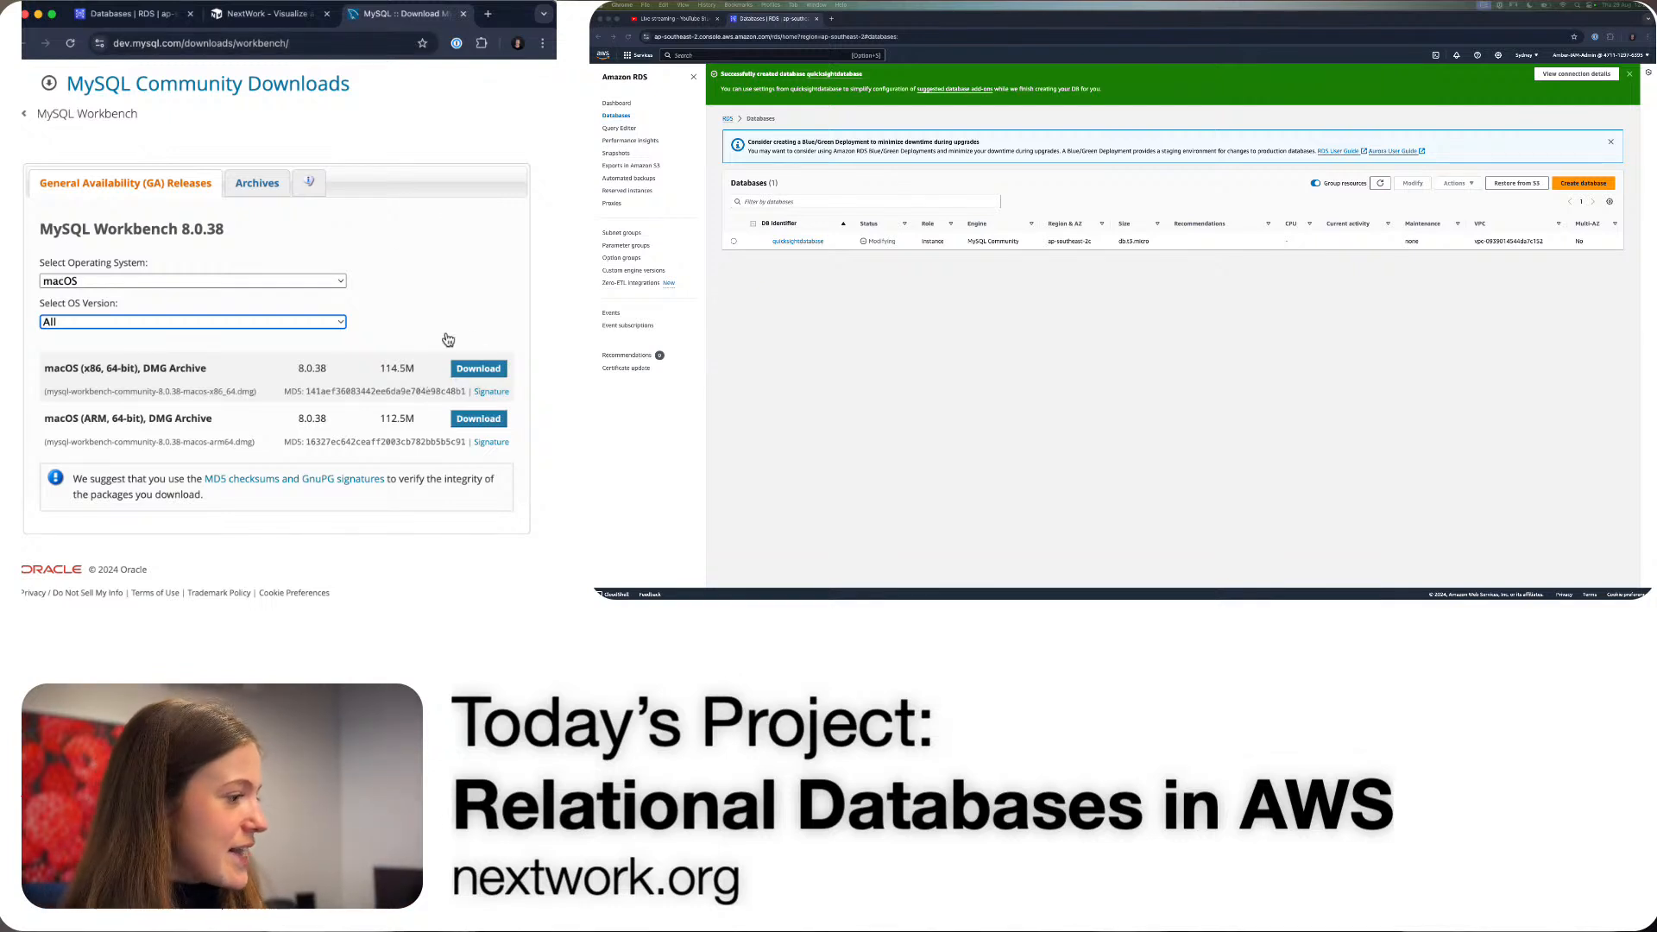
- Return to the NextWork project guide and read the instructions for making the AWS database public for MySQL Workbench
left_click(284, 14)
scroll(320, 383, "down", 3)
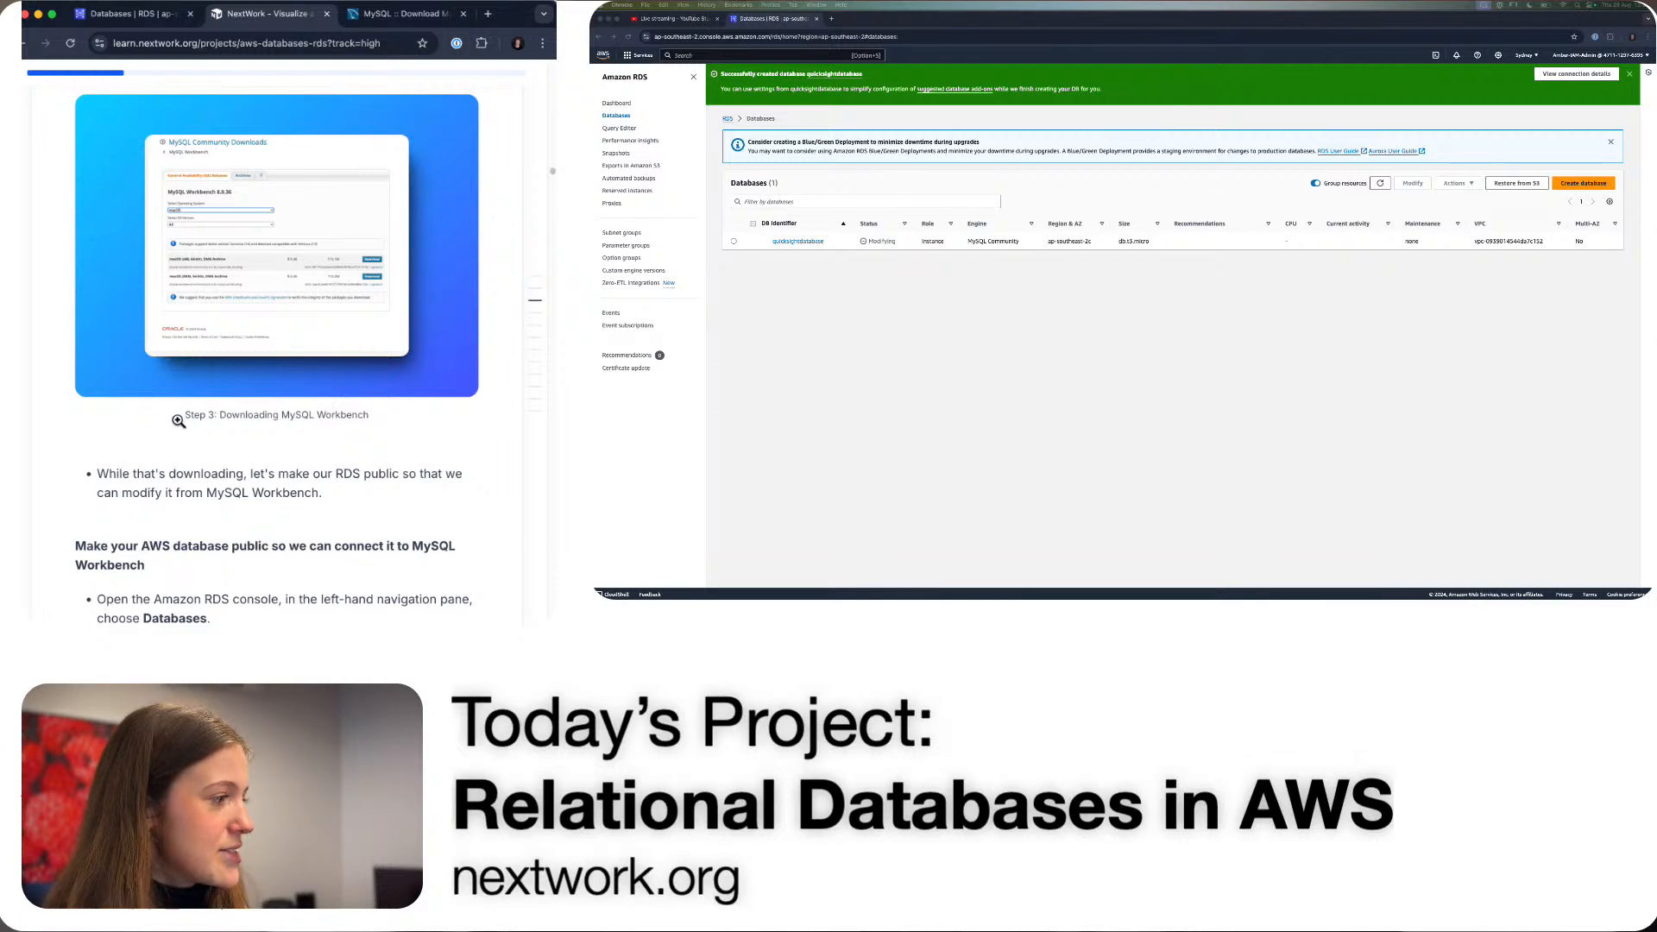
scroll(337, 404, "down", 2)
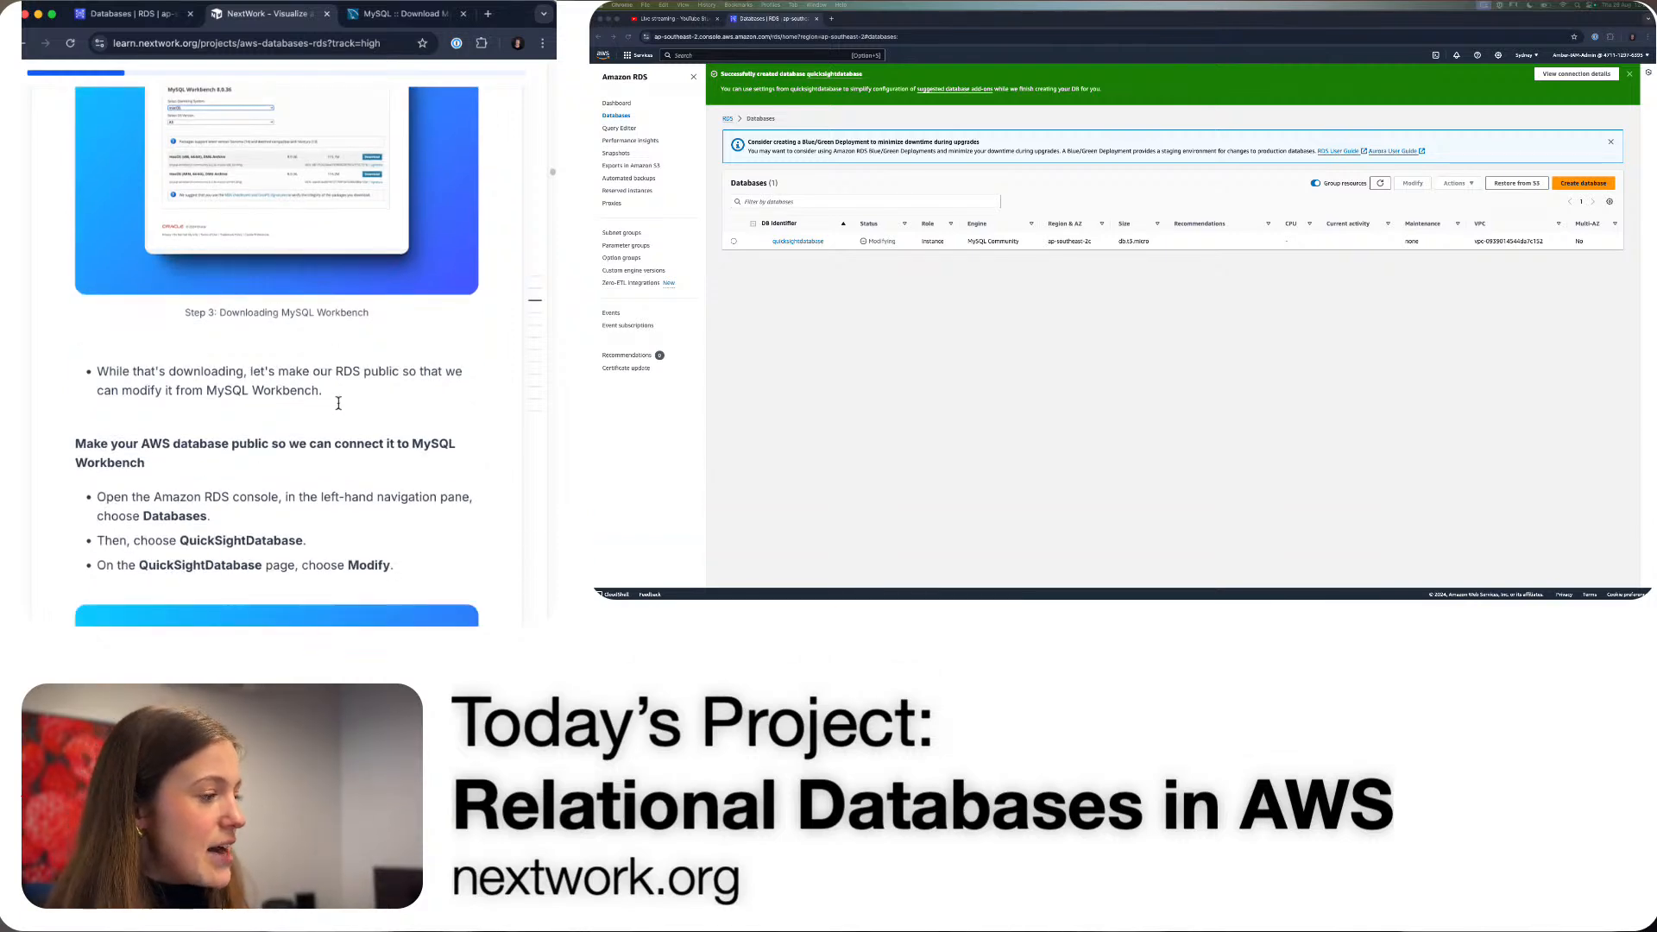
scroll(290, 443, "down", 3)
scroll(273, 442, "down", 1)
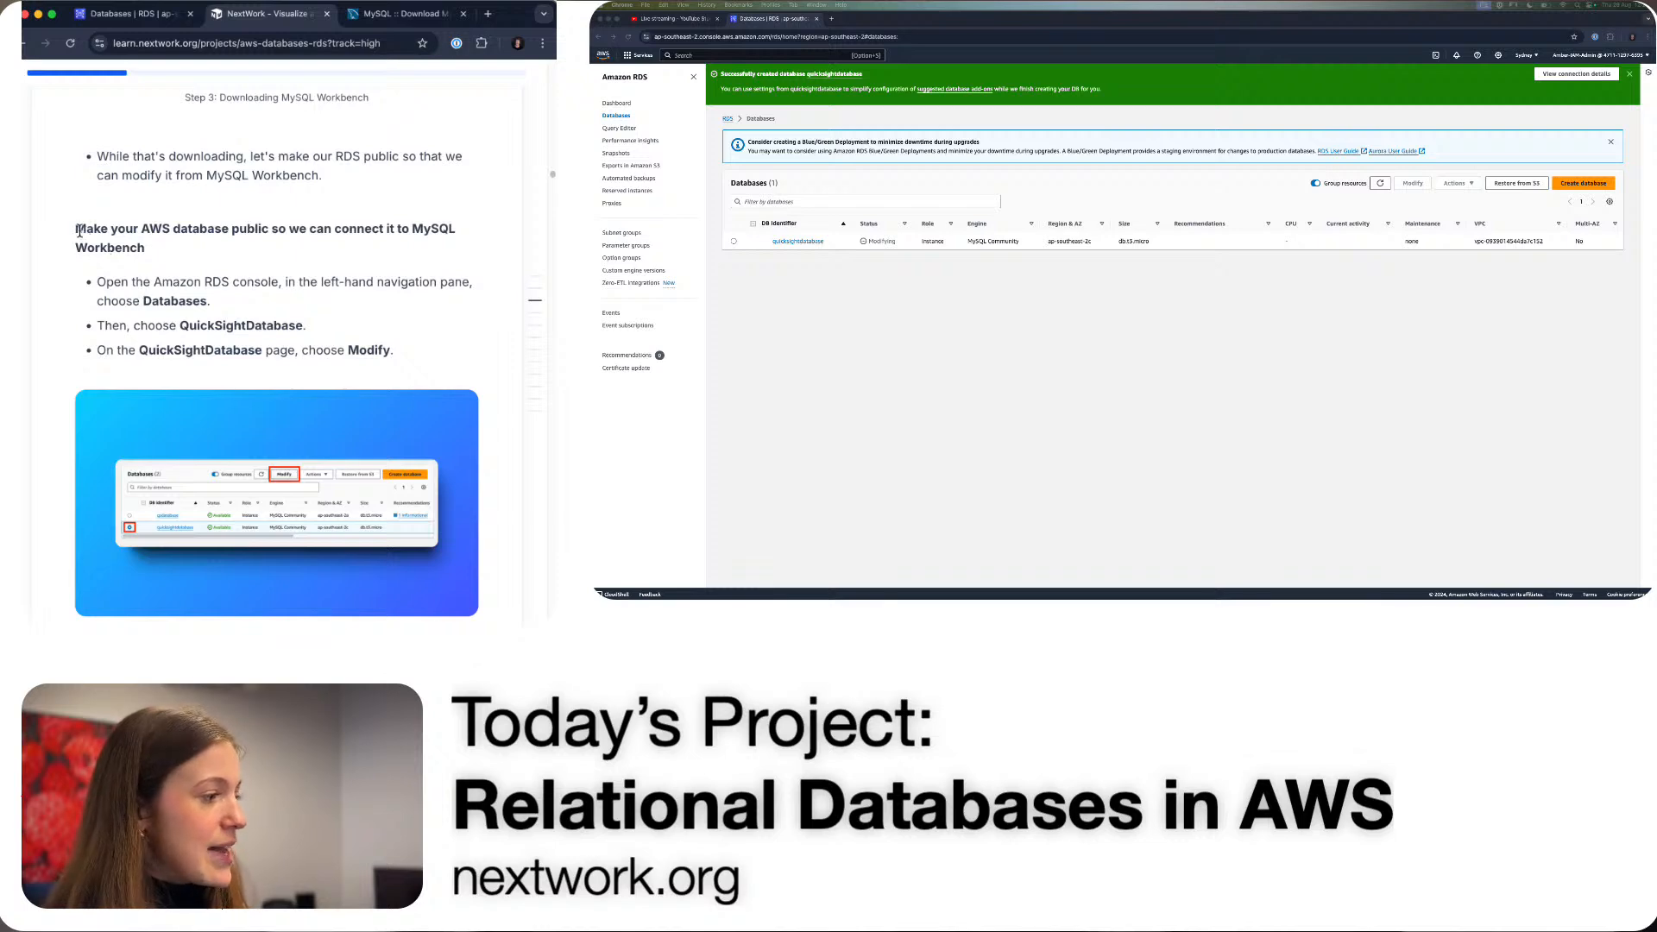
left_click_drag(76, 229, 227, 243)
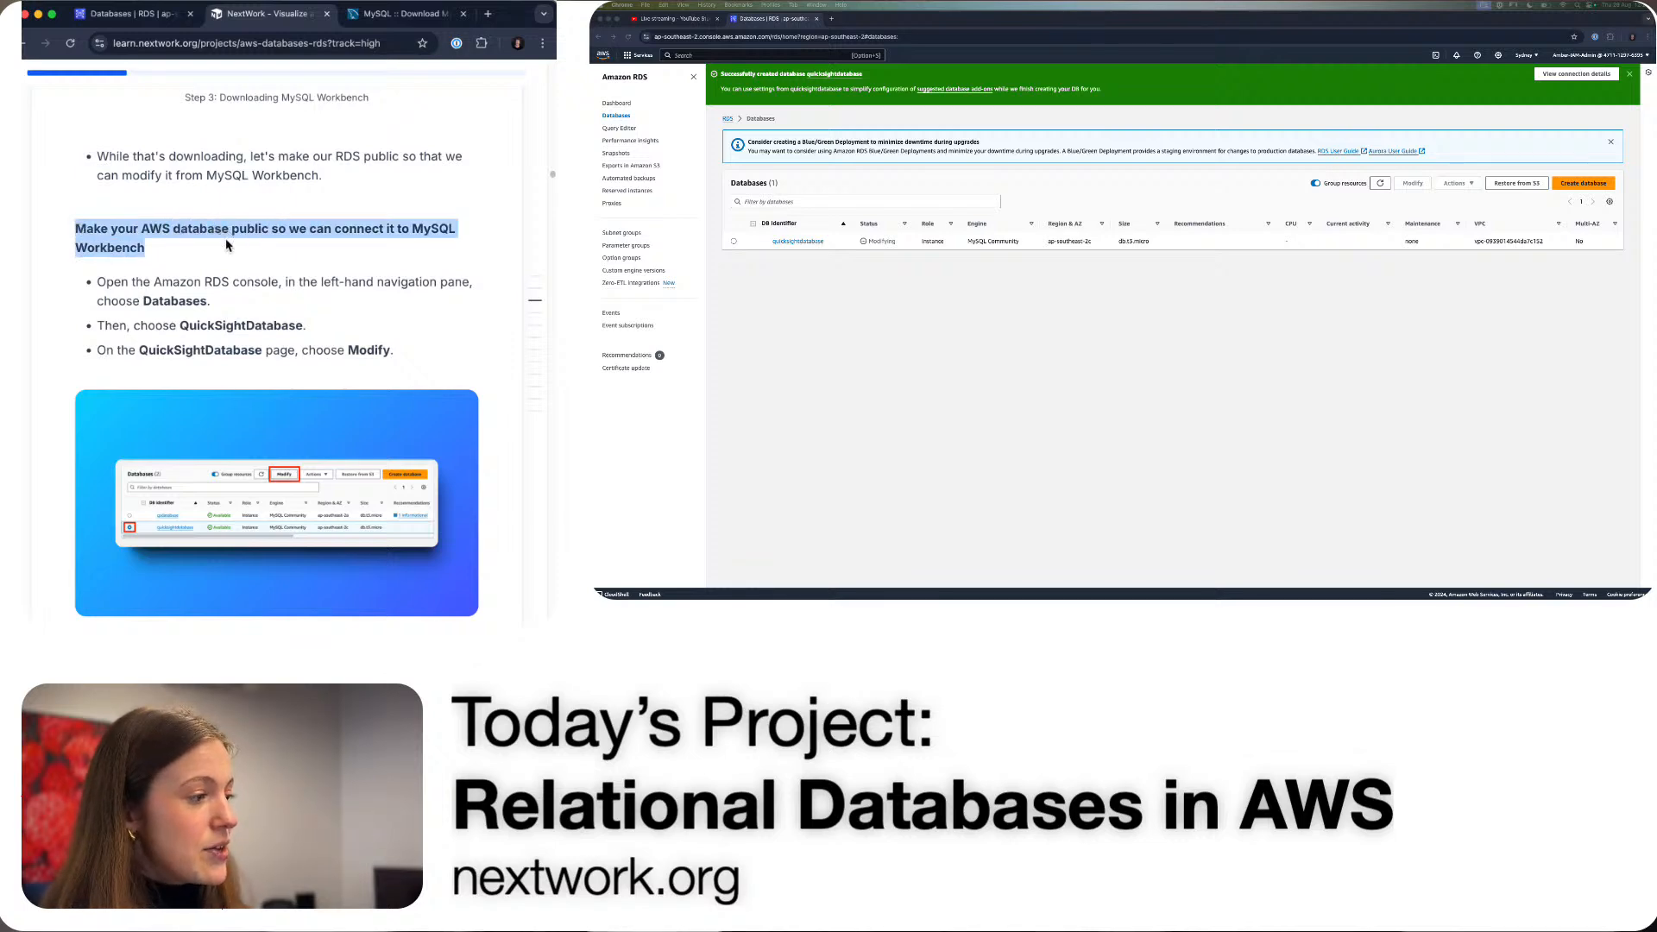
left_click(227, 249)
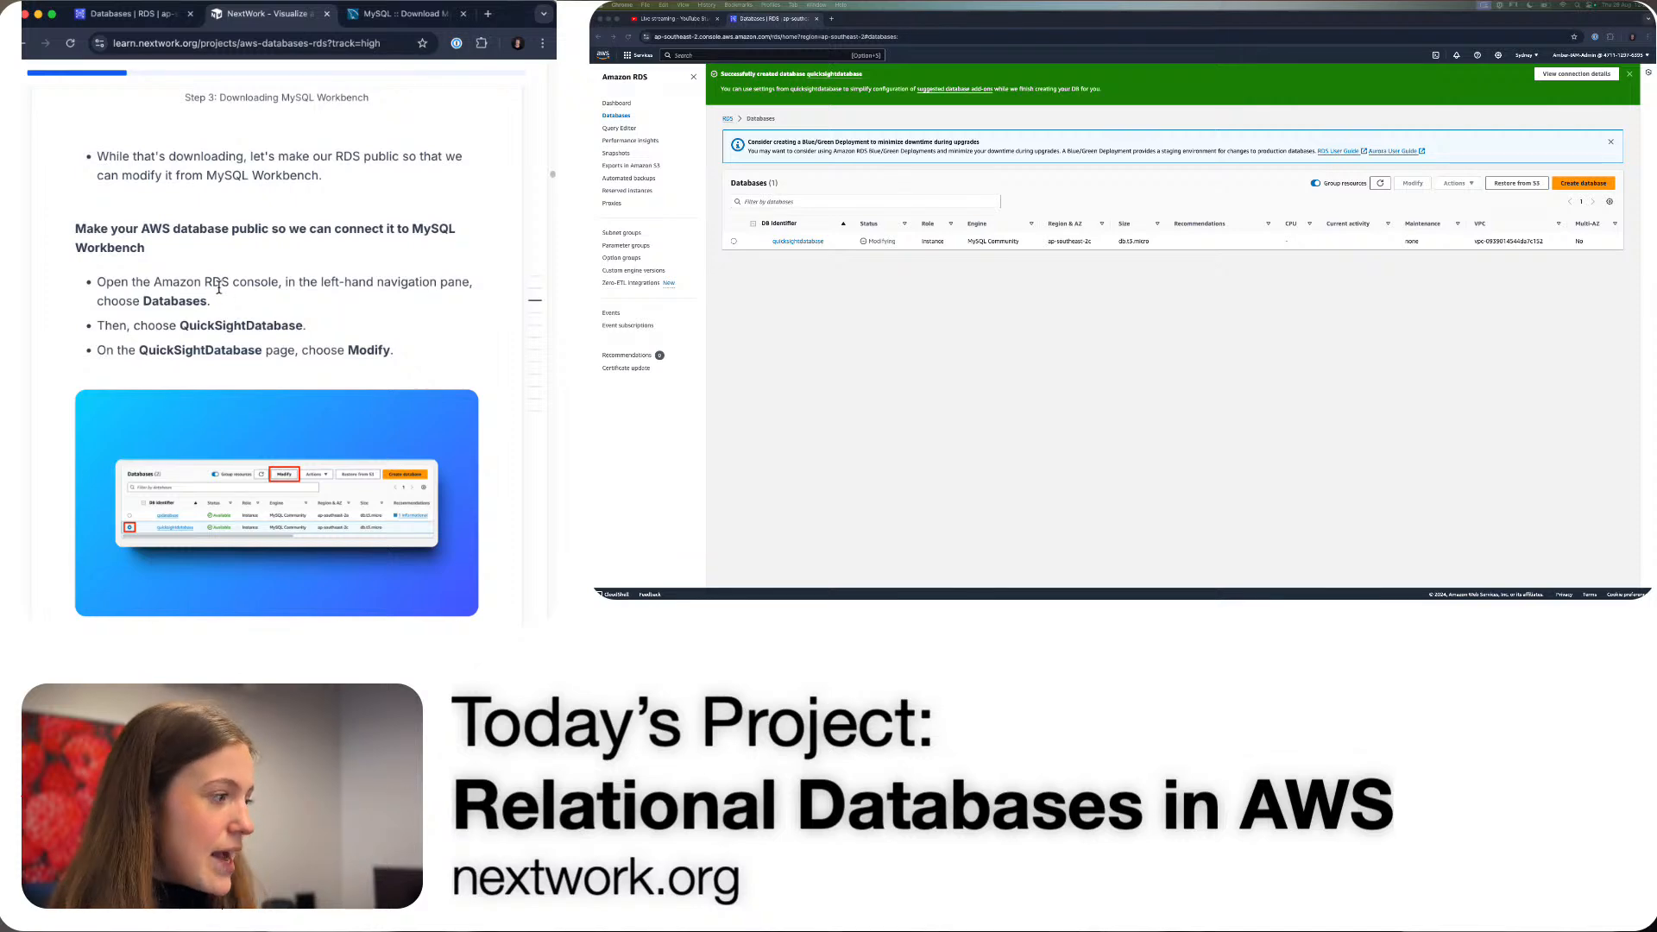
scroll(222, 290, "down", 3)
scroll(220, 292, "down", 1)
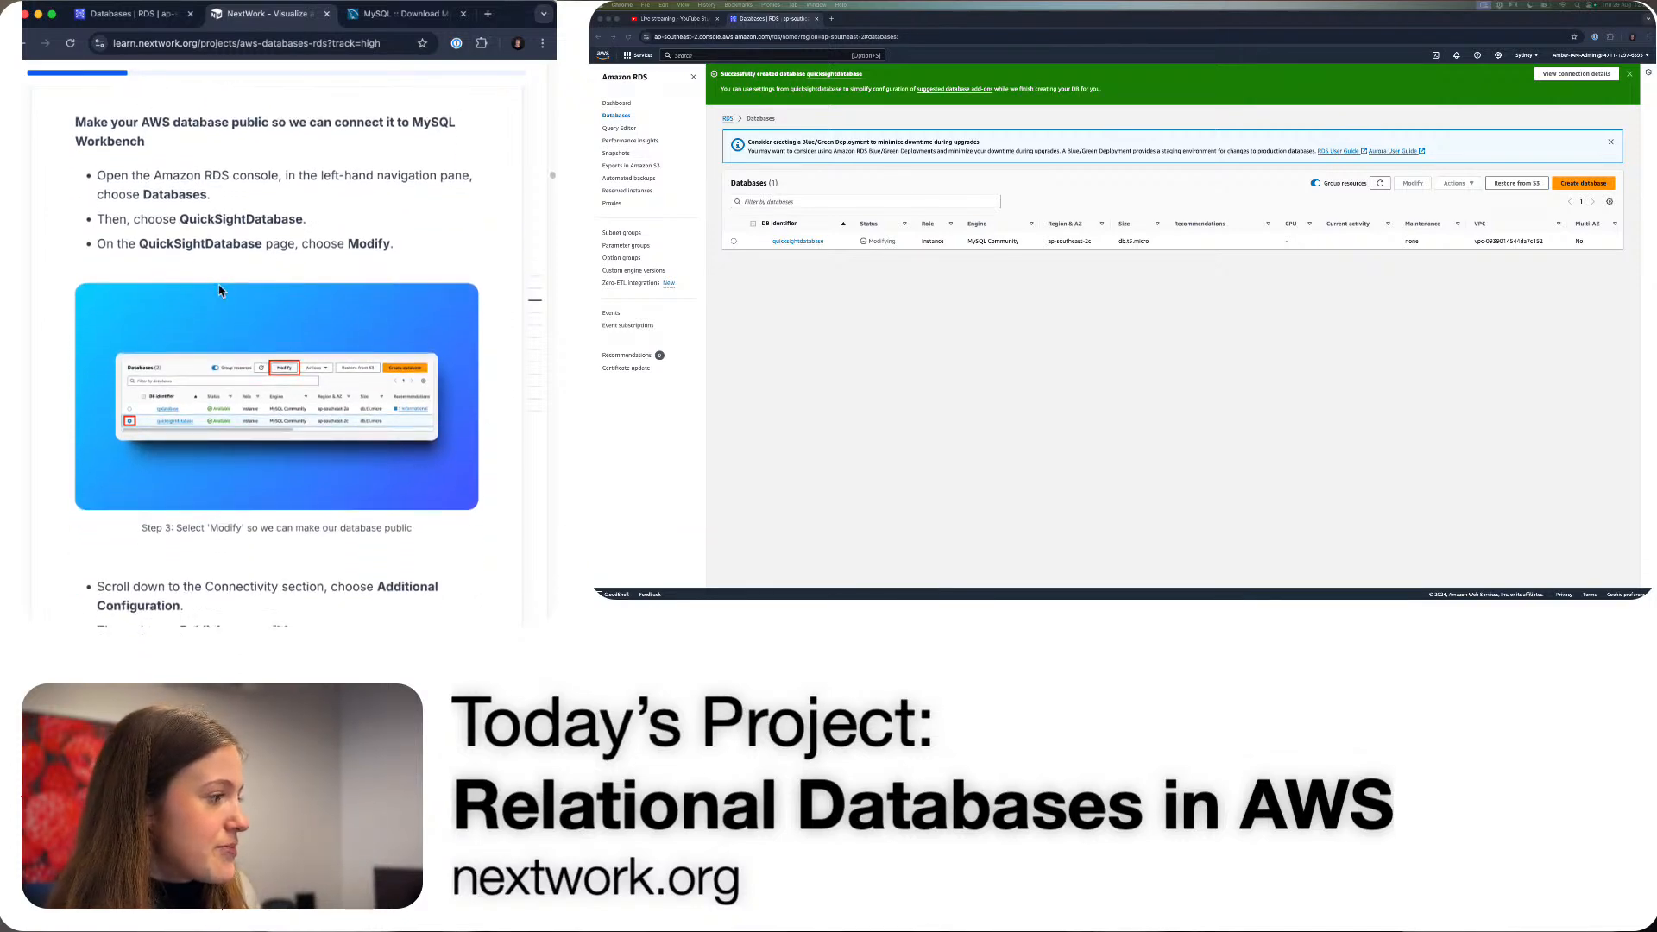
left_click_drag(96, 175, 277, 203)
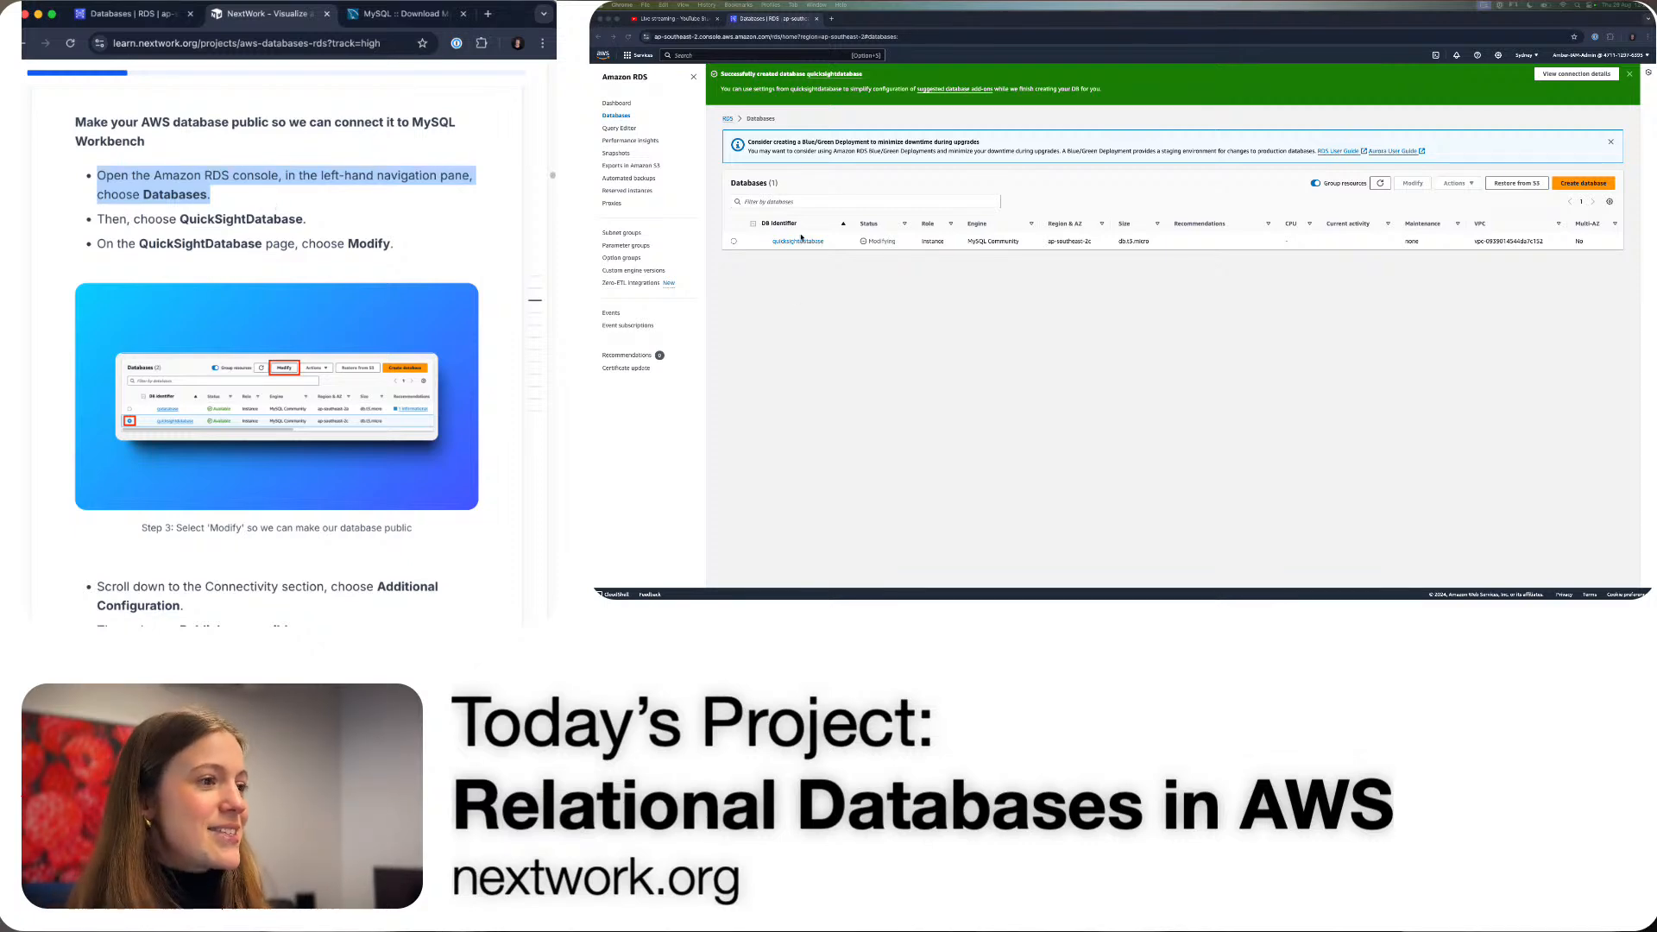
- Select the quicksightdatabase instance in the RDS Databases list and open its modification form
left_click(796, 296)
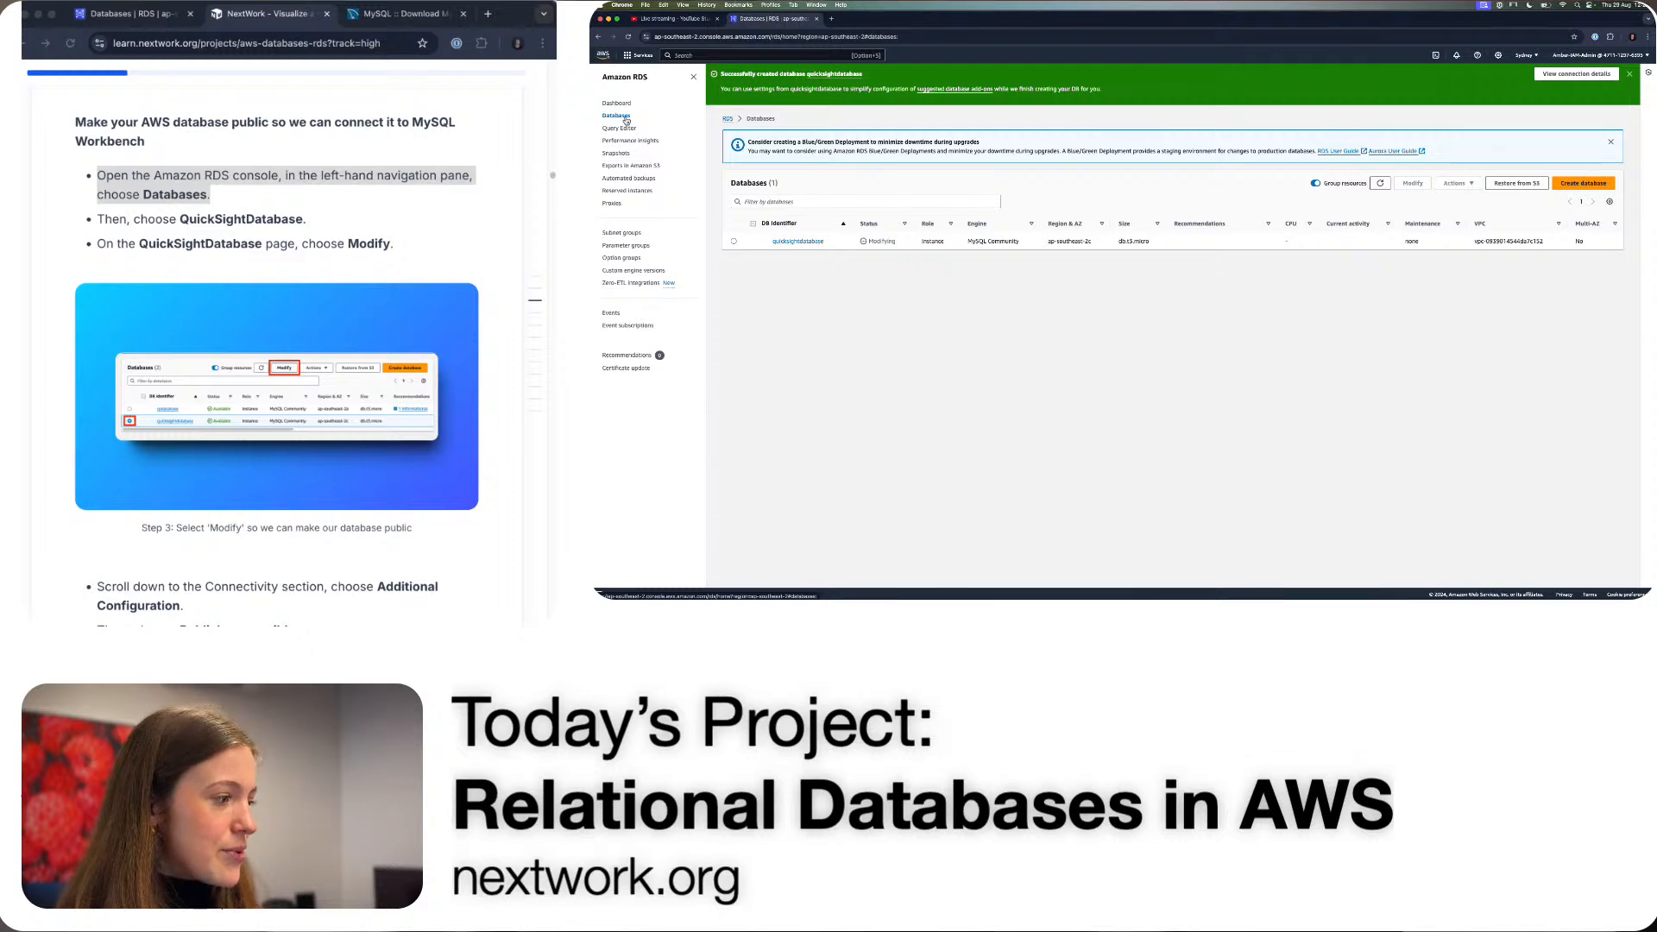
left_click(137, 244)
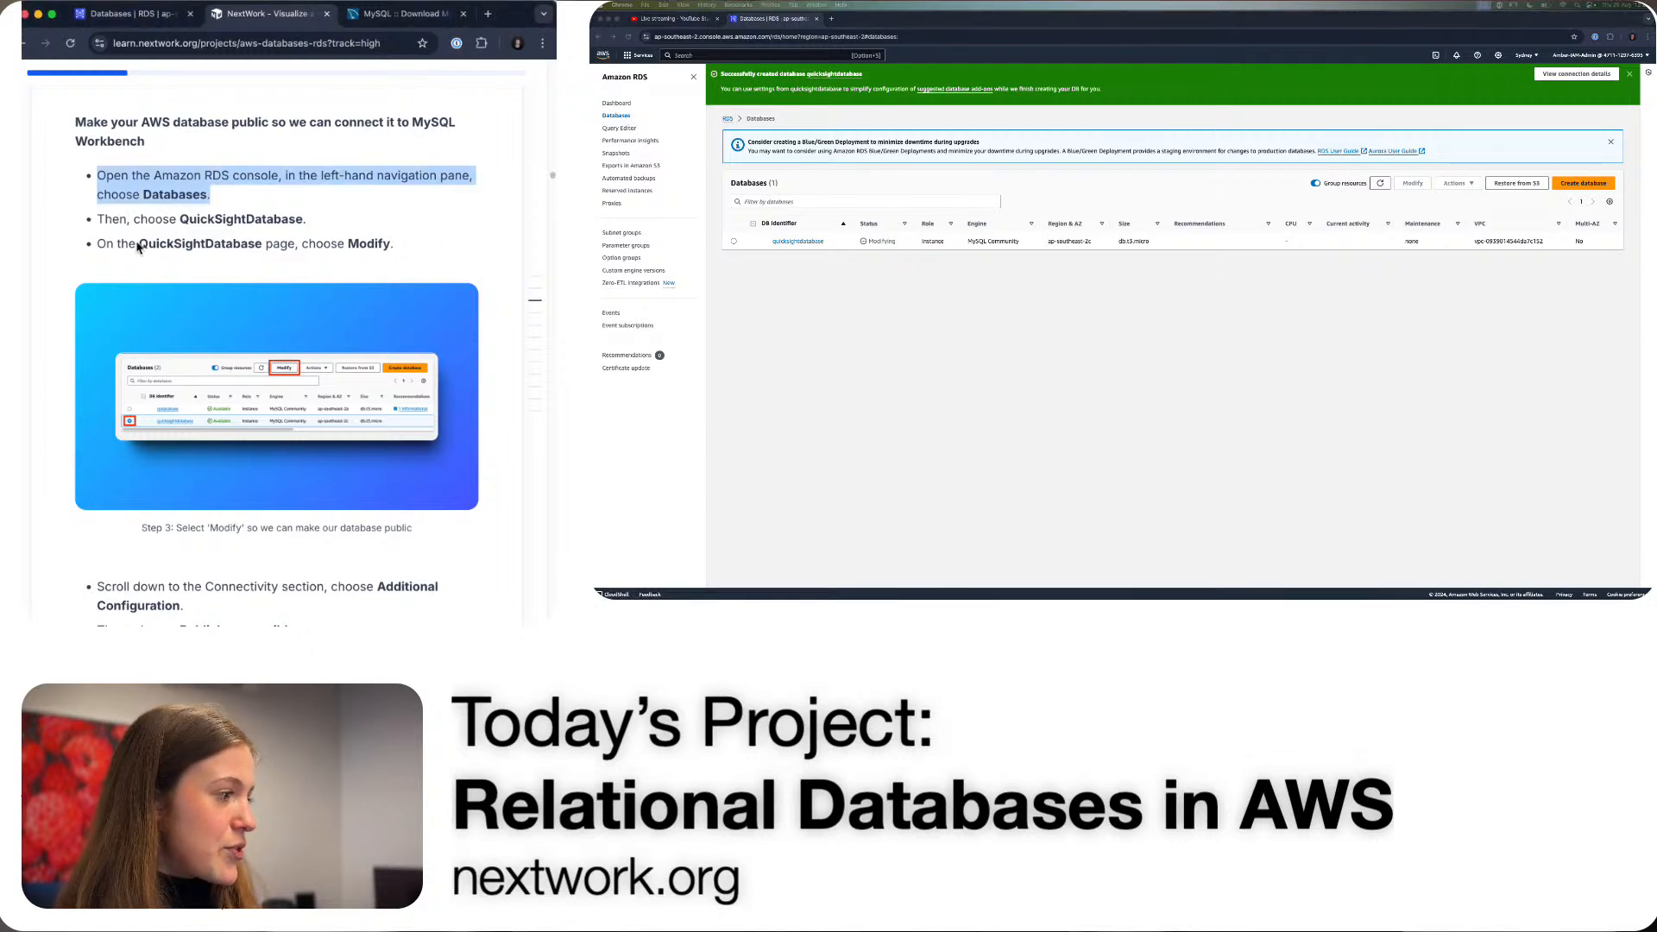
left_click_drag(136, 244, 311, 246)
left_click(311, 245)
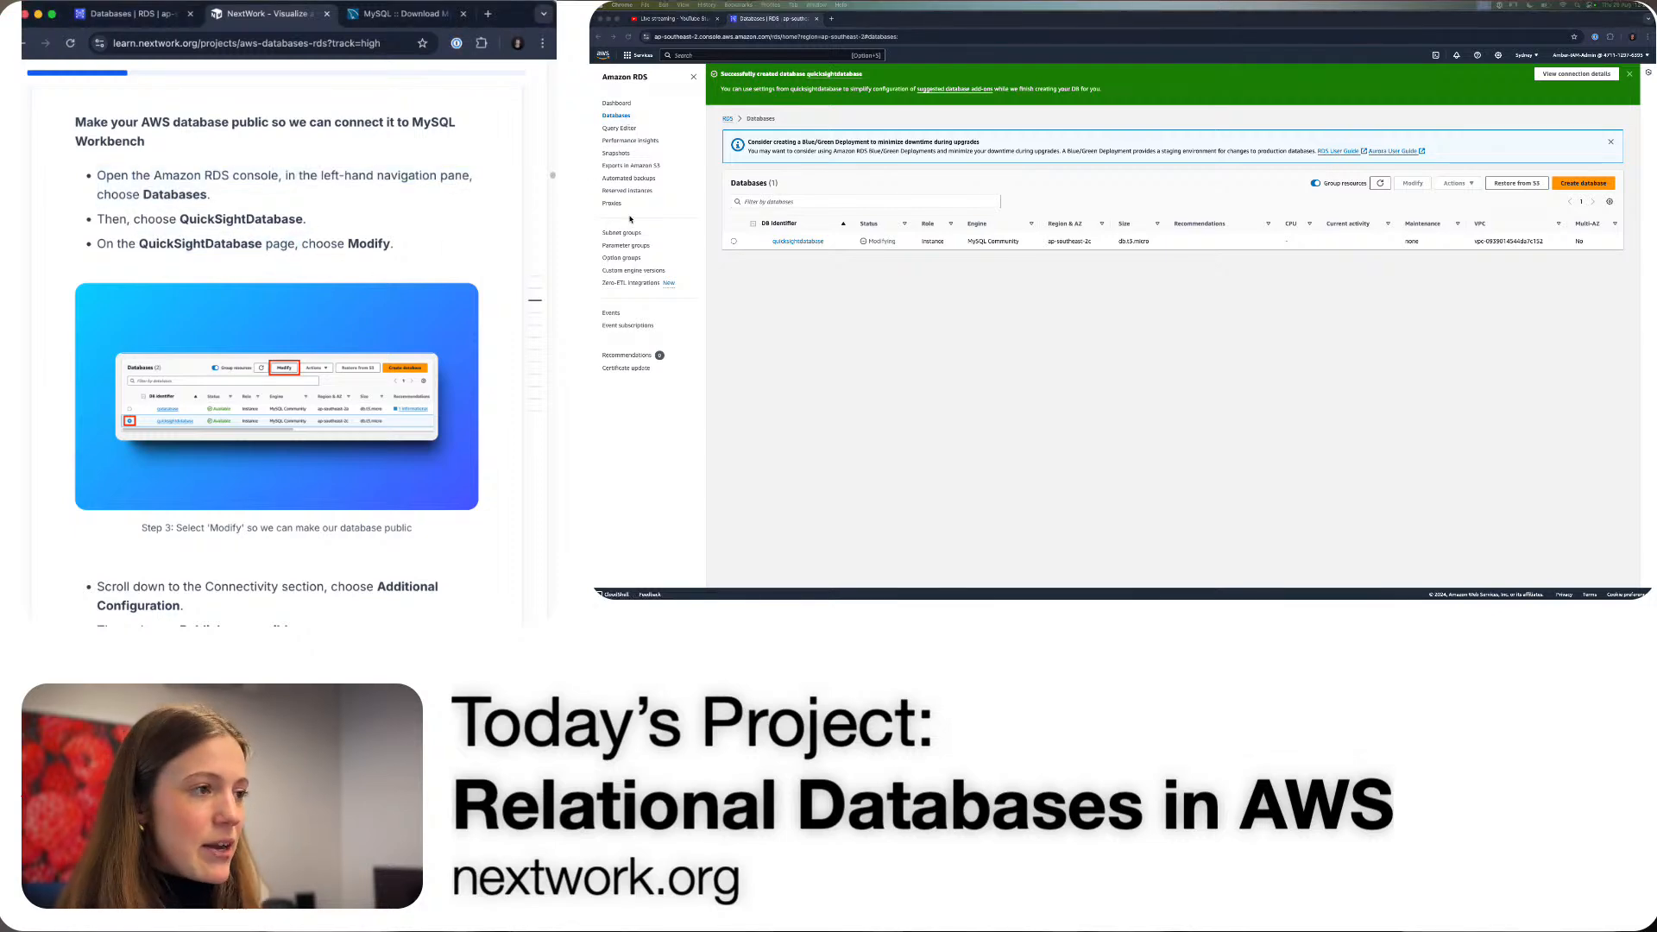
left_click(1356, 376)
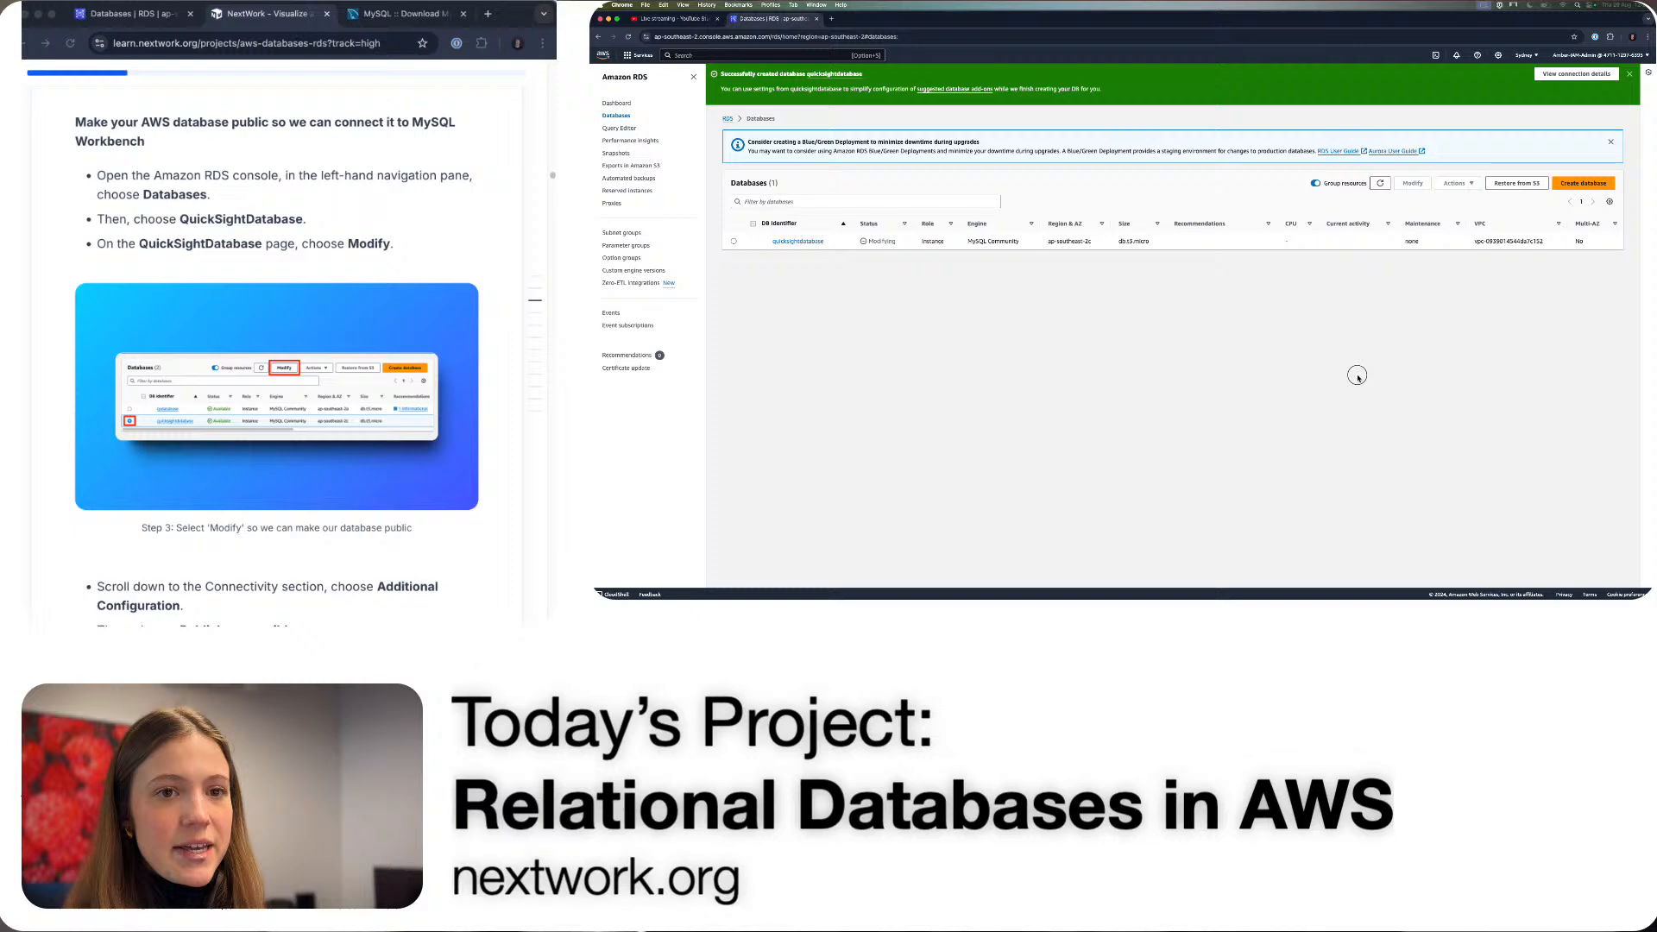
left_click(734, 243)
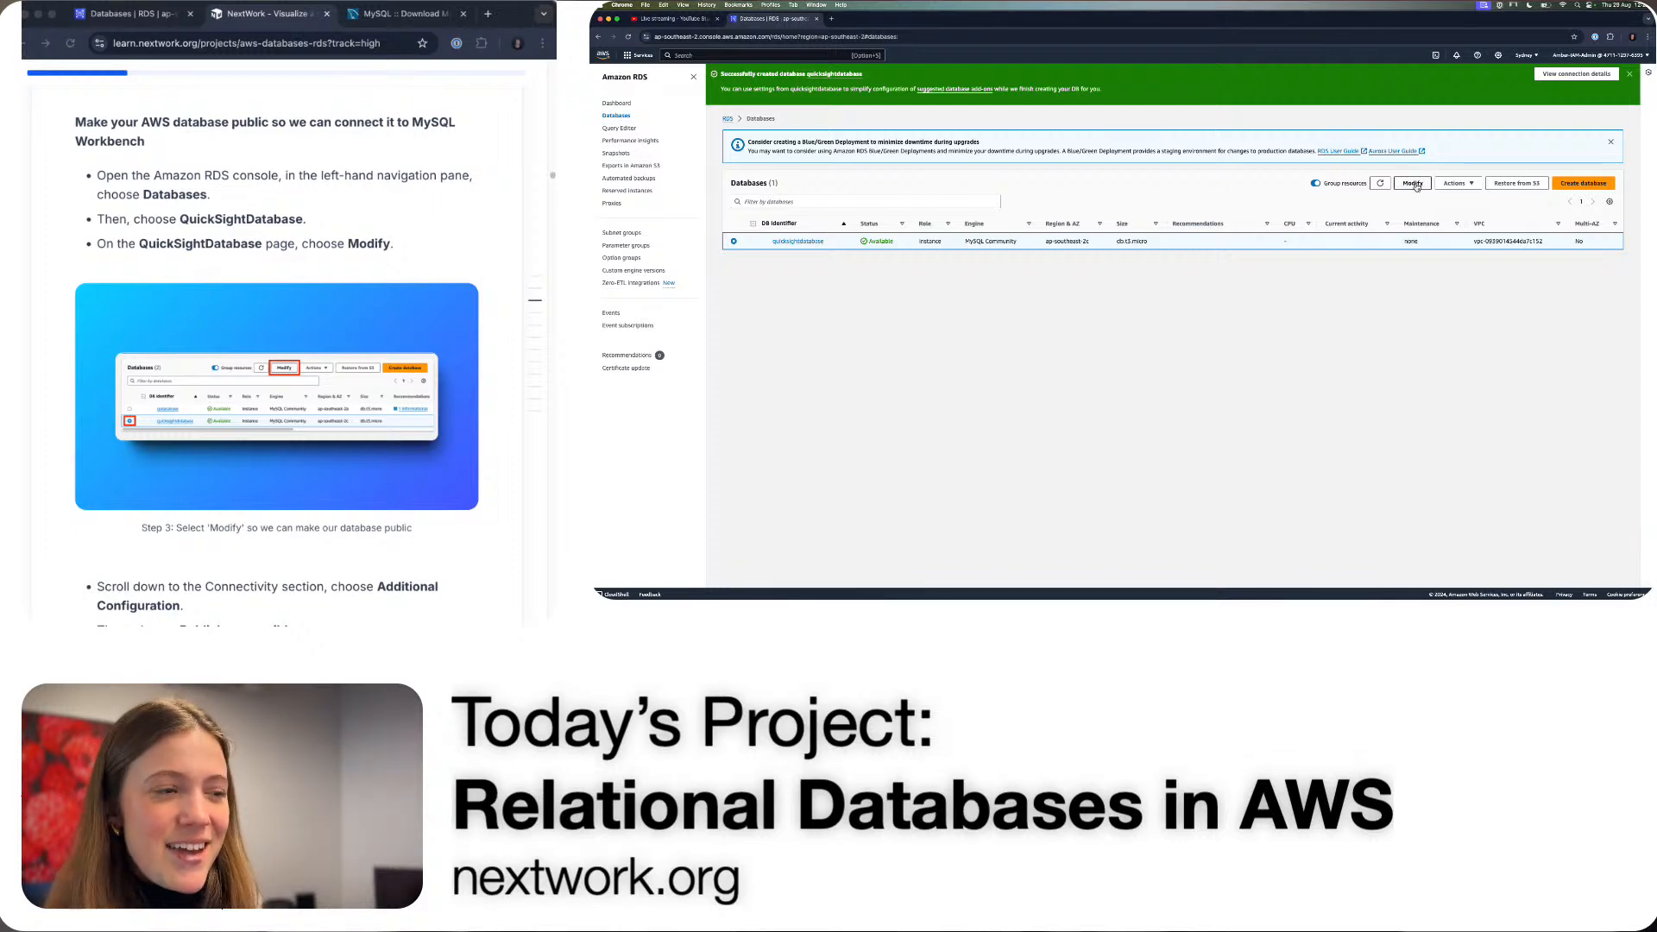
left_click(1413, 183)
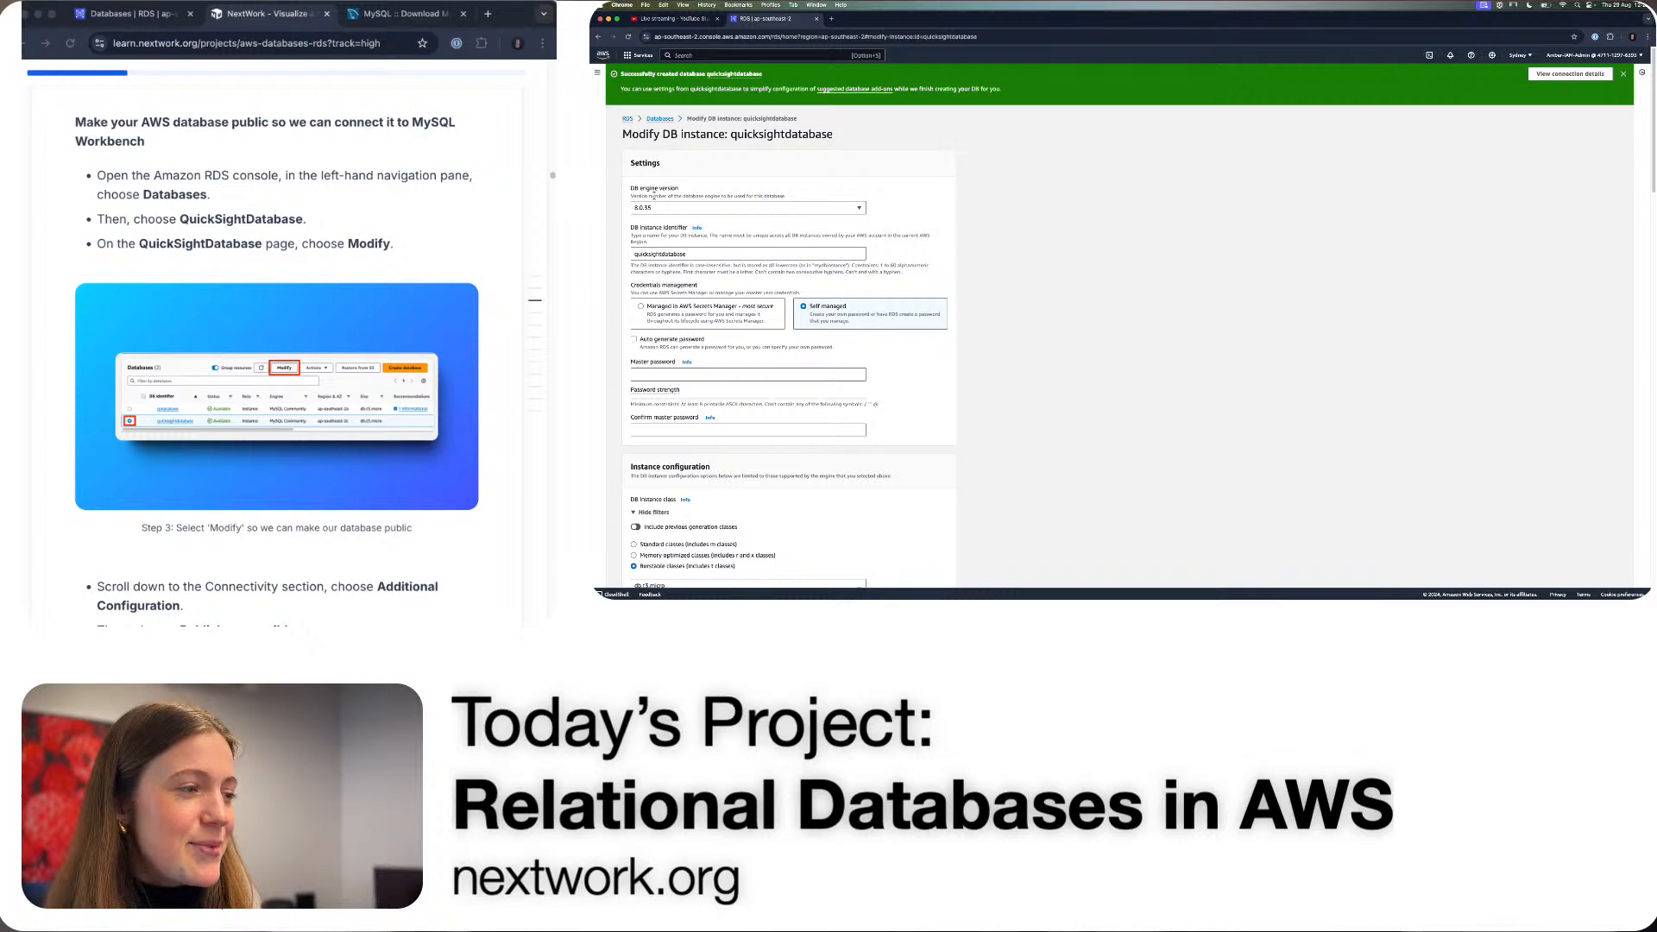
- Read the guide's Connectivity and public access instructions, and look over the Settings and credentials sections of the DB instance form
scroll(311, 325, "down", 2)
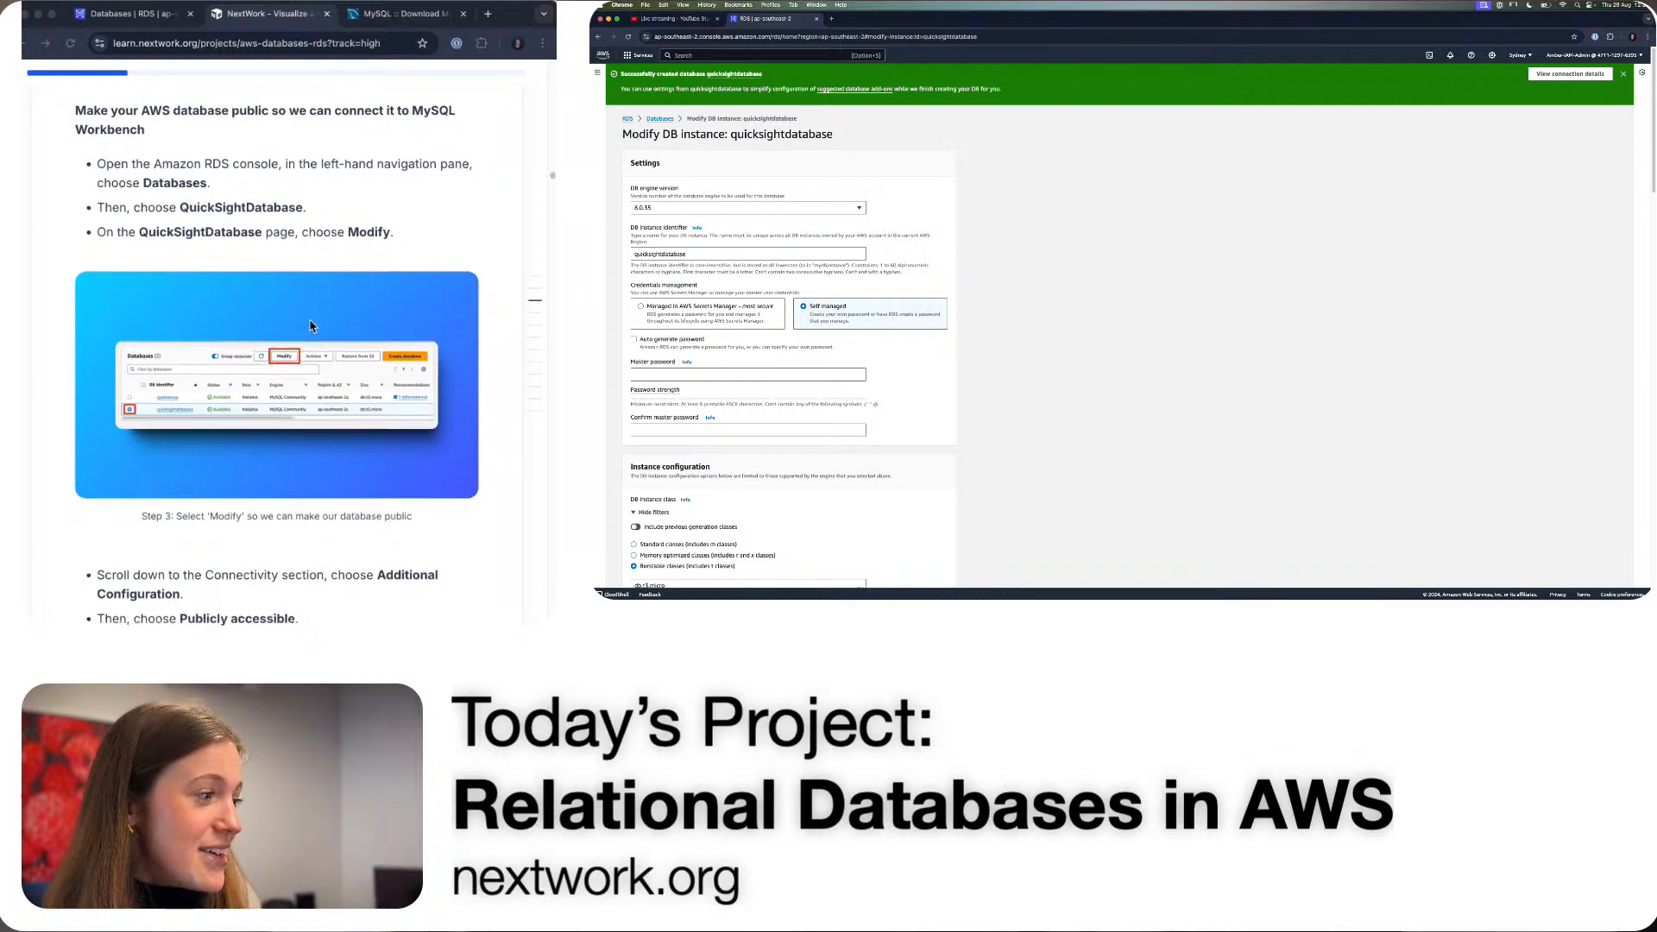
scroll(312, 324, "down", 4)
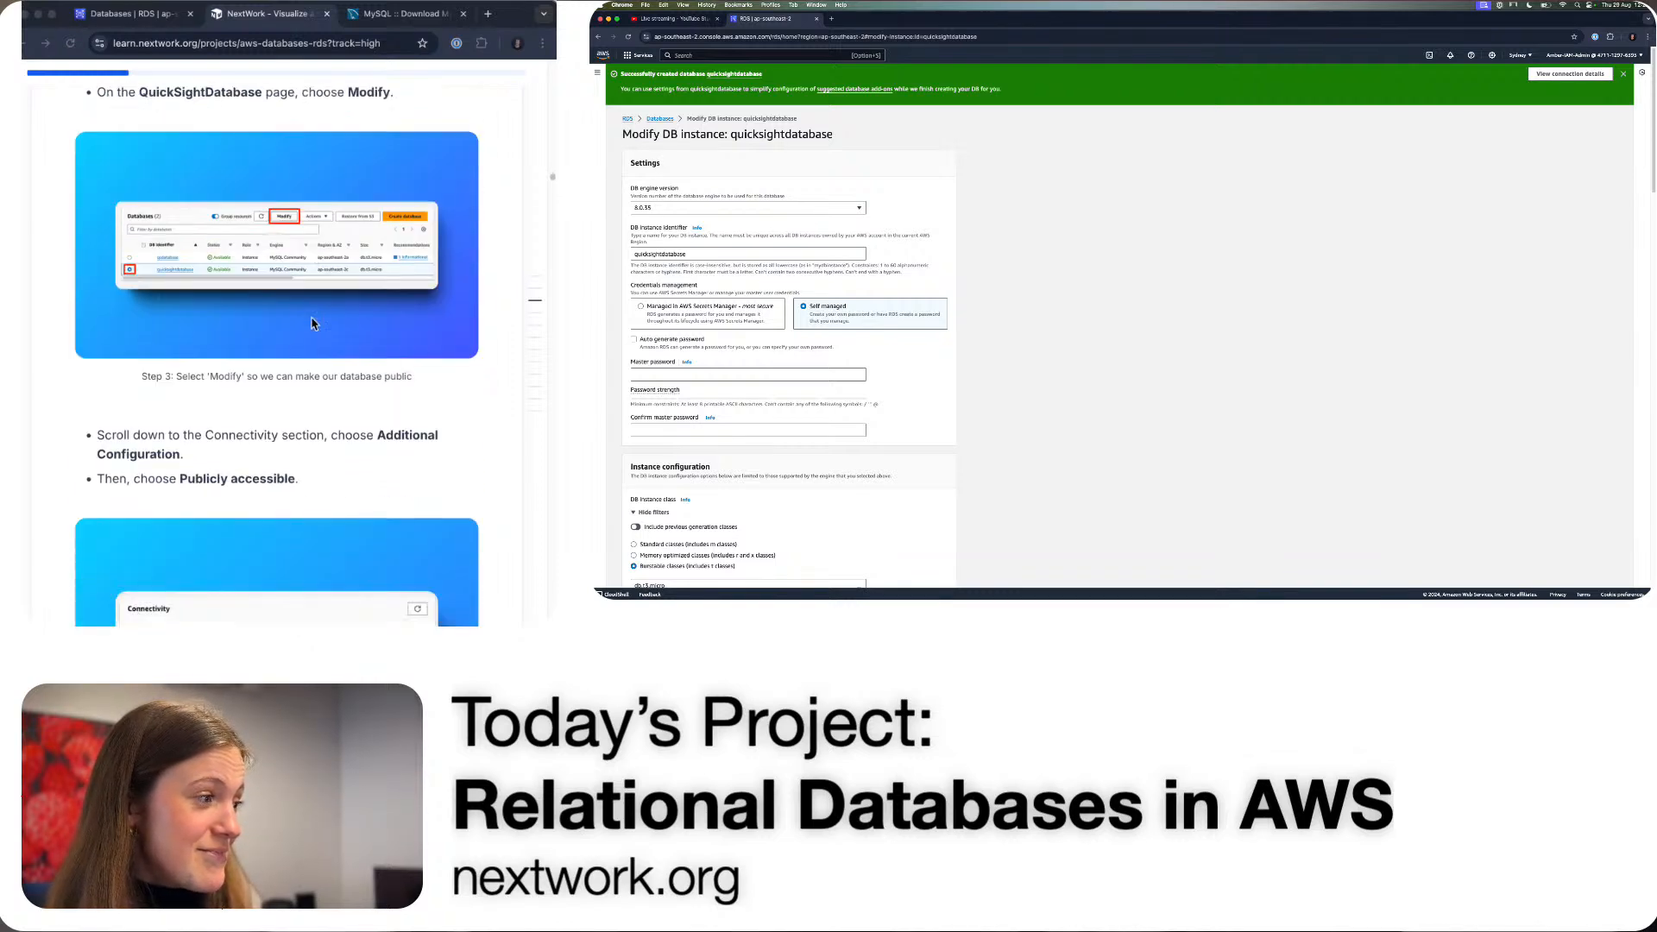
scroll(316, 320, "down", 3)
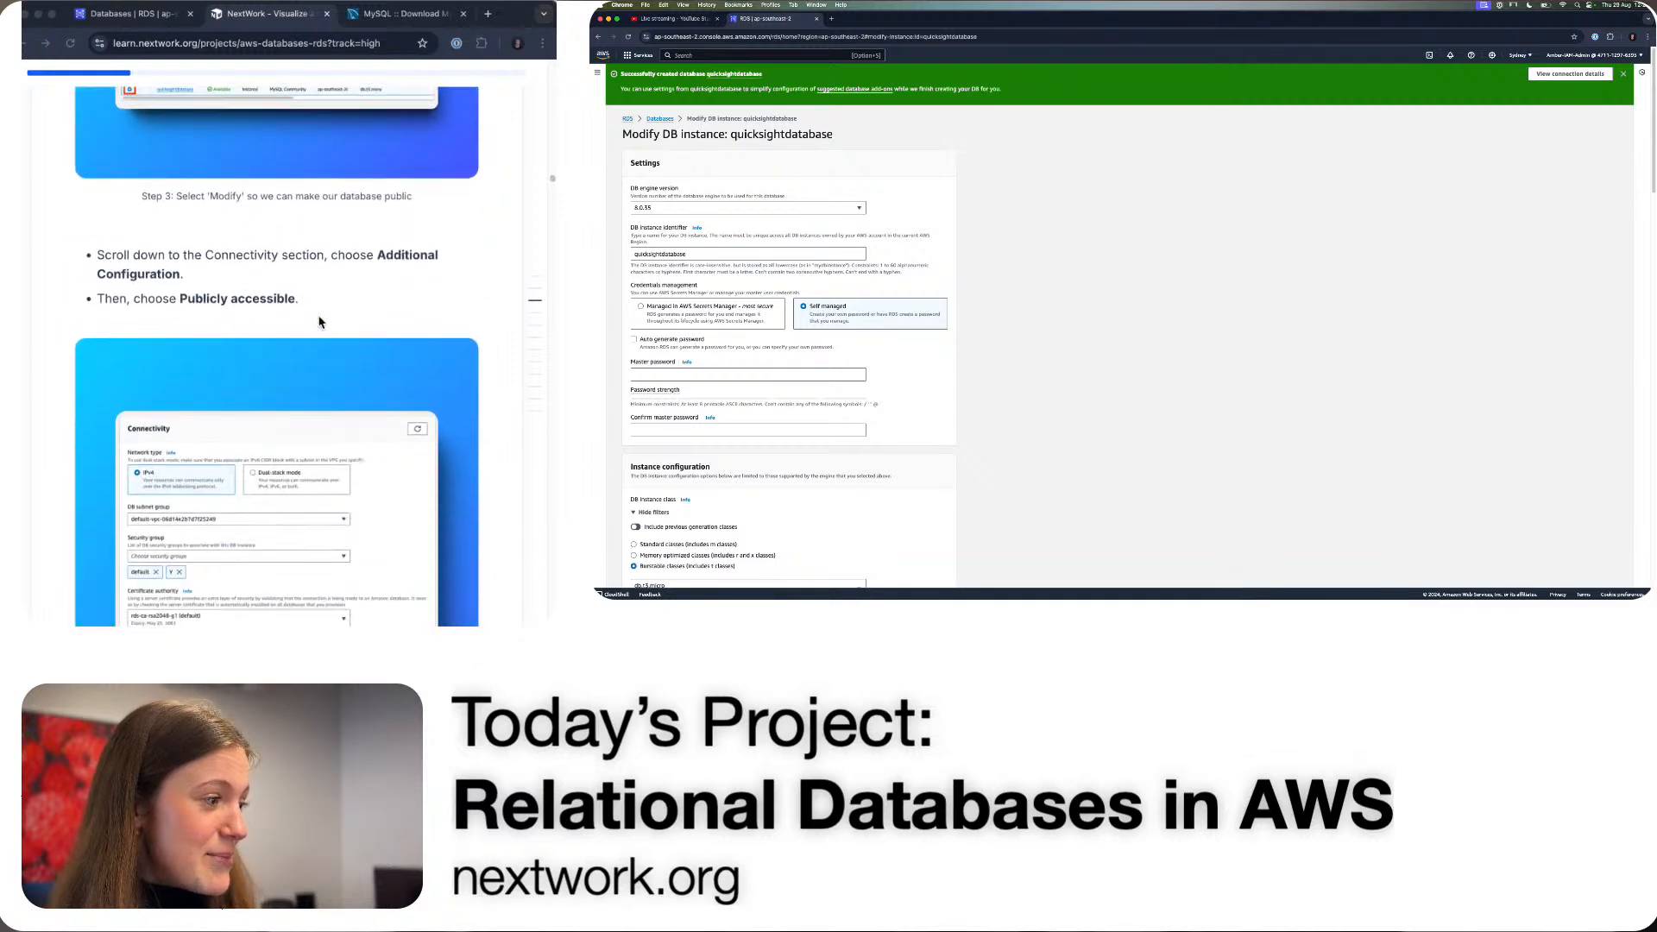
left_click(204, 277)
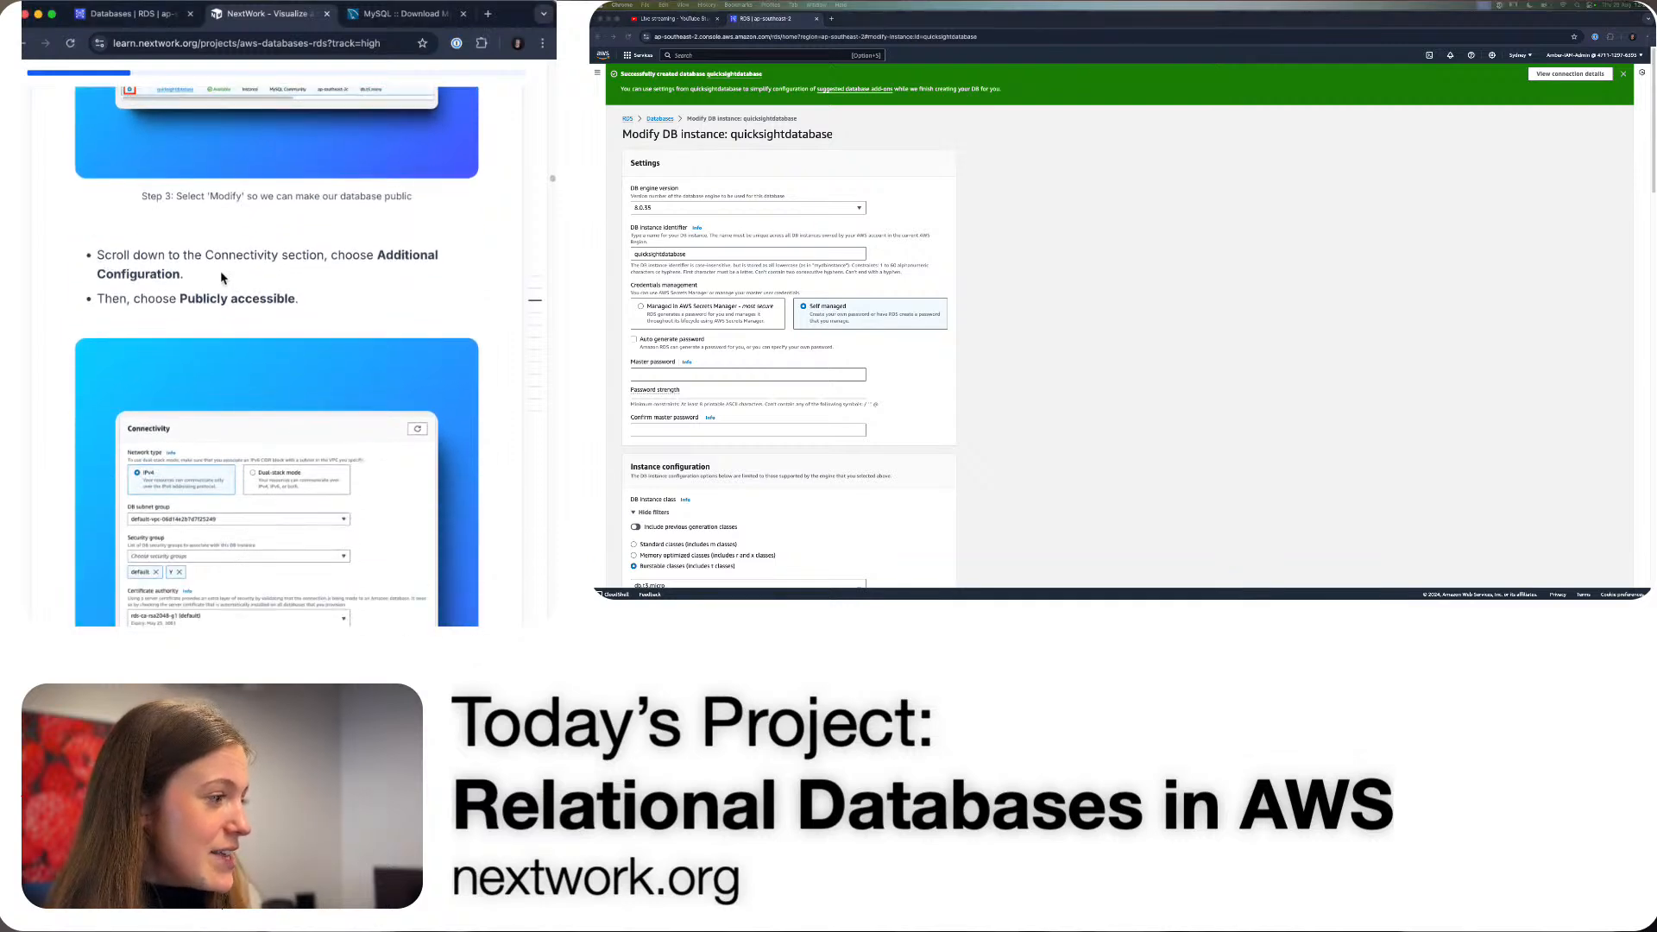
left_click_drag(215, 274, 96, 269)
left_click(262, 284)
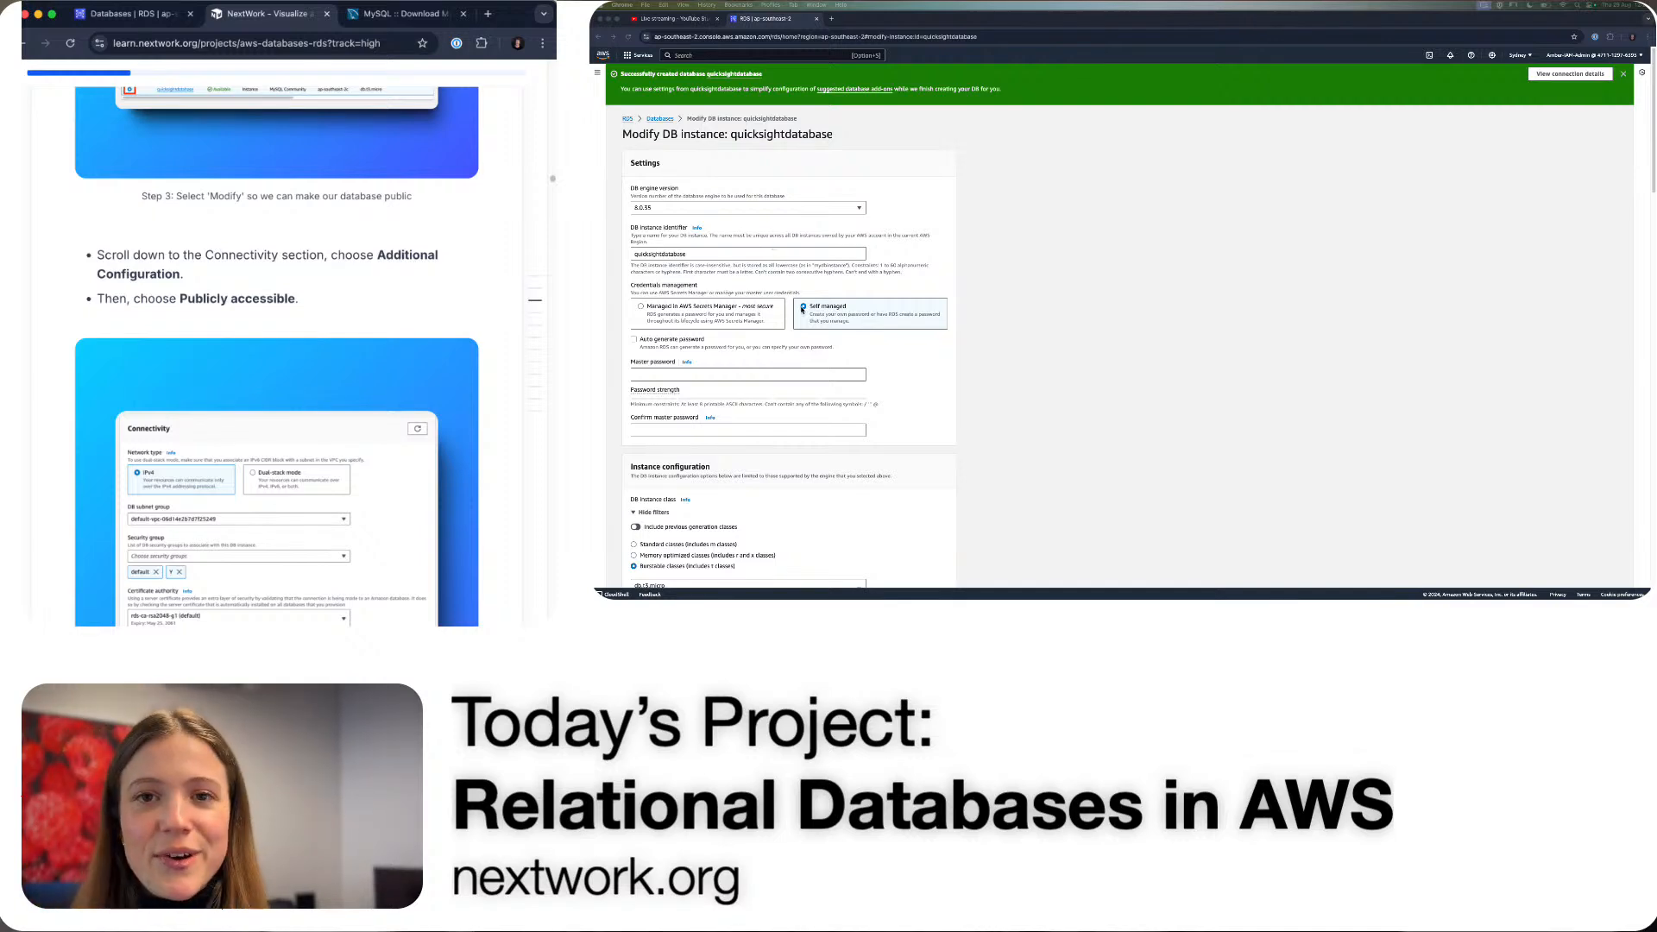
scroll(793, 250, "down", 1)
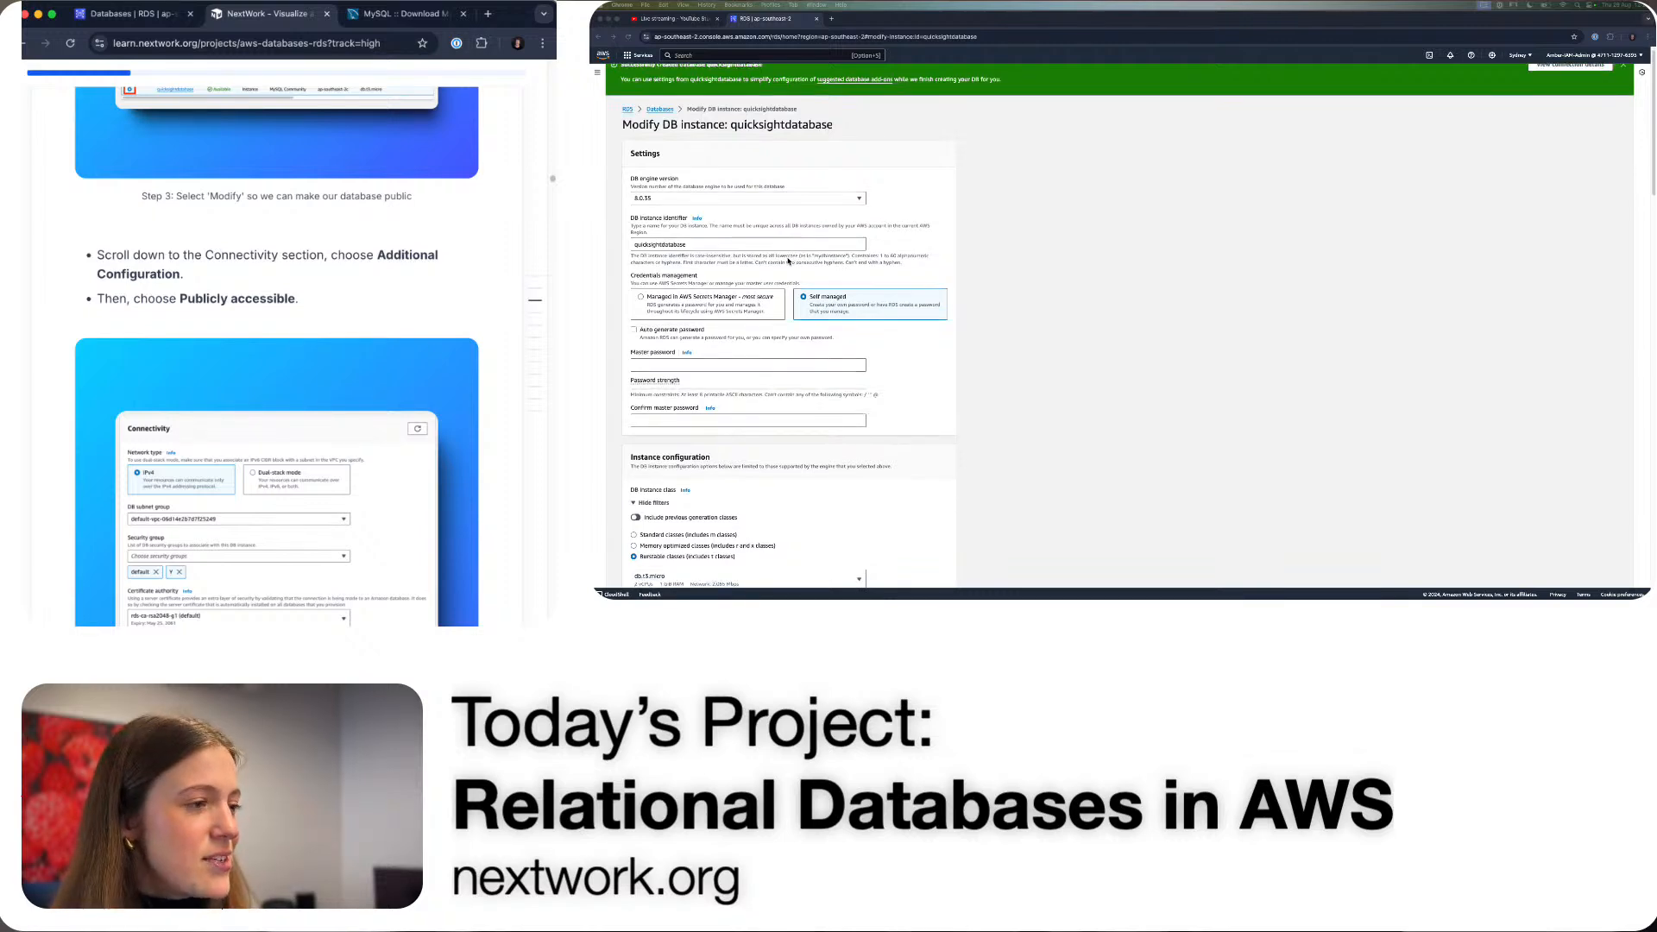
scroll(785, 268, "down", 5)
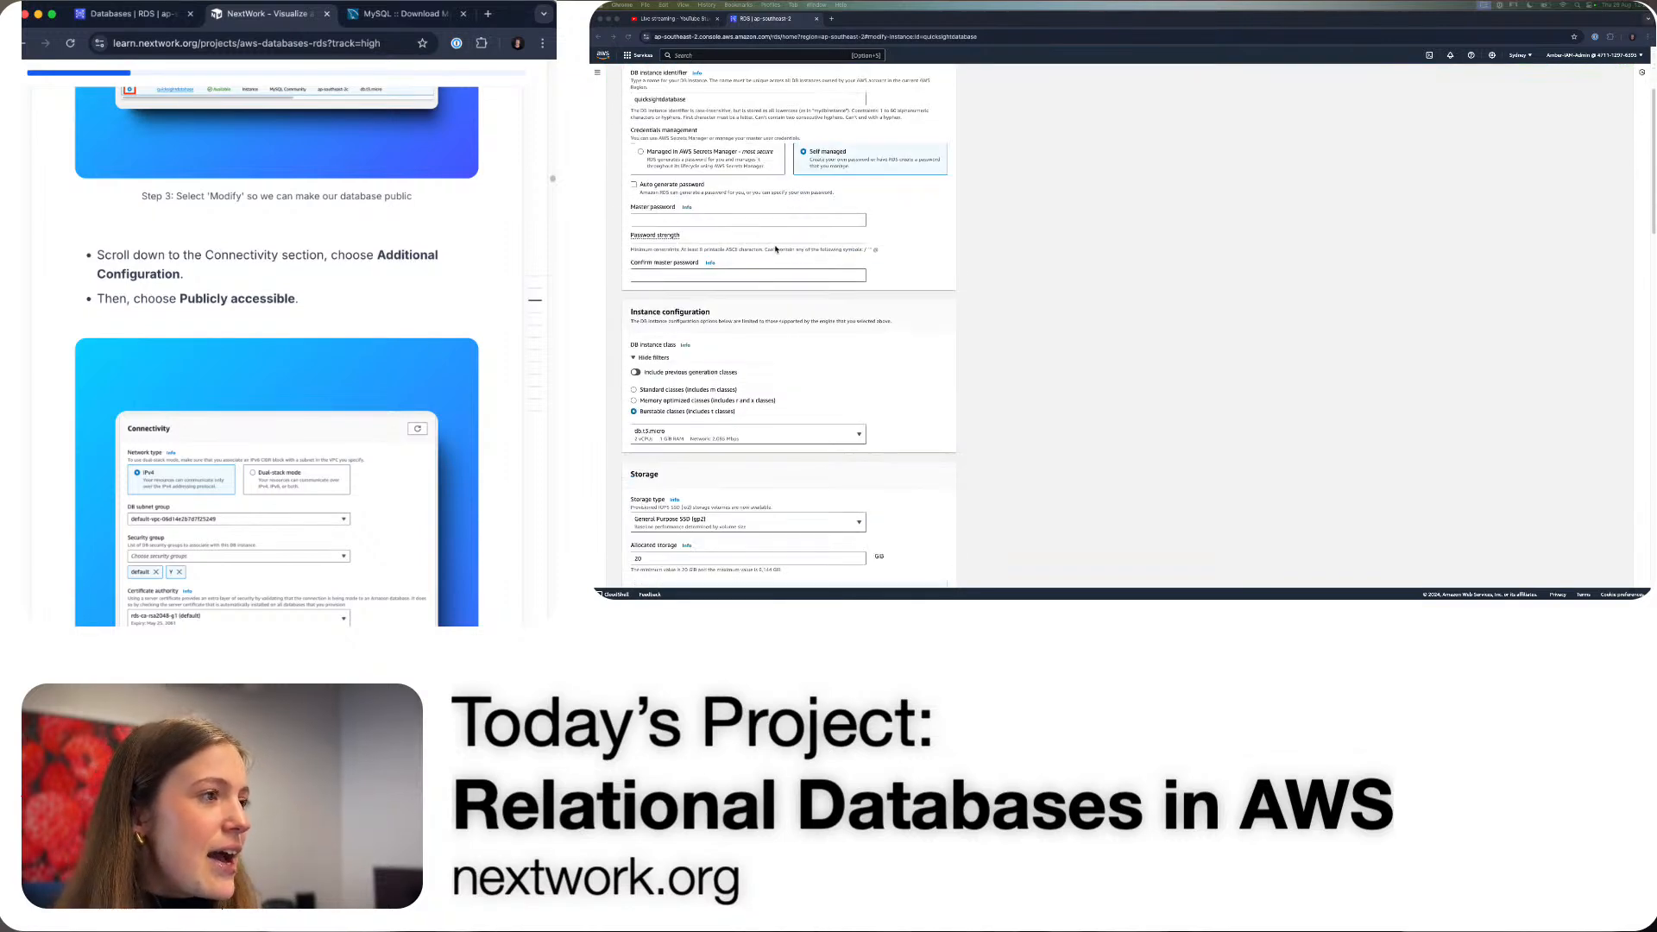
scroll(774, 255, "up", 1)
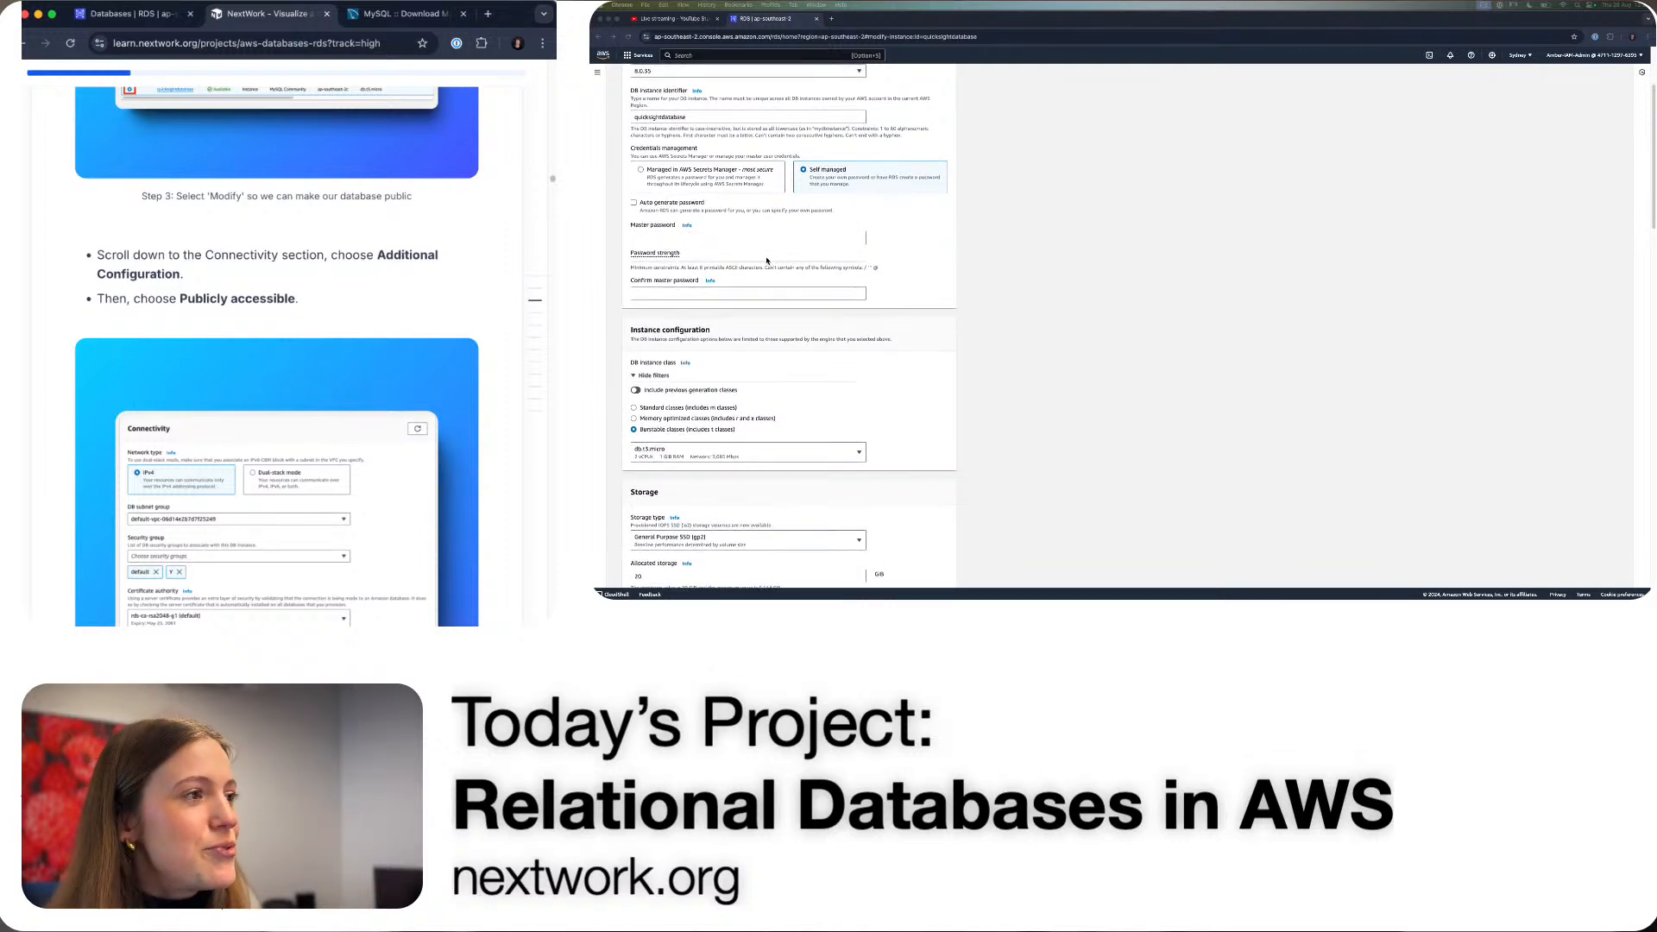
scroll(768, 260, "up", 2)
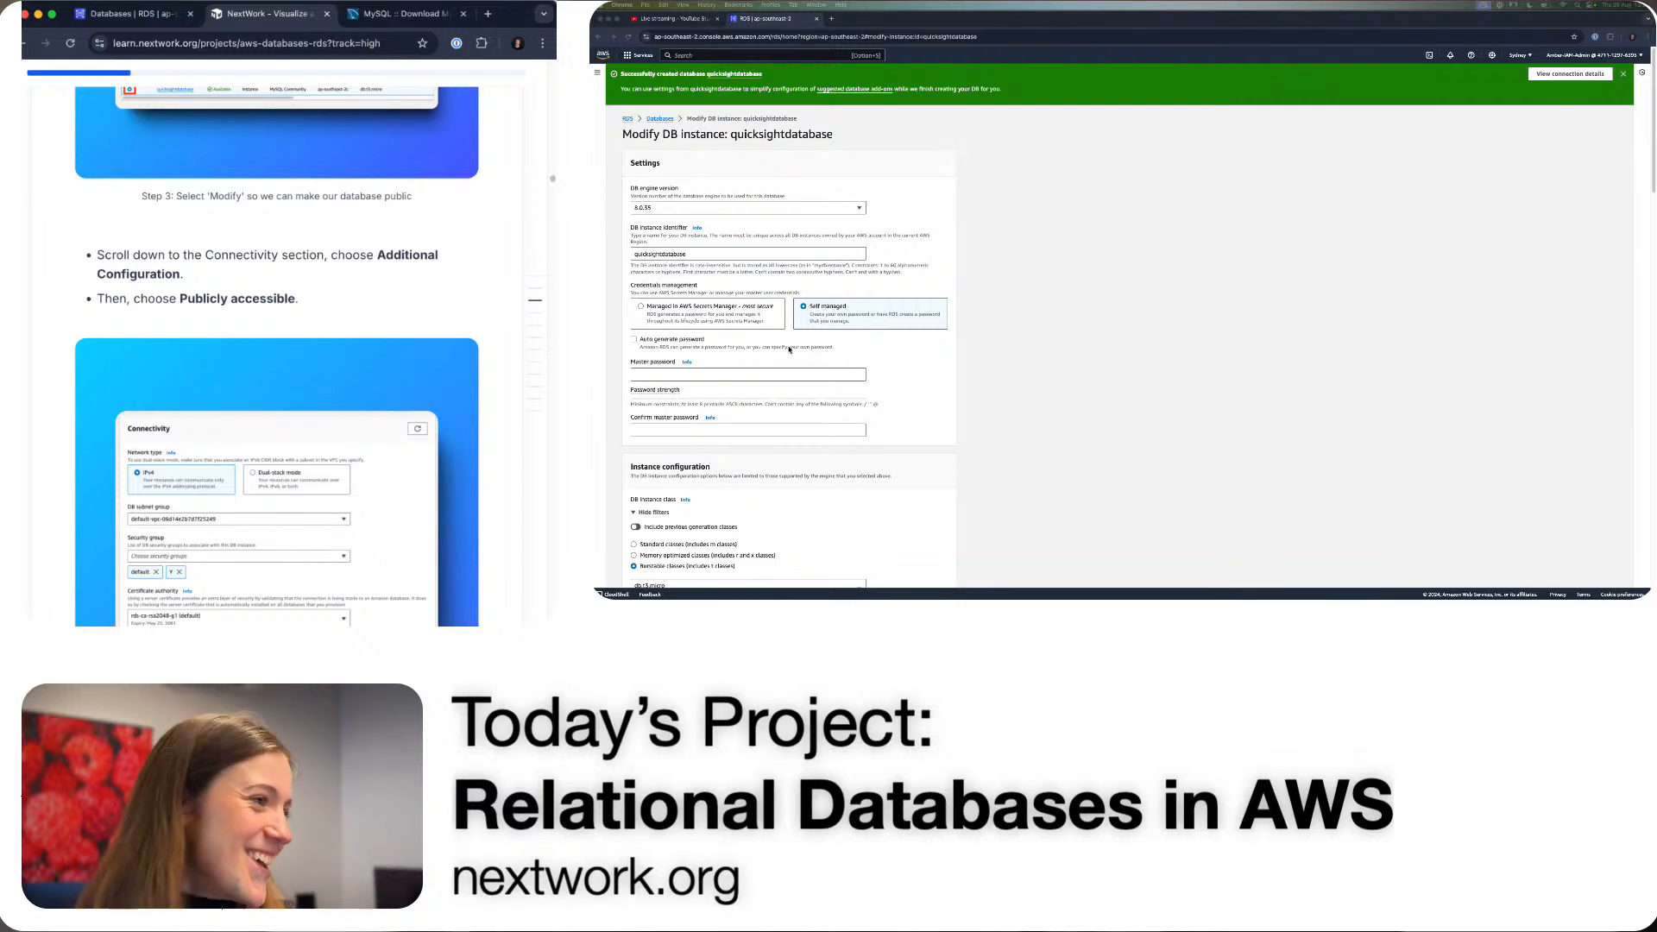
scroll(789, 348, "down", 2)
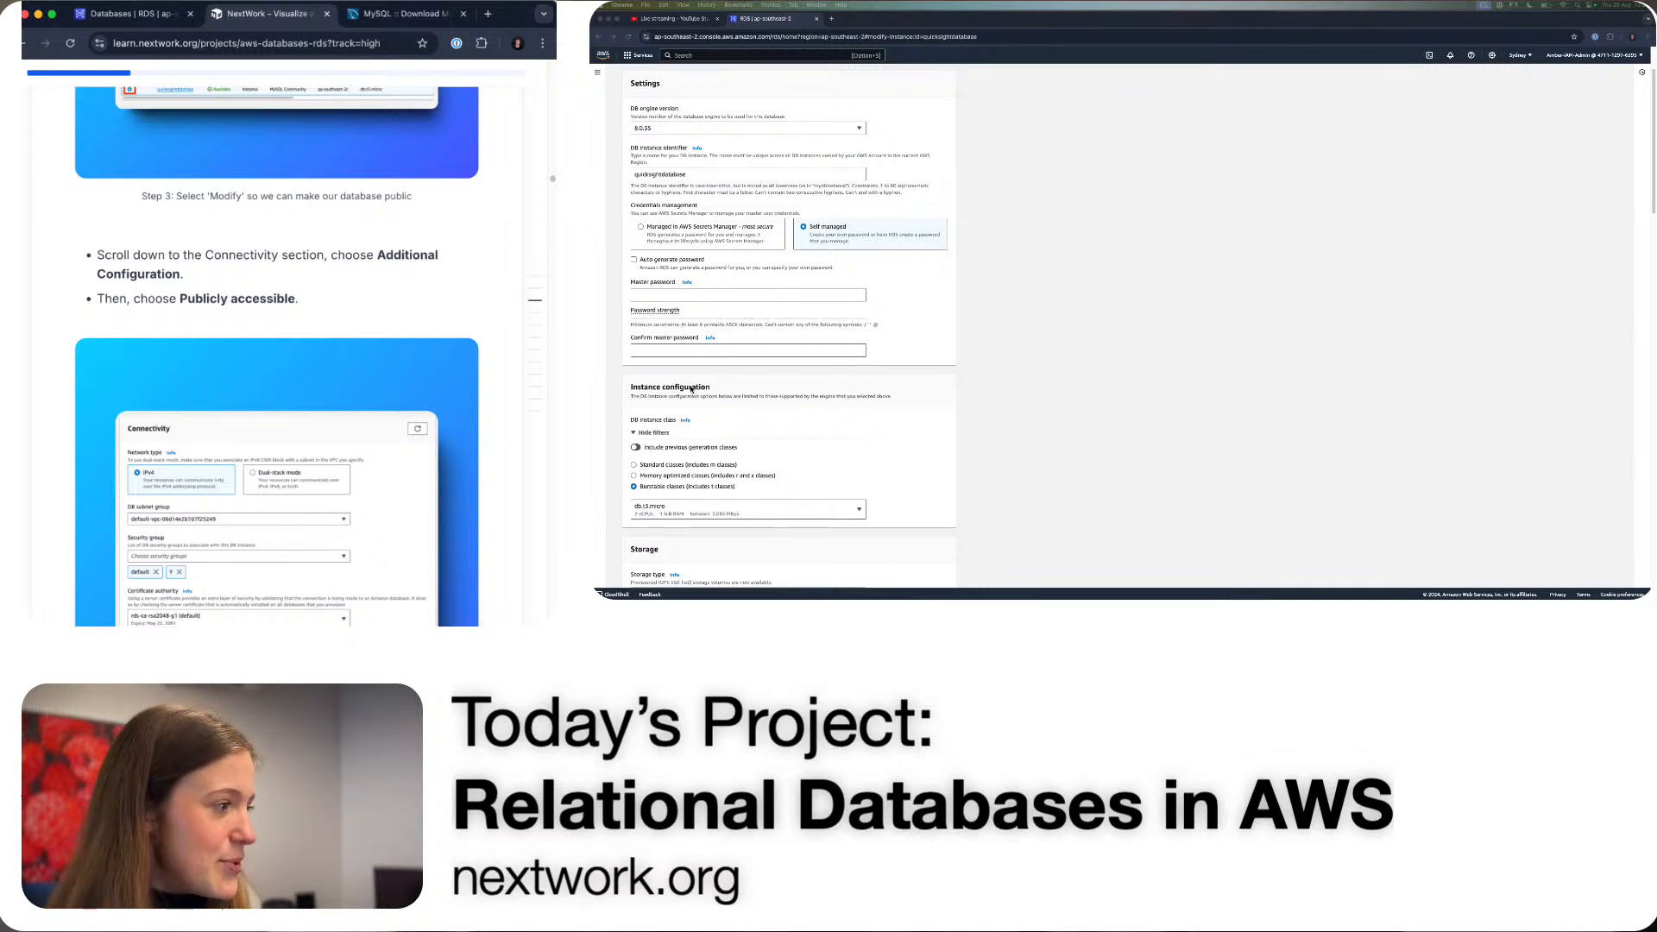
double_click(211, 259)
left_click_drag(211, 259, 311, 267)
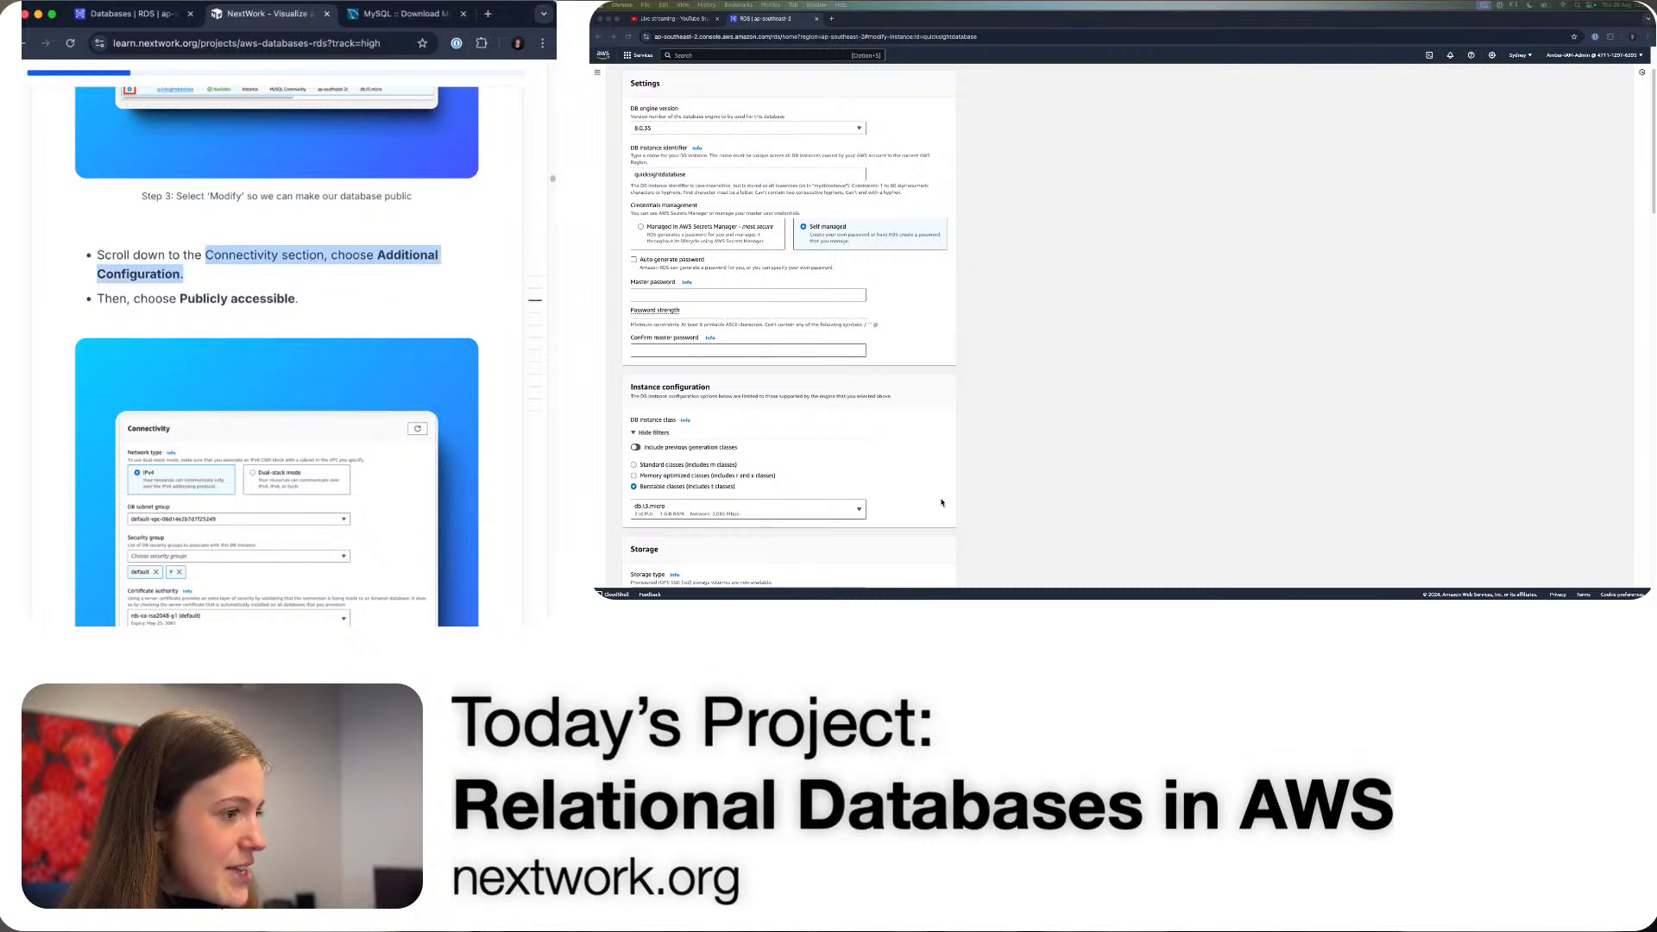
- Expand the additional configuration under Connectivity and set the instance's public access to Publicly accessible
left_click(1084, 474)
scroll(990, 429, "down", 1)
scroll(990, 429, "down", 6)
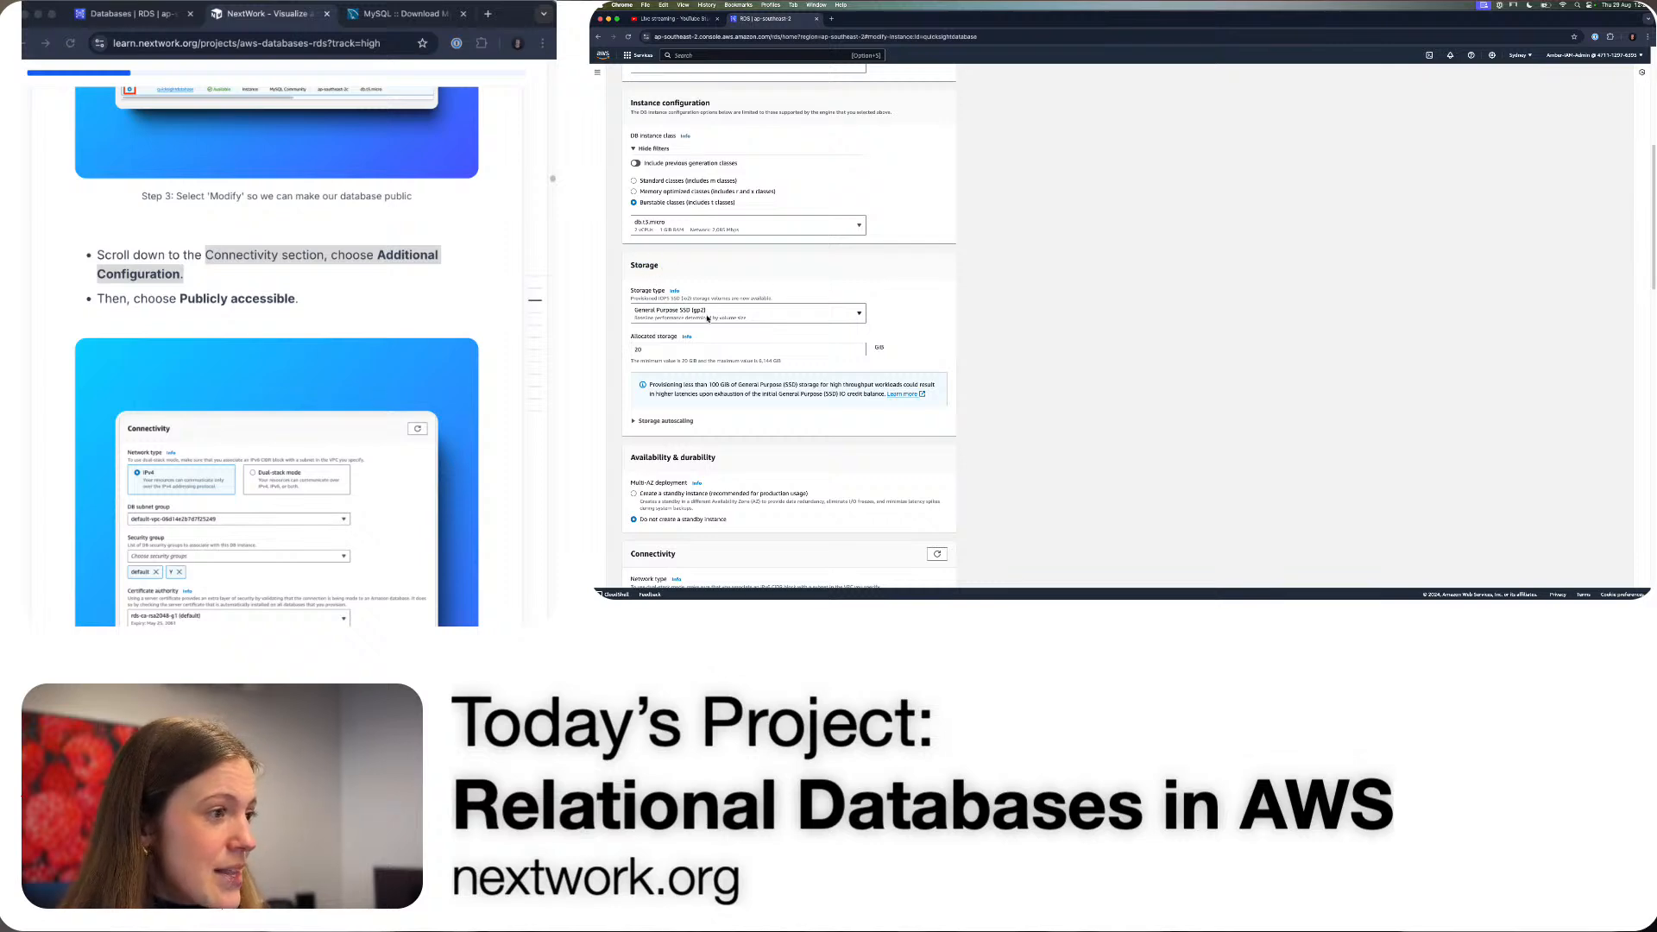
scroll(709, 315, "down", 1)
scroll(709, 315, "down", 3)
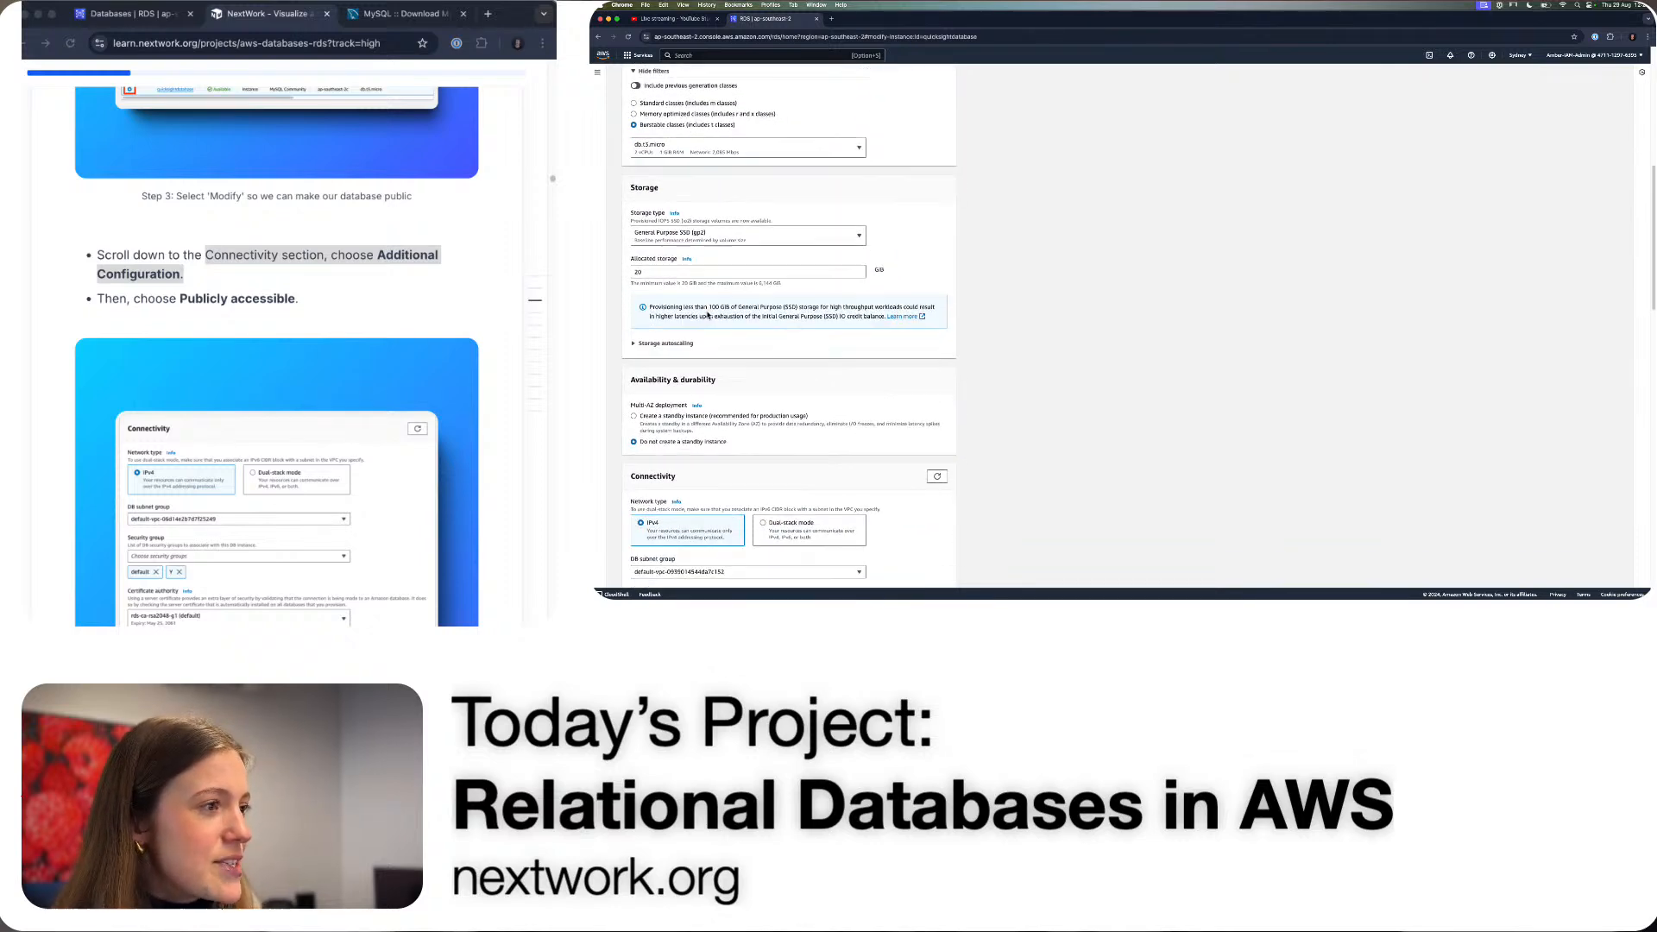
scroll(708, 315, "down", 4)
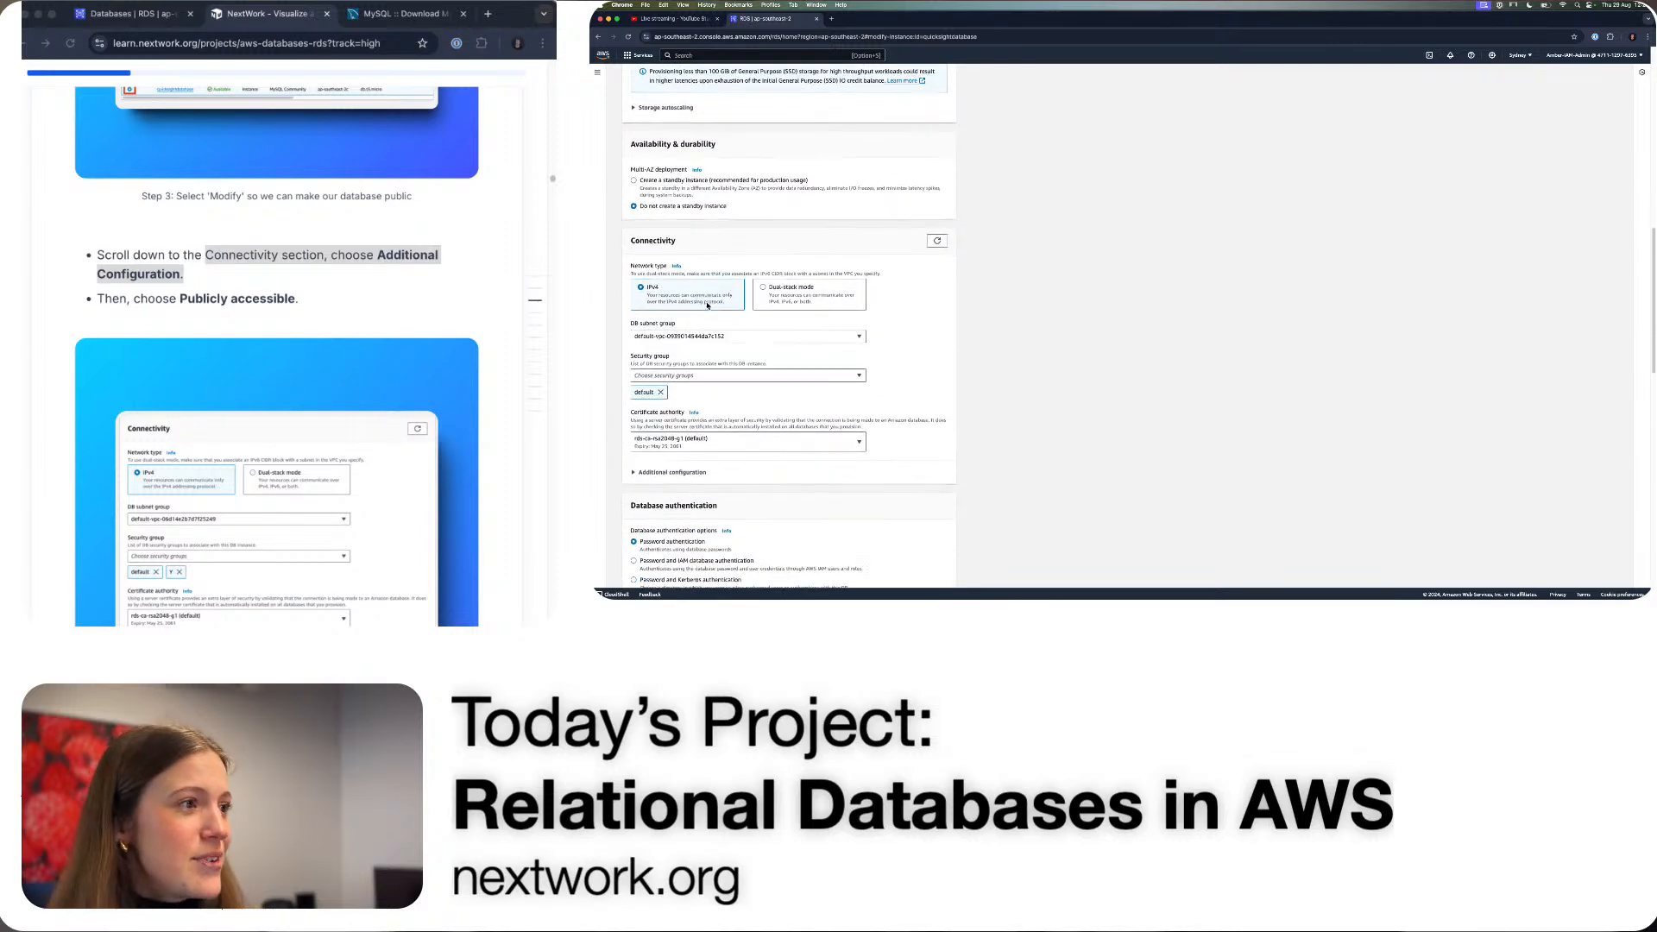
scroll(708, 305, "down", 3)
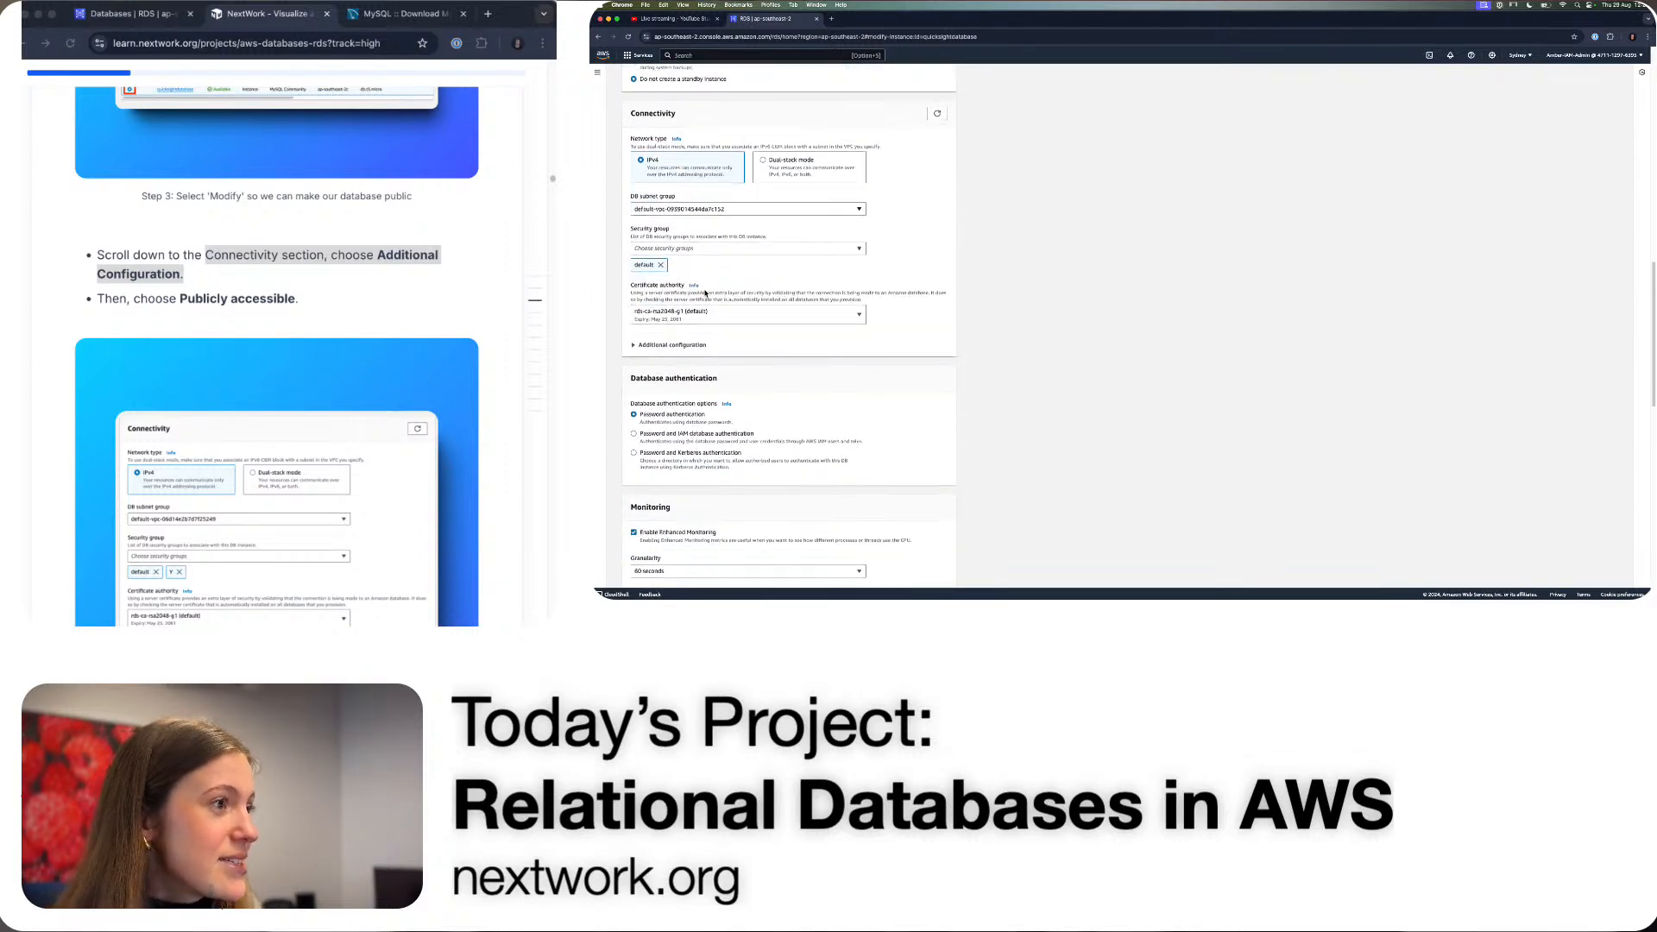
double_click(652, 113)
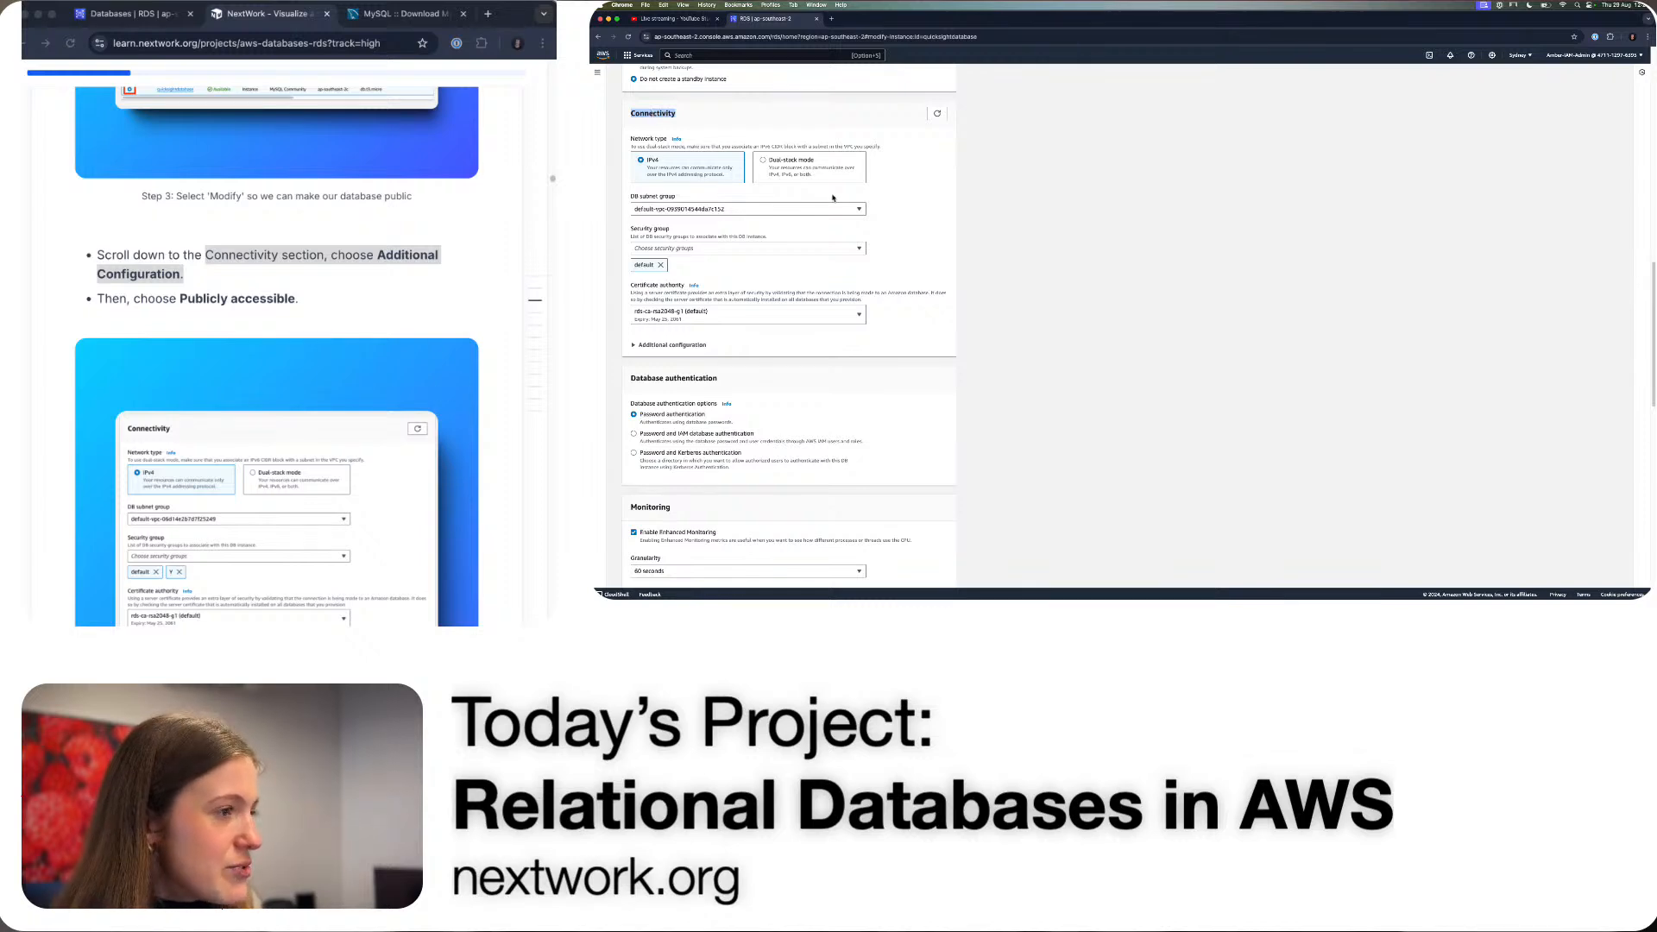
left_click(677, 345)
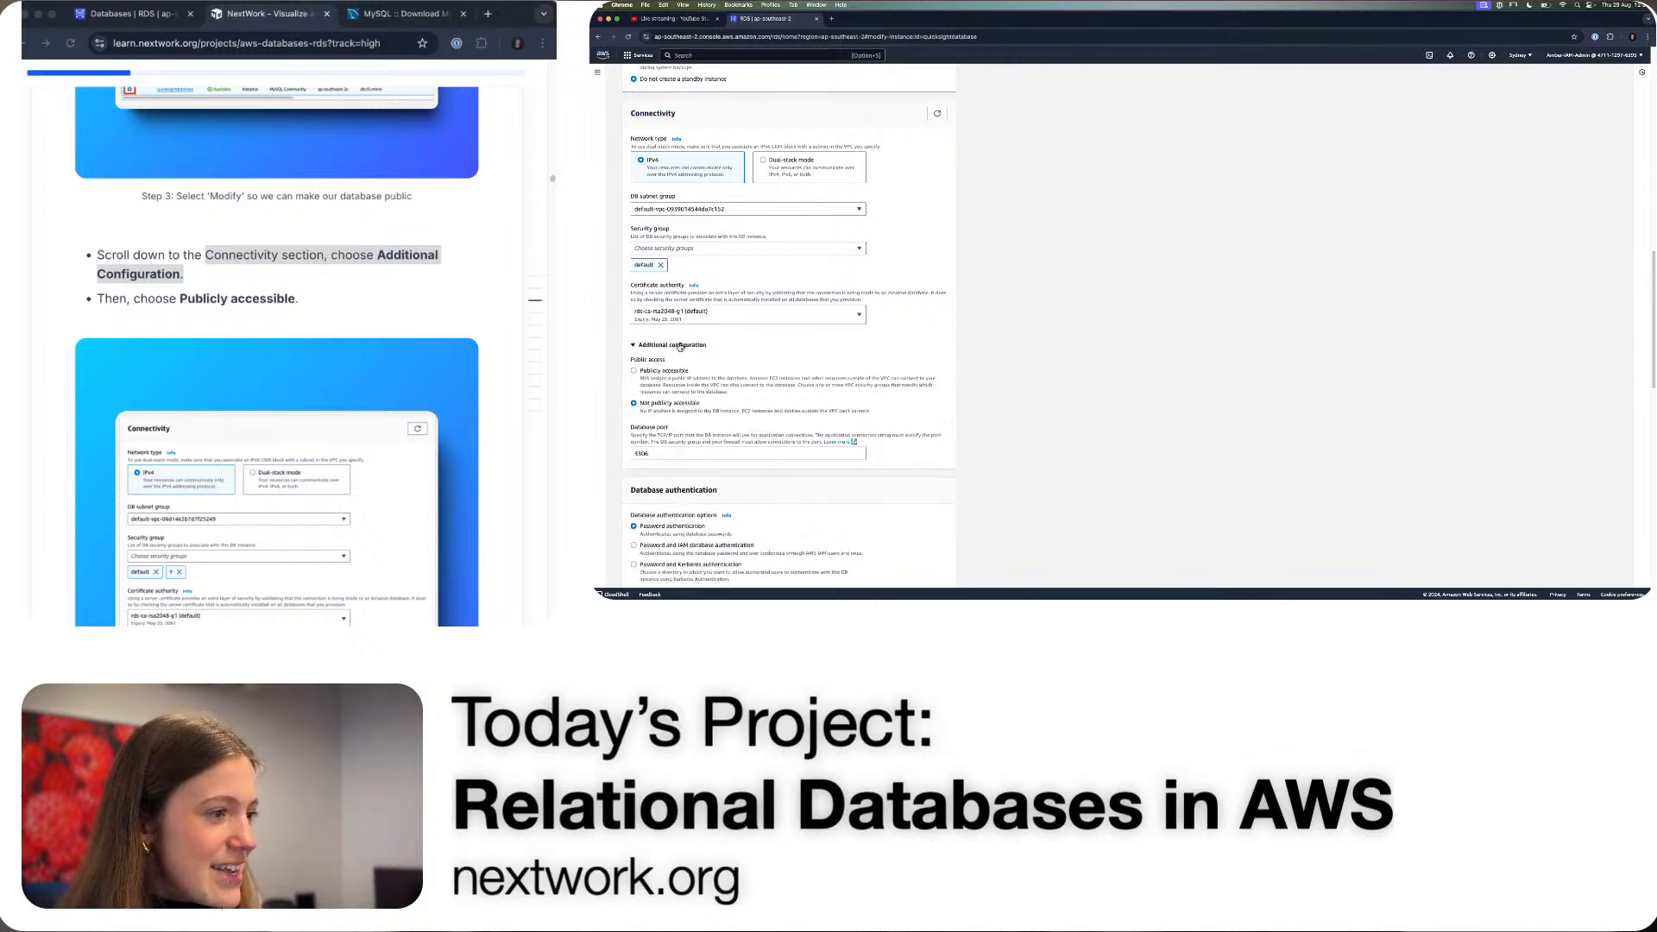
scroll(713, 389, "down", 1)
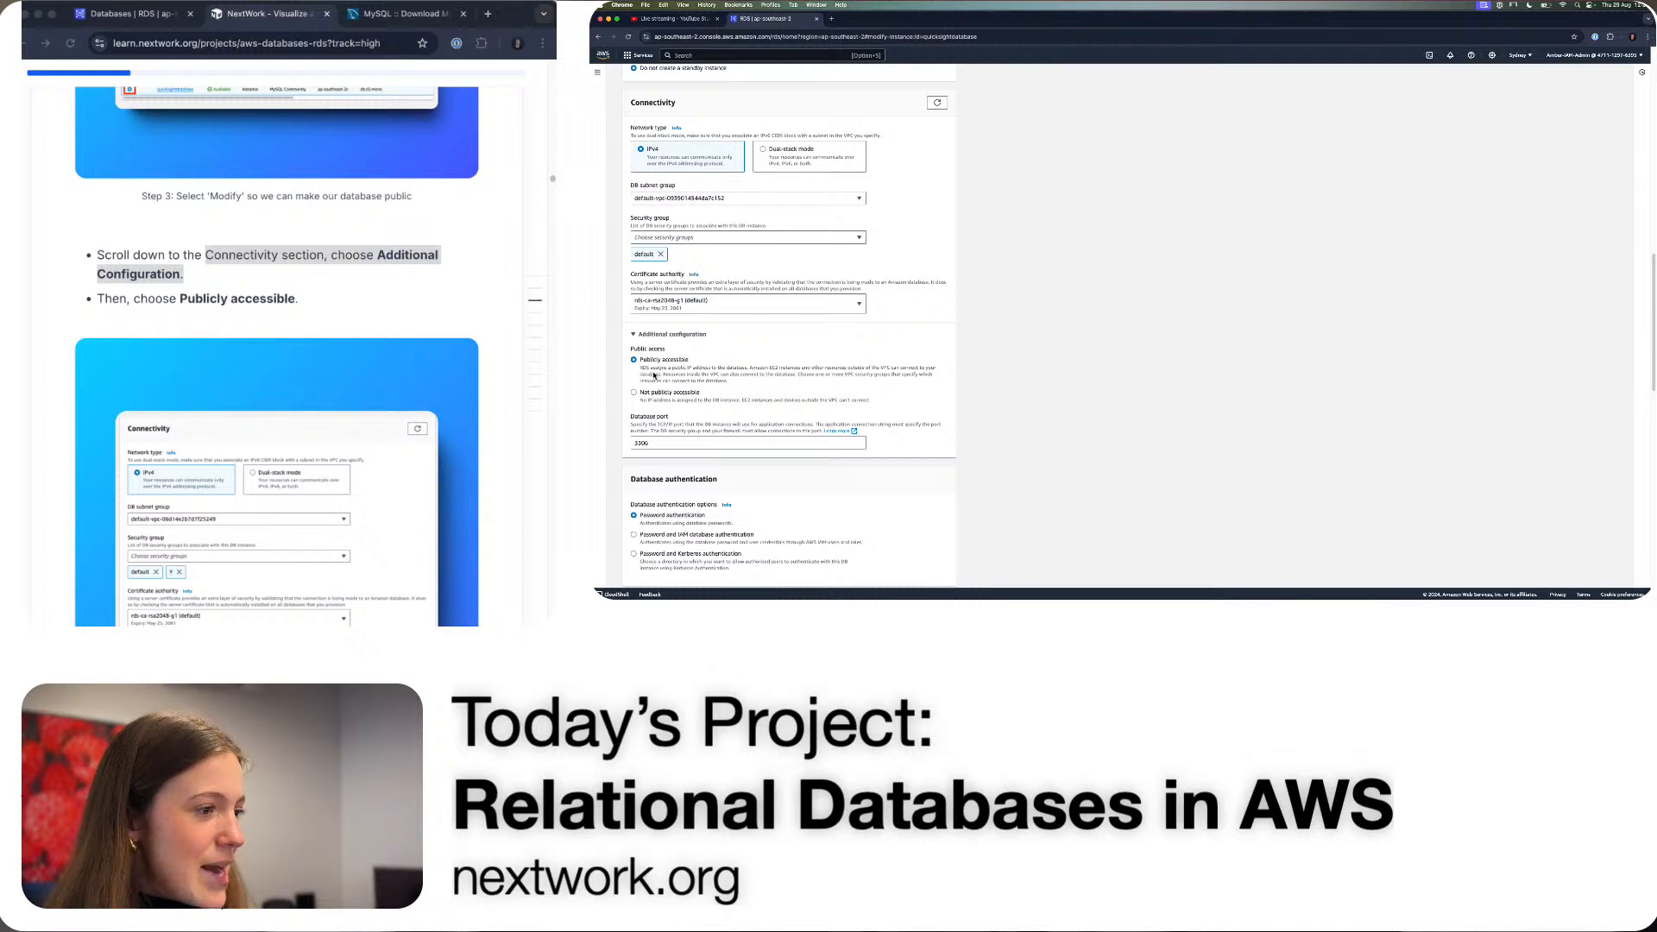
scroll(665, 370, "down", 1)
left_click(633, 342)
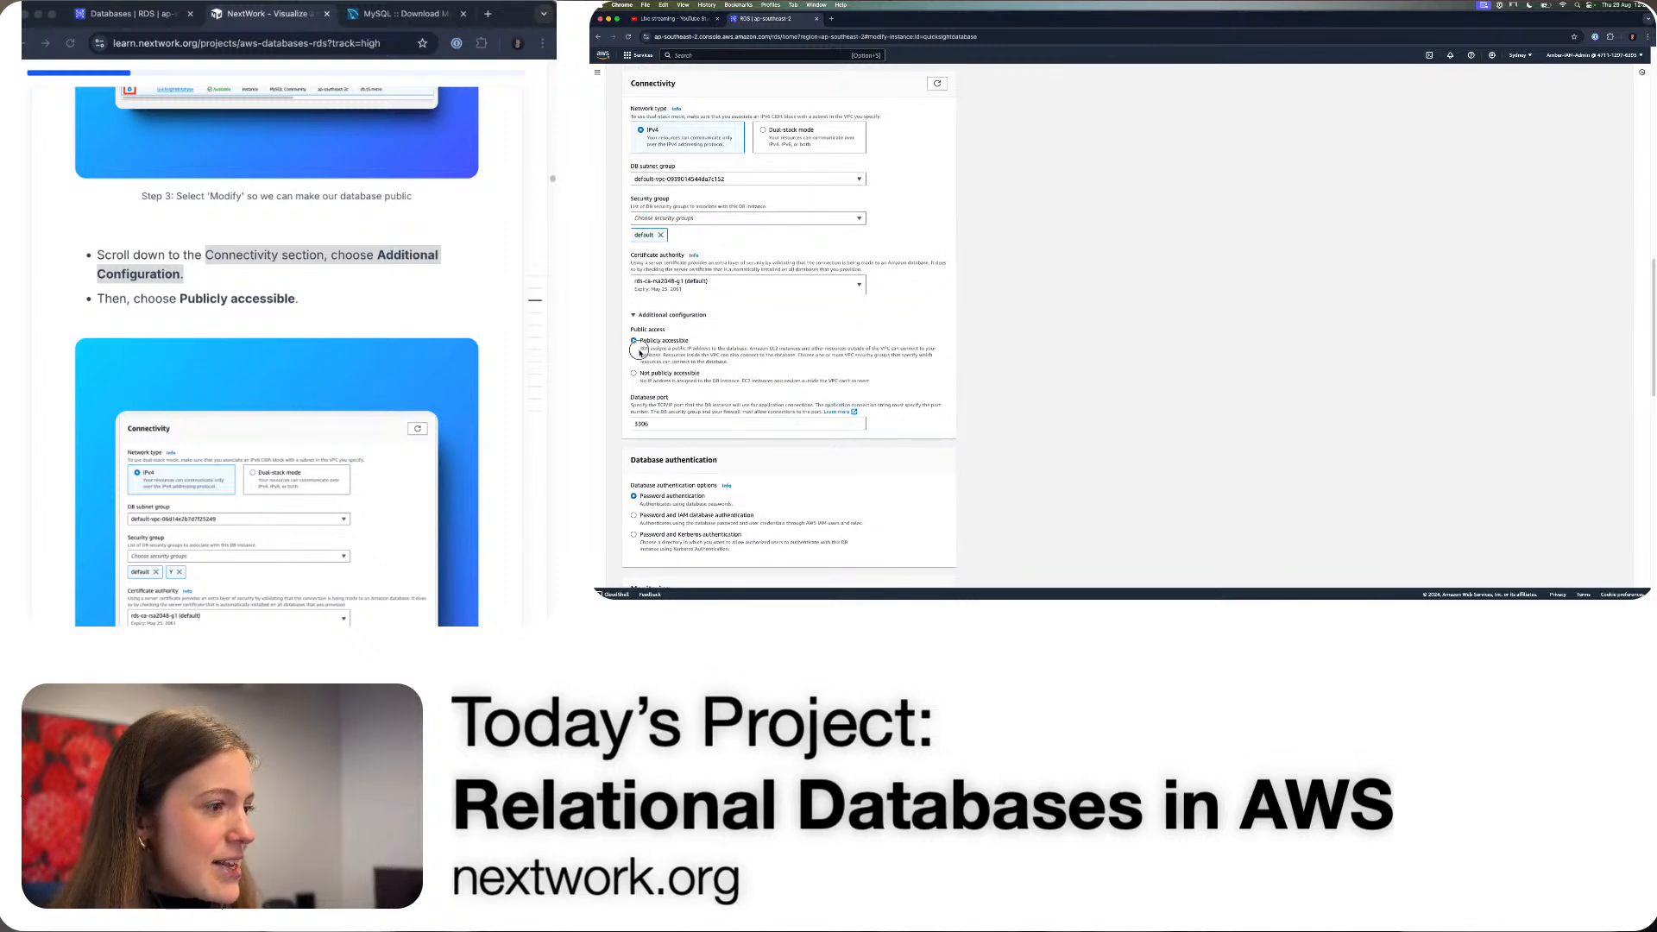
- Read the description of the Publicly accessible option and compare the setting with the guide's Connectivity screenshot
left_click_drag(705, 348, 889, 367)
left_click(752, 353)
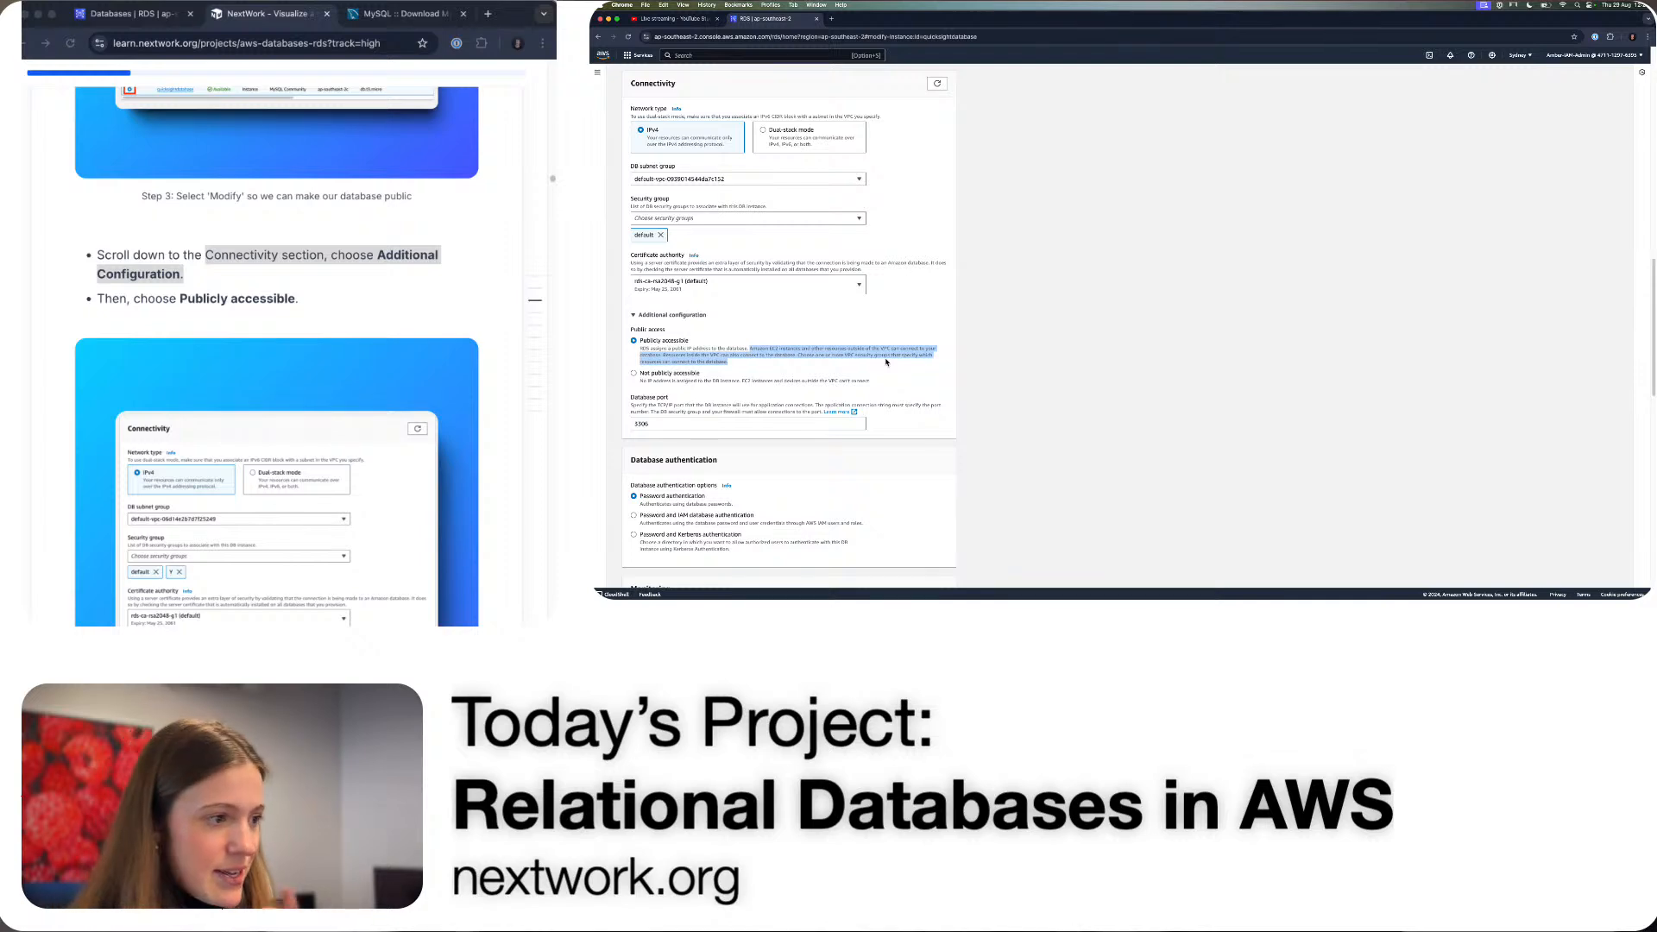
left_click(859, 362)
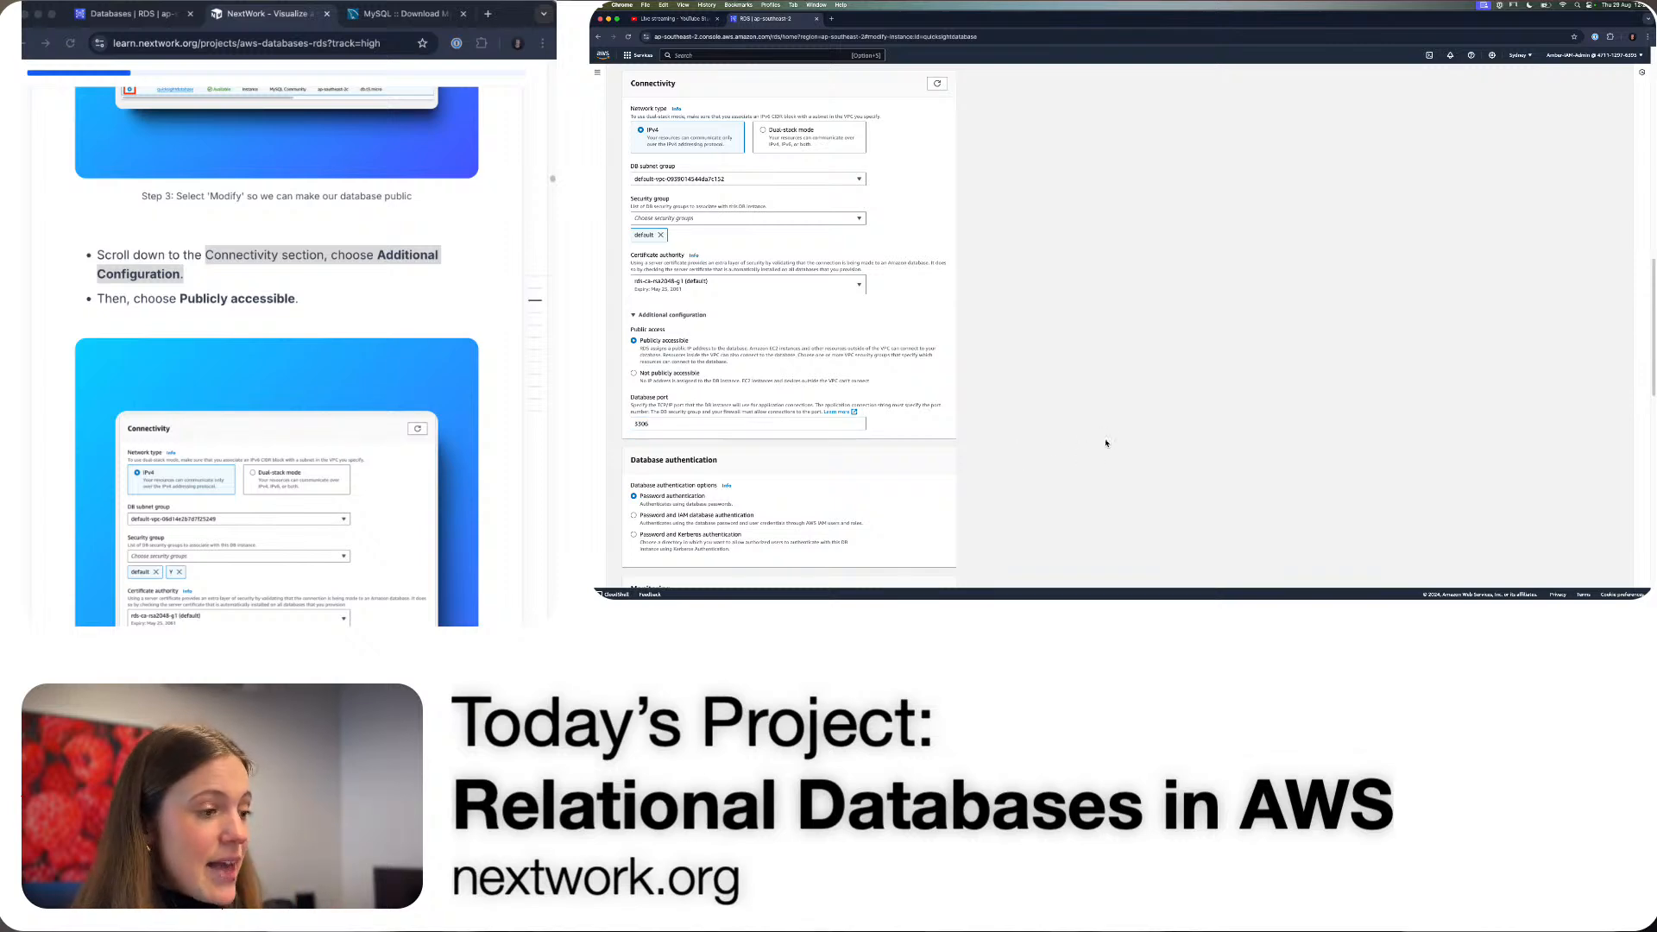
scroll(345, 298, "down", 4)
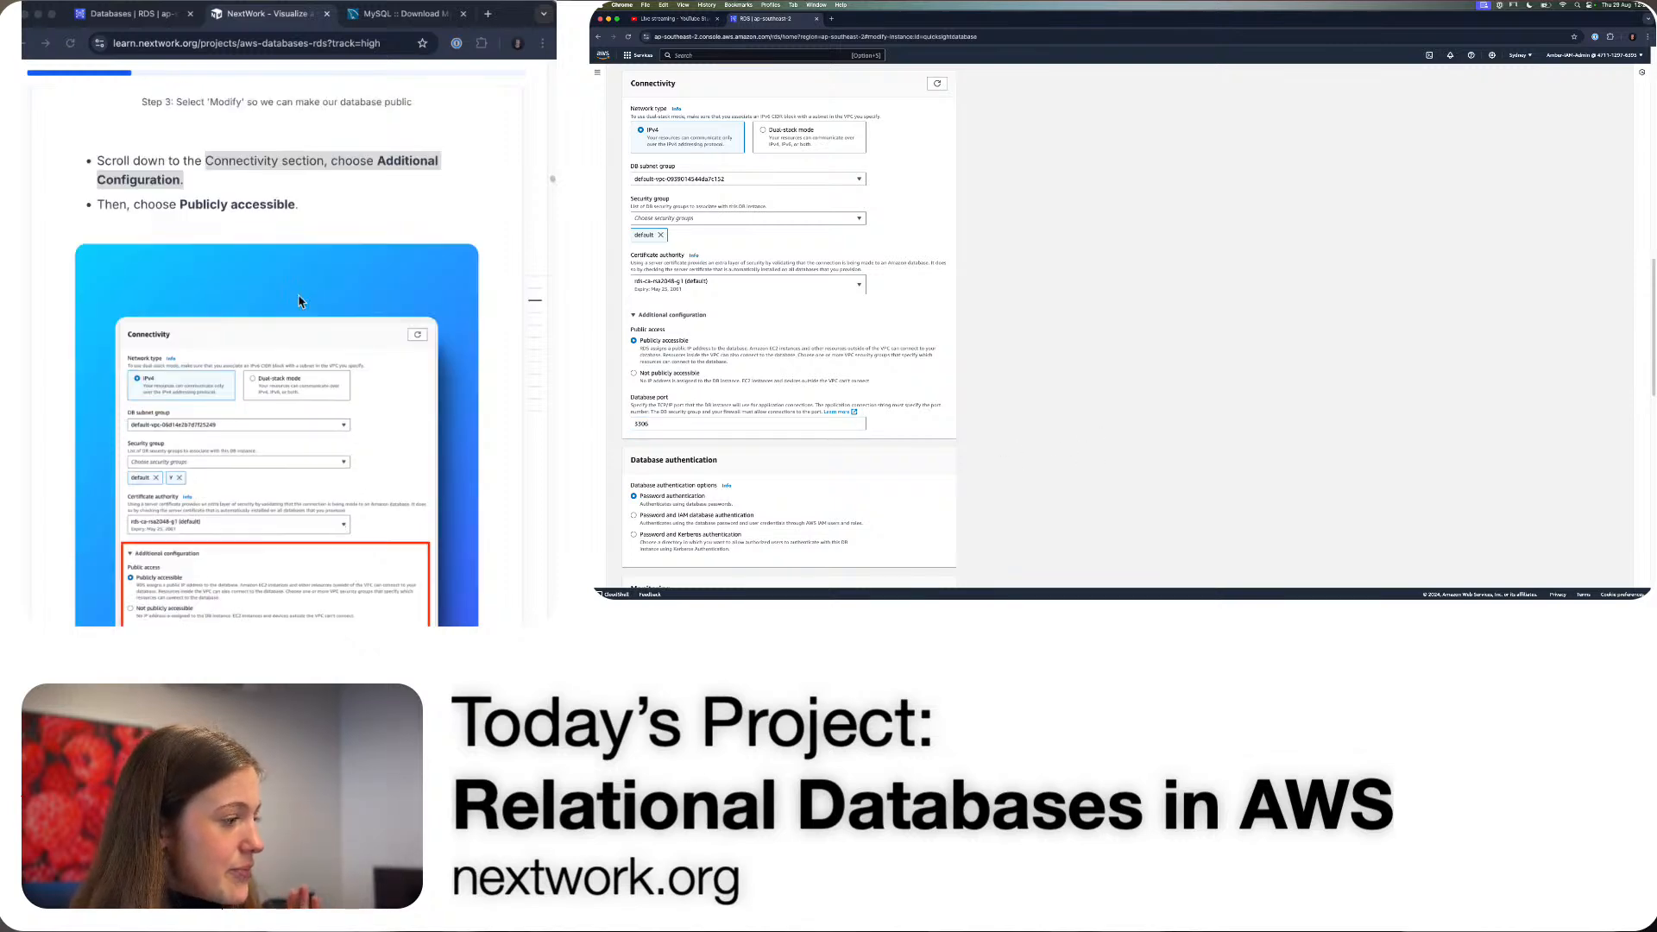
- Read the guide's remaining instructions for applying the change and continue from the DB instance form to the summary of modifications
scroll(297, 299, "down", 2)
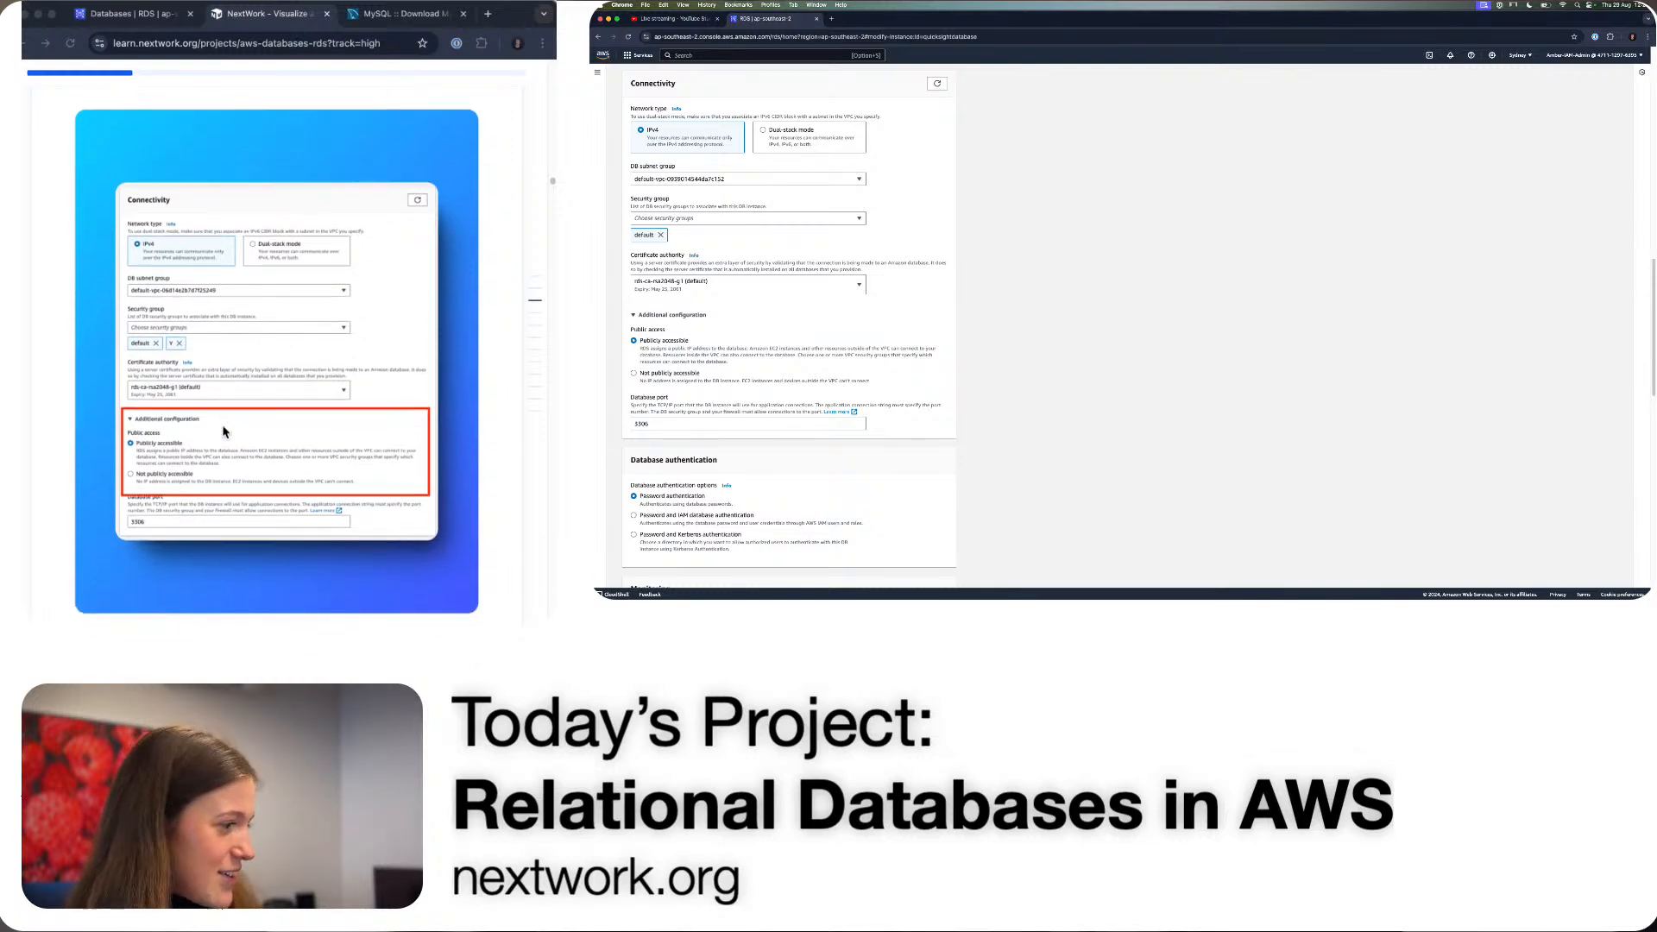
scroll(224, 432, "down", 2)
scroll(183, 404, "down", 5)
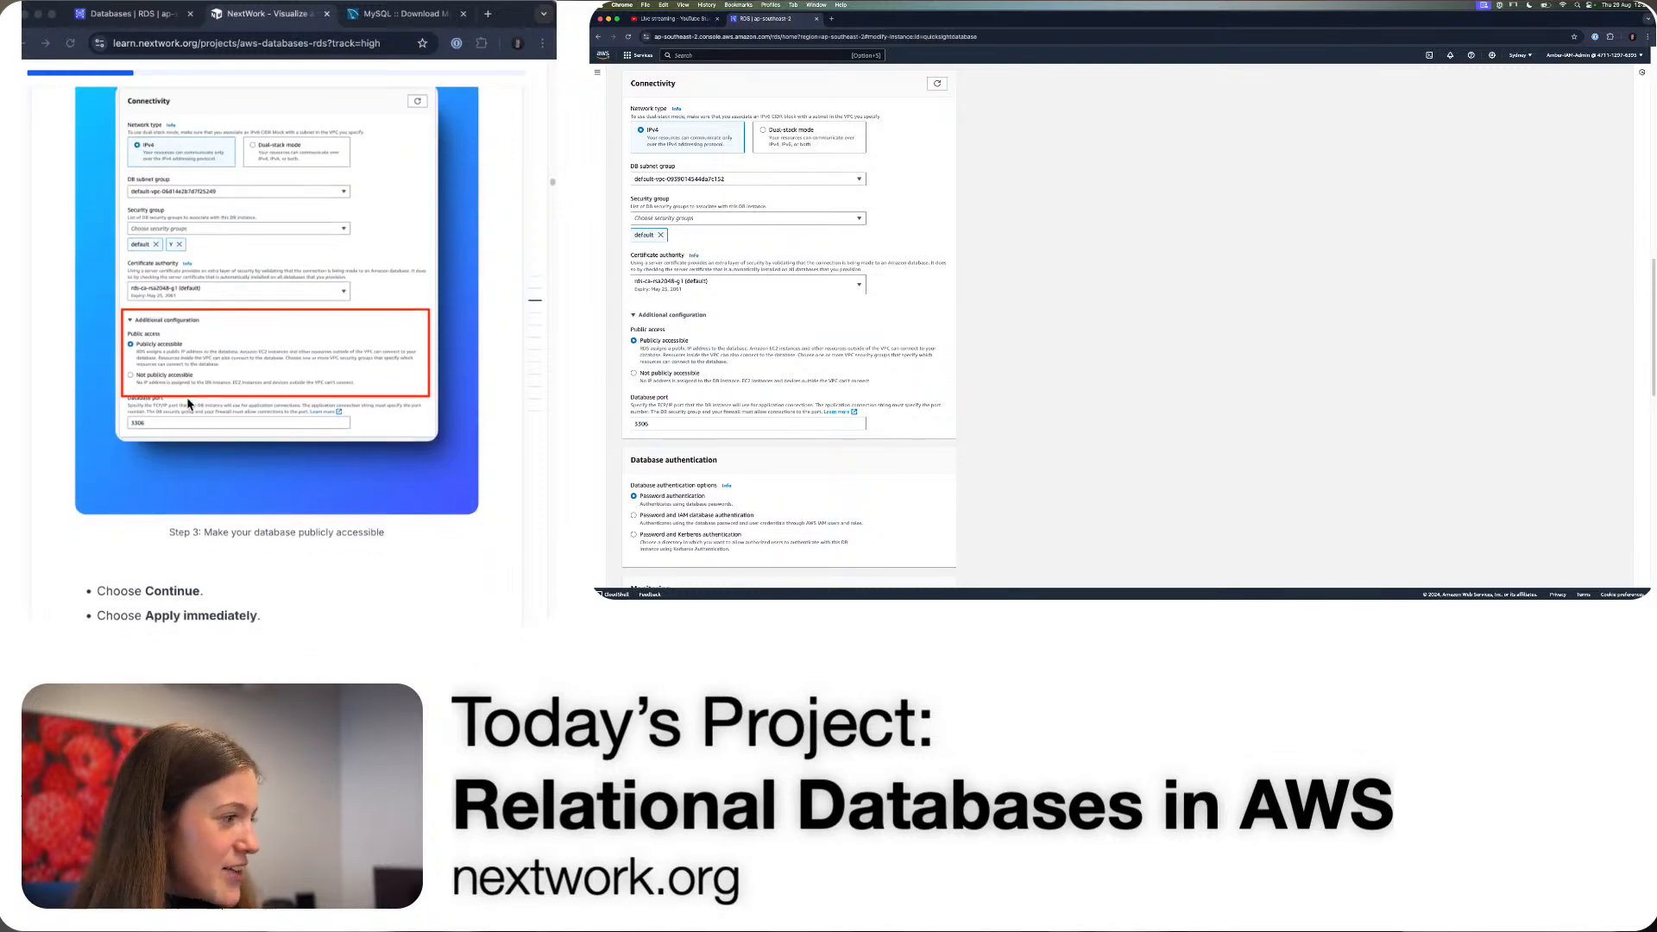
scroll(186, 404, "down", 2)
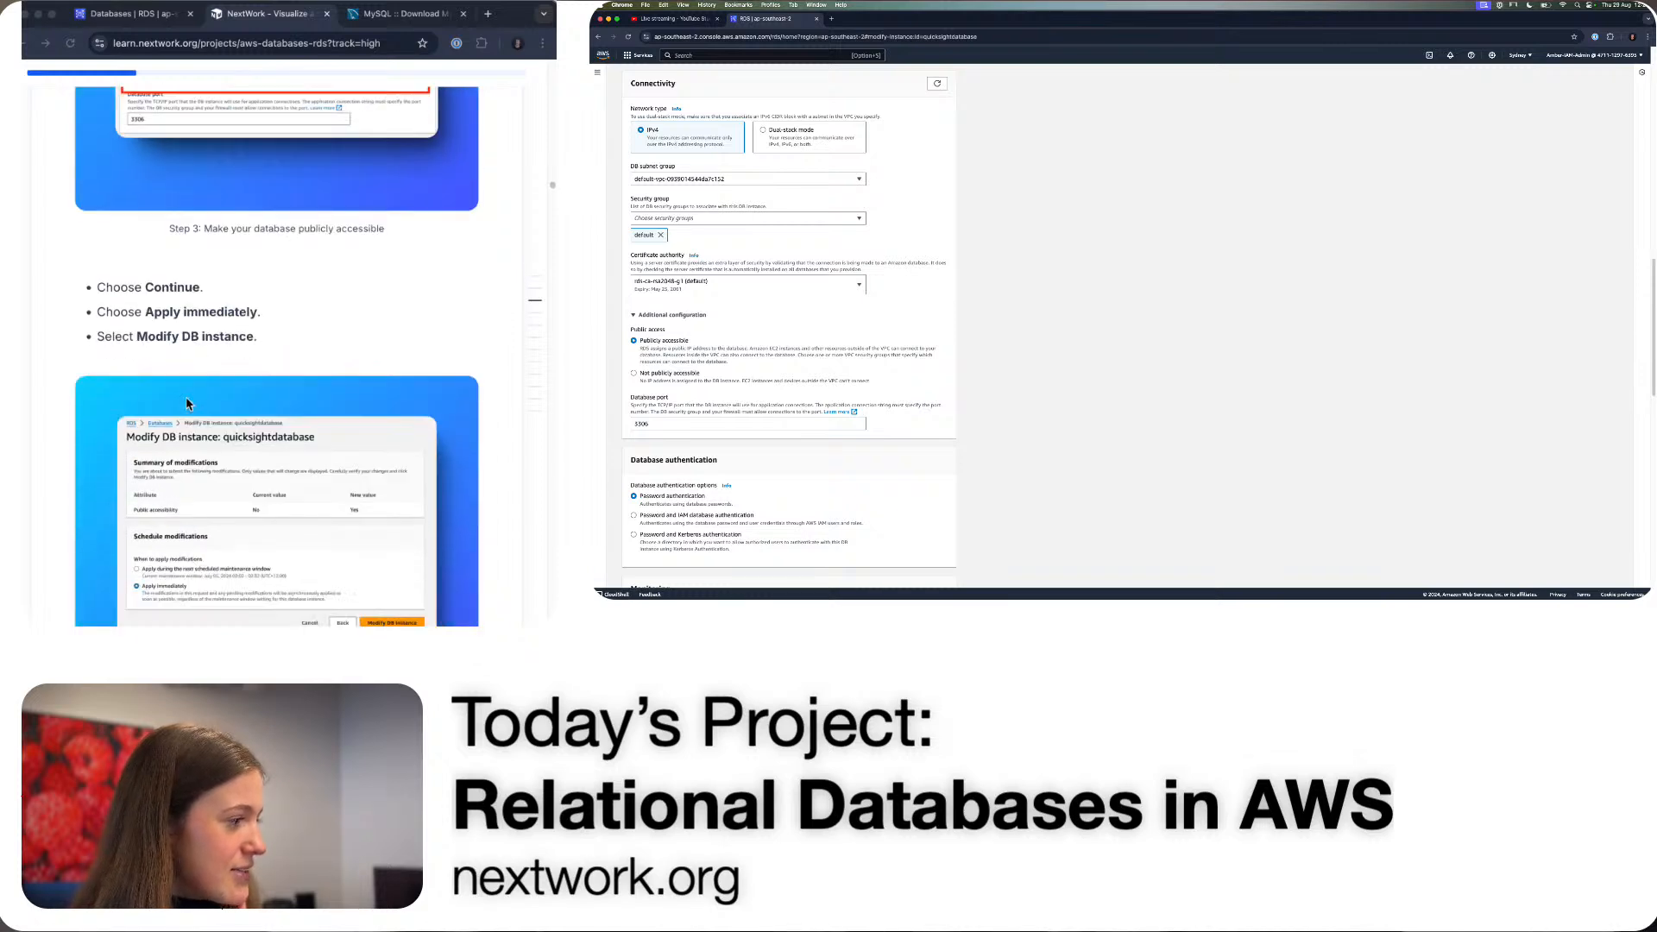
scroll(729, 504, "down", 8)
scroll(729, 505, "down", 10)
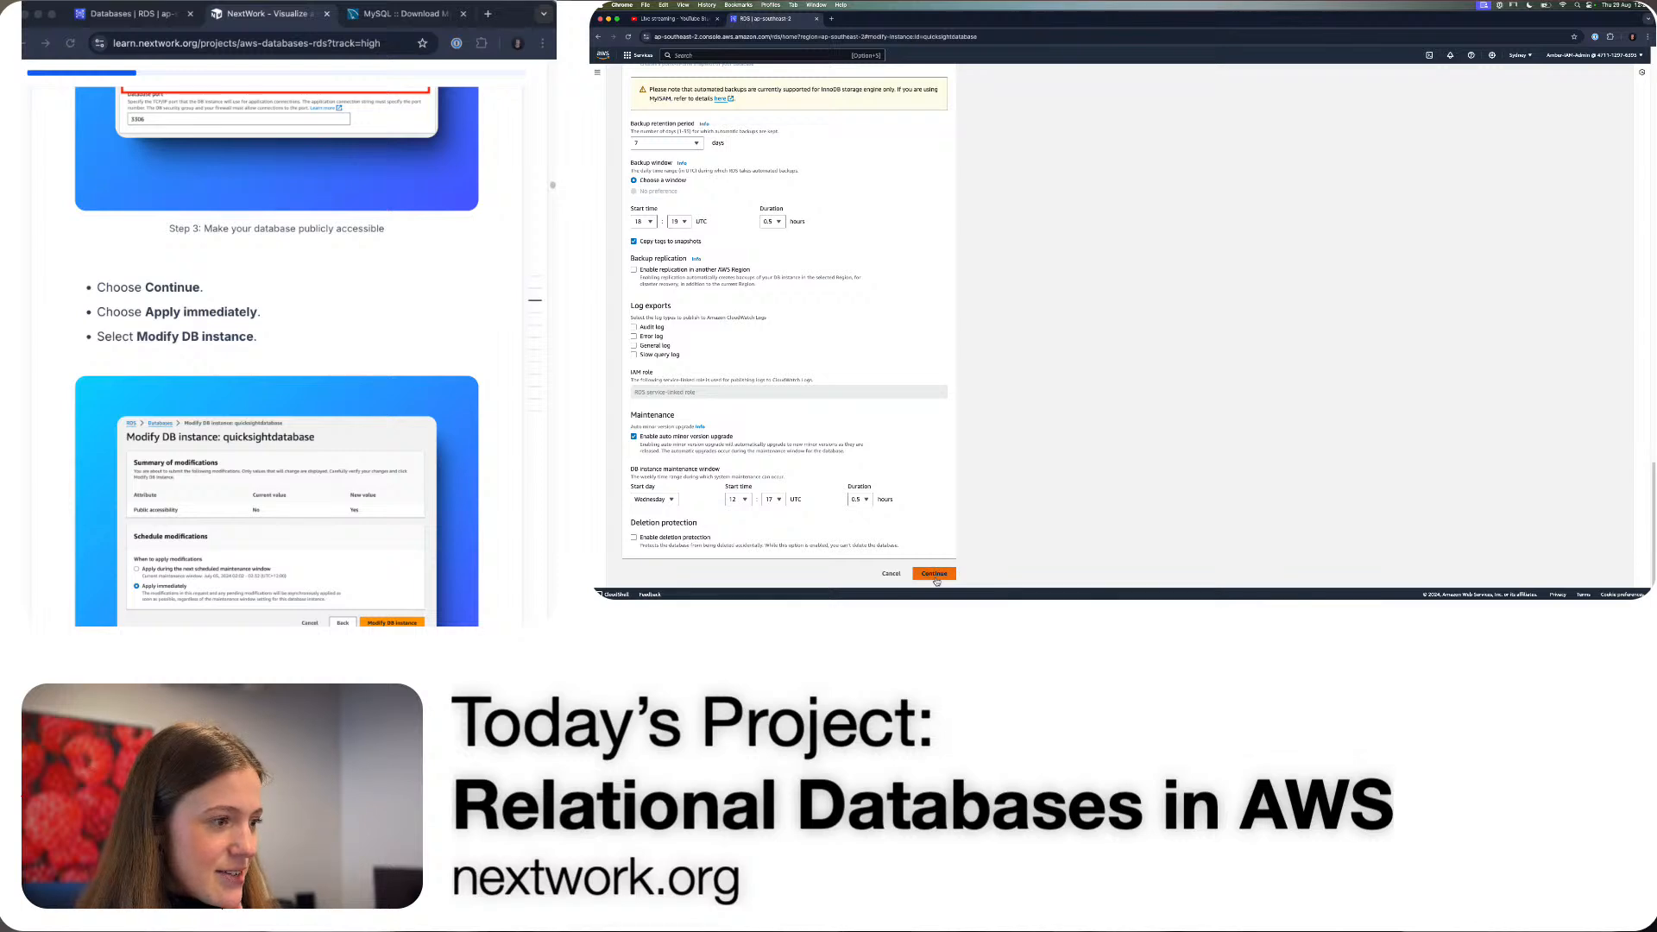
left_click(935, 575)
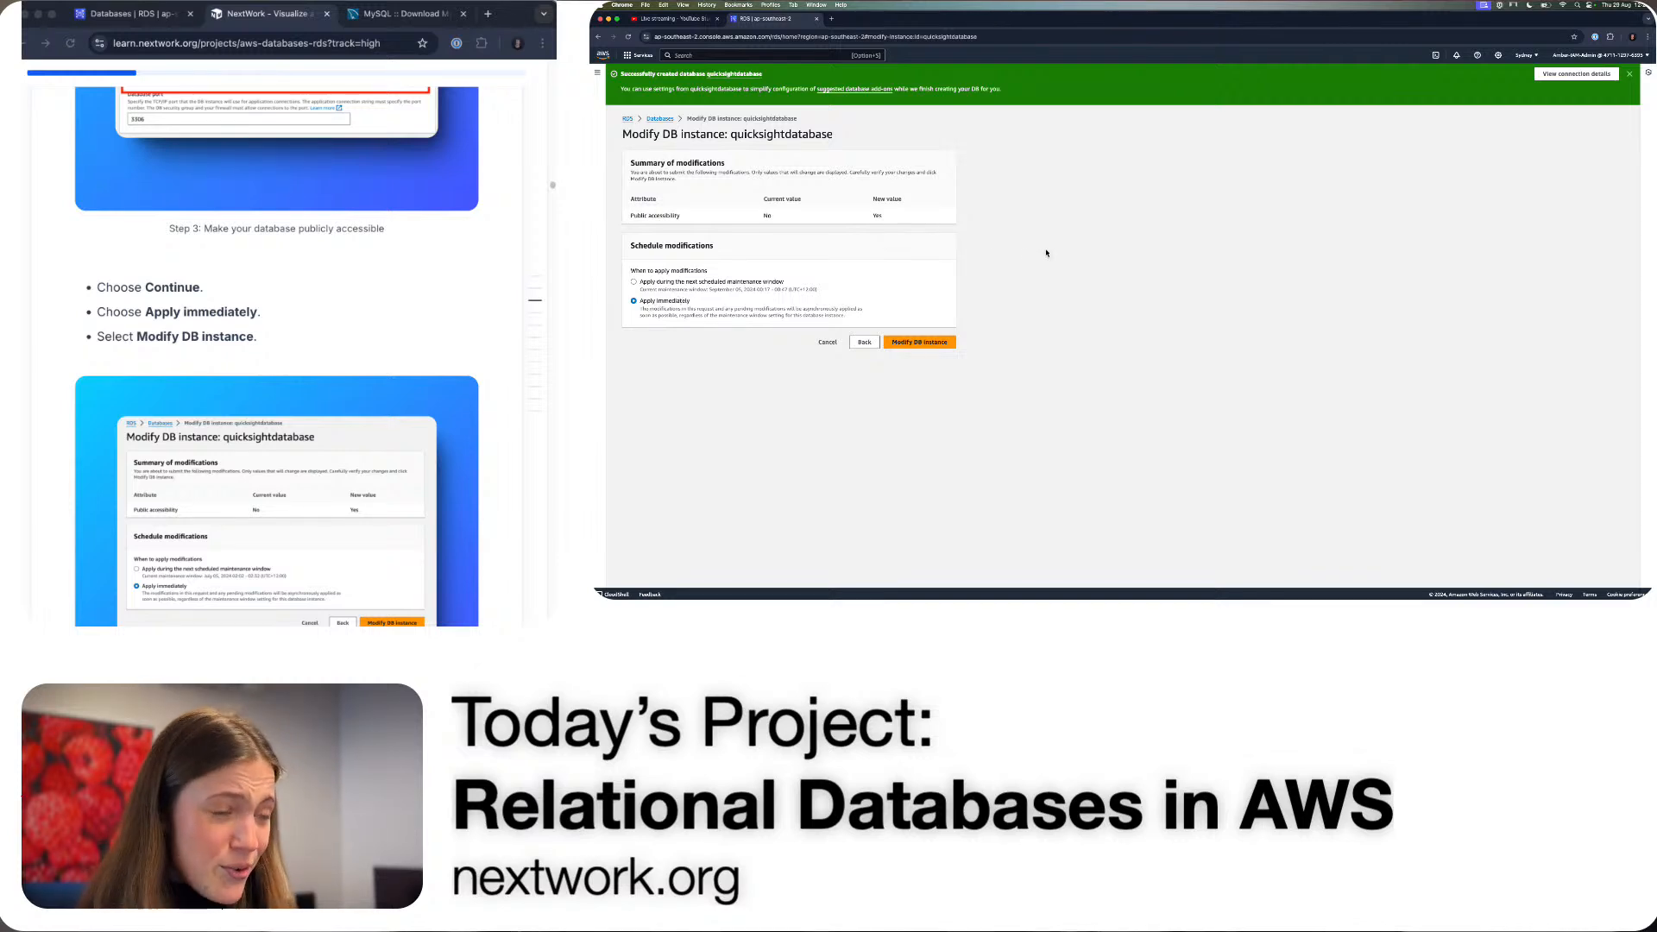
- Return from the summary to the DB instance modification form and enlarge the console page for easier reading
left_click(864, 342)
key("super+equal")
key("super+equal")
key("super+equal")
key("super+equal")
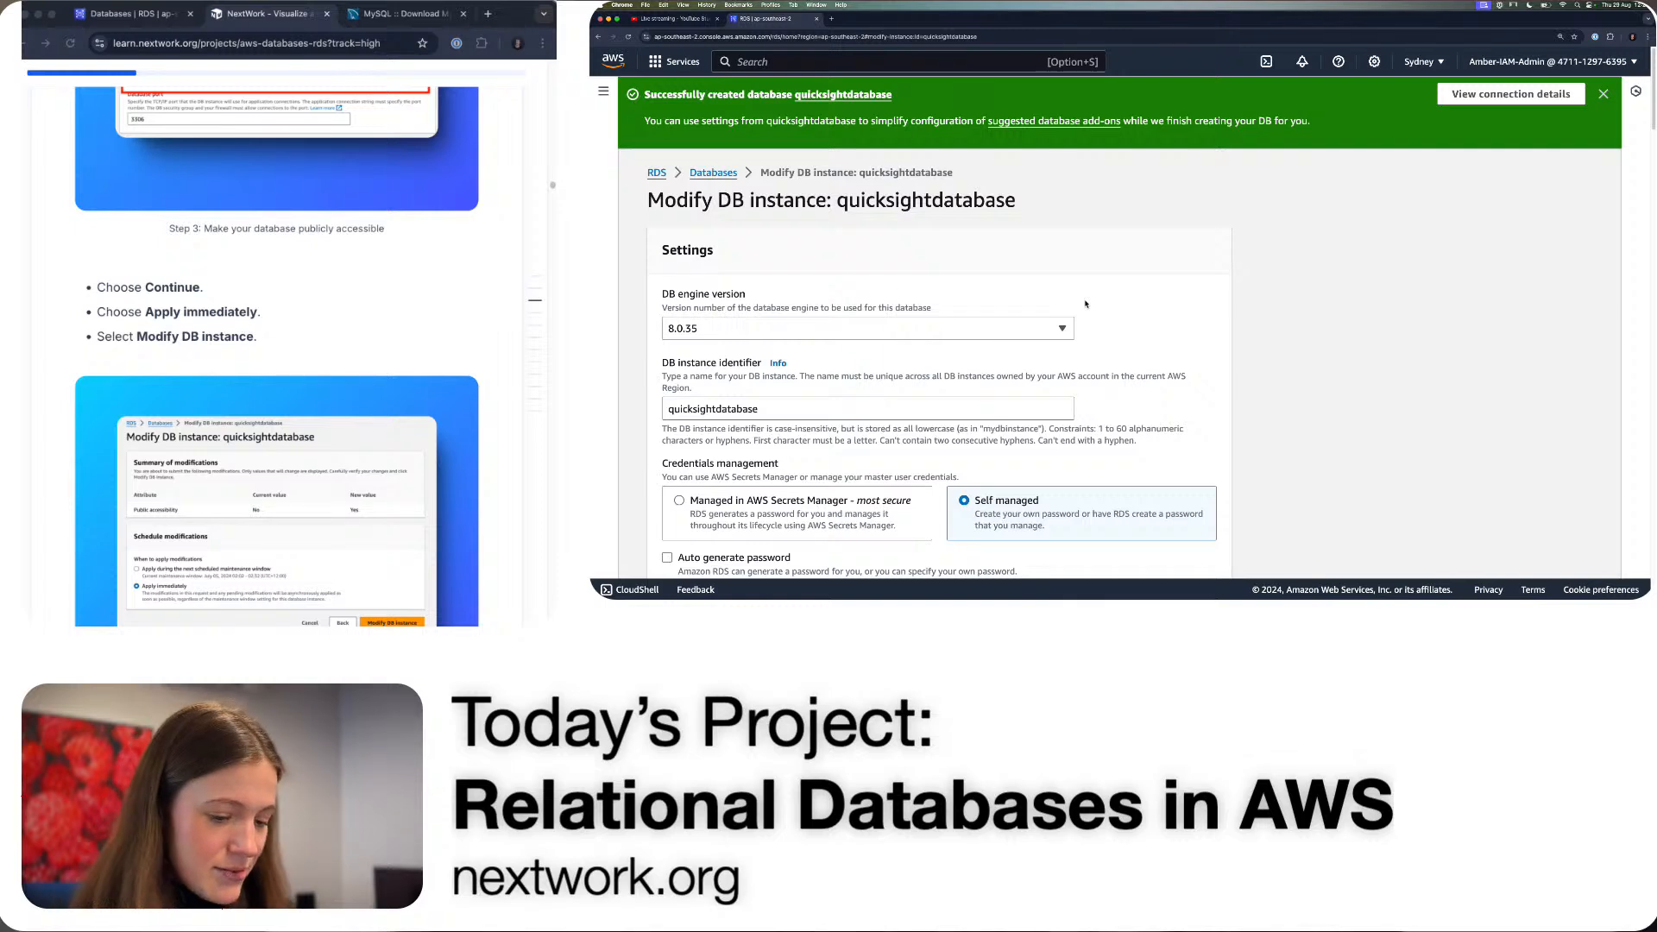
key("super+equal")
key("super+minus")
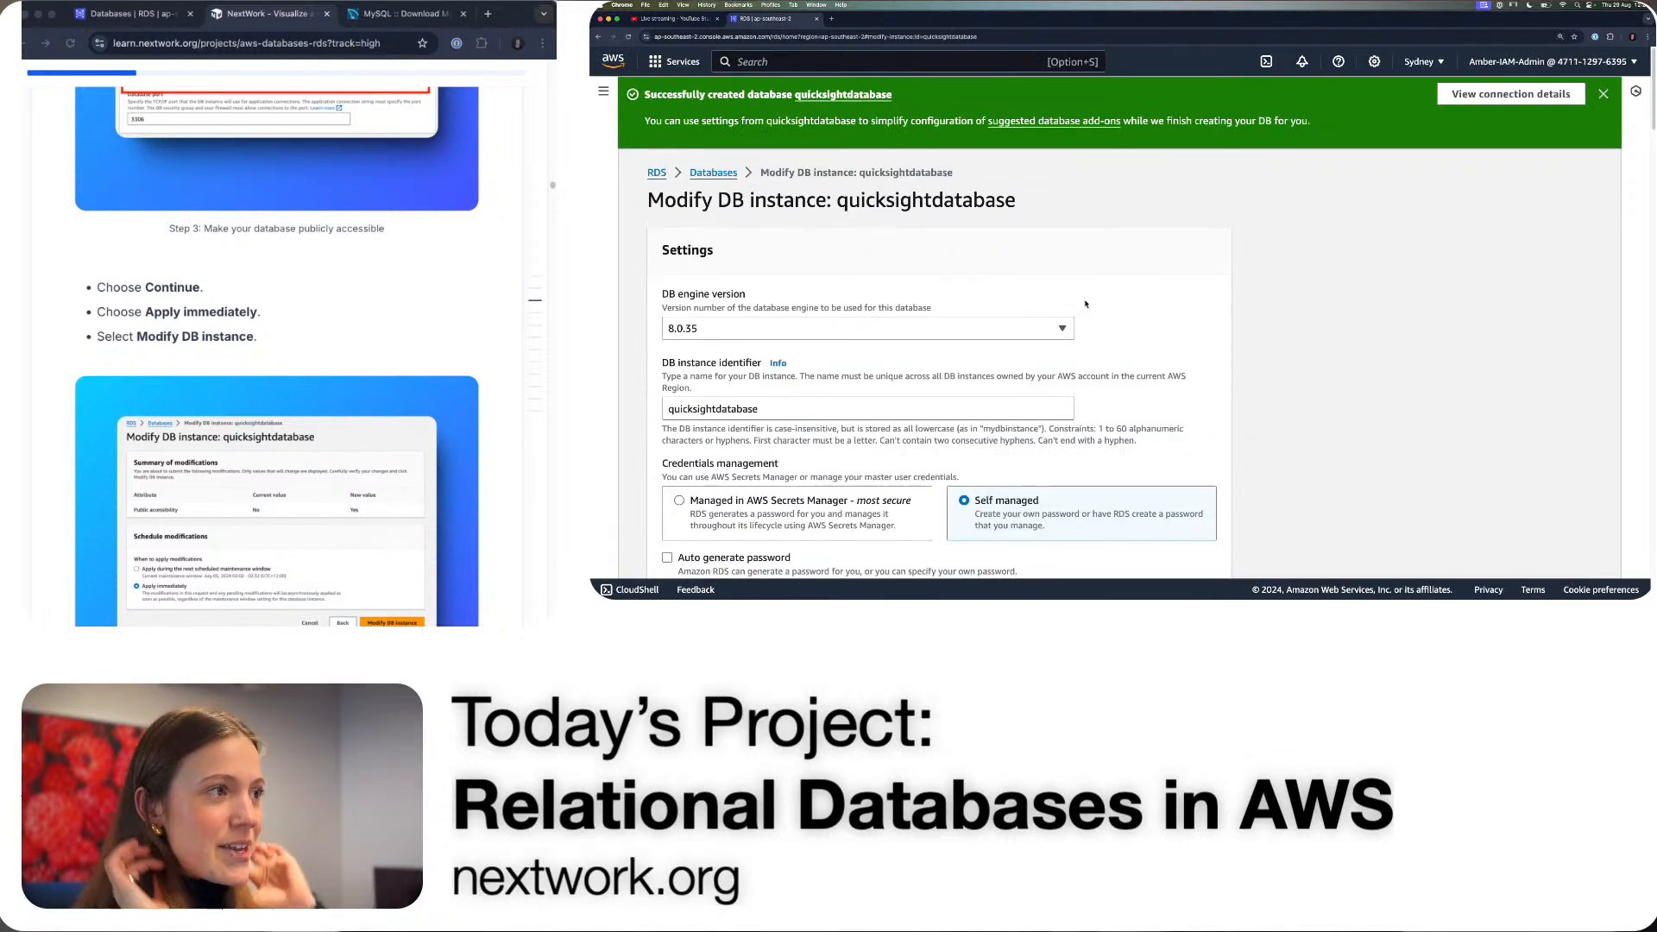
- Look through the sections of the modification form and expand the additional configuration under Connectivity to check the public access setting
scroll(1122, 346, "down", 3)
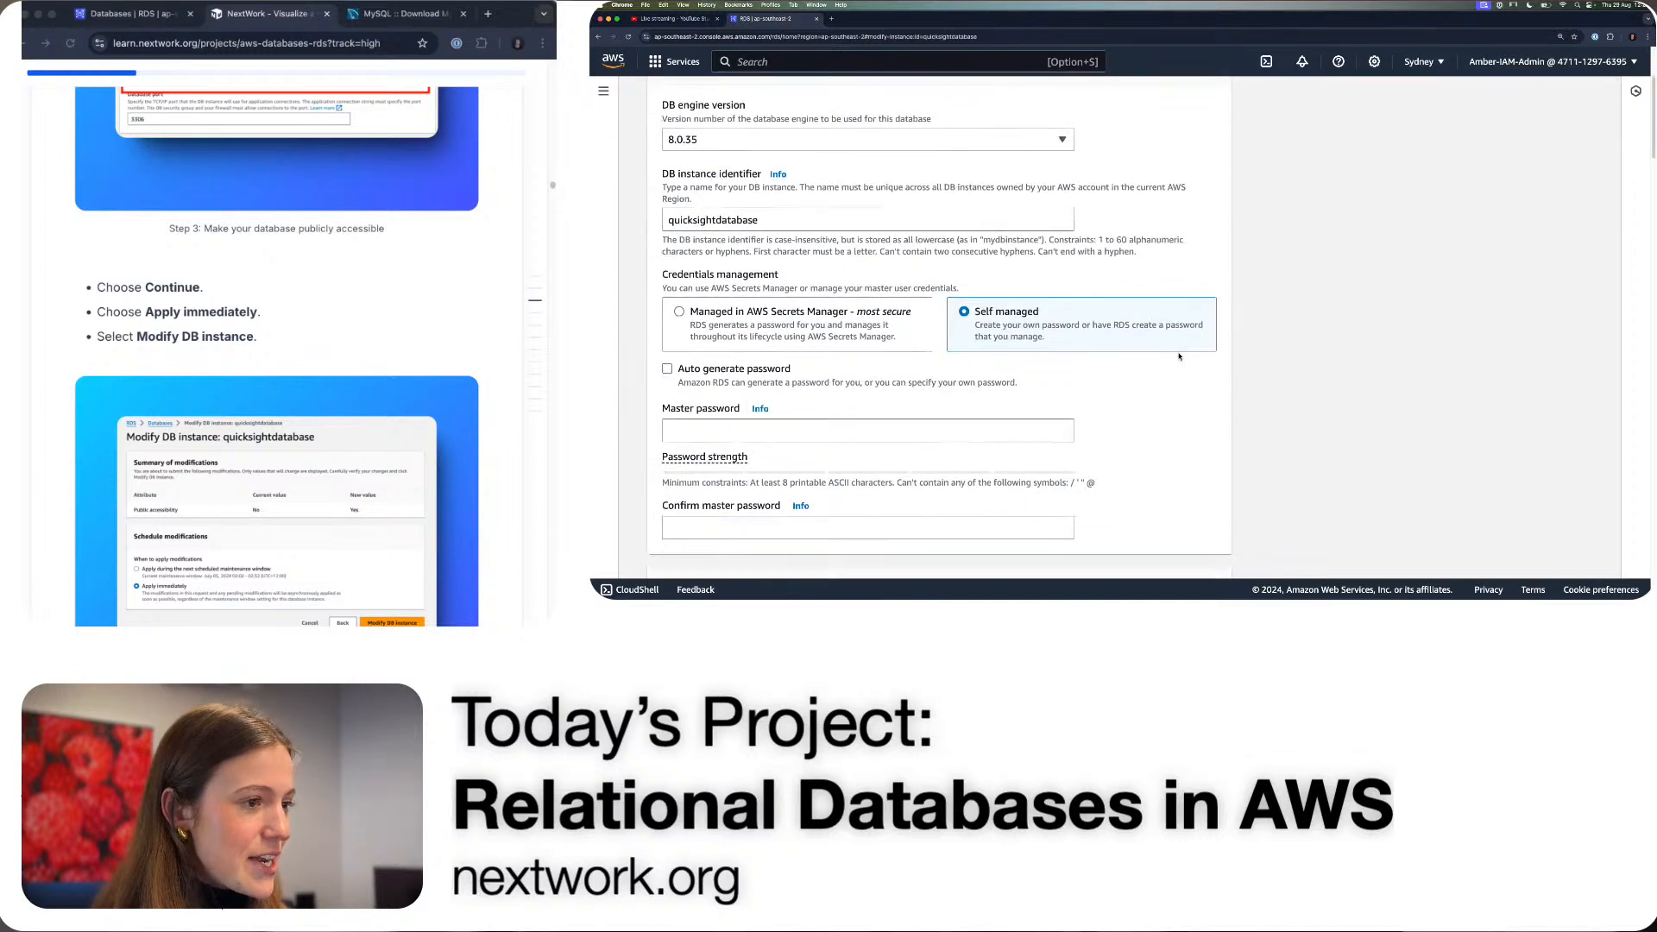
scroll(1094, 359, "down", 10)
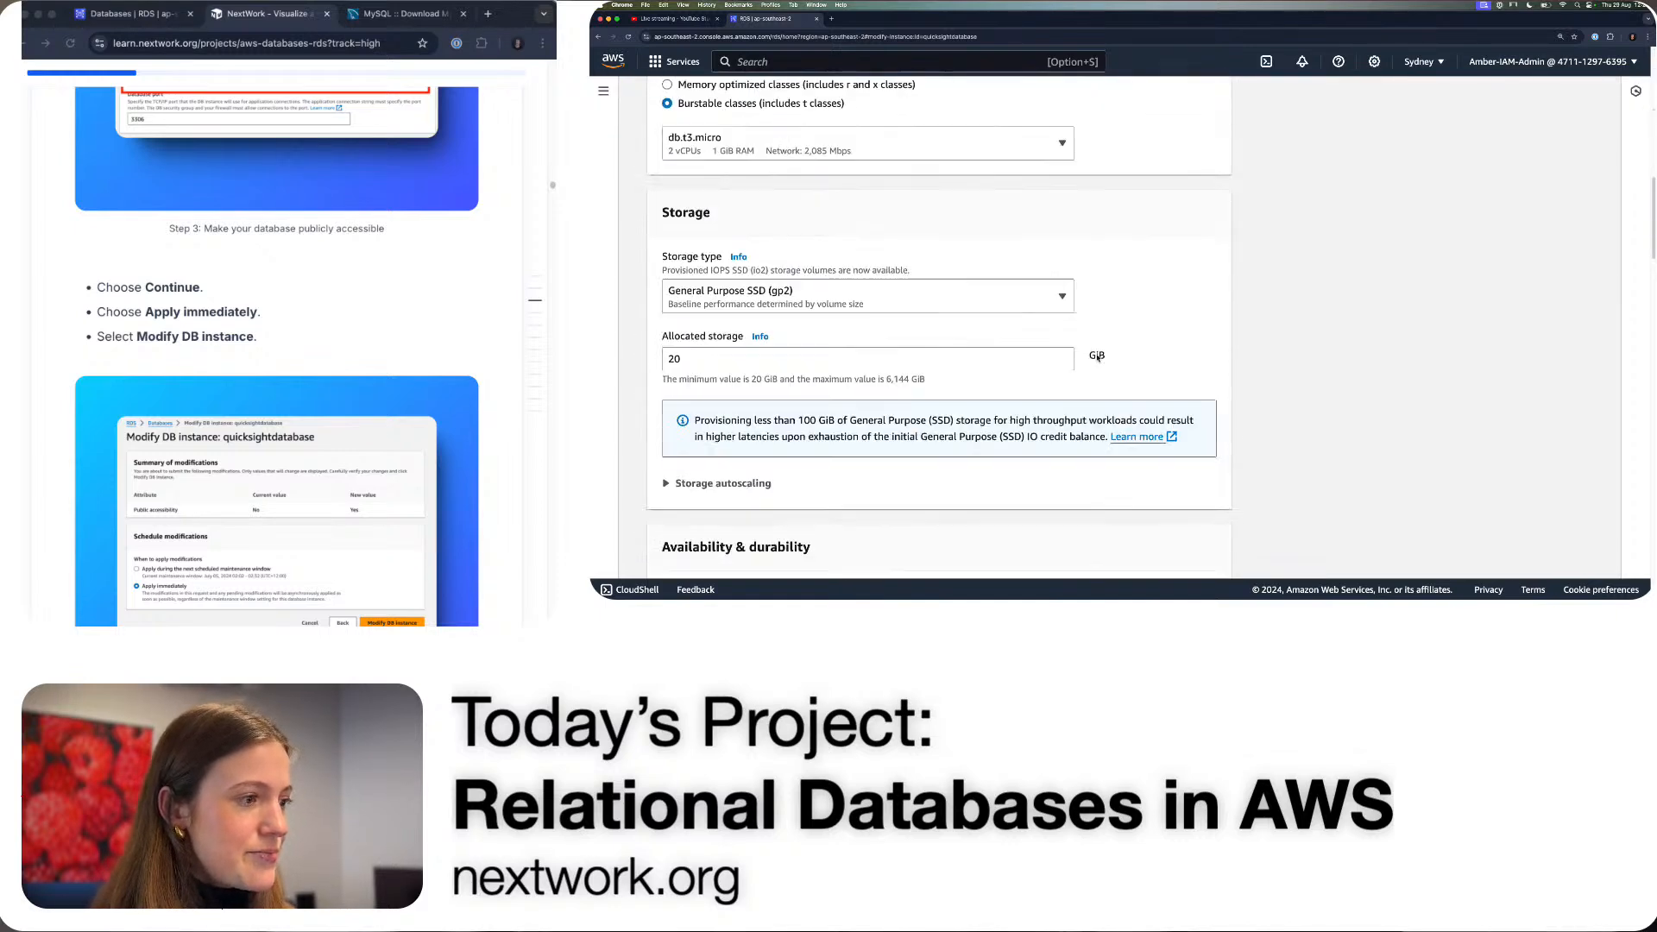
scroll(1099, 360, "down", 9)
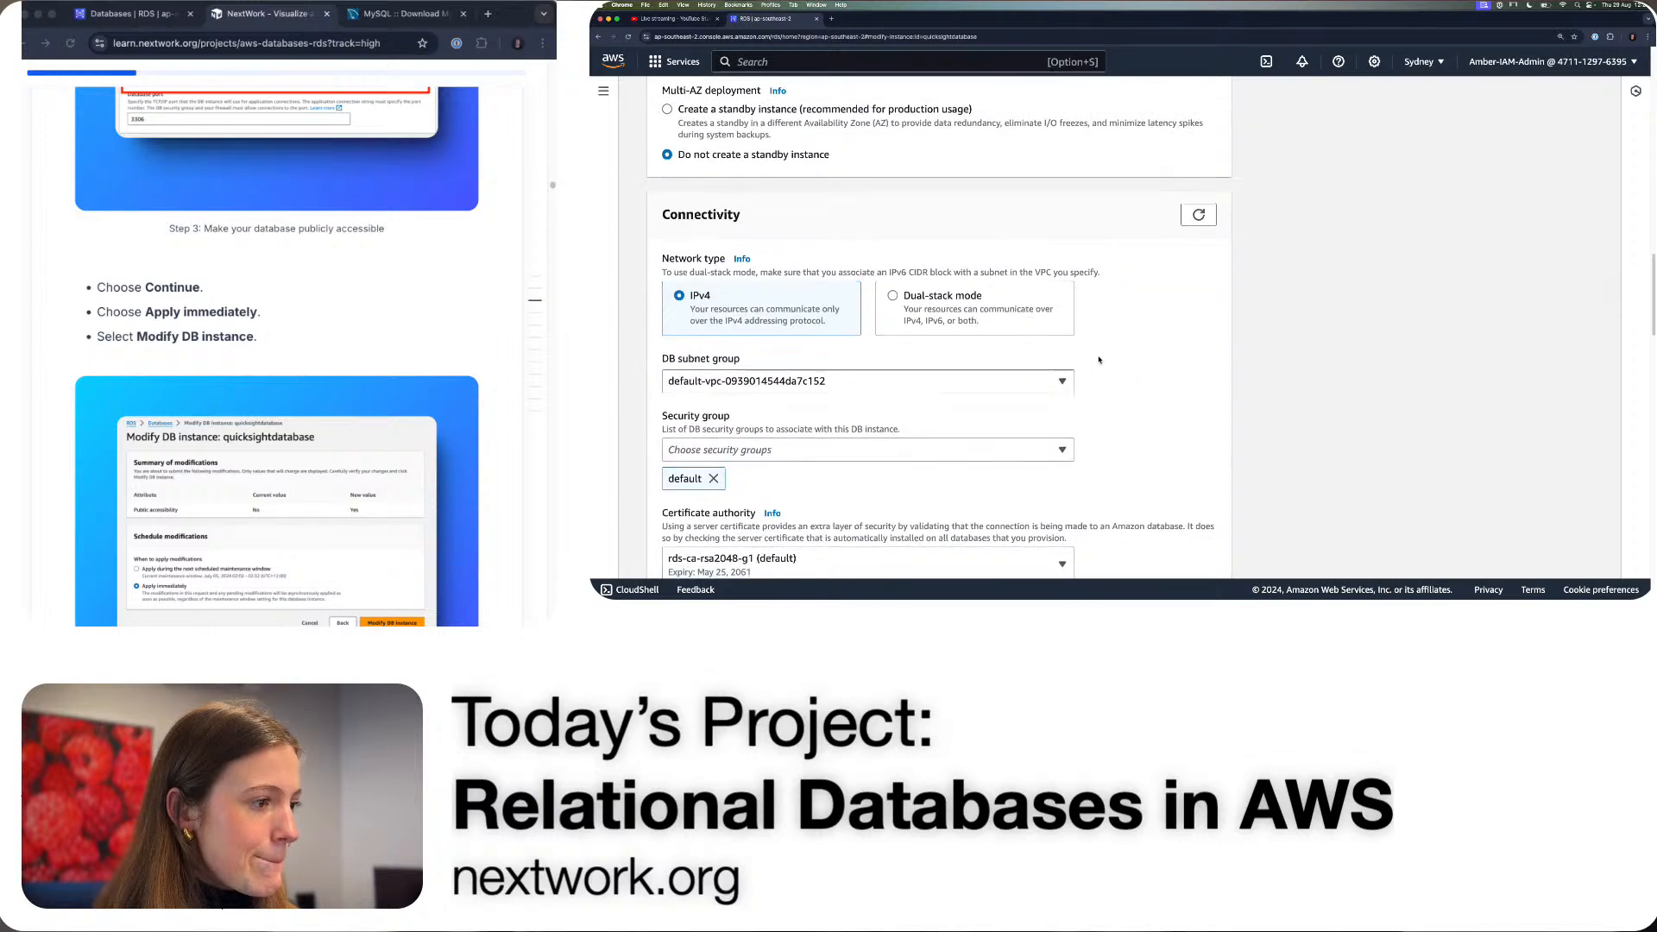
scroll(1099, 360, "down", 9)
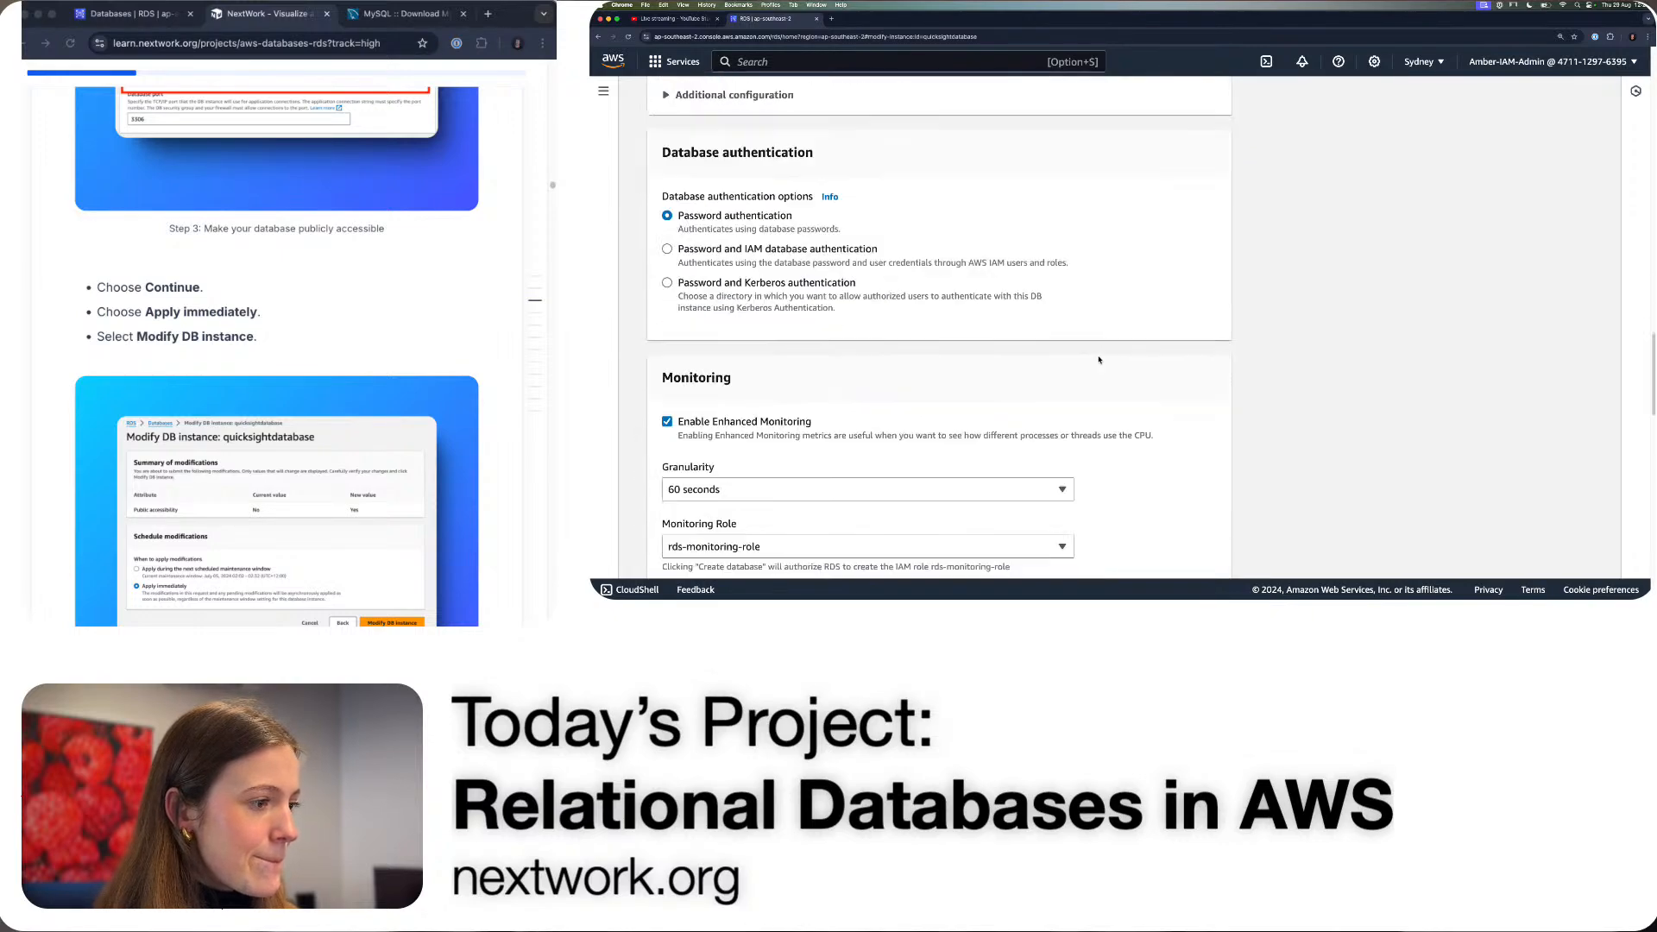
scroll(1099, 359, "down", 10)
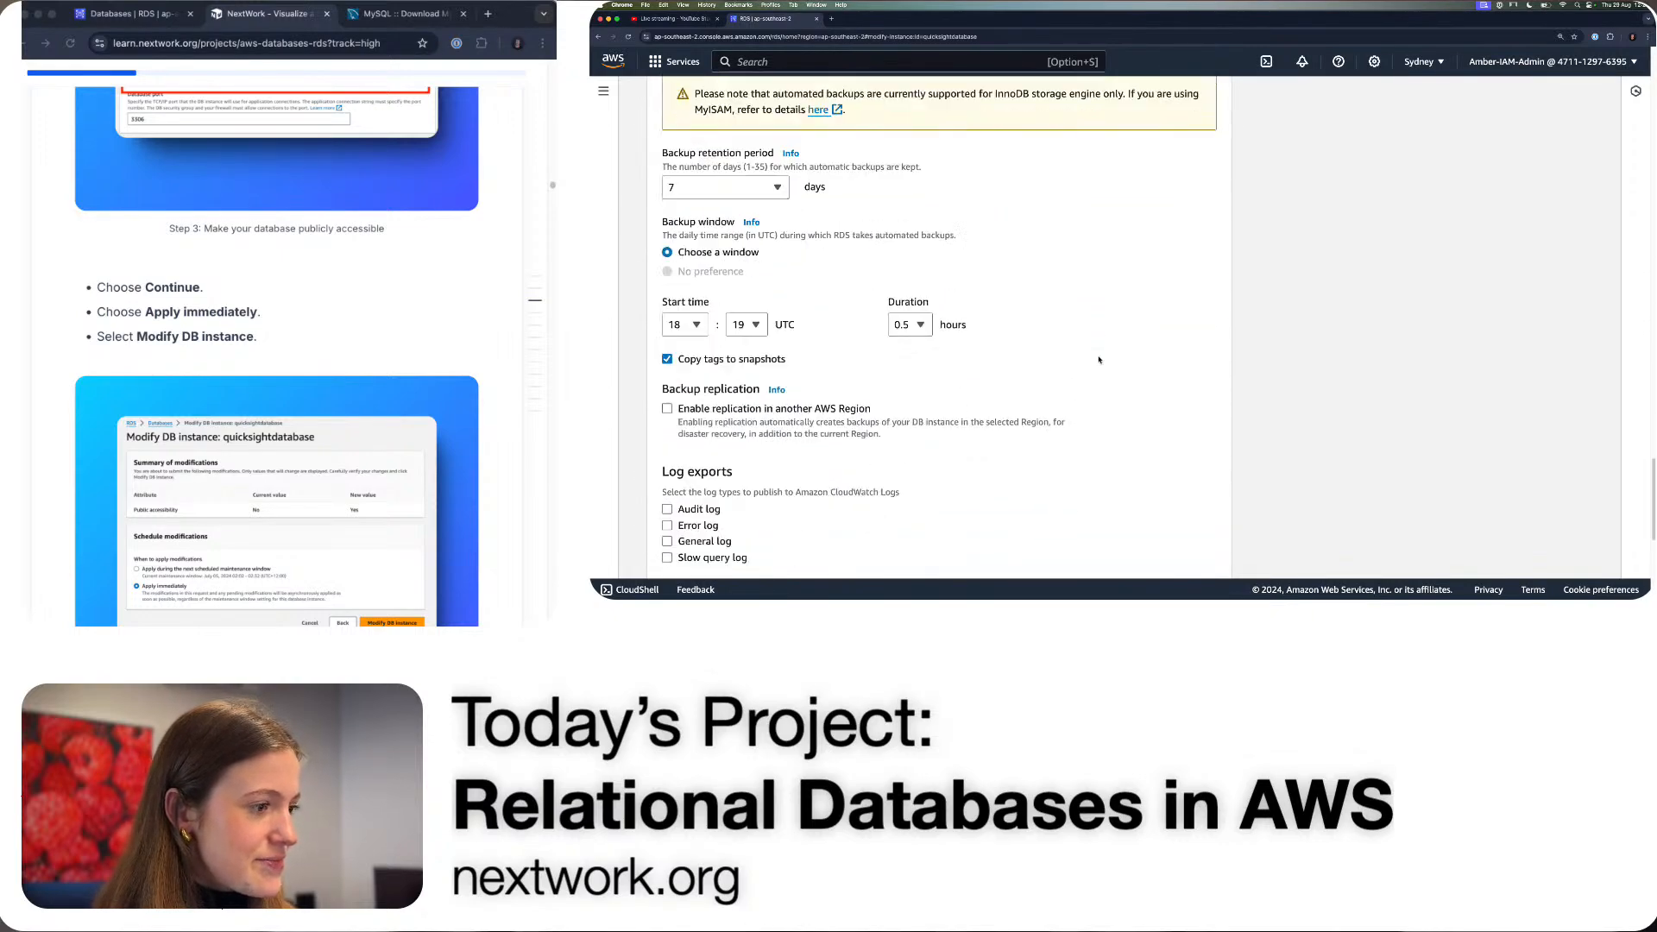
scroll(1099, 360, "down", 3)
scroll(1099, 360, "up", 8)
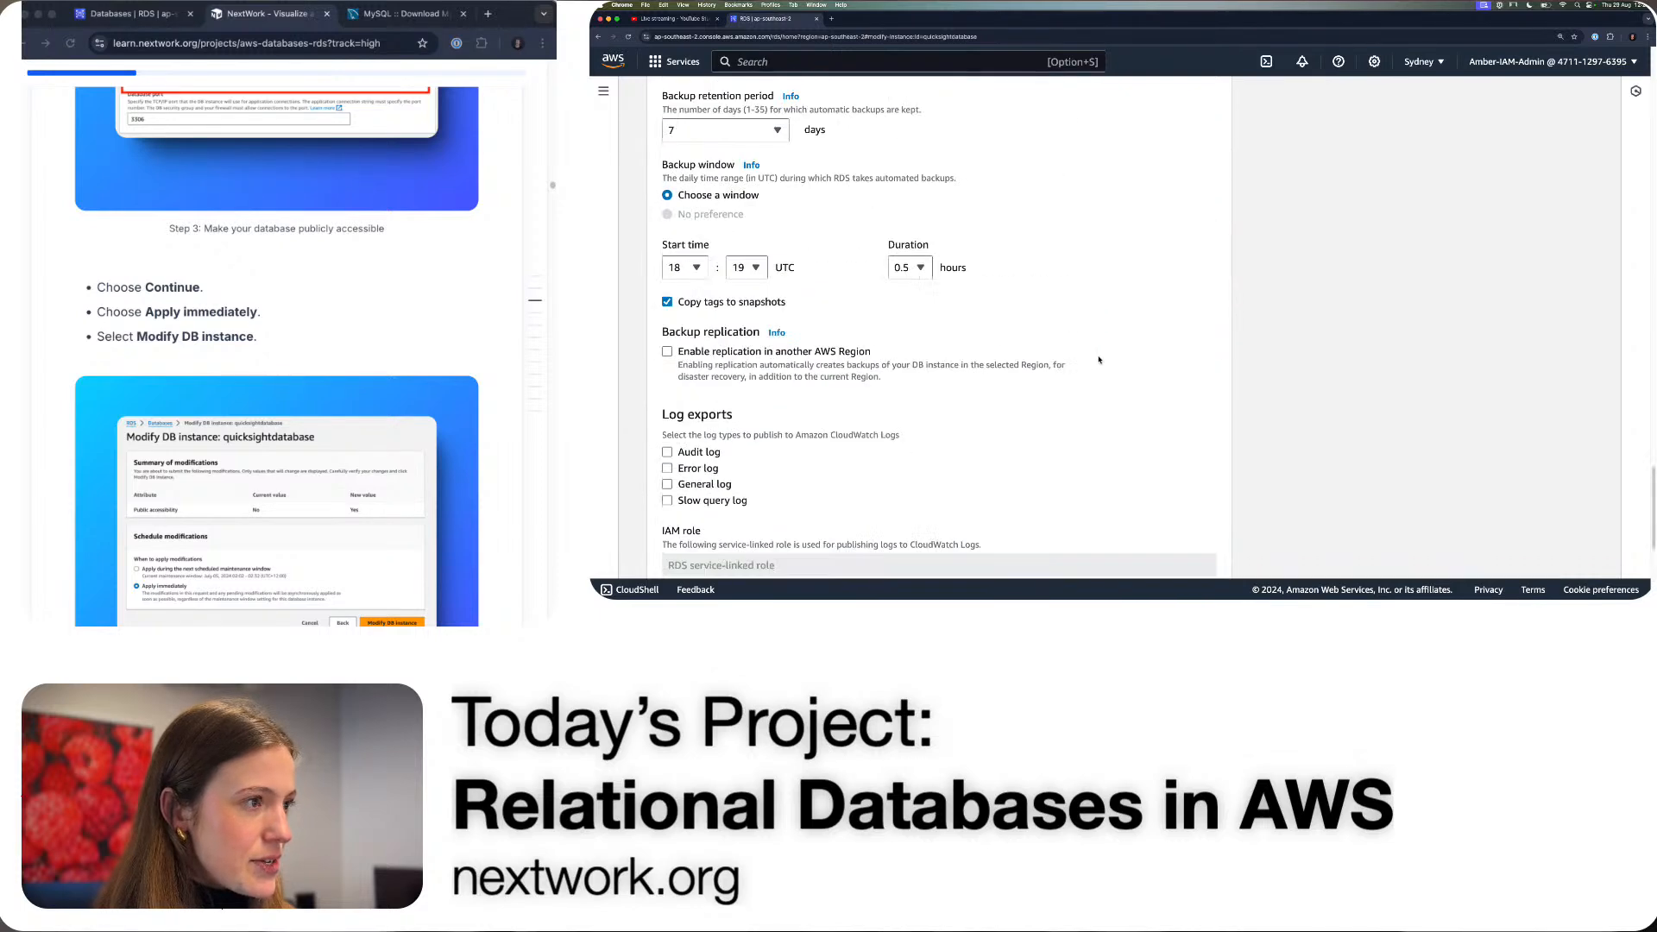
scroll(1099, 360, "up", 6)
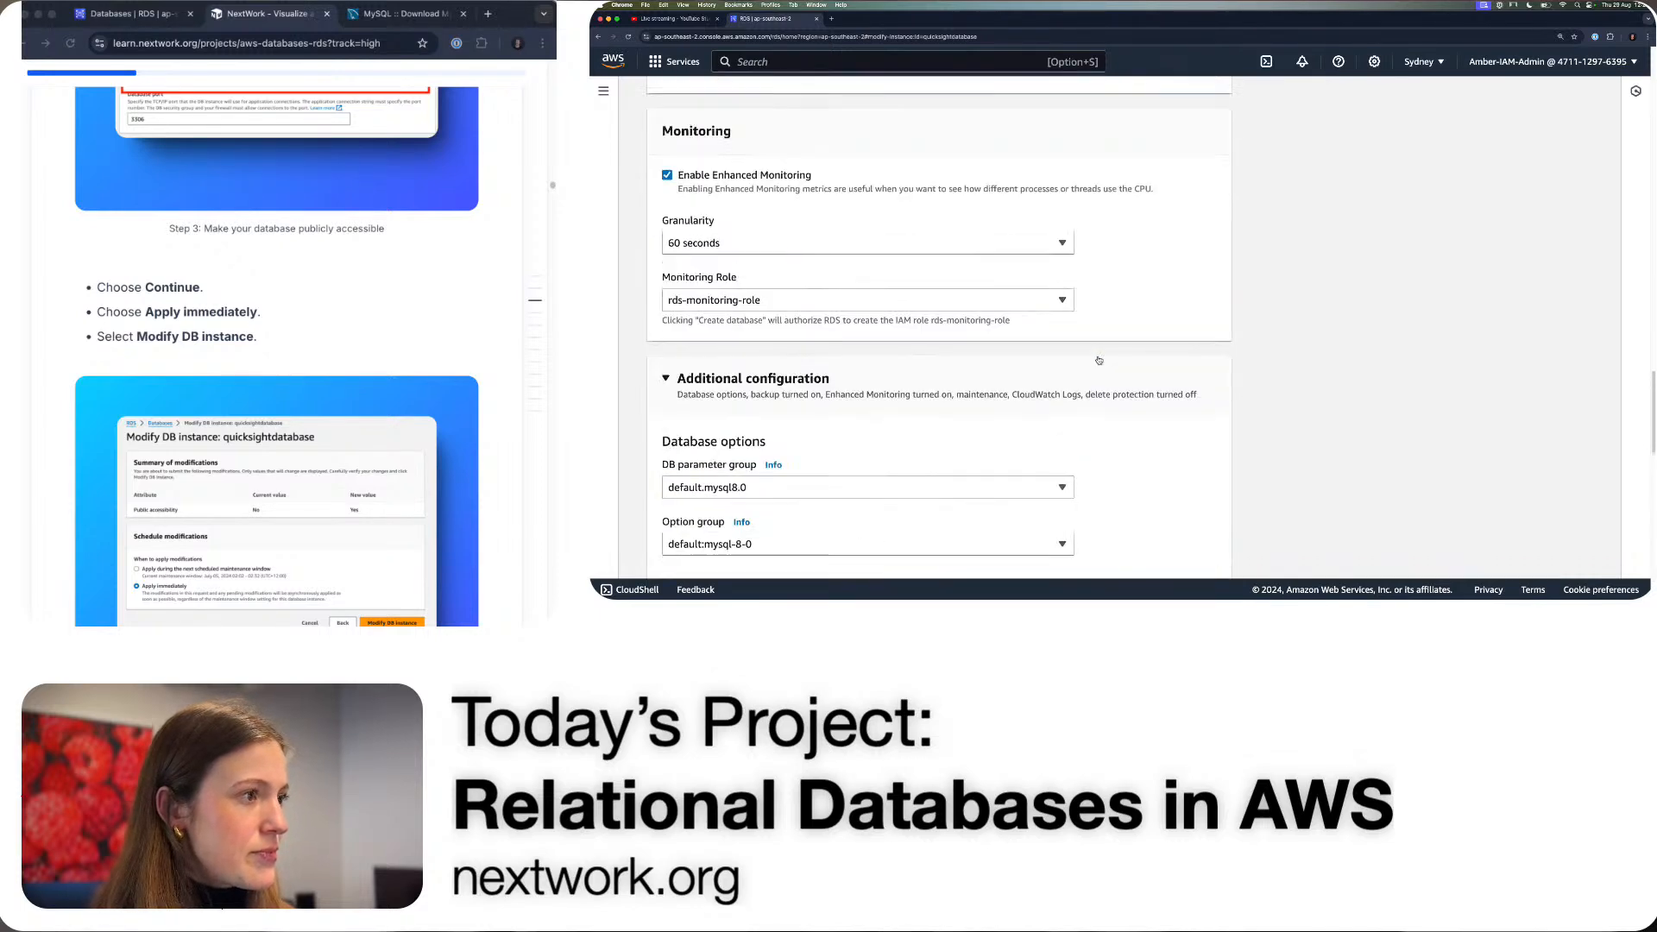
scroll(1098, 360, "up", 3)
scroll(1098, 360, "up", 3)
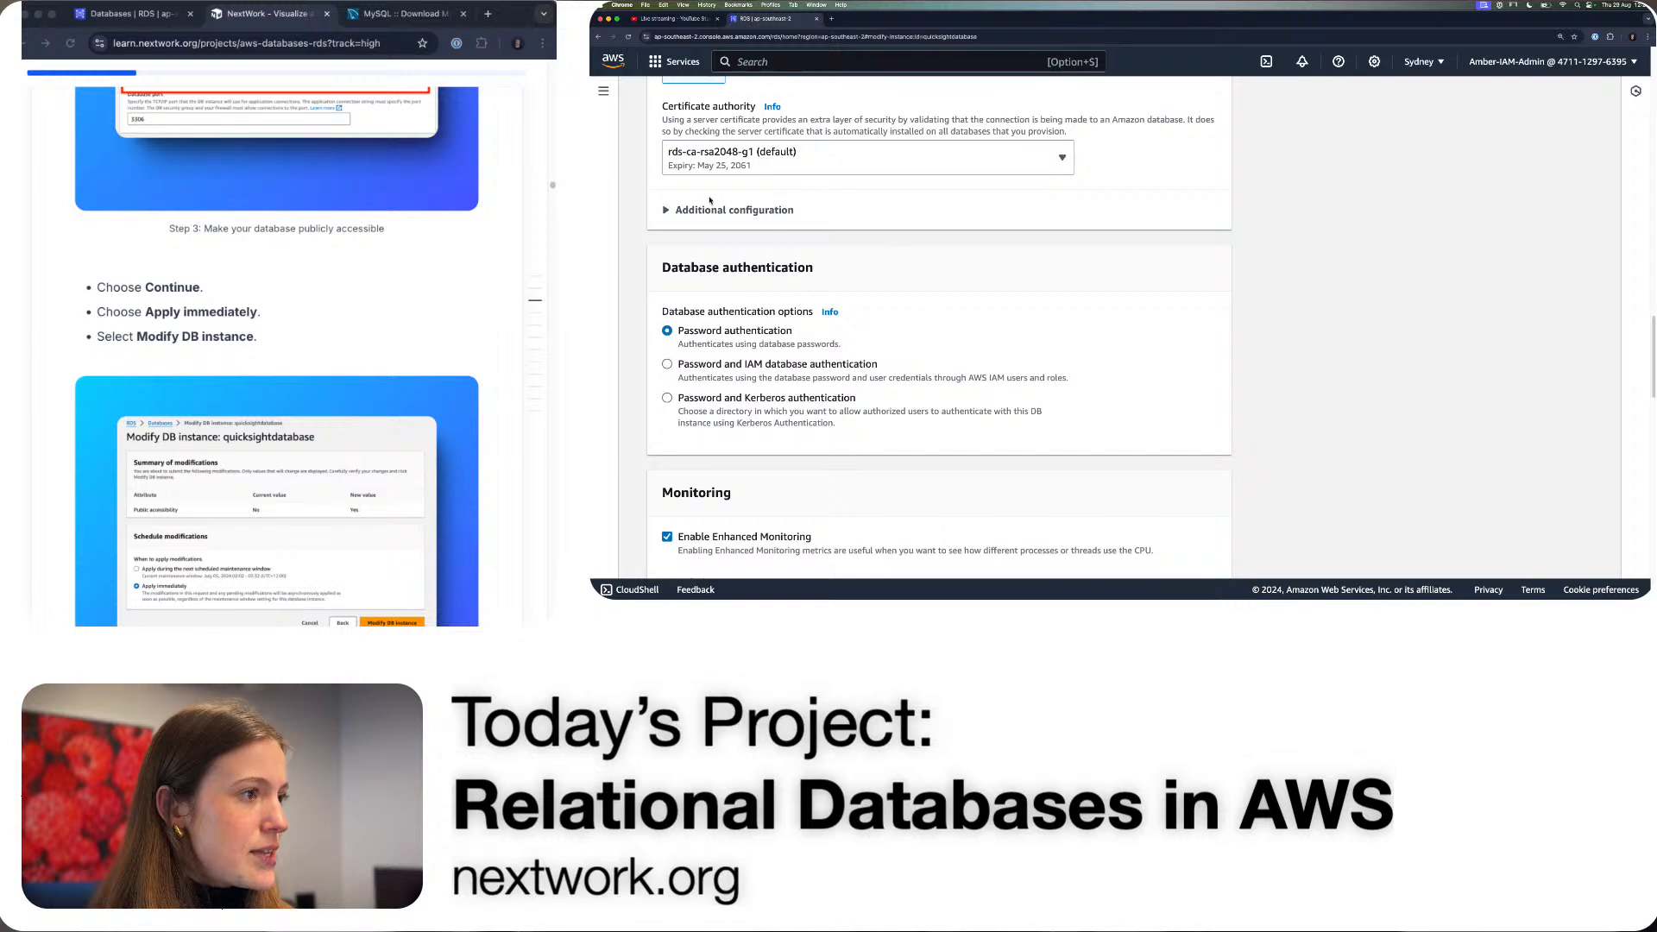
left_click(710, 208)
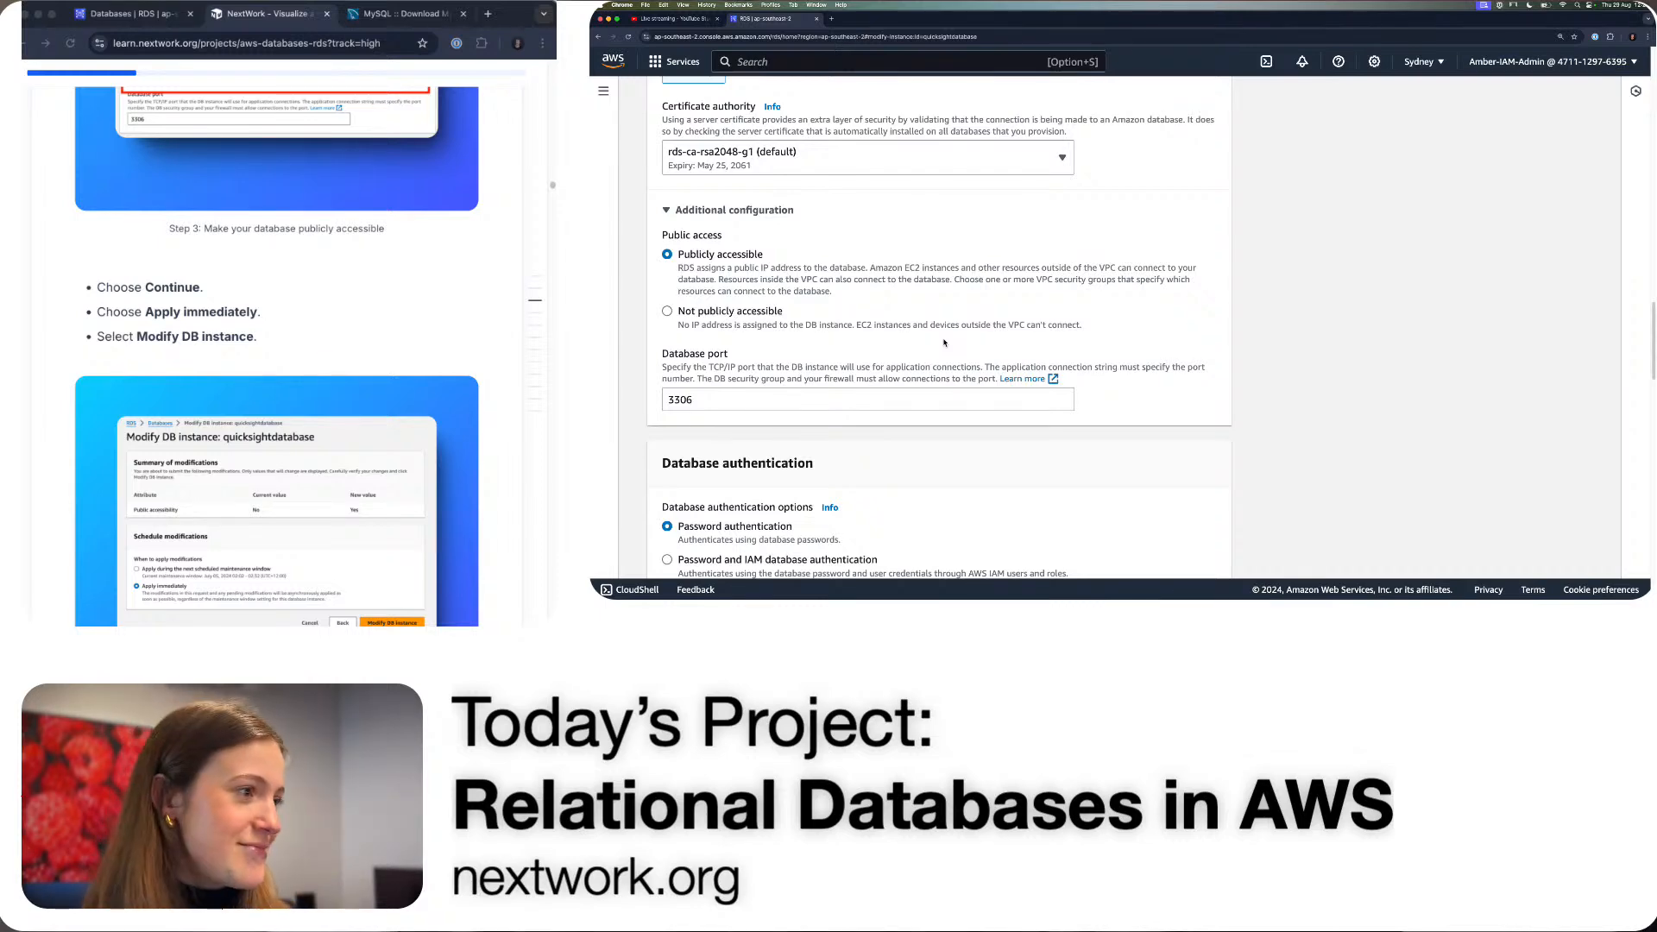
- Continue to the summary of modifications and submit the public accessibility change to quicksightdatabase with Apply immediately
scroll(960, 318, "down", 3)
scroll(1111, 340, "down", 10)
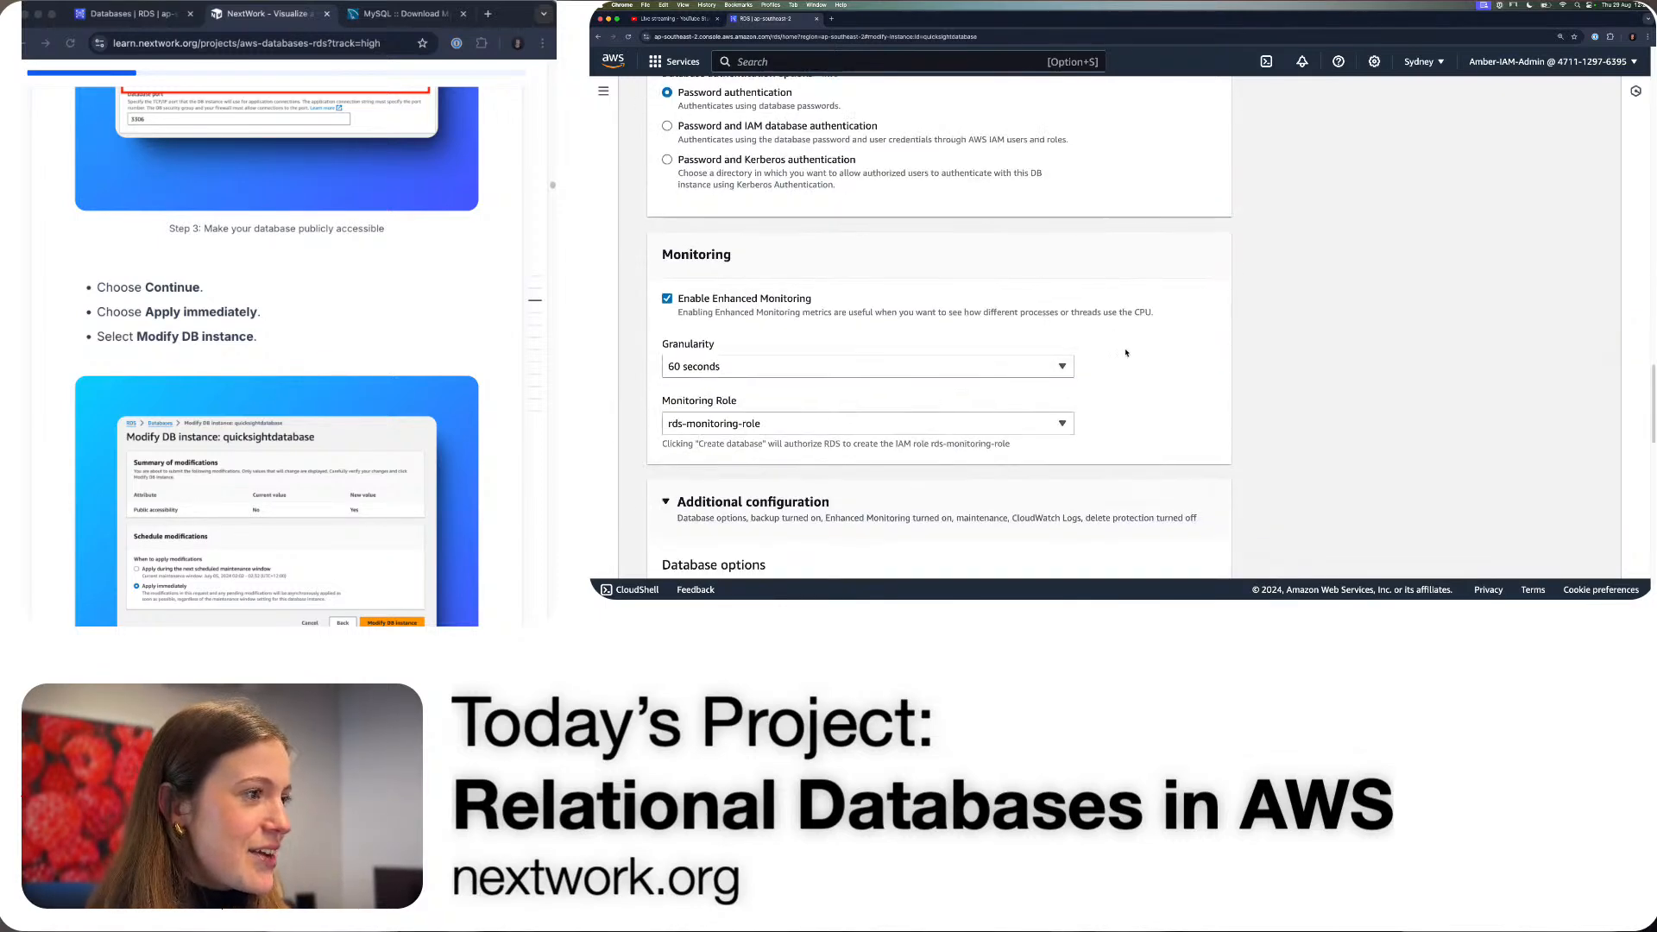
left_click(1194, 553)
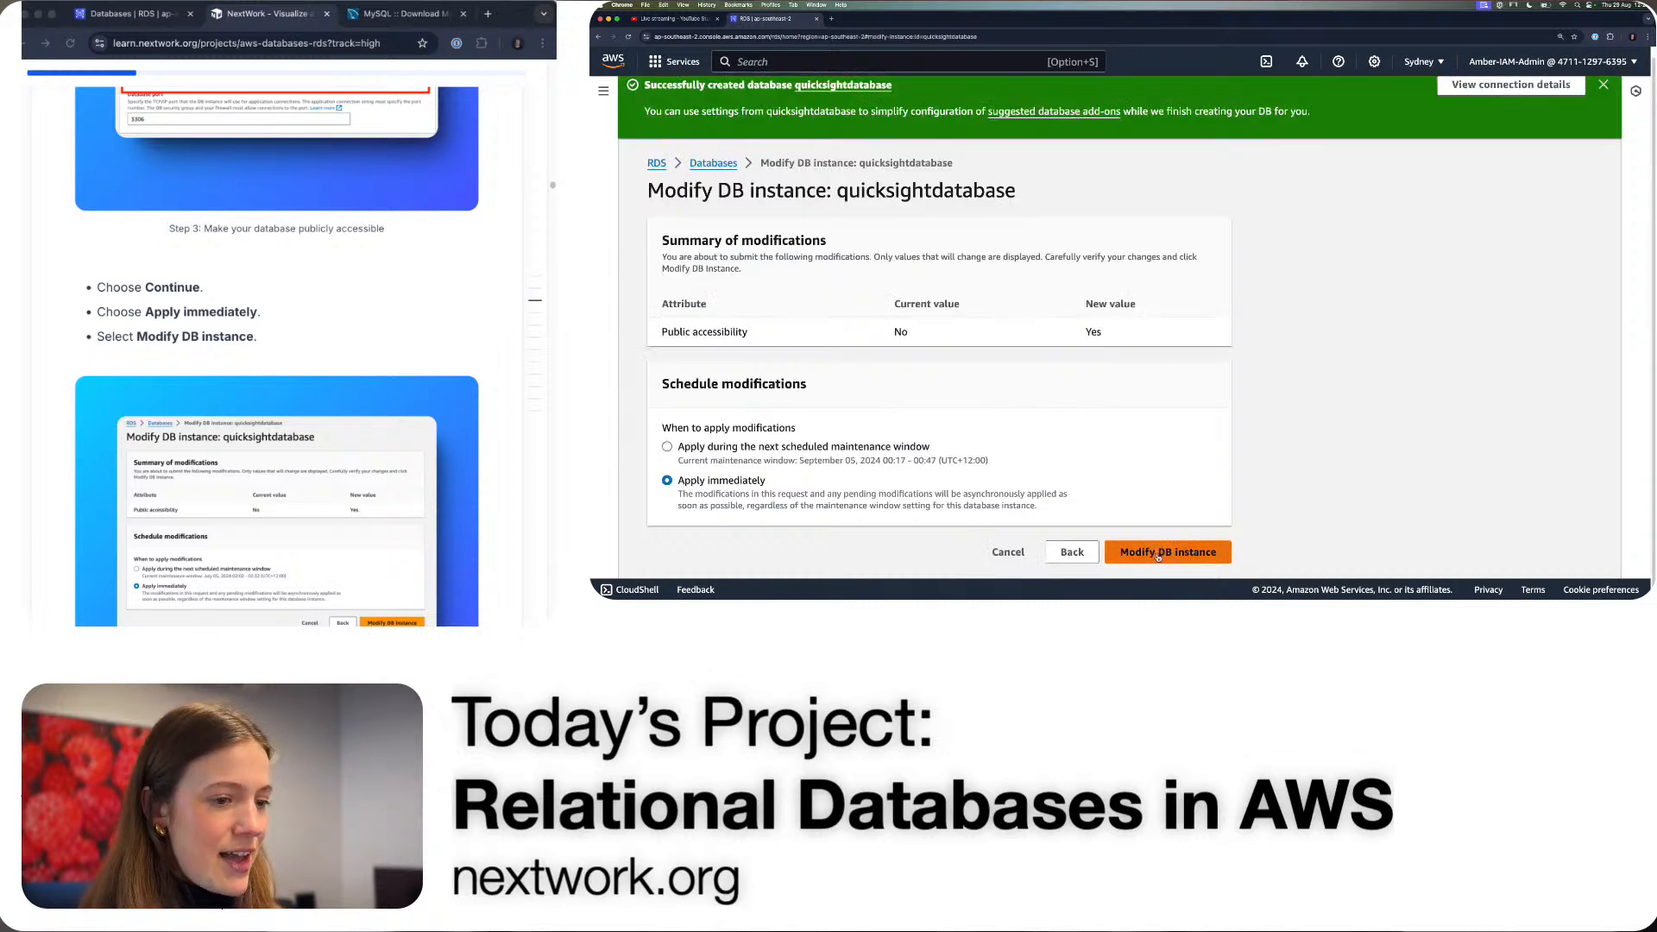
left_click(181, 345)
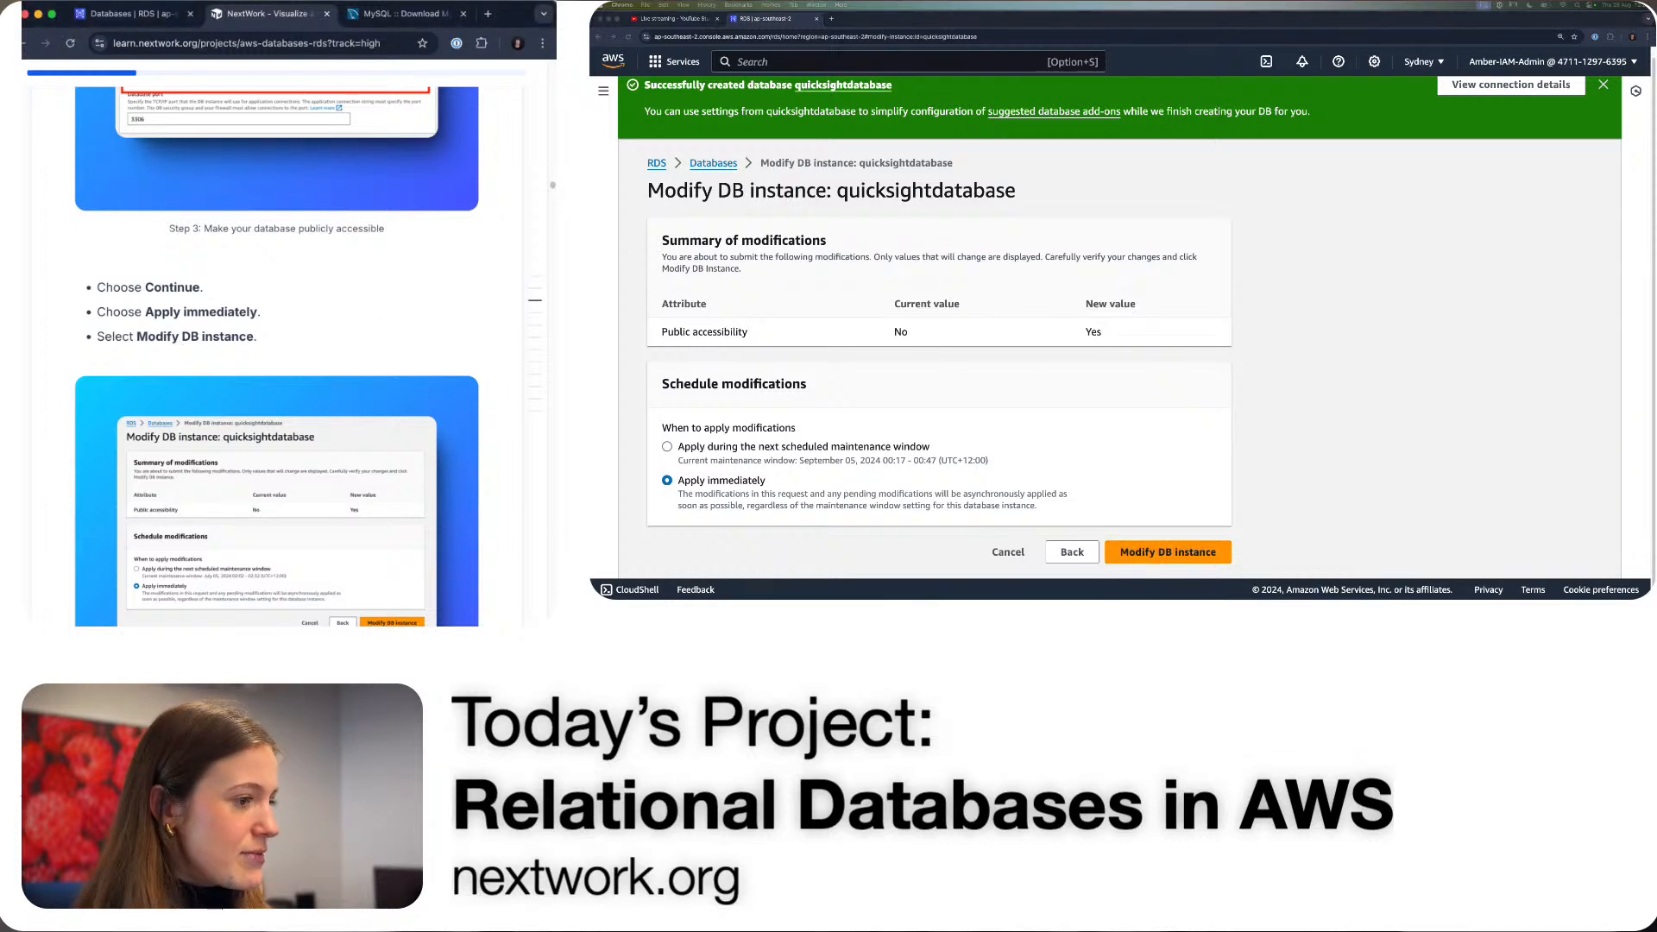
left_click(680, 448)
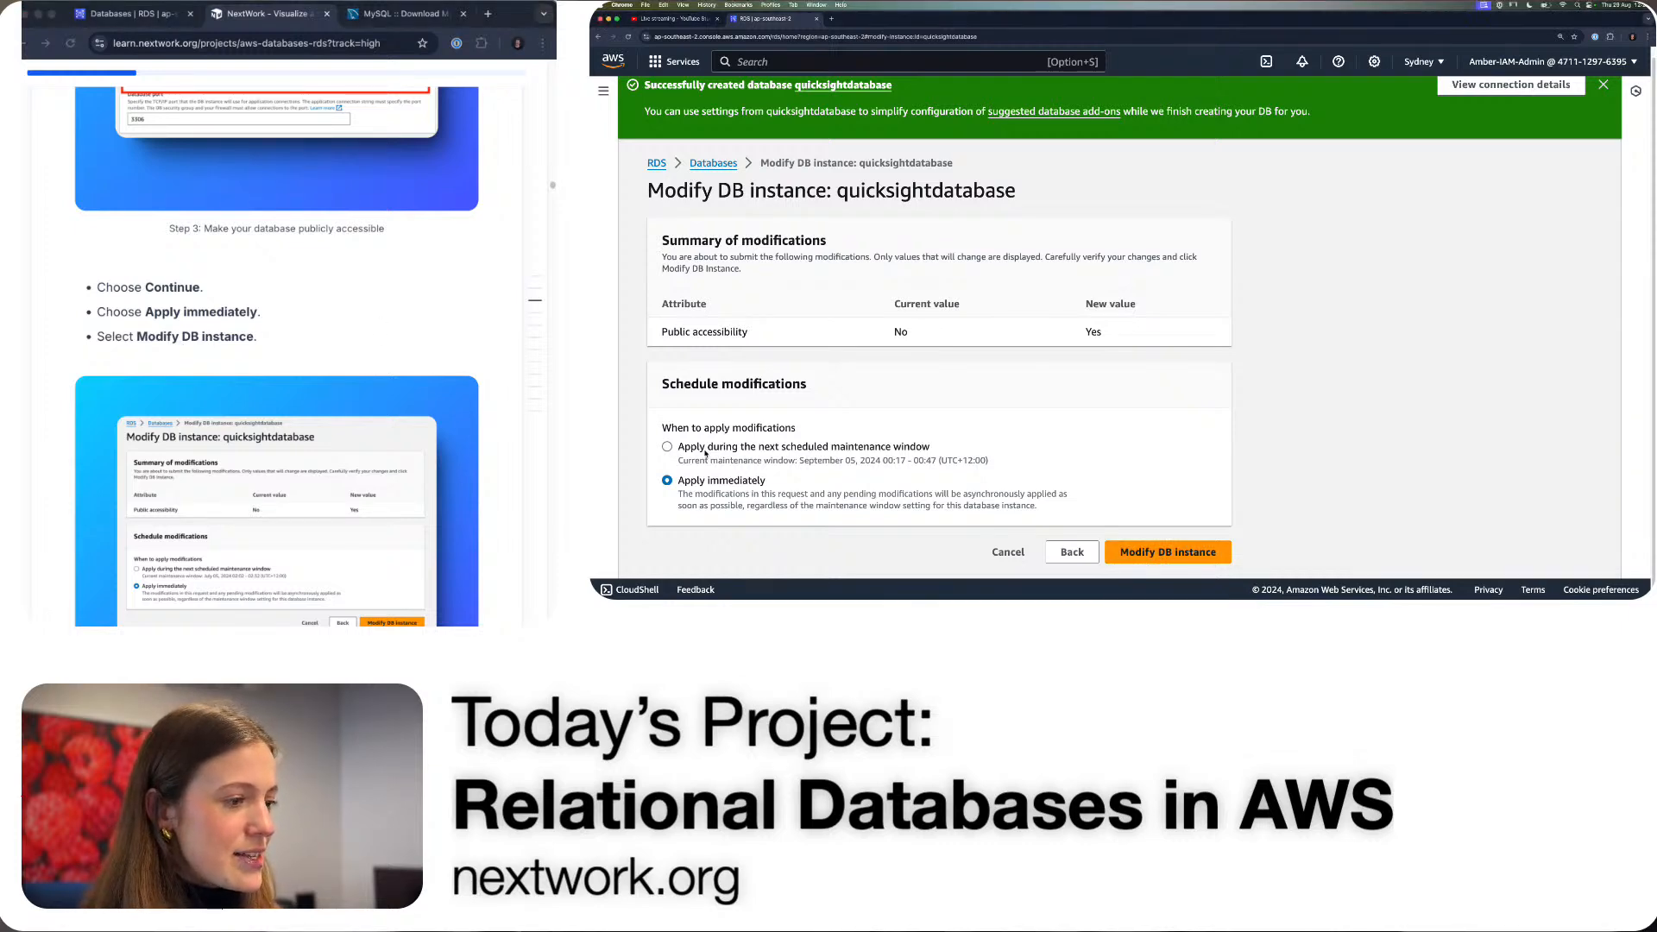
left_click(1192, 553)
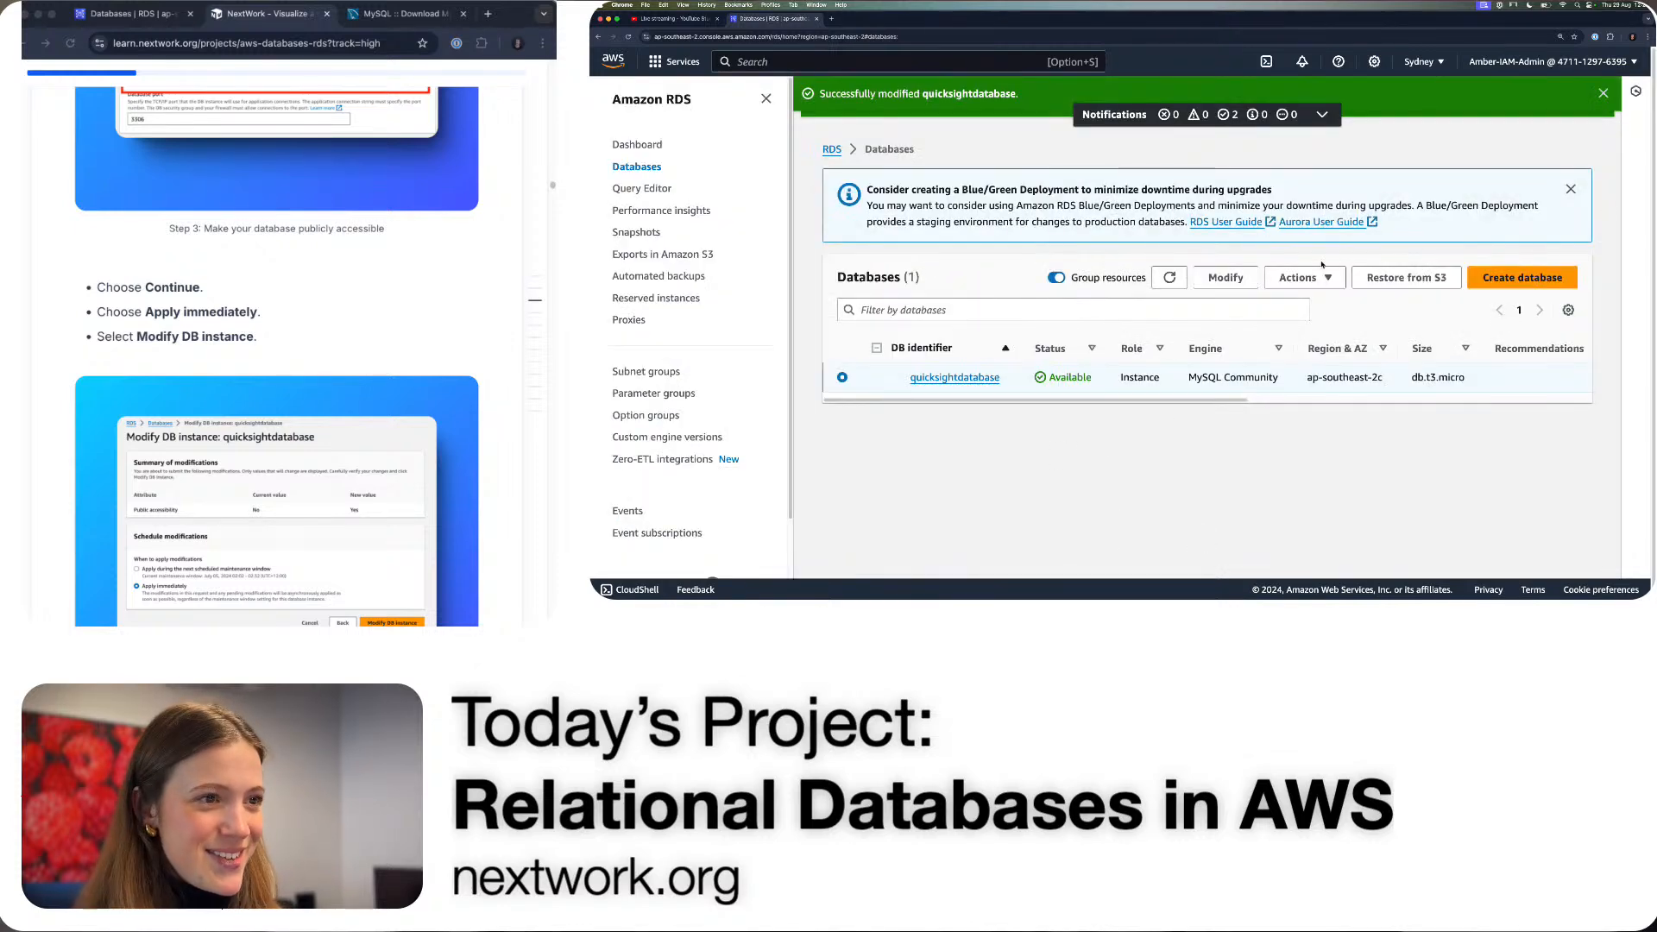
- Read the guide's note about how long the modifications can take to come through
scroll(341, 402, "down", 4)
scroll(341, 401, "down", 3)
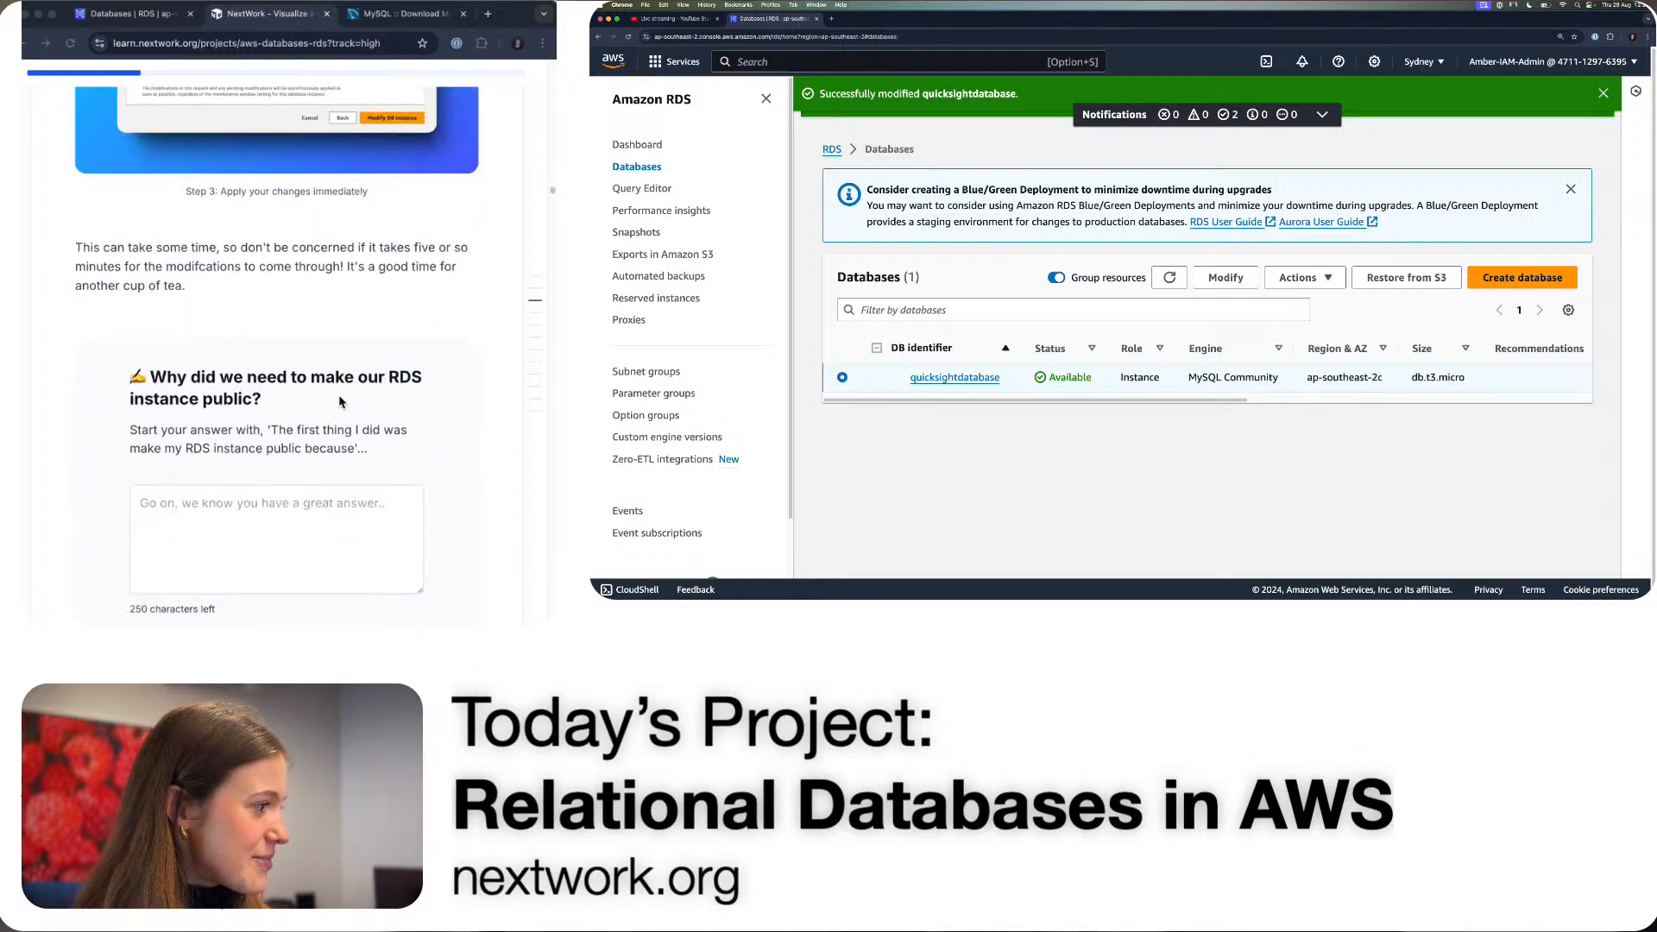
left_click(227, 232)
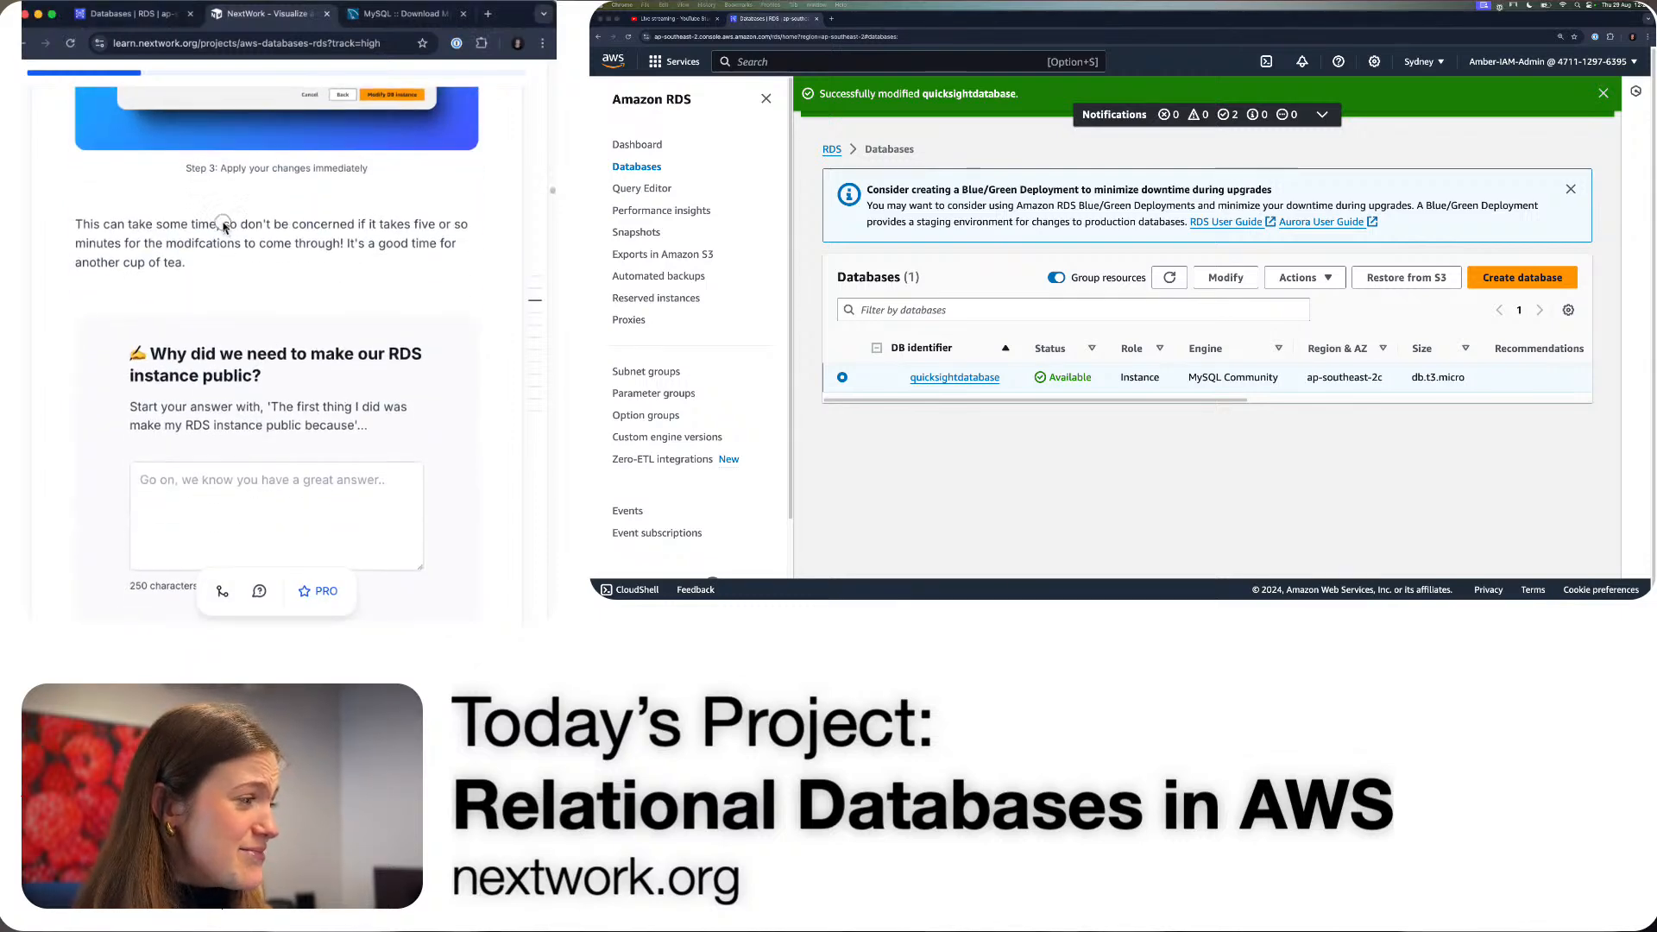
left_click_drag(226, 228, 233, 259)
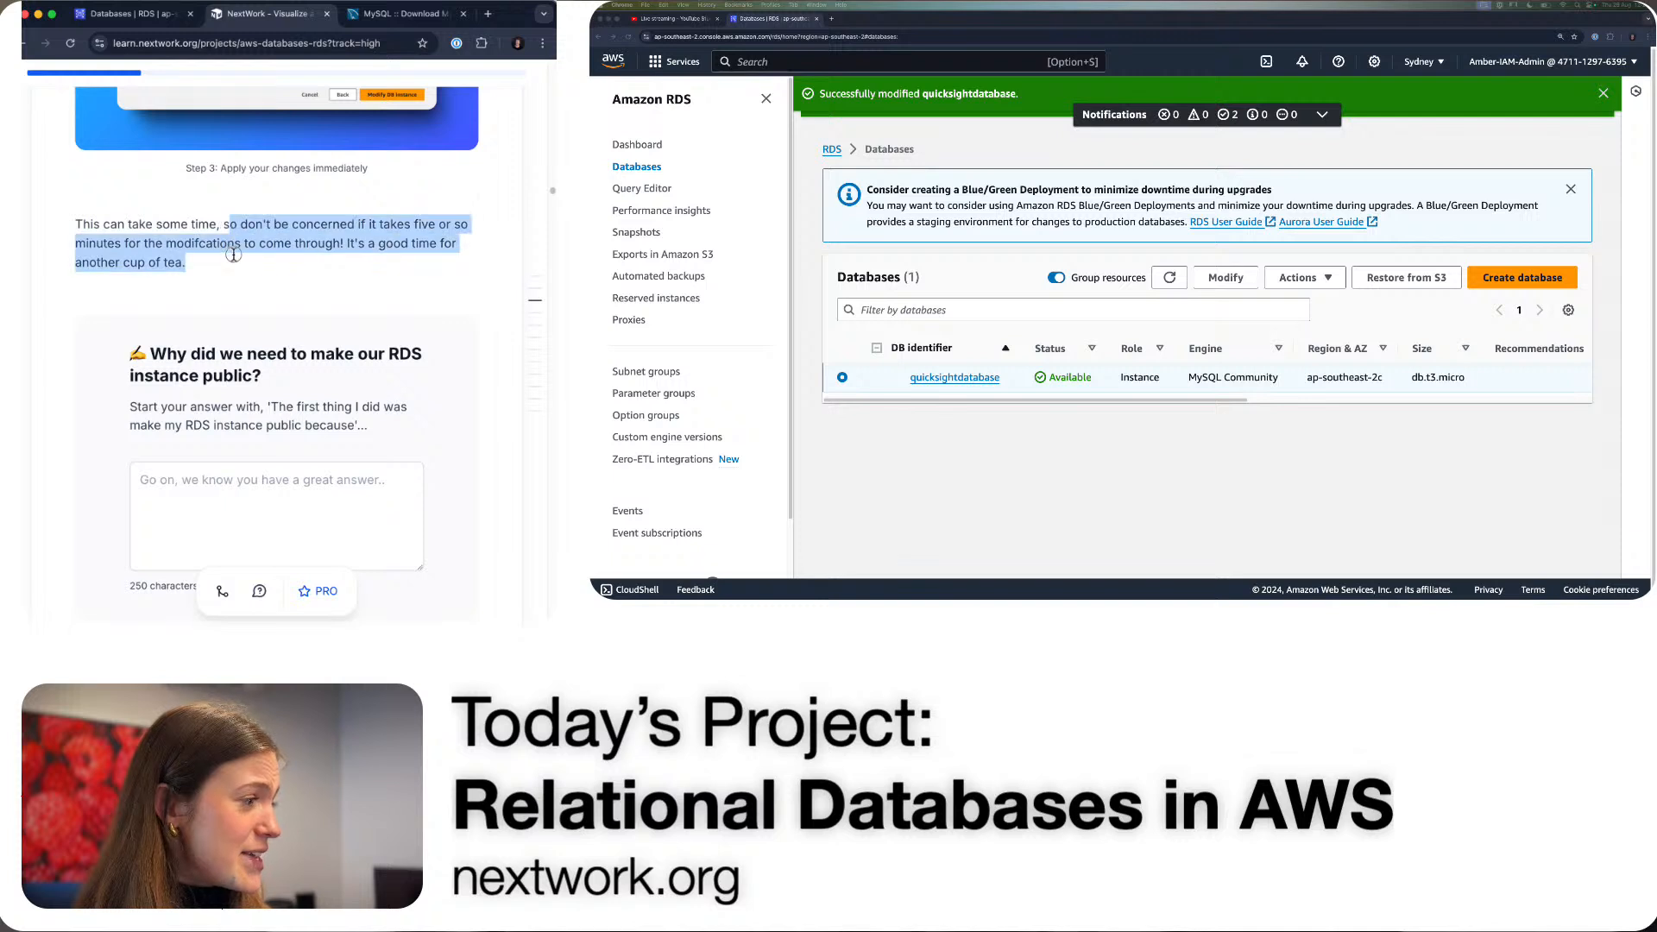
left_click(296, 276)
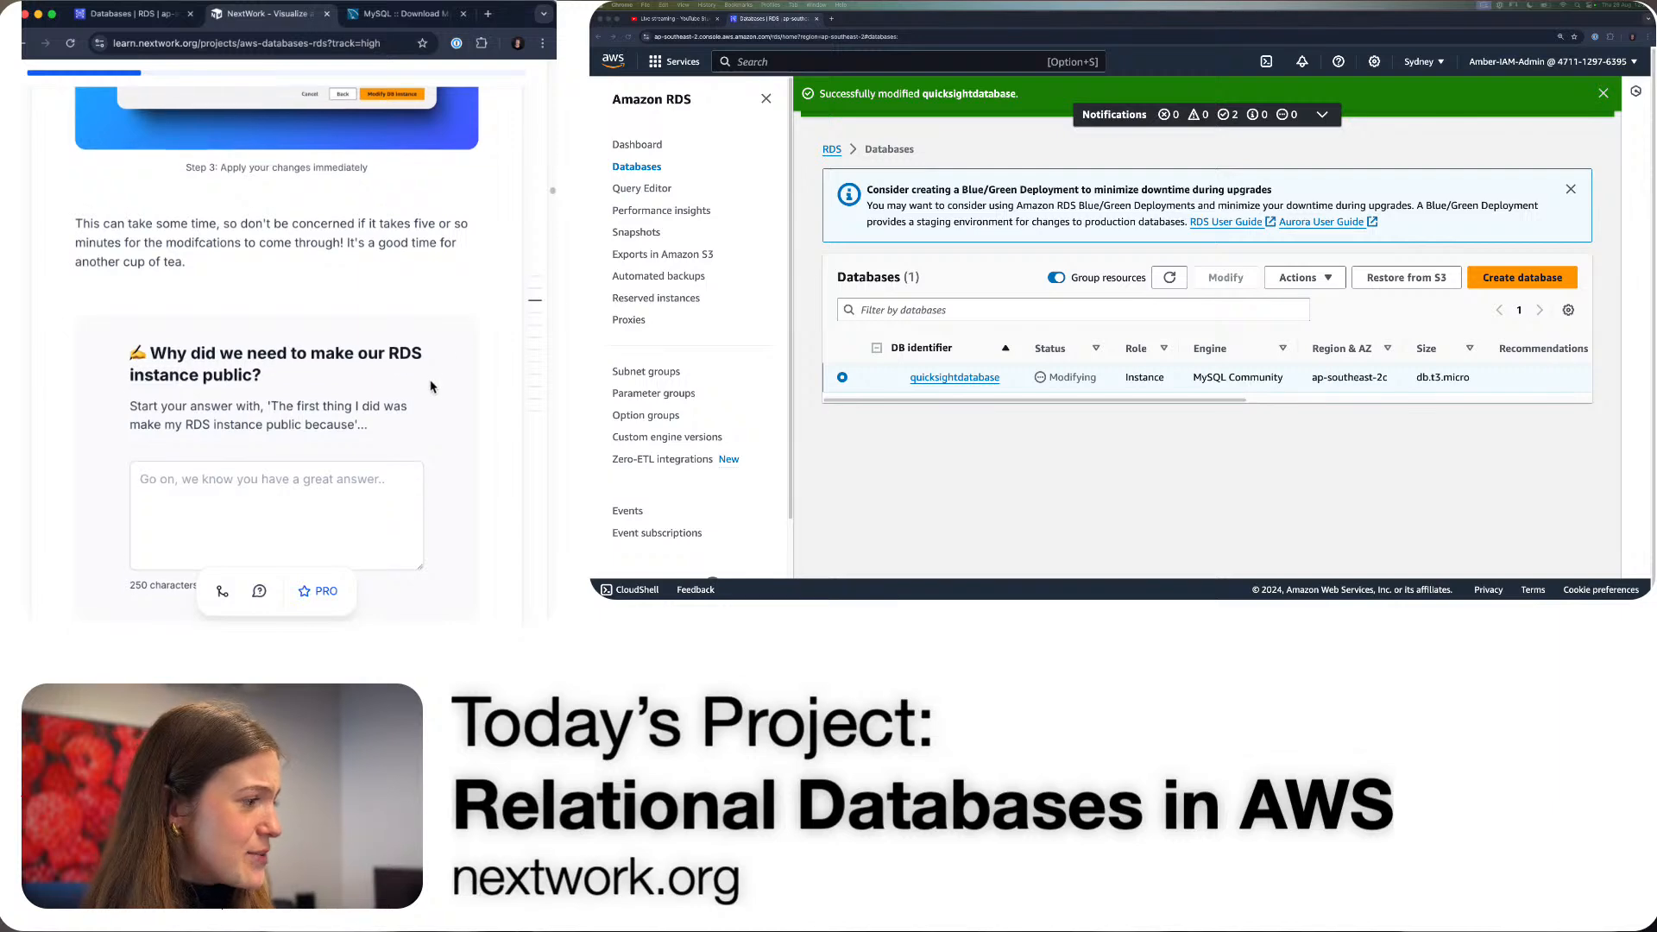
- Copy the suggested opening "The first thing I did was make my RDS instance public because" into the guide's answer field
scroll(428, 389, "down", 3)
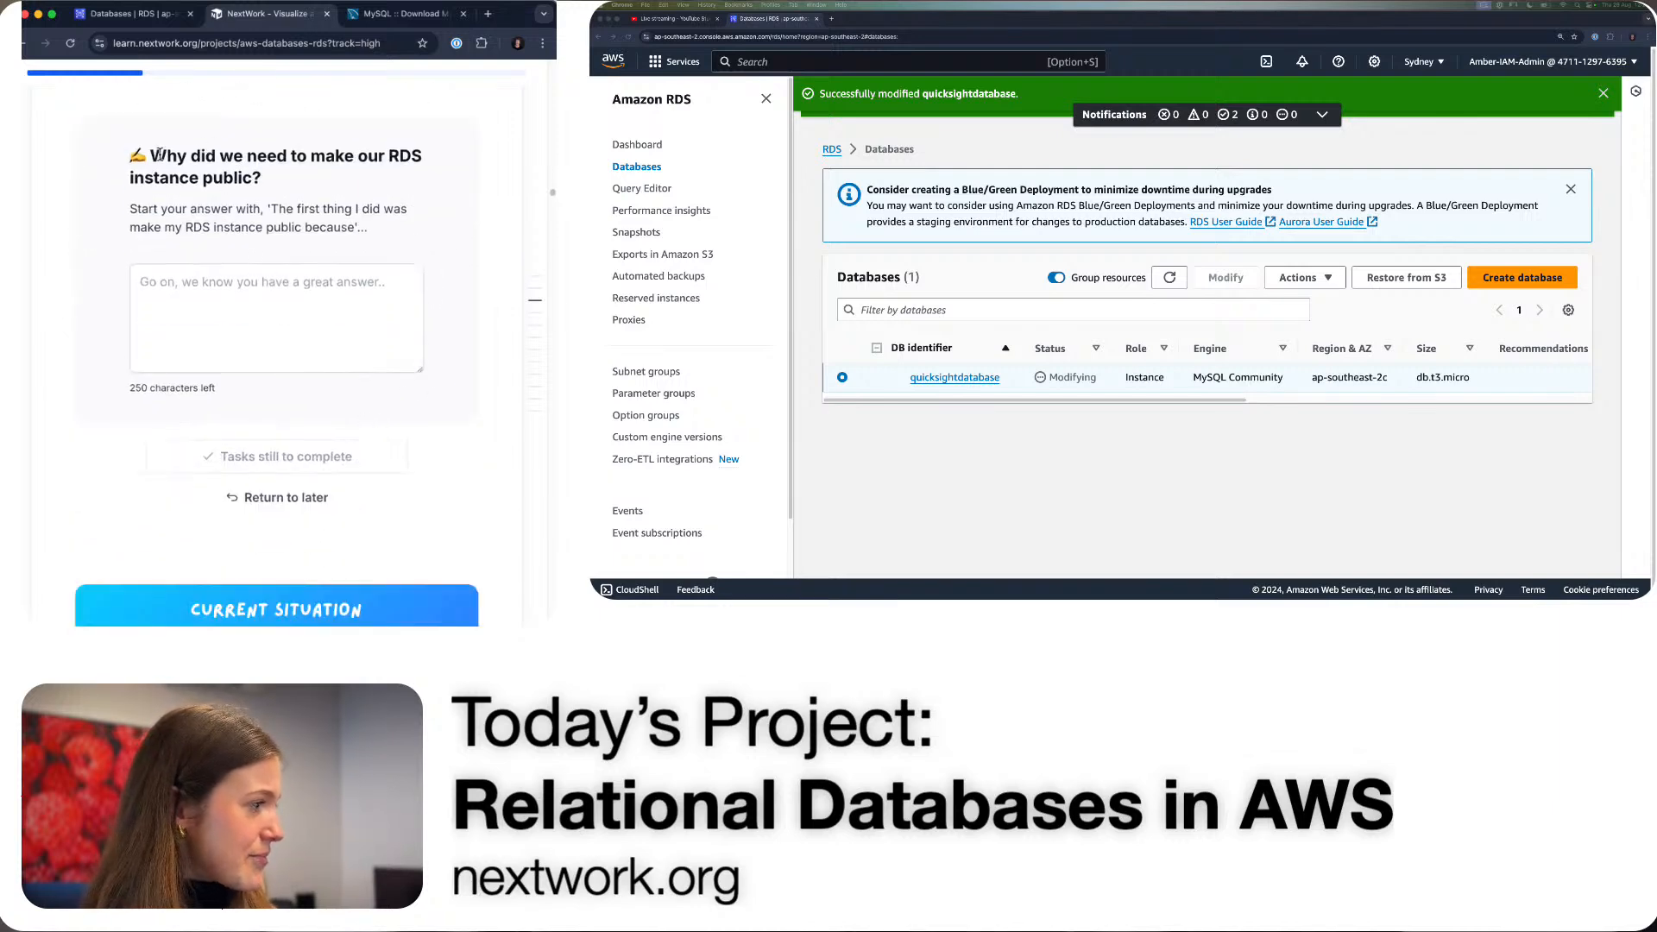
left_click_drag(149, 156, 263, 183)
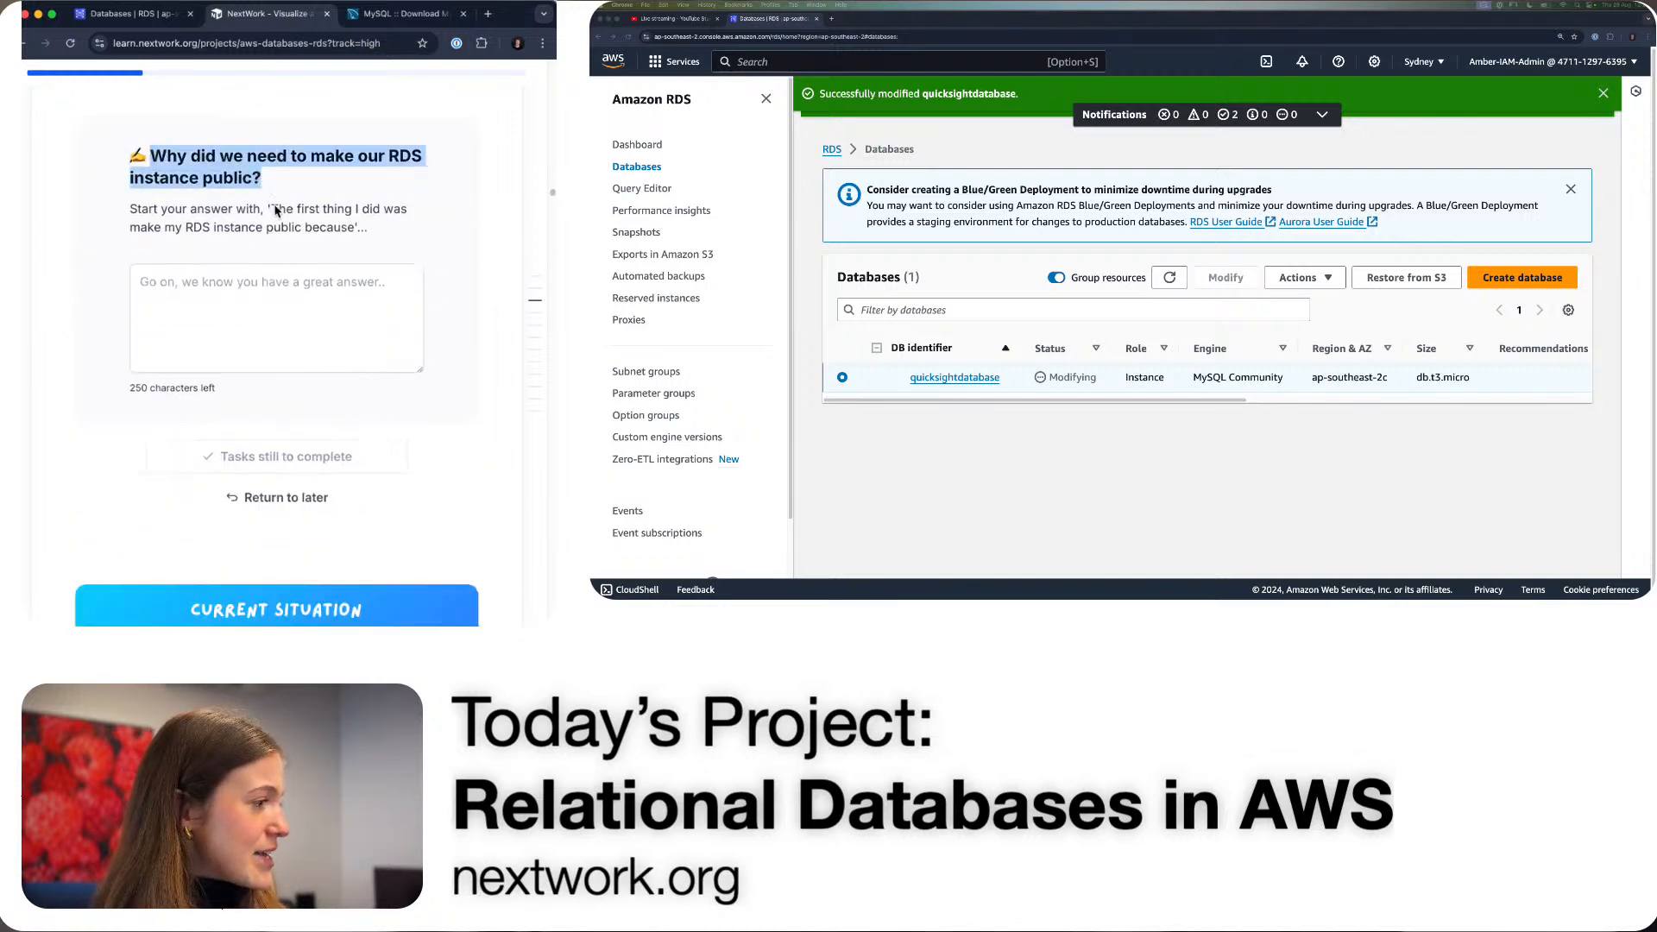
left_click(284, 301)
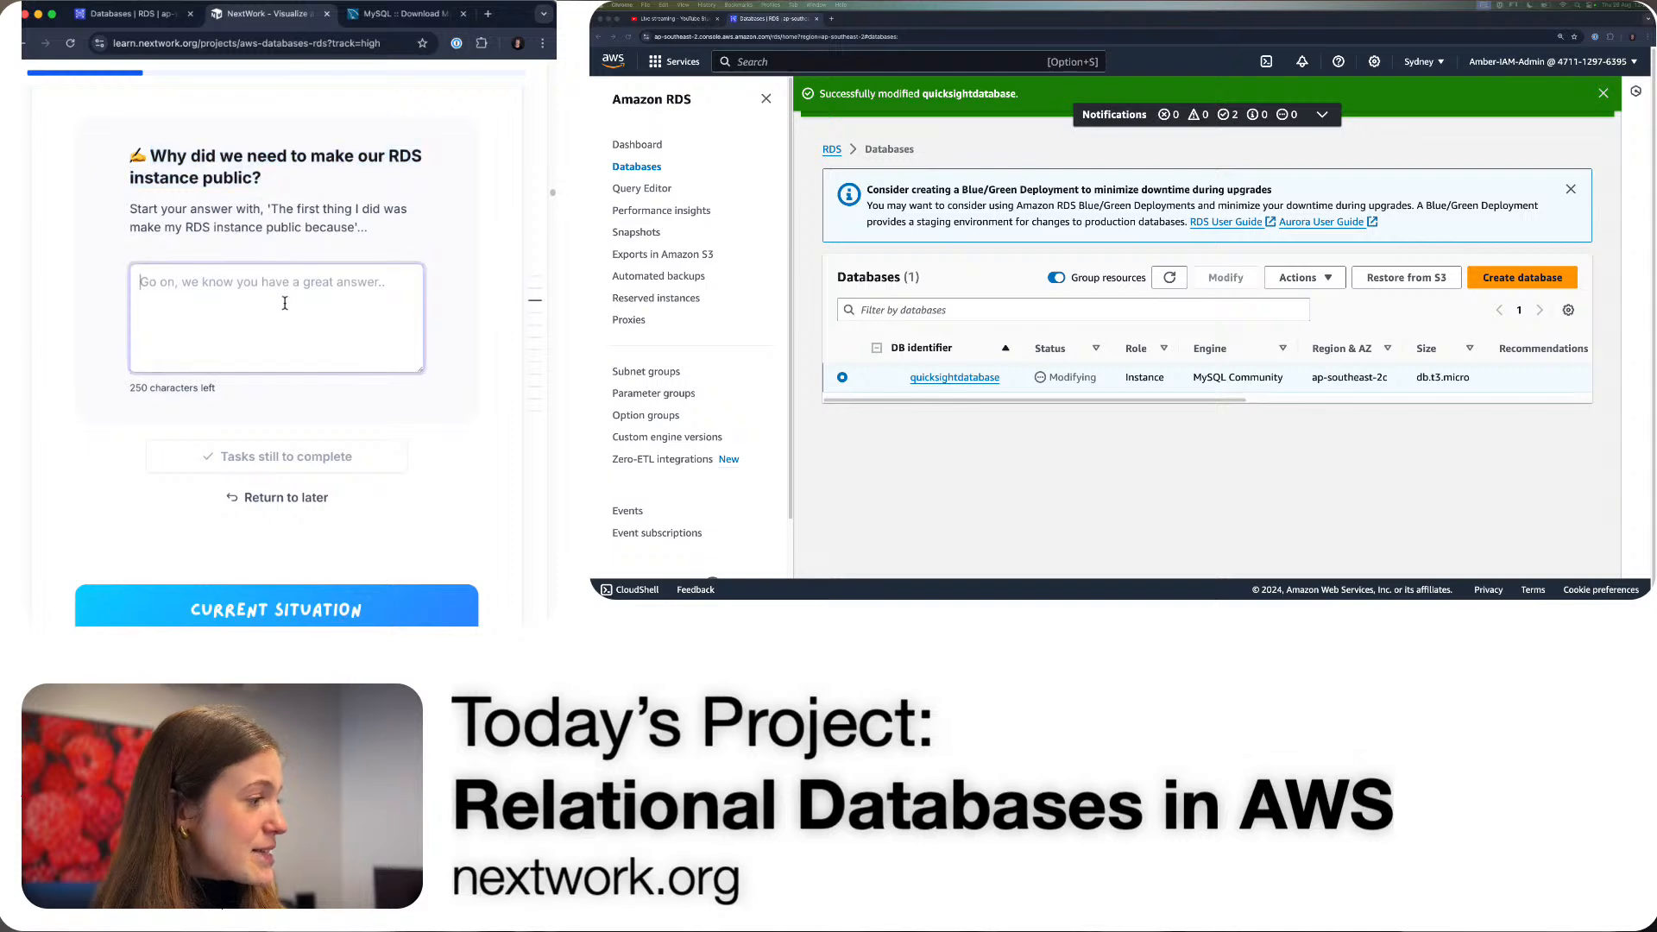
left_click_drag(273, 211, 354, 230)
key("ctrl+c")
left_click(276, 213)
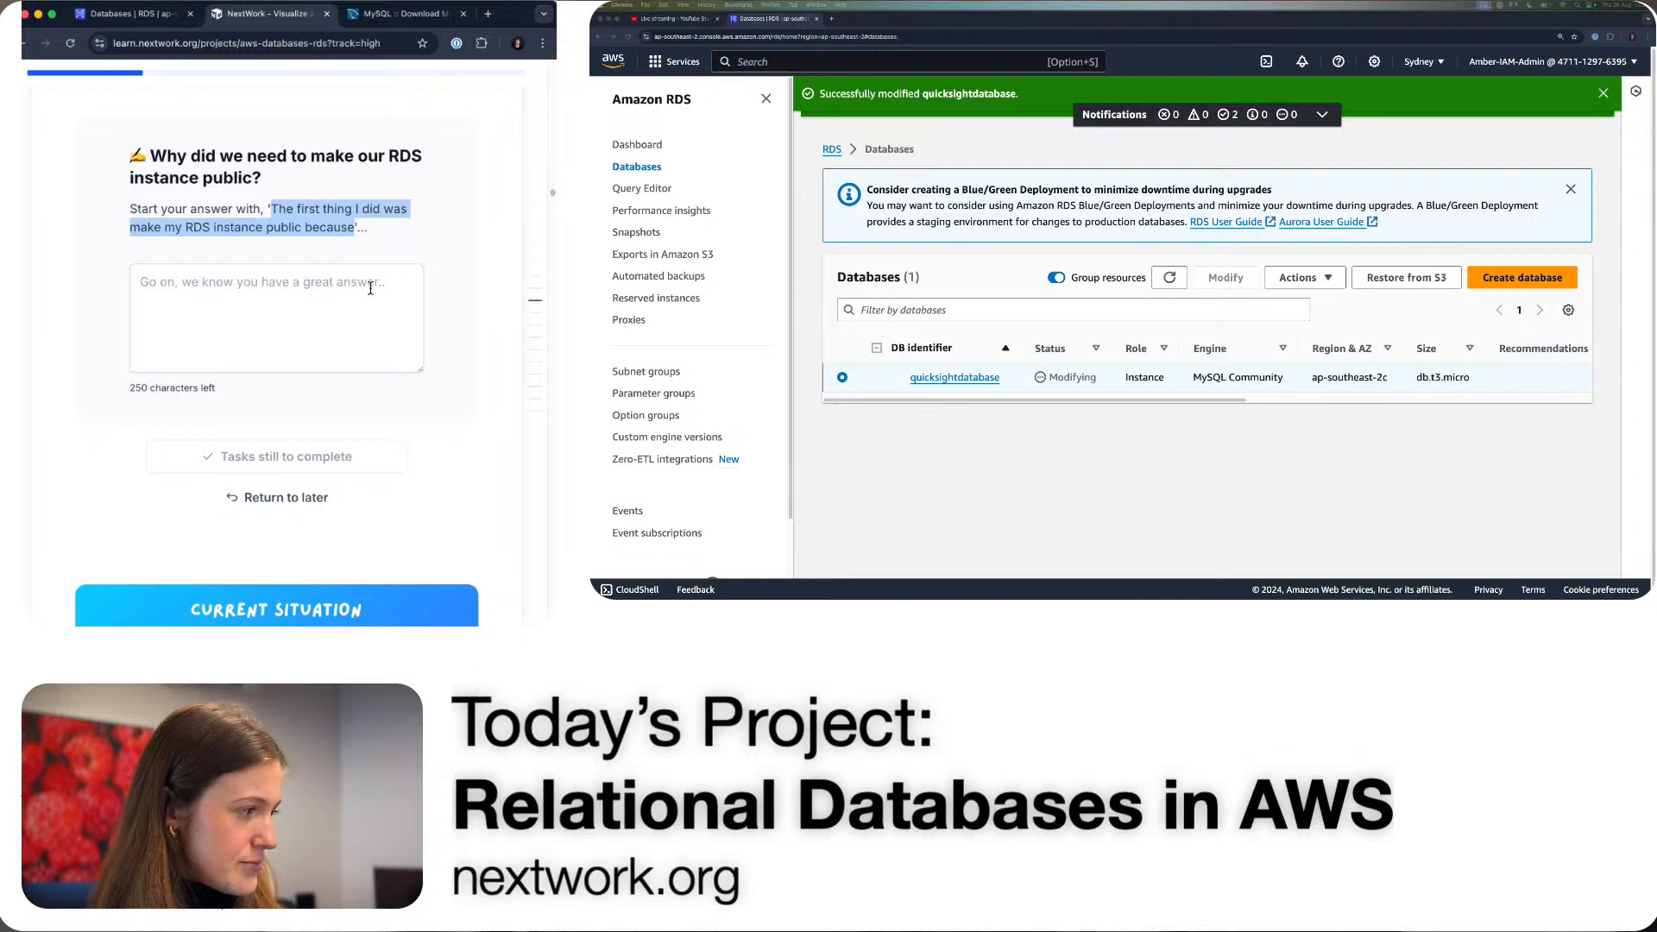
left_click(371, 288)
key("ctrl+v")
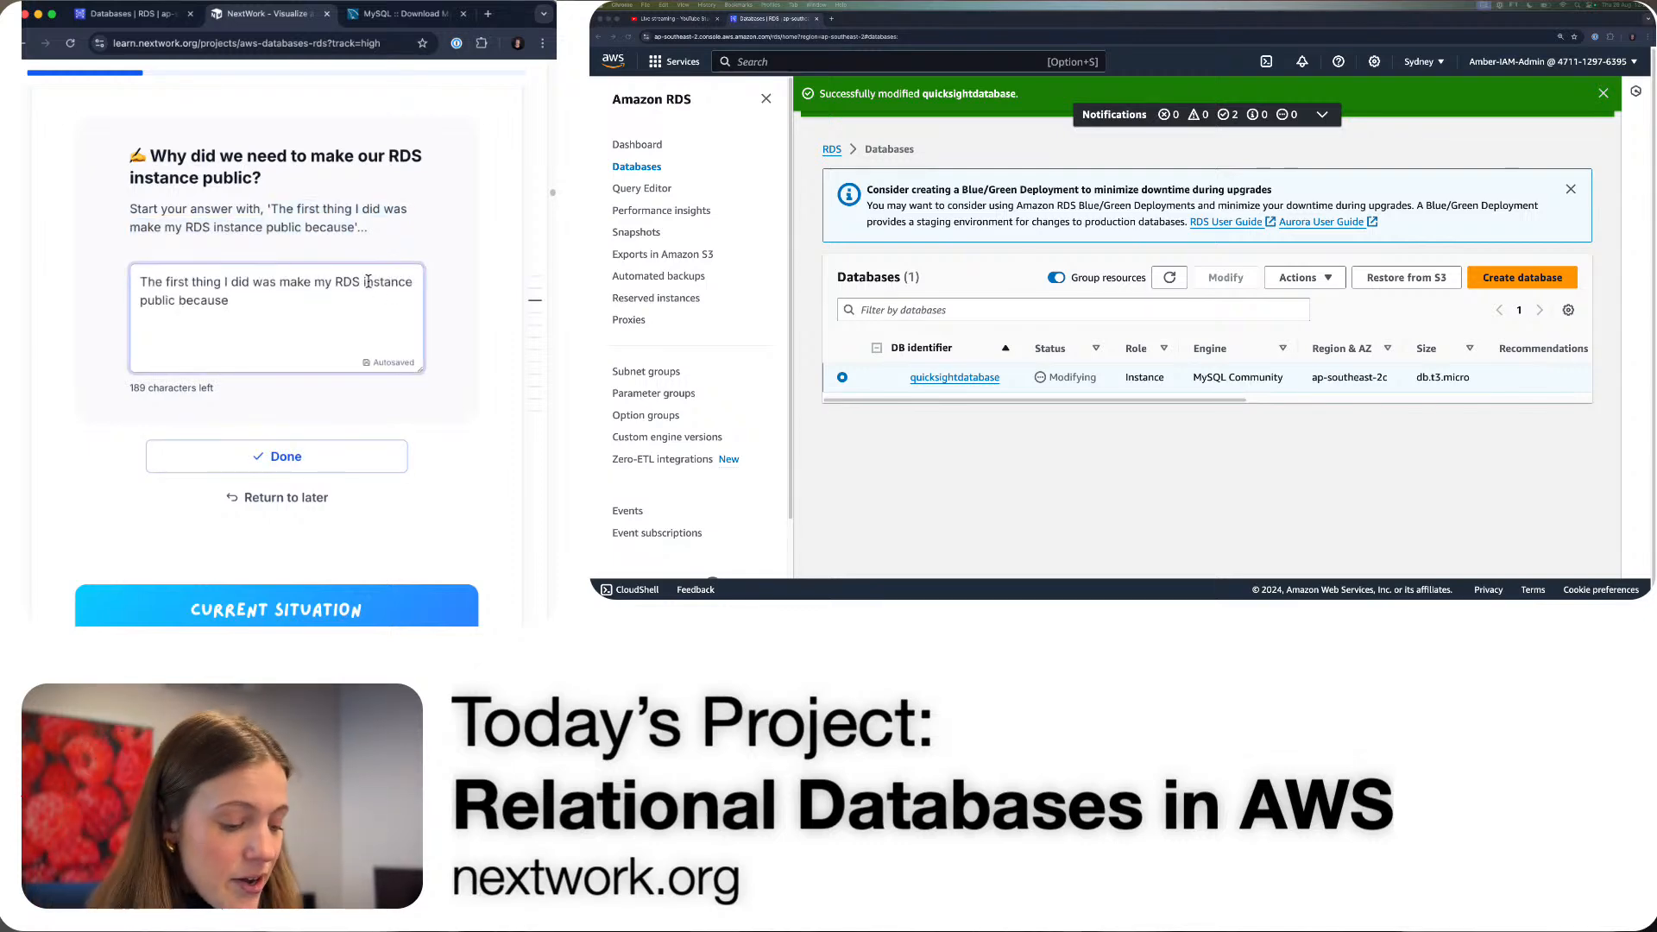
- Complete the answer with "I need to connect to it from MySQL Workbench." and mark the guide task as done
type("I need to connec")
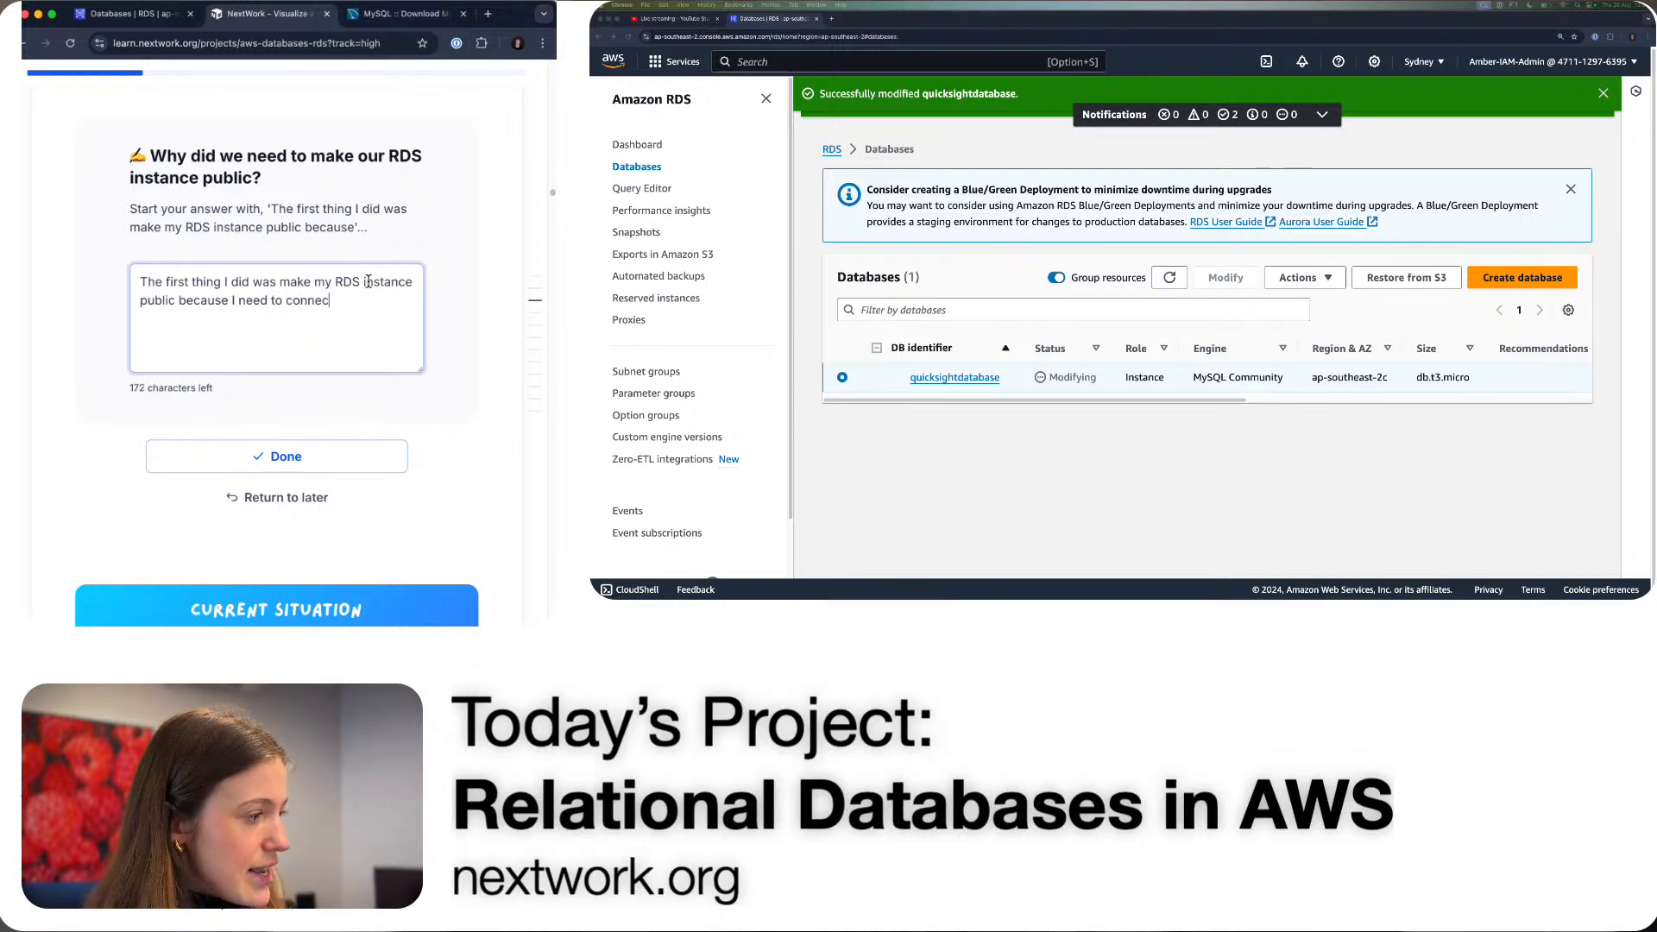
type("t to")
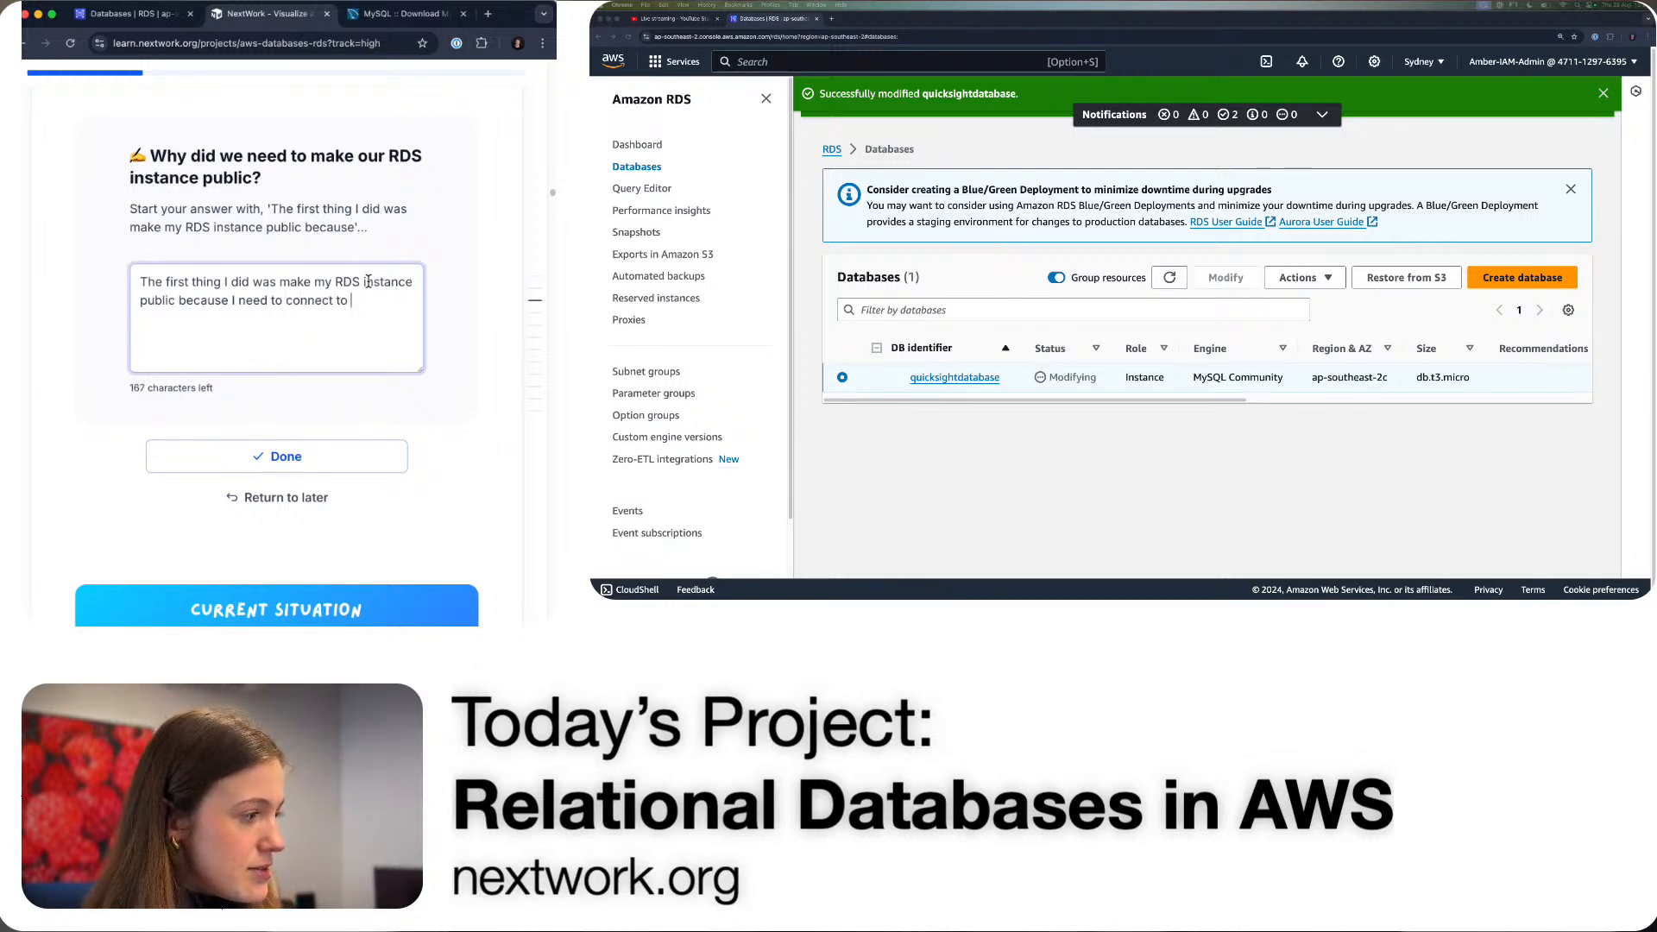
type(" it from MySQL W")
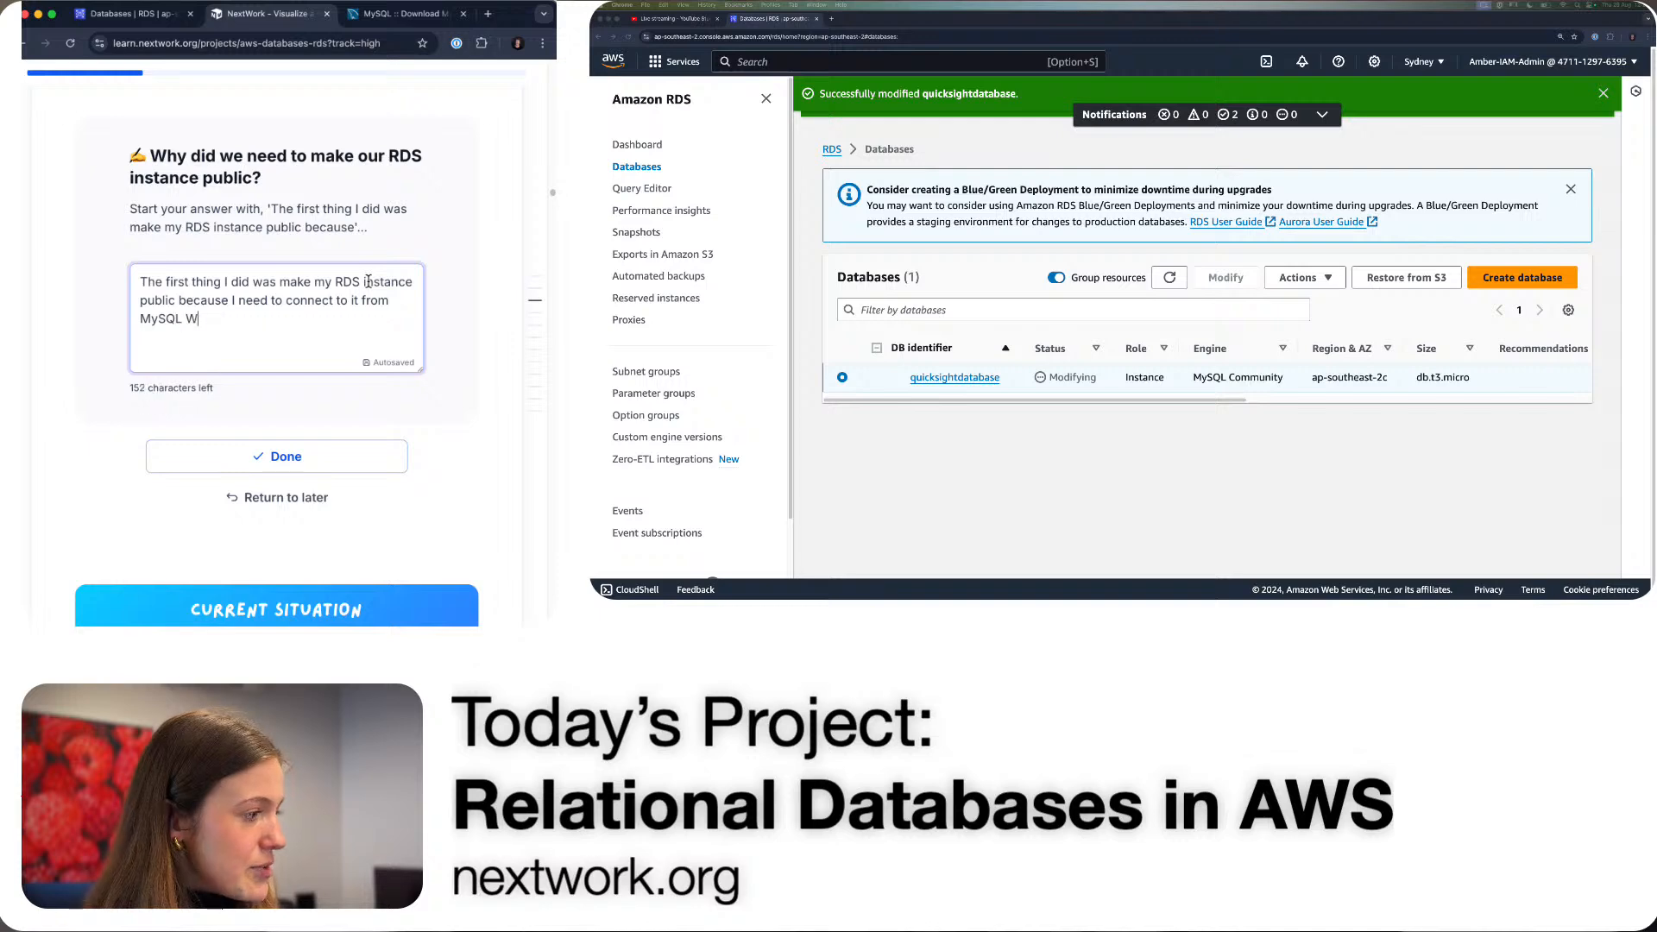
type("orkbench.")
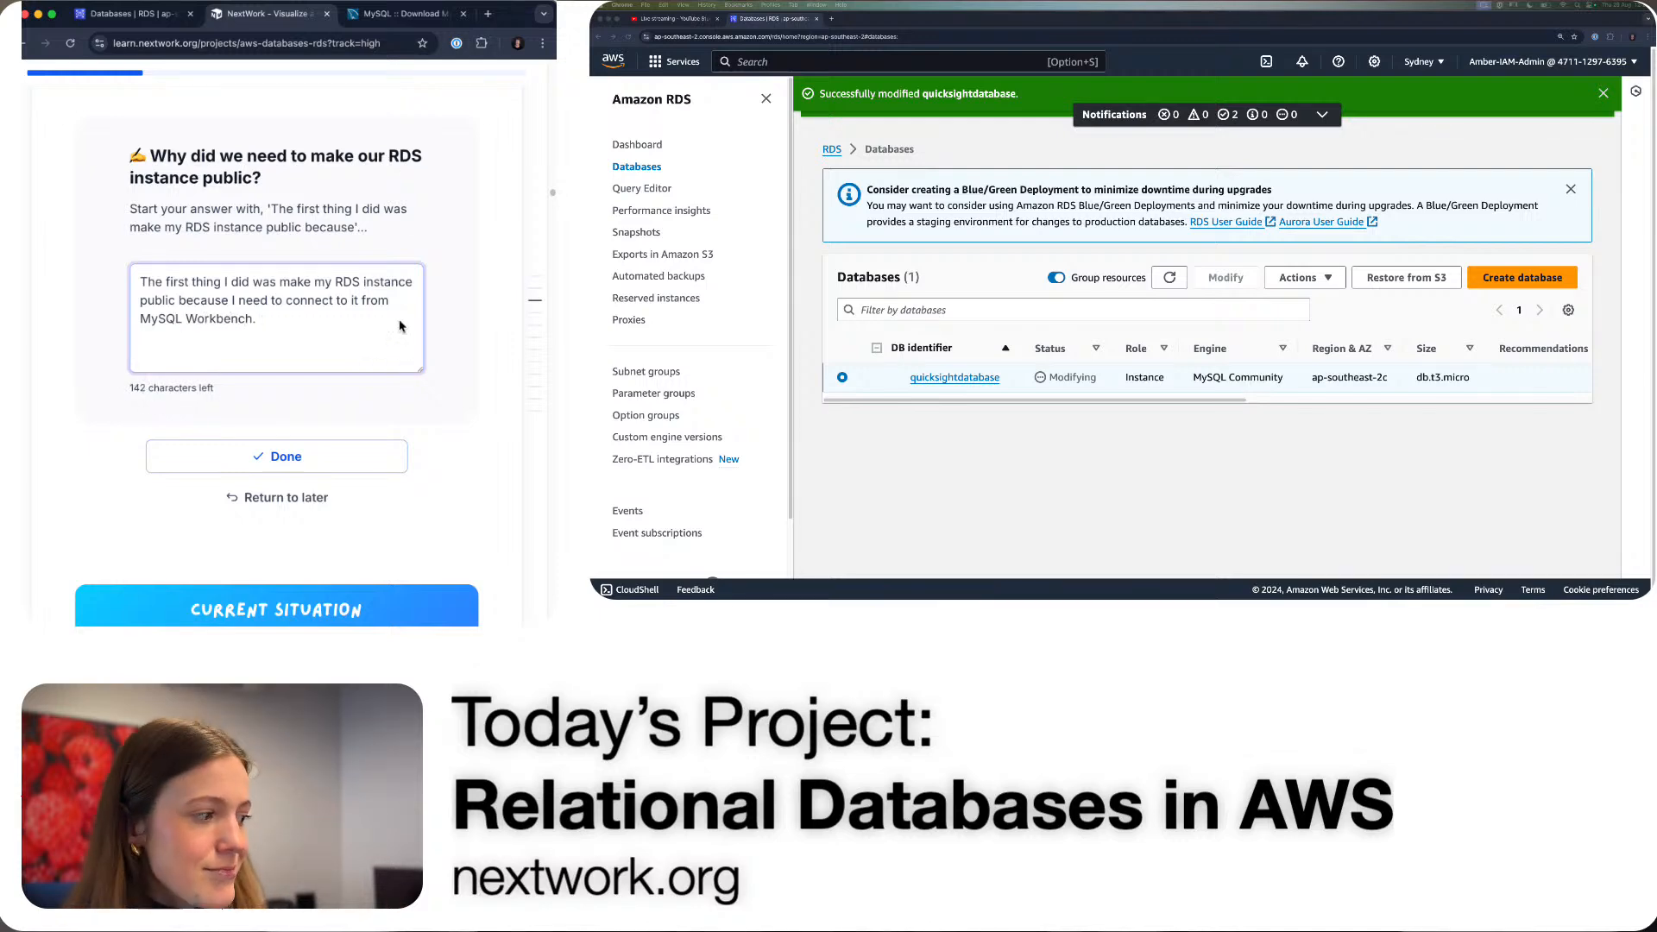
left_click(346, 457)
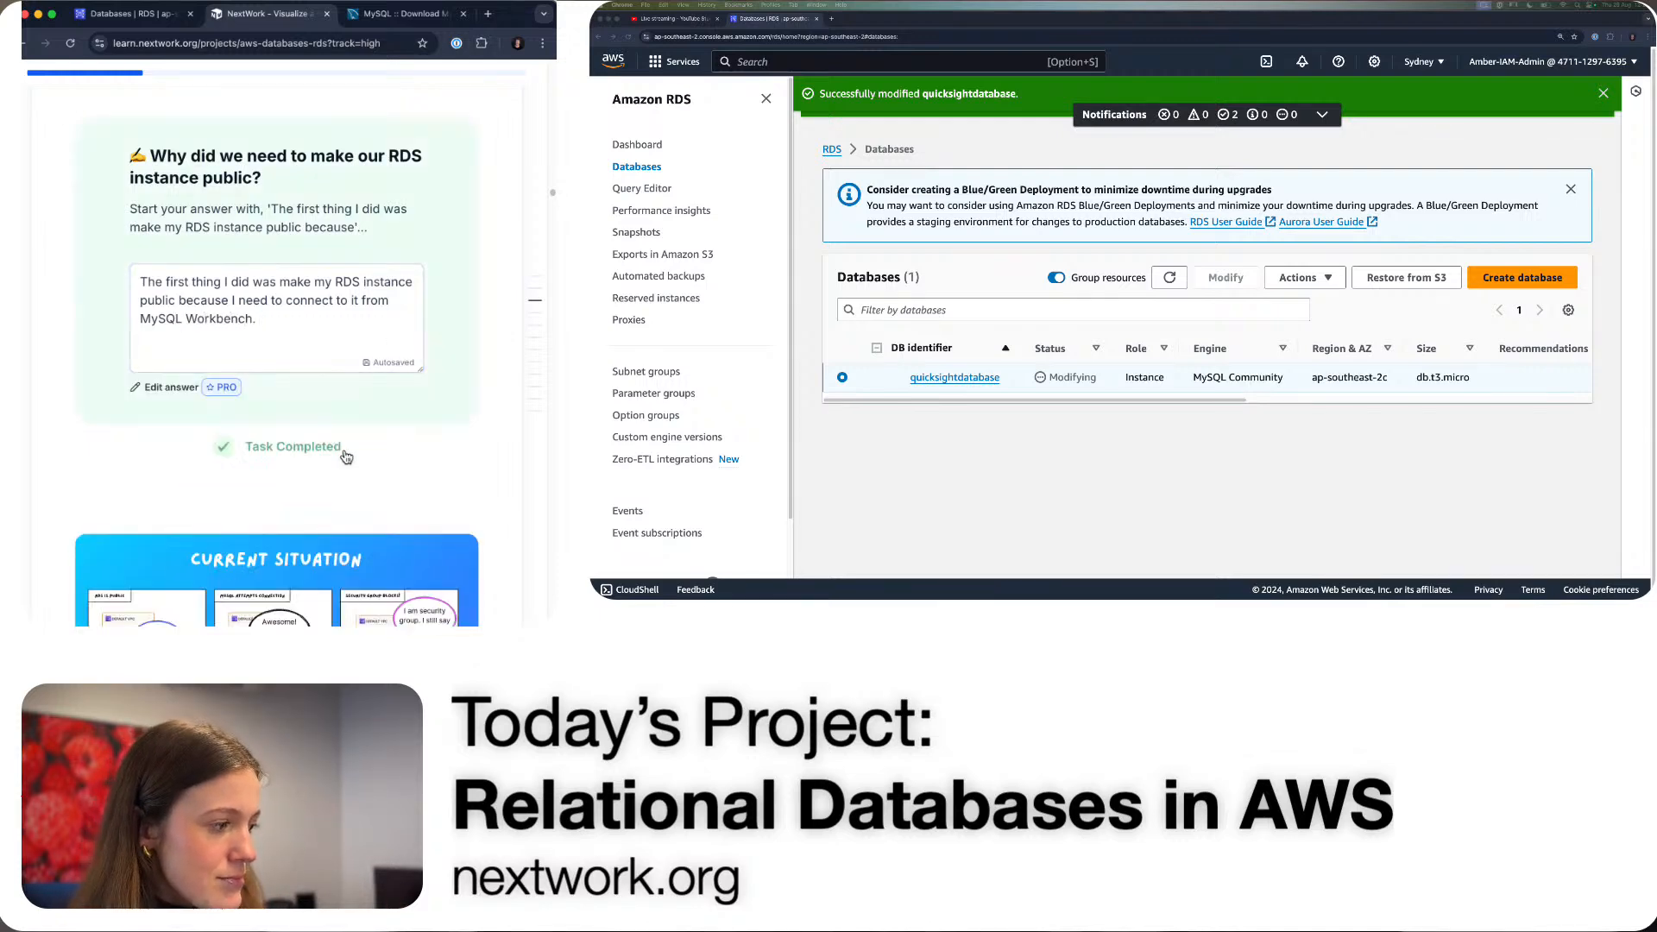
- Examine the three panels of the guide's Current Situation diagram enlarged, and close the enlarged view
scroll(435, 406, "down", 2)
scroll(435, 406, "down", 3)
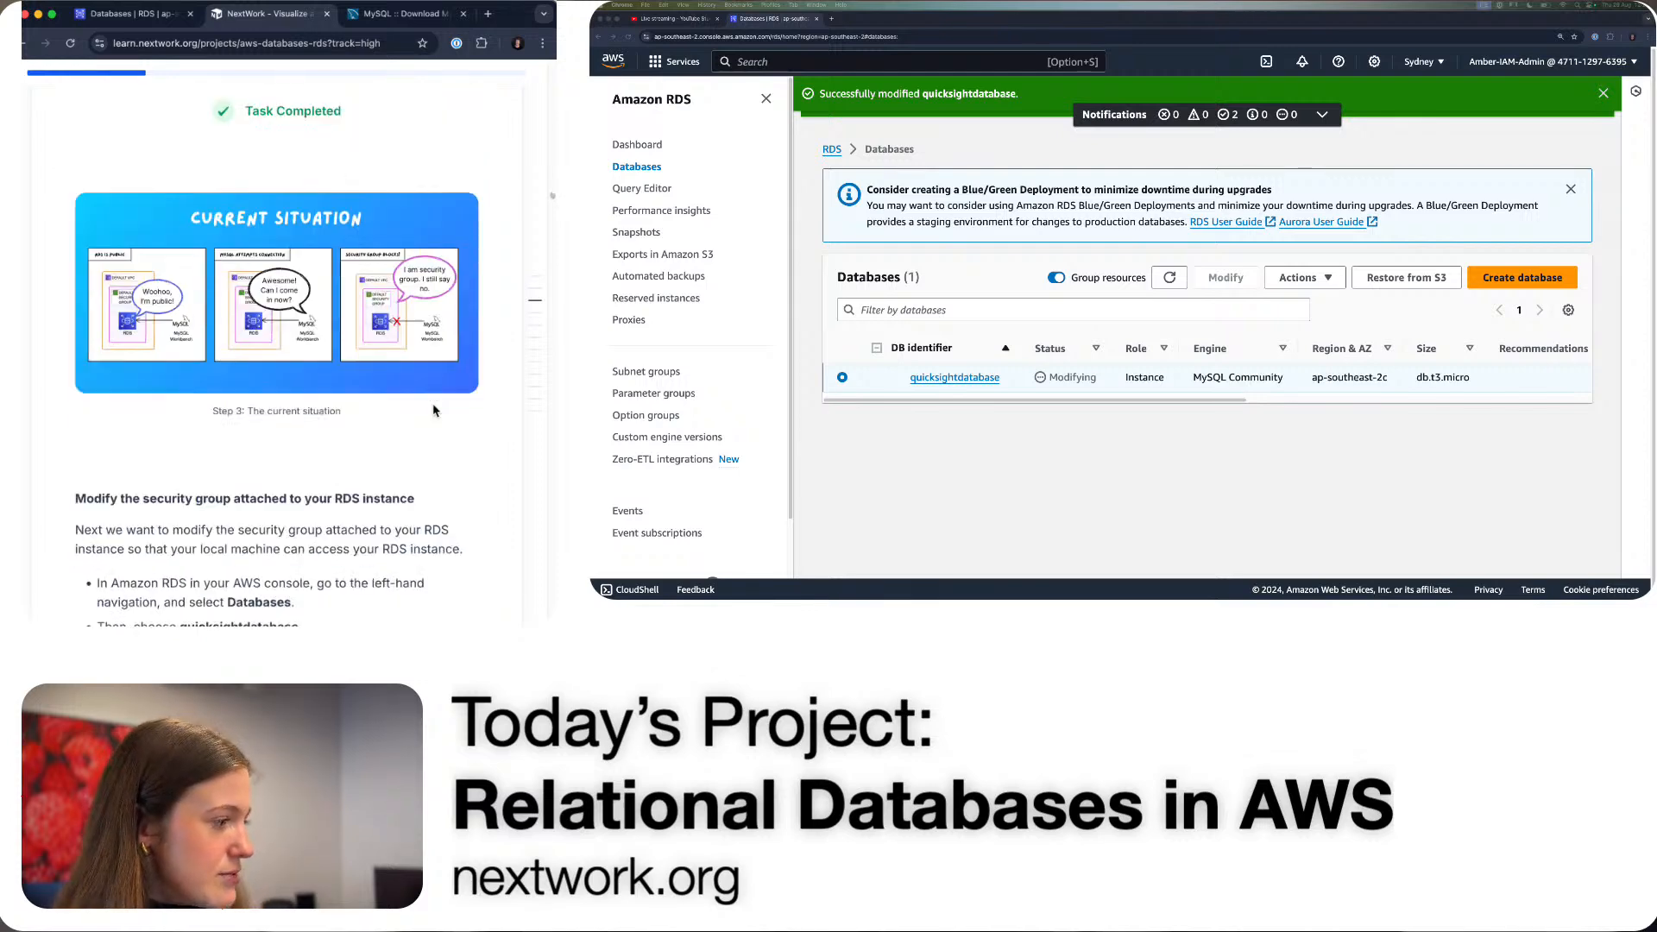
left_click(264, 257)
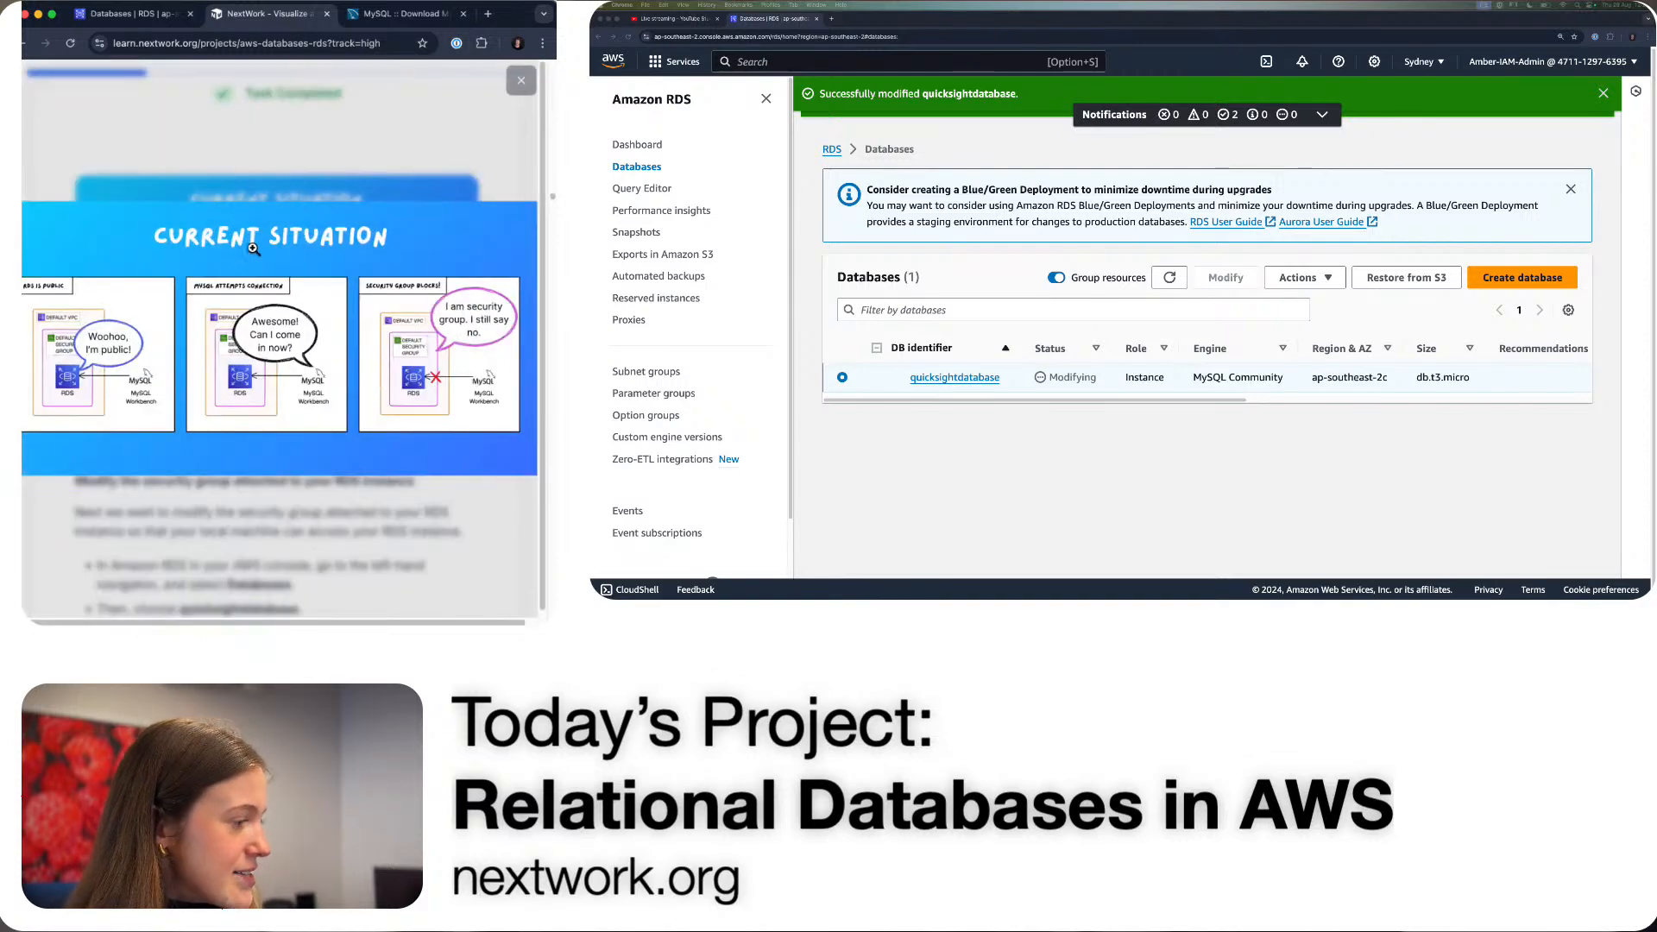
left_click(106, 319)
left_click_drag(138, 324, 454, 300)
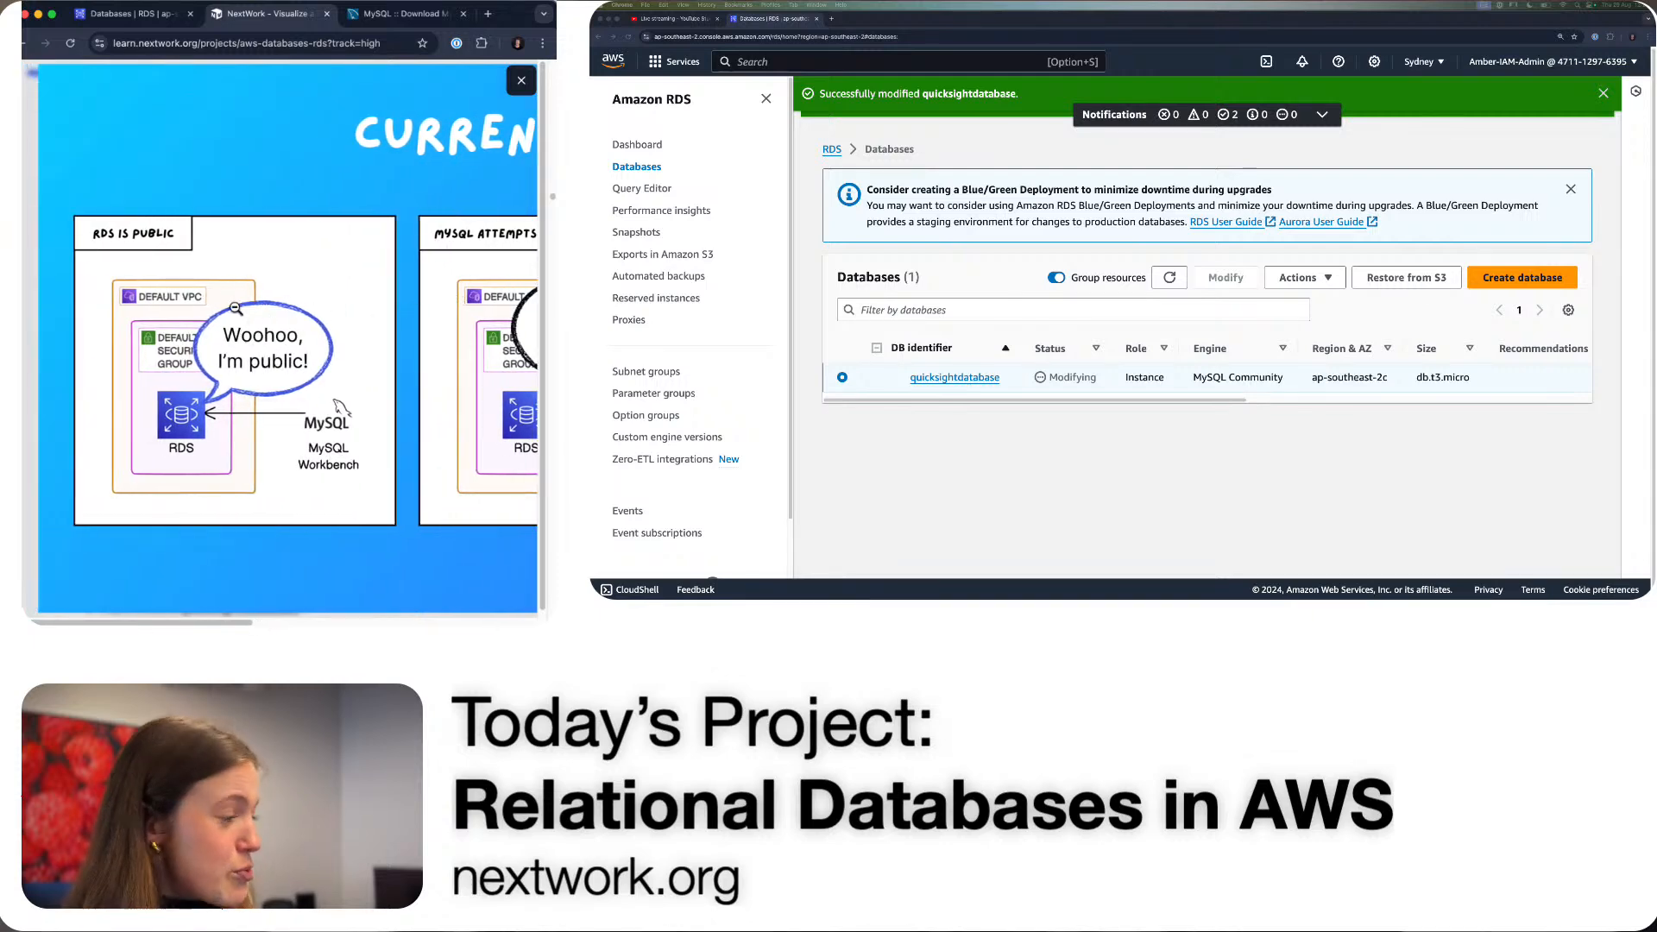
left_click_drag(410, 290, 144, 297)
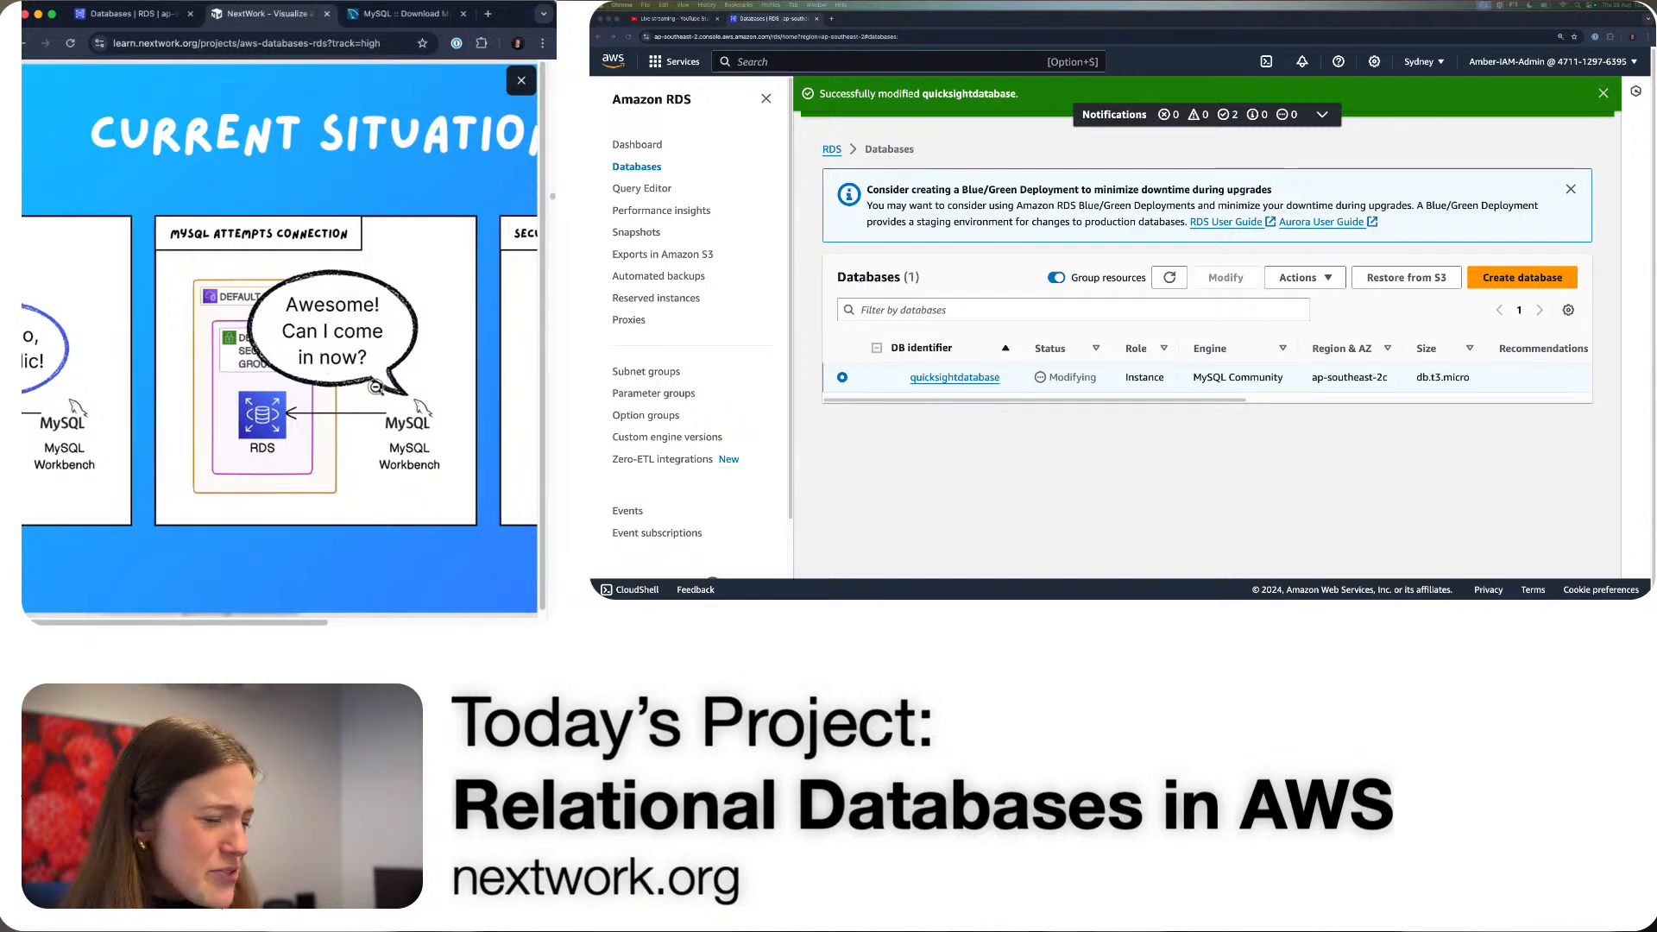
left_click_drag(376, 393, 117, 374)
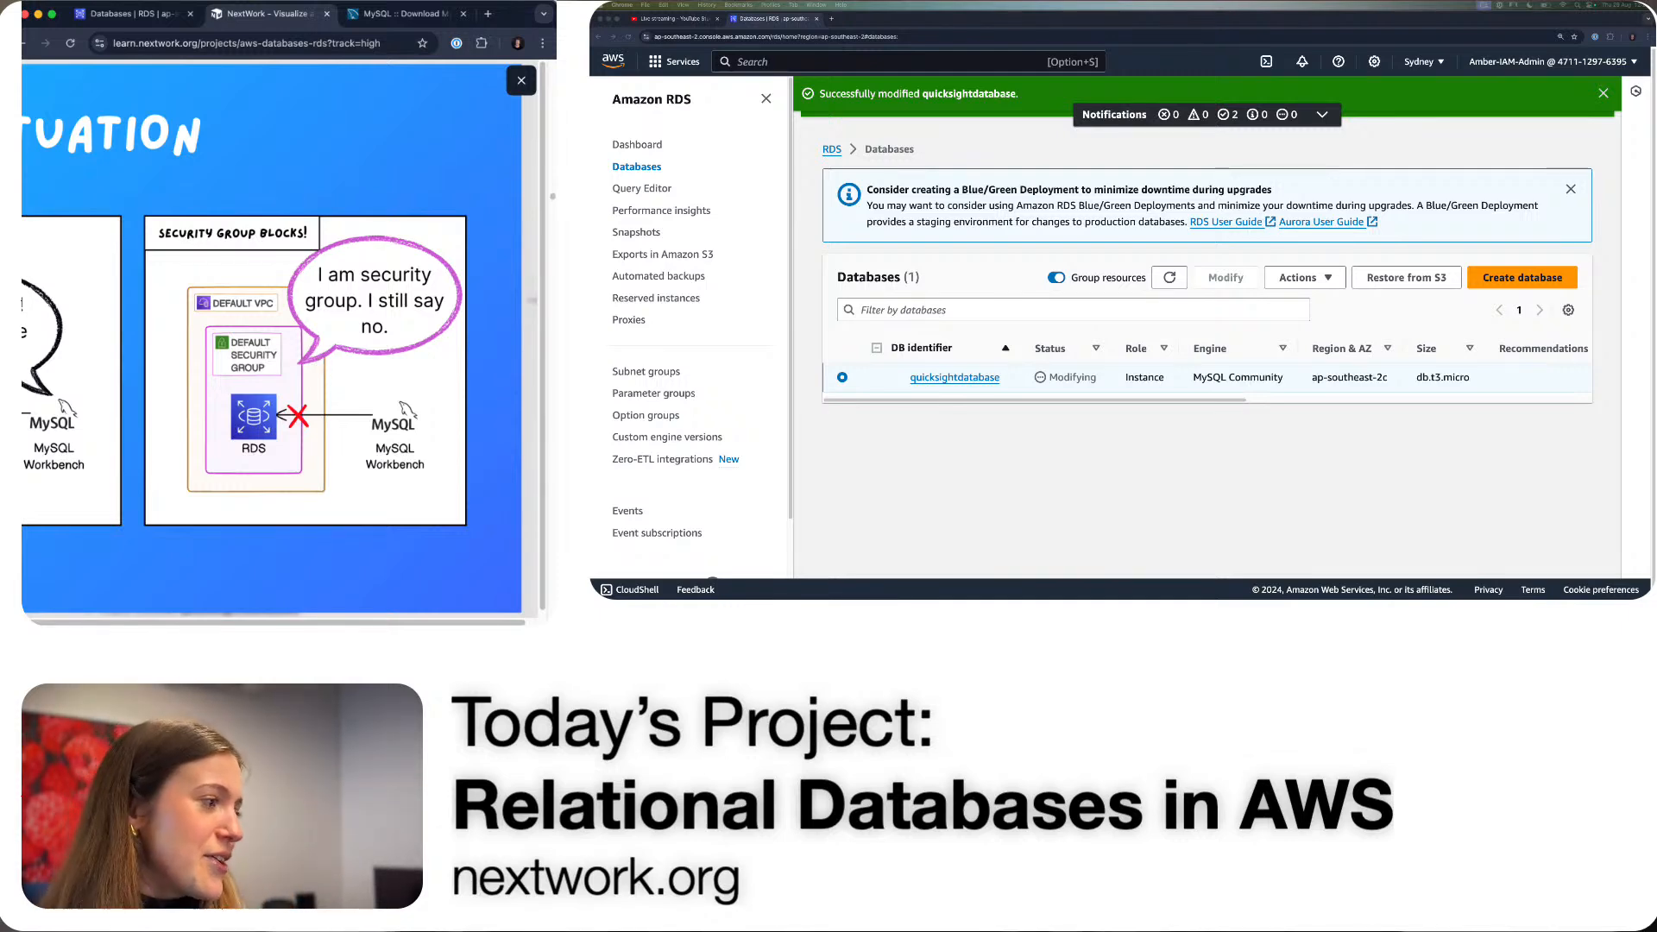
left_click(519, 82)
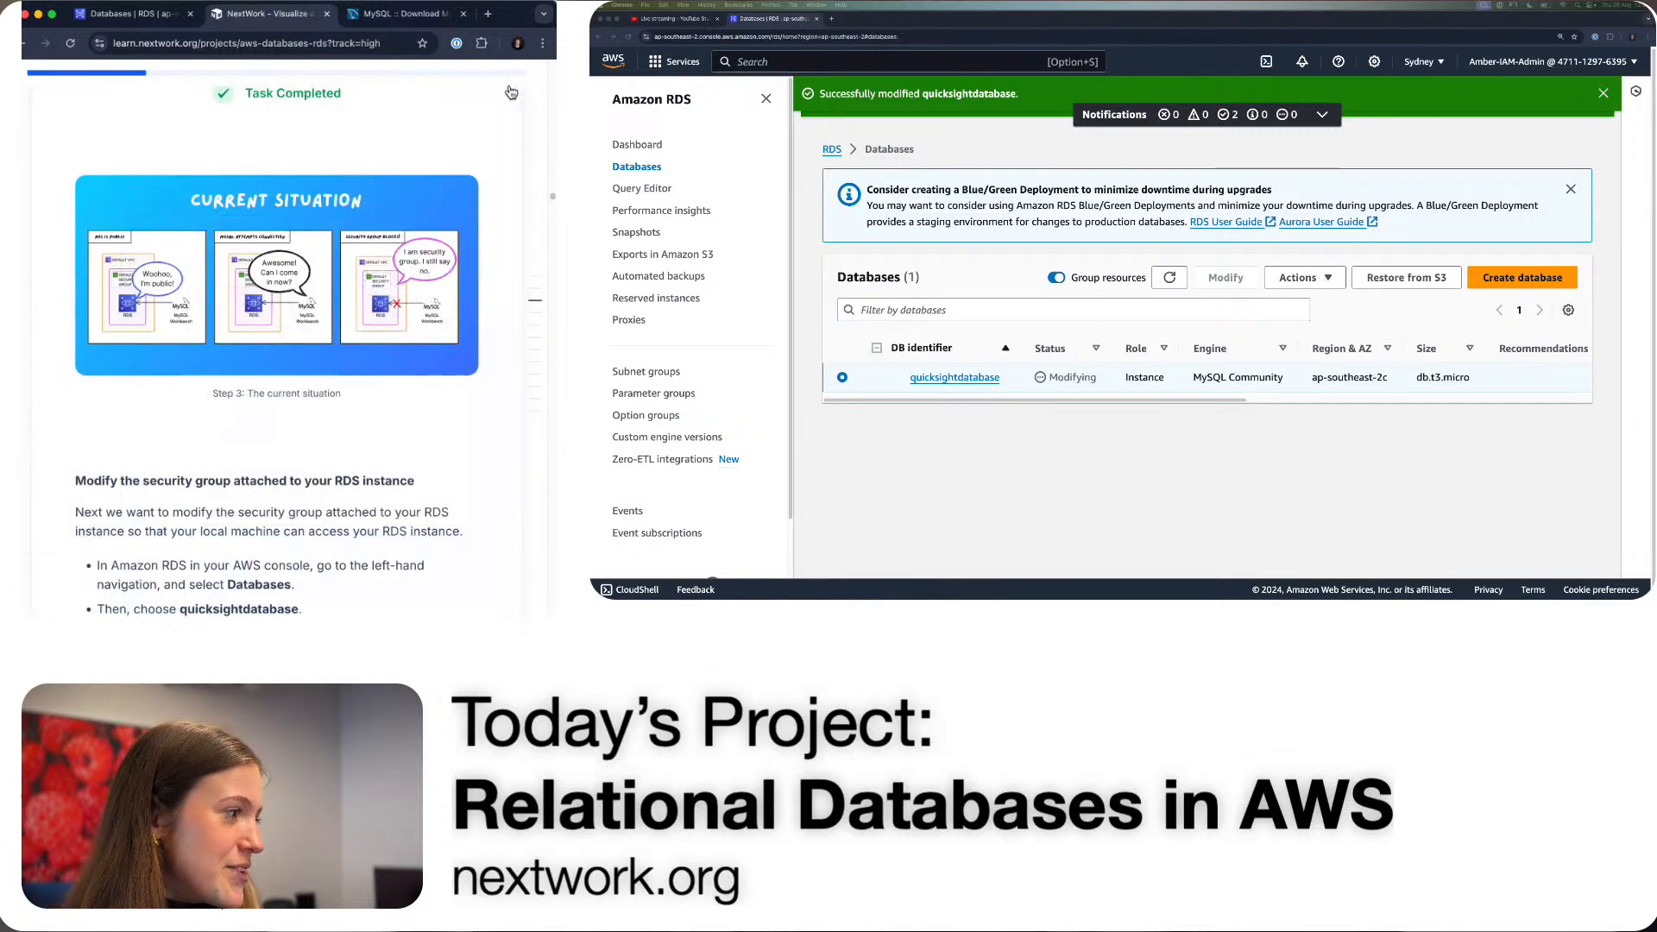
- Read the guide's instructions for modifying the security group attached to the RDS instance
scroll(223, 471, "down", 3)
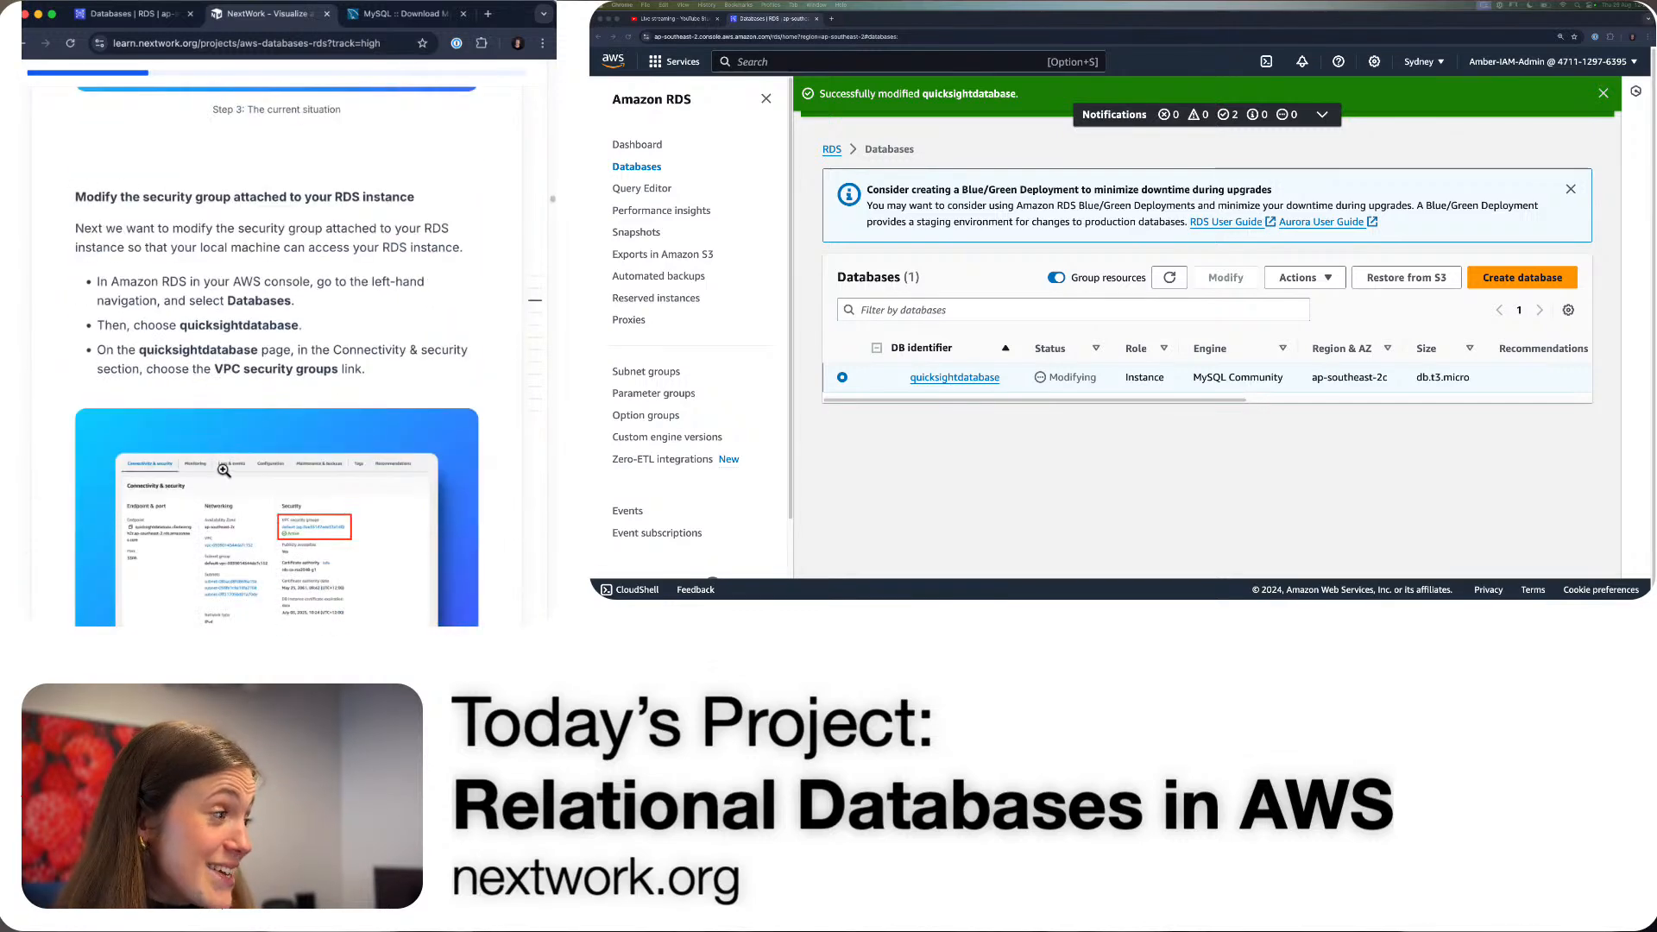
scroll(259, 393, "down", 1)
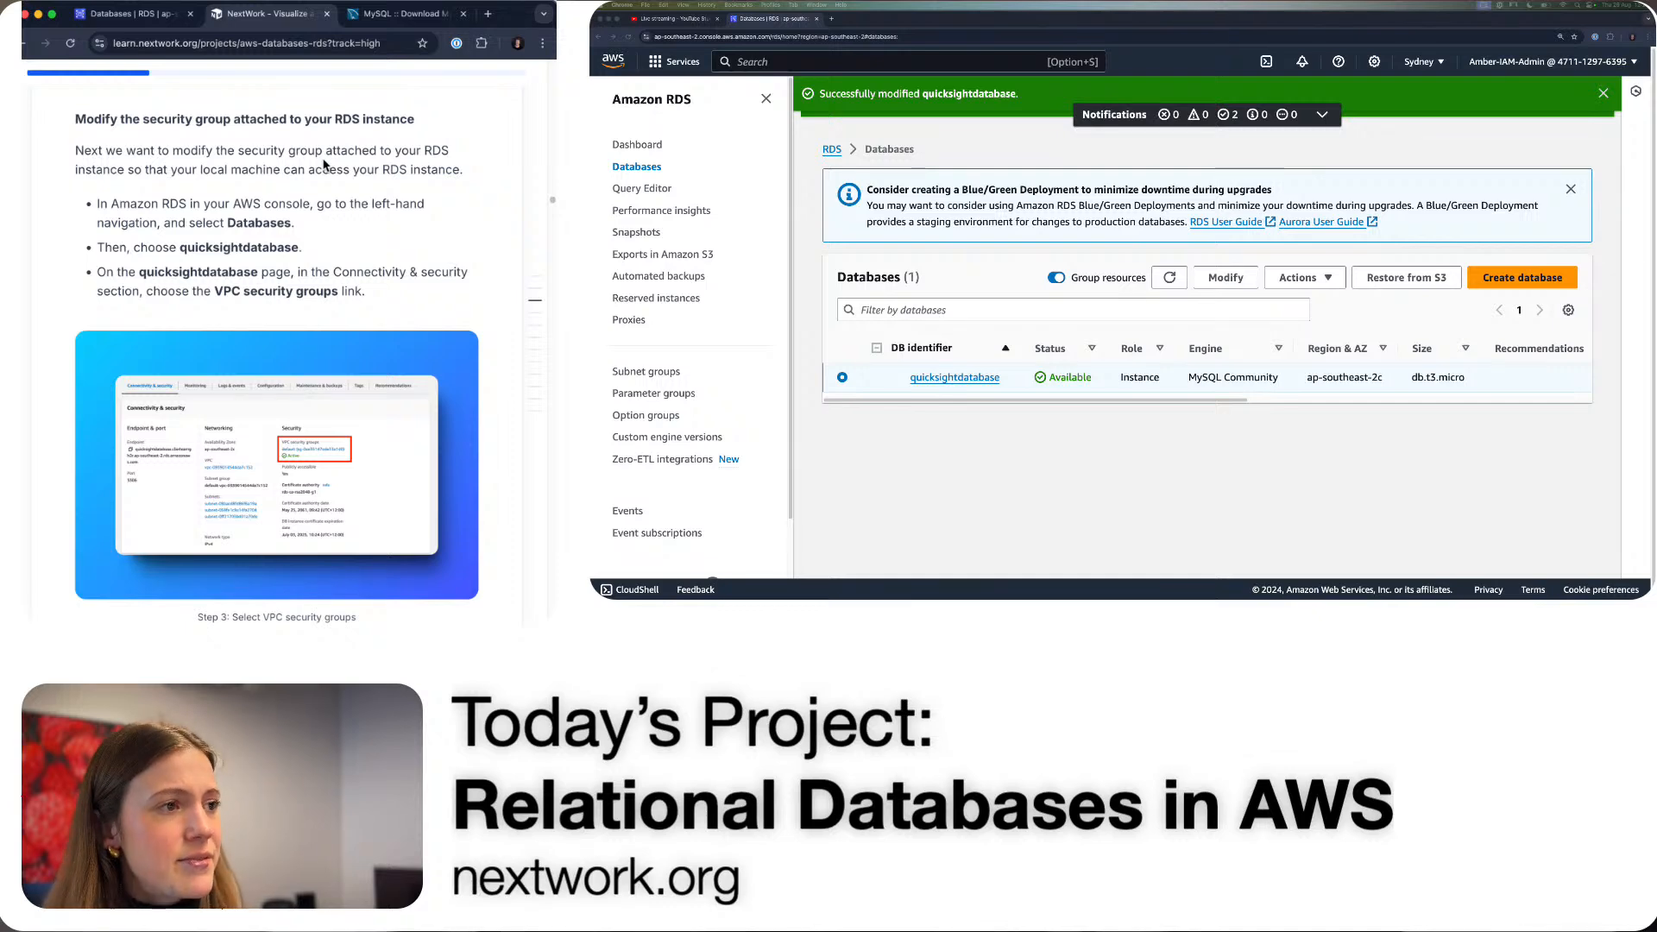
scroll(327, 166, "down", 1)
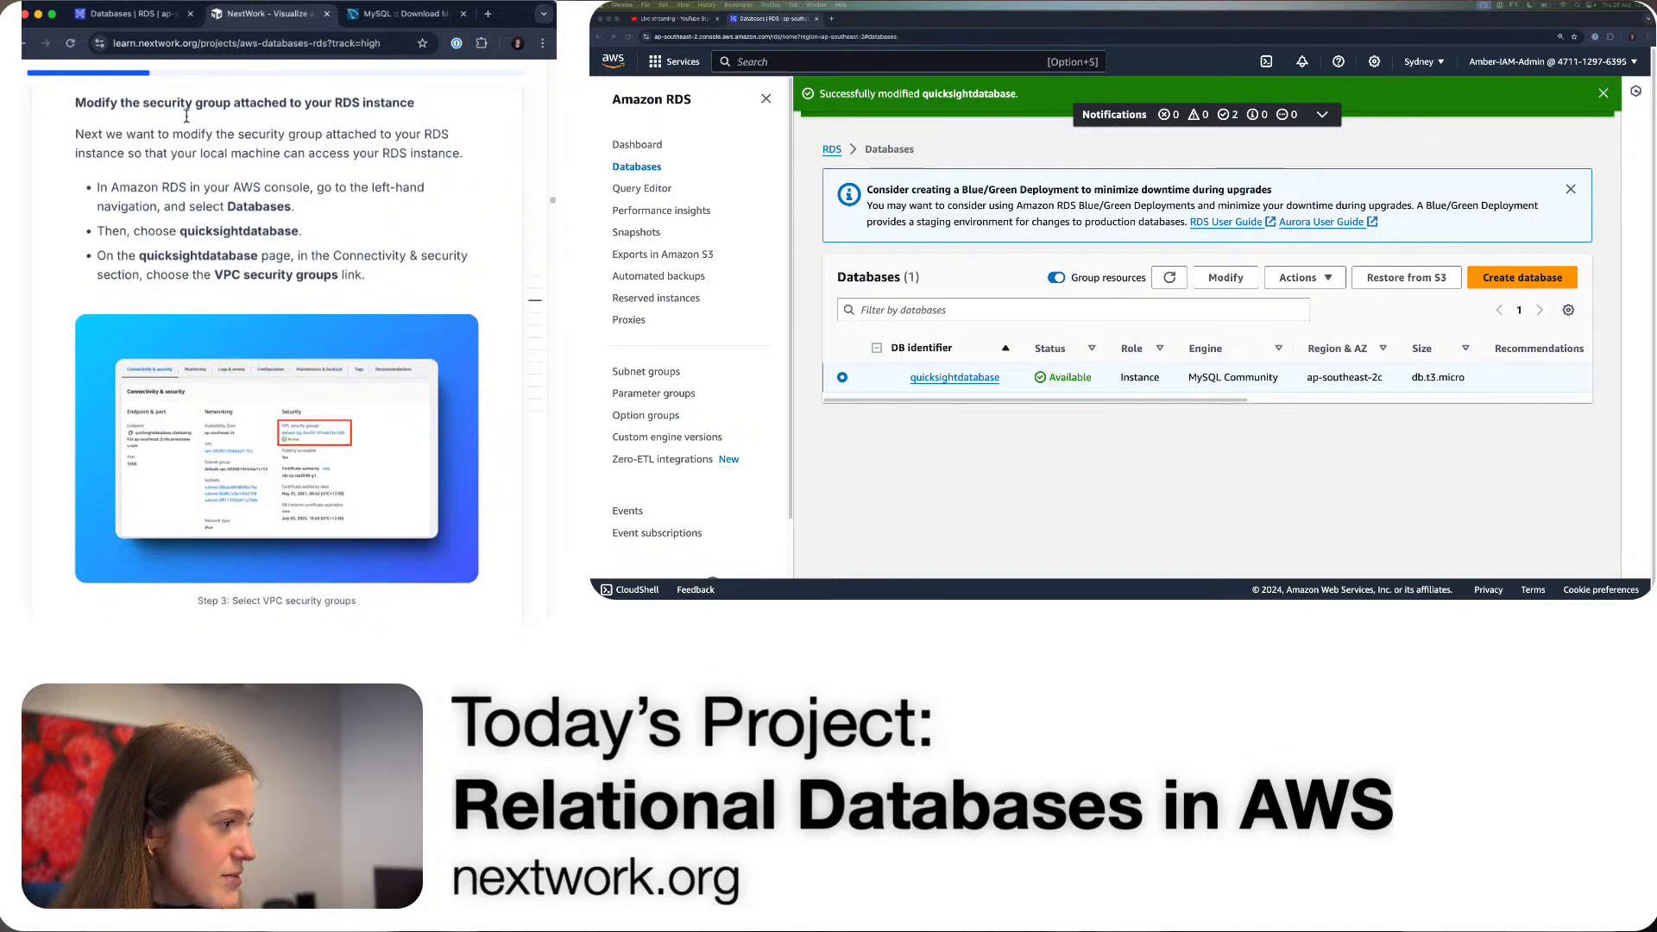
left_click_drag(89, 105, 215, 115)
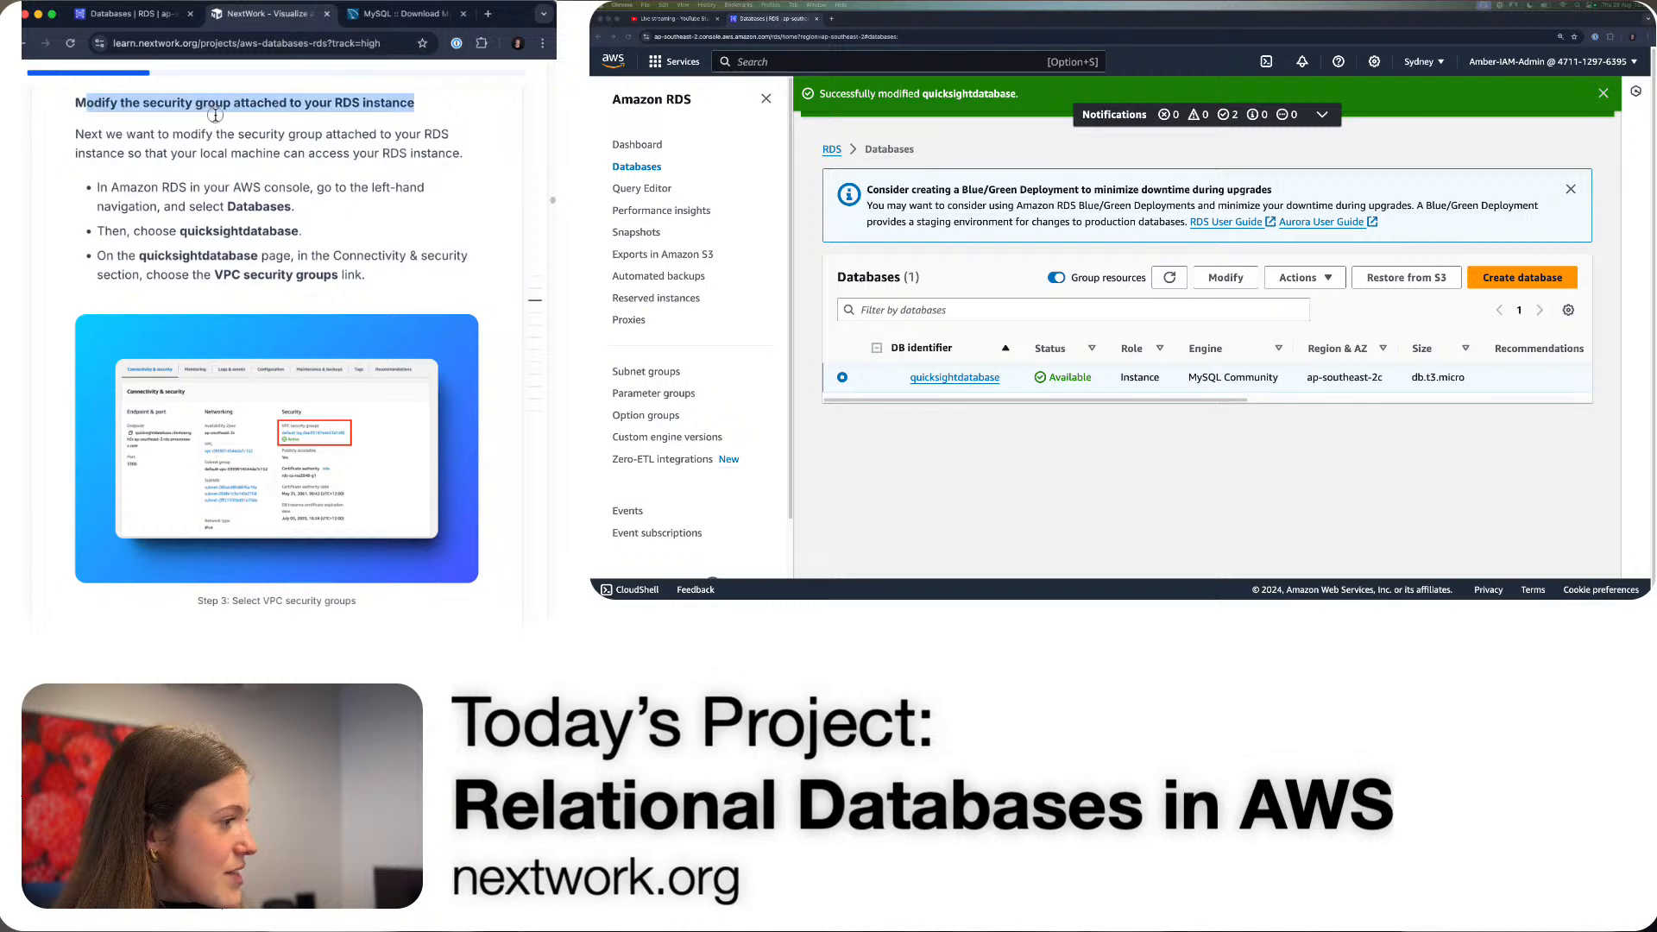
left_click(212, 164)
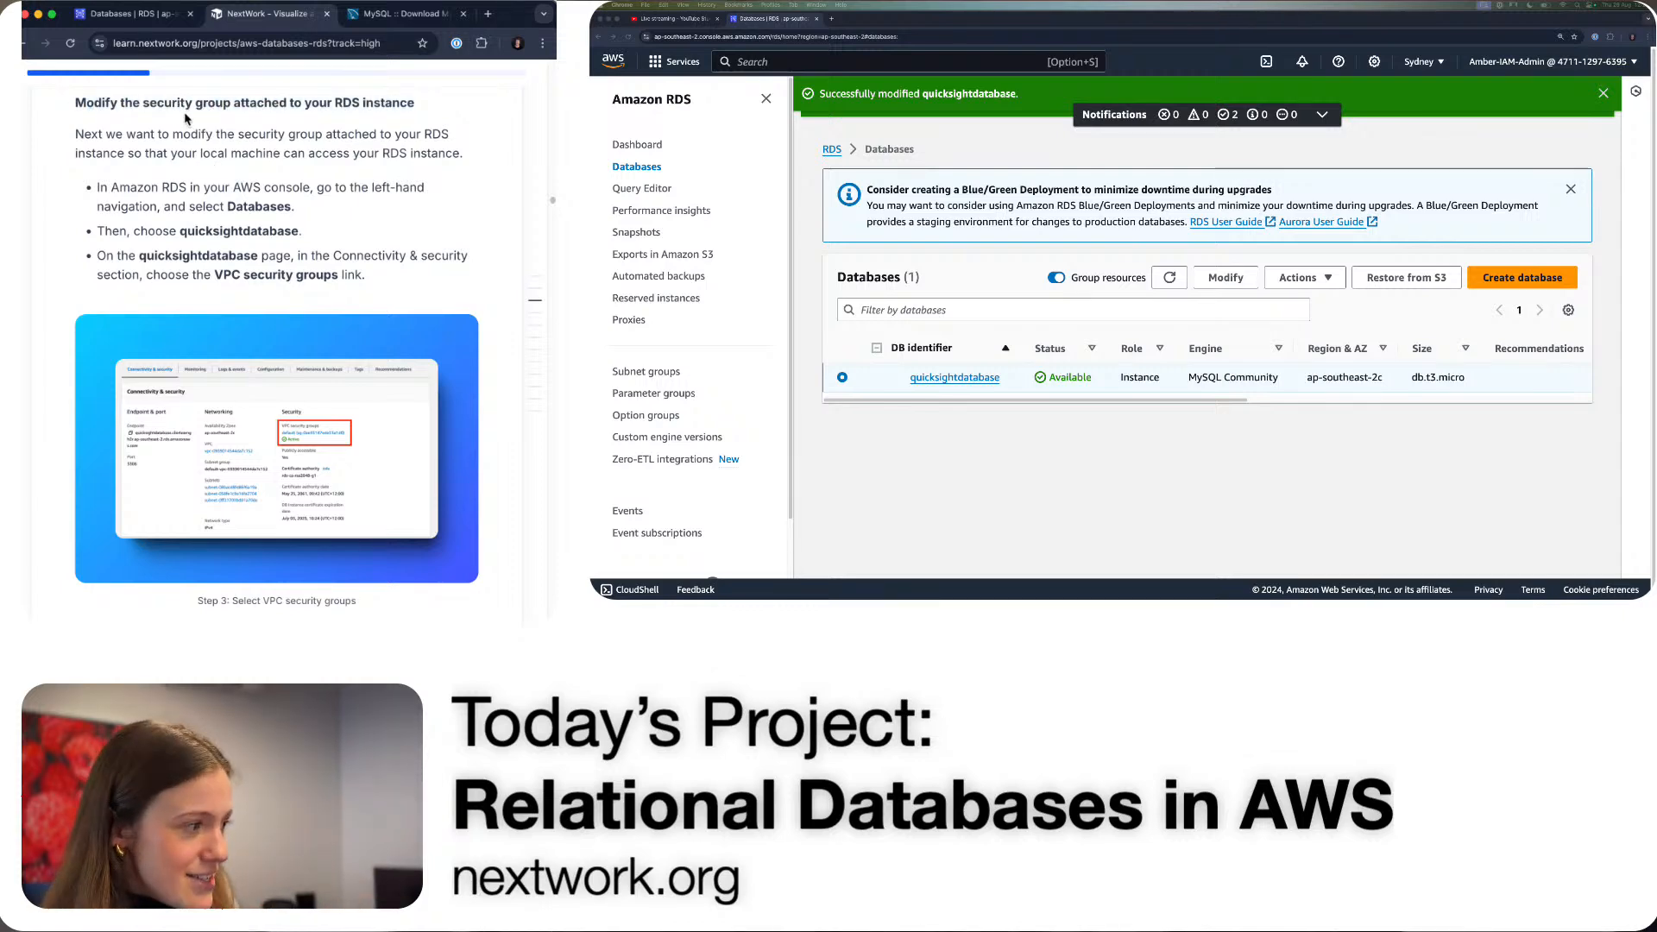
triple_click(116, 190)
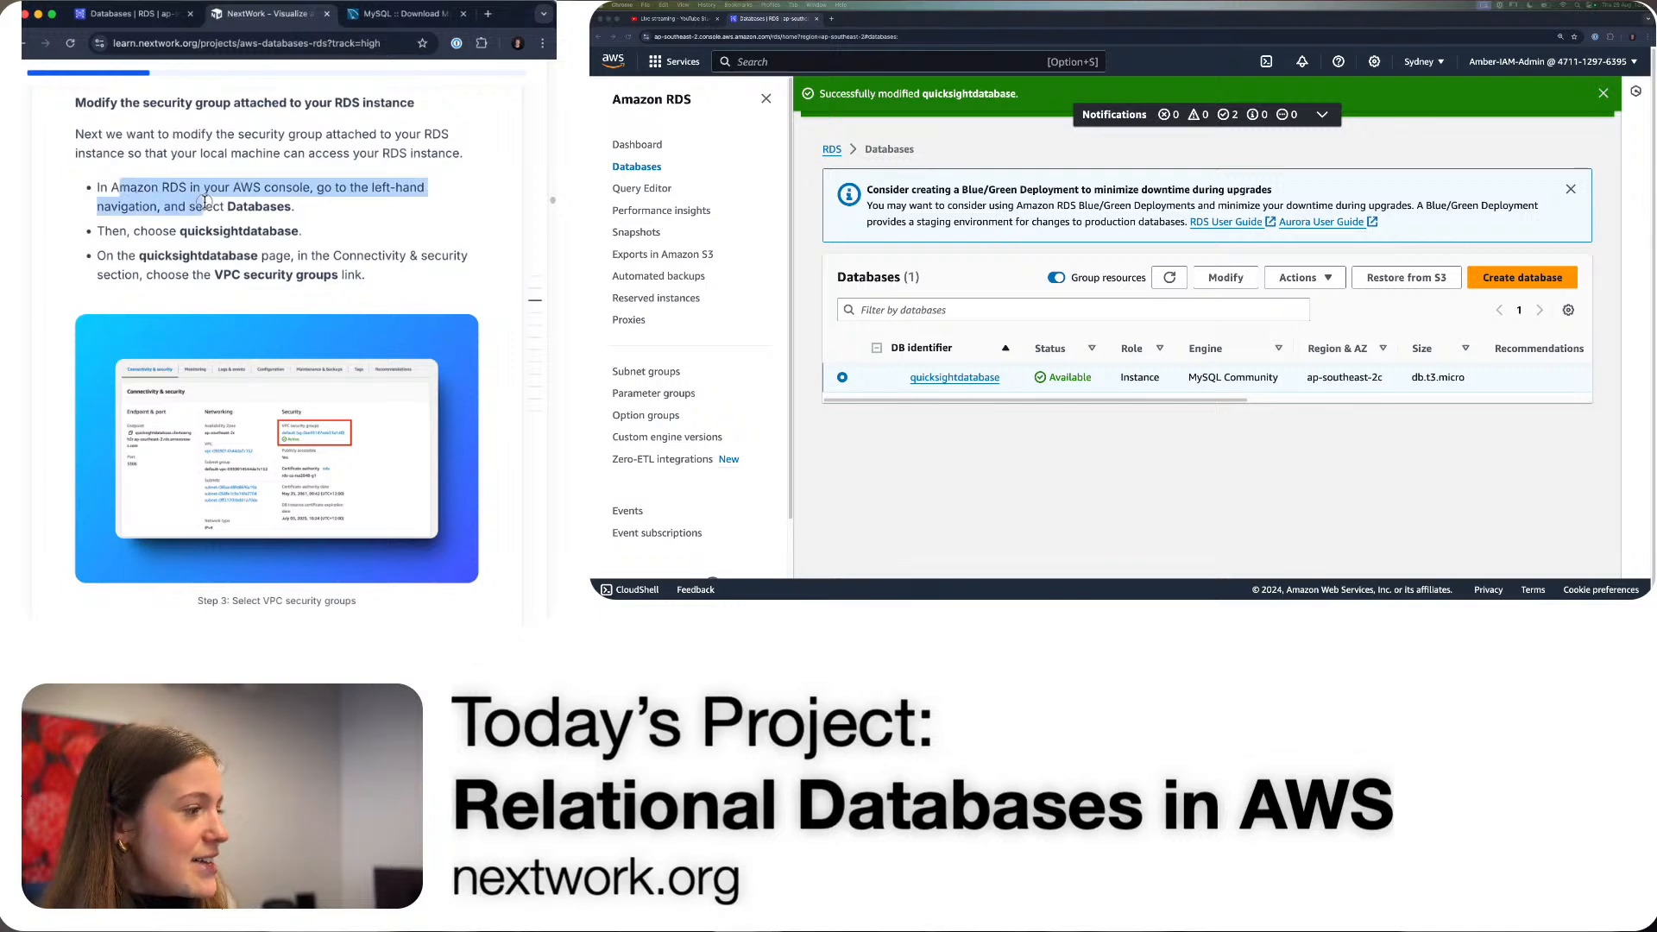
left_click(321, 215)
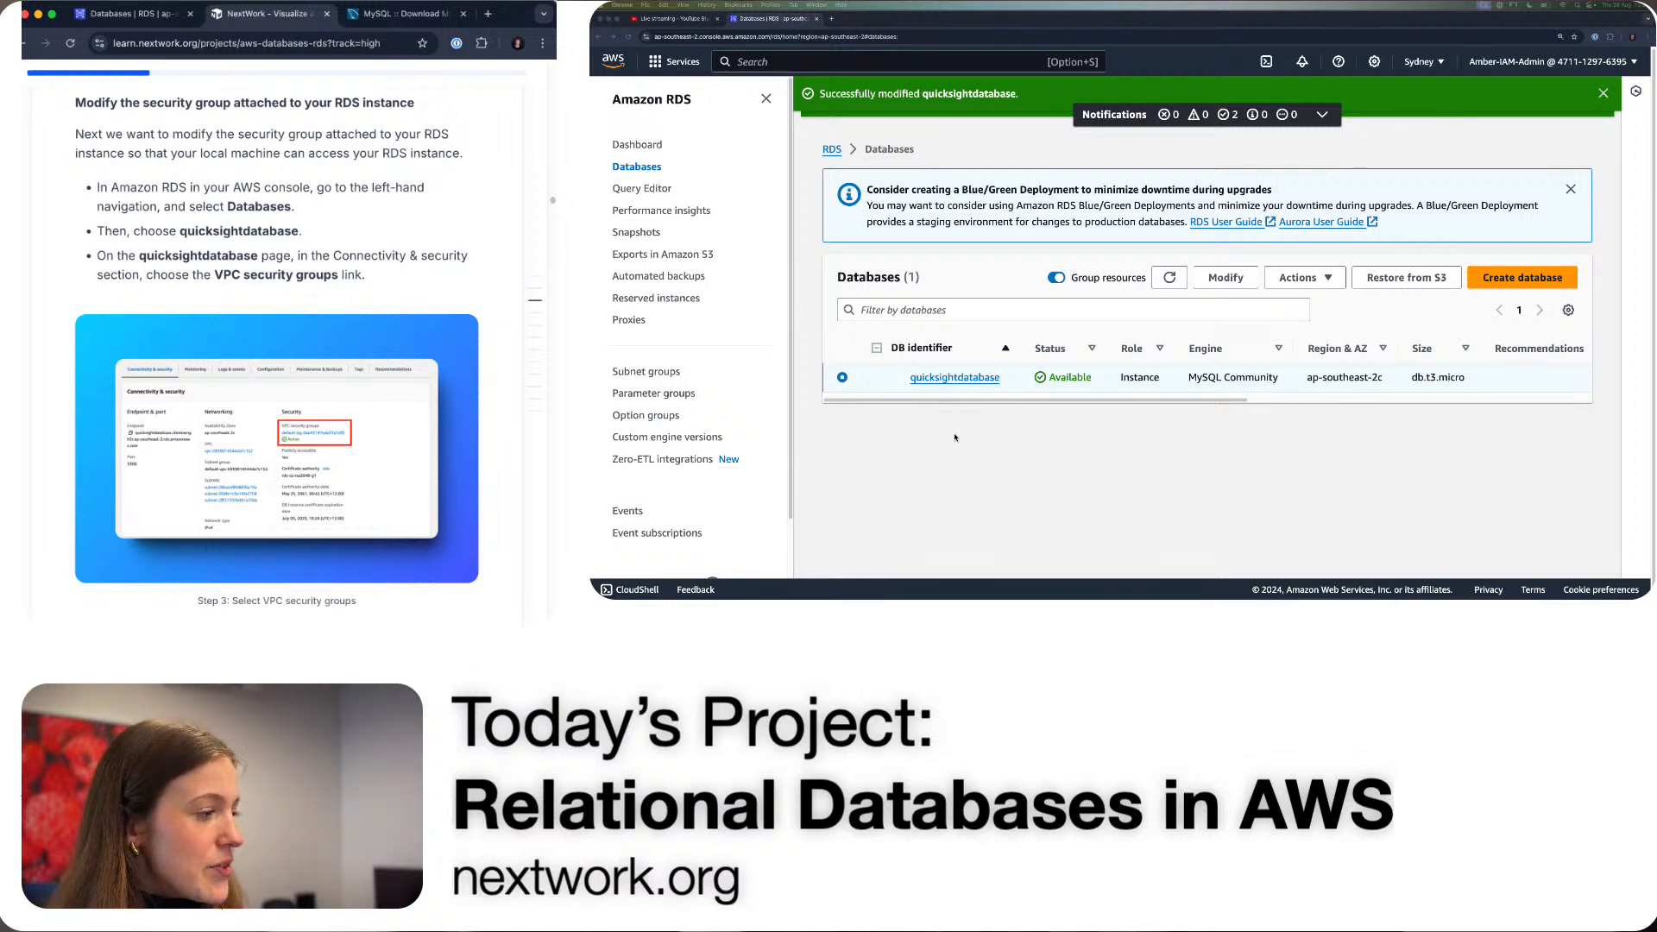
- Open the quicksightdatabase details and locate its VPC security groups under Connectivity & security
left_click(956, 378)
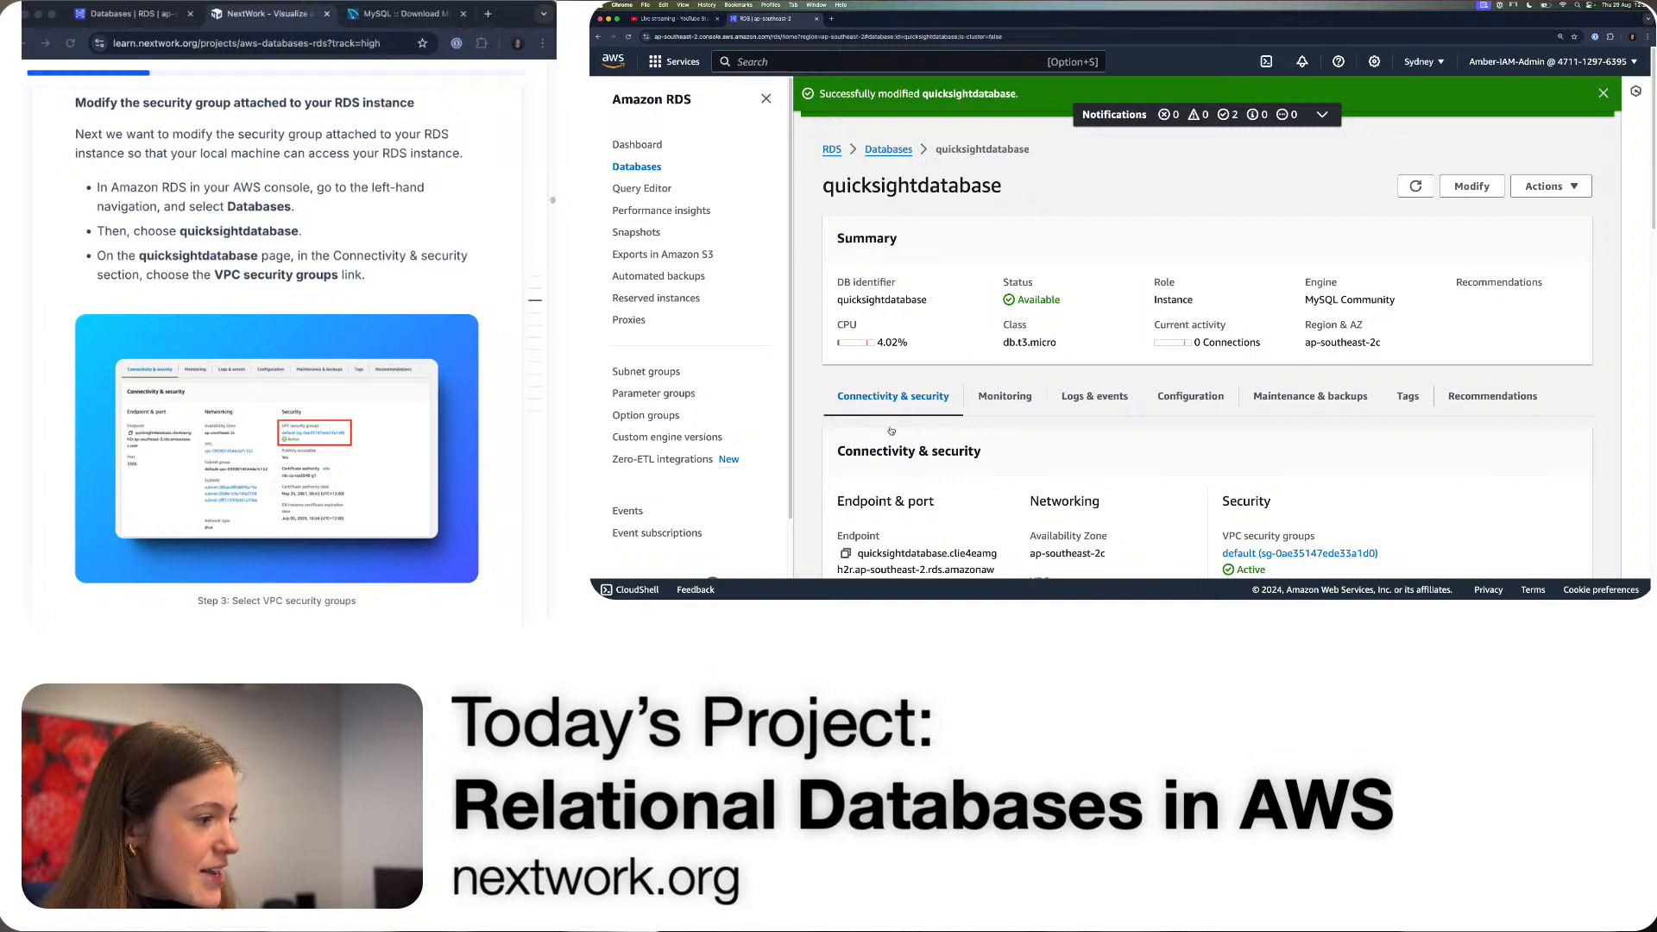
scroll(954, 442, "down", 4)
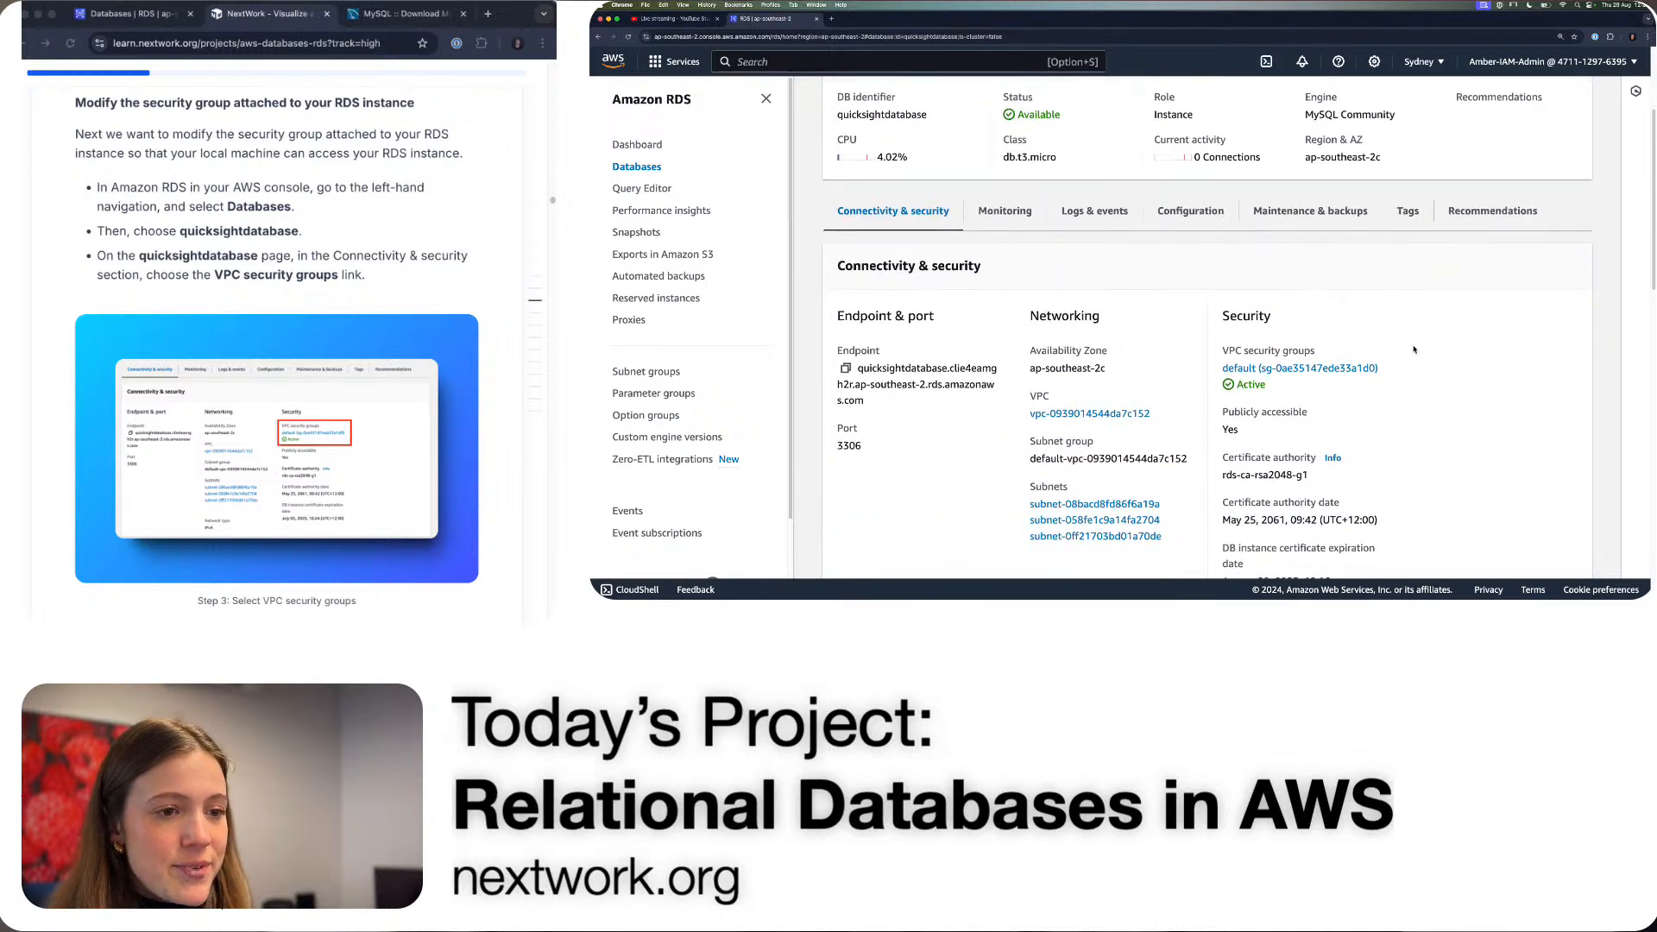
left_click_drag(1224, 352, 1302, 352)
left_click(1281, 350)
left_click(1281, 350)
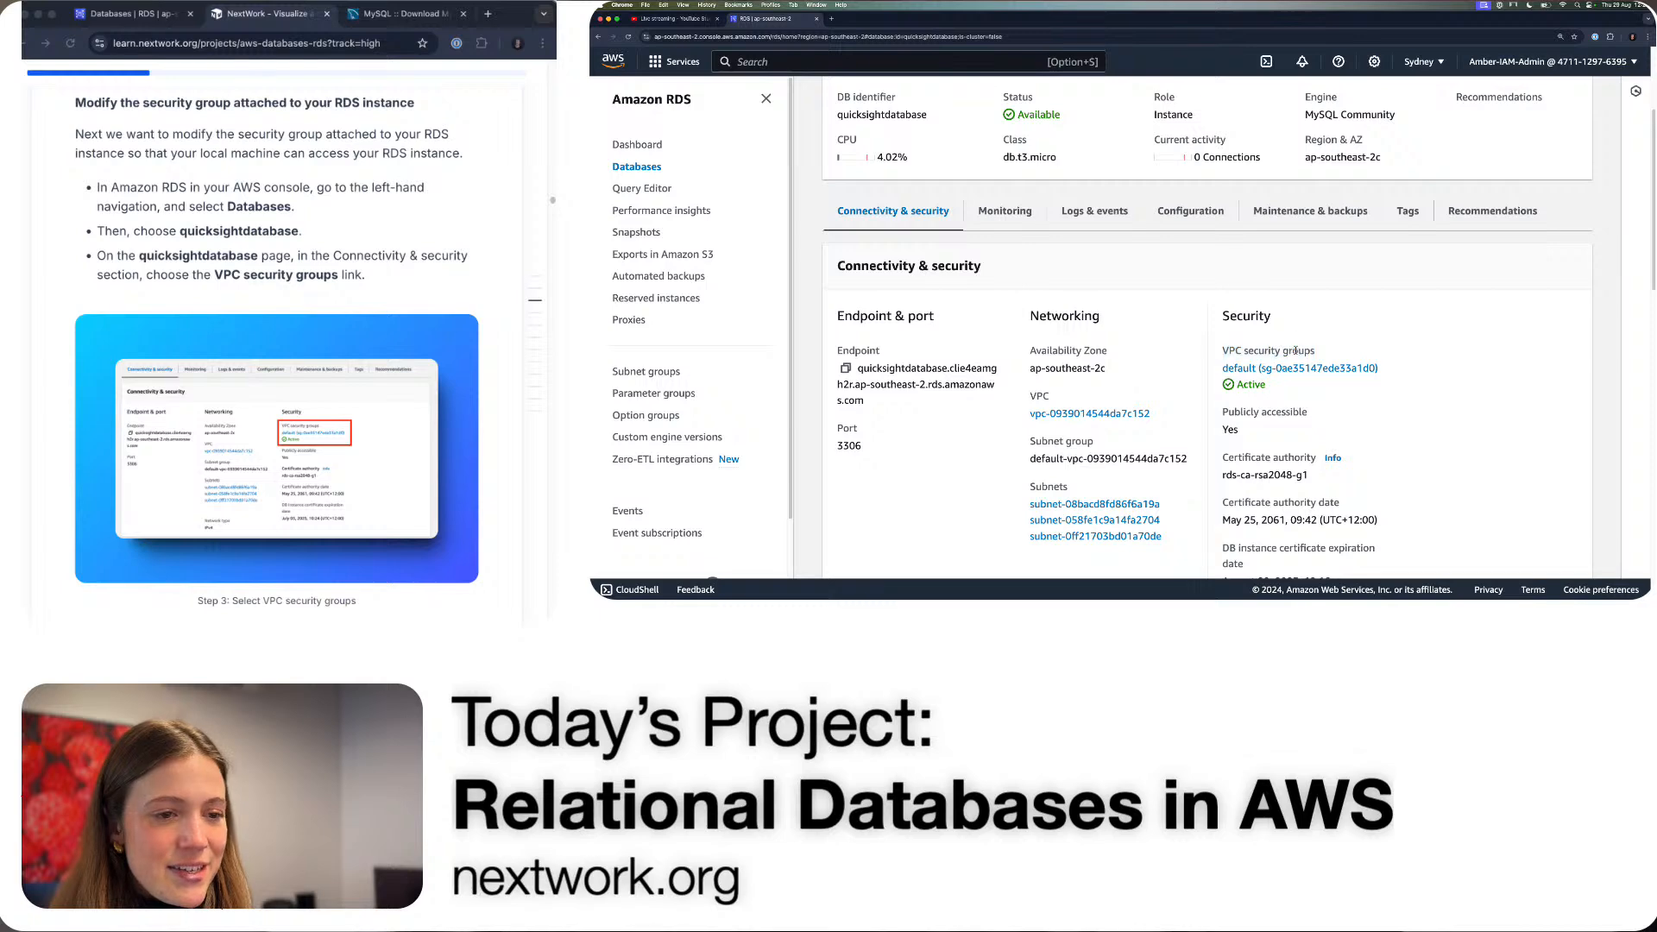
left_click(1307, 369)
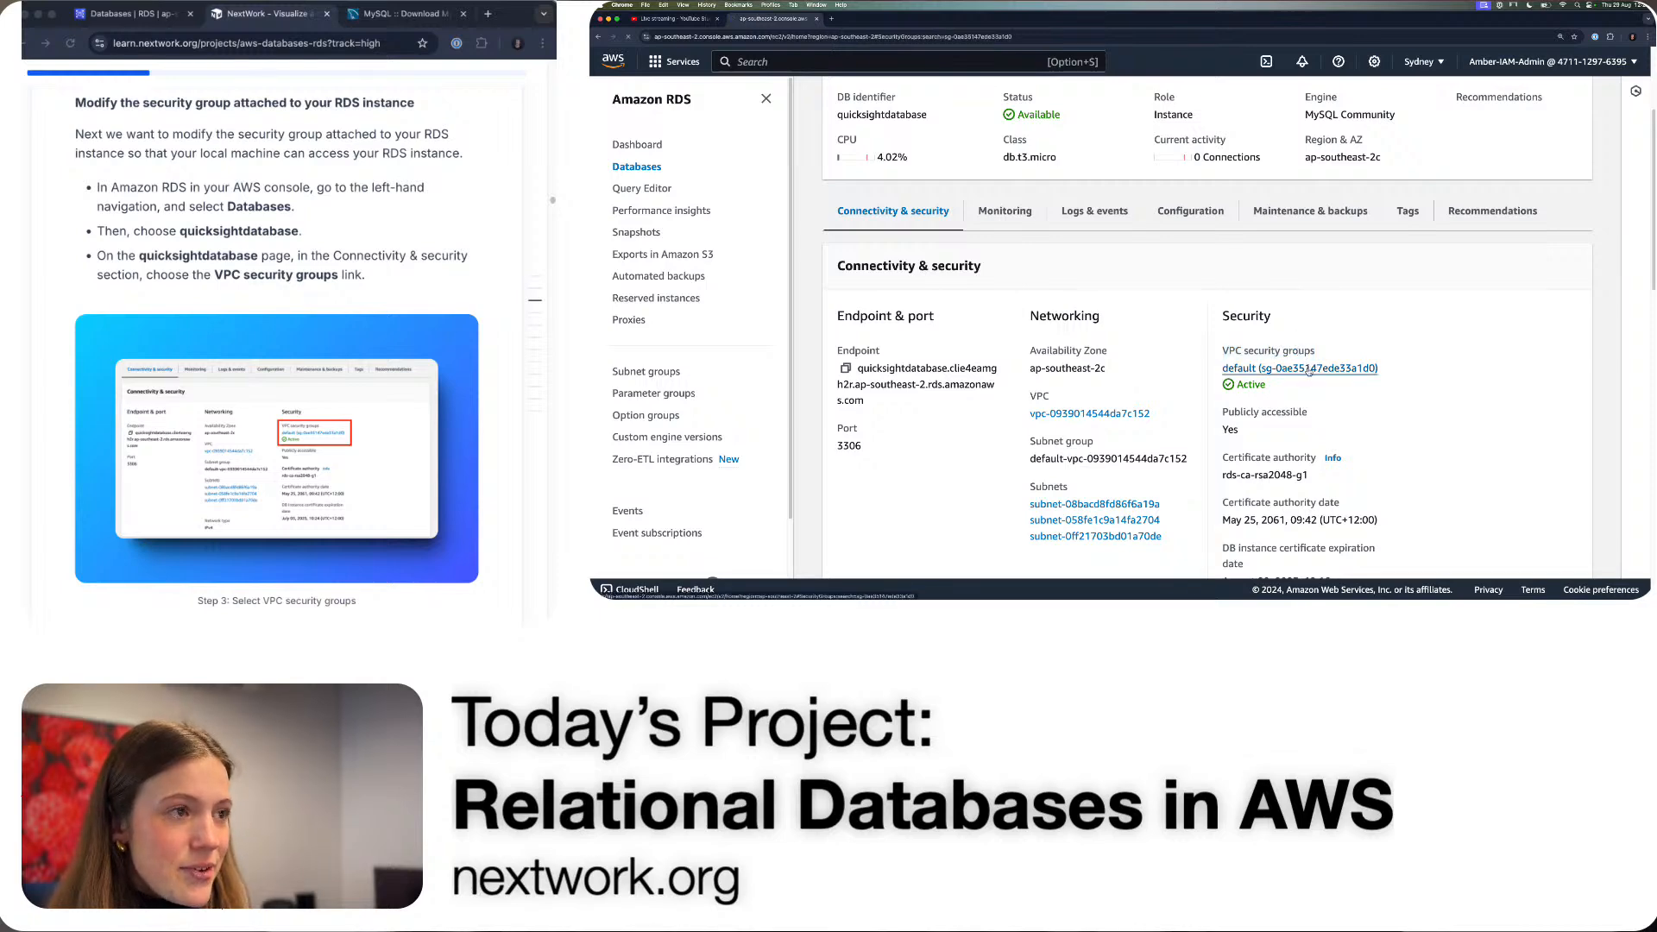
scroll(156, 268, "down", 3)
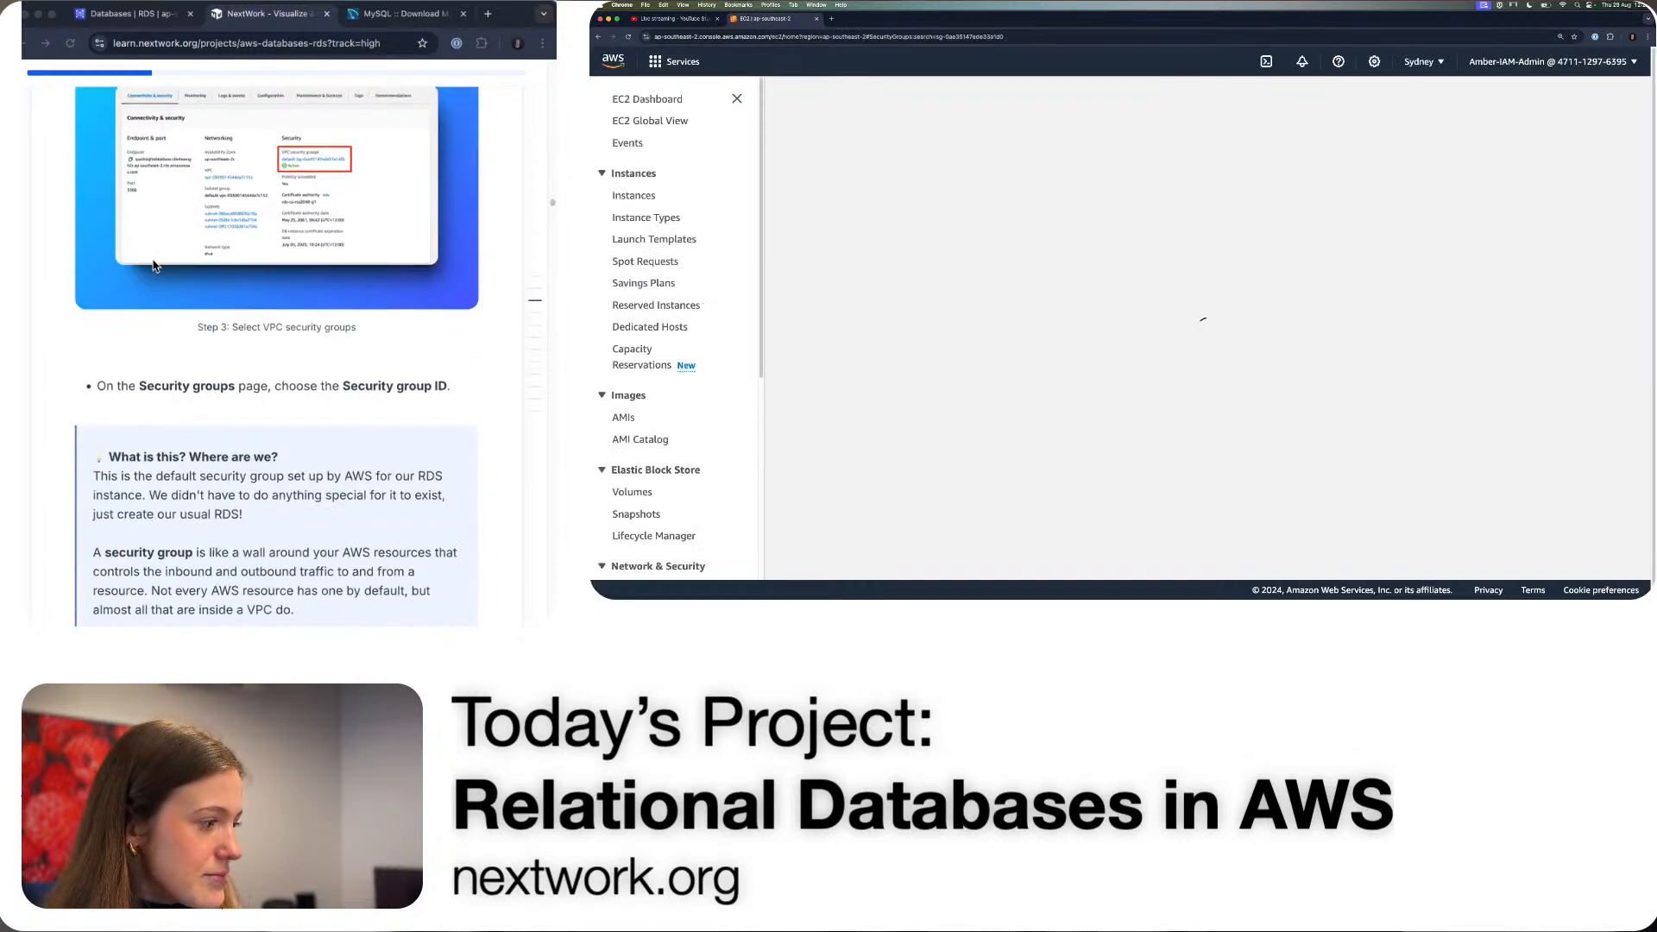
left_click(597, 36)
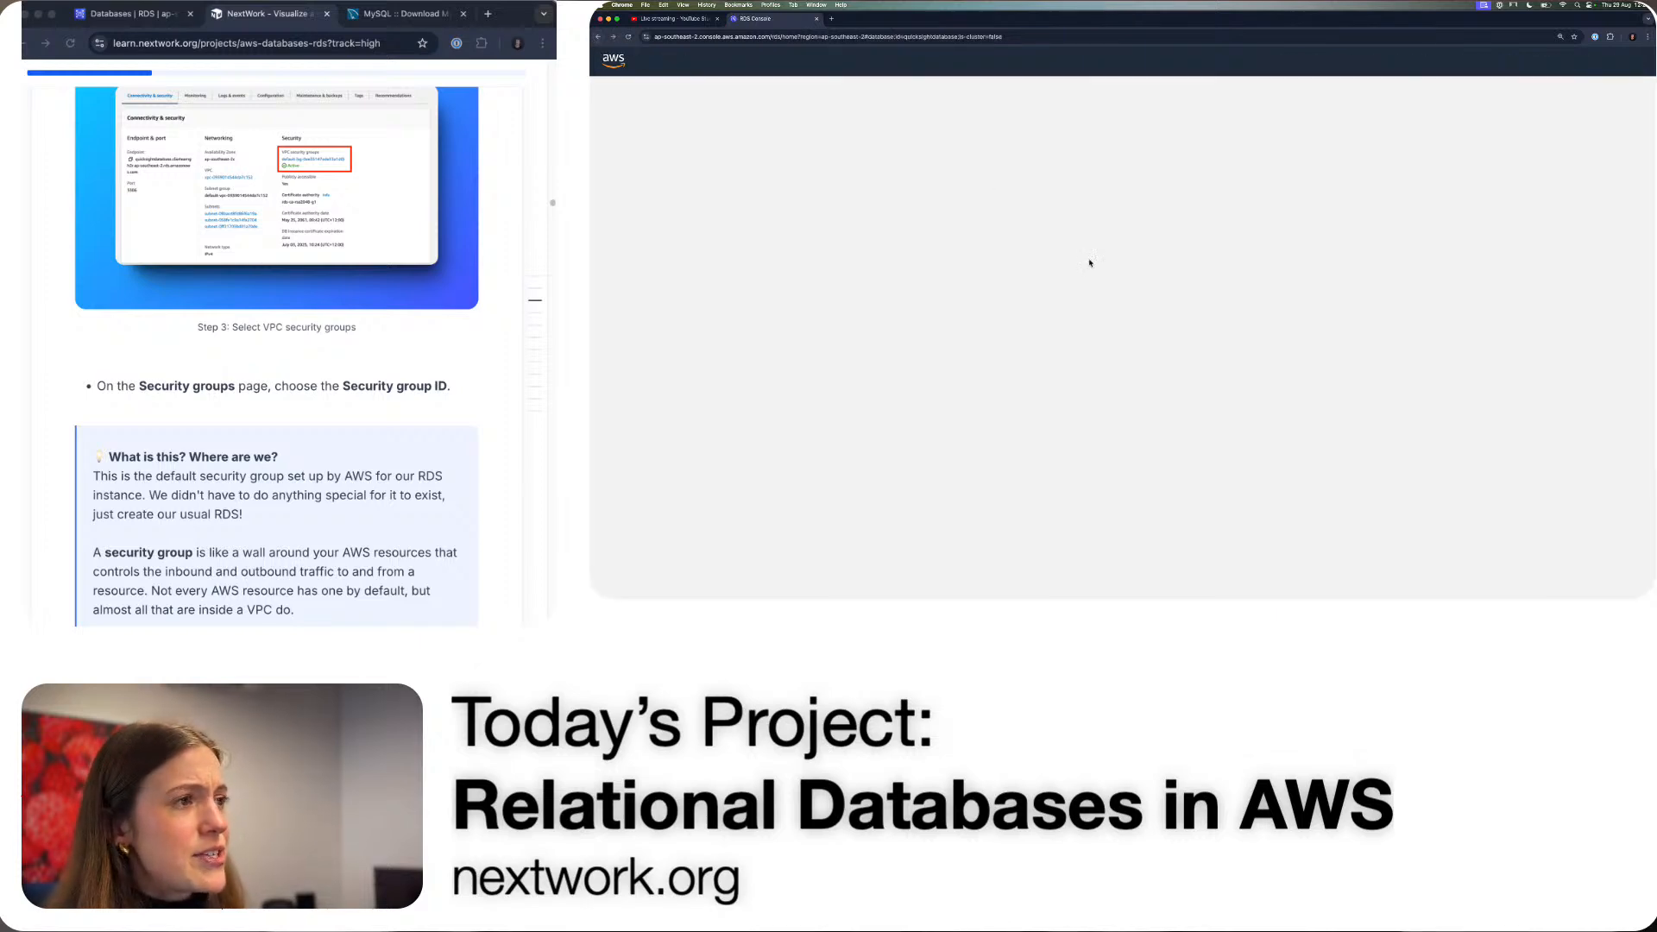
- Open the database's default VPC security group link in a separate browser tab and switch to that tab
scroll(1269, 448, "down", 1)
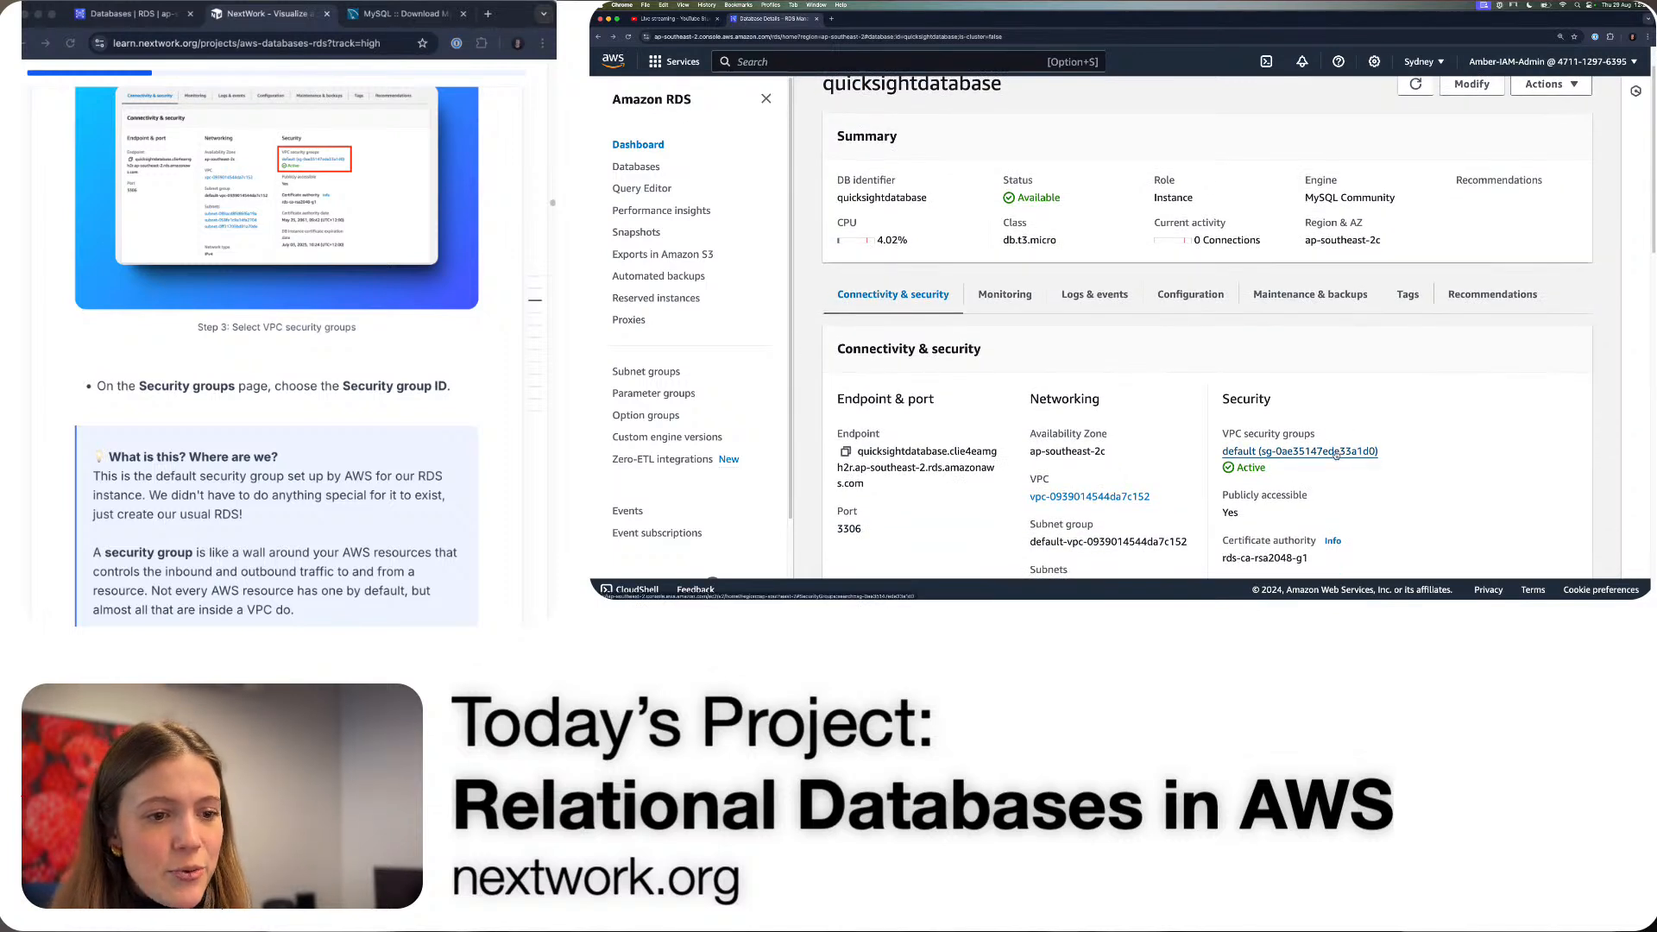
right_click(1336, 455)
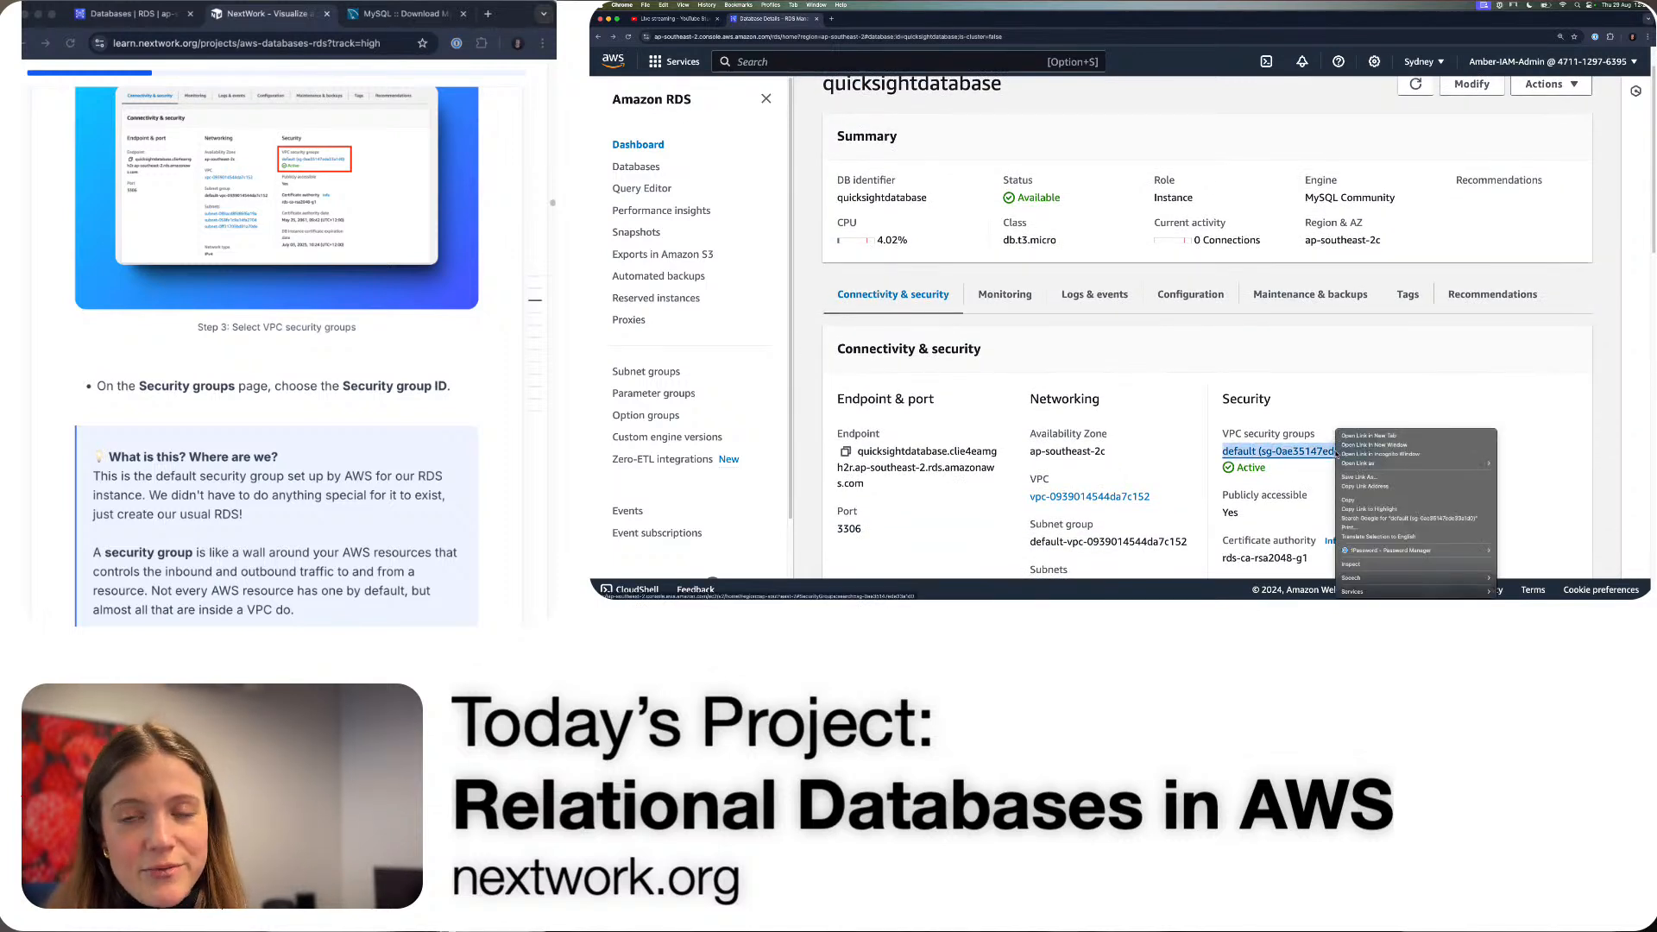
left_click(1340, 435)
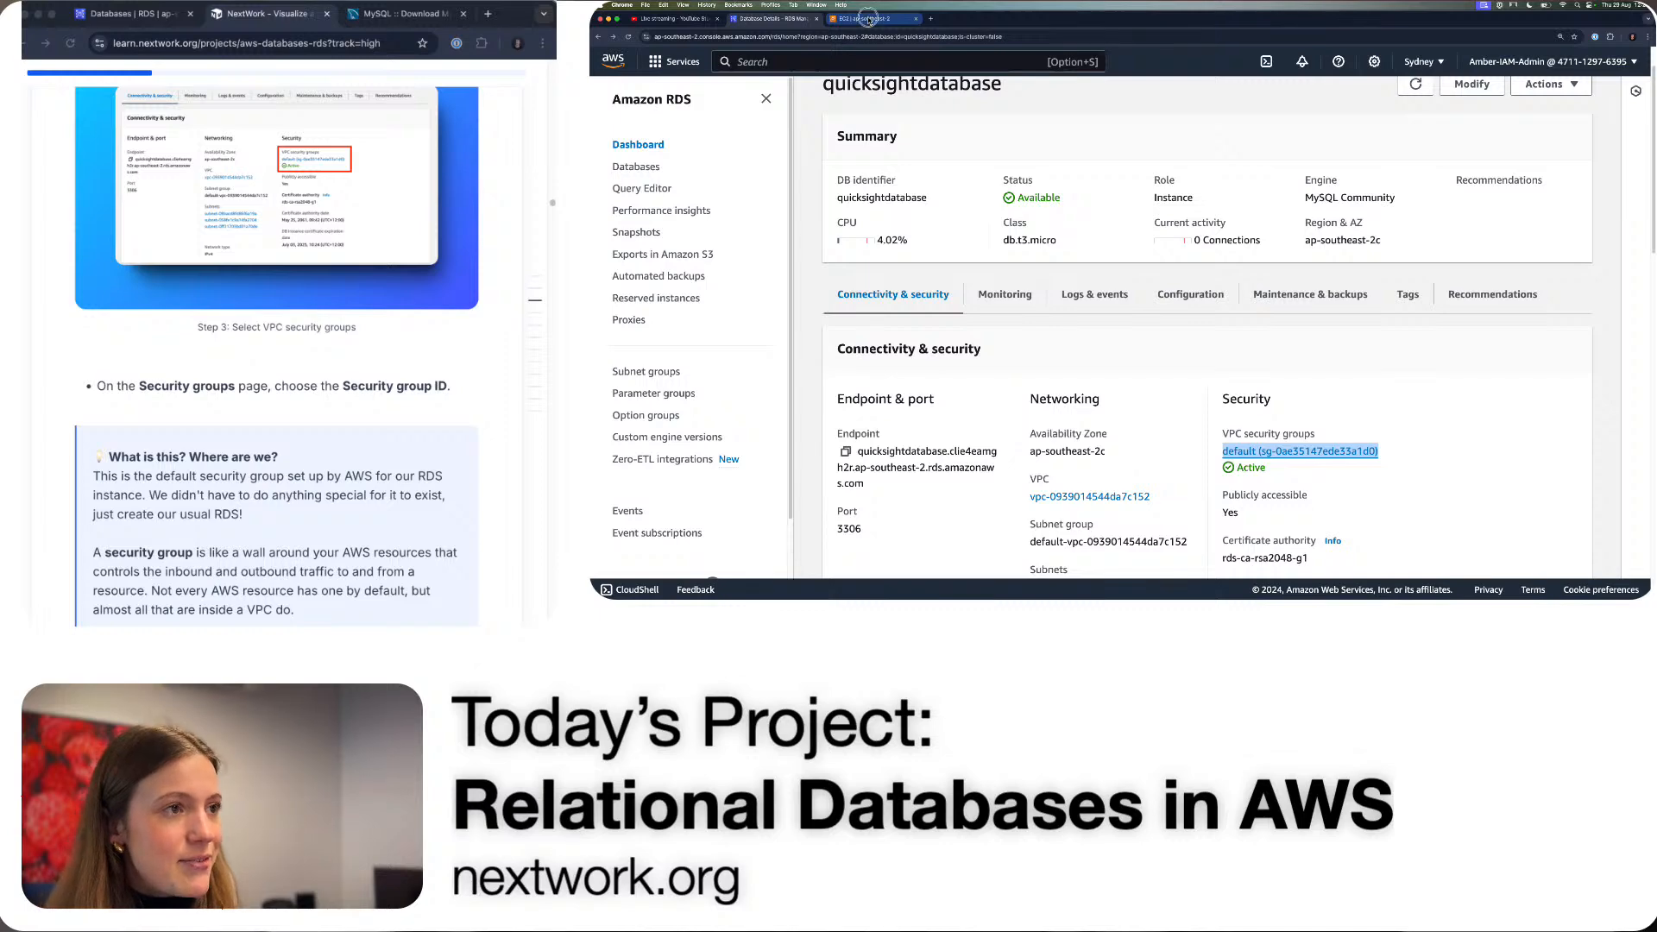
left_click(865, 18)
scroll(264, 441, "down", 5)
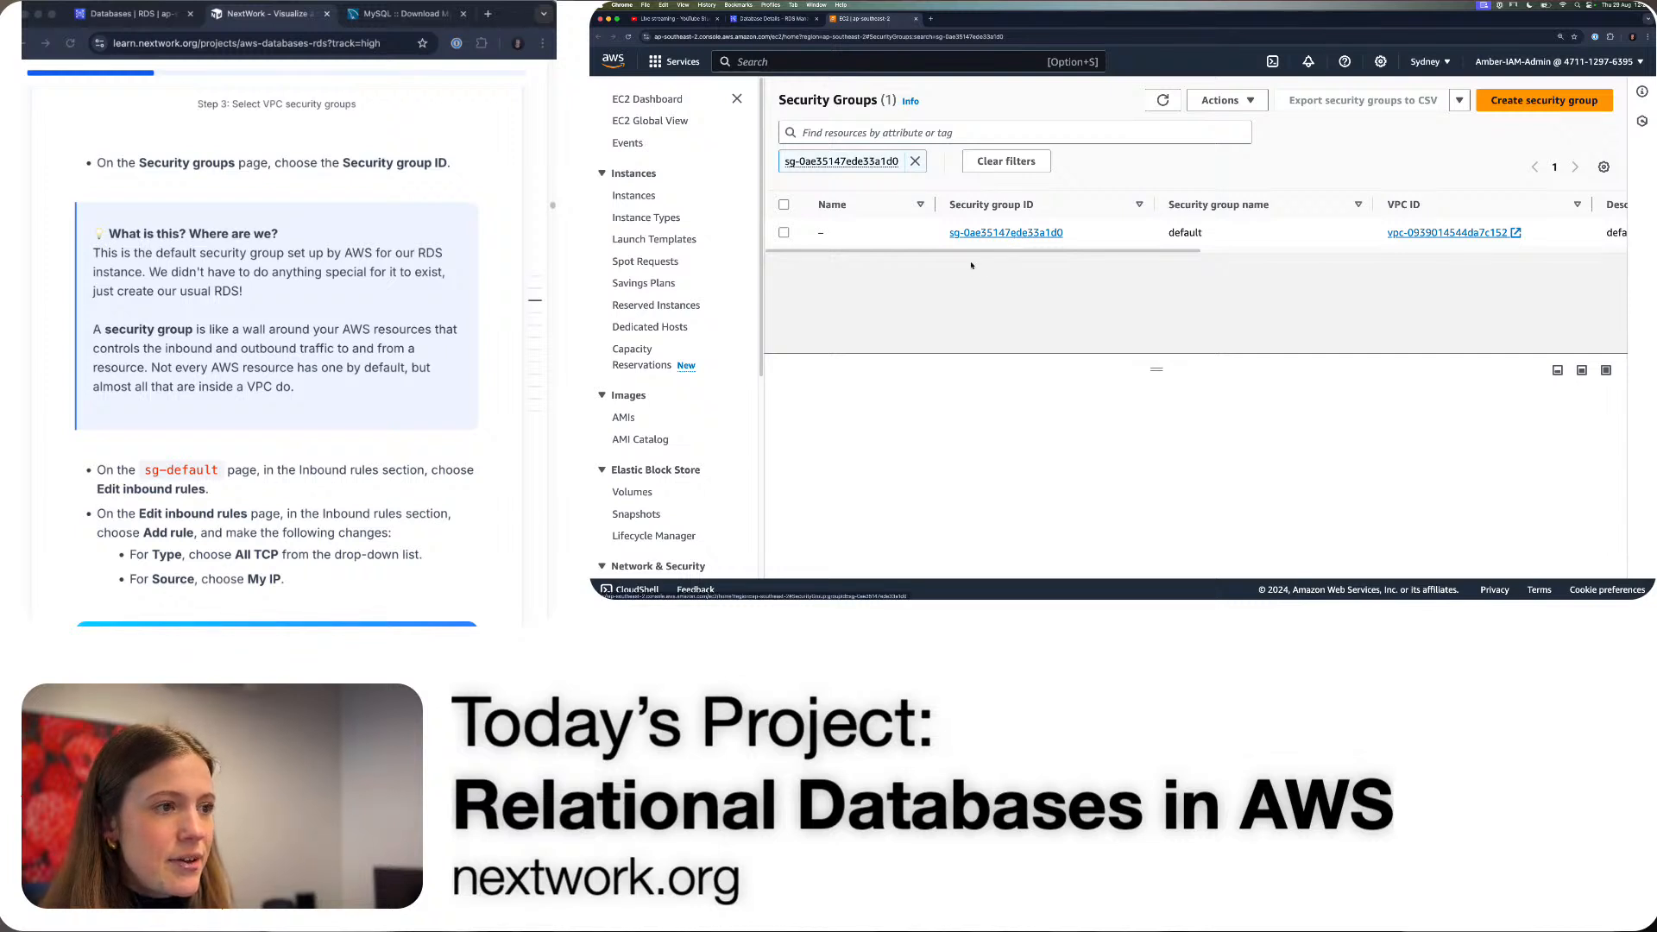
- Open the details page of the default security group through its security group ID and bring up its inbound rules
left_click_drag(962, 250, 857, 257)
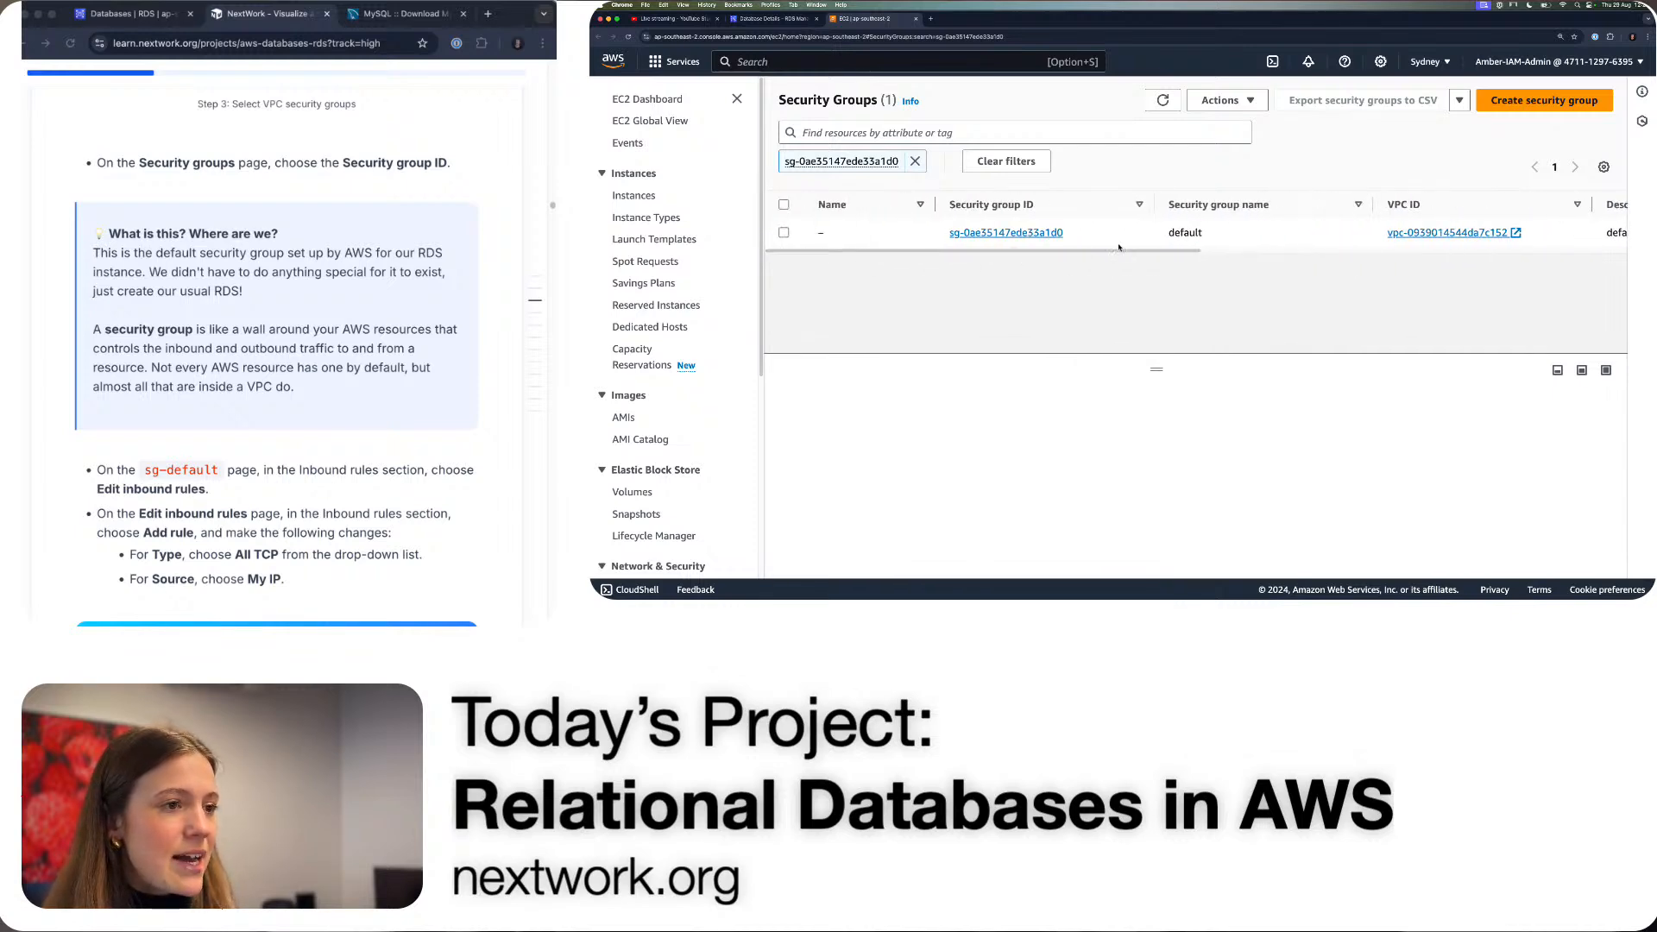
left_click(1027, 233)
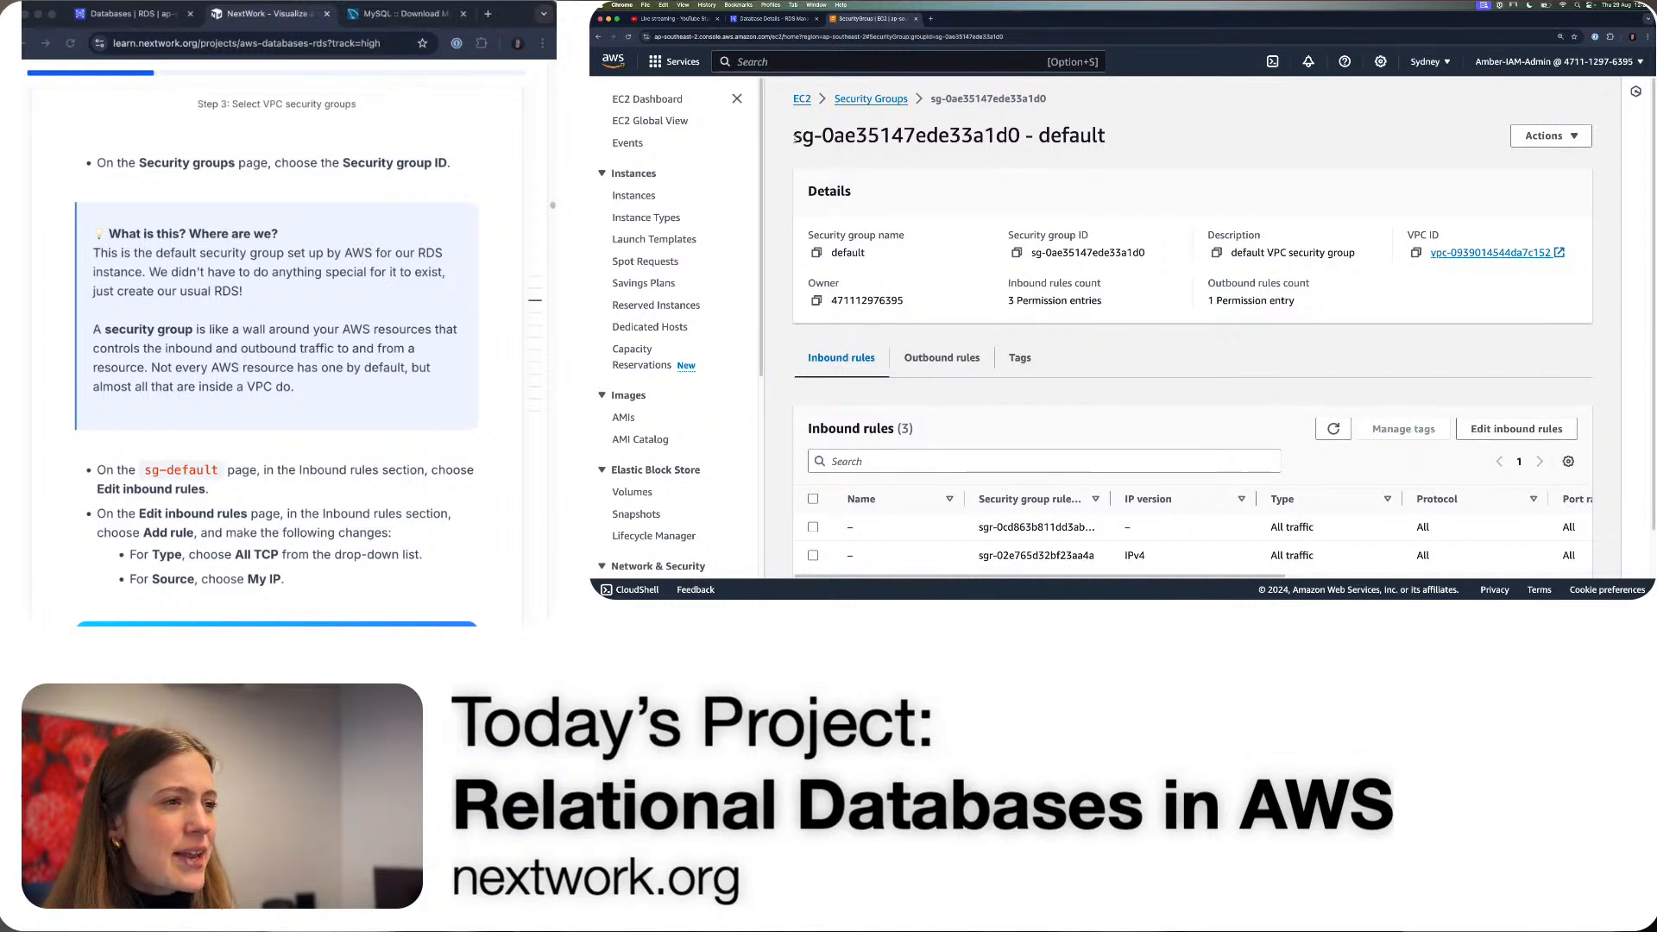
left_click_drag(794, 138, 1141, 141)
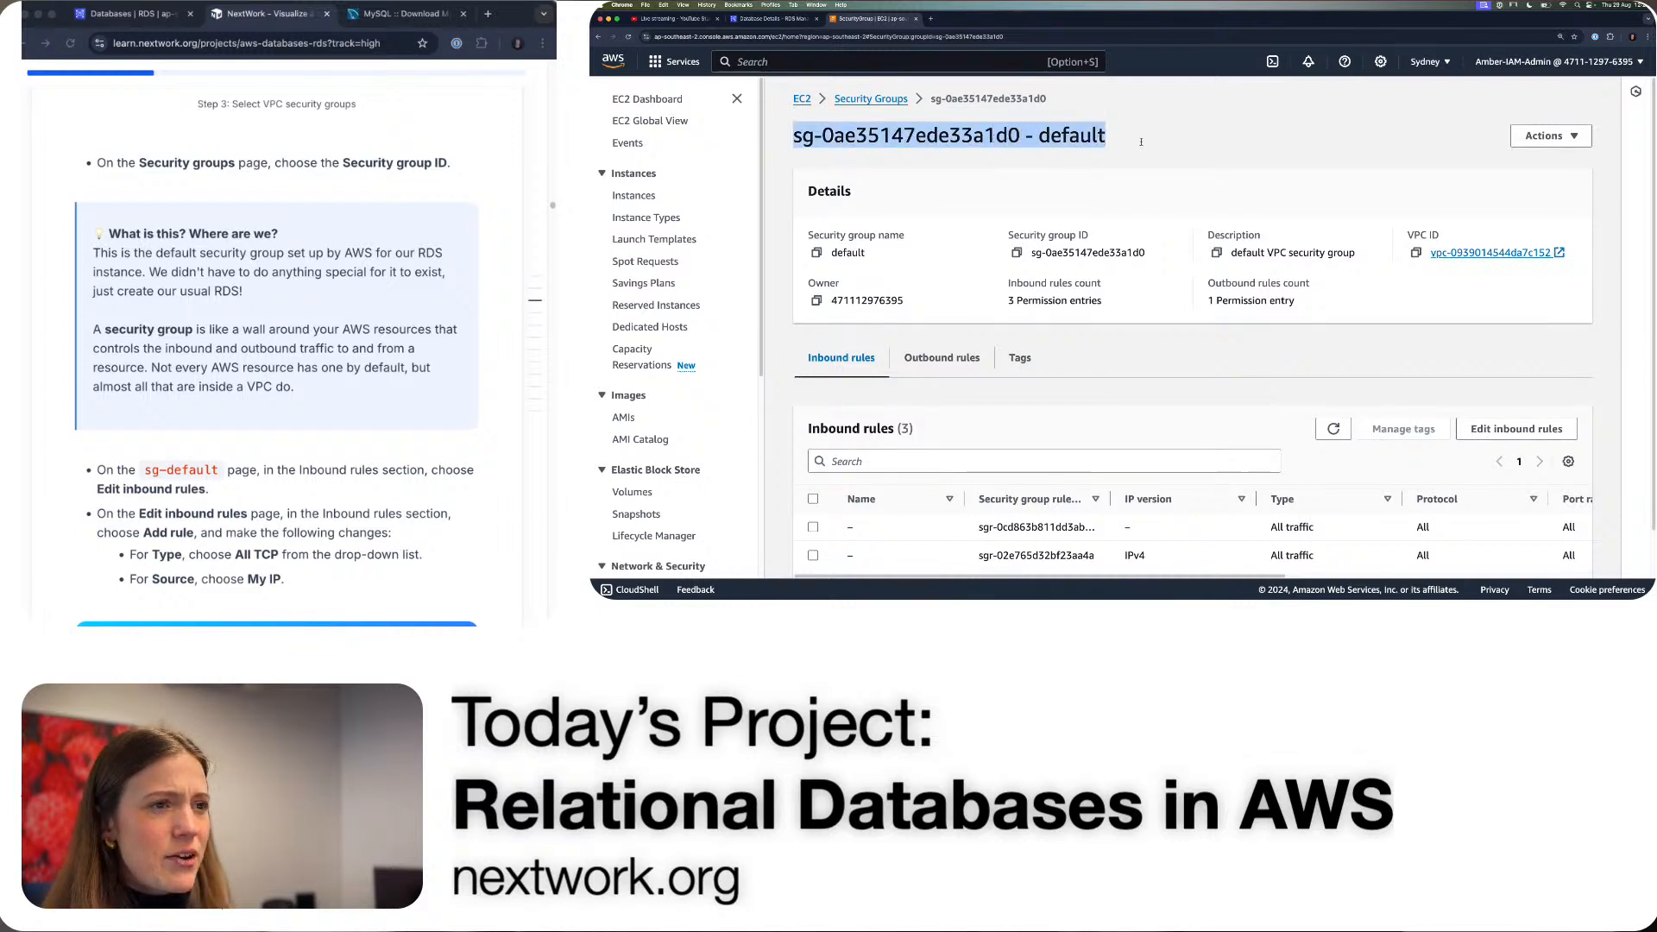
left_click(1141, 141)
scroll(1121, 403, "down", 1)
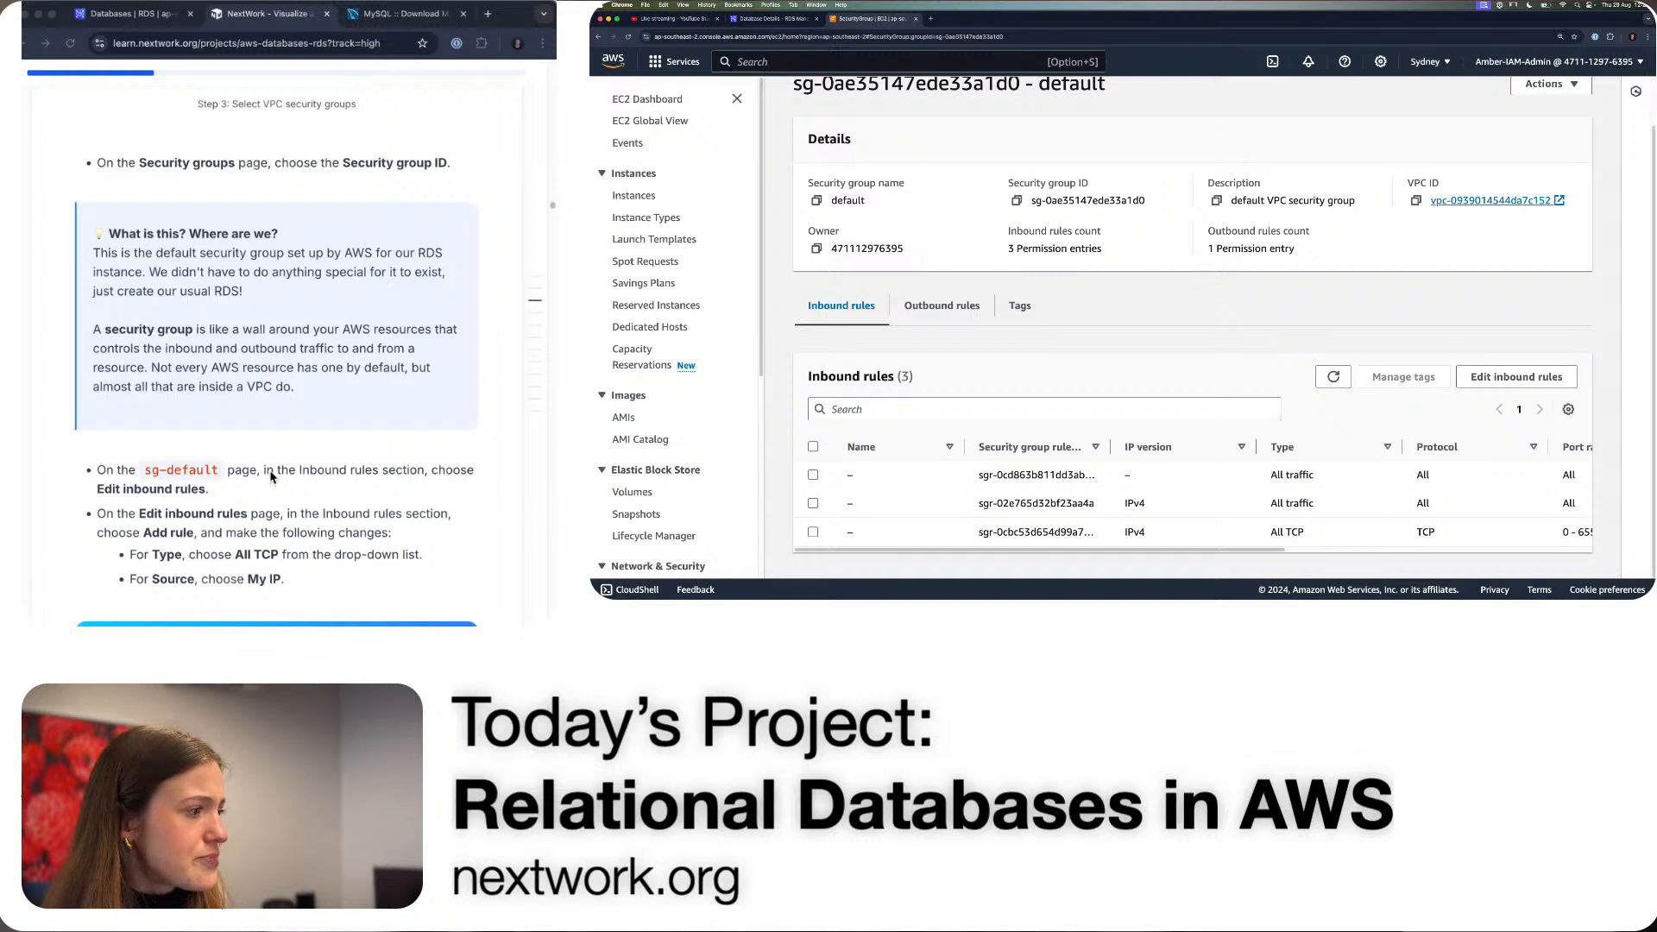
- Read the guide's explanation of the default security group and its instructions for editing the inbound rules
scroll(270, 477, "down", 1)
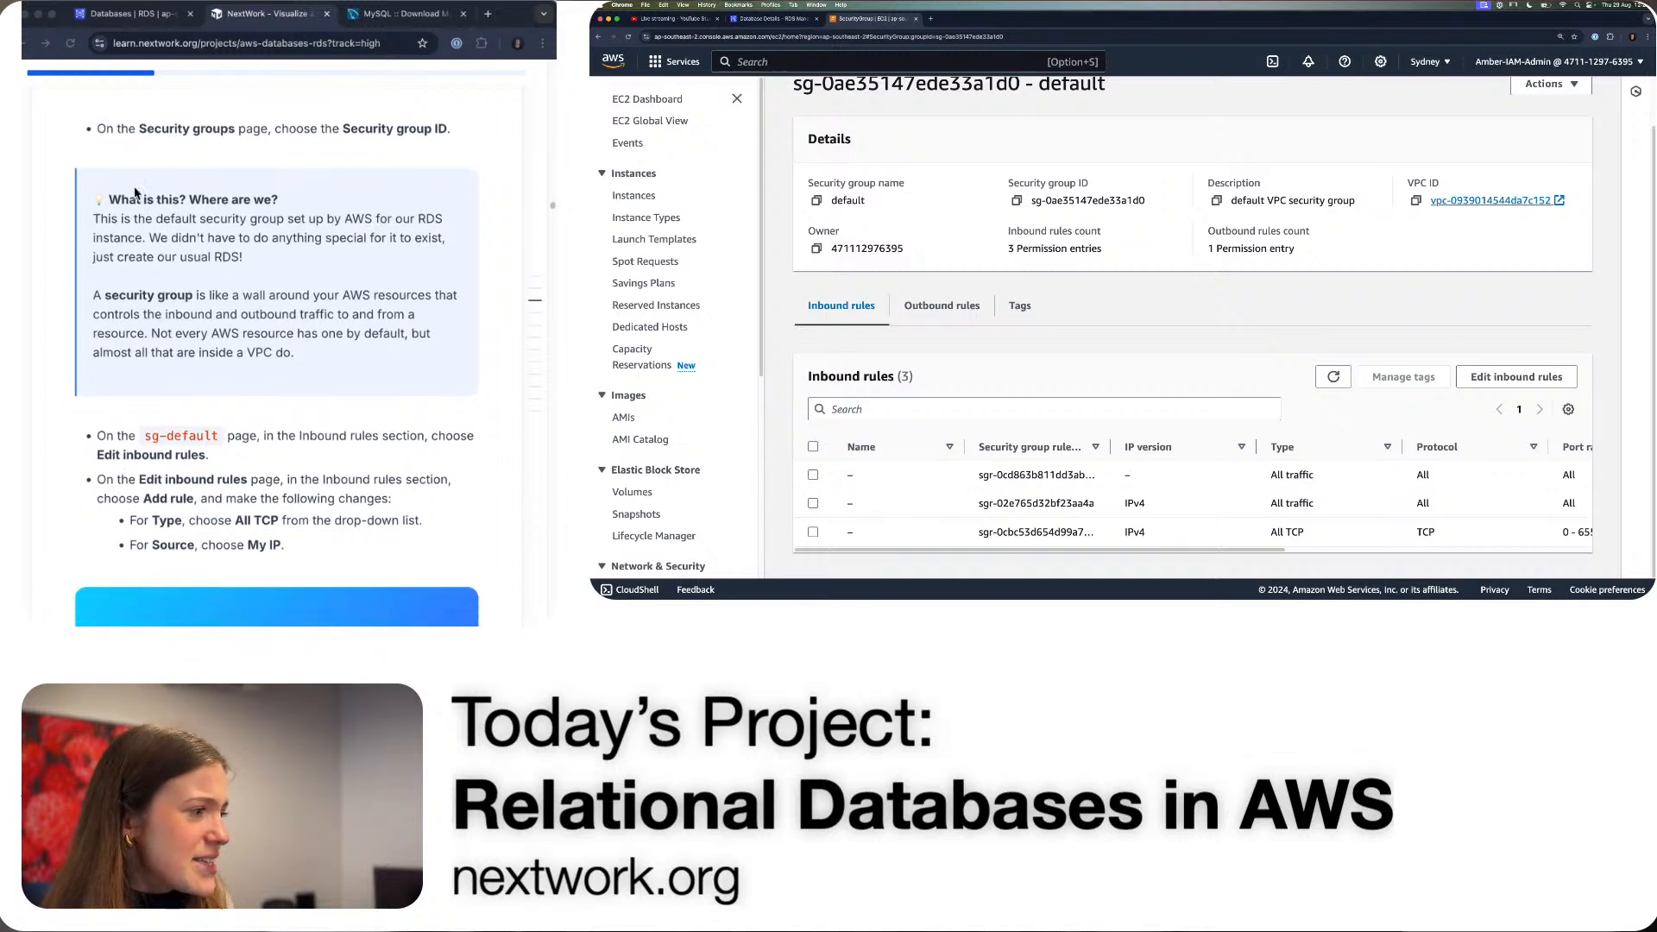
left_click(138, 237)
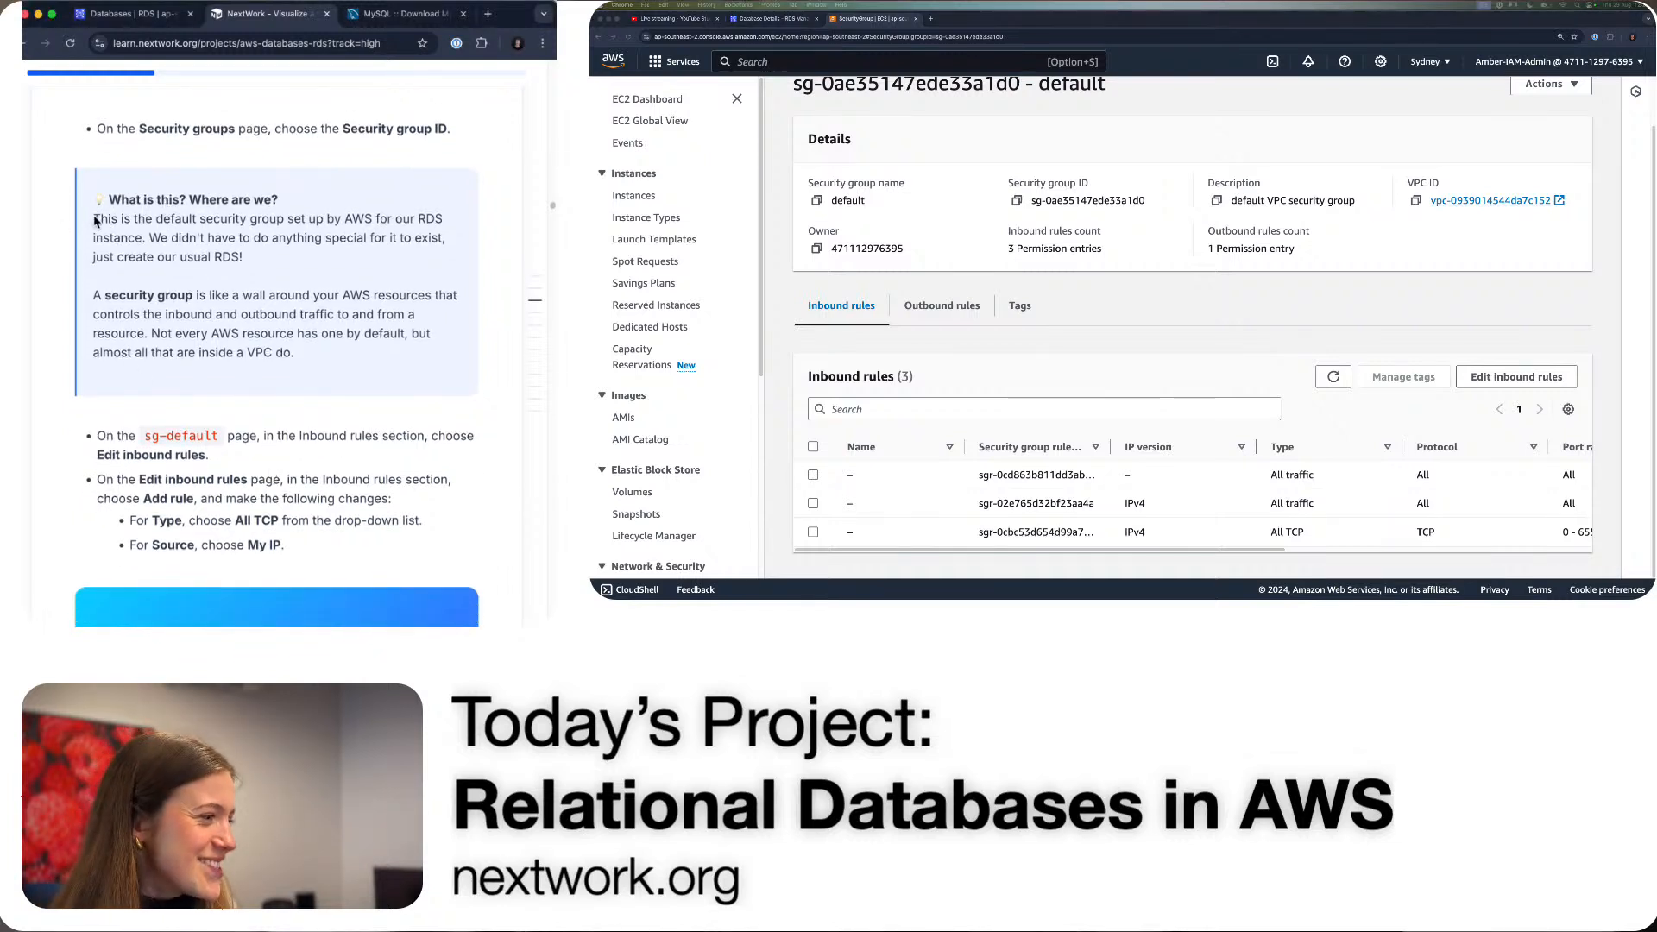
left_click_drag(93, 219, 373, 252)
left_click(366, 268)
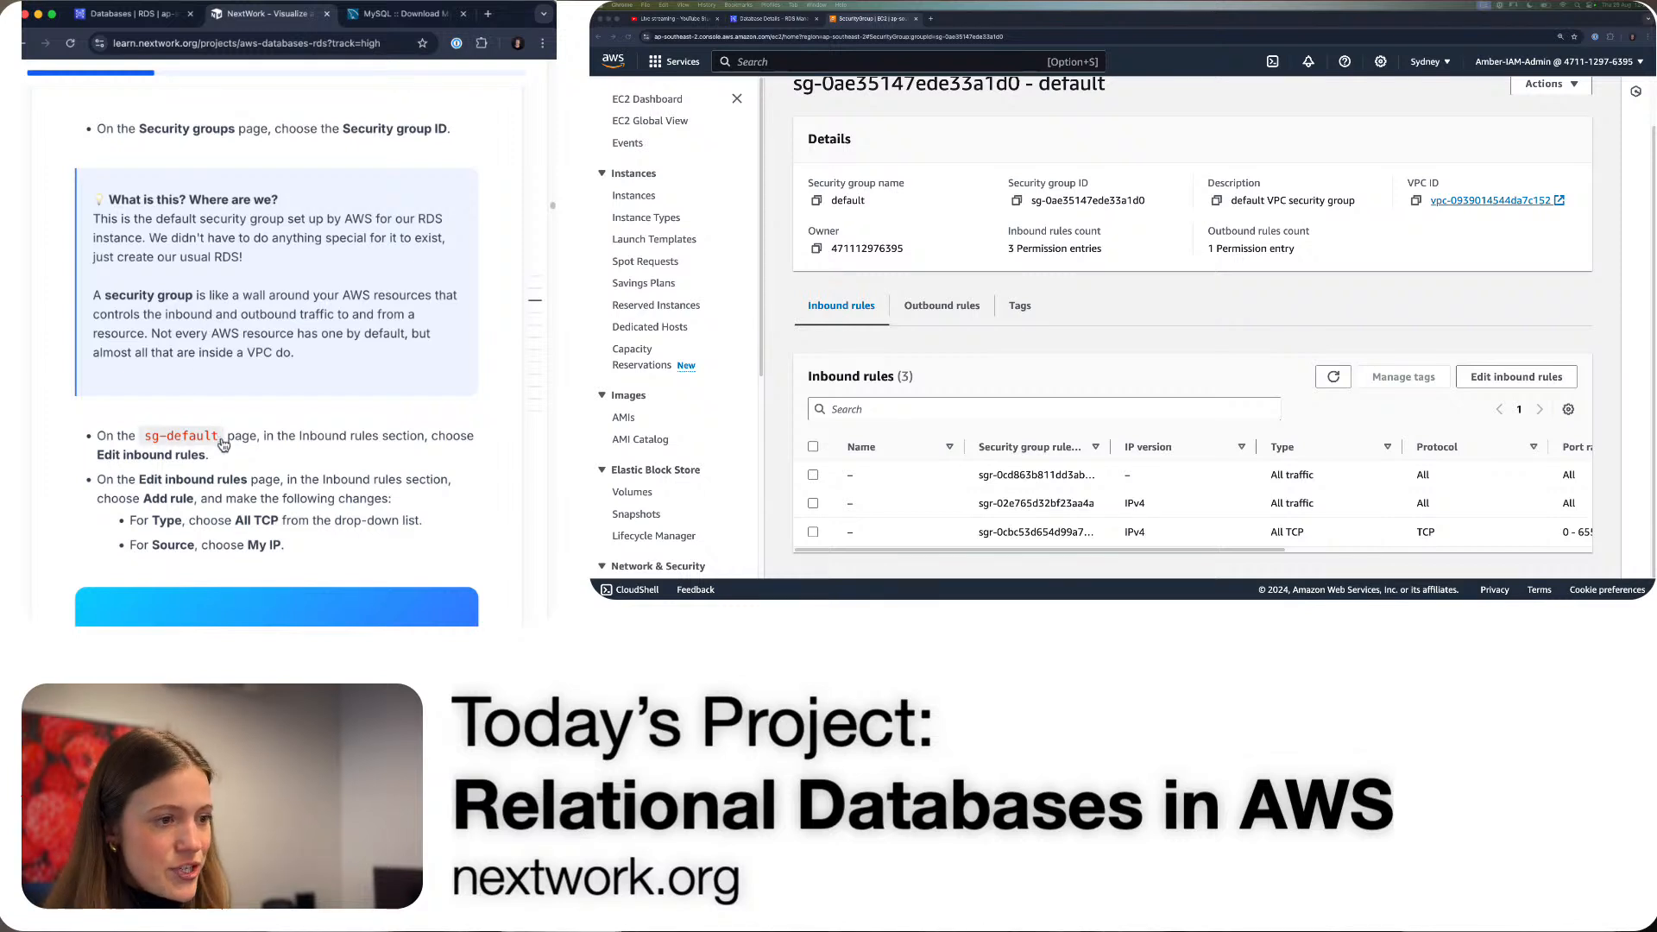
scroll(229, 438, "down", 4)
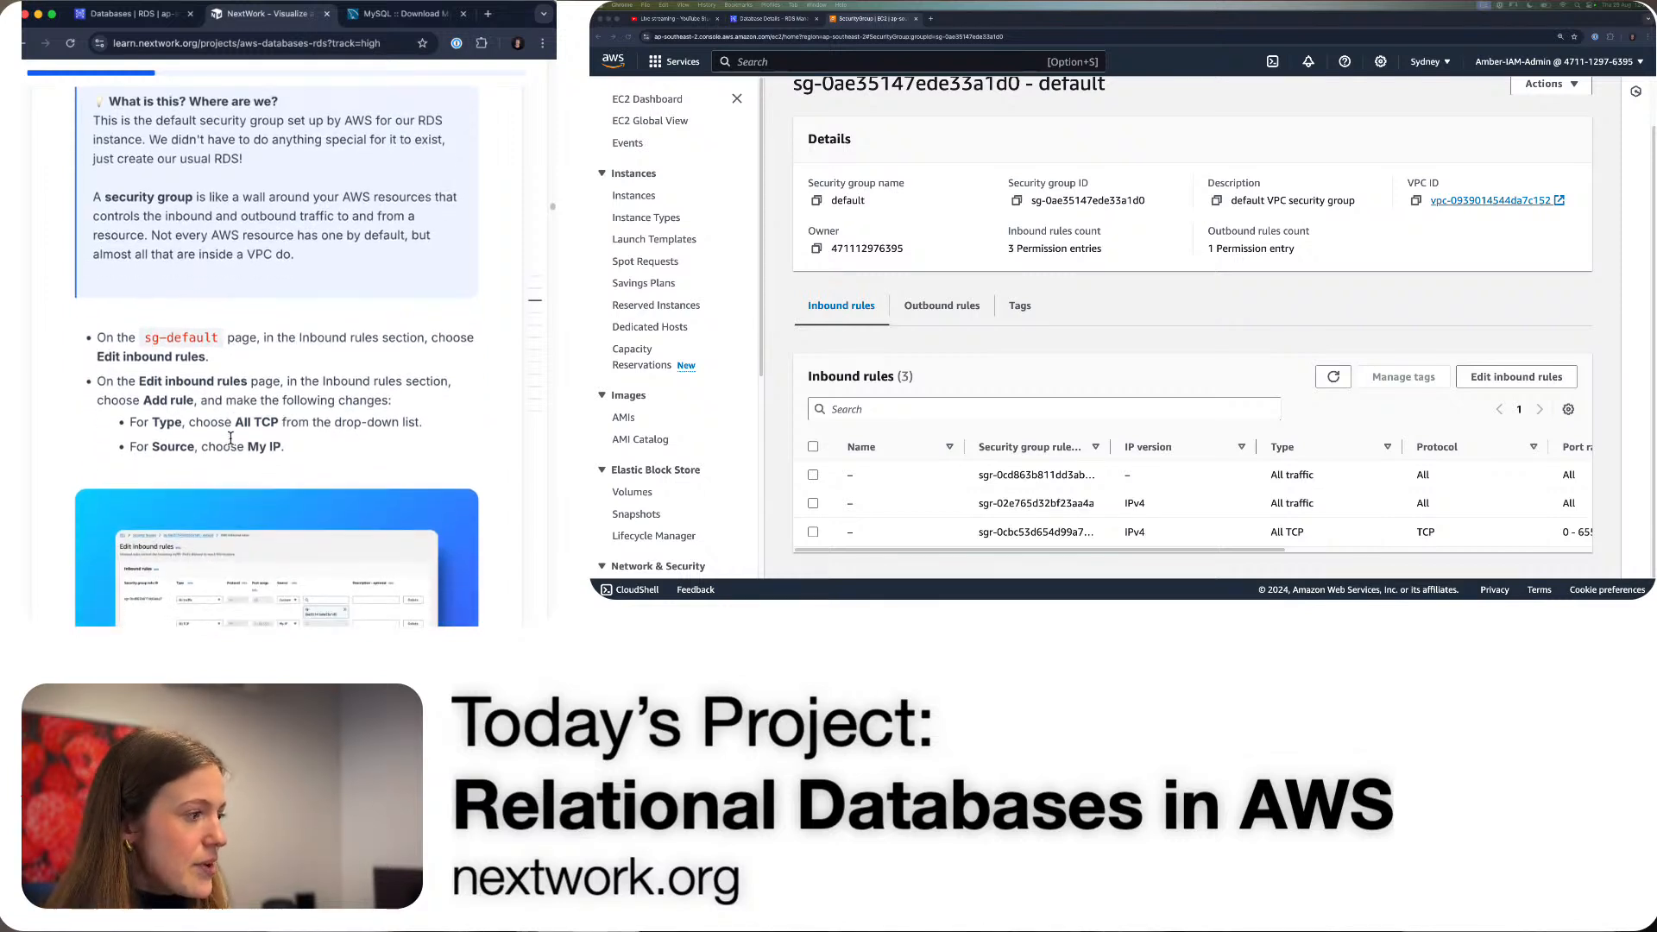
scroll(909, 164, "up", 1)
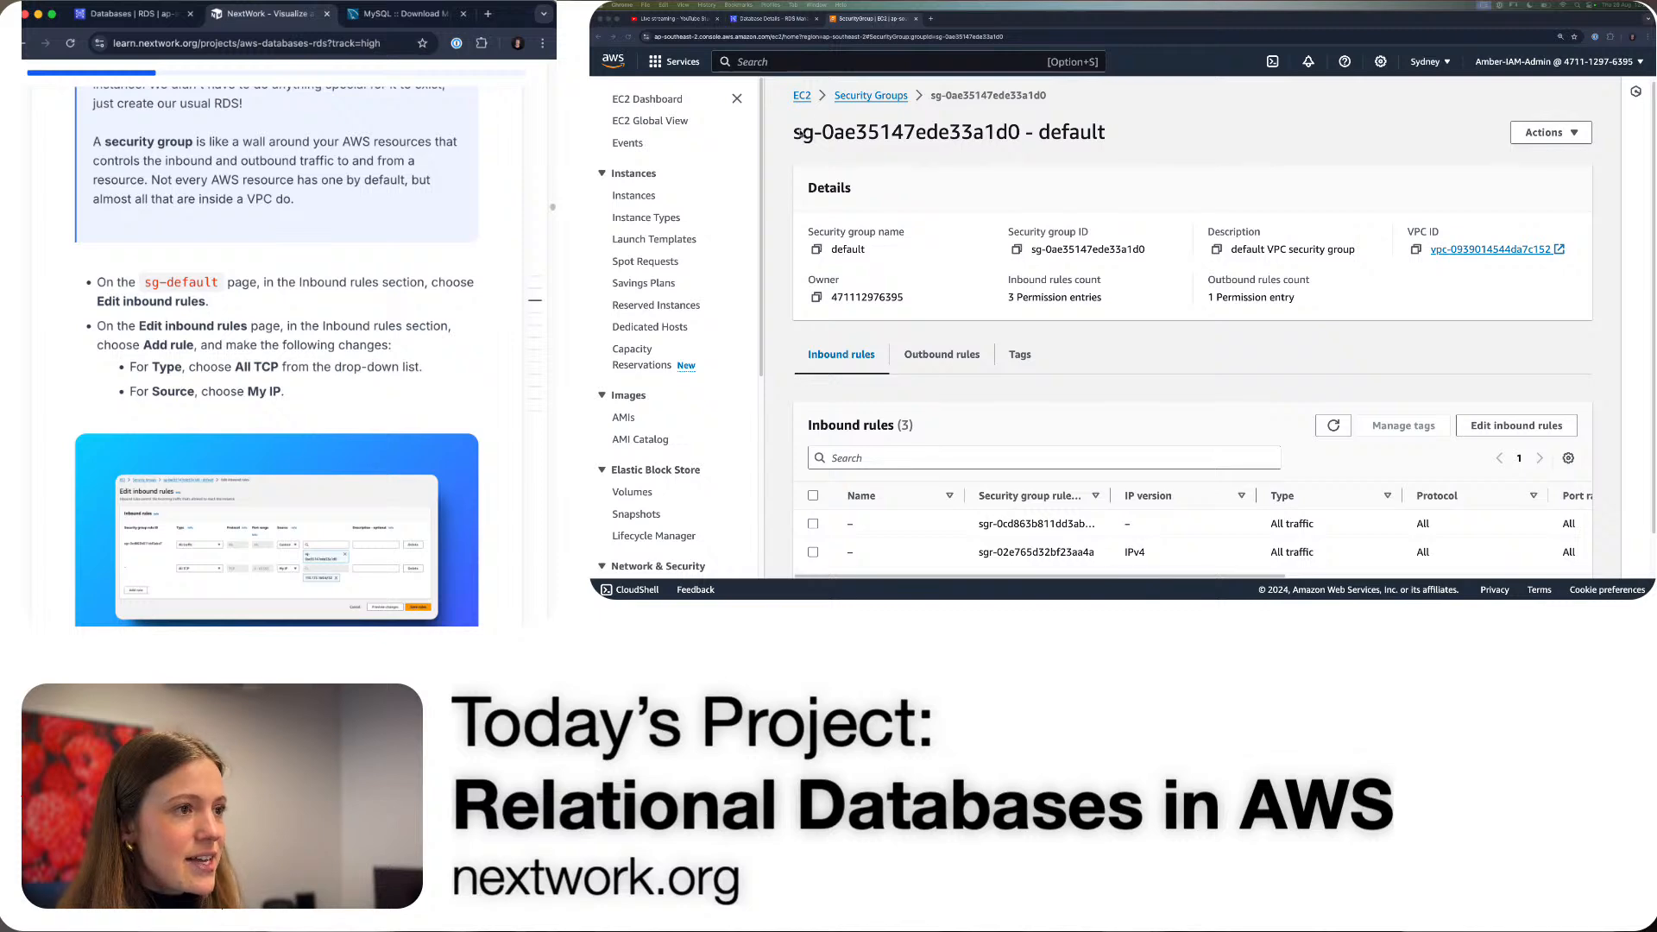
- Check the security group's name against the guide's sg-default and view its list of inbound rules
left_click_drag(795, 132, 1076, 157)
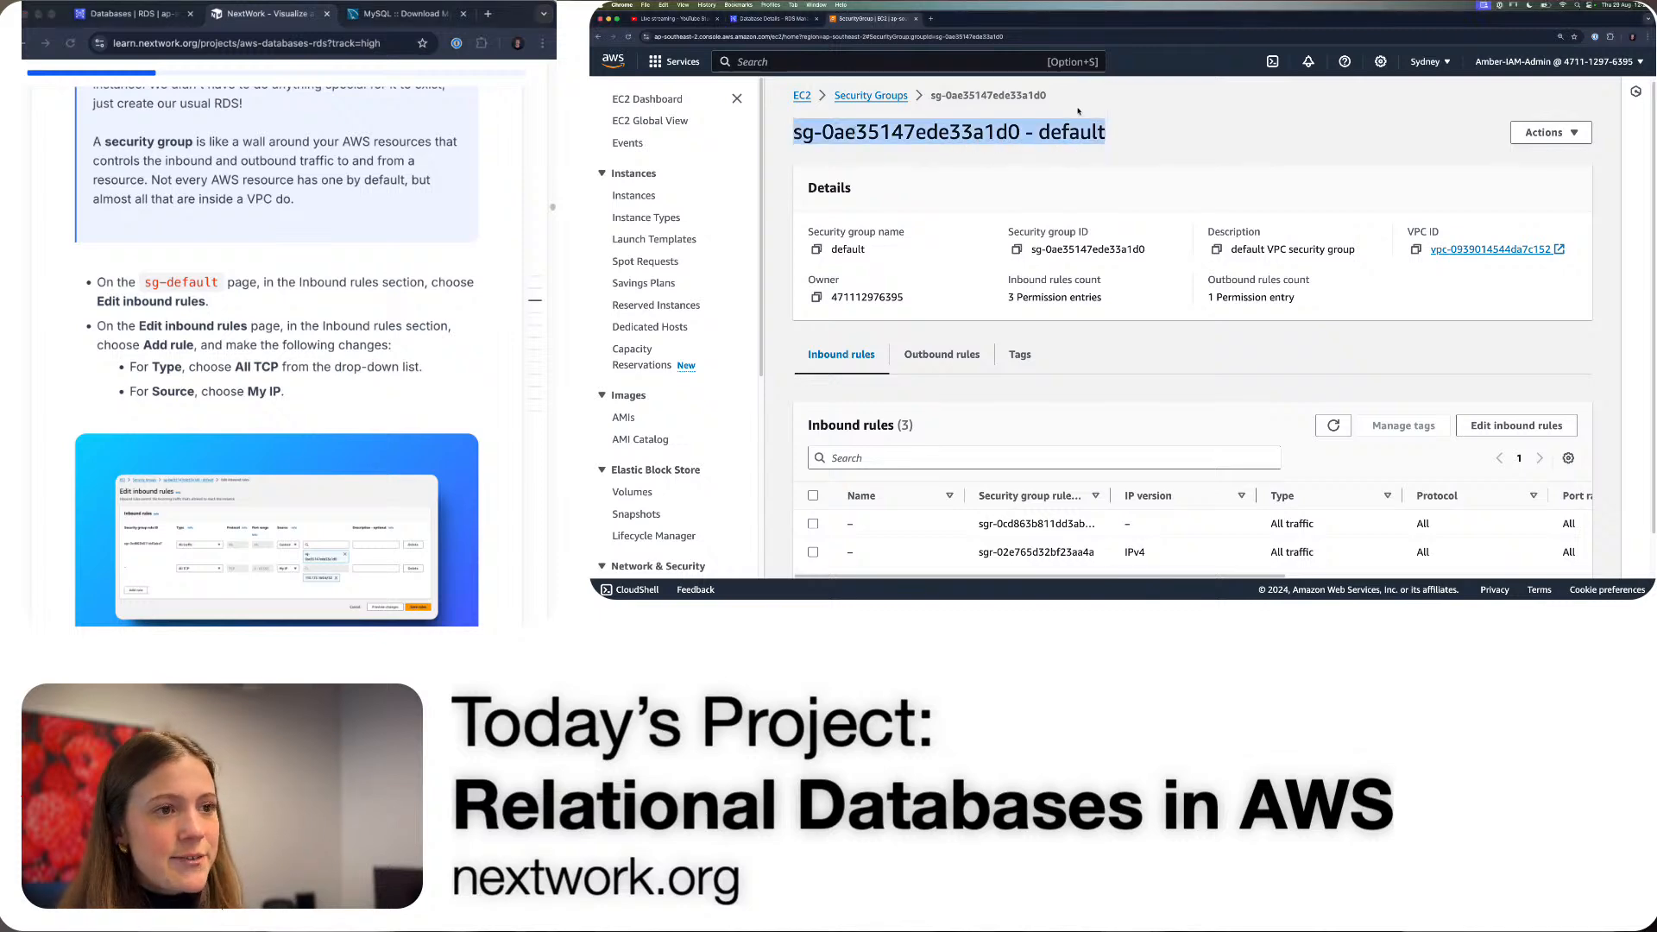
double_click(1073, 131)
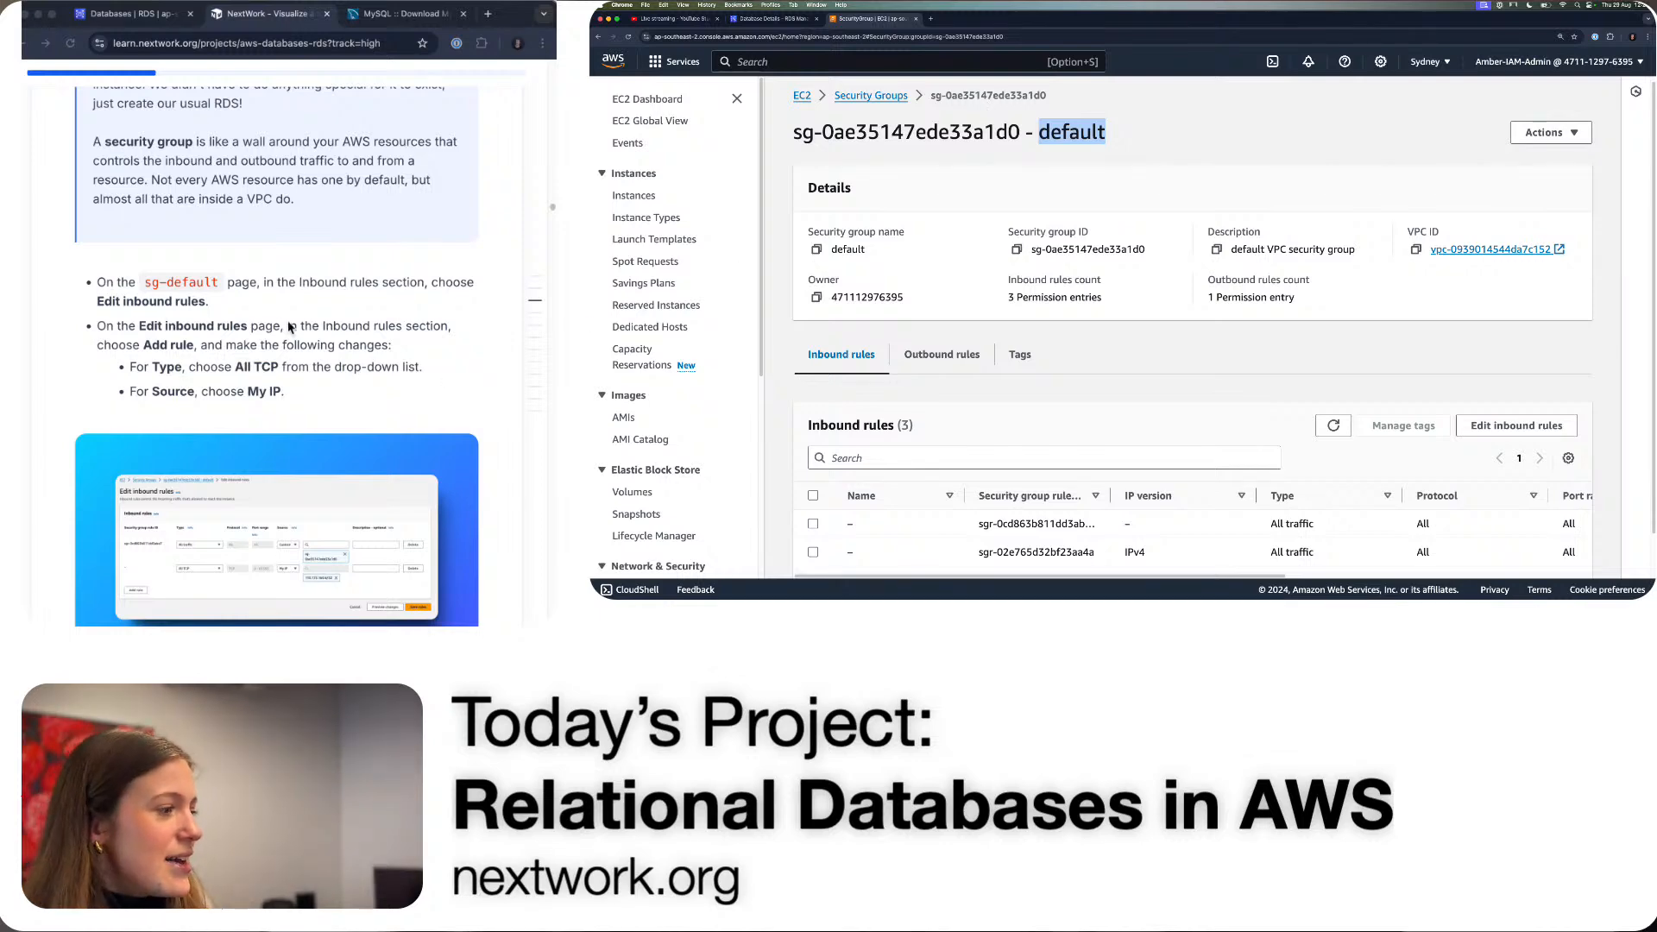
scroll(986, 341, "down", 1)
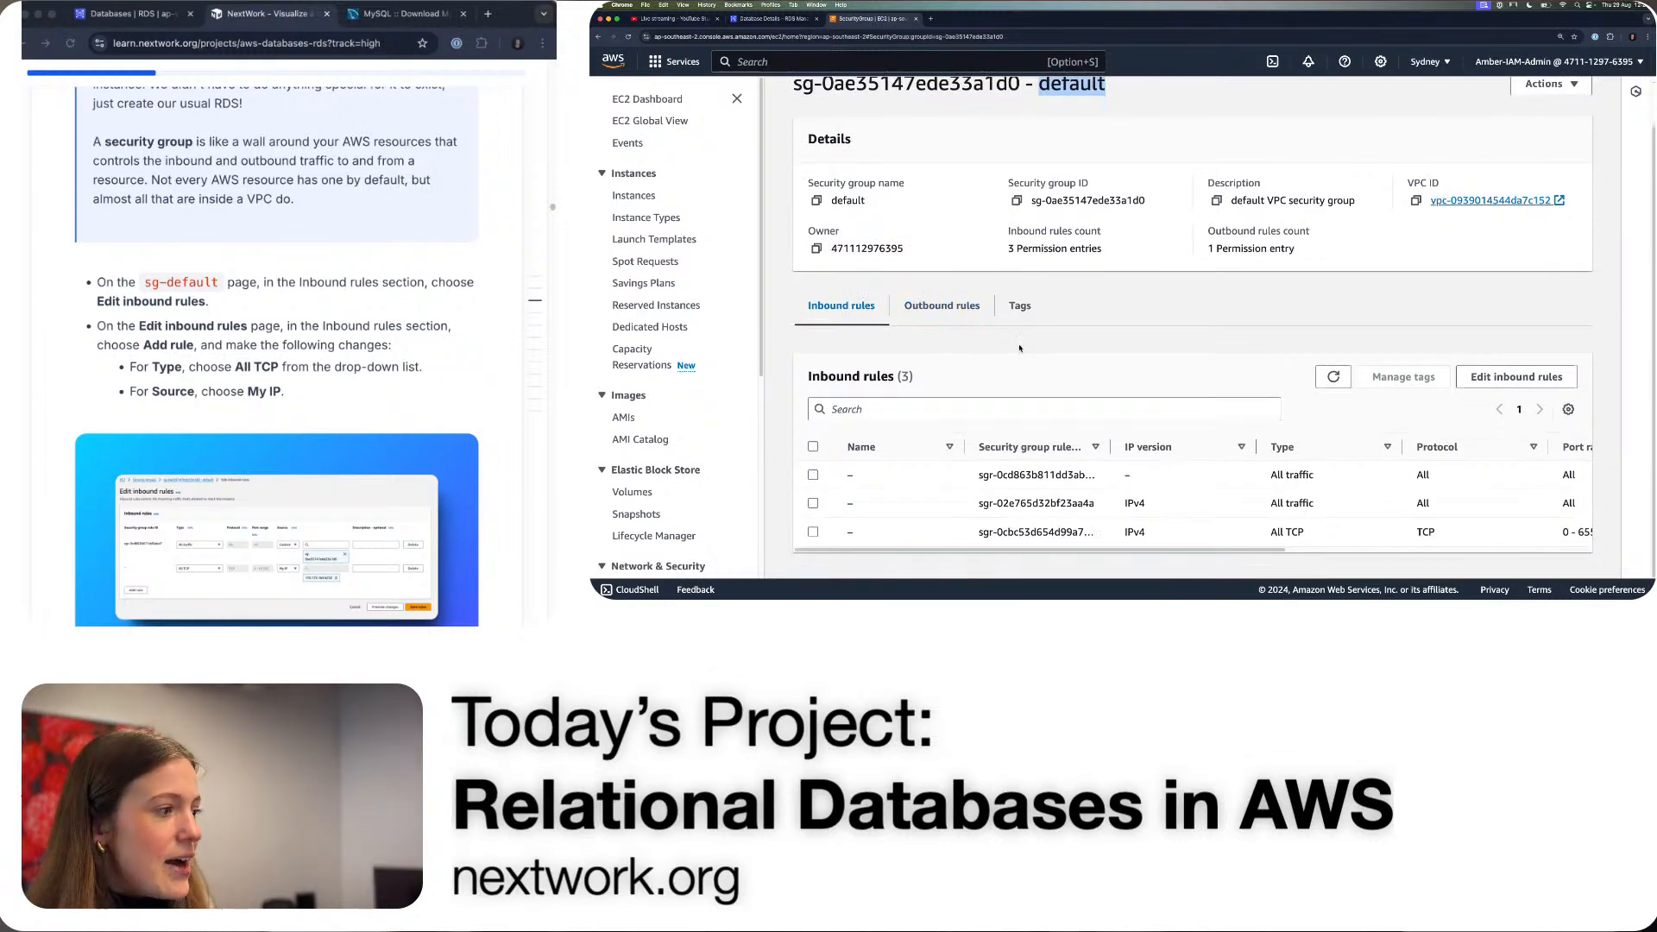
- Check the guide's instruction for the Edit inbound rules page and open the default security group's inbound rules for editing
left_click(834, 378)
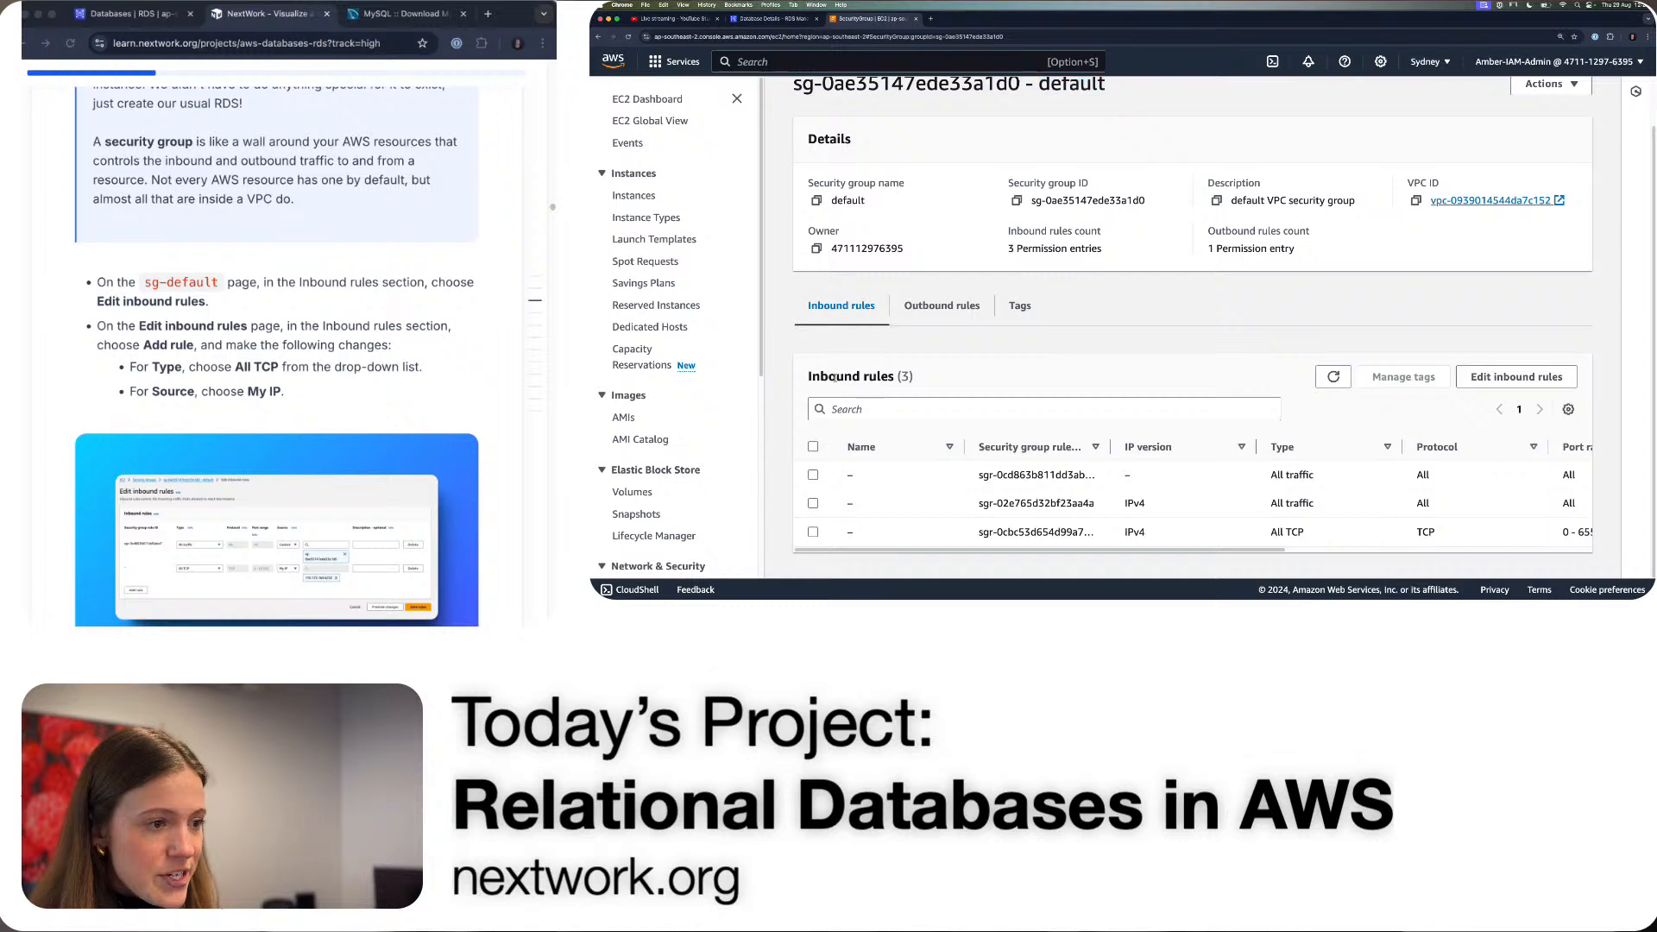
left_click_drag(807, 378, 917, 382)
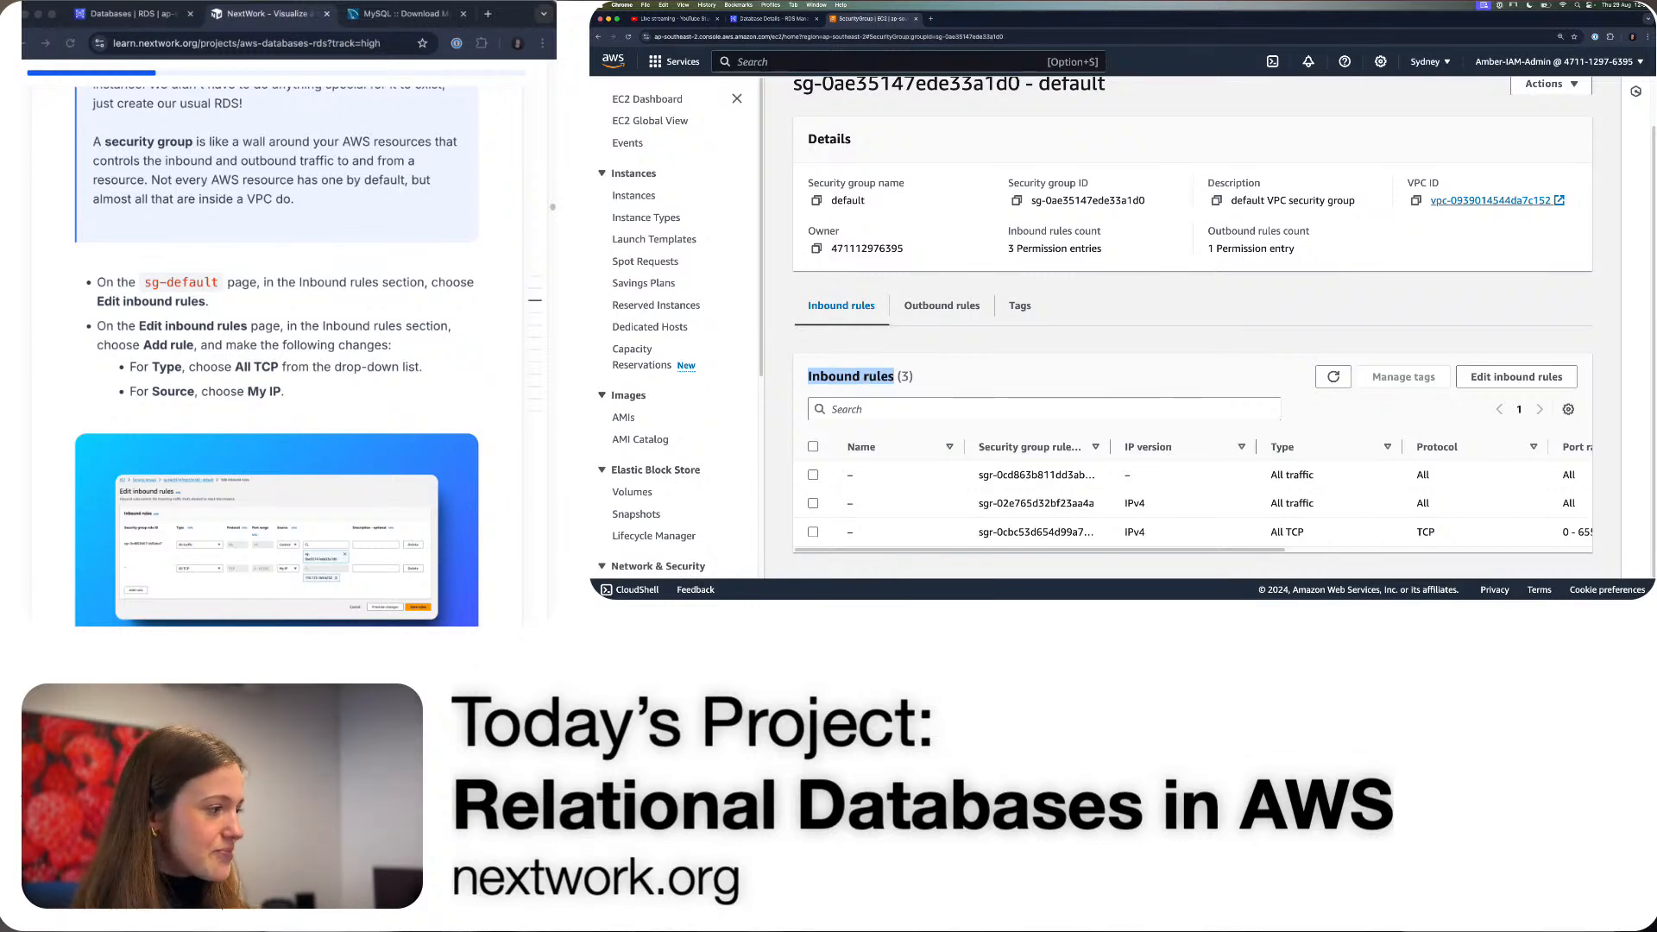
scroll(285, 406, "down", 2)
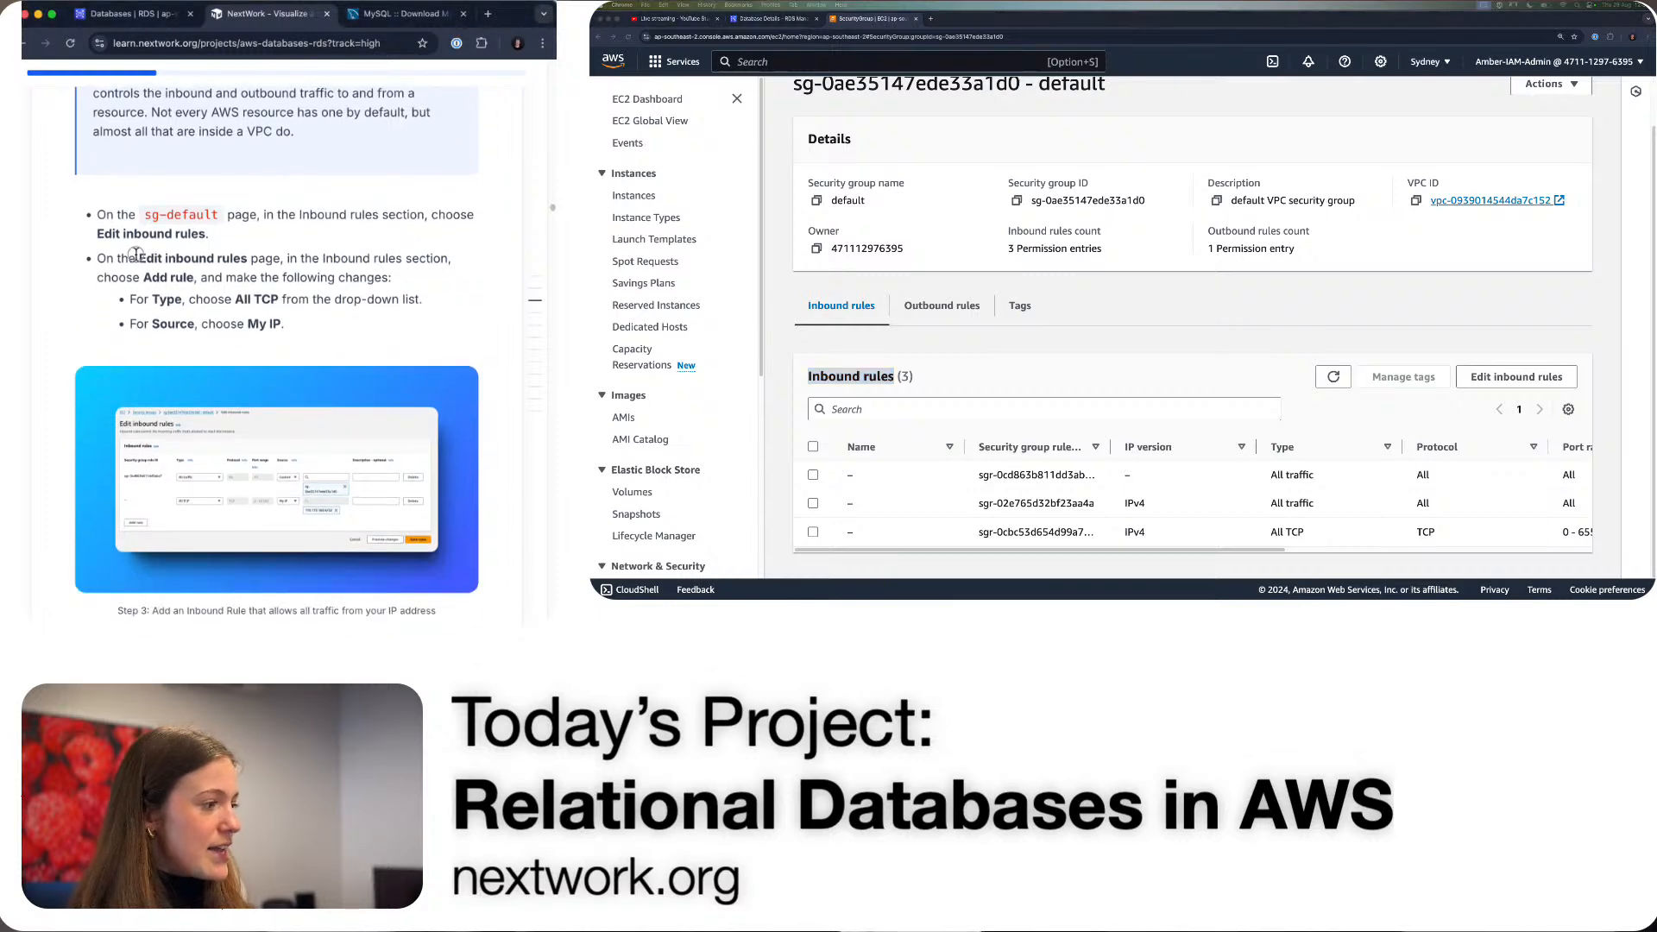
left_click_drag(135, 254, 96, 258)
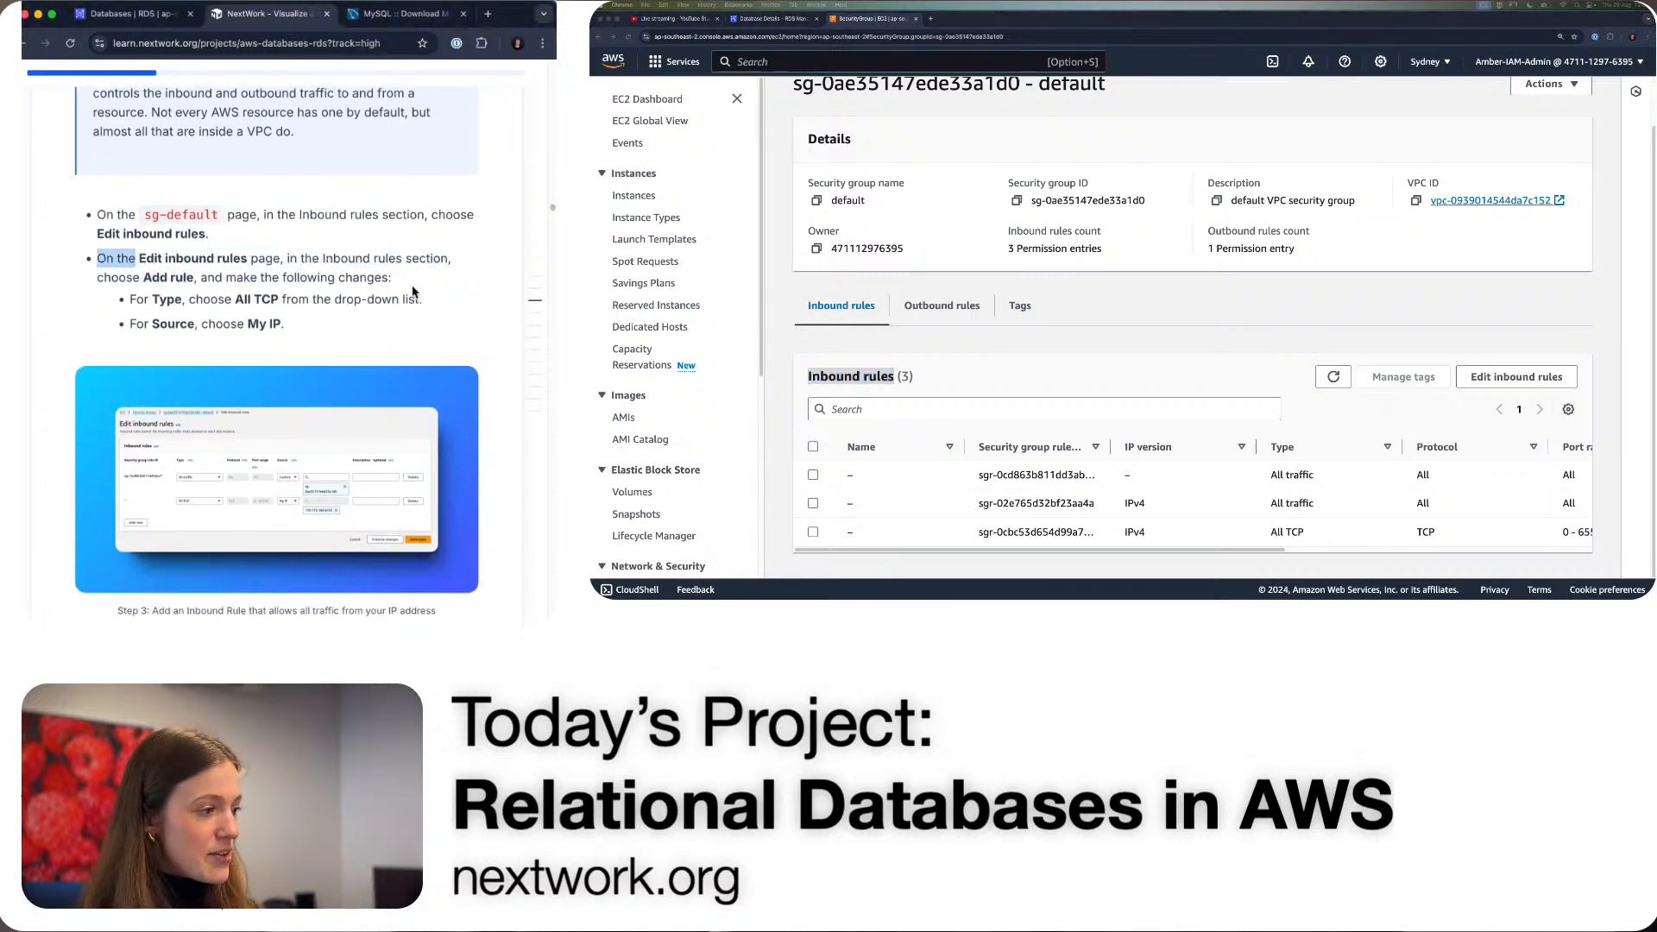
left_click(1476, 378)
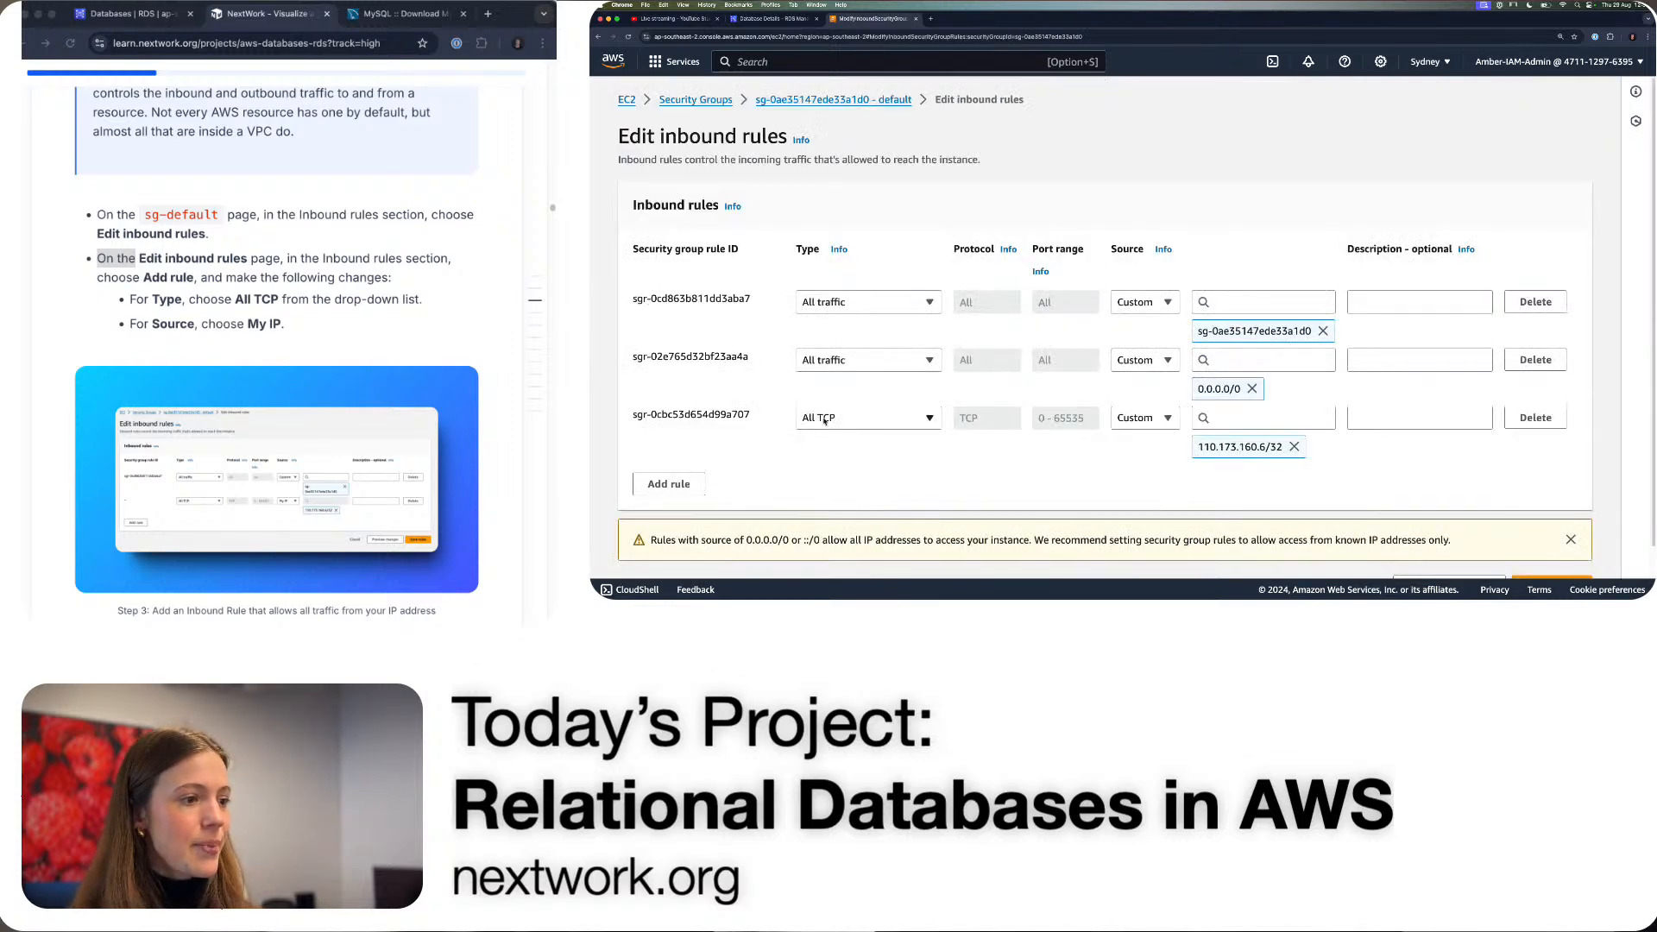
- Add a new inbound rule with type All TCP and source My IP
left_click(695, 484)
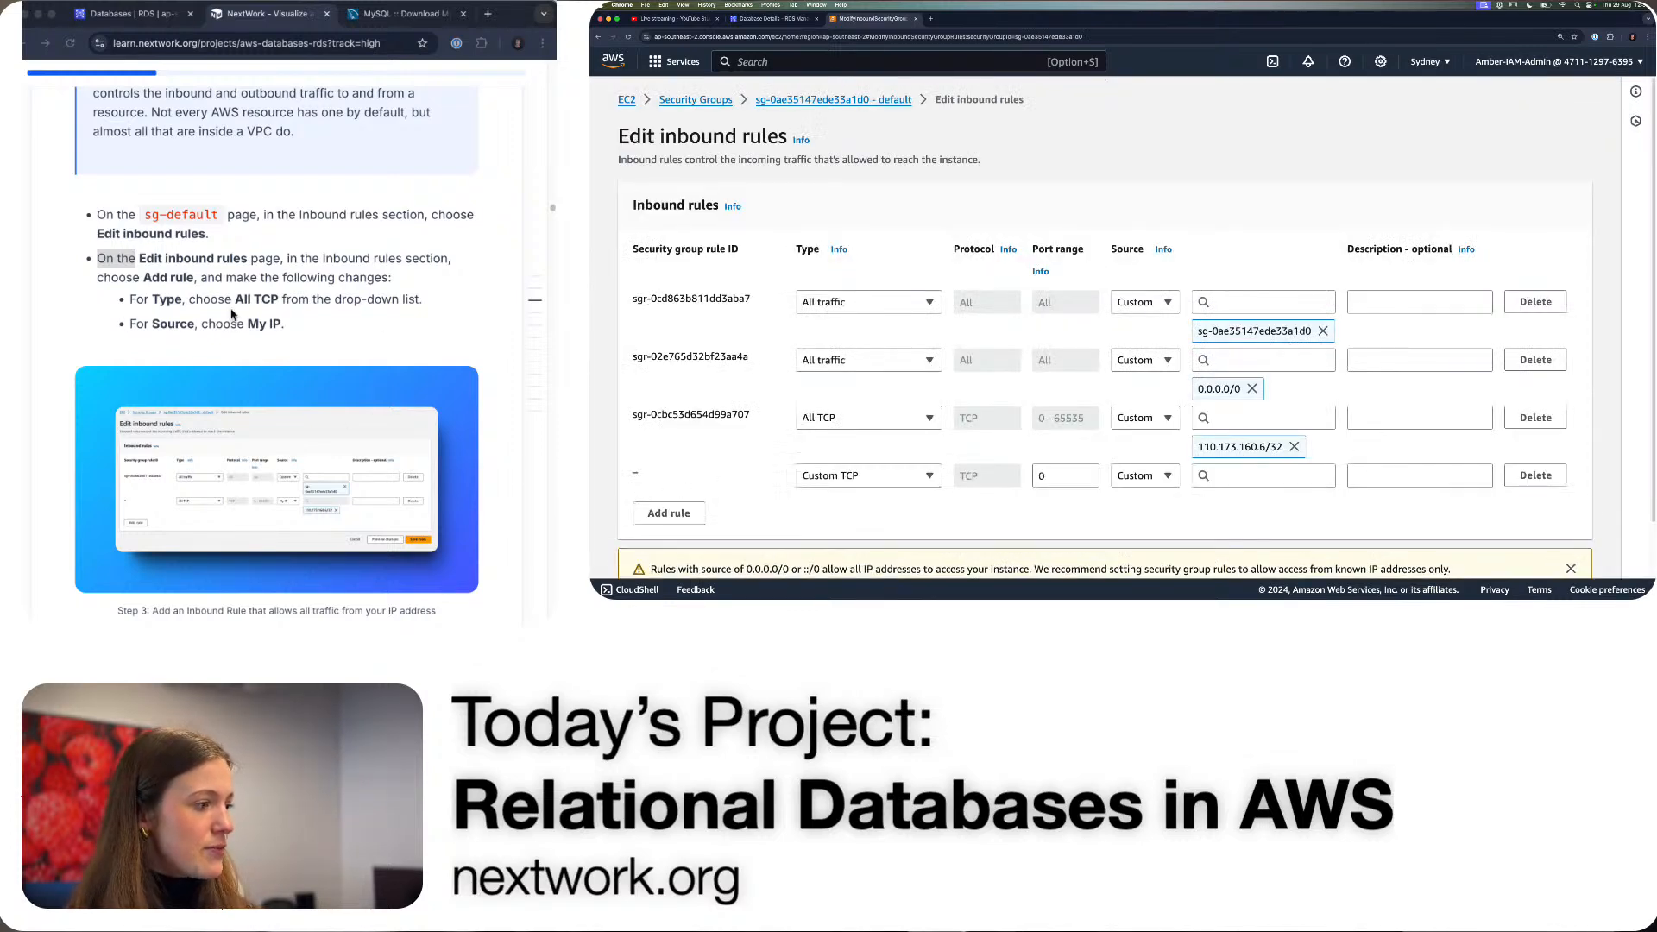
left_click(863, 476)
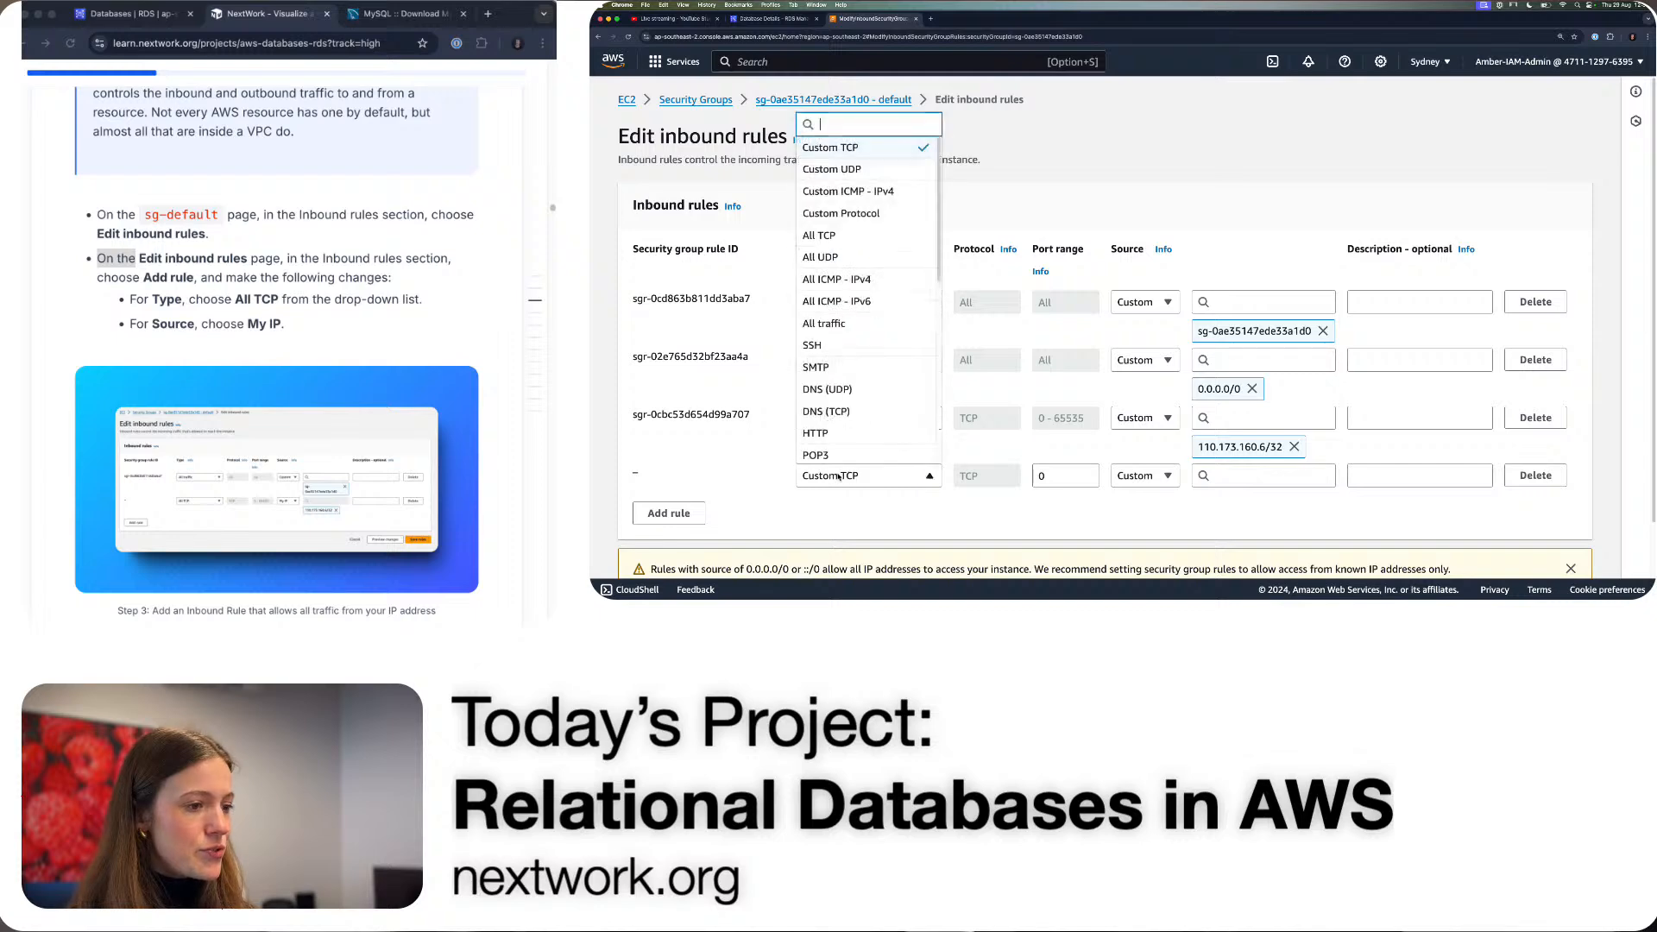
left_click(831, 238)
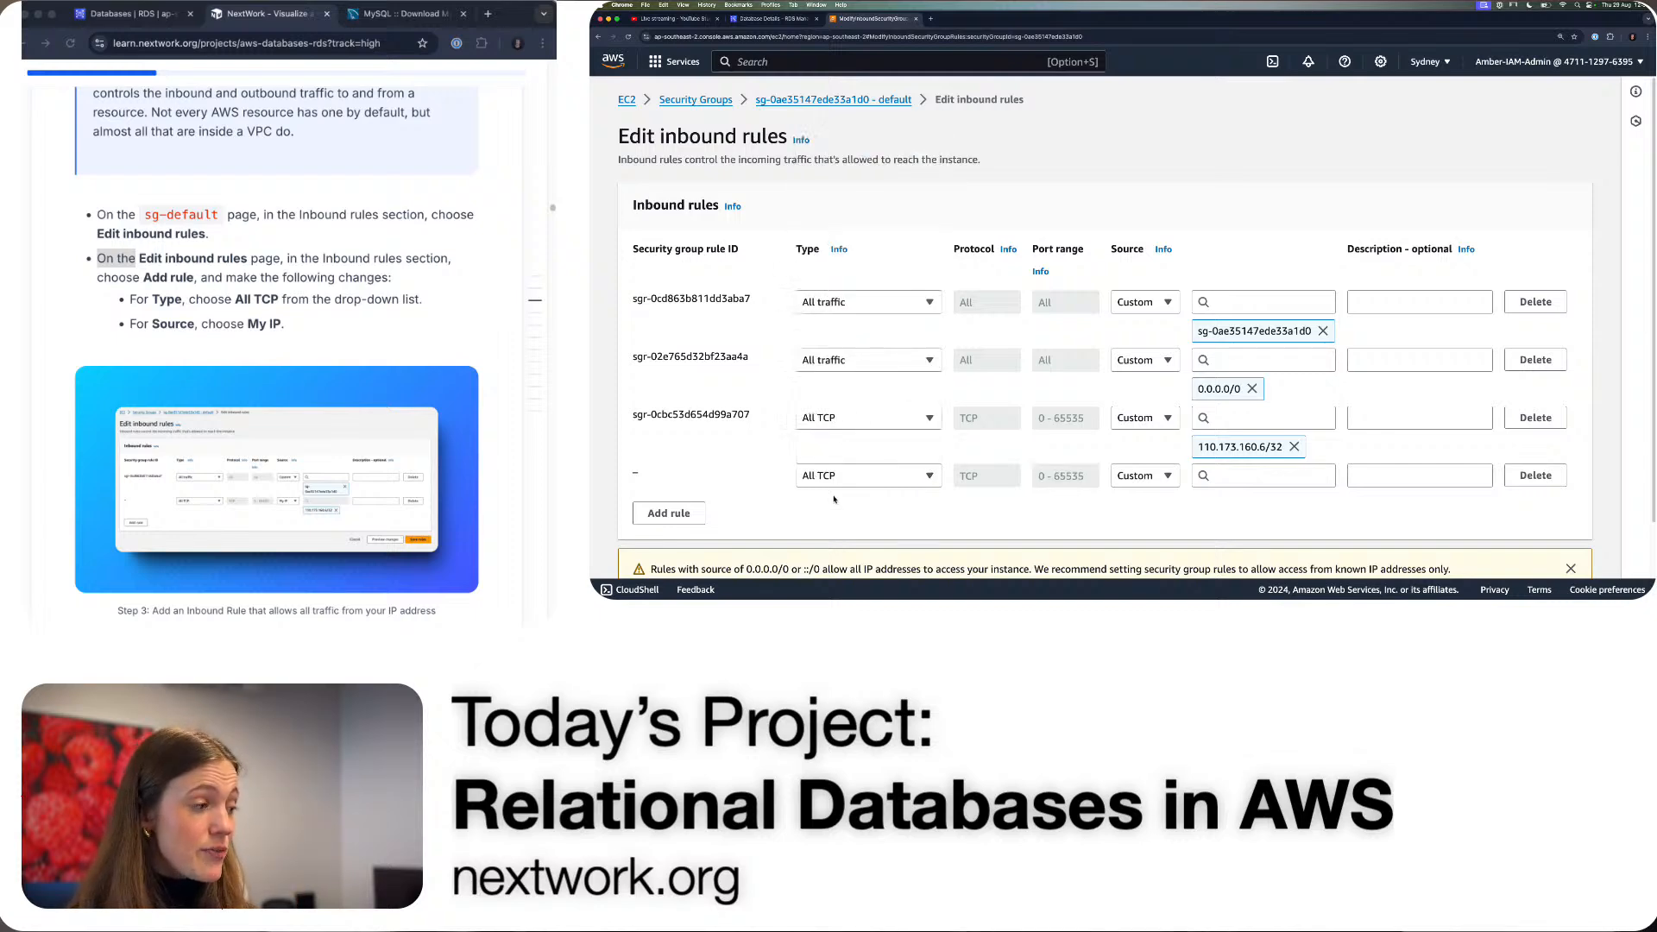
left_click(1165, 478)
left_click(1135, 455)
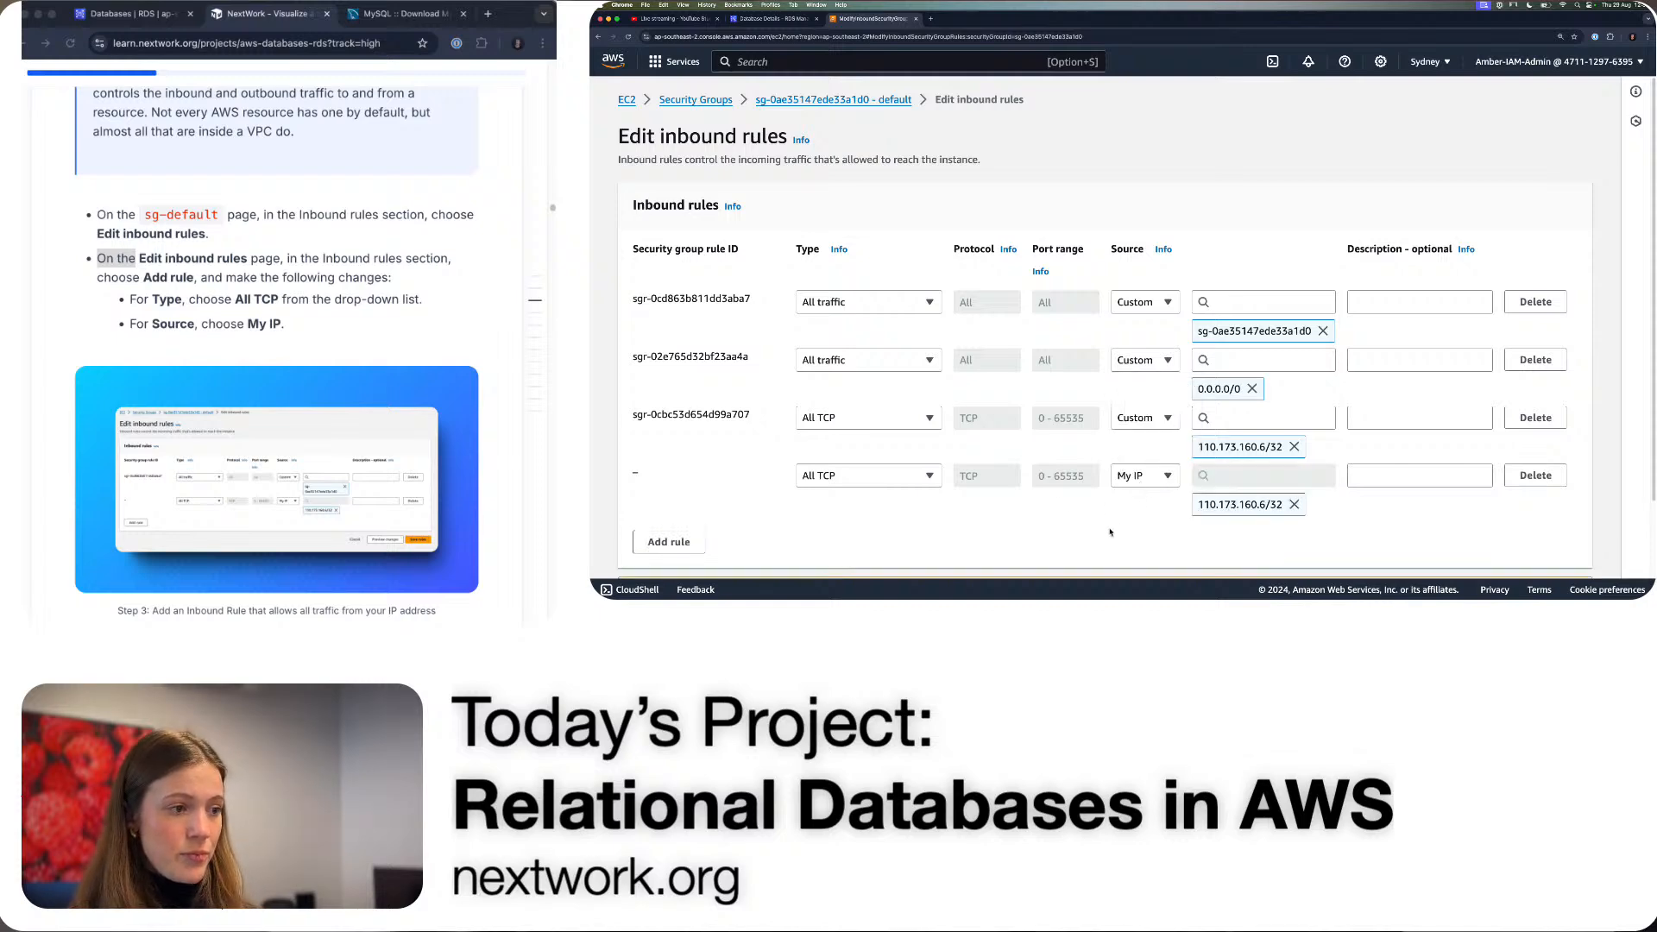
scroll(1096, 529, "down", 1)
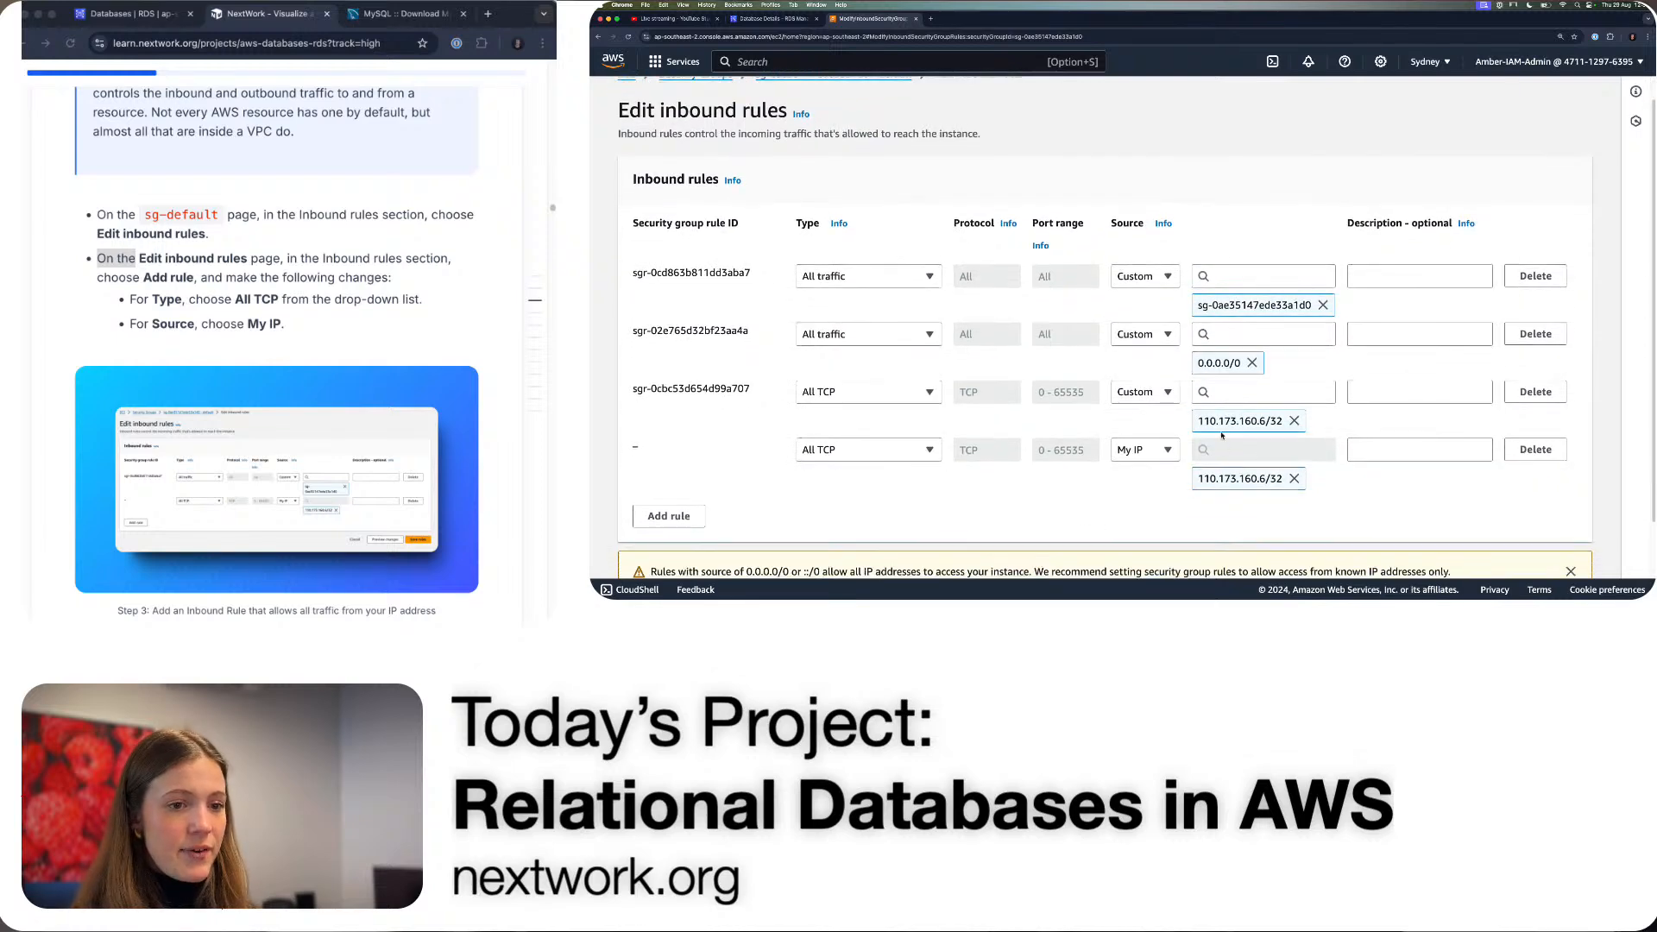
scroll(833, 446, "down", 2)
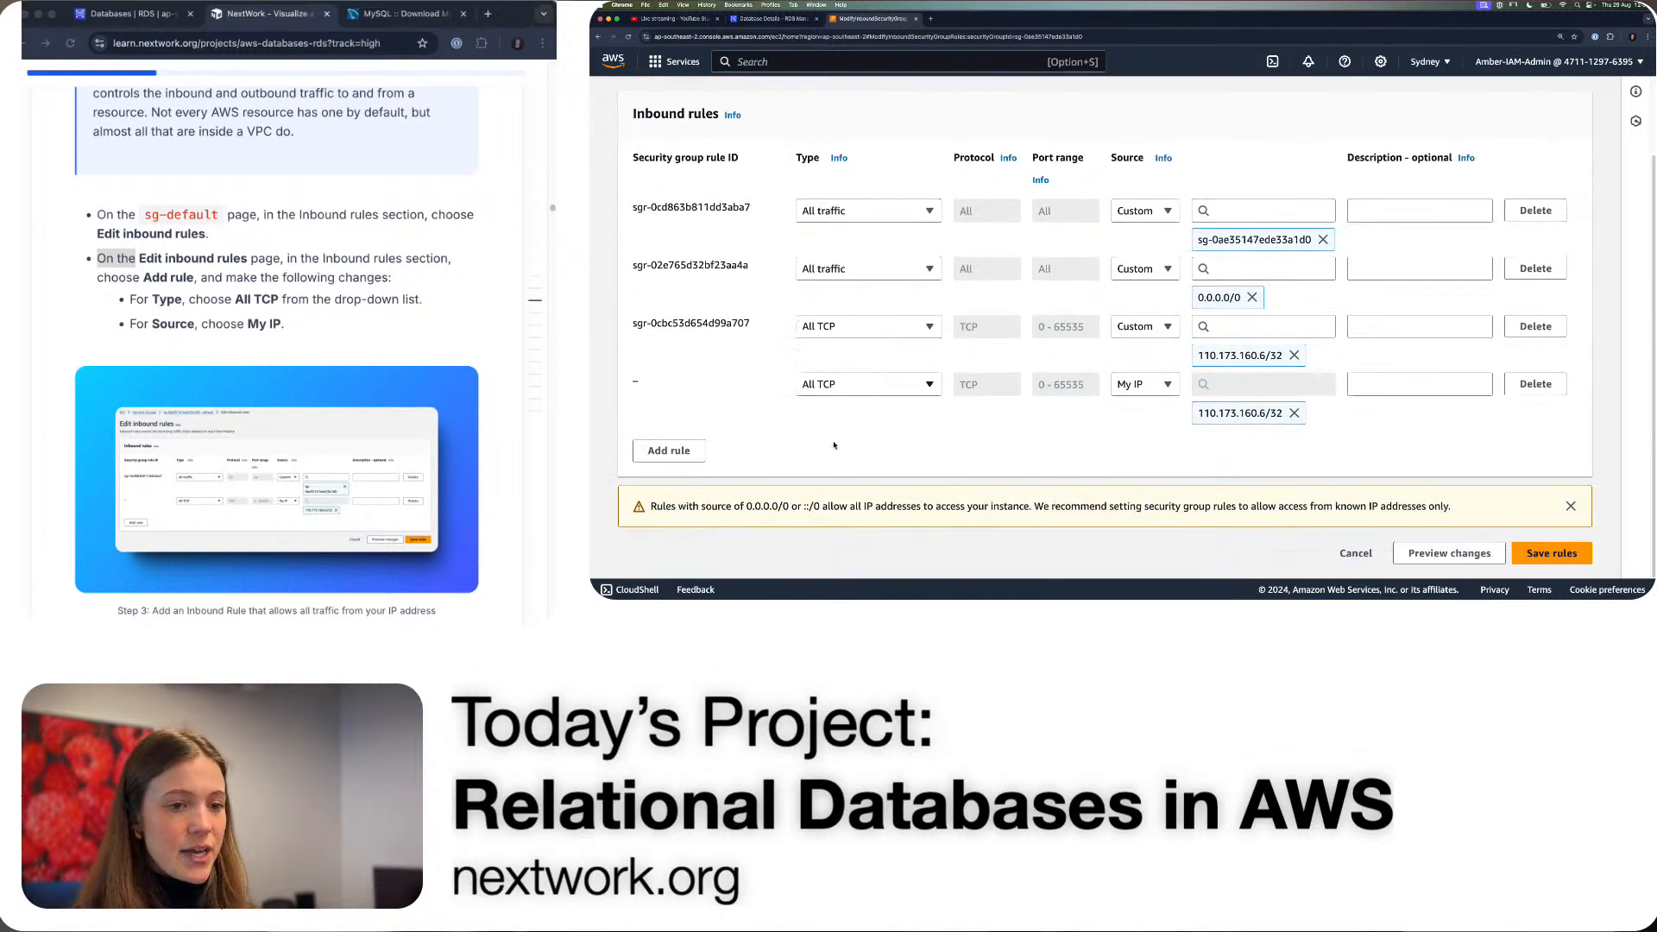
- Capture a screenshot of the inbound rules page and upload it to the guide's screenshot task
scroll(227, 384, "down", 2)
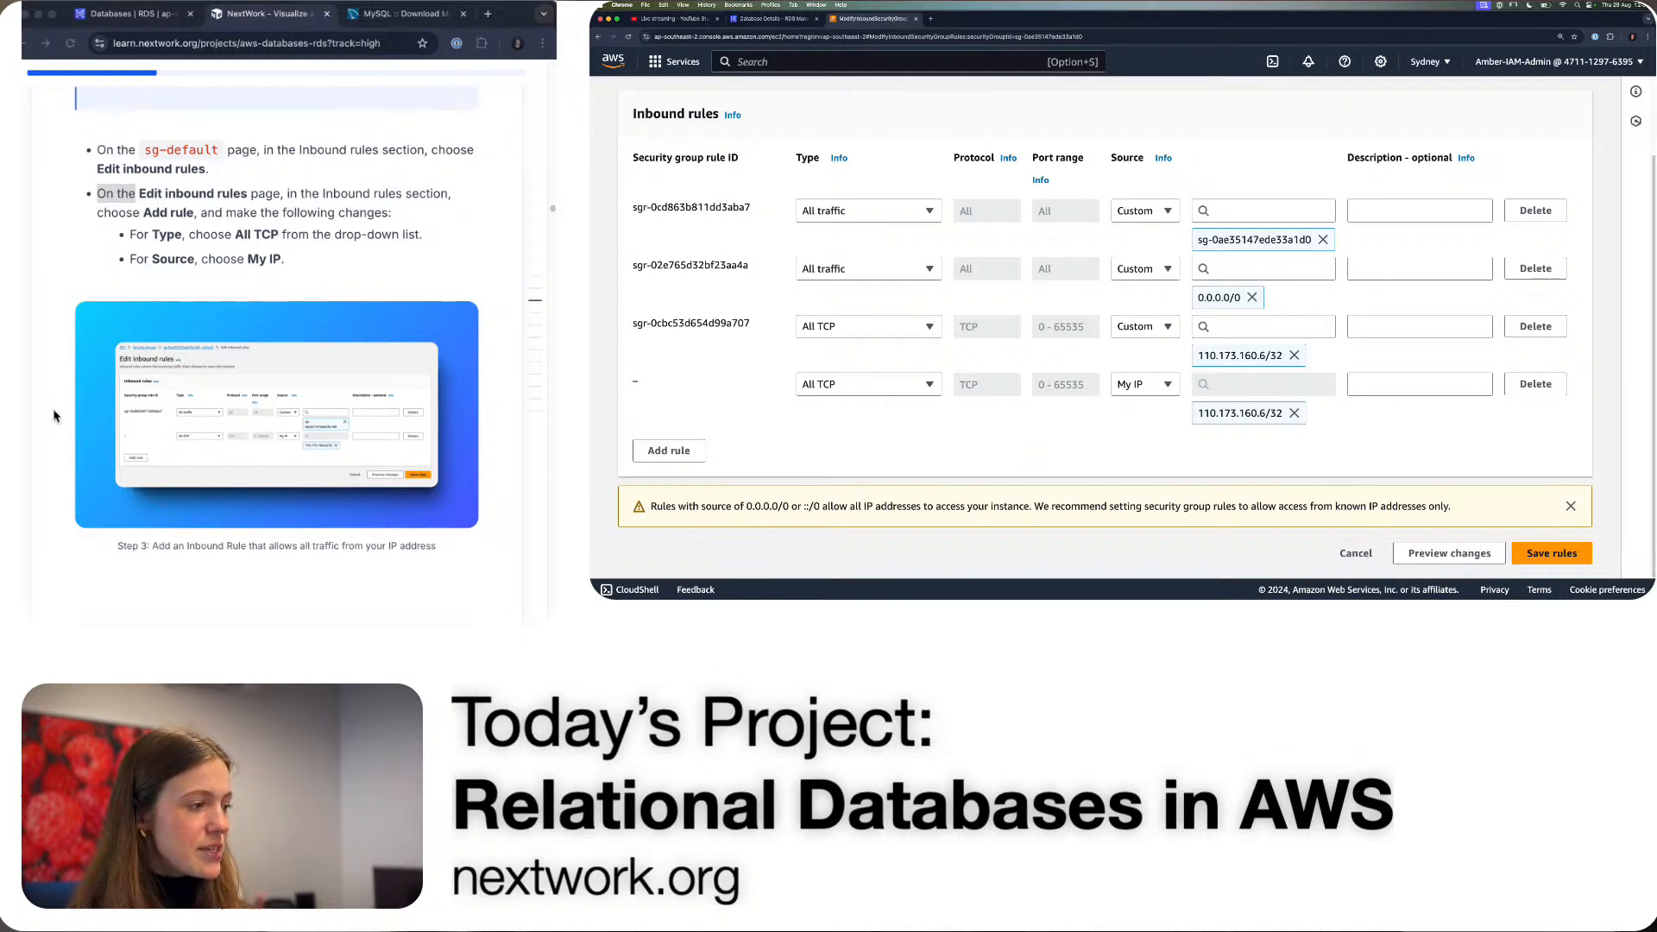
scroll(367, 380, "down", 6)
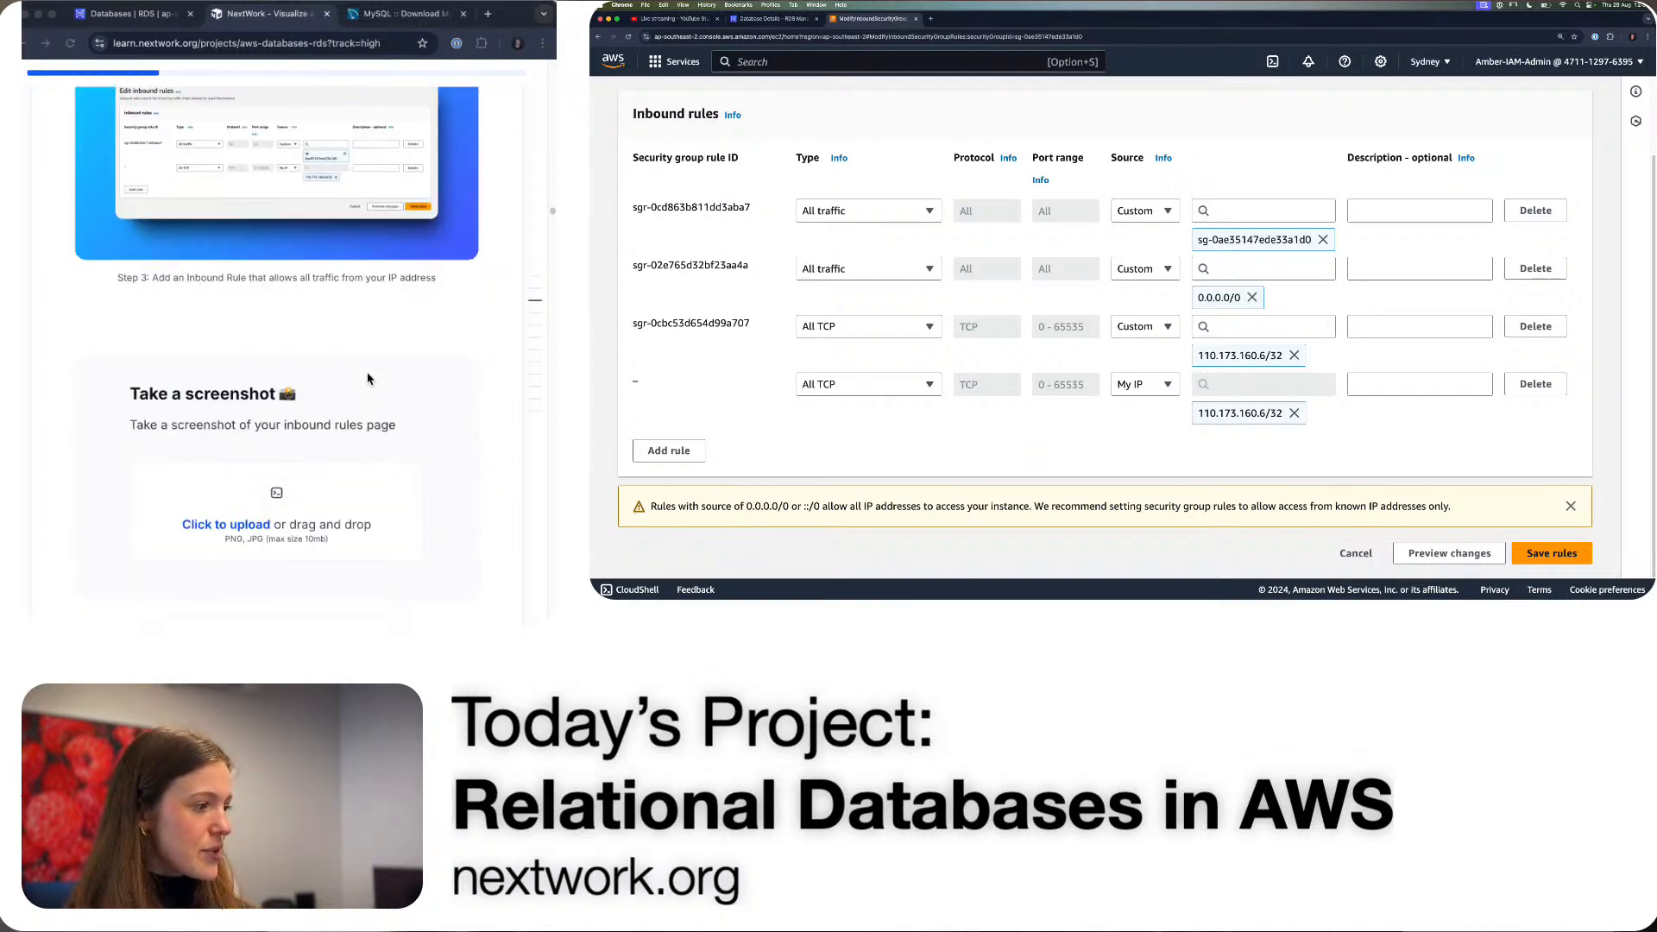
scroll(367, 379, "down", 1)
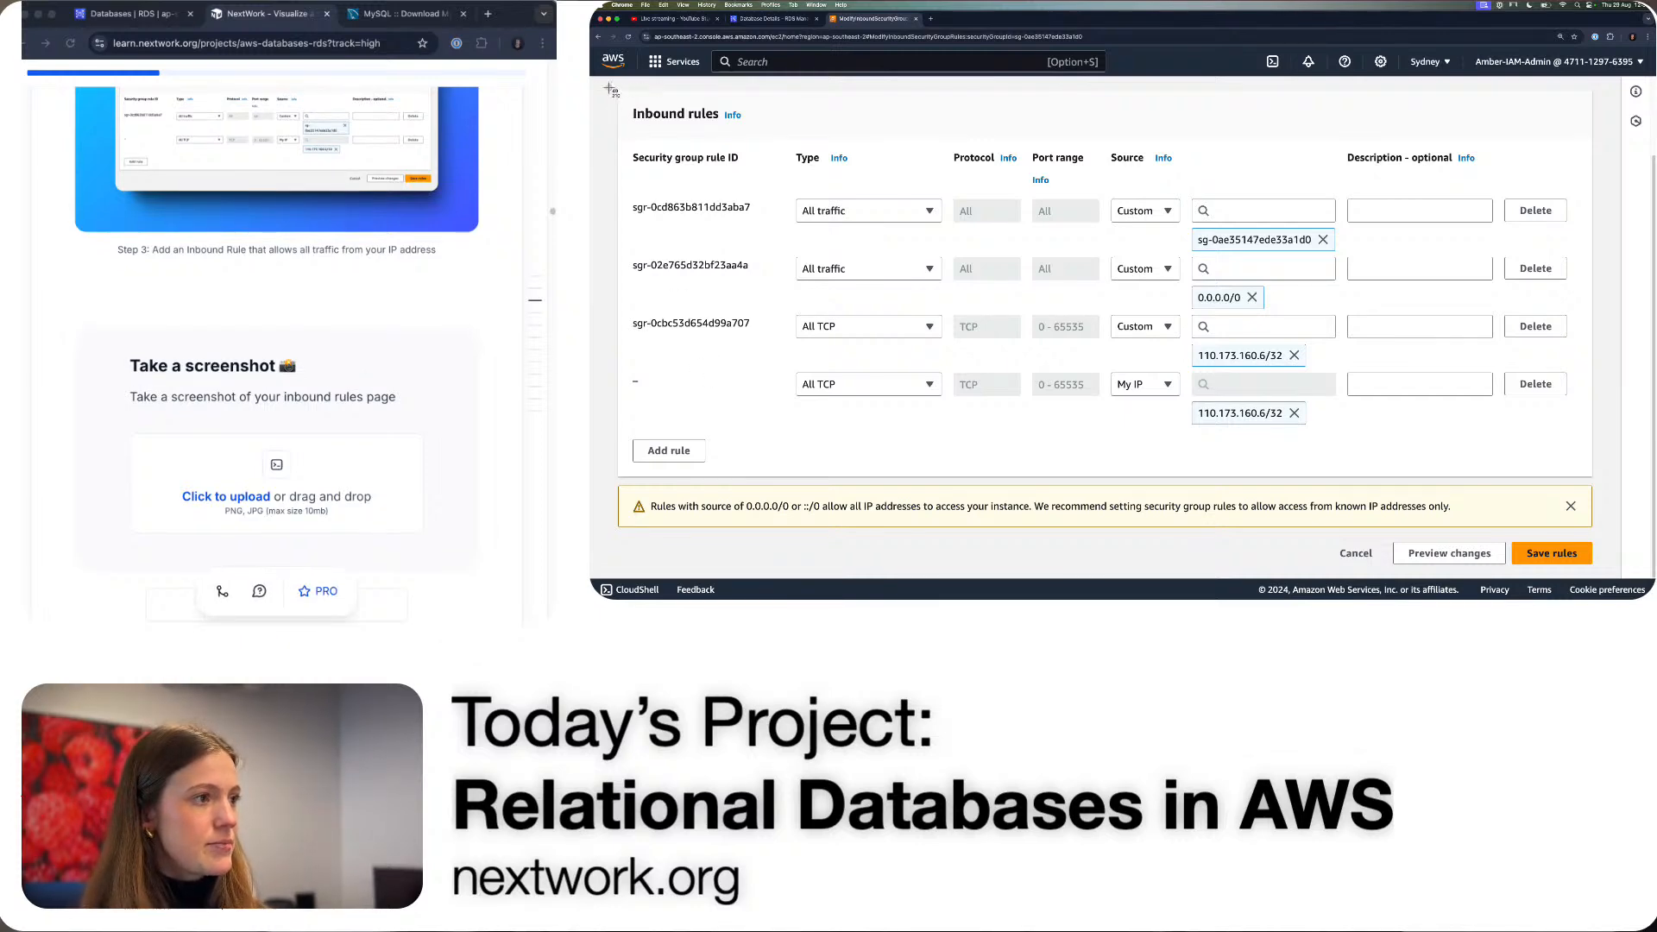
left_click_drag(608, 88, 1603, 574)
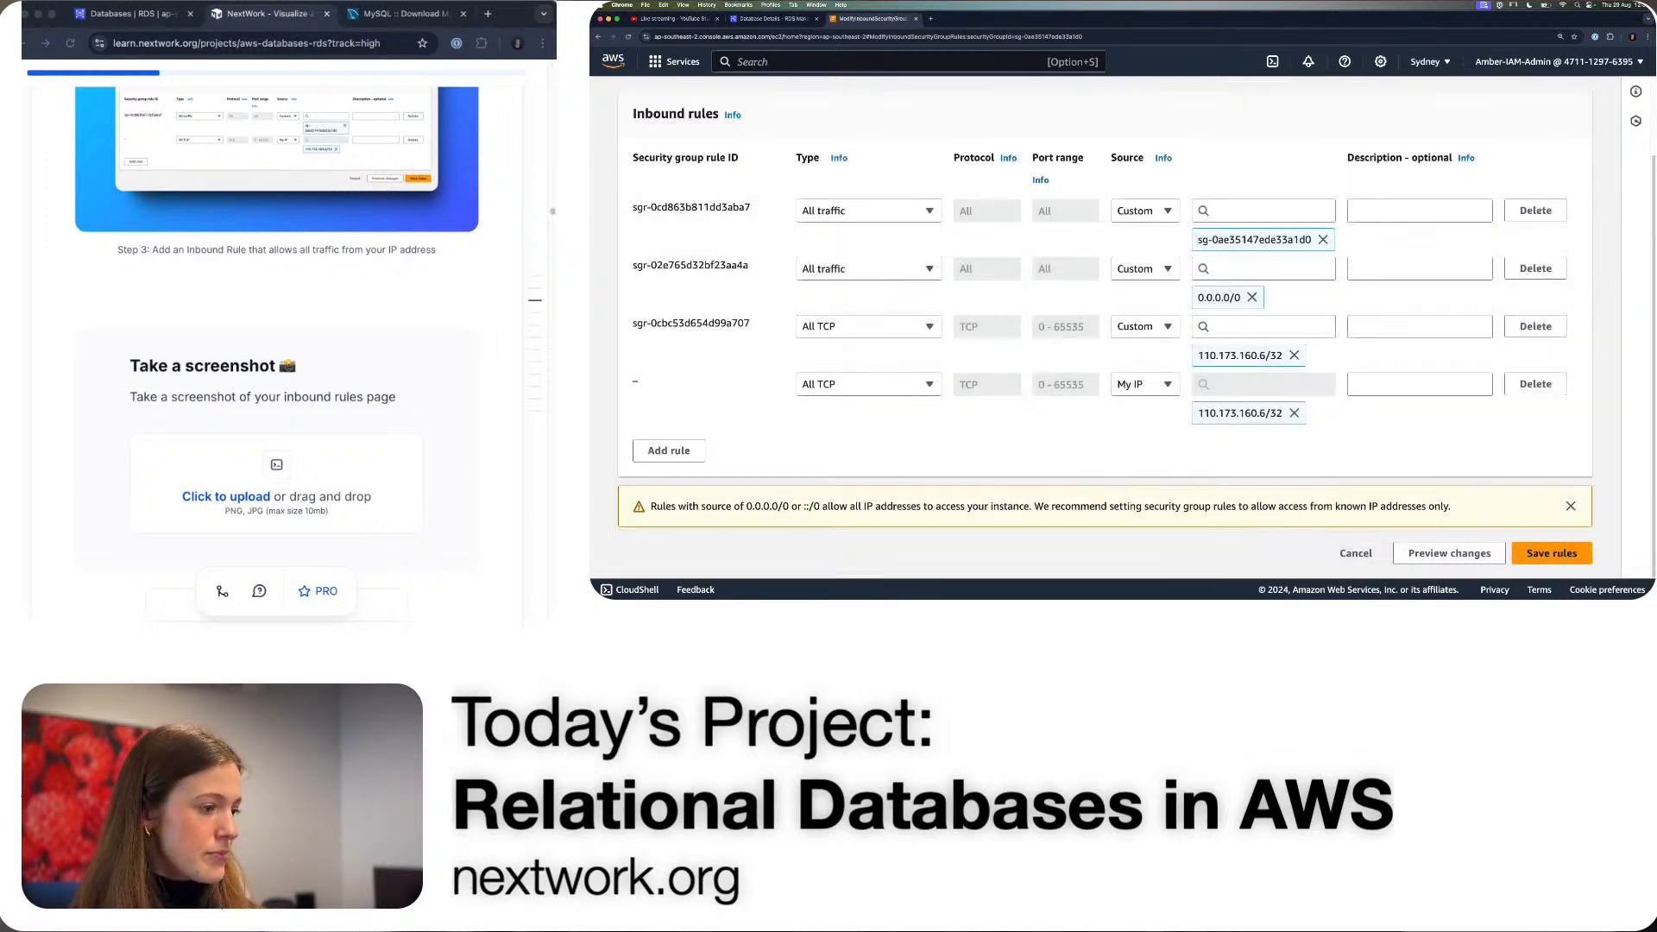
left_click(270, 501)
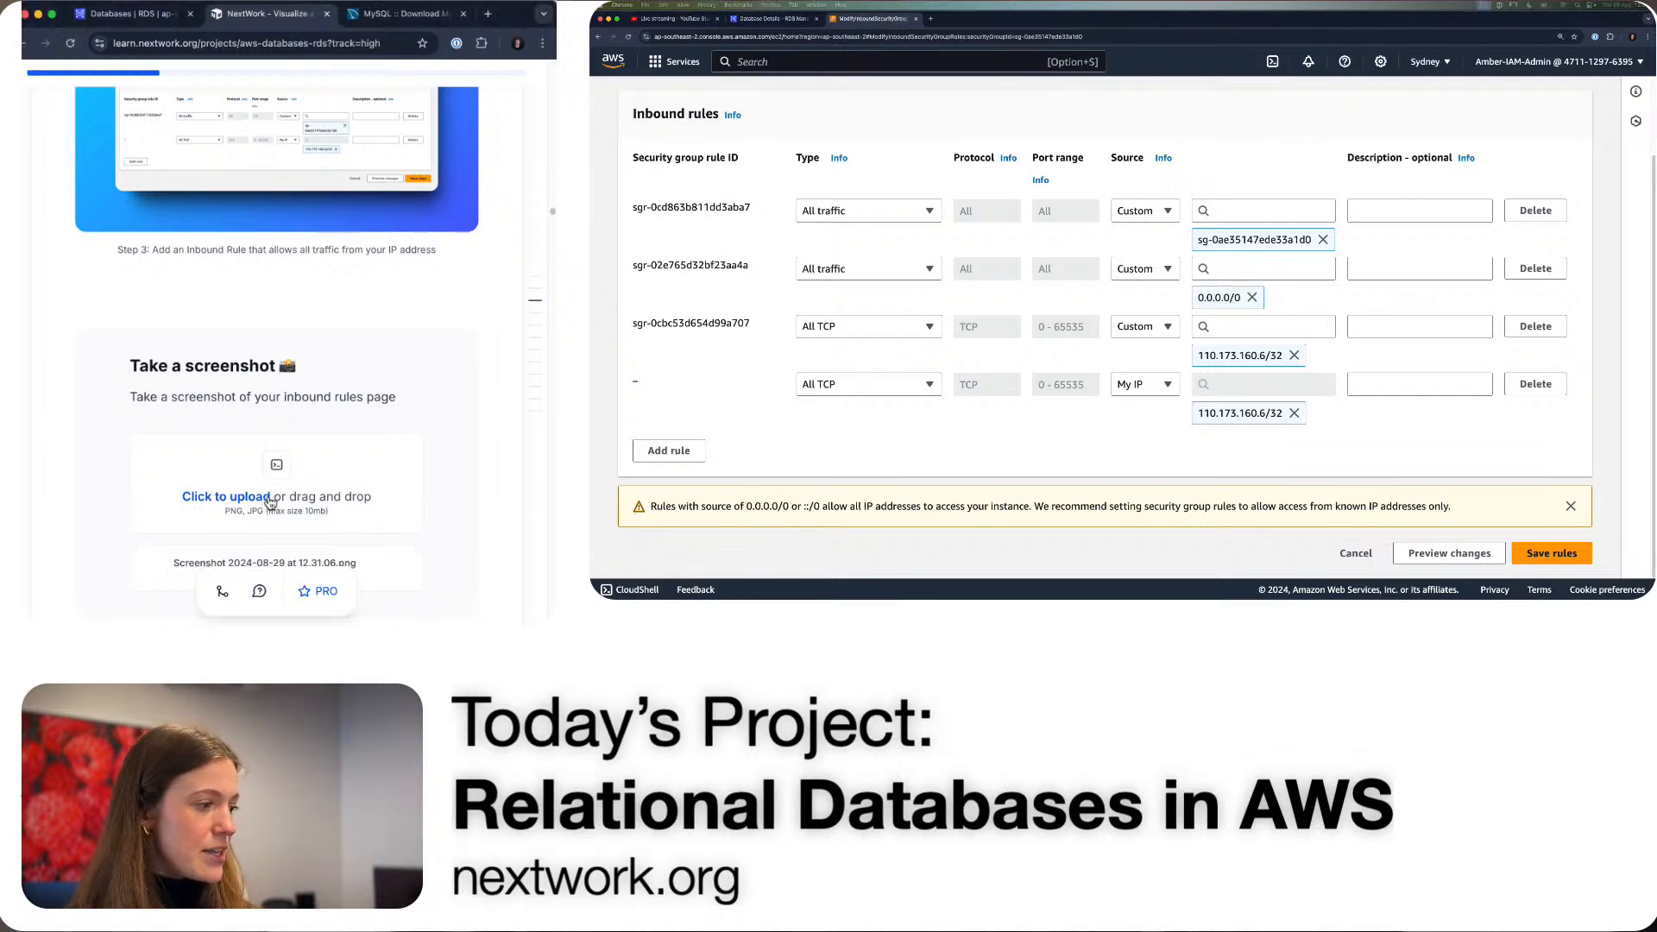
- Mark the guide's inbound rules screenshot task as done and bring up the explanation of the security group change
scroll(346, 500, "down", 1)
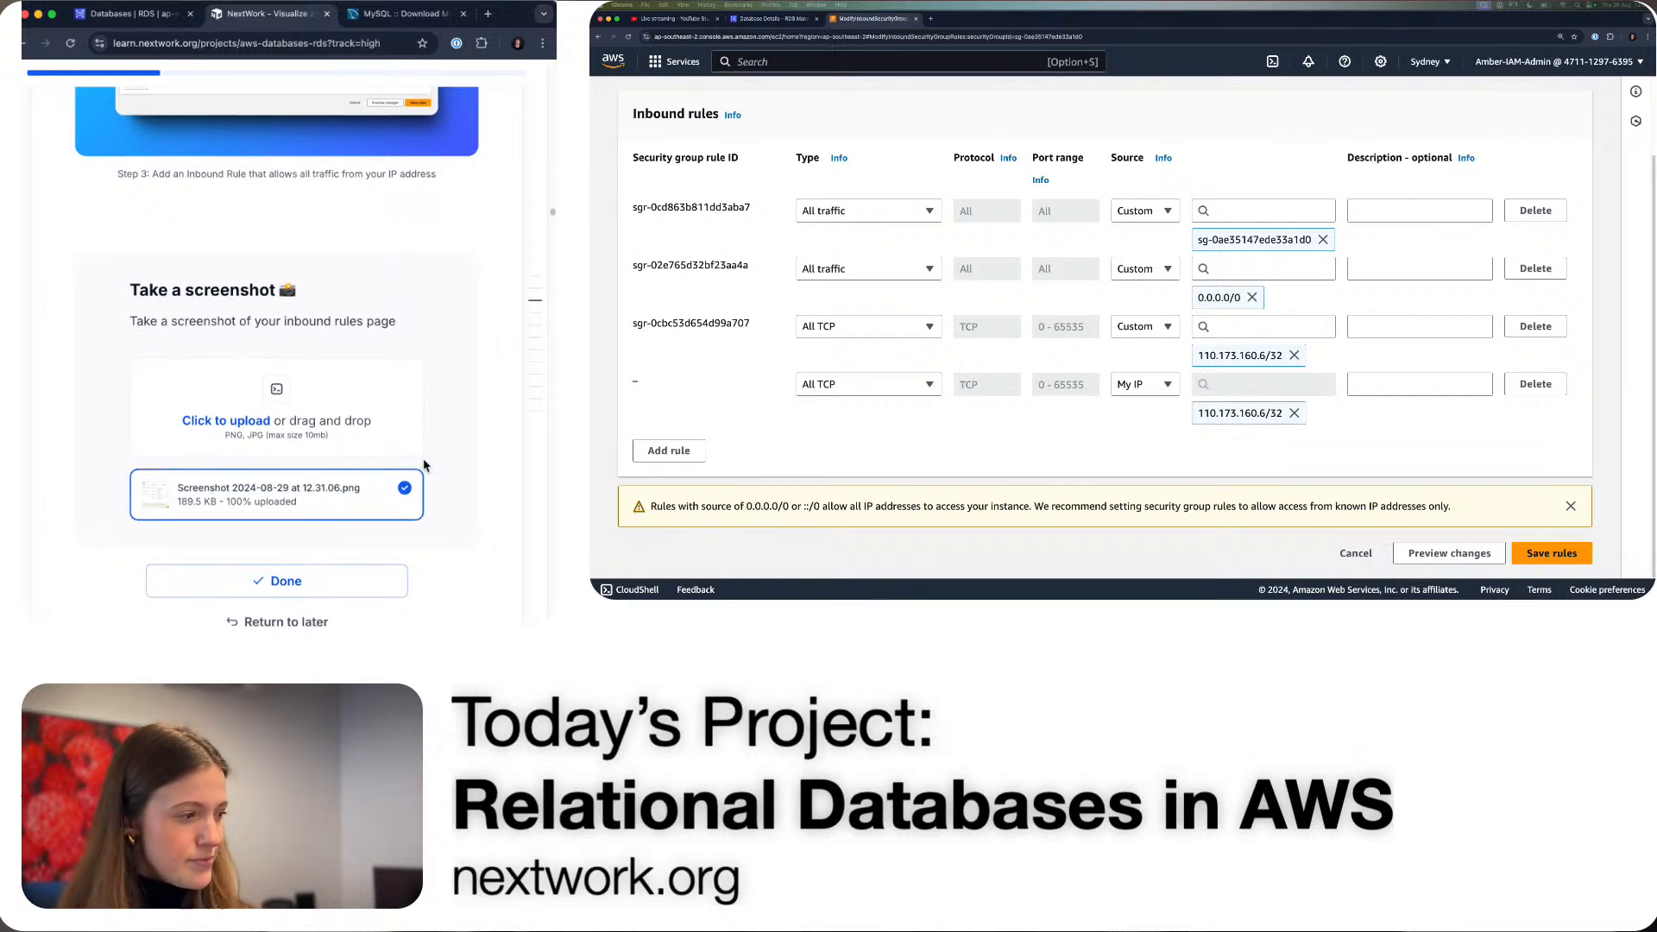
scroll(414, 473, "down", 1)
scroll(449, 453, "down", 1)
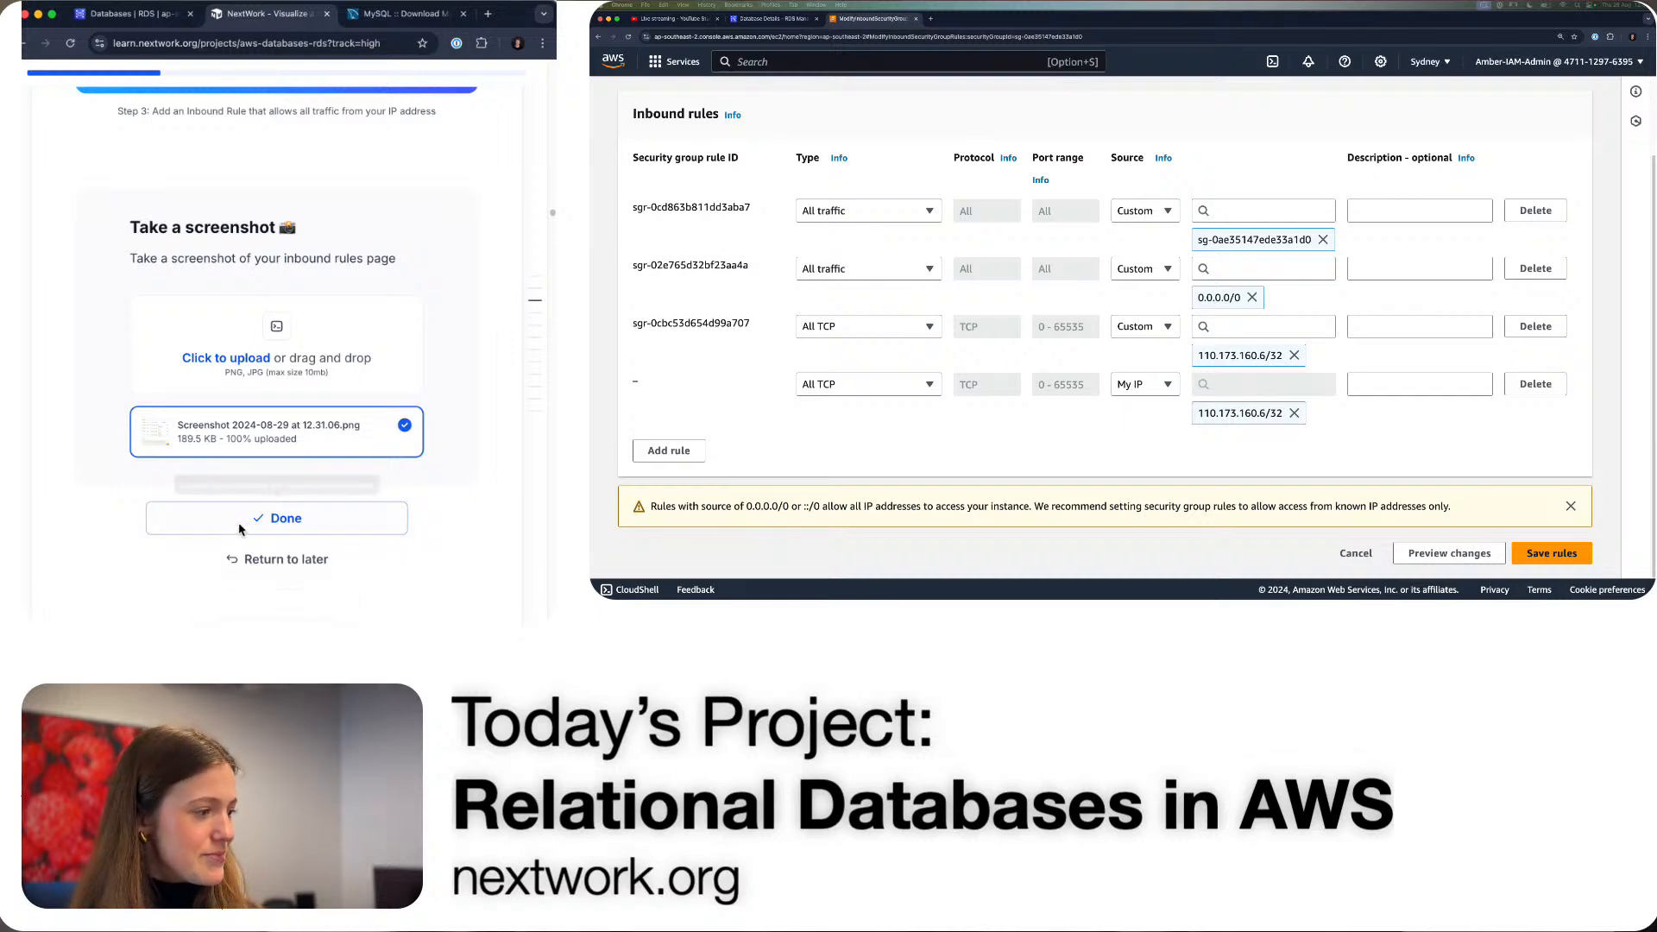
left_click(356, 521)
scroll(380, 531, "down", 3)
scroll(383, 535, "down", 3)
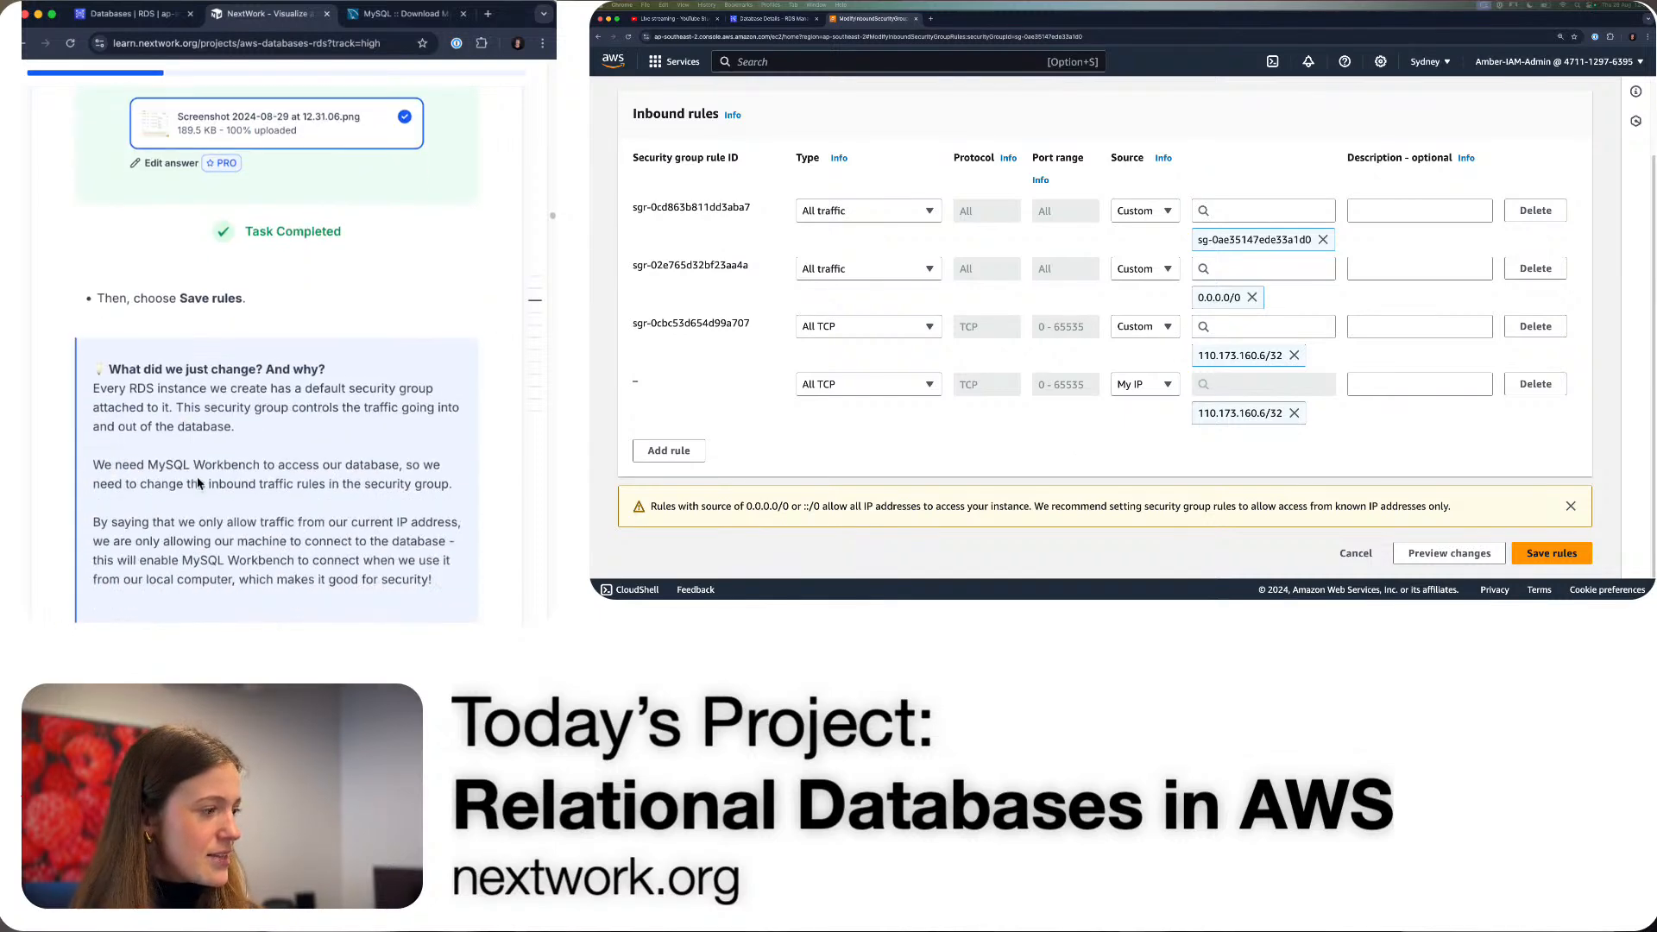
- Try to save the edited inbound rules, and cancel the edit to return to the default security group's rule list
left_click(1543, 565)
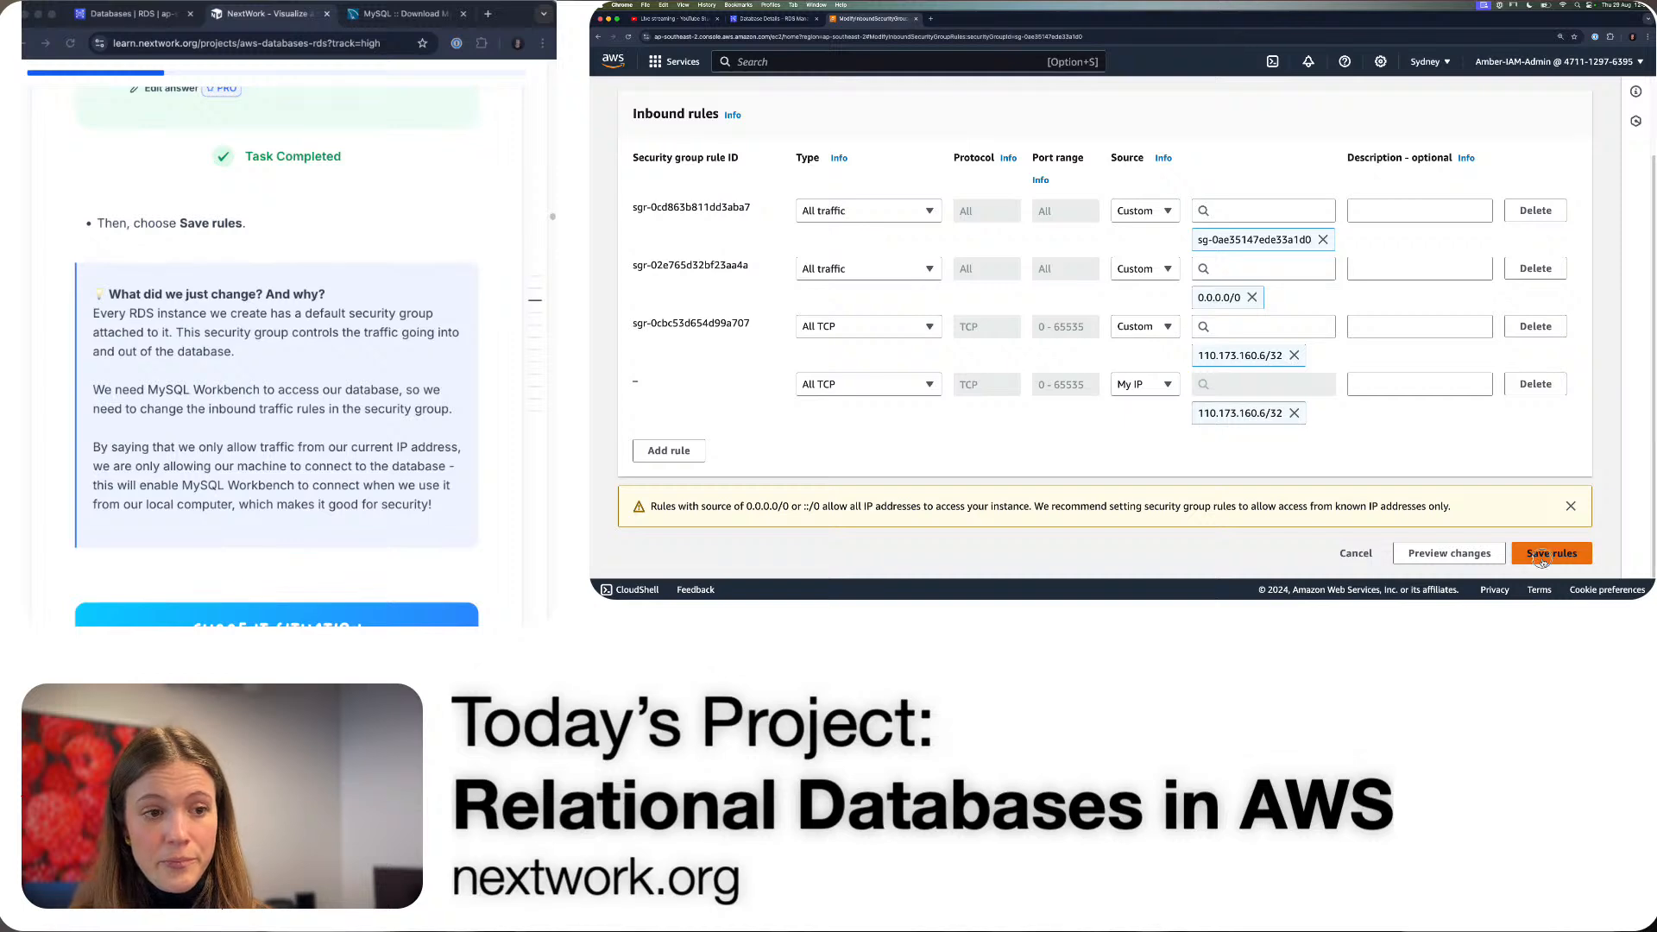
left_click(1542, 556)
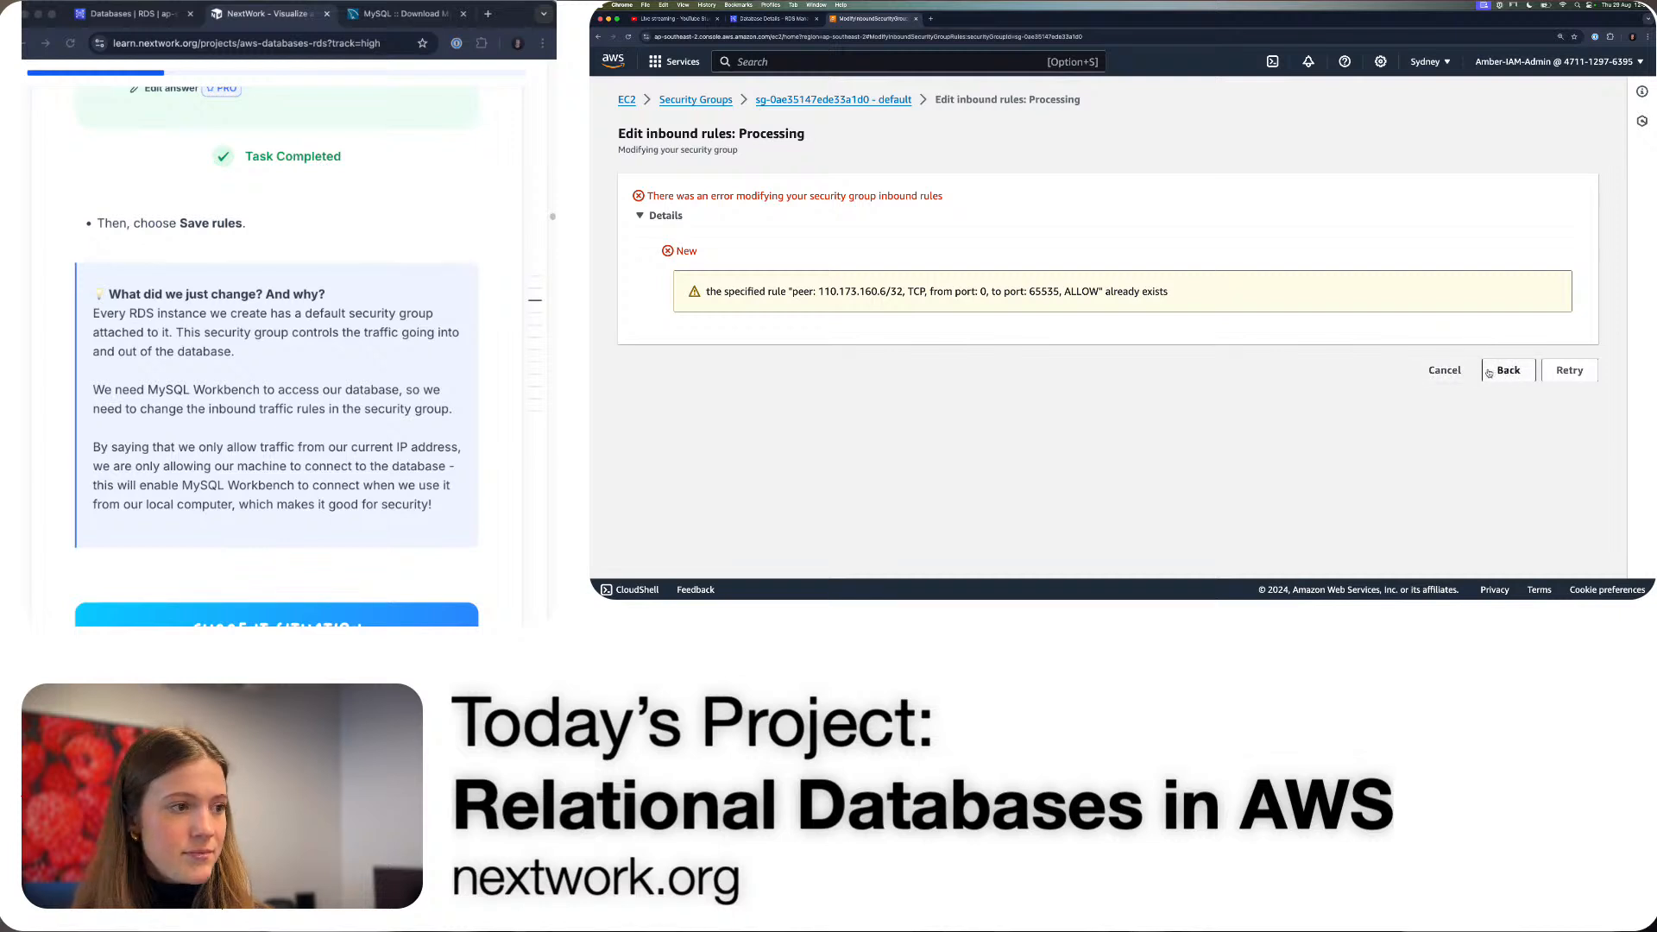
left_click(1445, 370)
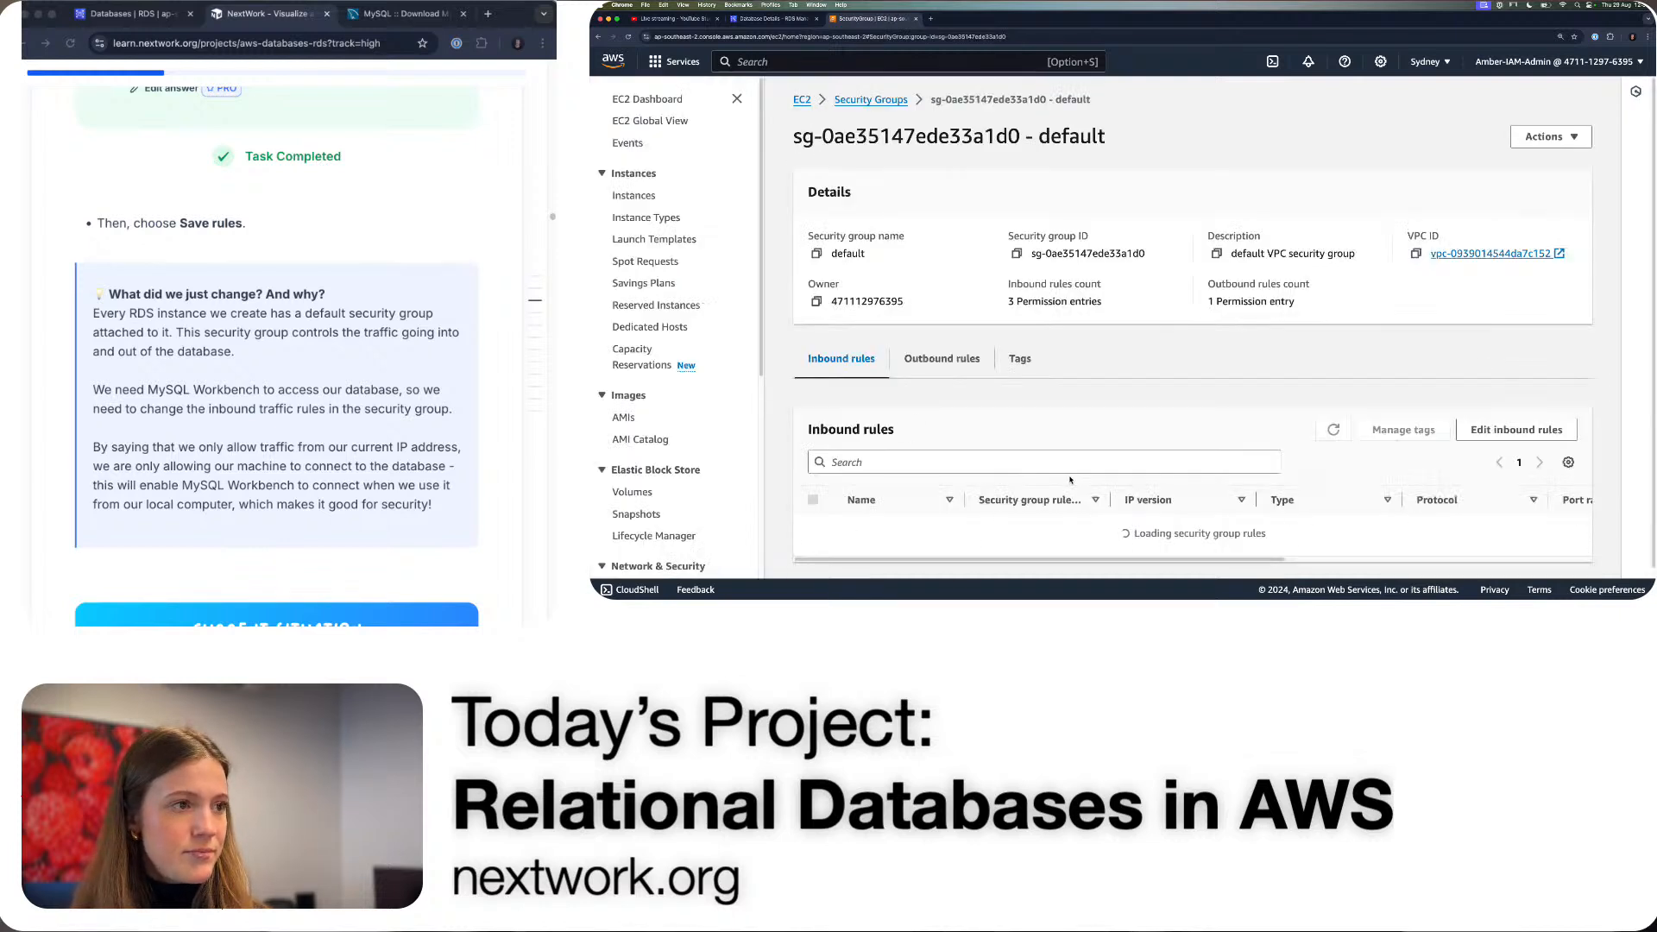
scroll(1099, 502, "down", 2)
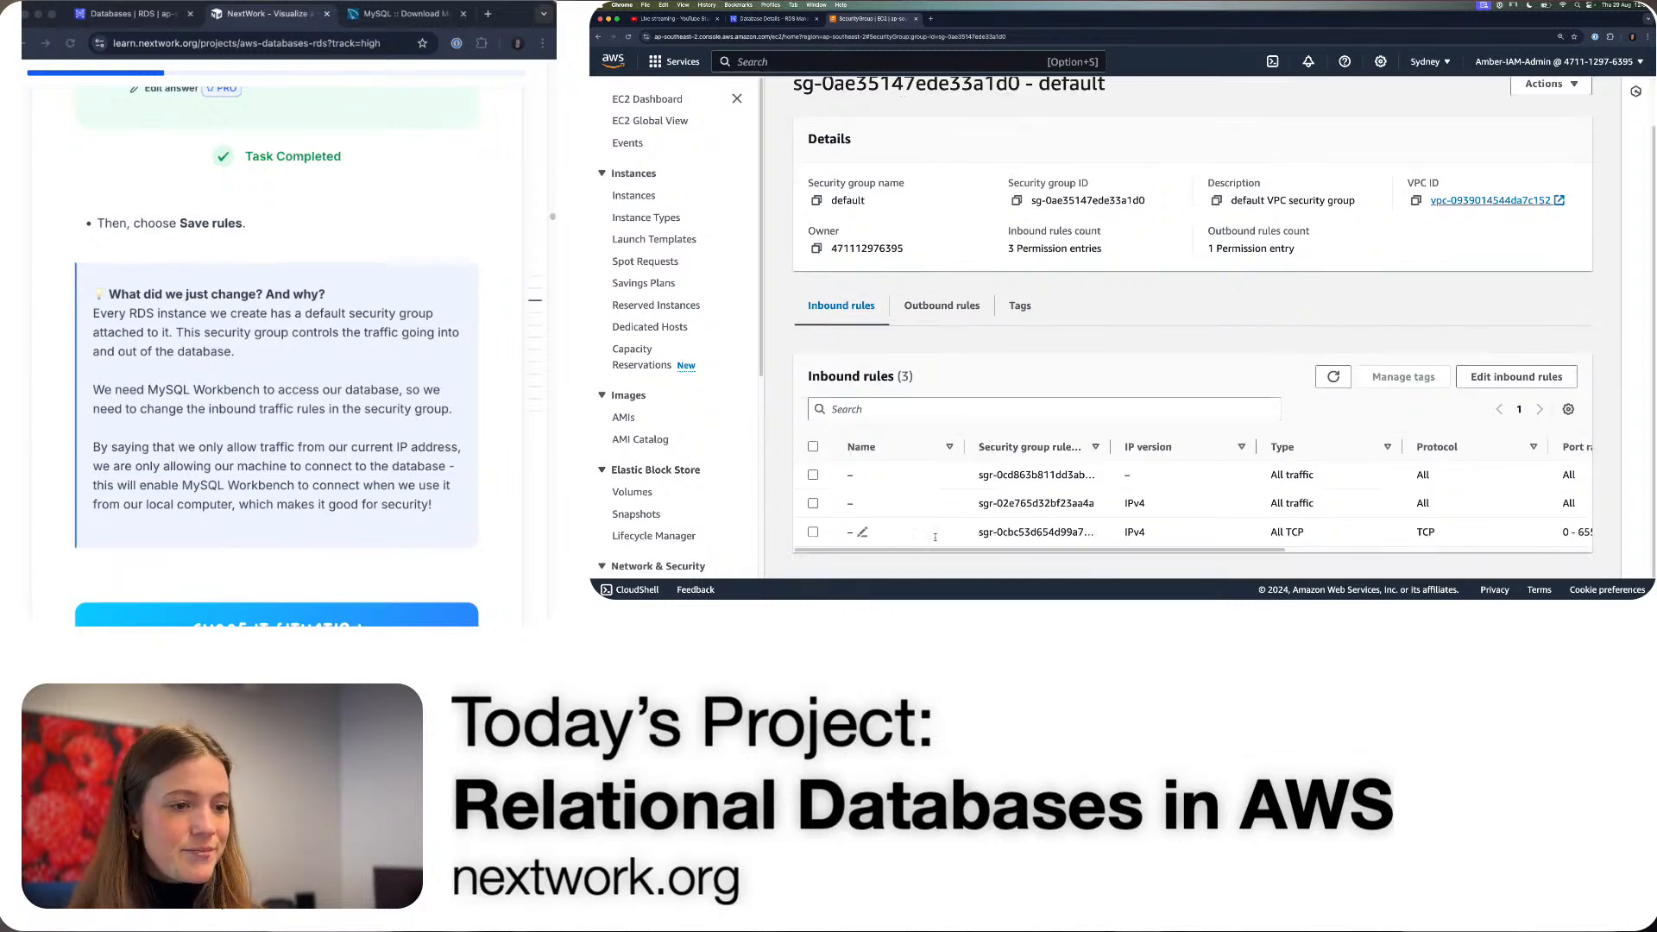
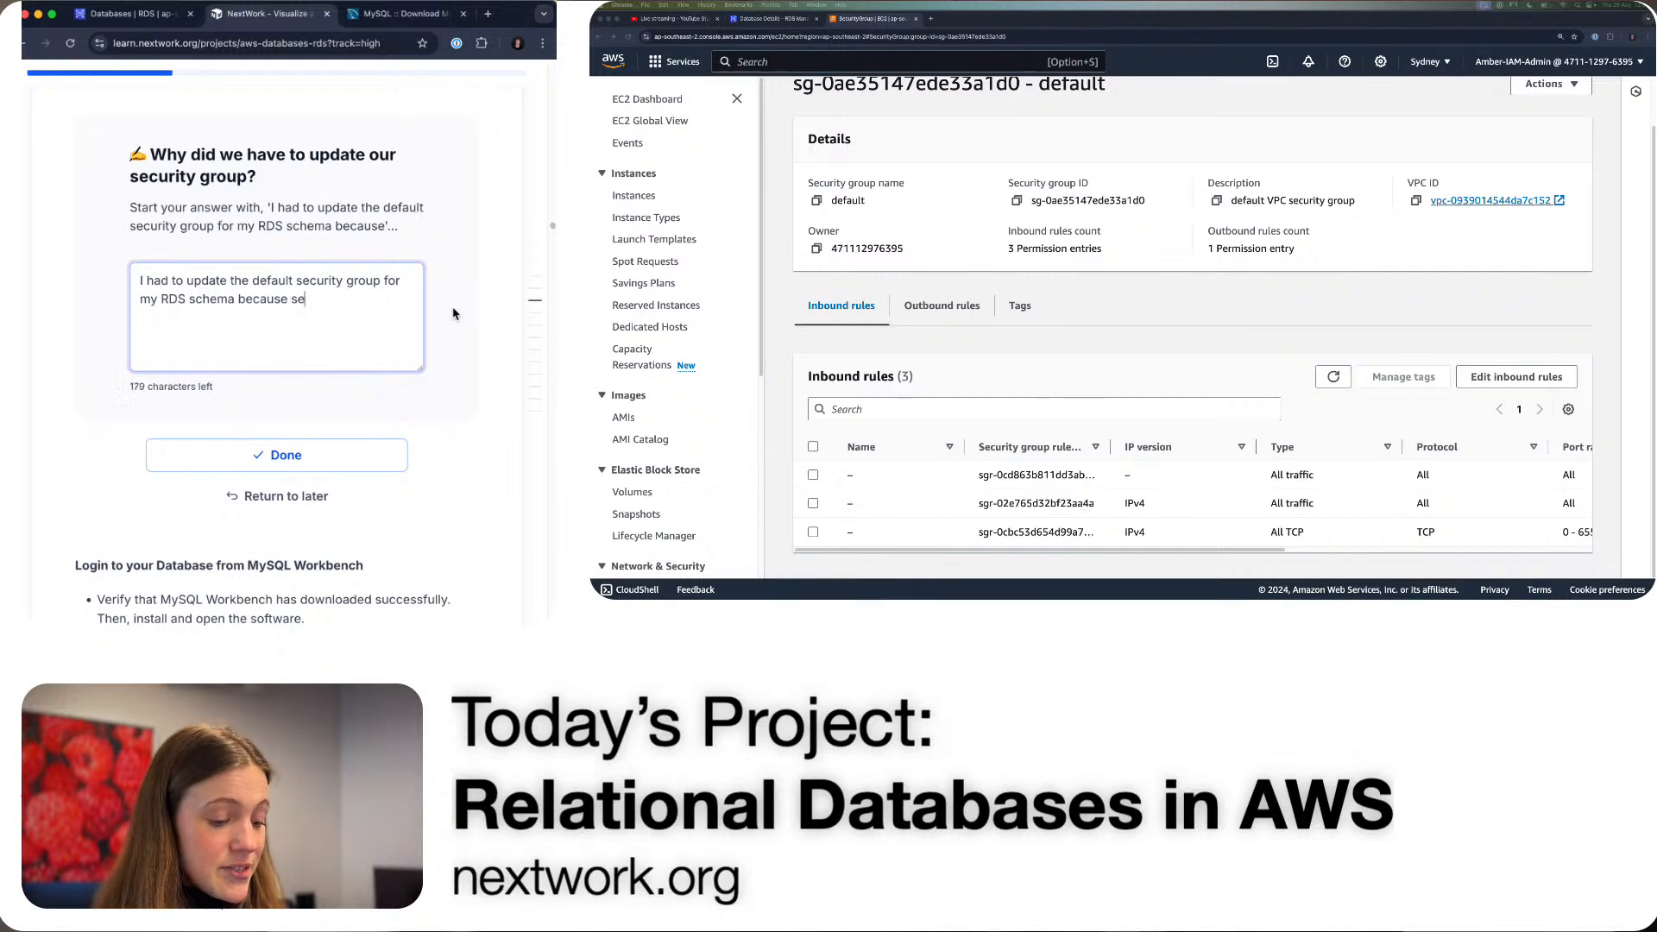
- Continue the guide's answer with "security groups are controlling and decide what traffic can access the AWS resources within it"
type("are controll")
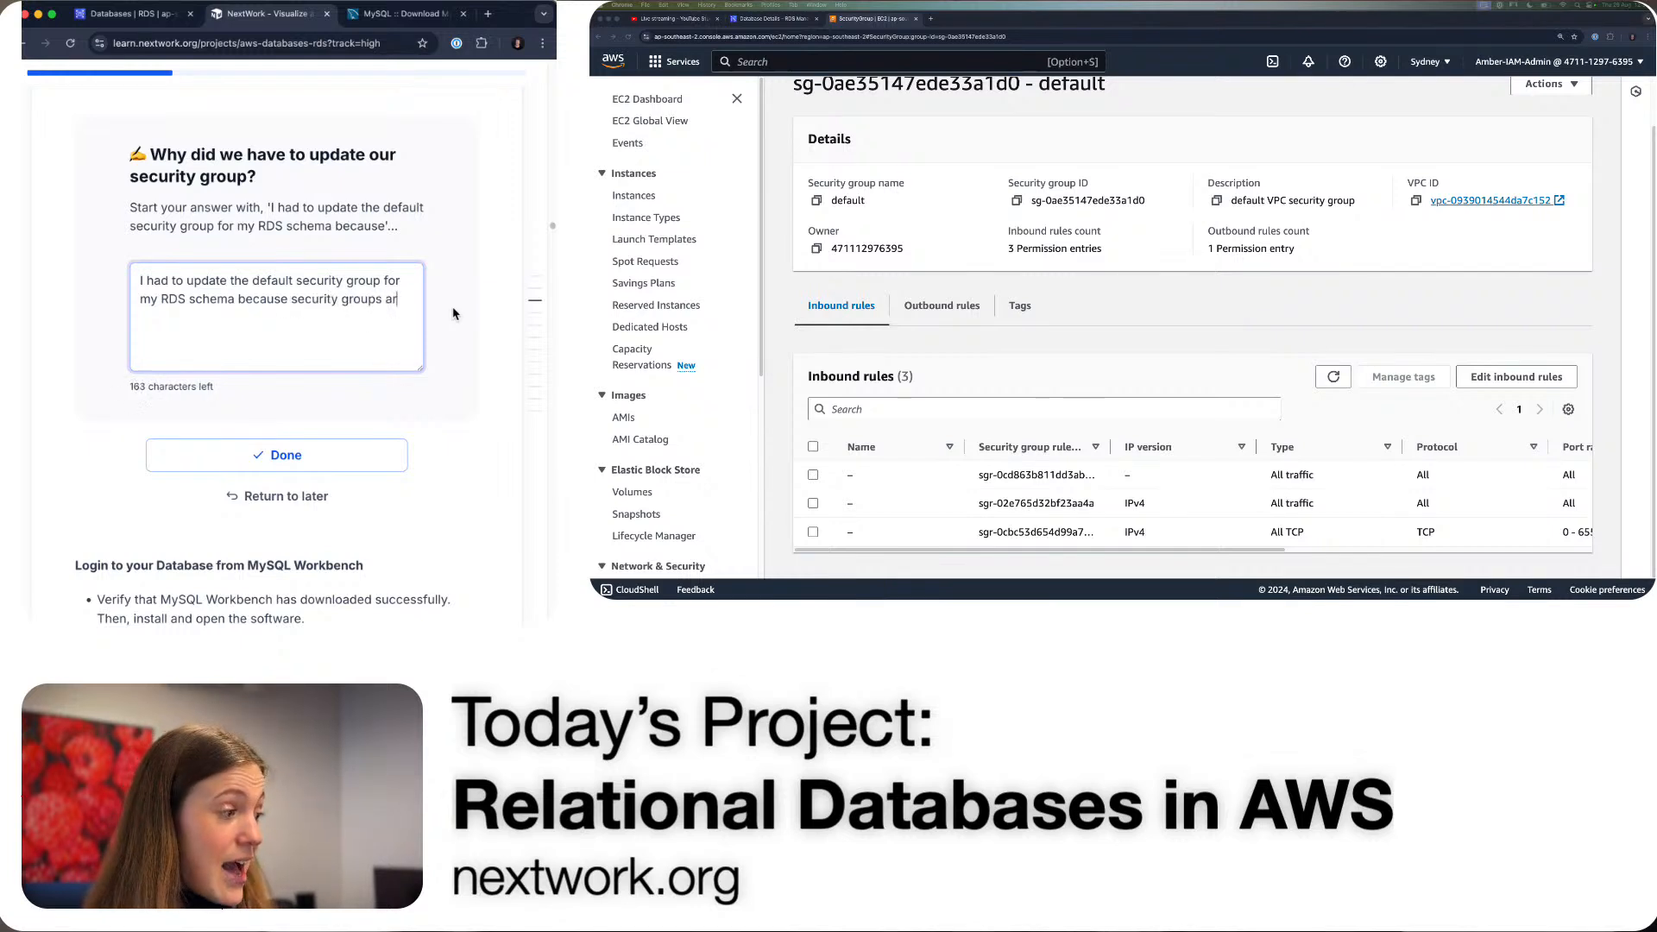
type("ing")
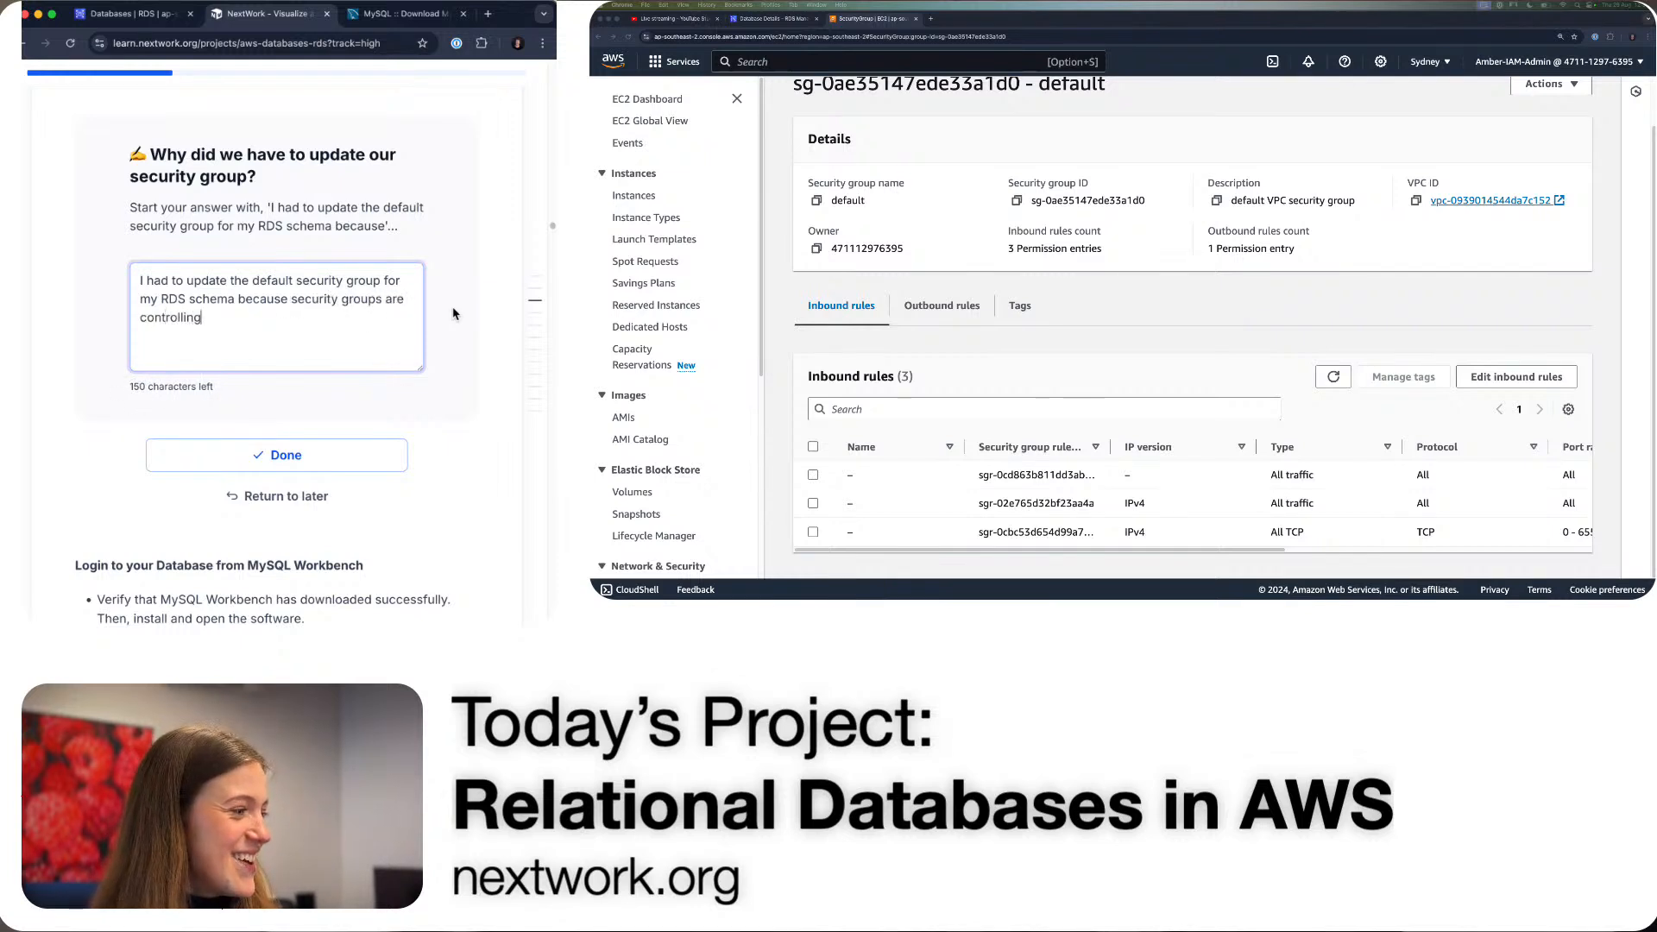
type(" and decide what ")
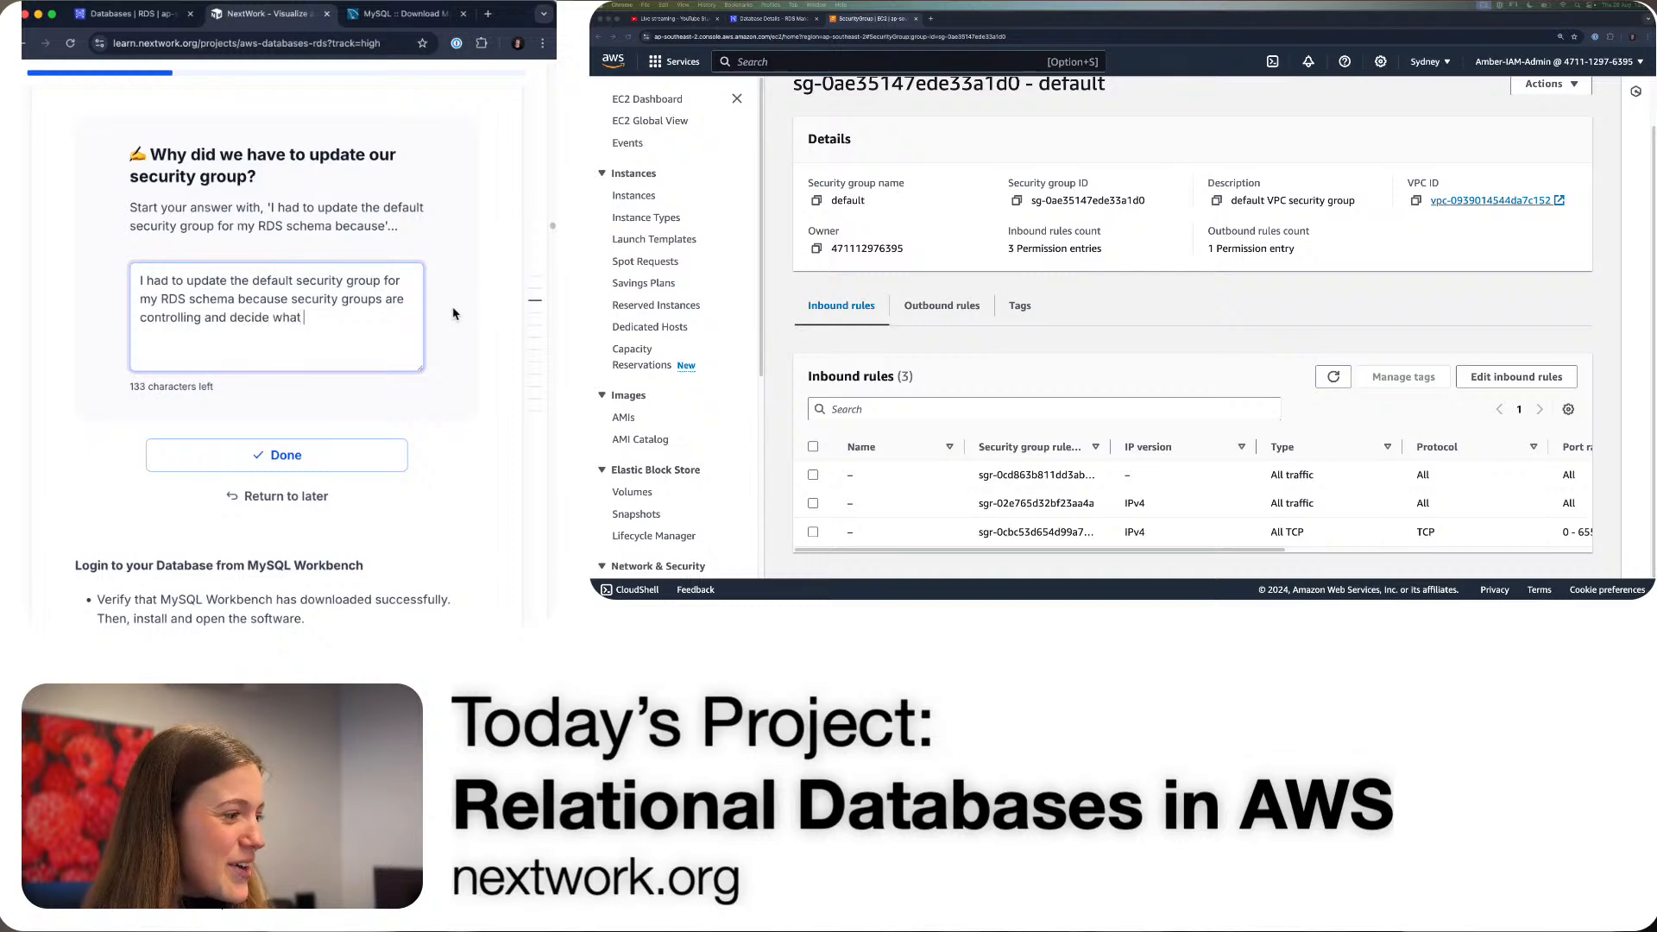
type("traffice")
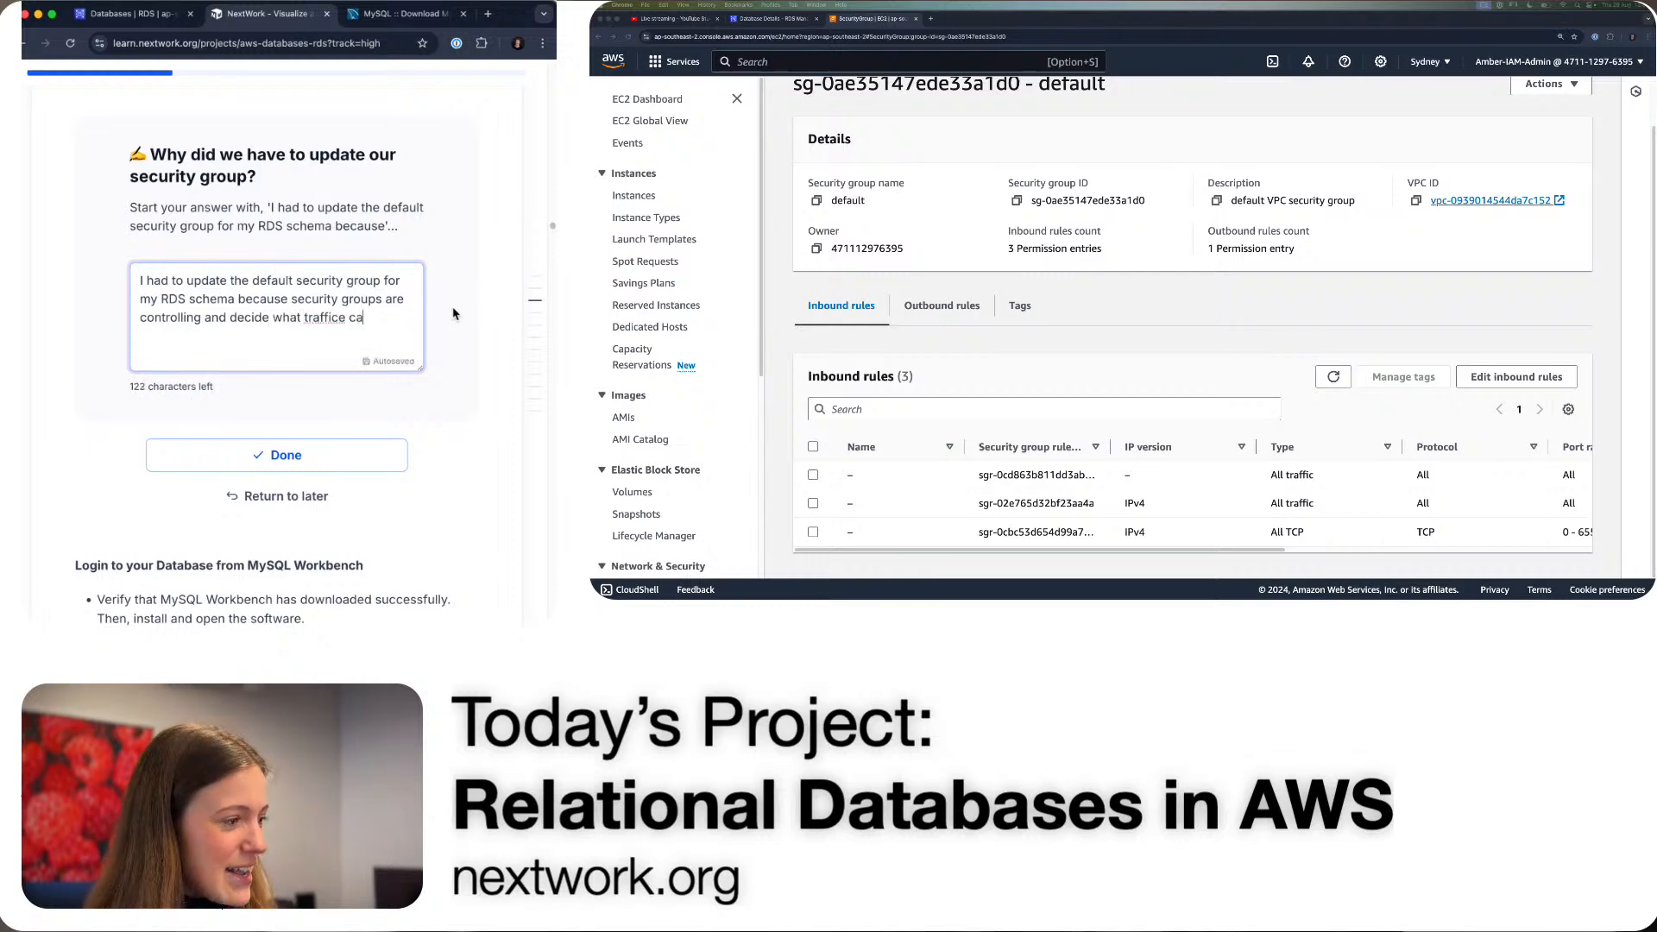
key("BackSpace")
type("can ")
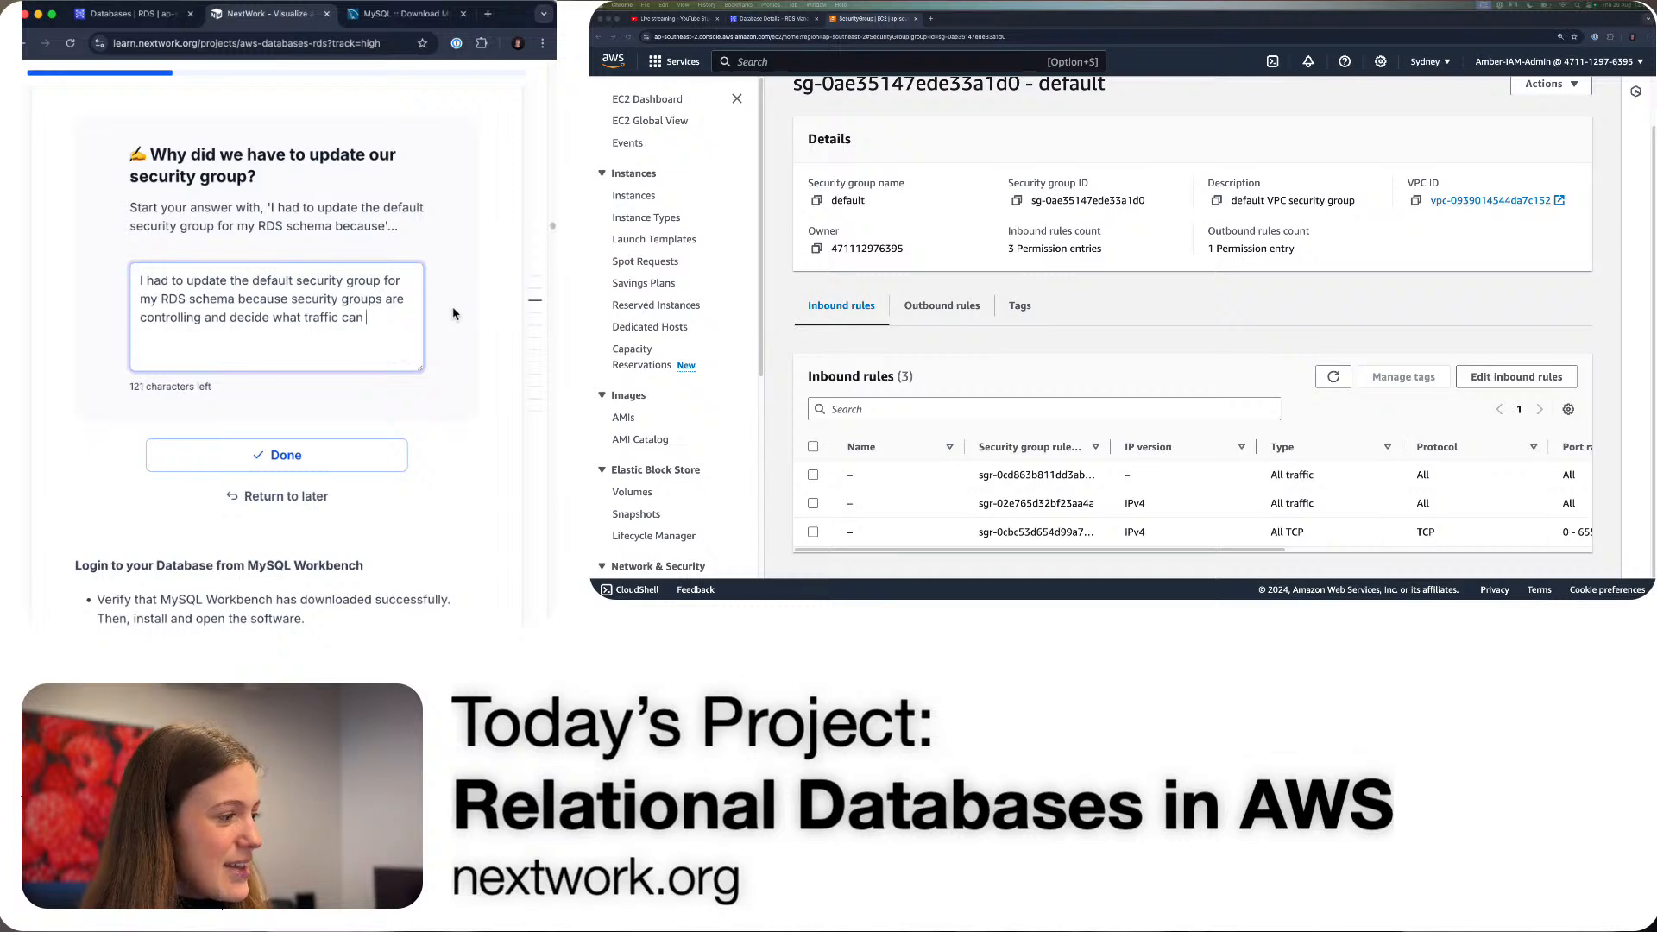
type("access the AWS r")
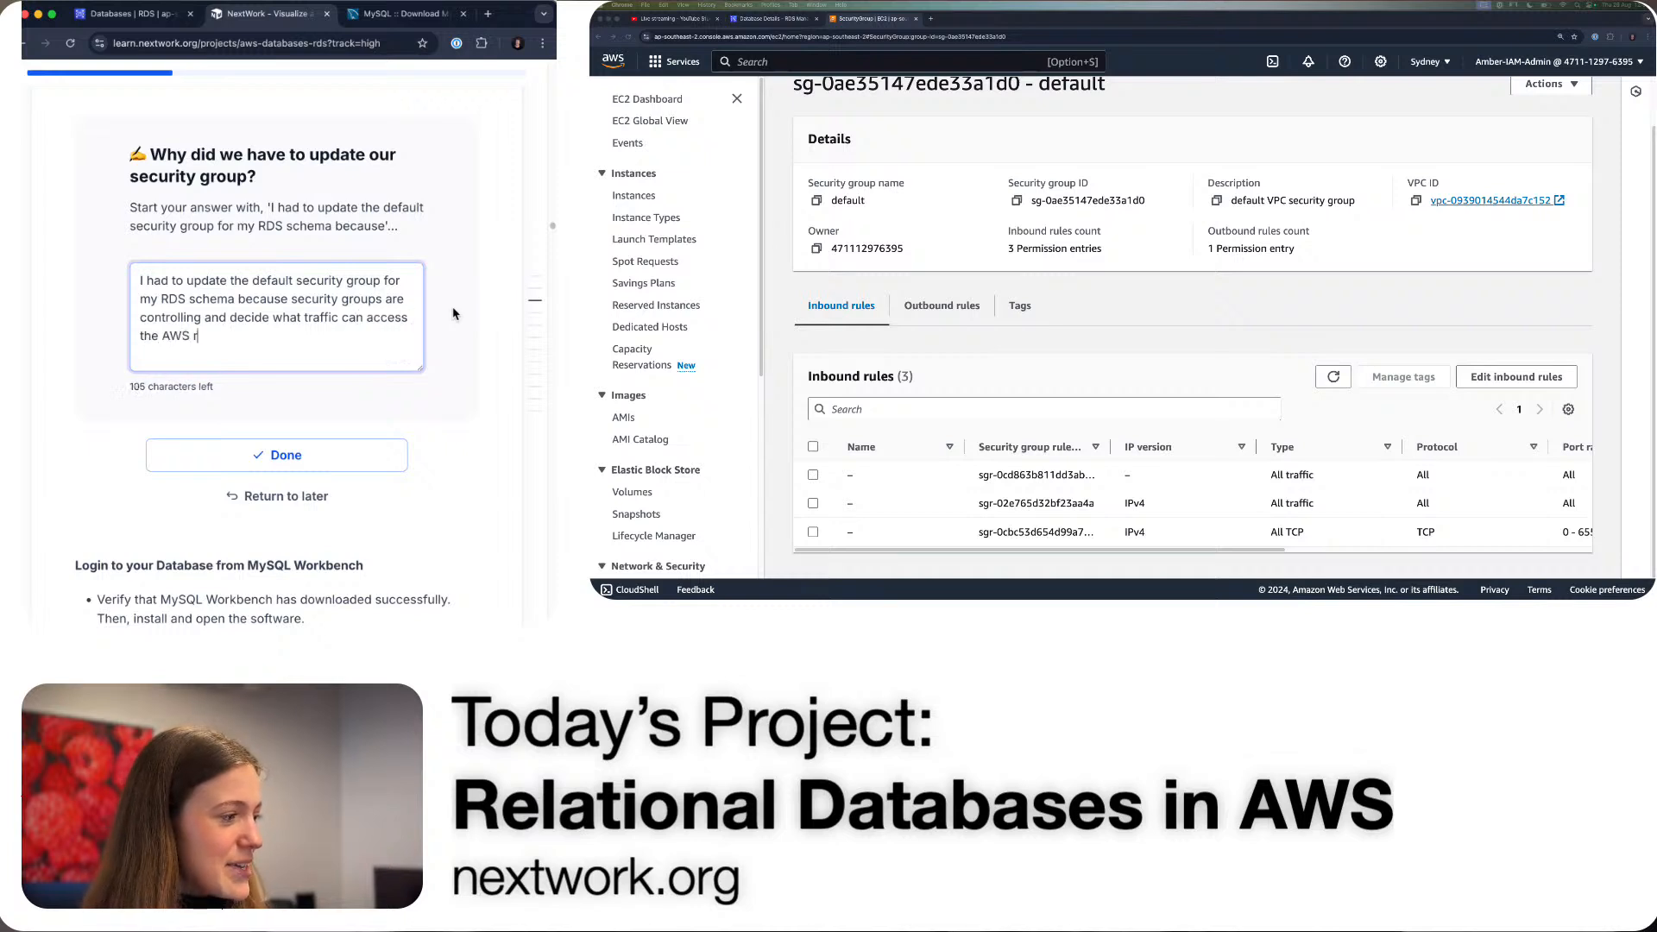
type("esources within it")
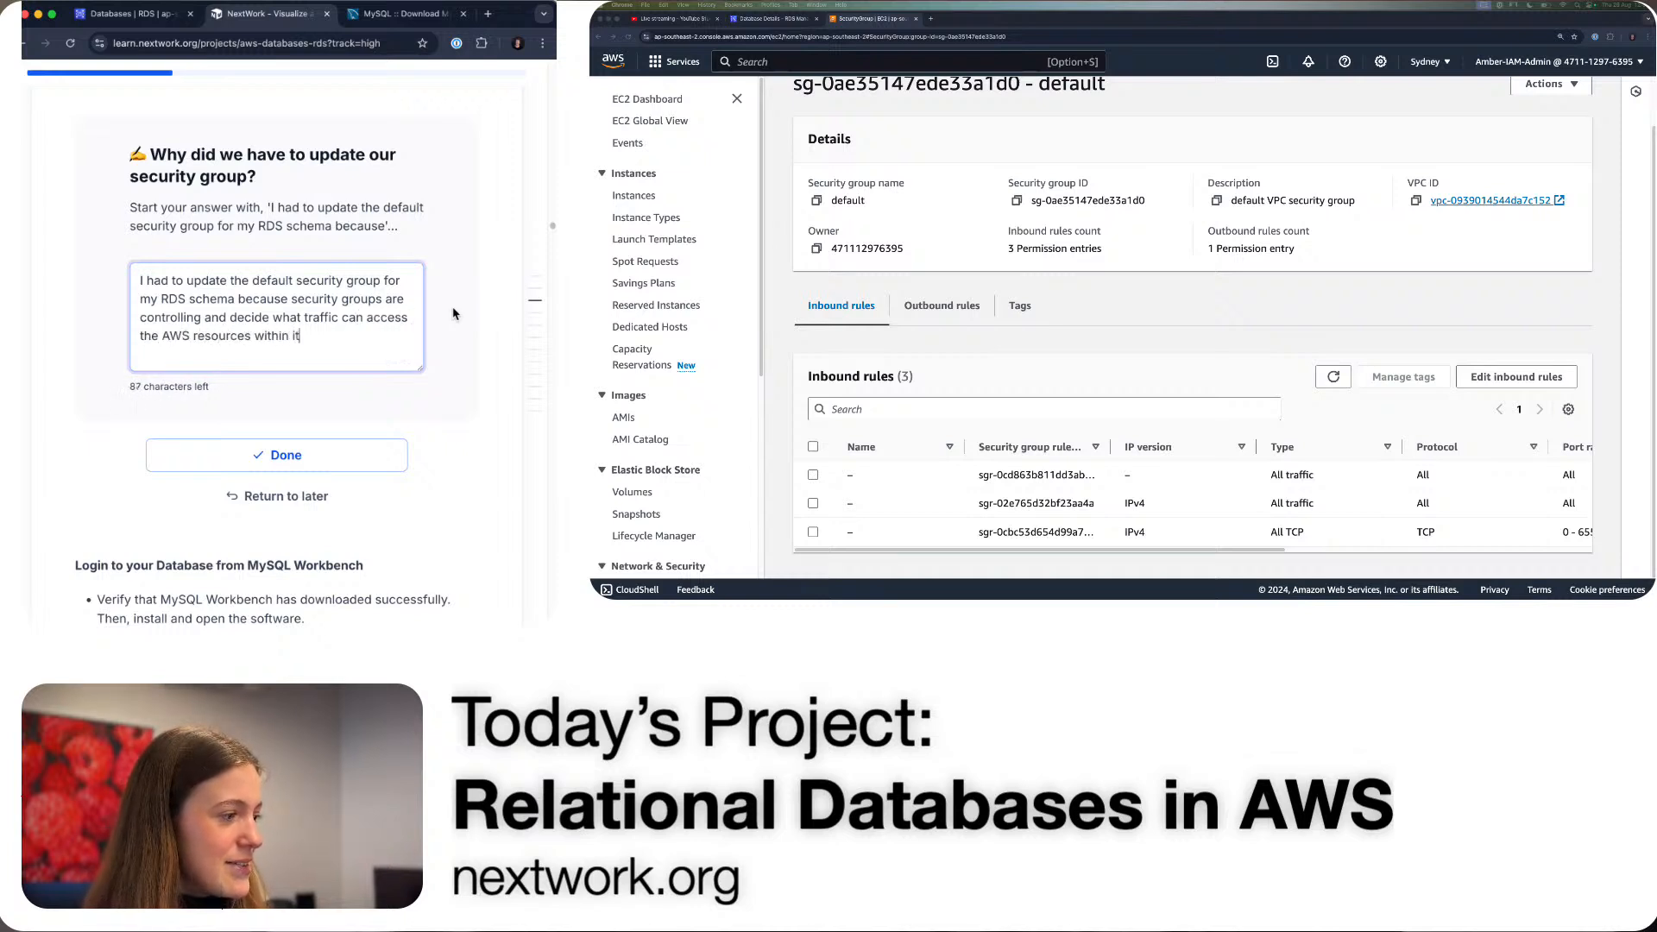
- End the security group answer with the sentence "I added my IP address as an accepted inbound rule."
type(". I added")
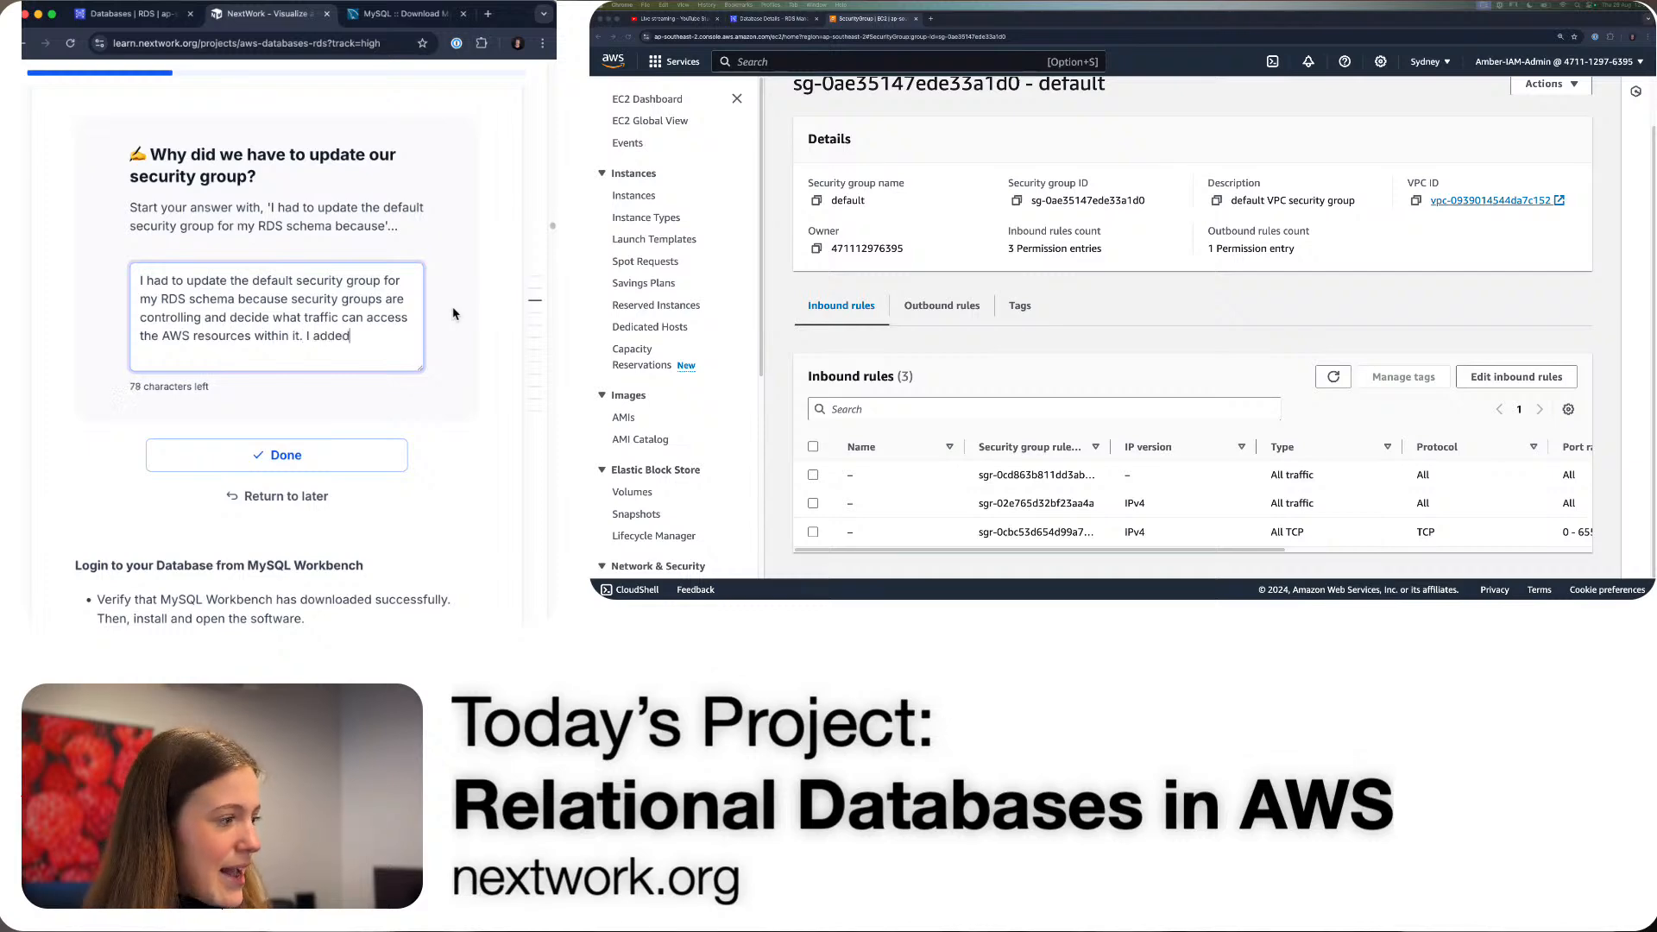
type(" my IP address")
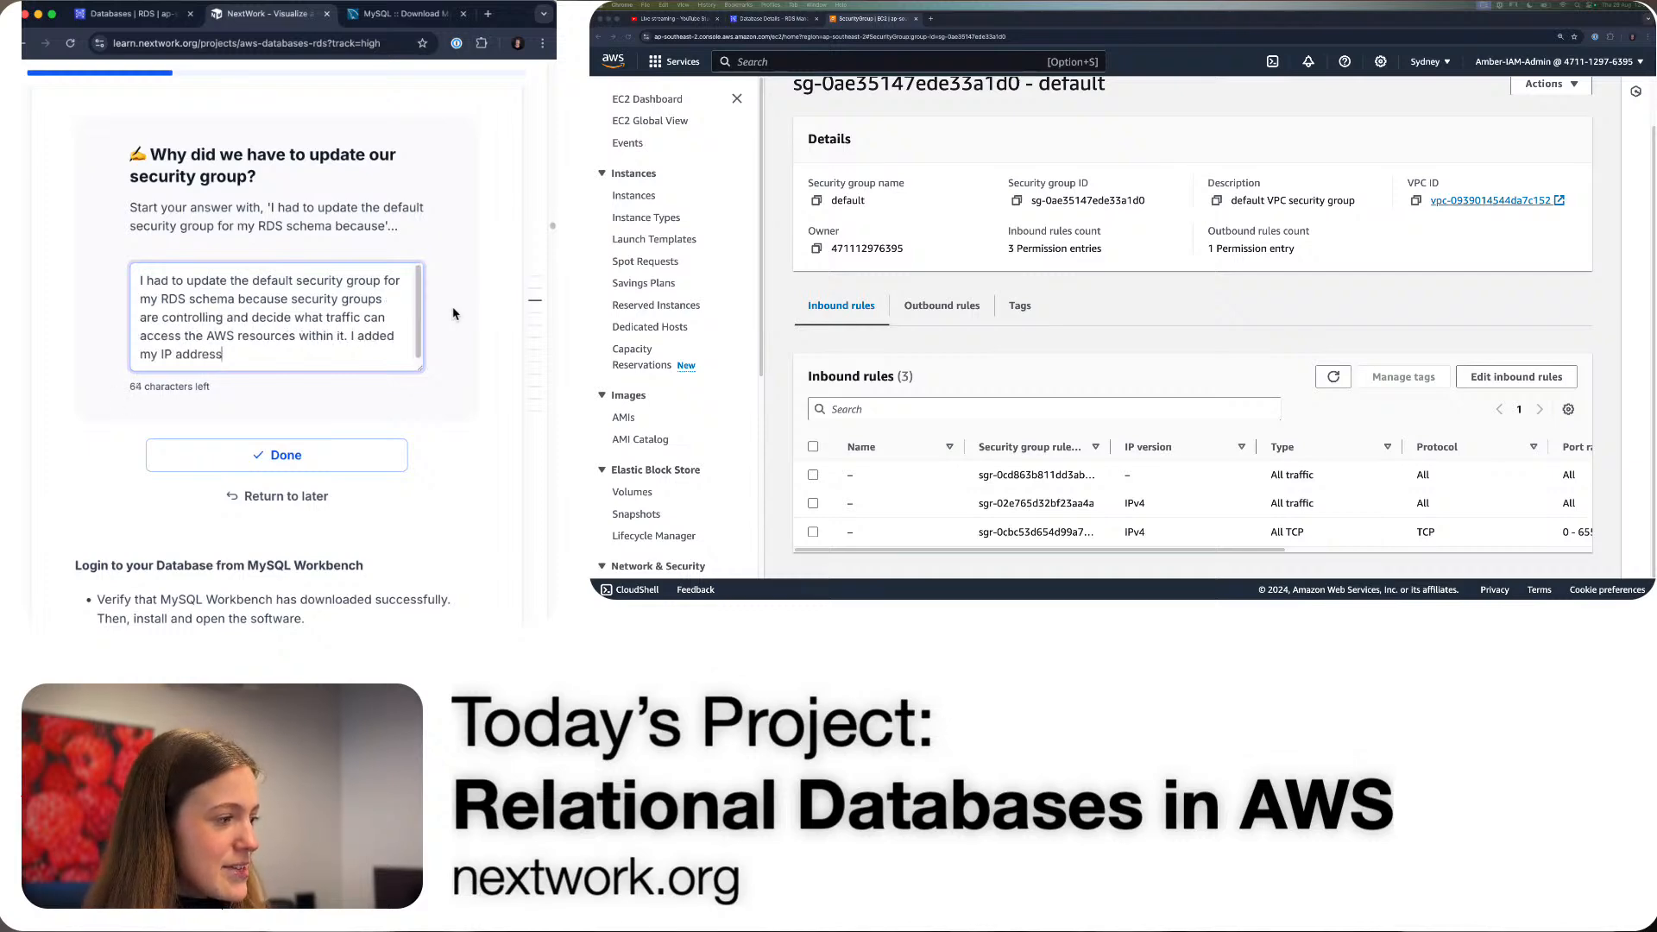
type(" as an acce")
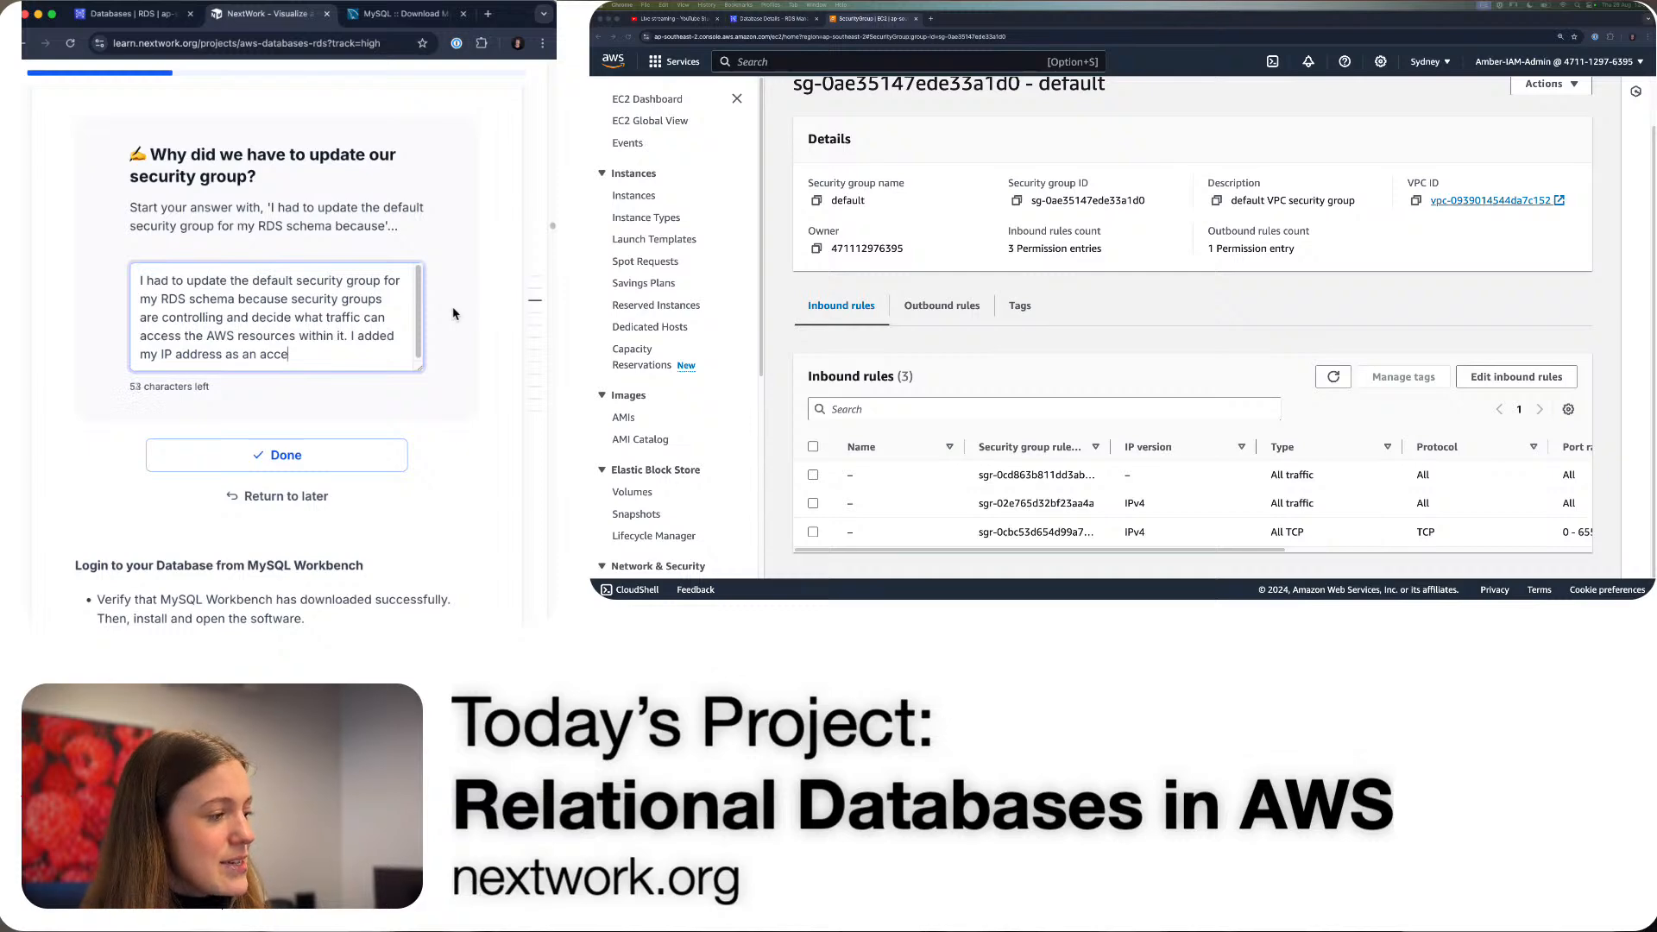
type("pted inbound rule.")
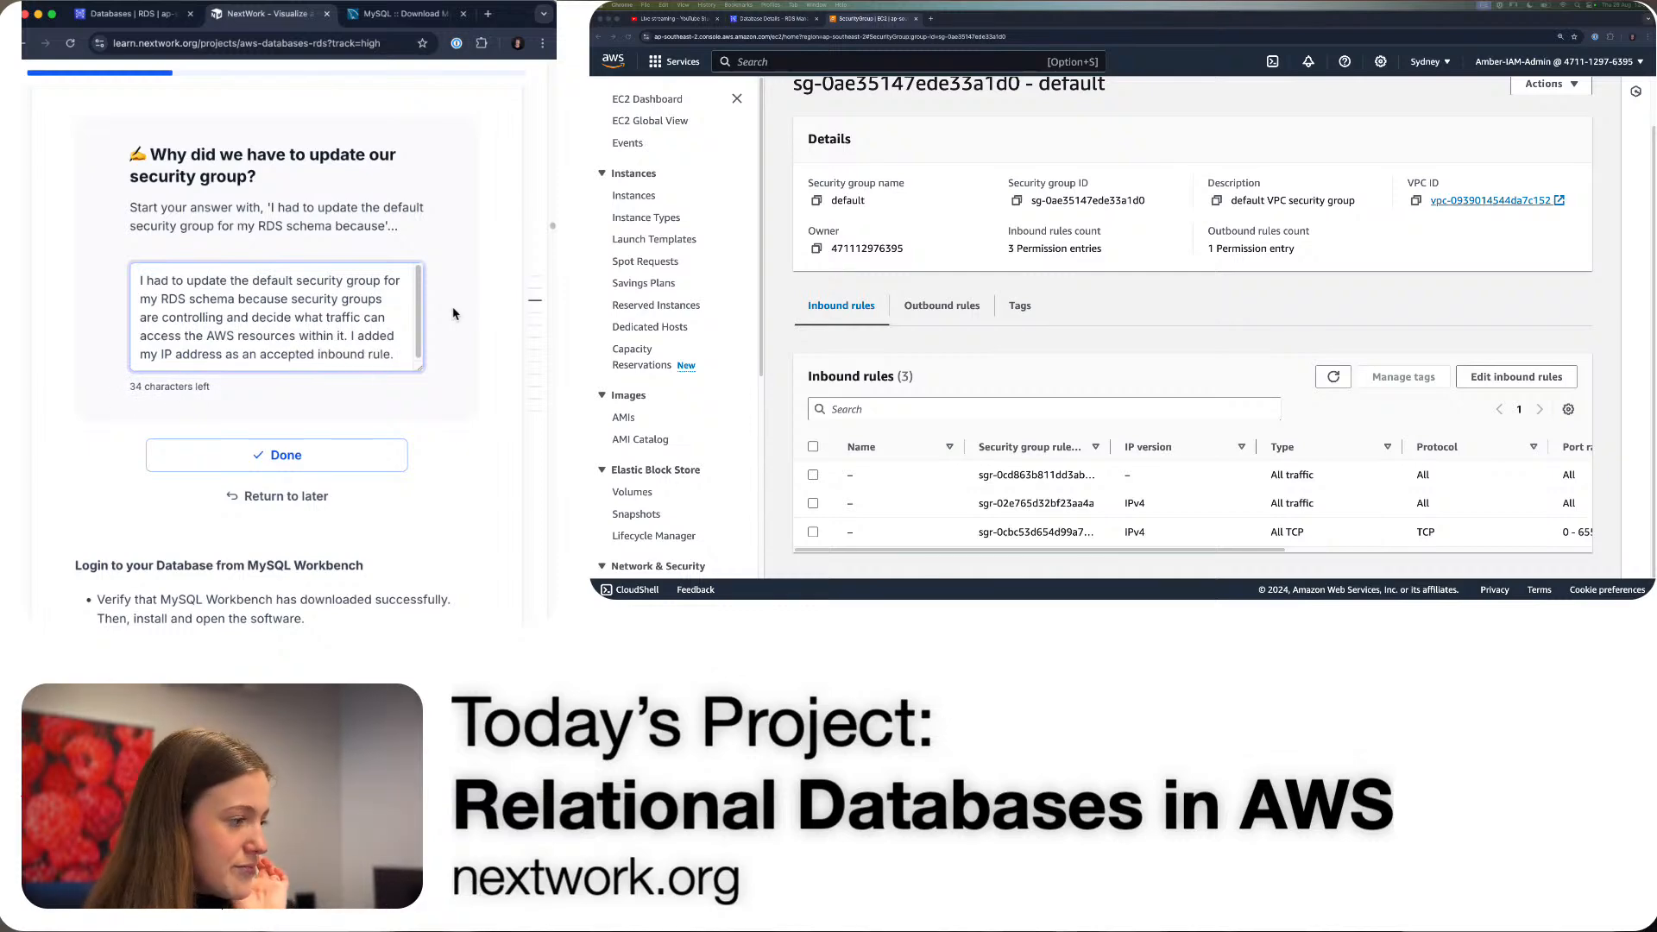
- Mark the security group answer as done and bring up the guide's instructions for logging in to the database from MySQL Workbench
left_click(366, 459)
scroll(347, 466, "down", 6)
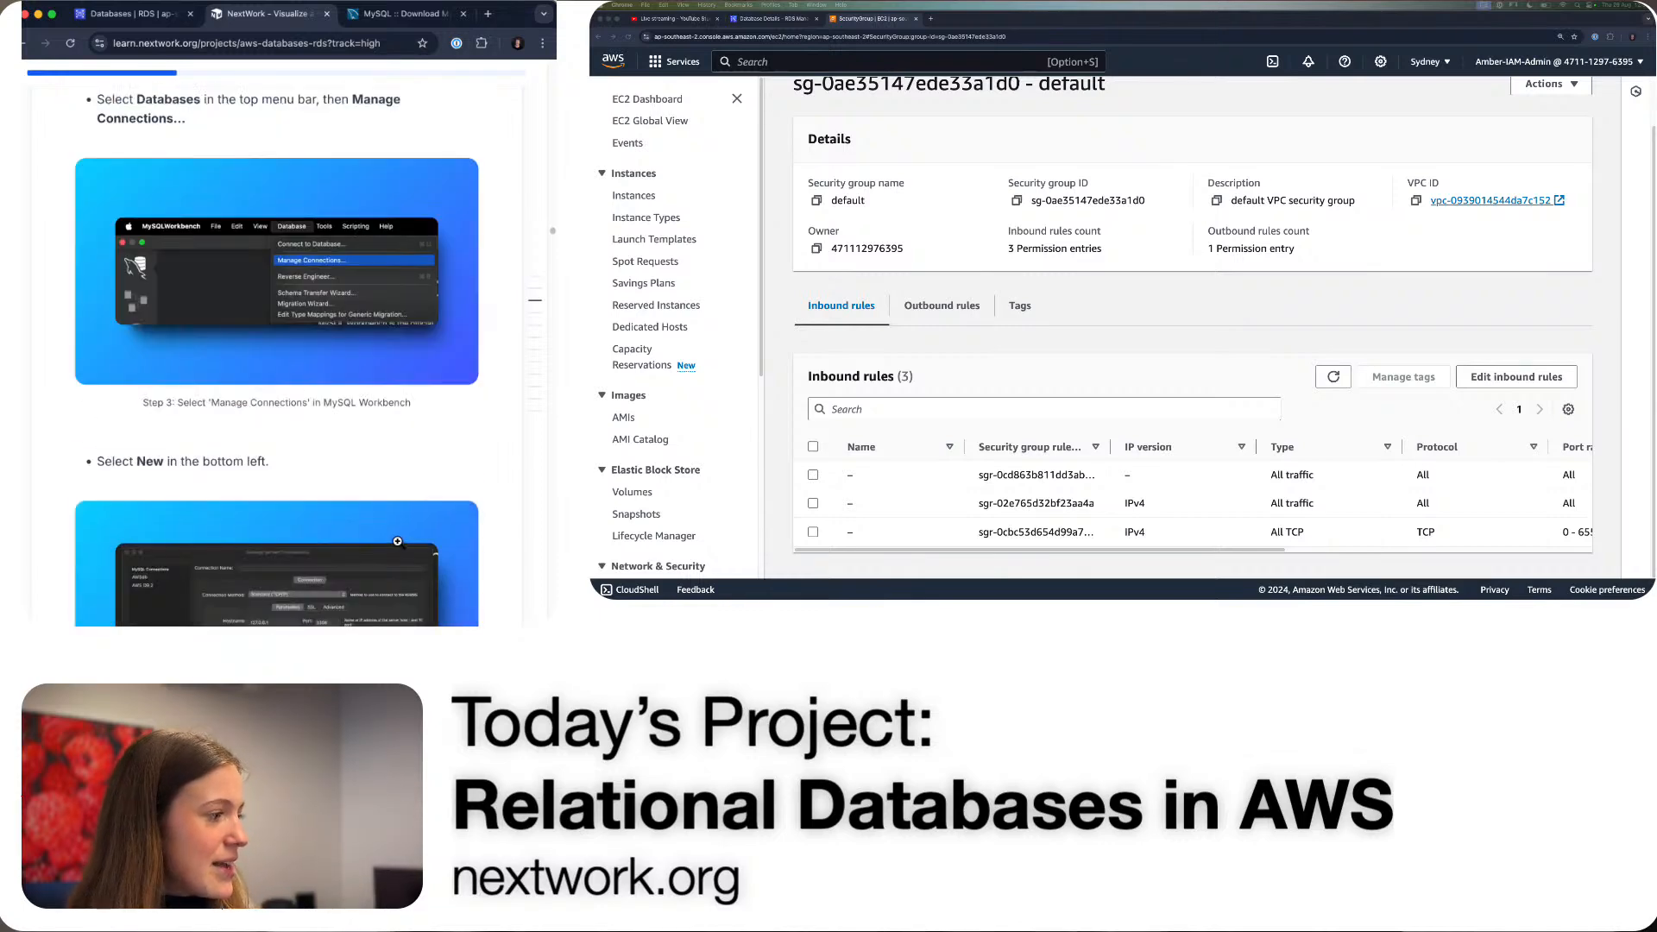
scroll(160, 222, "up", 3)
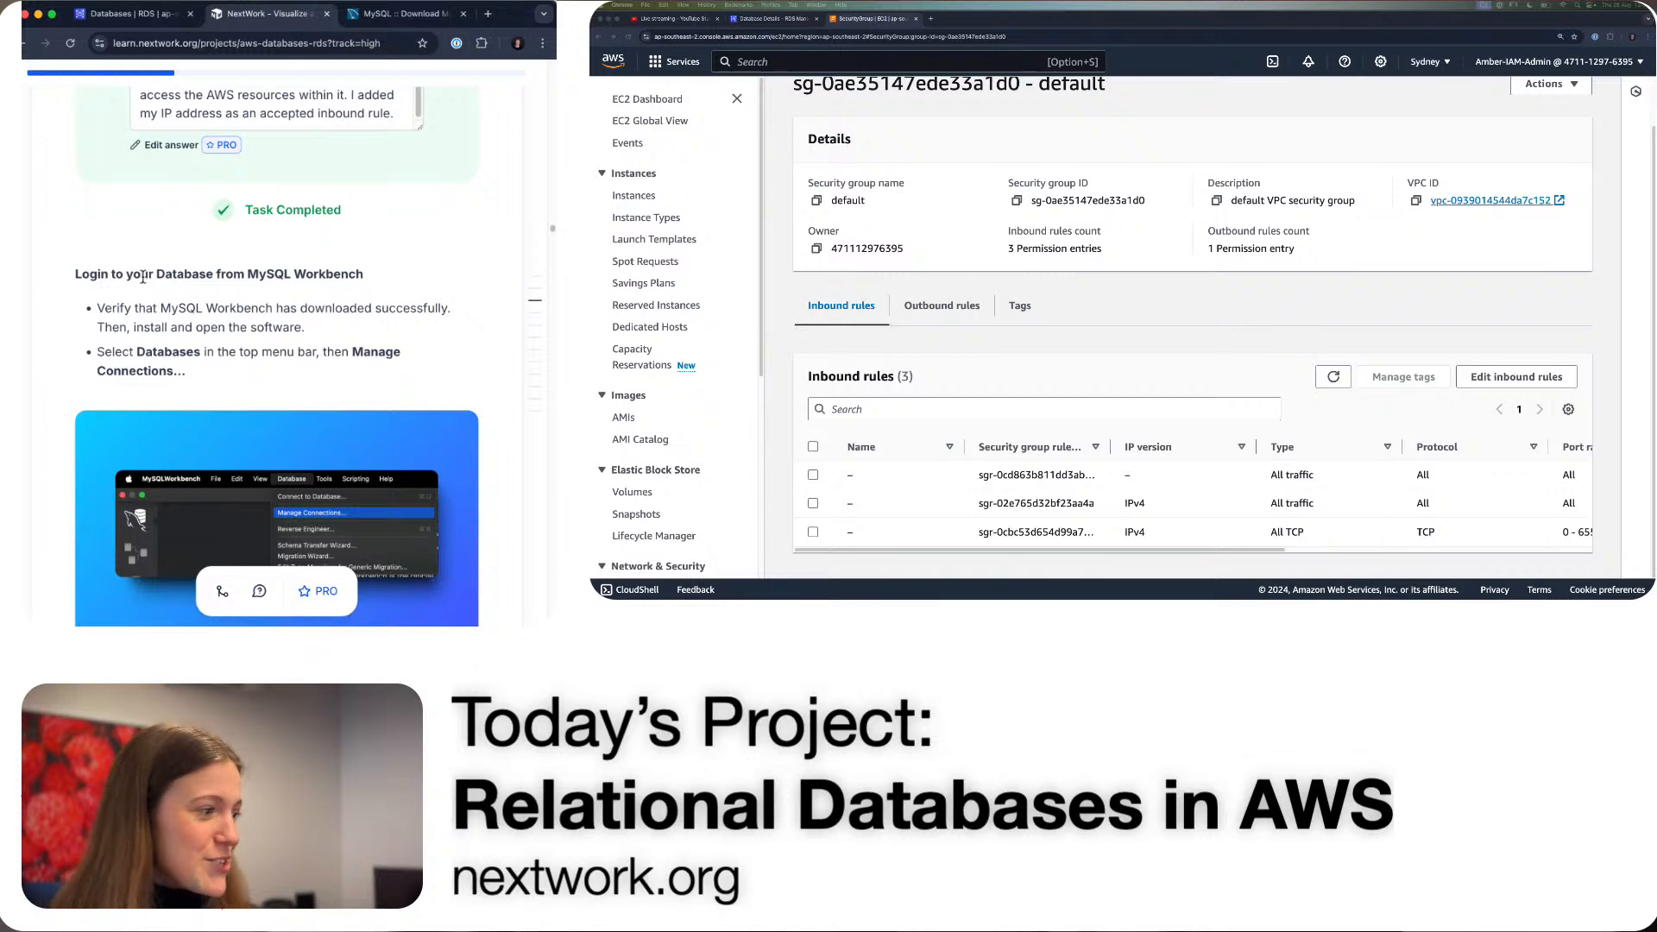
scroll(156, 289, "down", 2)
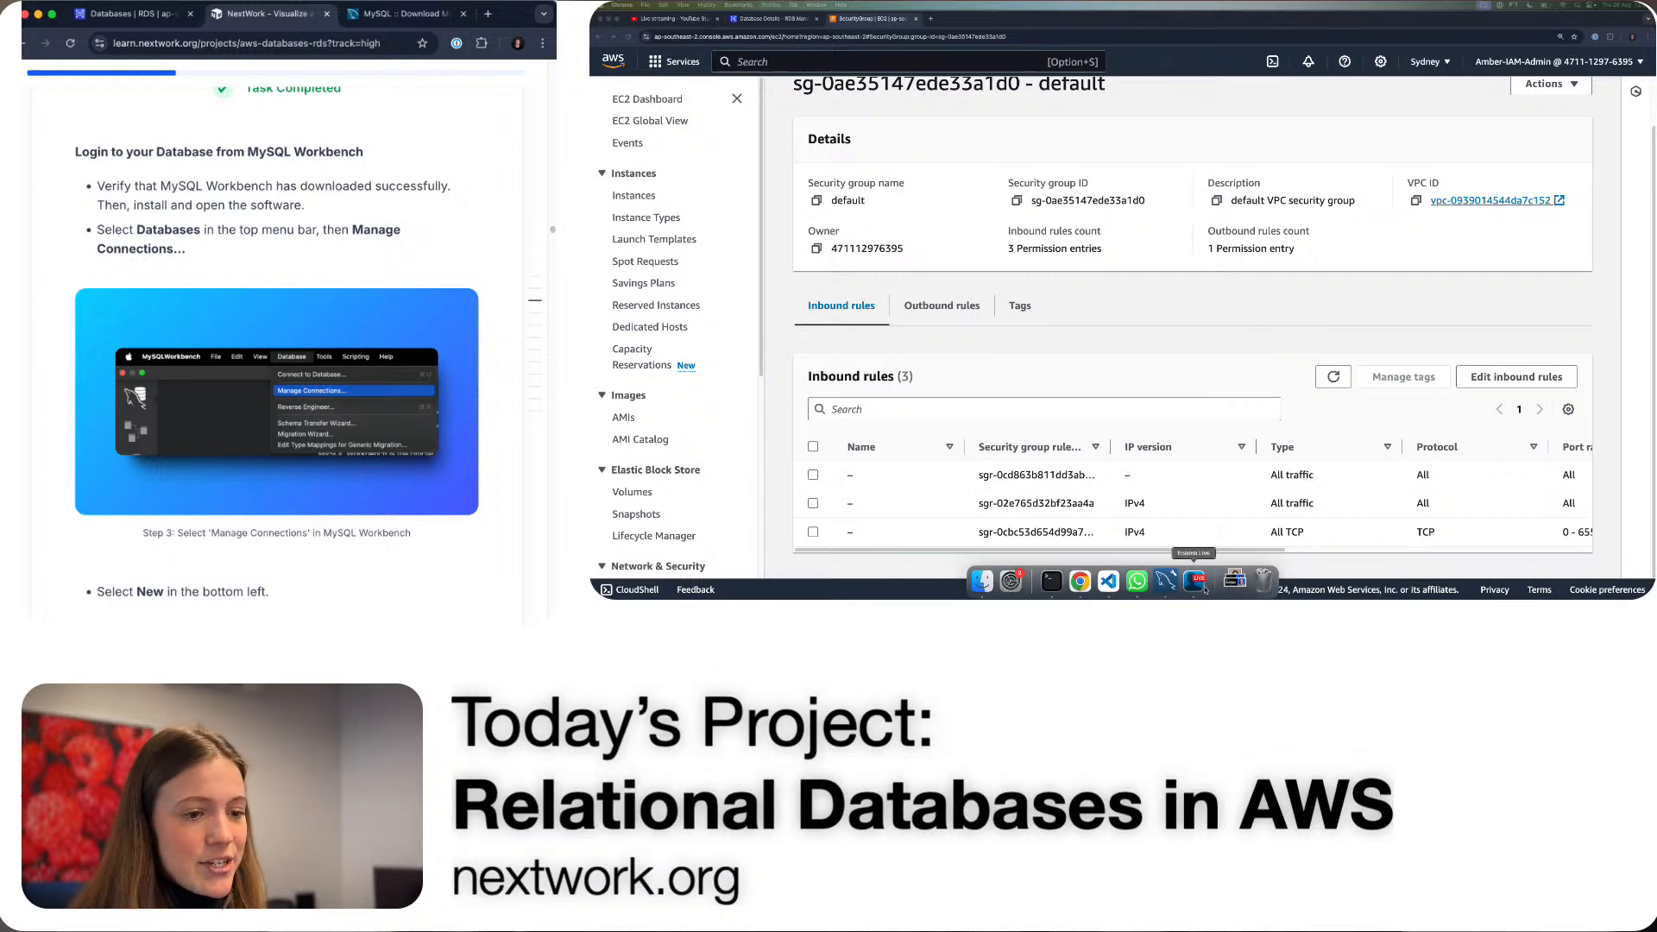
- Switch to MySQL Workbench and enlarge its window to fill the screen
left_click(1160, 576)
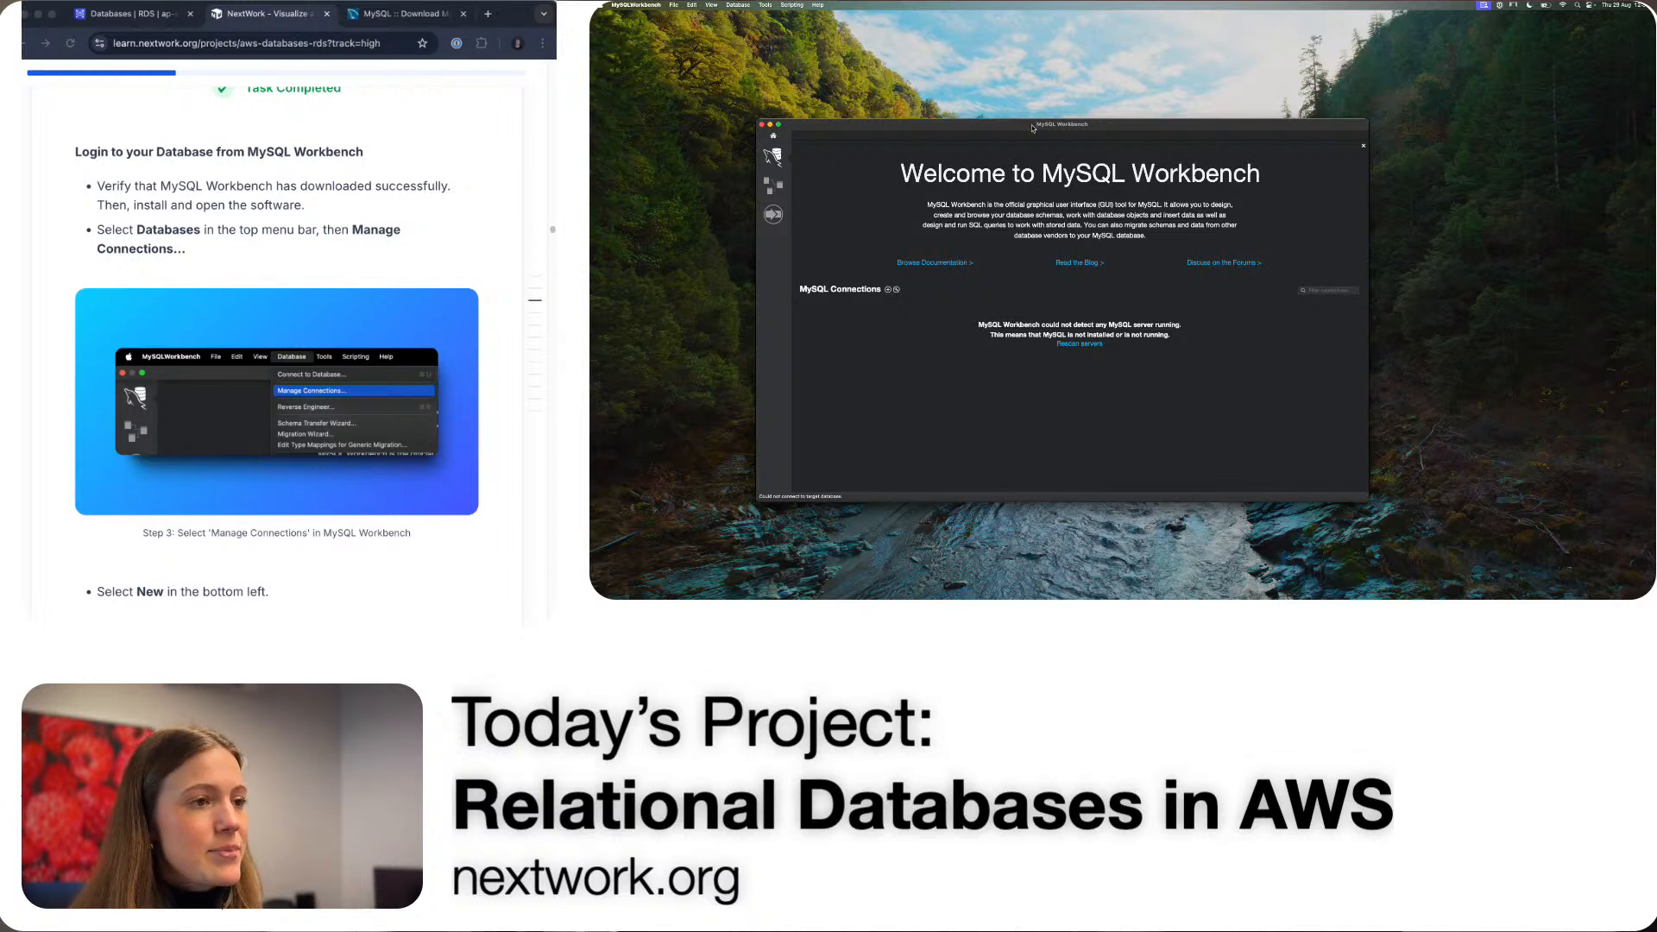
left_click_drag(1033, 127, 1032, 122)
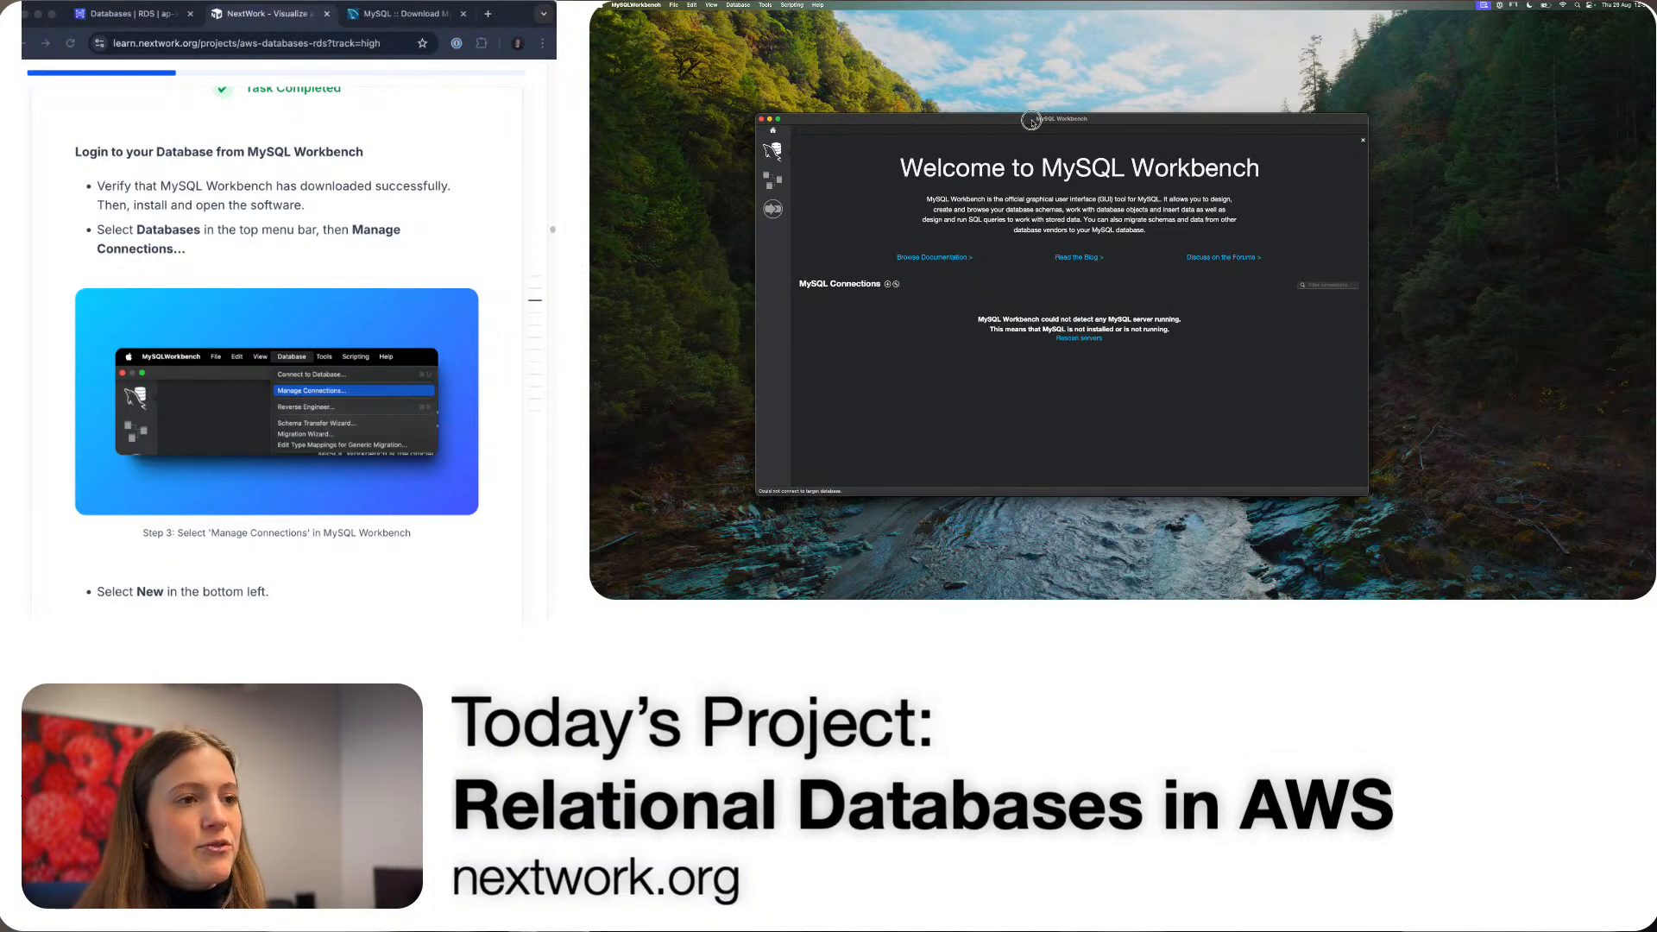
double_click(1031, 122)
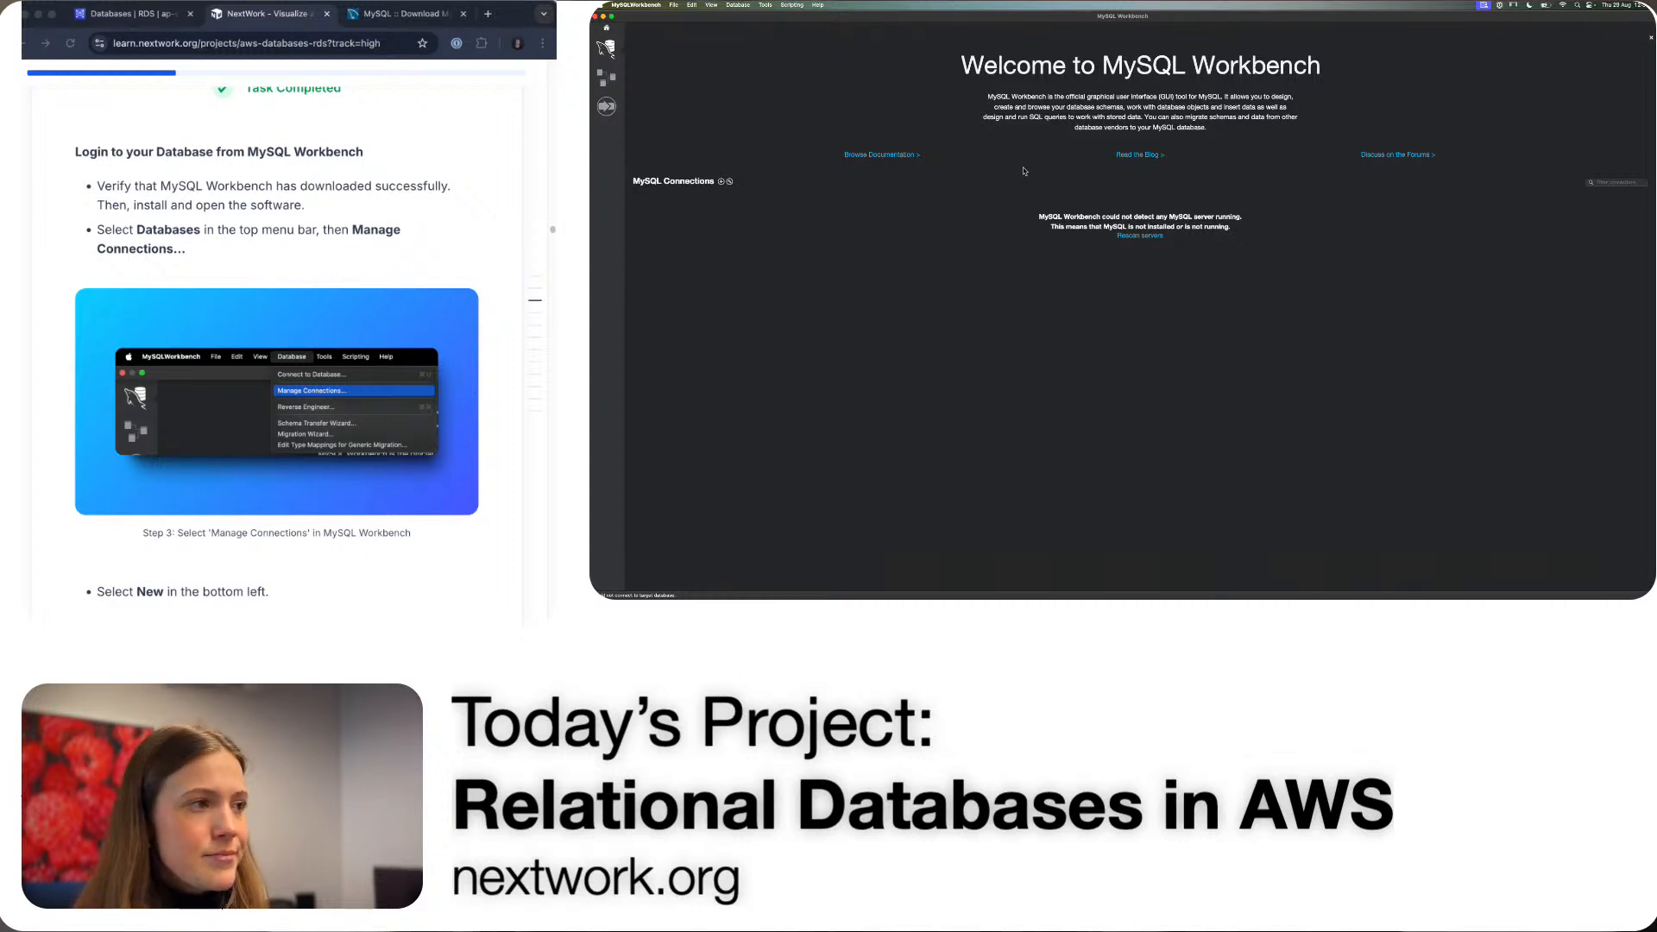
- Open MySQL Workbench's Manage Server Connections dialog and add a new connection, following the guide
scroll(284, 309, "down", 1)
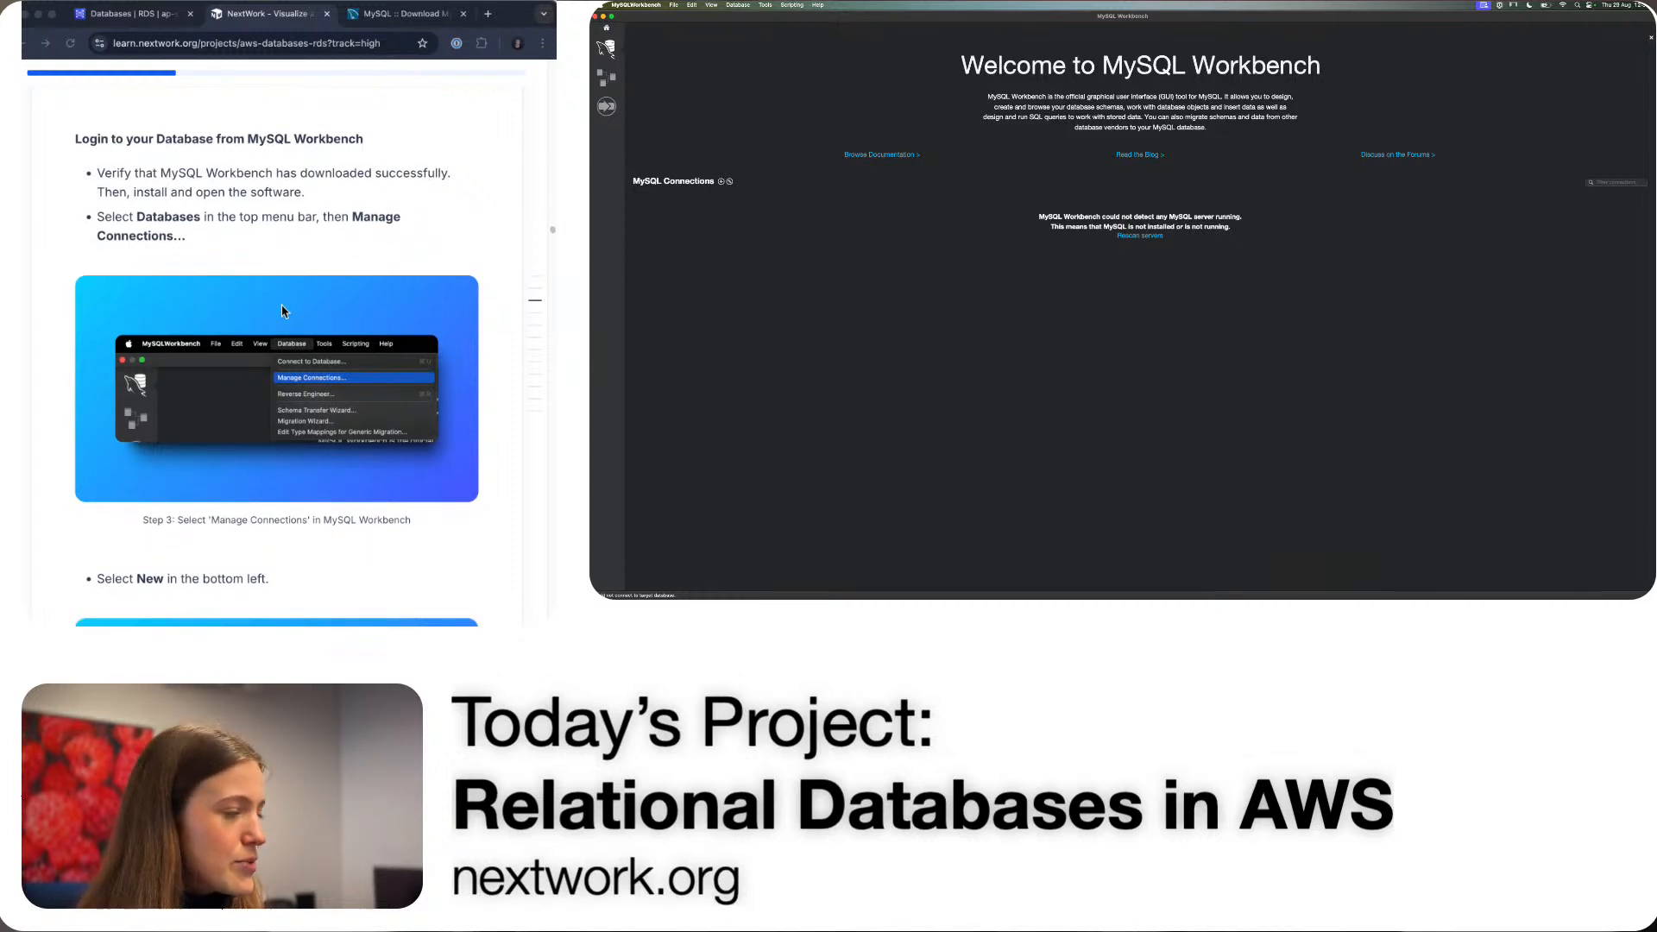
scroll(303, 359, "down", 3)
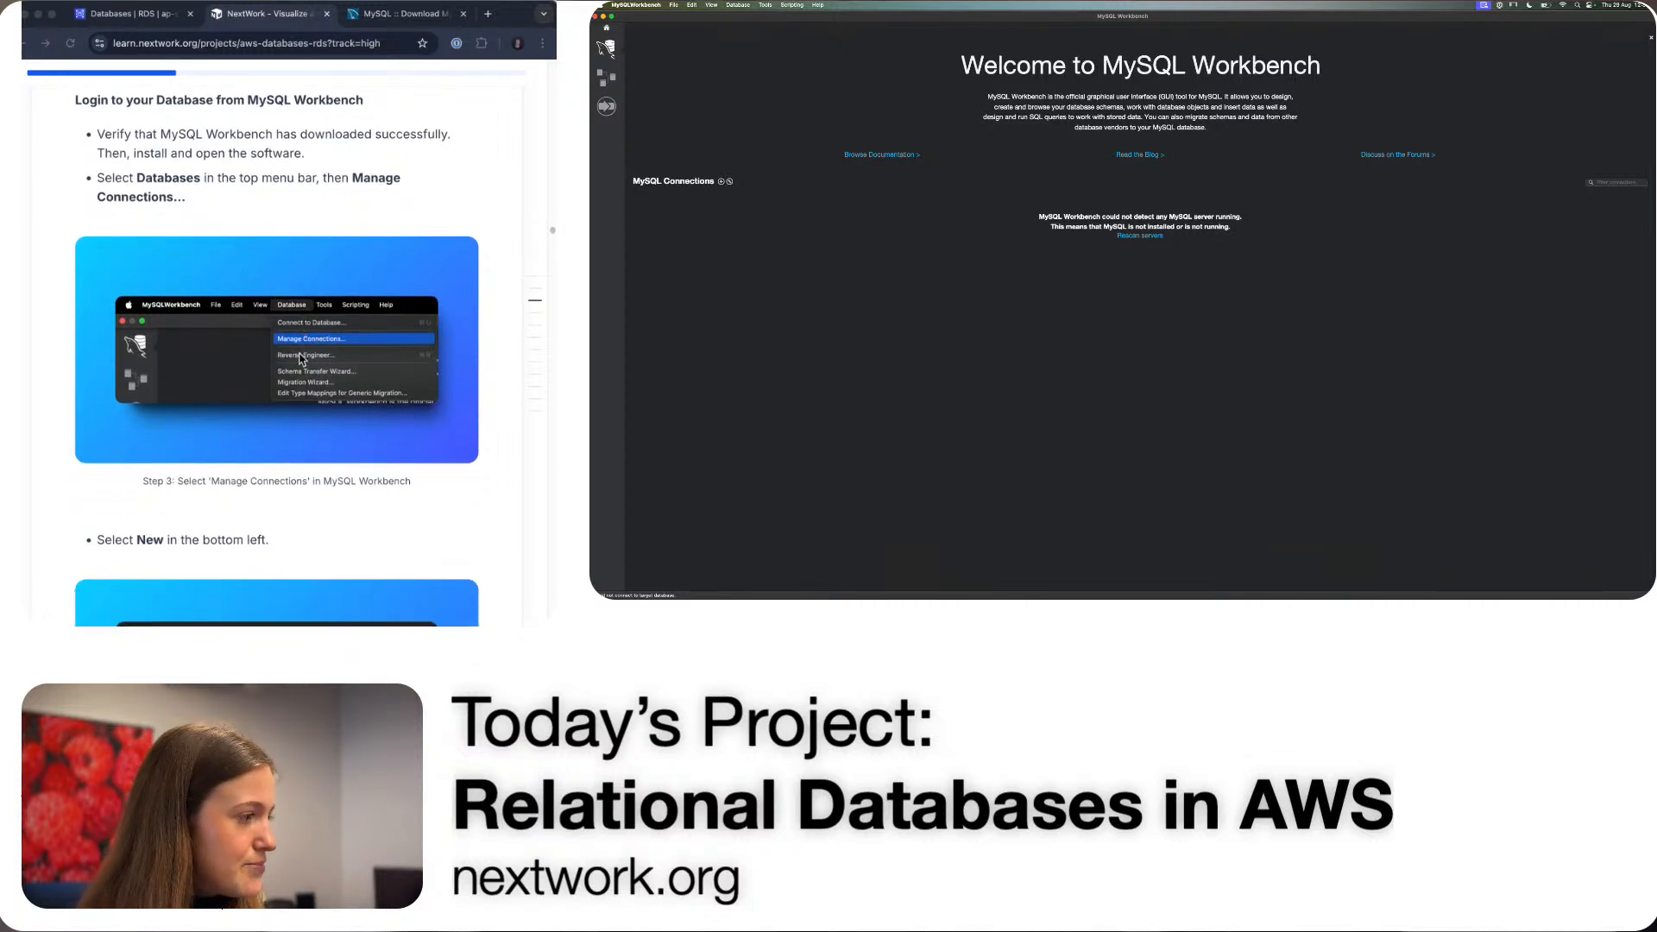
left_click(158, 207)
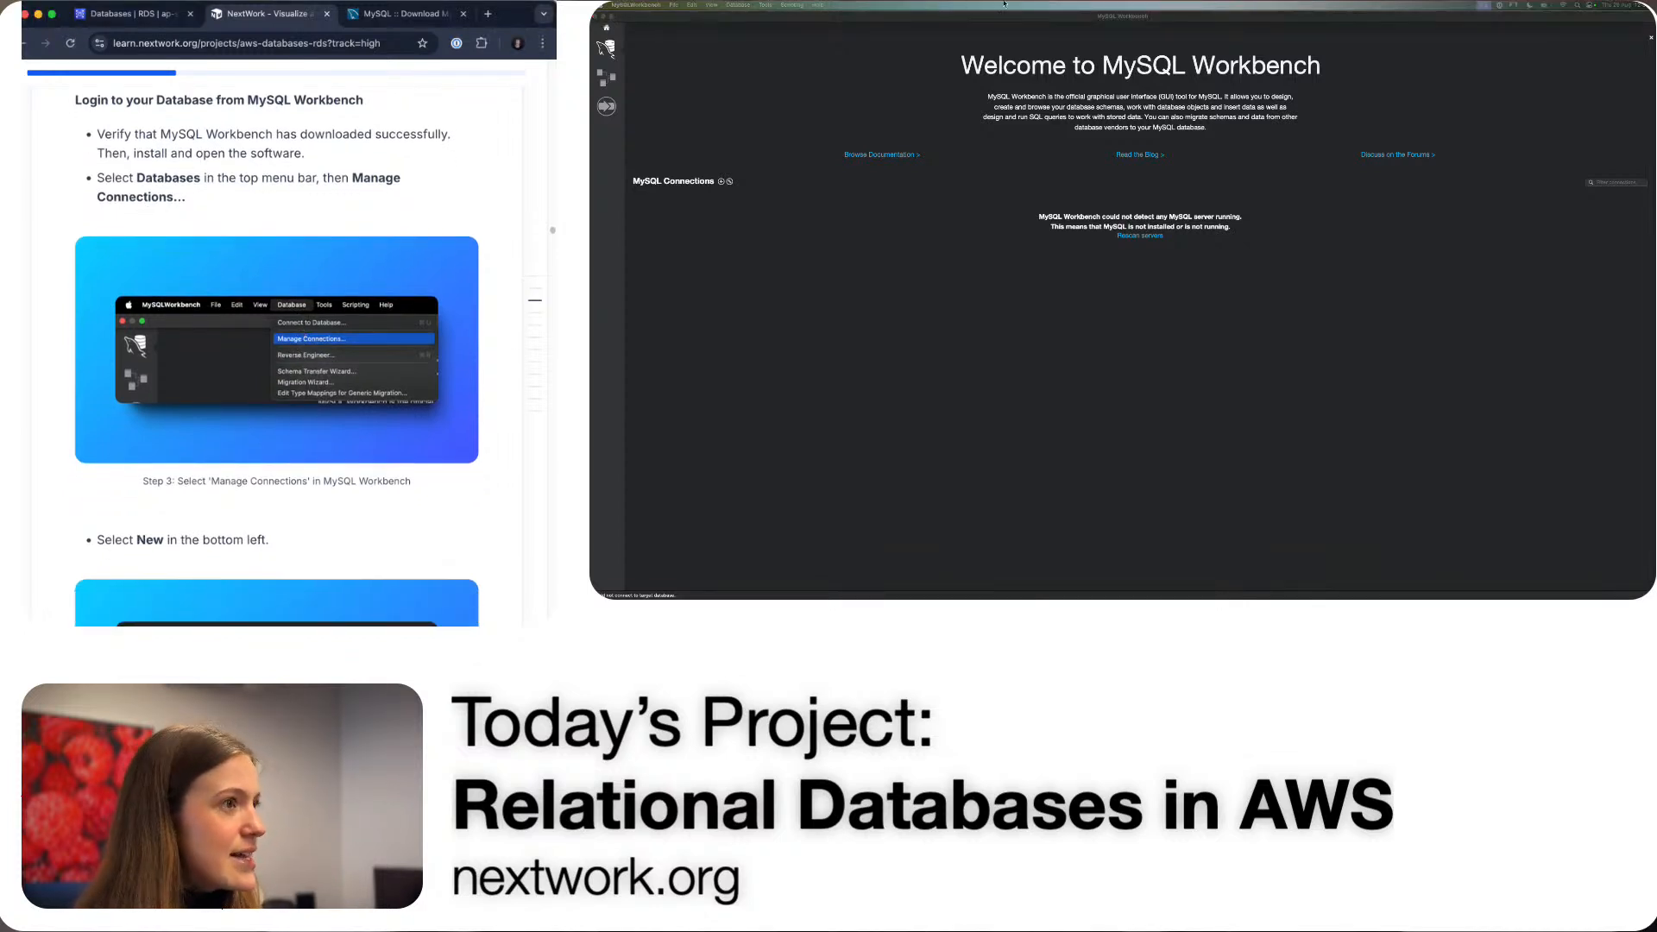
left_click(747, 39)
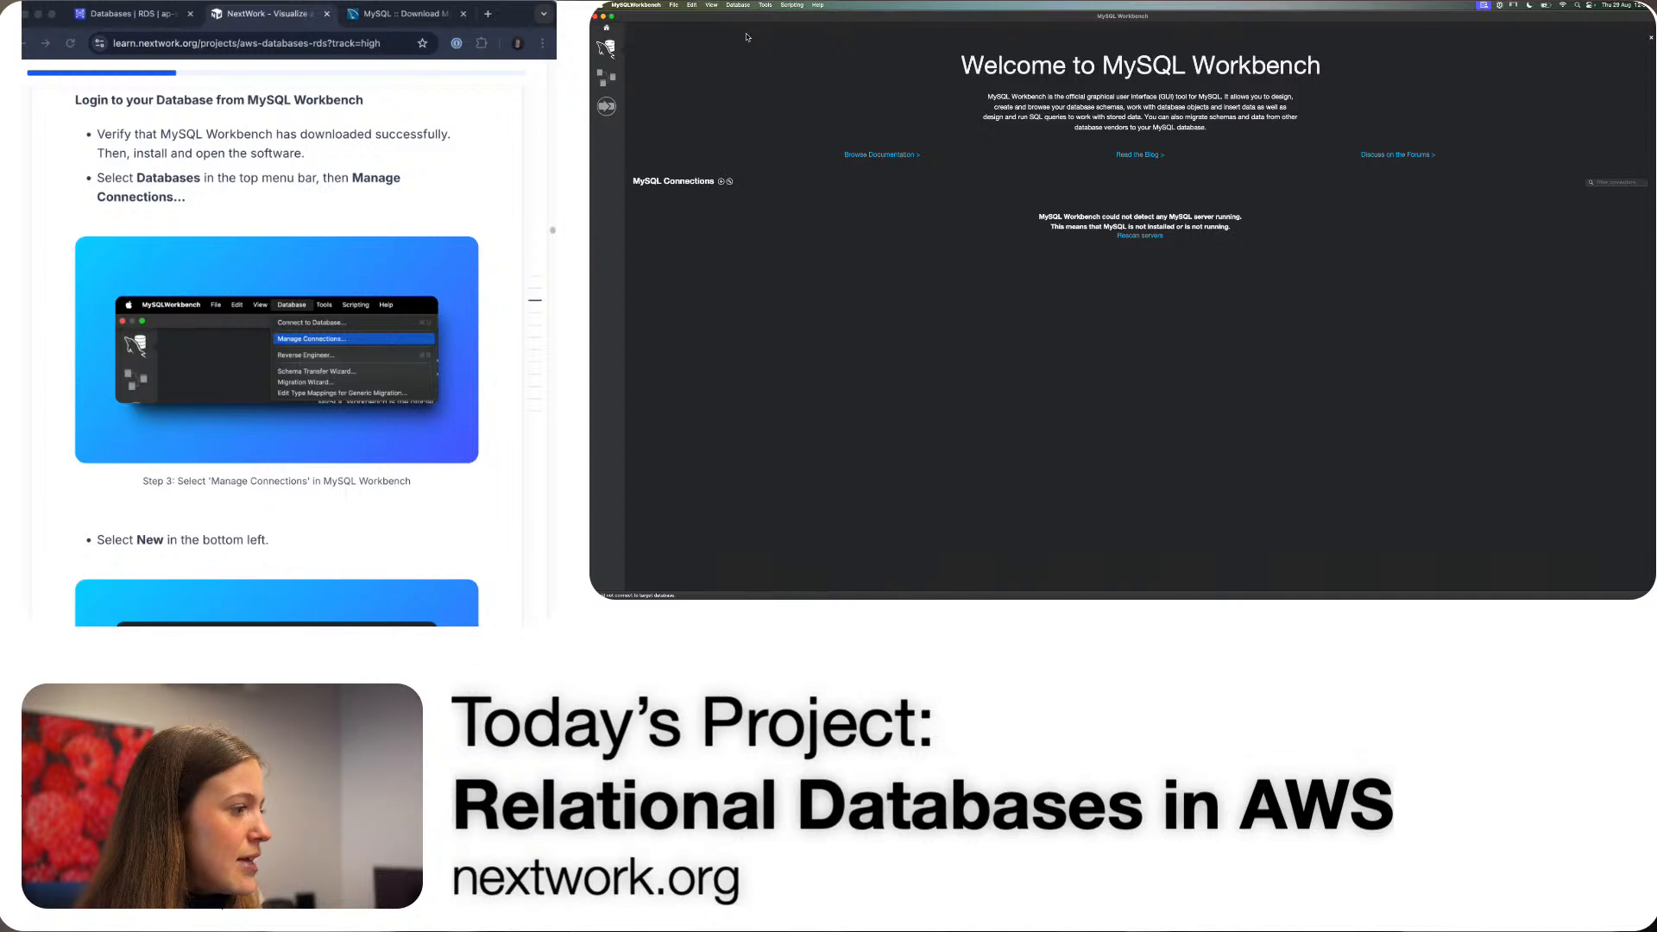
left_click(742, 5)
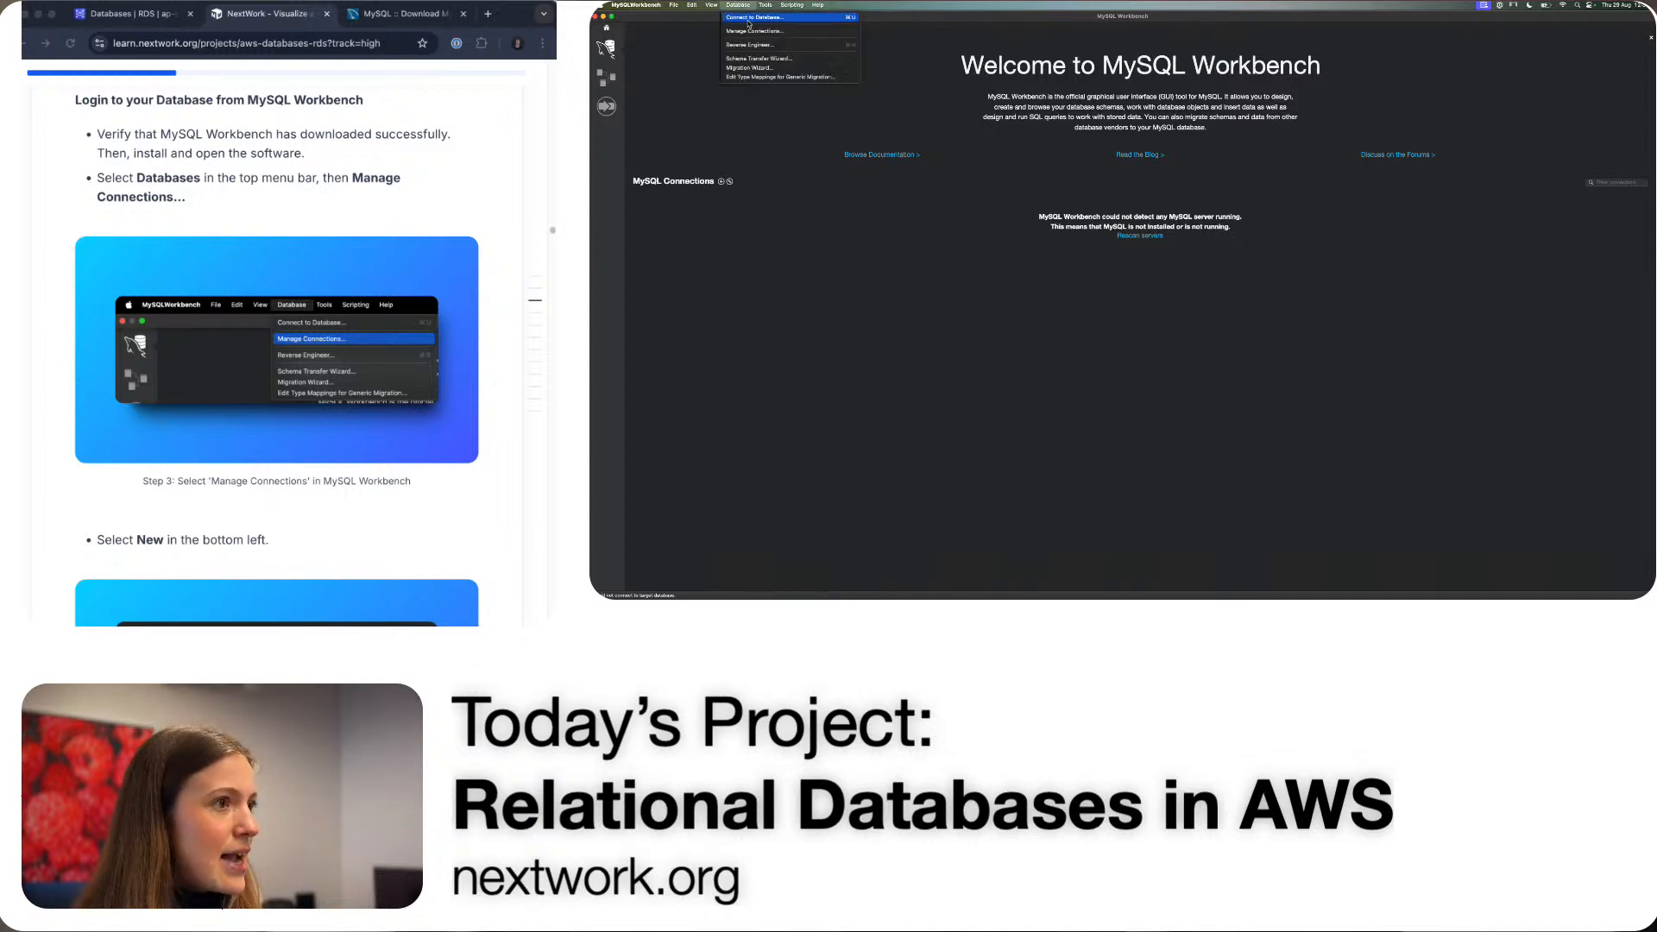
left_click(752, 31)
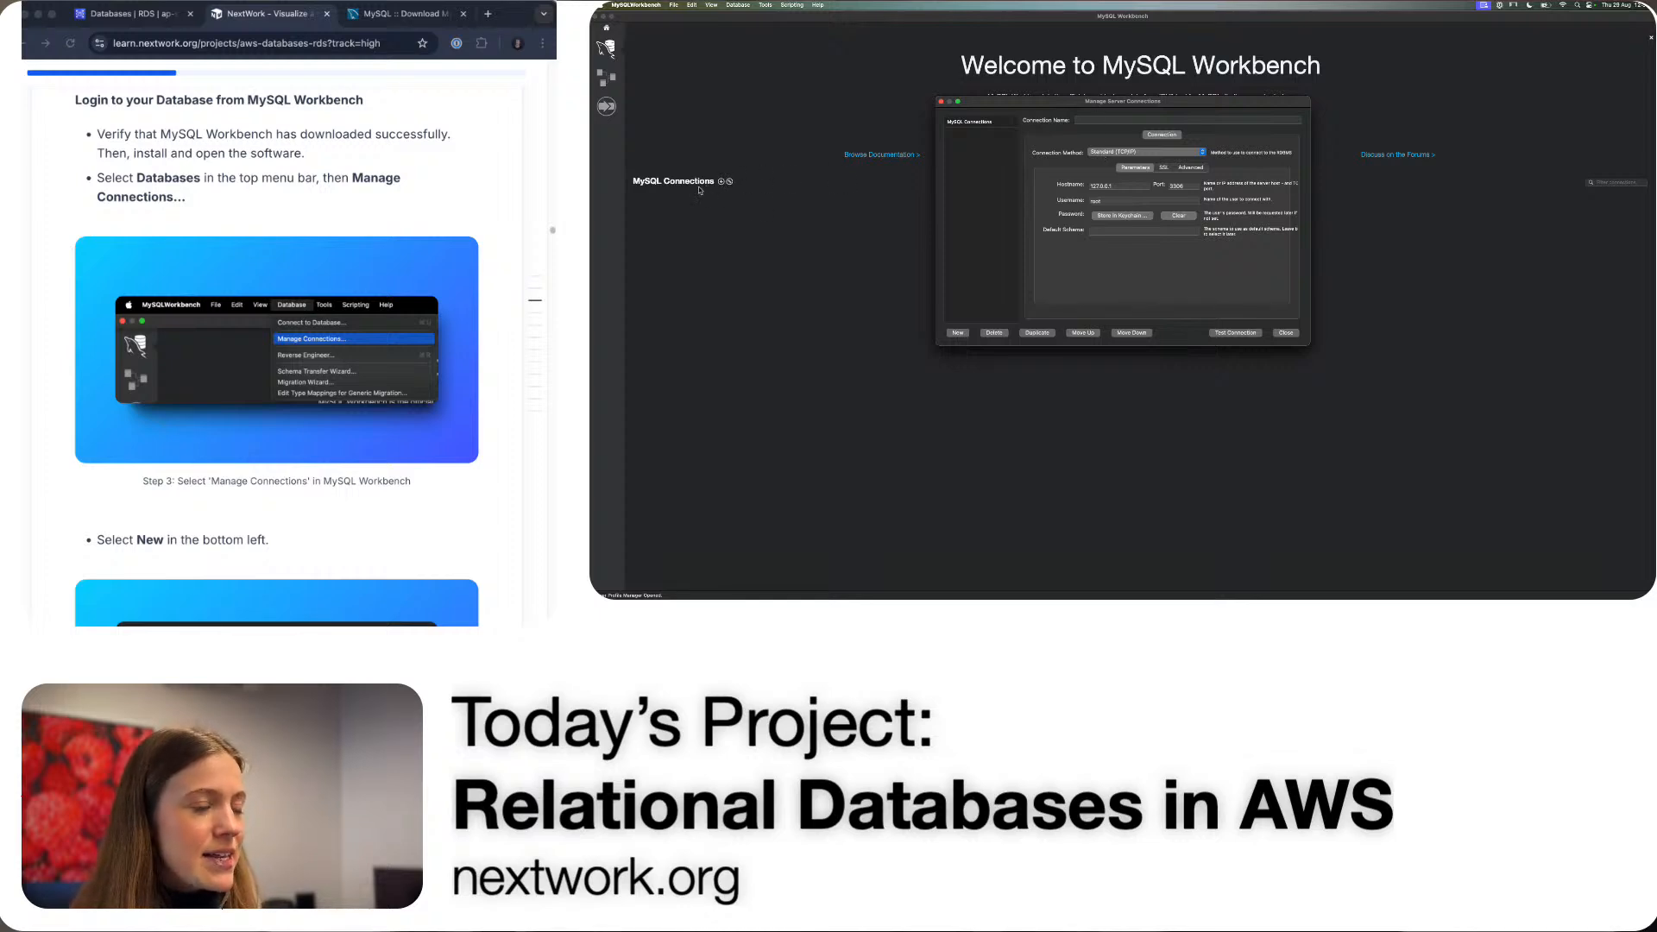
scroll(214, 353, "down", 5)
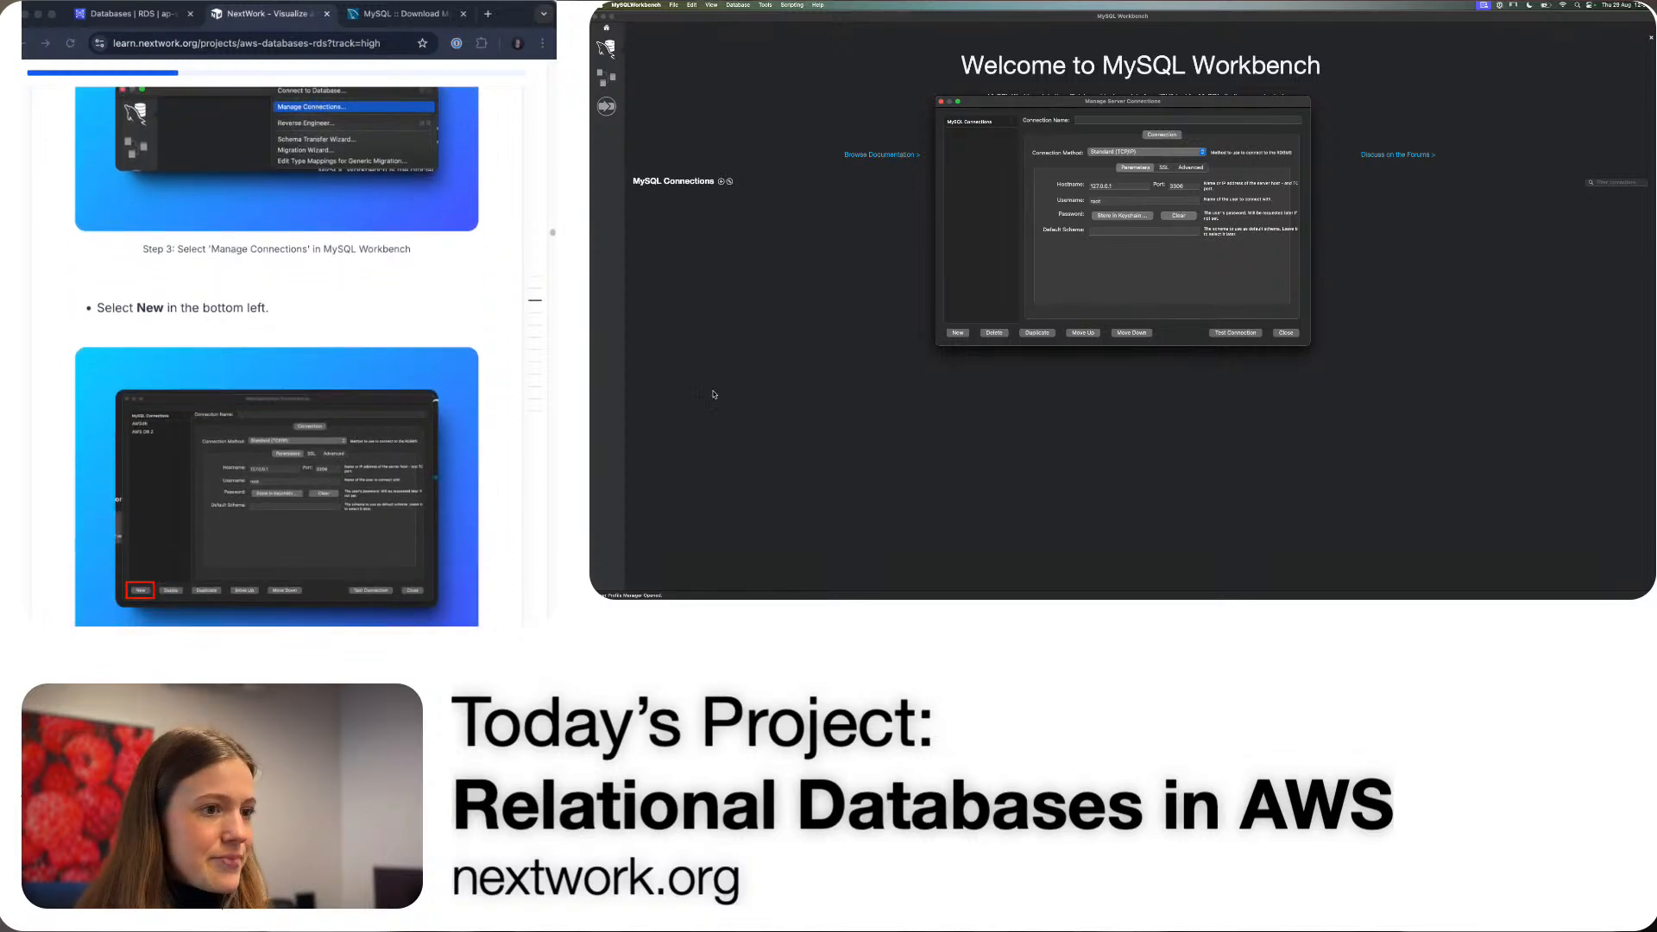
left_click(956, 334)
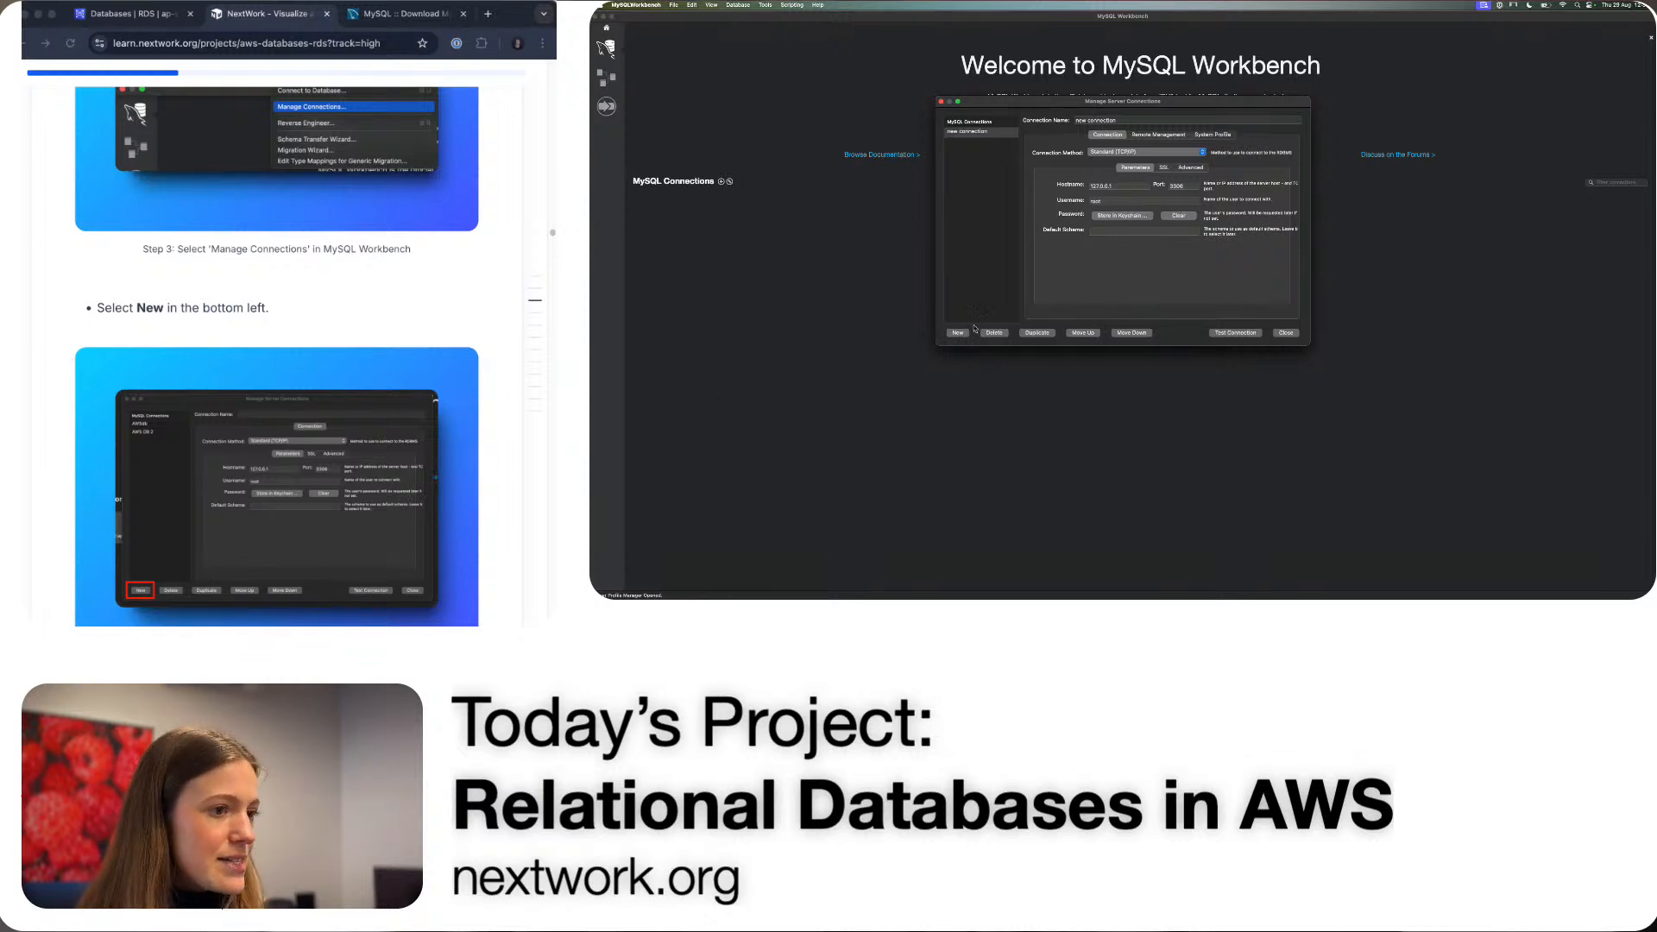
- Copy the connection name from the guide and name the new connection AWS-QuickSightDatabase
scroll(112, 502, "down", 8)
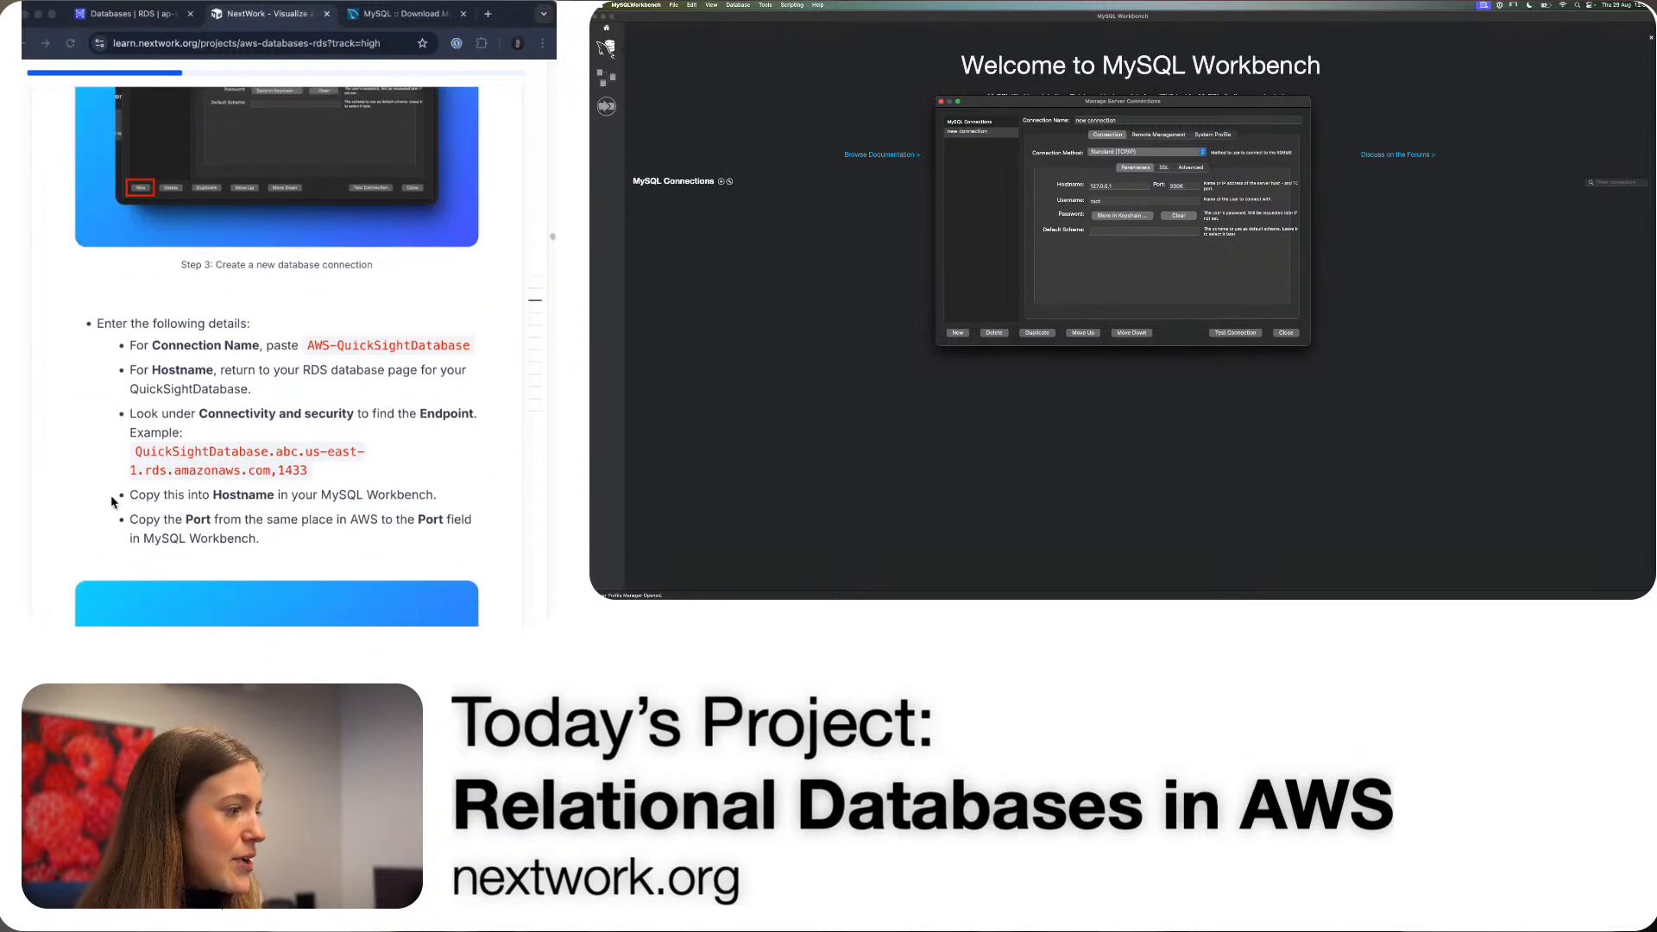
left_click(384, 347)
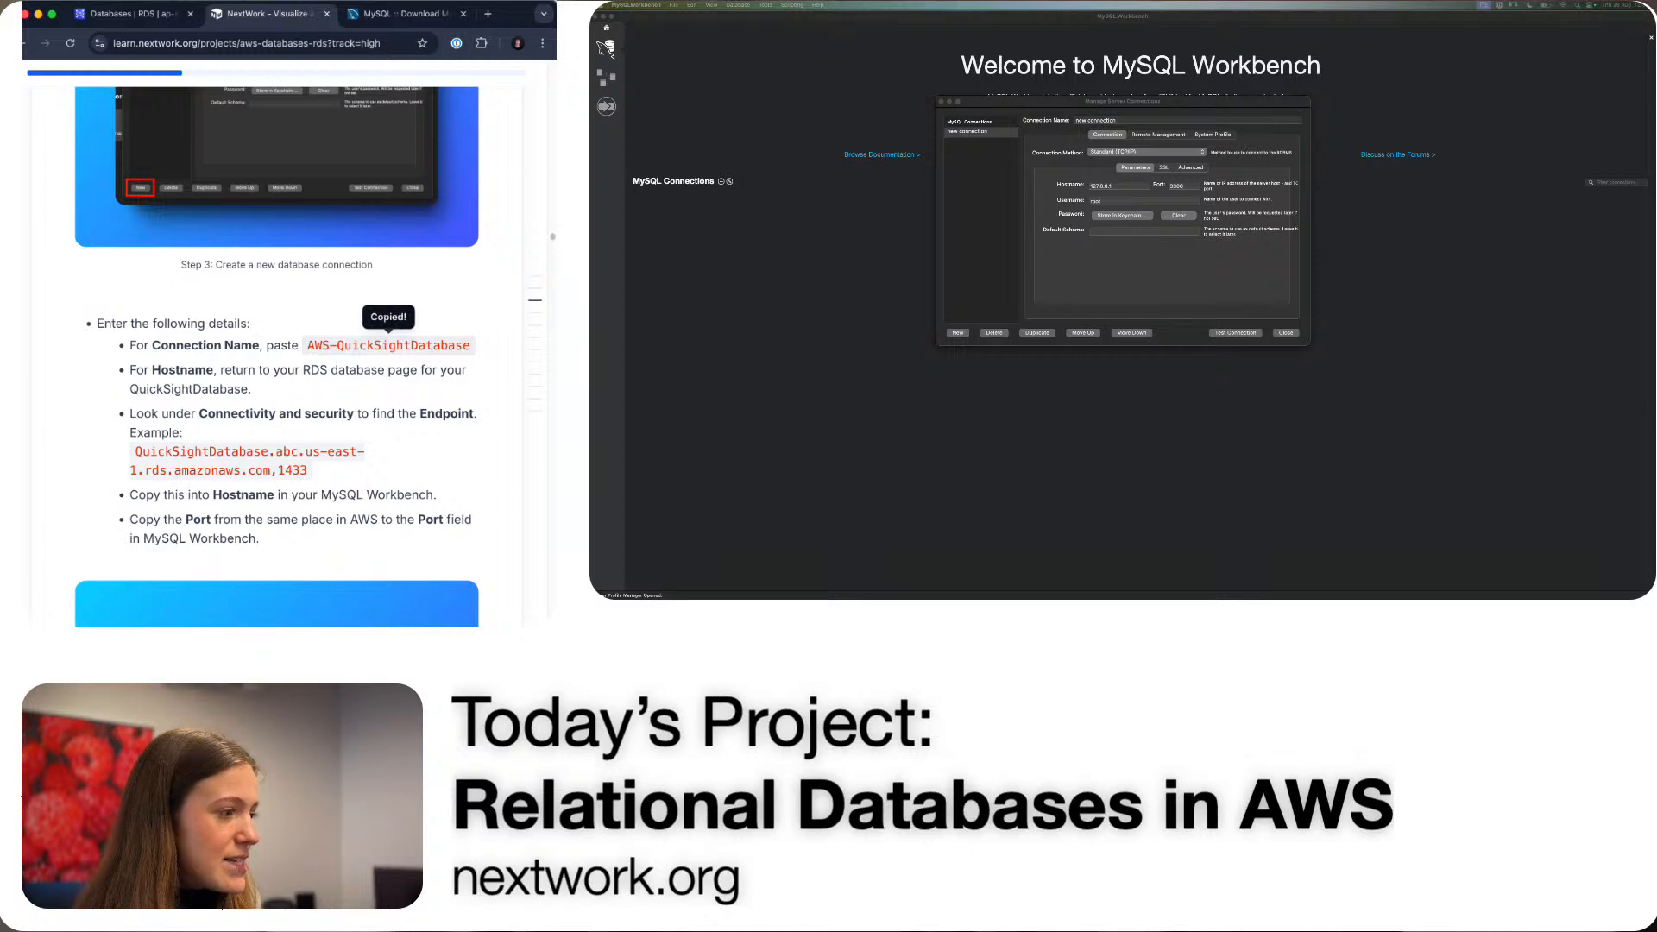
left_click(1142, 123)
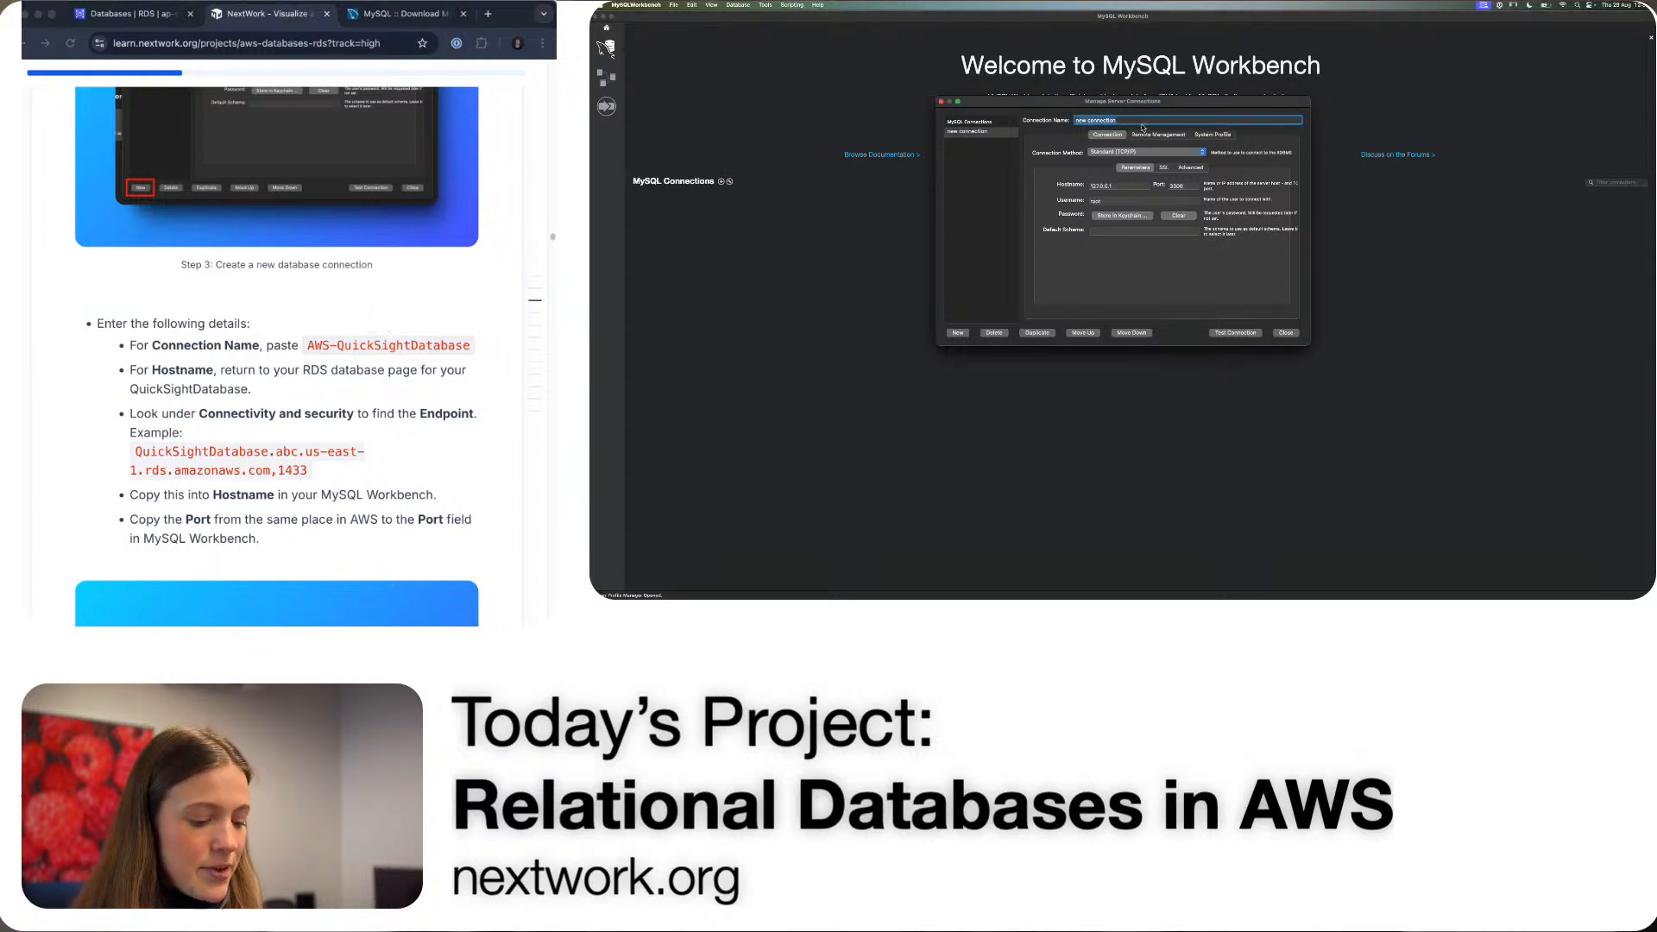
key("super+v")
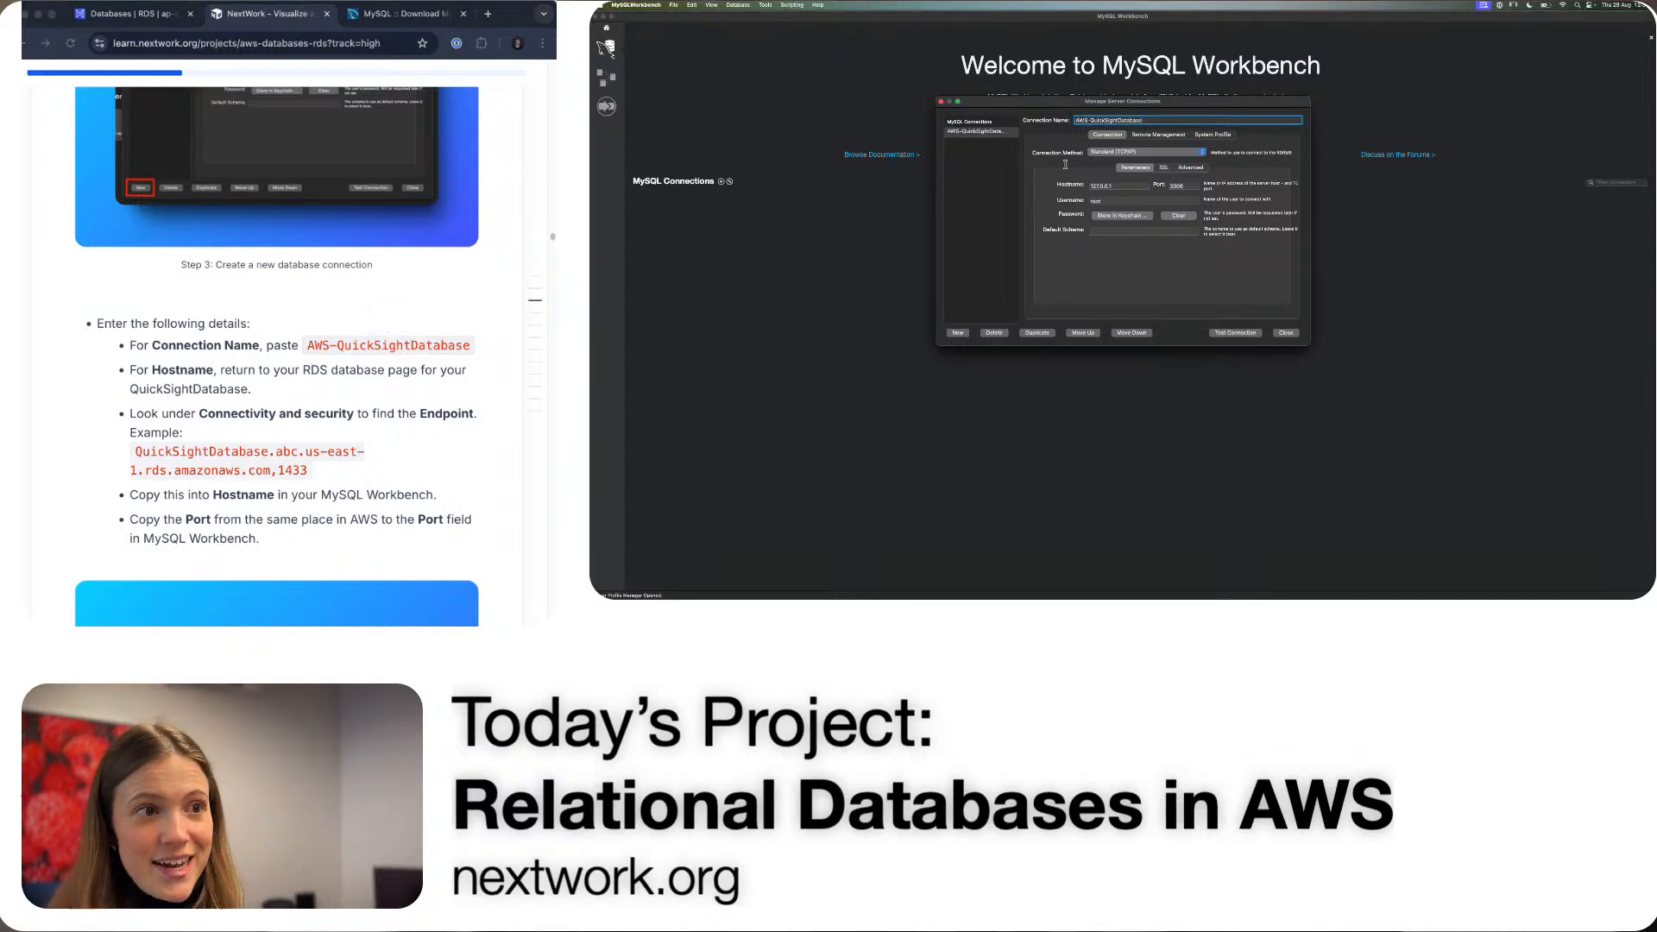
- Switch to the browser with the AWS console and bring up quicksightdatabase's details page in Amazon RDS
scroll(331, 406, "down", 2)
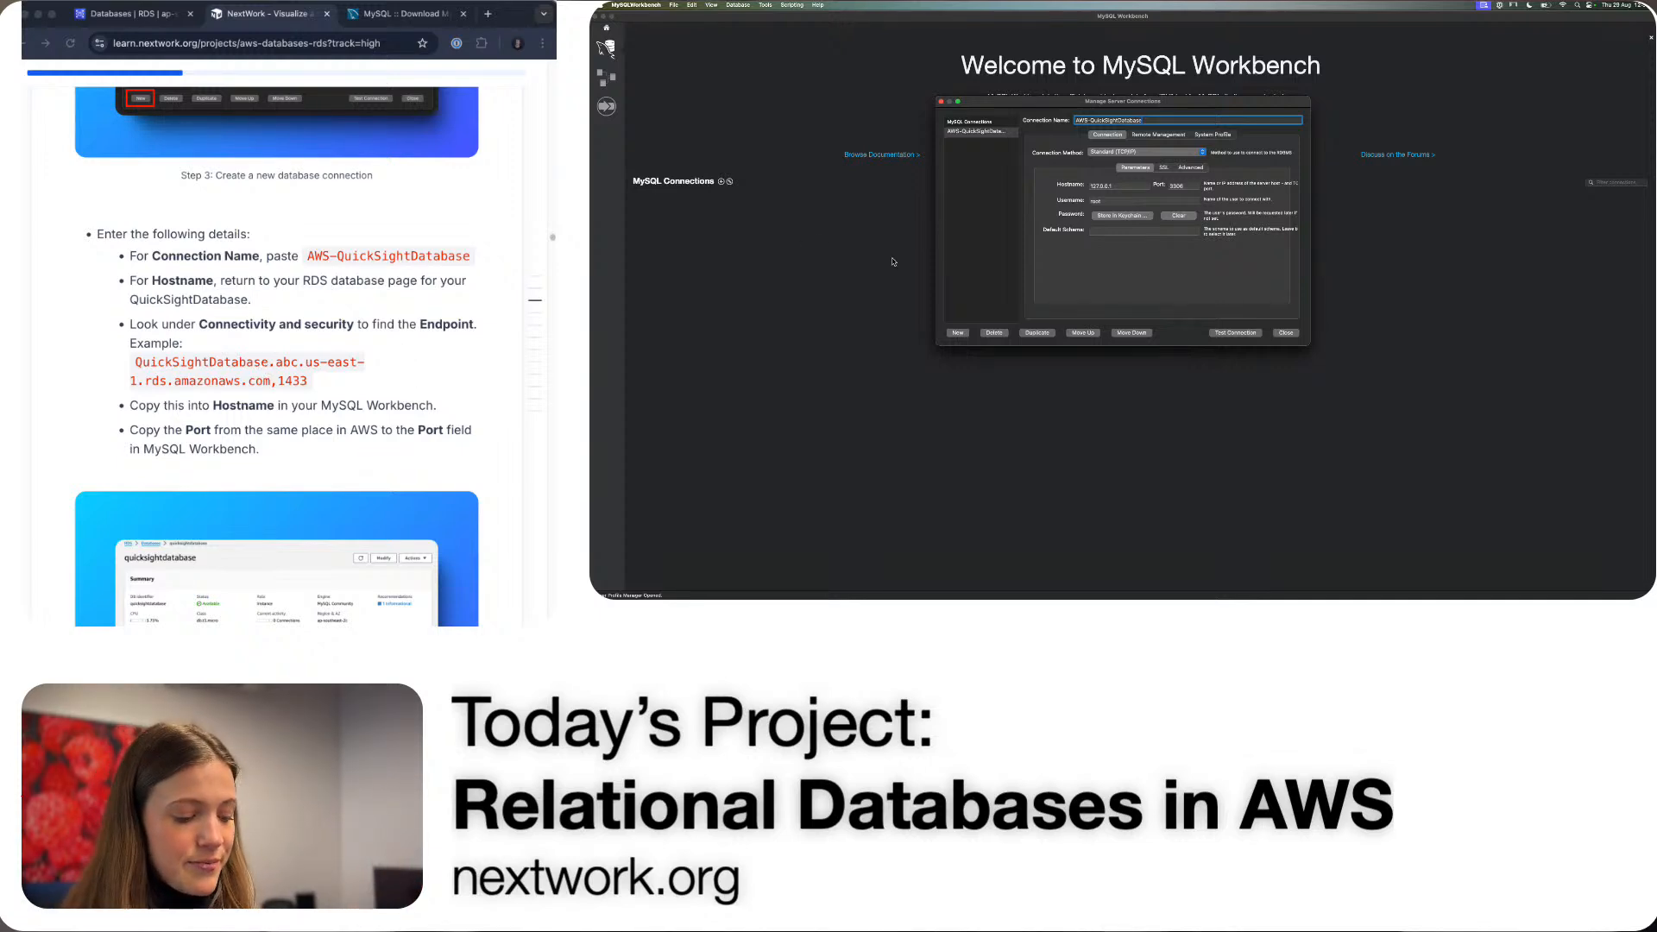
key("ctrl+Left")
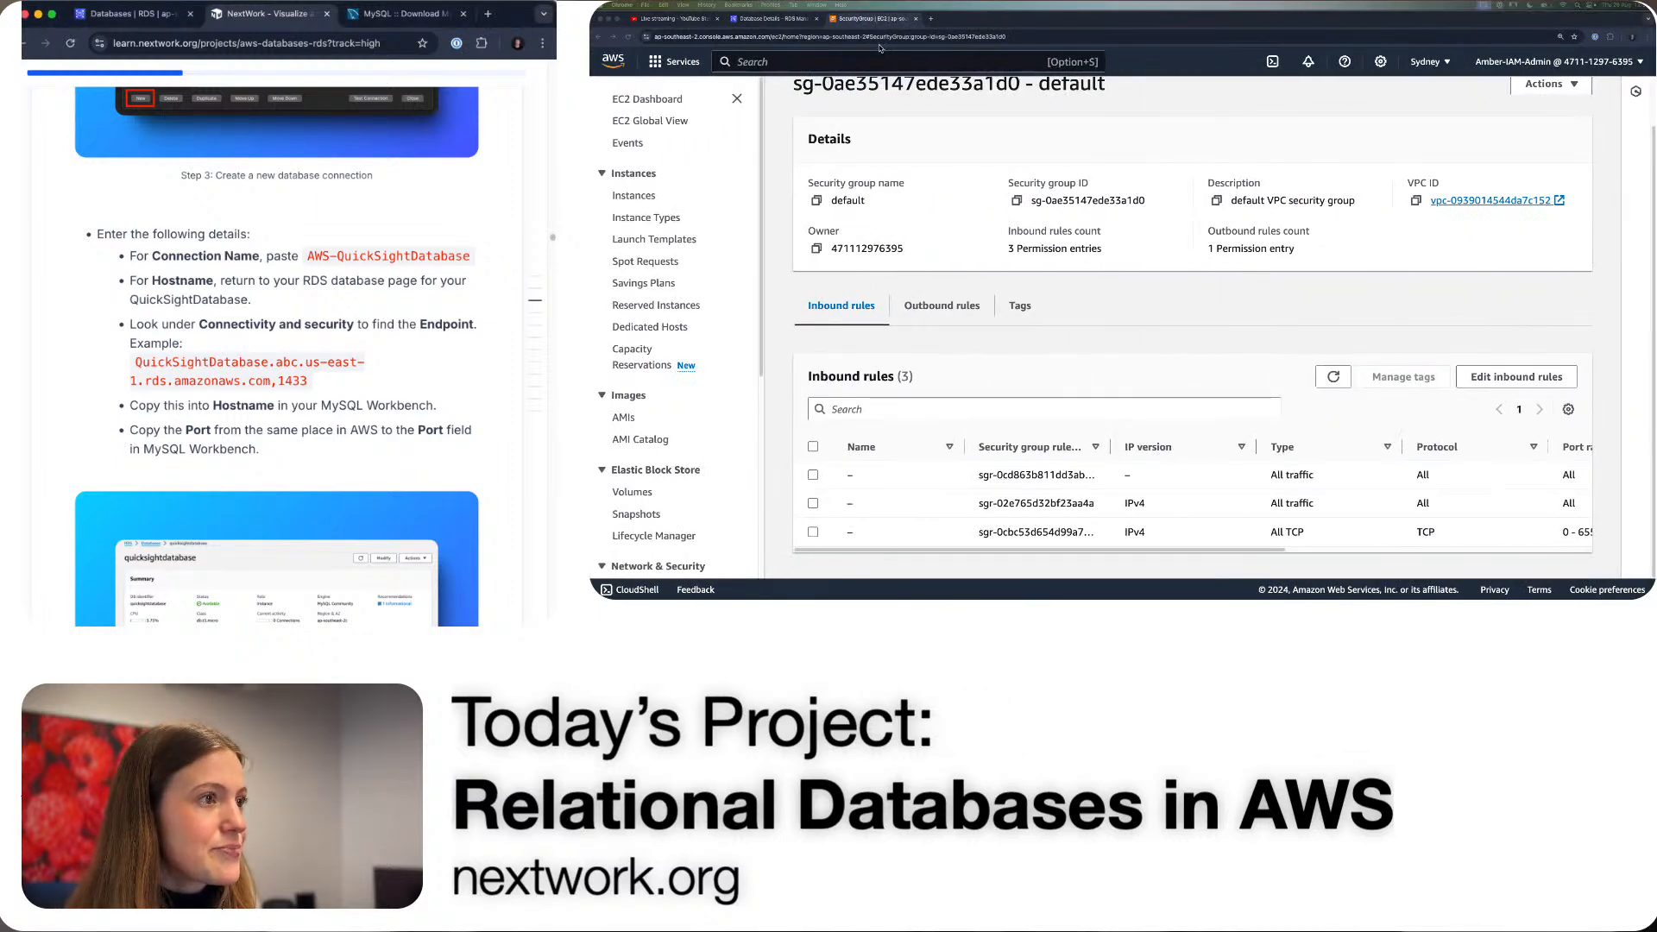
left_click(754, 19)
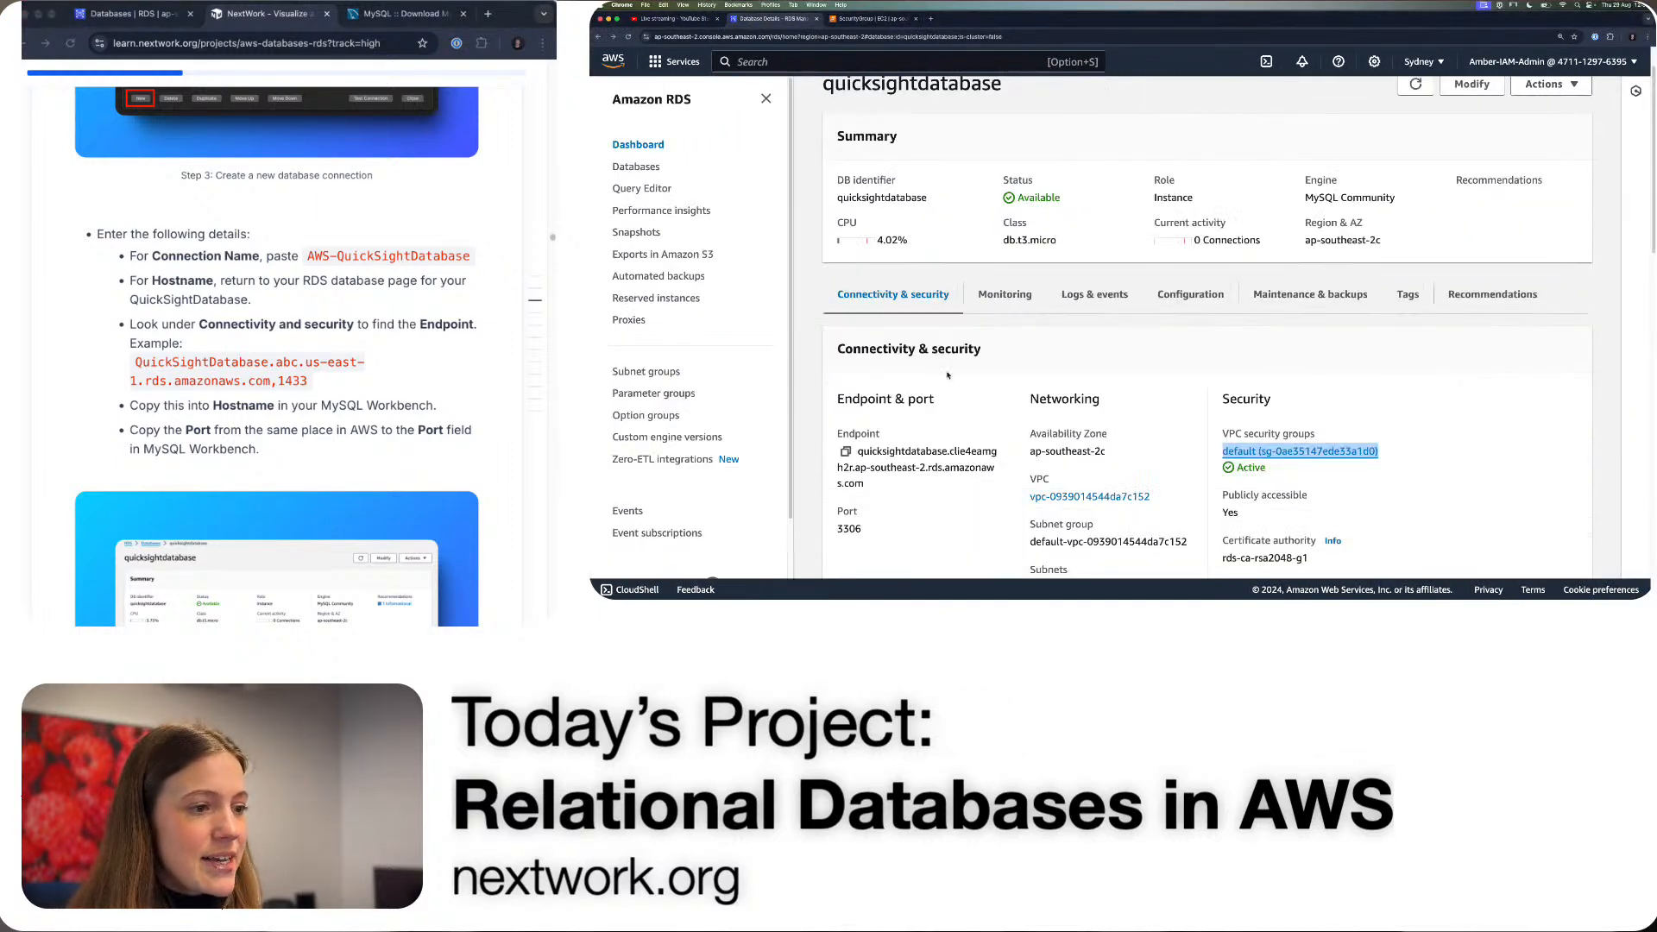
scroll(947, 414, "down", 1)
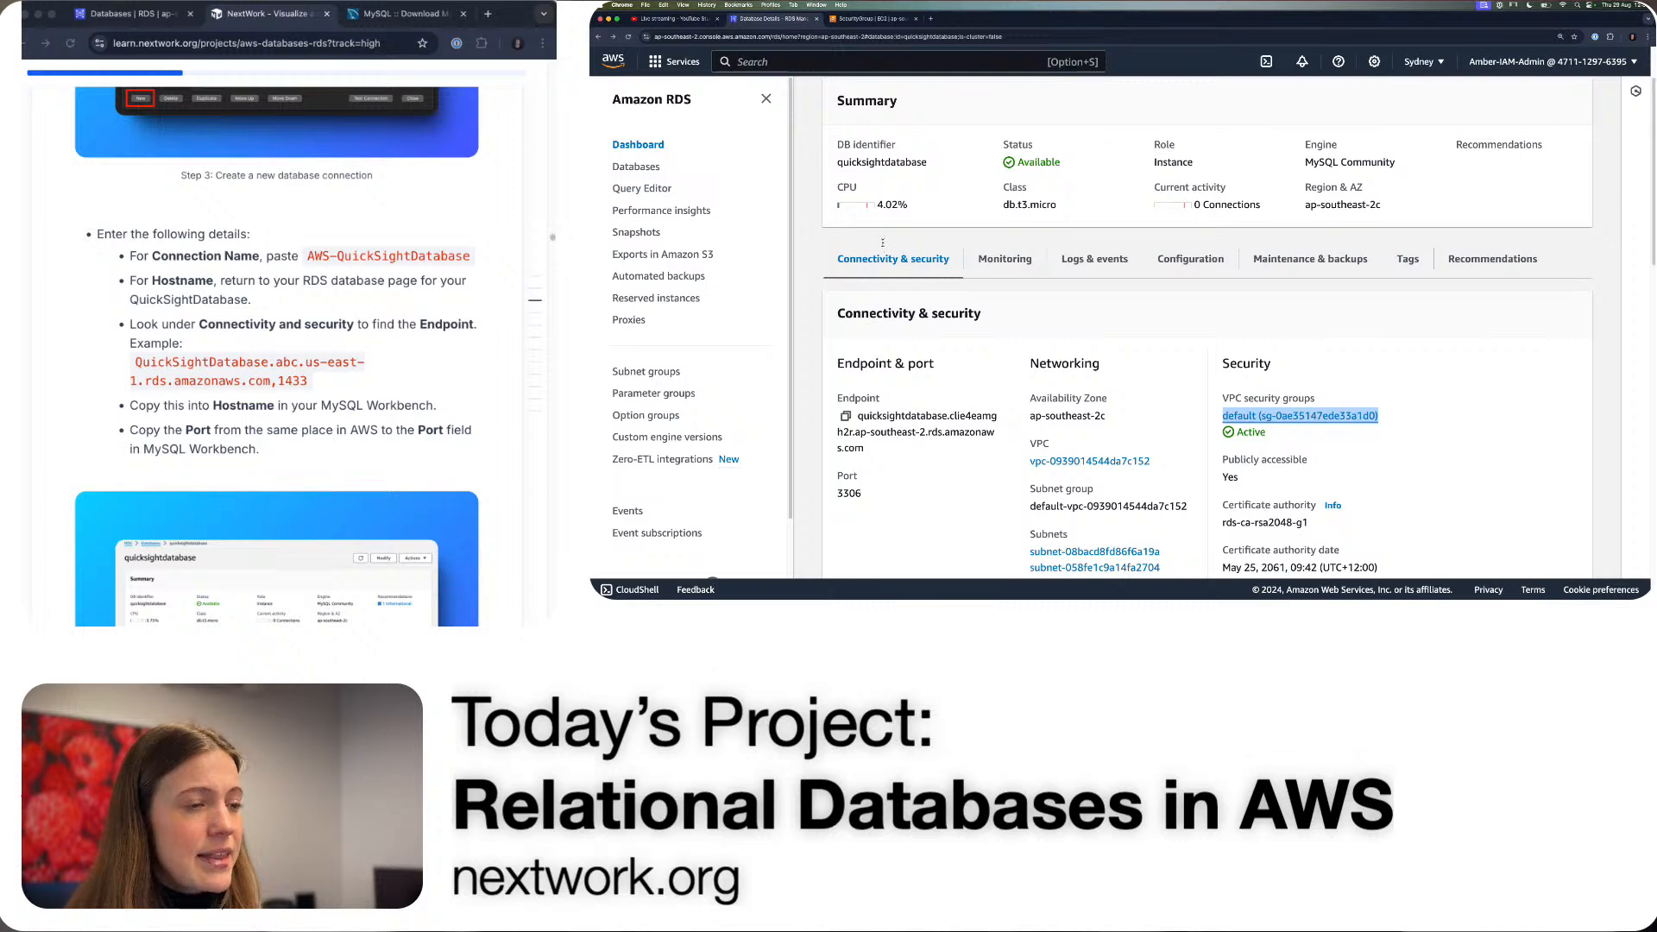
scroll(882, 242, "up", 1)
scroll(945, 380, "down", 2)
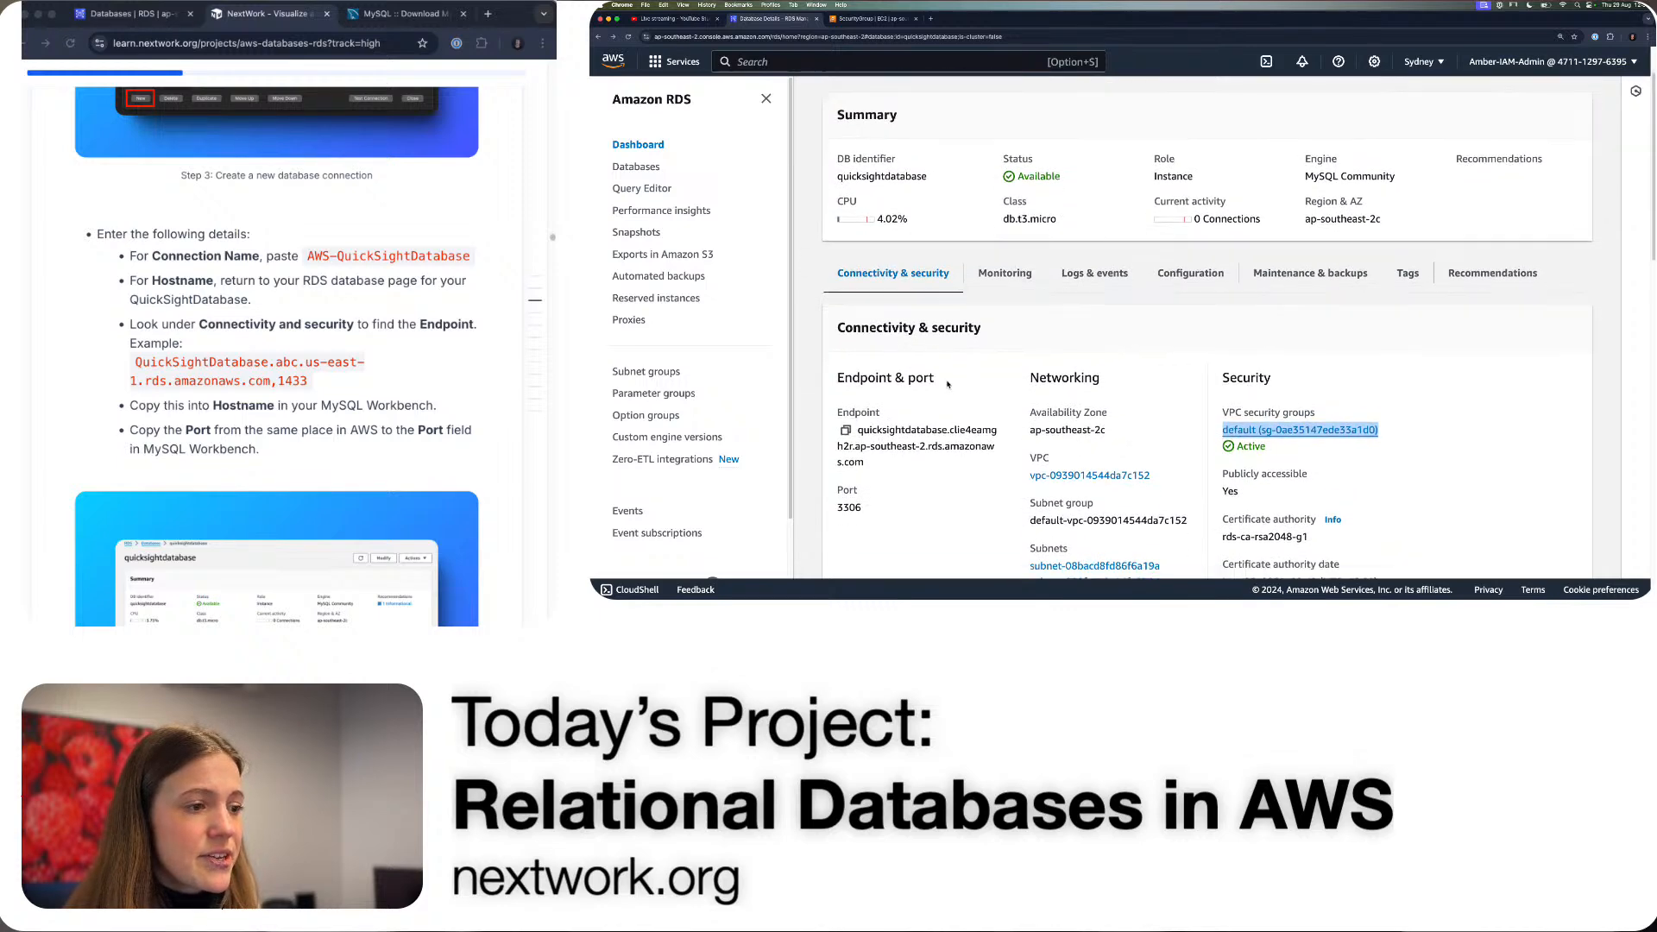
scroll(947, 384, "up", 3)
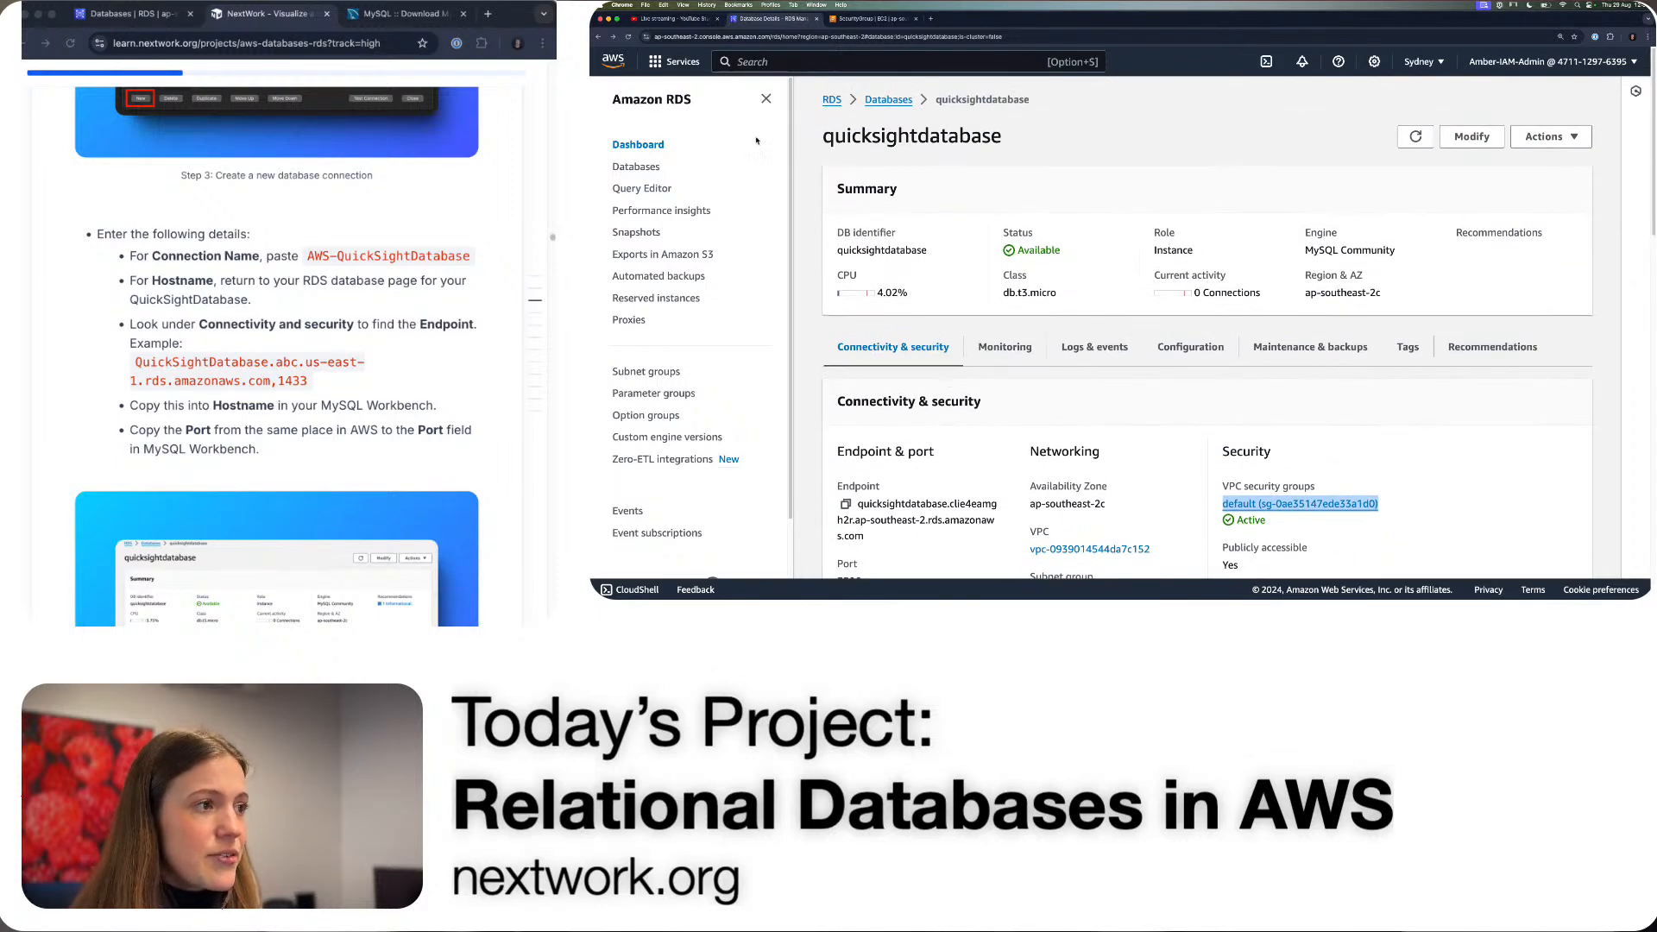
- Reopen quicksightdatabase from the RDS databases list and copy its endpoint from the connectivity and security details
left_click(651, 167)
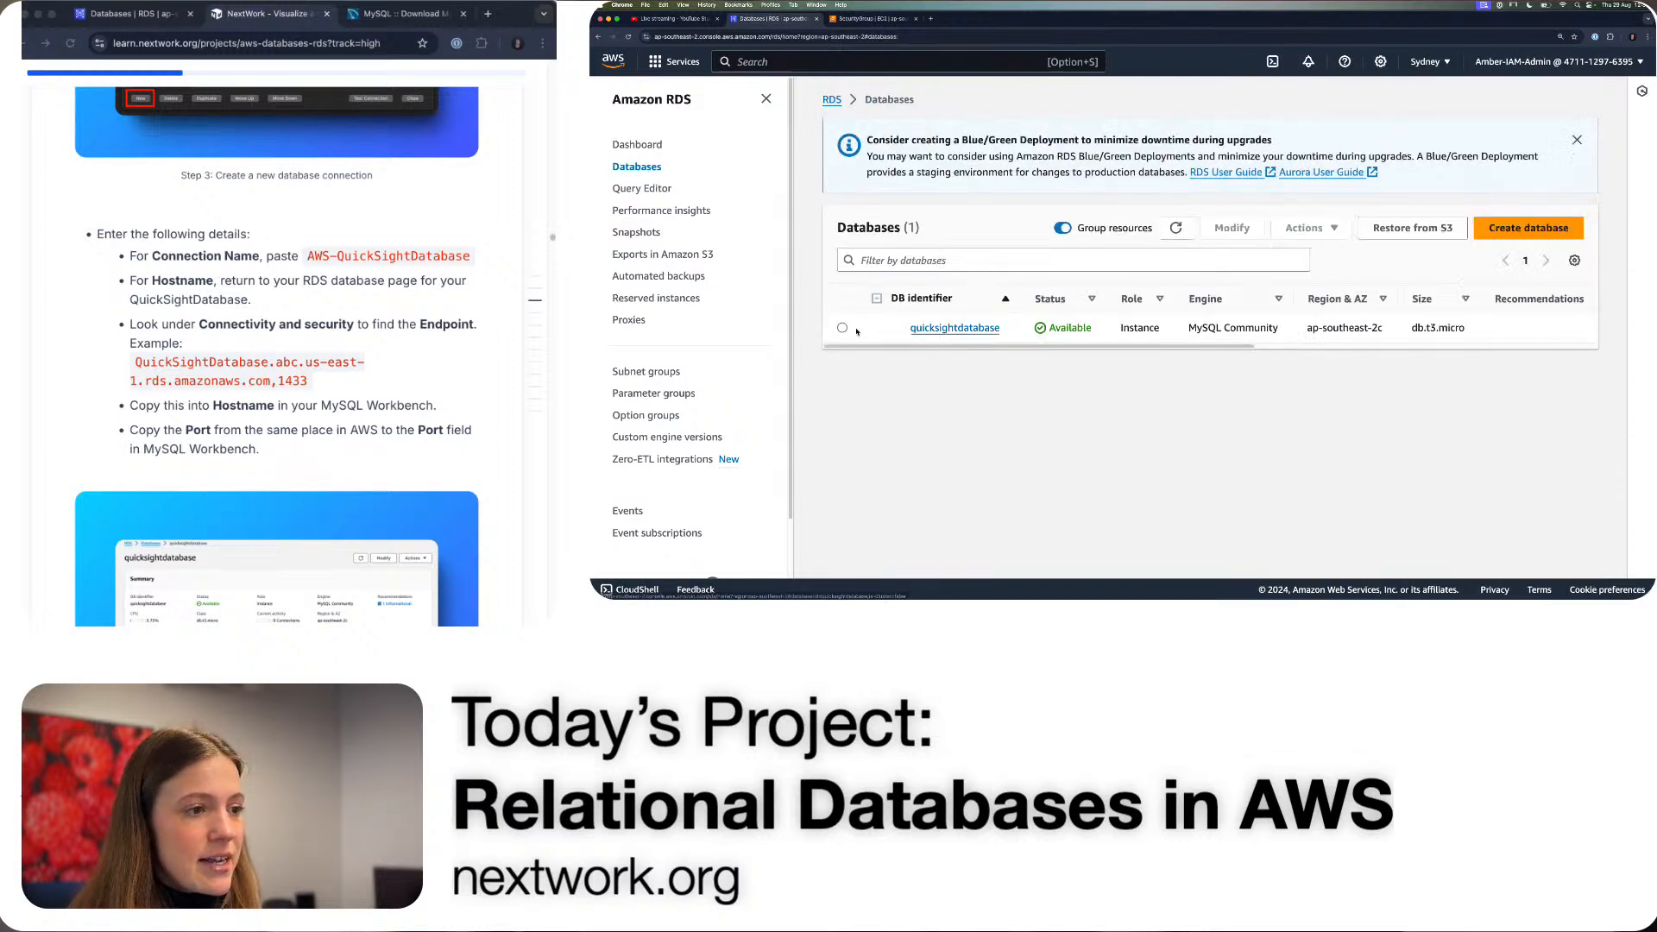
left_click(842, 328)
left_click(954, 328)
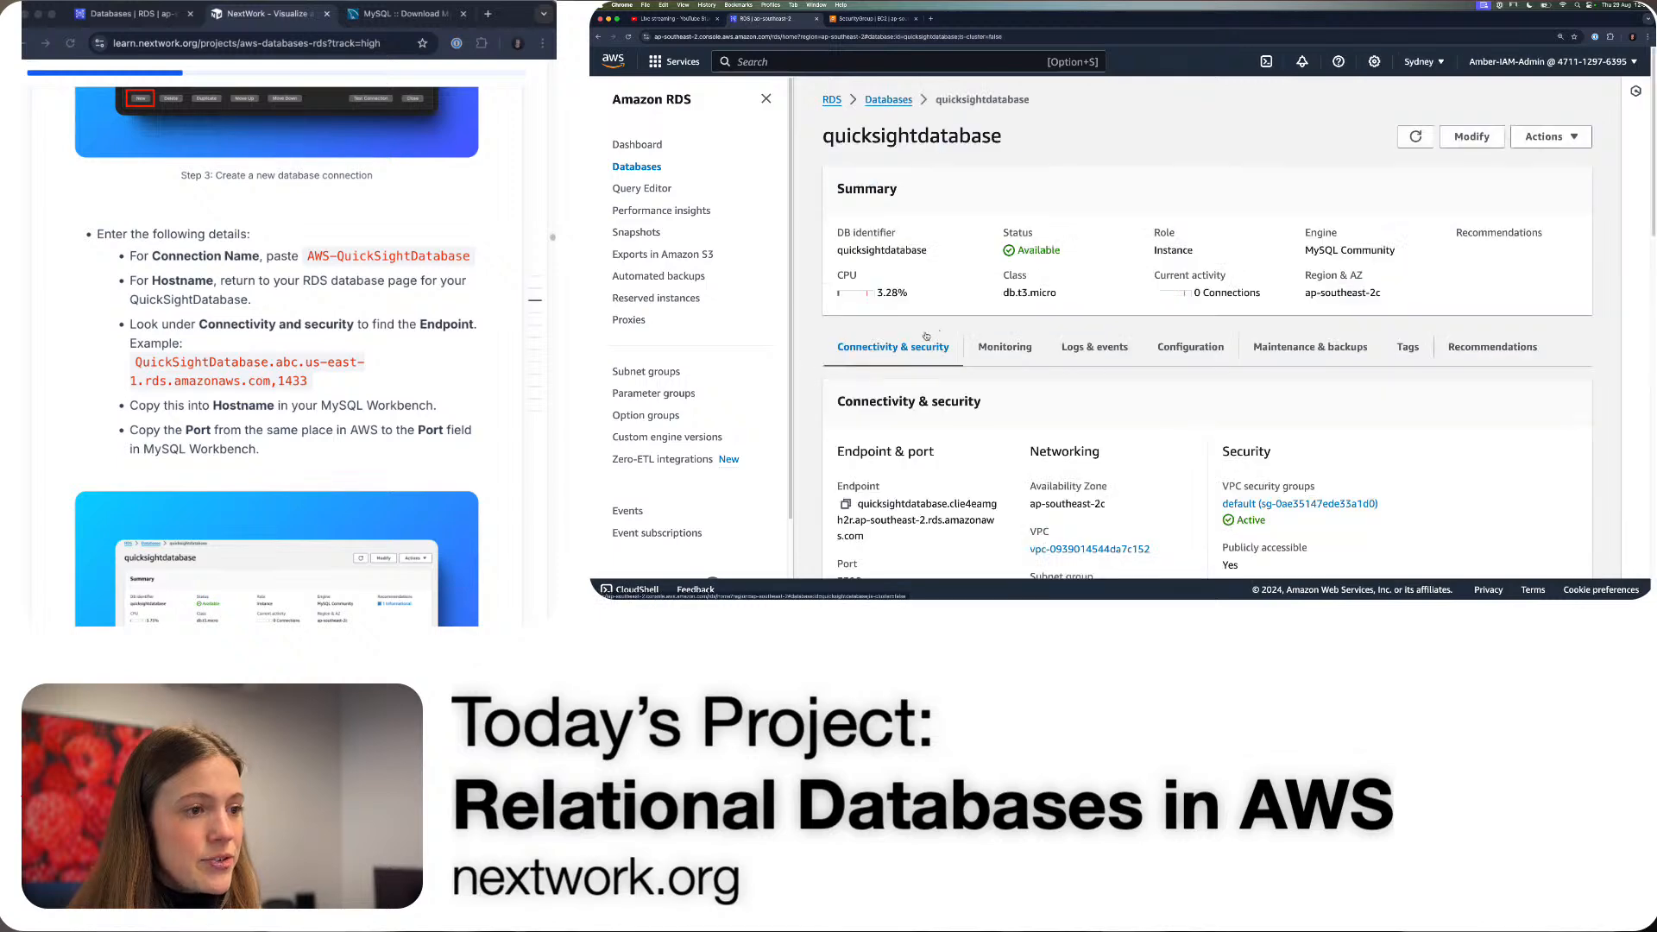
scroll(885, 350, "down", 1)
scroll(883, 321, "down", 1)
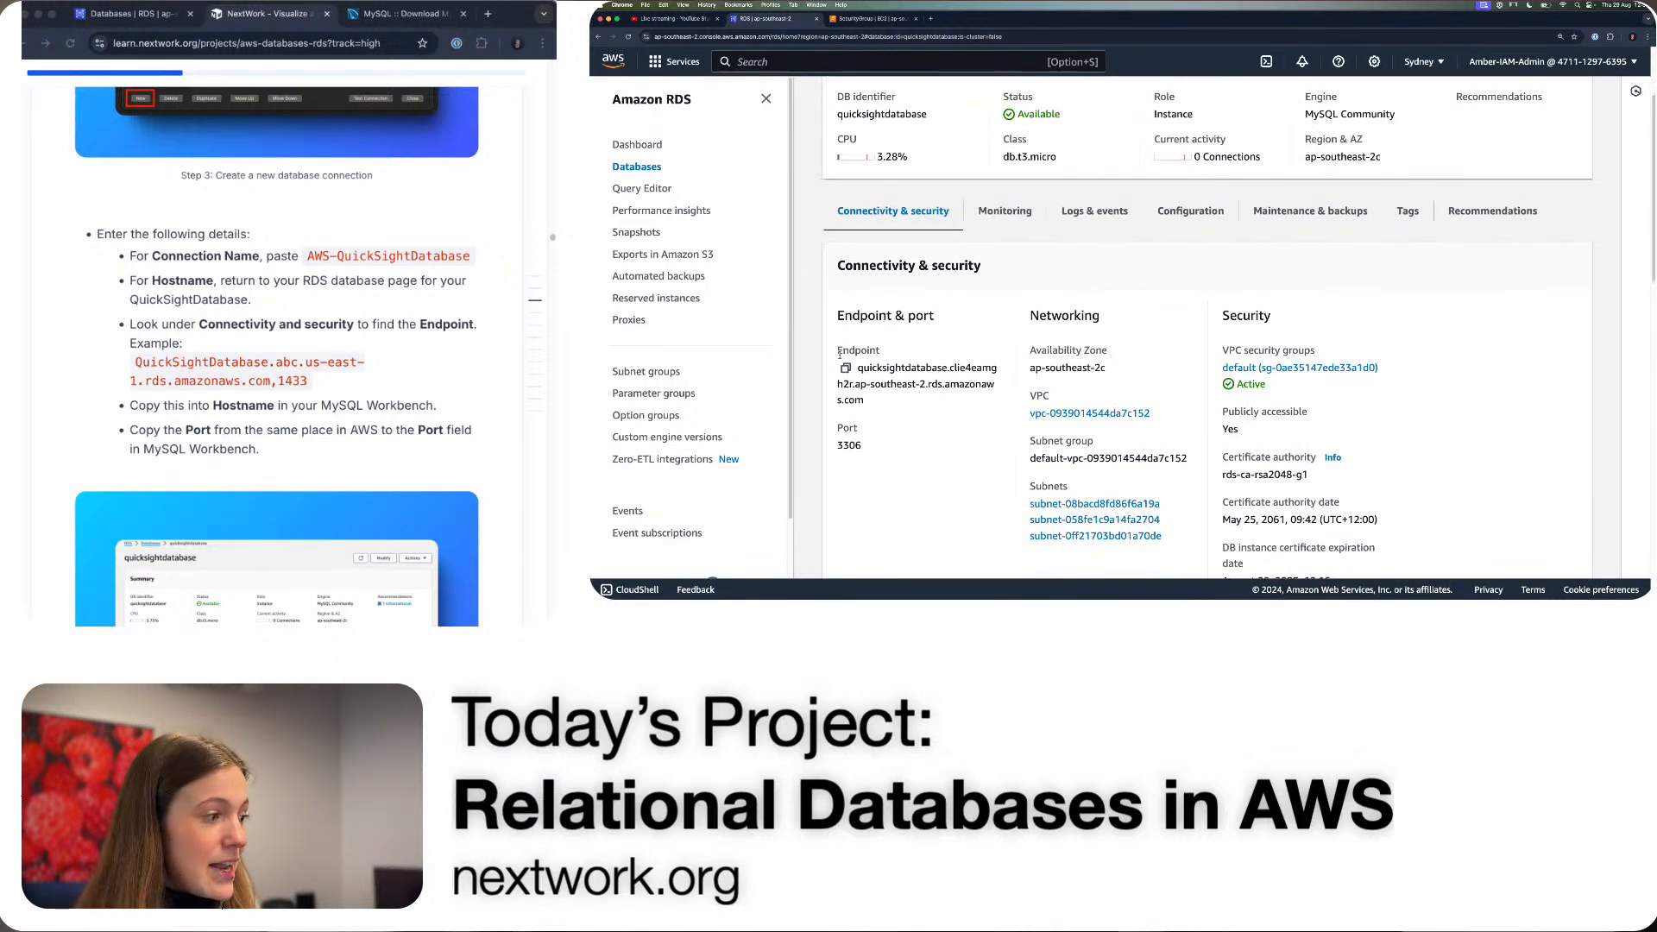
left_click_drag(838, 349, 889, 356)
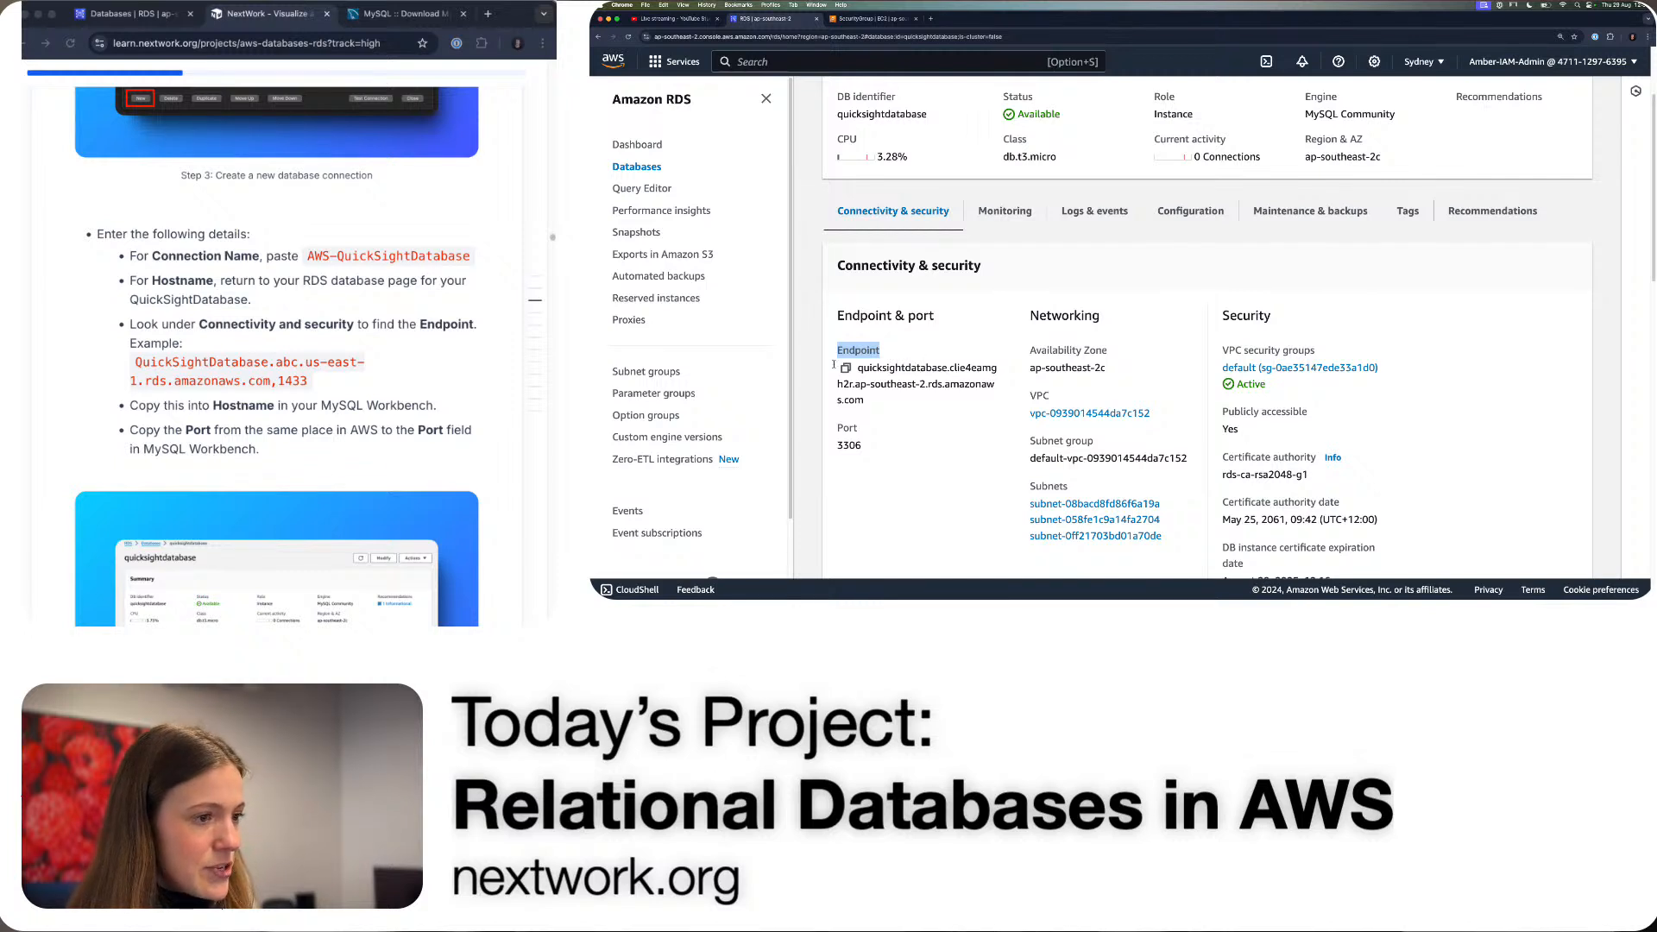
left_click(846, 368)
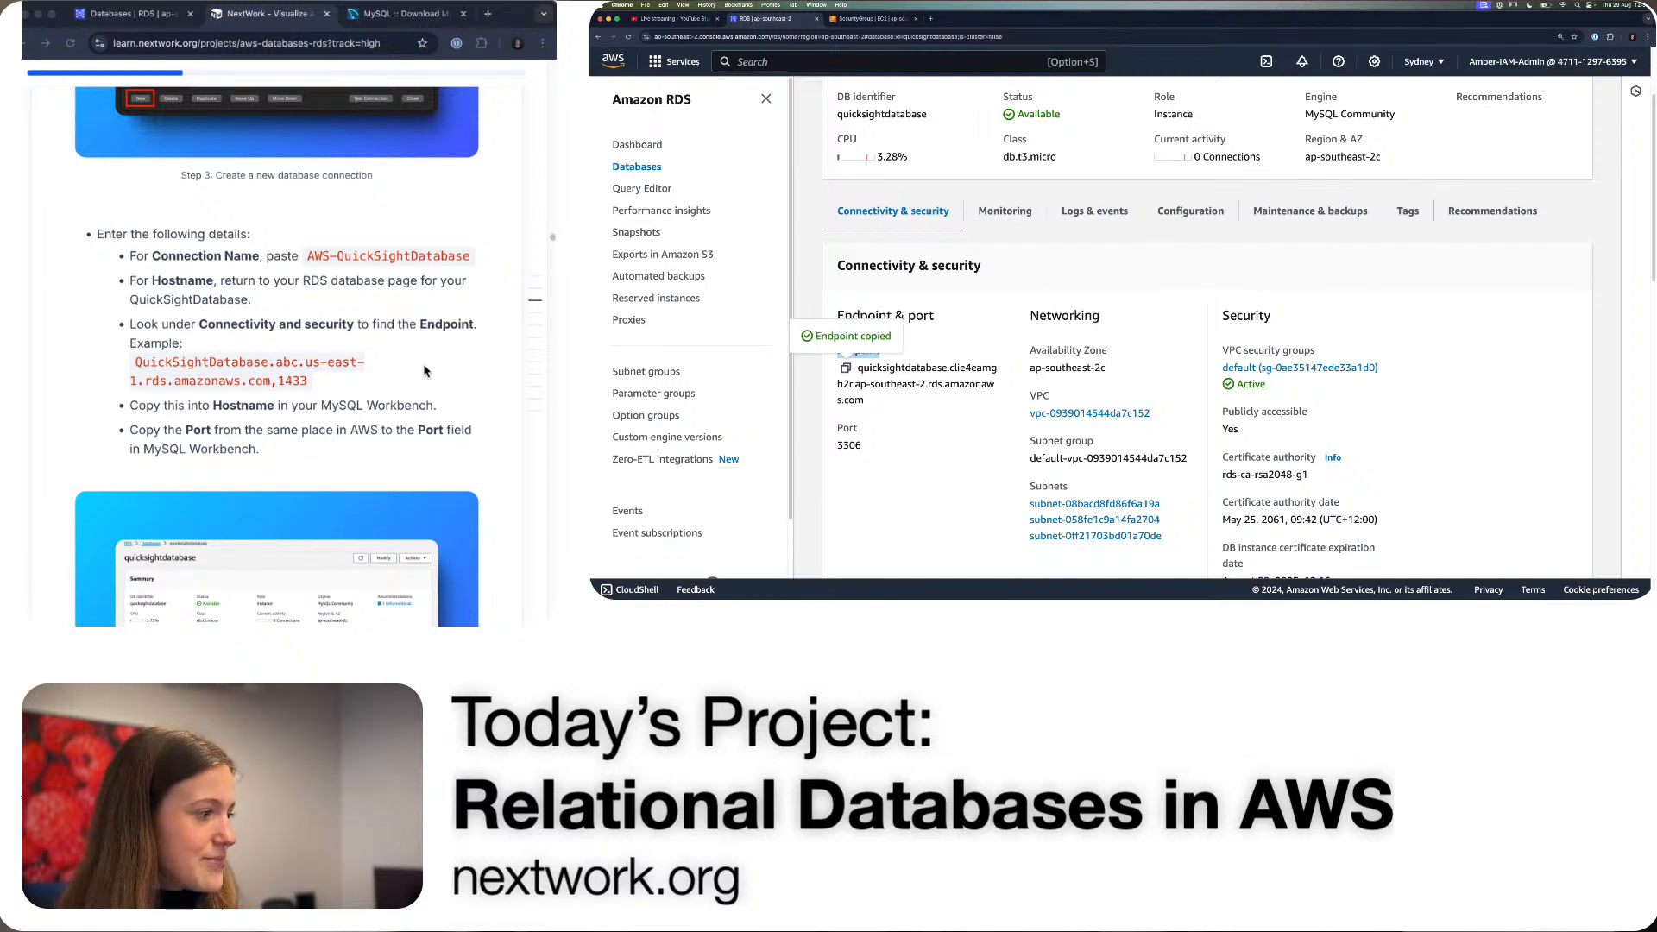
- Switch to MySQL Workbench and paste the copied RDS endpoint as the AWS-QuickSightDatabase connection's hostname
scroll(1036, 343, "down", 2)
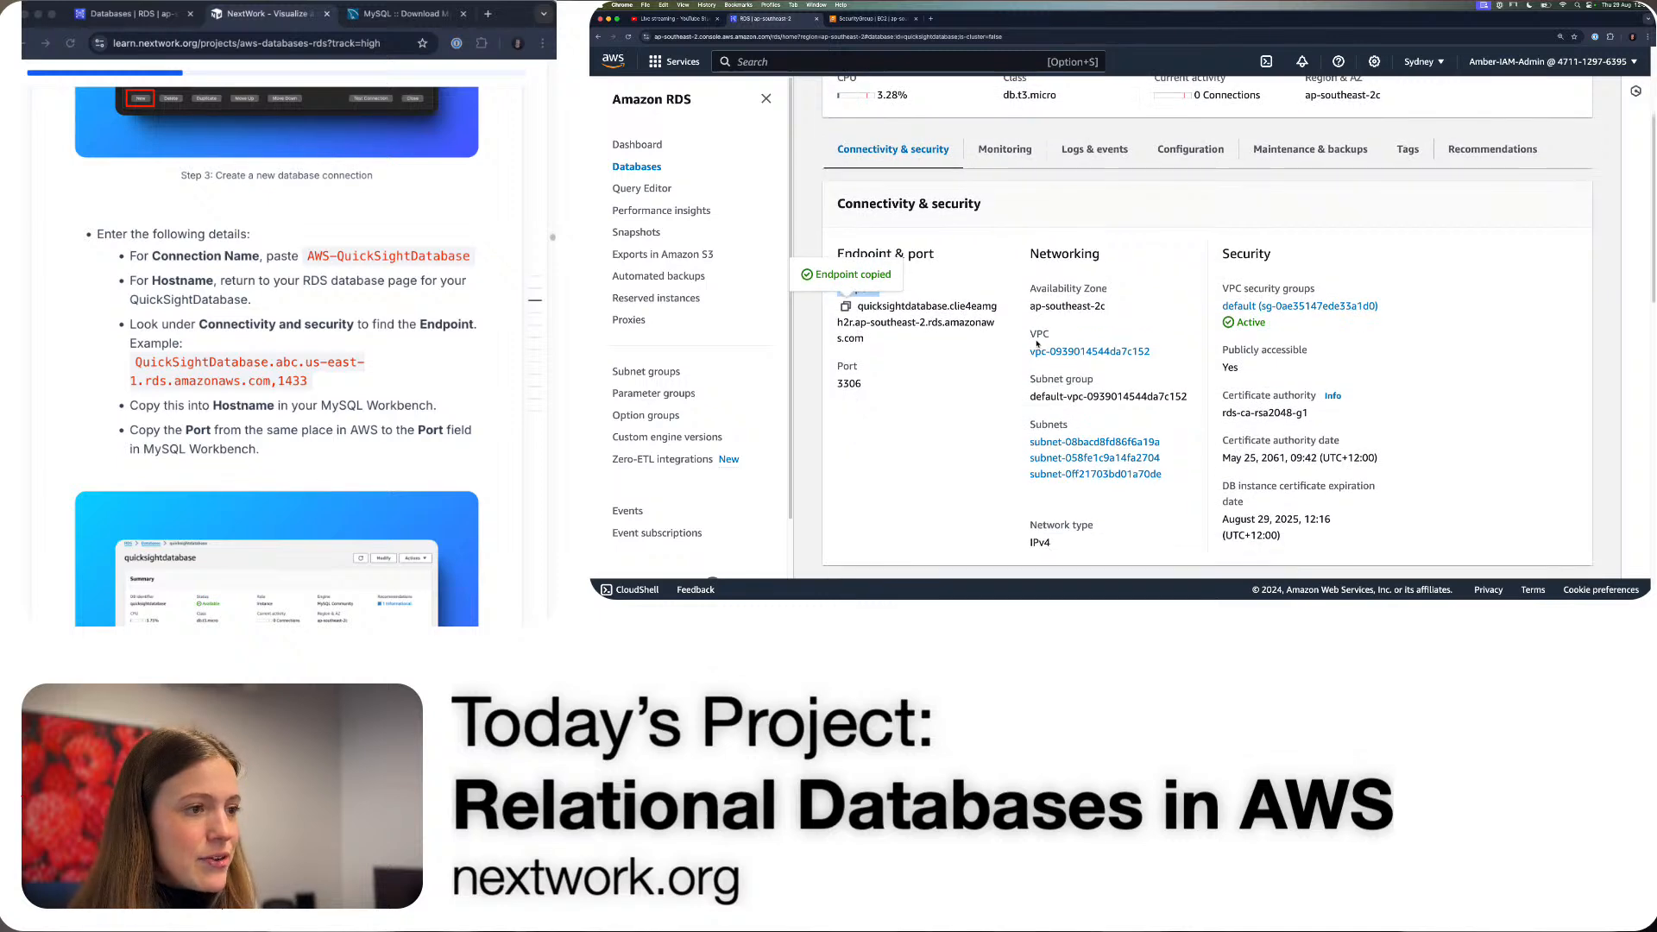
key("ctrl+Right")
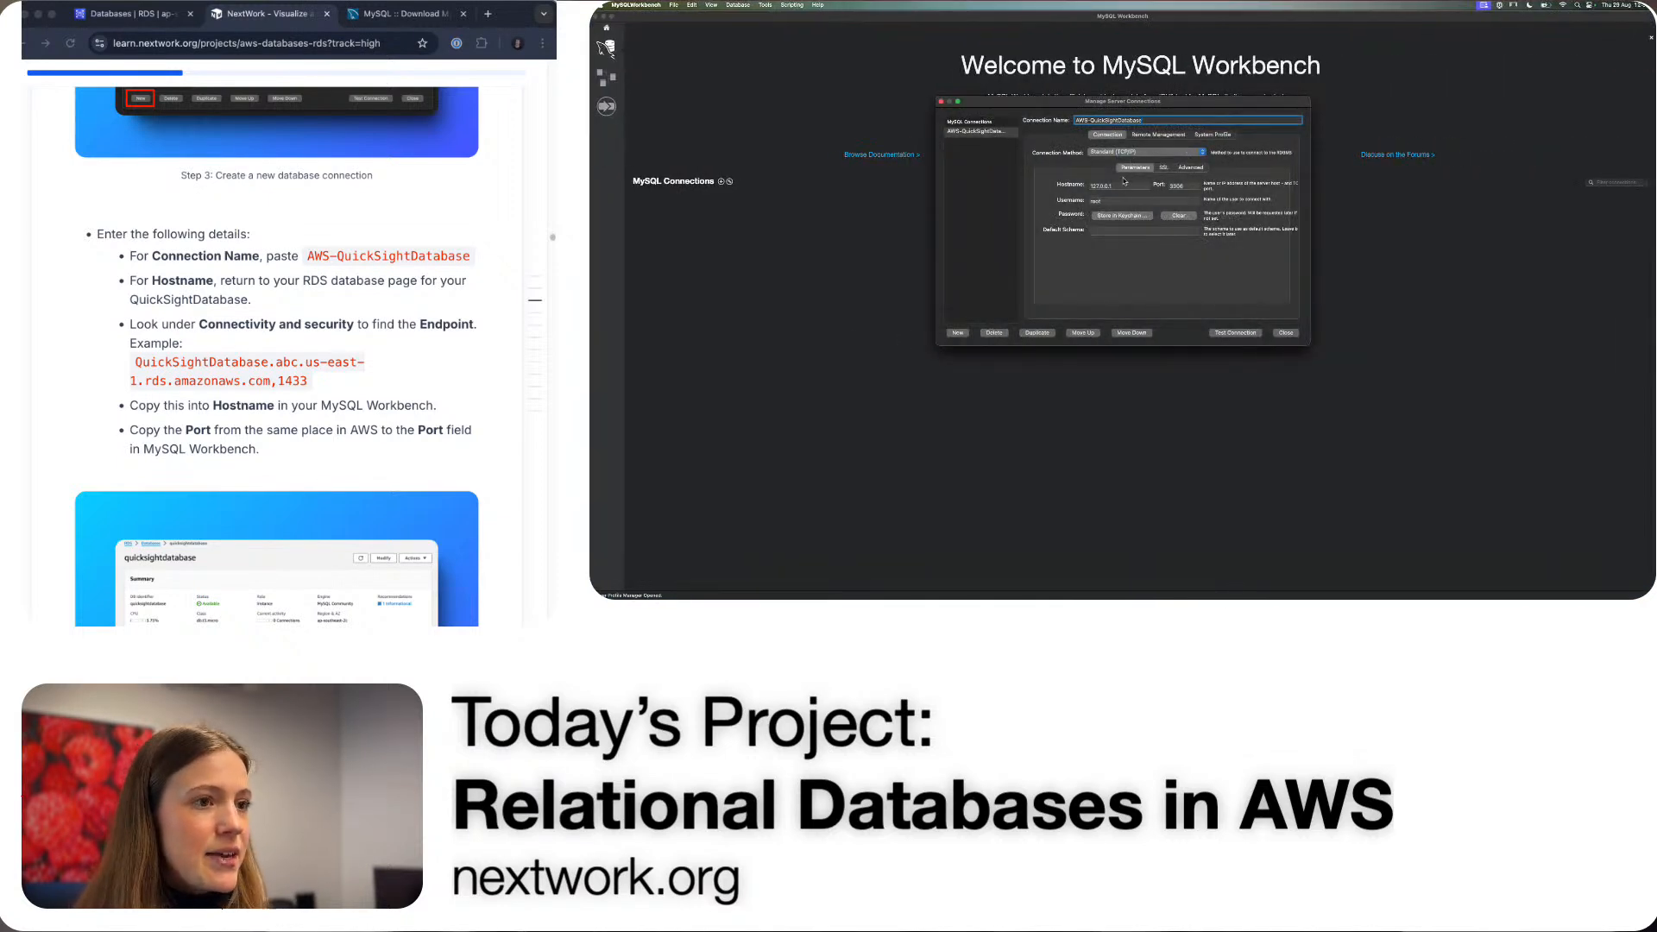
double_click(1120, 185)
key("super+v")
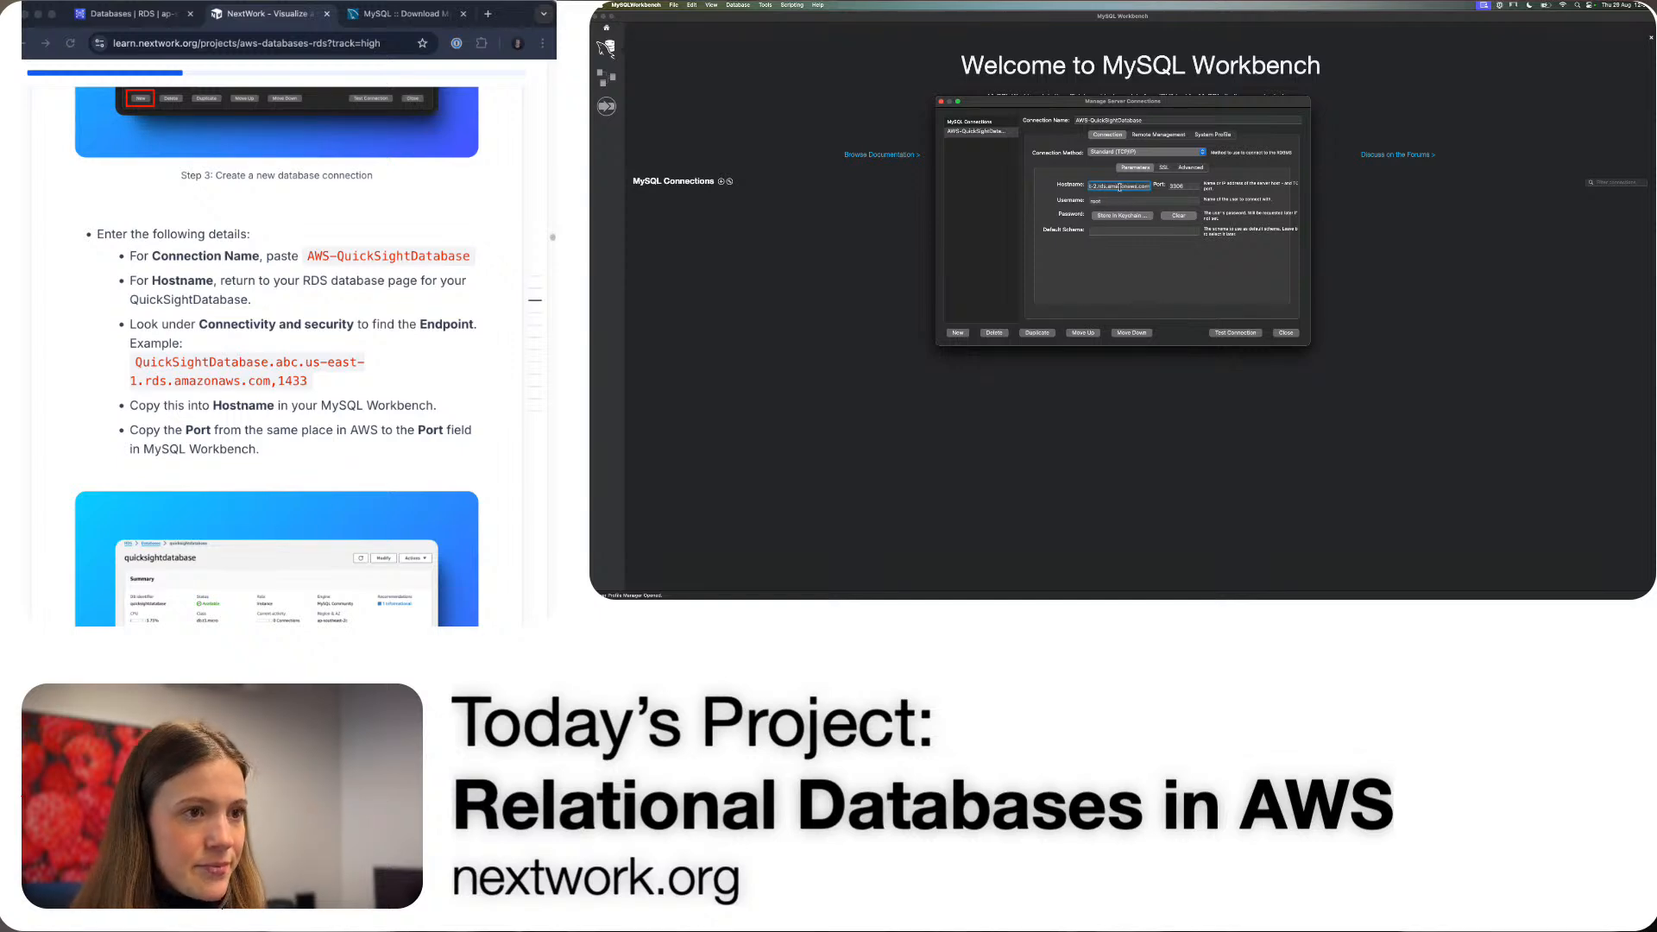
key("Tab")
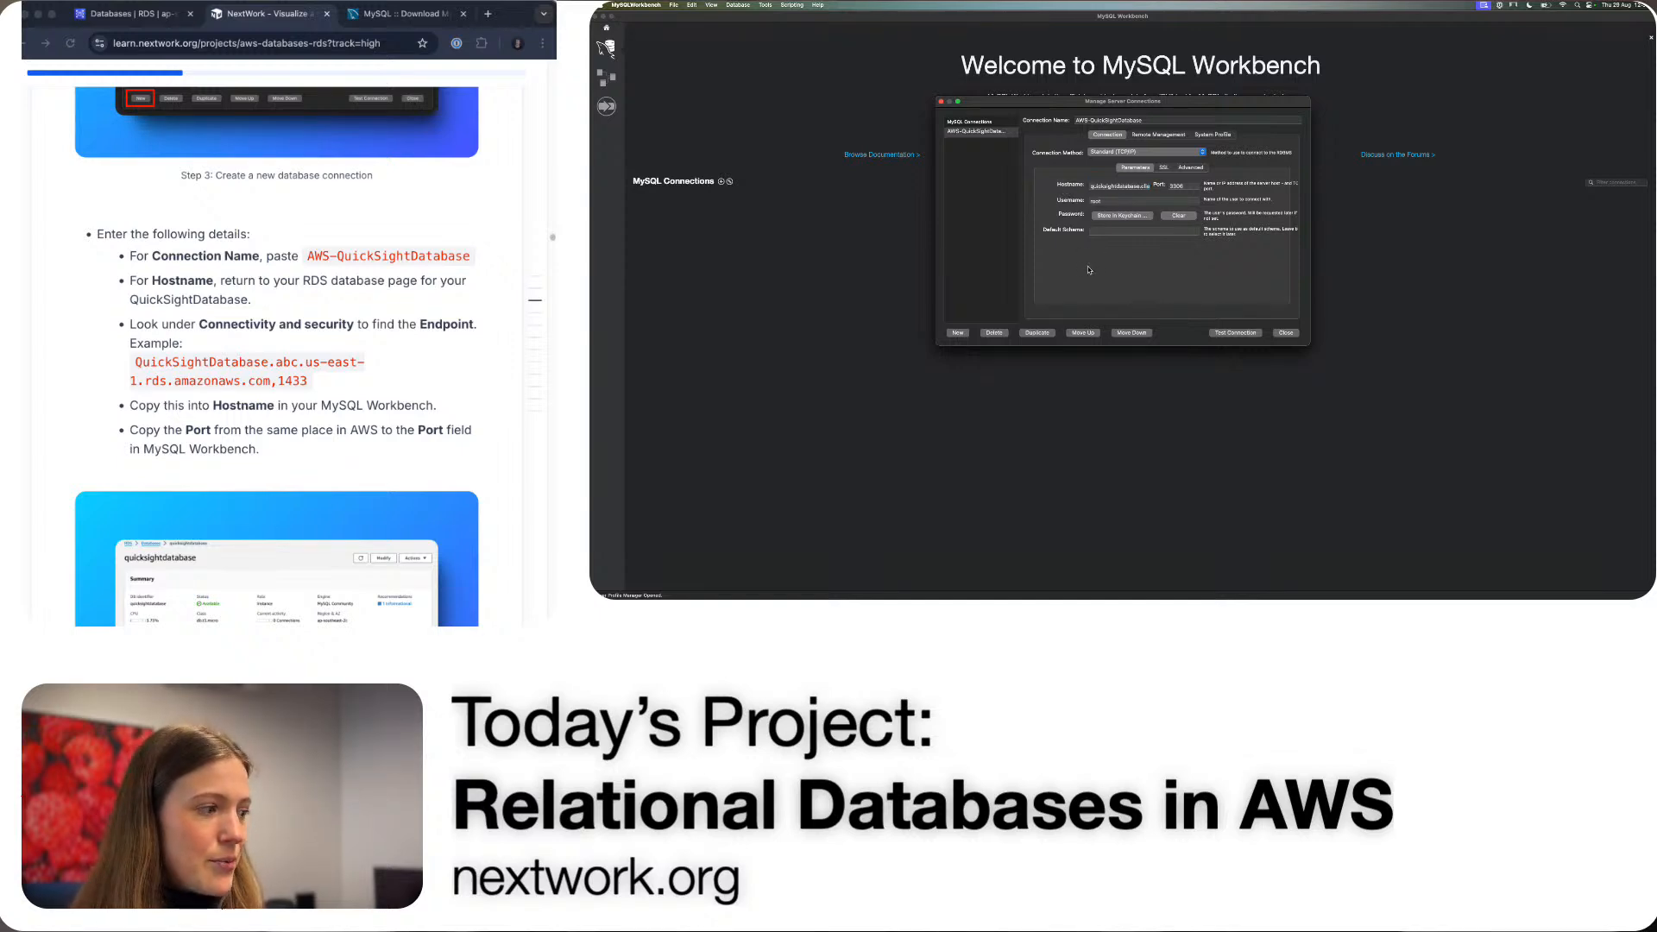
- Check quicksightdatabase's port in the AWS console and compare it with the connection's port in MySQL Workbench
key("super+Tab")
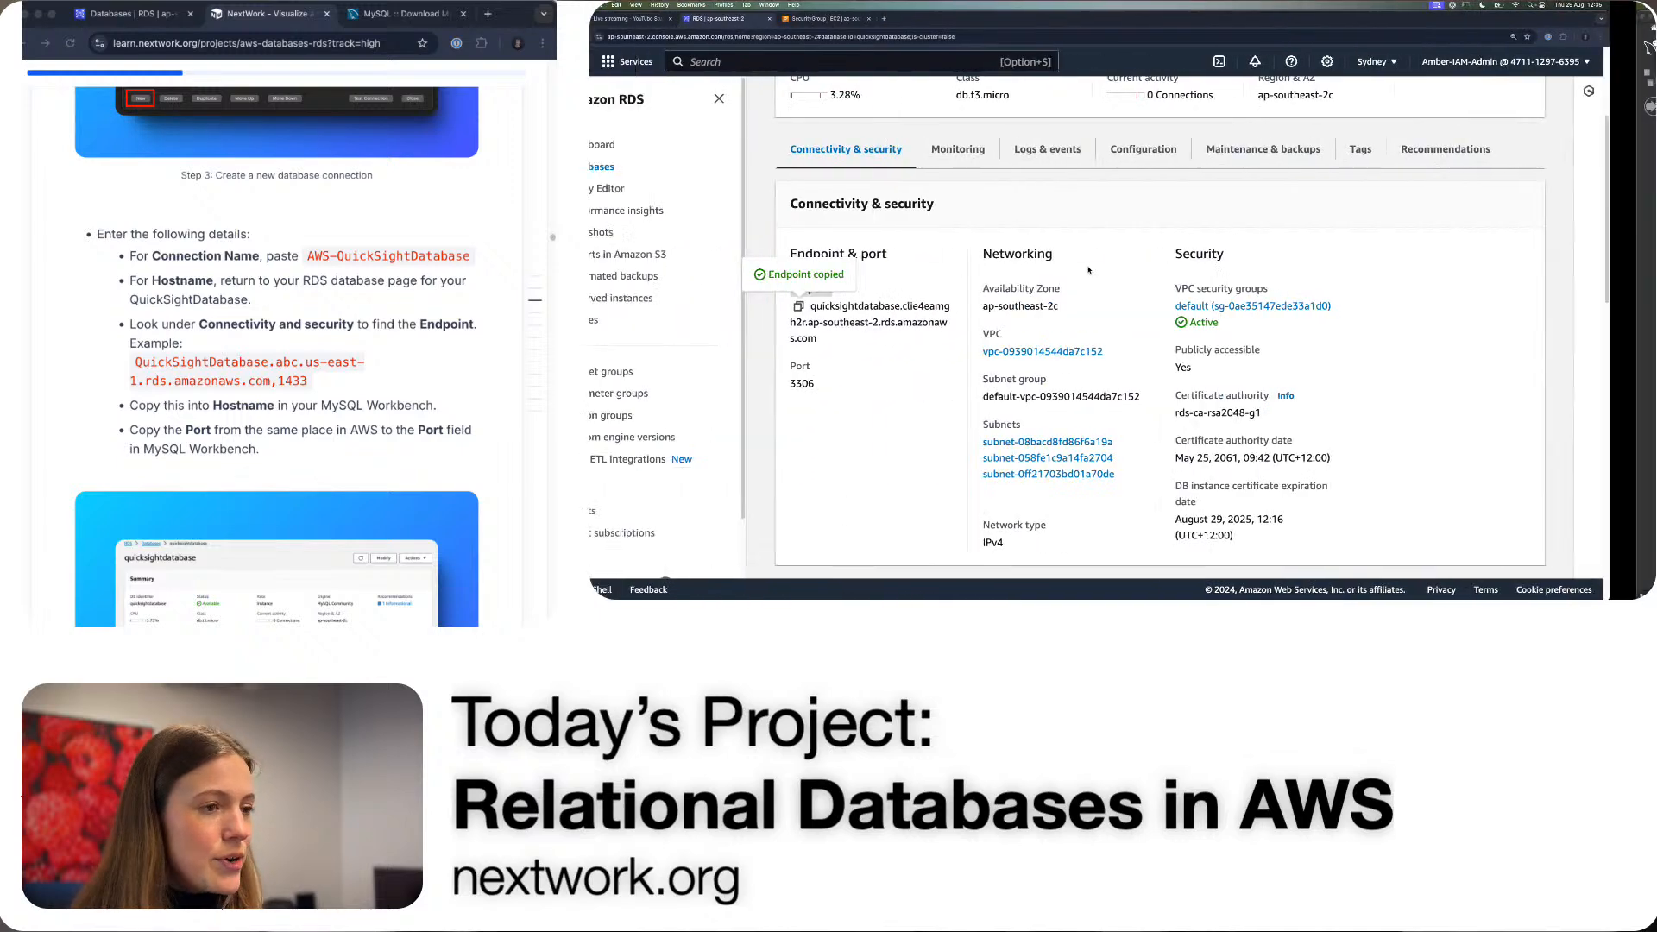
left_click(974, 379)
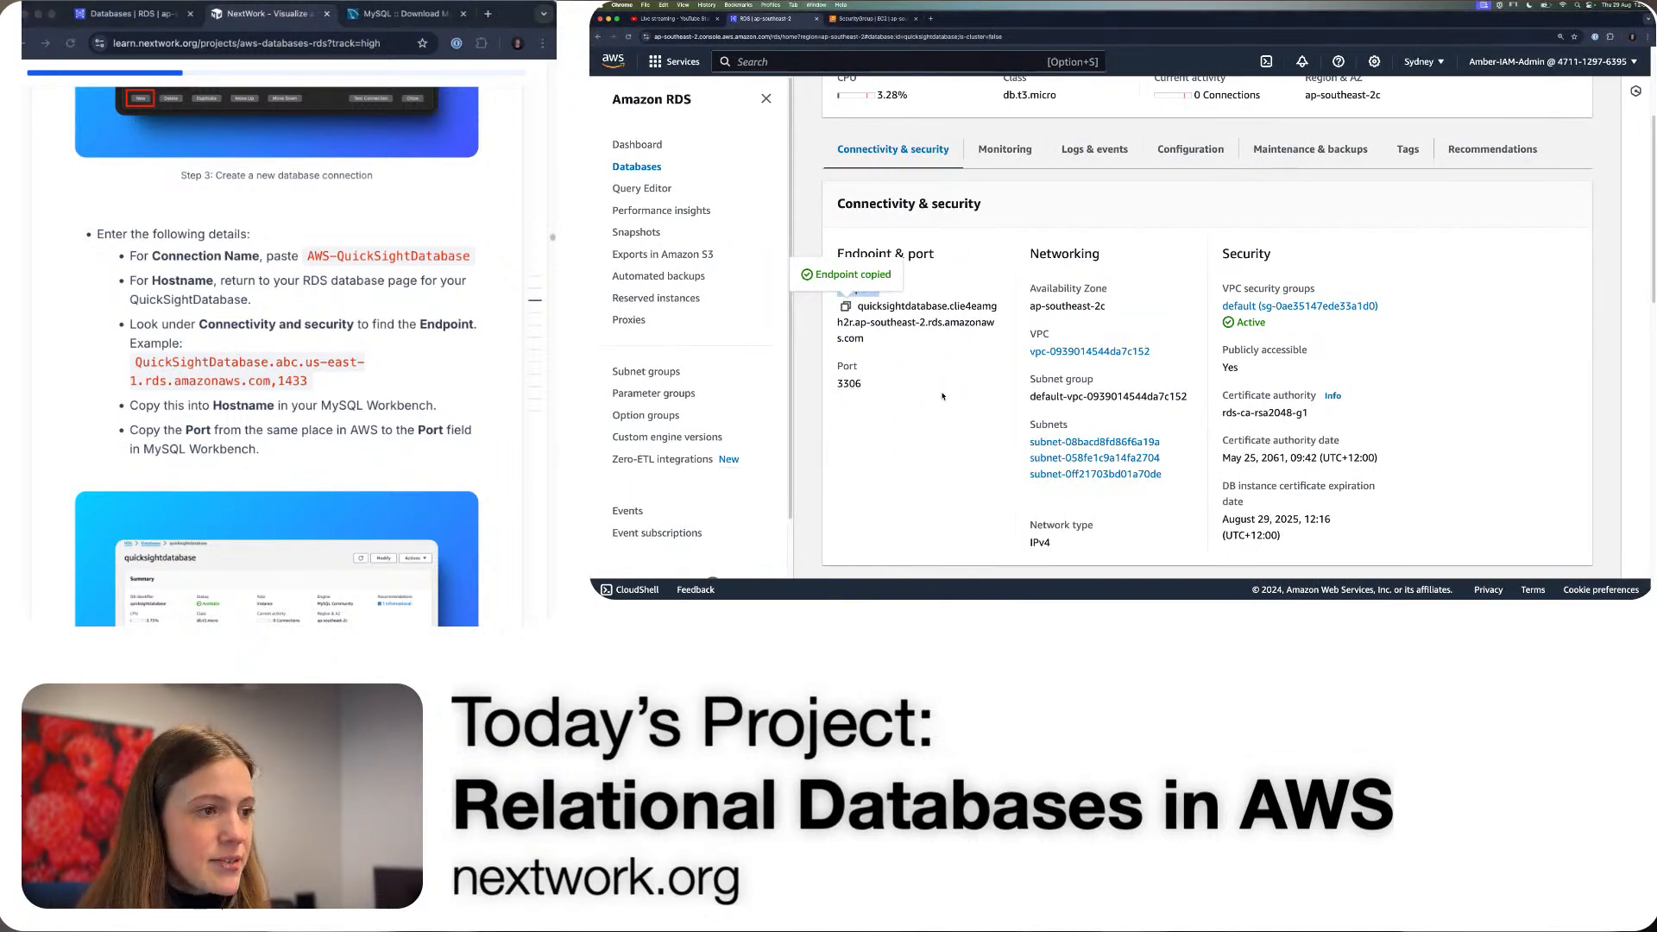
key("super+Tab")
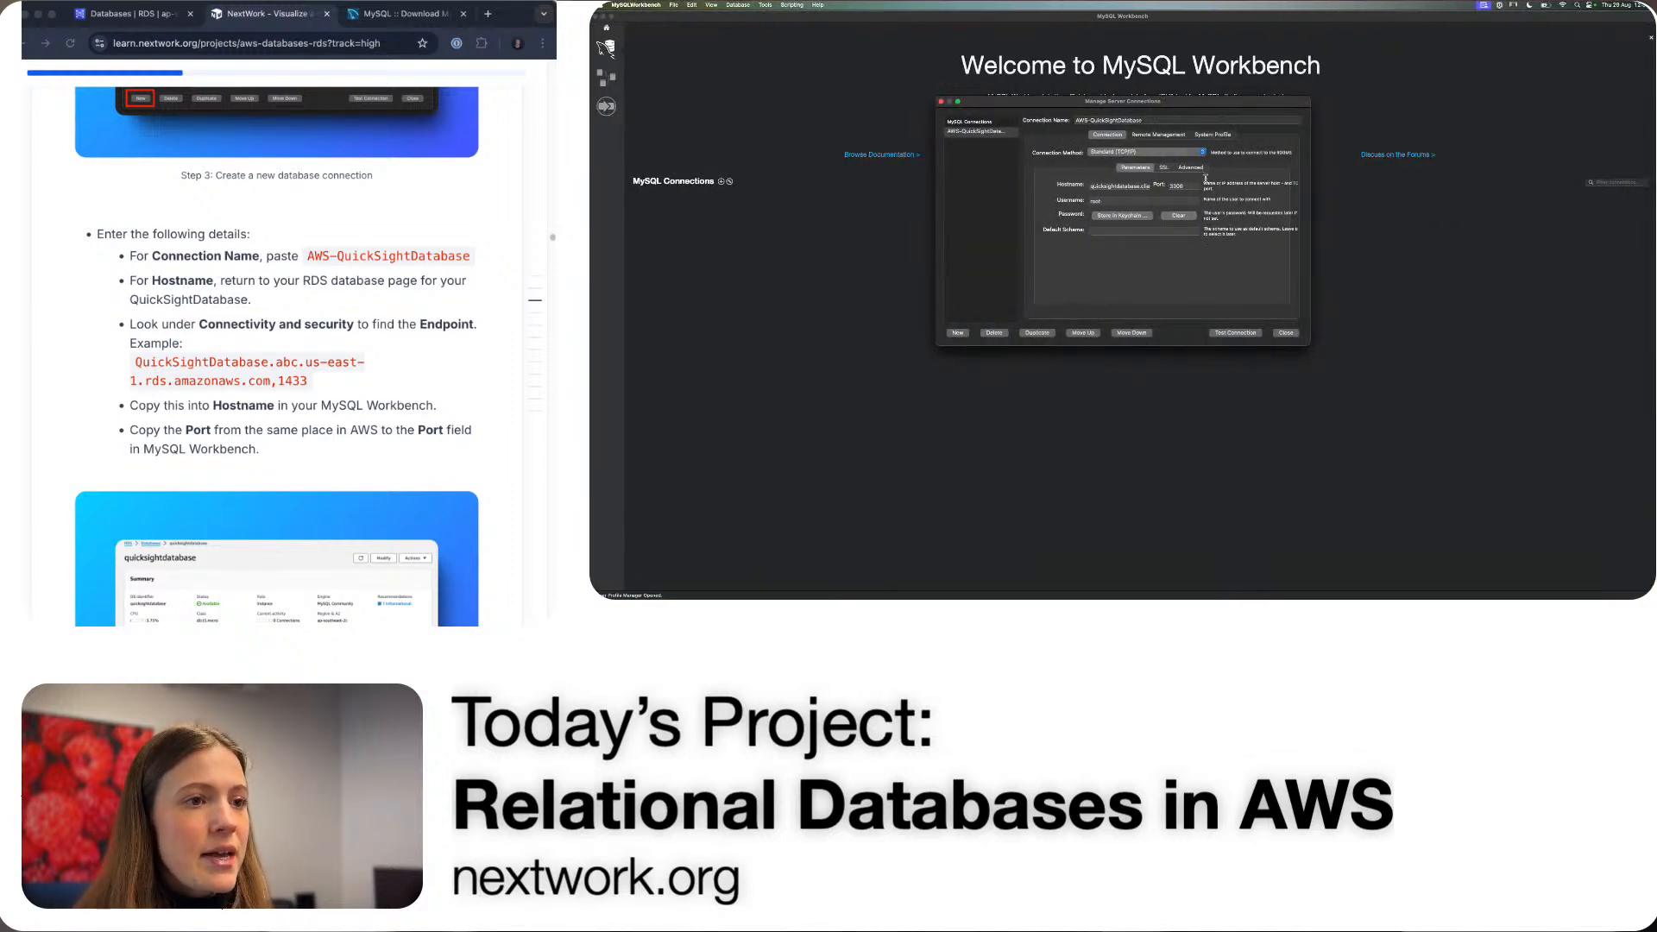
double_click(1181, 190)
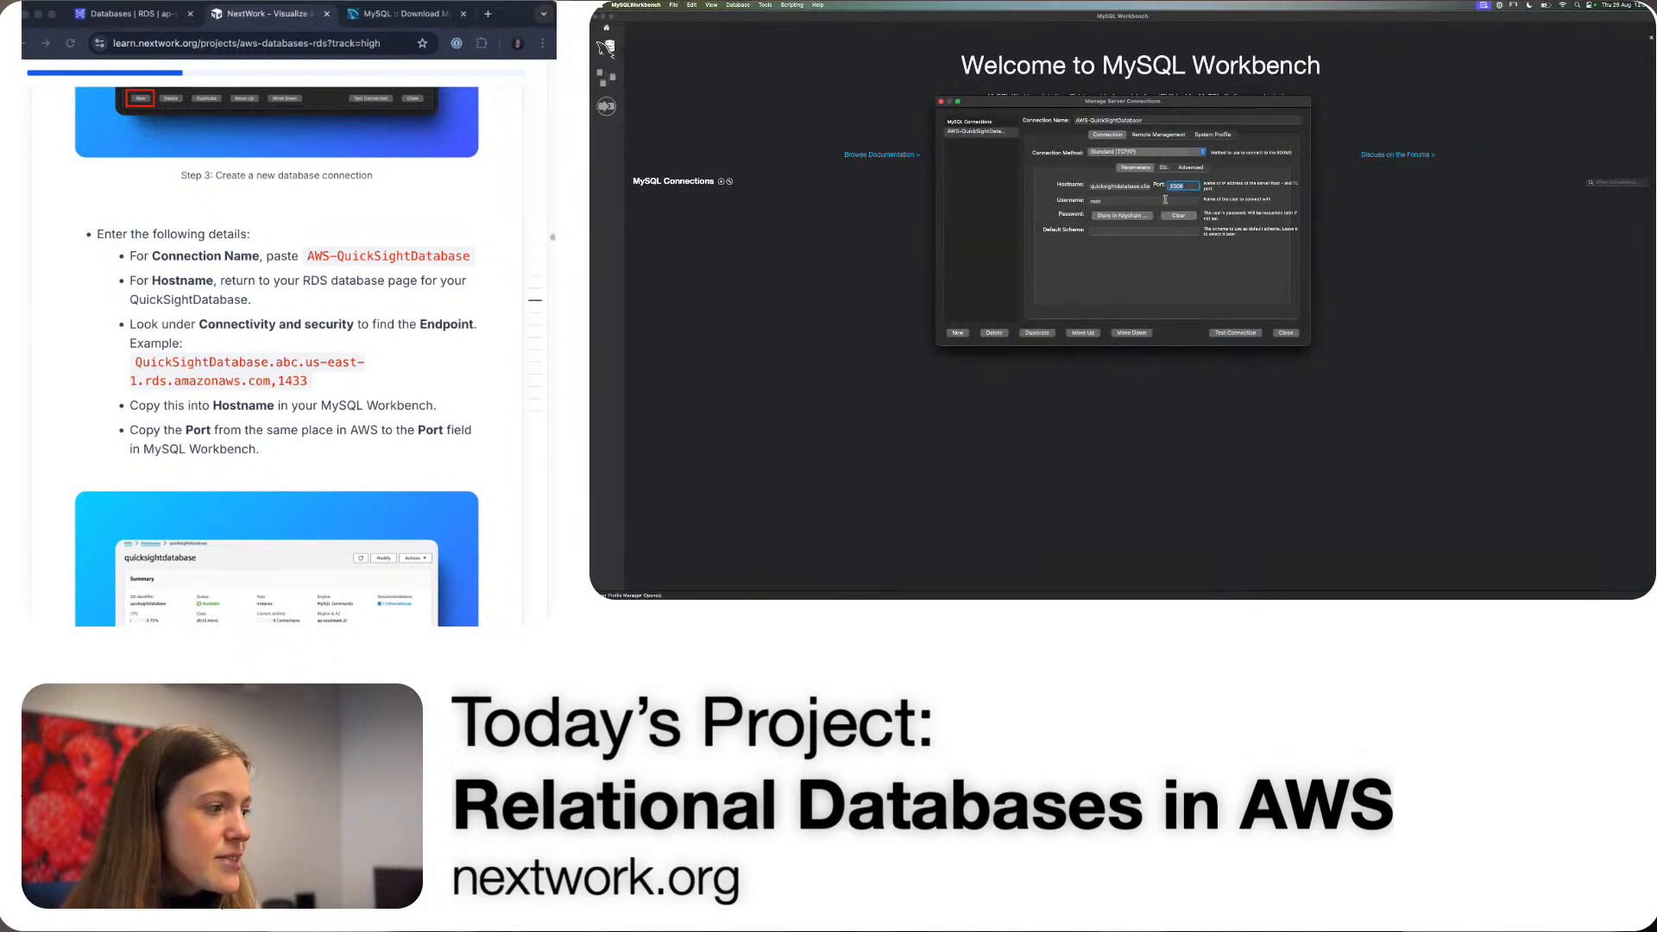
- Read the guide's credential instructions and set the AWS-QuickSightDatabase connection's username to admin
scroll(466, 336, "down", 3)
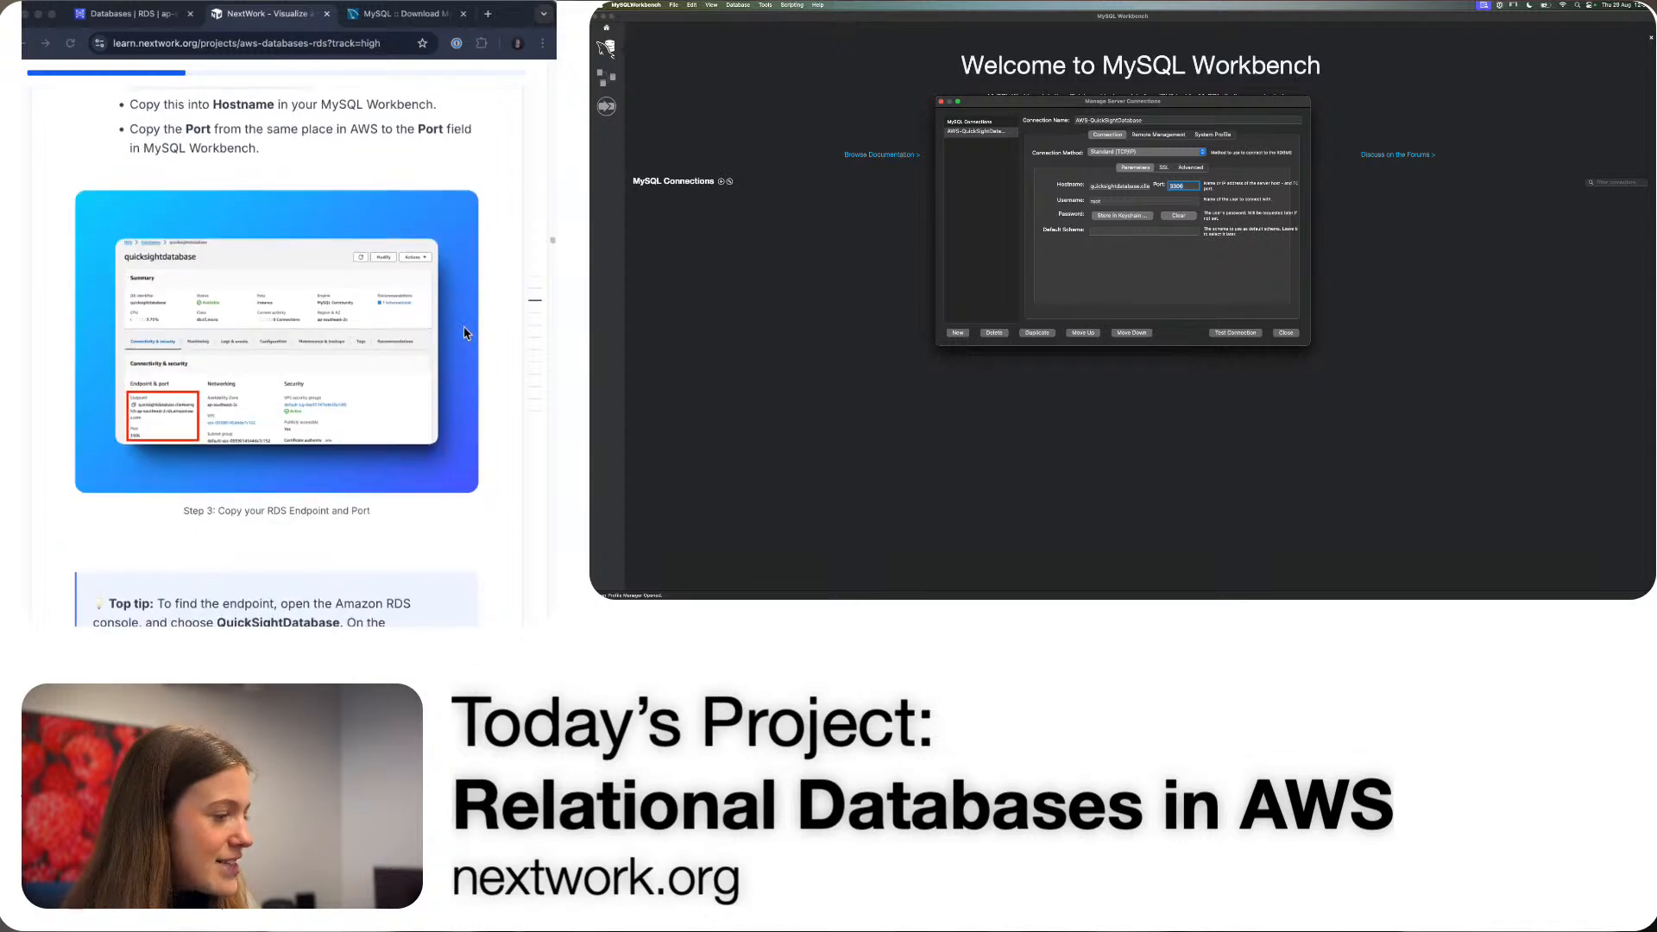
scroll(464, 337, "down", 3)
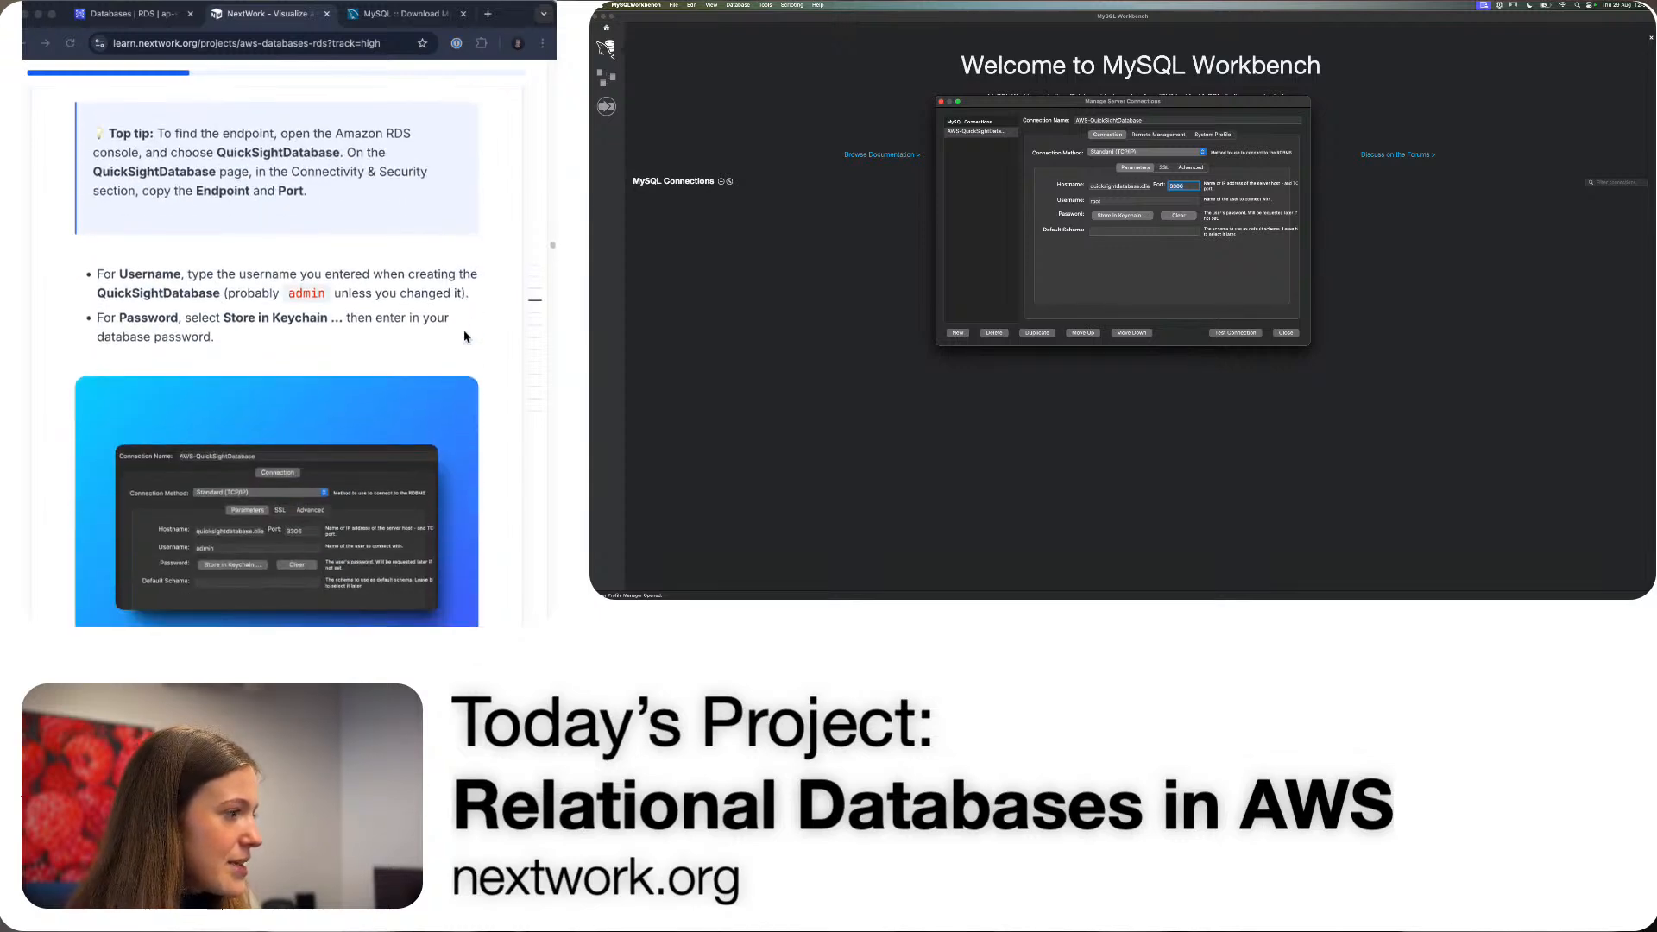
scroll(414, 335, "down", 1)
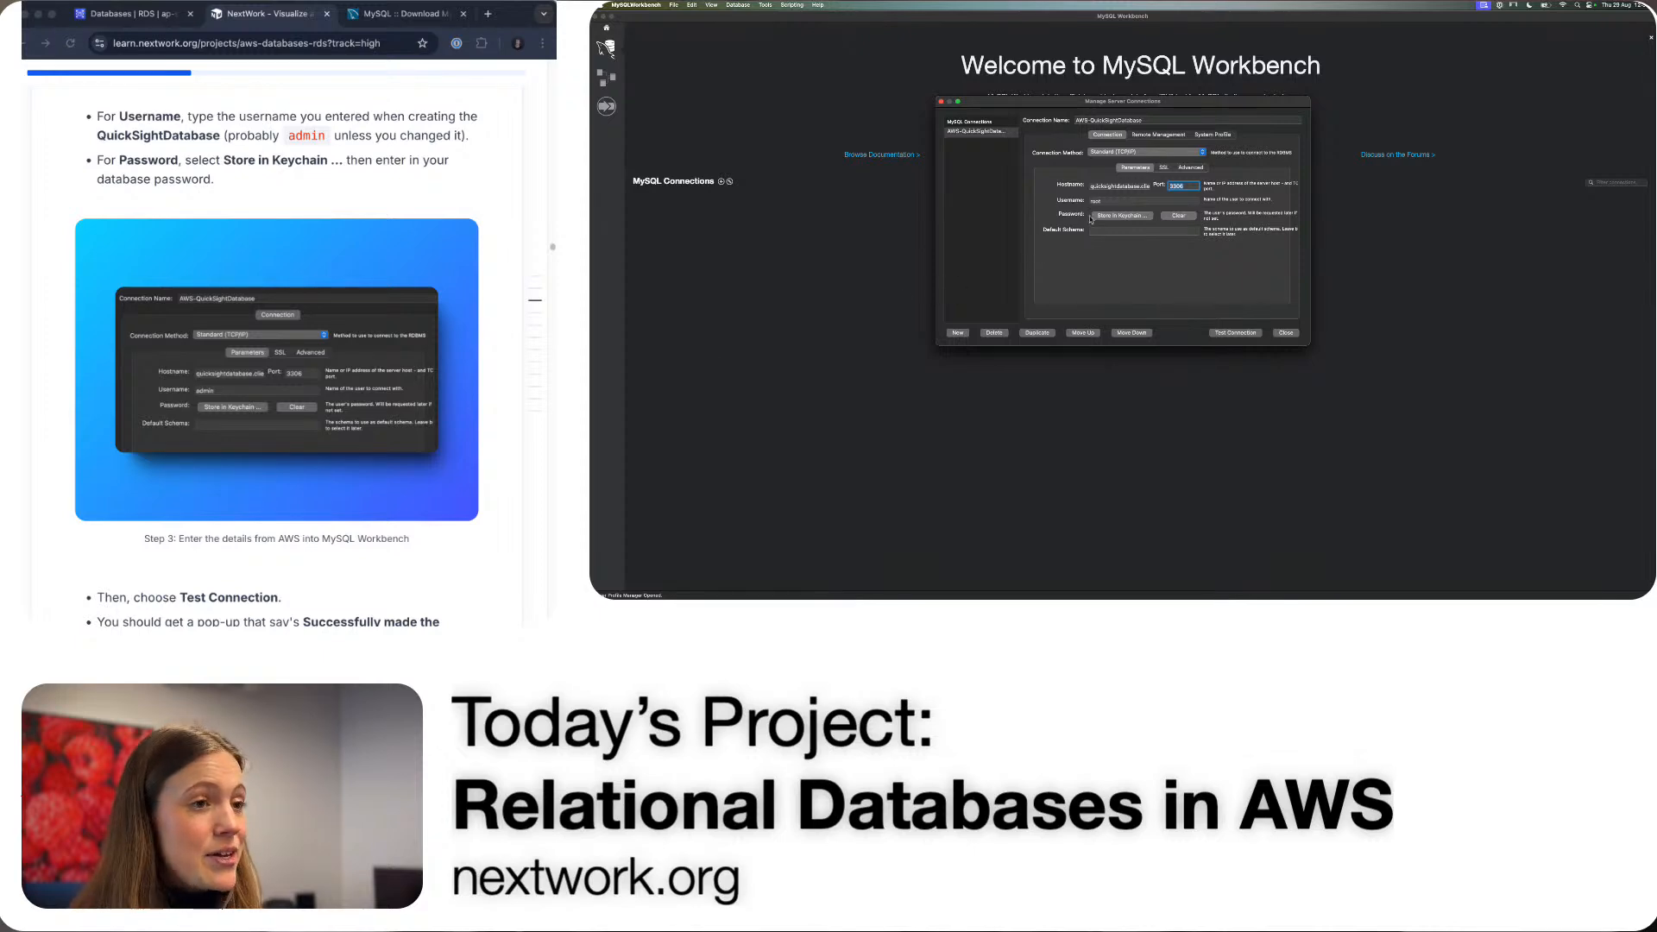
double_click(1109, 201)
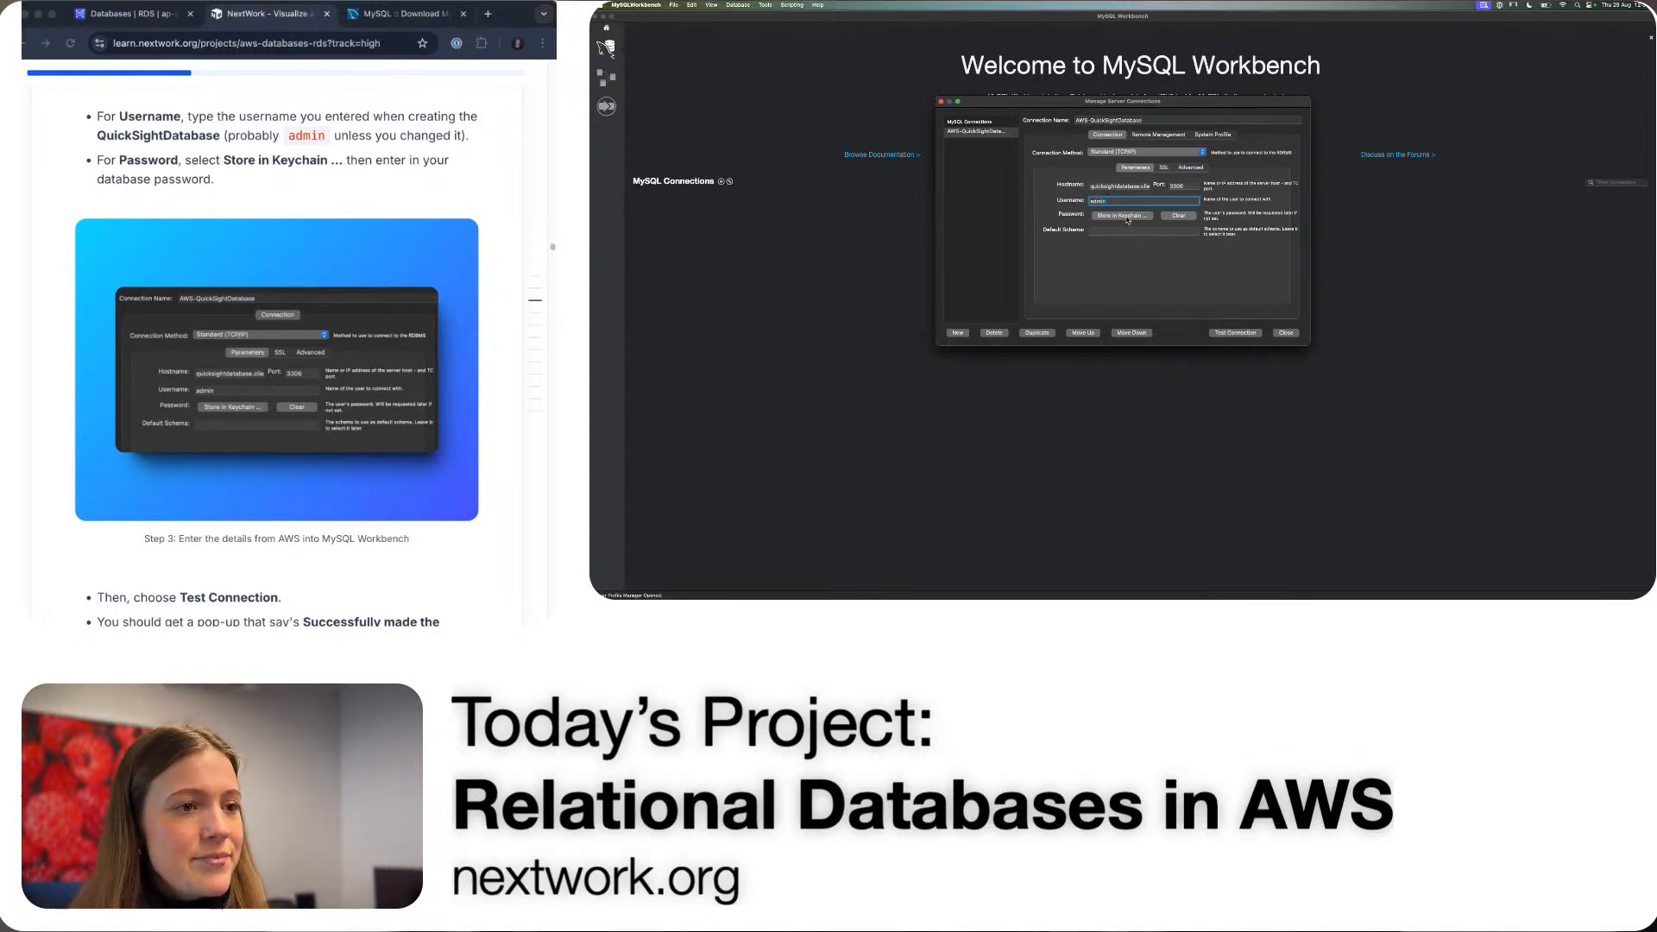
- Store the database password in the keychain for AWS-QuickSightDatabase and test the connection
left_click(1125, 216)
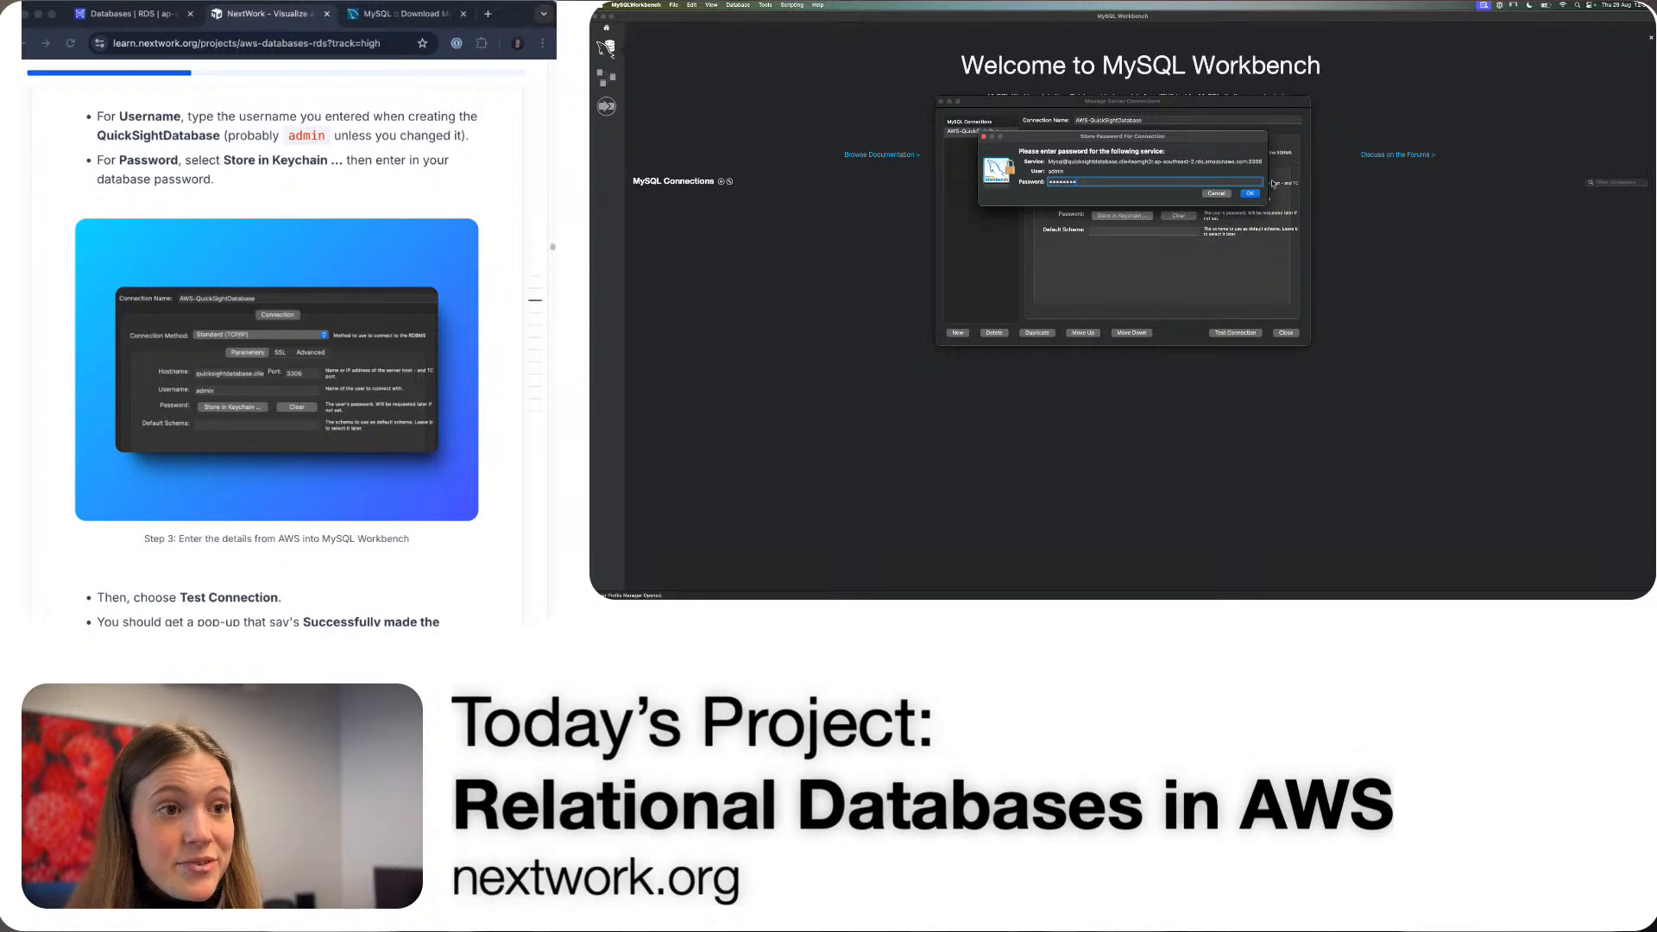
left_click(1250, 195)
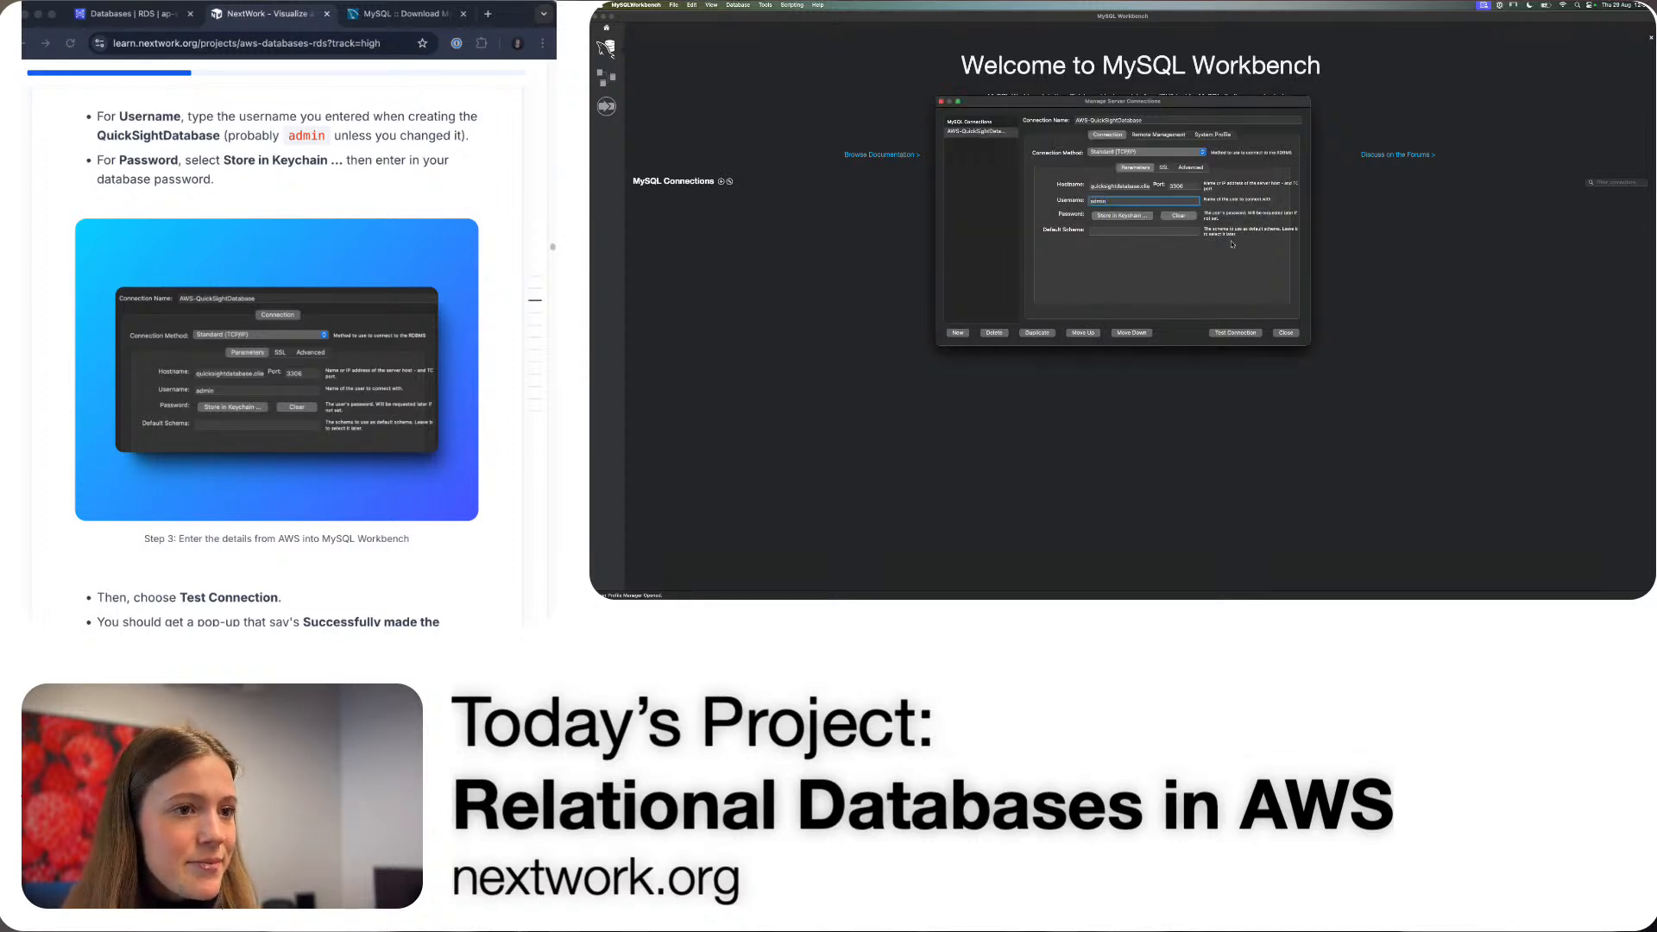
scroll(233, 423, "down", 3)
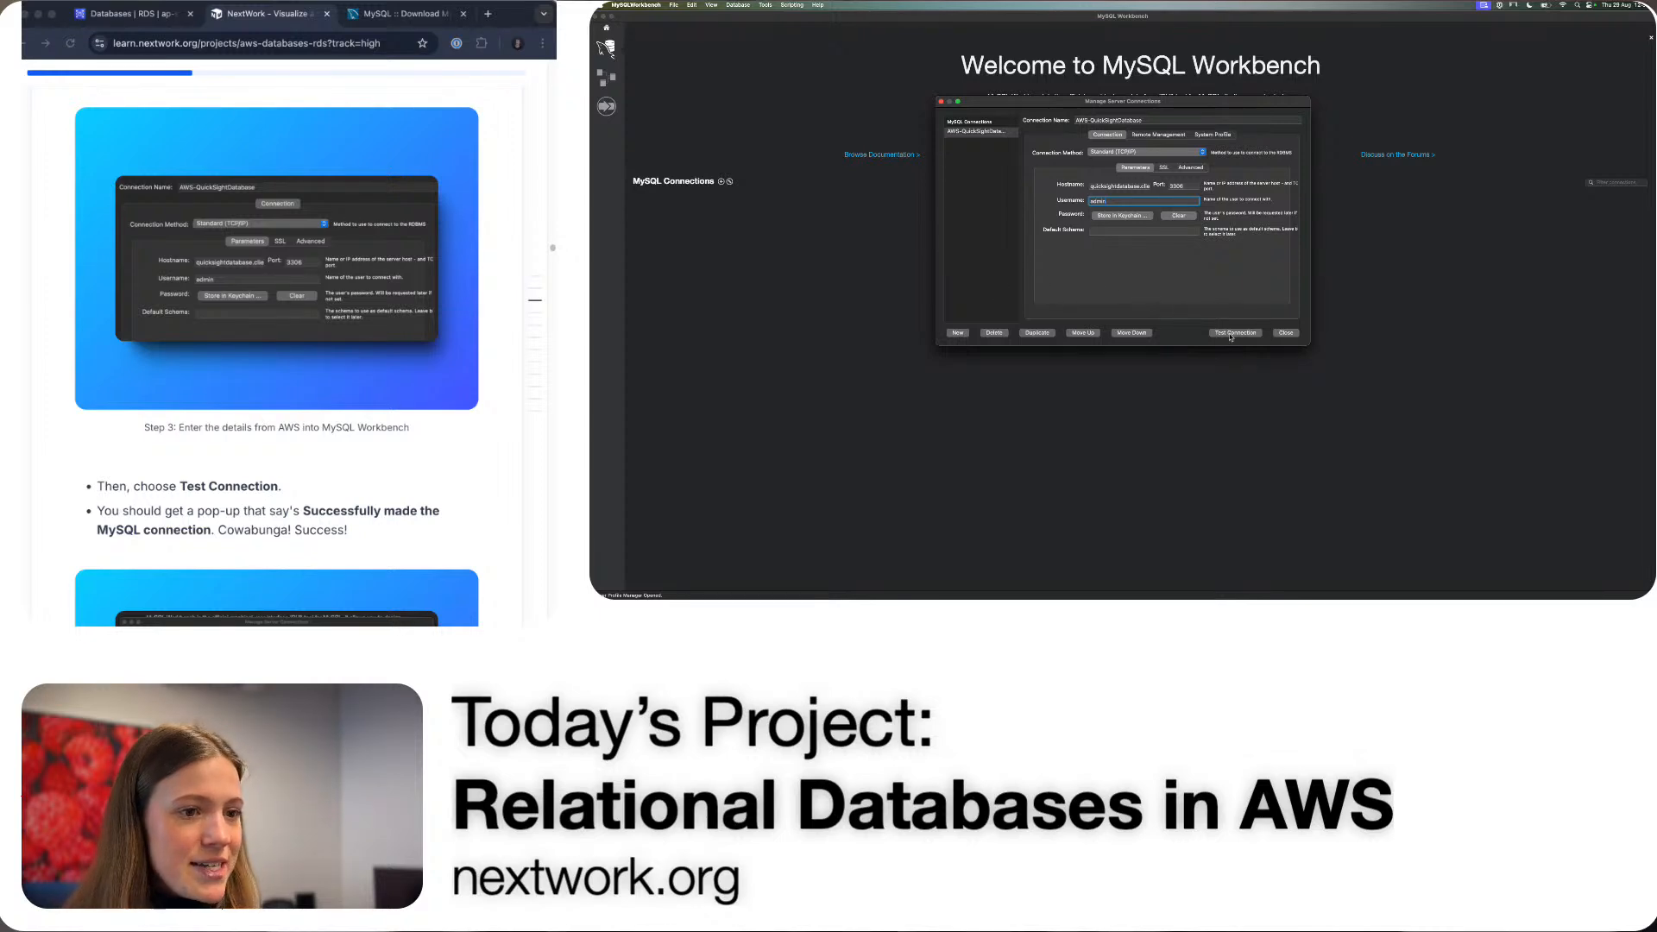
left_click(1230, 335)
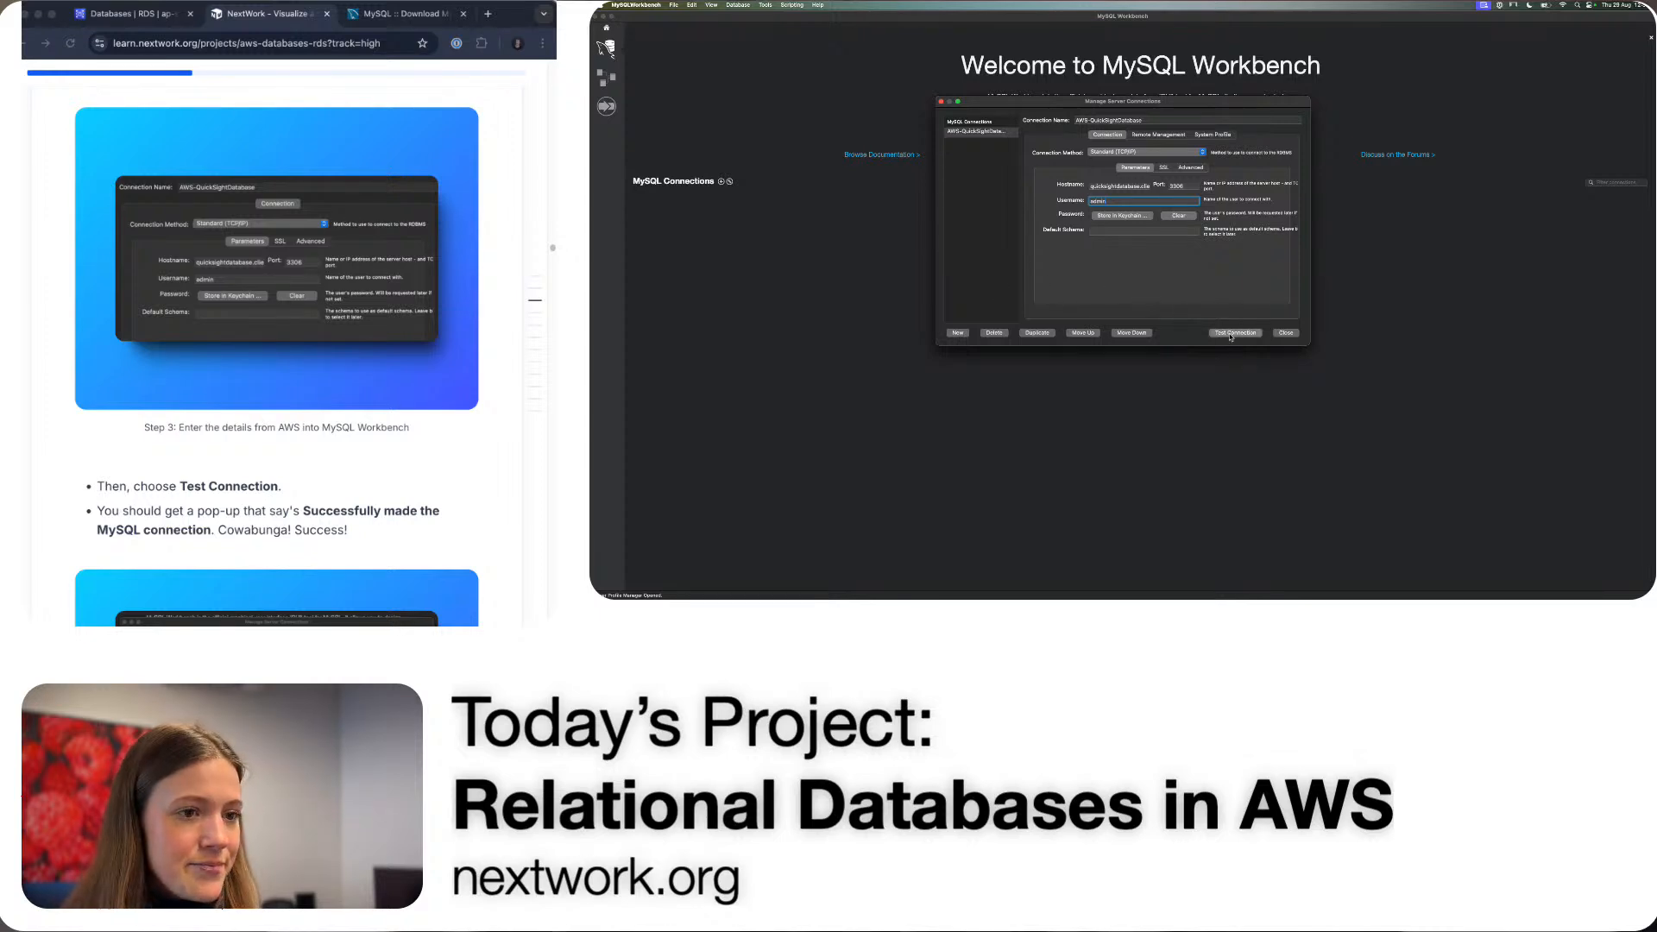
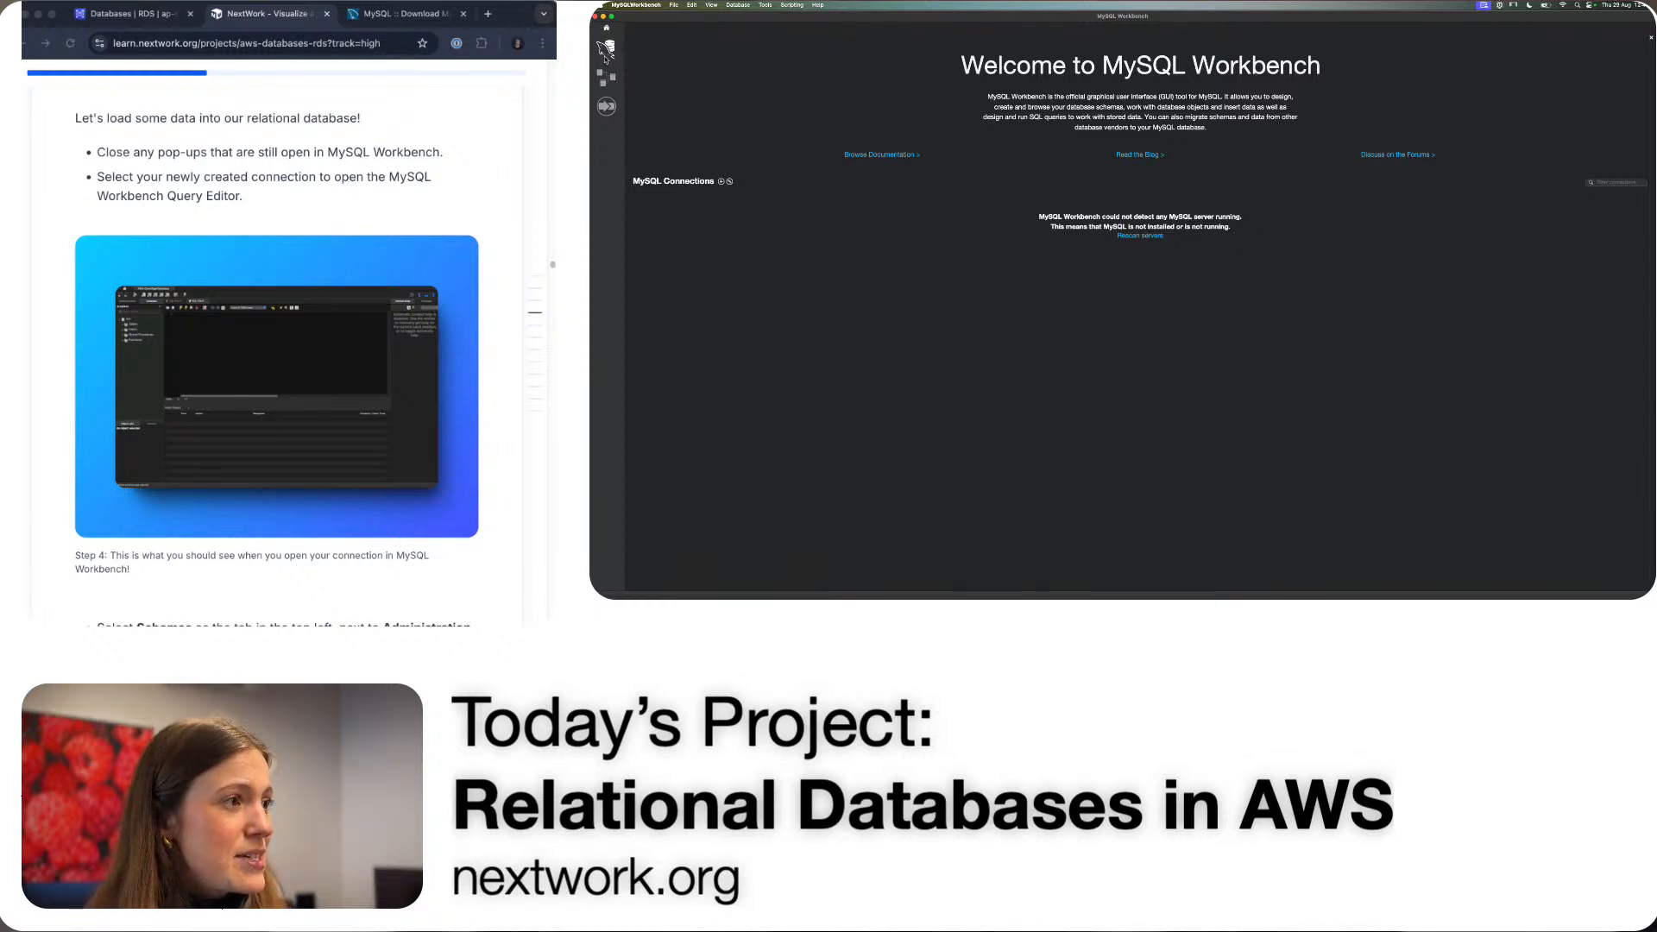
left_click(606, 78)
left_click(606, 106)
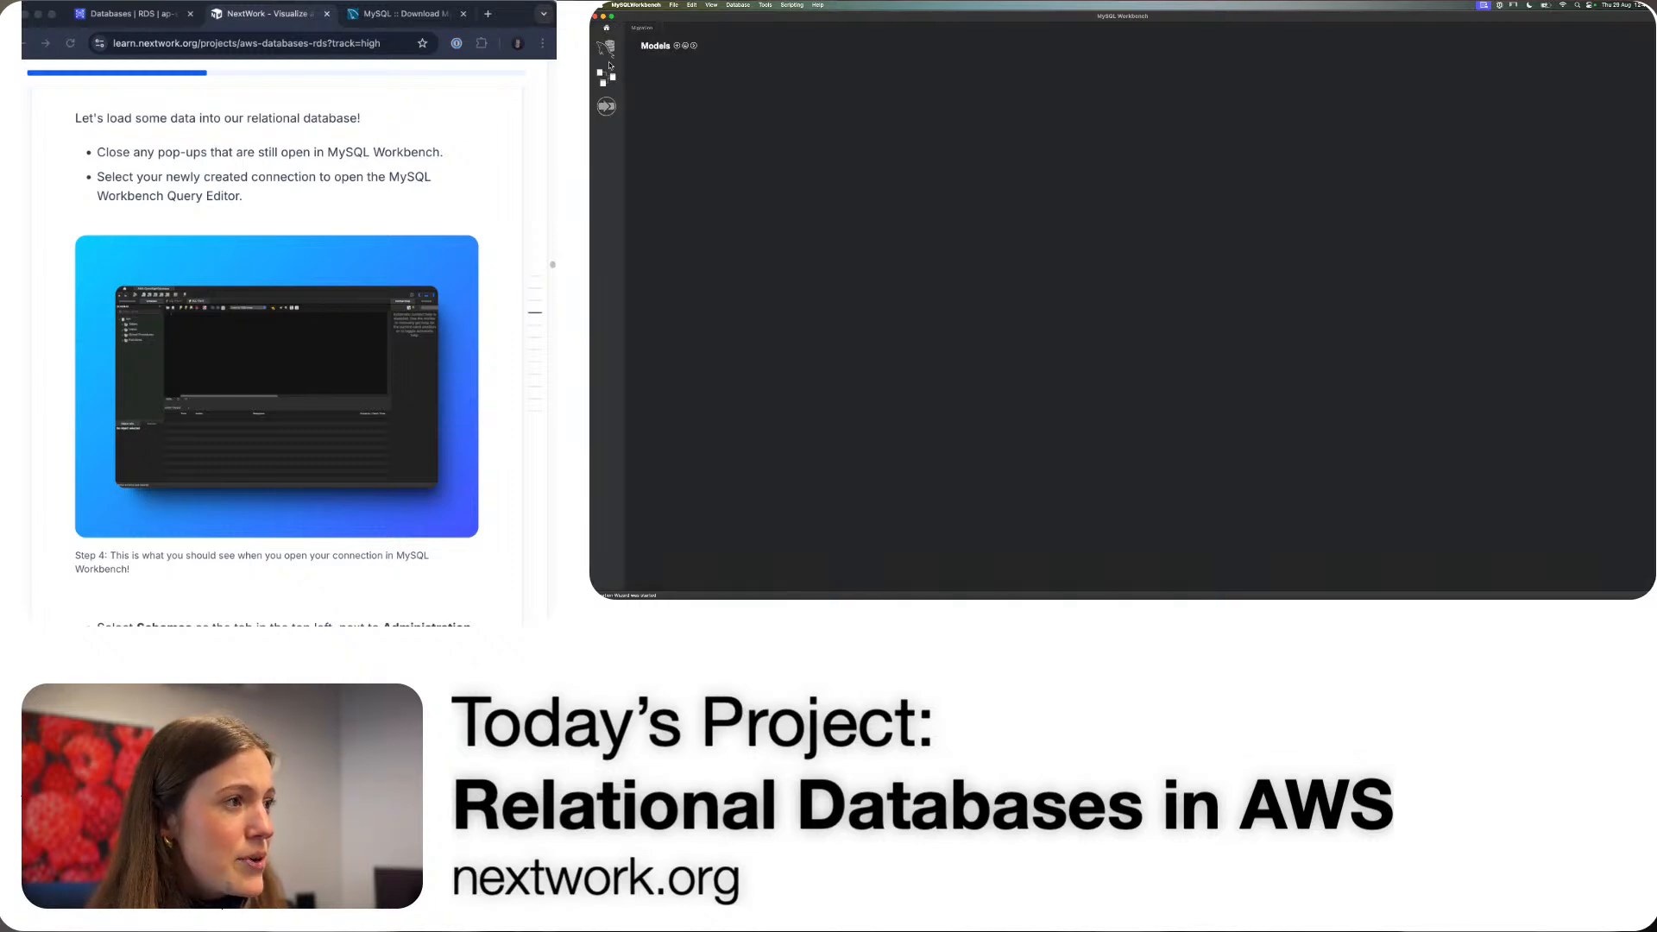
left_click(608, 50)
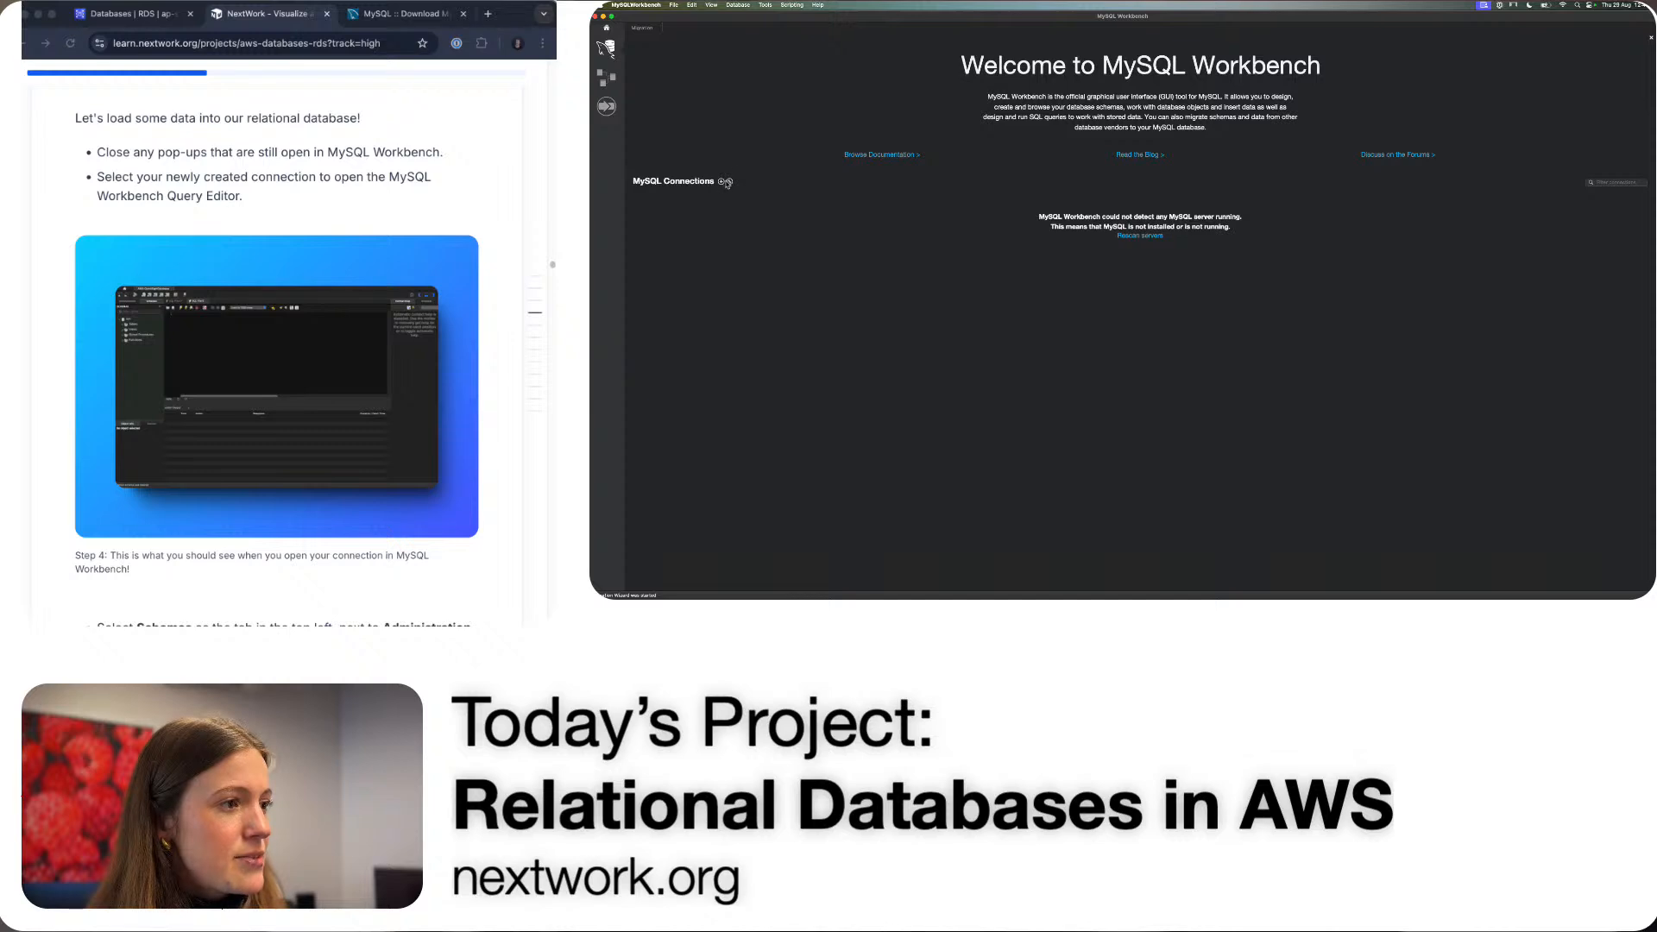
left_click(722, 182)
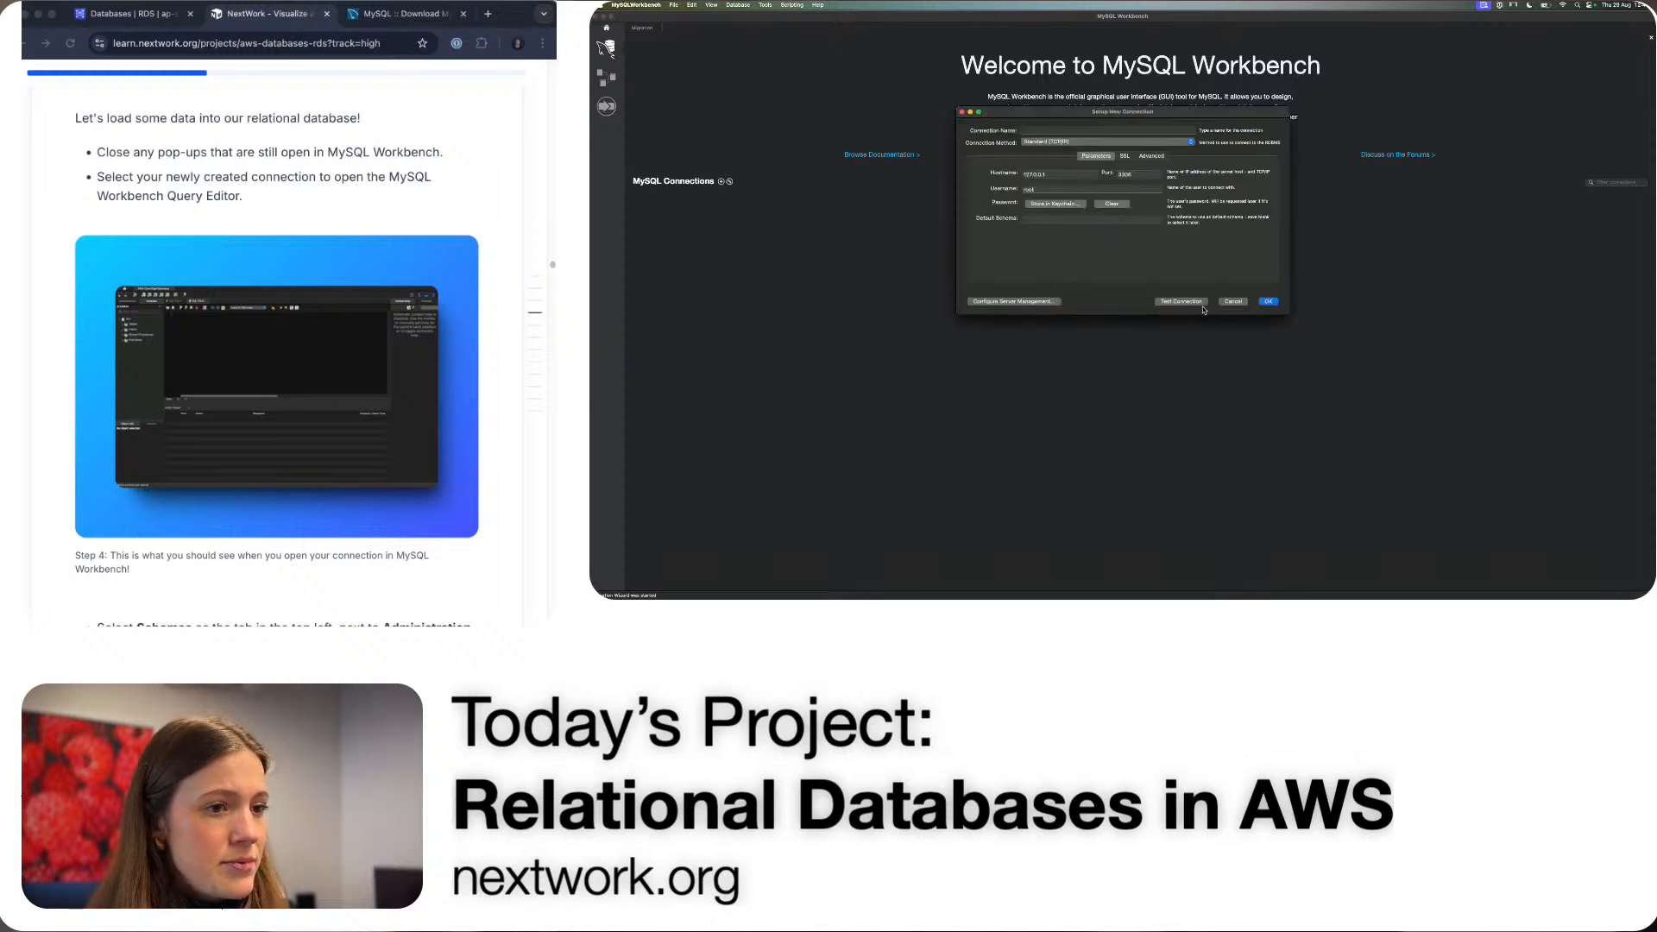
left_click(1235, 303)
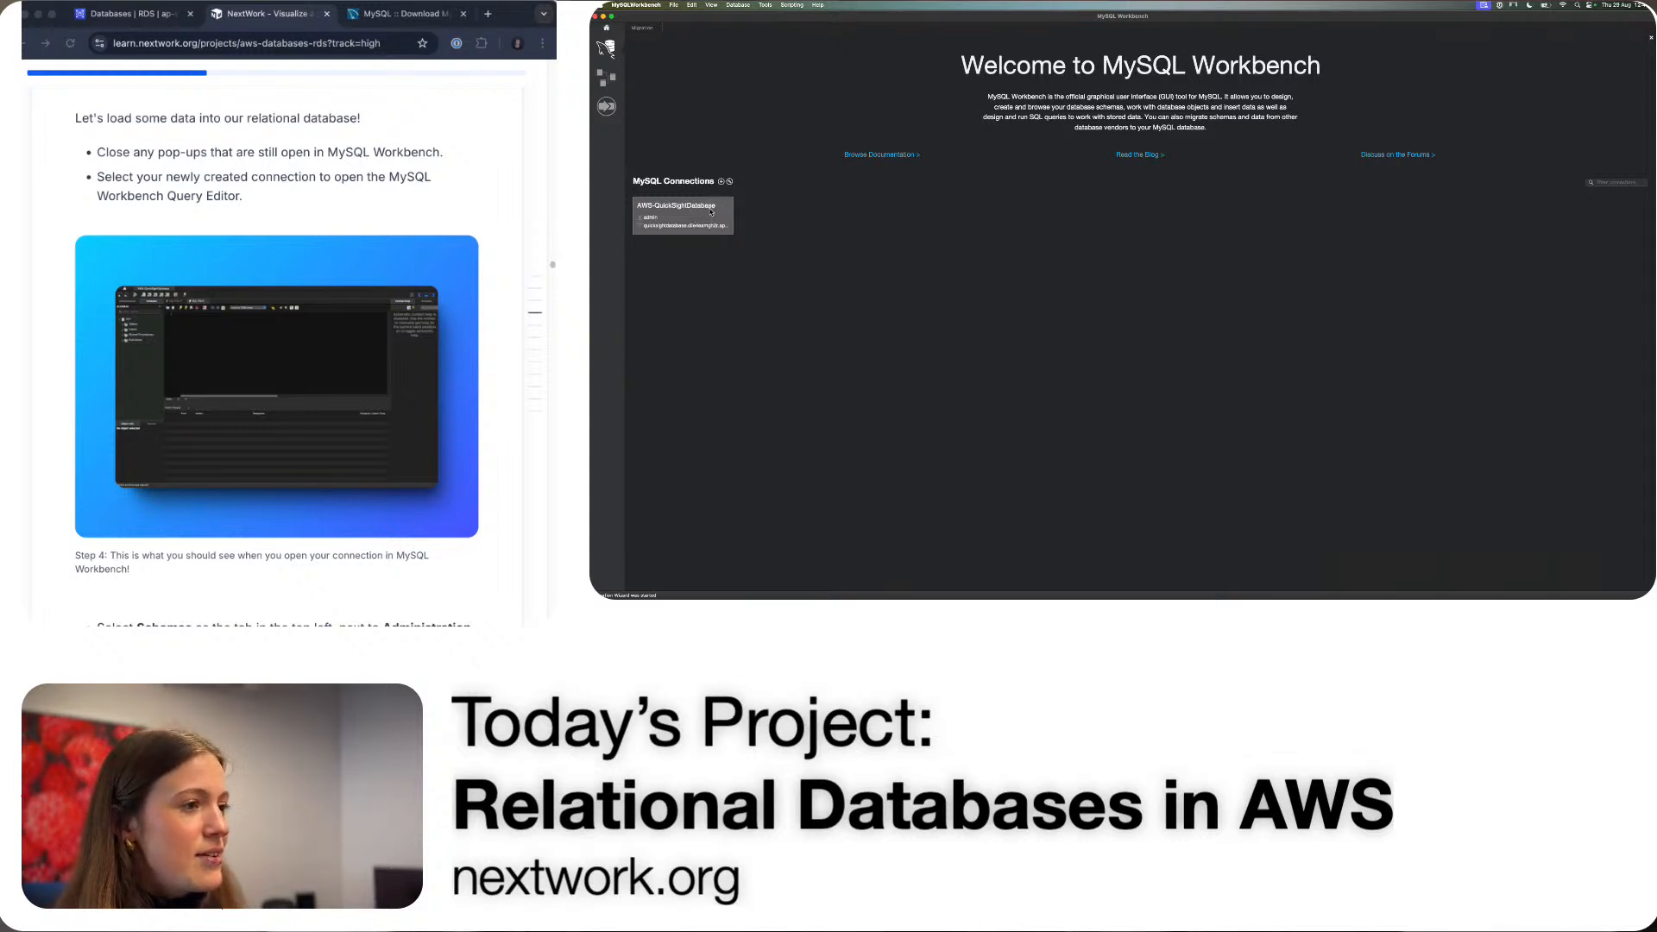
- Open the AWS-QuickSightDatabase connection in the query editor
left_click(710, 217)
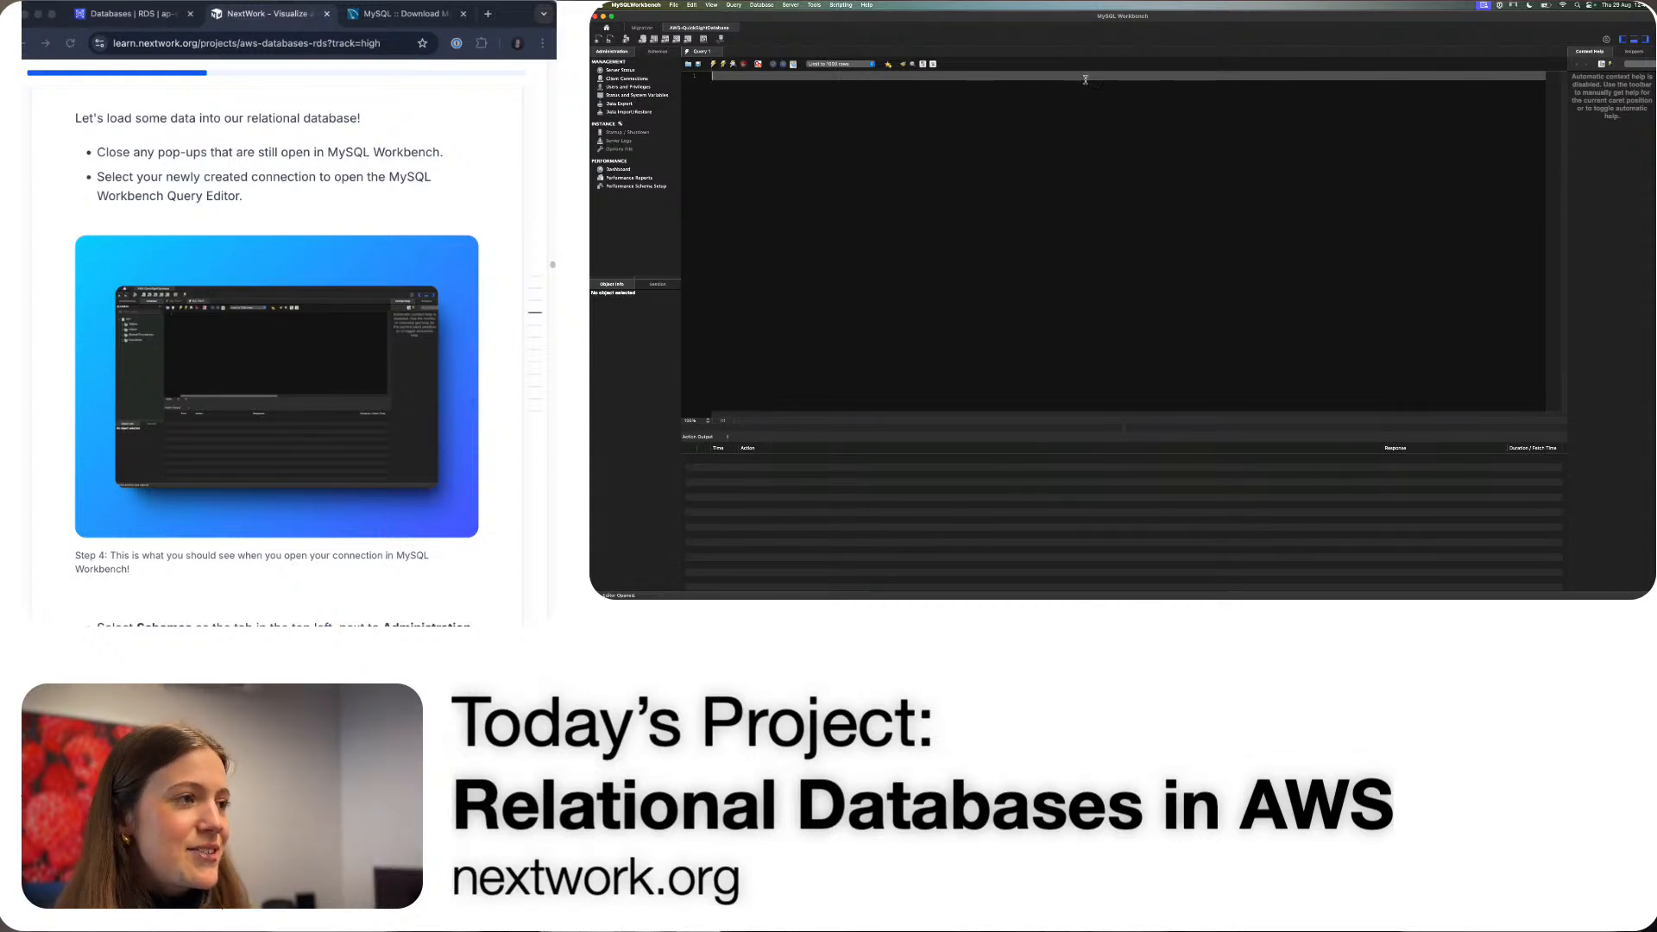
scroll(293, 289, "down", 1)
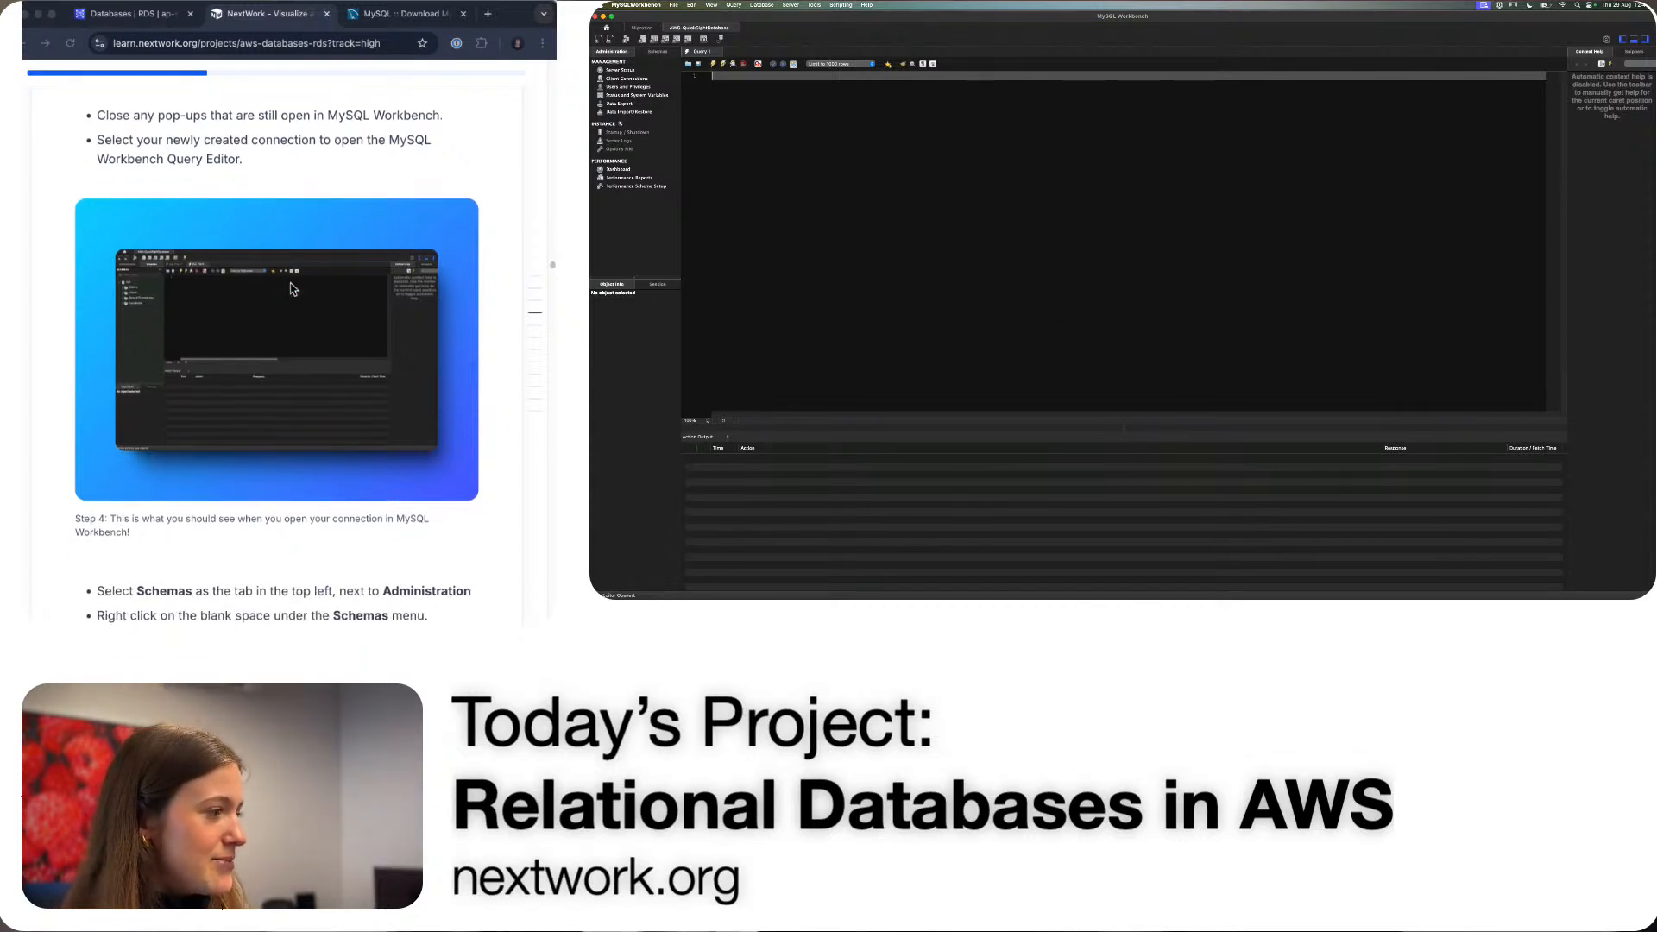
scroll(207, 350, "down", 1)
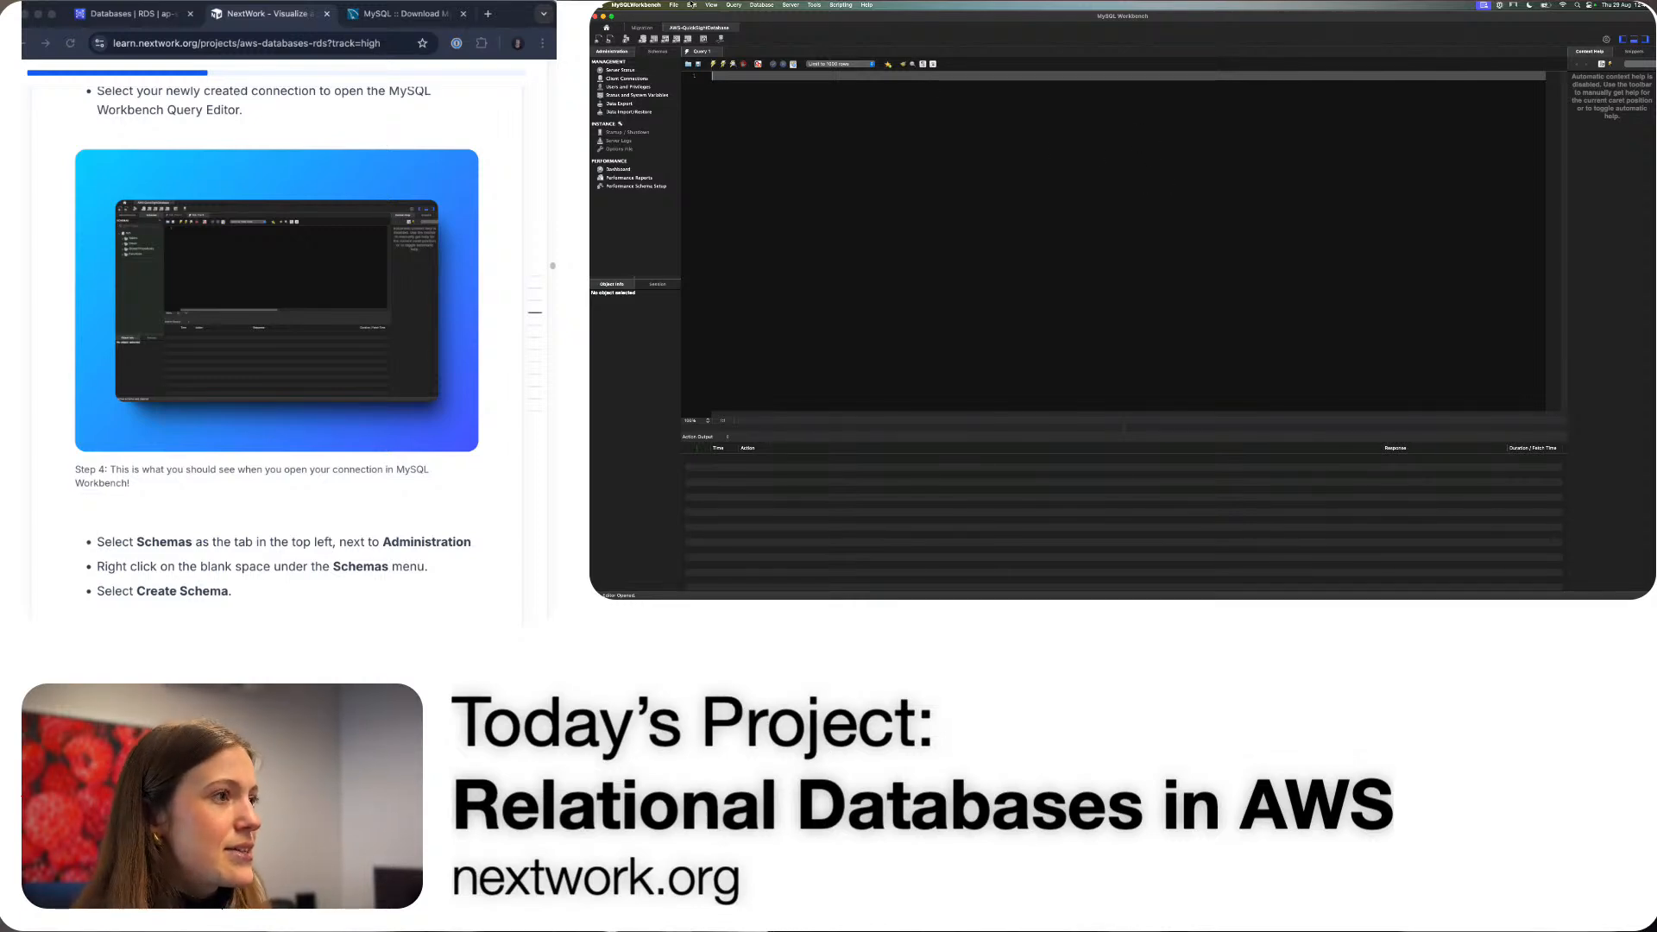
left_click(661, 6)
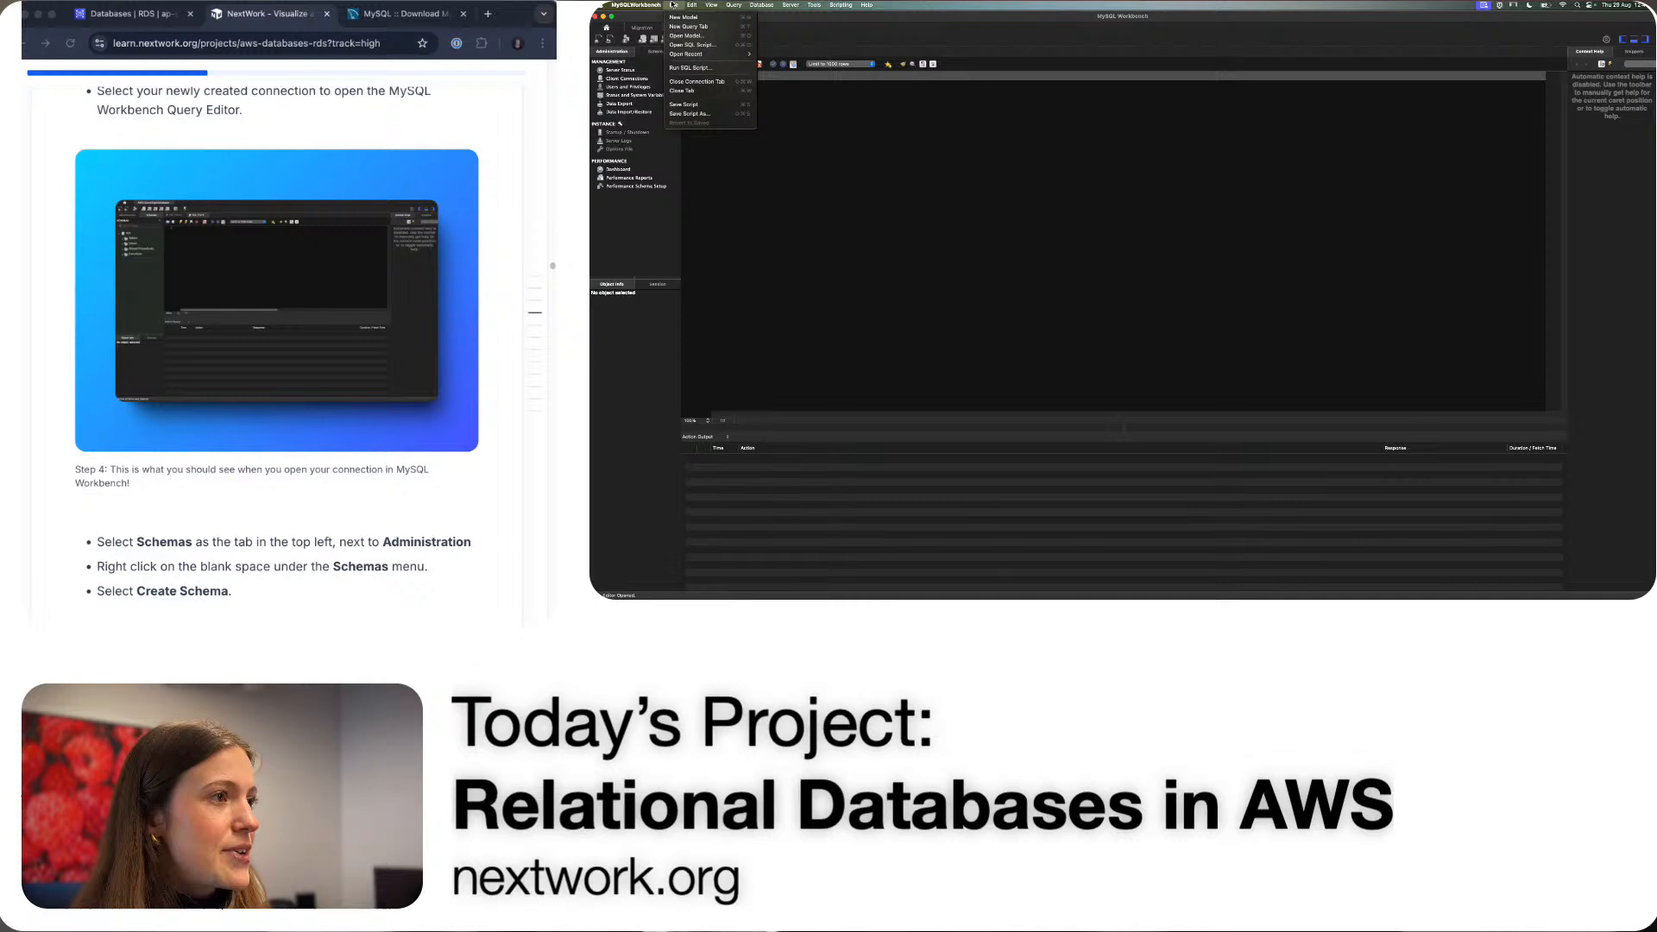
left_click(851, 266)
- Following the guide, list the connection's schemas, expand sys and start creating a new schema
scroll(345, 311, "down", 2)
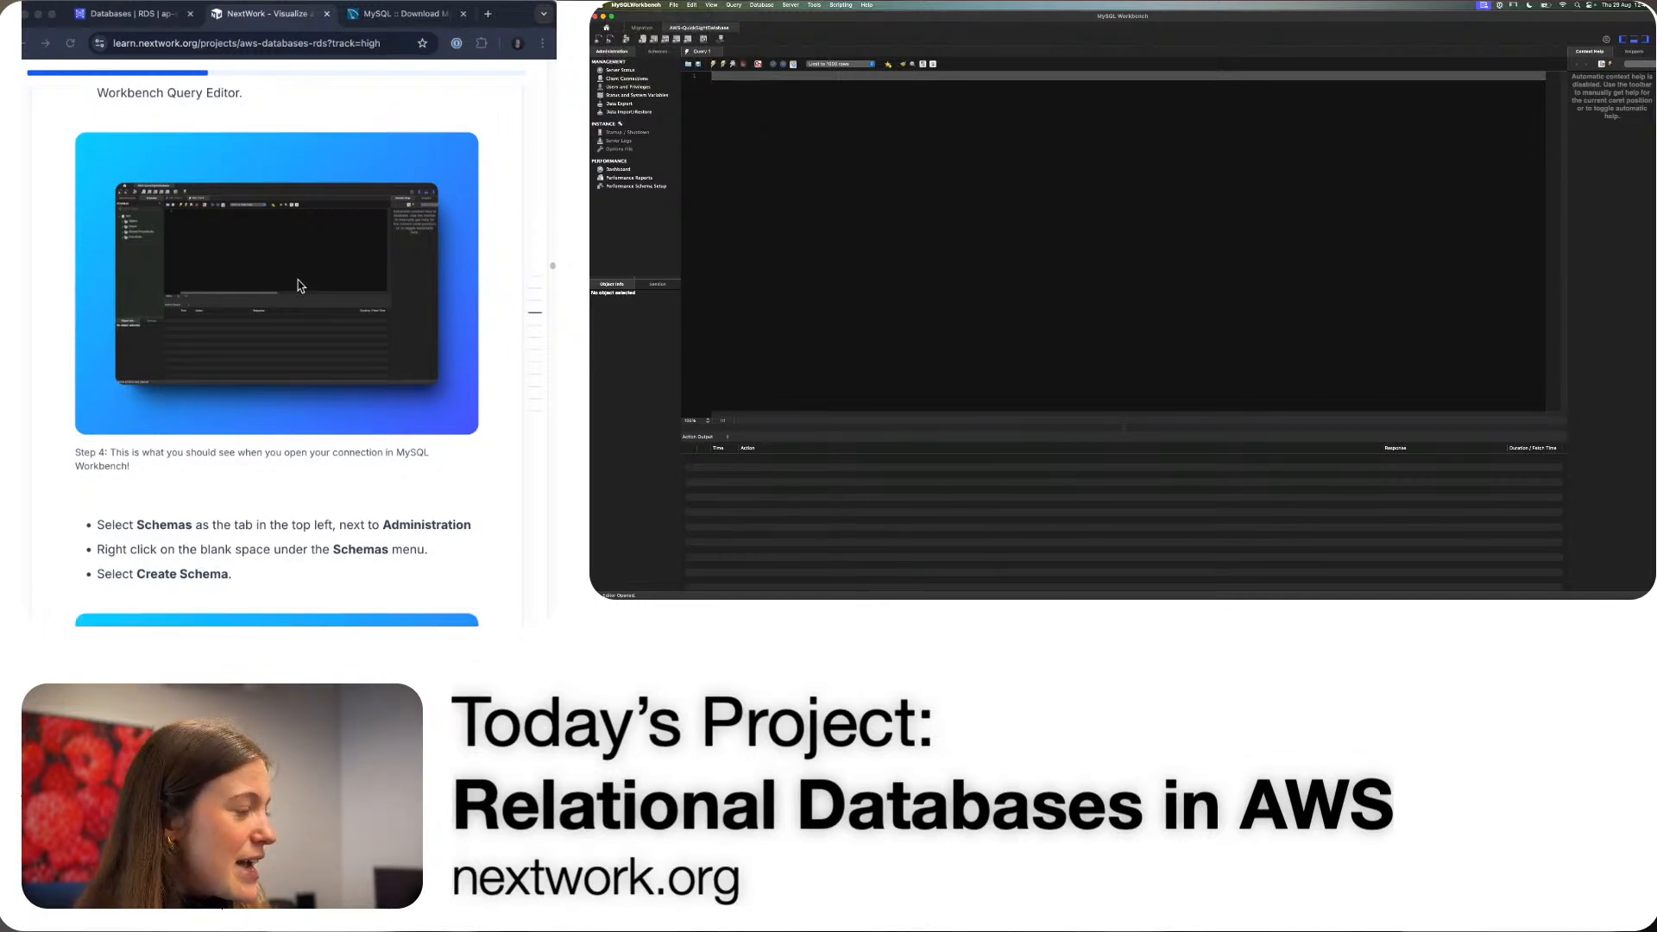
left_click(271, 222)
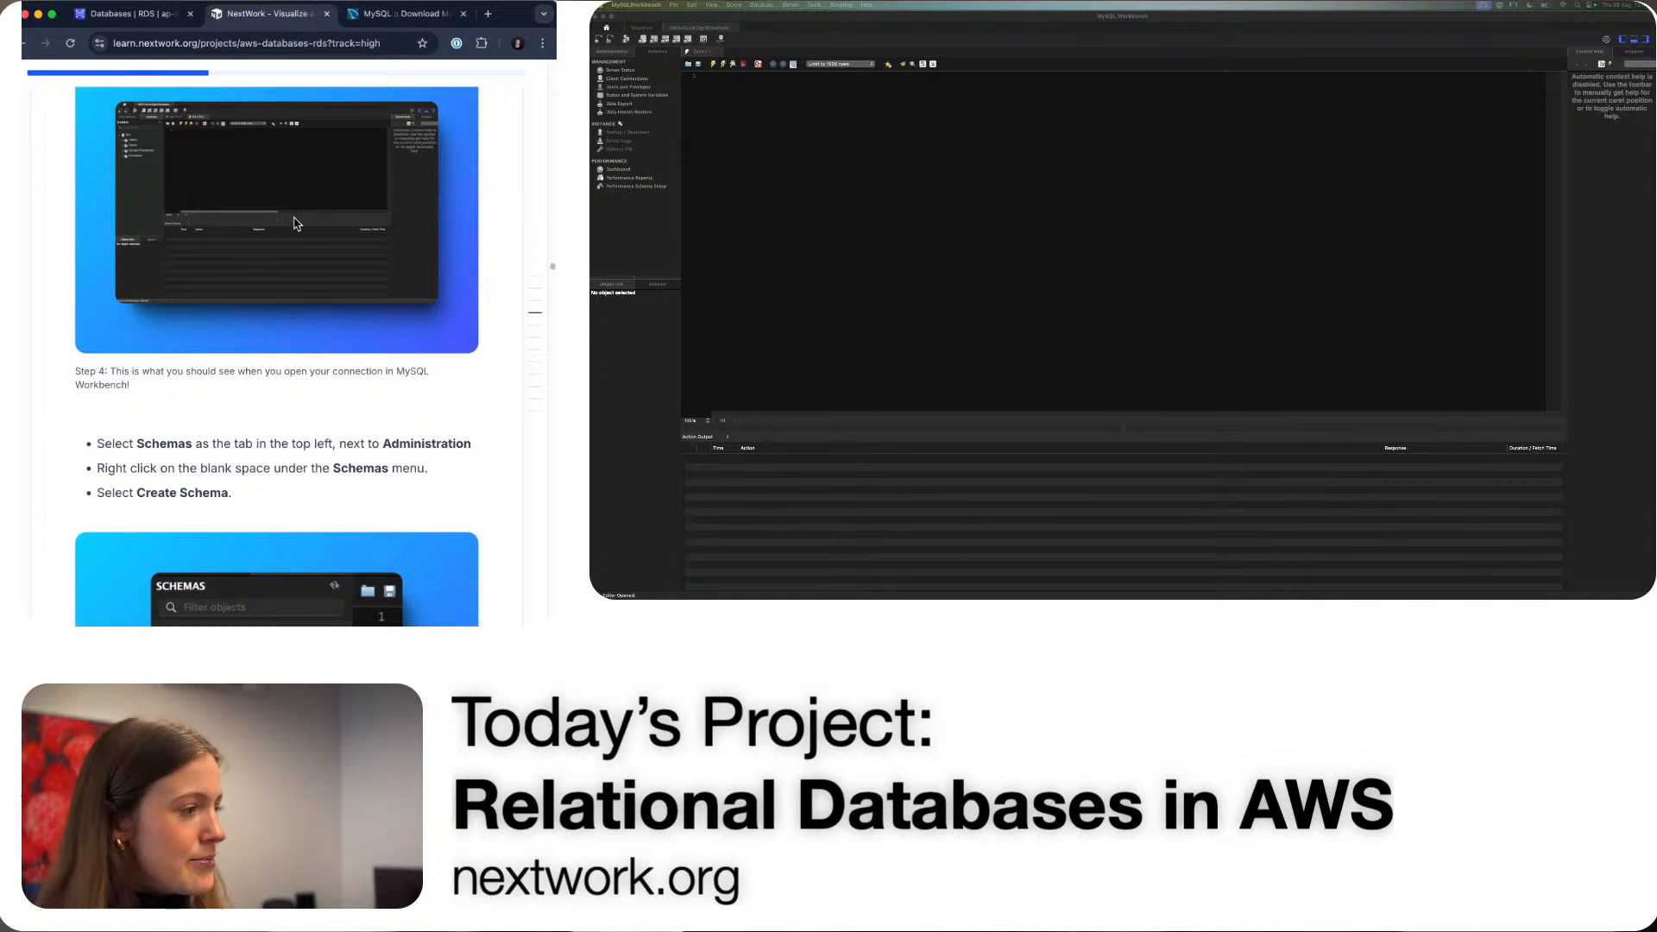
scroll(239, 280, "down", 2)
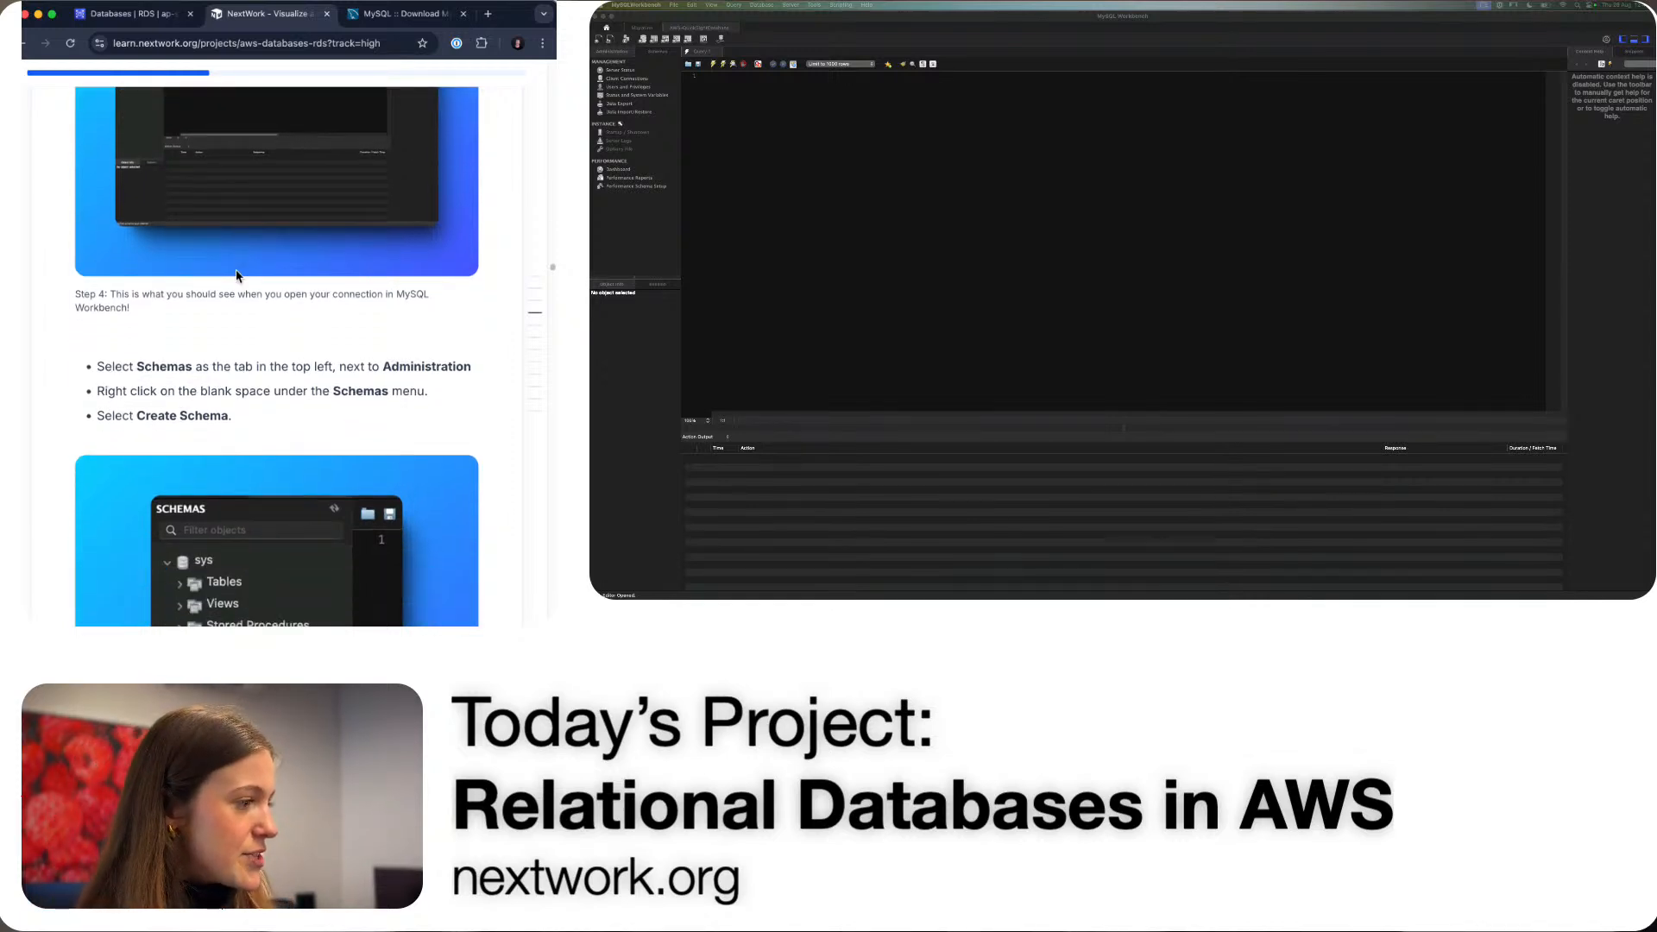
scroll(248, 285, "up", 4)
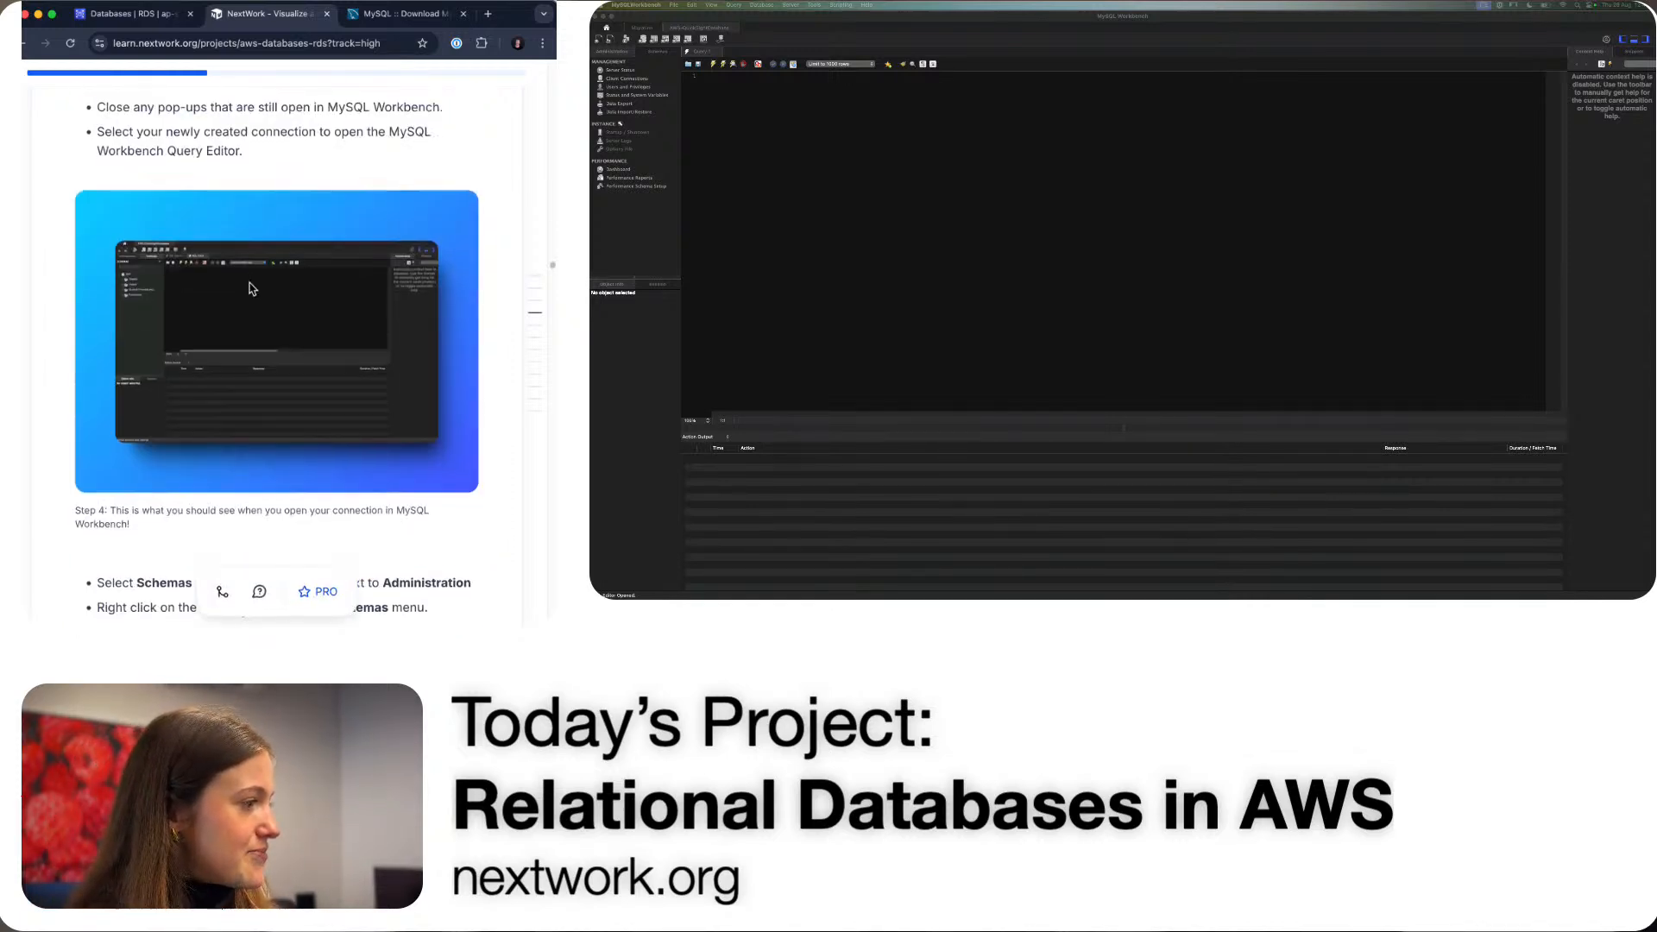
scroll(249, 285, "down", 6)
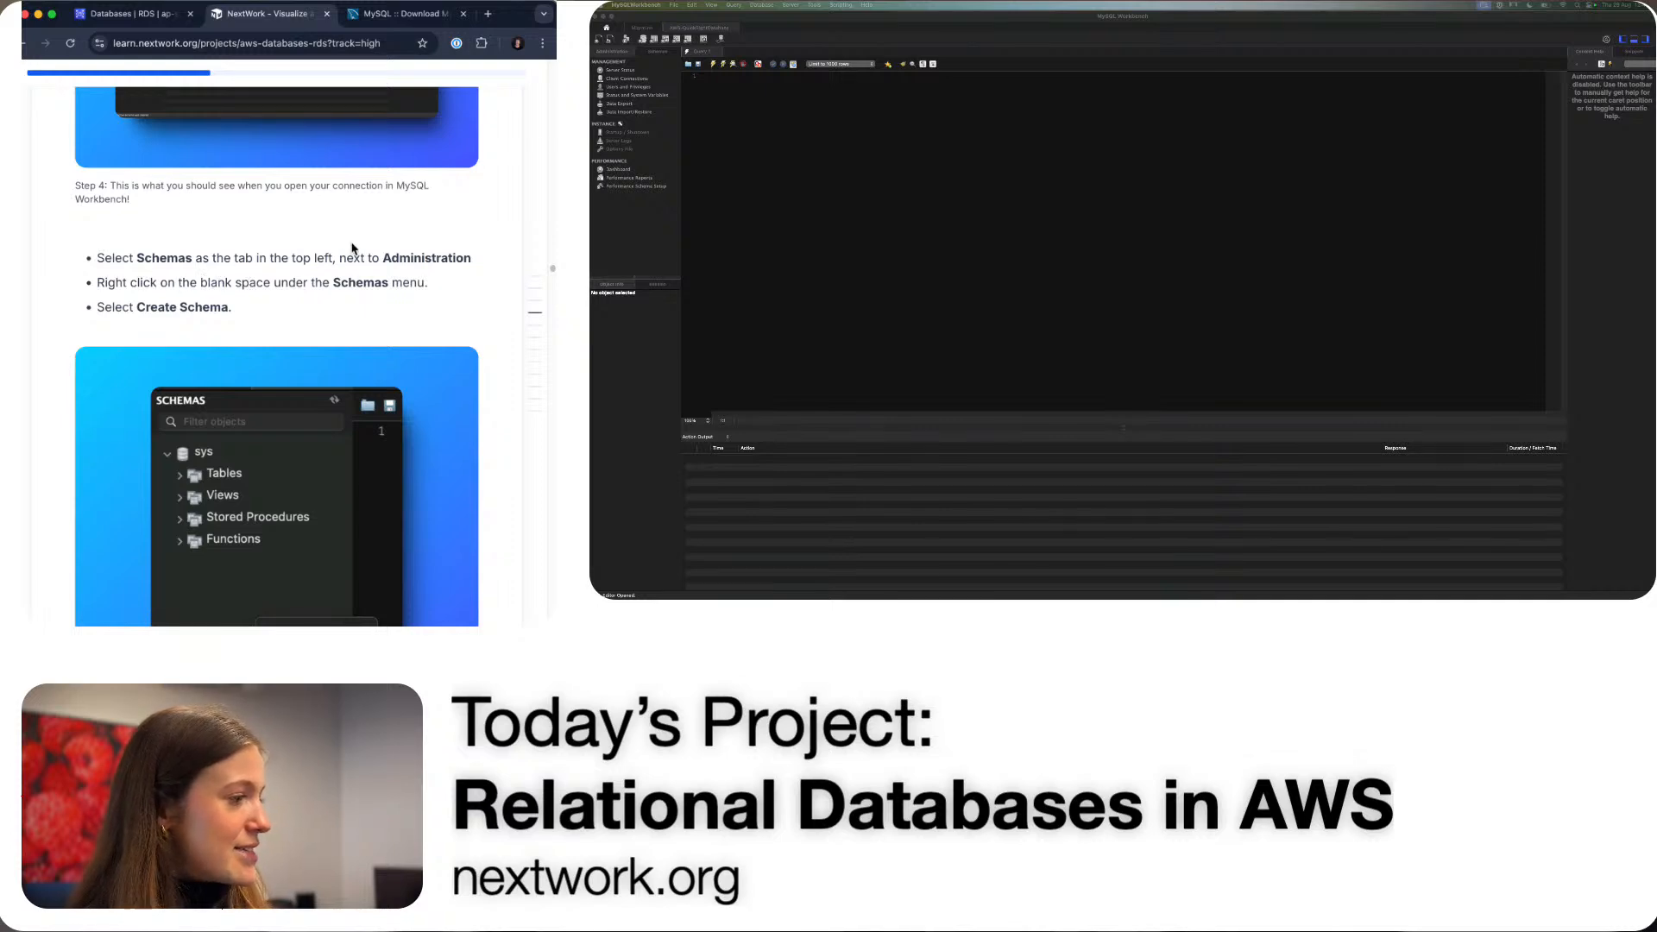
left_click(656, 53)
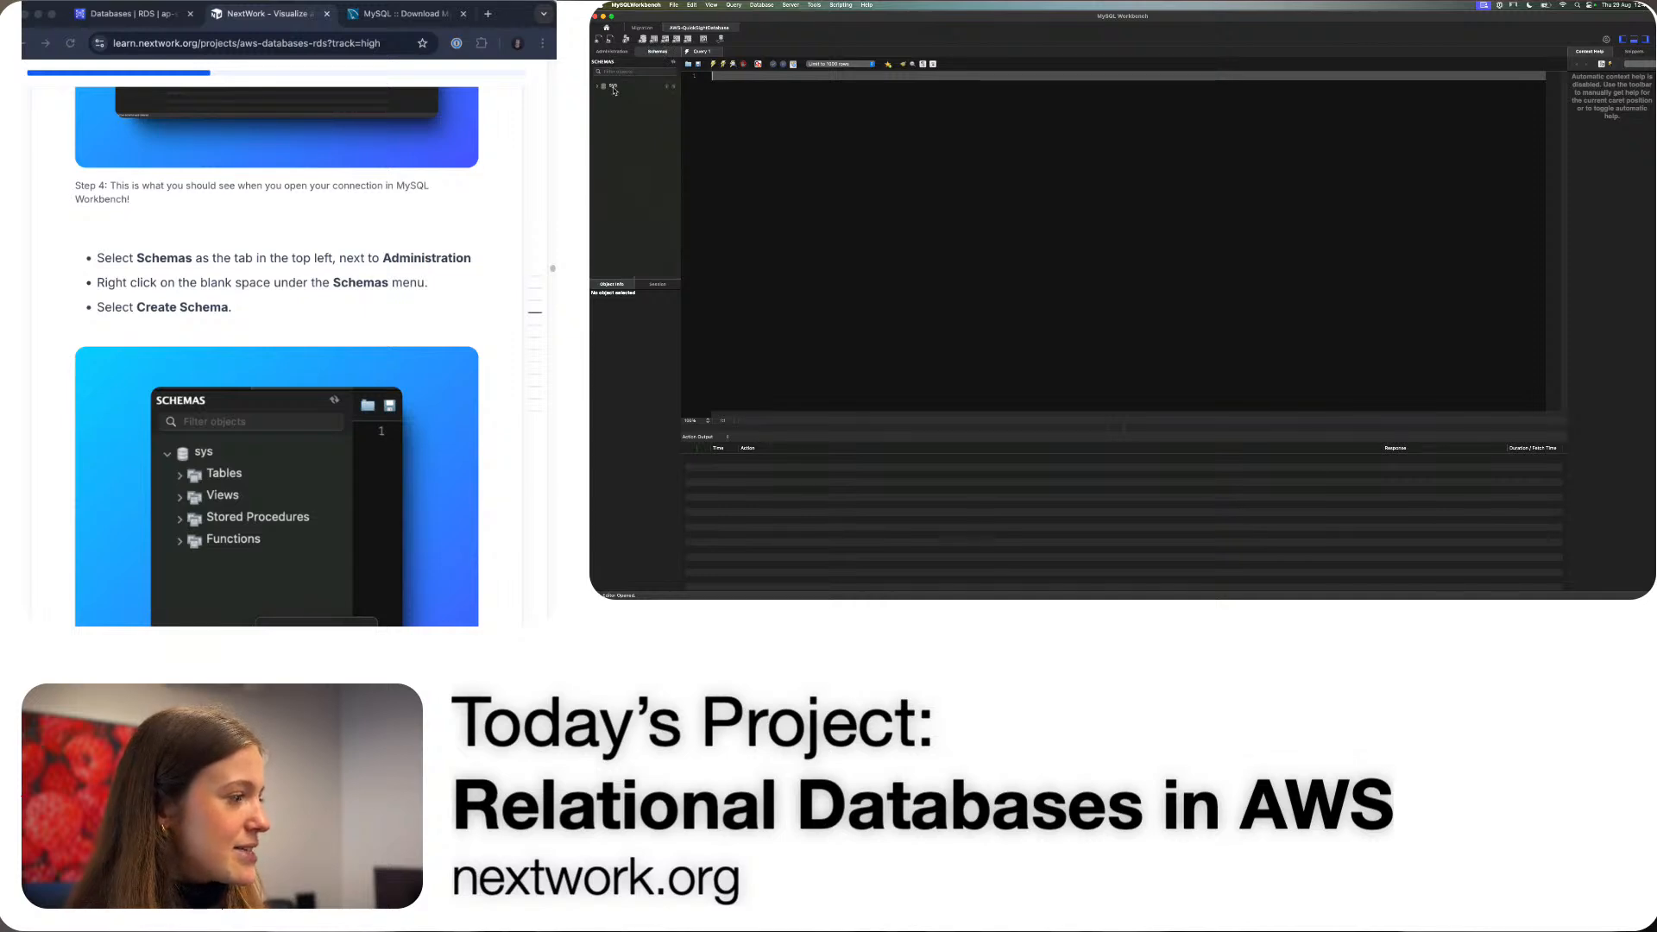
left_click(614, 87)
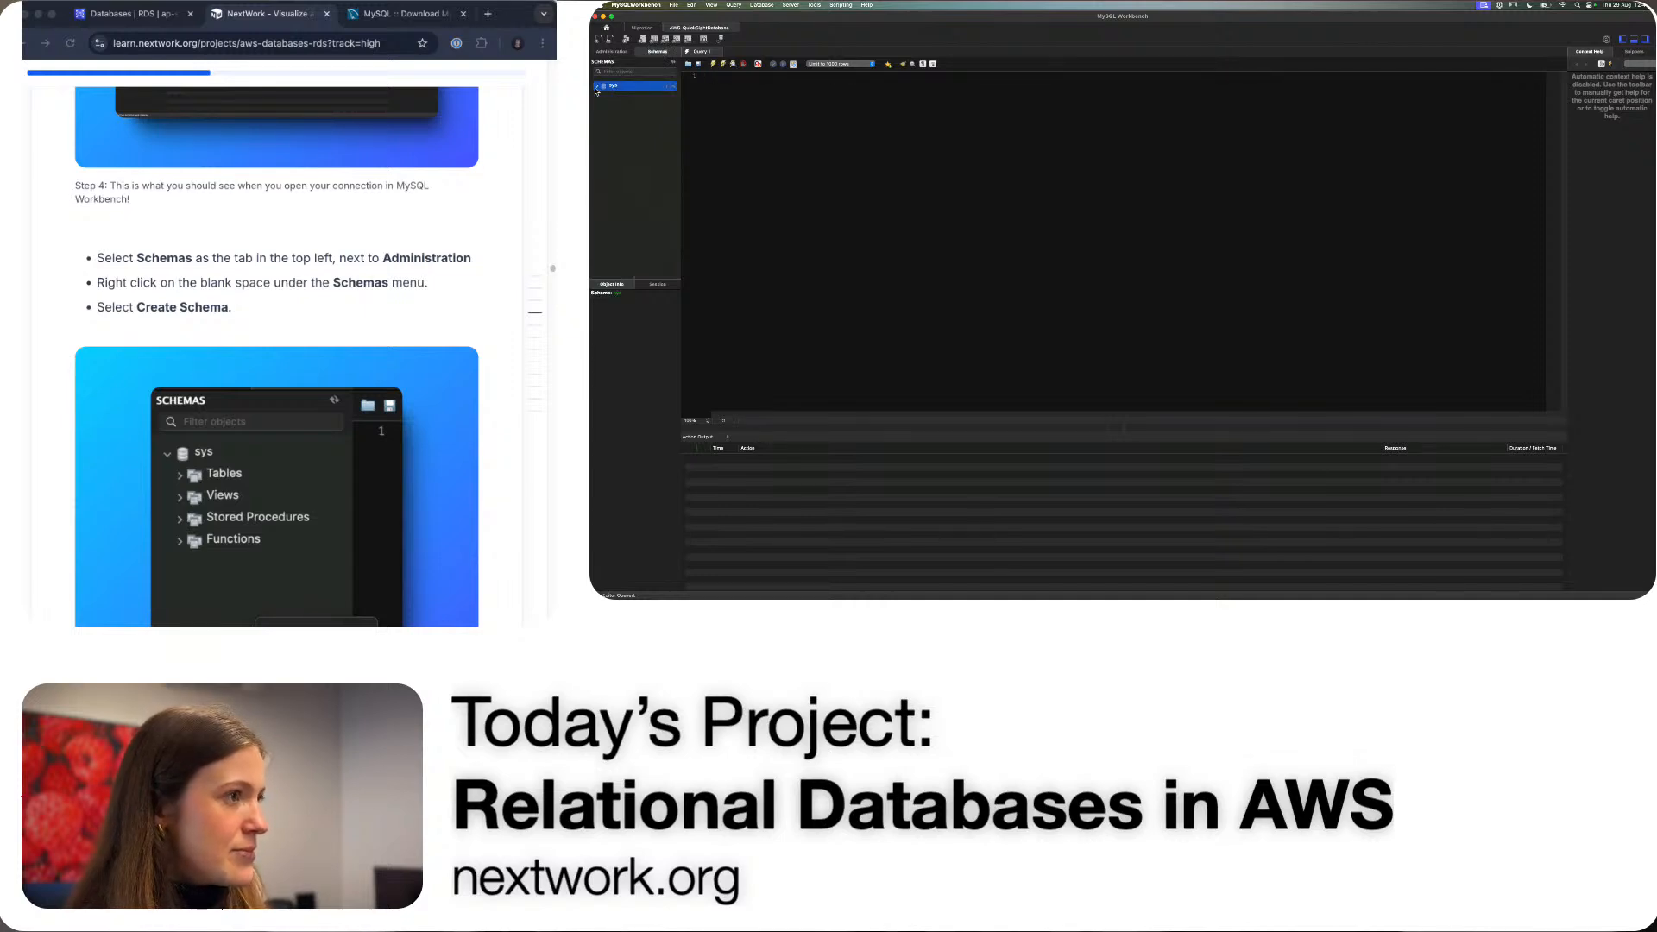
left_click(596, 86)
right_click(606, 156)
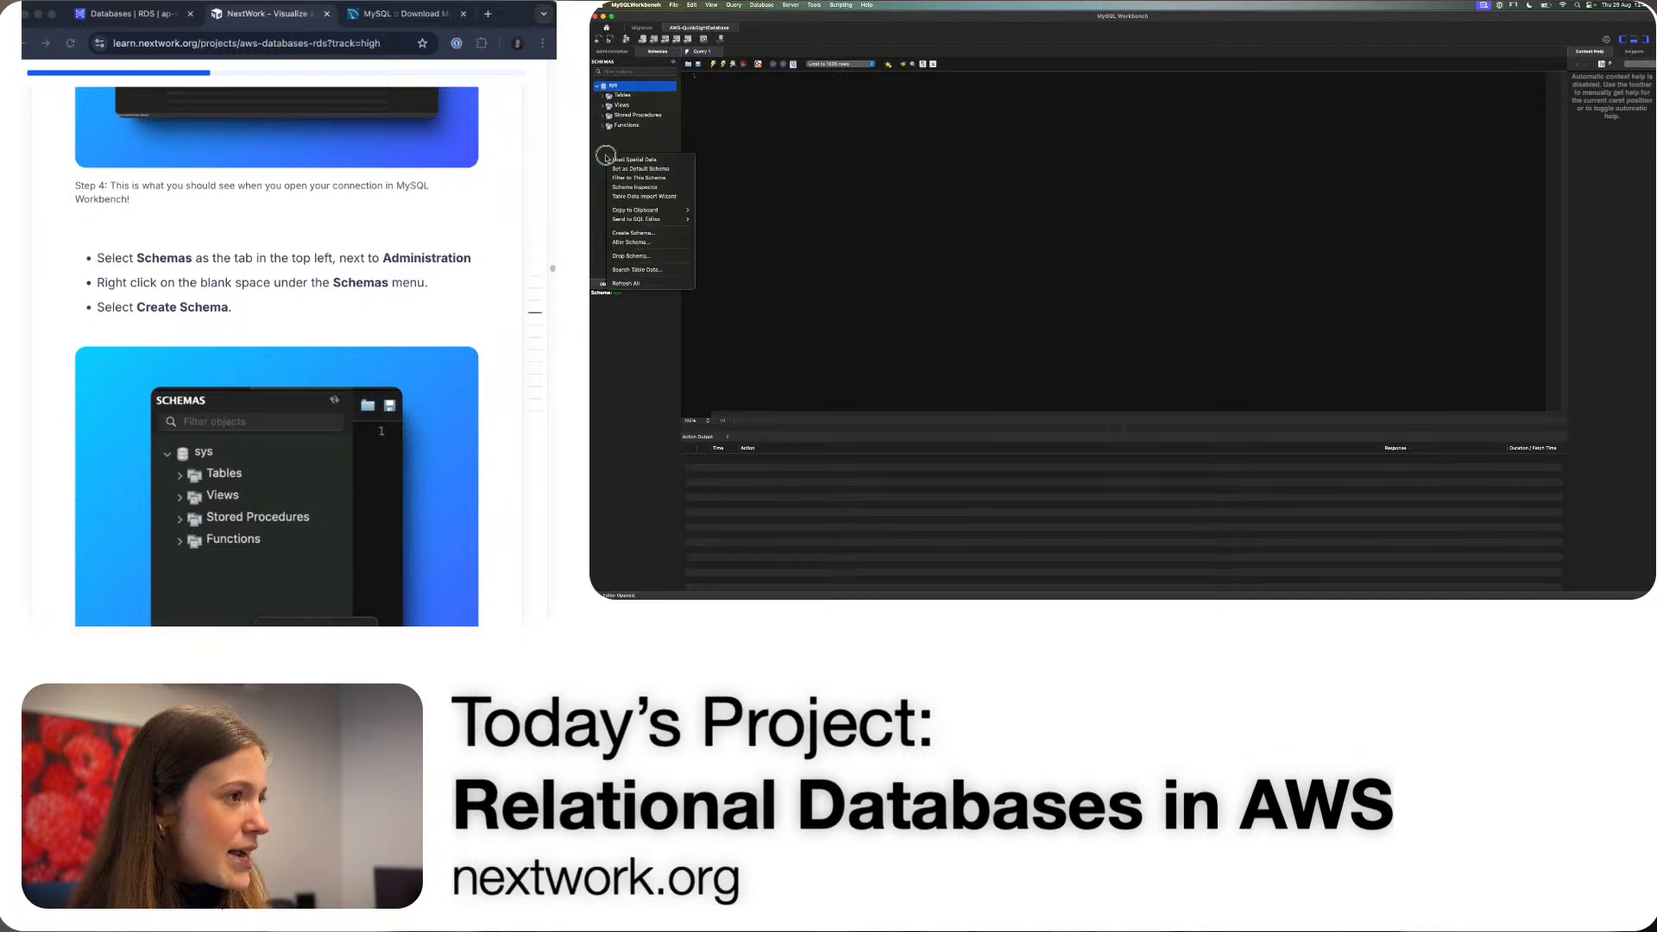
left_click(641, 234)
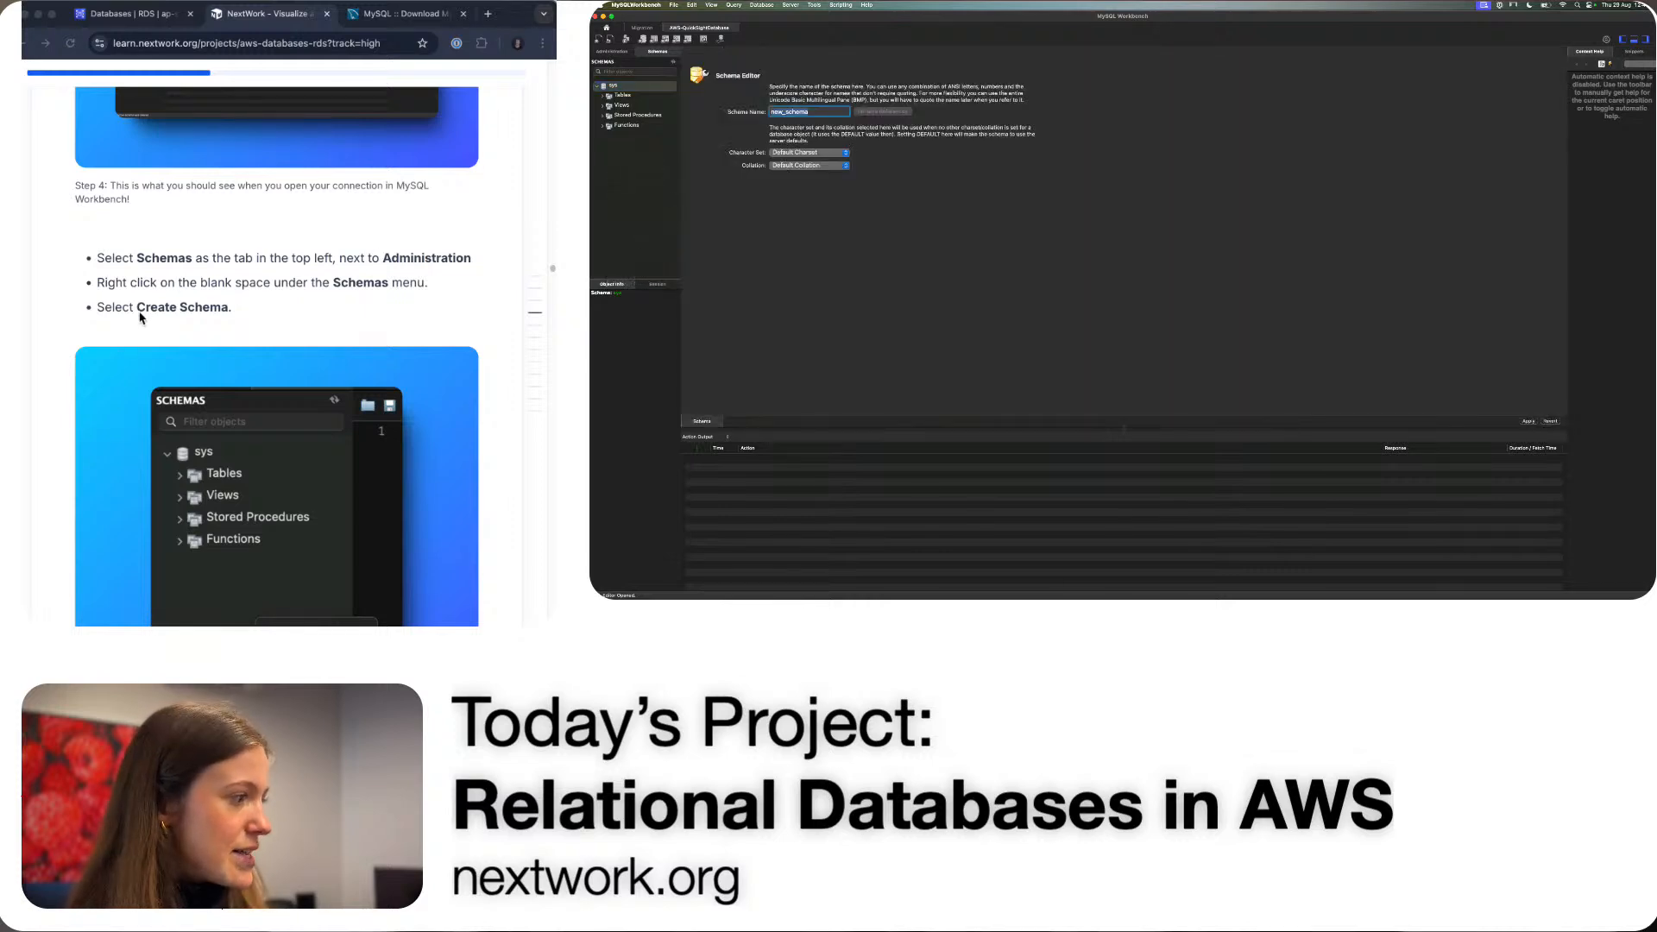
- Copy the schema name from the guide, name the new schema QuickSightDatabase and submit it for SQL script review
scroll(166, 327, "down", 5)
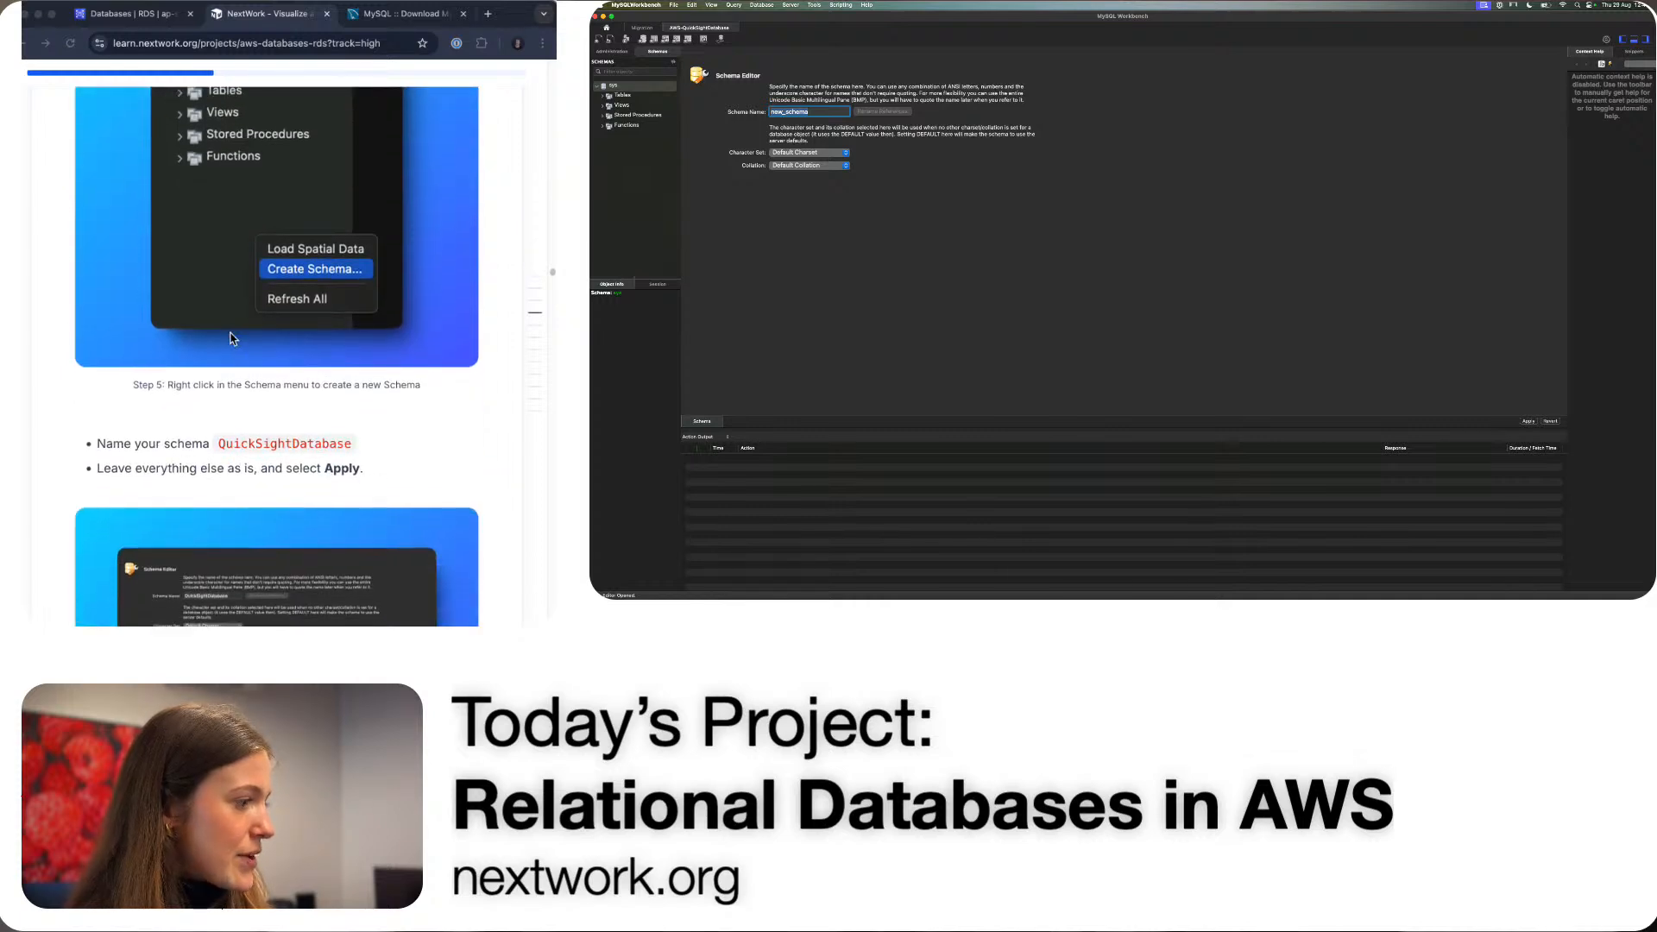
left_click(280, 447)
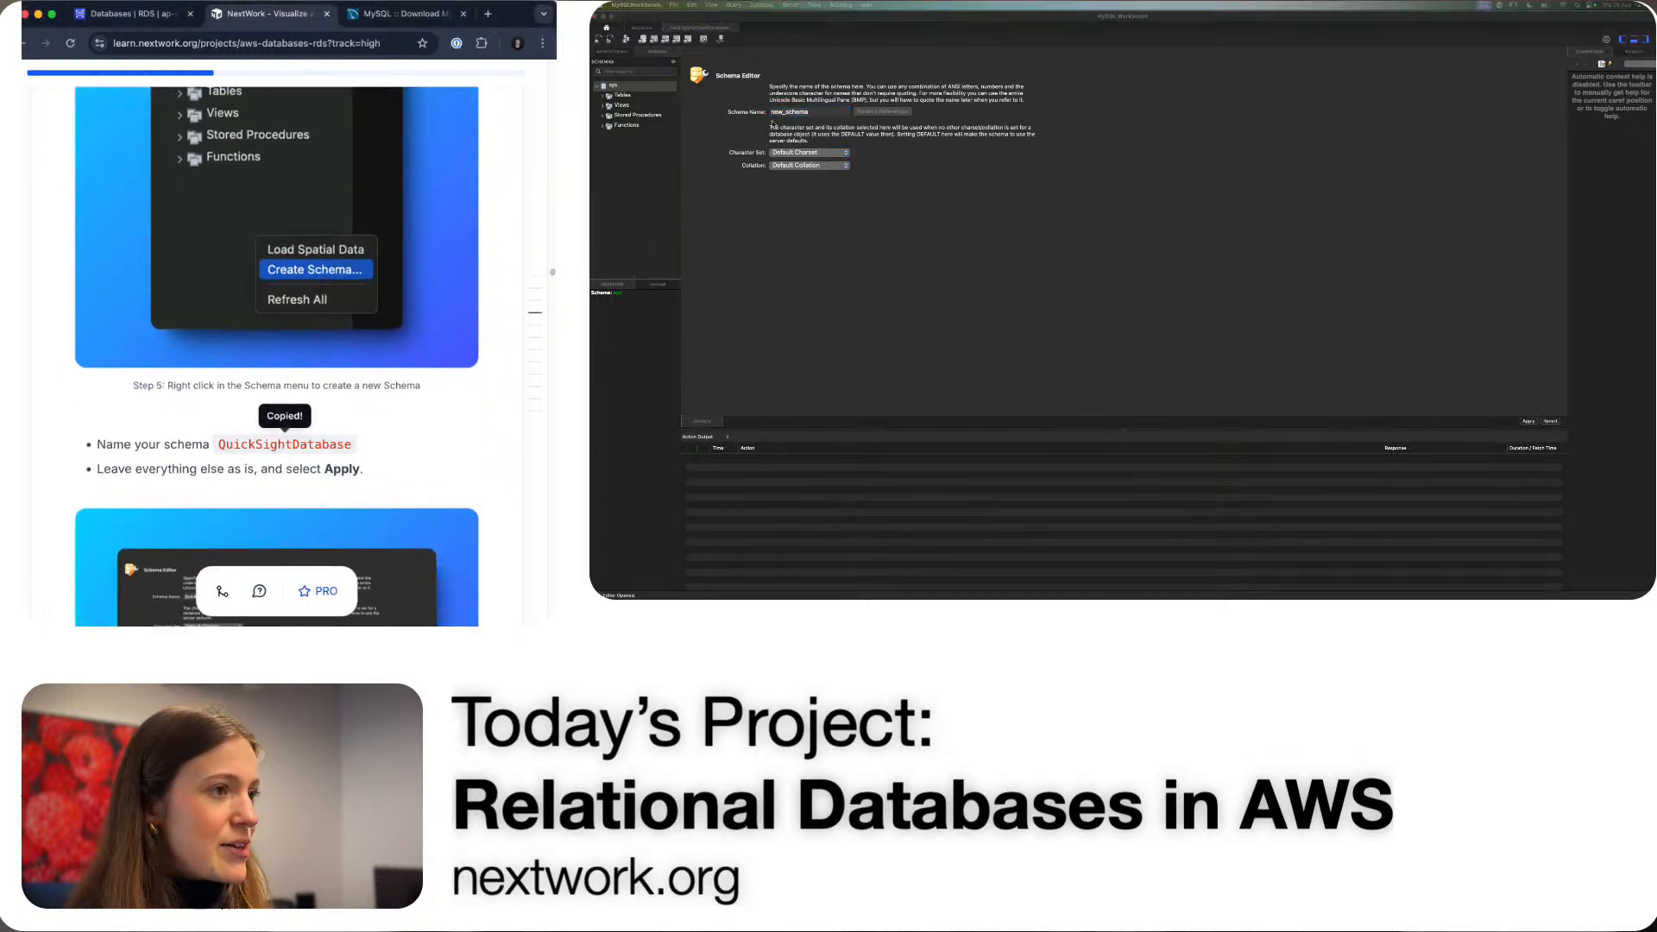
left_click(820, 111)
key("super+v")
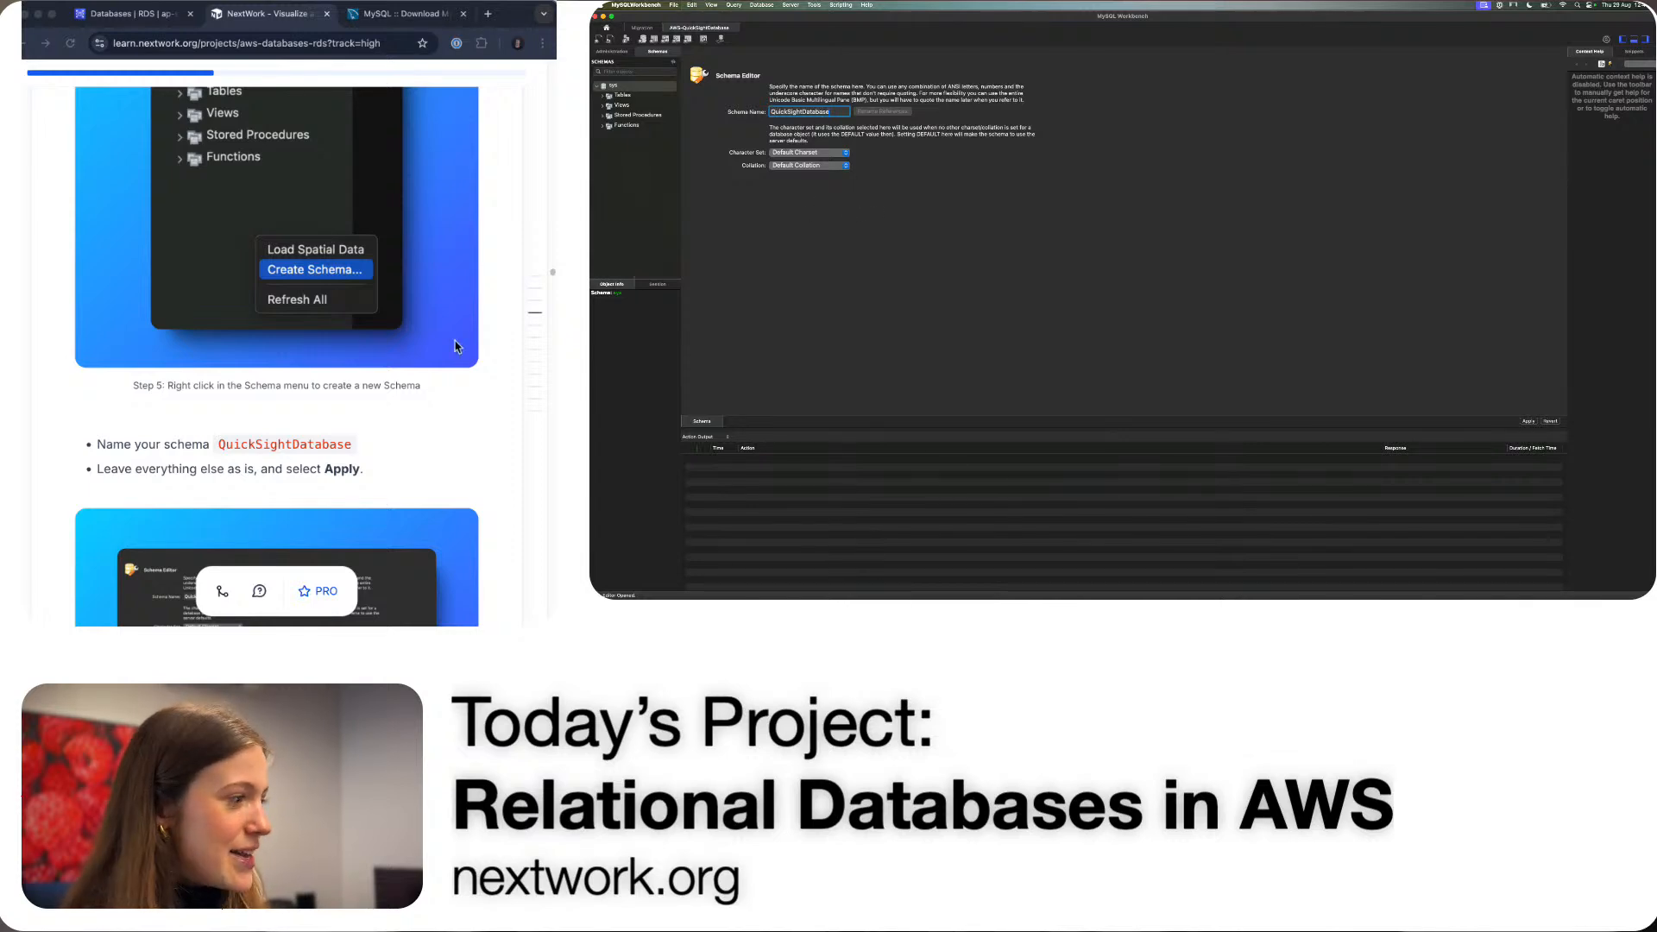
scroll(138, 471, "down", 3)
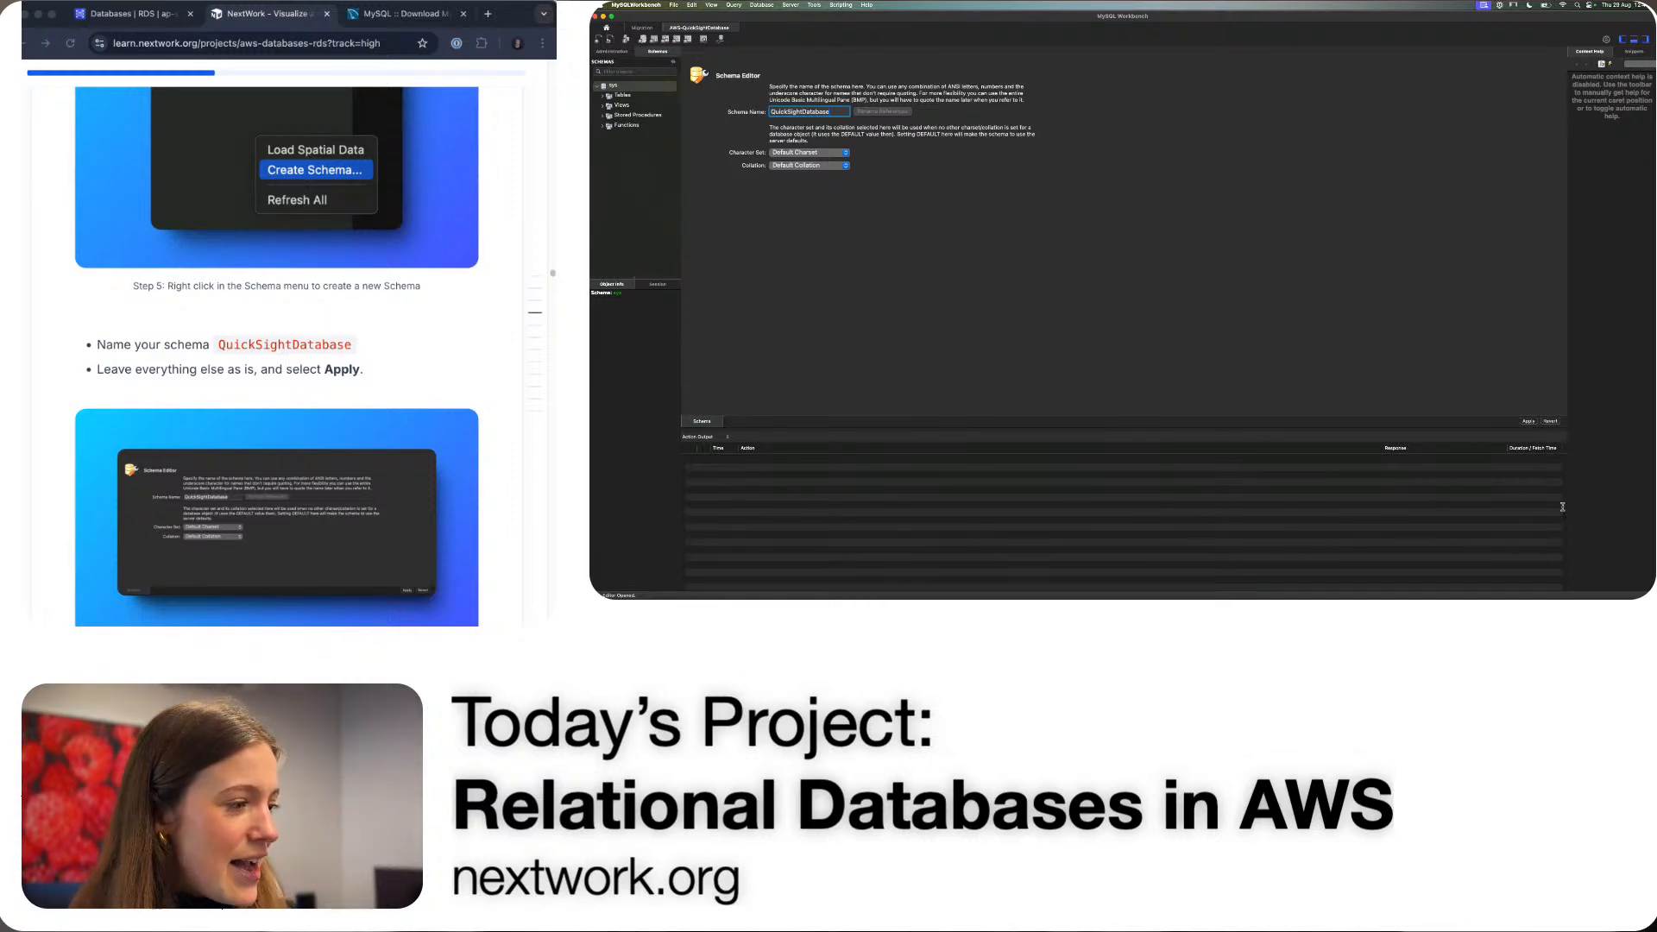
left_click(1528, 424)
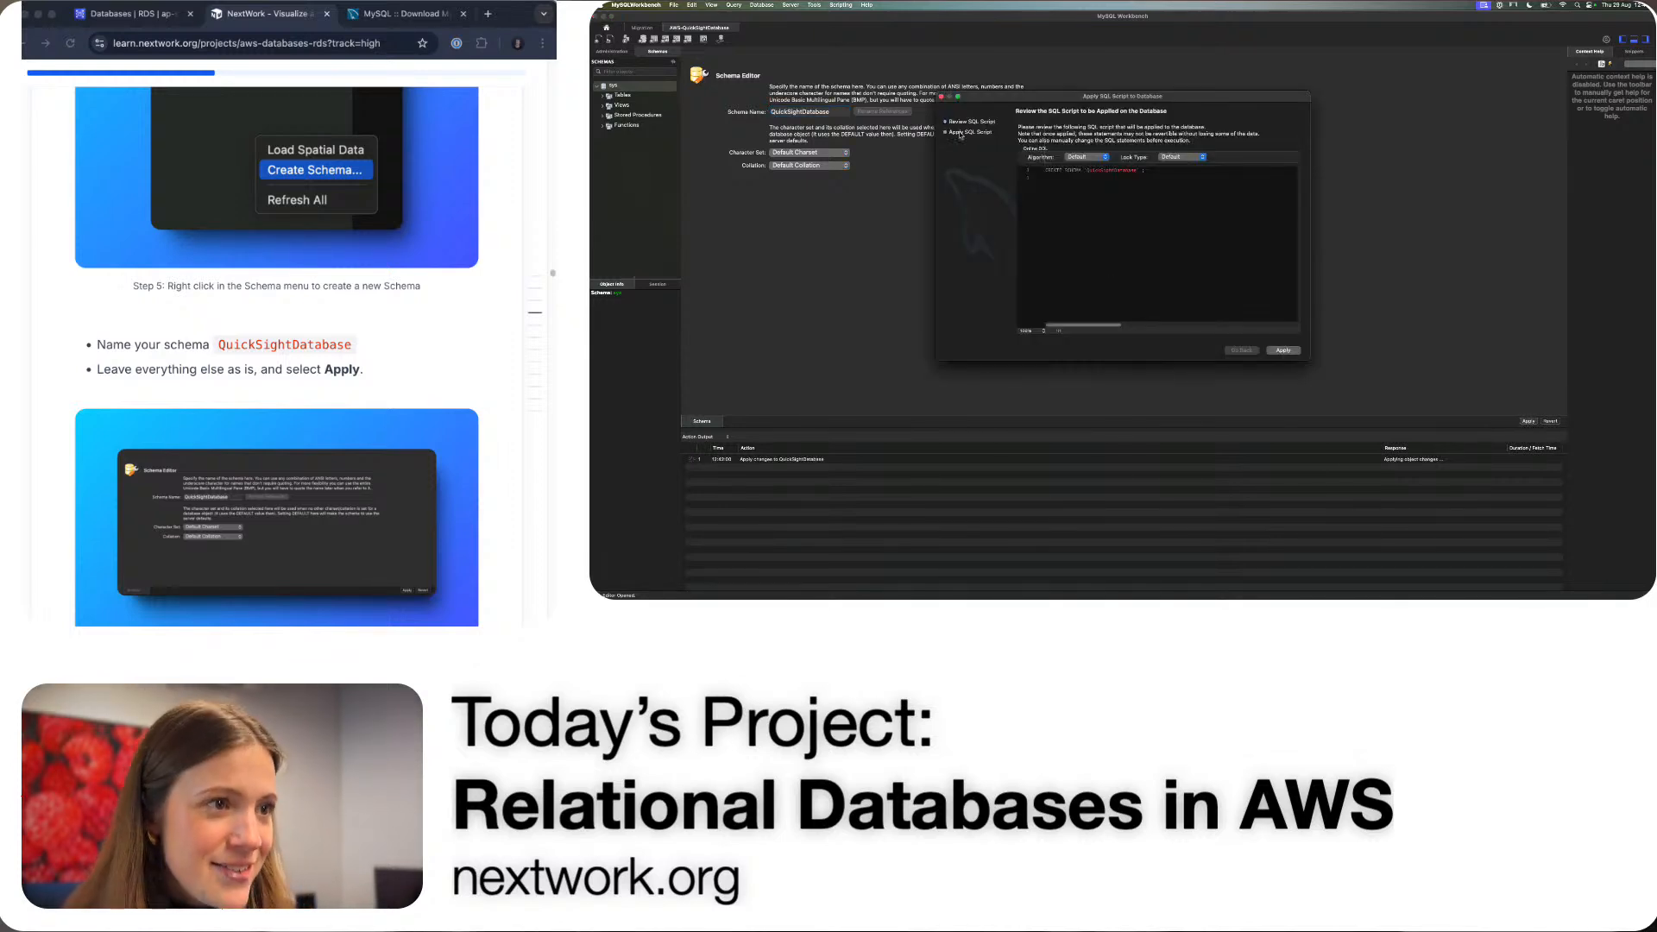
- Review the SQL script that creates the QuickSightDatabase schema, apply it to the database and close the script dialog
scroll(317, 252, "down", 3)
scroll(317, 254, "down", 3)
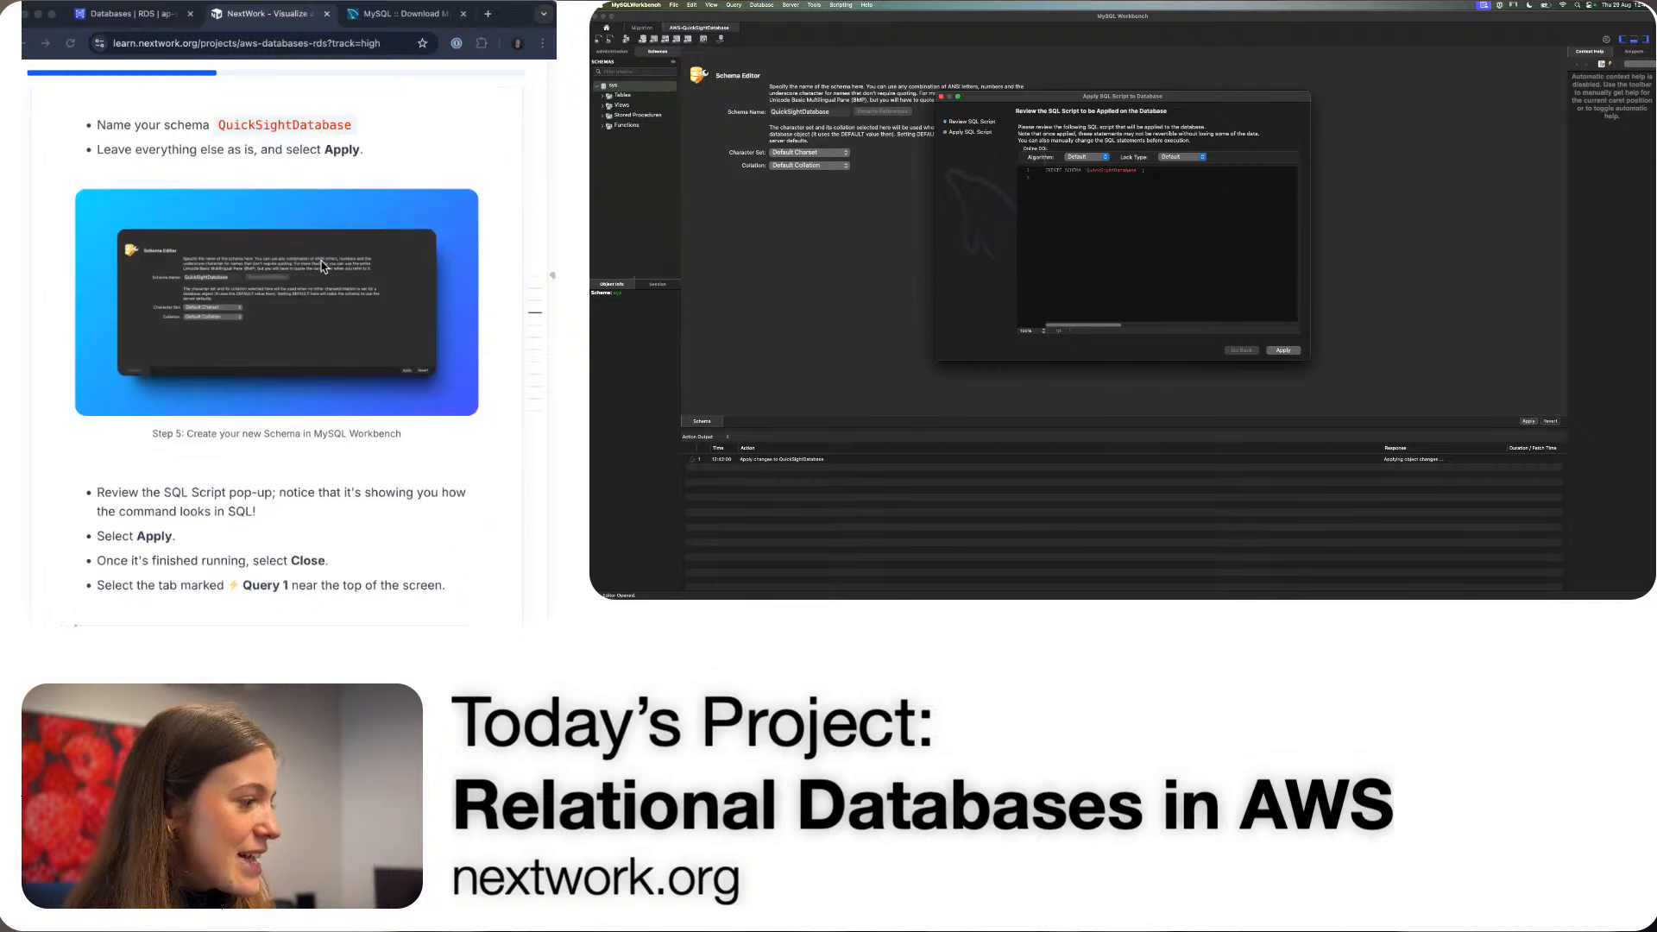
left_click(1073, 169)
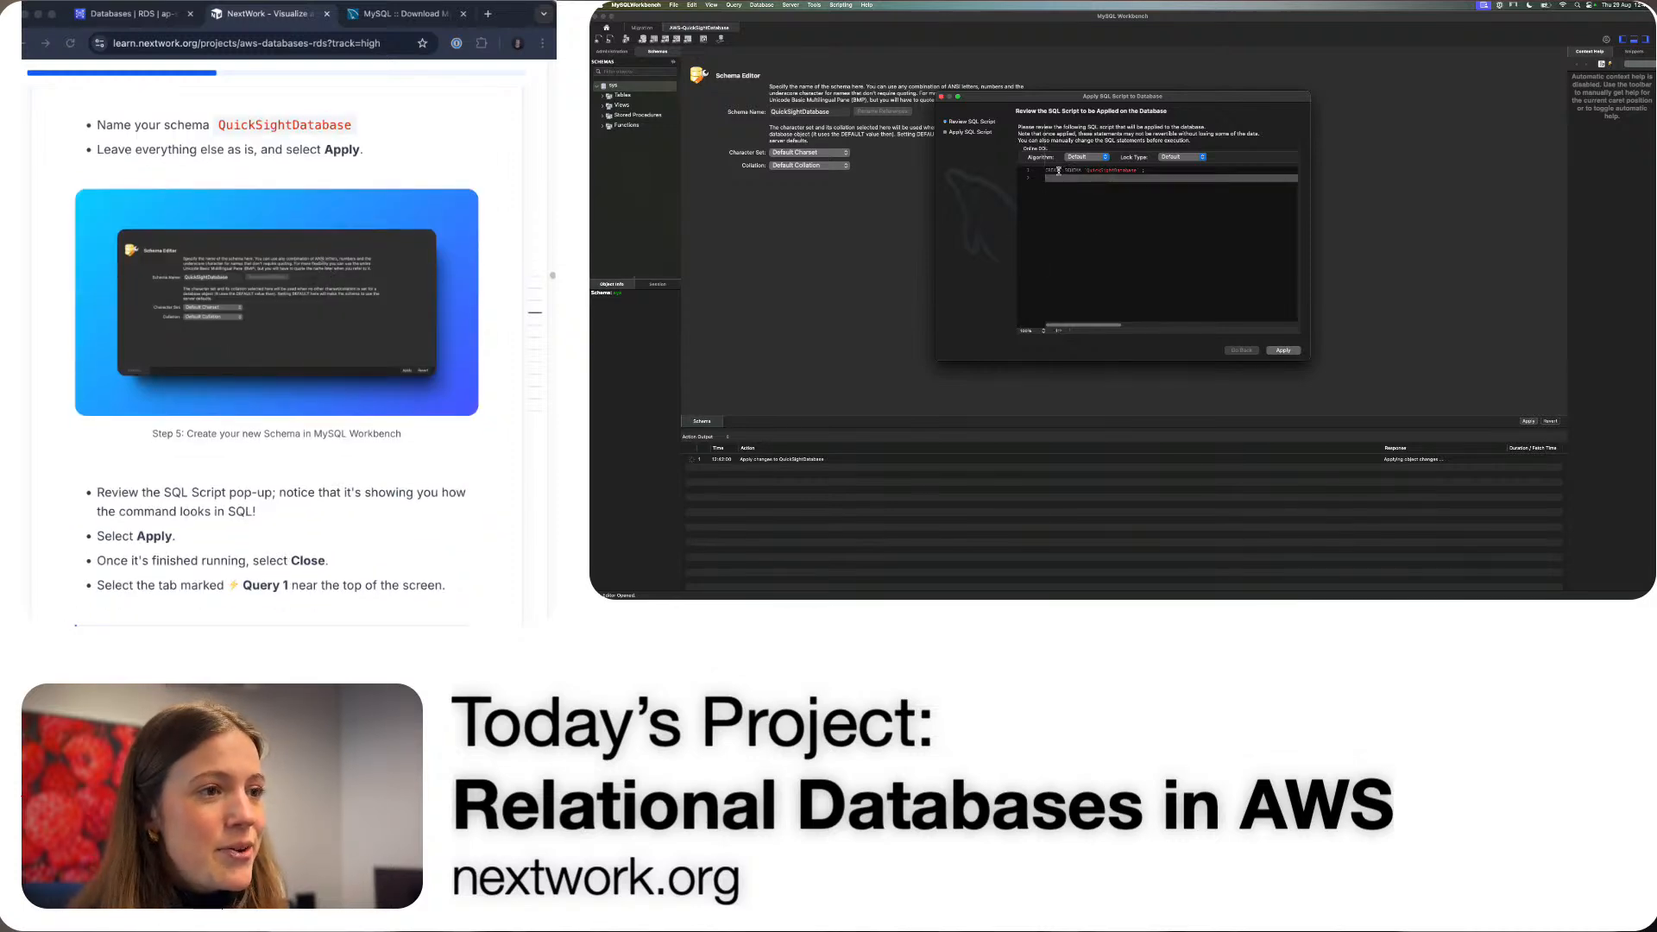
left_click_drag(1046, 172, 1157, 174)
left_click(1134, 239)
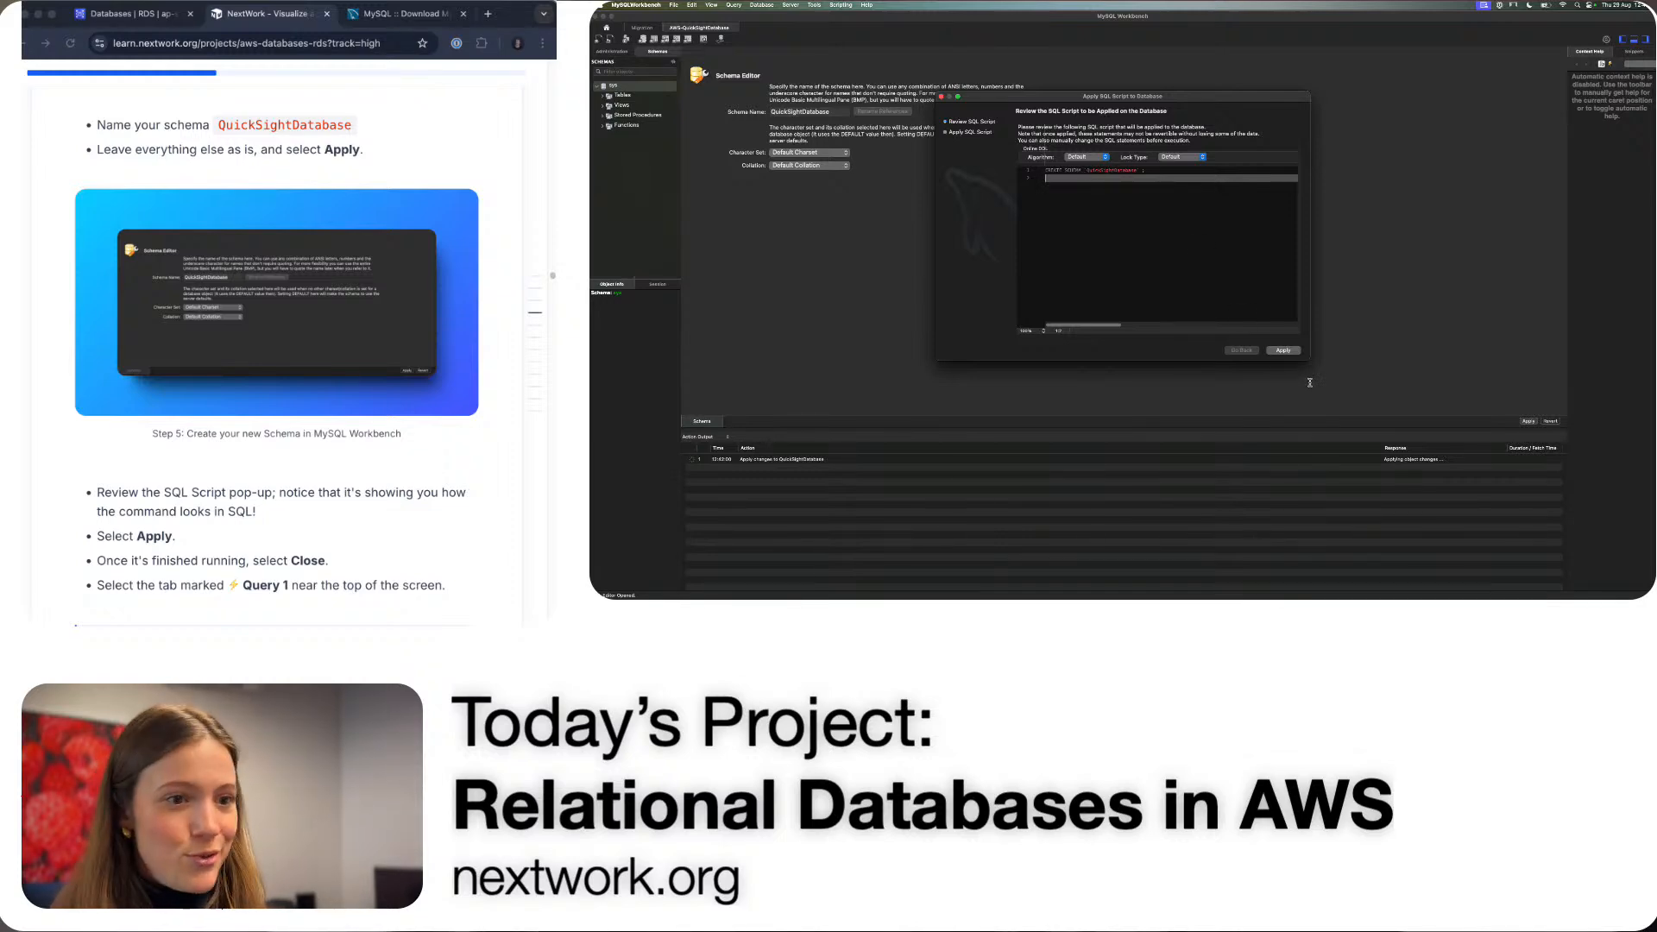
left_click(1295, 353)
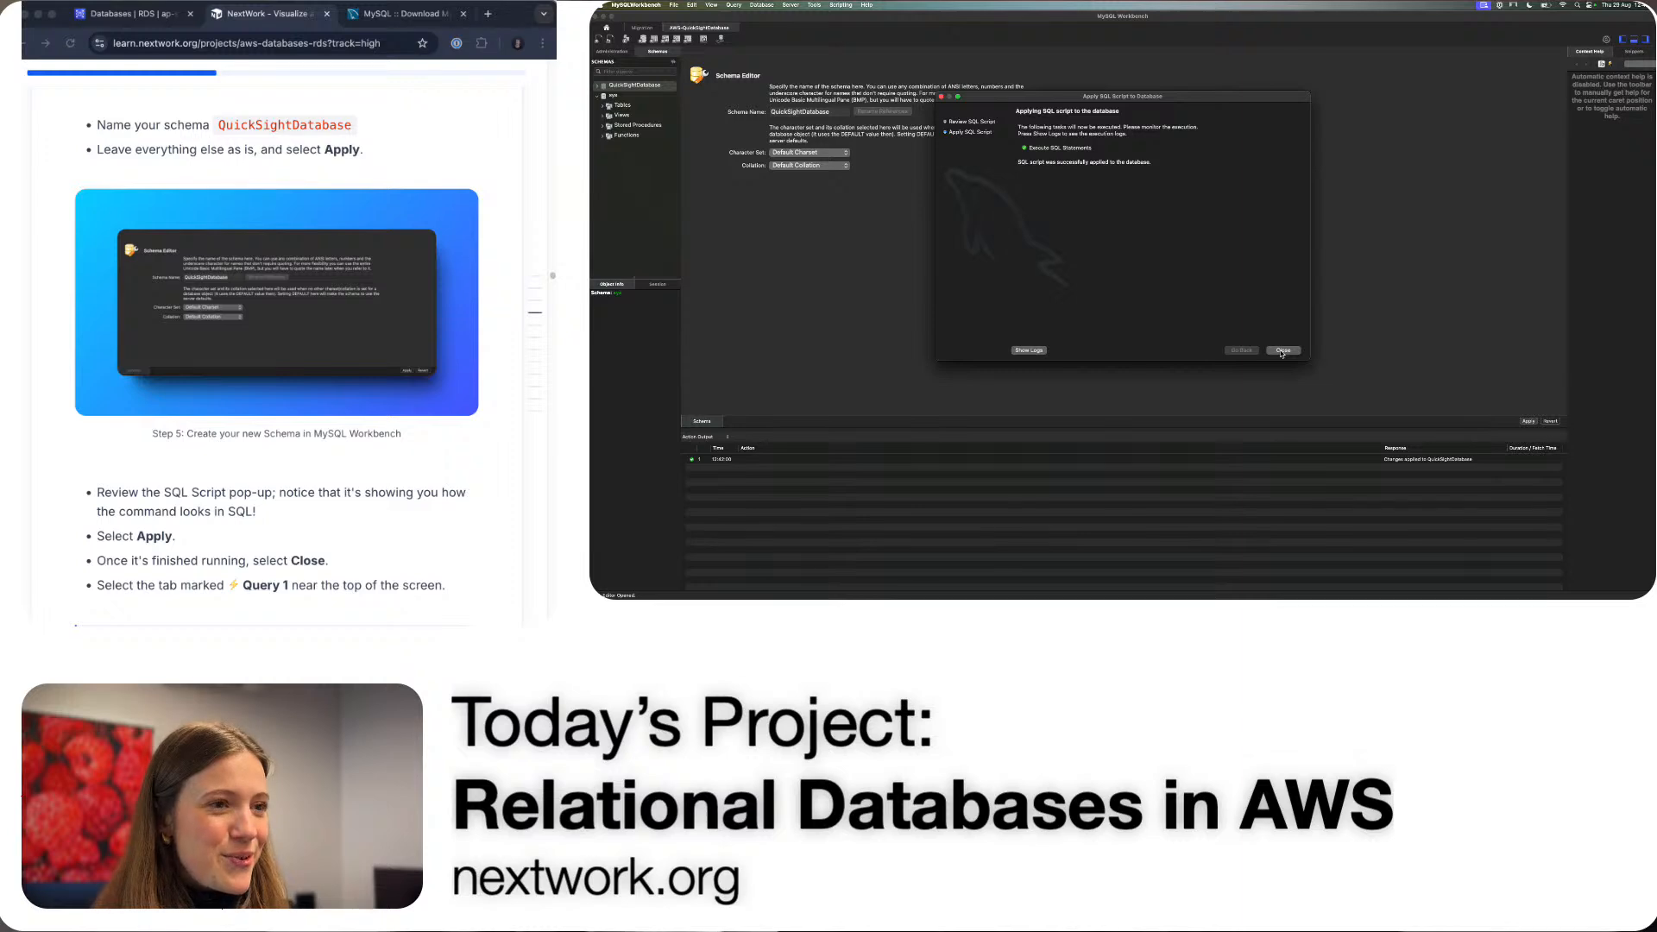
scroll(265, 309, "down", 1)
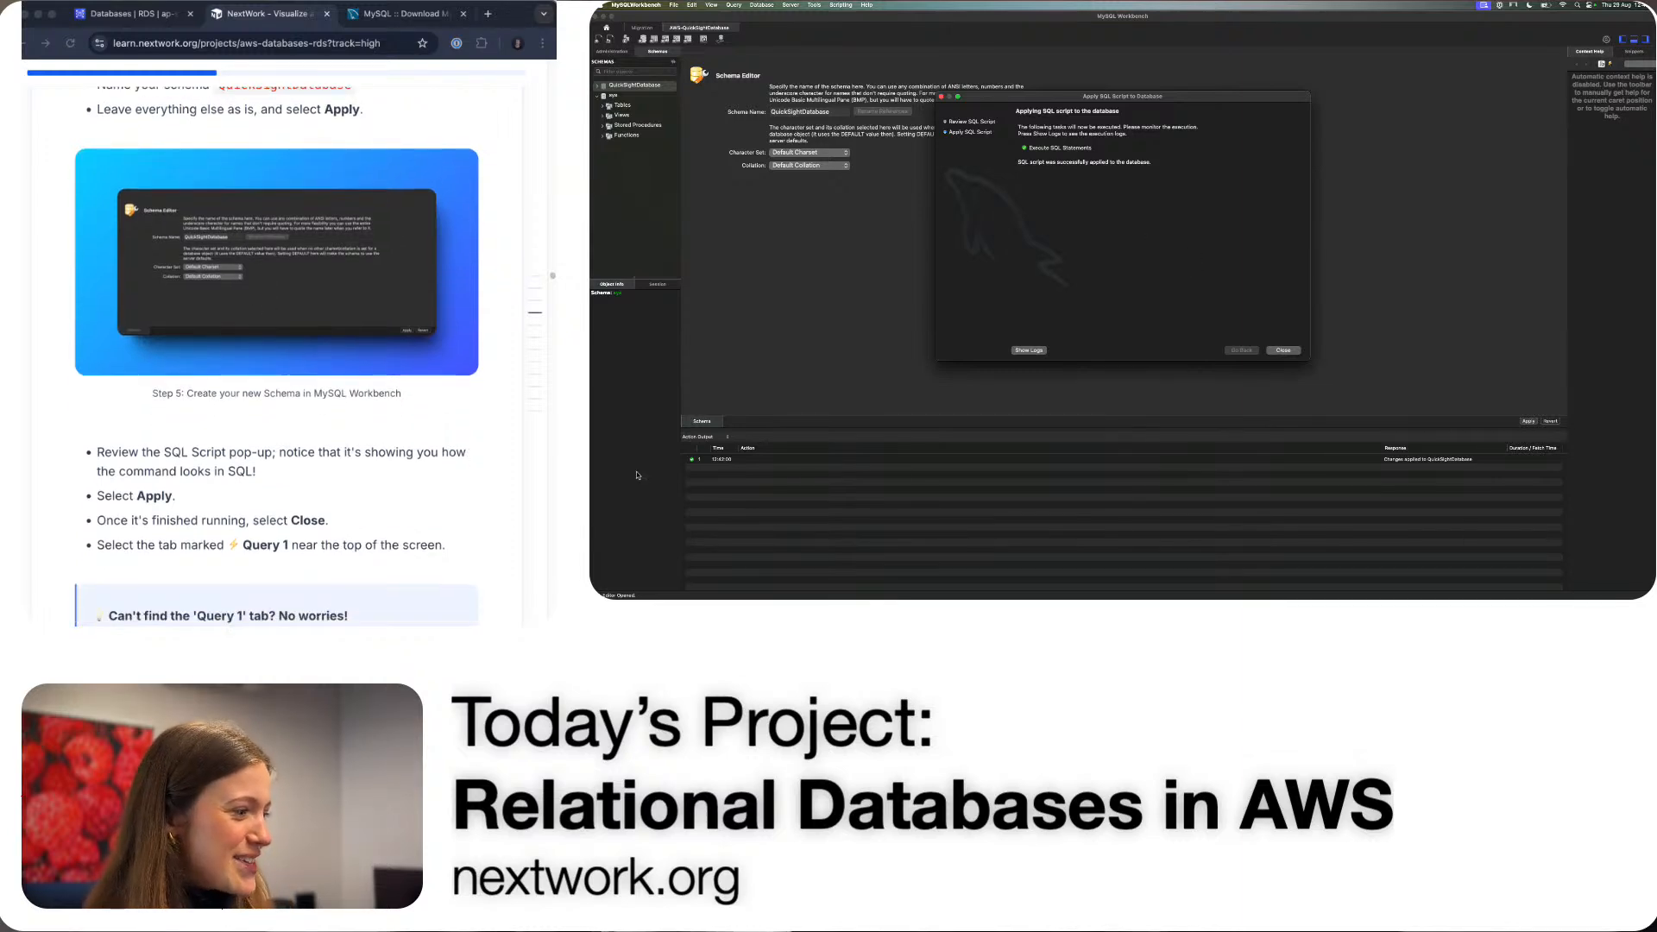
left_click(1304, 352)
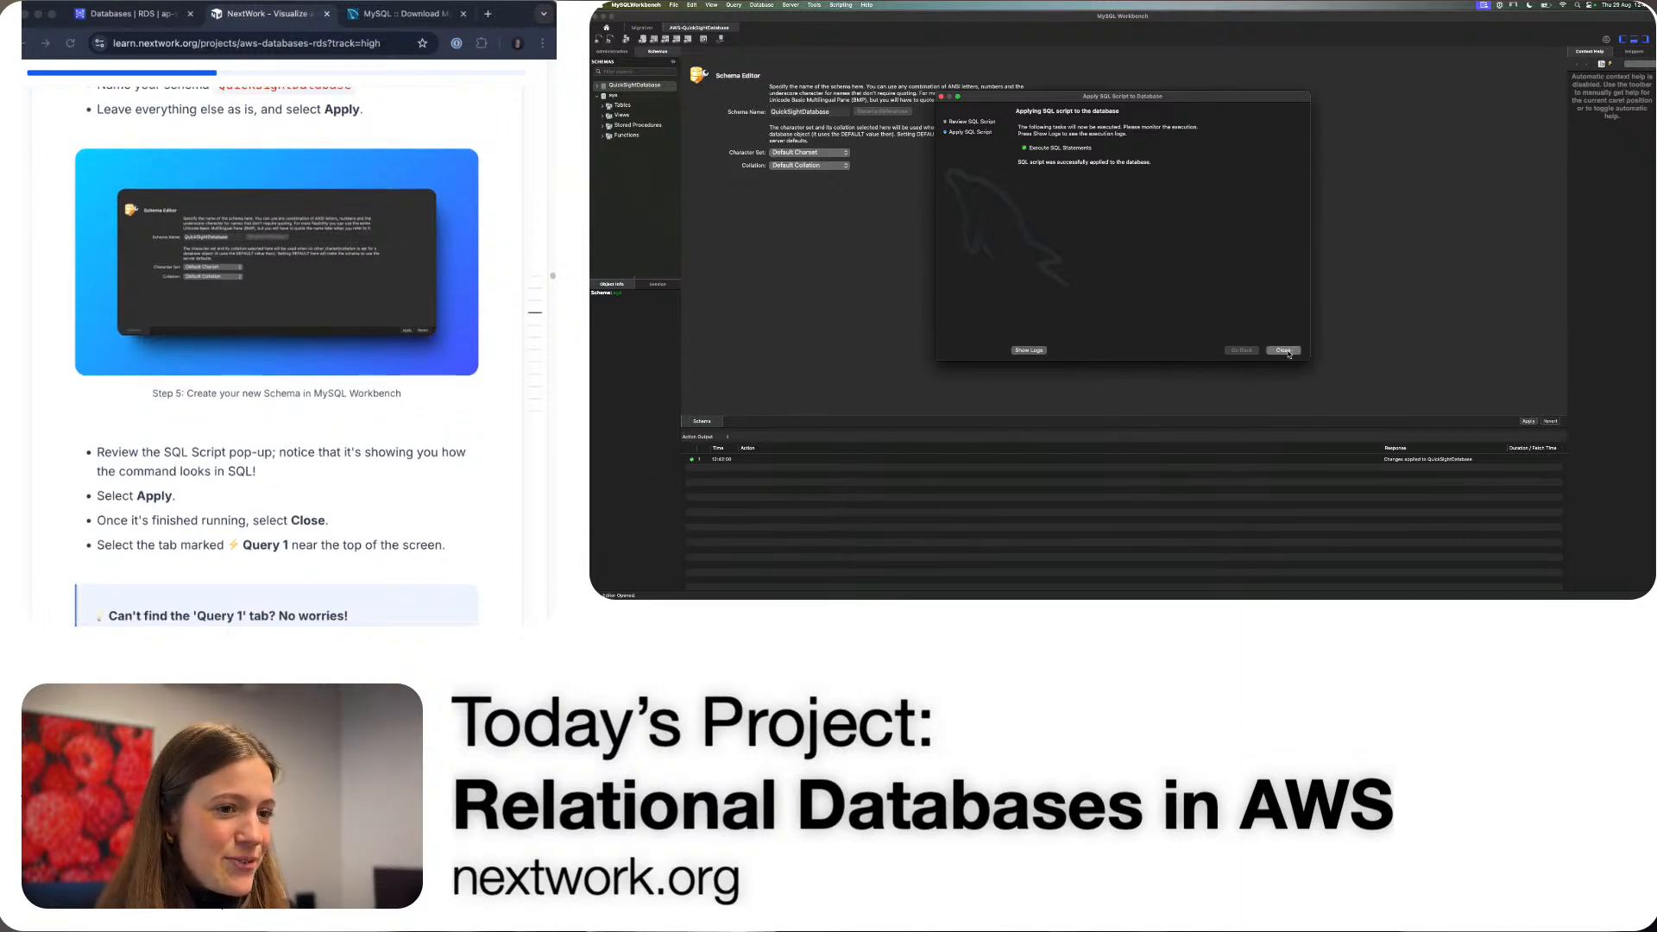
- Following the guide's hint about a missing Query 1 tab, create a new SQL tab for executing queries
scroll(239, 513, "down", 5)
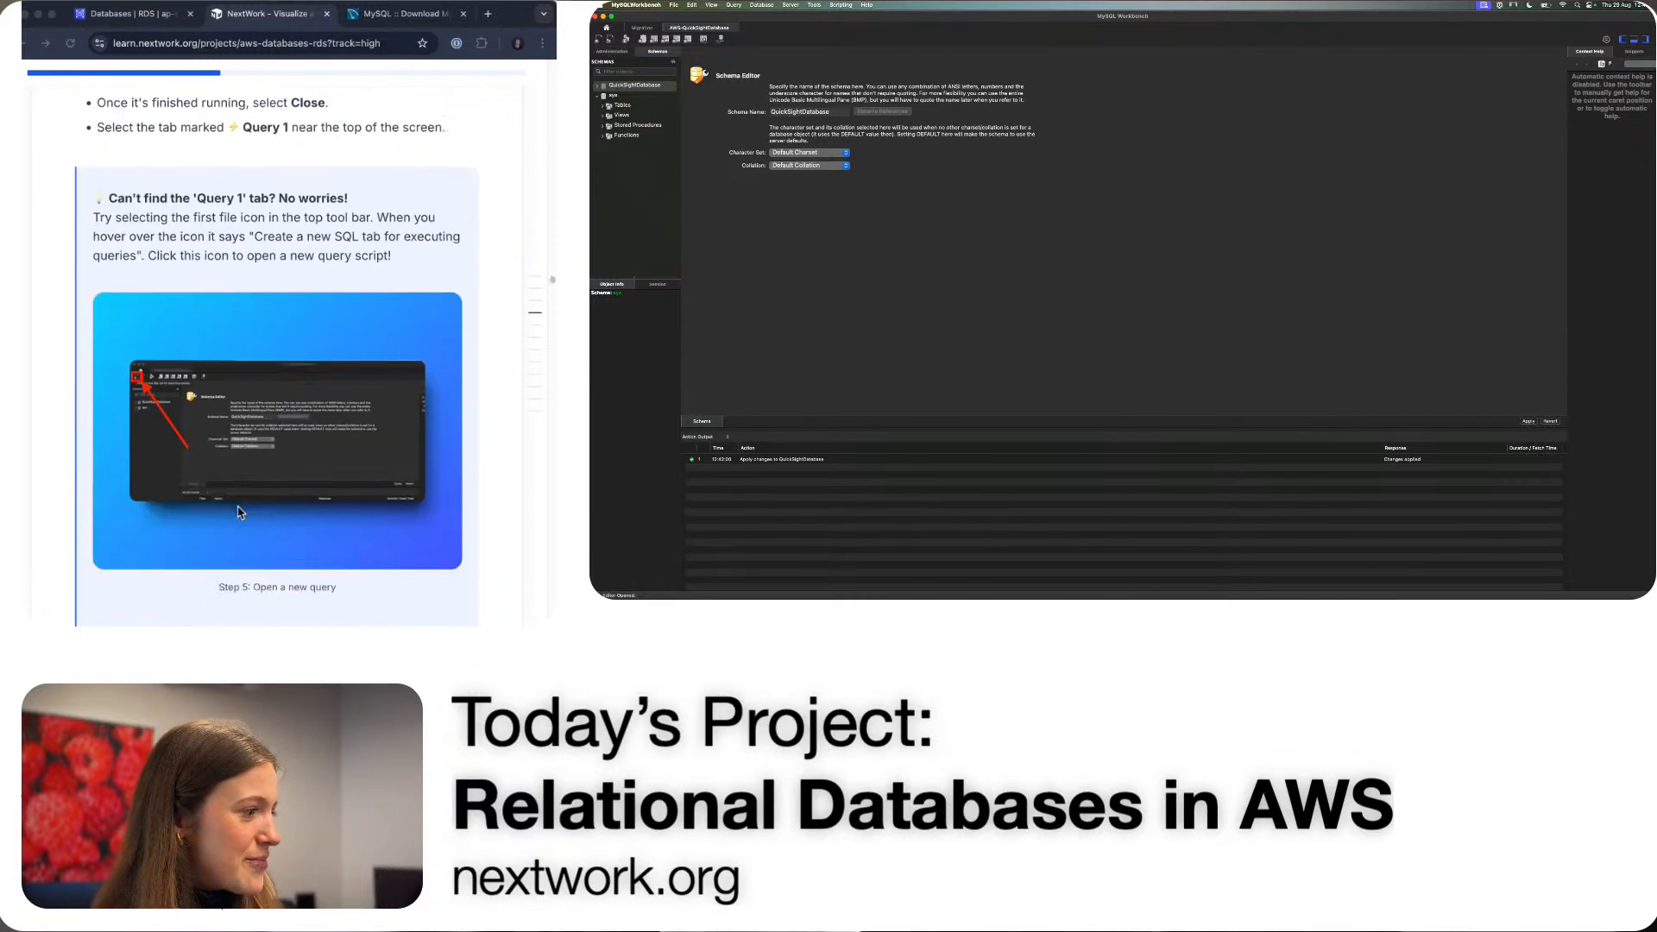
left_click(268, 160)
left_click_drag(160, 133, 257, 120)
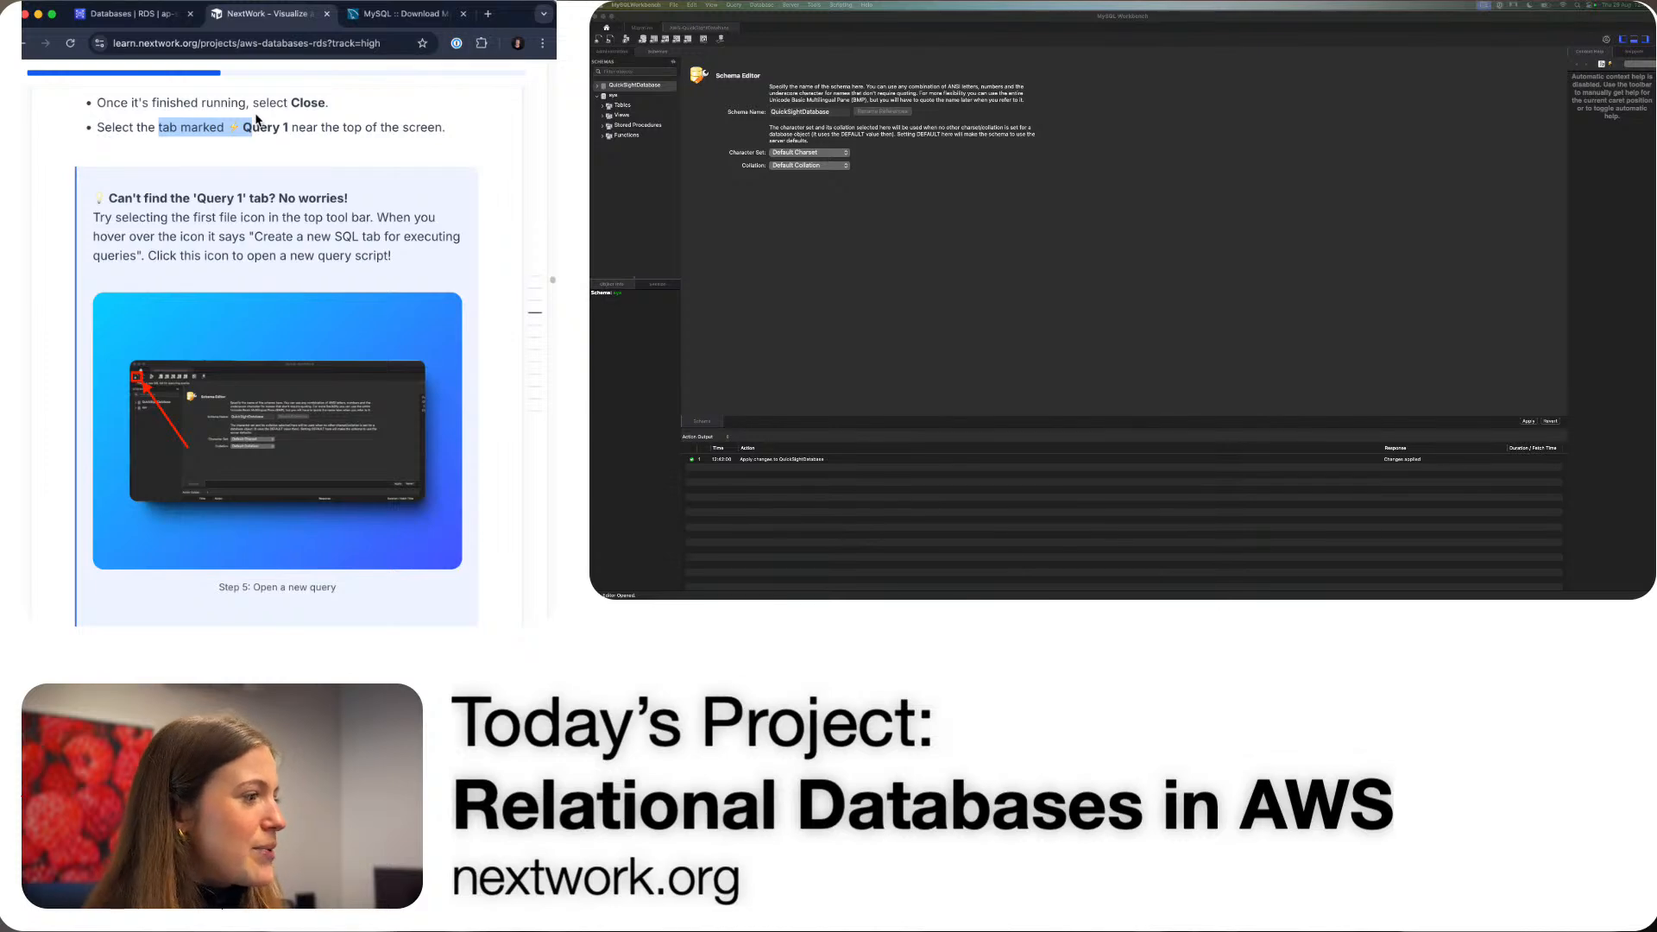
left_click(939, 277)
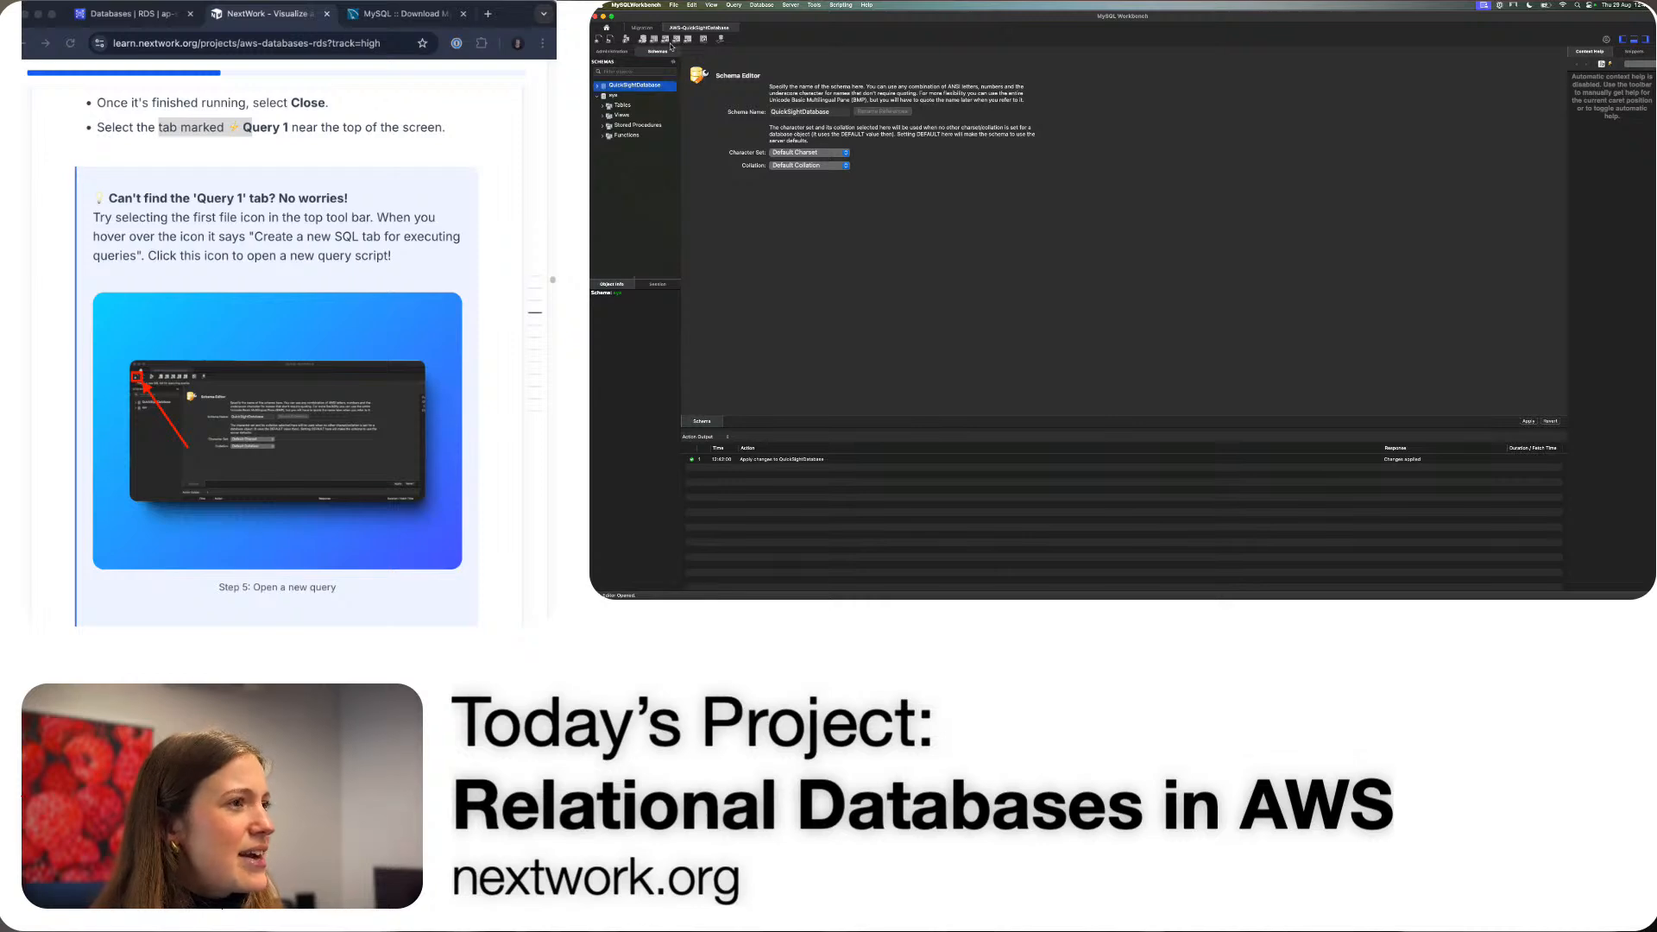
left_click(208, 223)
left_click_drag(105, 199, 270, 198)
left_click(281, 226)
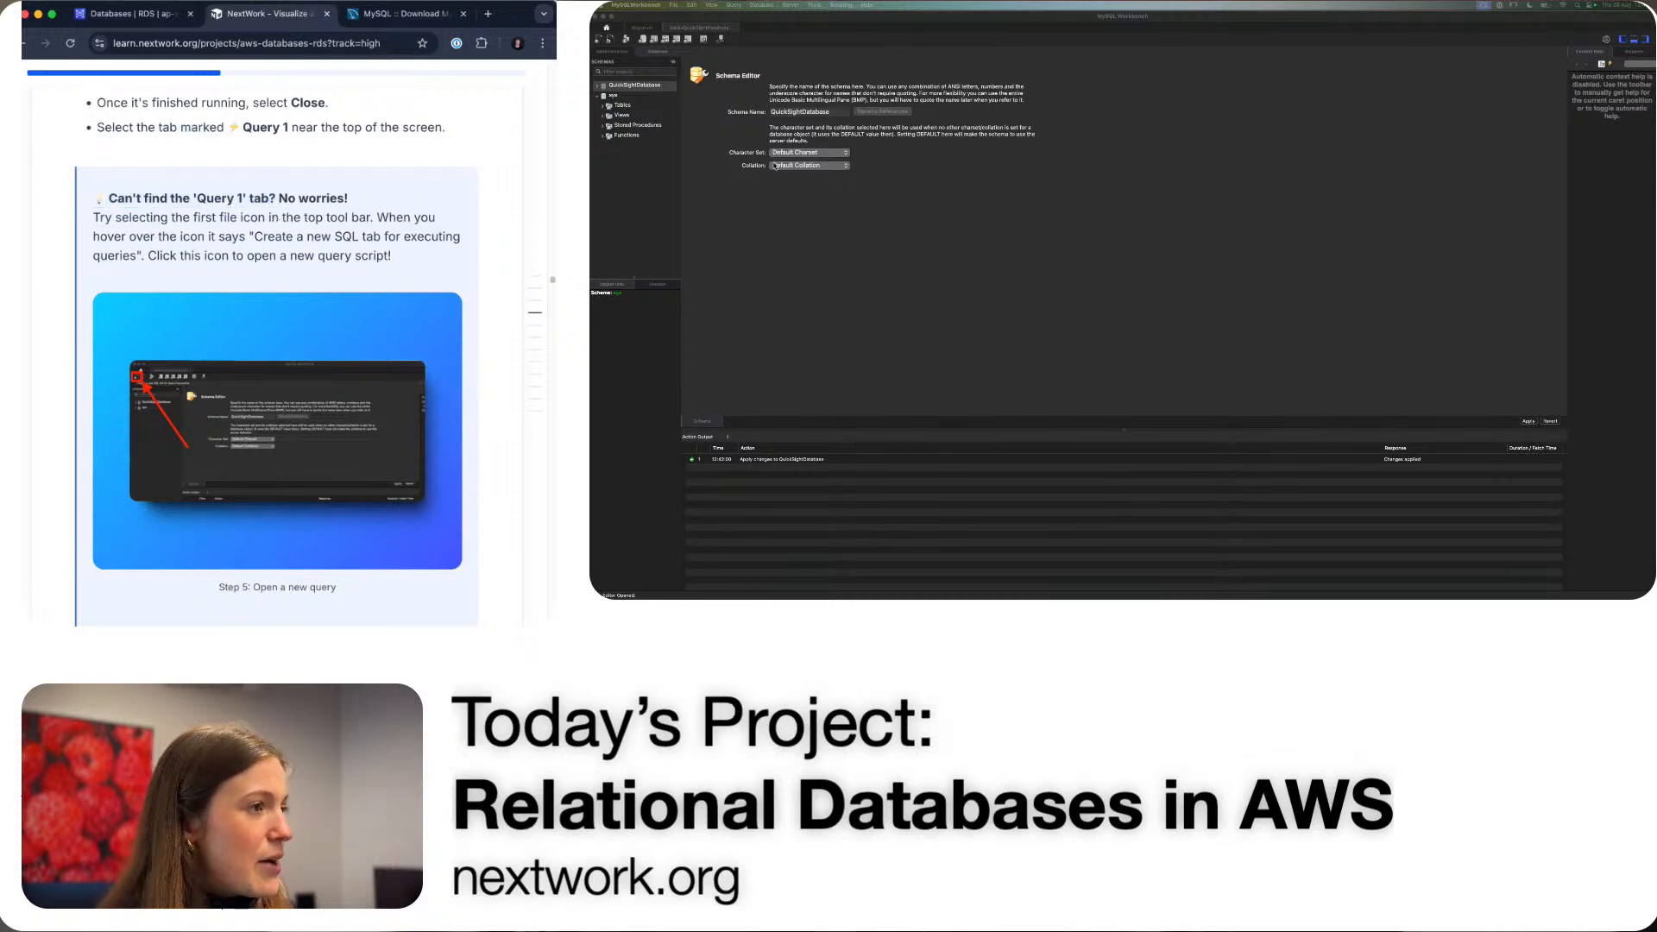
left_click(597, 44)
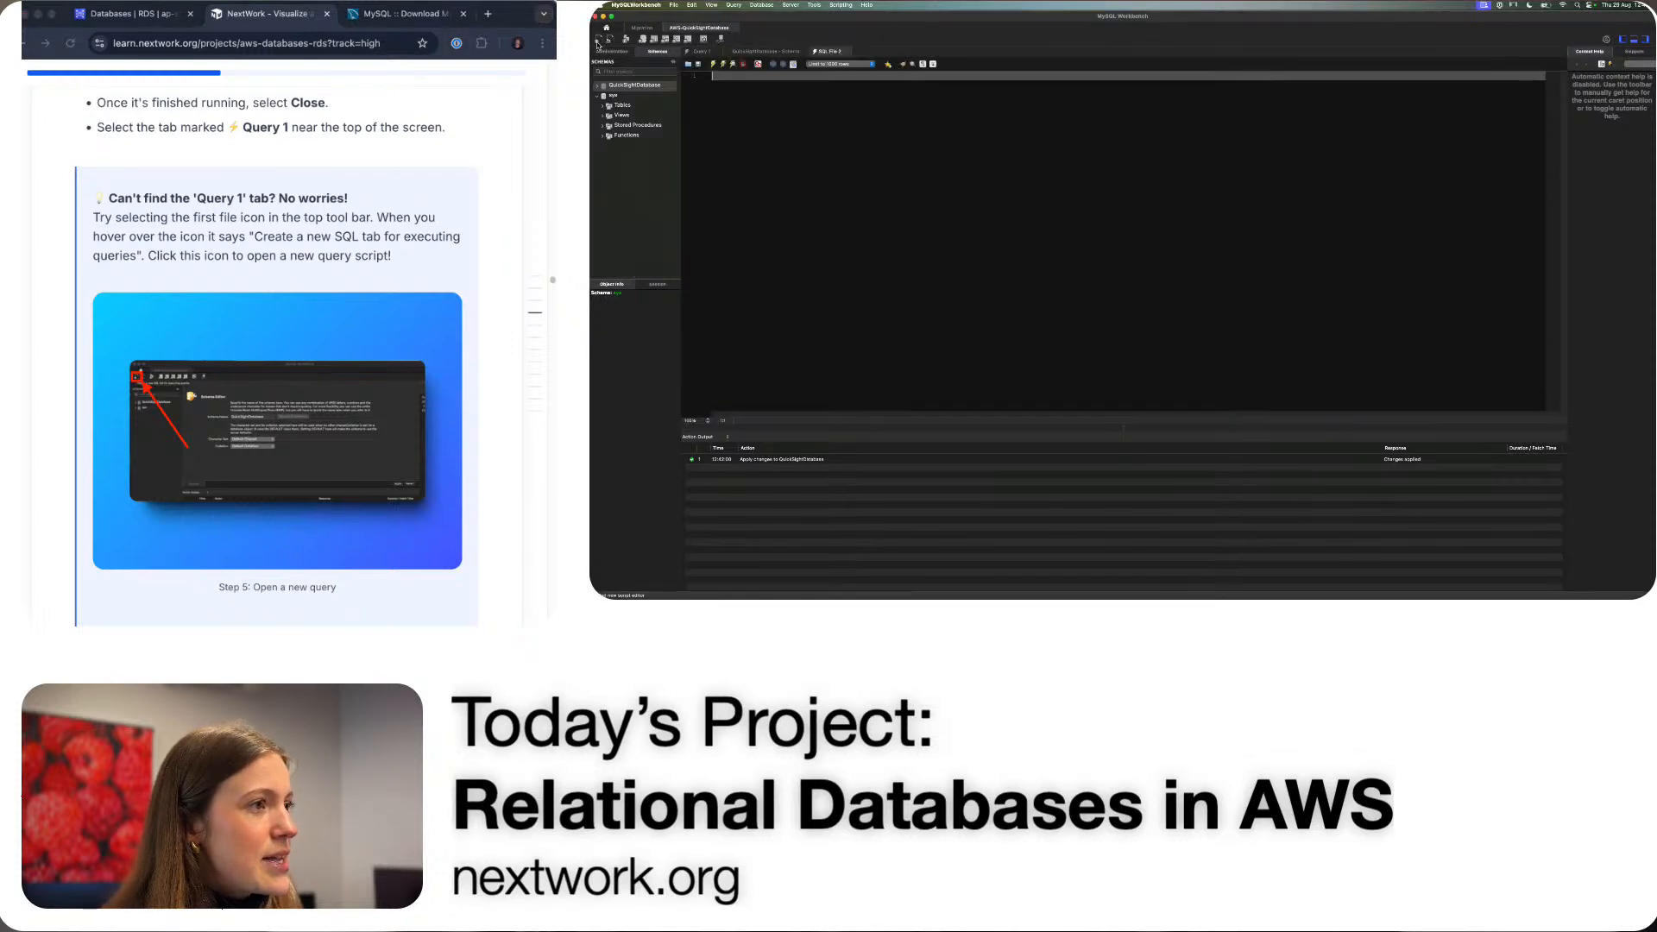
- Return to the Query 1 script, leaving only one extra SQL file open, and close the QuickSightDatabase schema editor
left_click(702, 52)
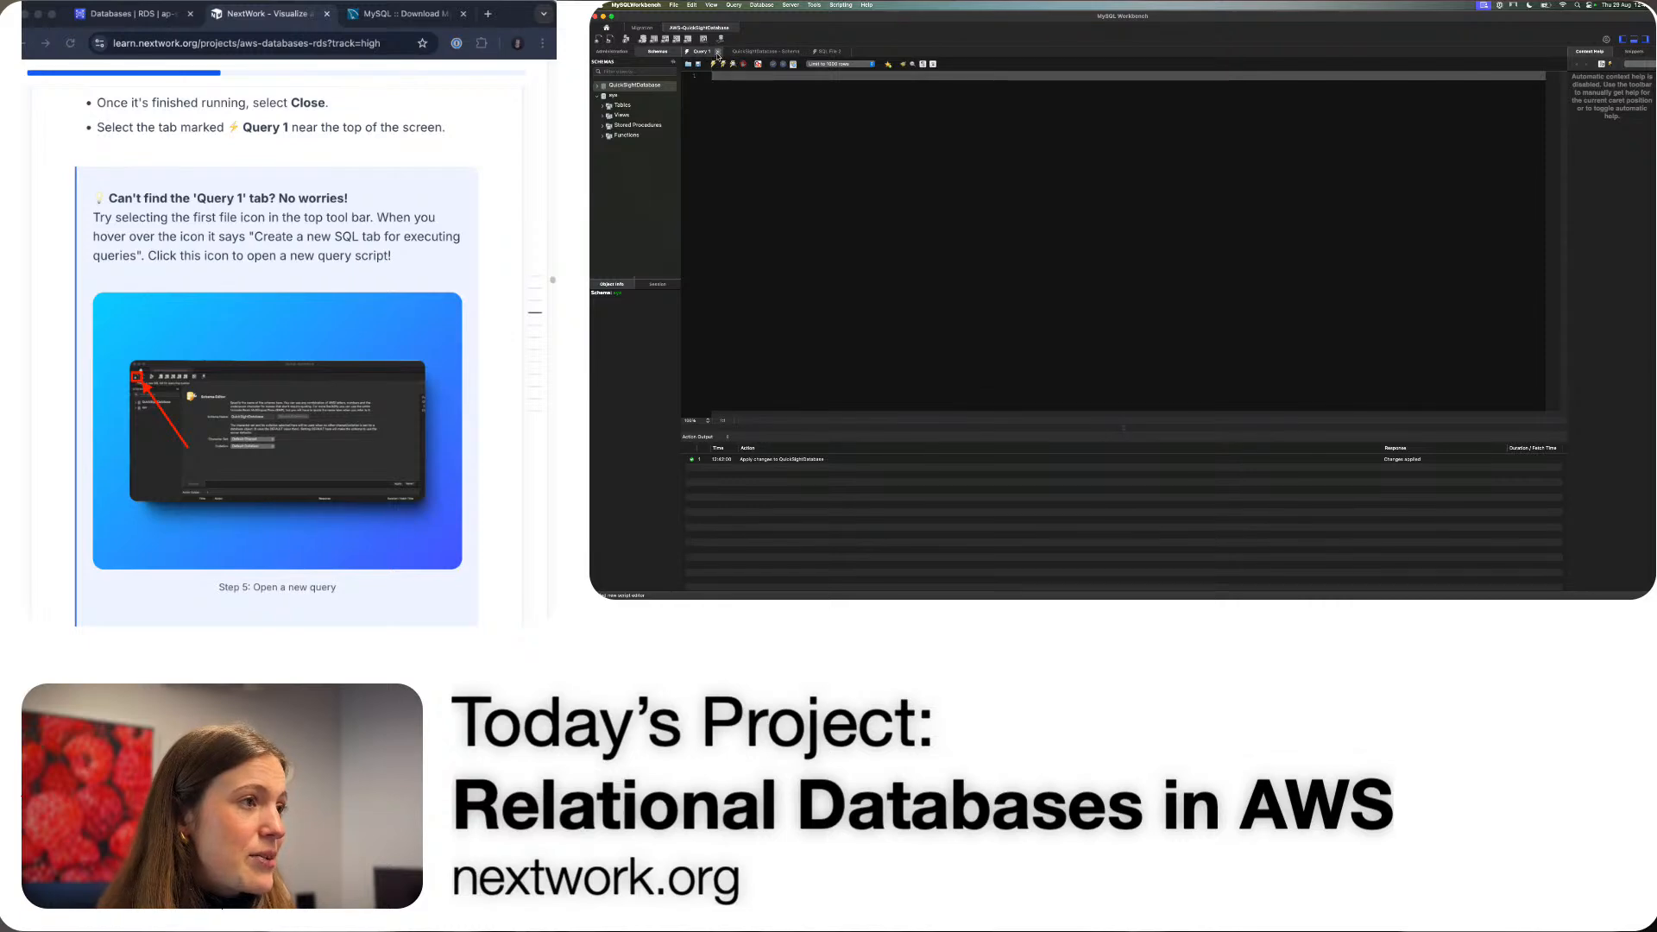
left_click(717, 52)
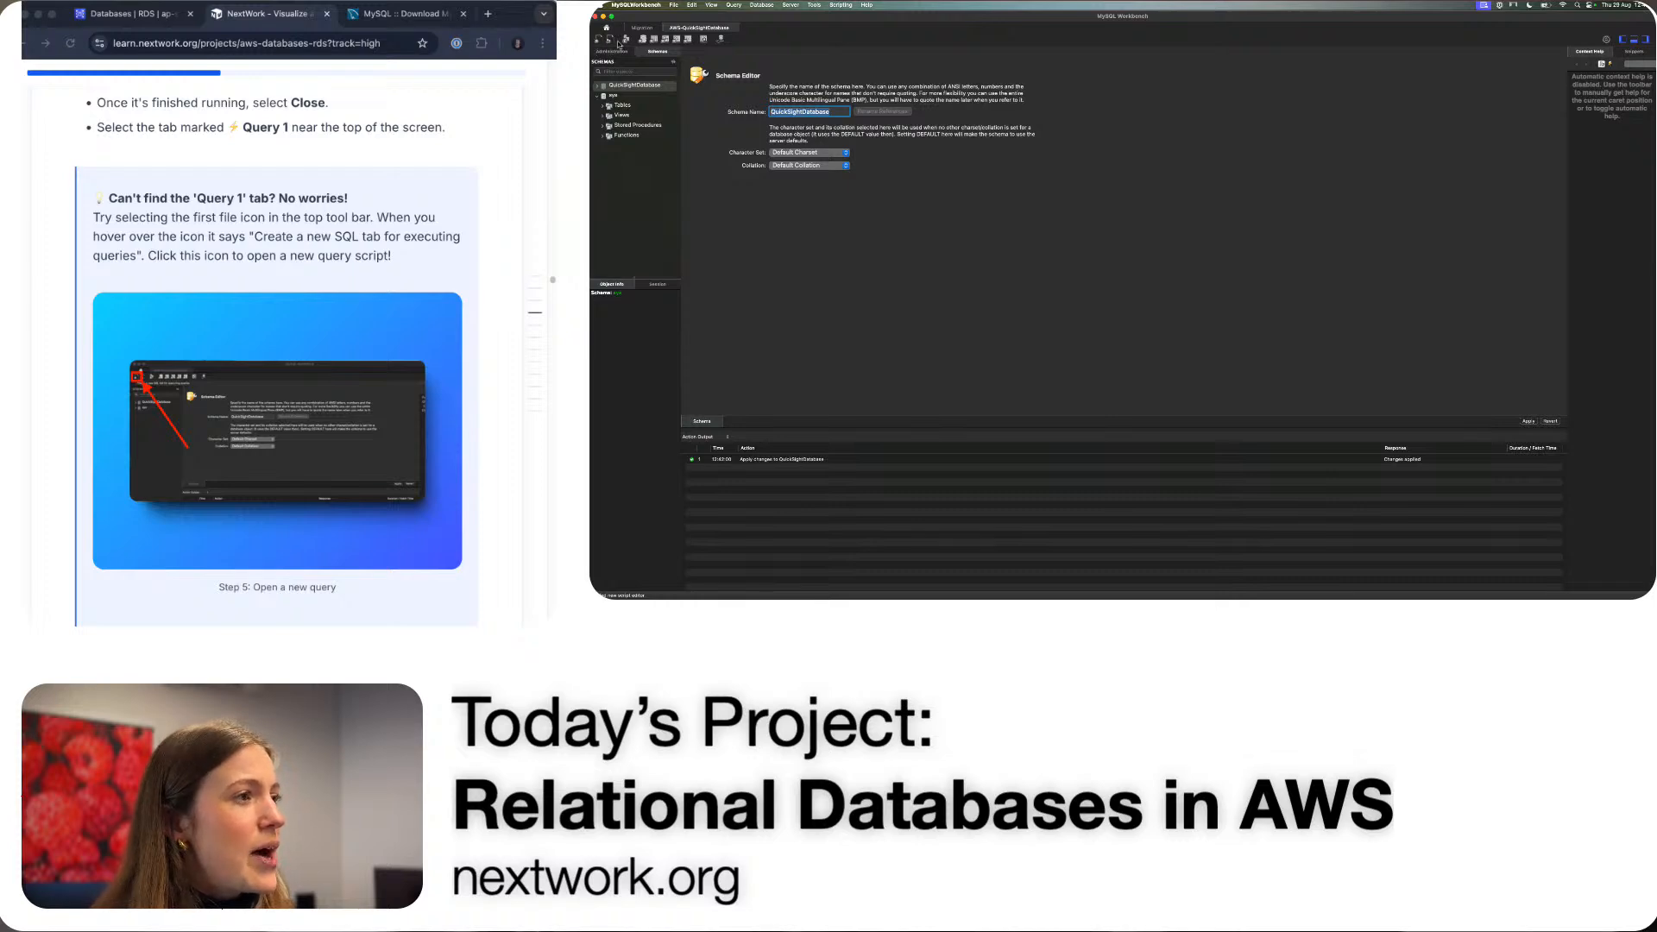
left_click(597, 40)
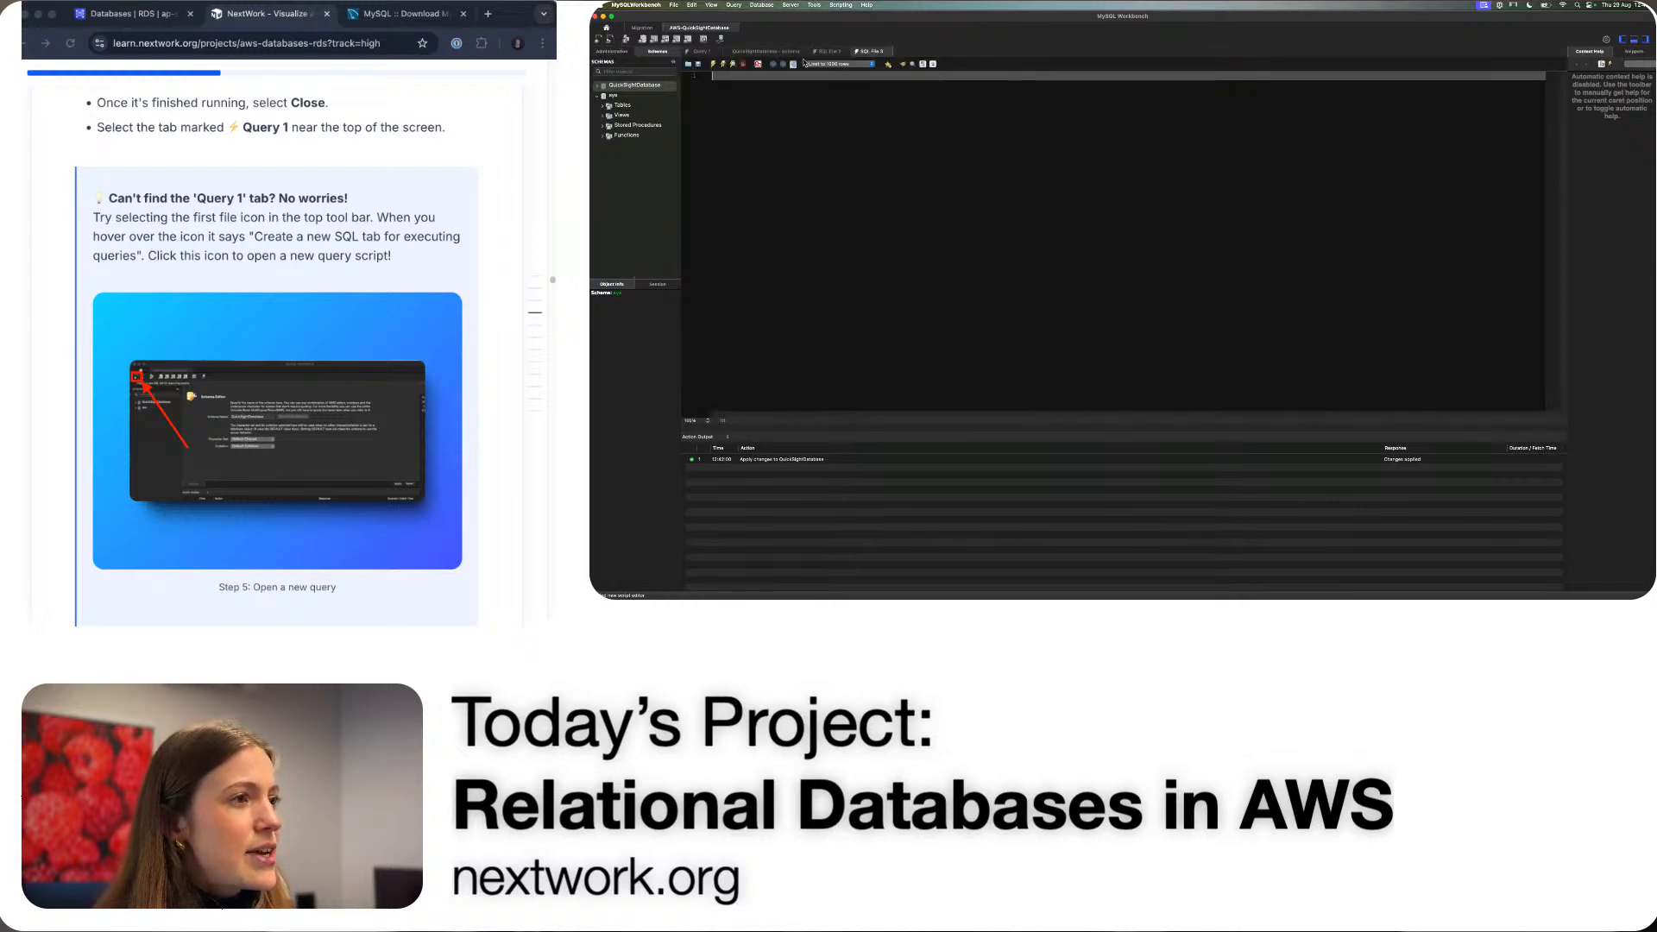
left_click(885, 52)
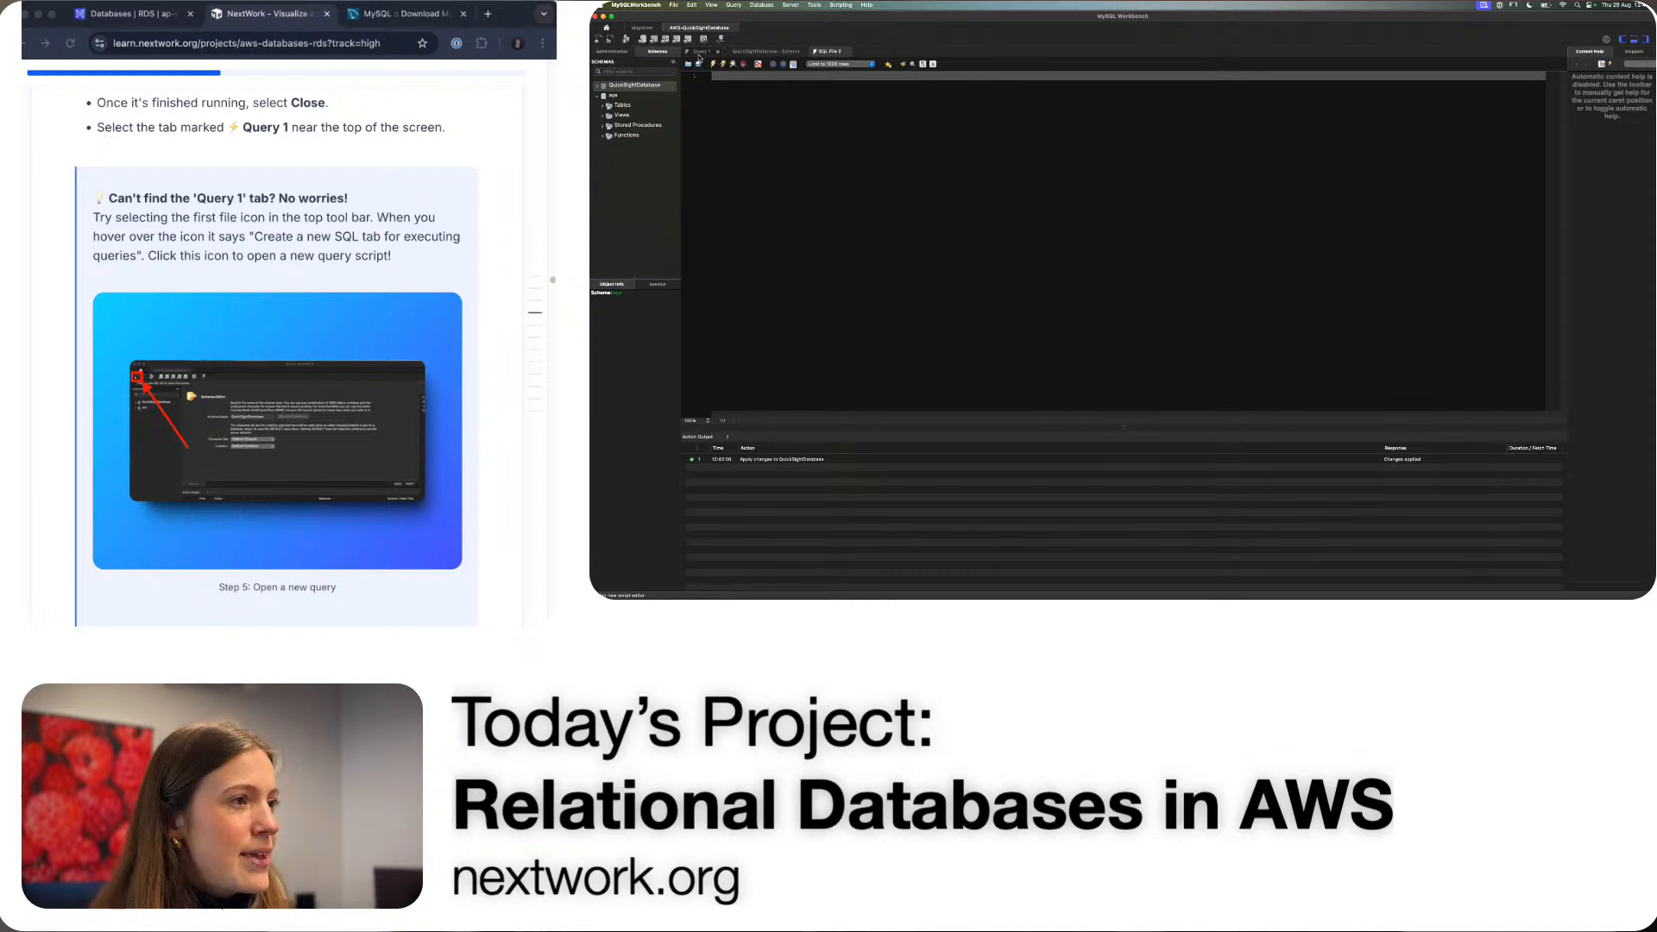
left_click(701, 51)
left_click(803, 53)
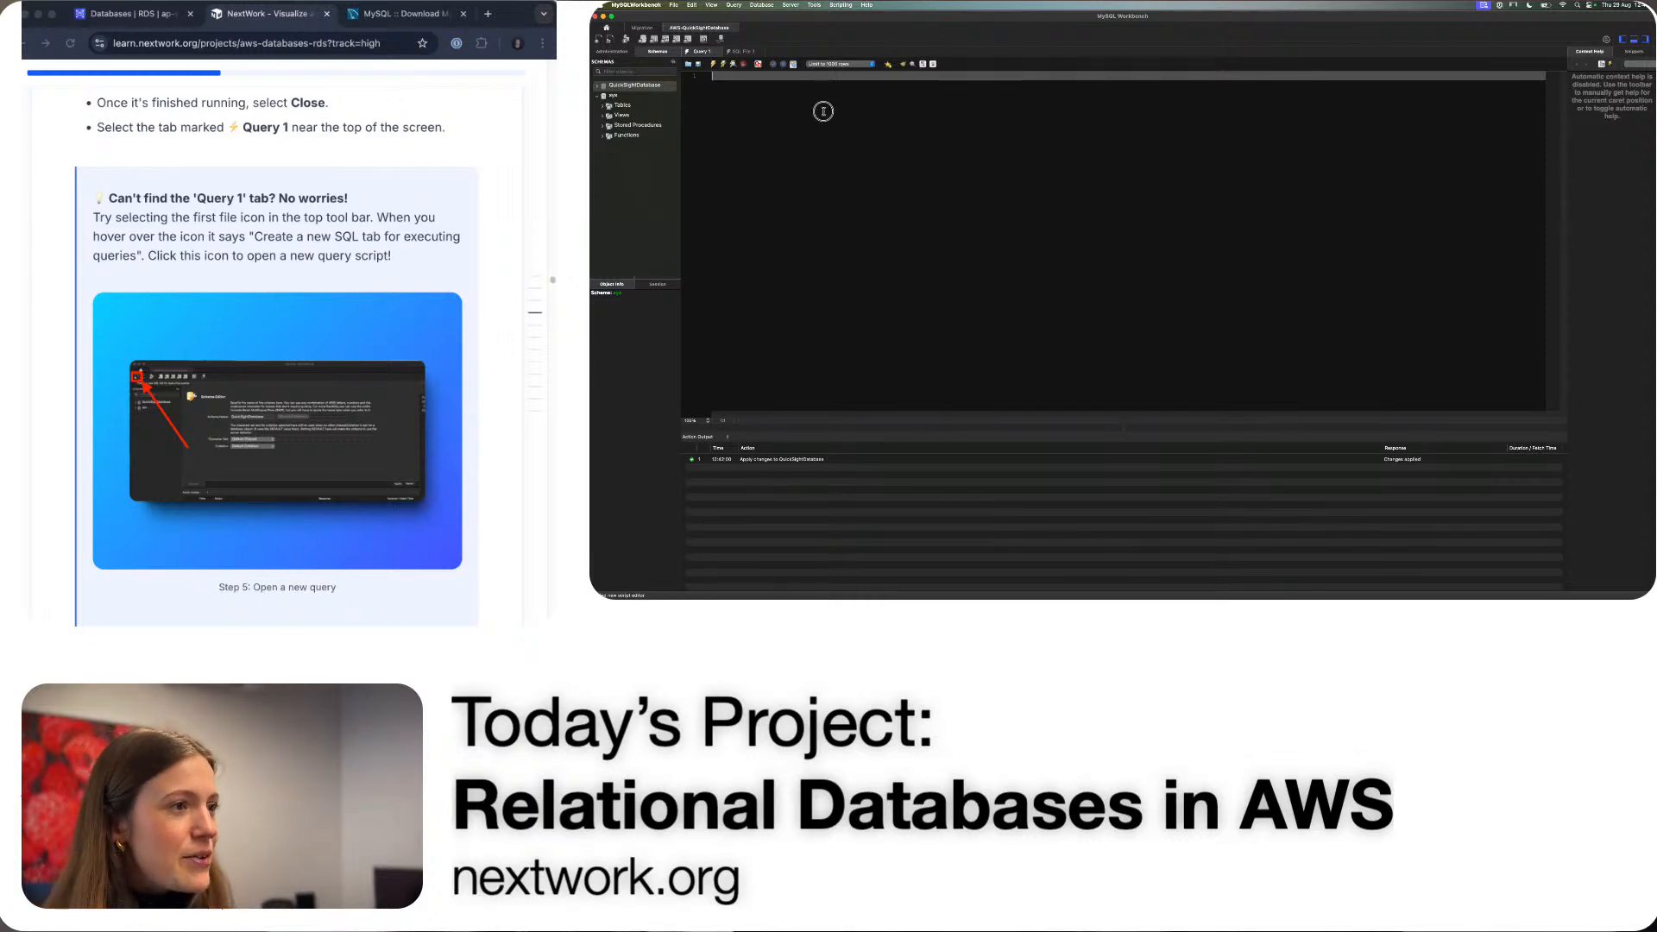
- Copy the CREATE TABLE newhire statement from the guide and paste it into the Query 1 script
scroll(325, 415, "down", 5)
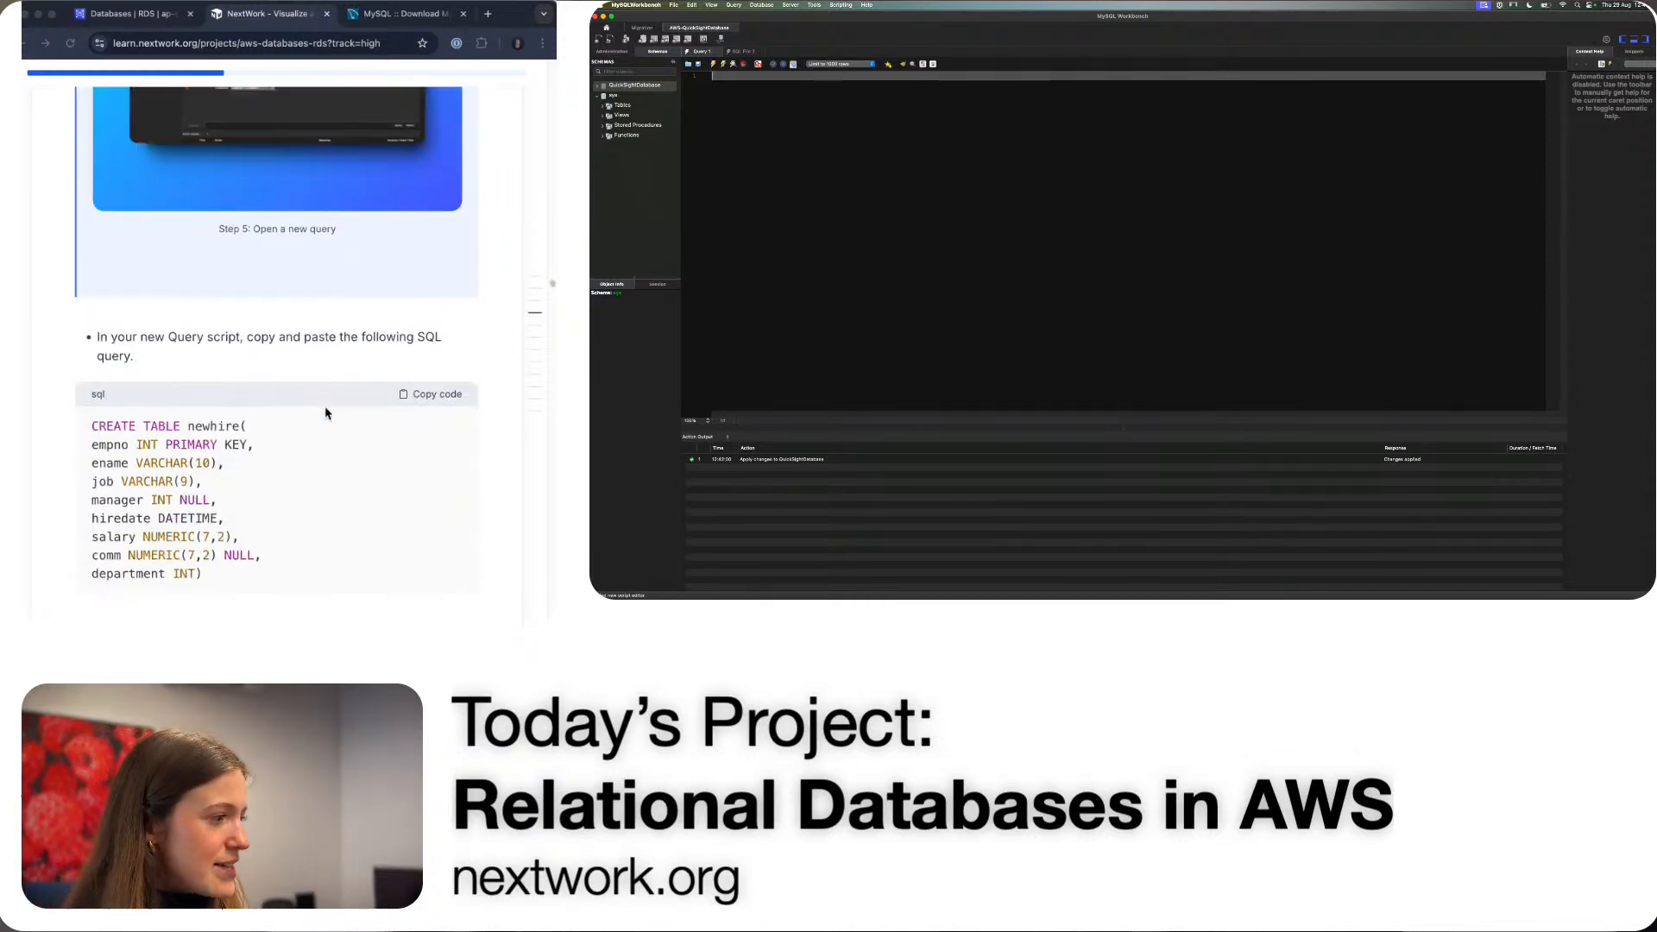
left_click(436, 308)
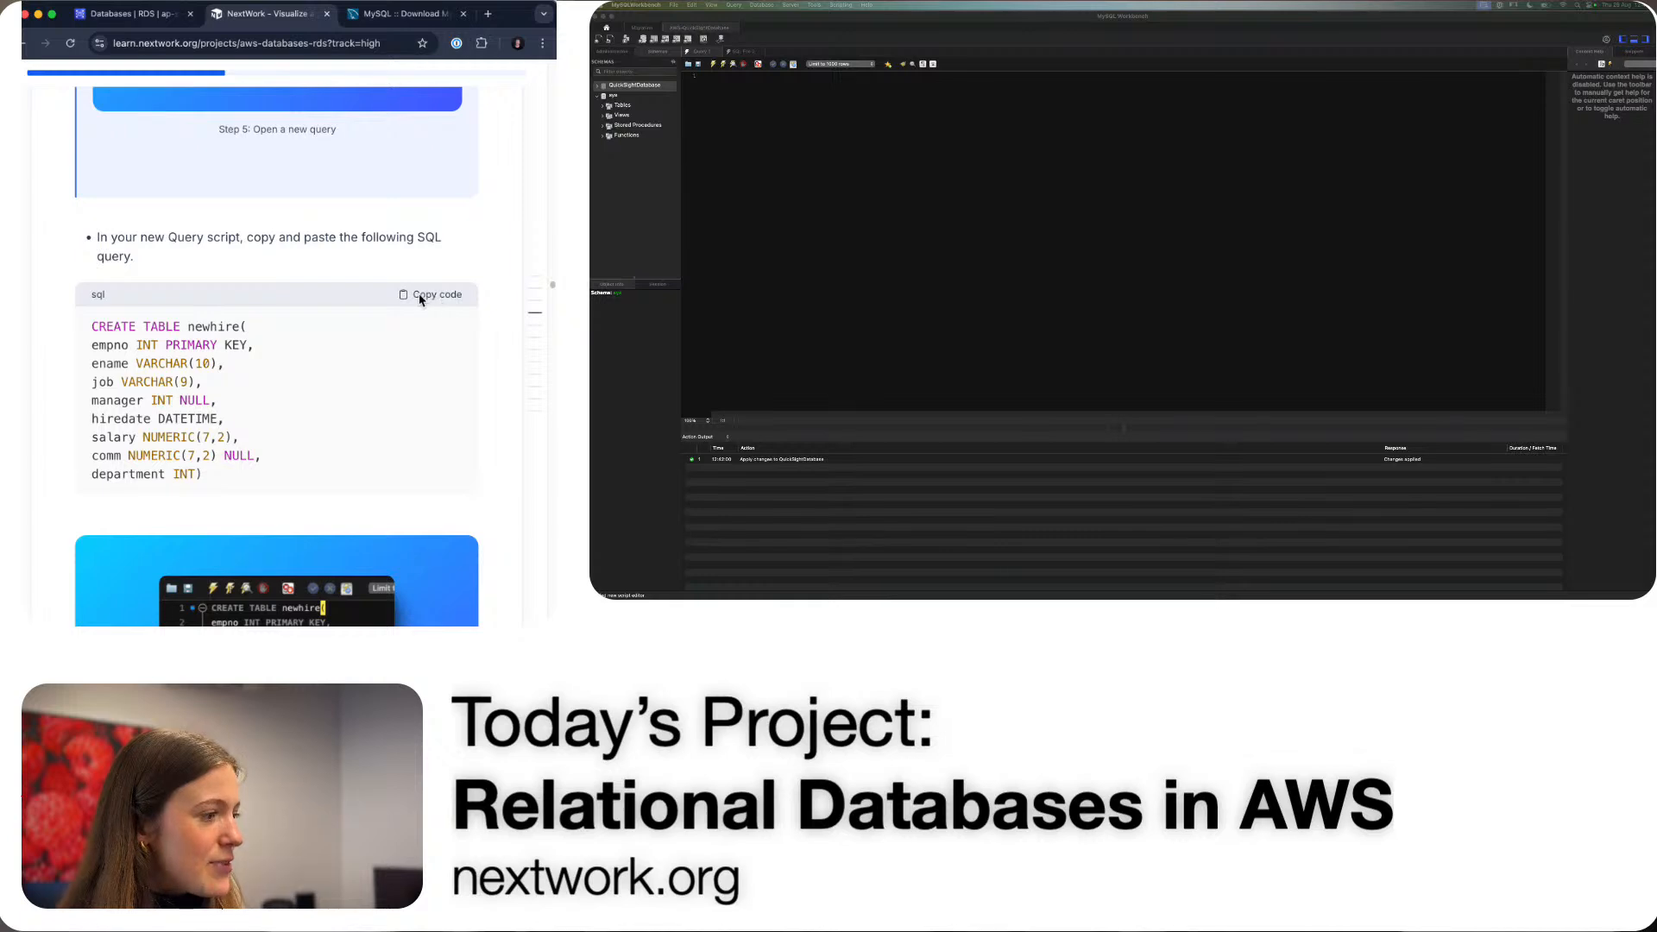
left_click(420, 296)
left_click(749, 188)
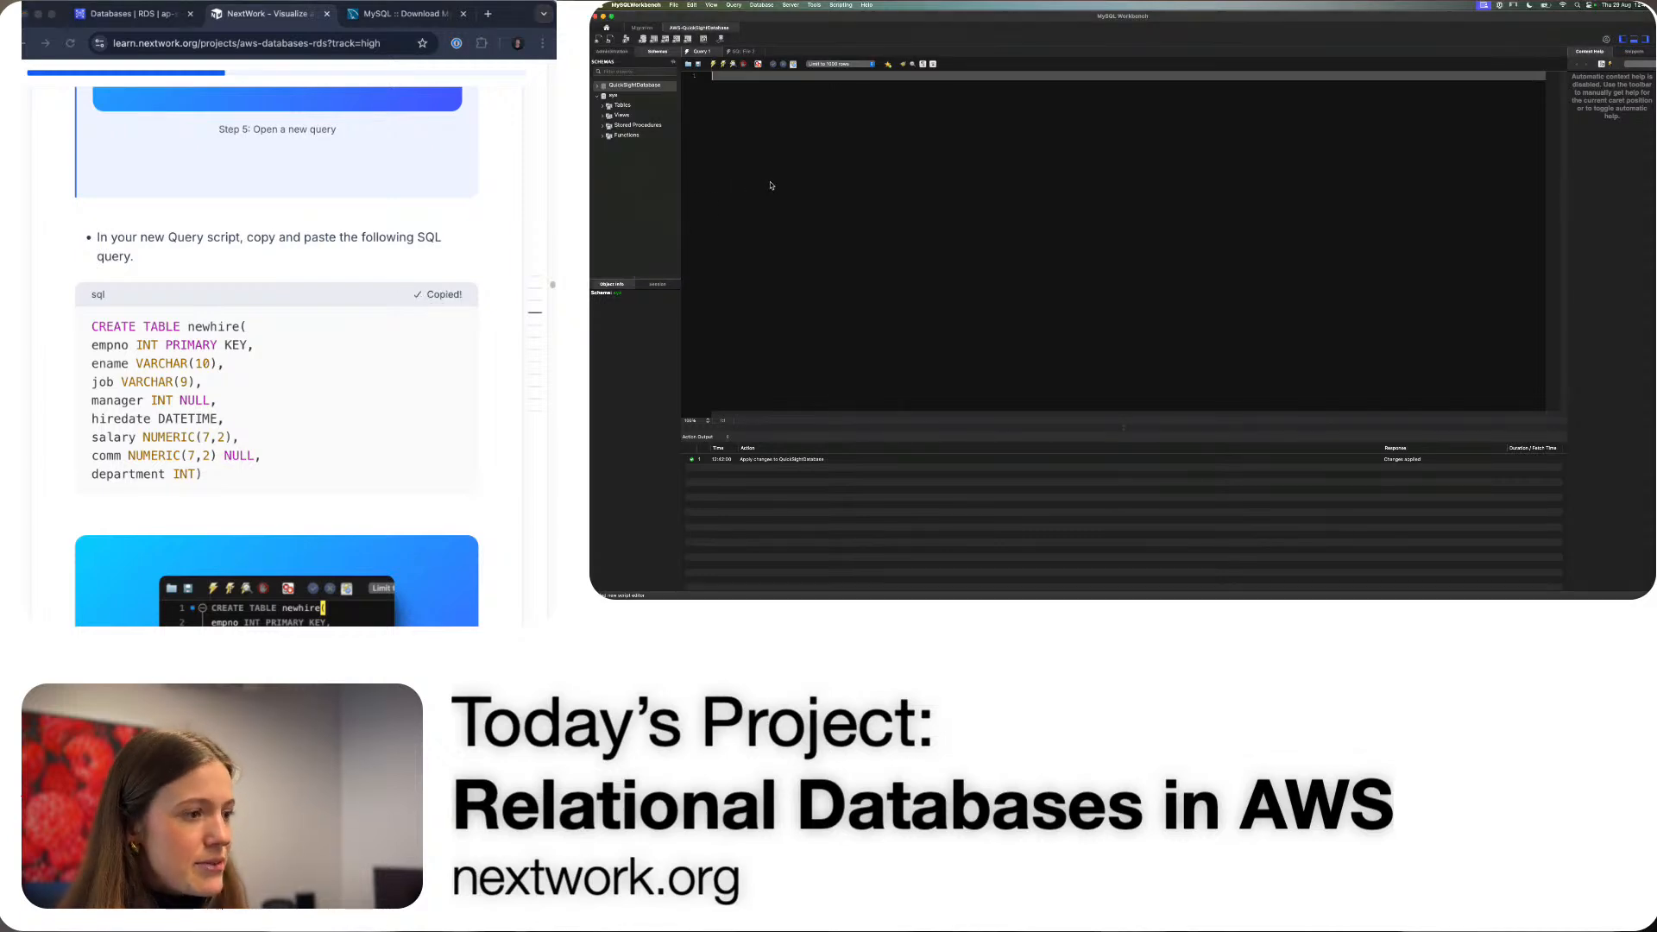
type("CREATE TABLE newhire( empno INT PRIMARY KEY, ename VARCHAR(10), job VARCHAR(9), manager INT NULL, hiredate DATETIME, salary NUMERIC(7,2), comm NUMERIC(7,2) NULL, department INT)")
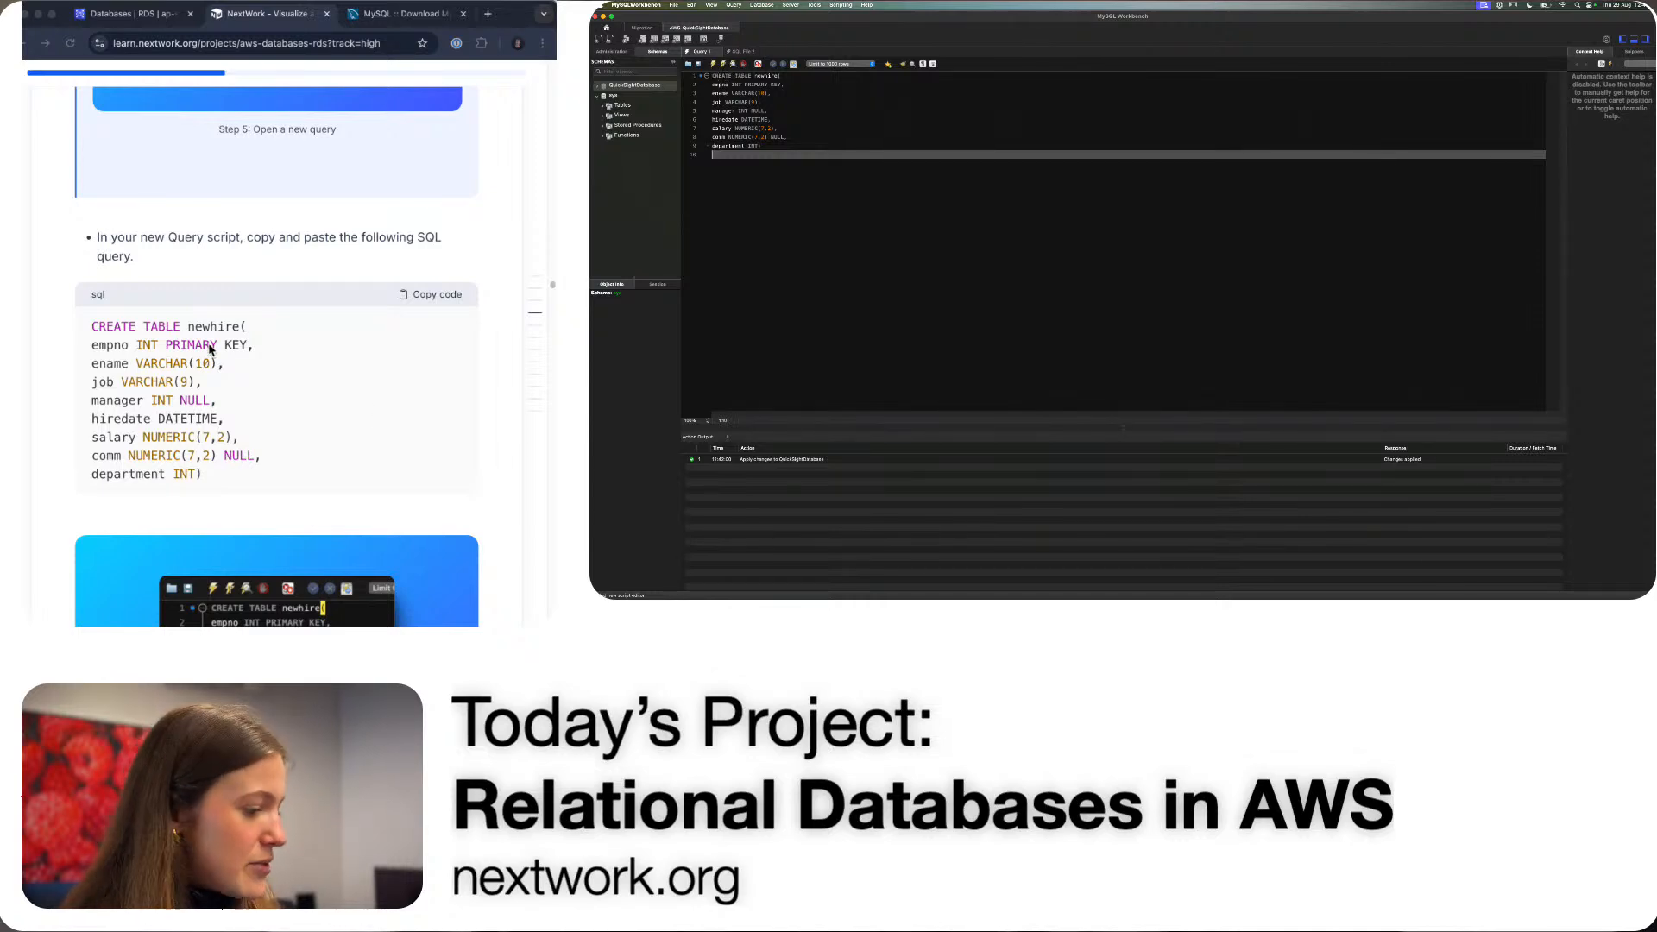
- Following the guide, try to run the CREATE TABLE newhire script and examine its response in the action output
left_click(475, 268)
key("super+equal")
key("super+equal")
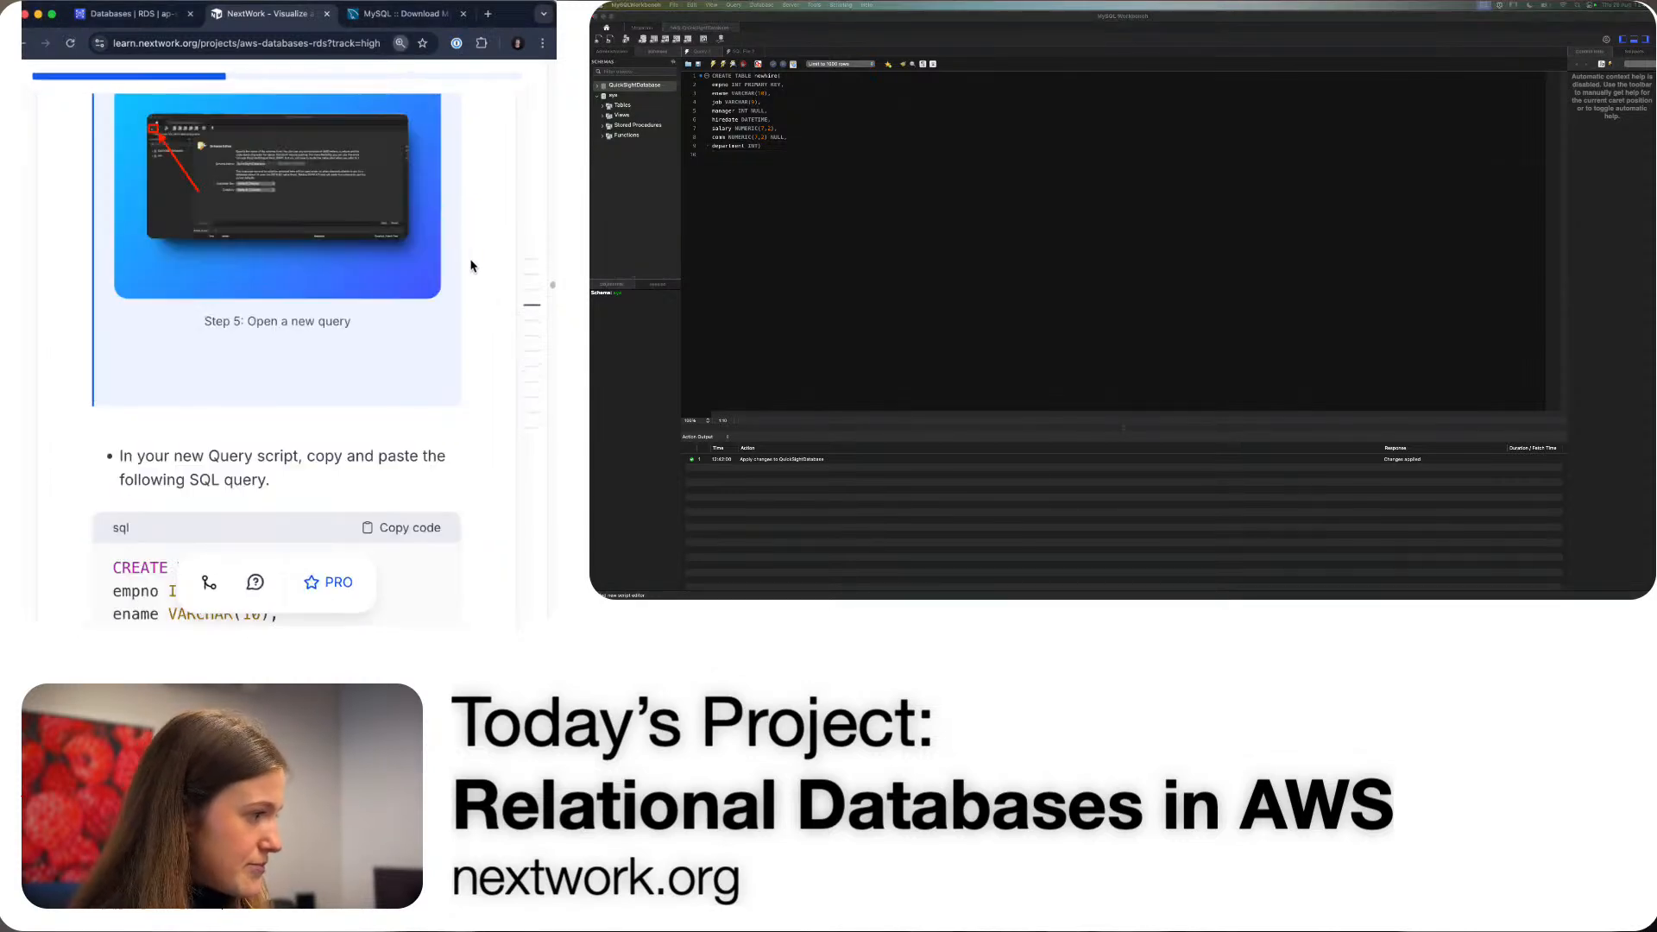
scroll(381, 437, "down", 5)
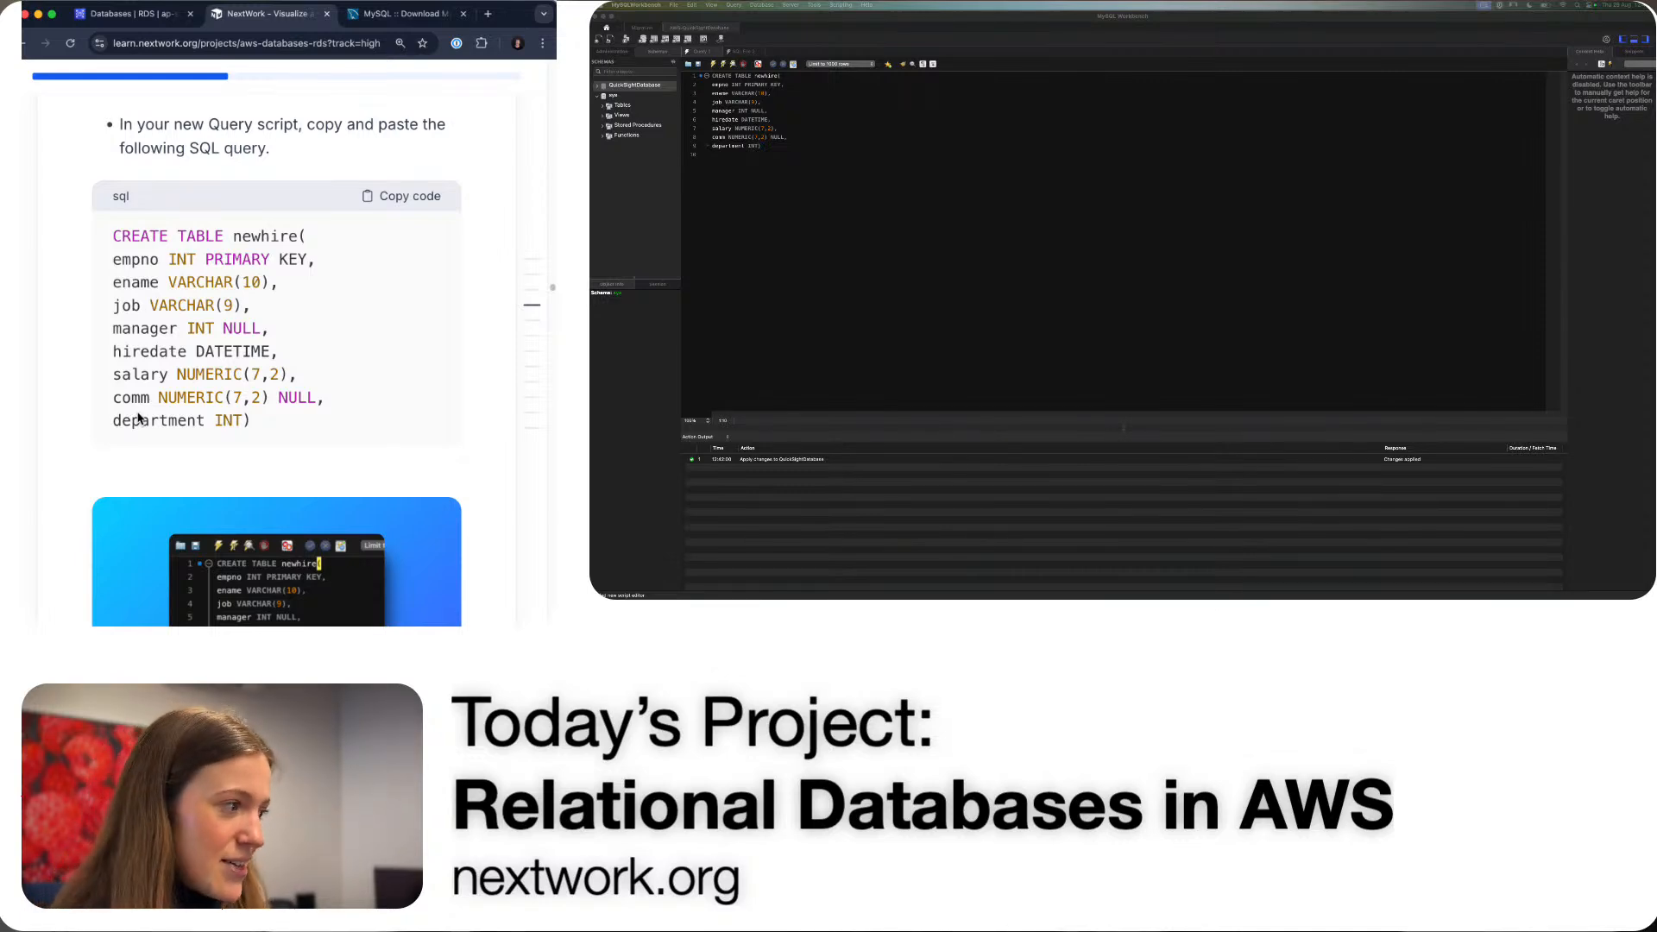
scroll(187, 280, "down", 5)
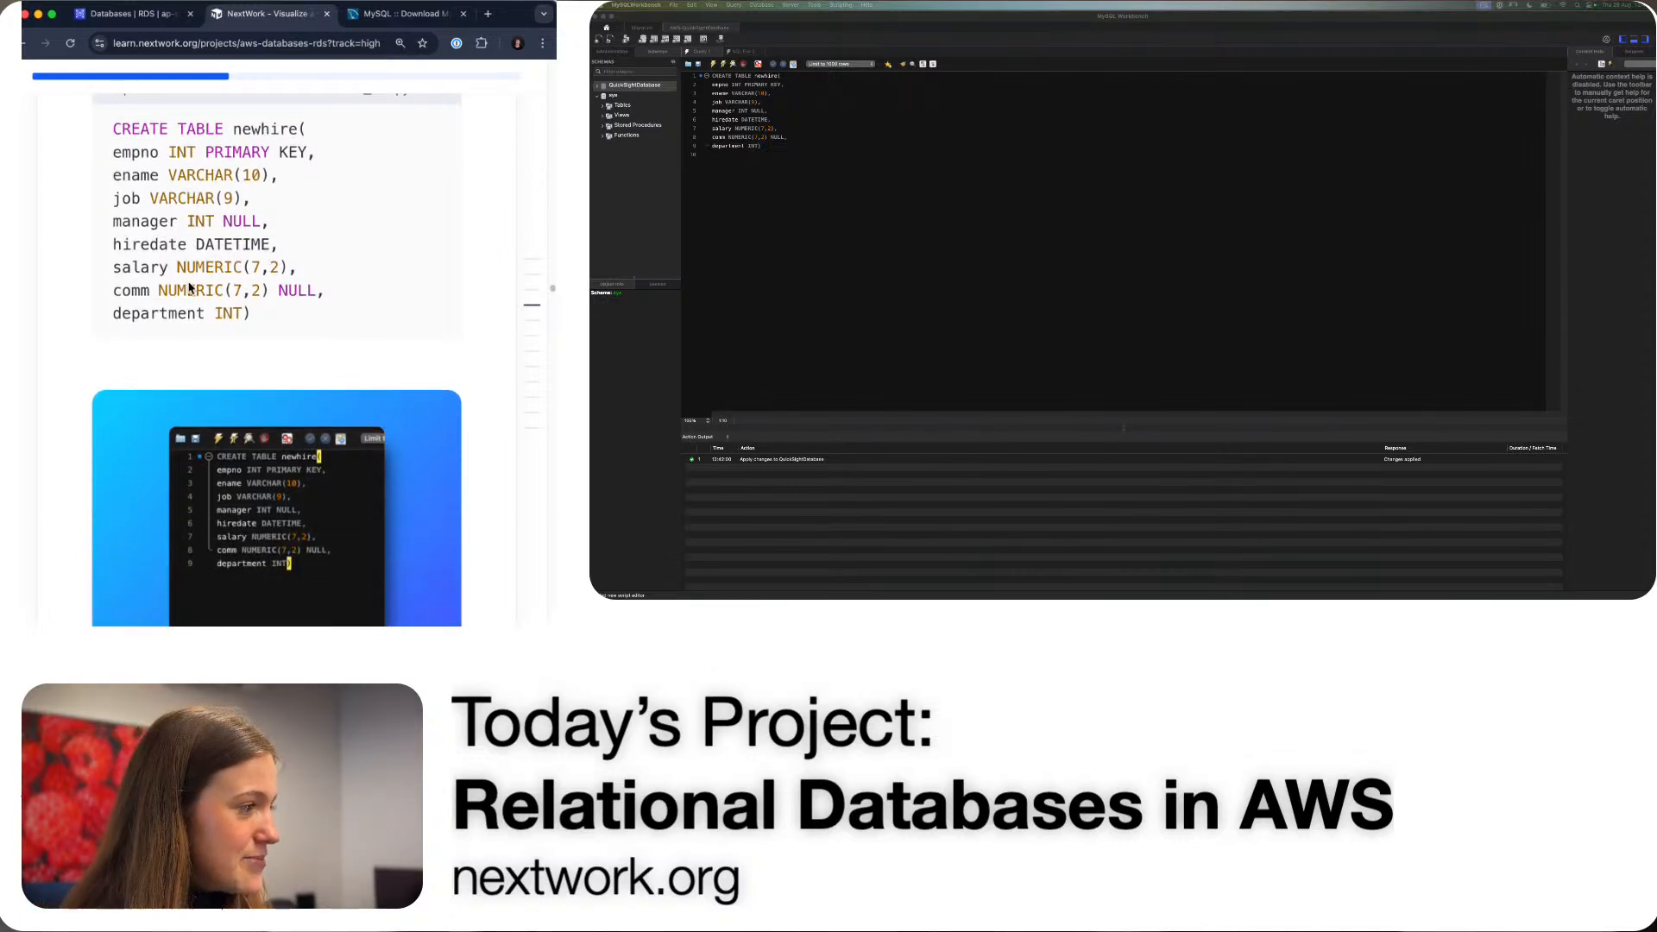
scroll(233, 358, "down", 4)
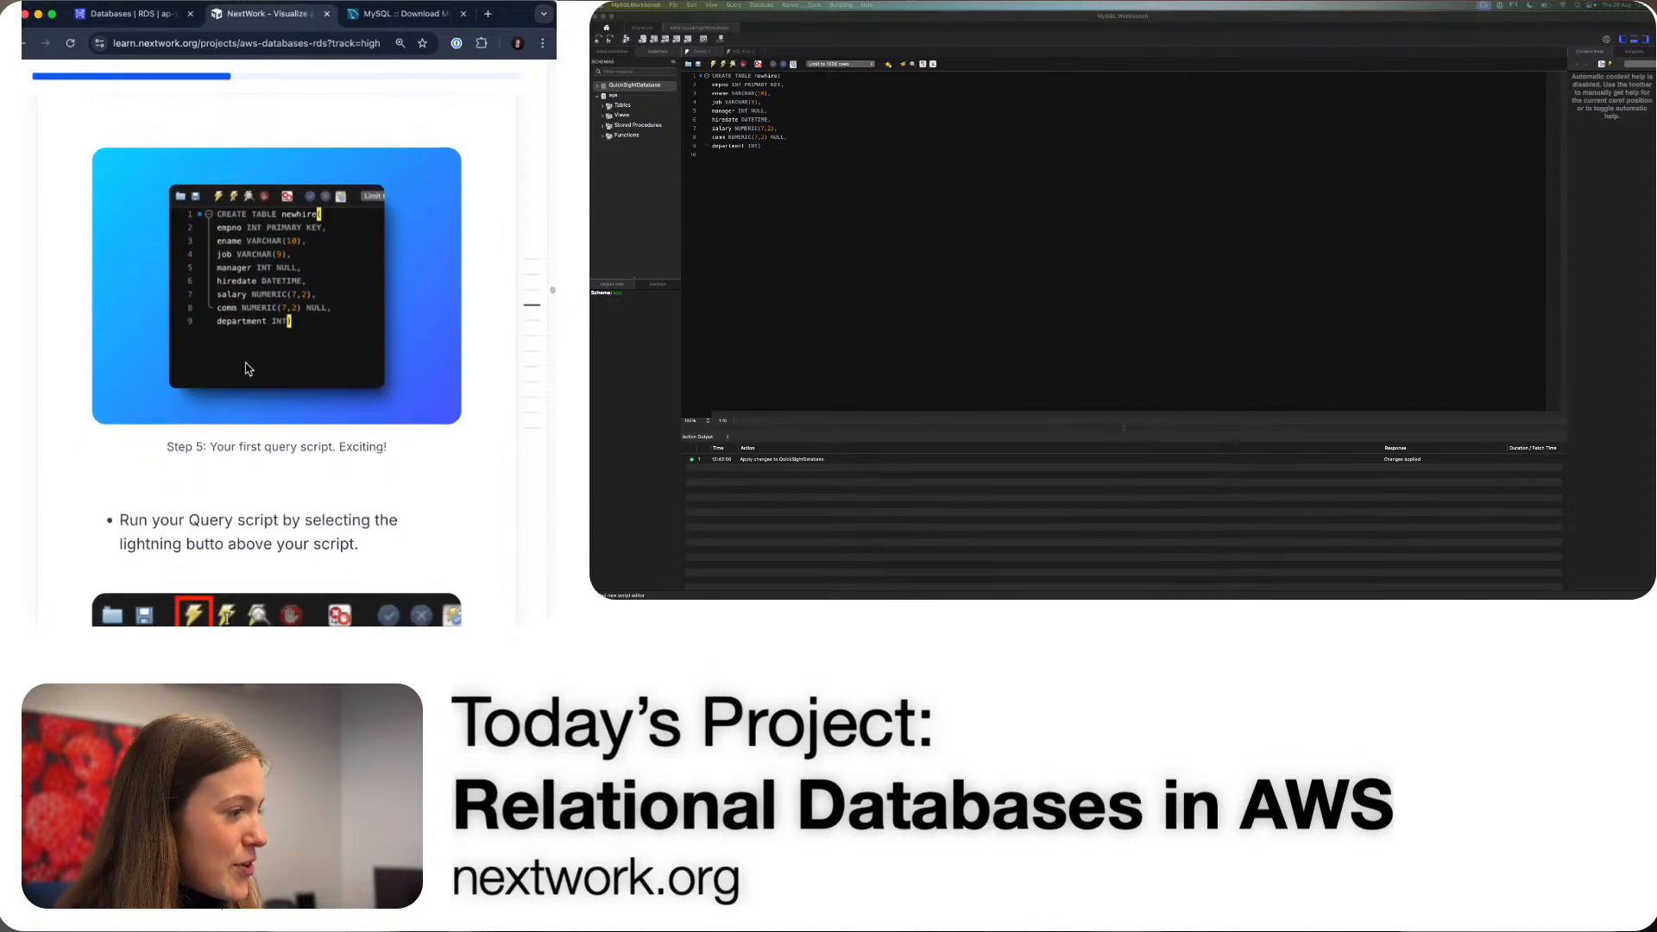
scroll(231, 356, "down", 2)
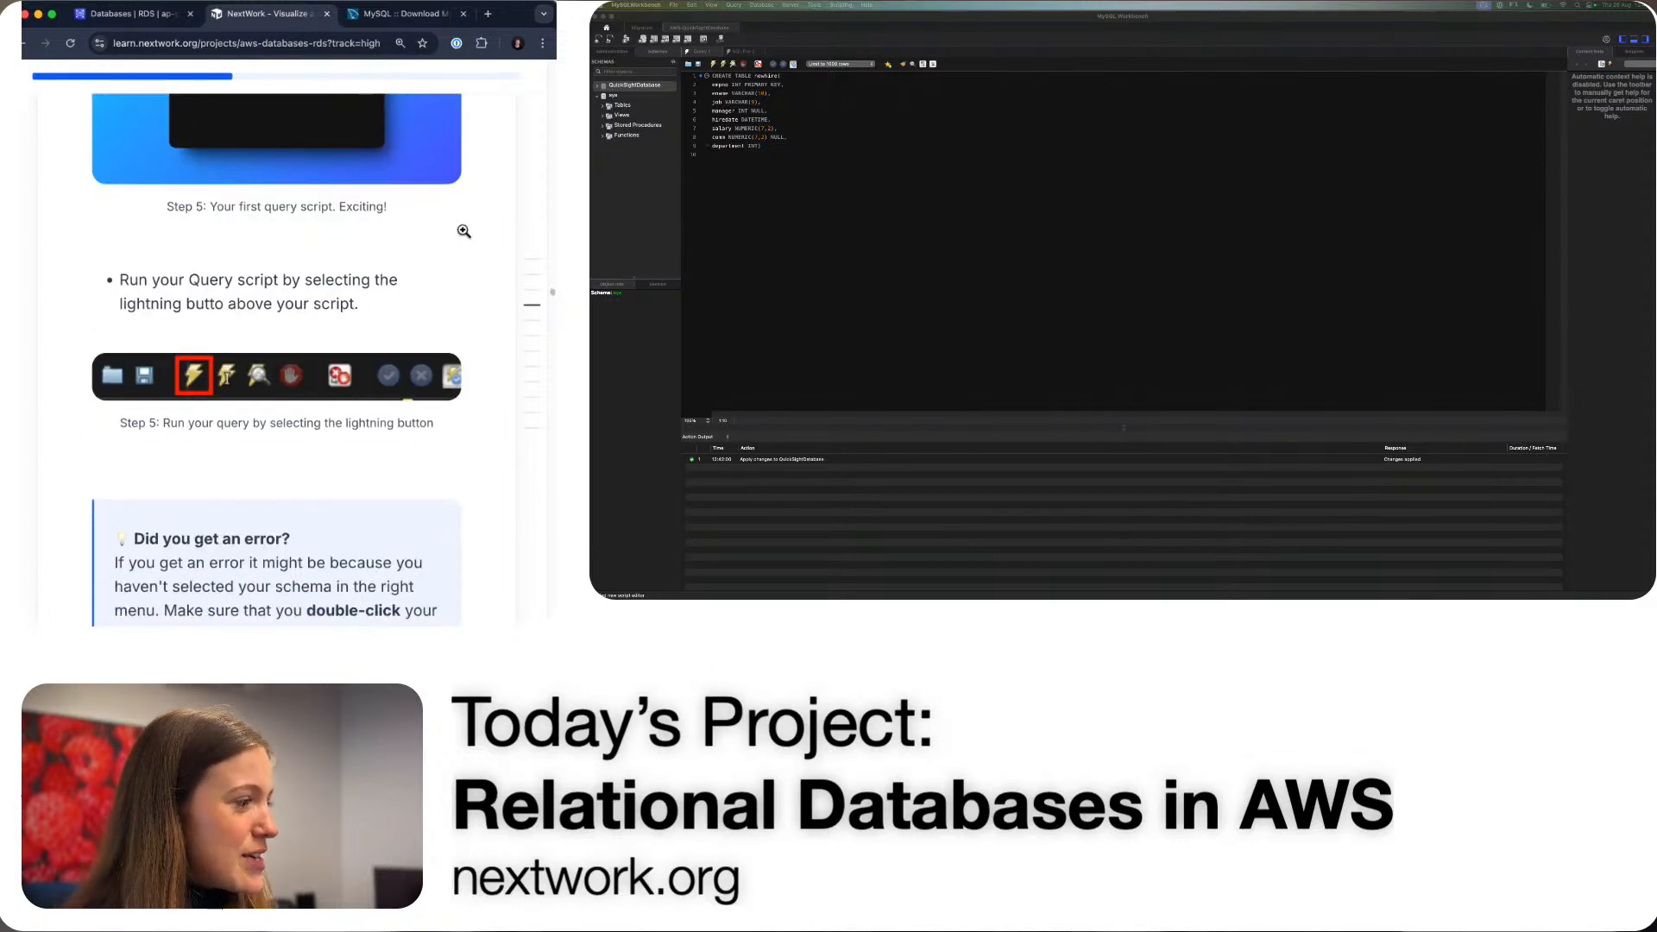
left_click(713, 65)
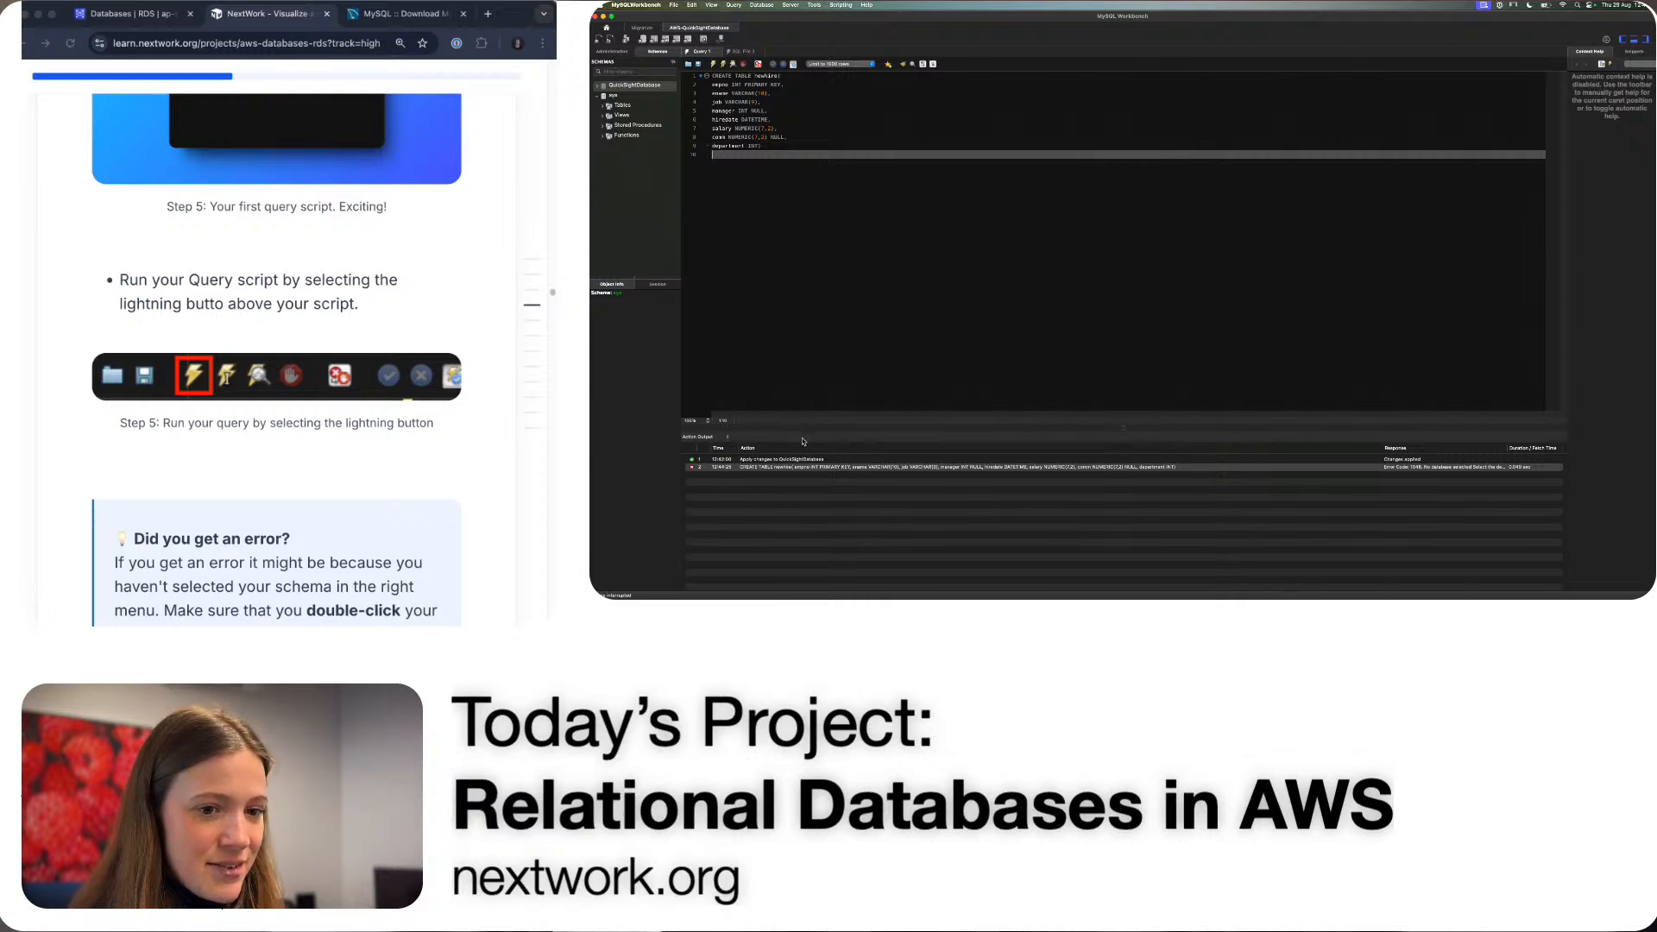
left_click(1421, 469)
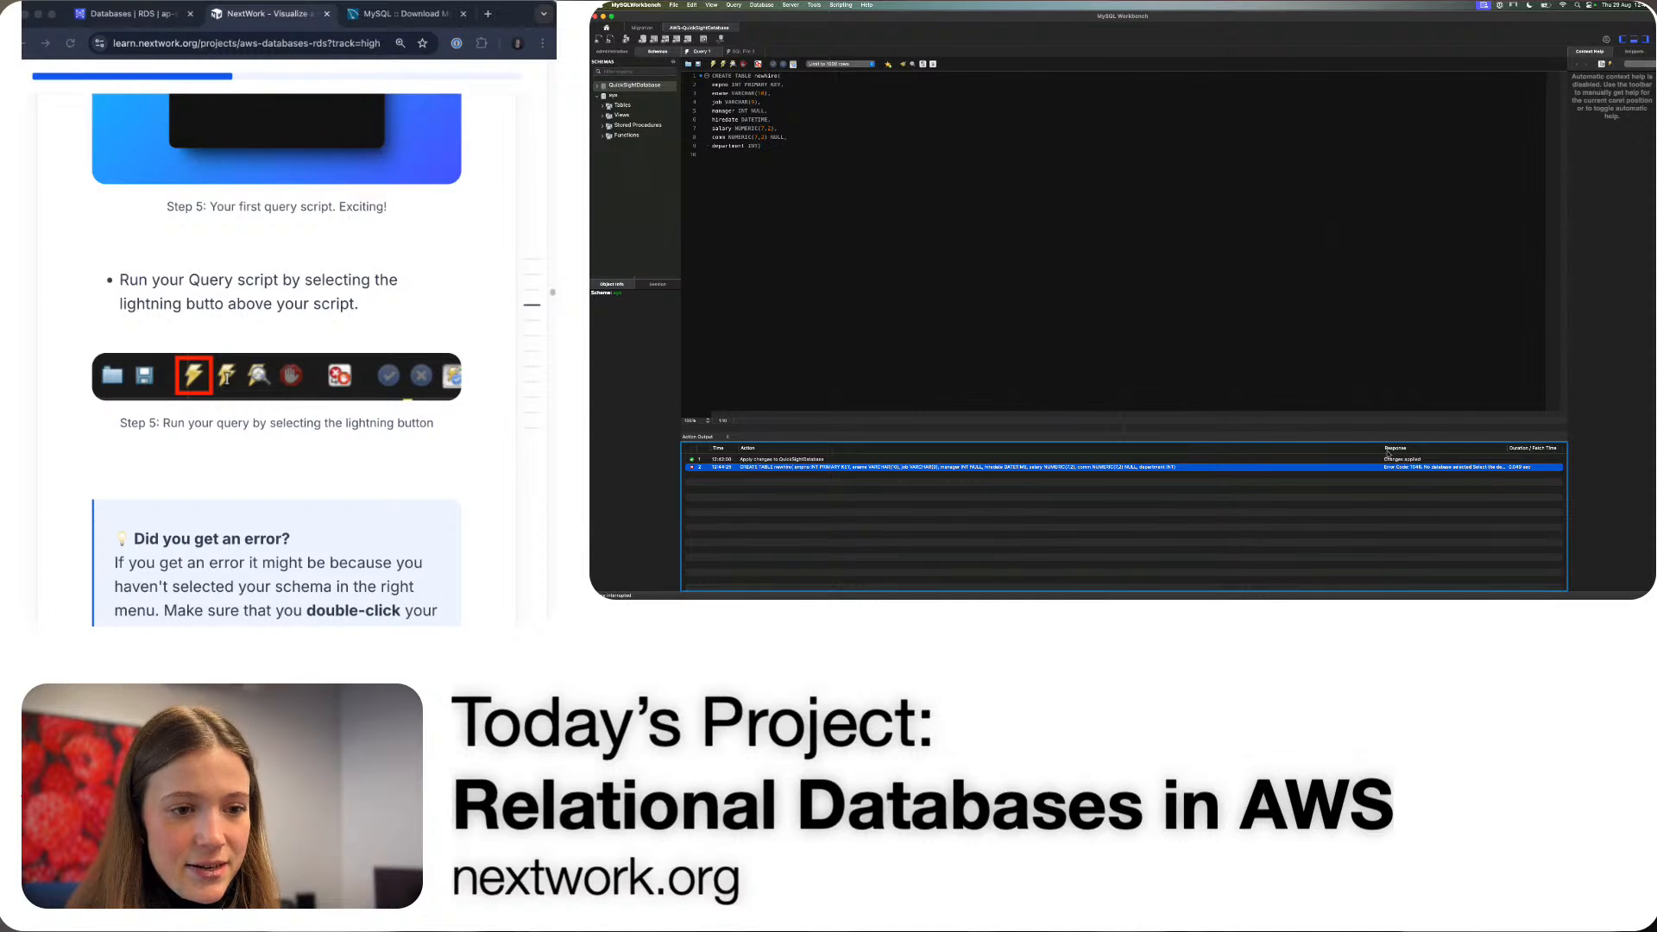
left_click_drag(1381, 450, 1217, 449)
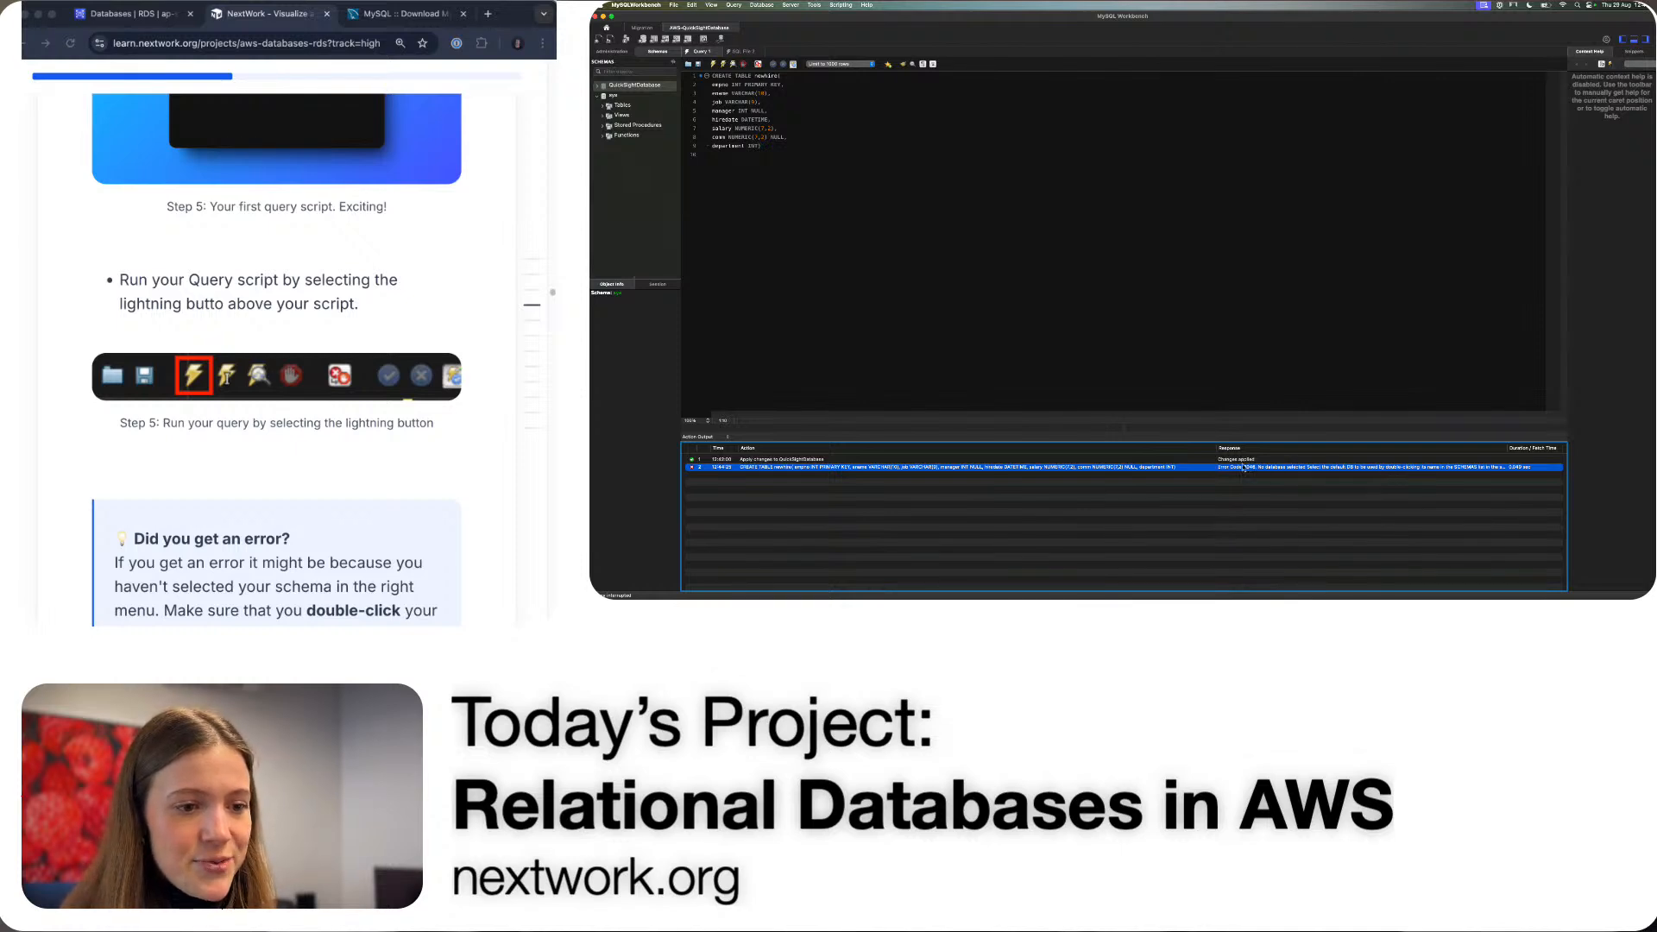
- Make QuickSightDatabase the default schema and run the CREATE TABLE newhire script again
left_click(603, 106)
left_click(602, 105)
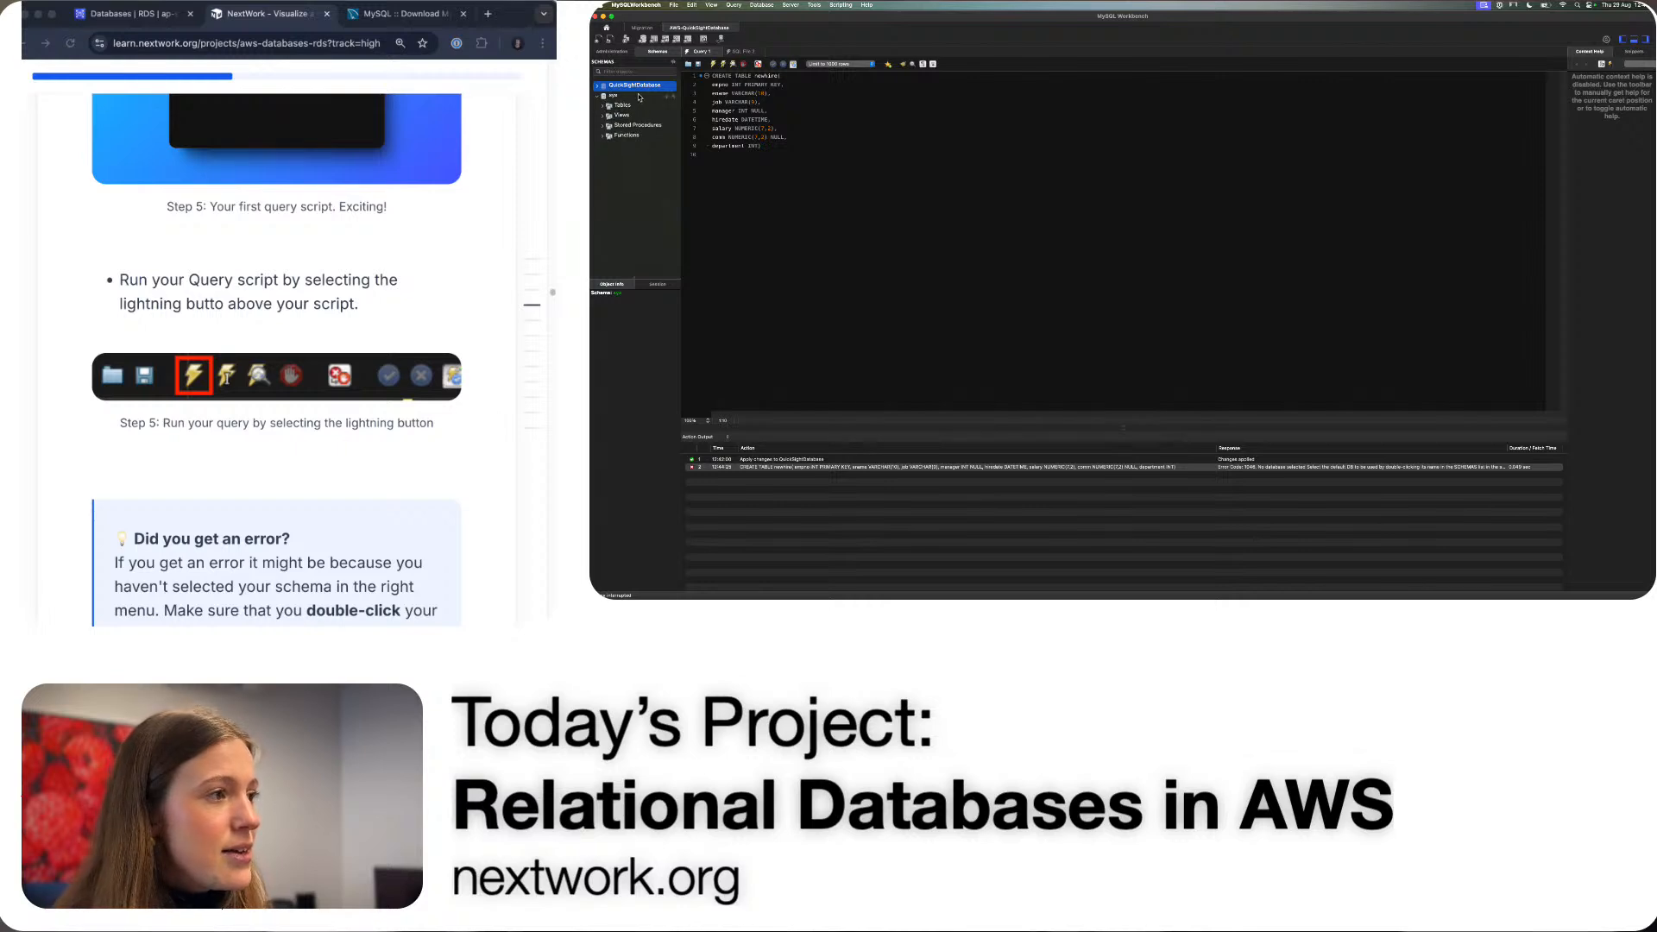
double_click(637, 87)
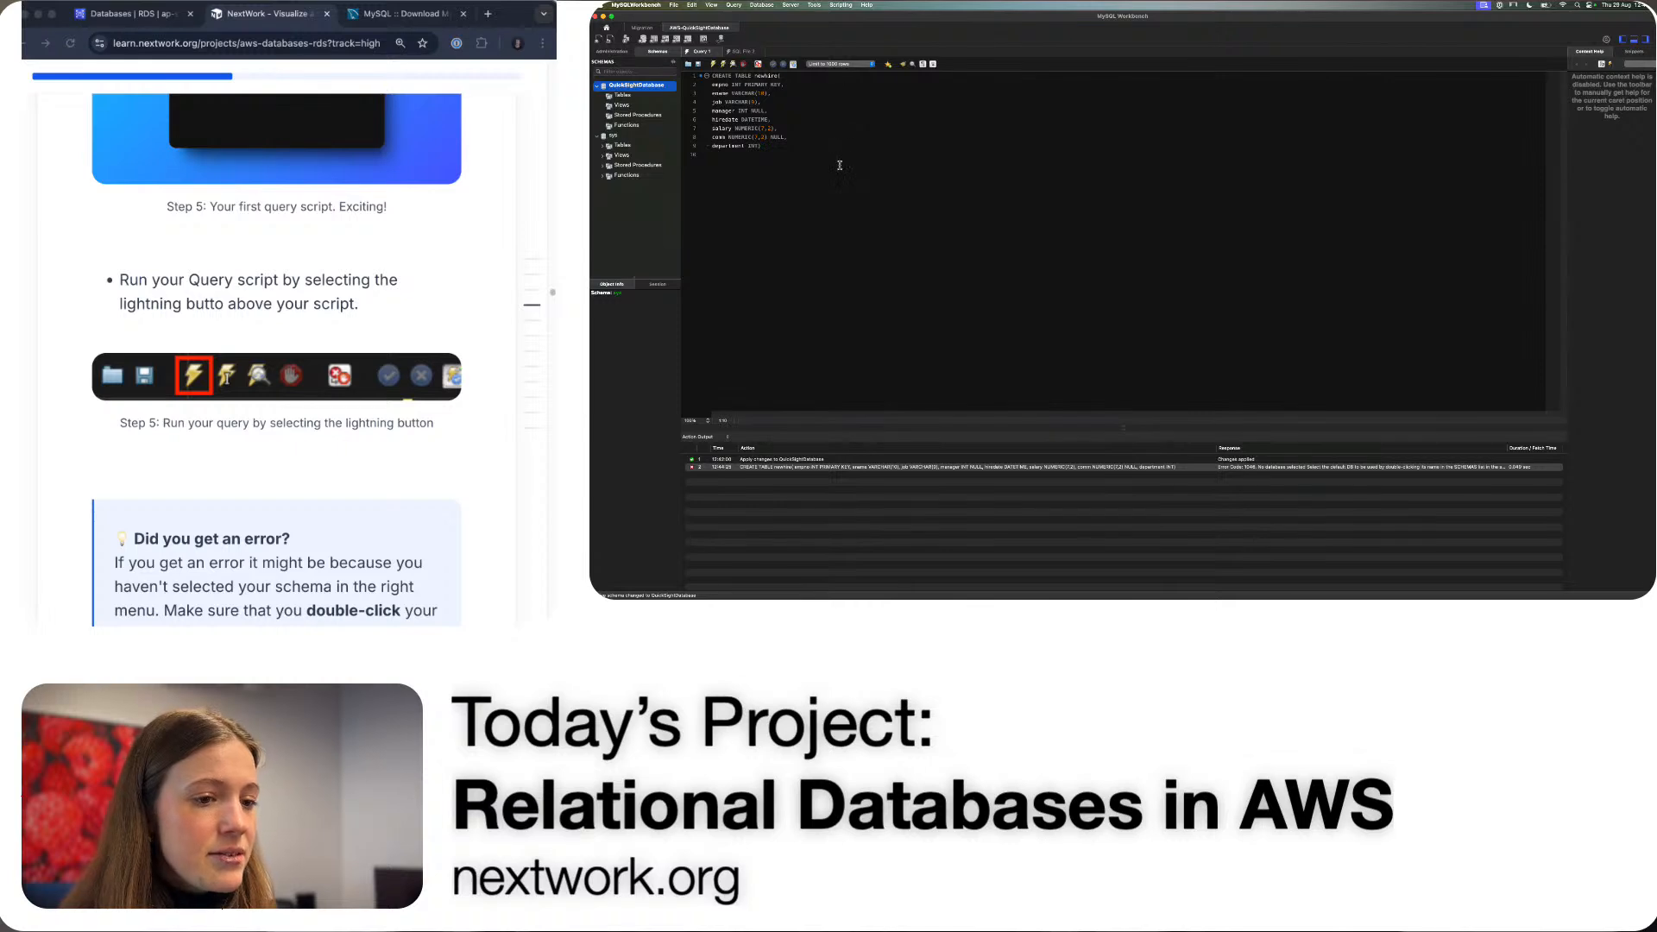
left_click(713, 65)
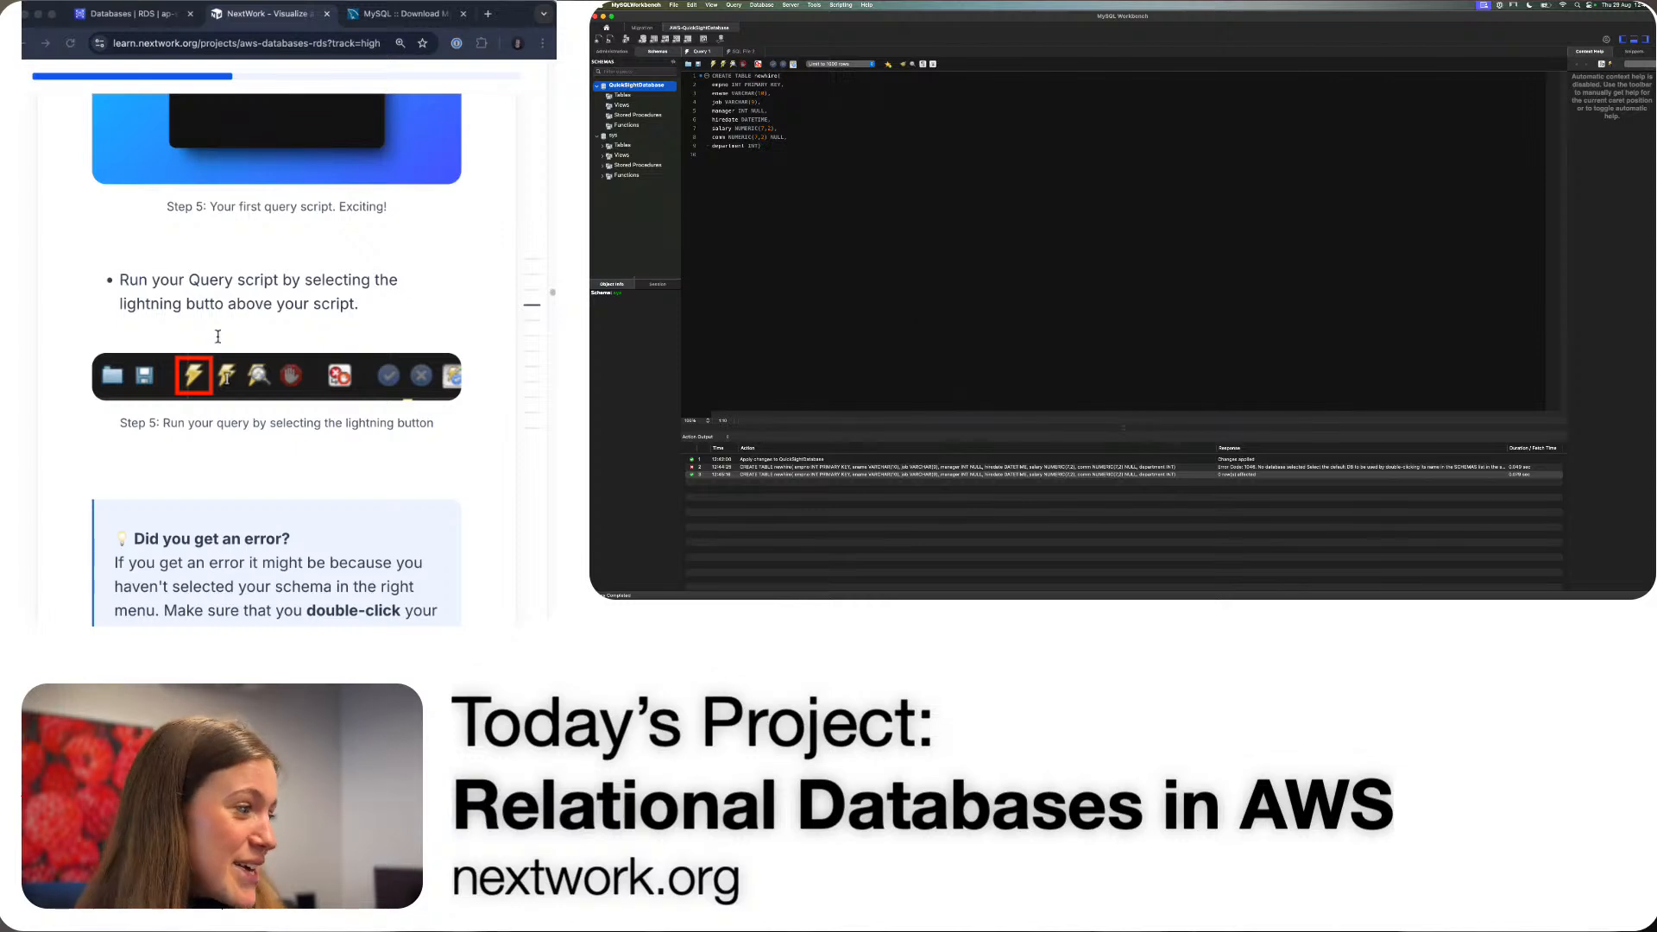
- Read the guide's troubleshooting tip about selecting the QuickSightDatabase schema before running the query
scroll(210, 362, "down", 3)
scroll(207, 393, "down", 3)
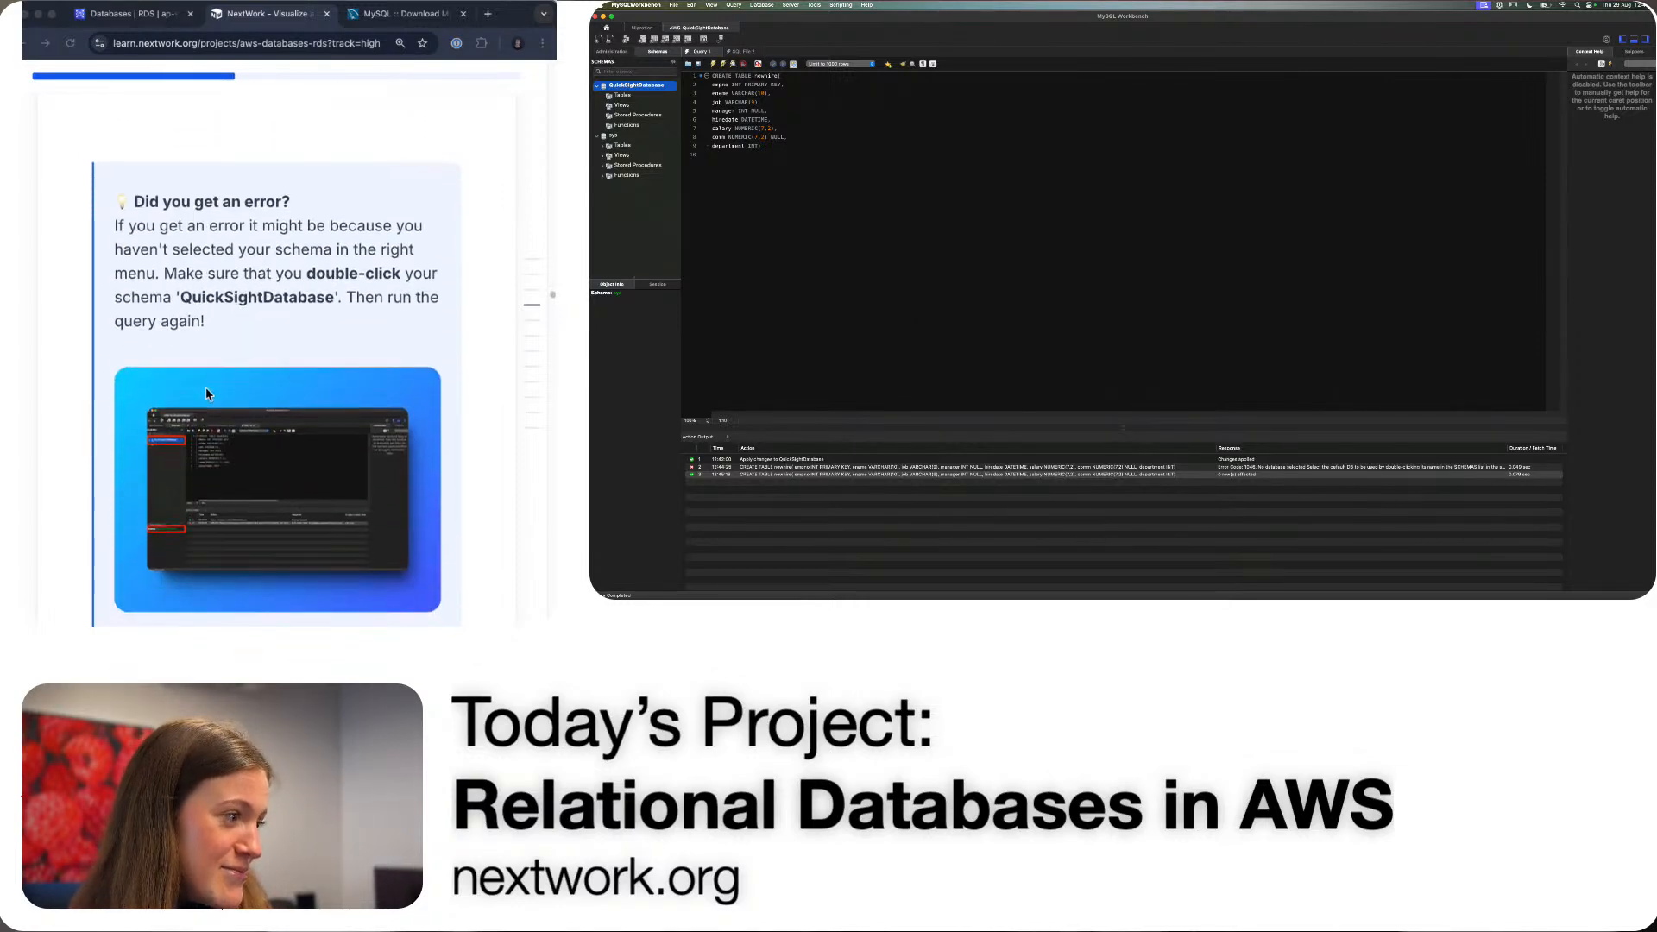
scroll(210, 392, "down", 1)
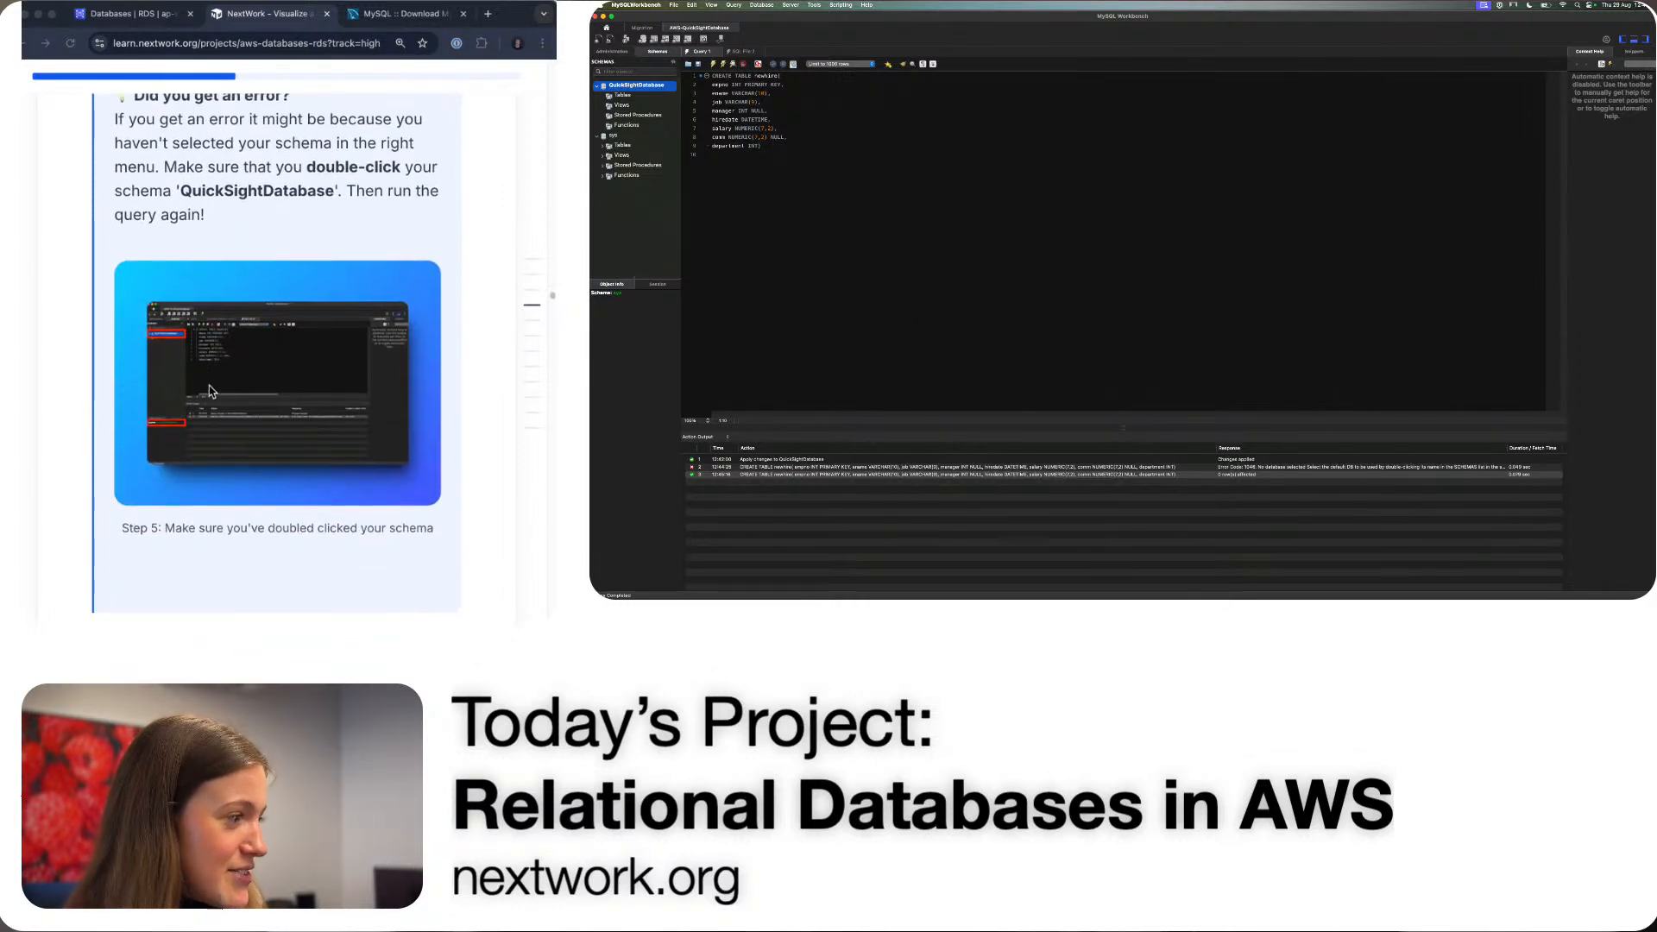
scroll(186, 169, "down", 2)
scroll(148, 245, "up", 4)
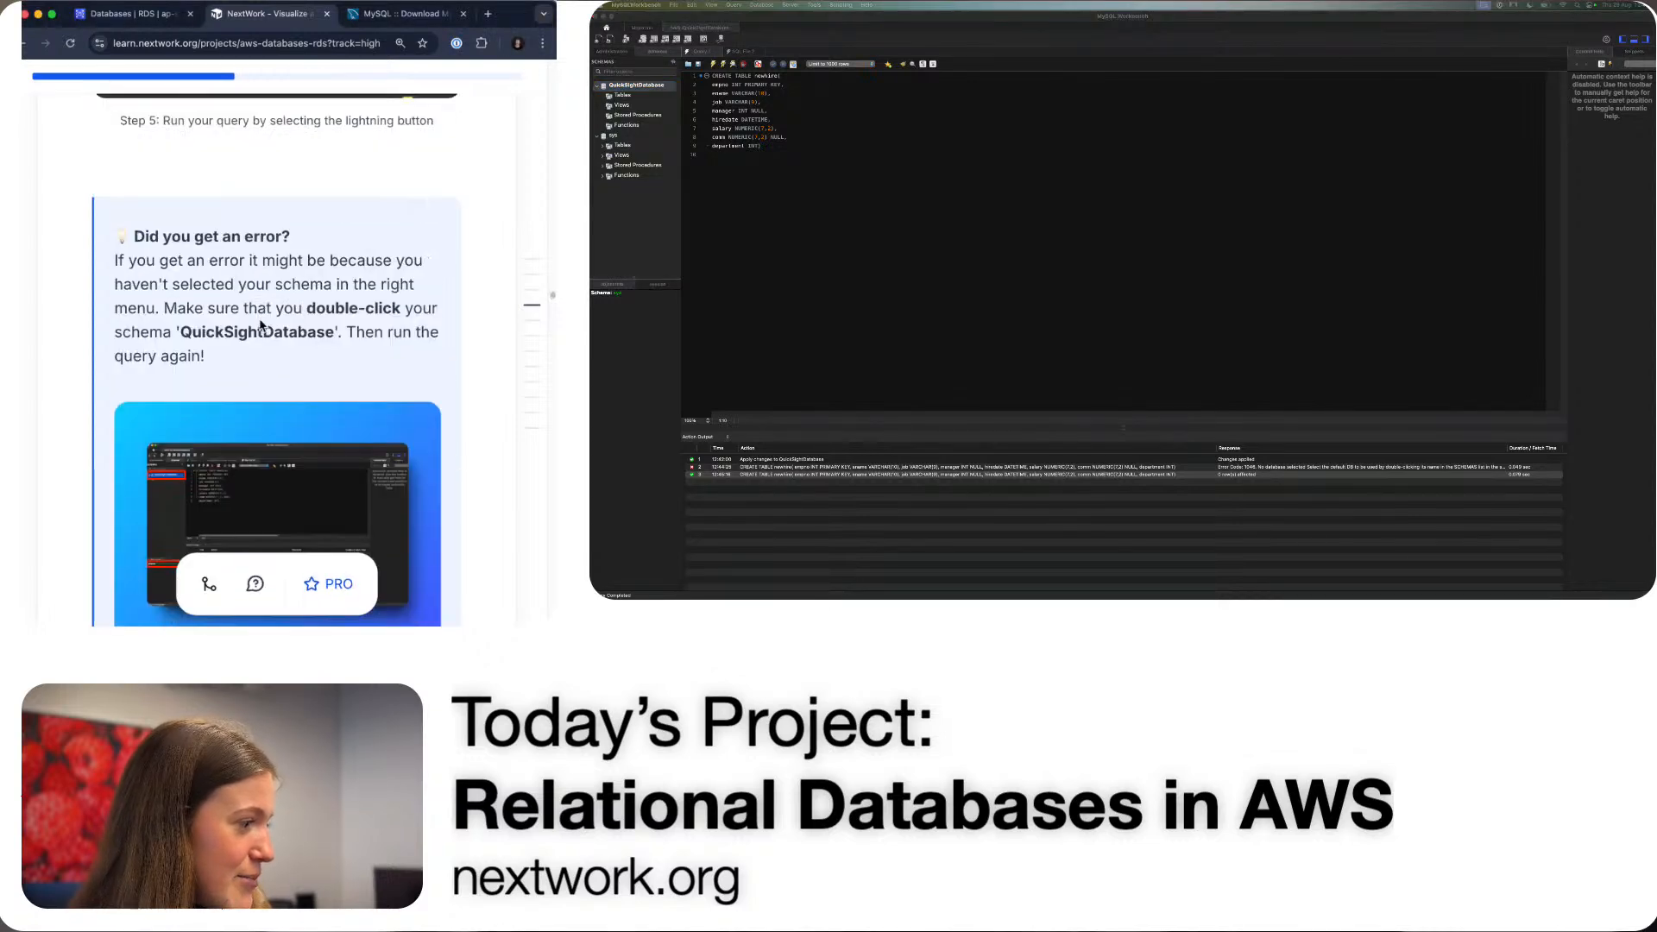
scroll(184, 378, "down", 4)
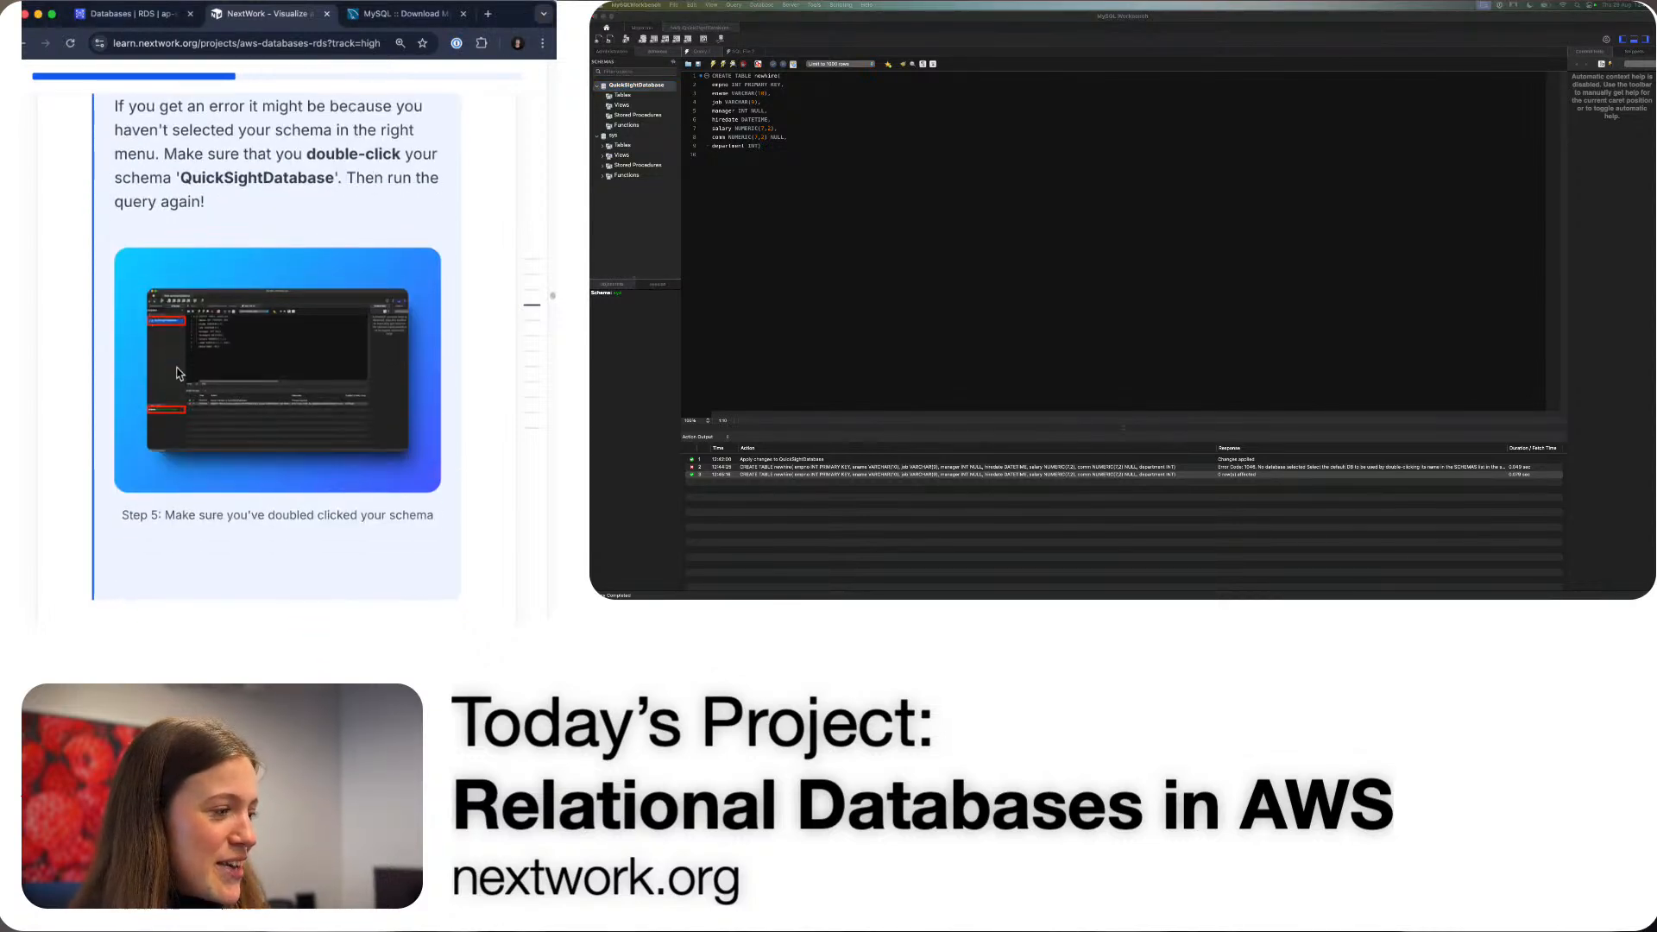
- Replace the CREATE TABLE script with the guide's SELECT * FROM newhire; query, run it, and adjust the split between editor and result grid
scroll(199, 422, "down", 12)
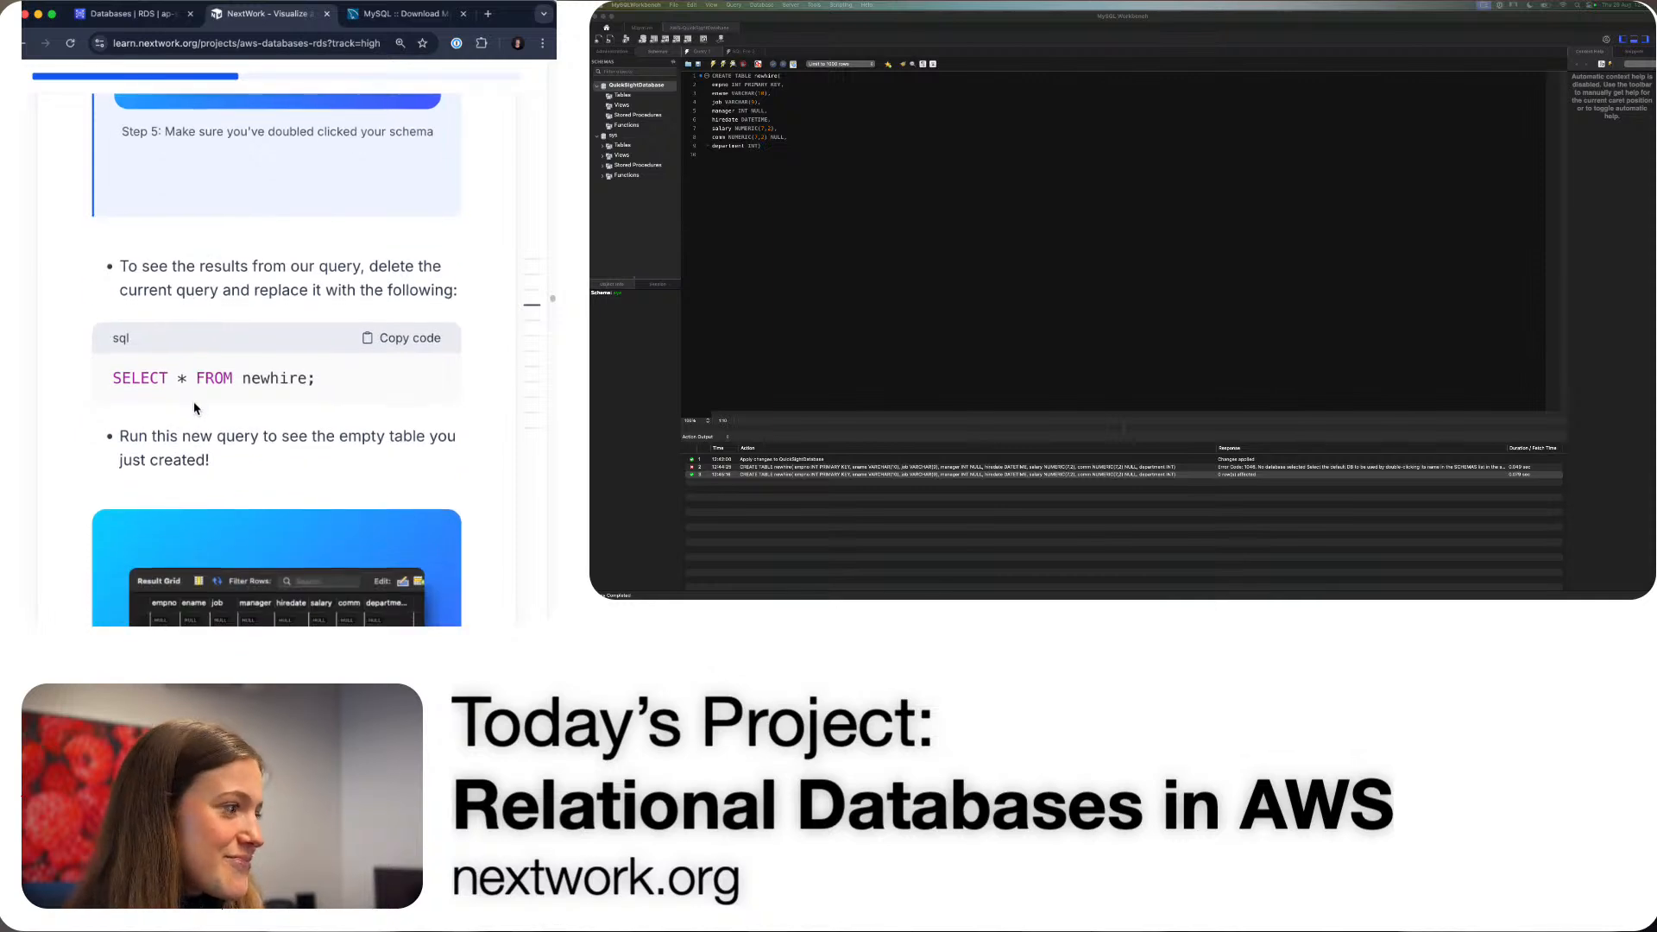
scroll(195, 404, "down", 1)
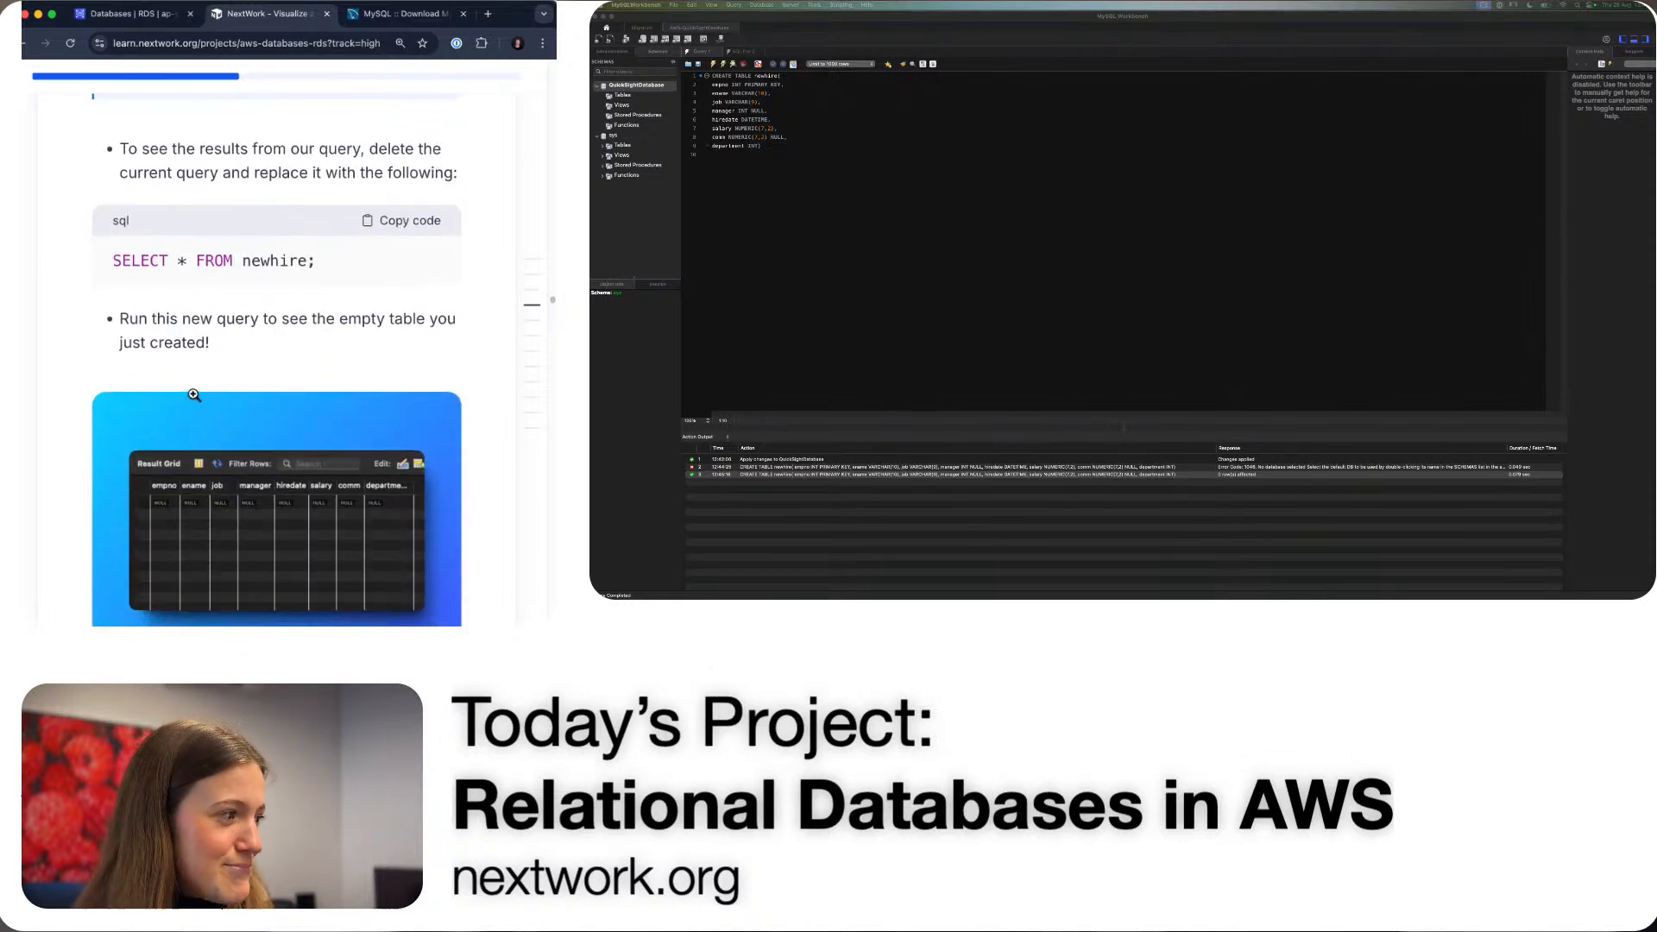
left_click_drag(122, 154, 450, 180)
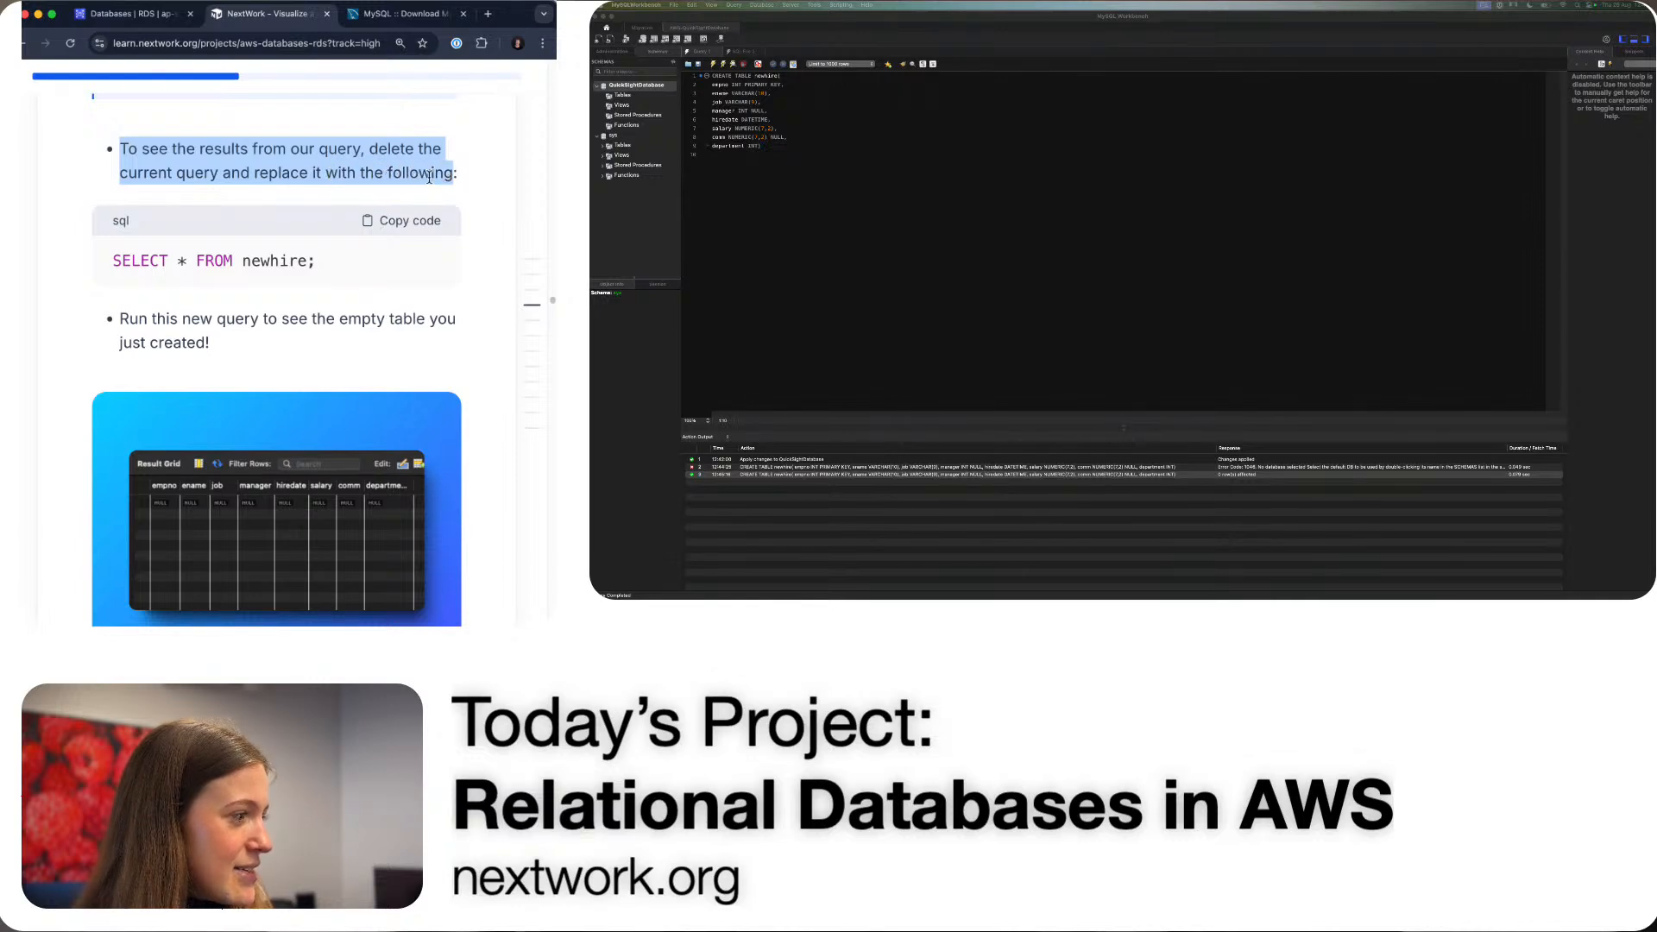
left_click(387, 221)
left_click(388, 224)
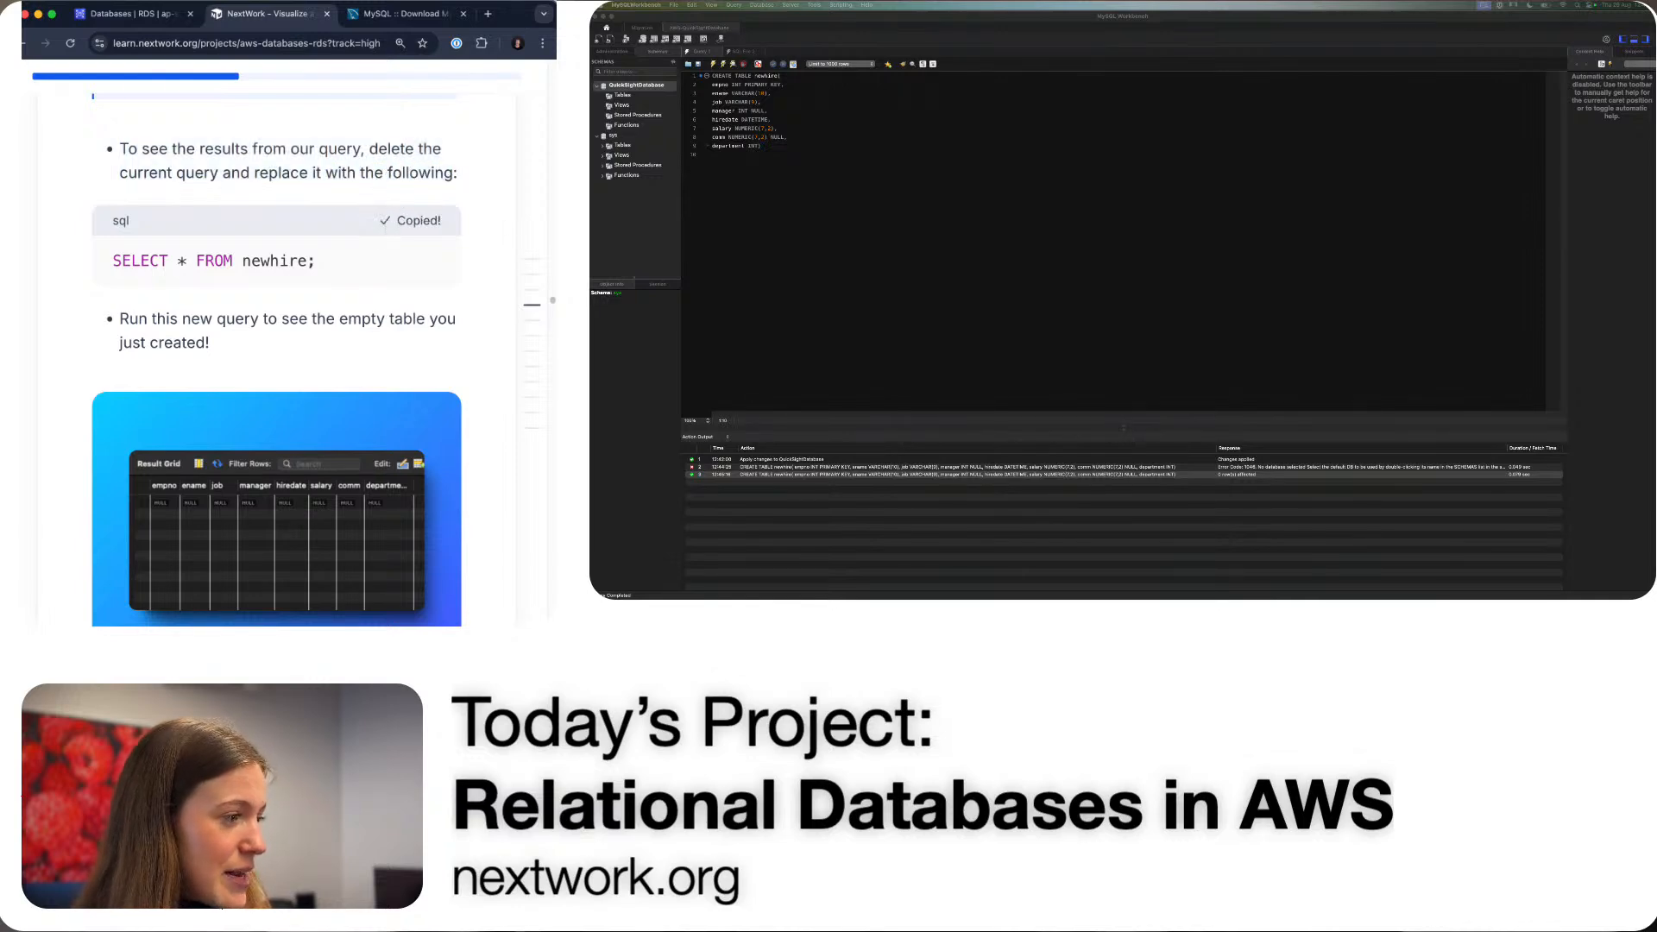
left_click(794, 187)
key("super+a")
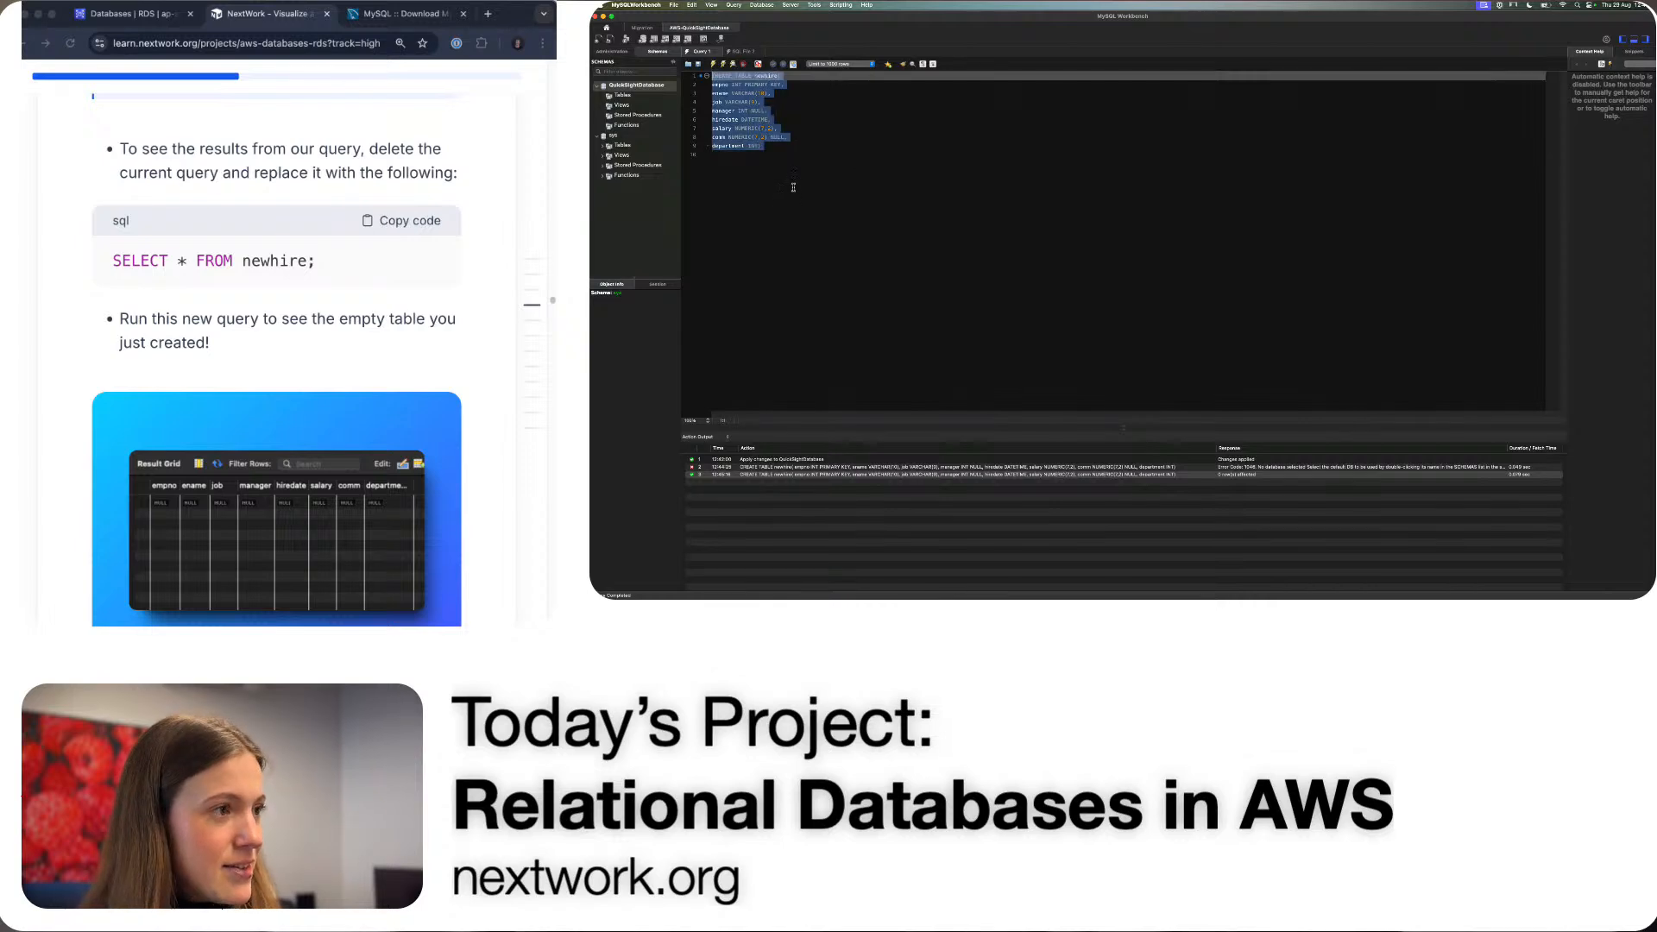
key("BackSpace")
type("SELECT * FROM newhire;")
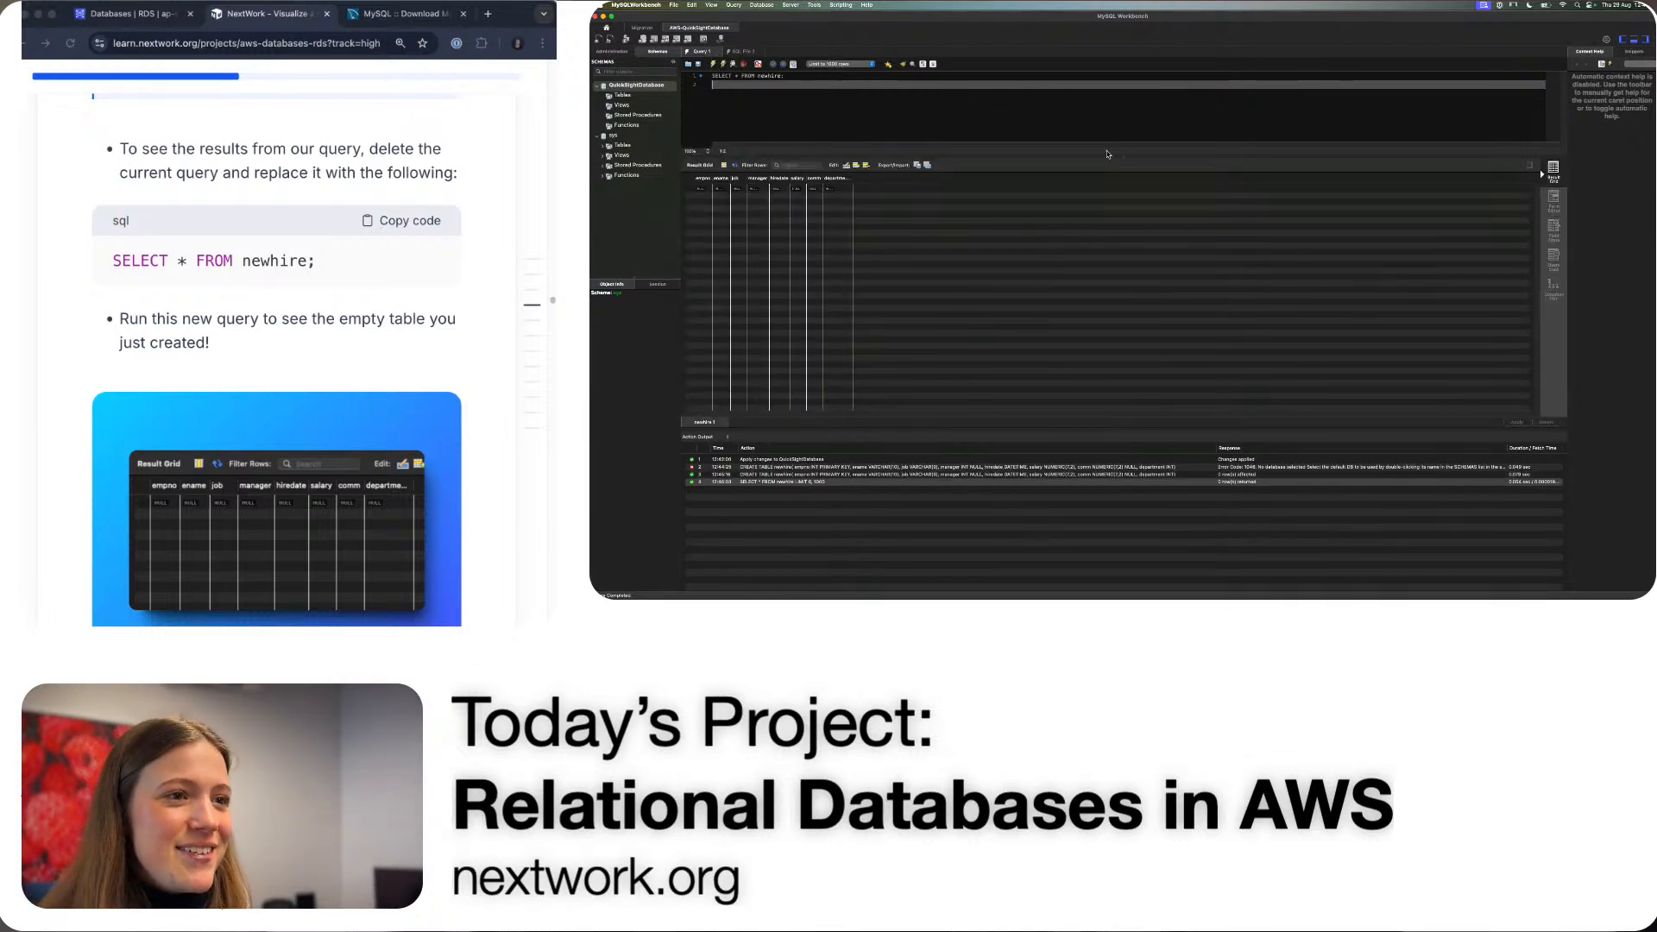
left_click_drag(1120, 160, 1117, 128)
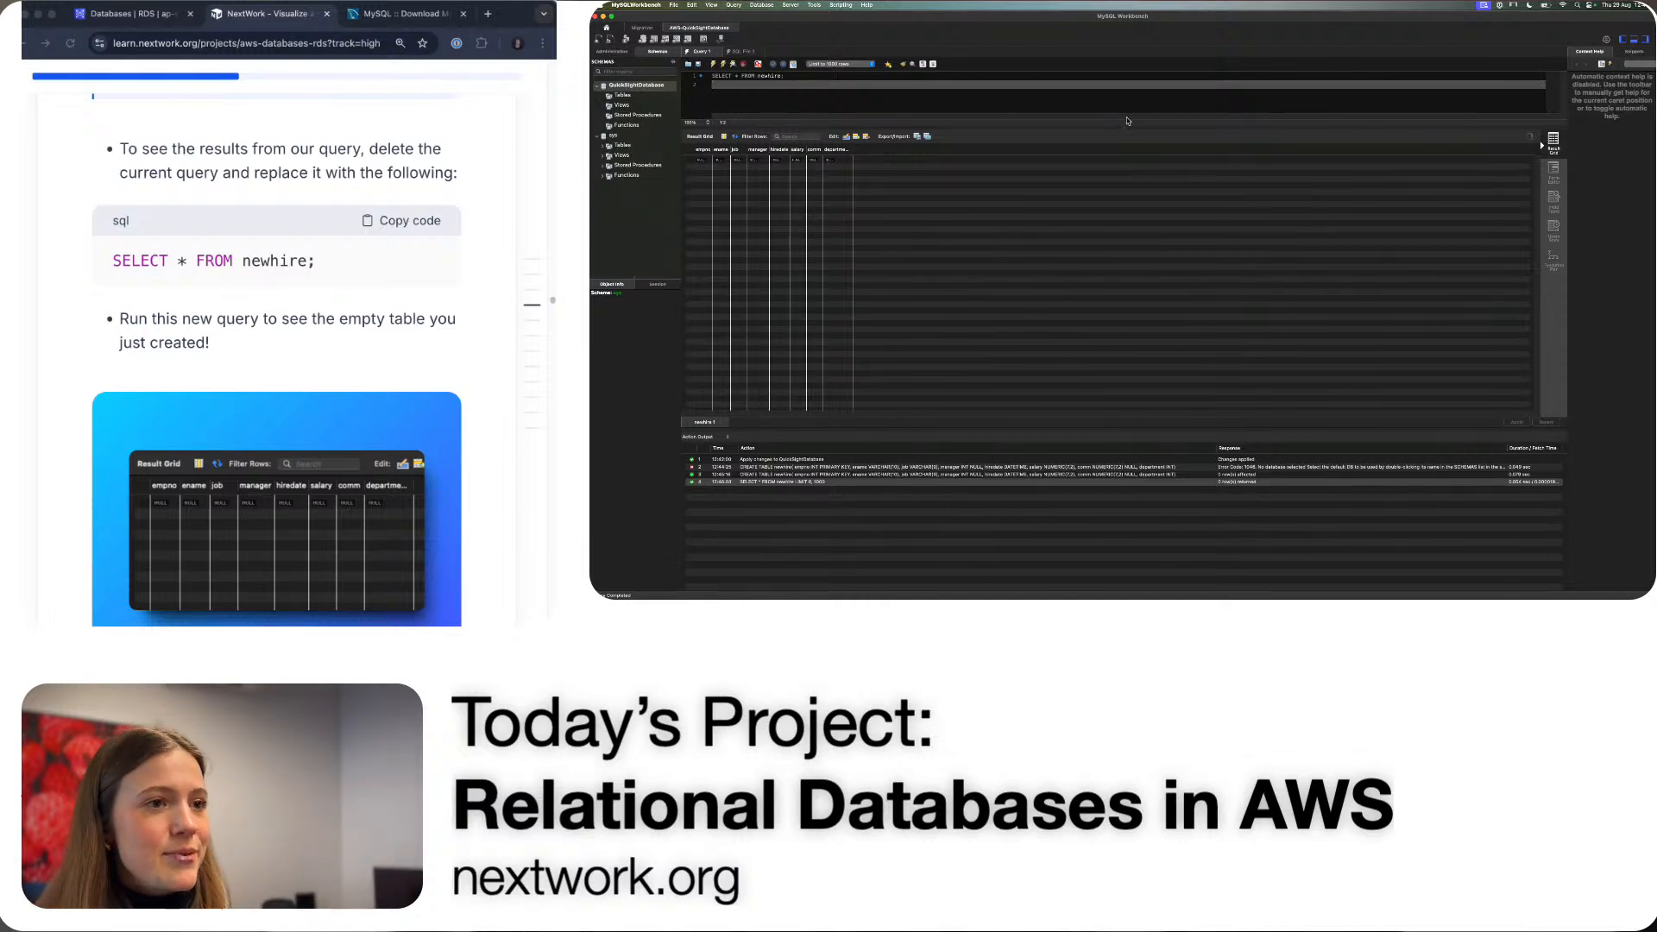
left_click_drag(1127, 129, 1120, 214)
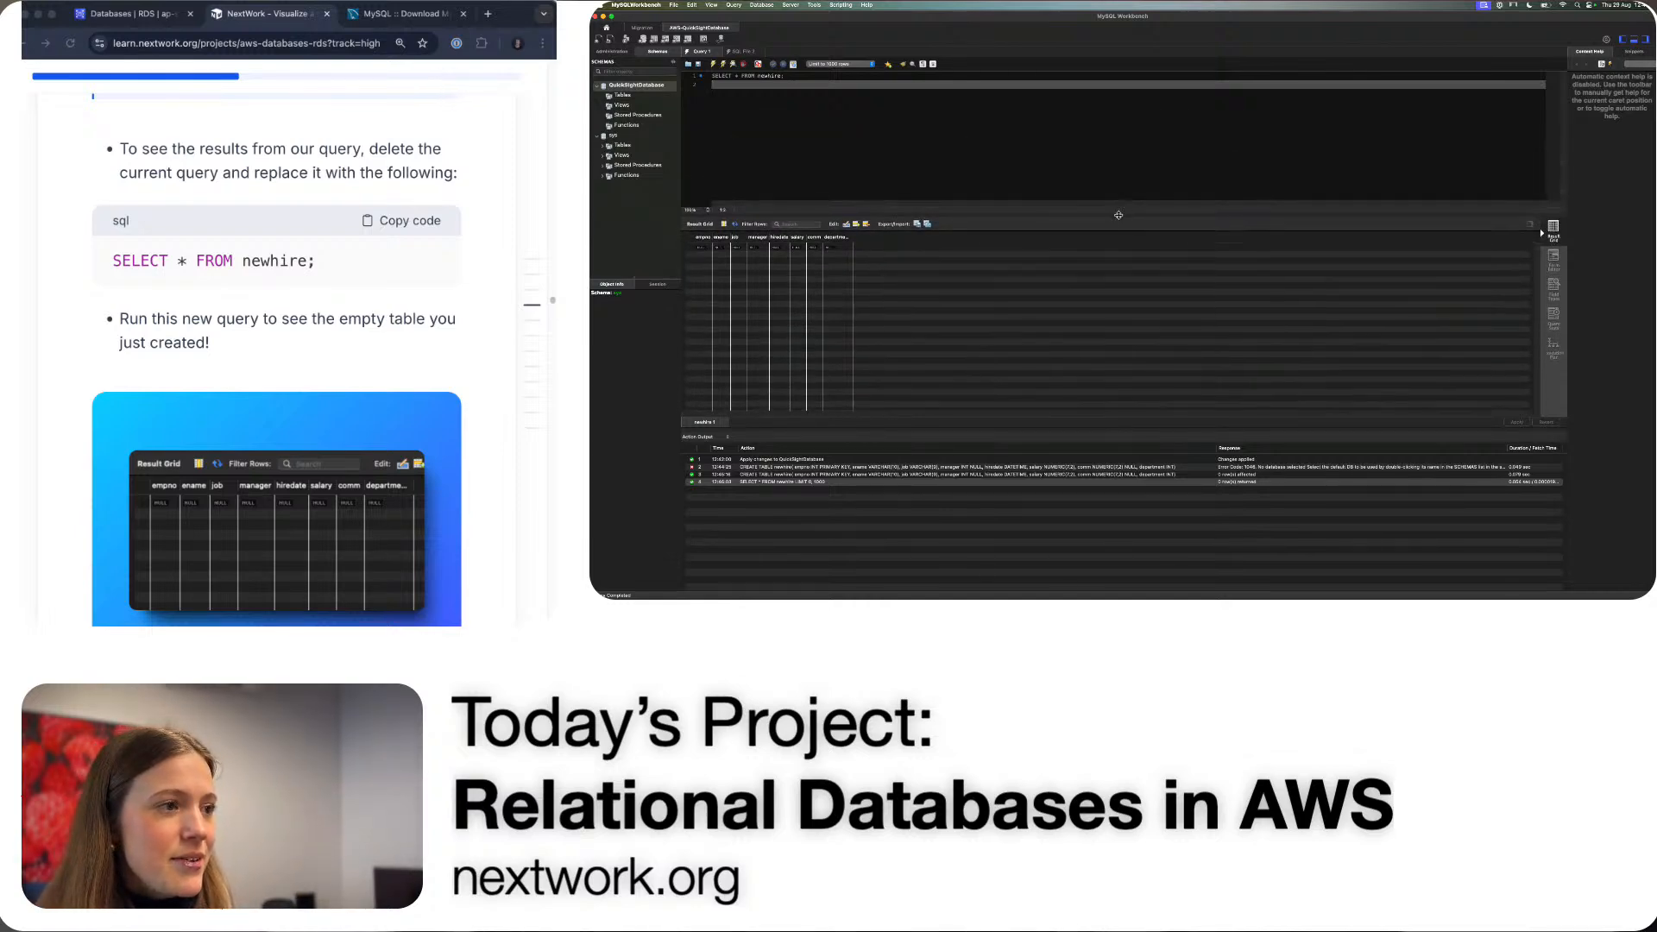
- Copy the INSERT INTO newhire statement with its 14 employee rows from the guide and replace the current query with it
scroll(170, 399, "down", 4)
scroll(170, 400, "down", 10)
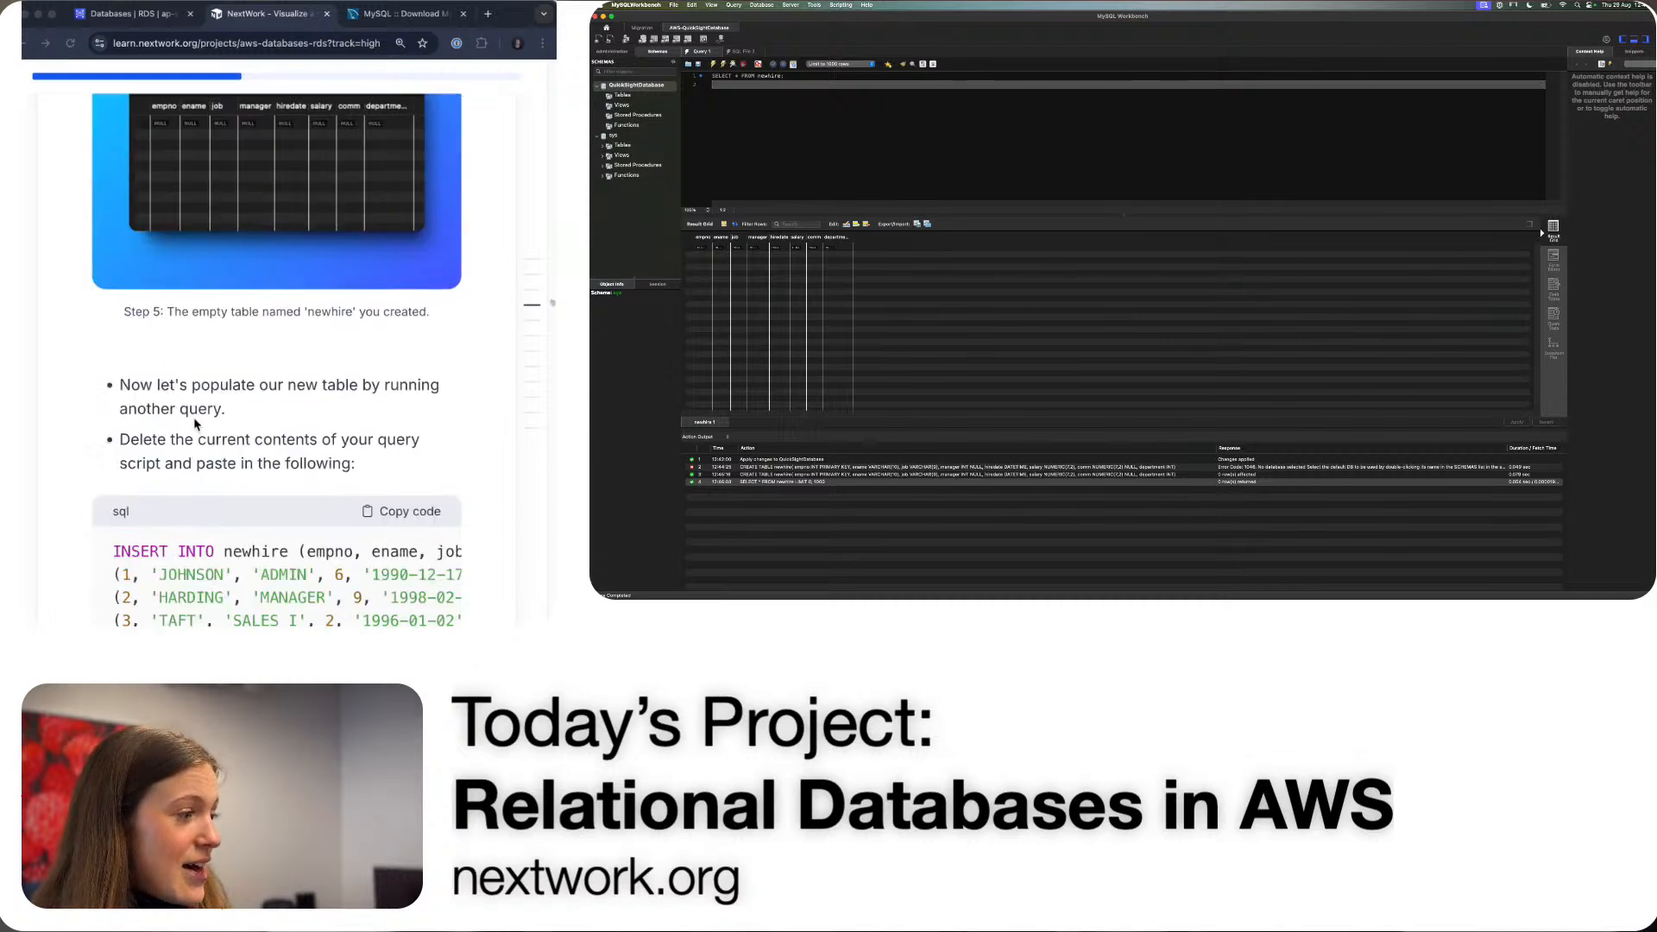
scroll(305, 373, "down", 3)
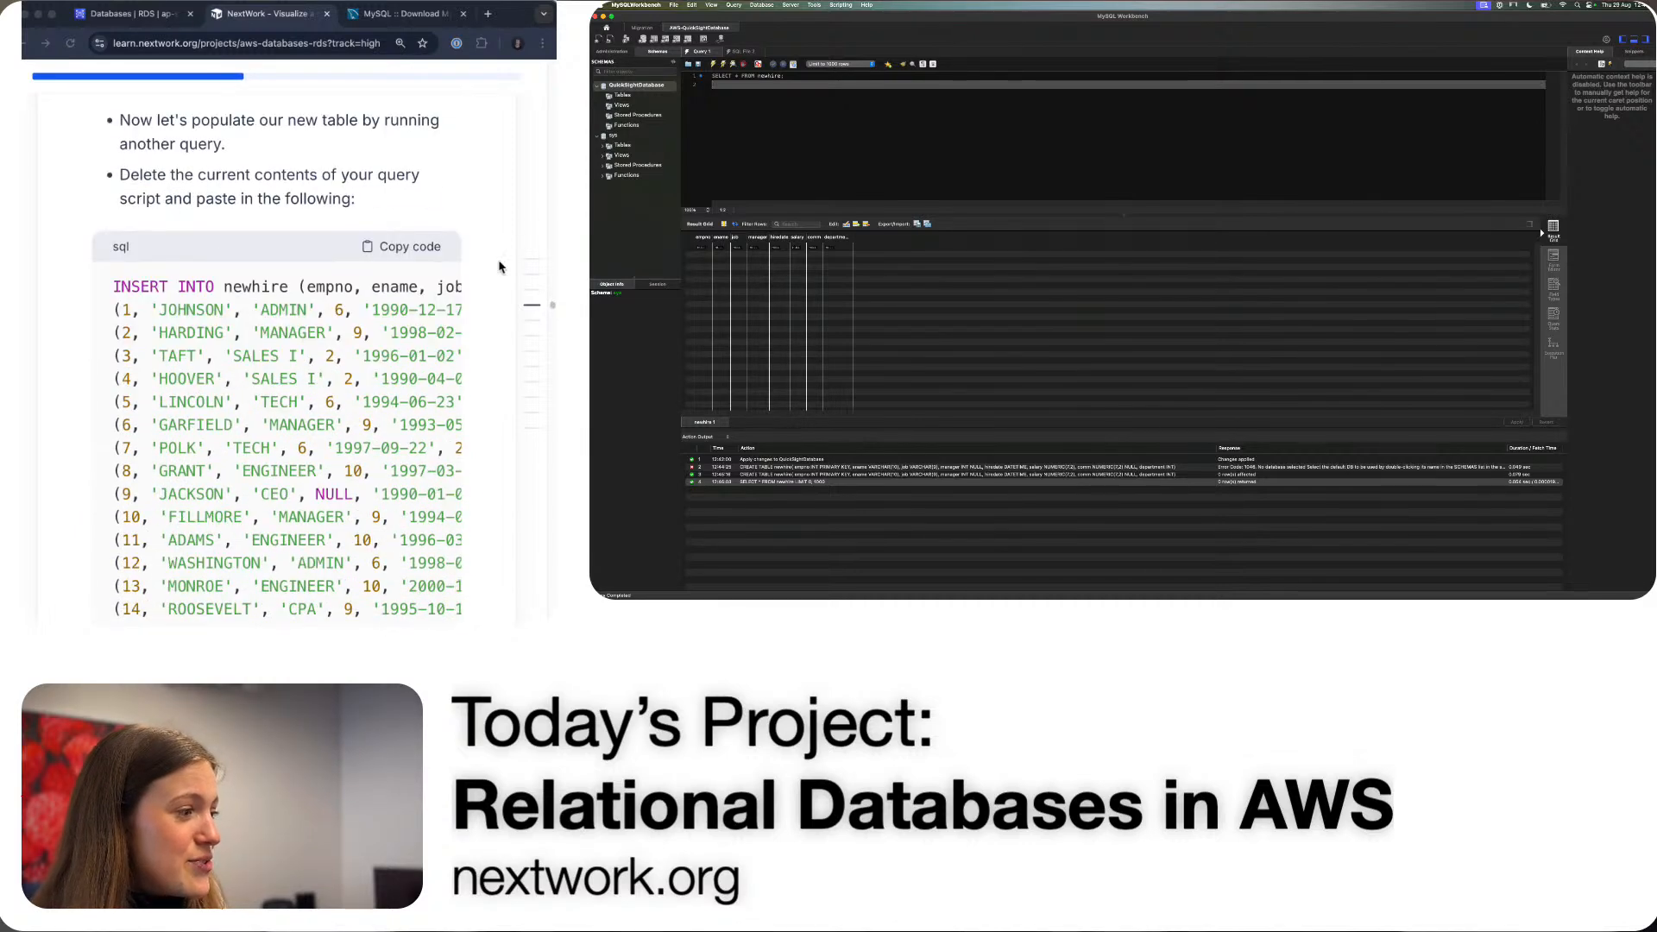
left_click(397, 251)
scroll(350, 264, "down", 1)
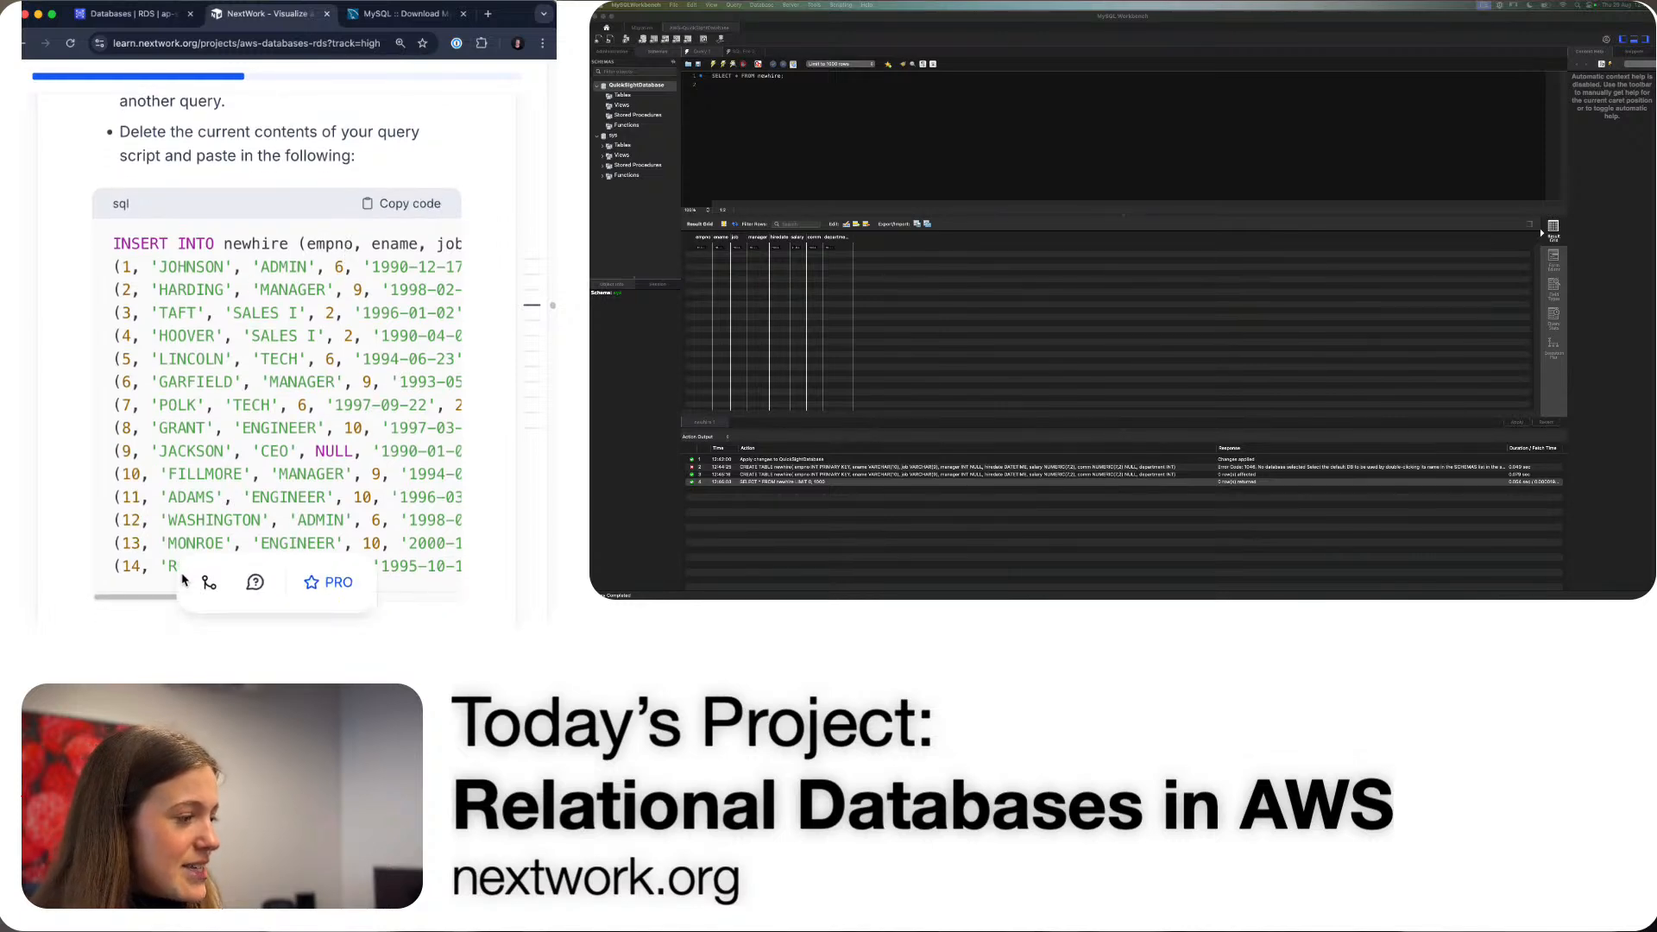
scroll(190, 466, "down", 1)
scroll(188, 531, "down", 1)
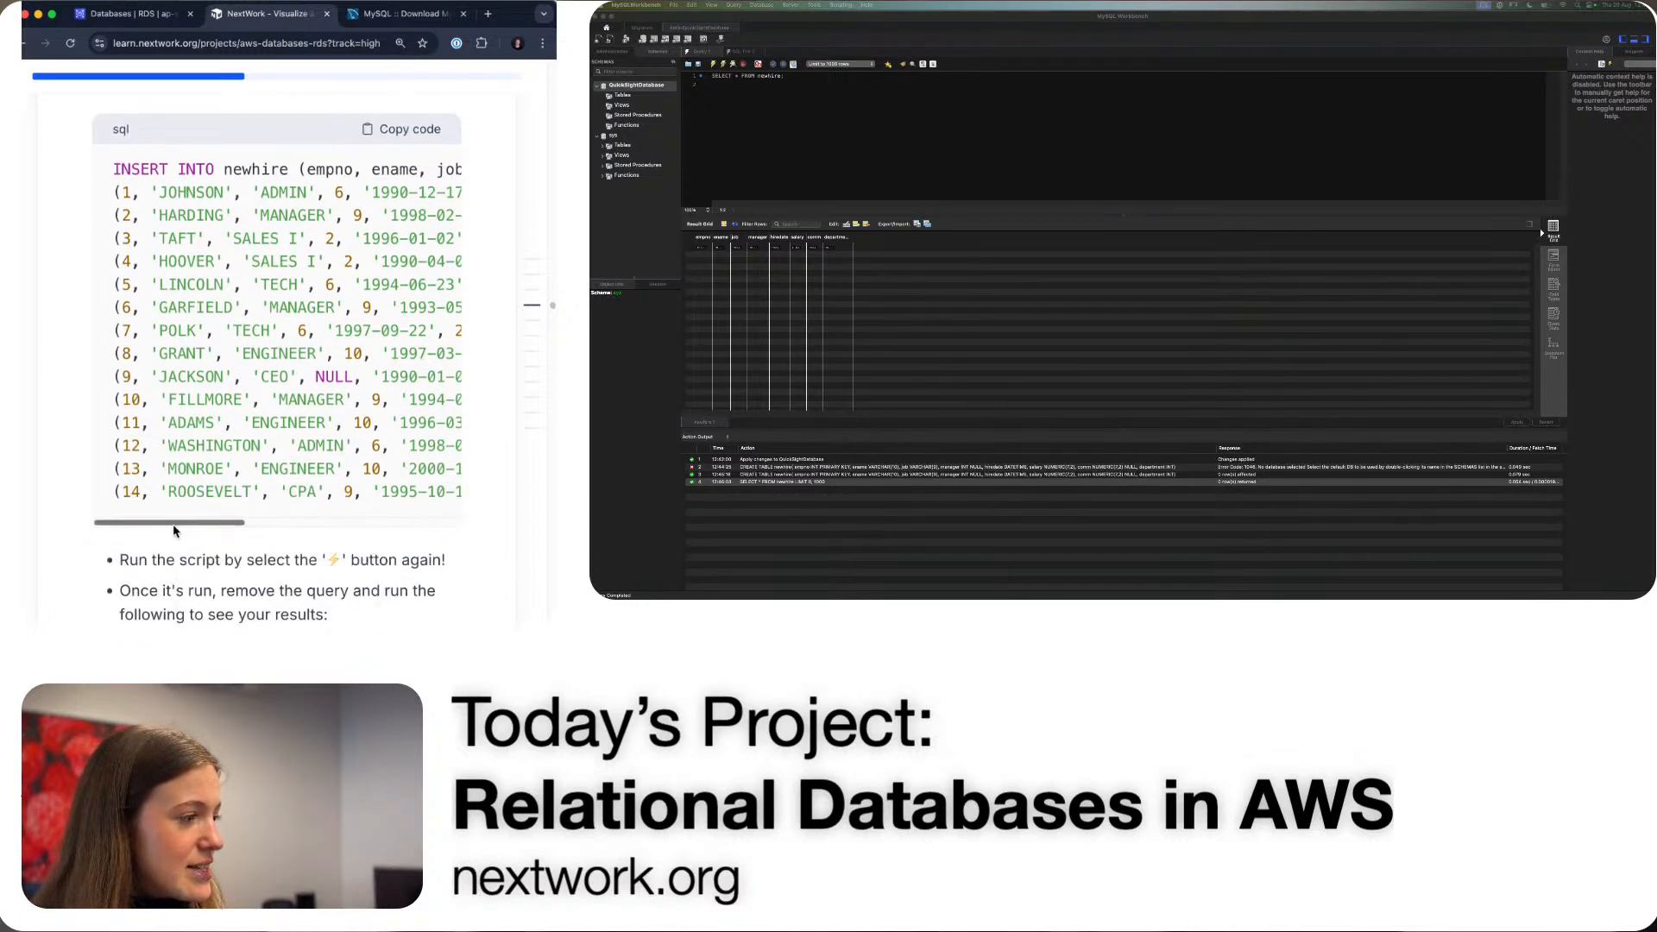
left_click_drag(173, 527, 129, 522)
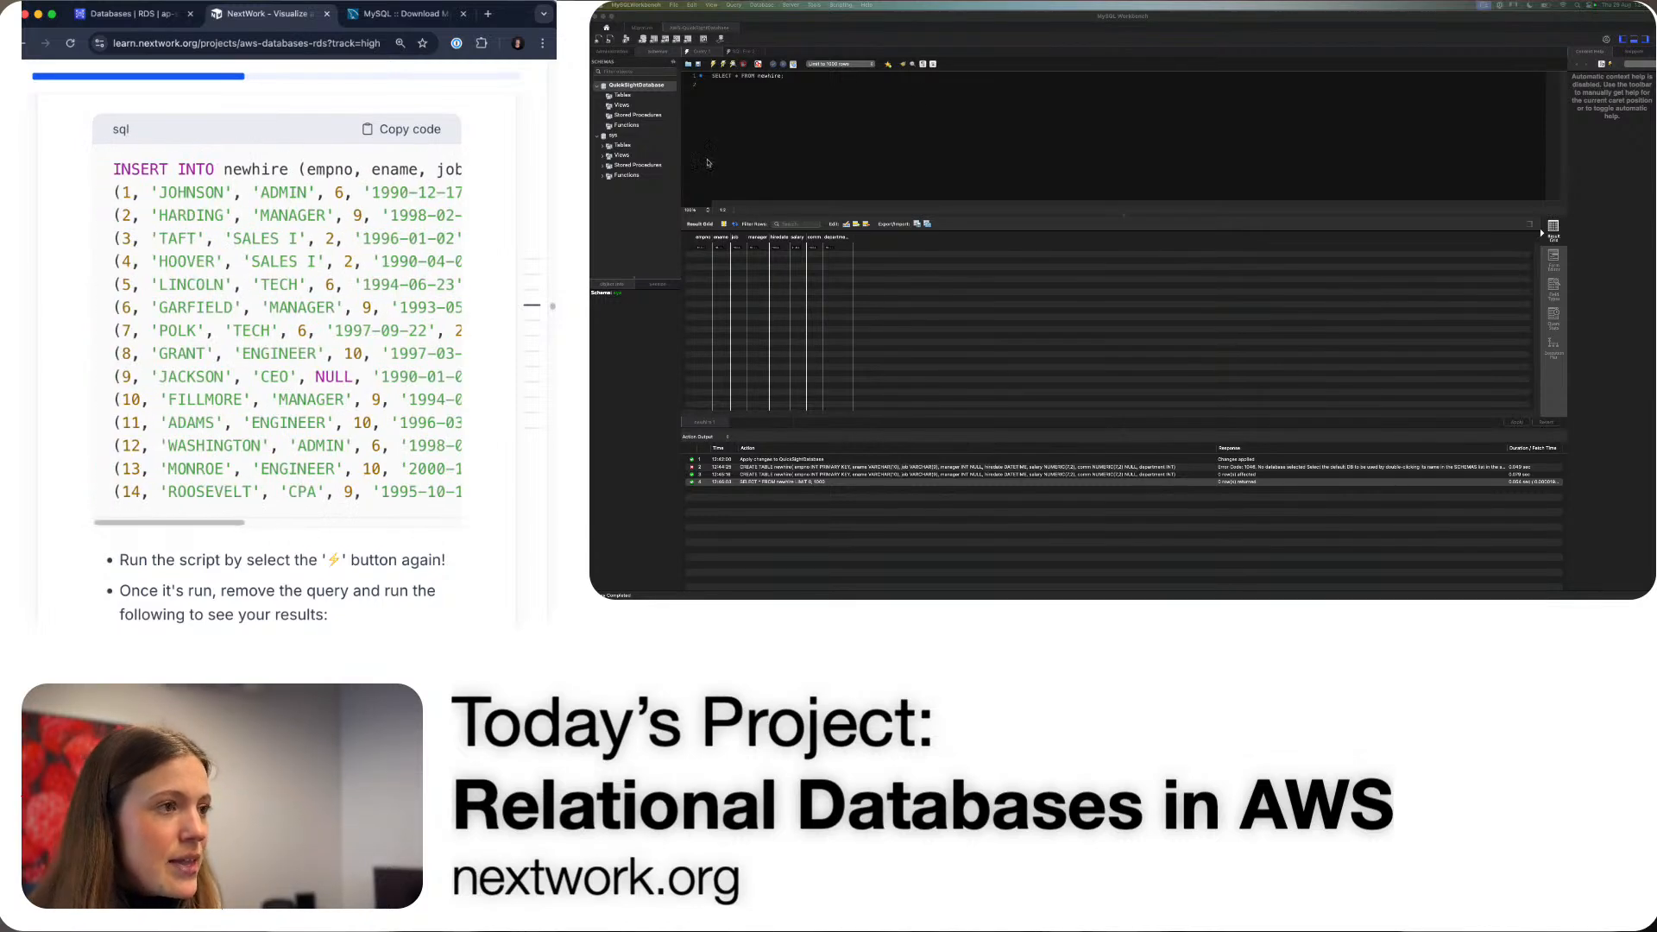
left_click(939, 93)
key("super+a")
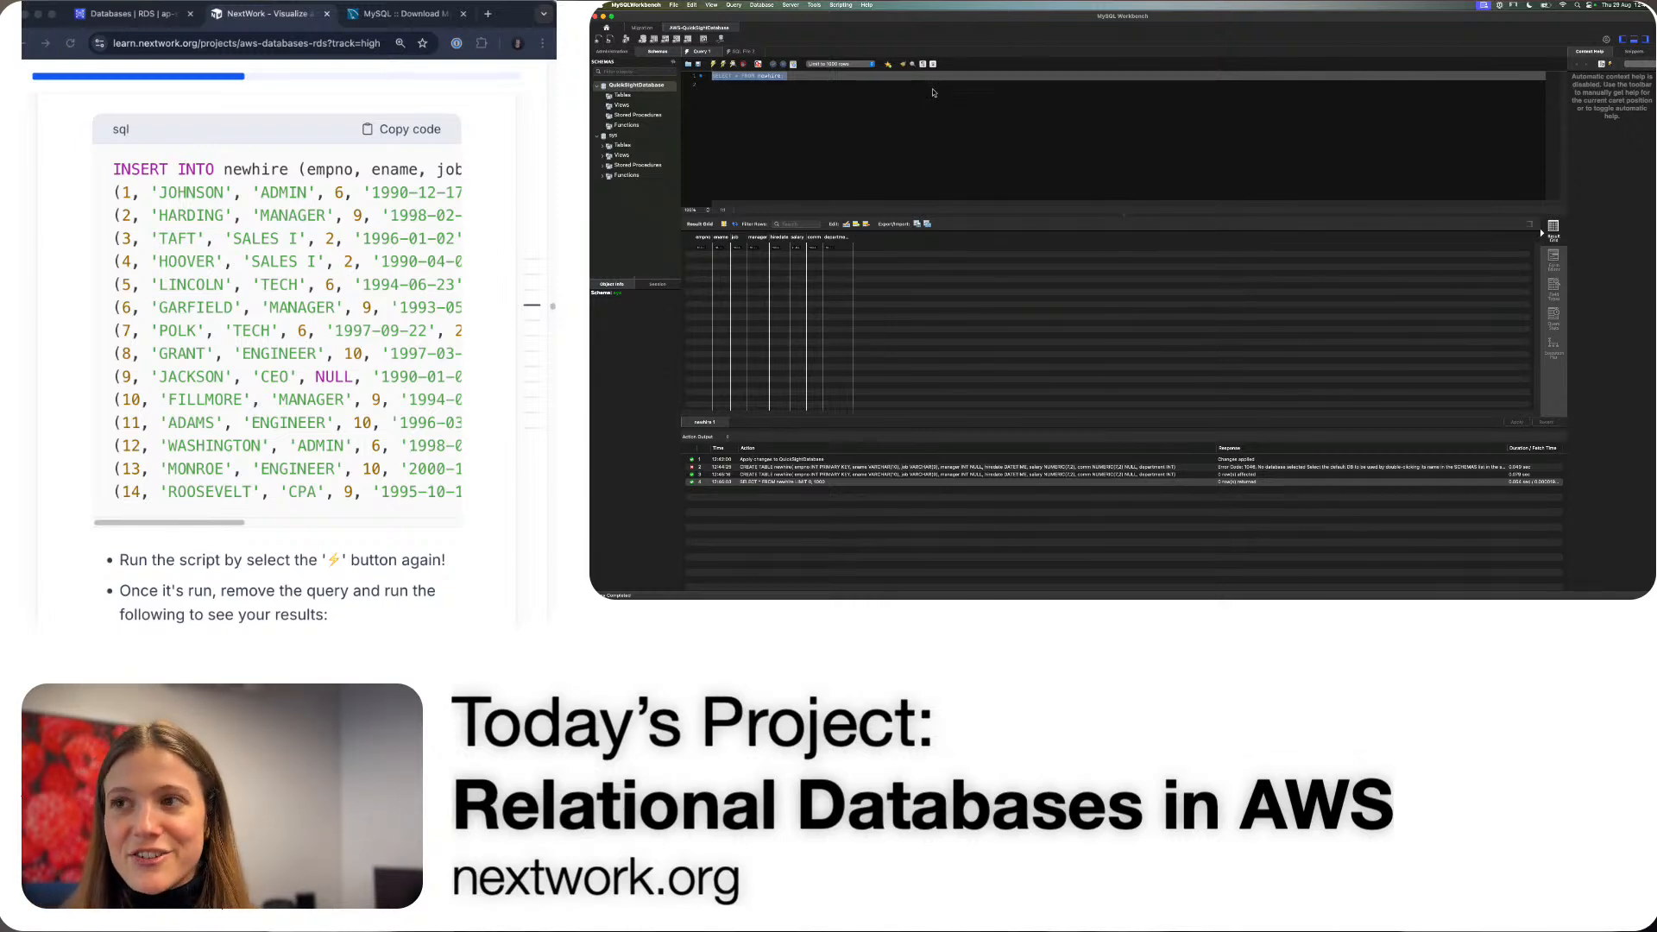
key("super+v")
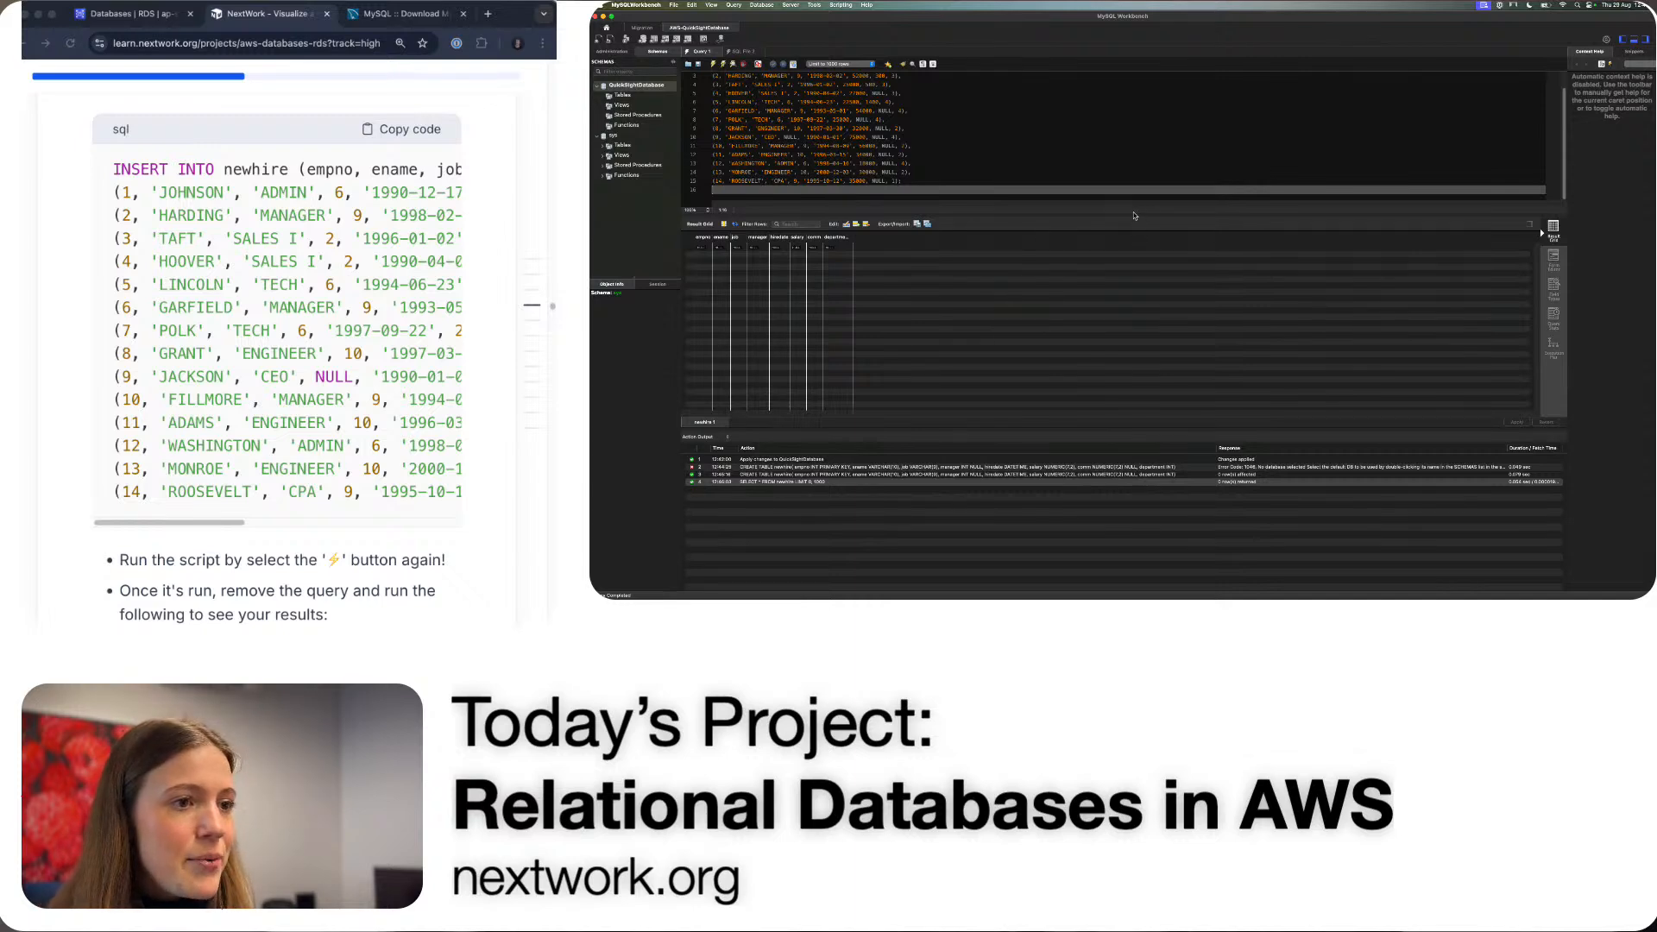
- Enlarge the query editor to review the full INSERT INTO newhire statement, and run it to populate the table
left_click_drag(1134, 218, 1113, 315)
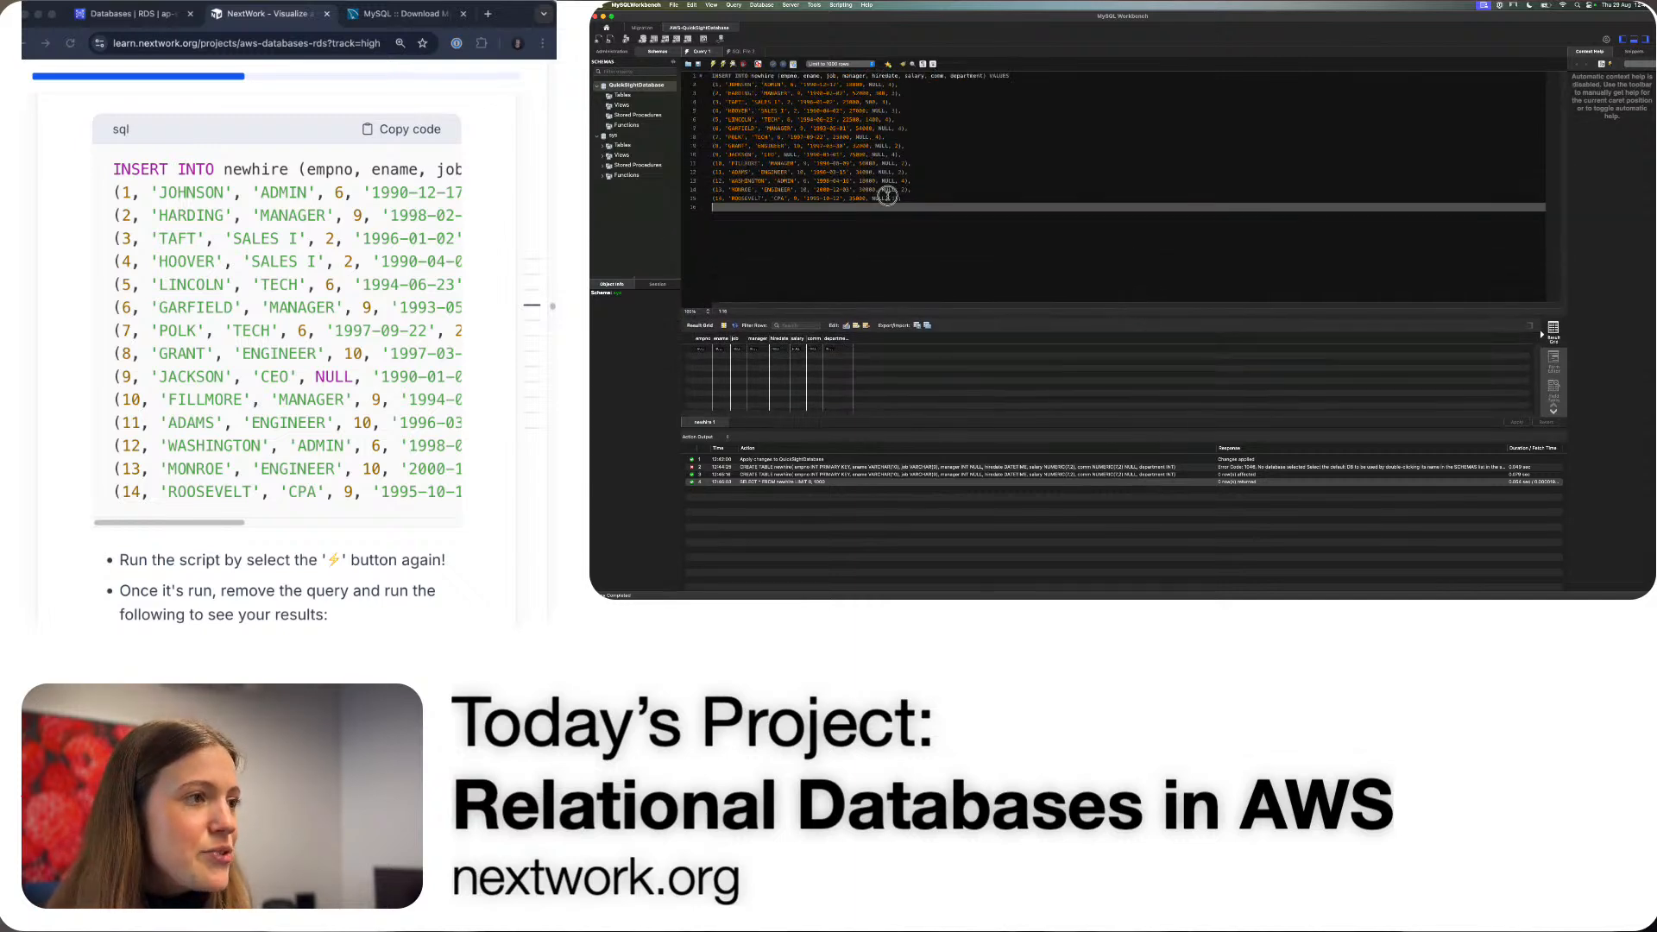
left_click(760, 77)
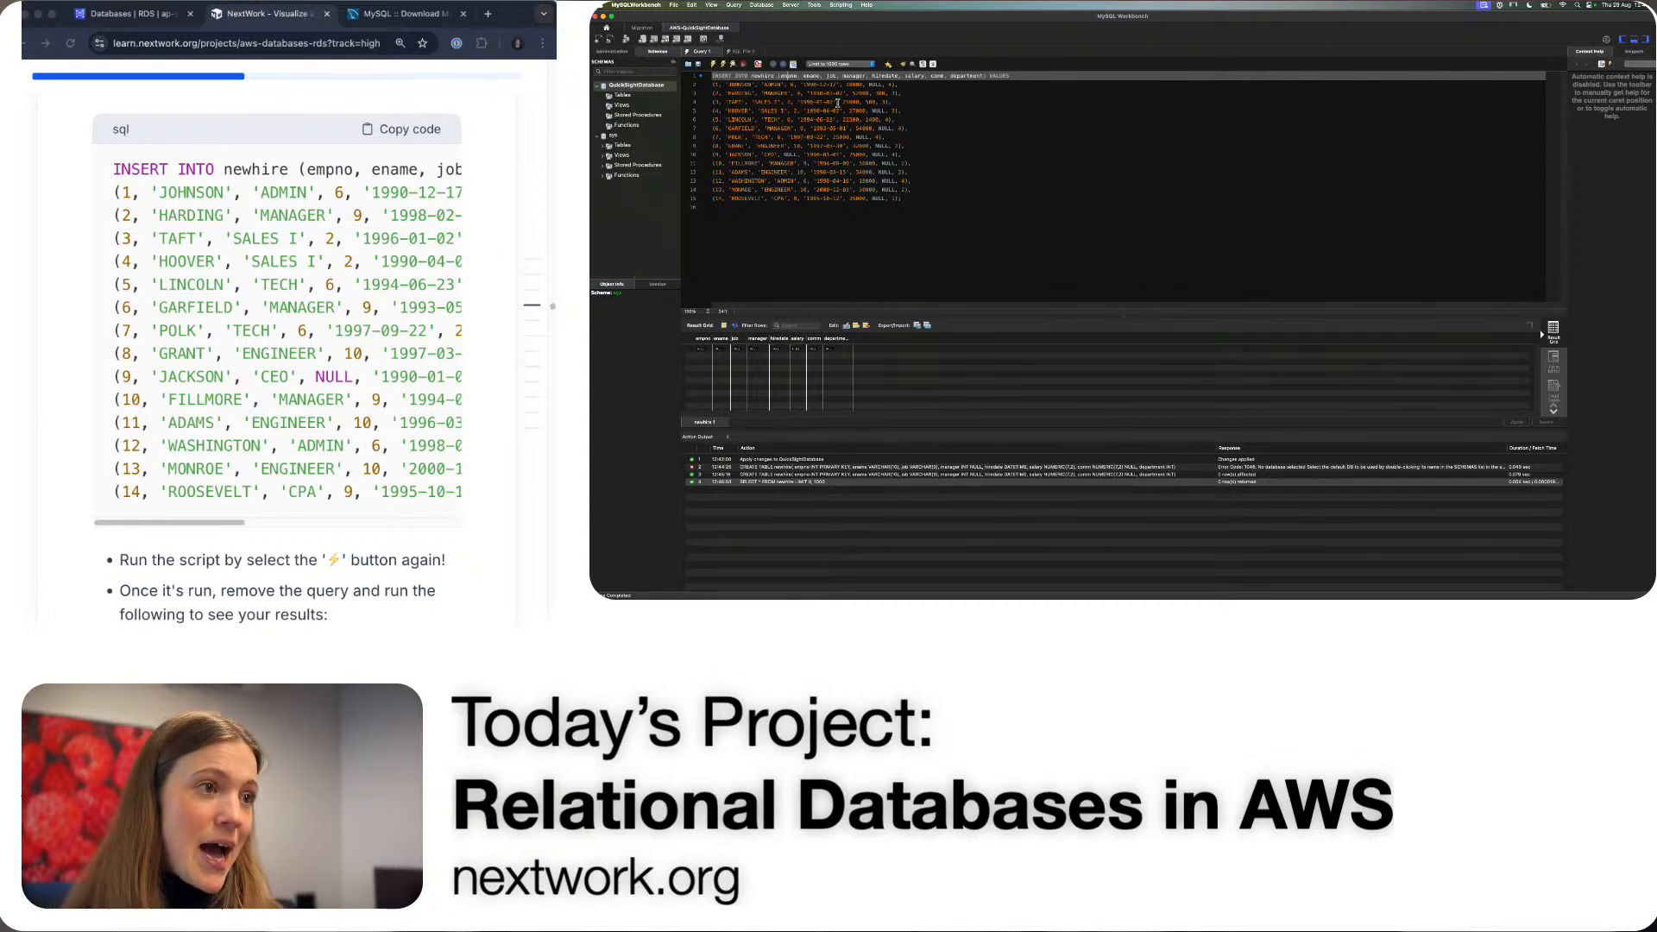
left_click(967, 147)
left_click(954, 207)
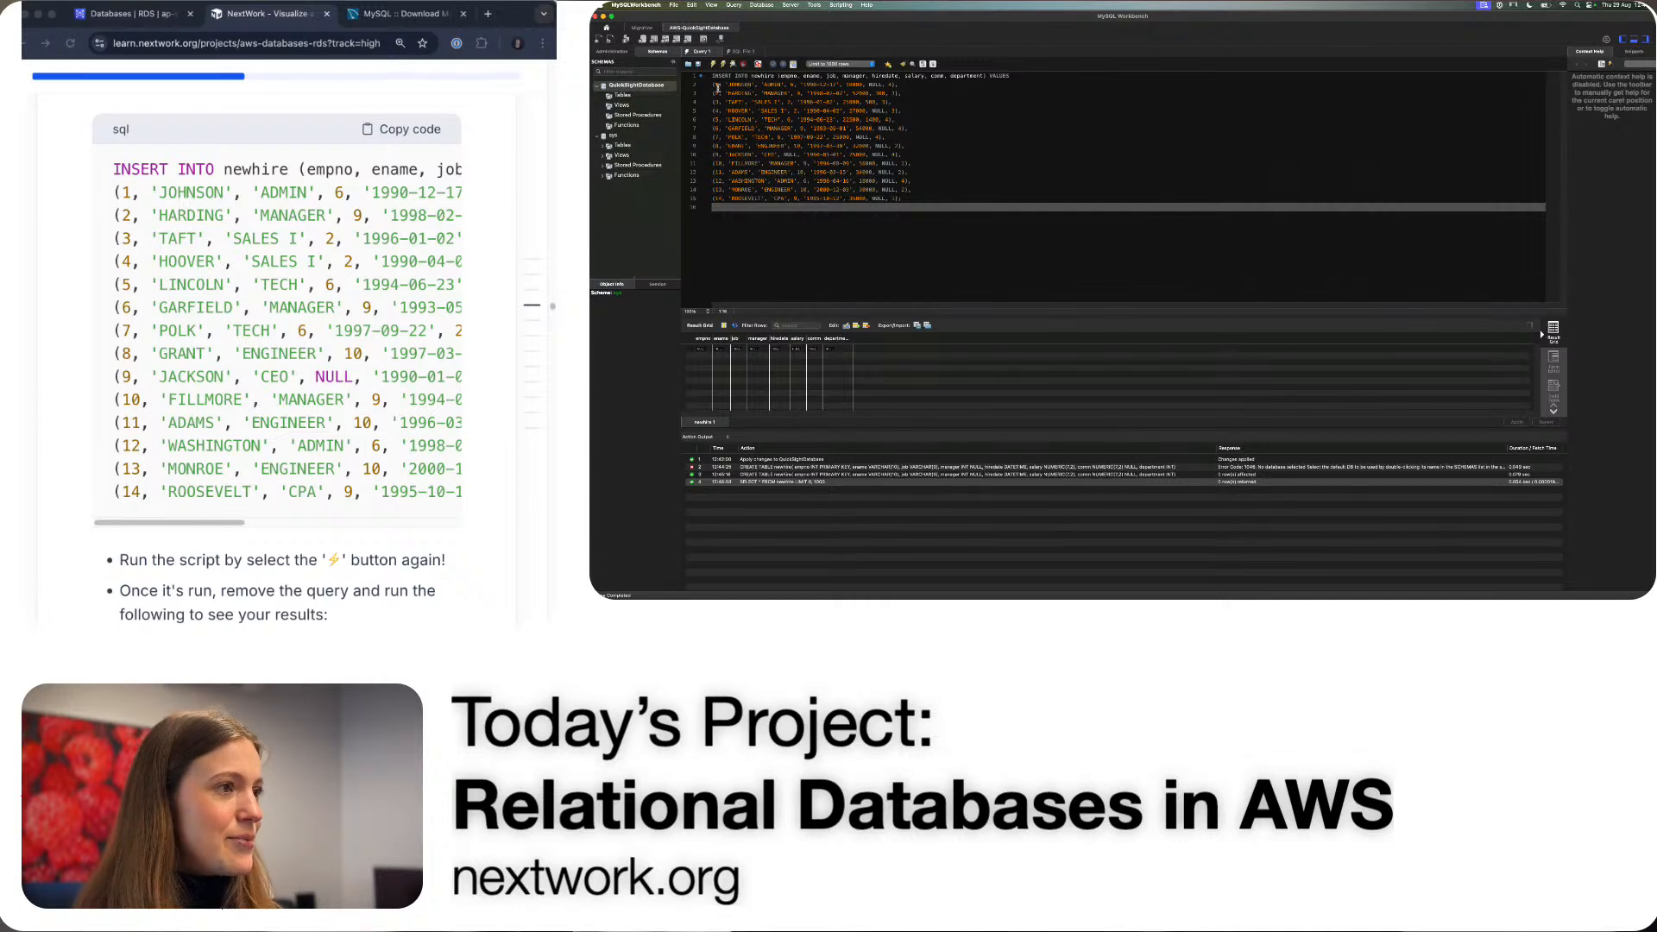
left_click(713, 65)
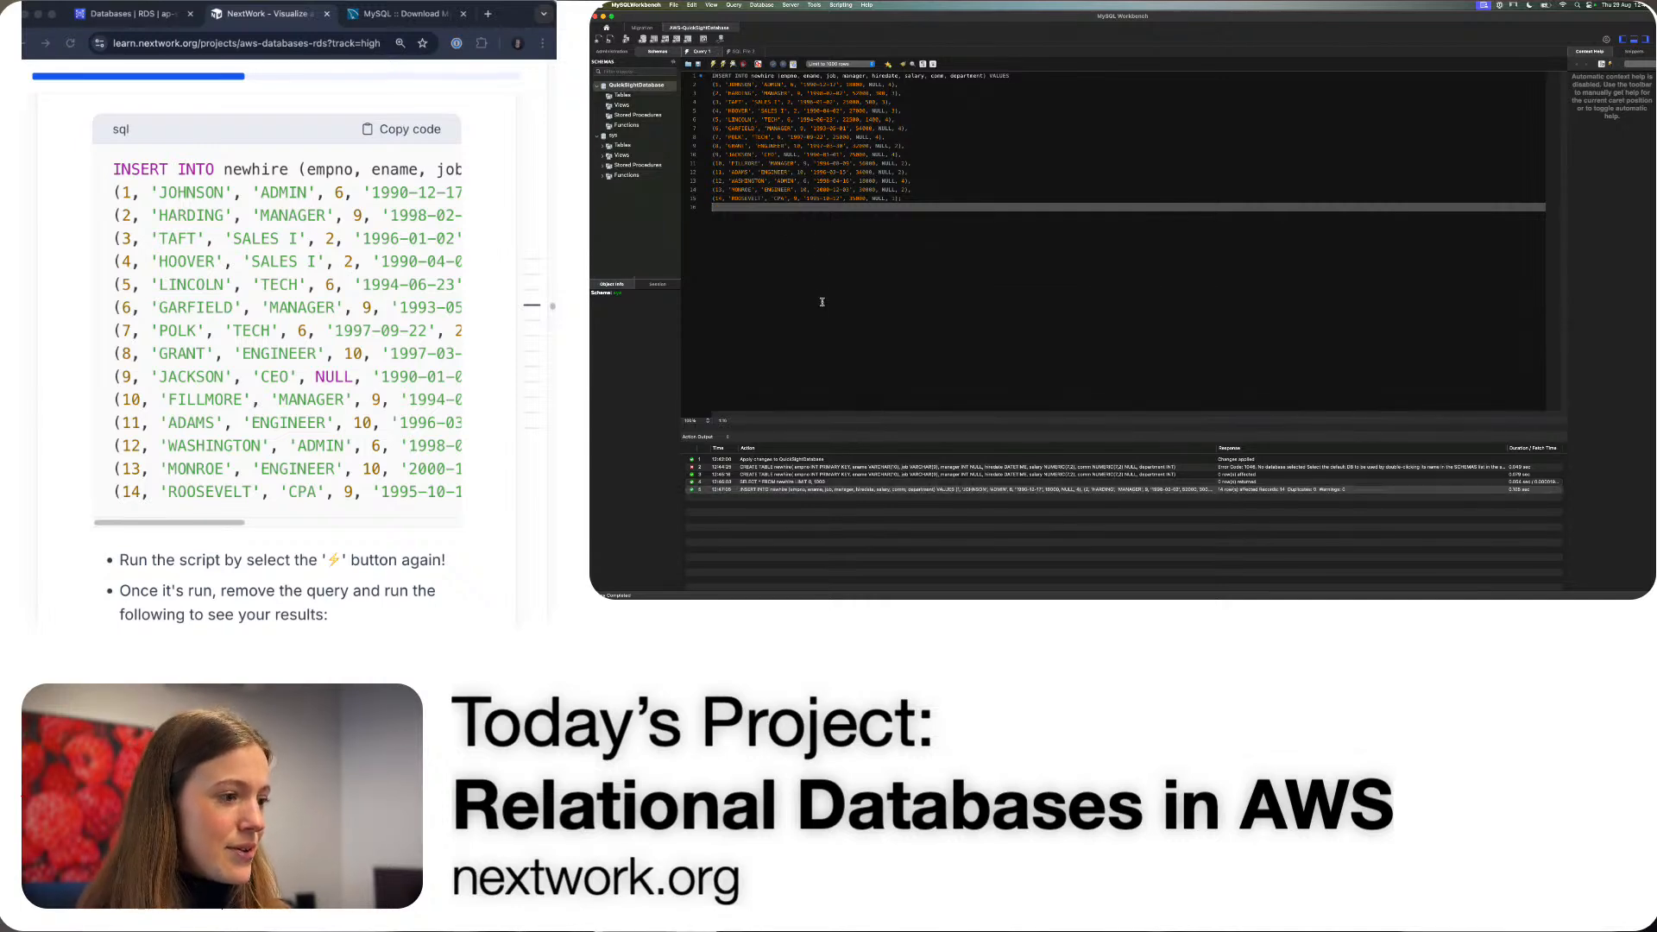
- Replace the INSERT script with SELECT * FROM newhire; copied from the guide and run it
scroll(129, 527, "down", 5)
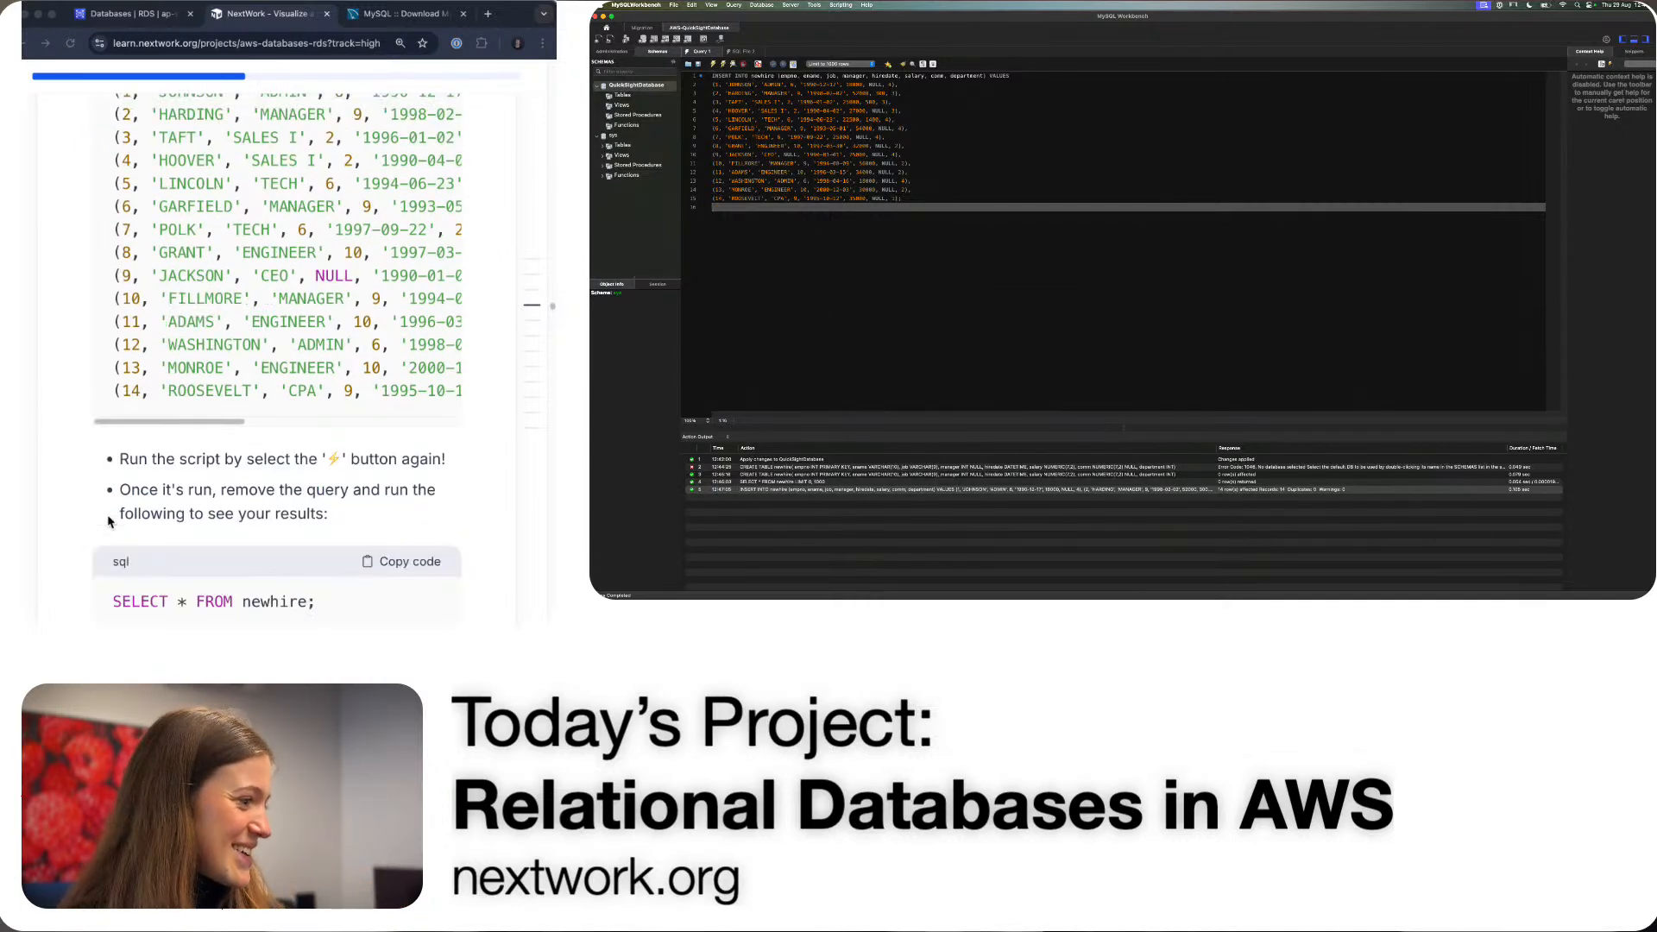
left_click(402, 454)
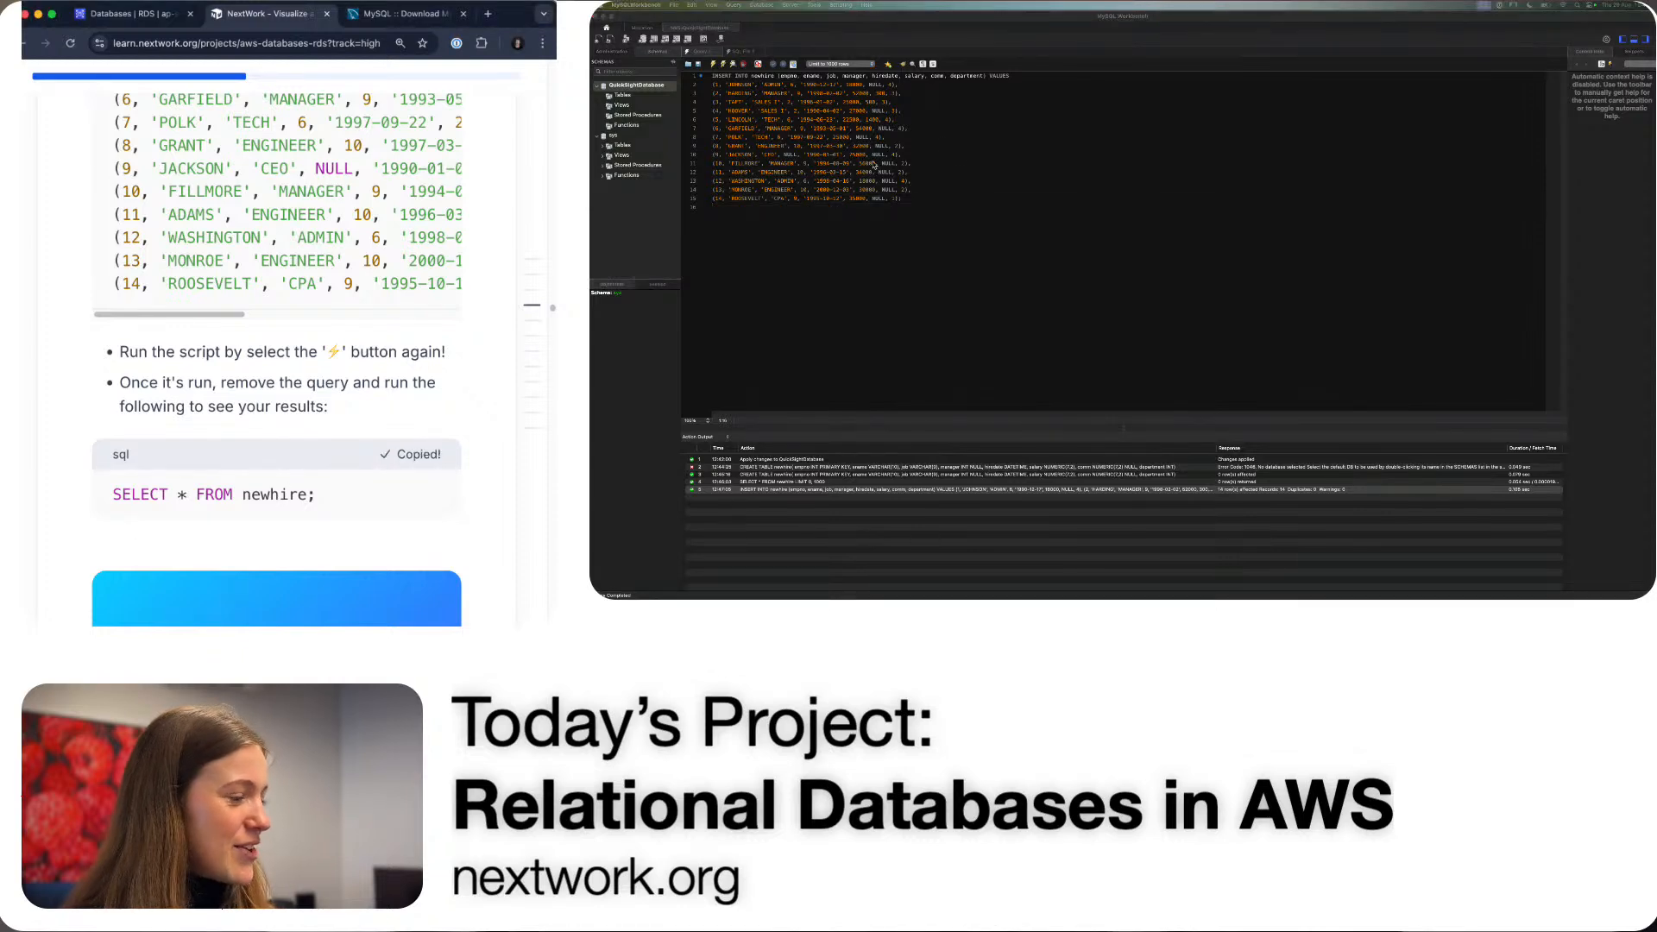
left_click(996, 150)
key("ctrl+a")
key("ctrl+v")
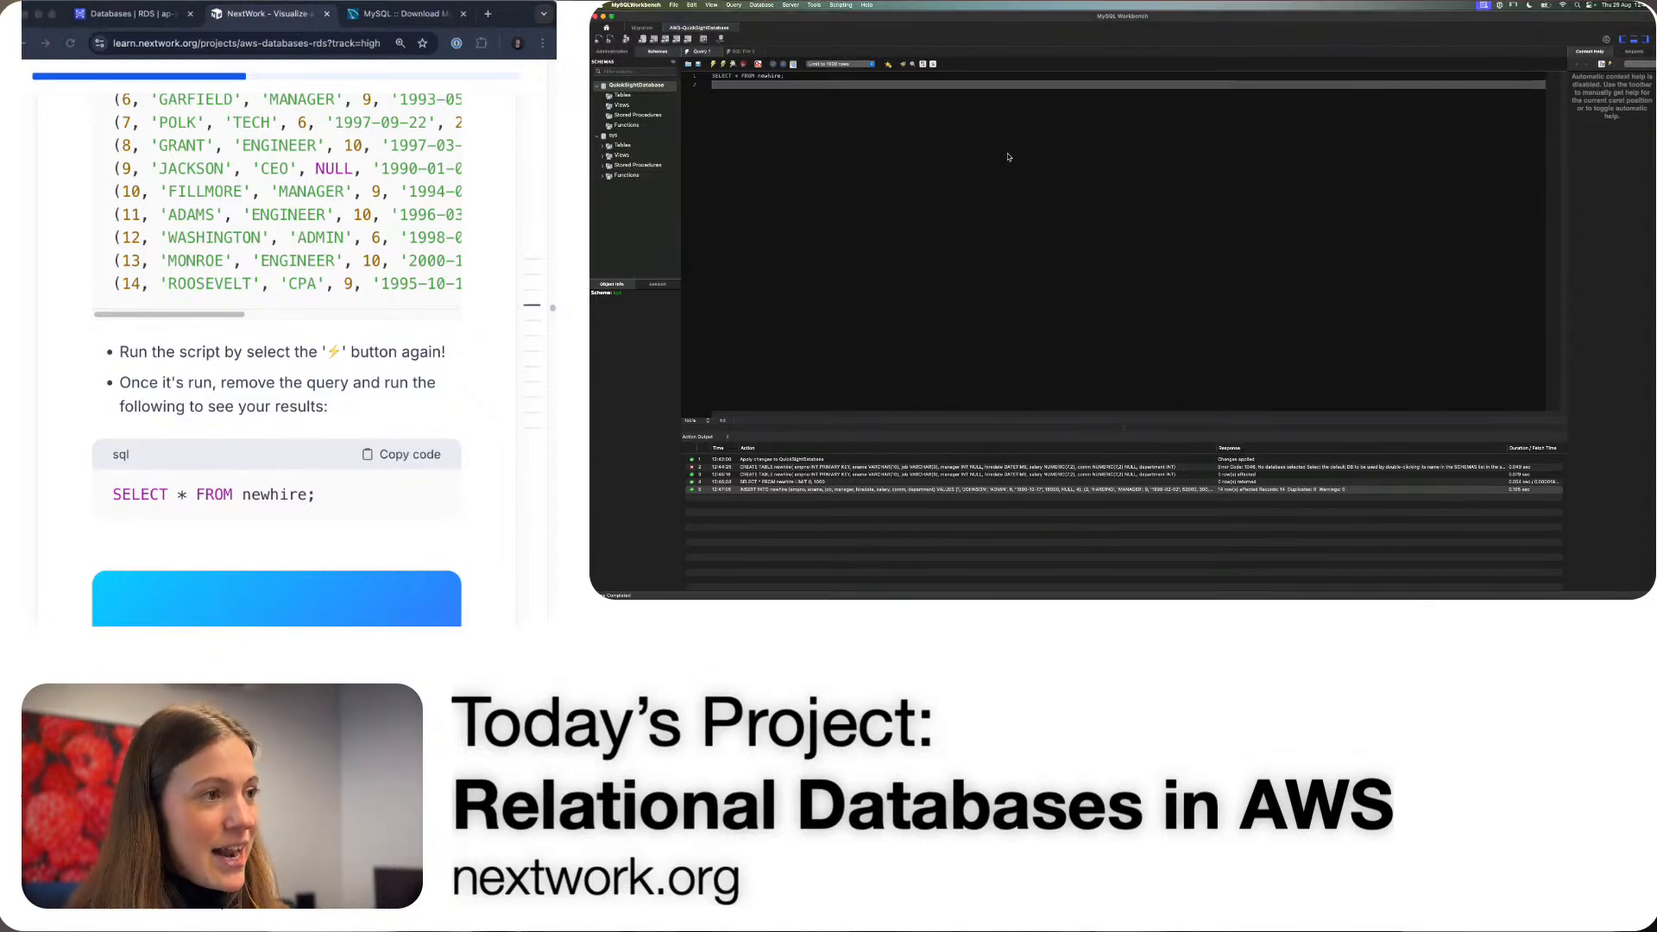
left_click(713, 64)
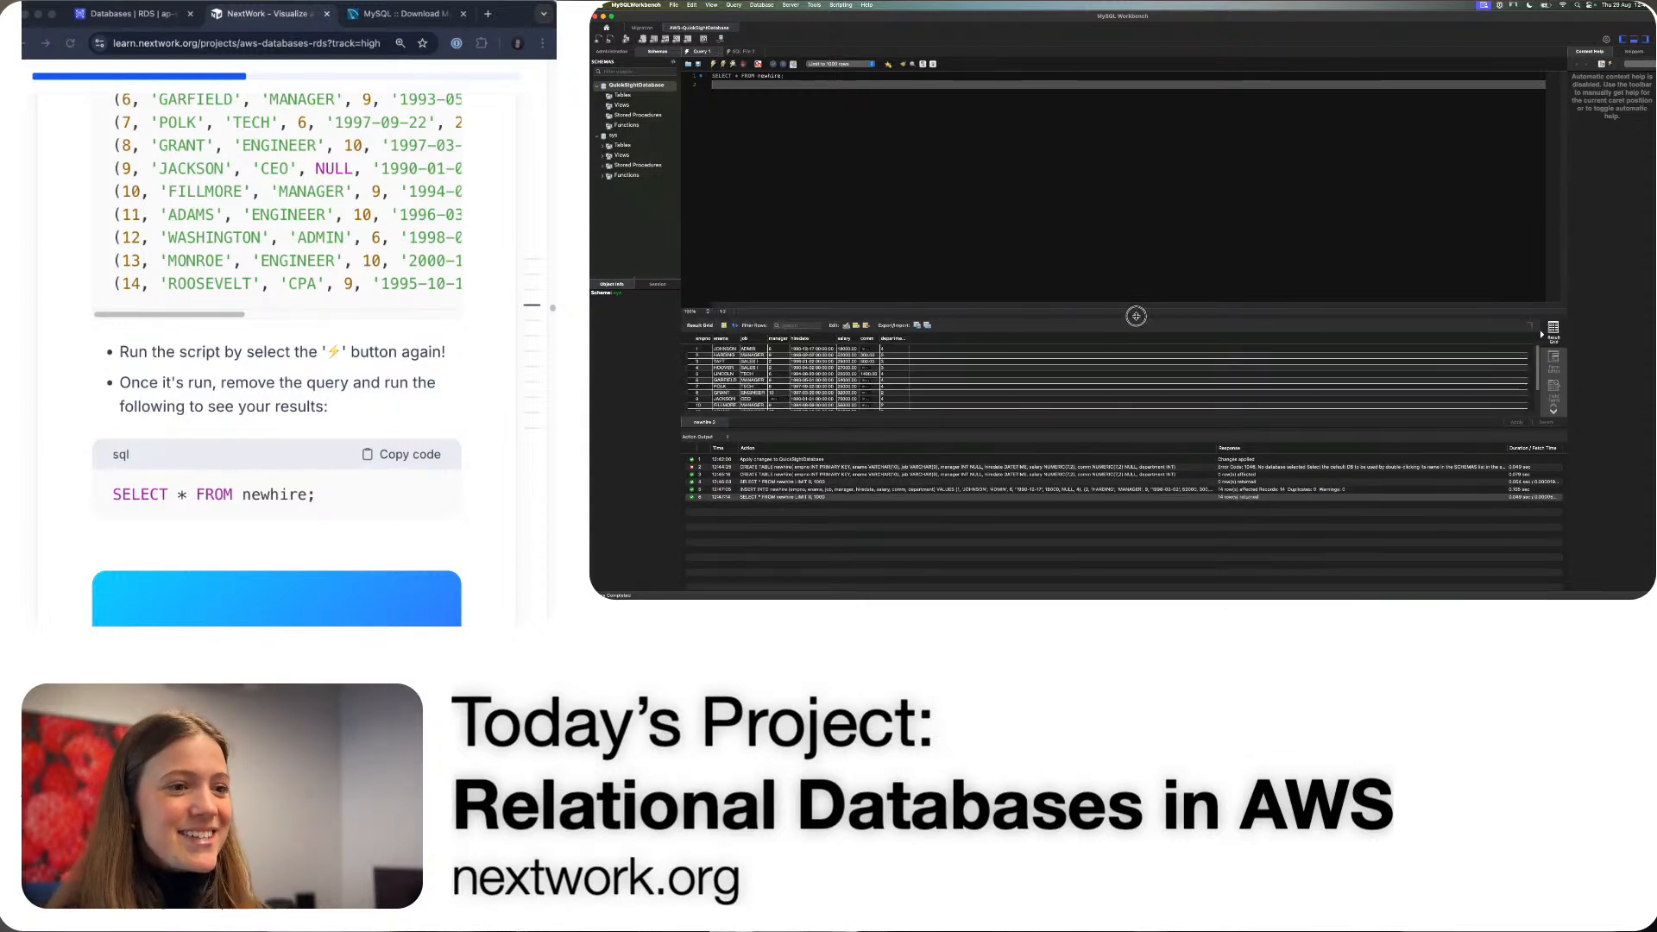
- Enlarge the result grid to show all newhire rows and highlight them
left_click_drag(1136, 316, 1136, 199)
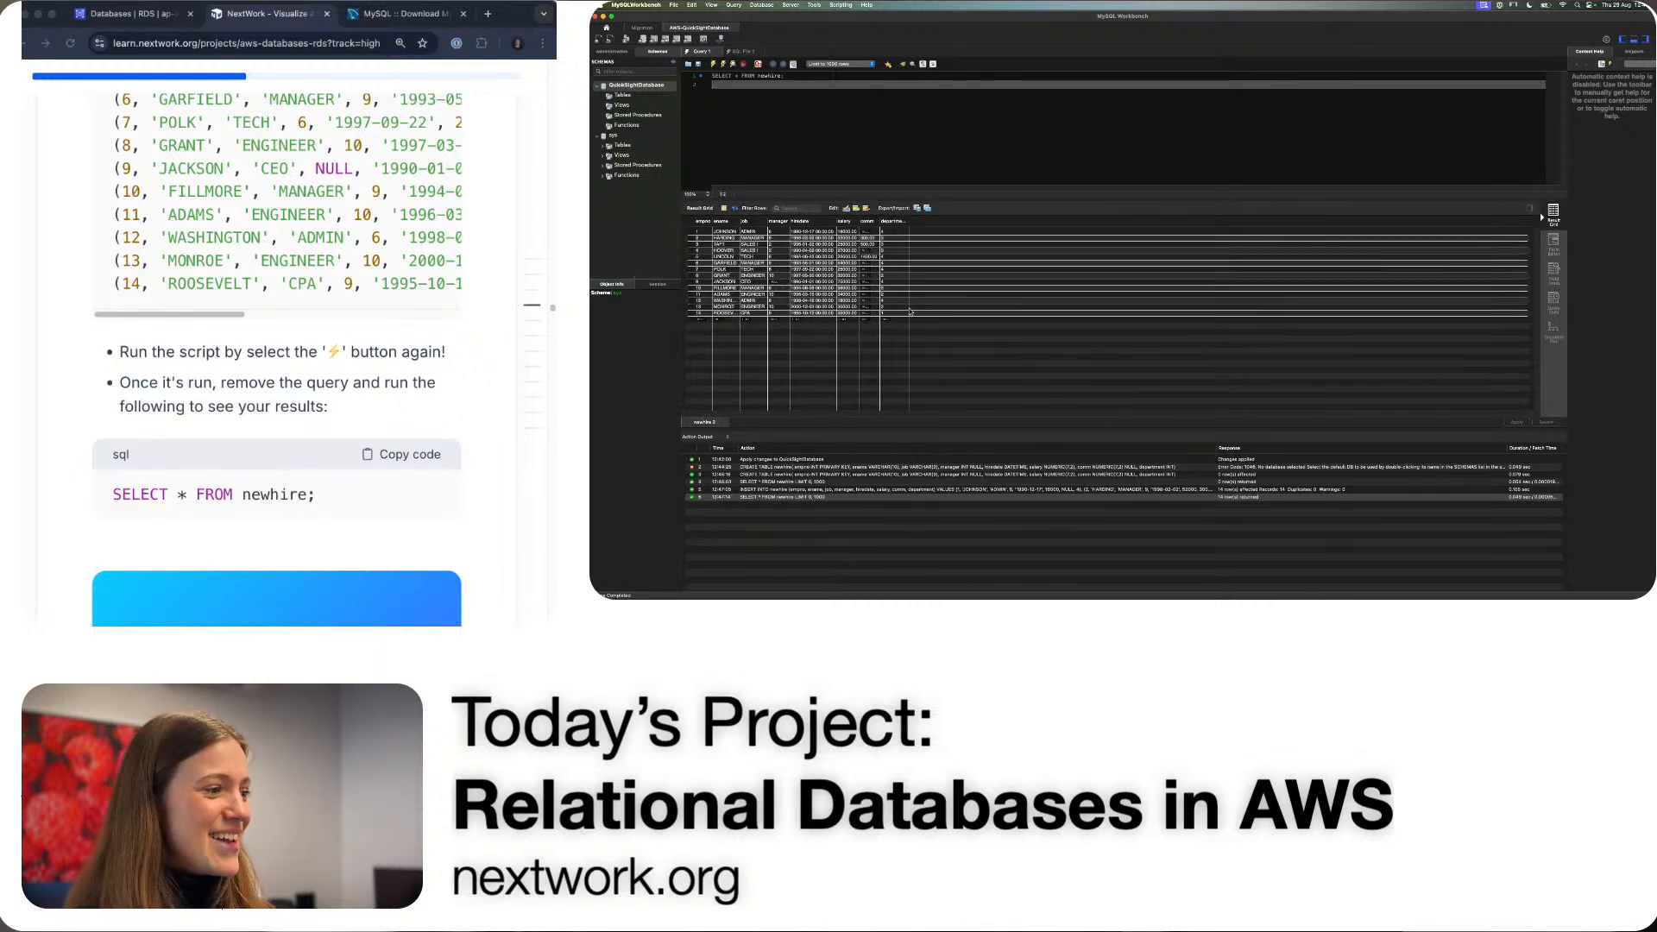
left_click_drag(915, 324, 919, 144)
left_click(942, 152)
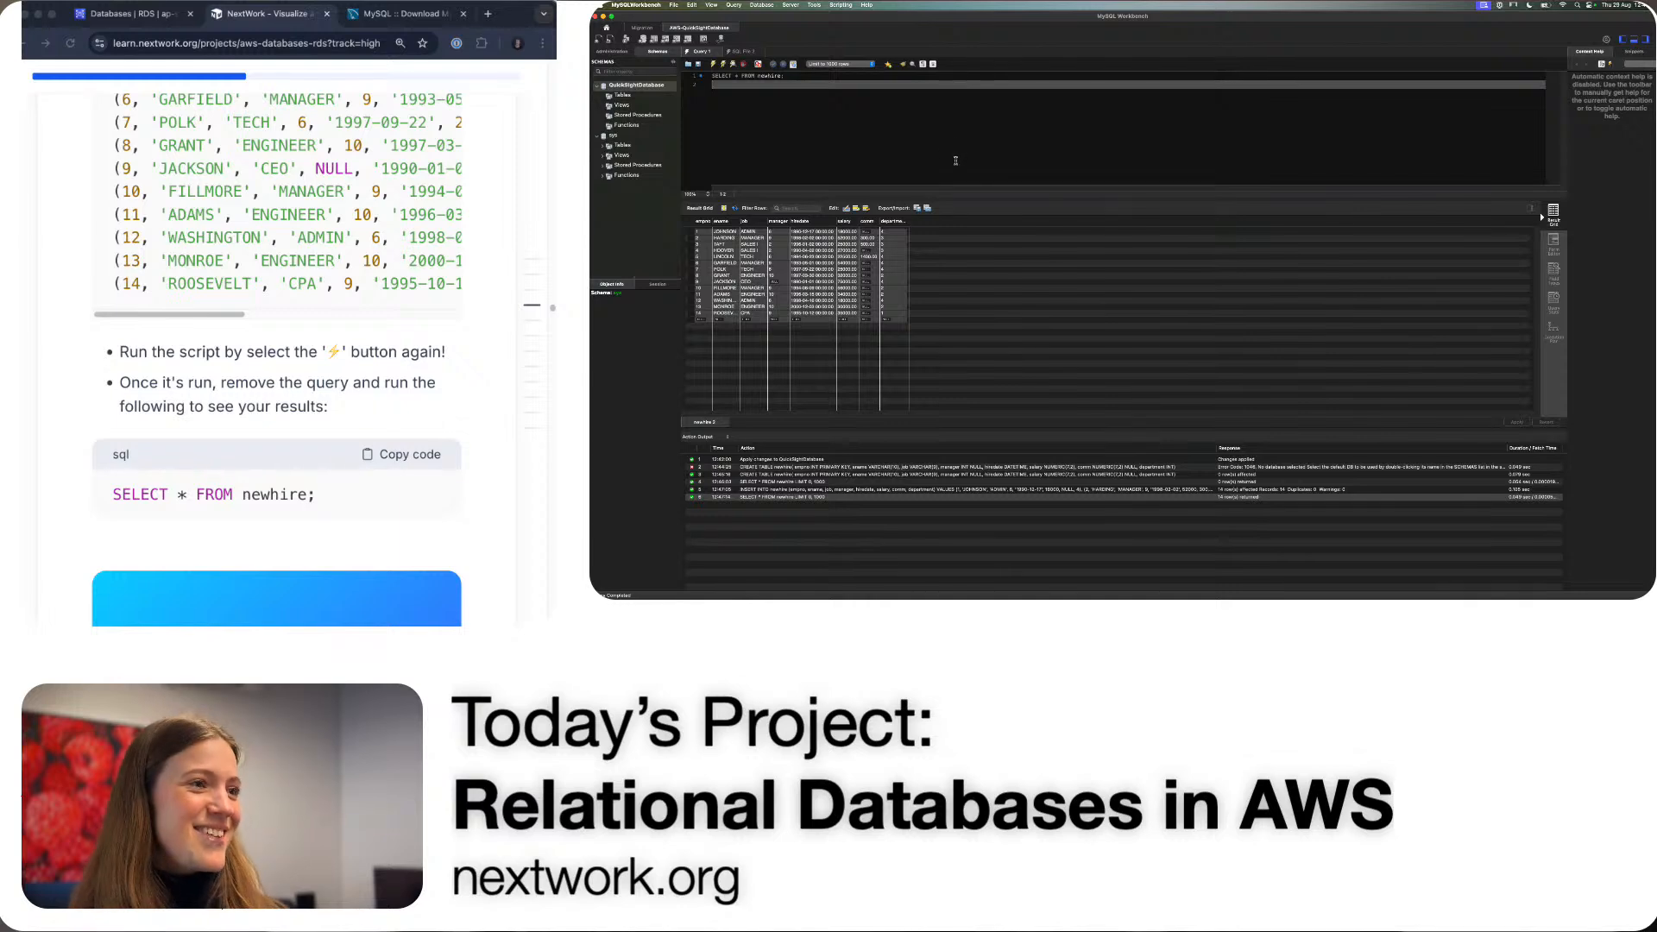
- Take a screenshot of the populated newhire table, upload it to the guide's screenshot task, and mark the task complete
scroll(216, 516, "down", 10)
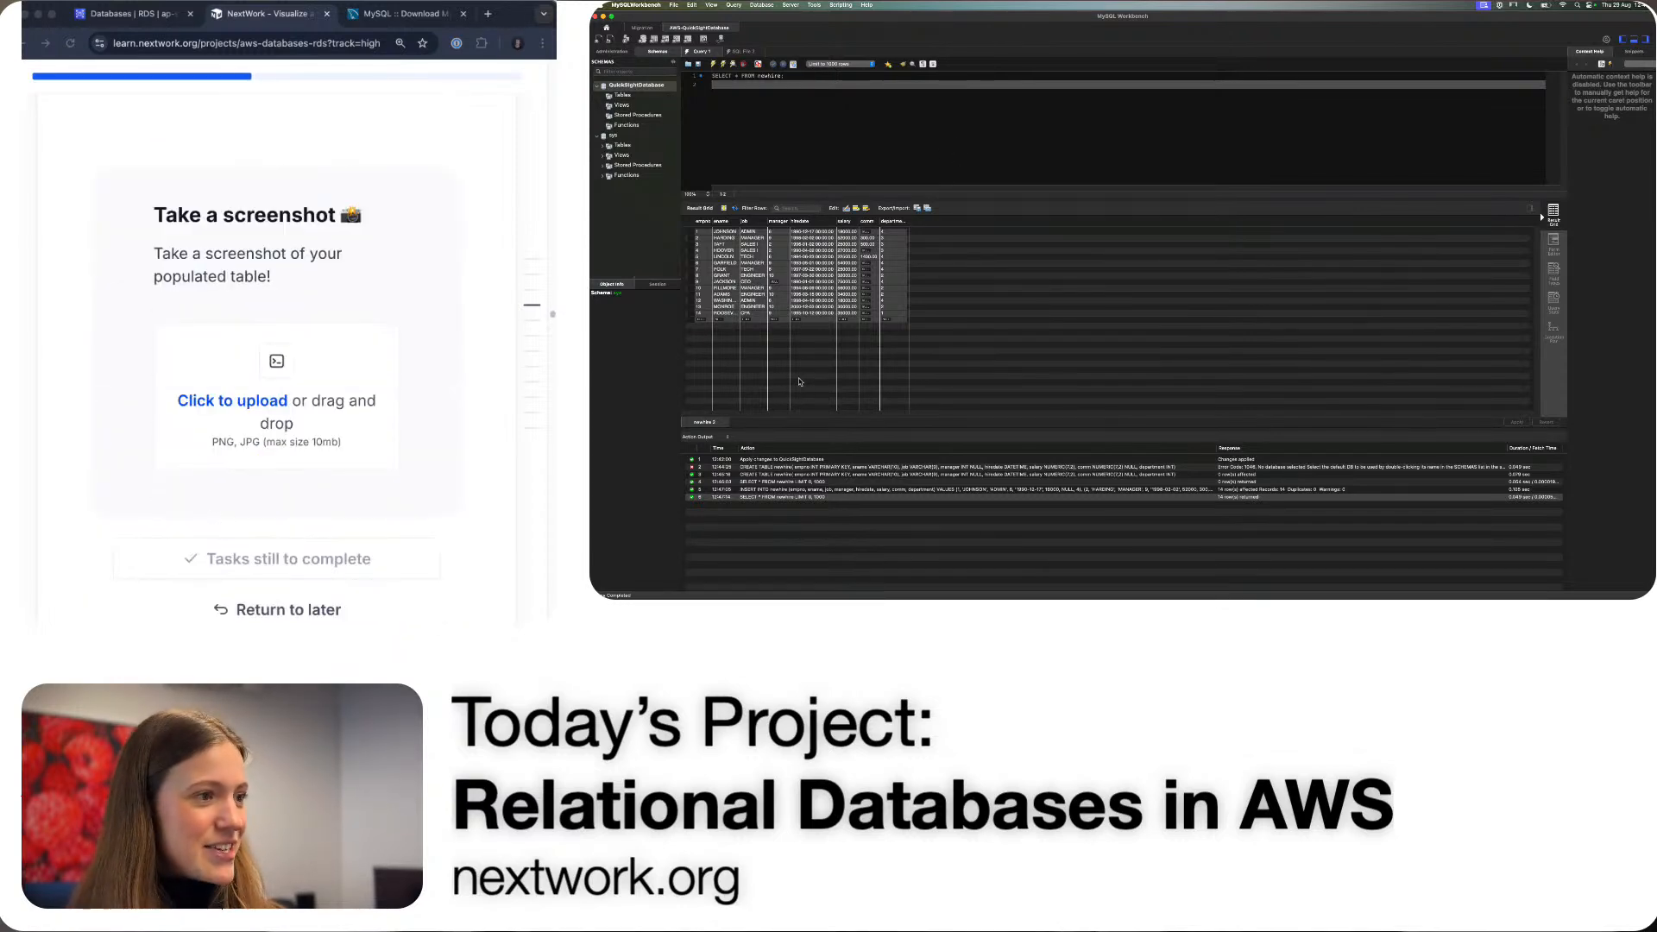
left_click_drag(691, 216, 921, 339)
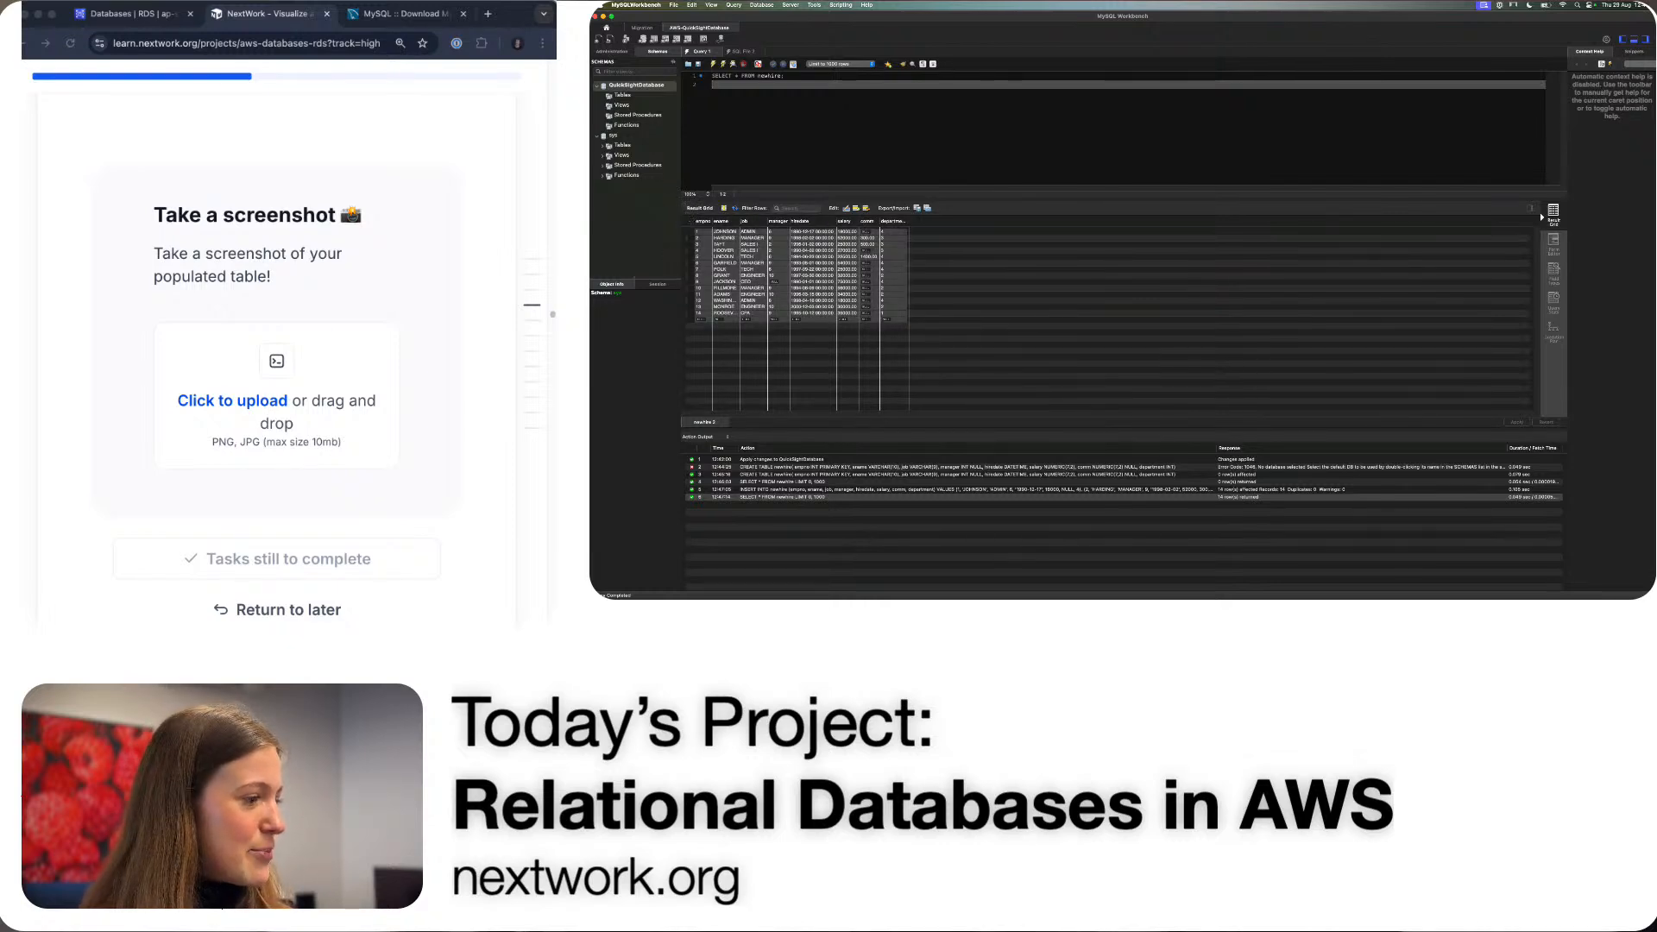
left_click_drag(488, 567, 235, 427)
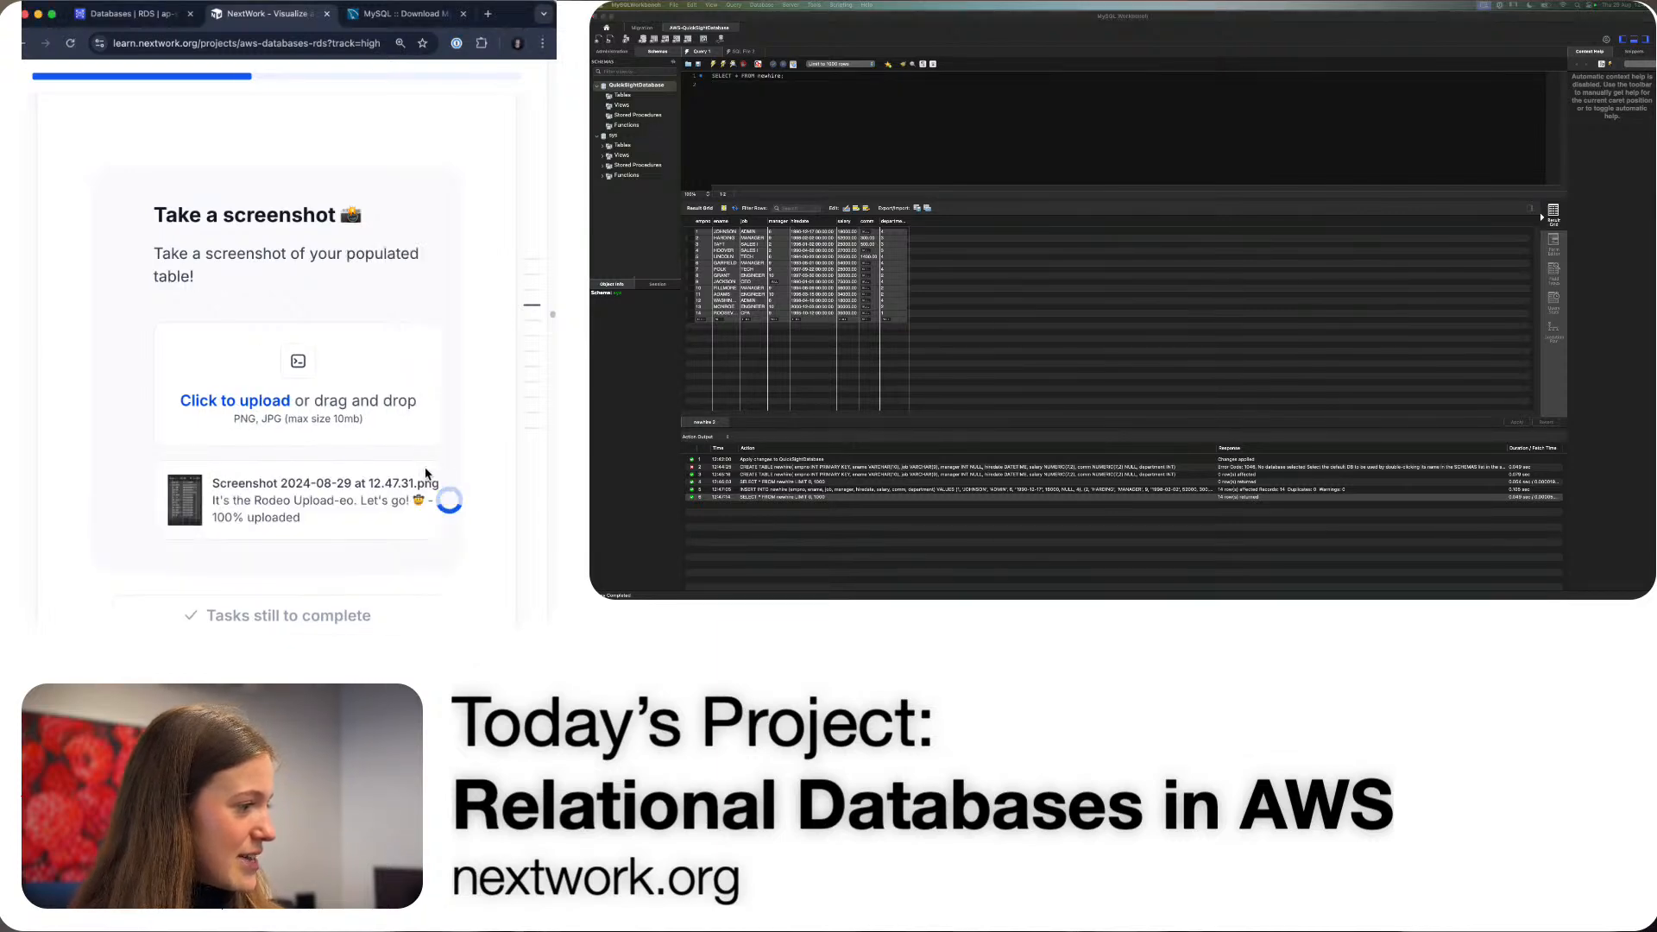
scroll(426, 473, "down", 3)
left_click(363, 429)
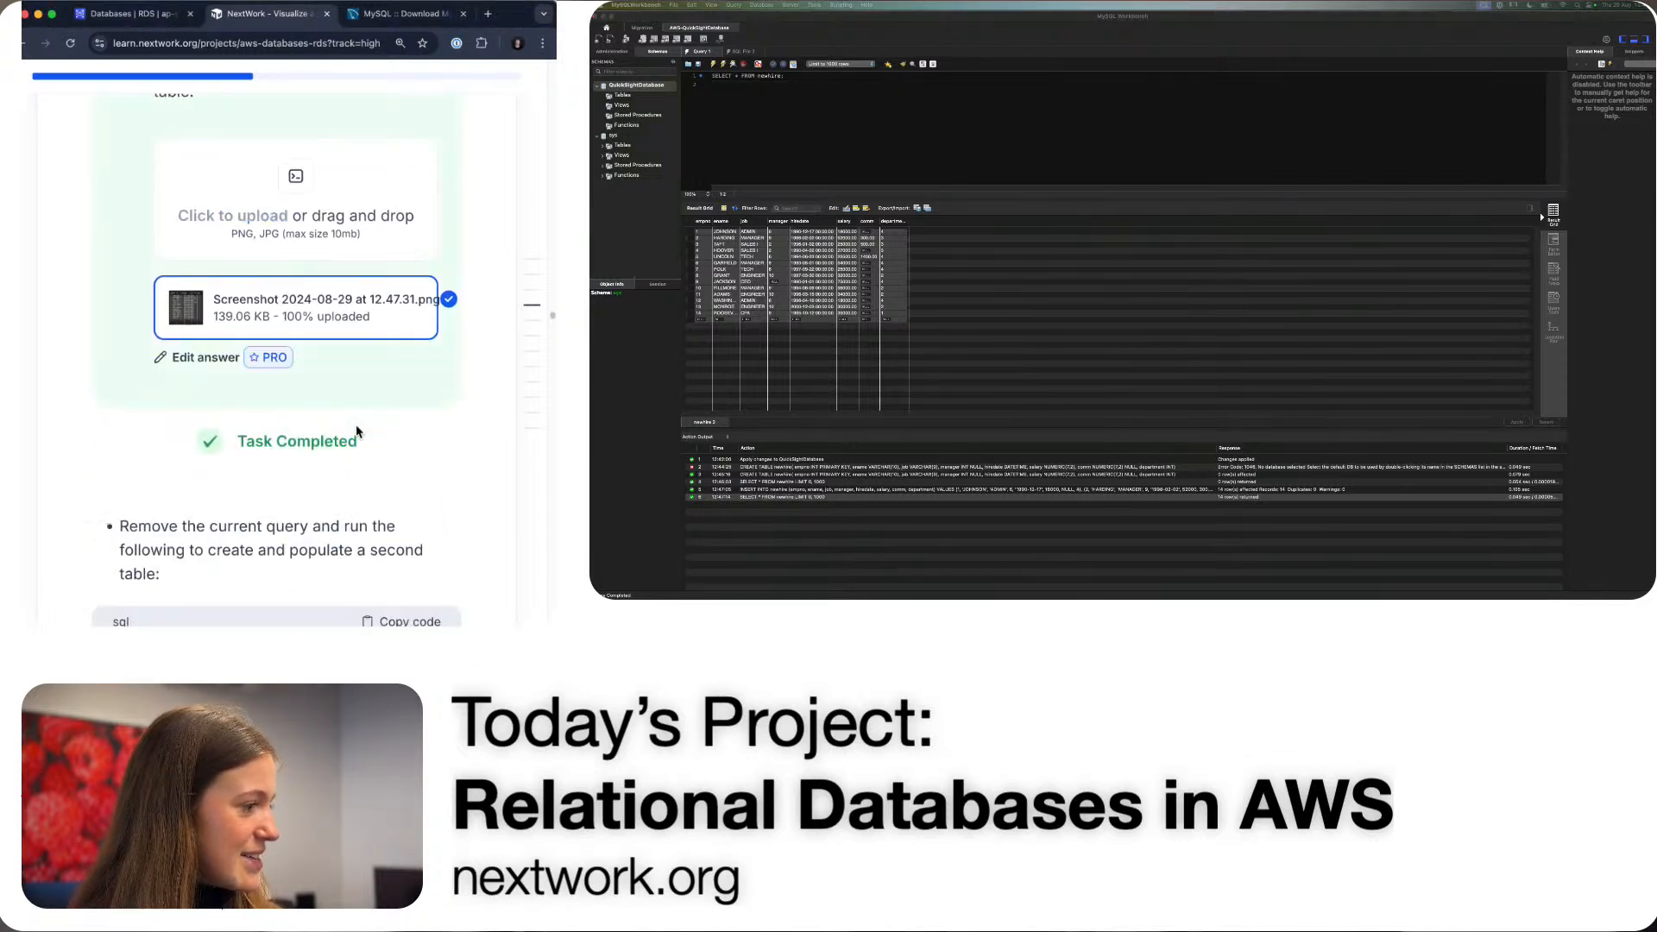
- Replace the current query with the guide's CREATE TABLE department and INSERT INTO department statements and run the script
scroll(364, 481, "down", 3)
scroll(366, 483, "down", 2)
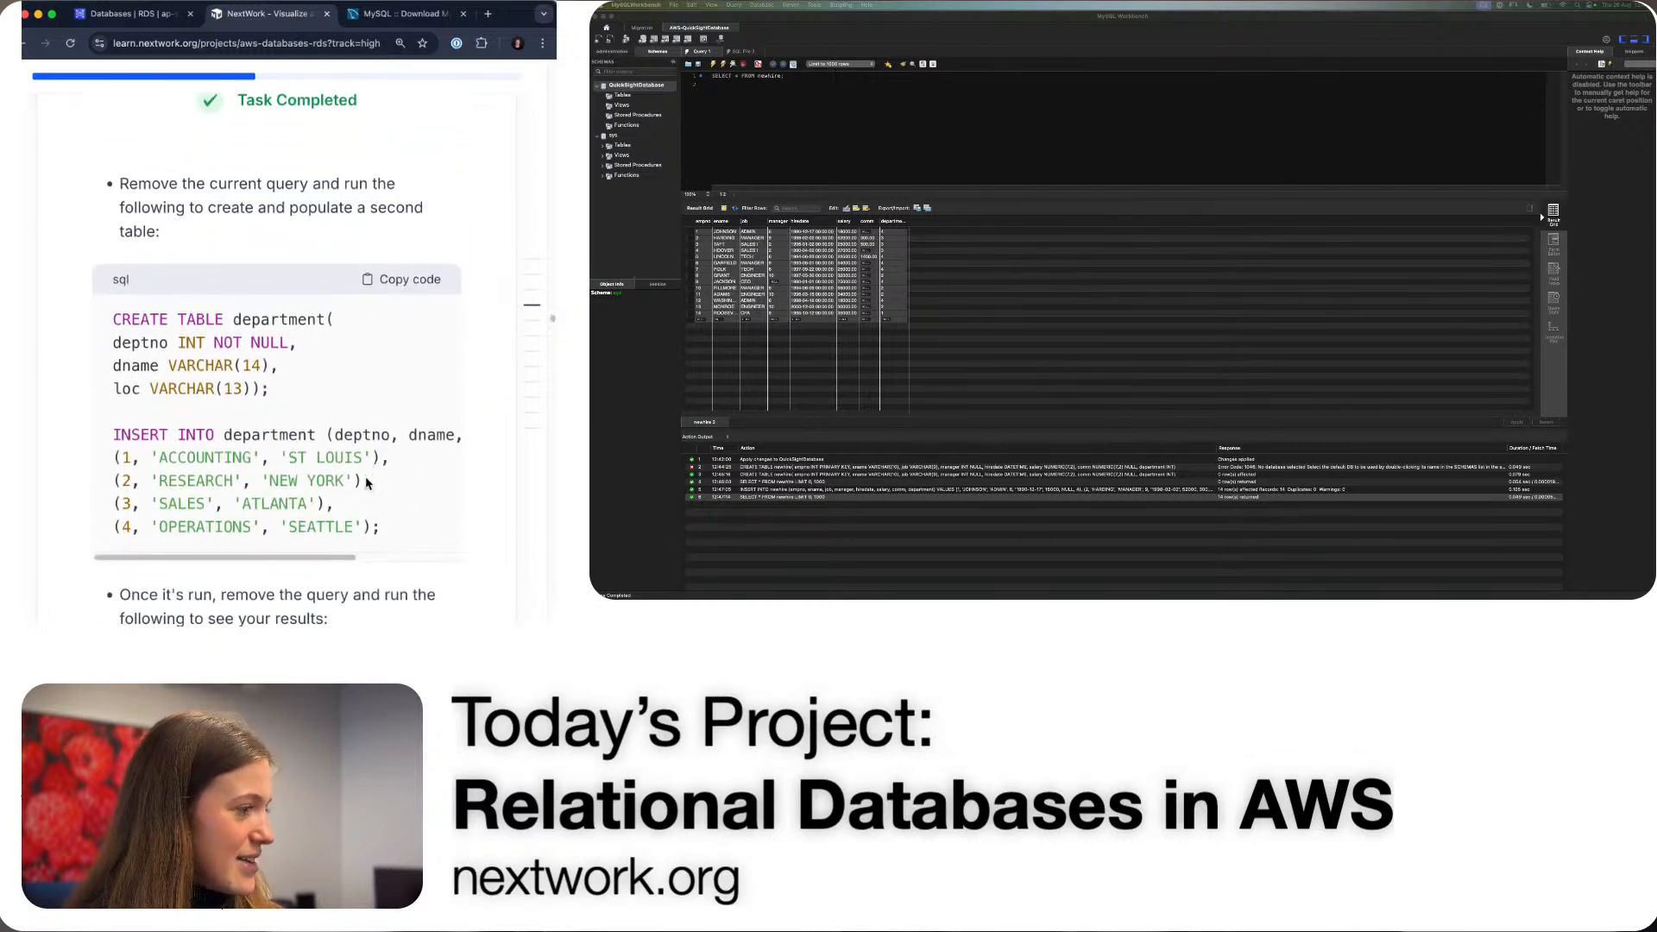
scroll(370, 394, "down", 1)
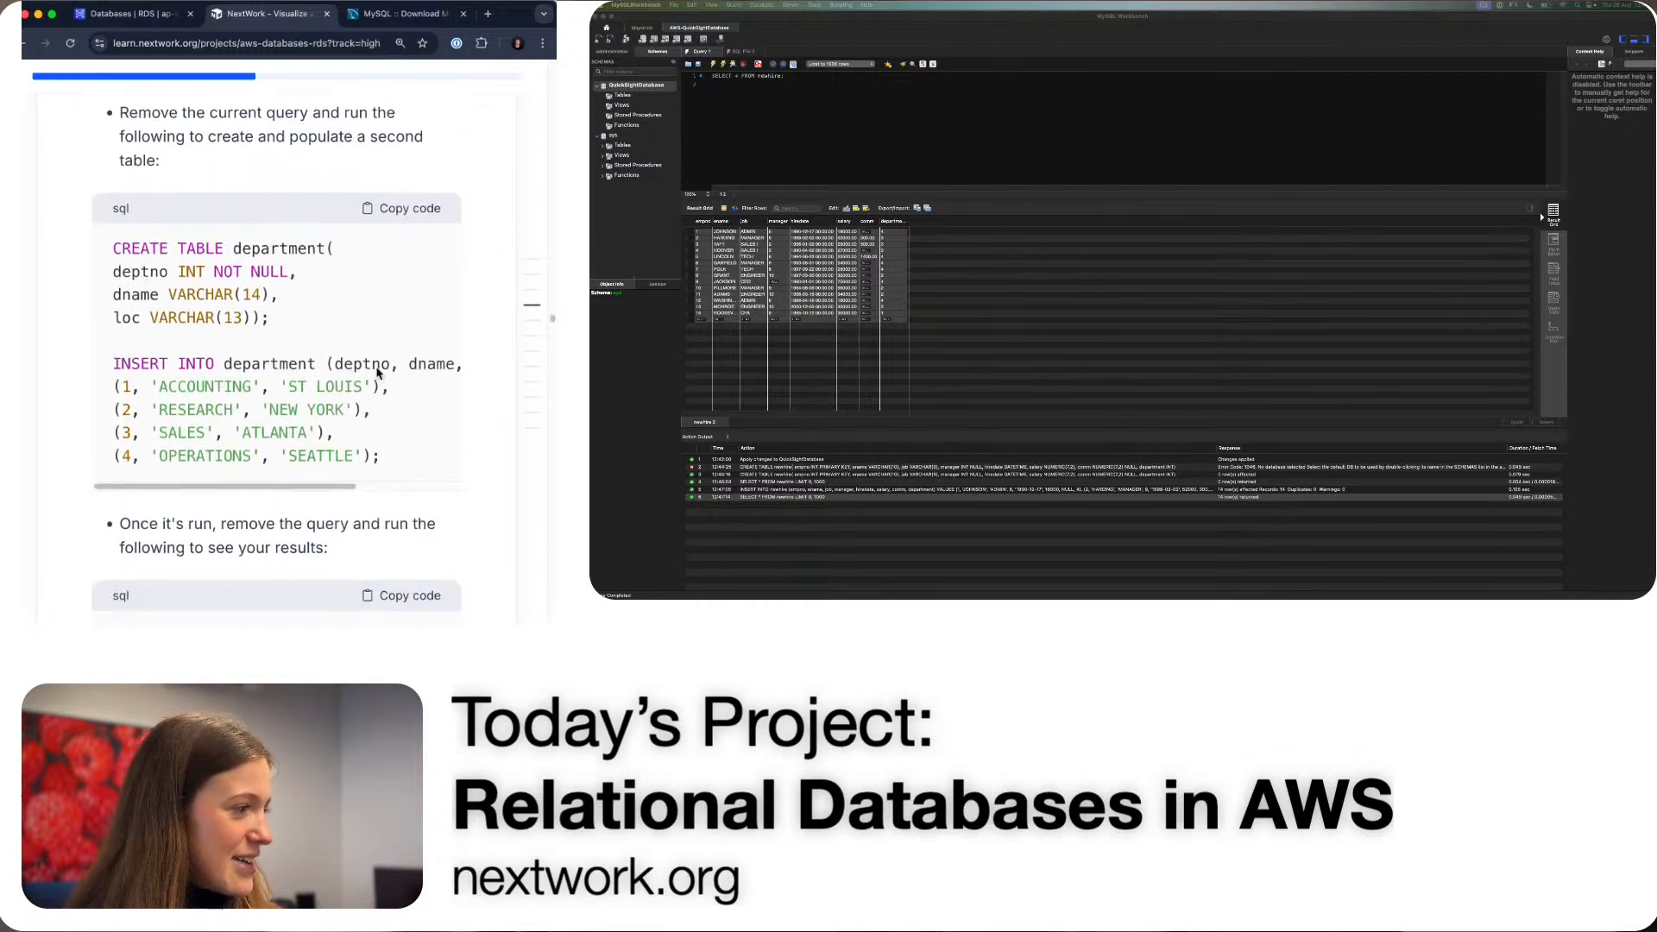
left_click(410, 207)
key("super+a")
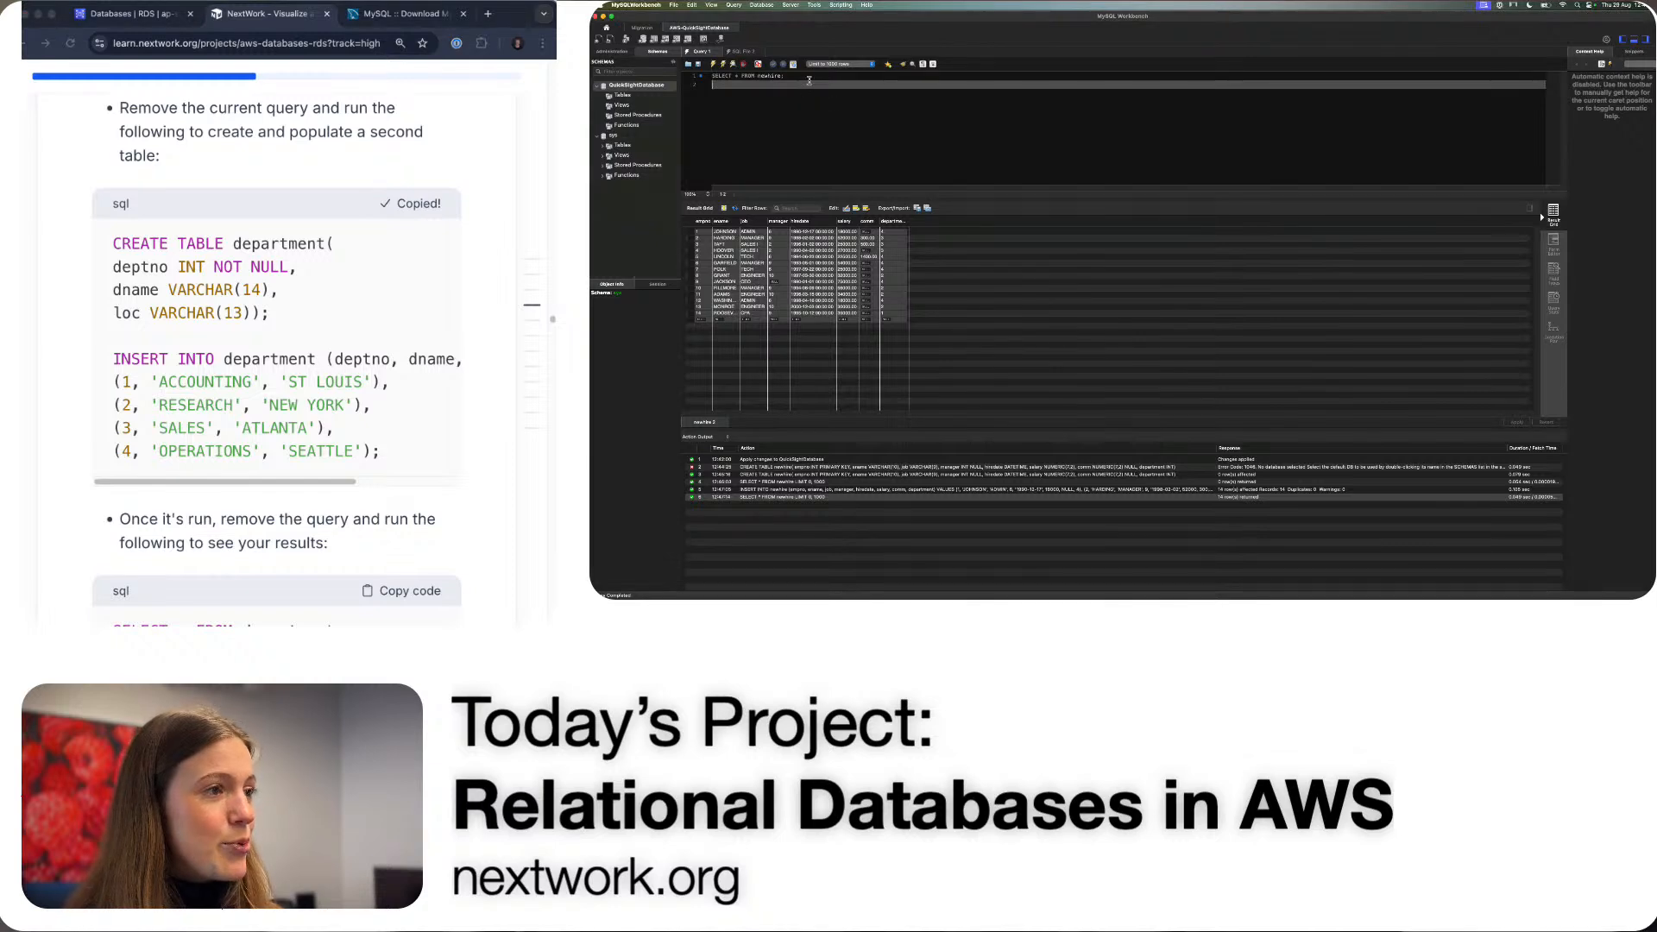
key("BackSpace")
key("super+v")
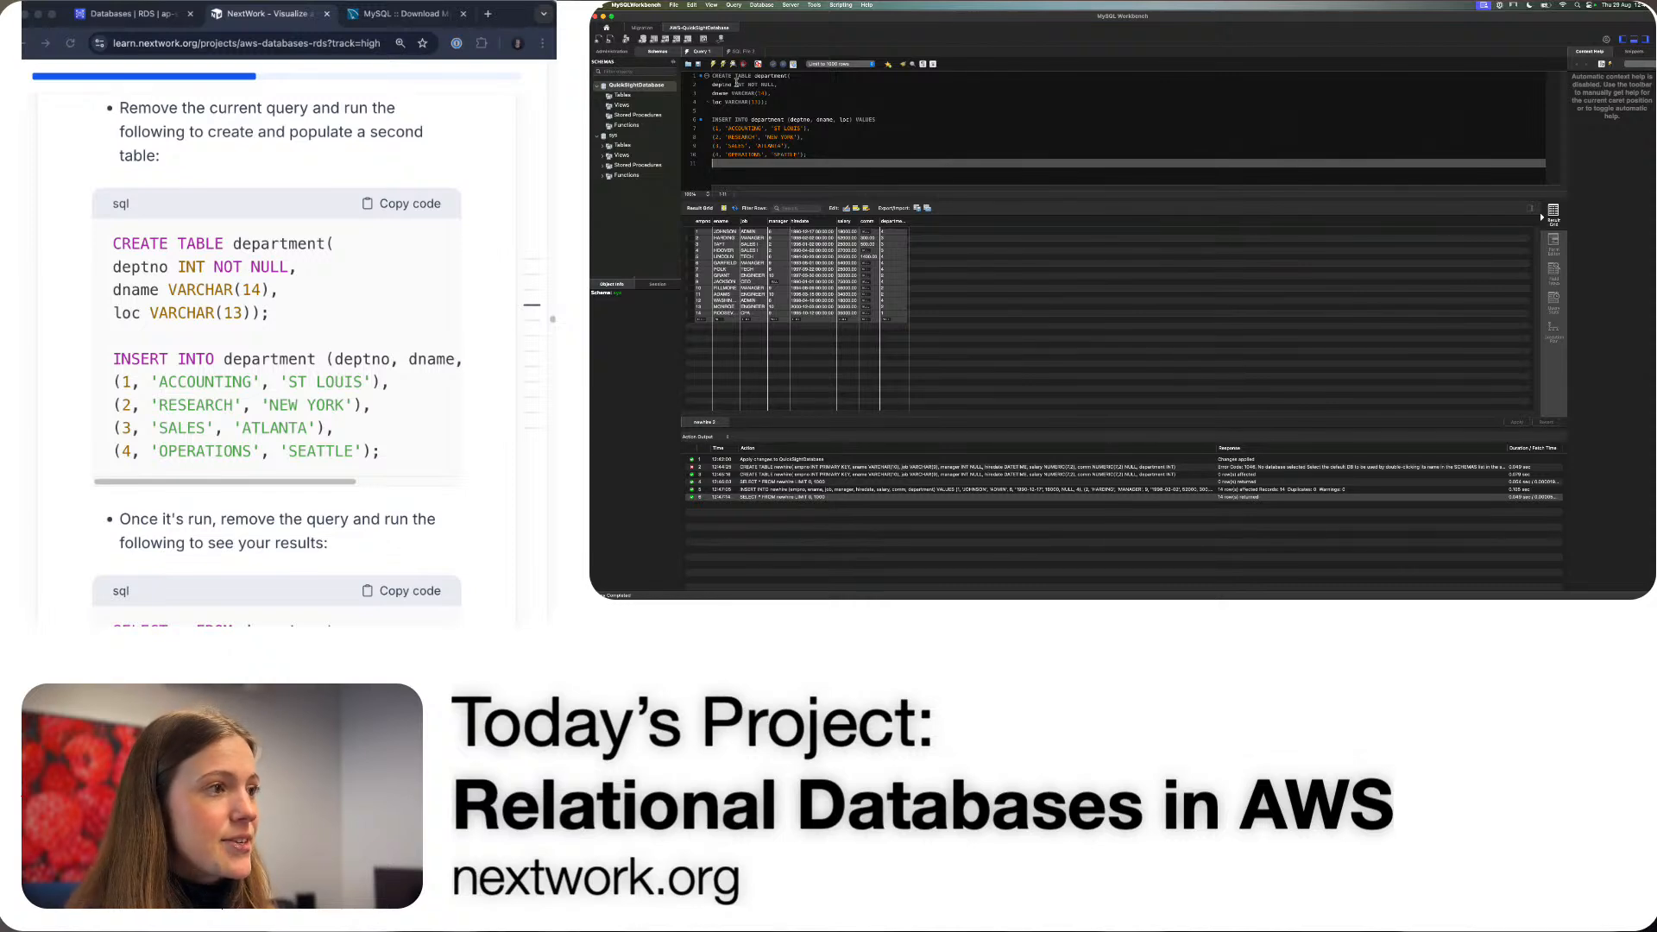
left_click(711, 65)
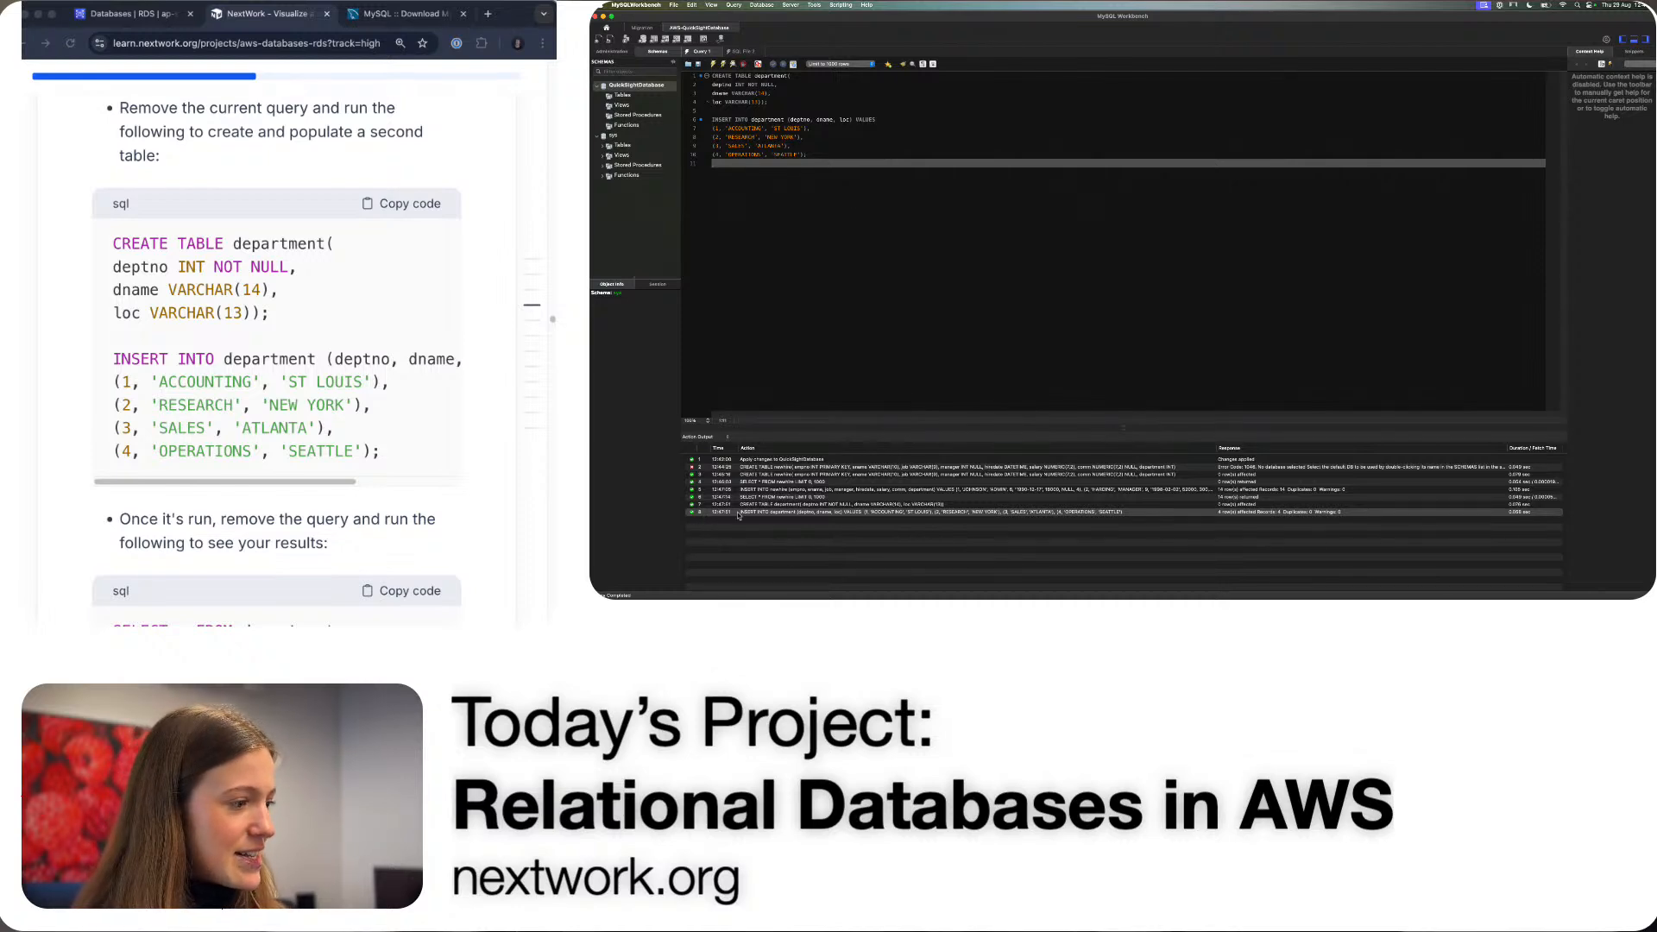
left_click(892, 154)
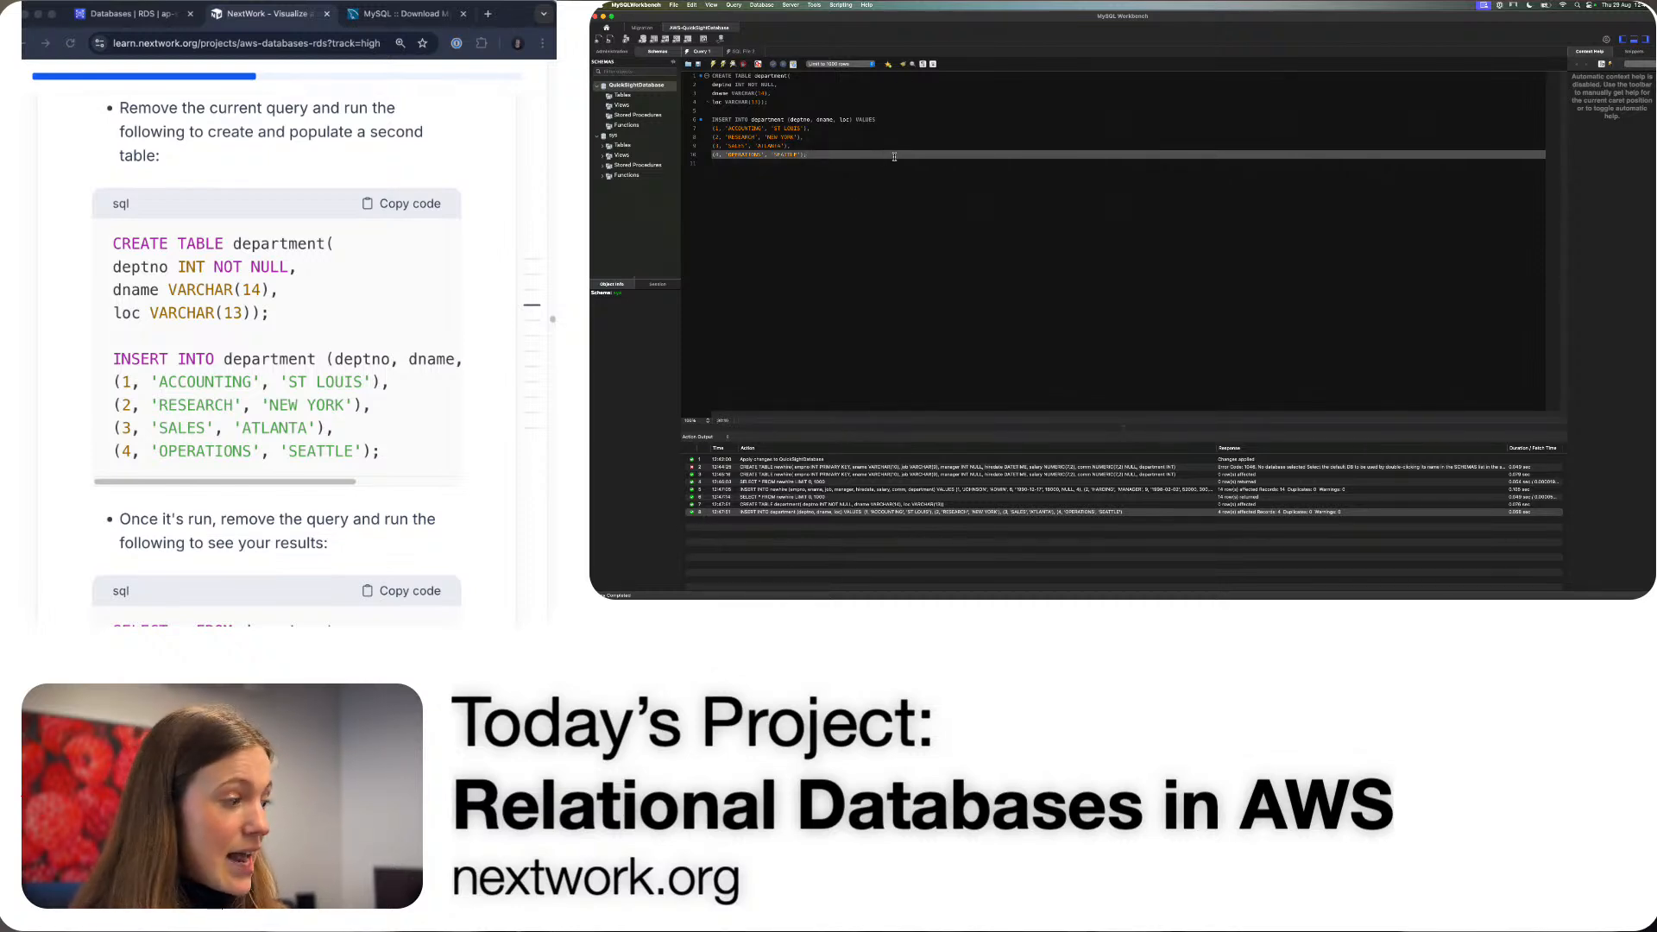
- Replace the department script with SELECT * FROM department;, run it, and highlight the returned department rows
key("super+a")
key("BackSpace")
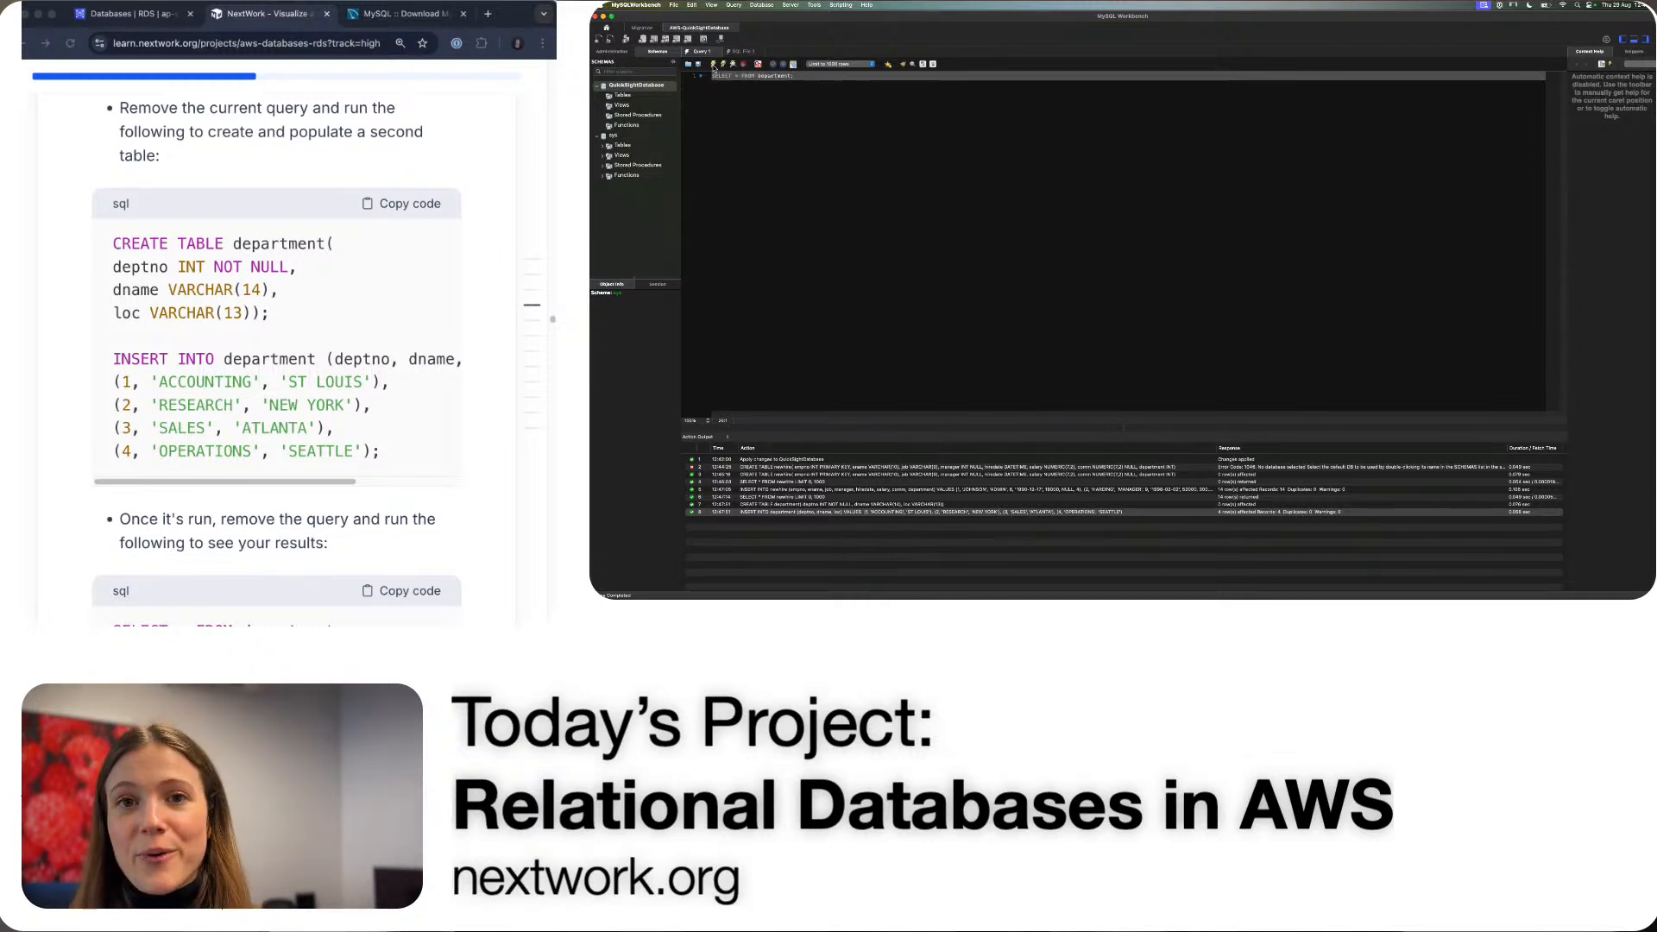
left_click(714, 65)
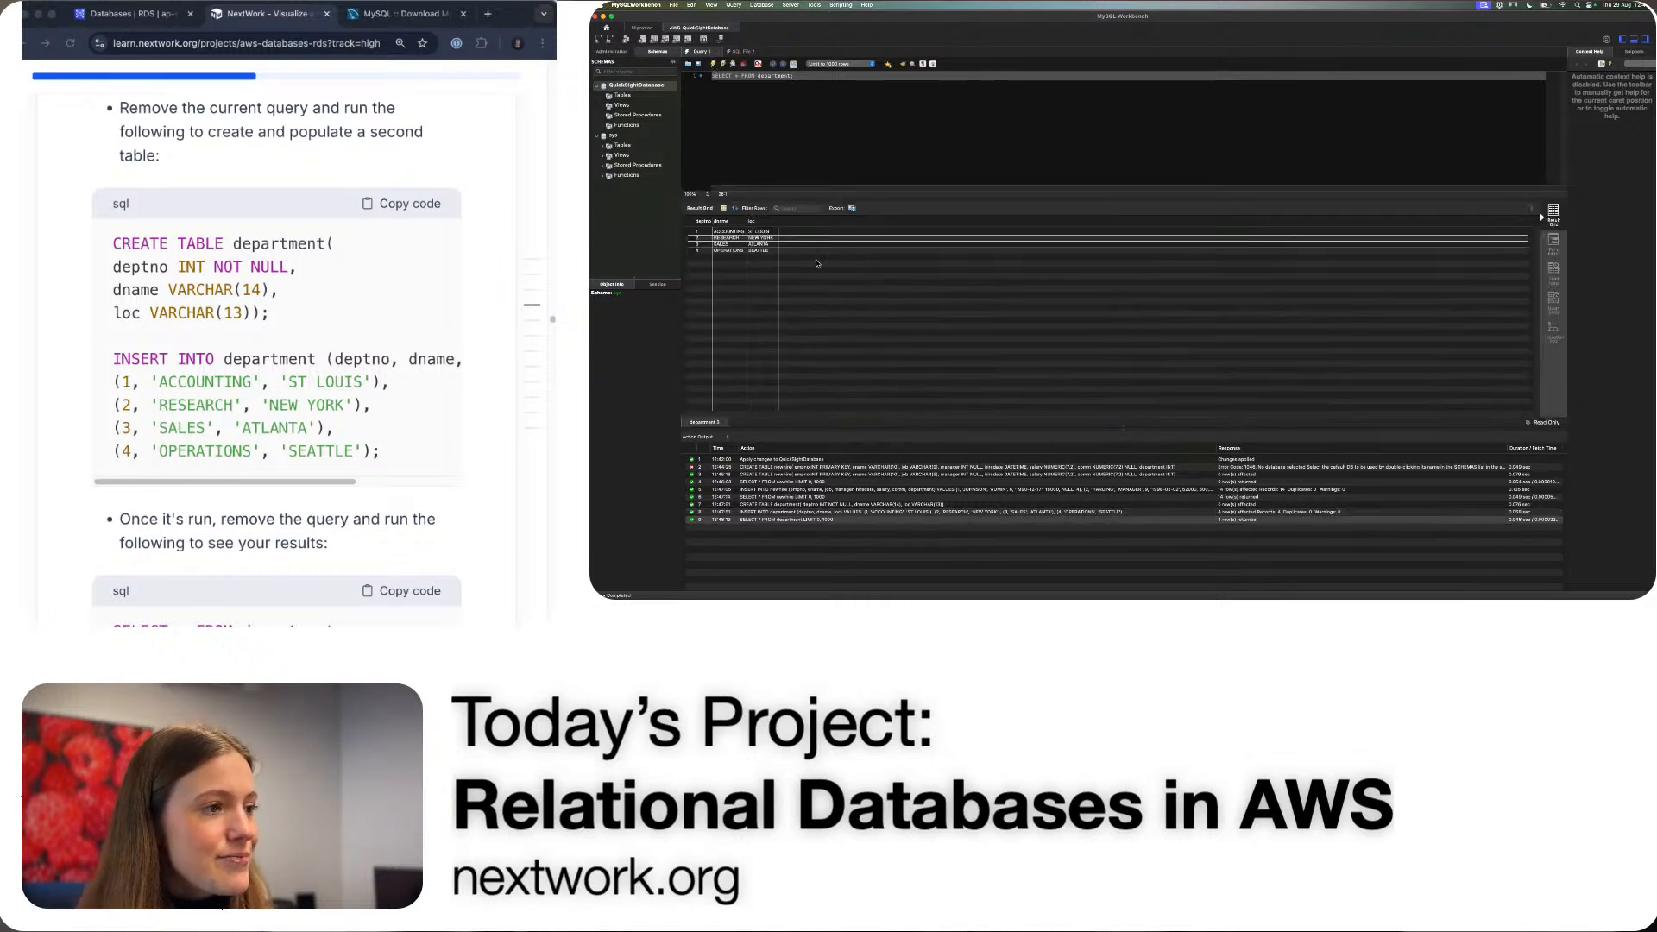
left_click_drag(817, 263, 647, 230)
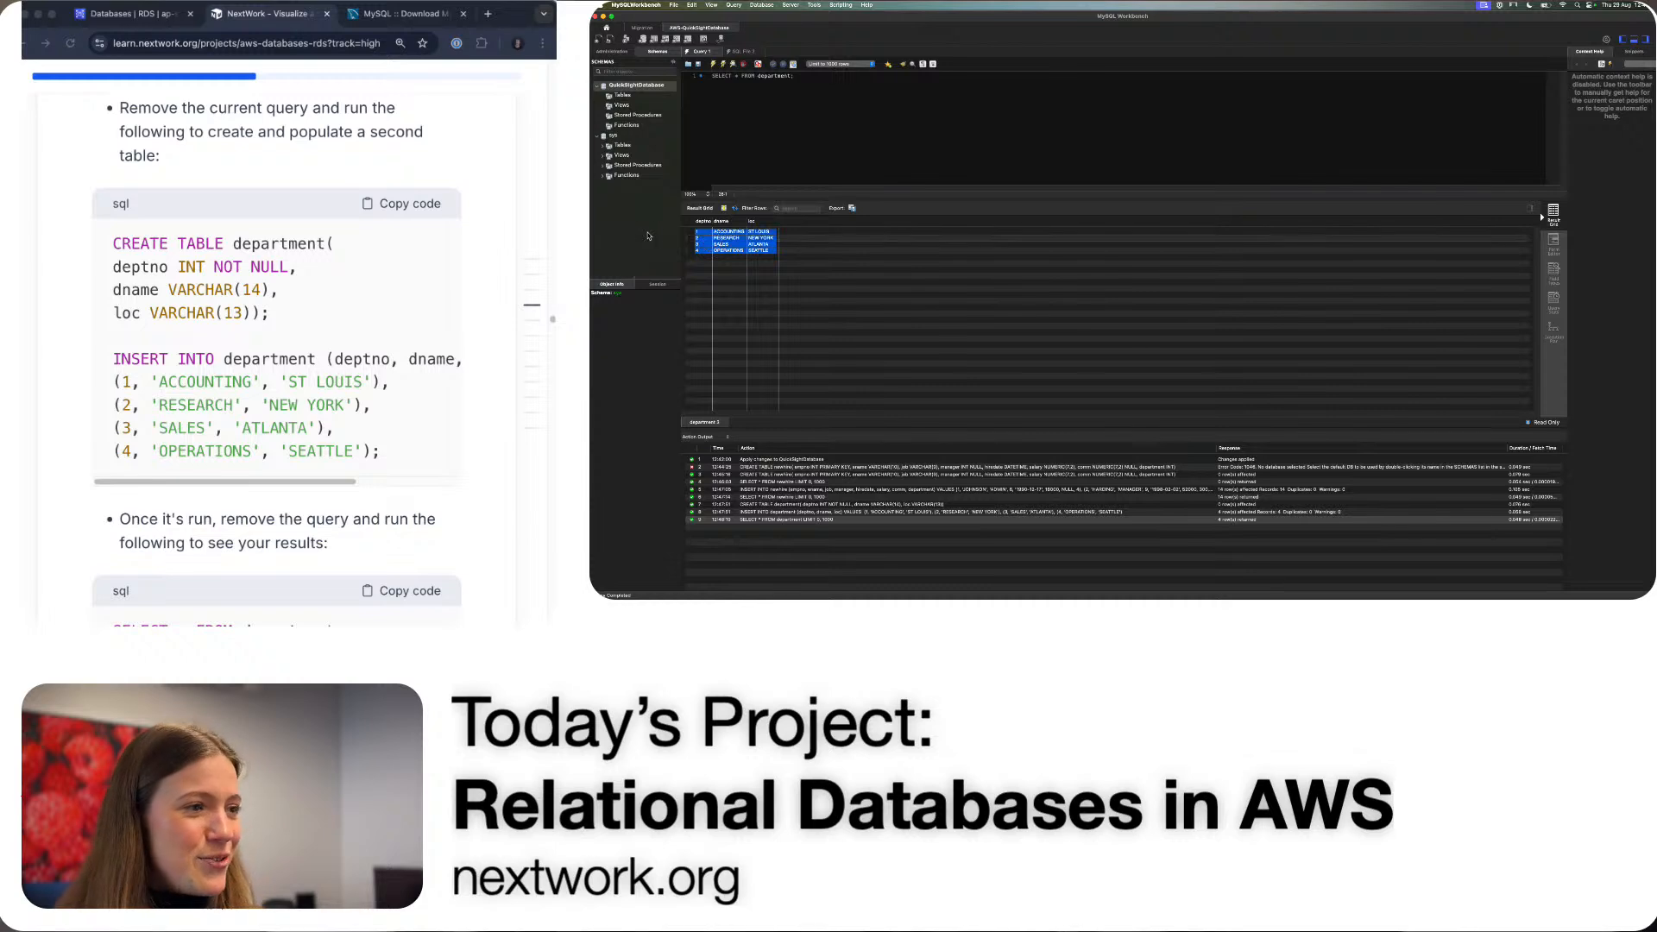
left_click(921, 262)
- In the NextWork guide, copy the suggested opening "To populate my database I" into the answer for "How did you populate your database?"
scroll(362, 251, "down", 6)
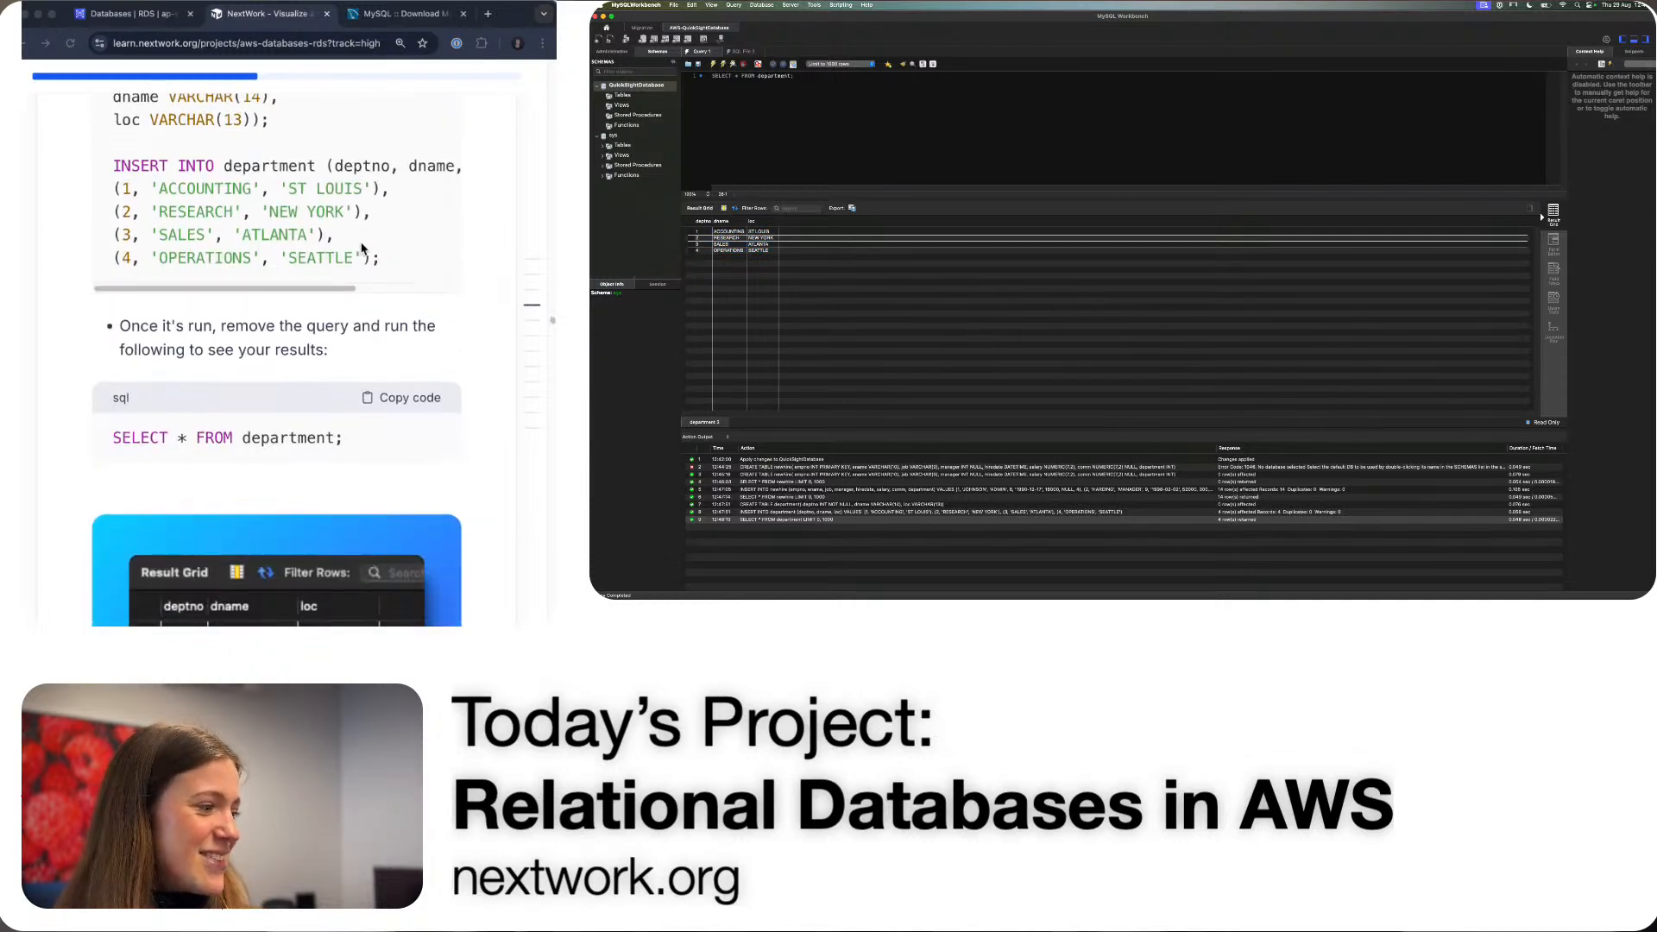
scroll(362, 251, "down", 7)
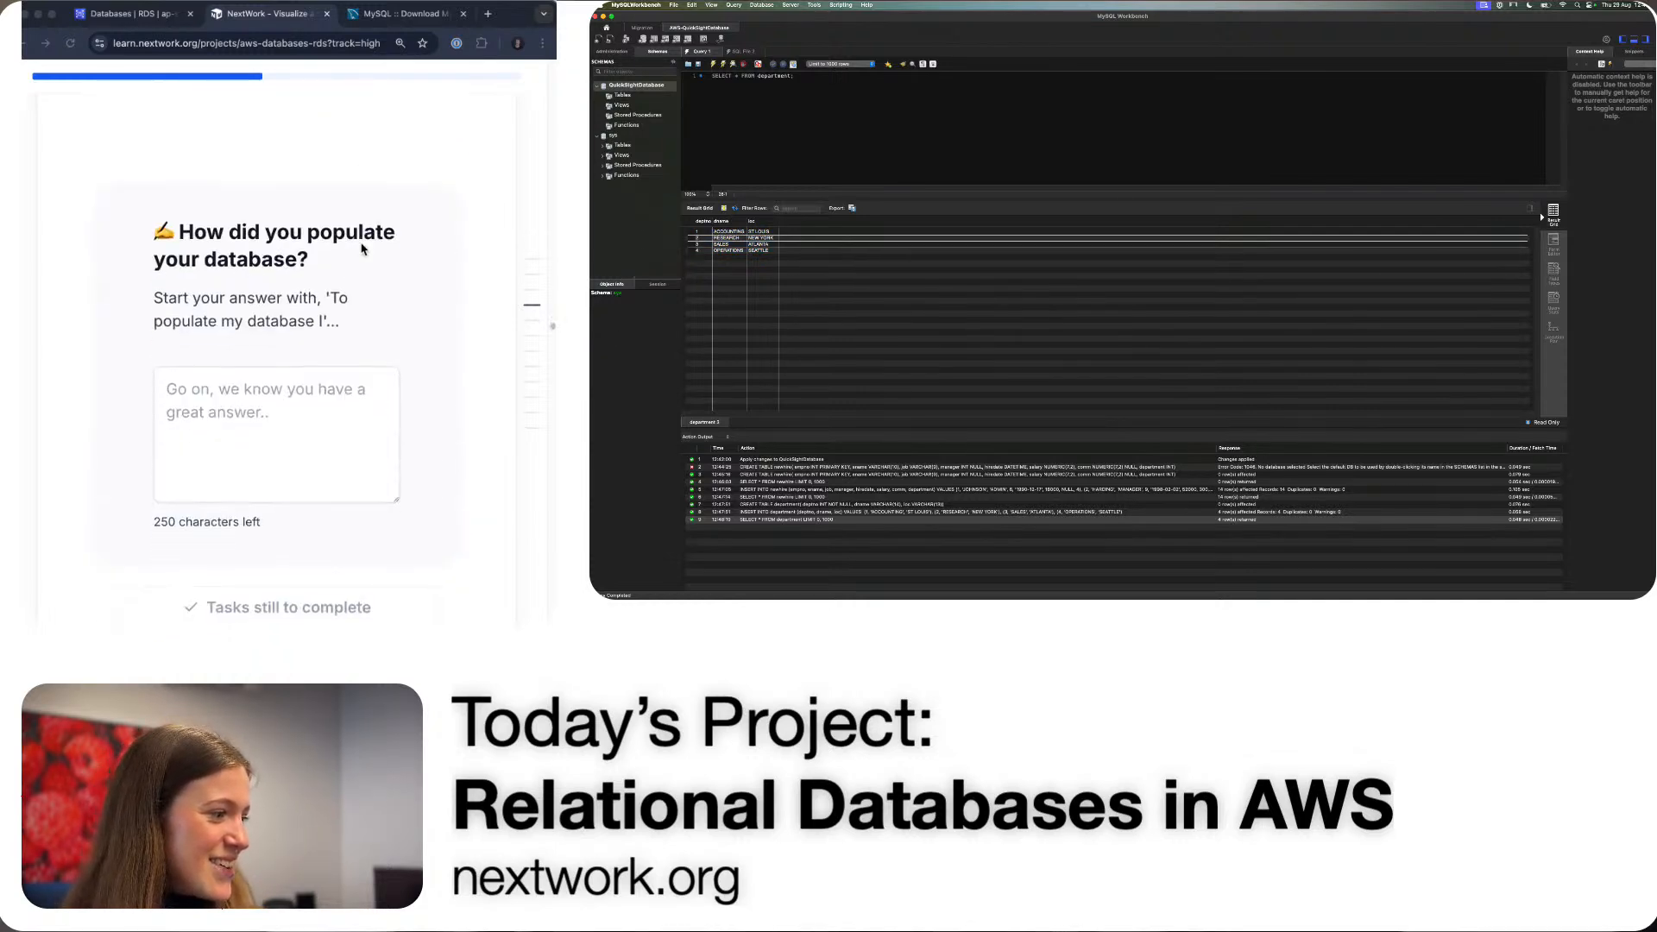
left_click(303, 319)
left_click_drag(330, 231, 325, 259)
key("super+c")
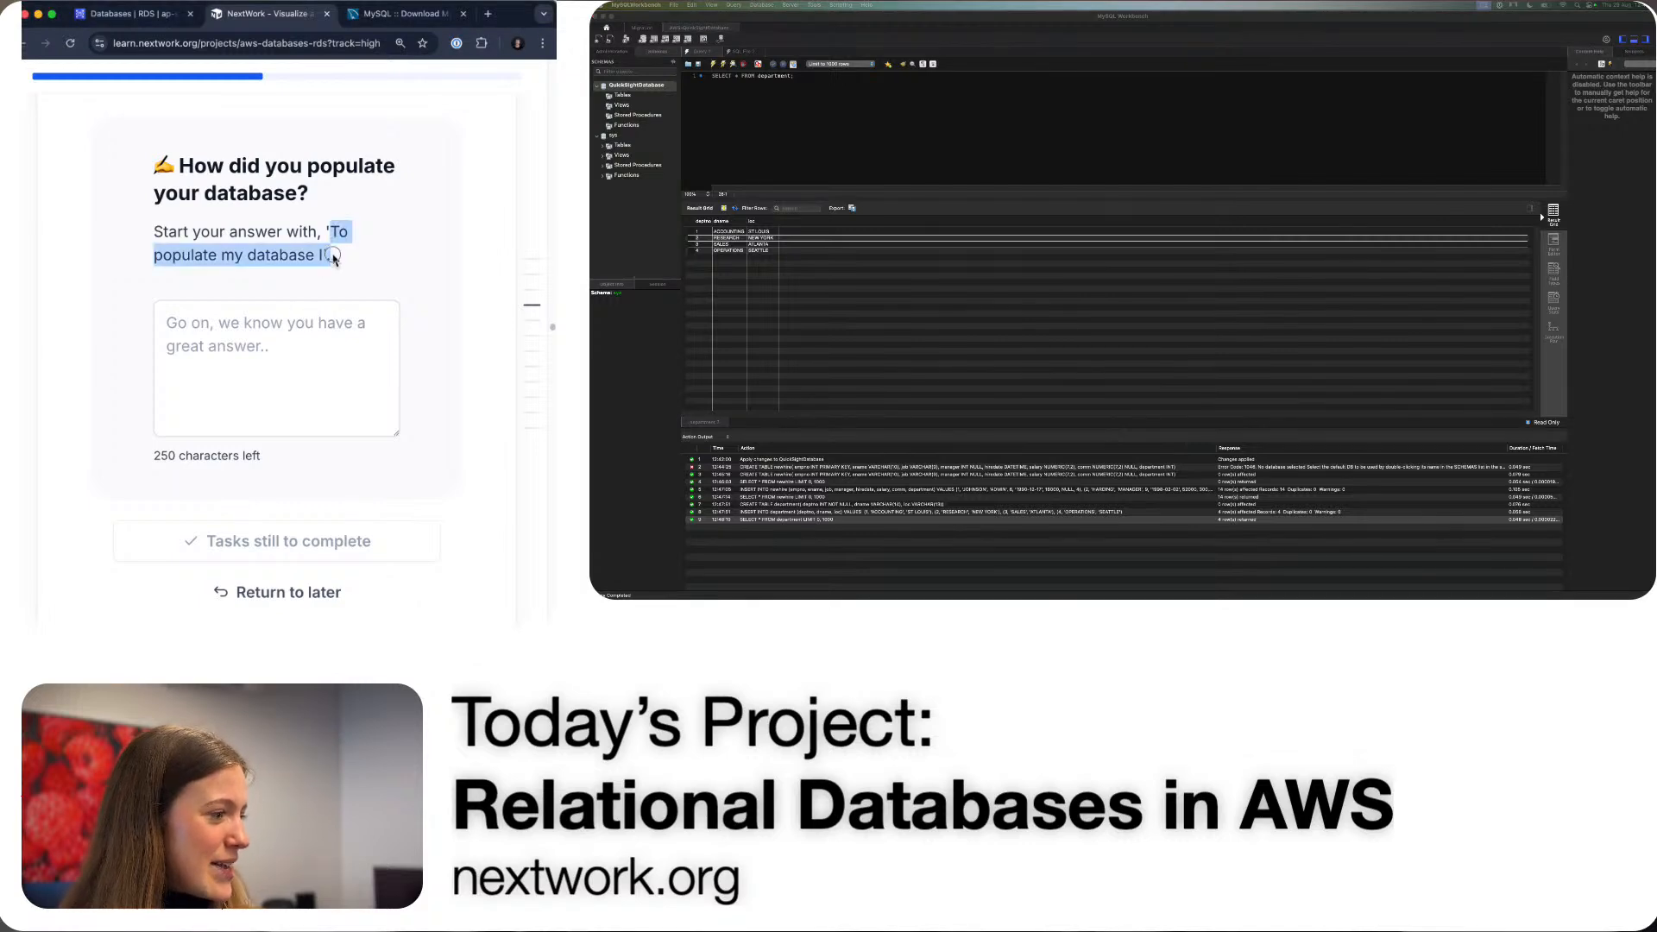
left_click(326, 344)
key("super+v")
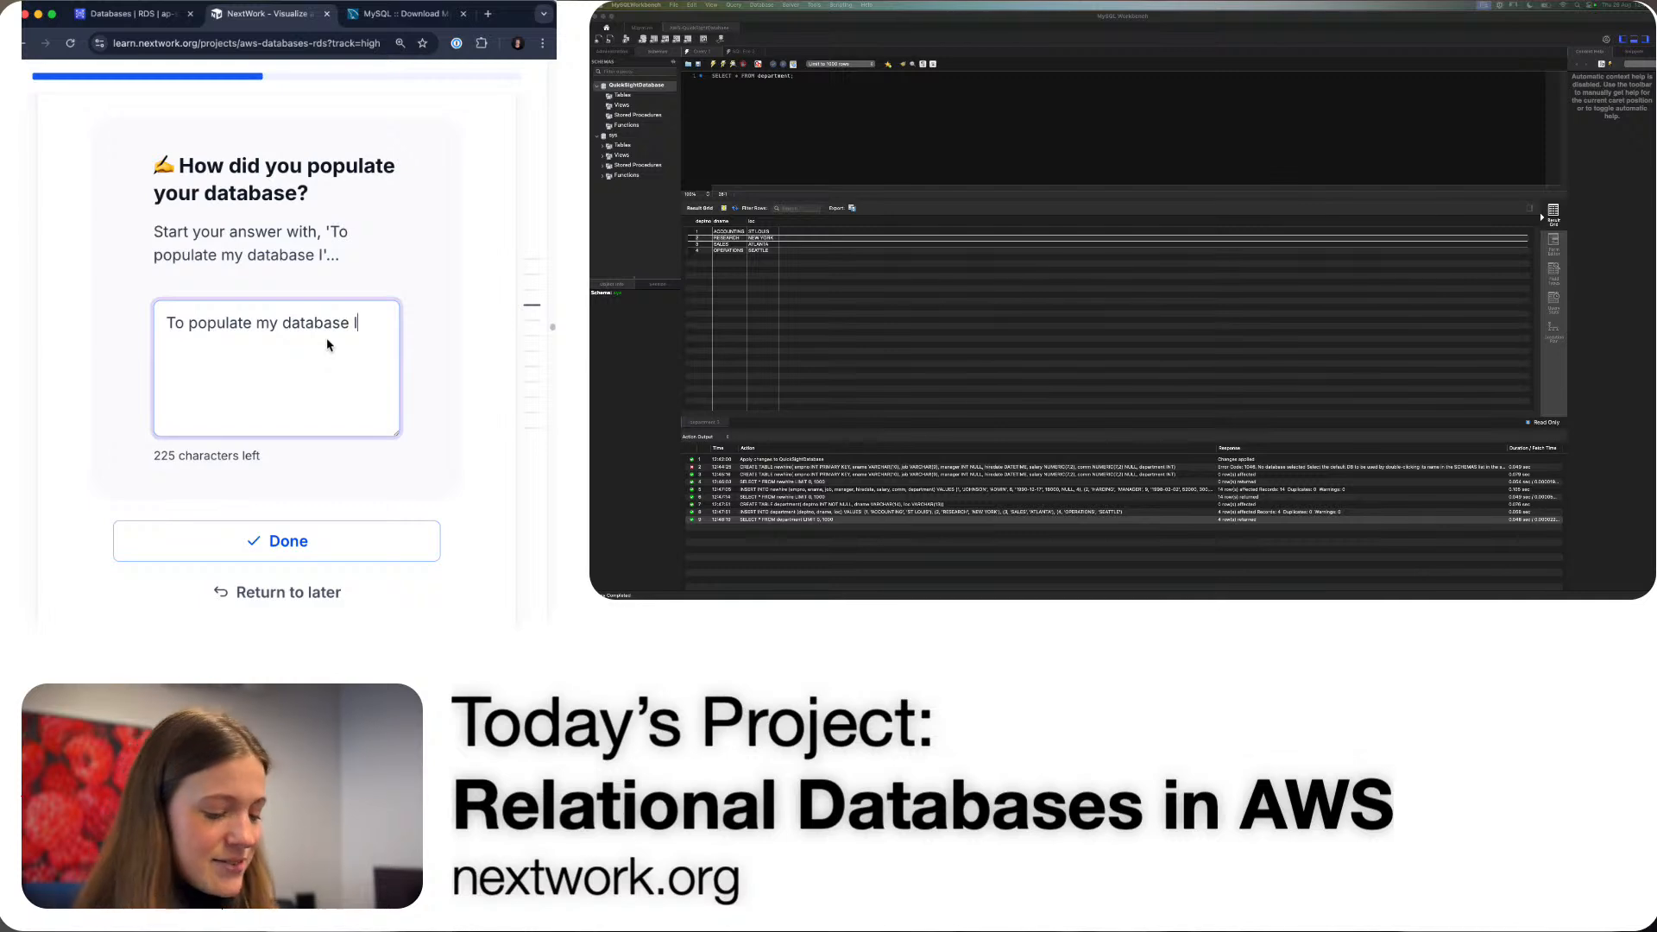
- Continue the answer with "used SQL in the MySQL Workbench app to Create, and populate my database tables."
type("used S")
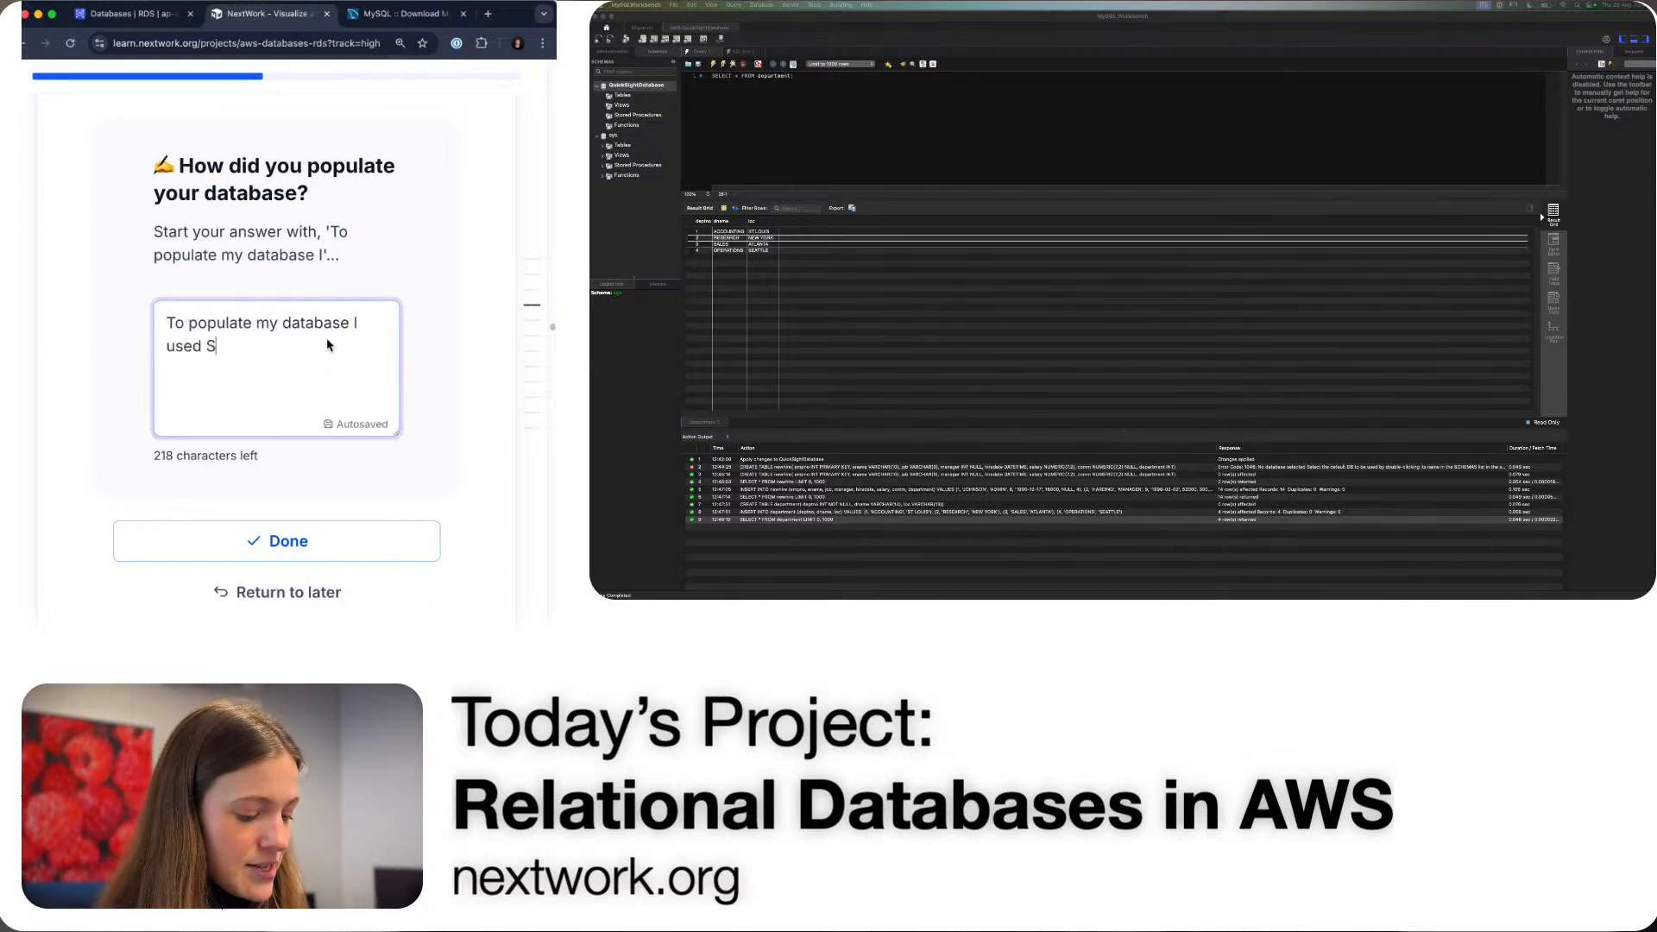
type("QL i")
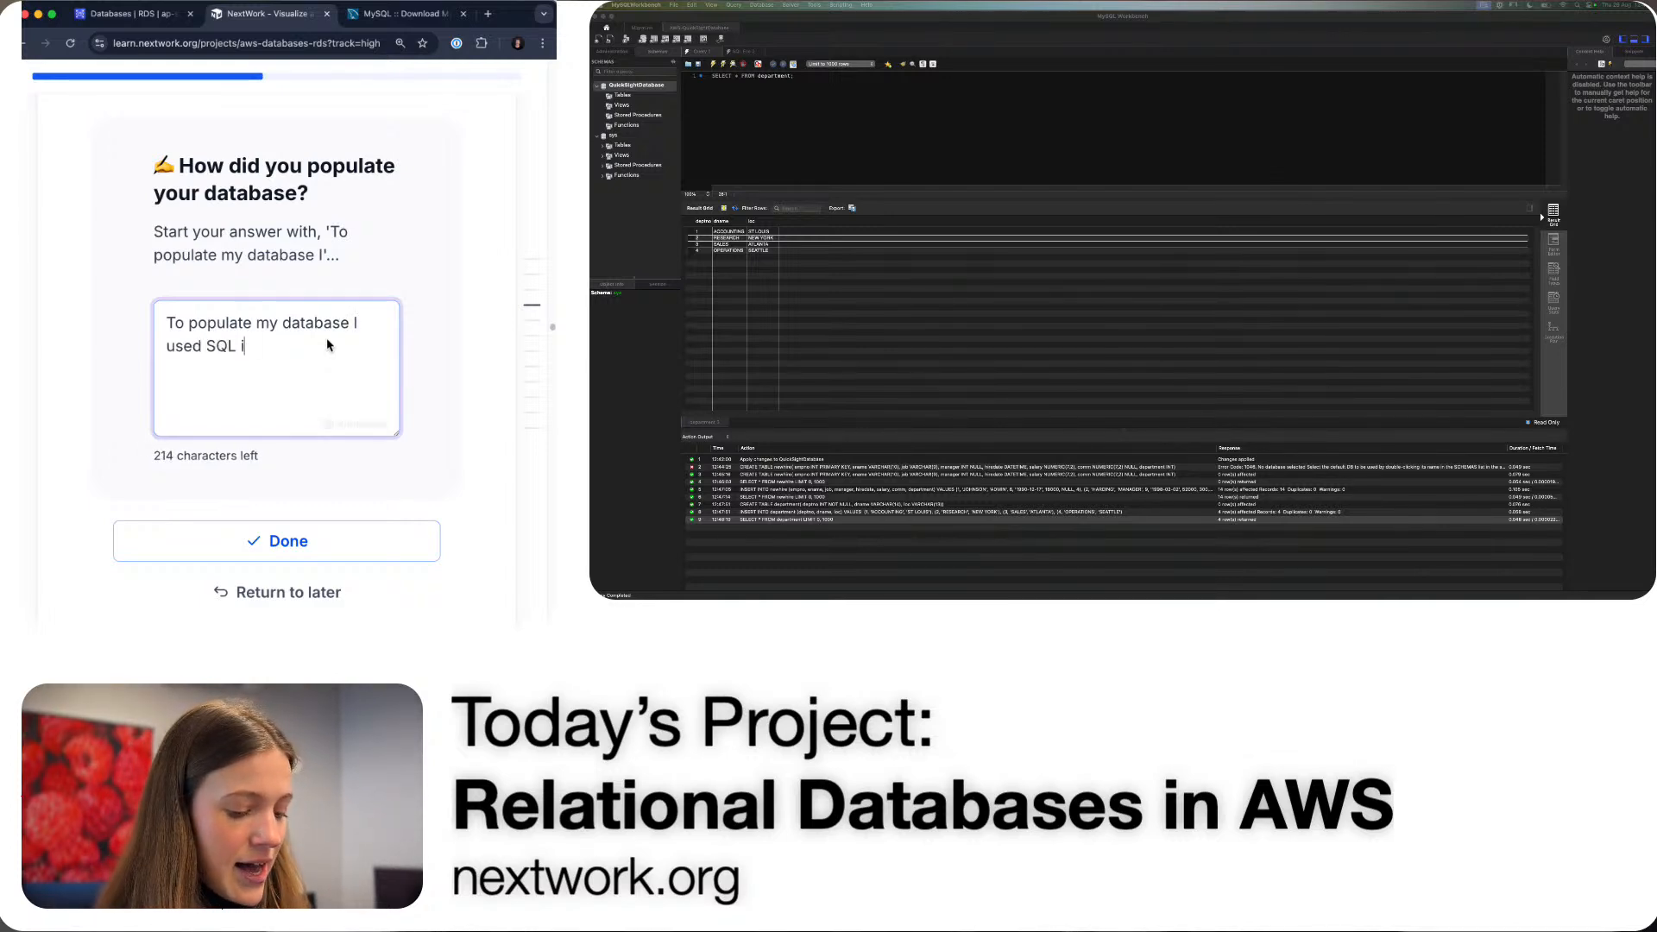
type("n the MyS")
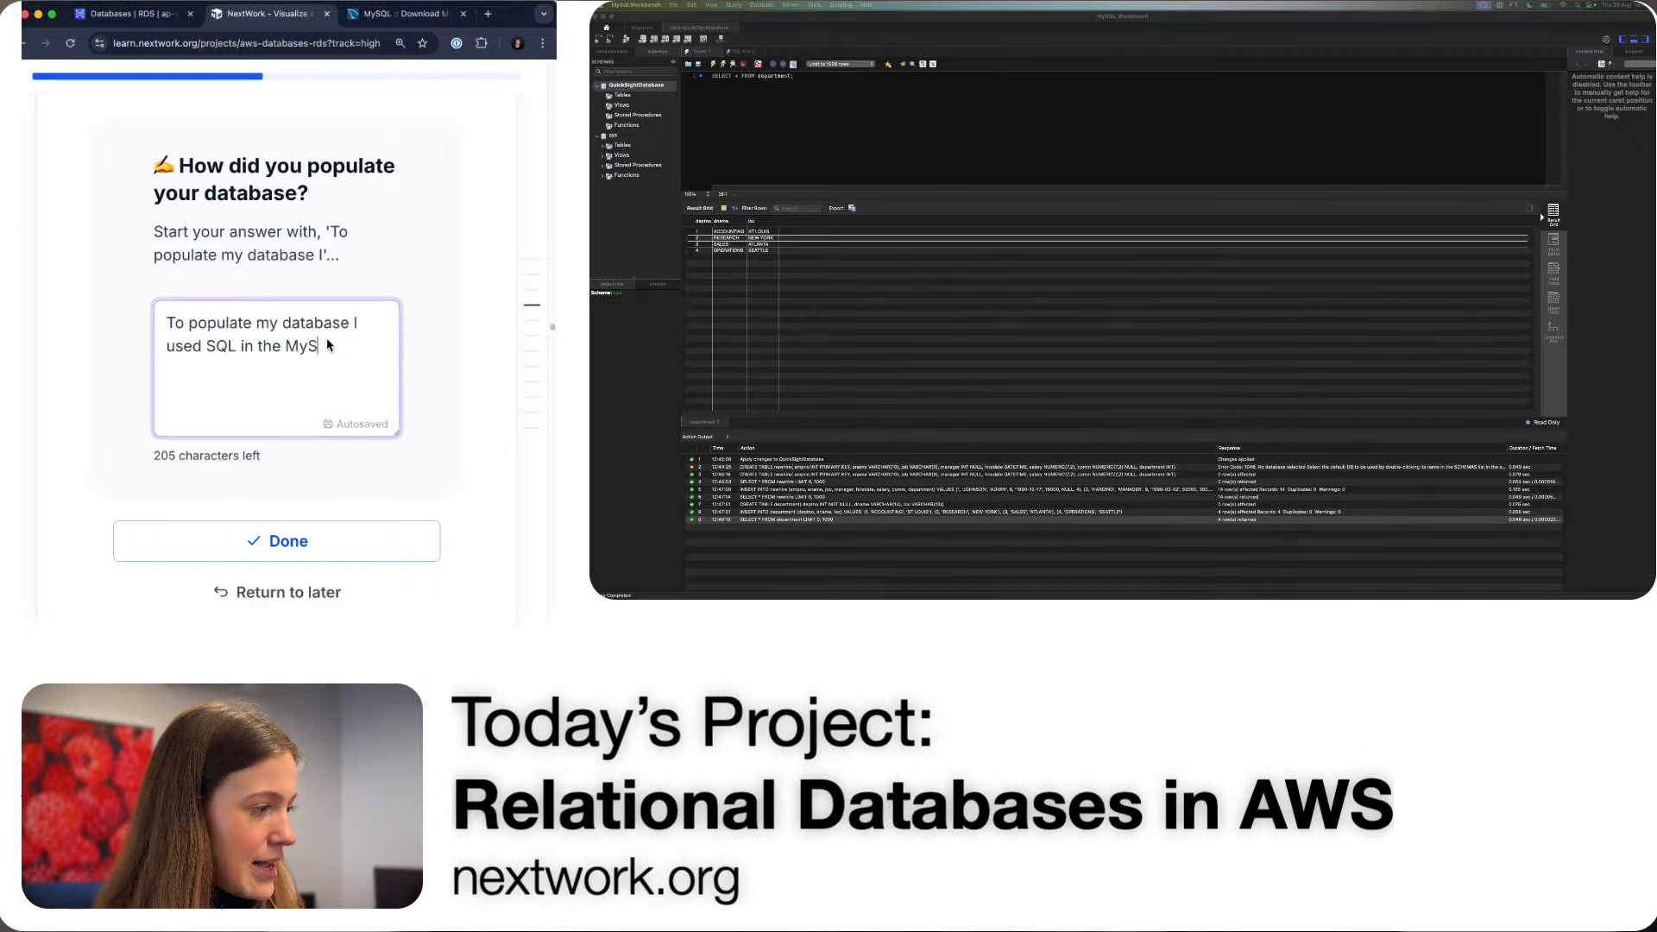
type("QL Workbench app")
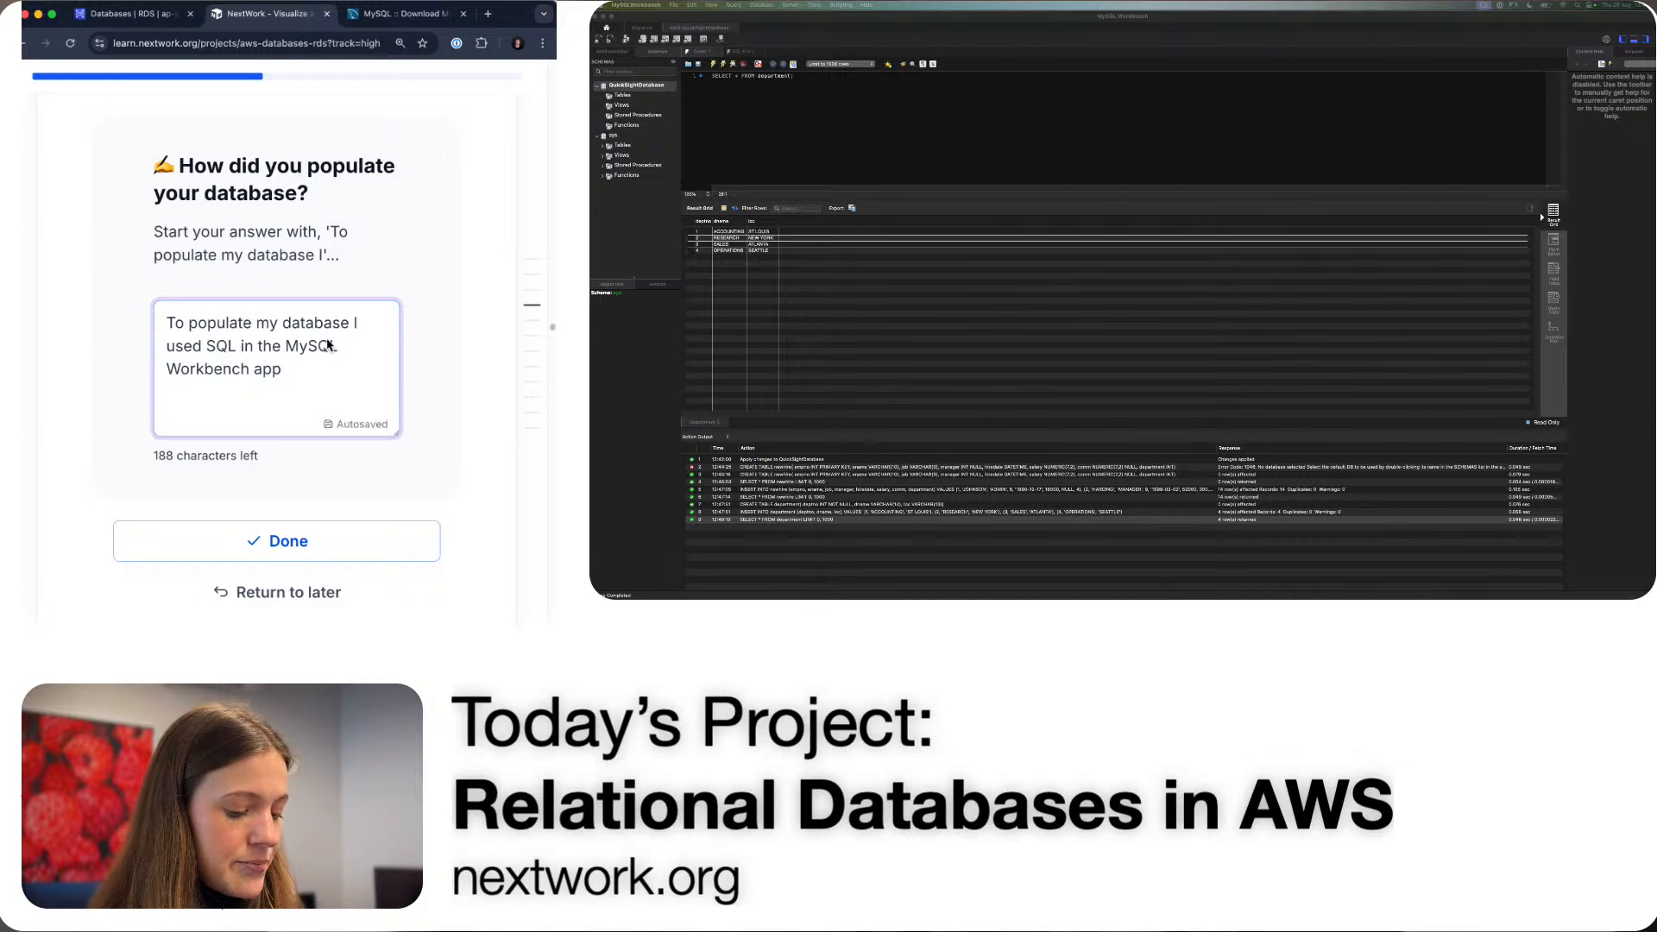
type(" to Create")
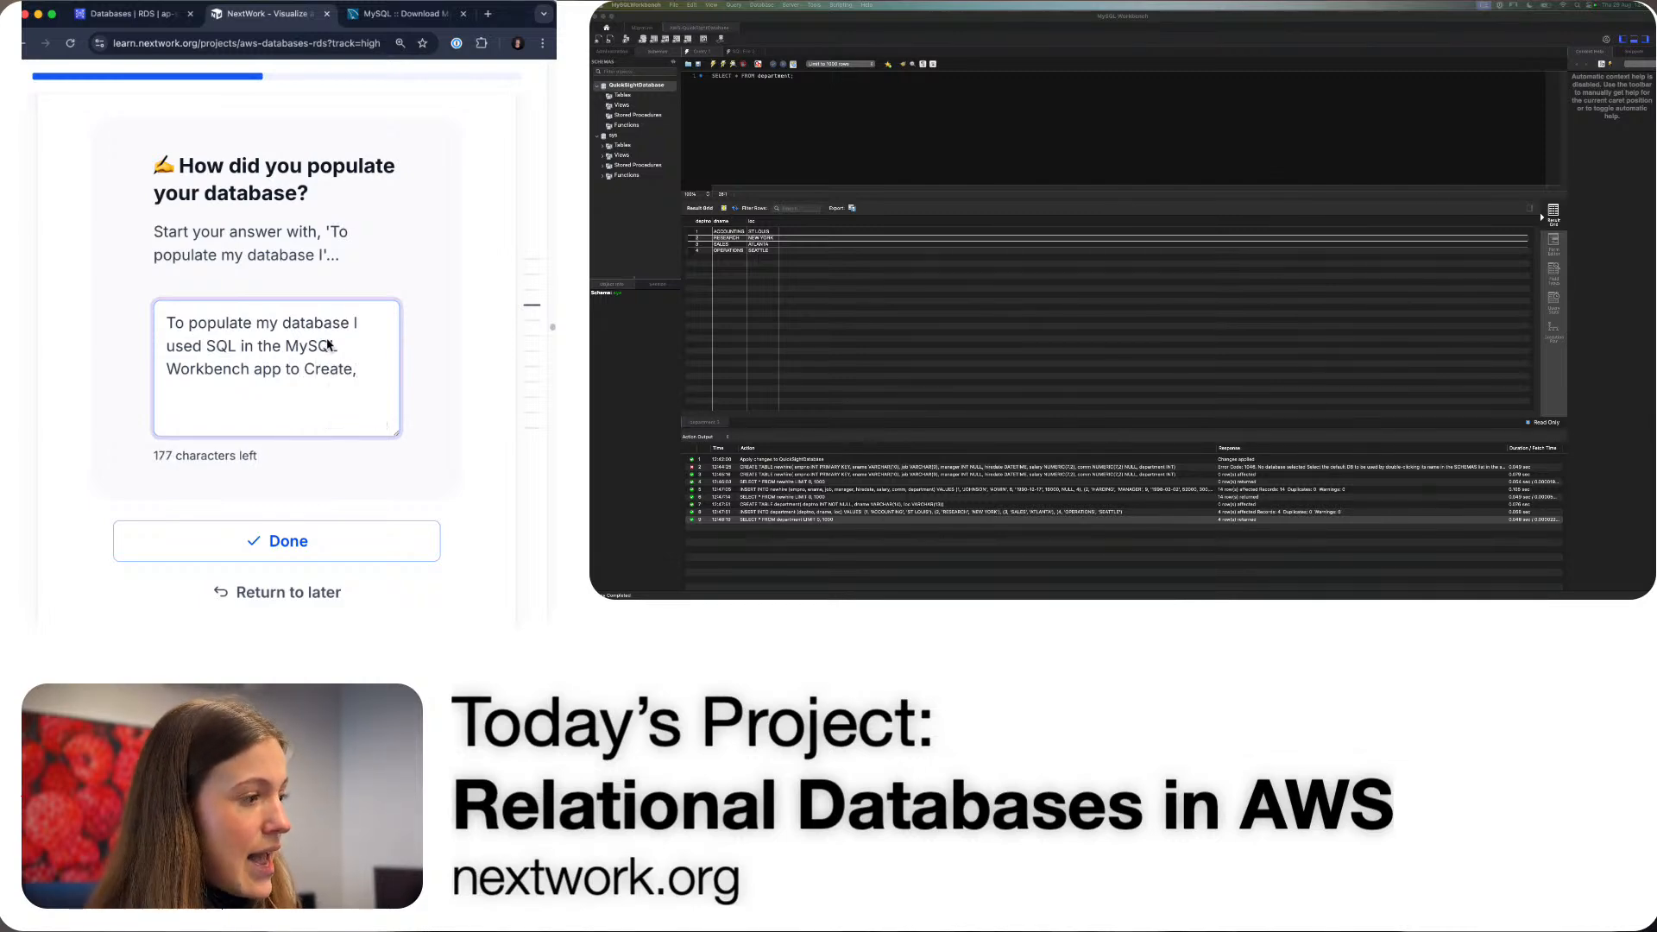
type(", and popu")
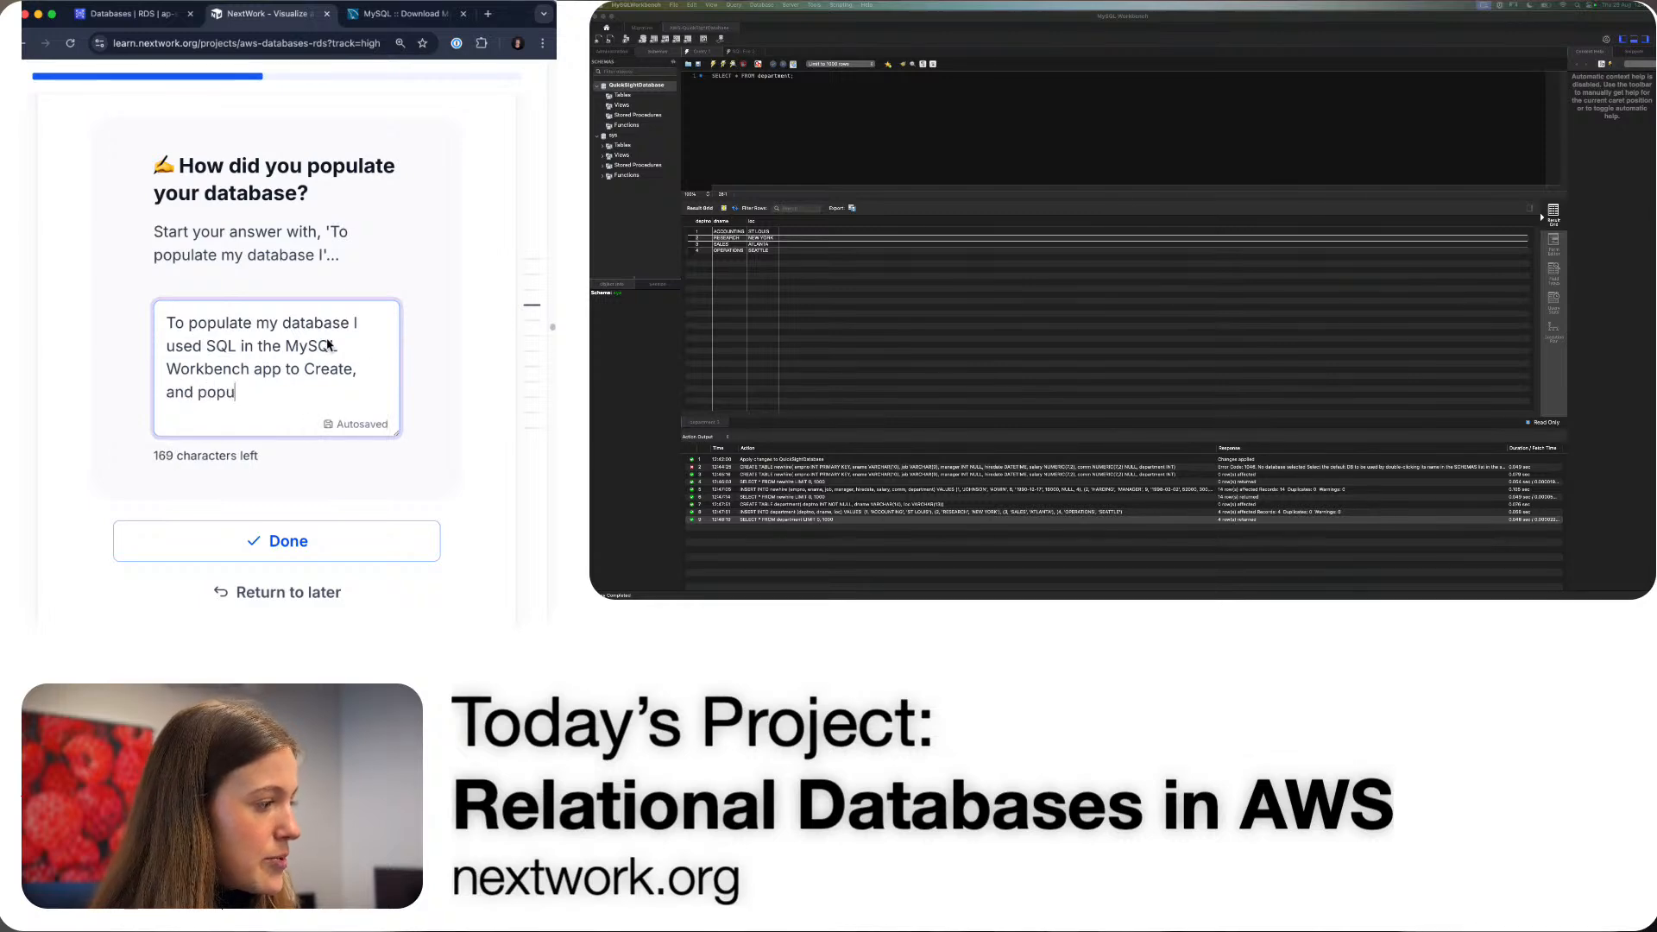
type("late my ")
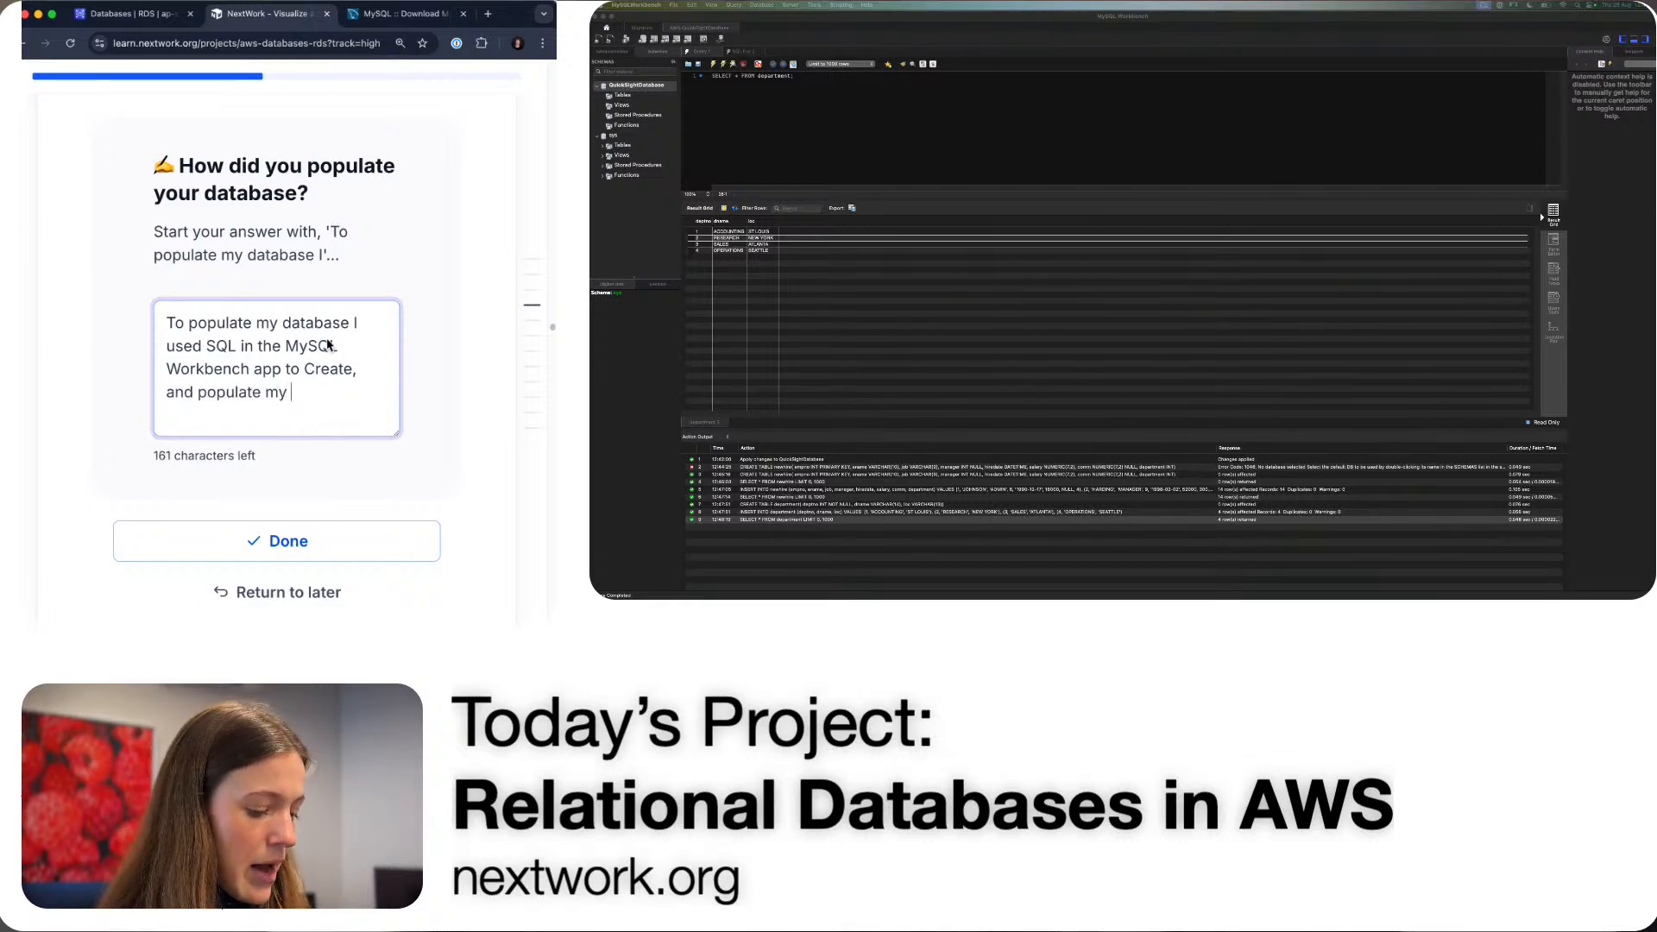
type("database ta")
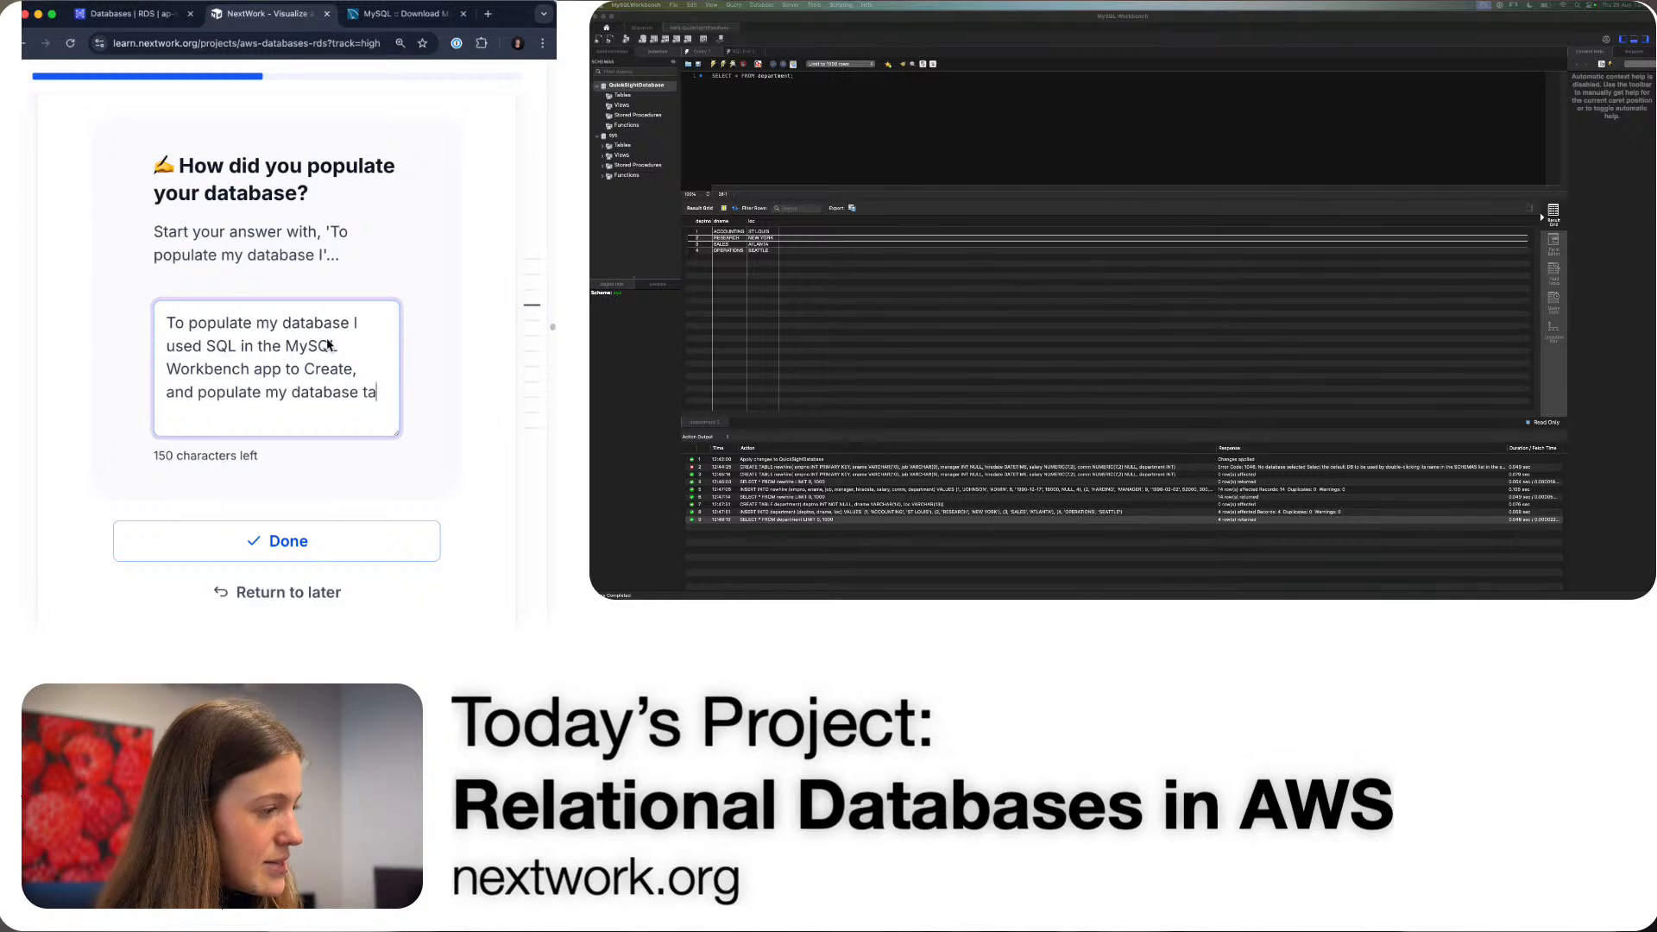
type("bles. F")
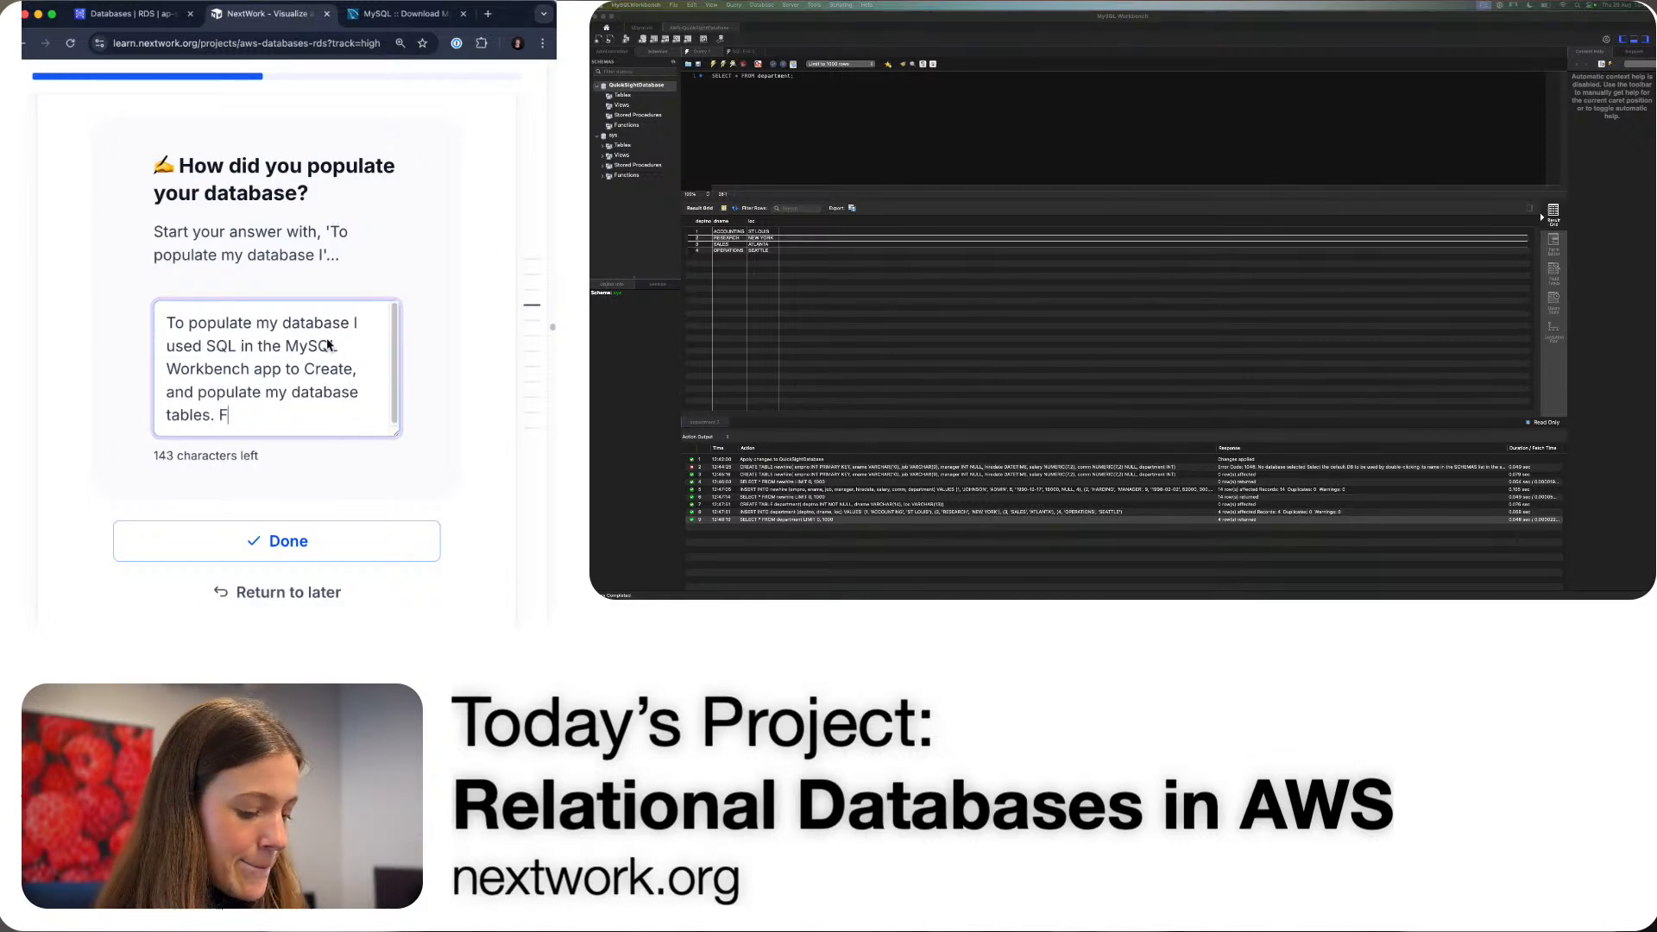
- Add to the answer "First I had to connect my RDS instance to MySQL using the Endpoint,", correcting the spelling of Endpoint
type("irst I had to connect my ")
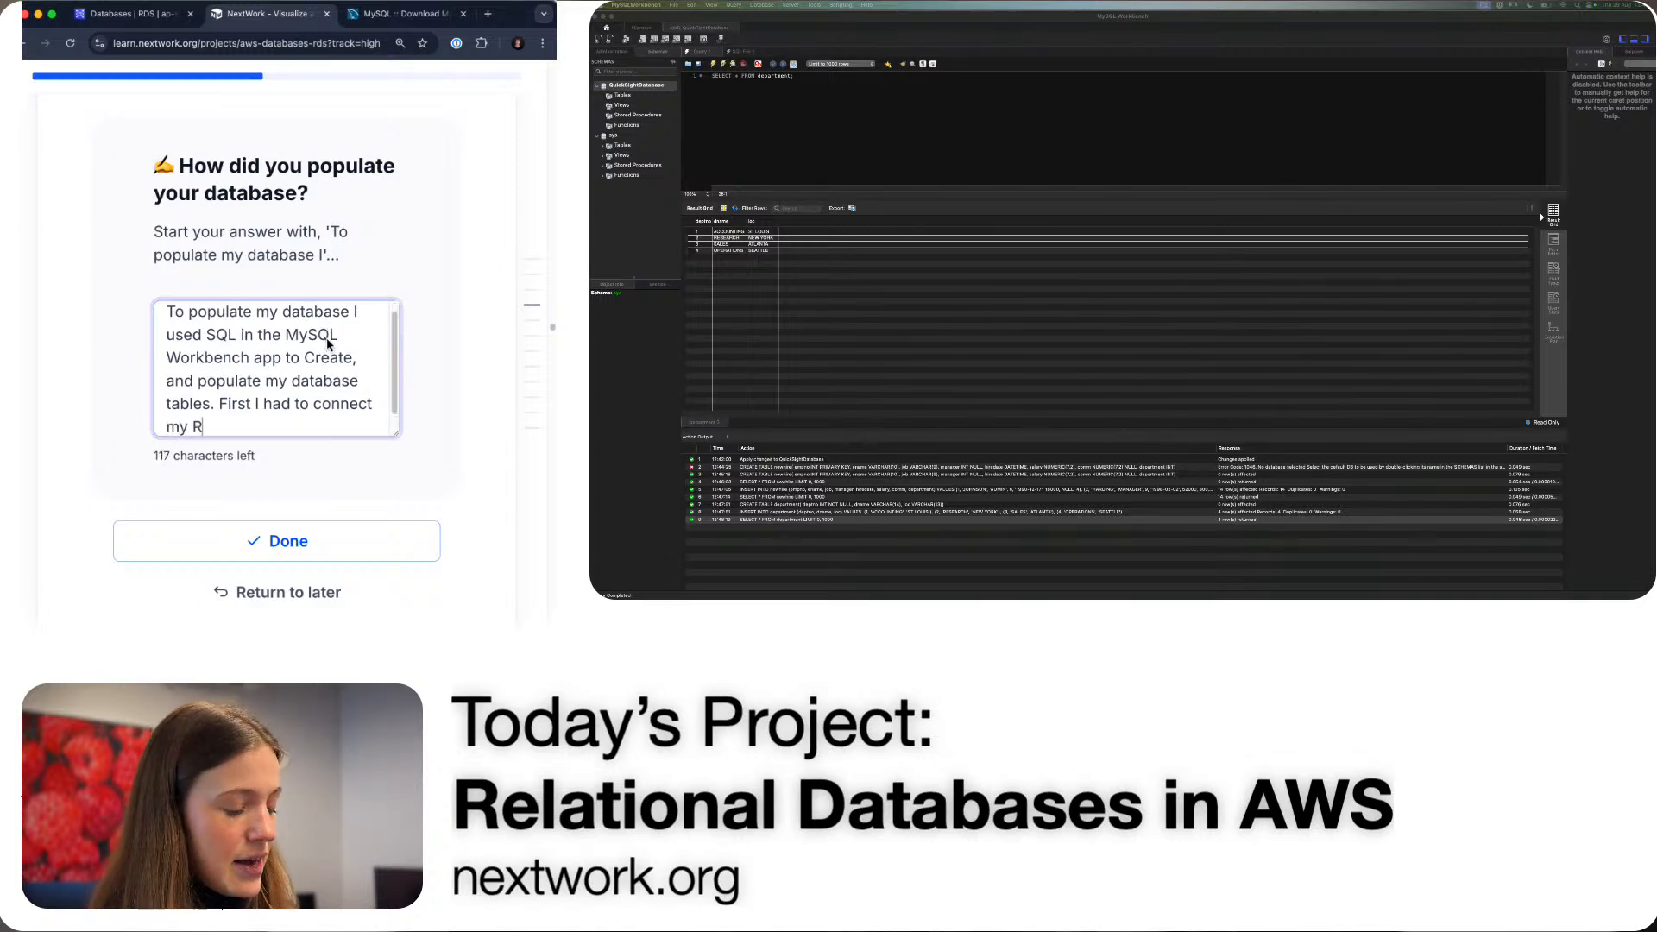
type("RDS instance ")
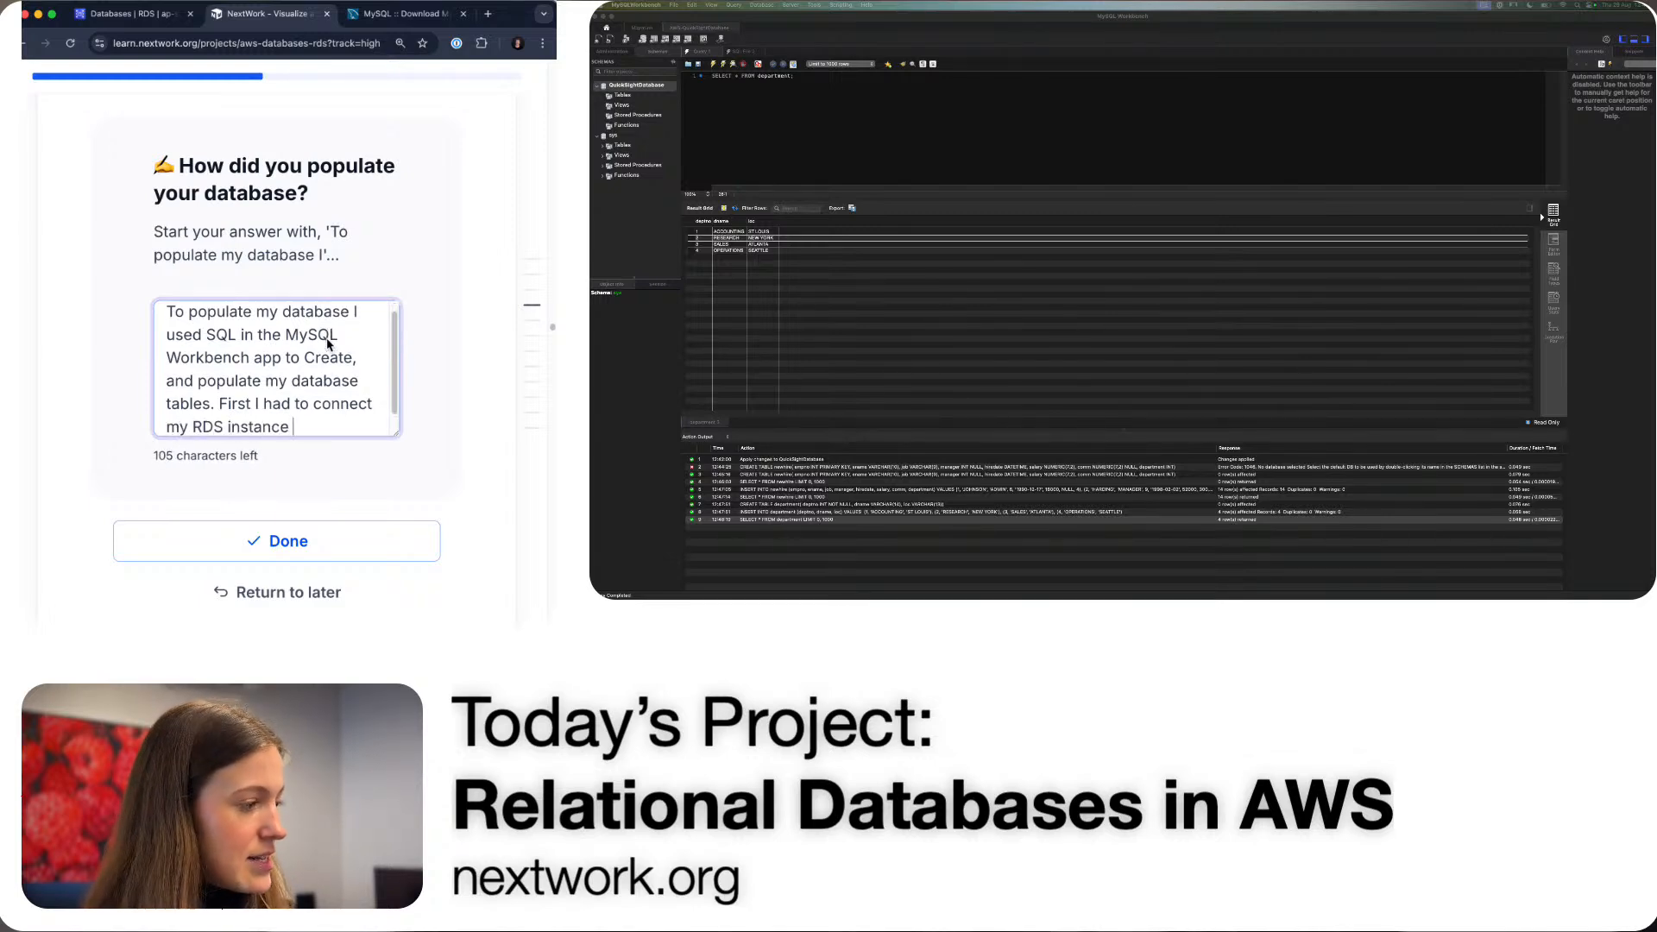
type("to MySQL usin")
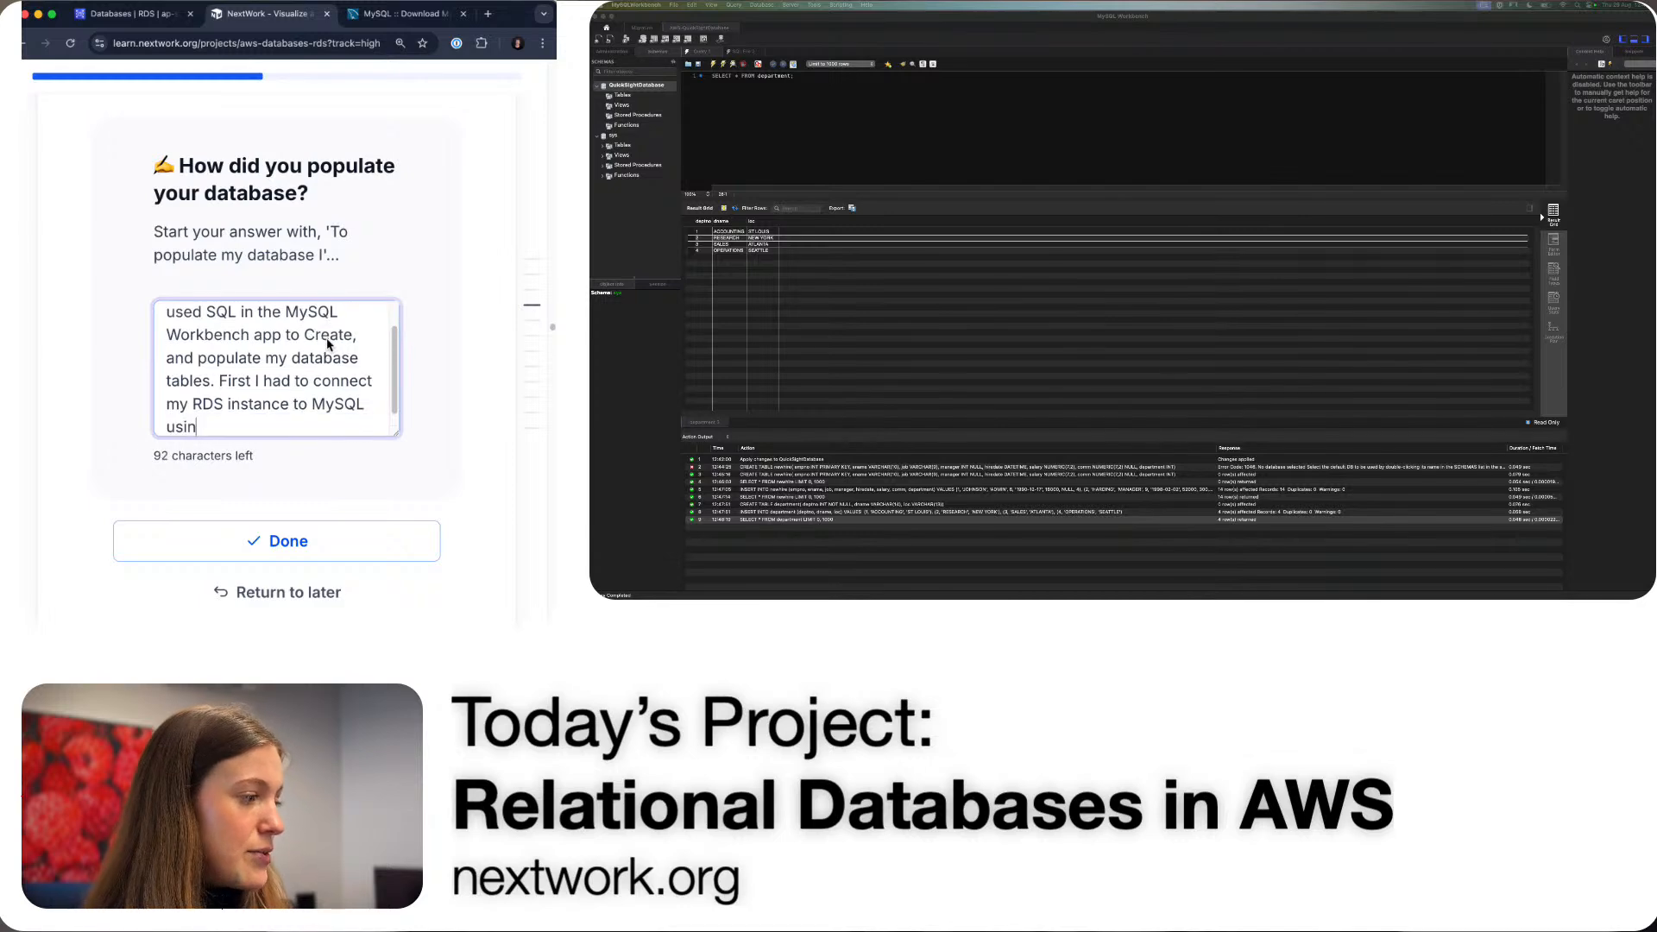
type("g ")
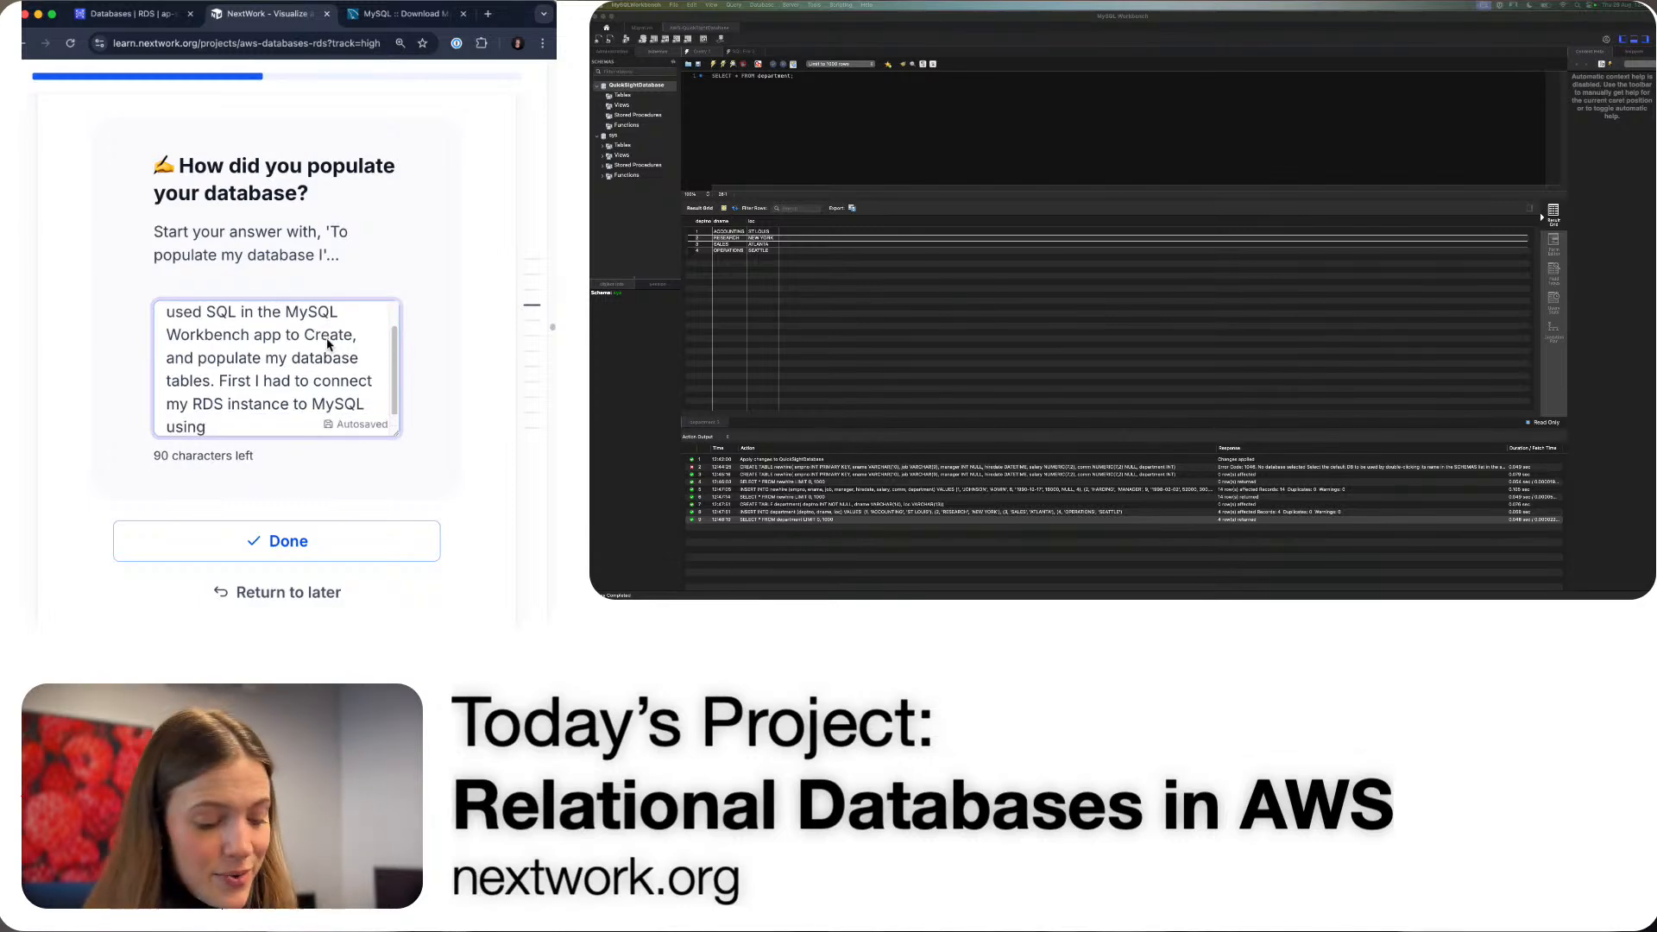
type("the Enpoint a")
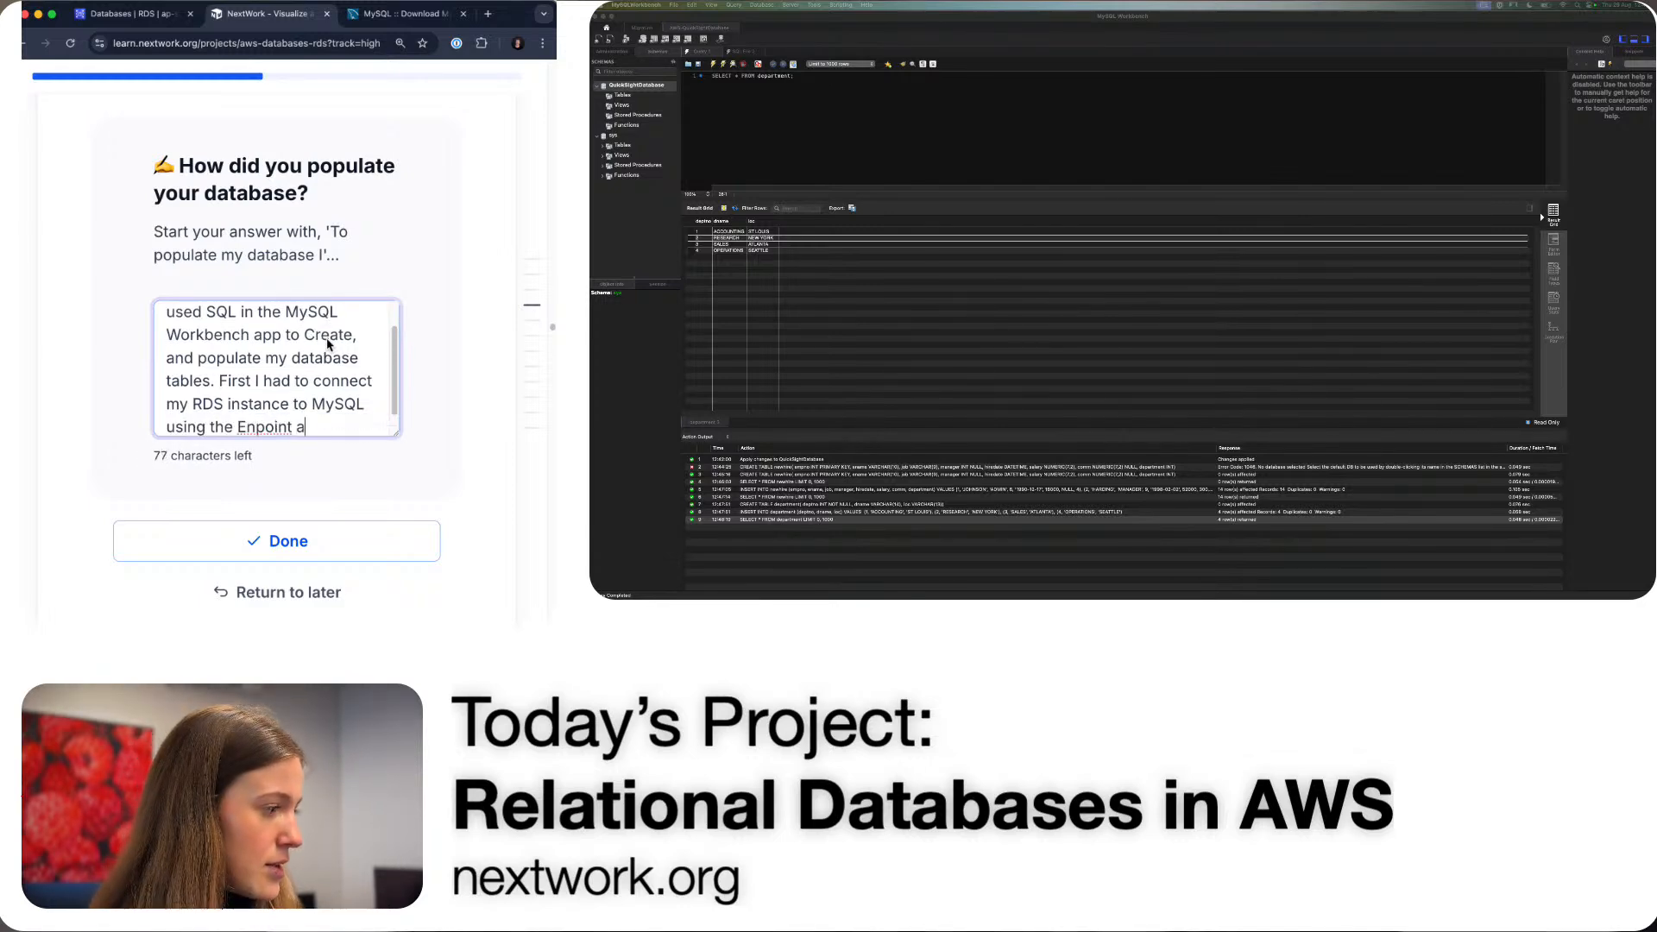
key("BackSpace")
key("BackSpace")
key("BackSpace")
key("BackSpace")
key("BackSpace")
key("BackSpace")
key("BackSpace")
type("dpoint,")
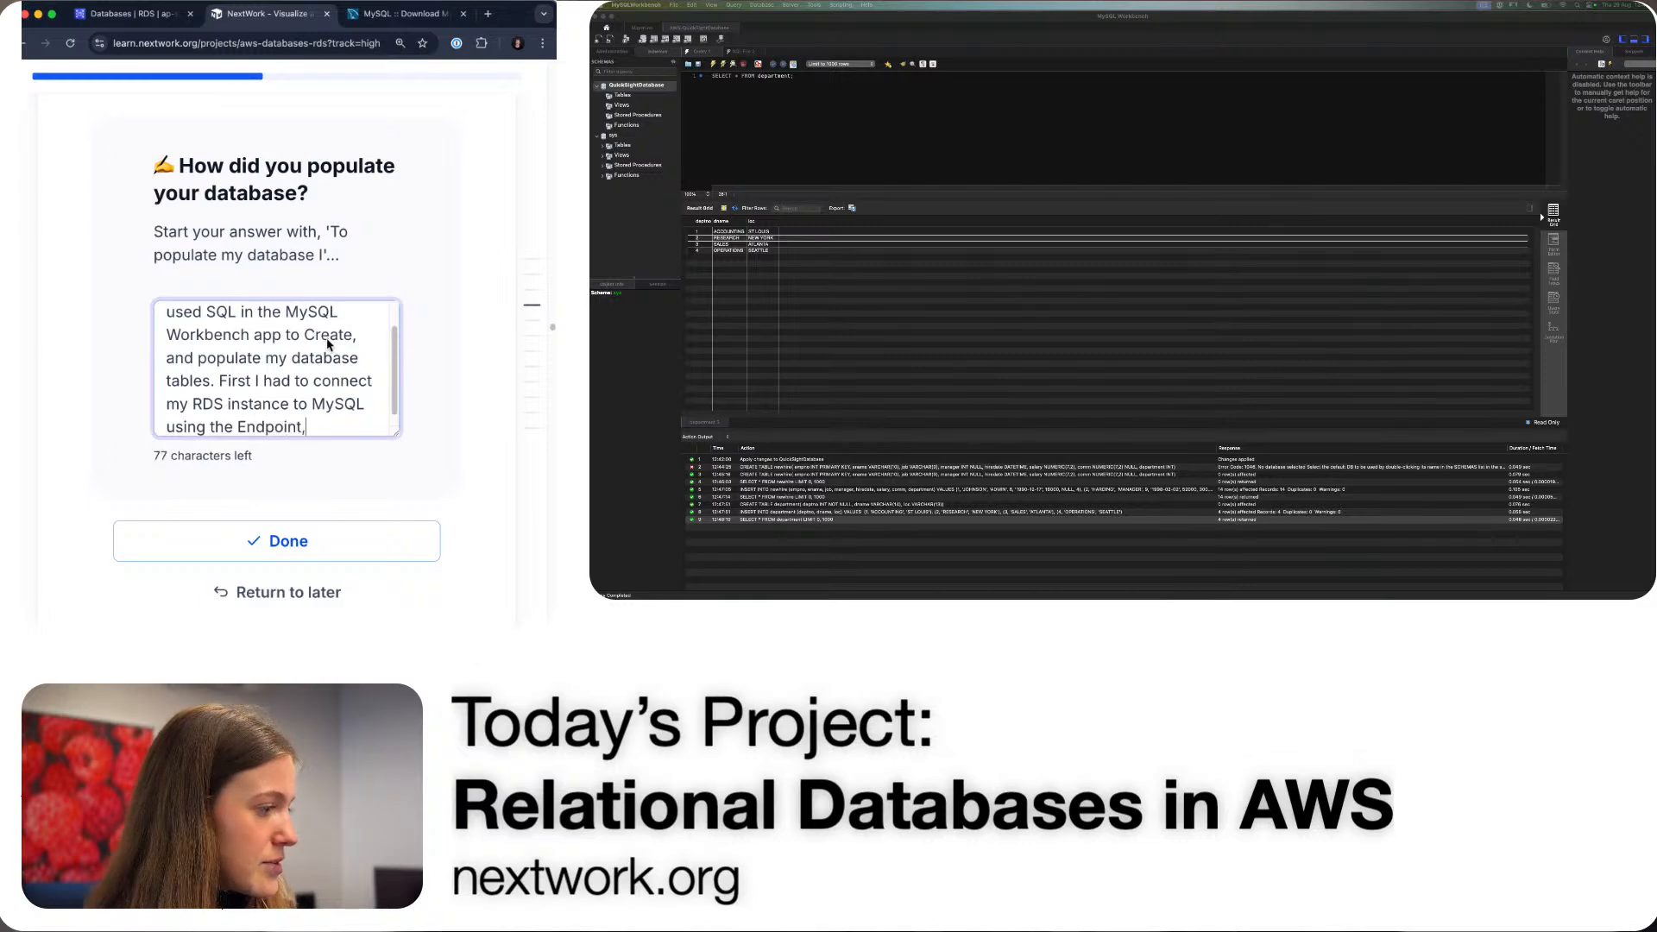
- Finish the answer on populating the database with "port, username and password." and mark the task as done
type(" port, usernma")
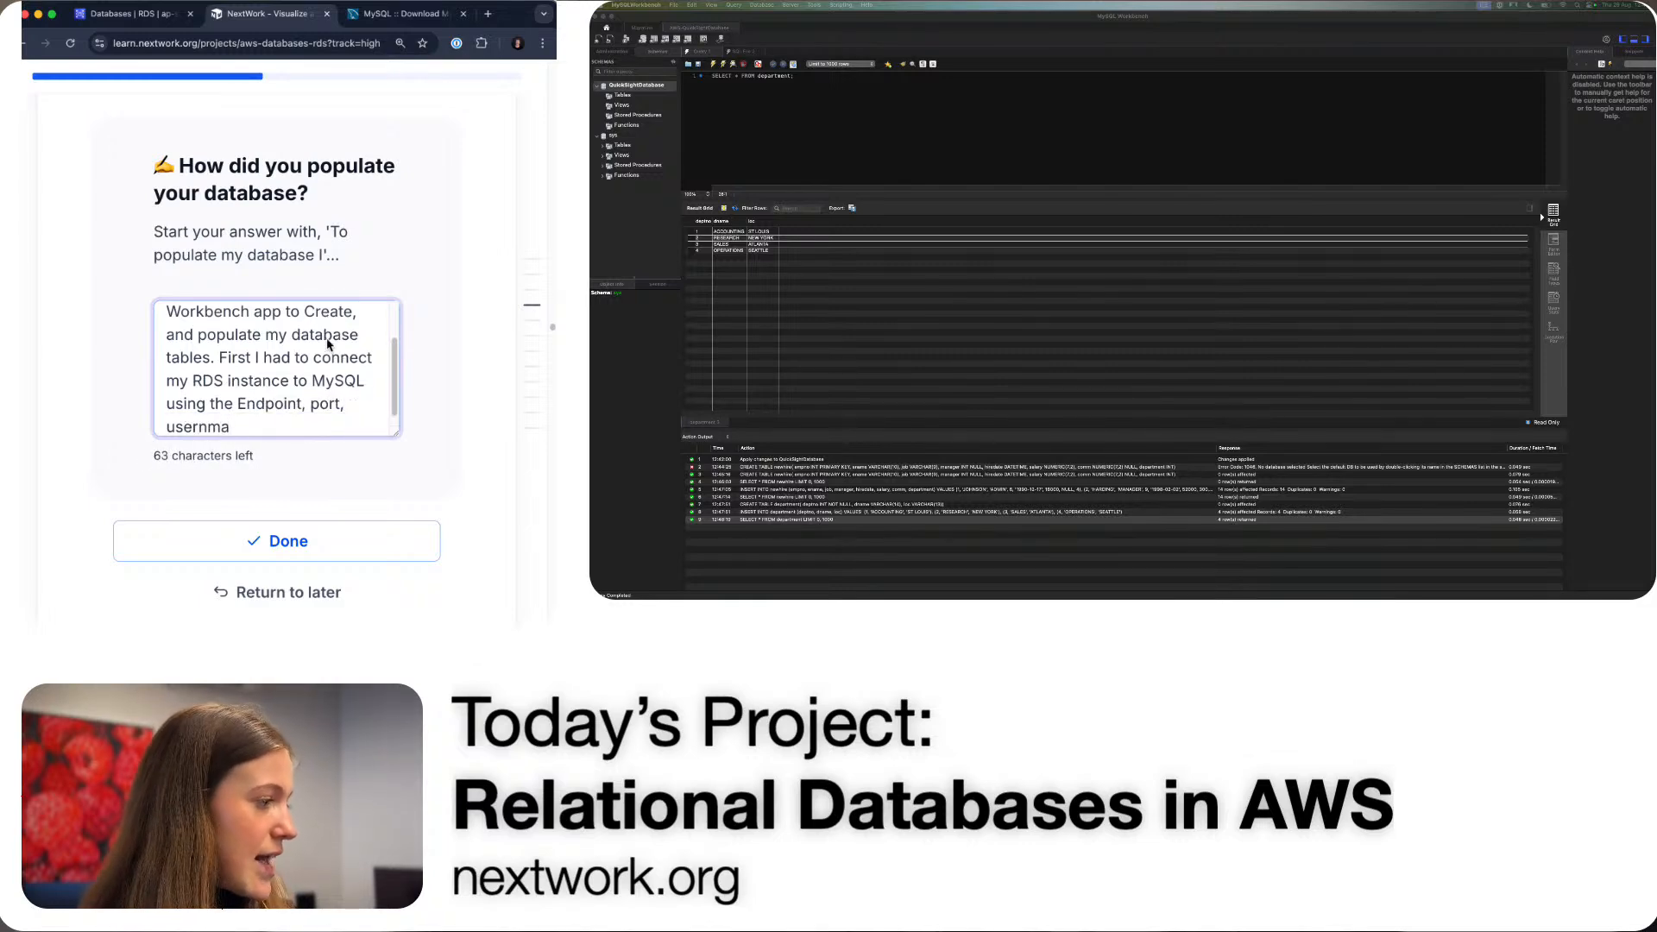
key("BackSpace")
key("BackSpace")
type("ame and pas")
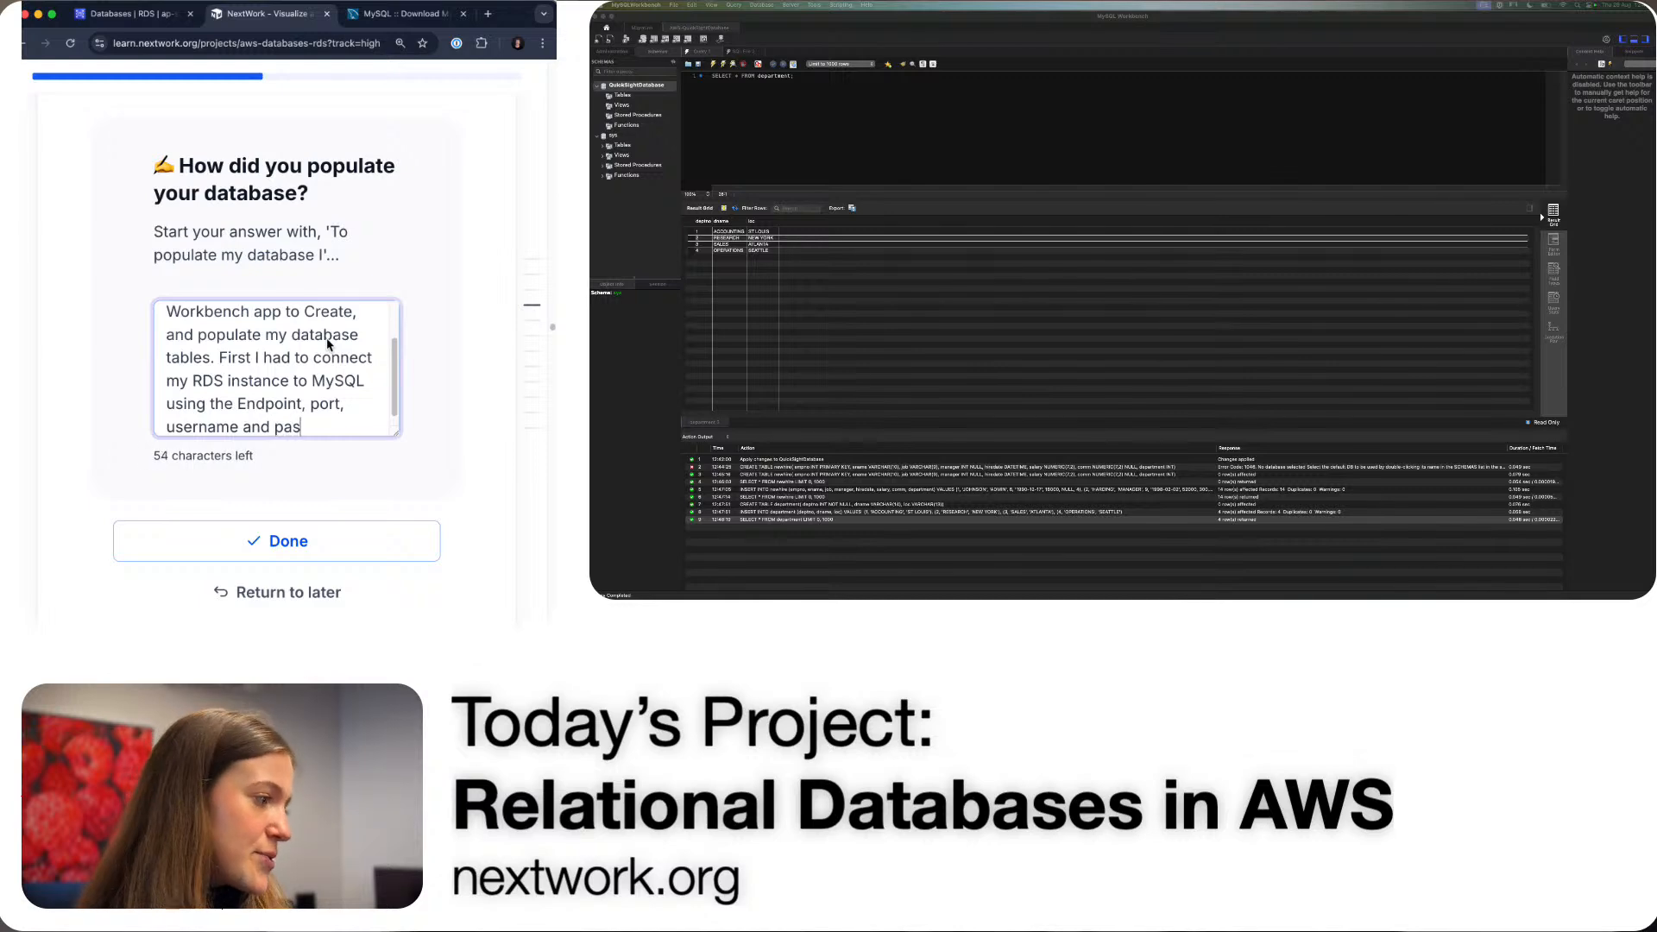
type("sword.")
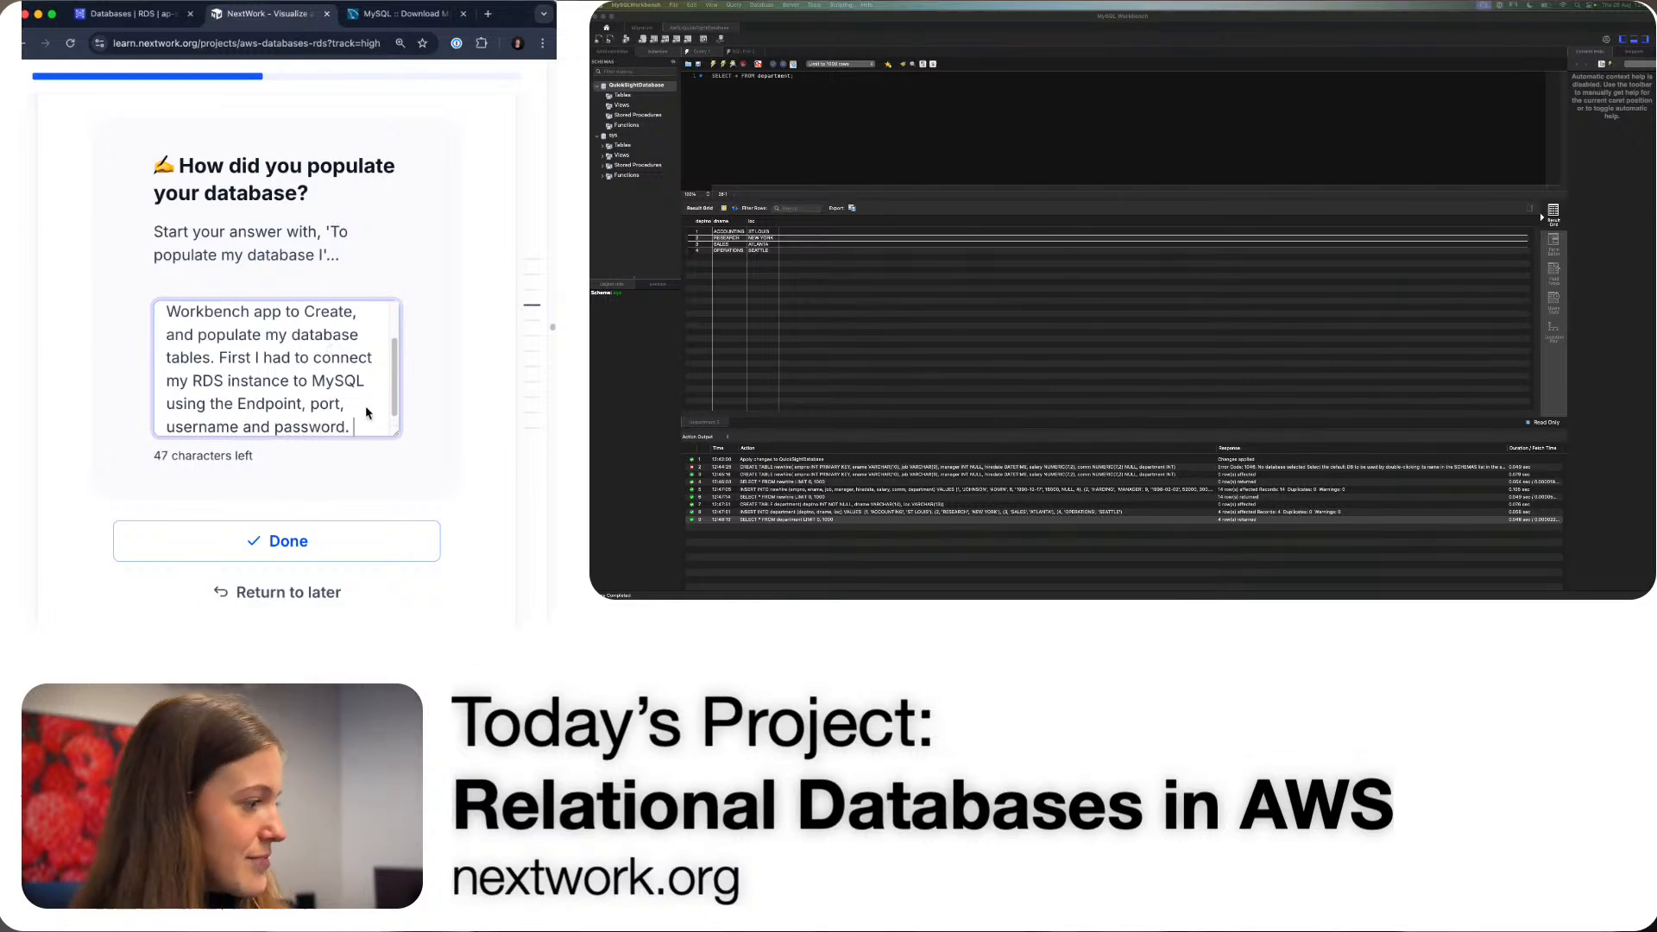
scroll(416, 429, "down", 3)
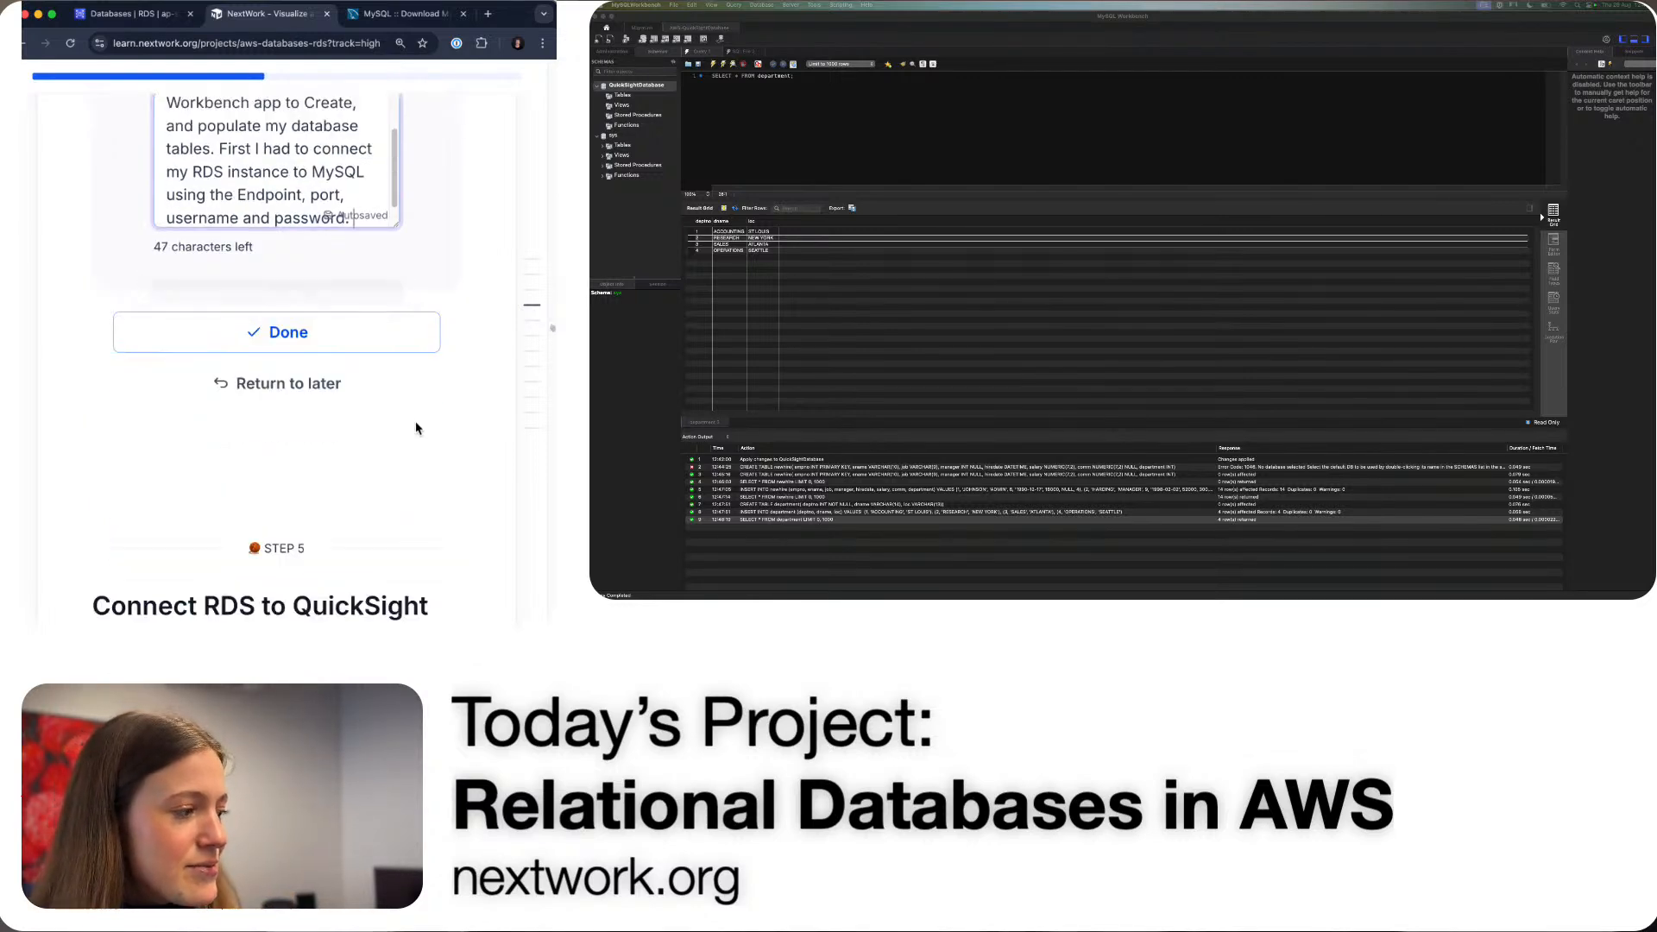
left_click(394, 349)
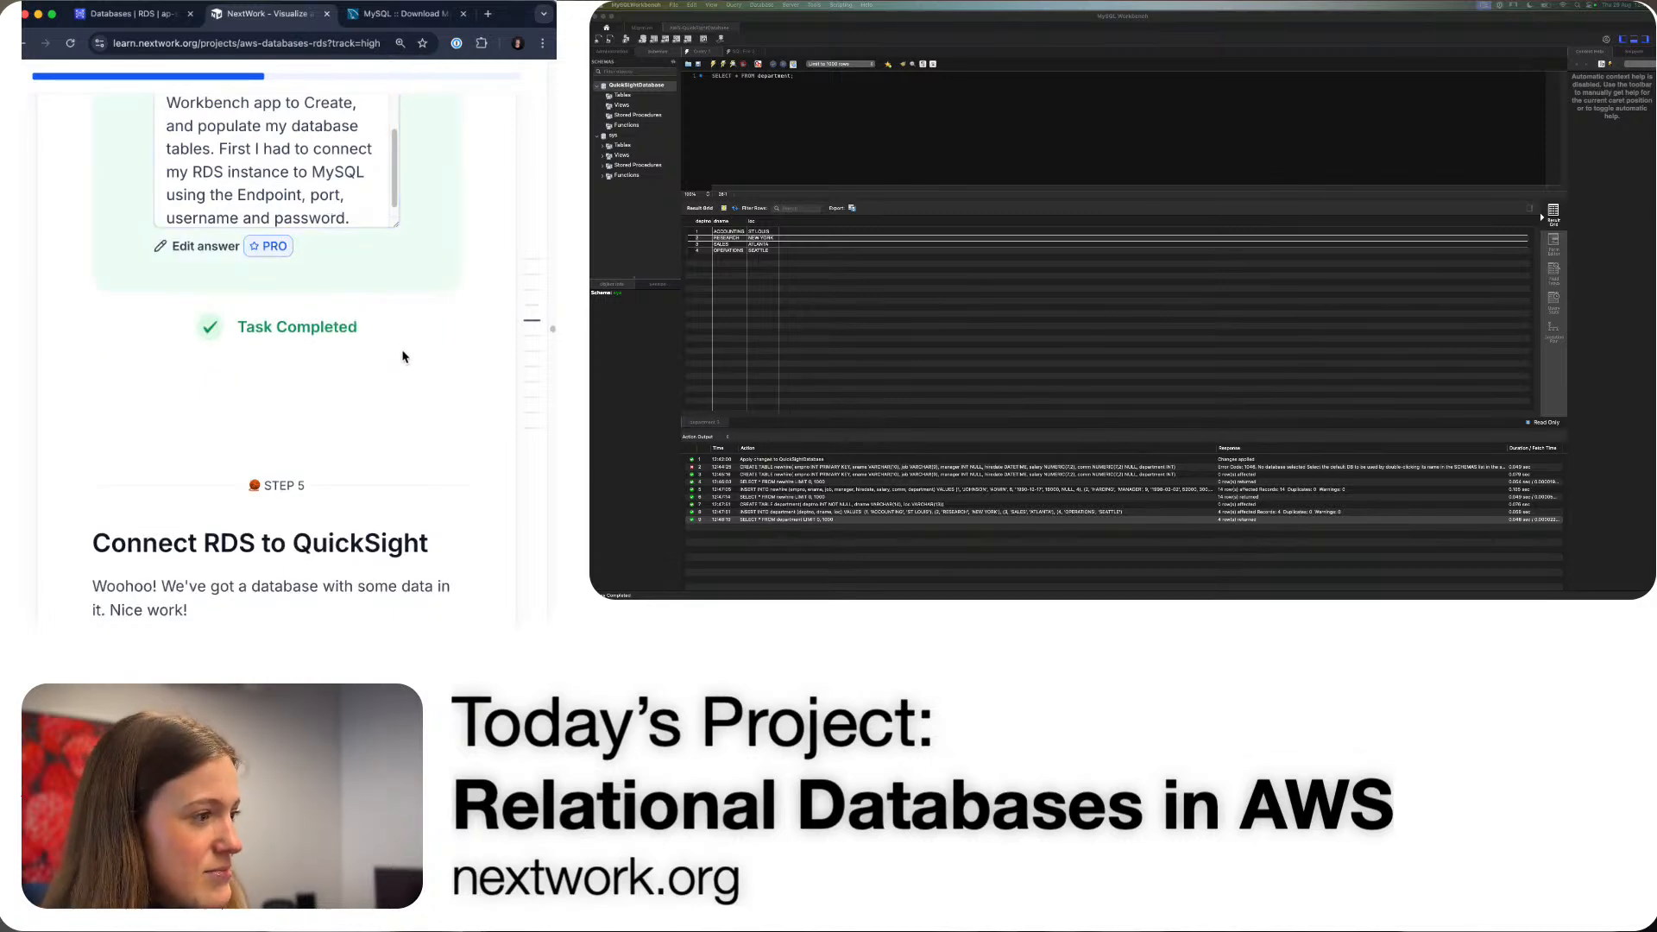
- Begin the Step 5 "What are we doing in this step?" answer with "In this step I'm going to connect my RDS instance to QuickSight"
scroll(401, 354, "down", 5)
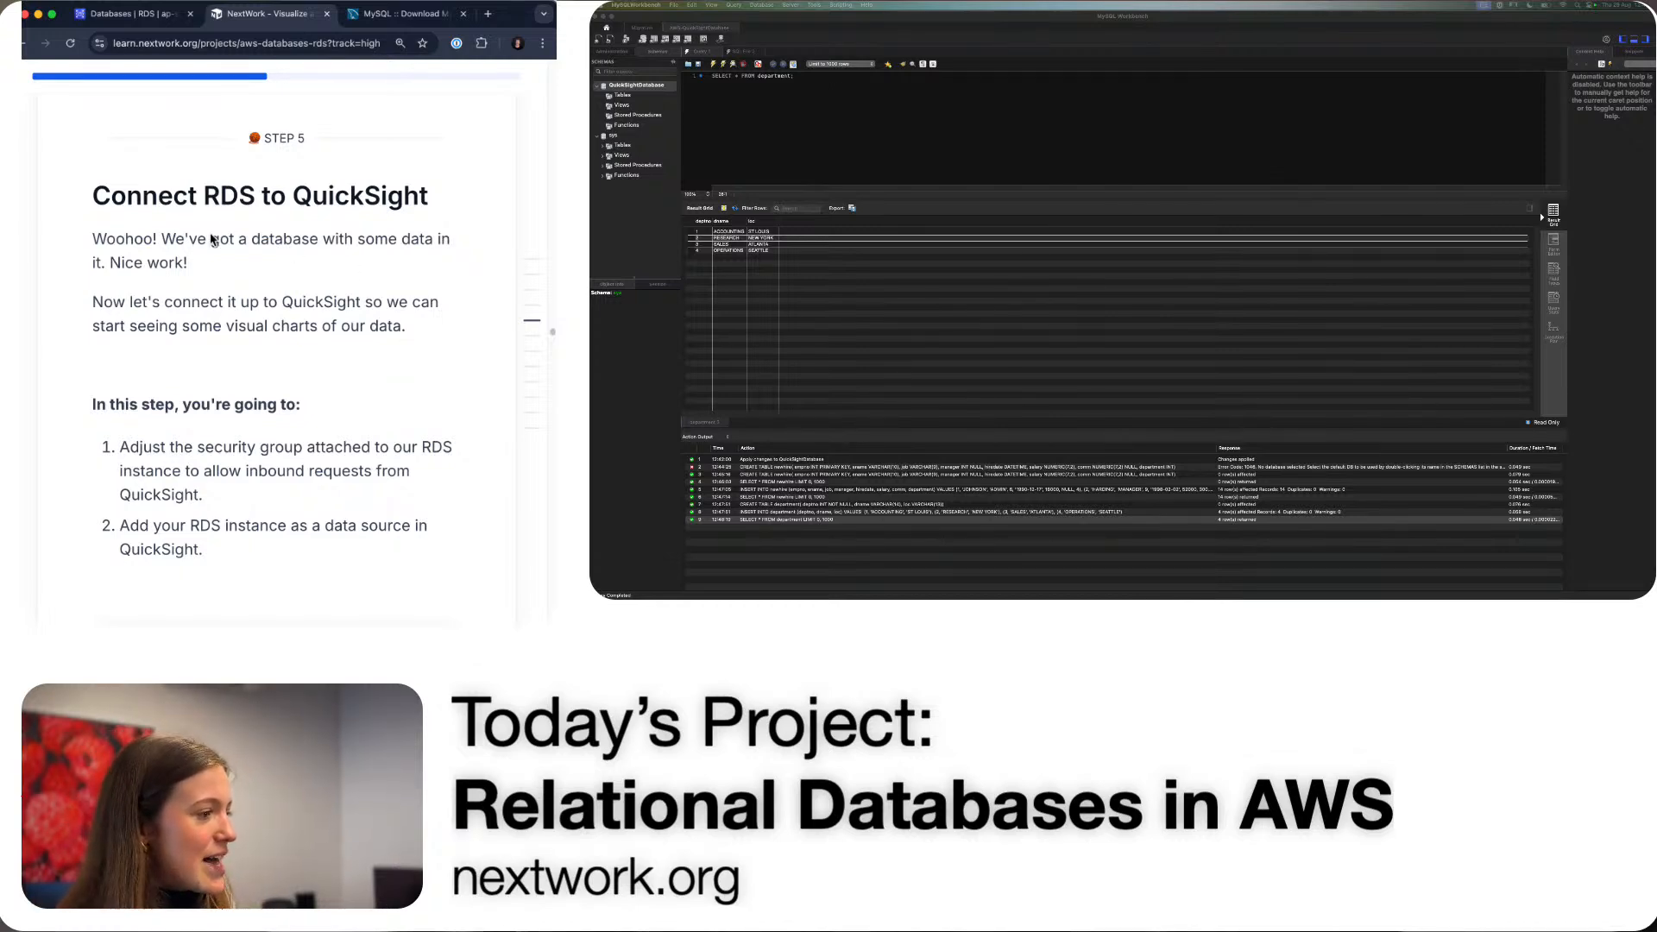
scroll(210, 339, "down", 2)
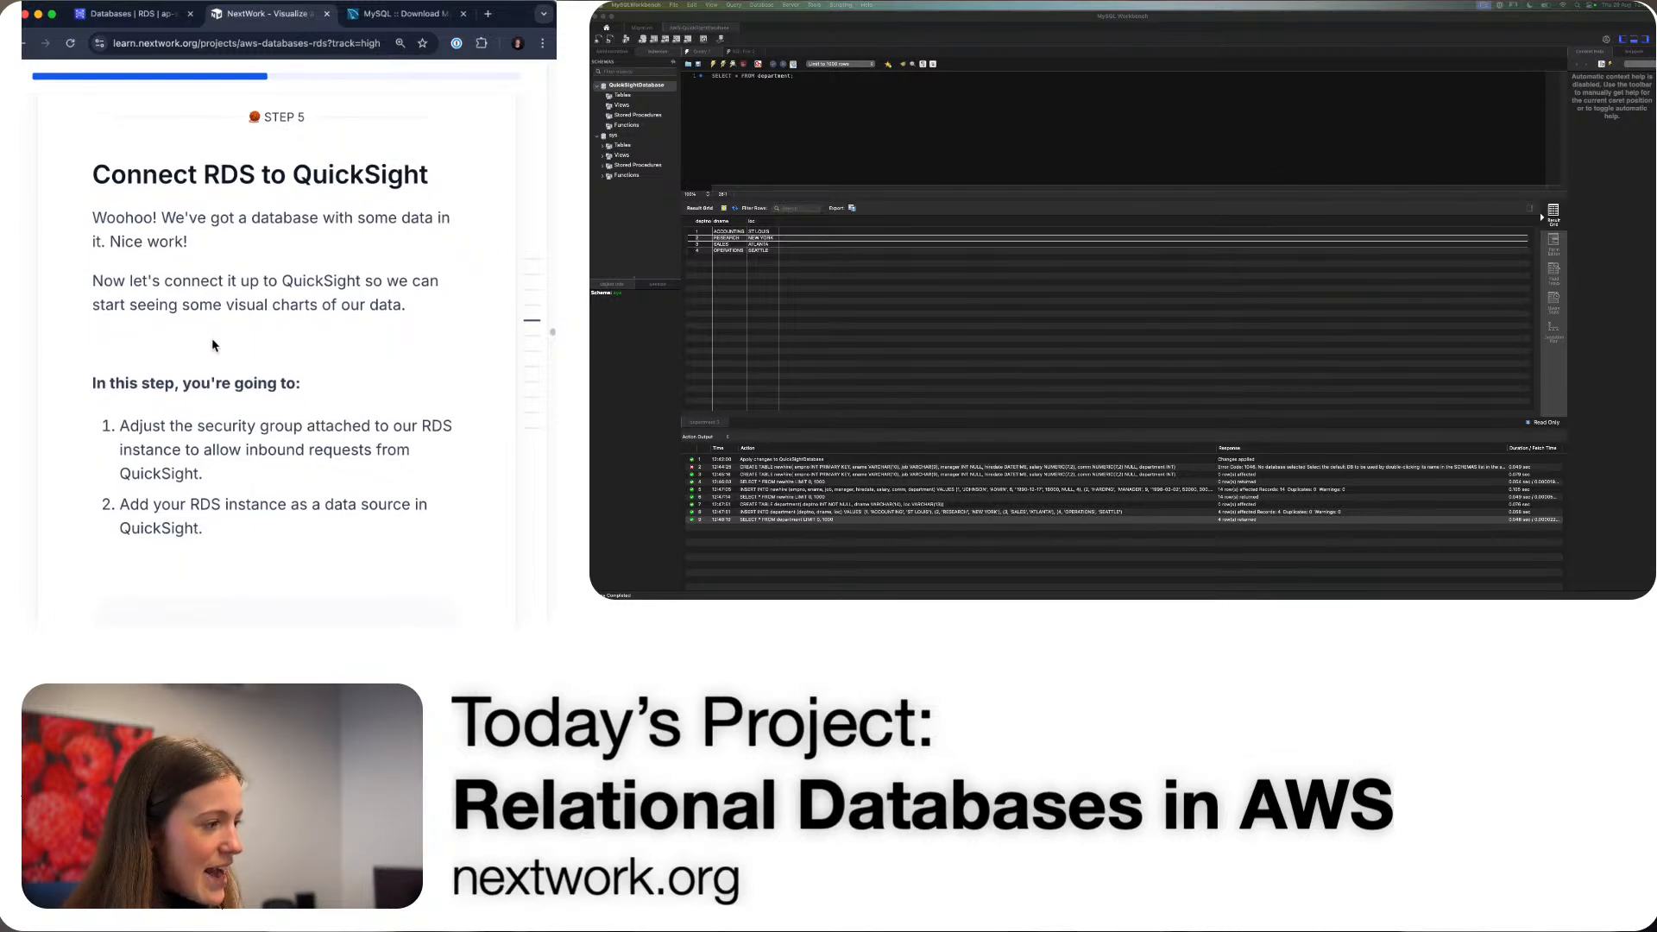
scroll(250, 391, "down", 5)
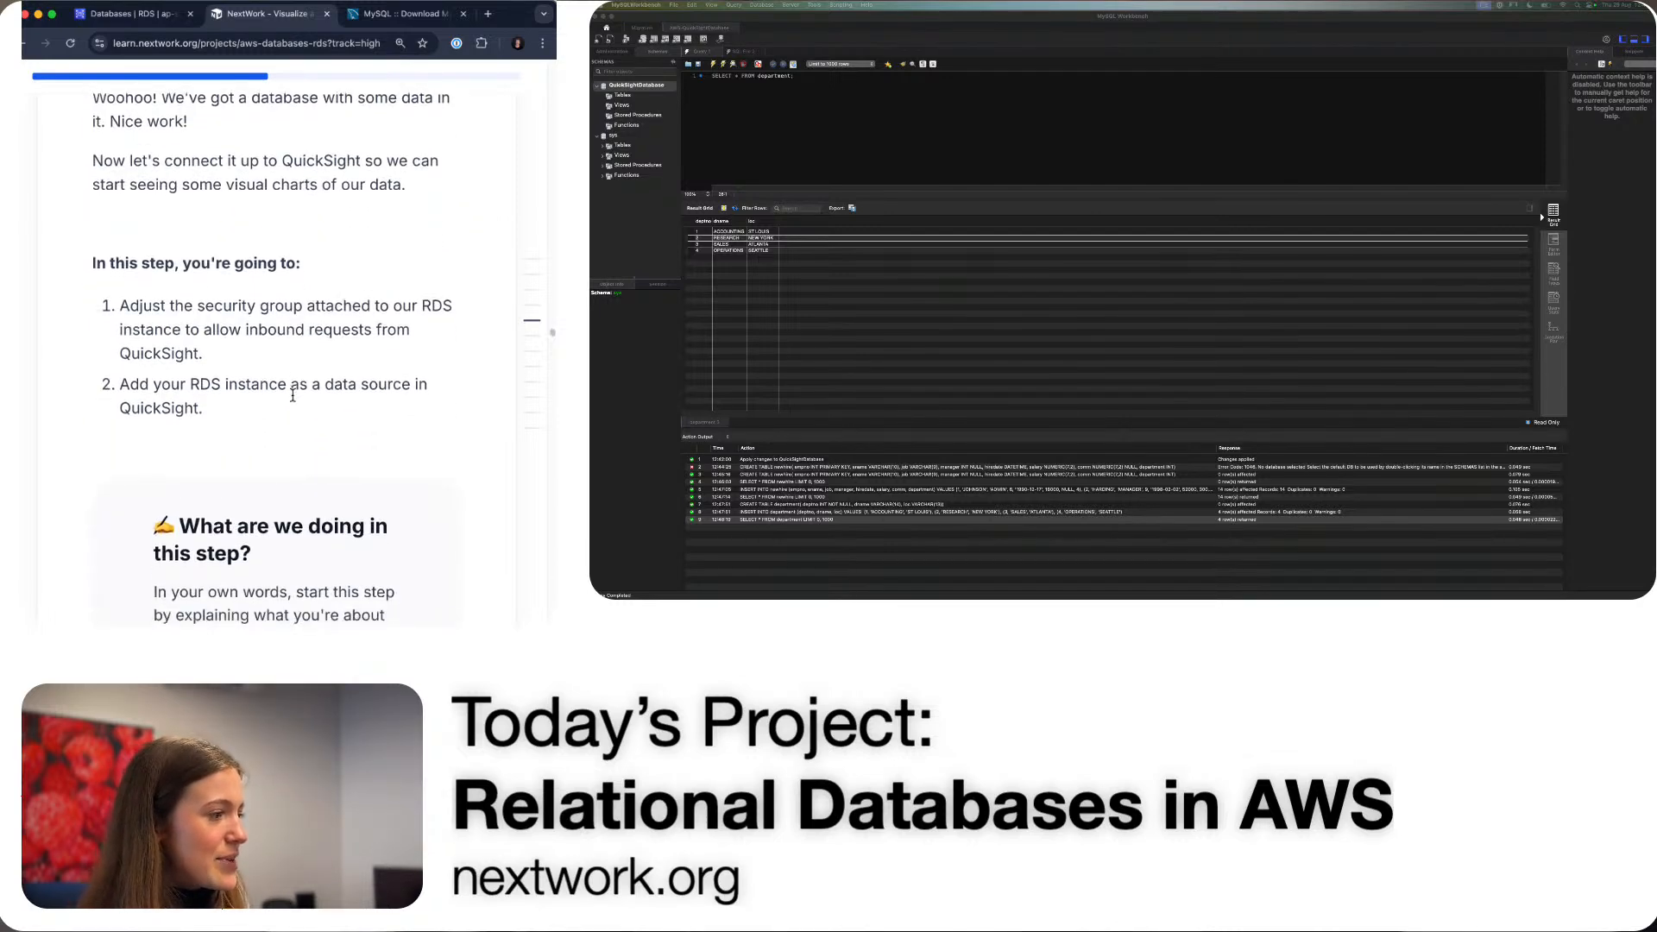
scroll(294, 393, "down", 2)
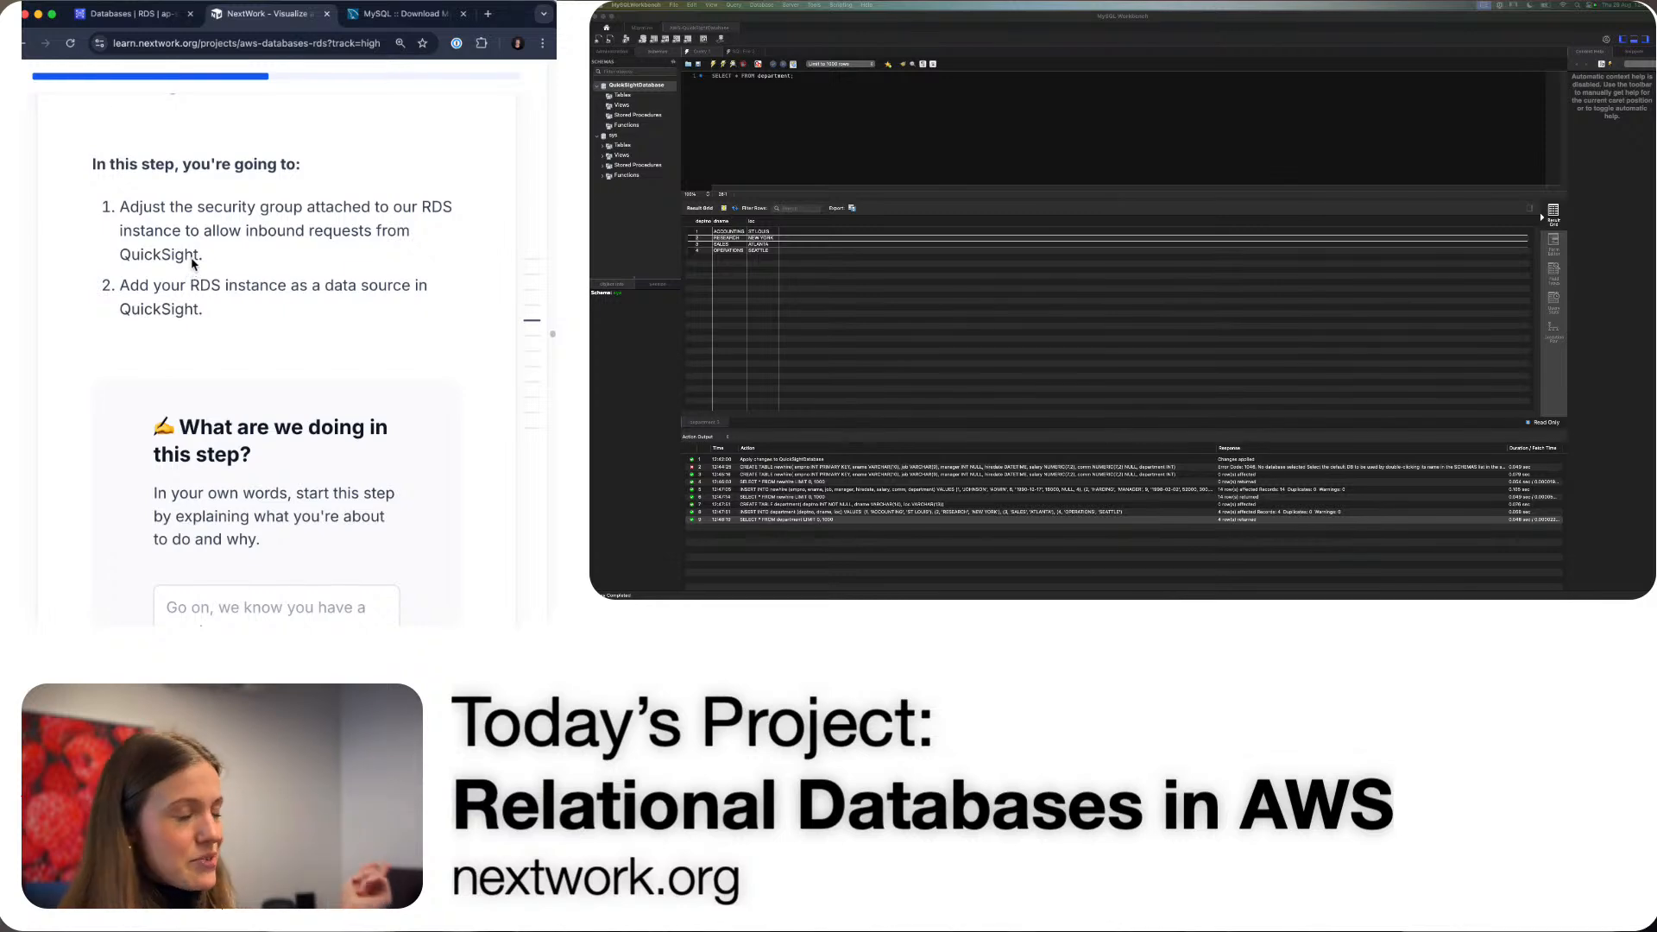
scroll(193, 263, "down", 2)
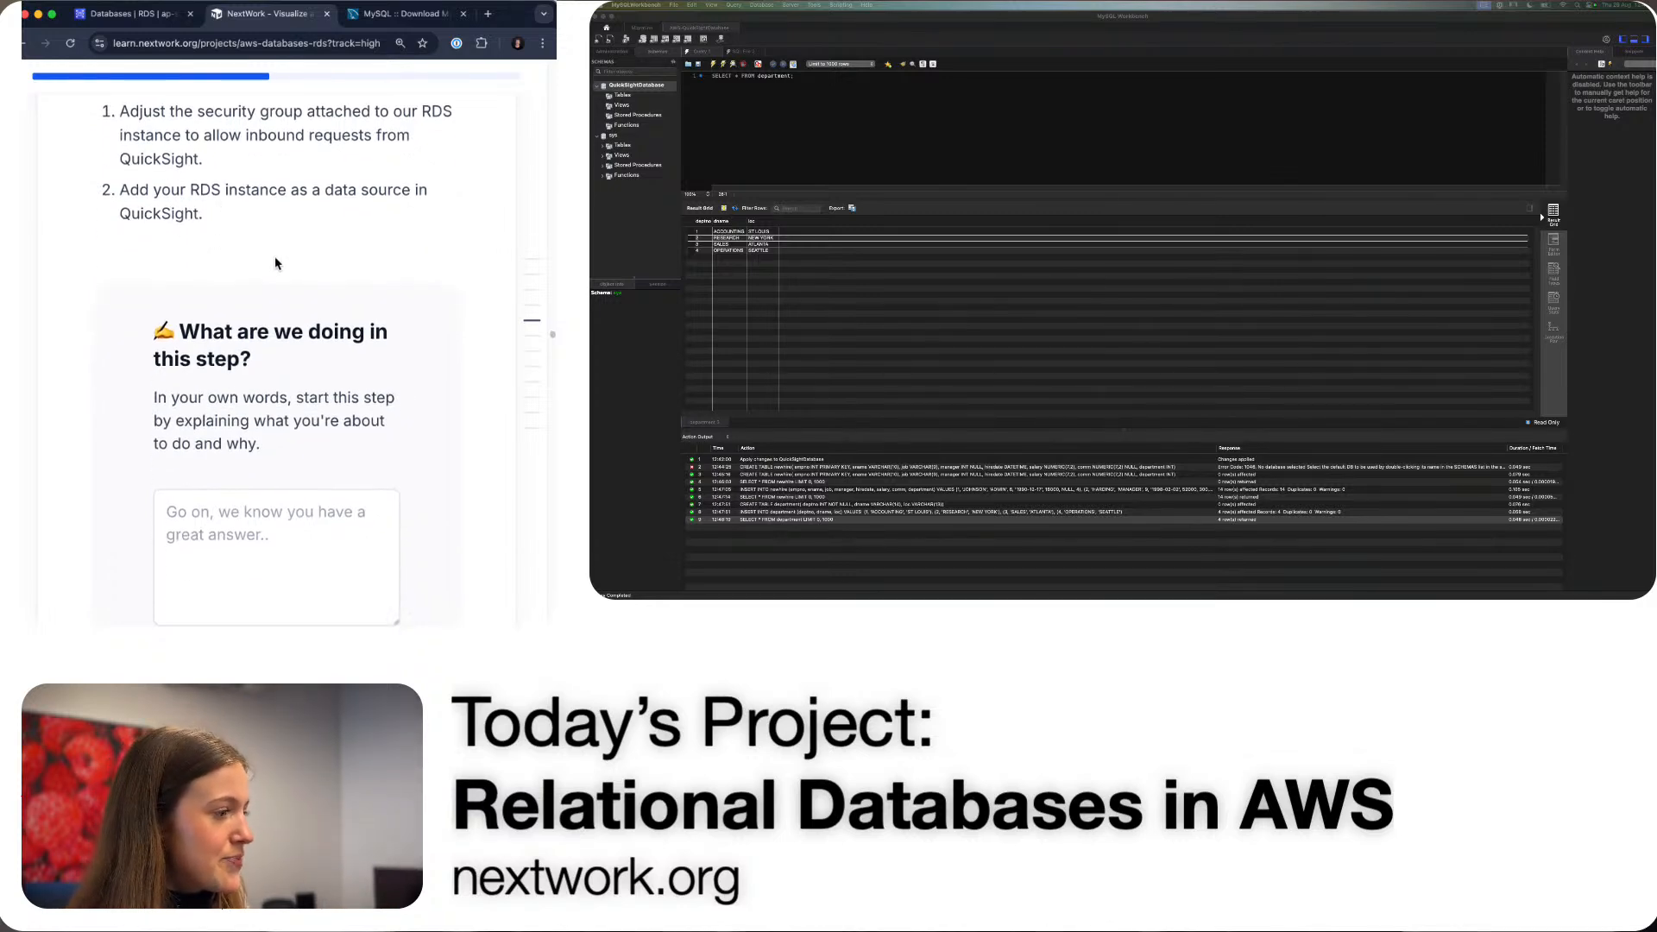
scroll(315, 271, "down", 2)
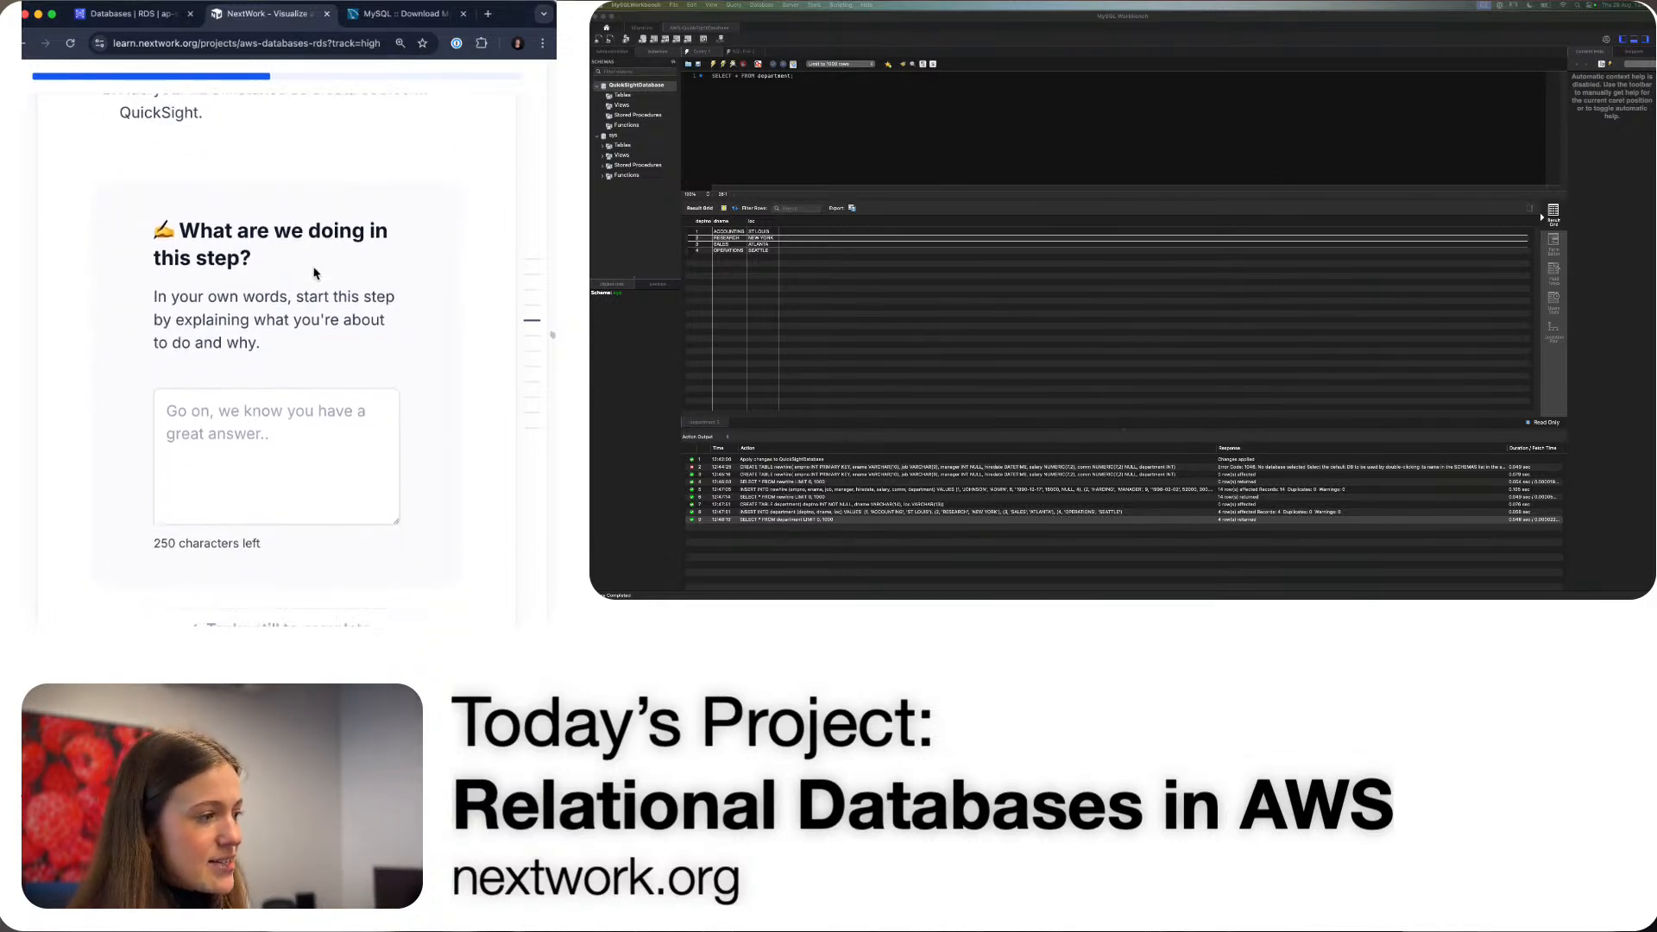
left_click(301, 428)
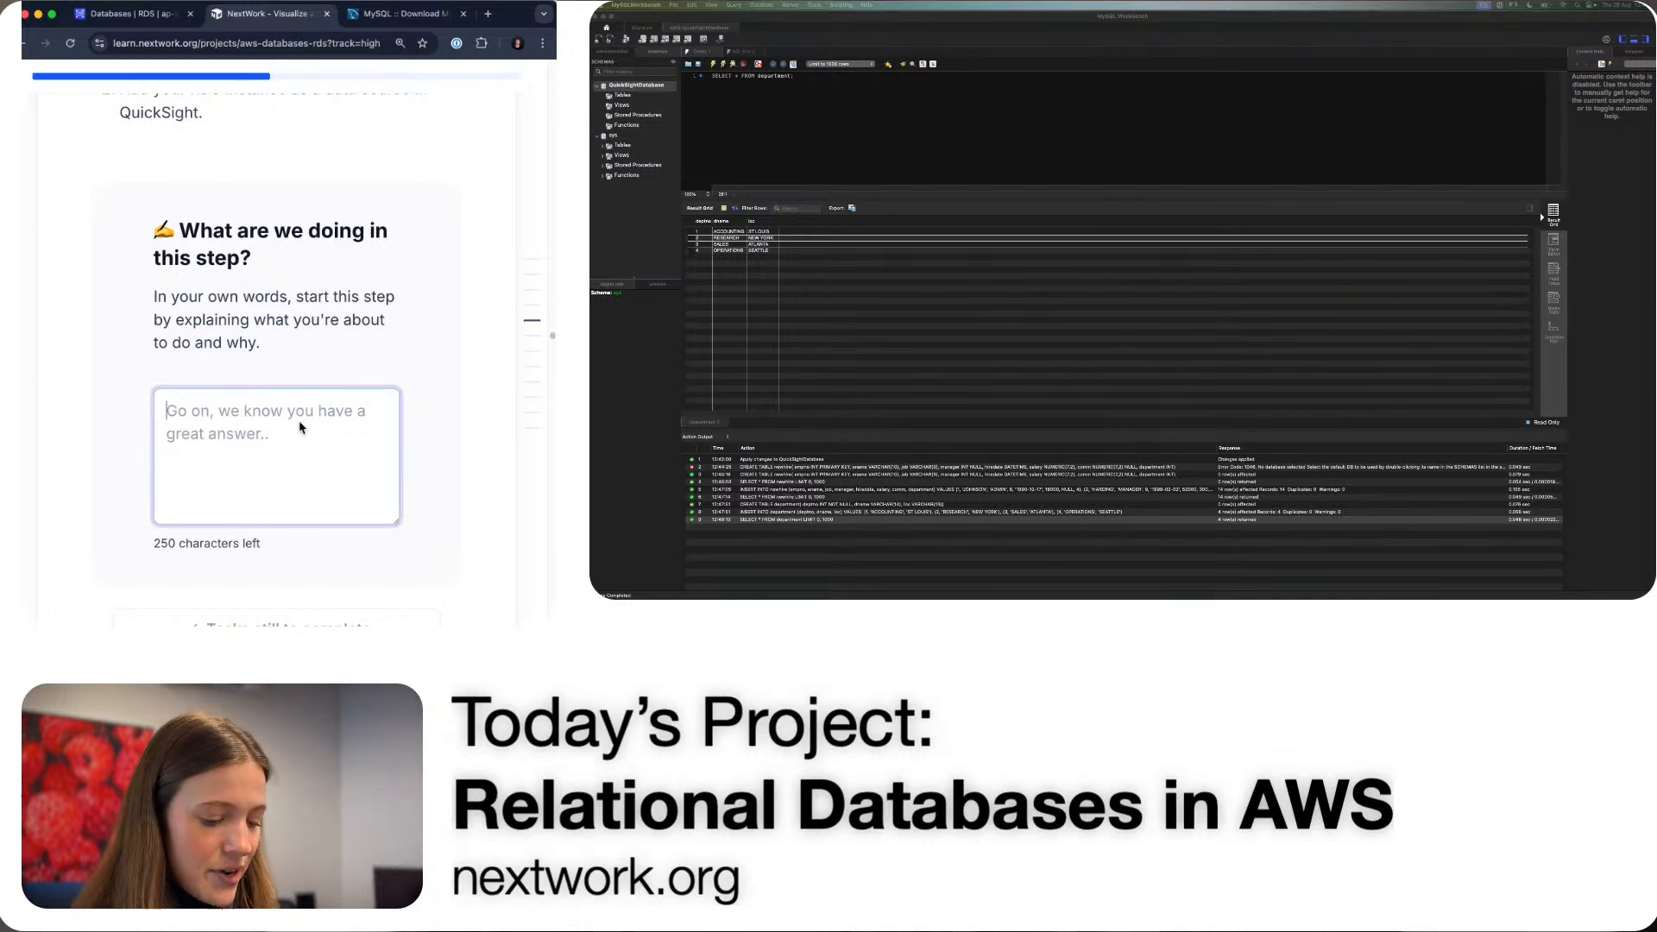
type("In this step I'm go")
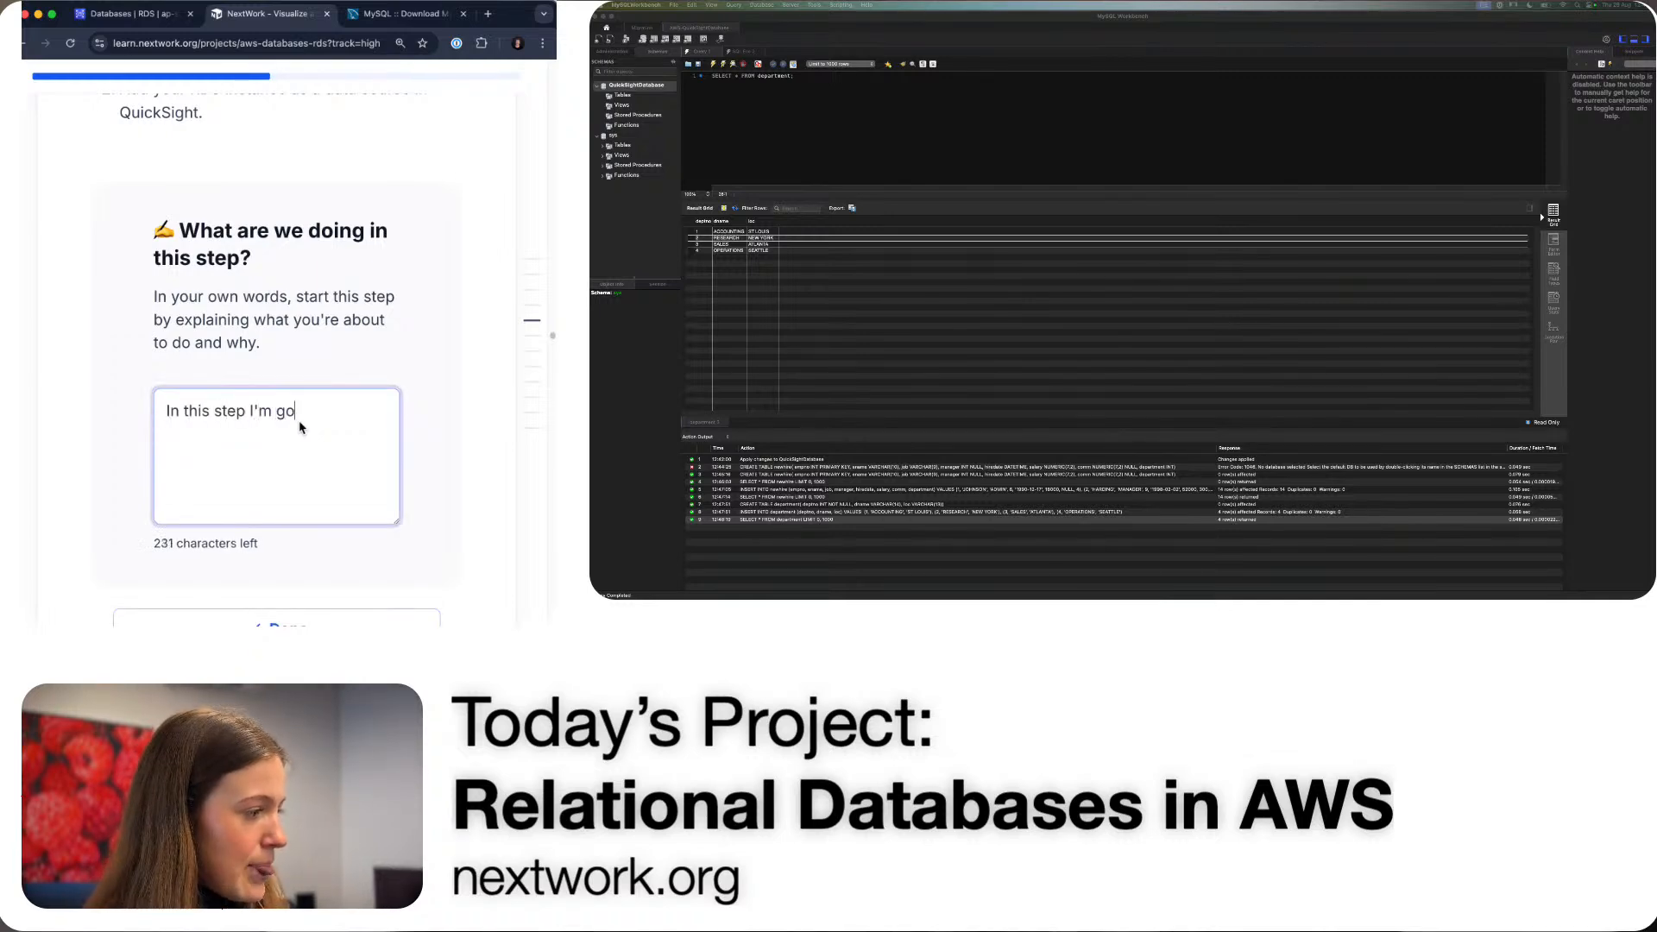
type("ing to connect my")
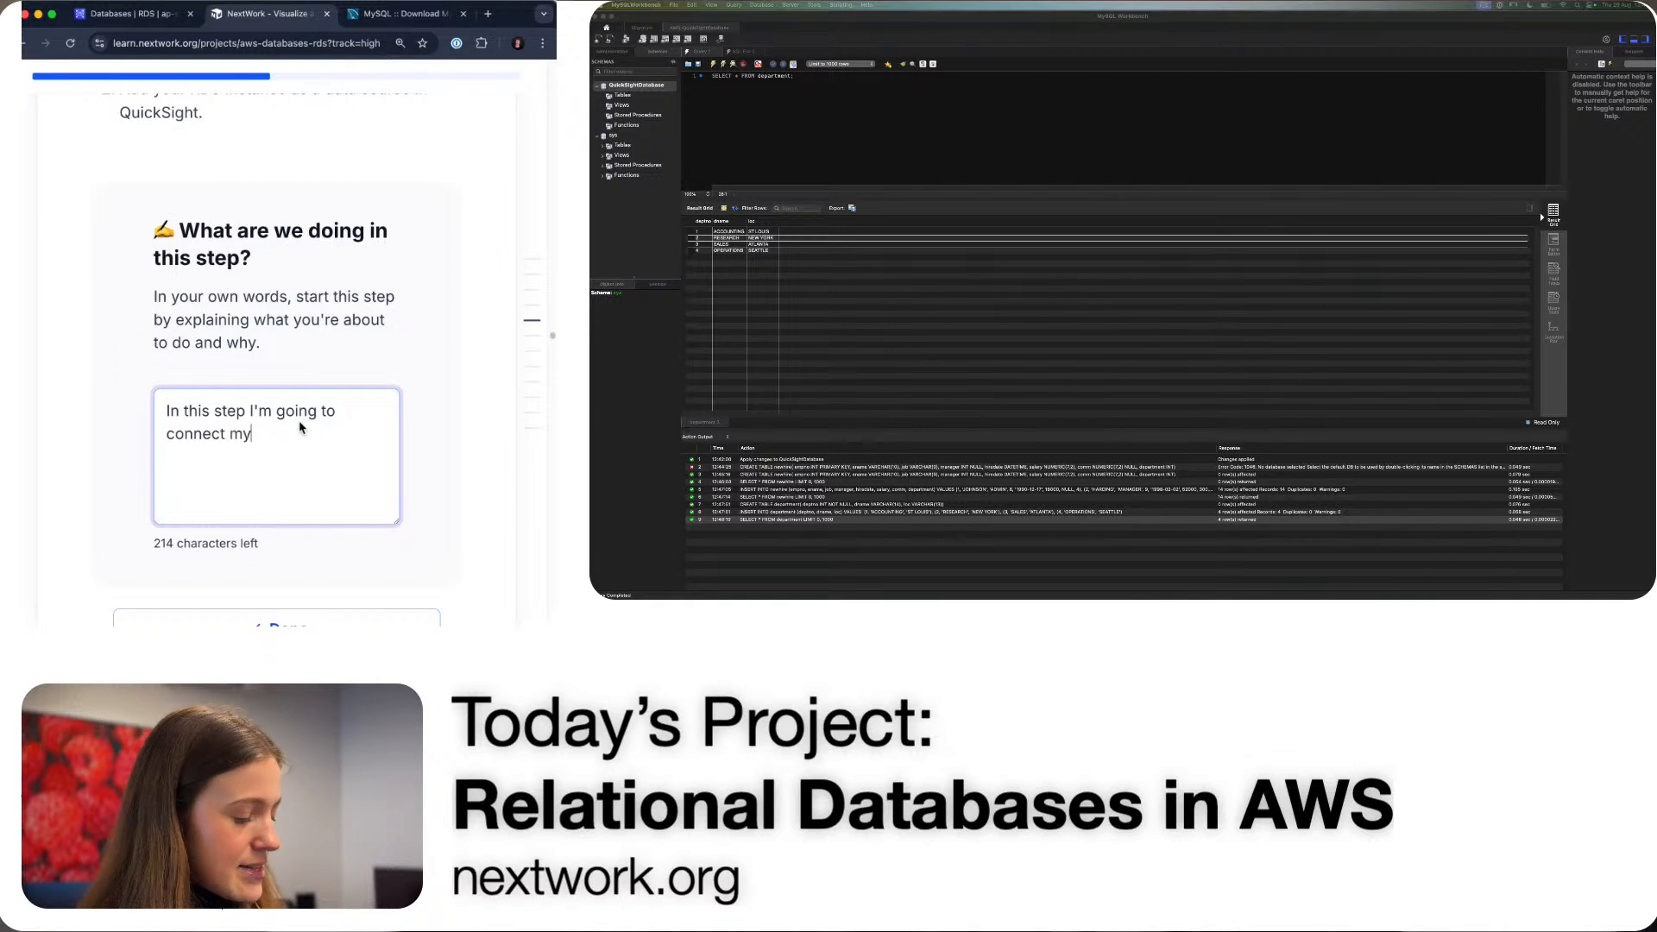
type(" RDS instance to Qu")
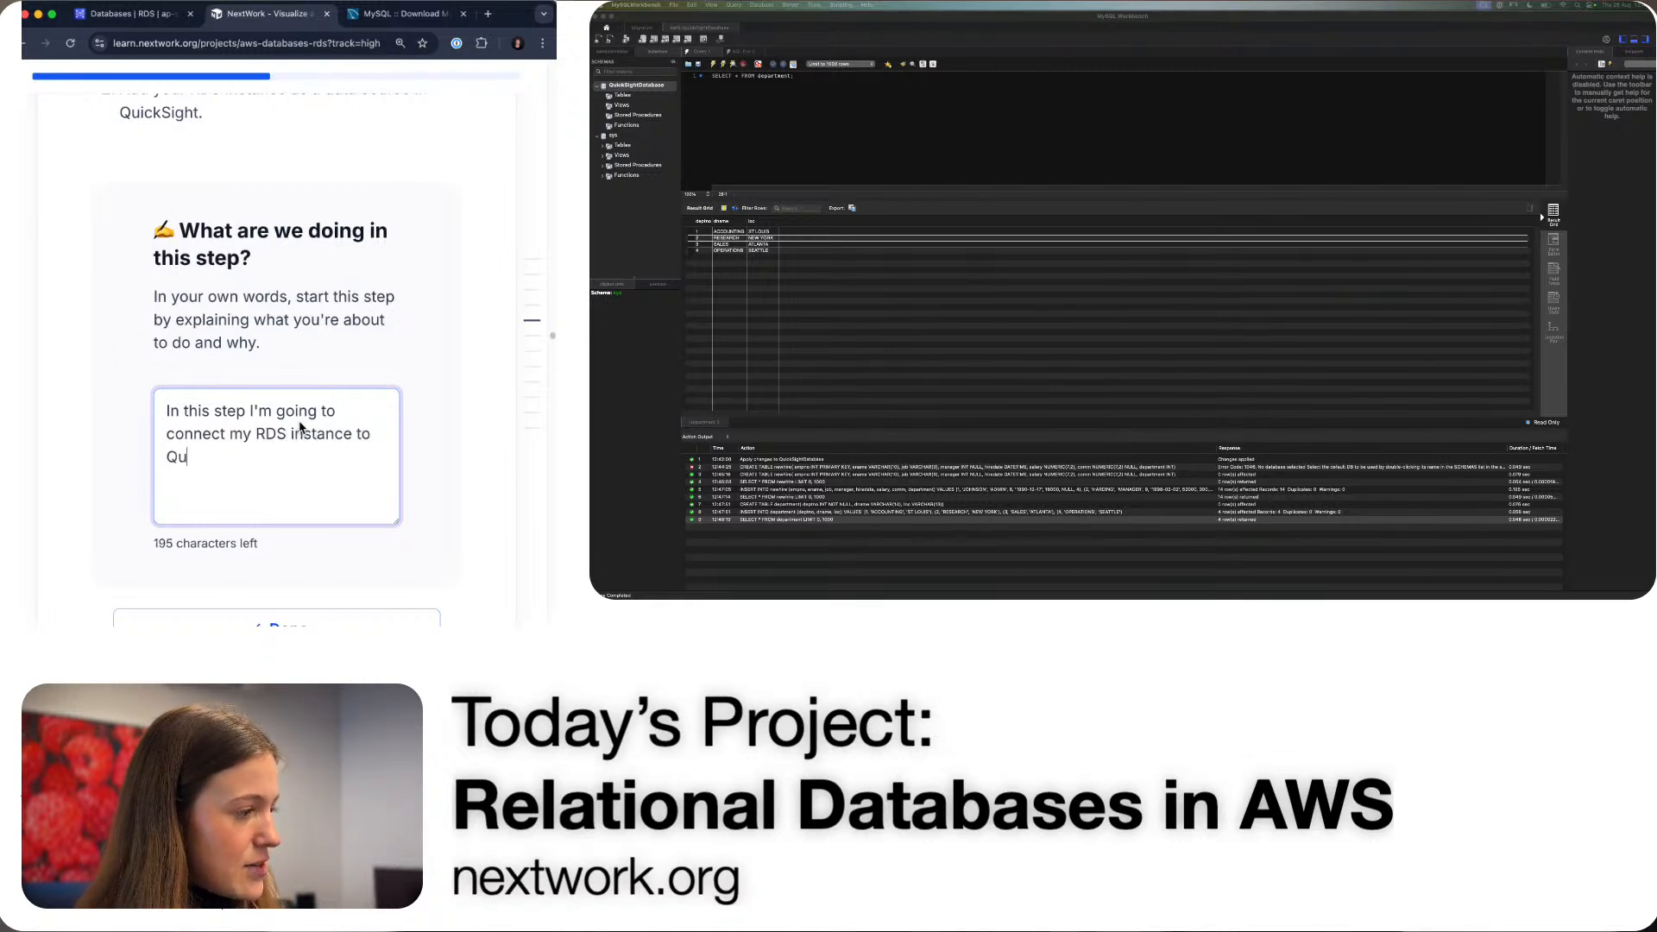
type("ickSight")
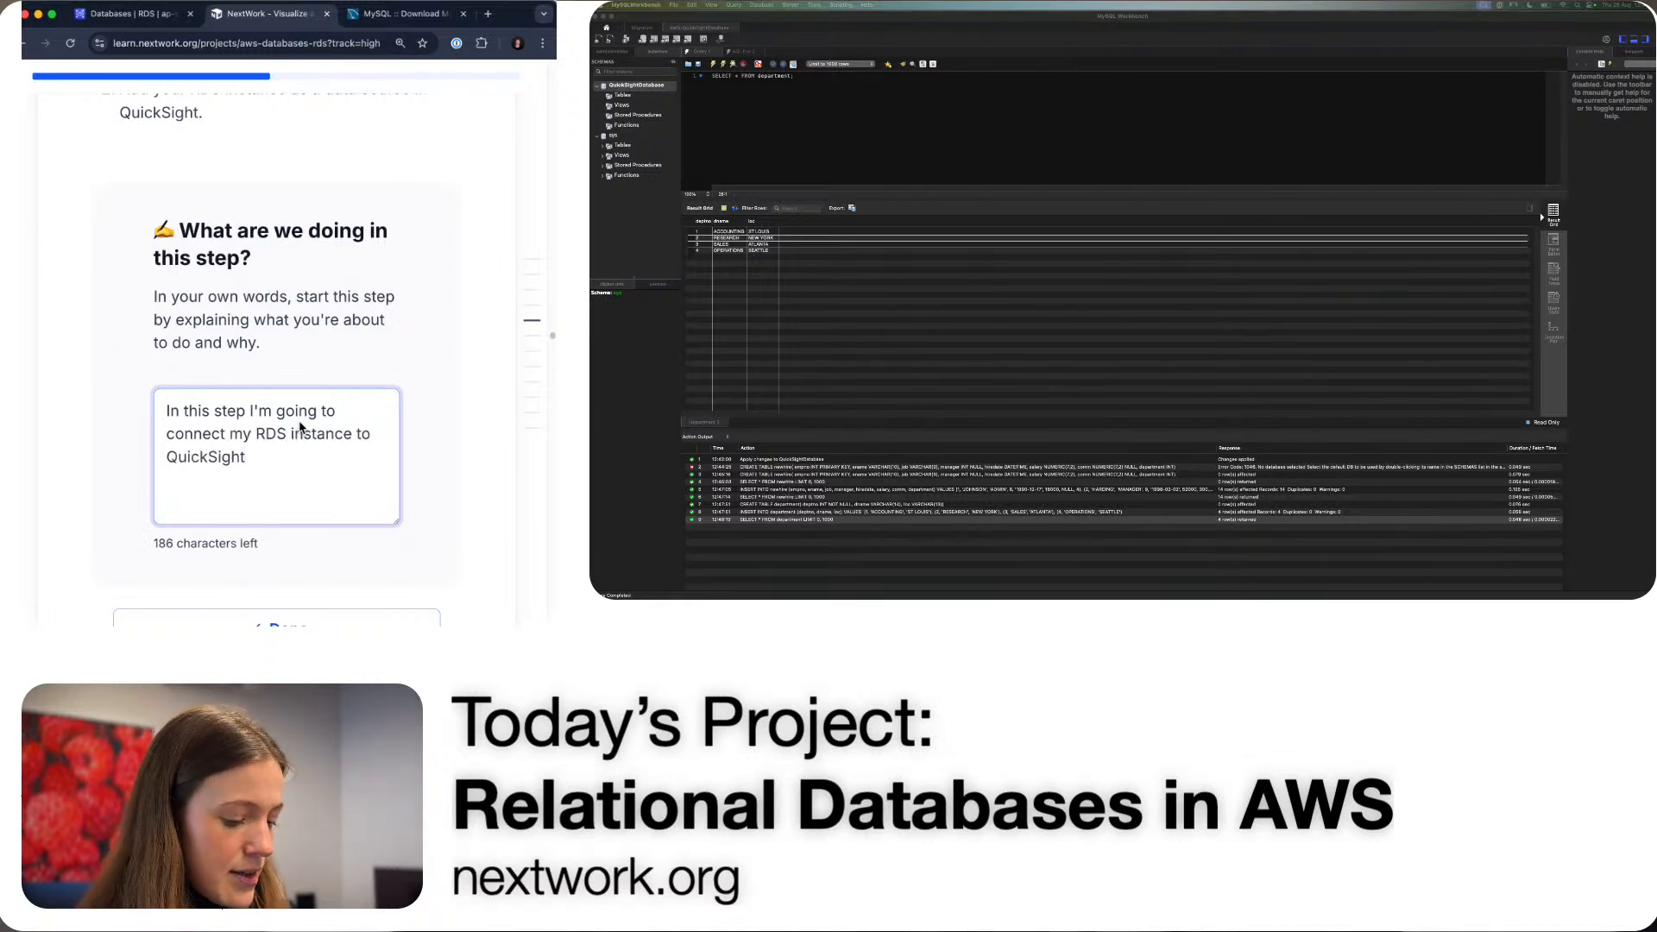
- Add "First I need to update the security group around RDS to allow QuickSight in." to the answer and mark the task as done
type(". First I need to up")
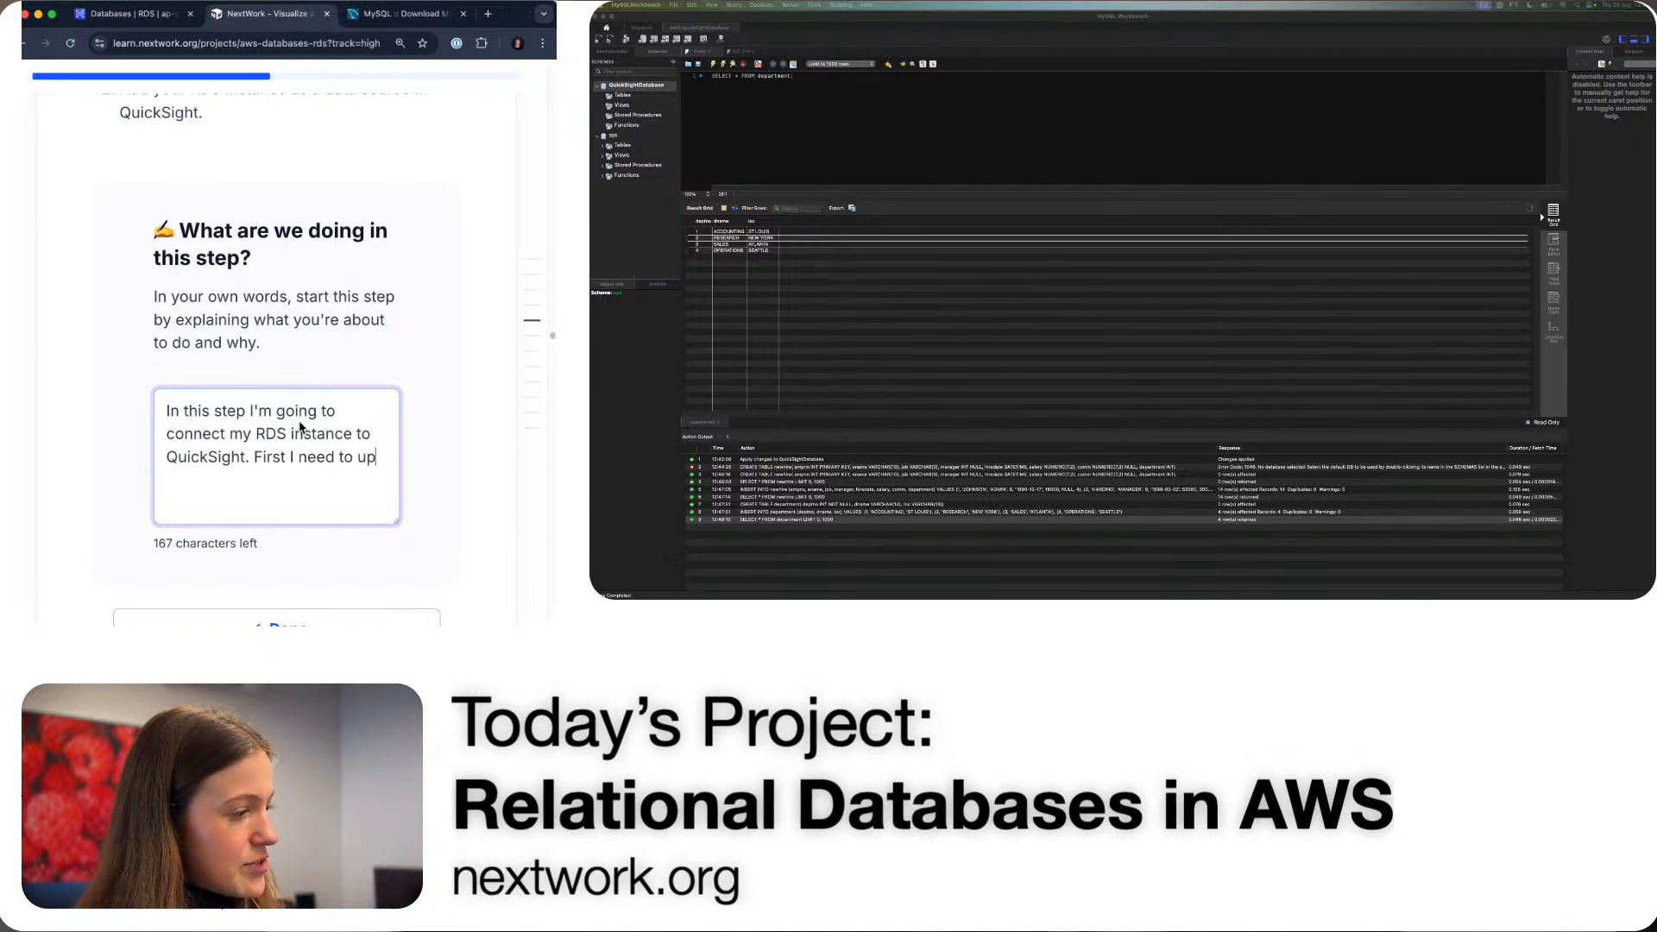
type("date the securit")
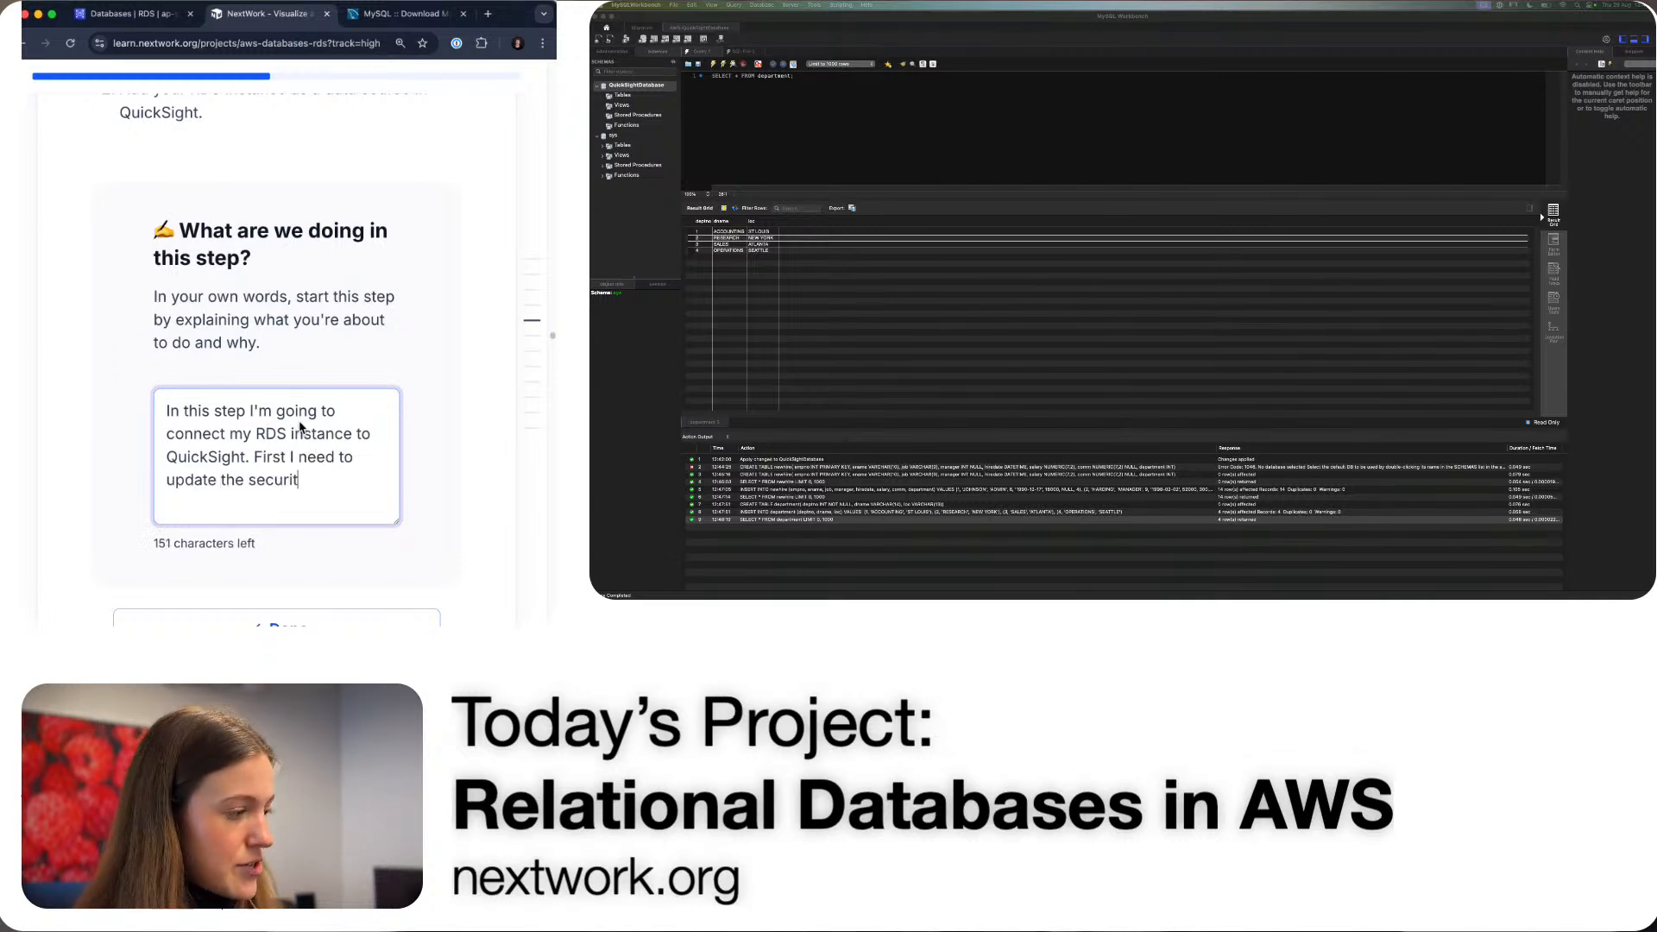
type("y group around RDS to alo")
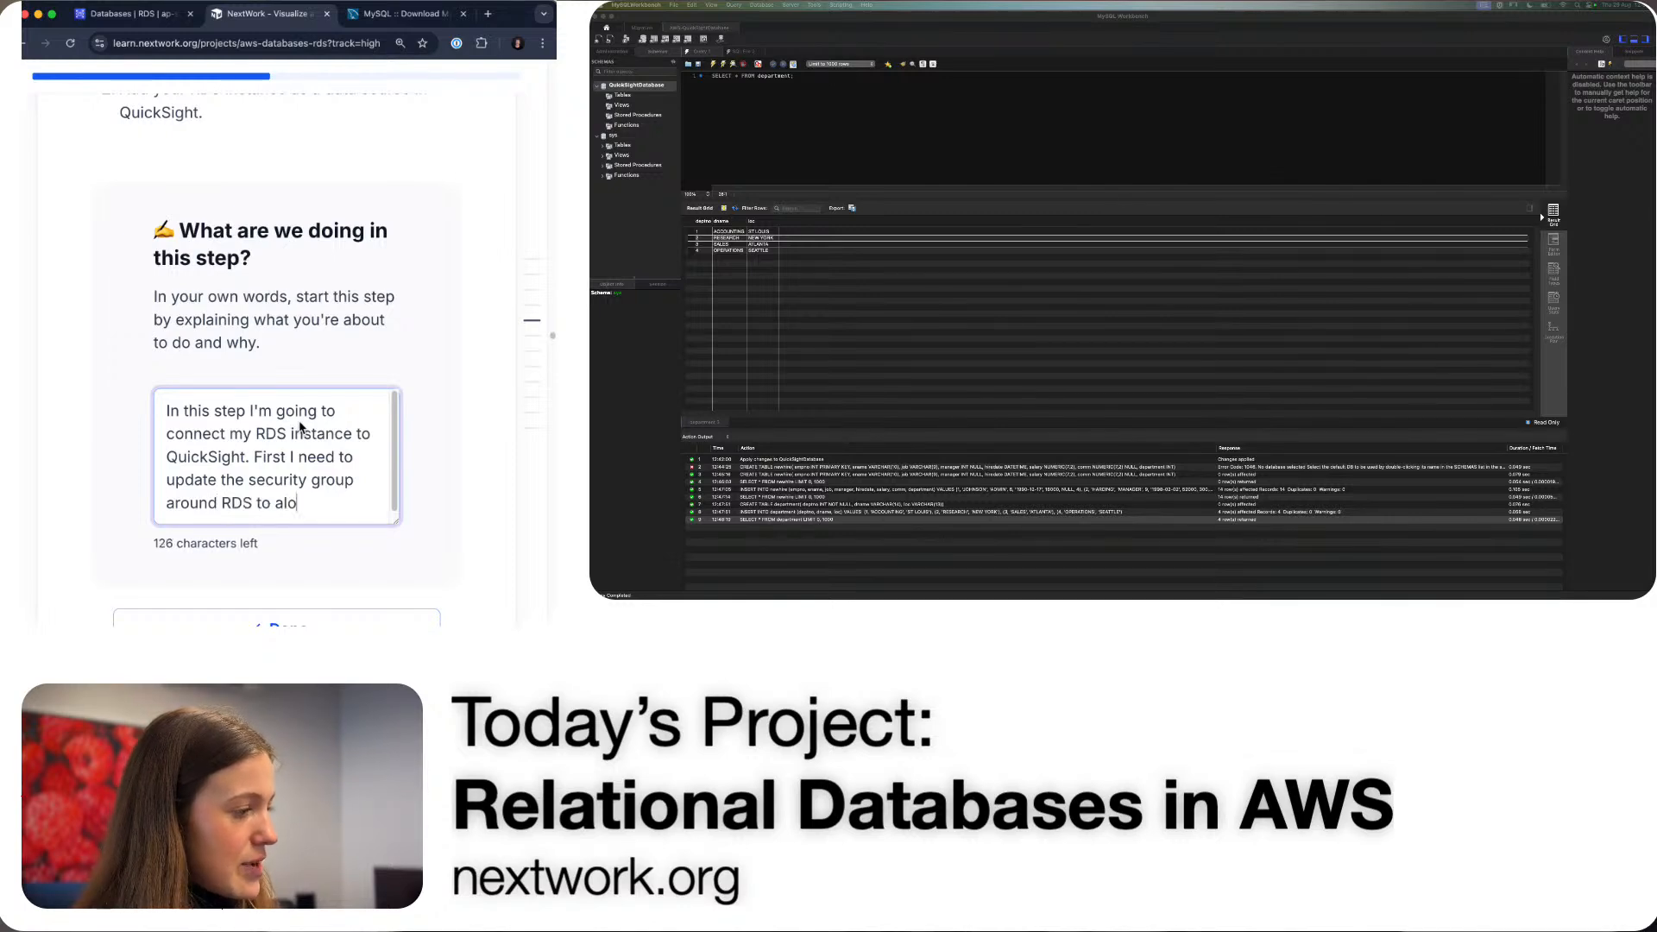
key("BackSpace")
type("lw")
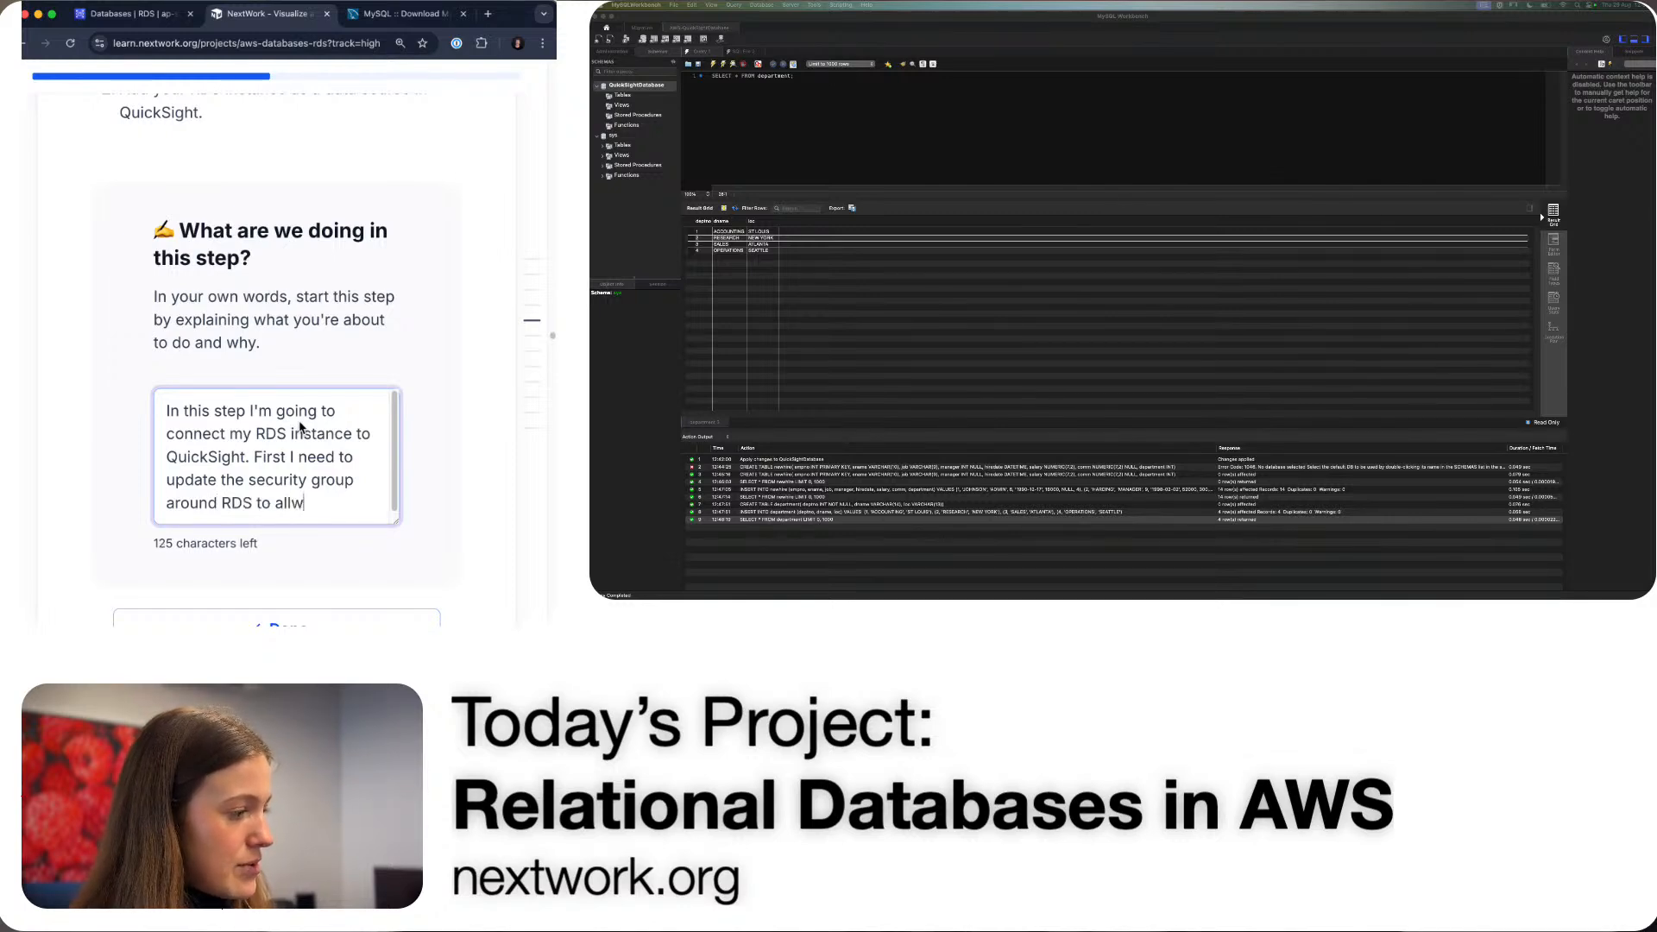
key("BackSpace")
type("ow QuickSight in")
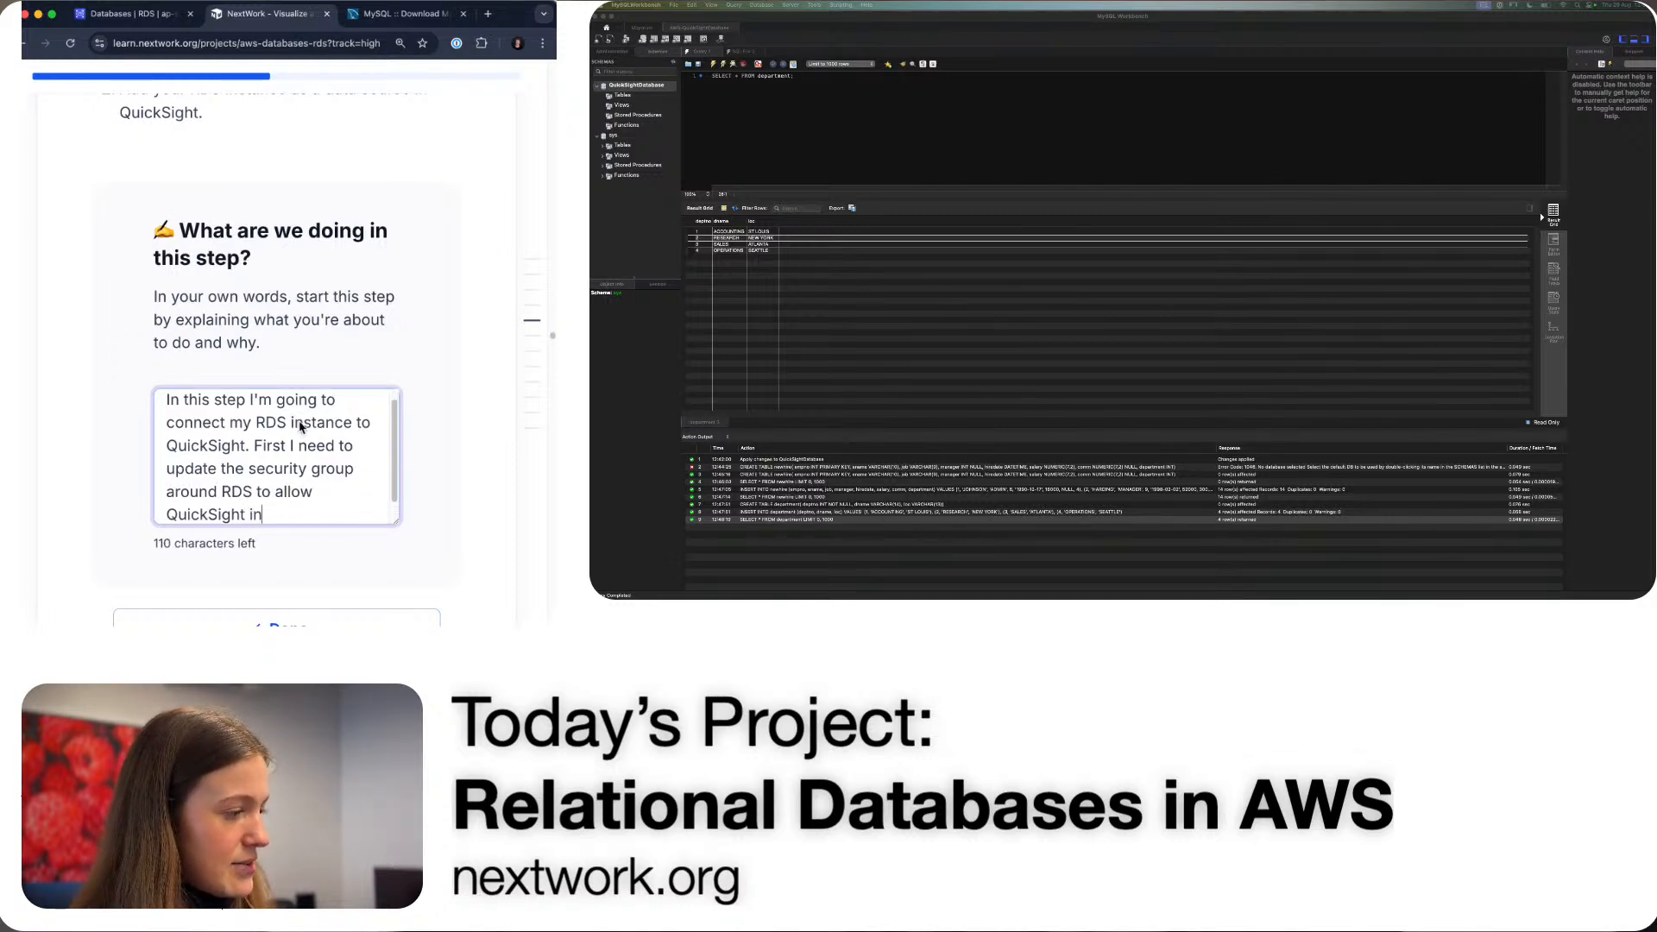
type(".")
scroll(304, 431, "down", 3)
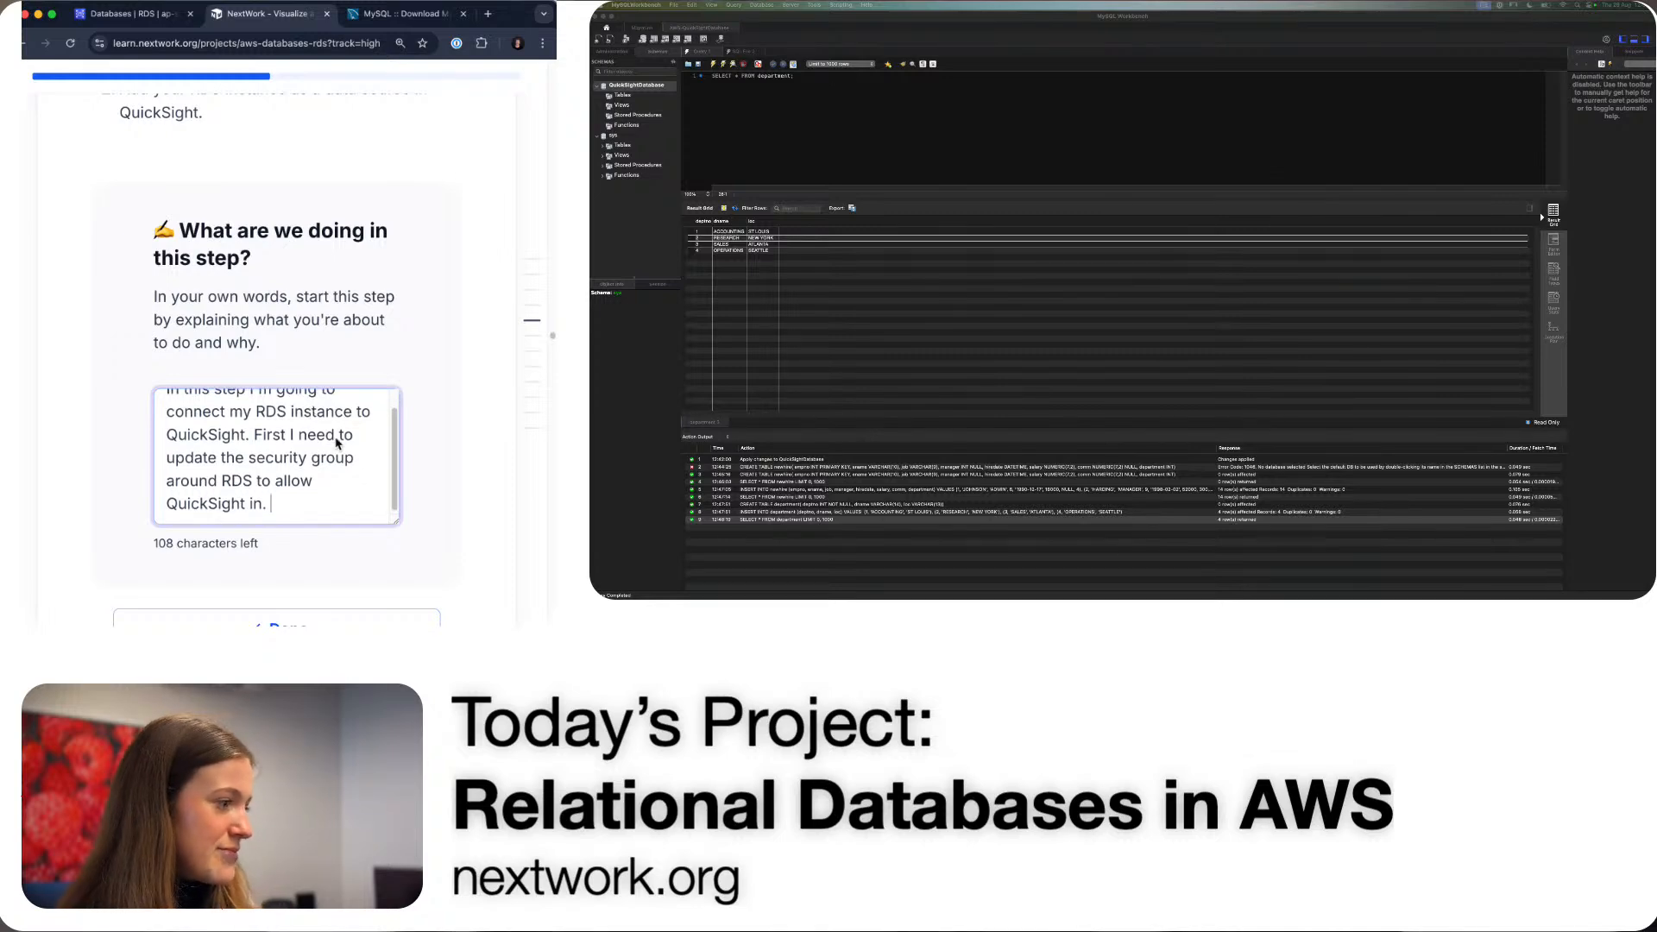
left_click(377, 493)
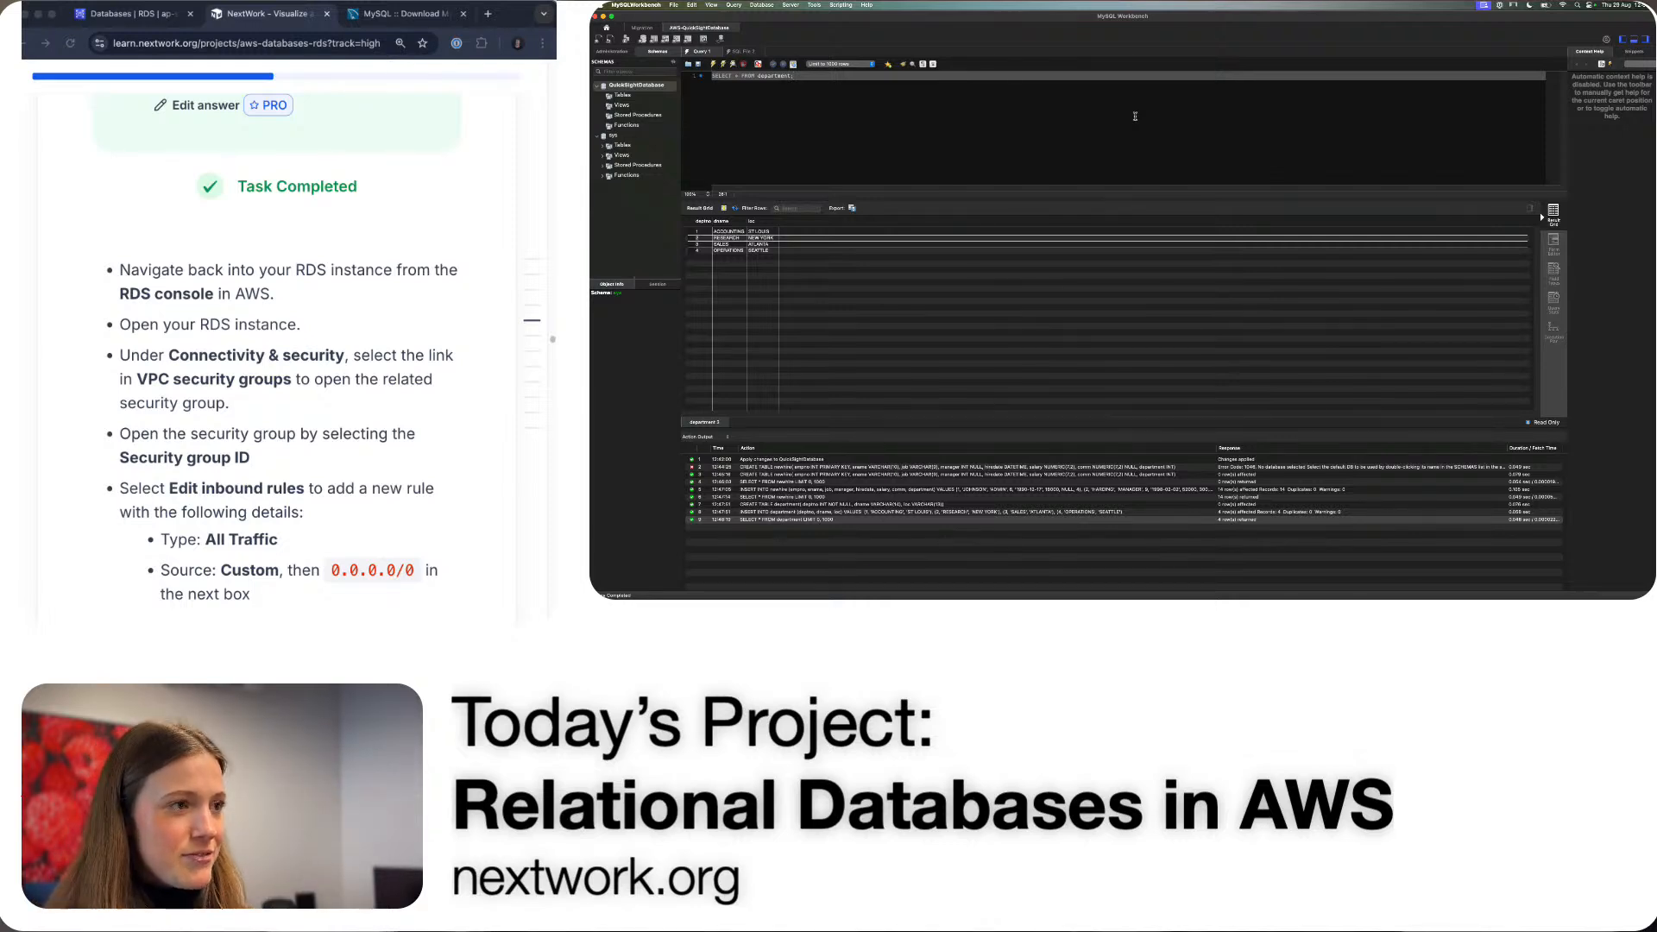
- Switch to the Amazon RDS console and open the details of the default VPC security group attached to quicksightdatabase
key("ctrl+Left")
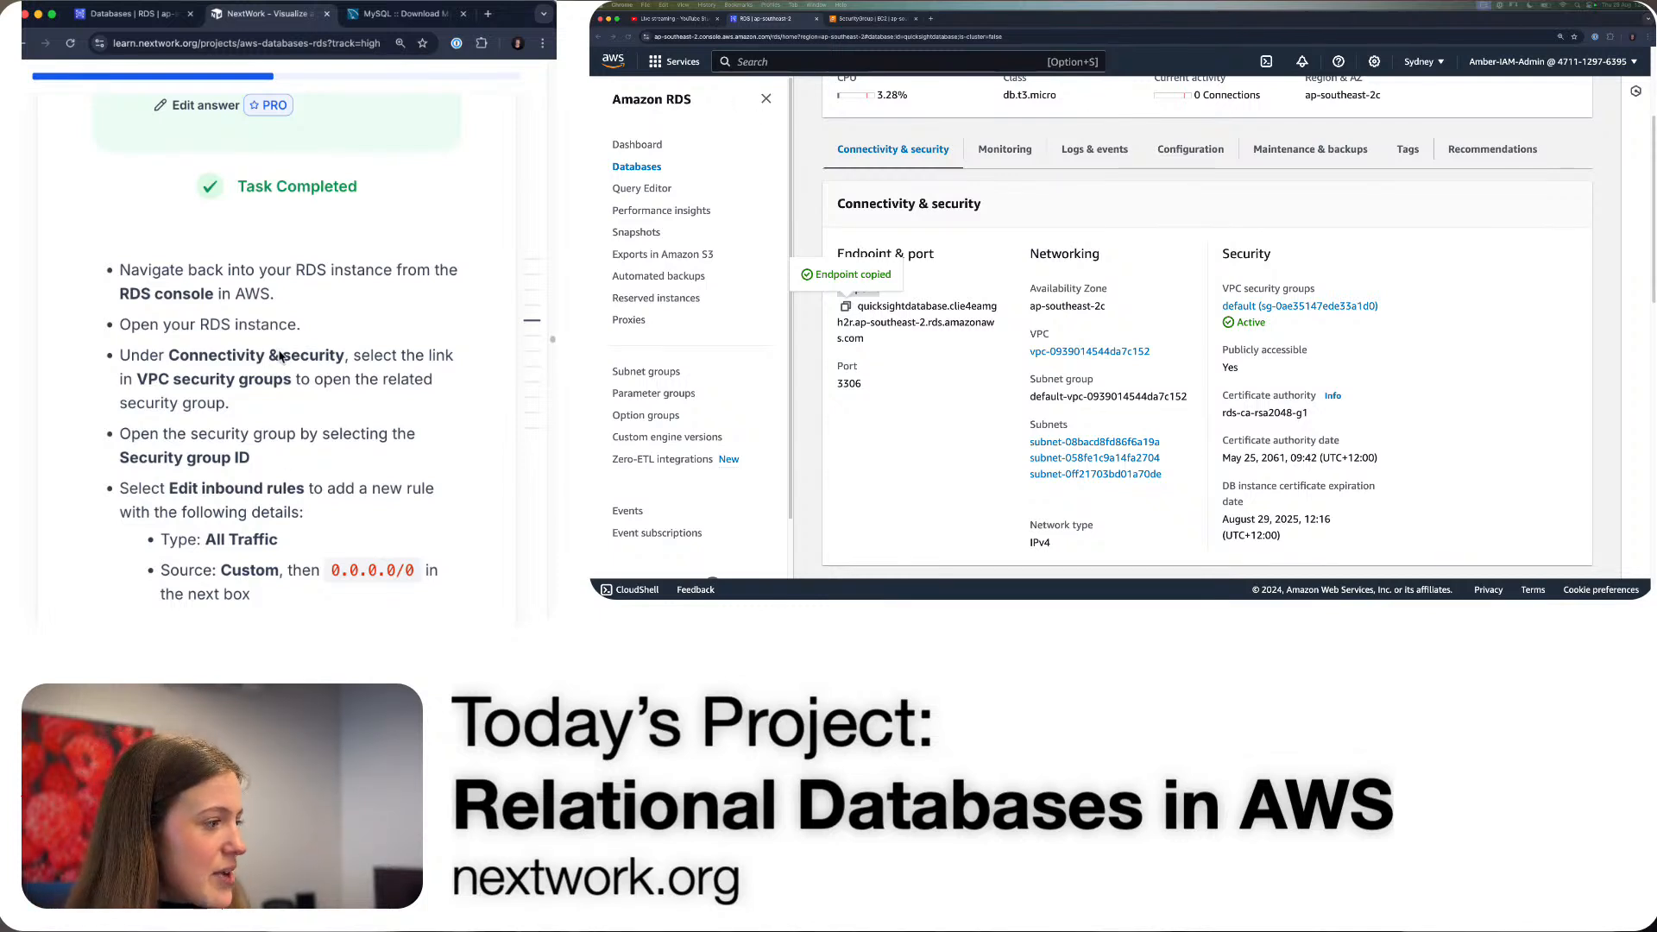
scroll(300, 500, "down", 1)
scroll(870, 134, "up", 5)
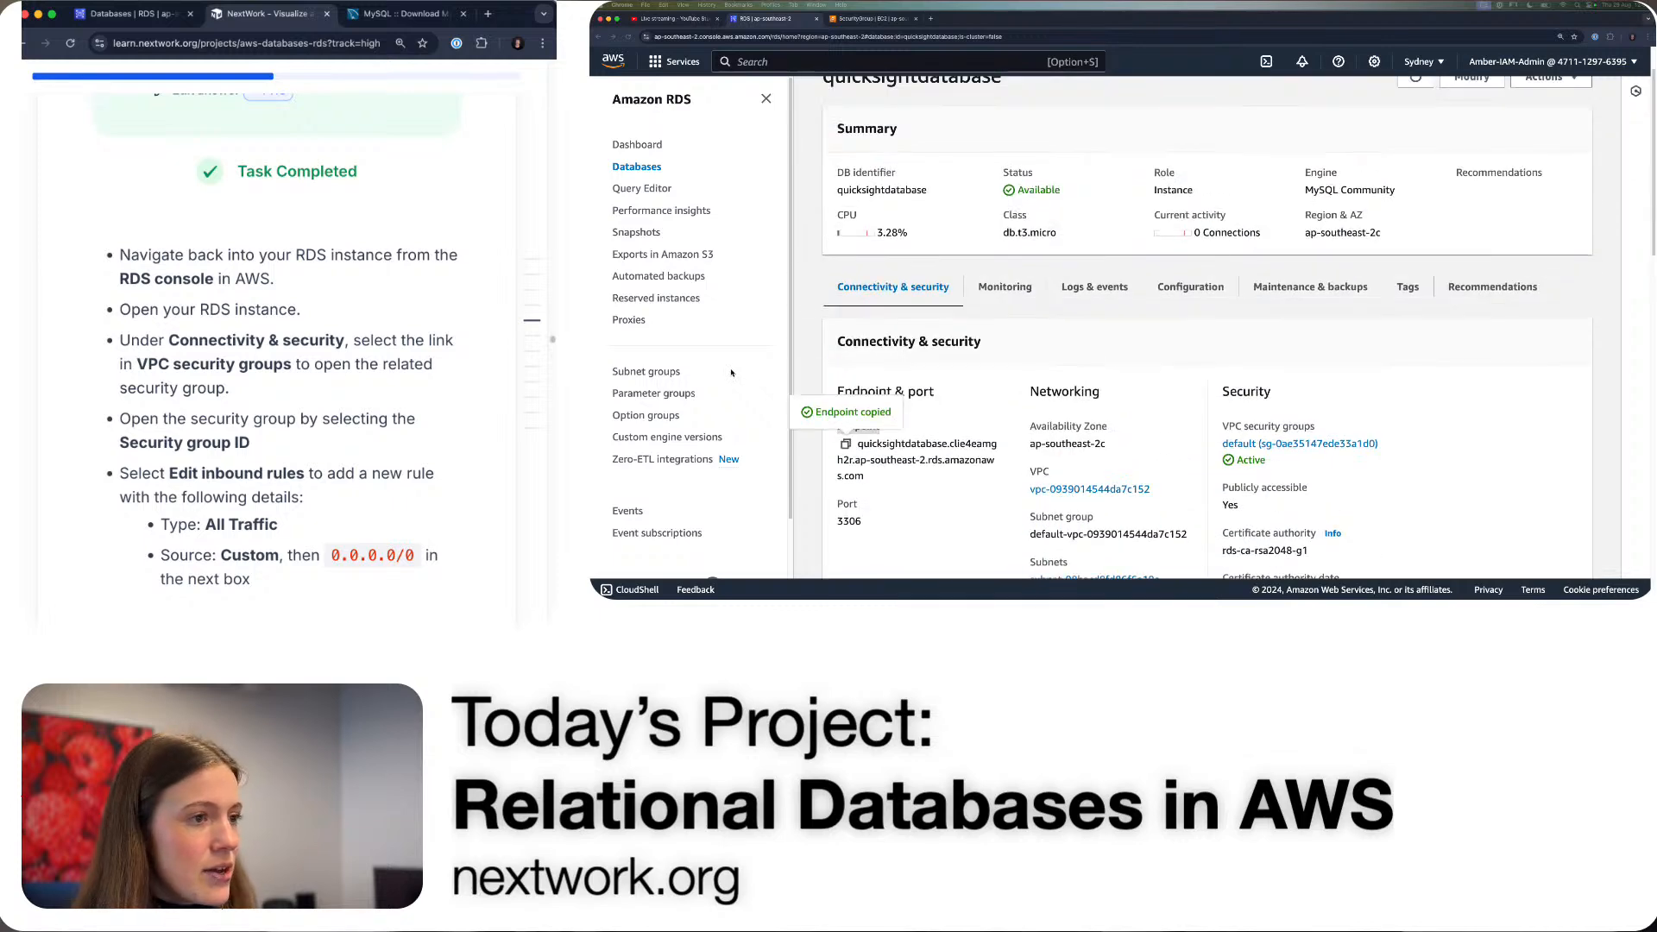
double_click(870, 134)
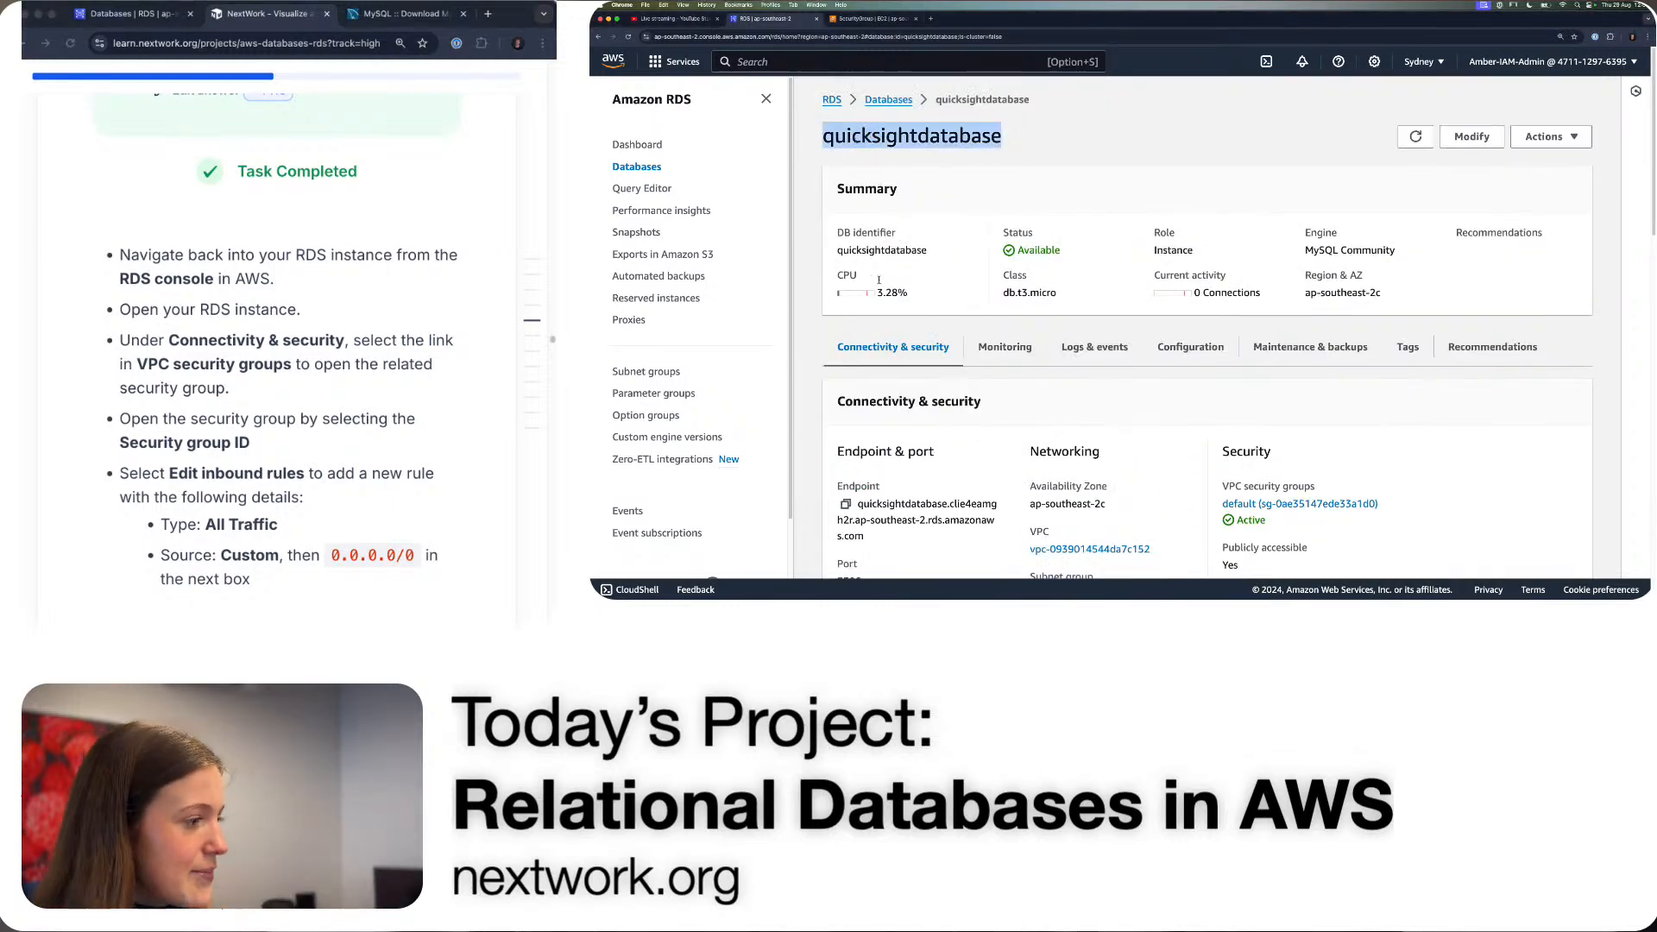
scroll(1132, 389, "down", 4)
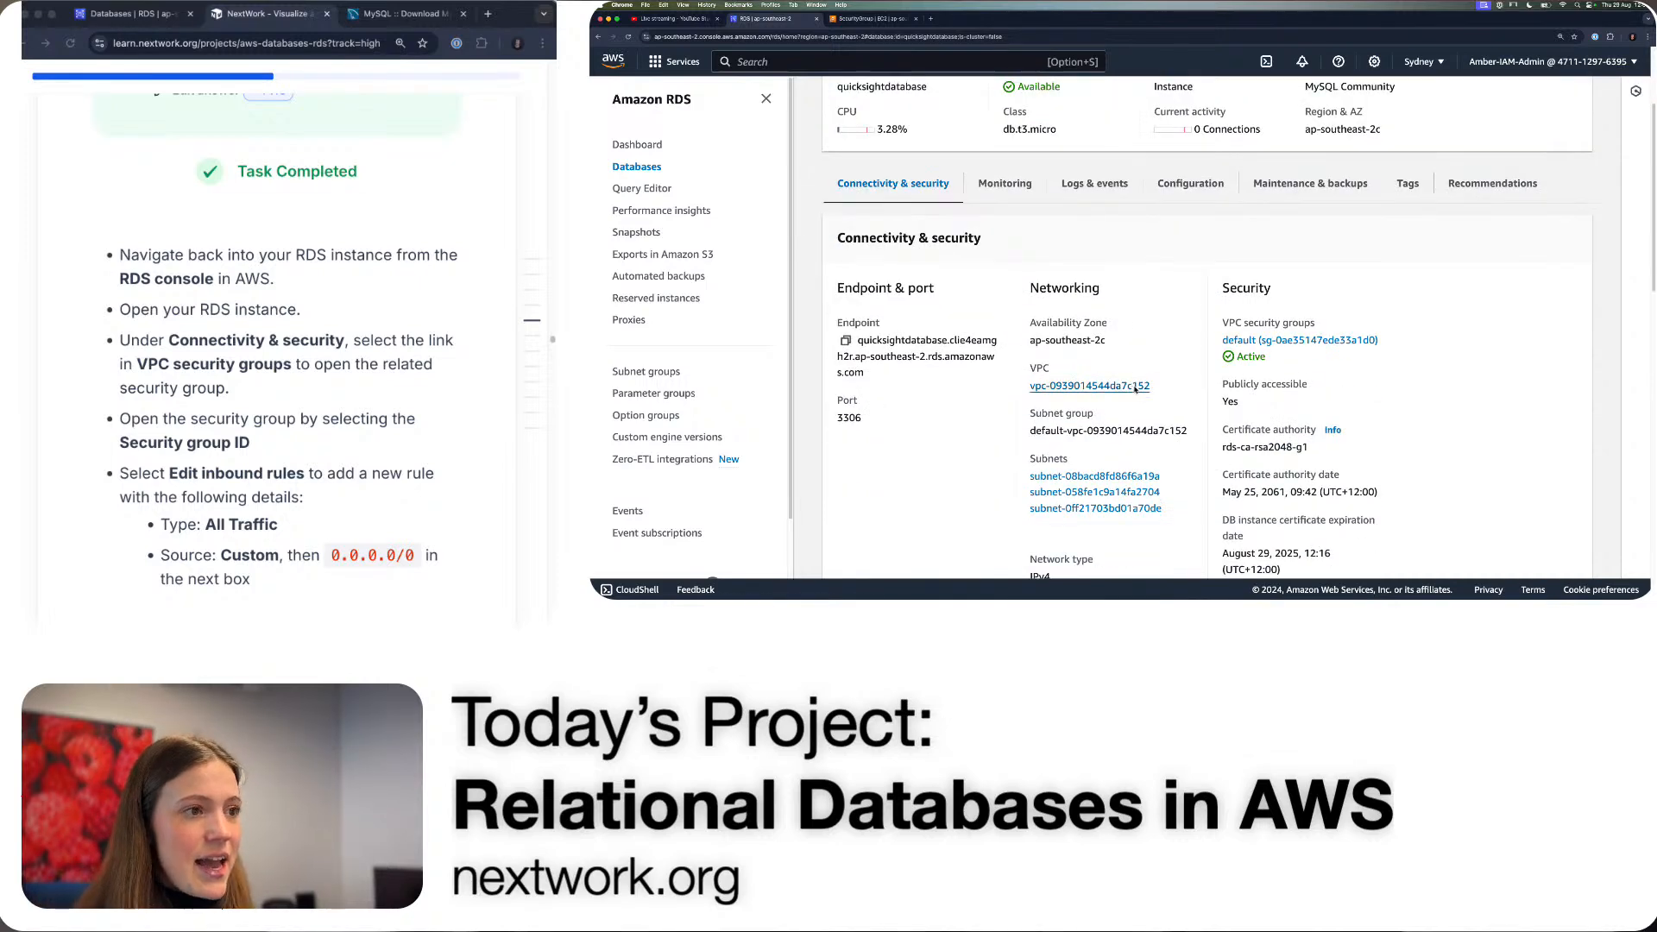
scroll(1131, 388, "down", 2)
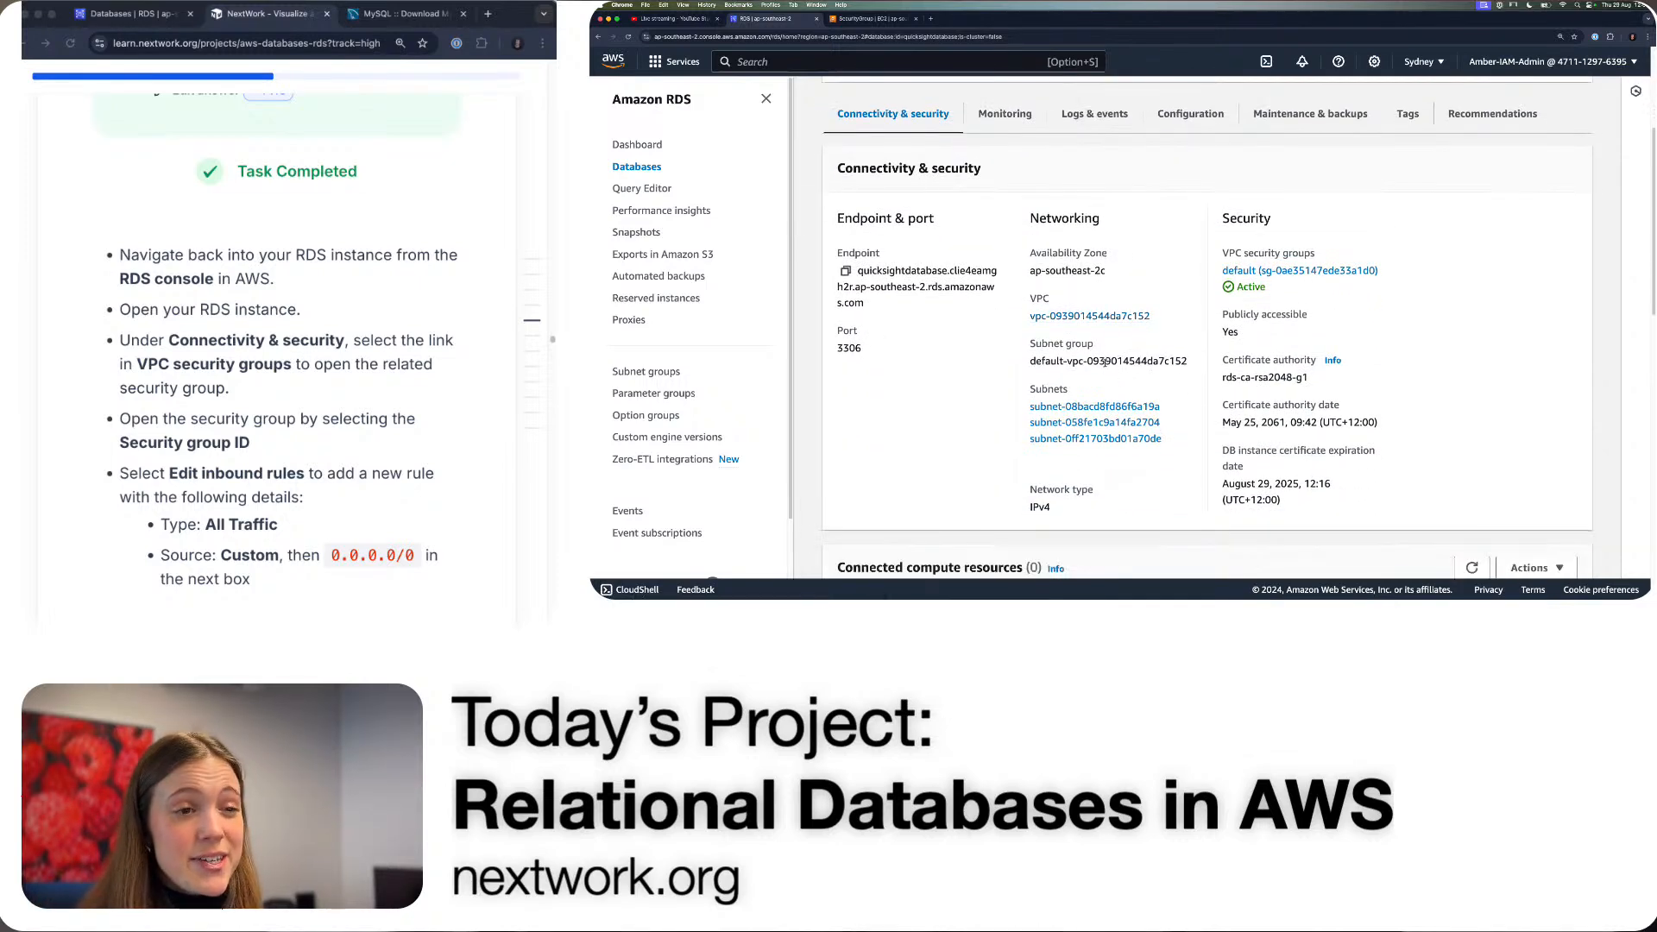
double_click(1246, 218)
double_click(1262, 253)
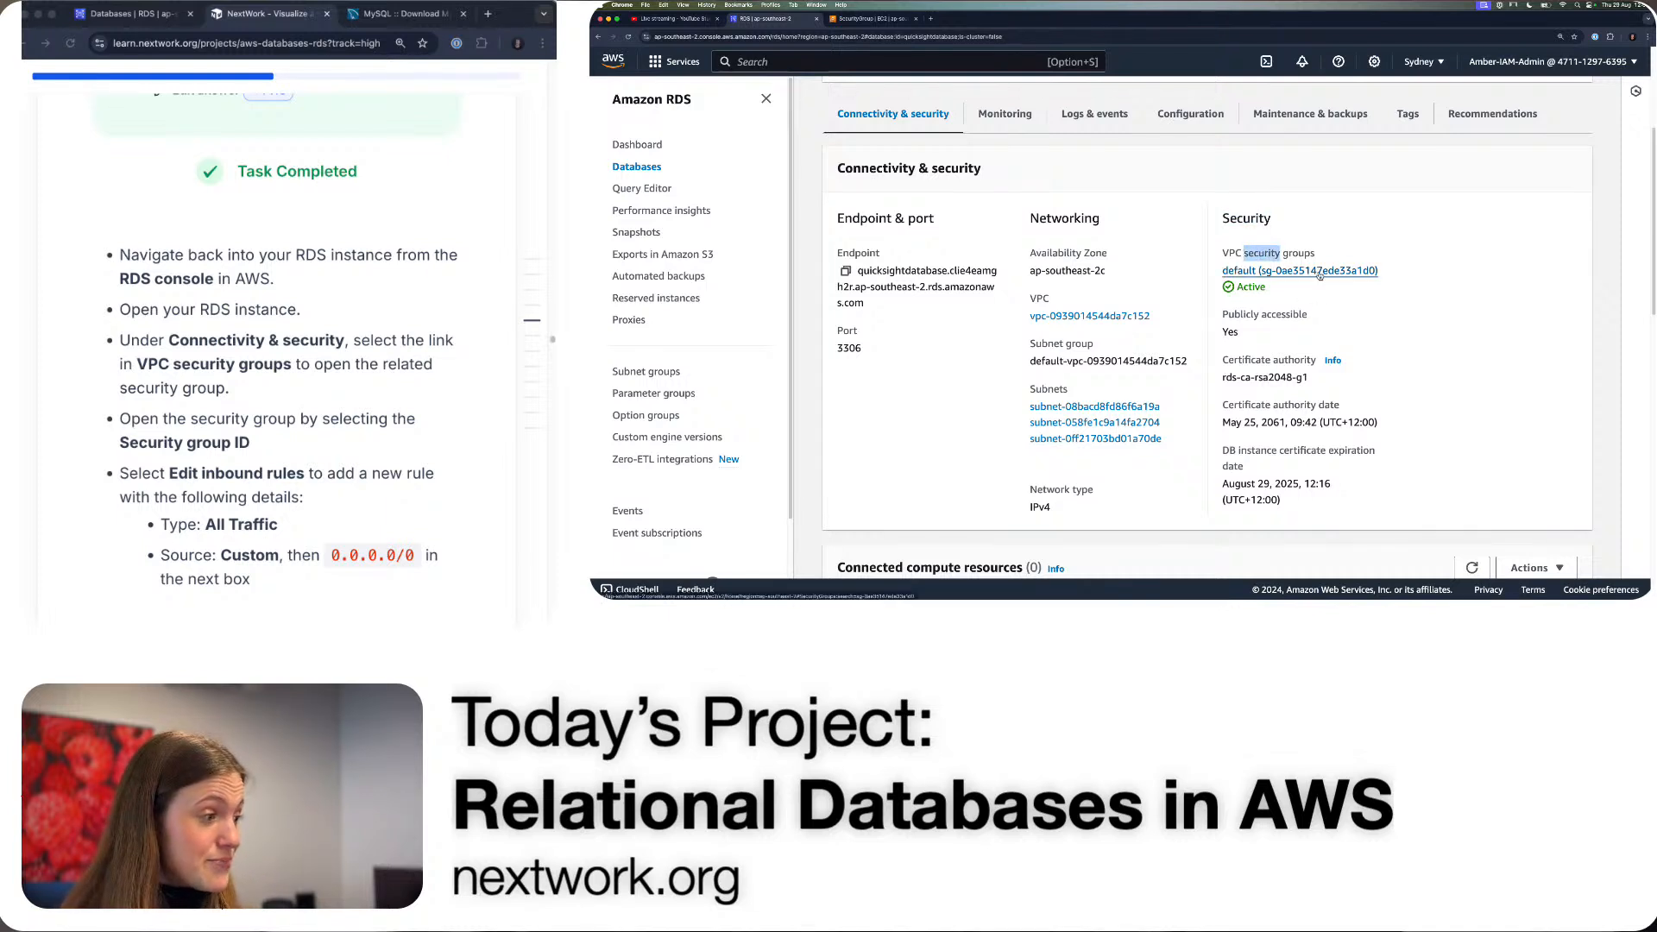
left_click(1321, 271)
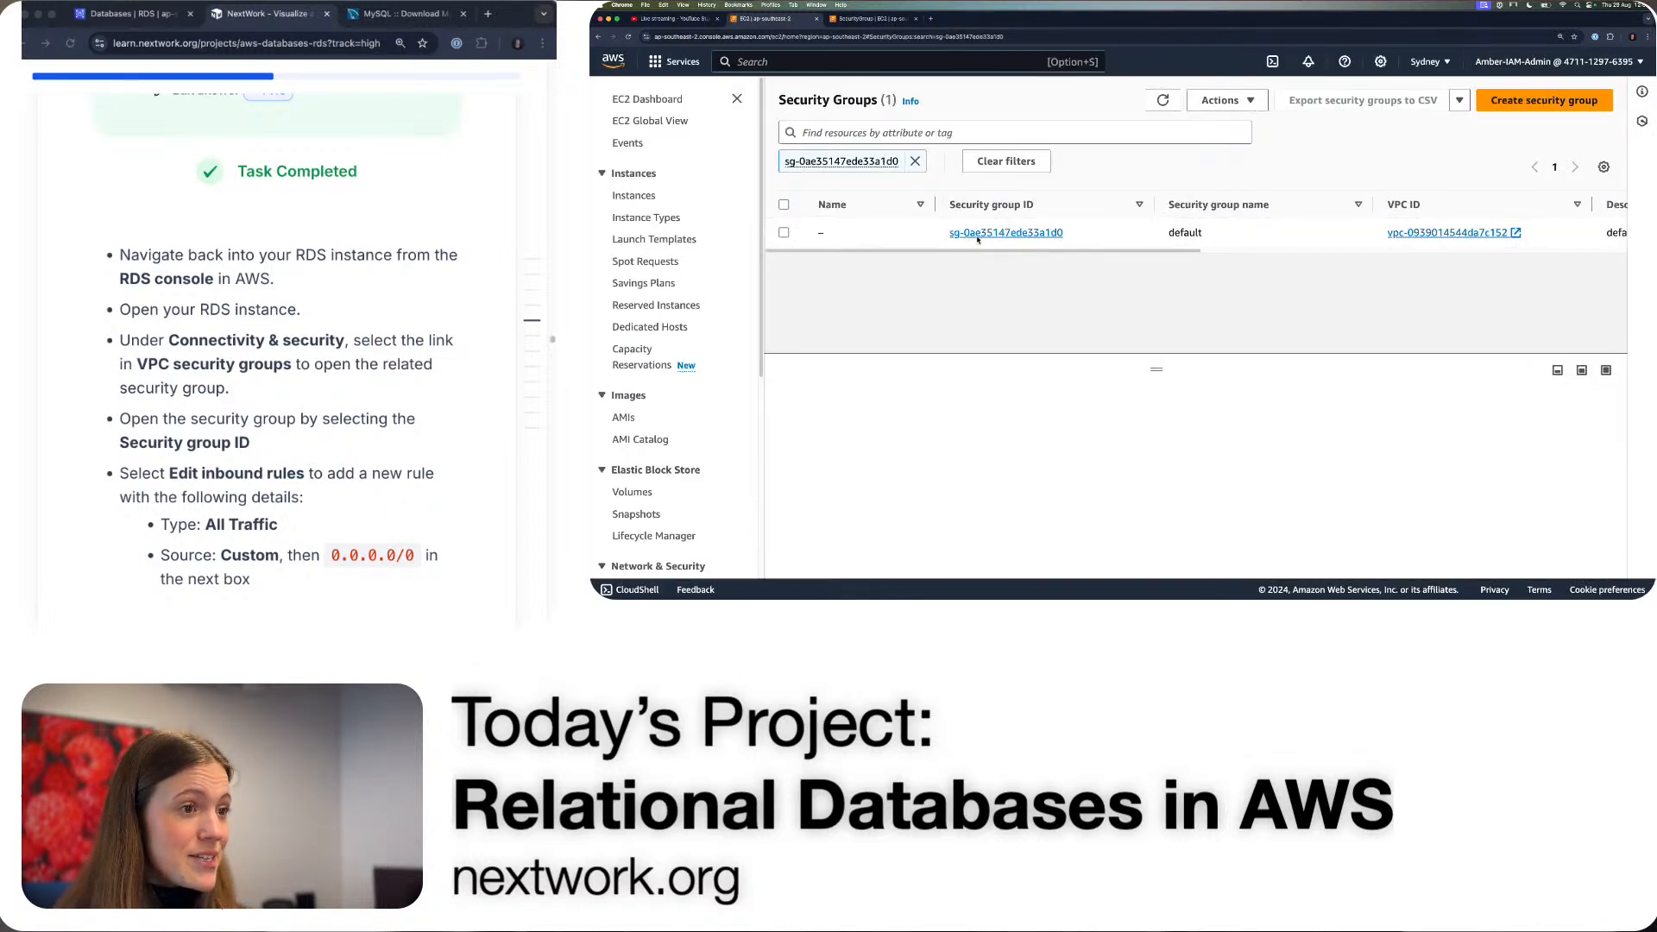
left_click(986, 235)
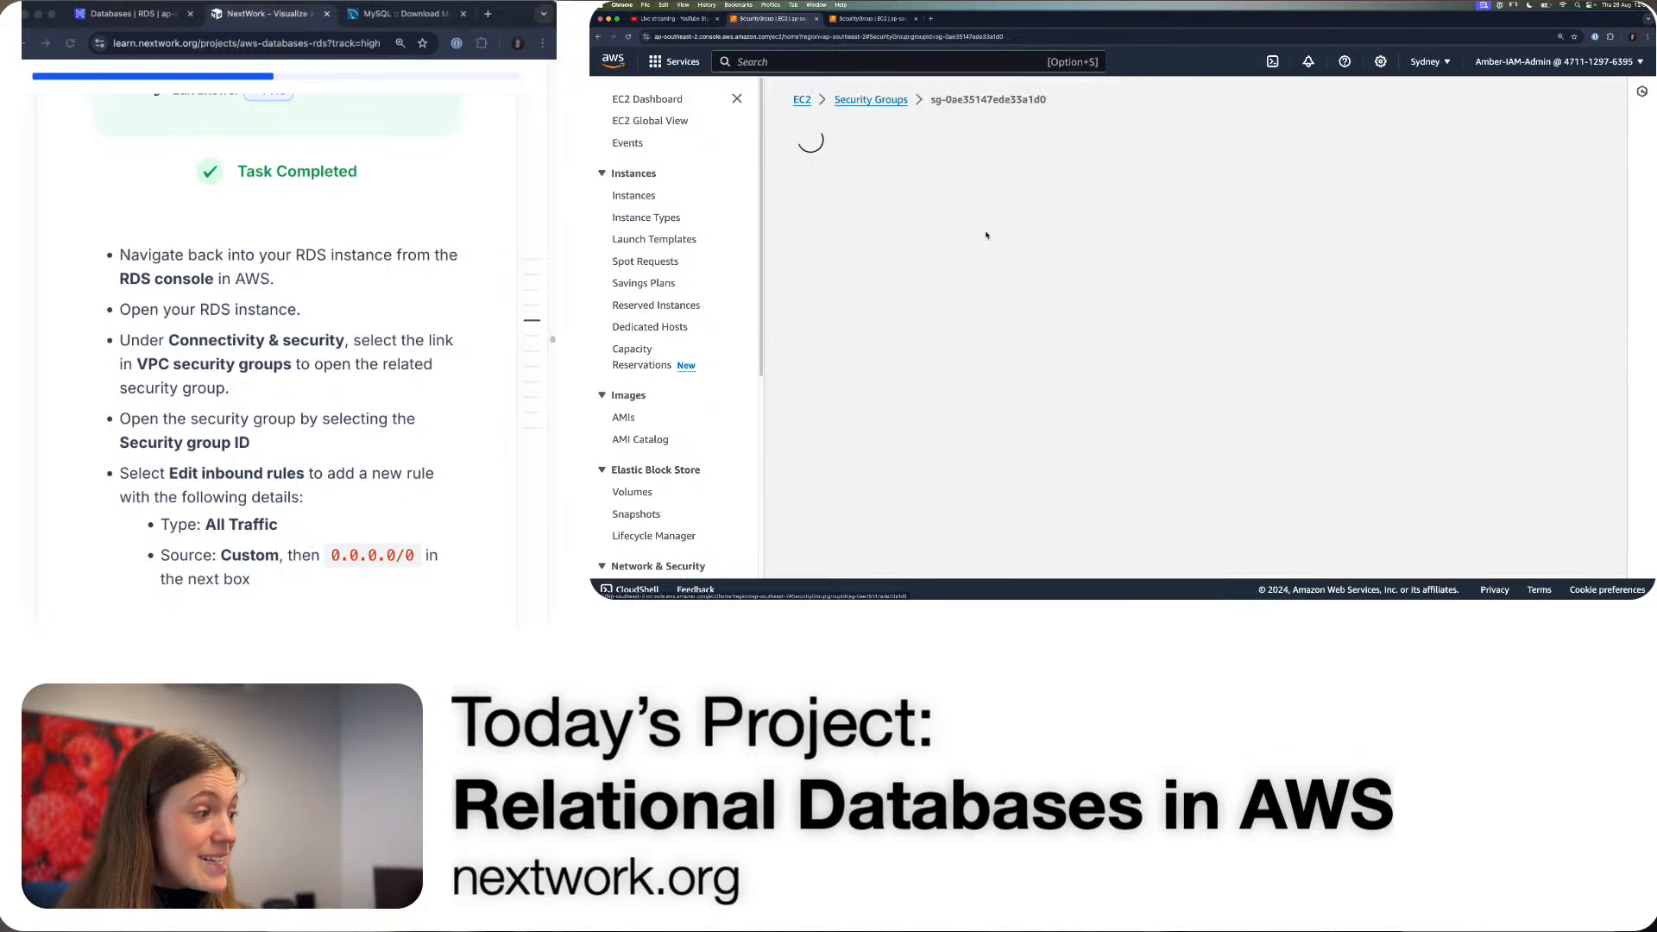
- Open the security group's inbound rules for editing and delete the All traffic rule with source 0.0.0.0/0
scroll(990, 302, "down", 1)
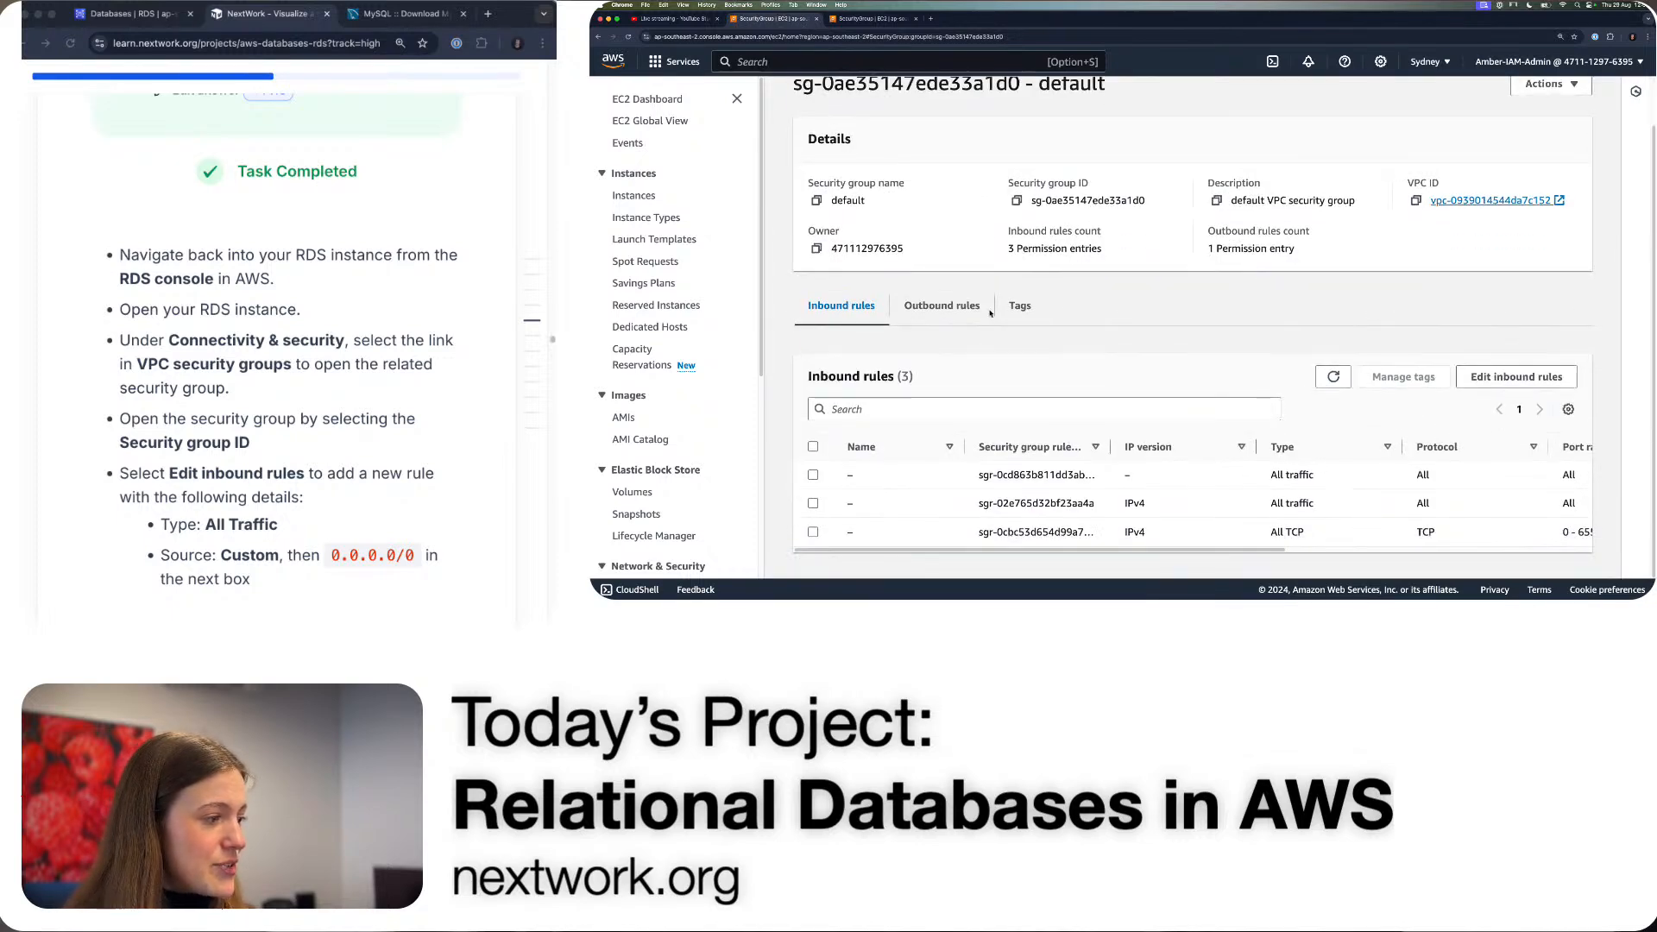
left_click(1512, 383)
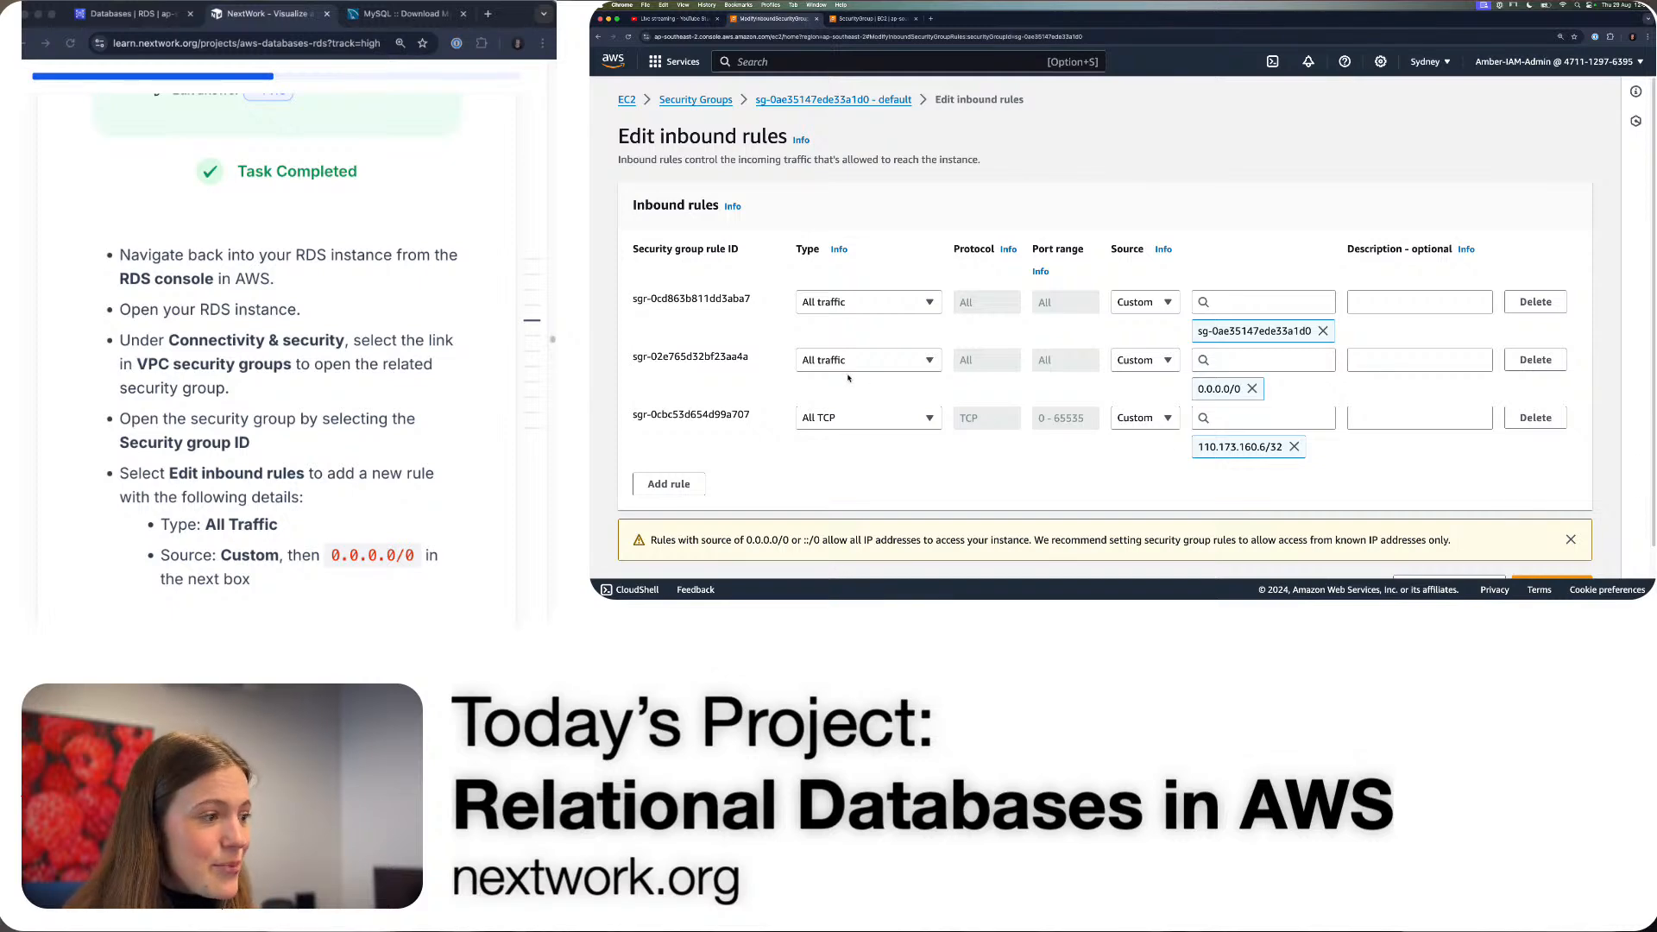
scroll(297, 400, "down", 1)
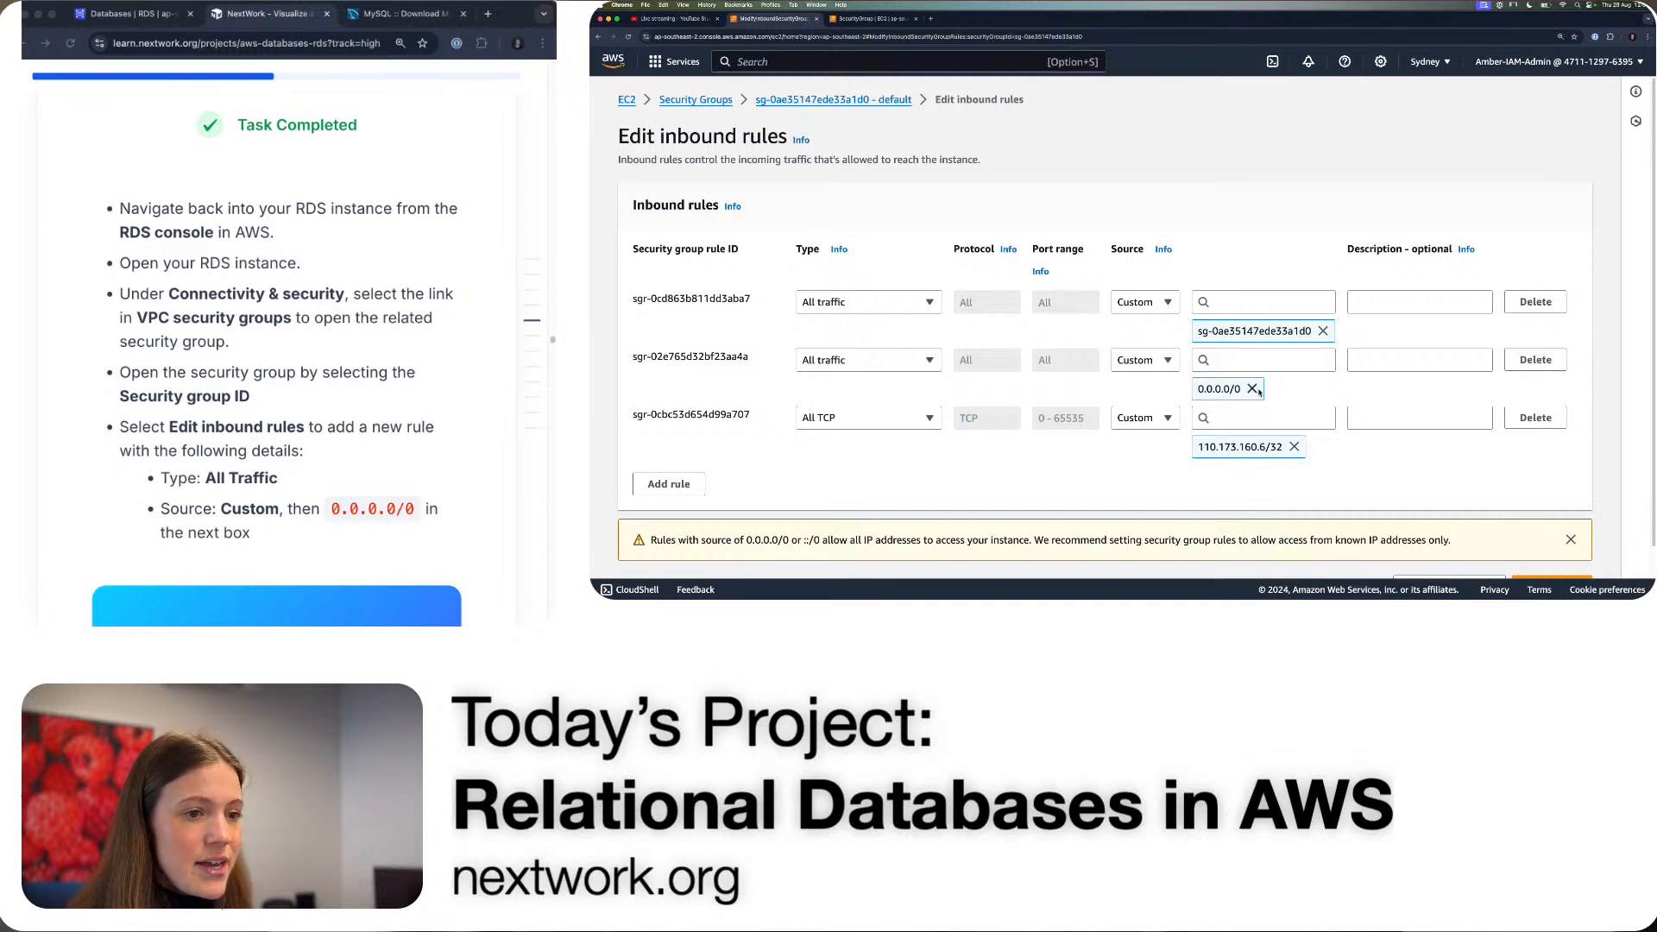
left_click(1535, 359)
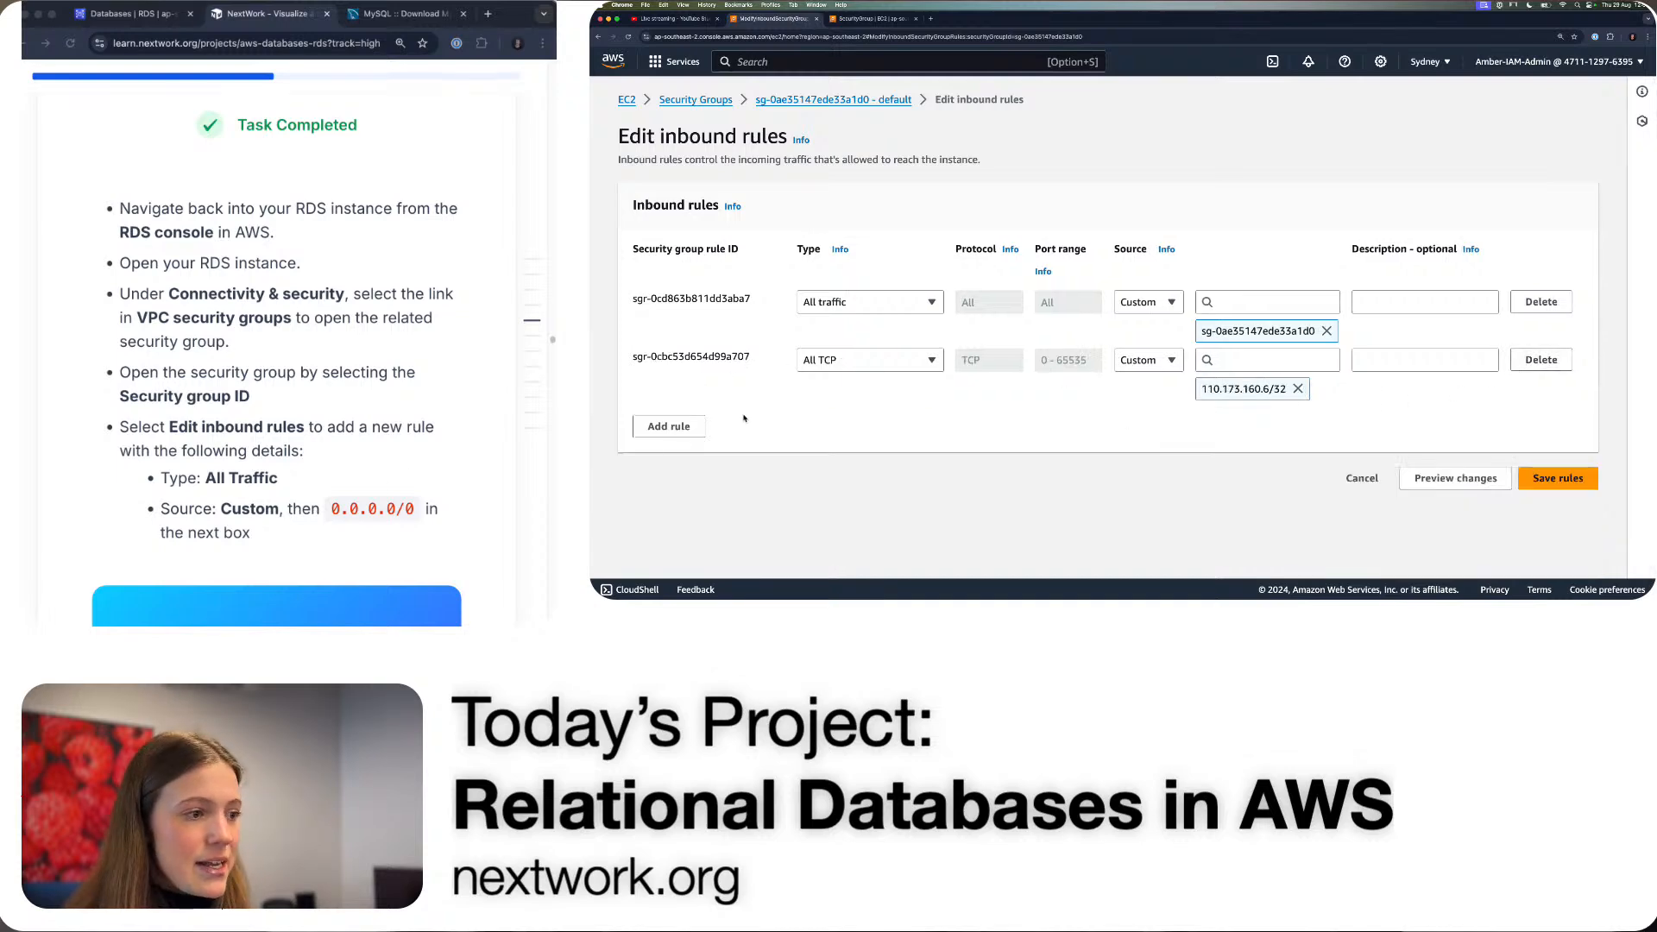
- Add a new inbound rule of type All traffic with a custom source of 0.0.0.0/0
left_click(661, 426)
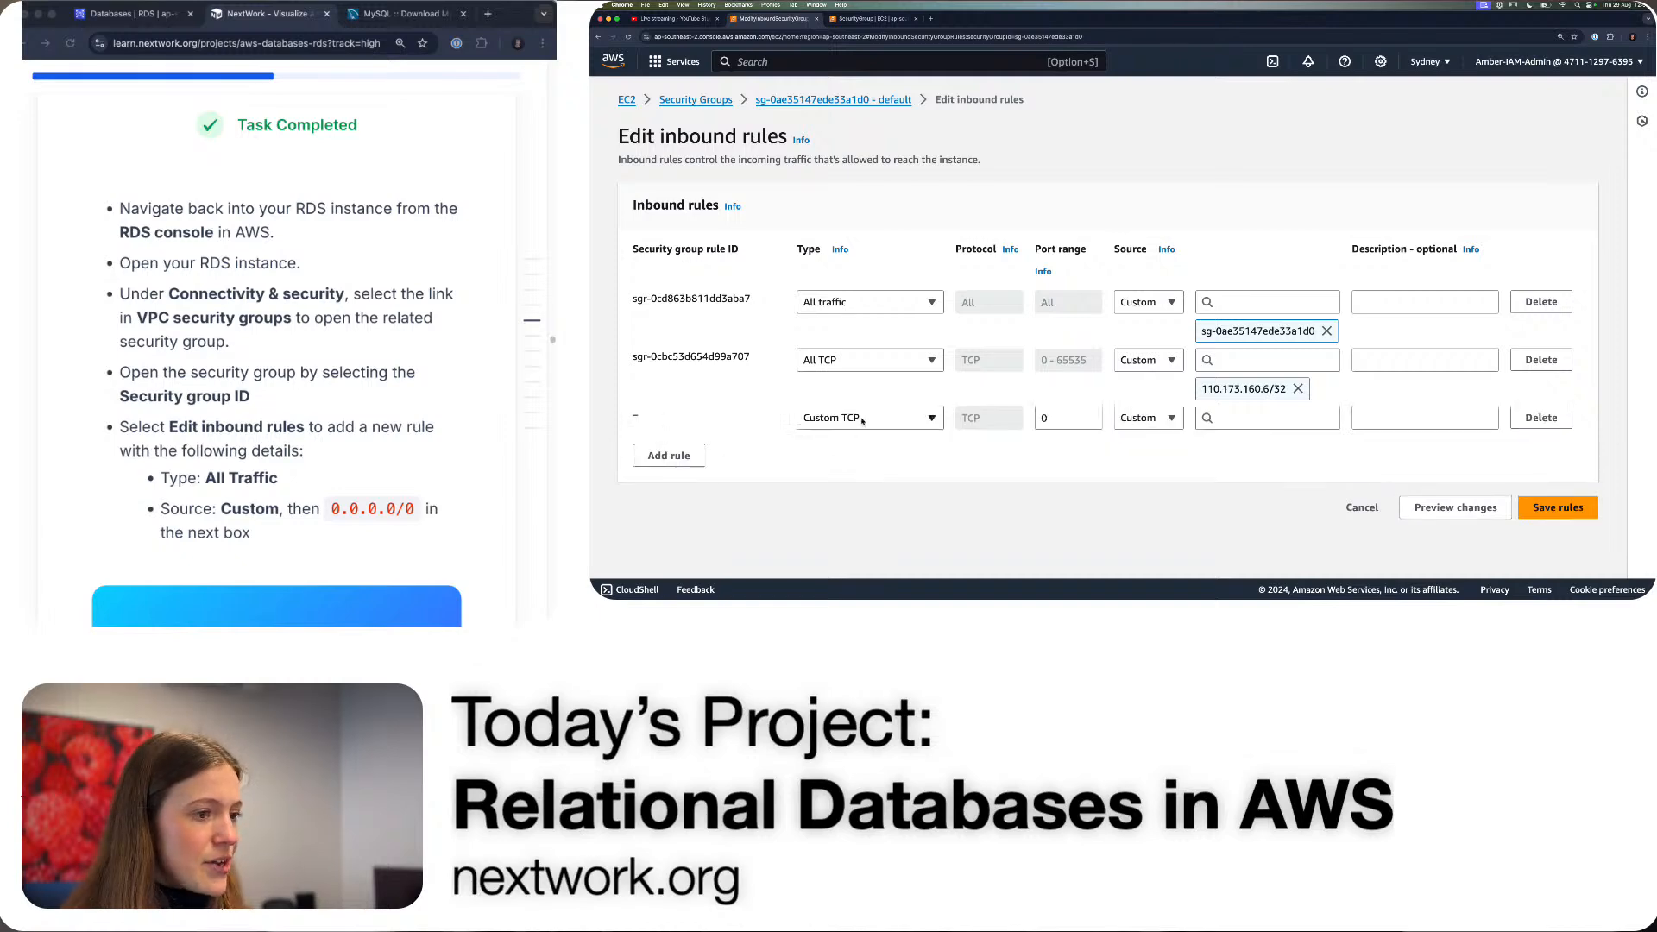
left_click(862, 419)
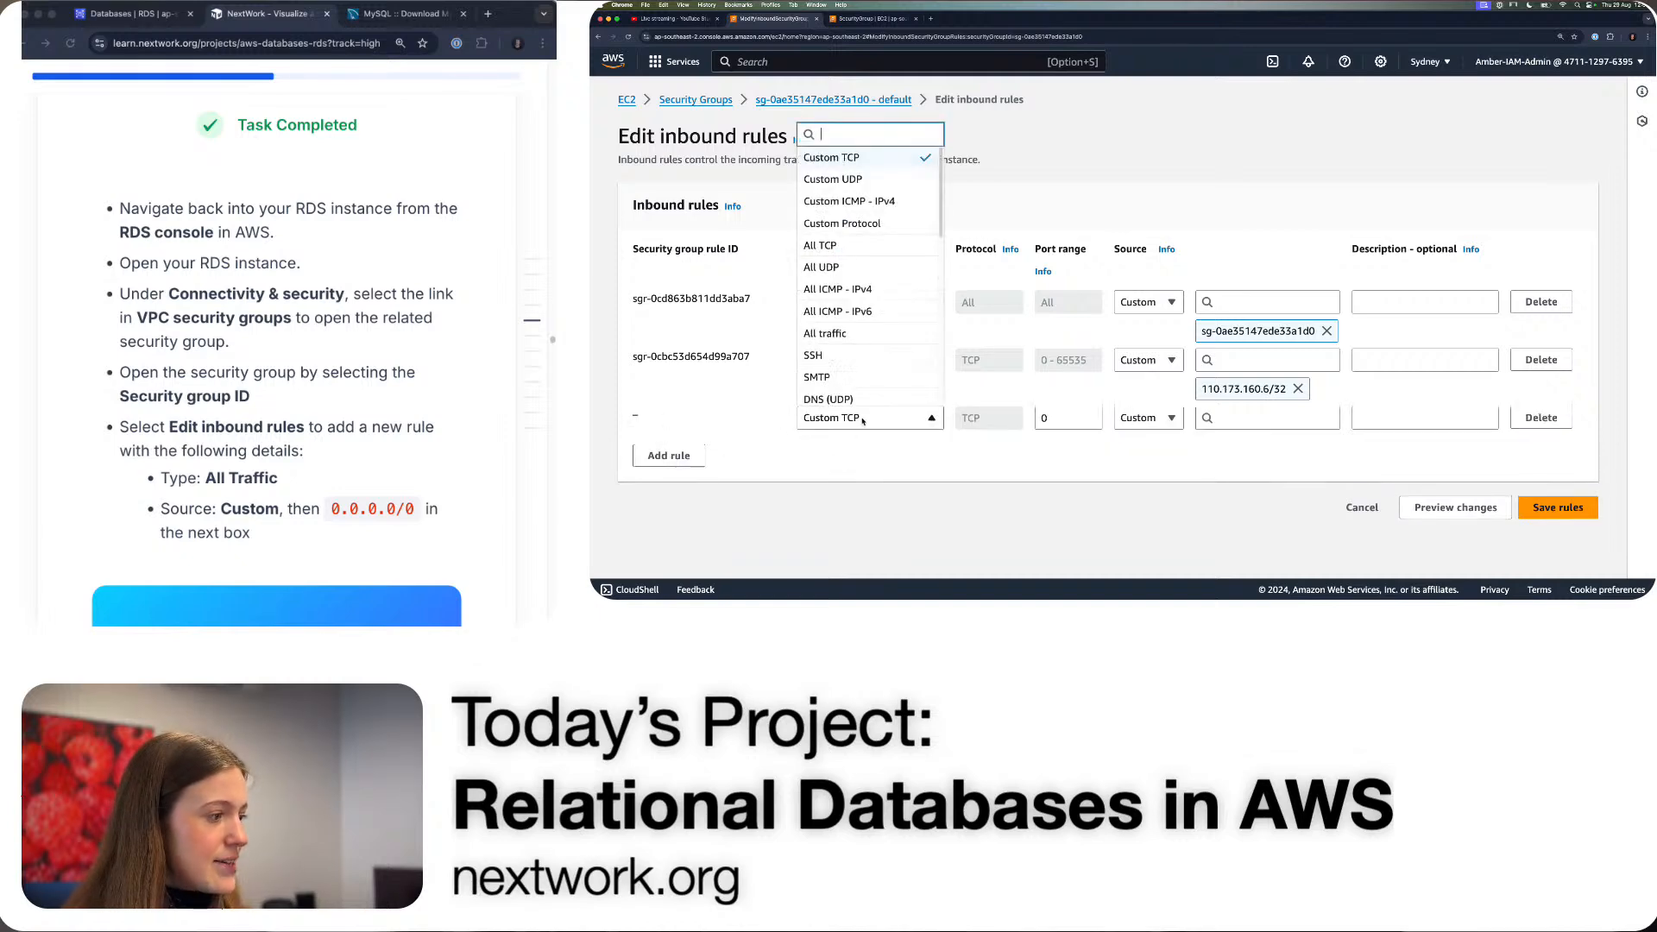
left_click(882, 332)
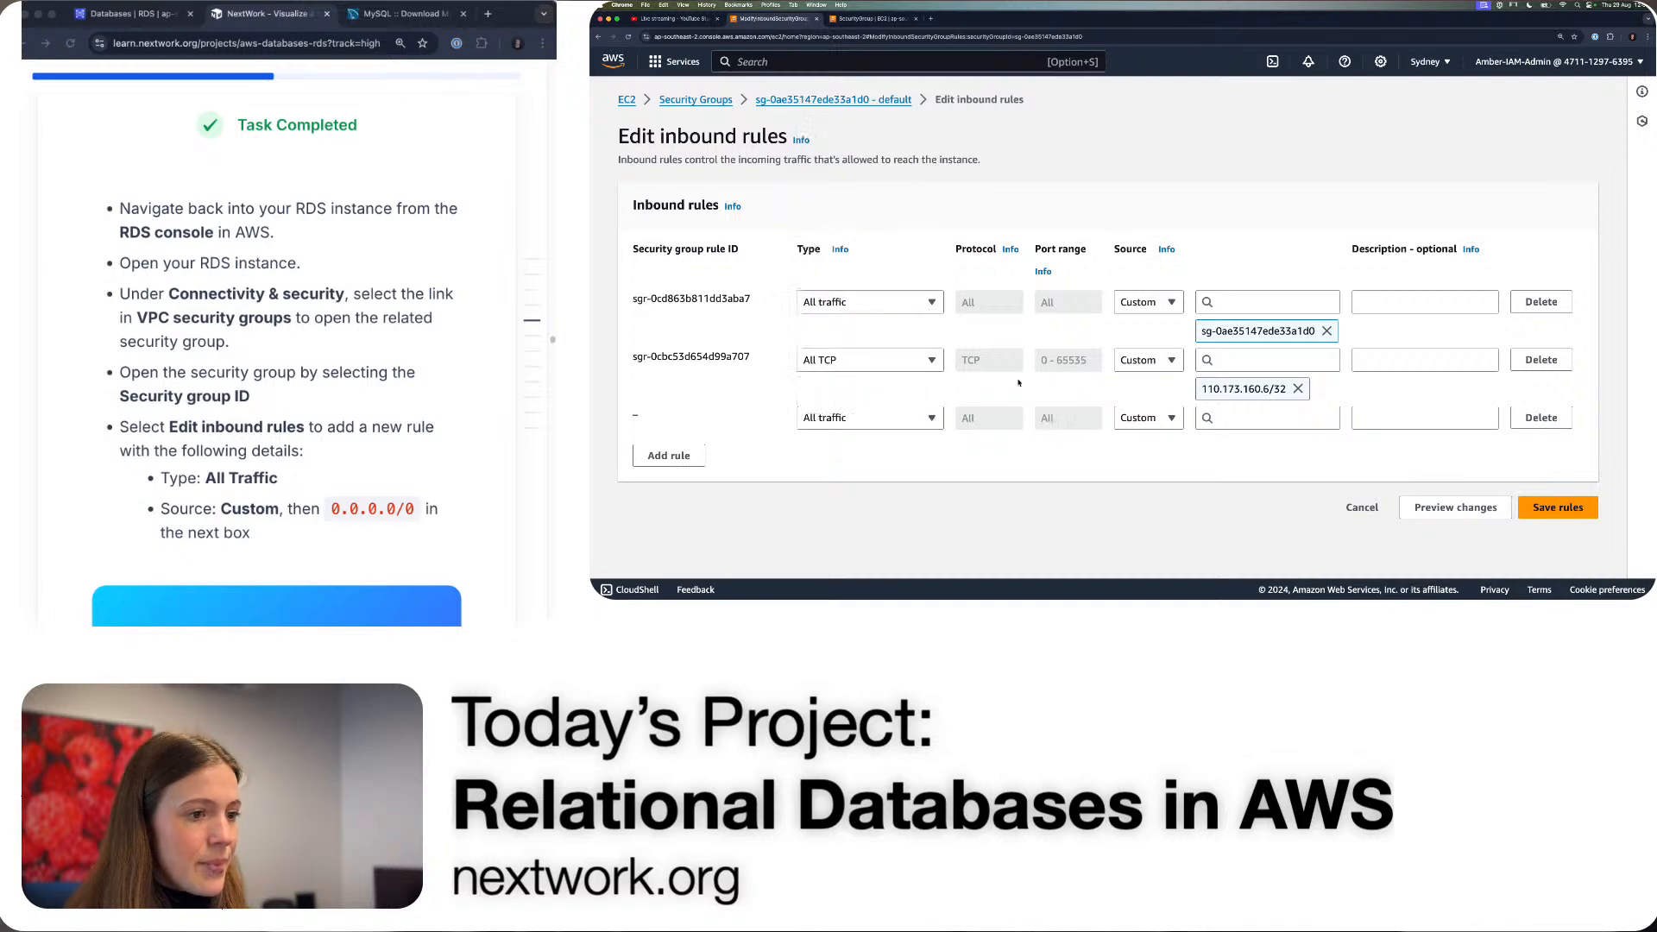
left_click(1215, 420)
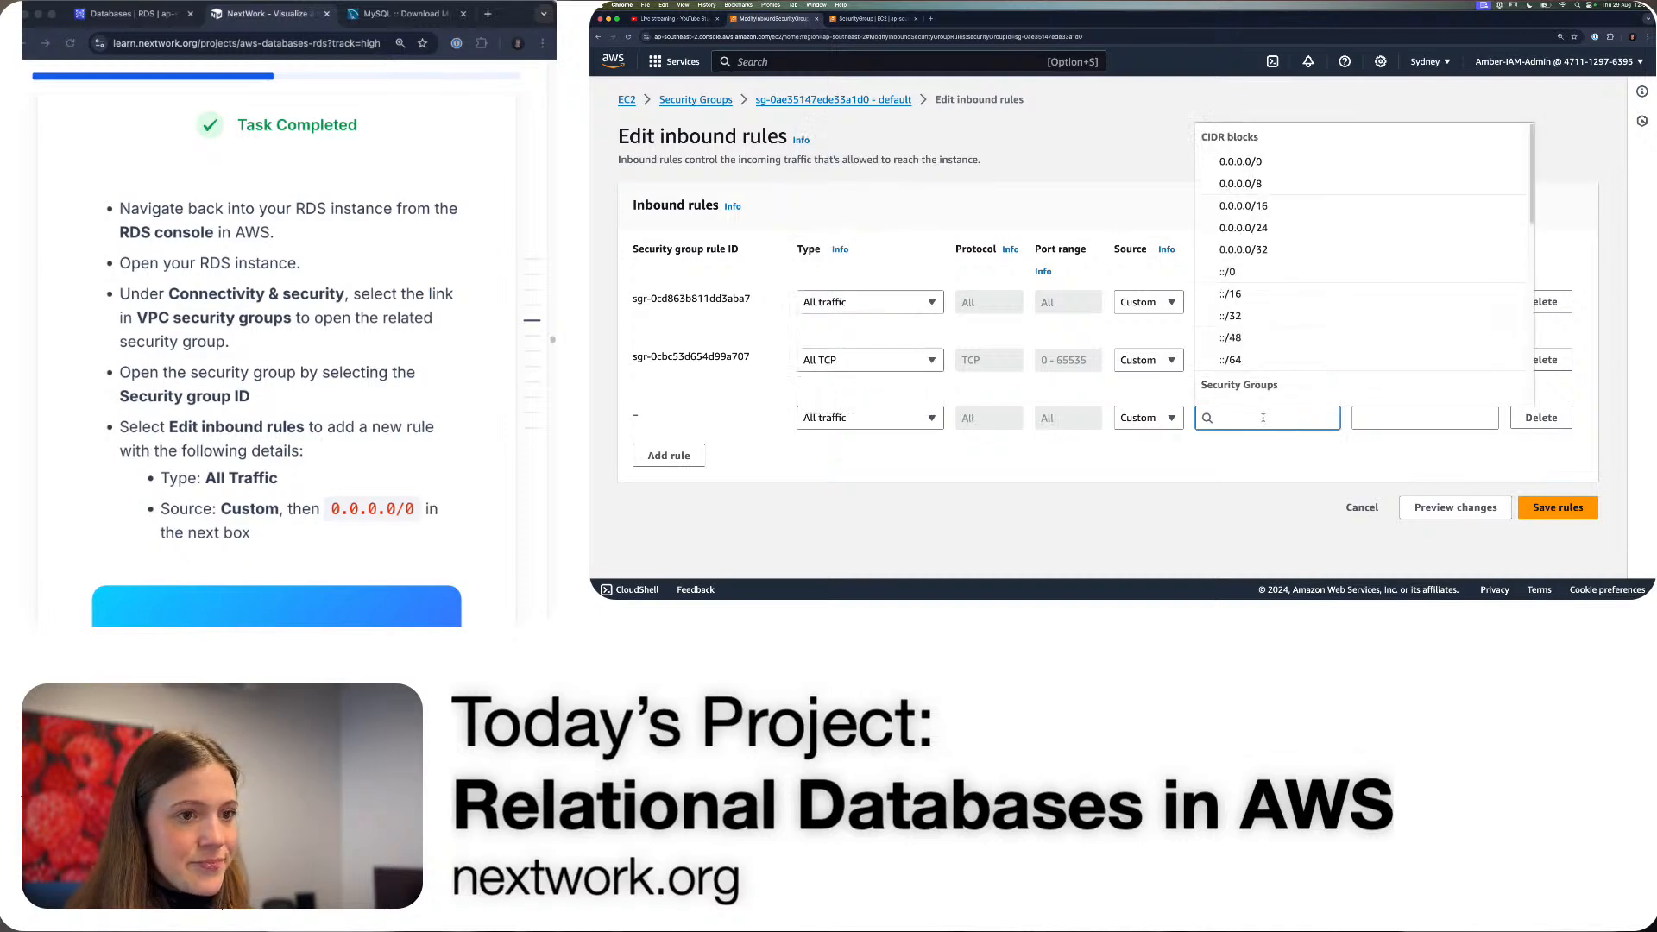
left_click(1247, 163)
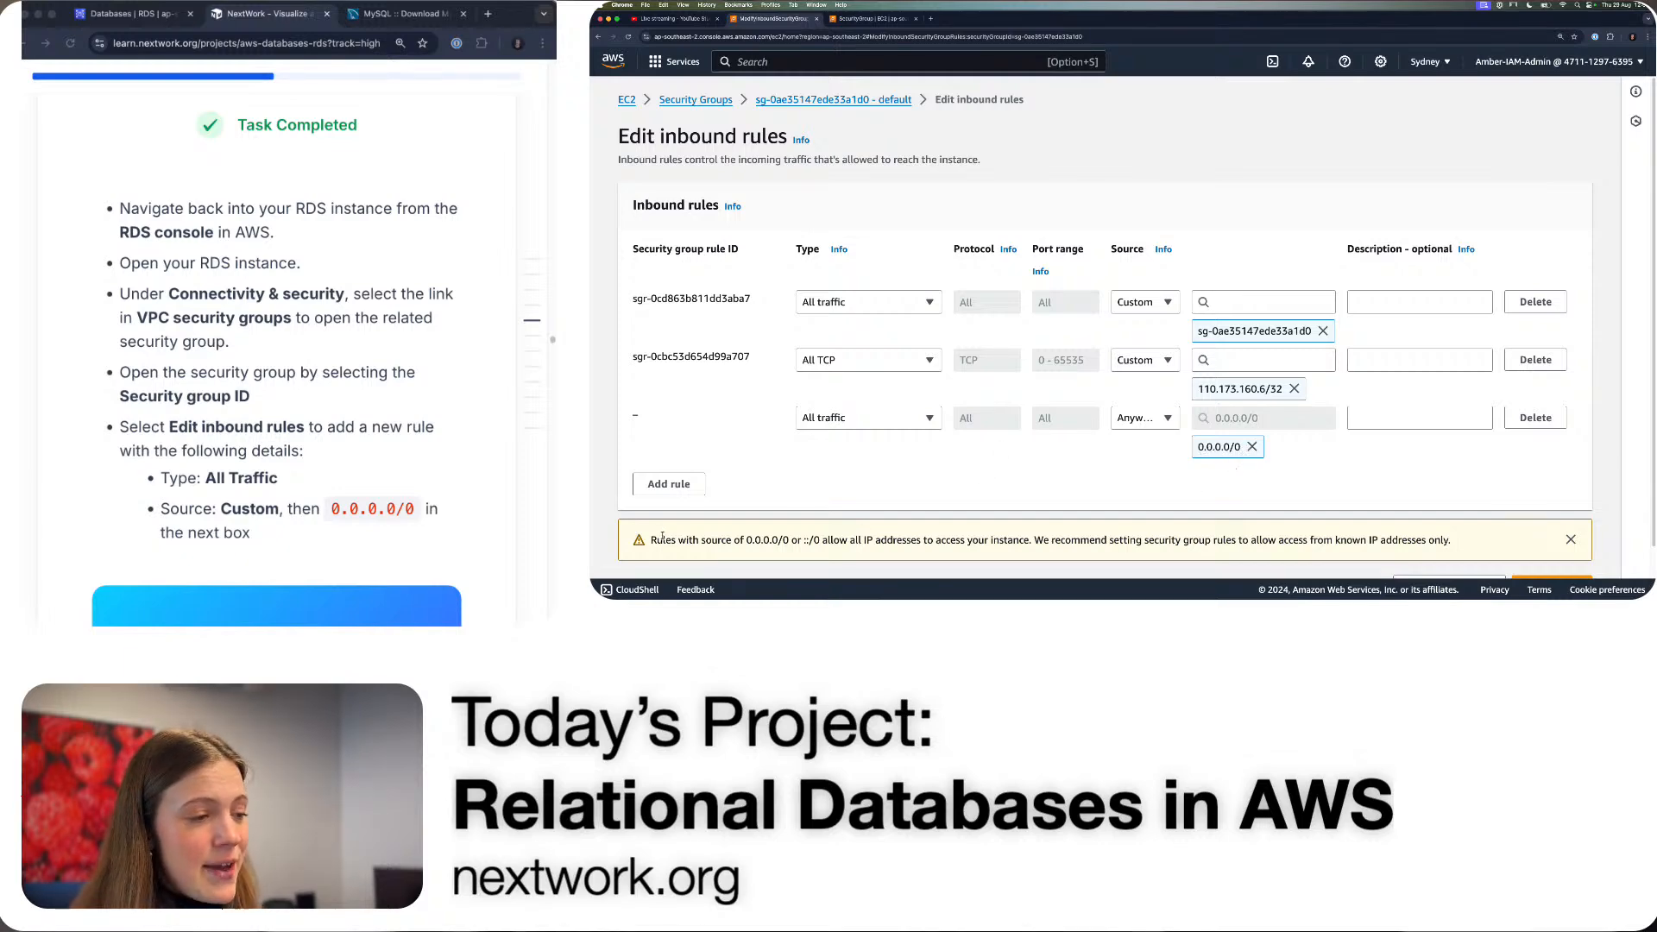
- Review the warning about the 0.0.0.0/0 source and the project guide's explanation of it, and save the inbound rules
left_click_drag(651, 541, 1454, 542)
left_click(1045, 540)
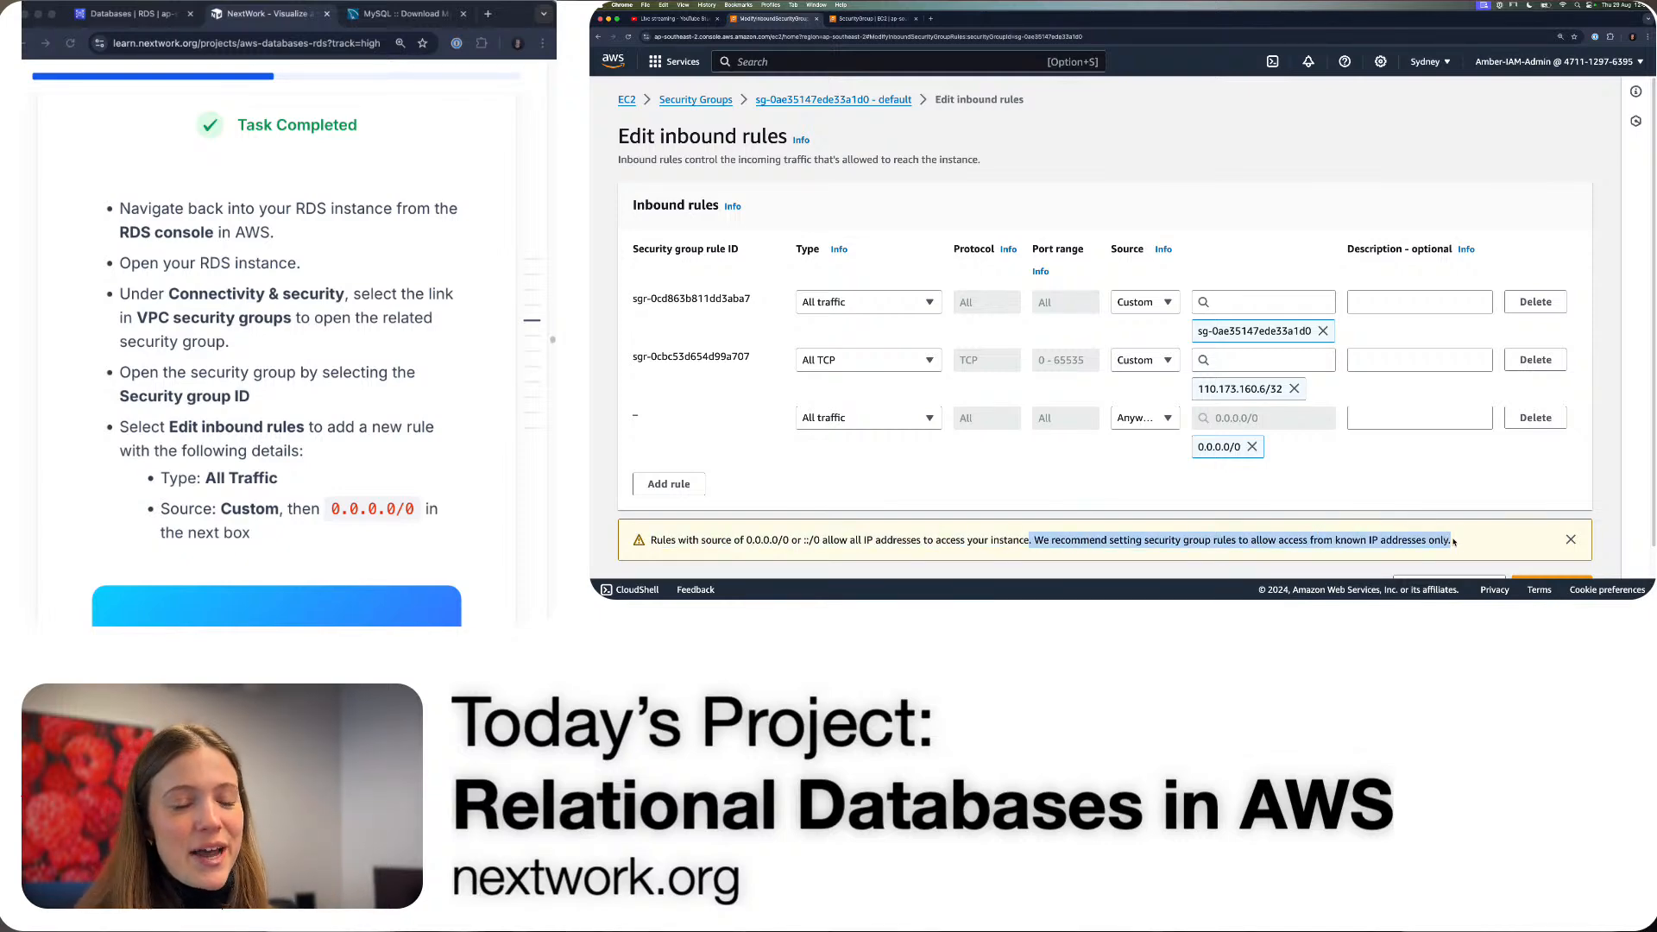
left_click(1419, 503)
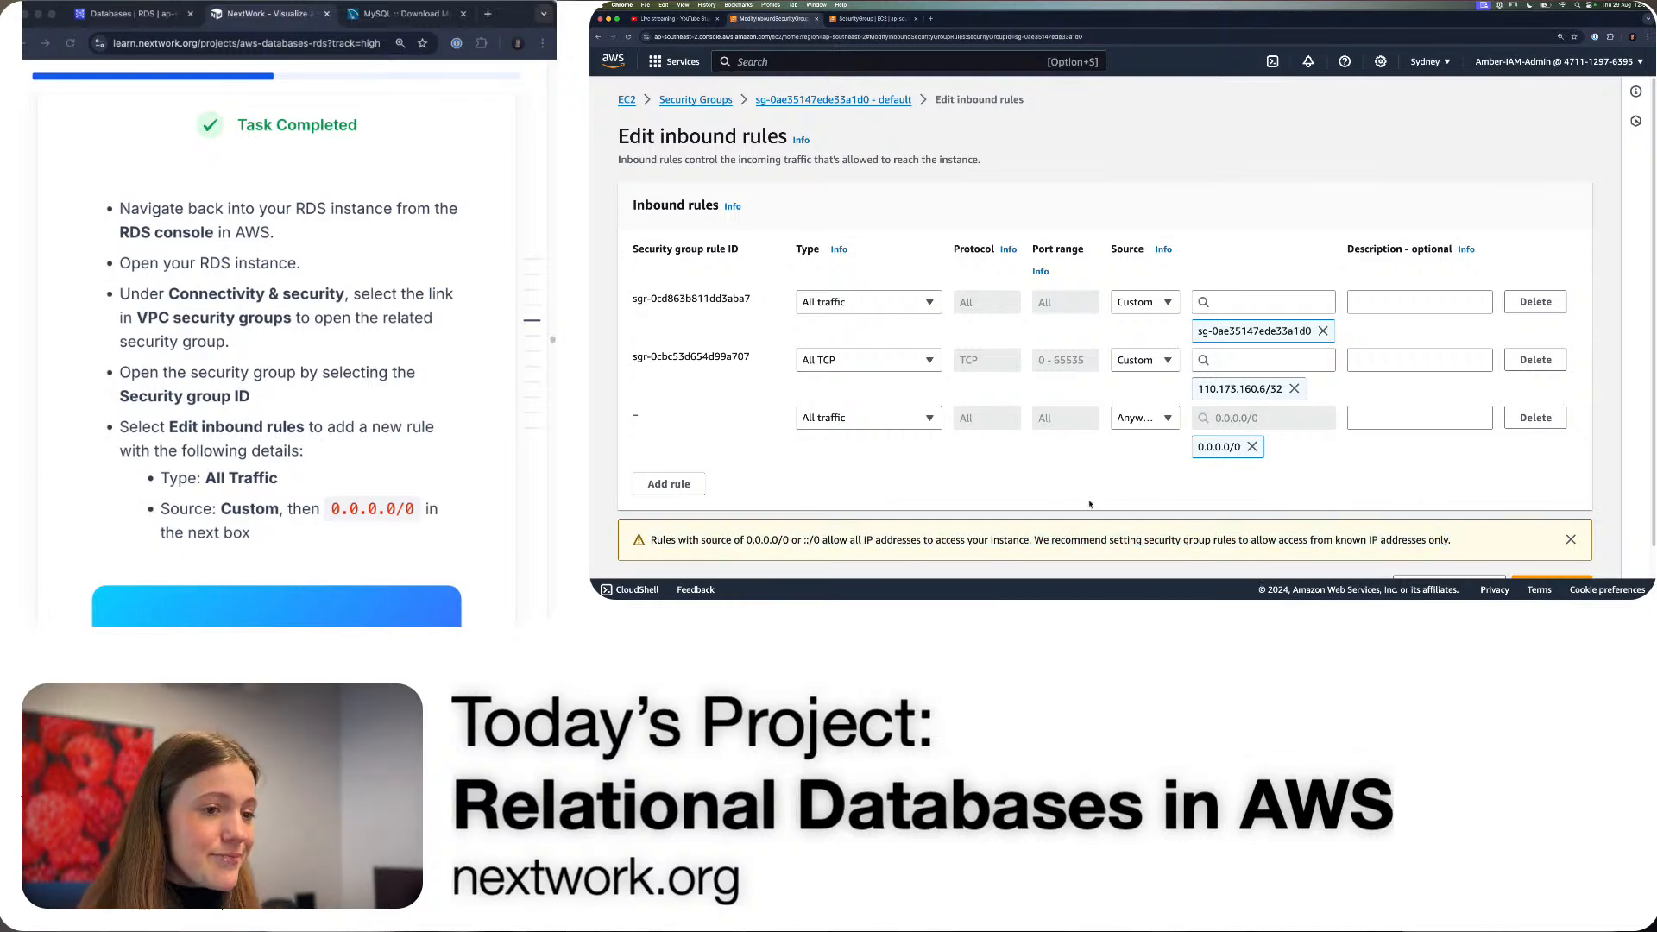
scroll(954, 459, "down", 1)
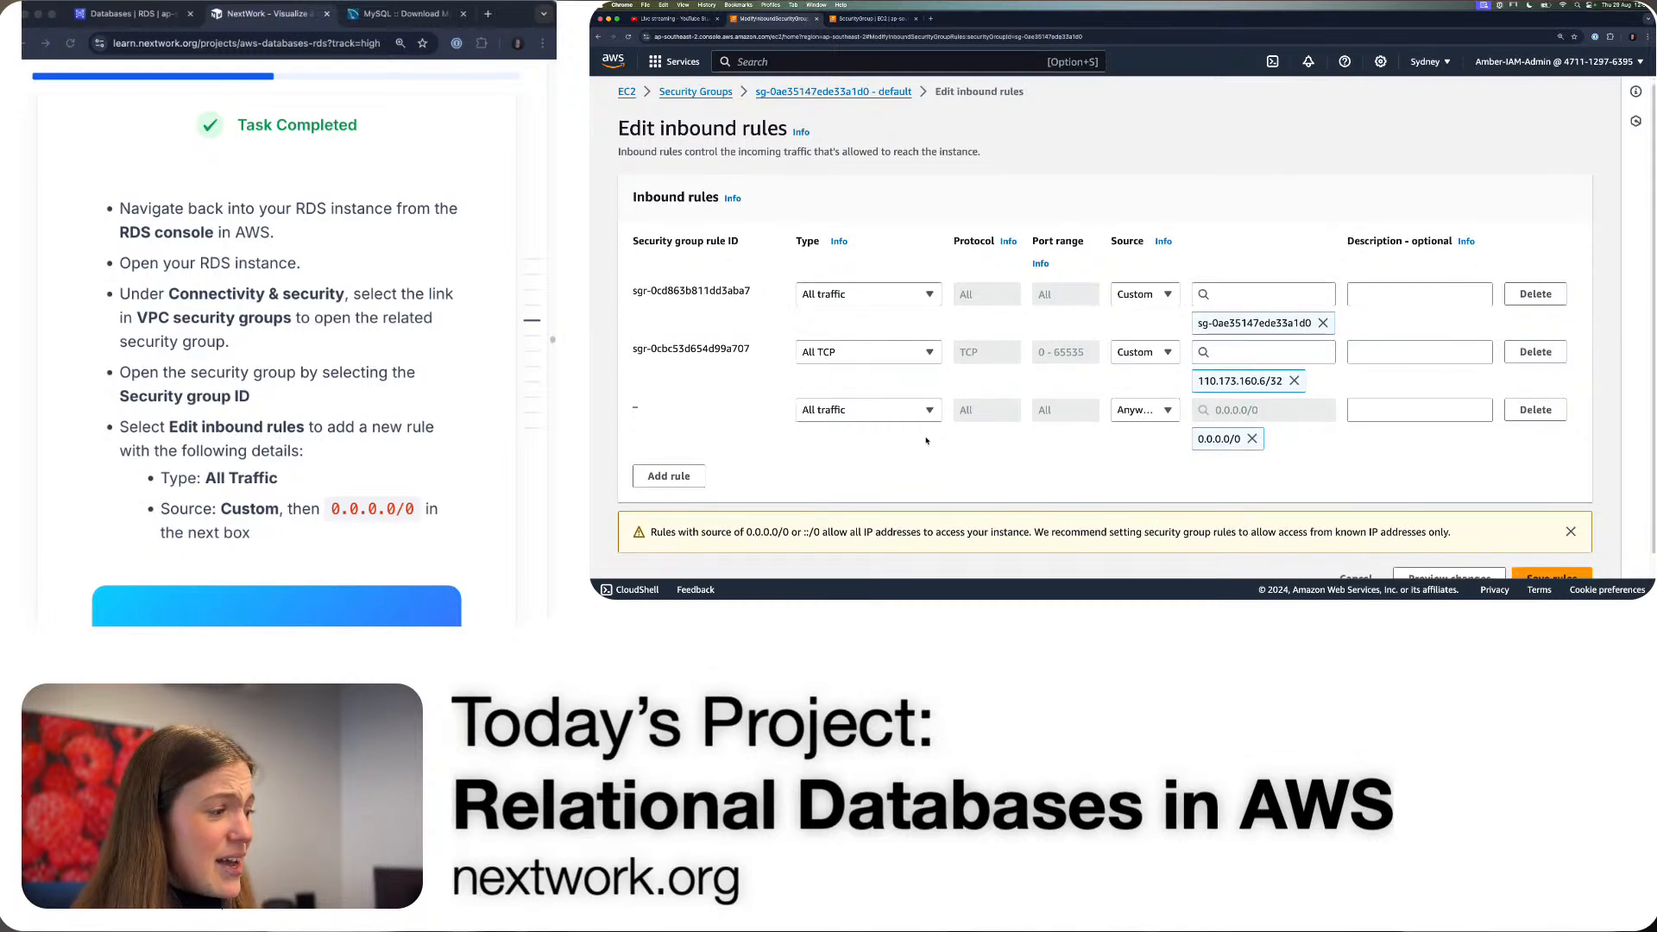
scroll(1122, 461, "down", 1)
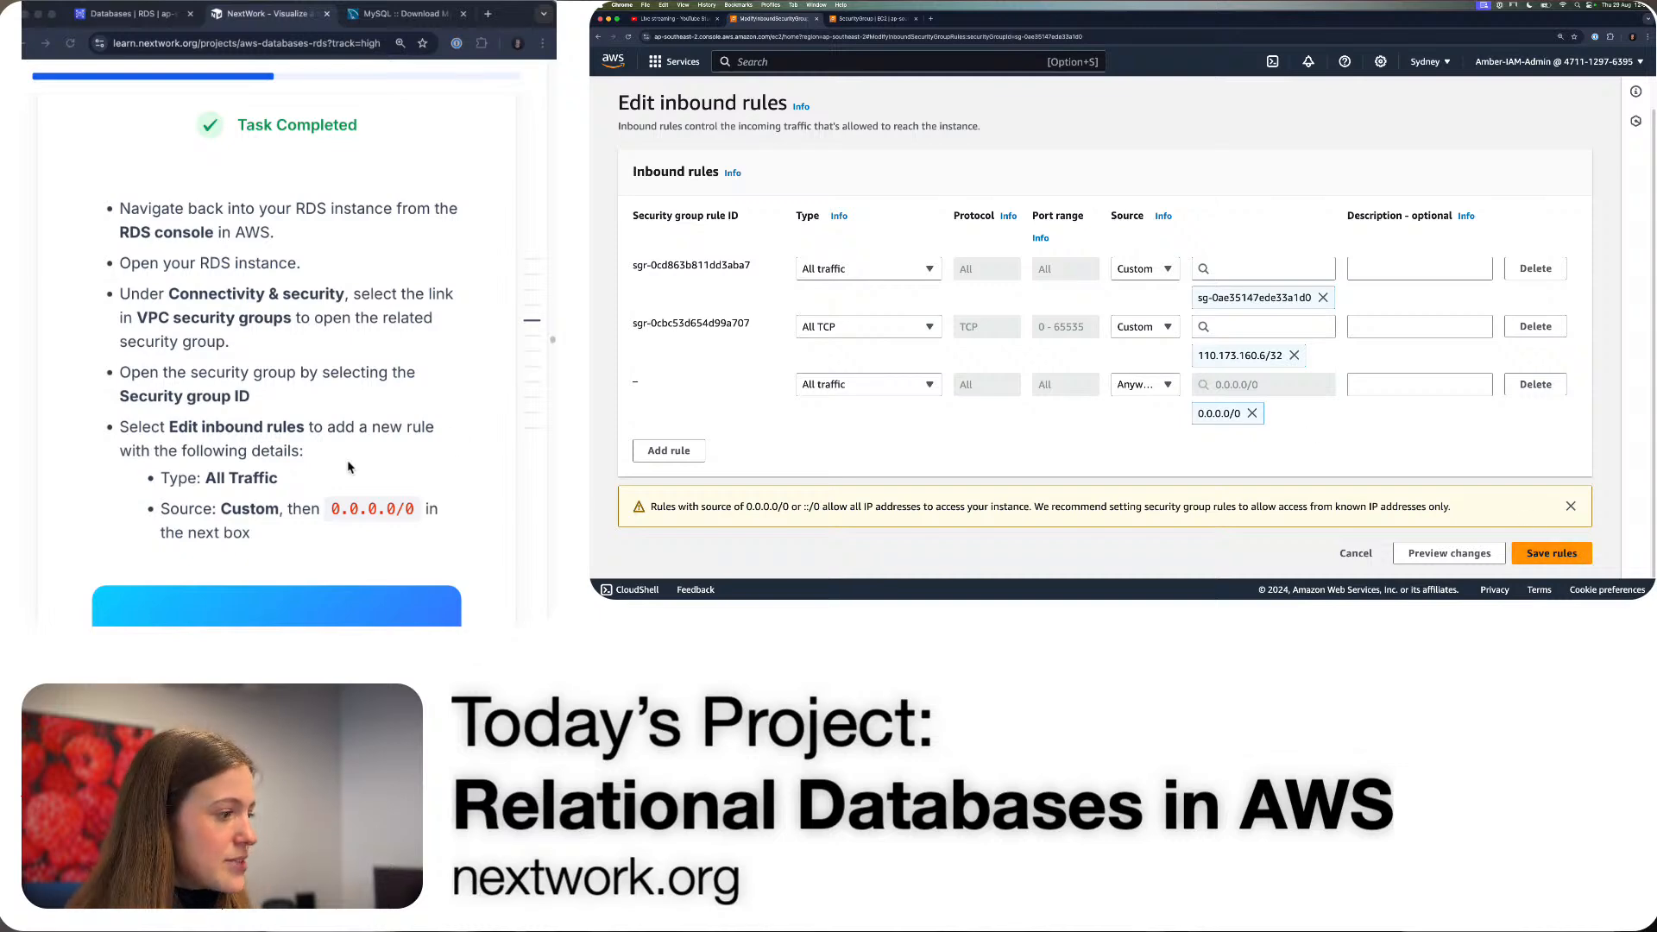
scroll(343, 458, "down", 6)
scroll(345, 458, "down", 1)
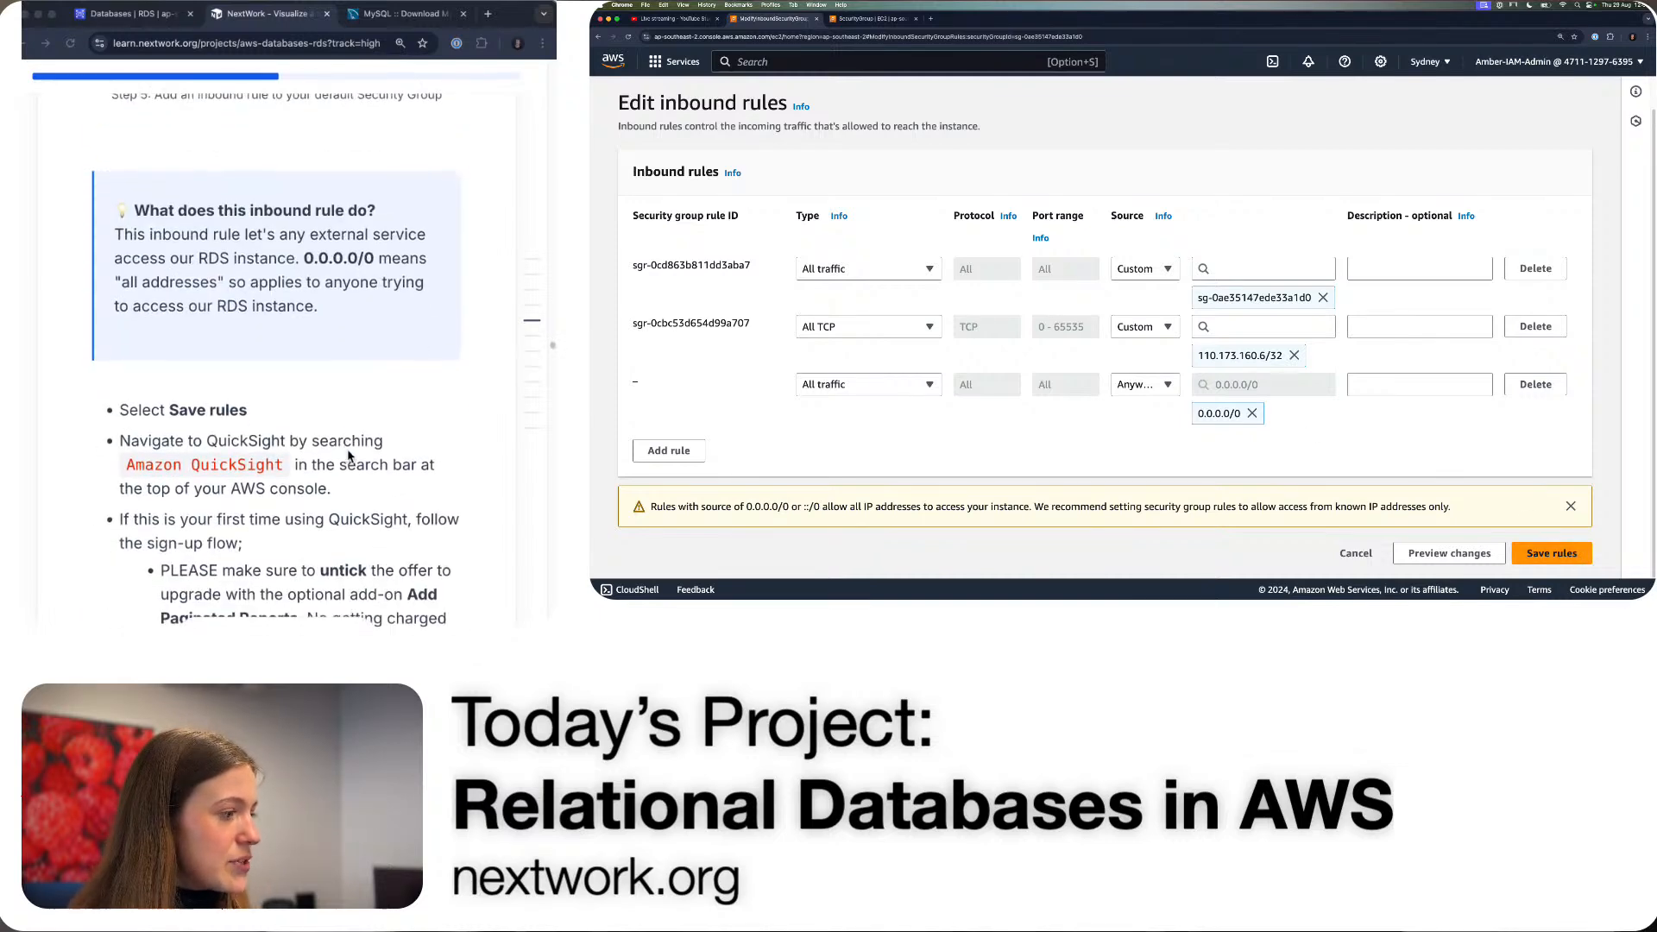
left_click(1551, 554)
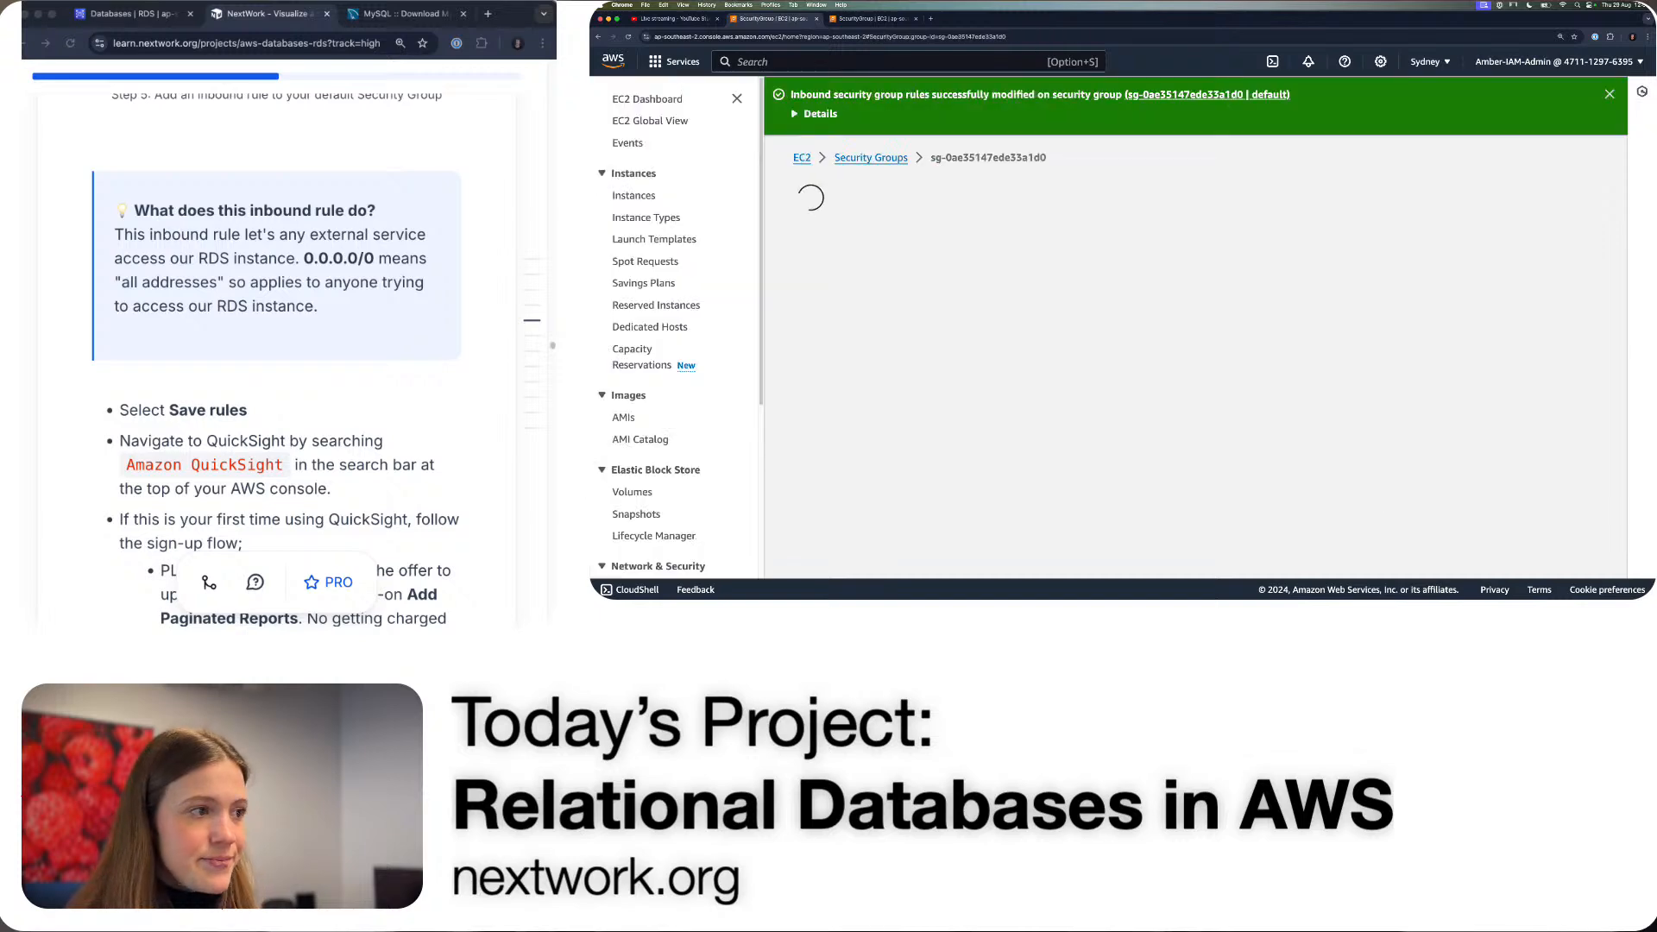
- Open the AWS console home in a new browser tab, search for QuickSight and open the service
scroll(323, 322, "down", 2)
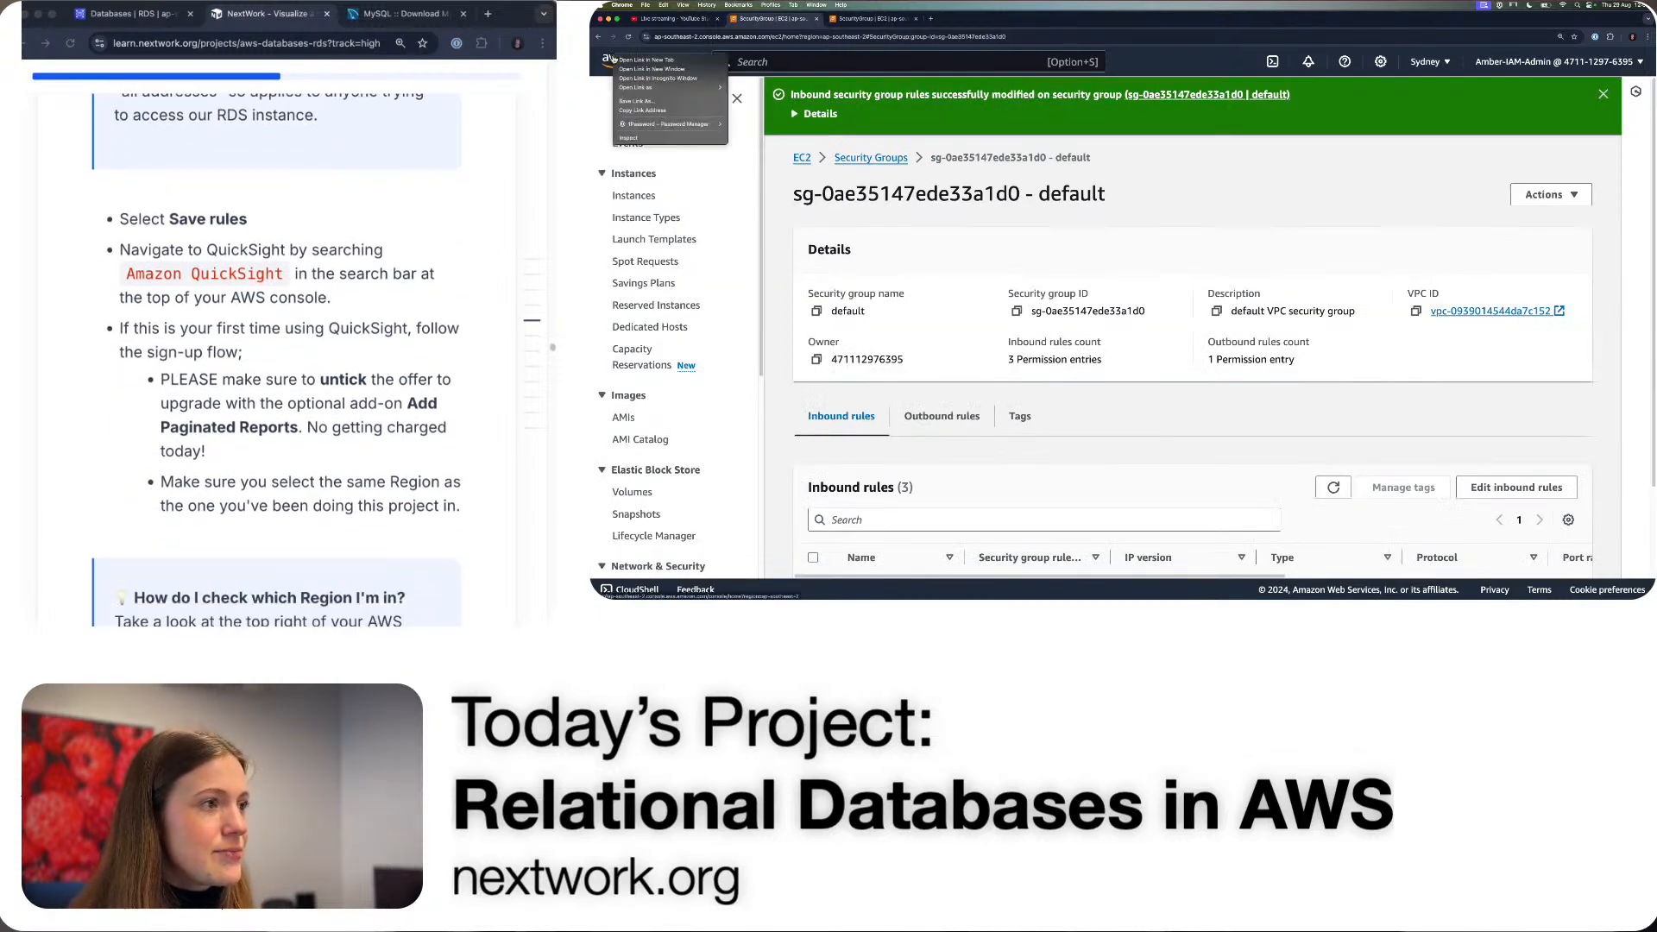
left_click(641, 65)
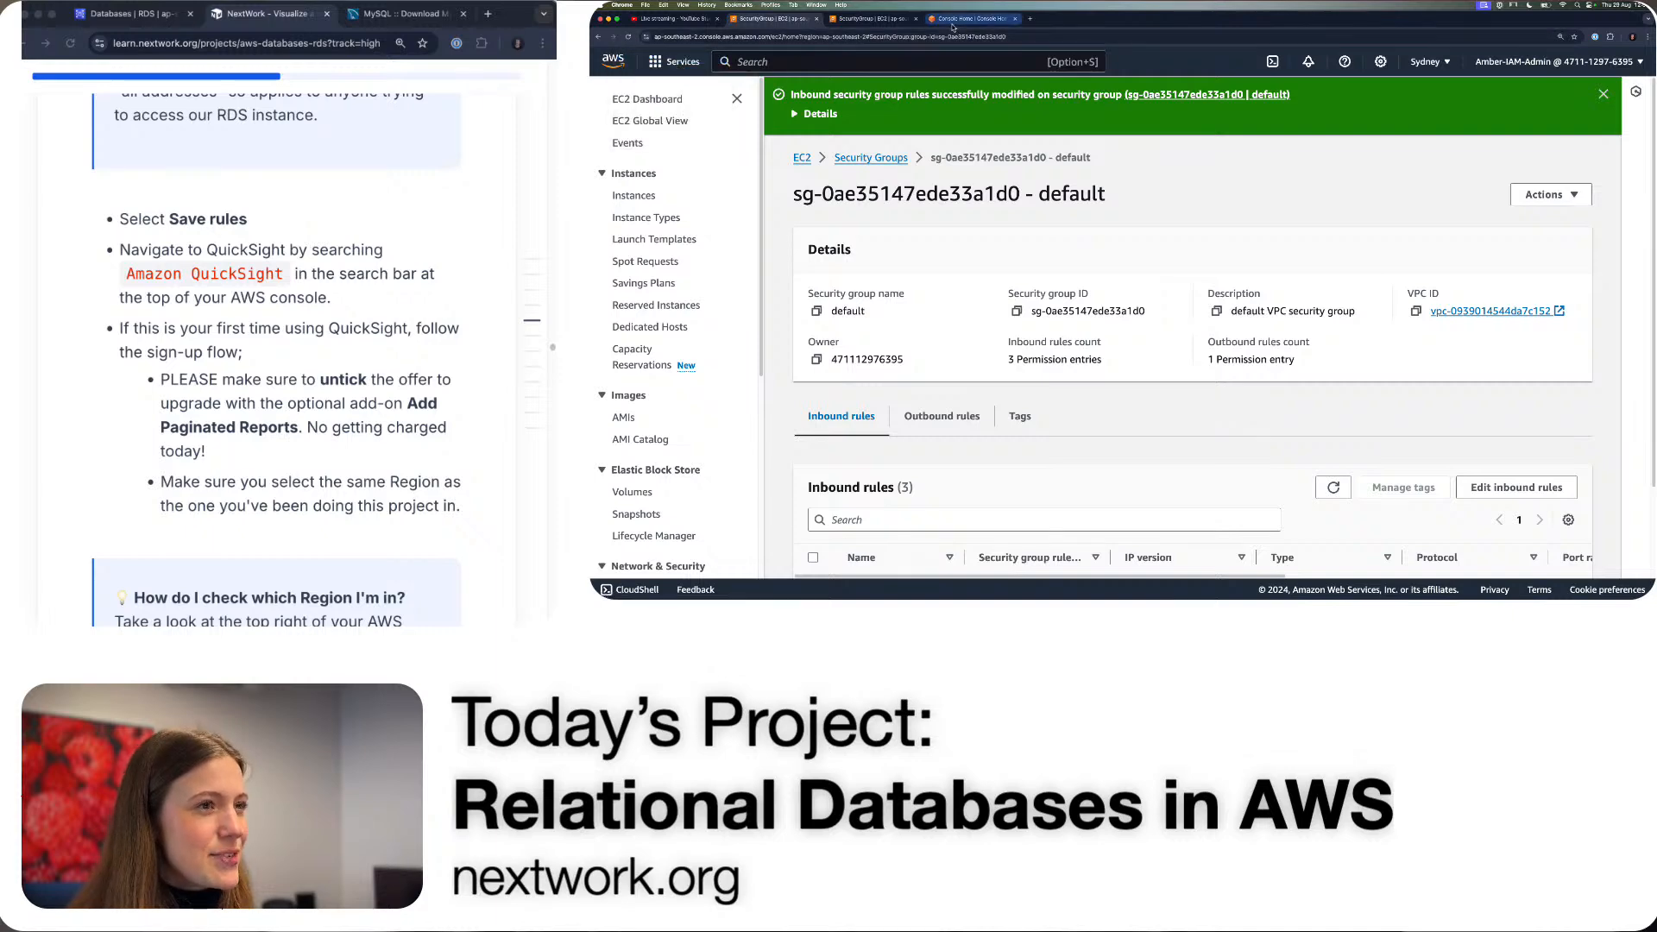
left_click(755, 66)
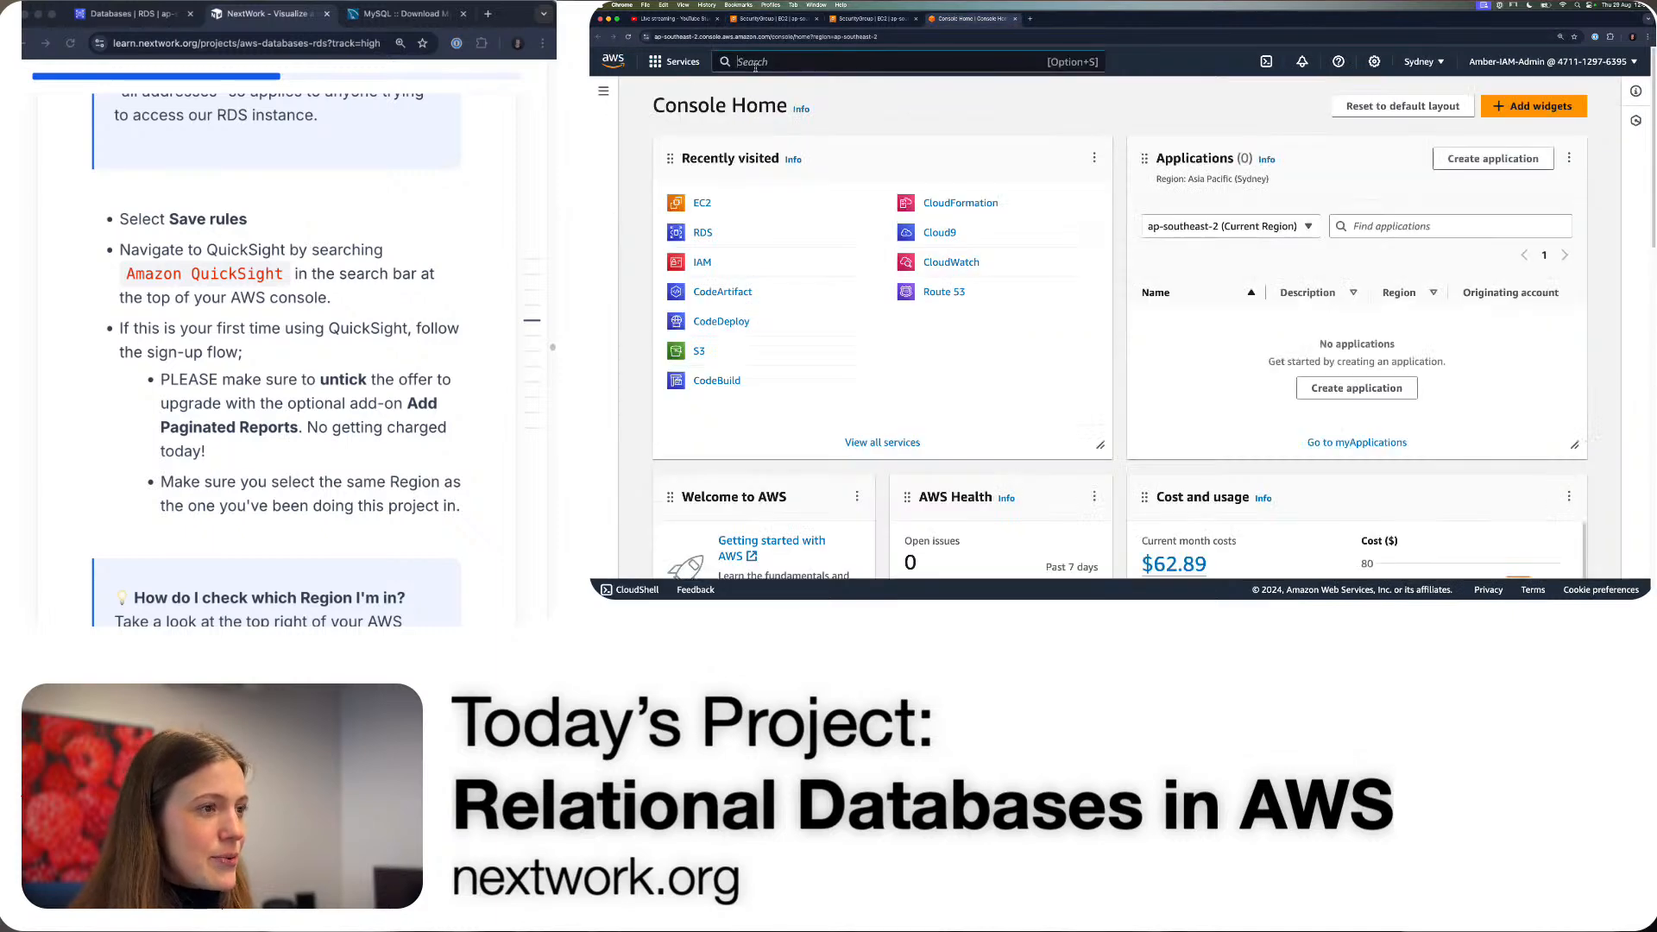
type("quicks")
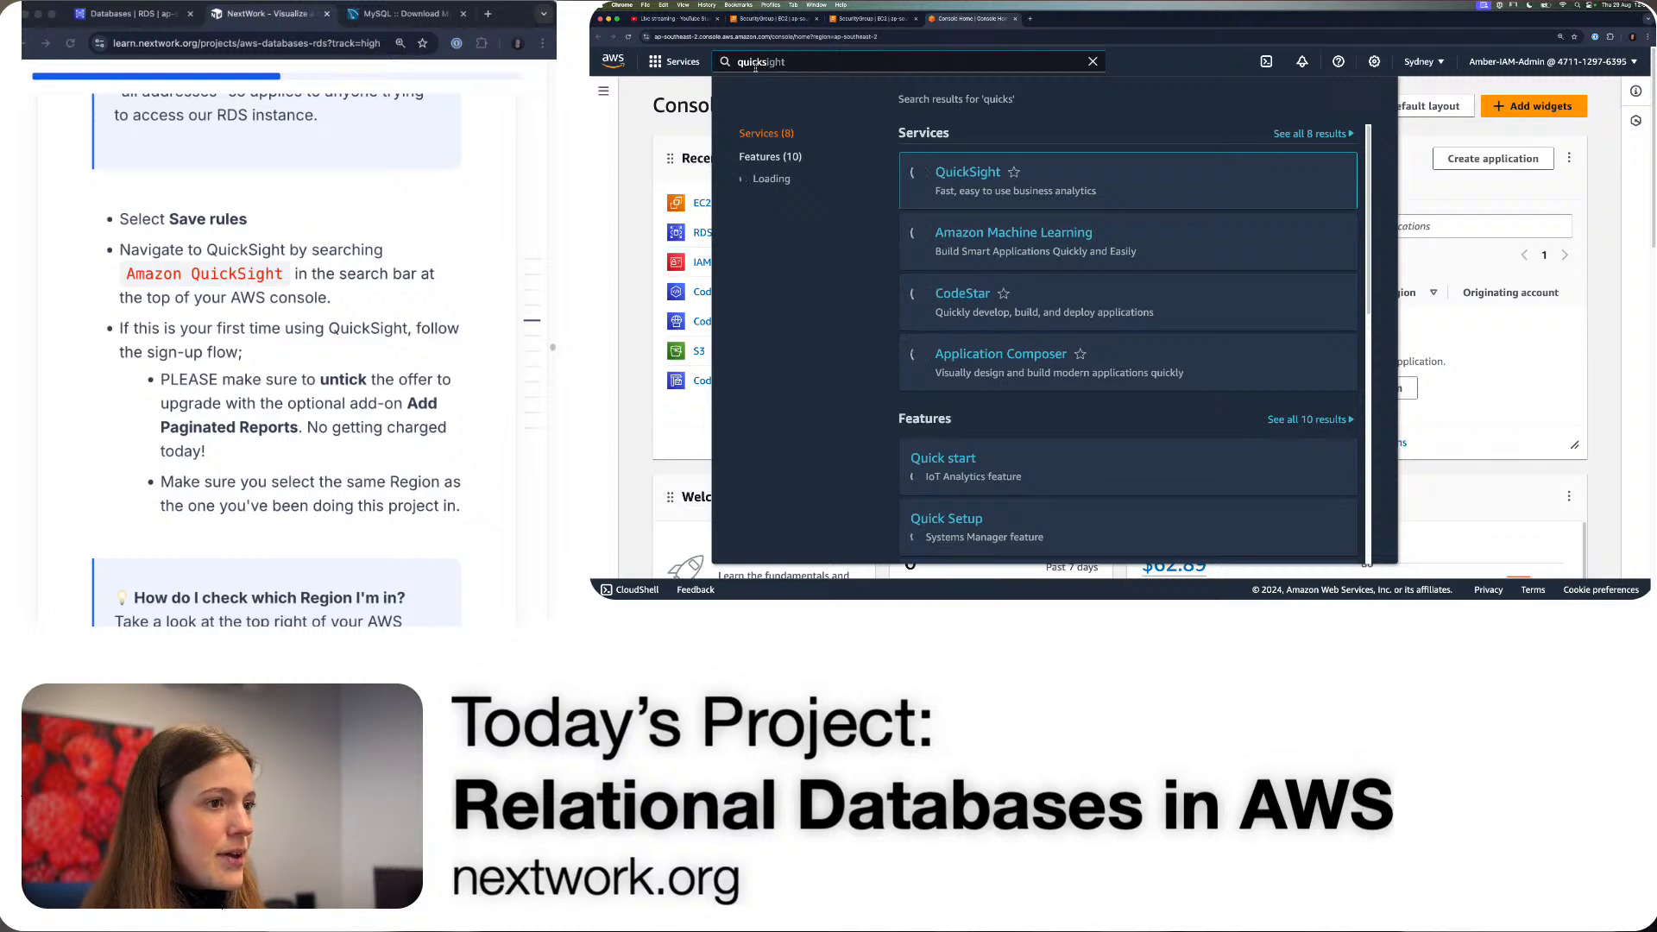
left_click(985, 170)
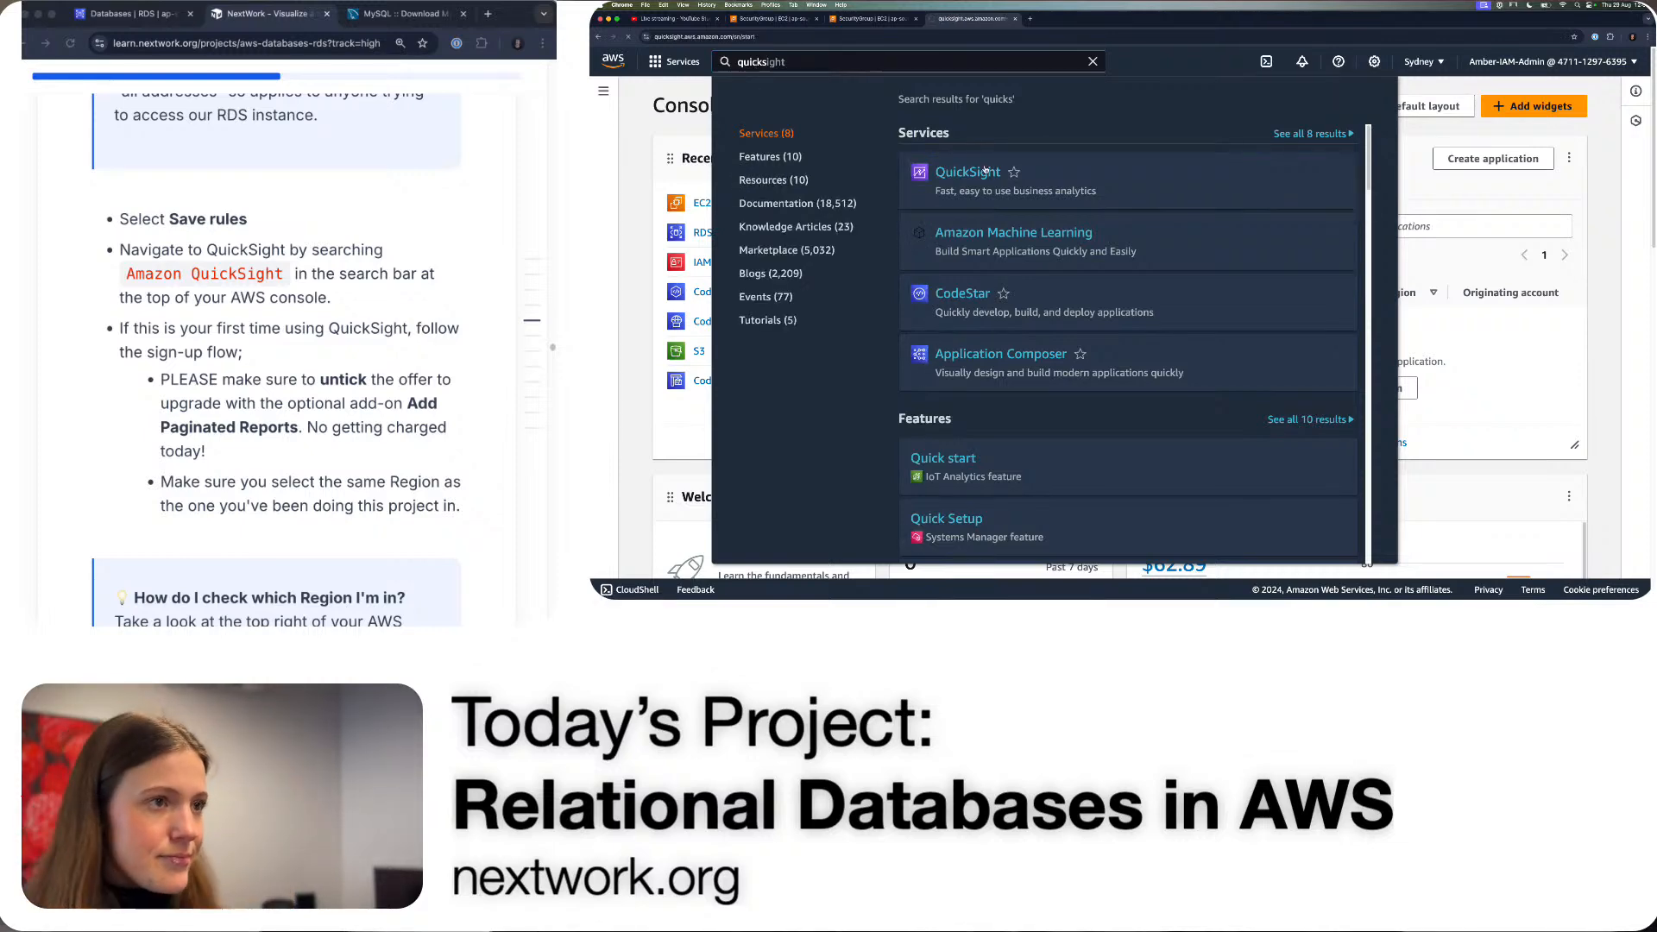
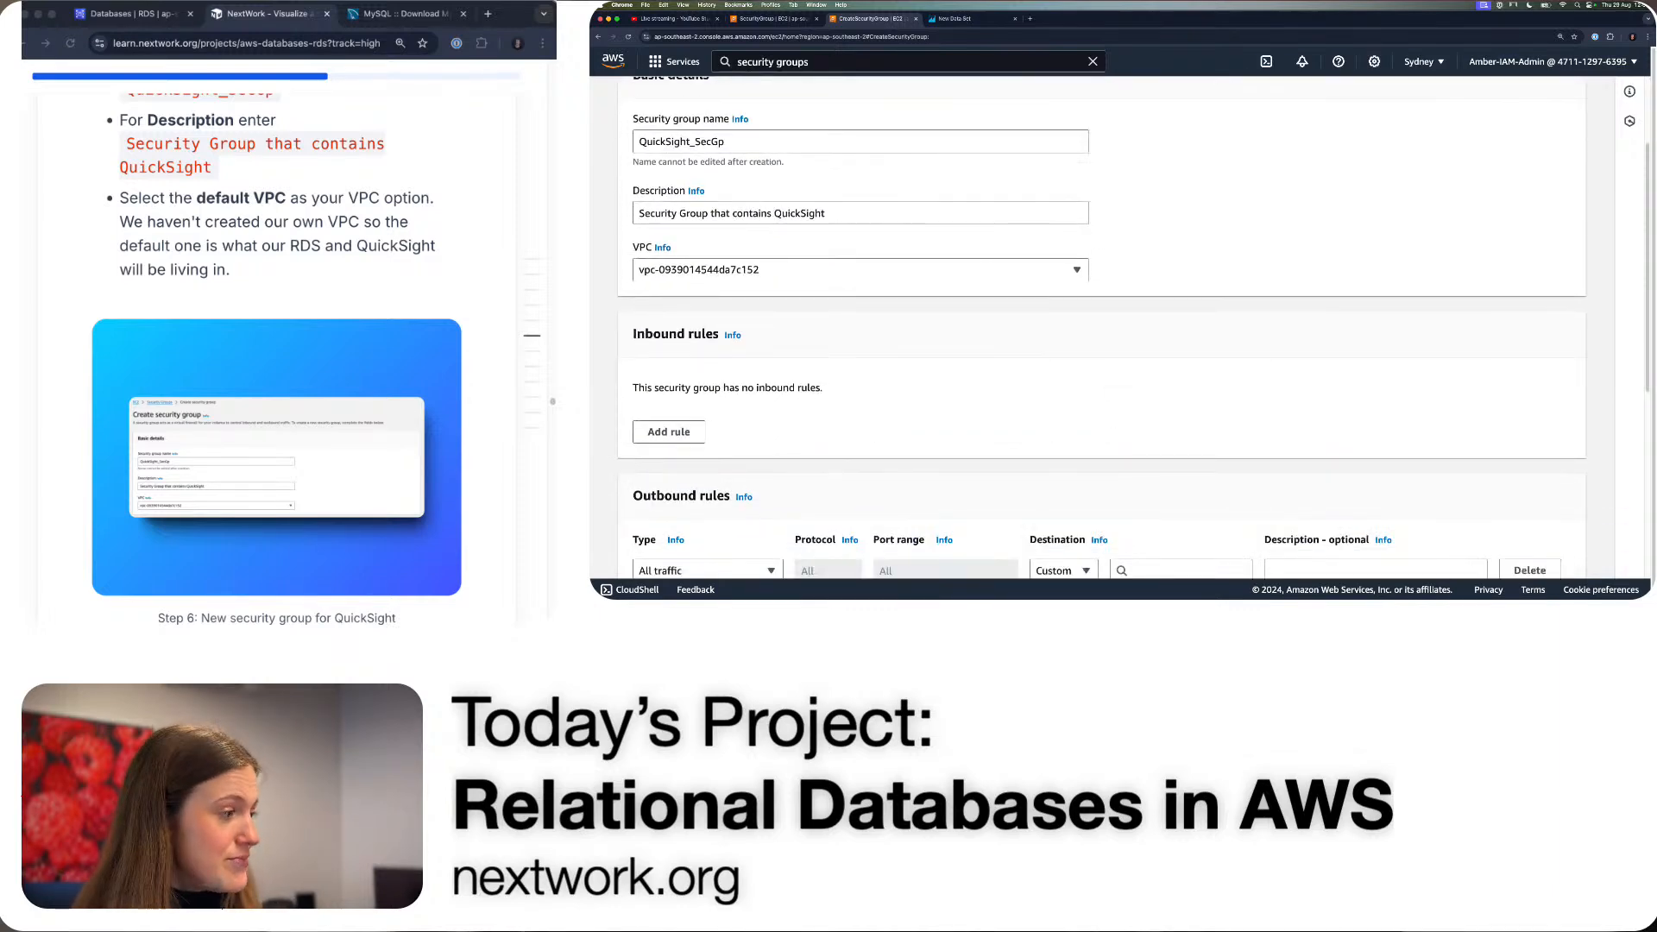
- Try to create the QuickSight_SecGp security group, leaving its inbound and outbound rules as they are
scroll(277, 360, "down", 5)
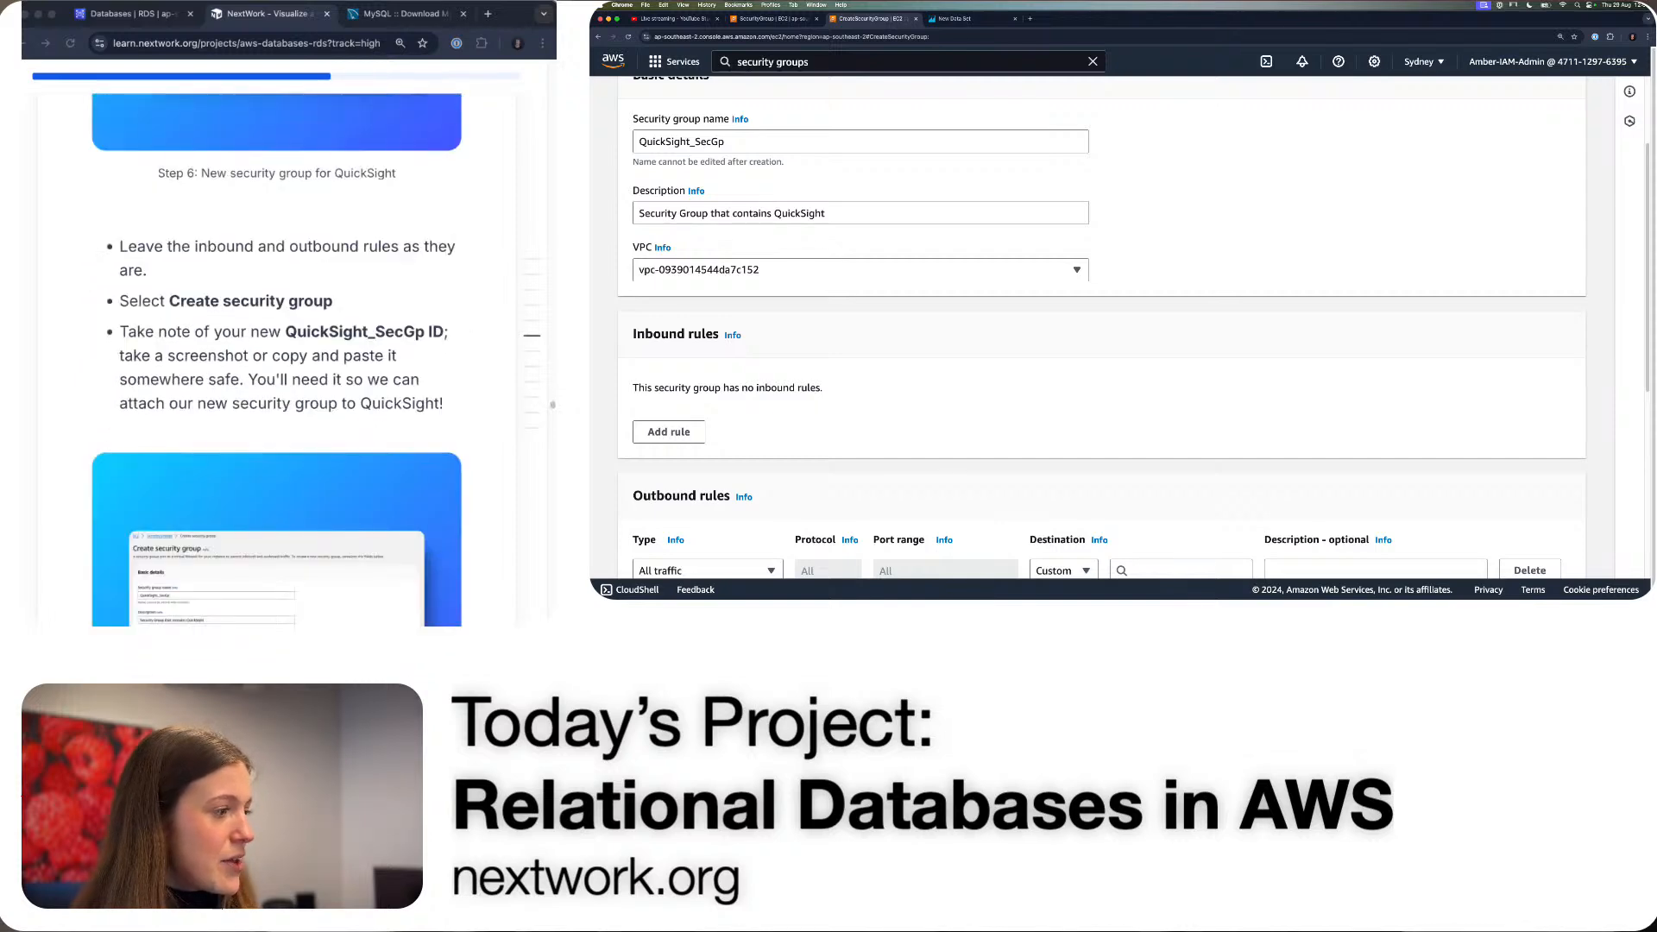
scroll(889, 367, "down", 1)
scroll(1058, 400, "down", 2)
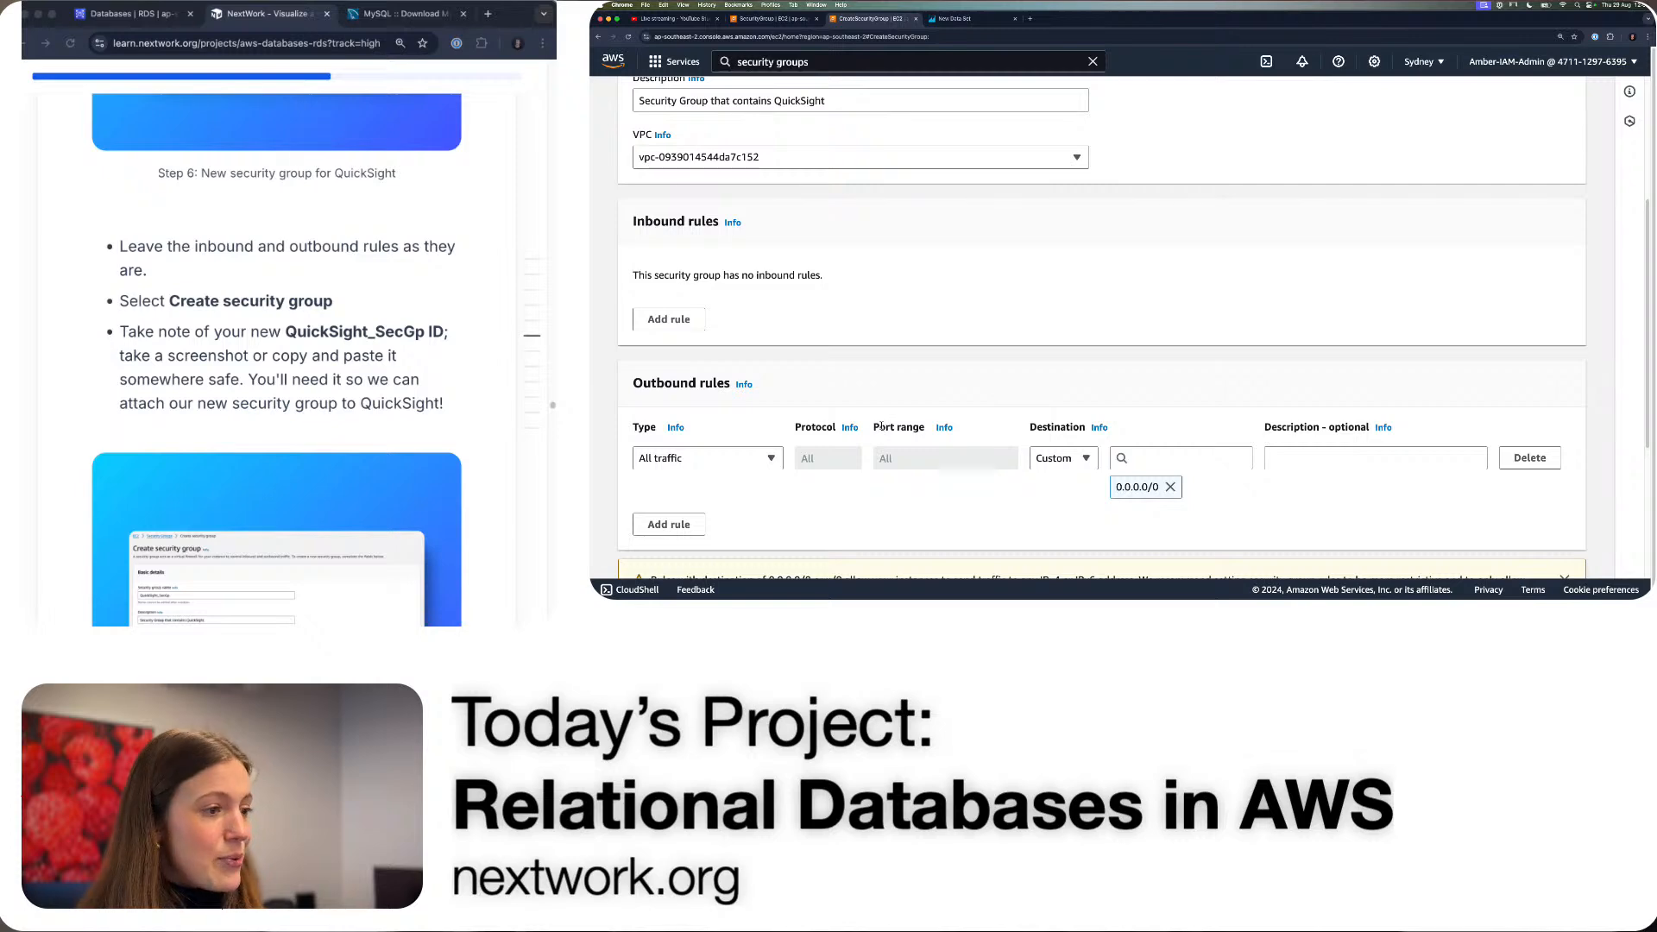
scroll(880, 426, "down", 4)
scroll(1035, 431, "down", 1)
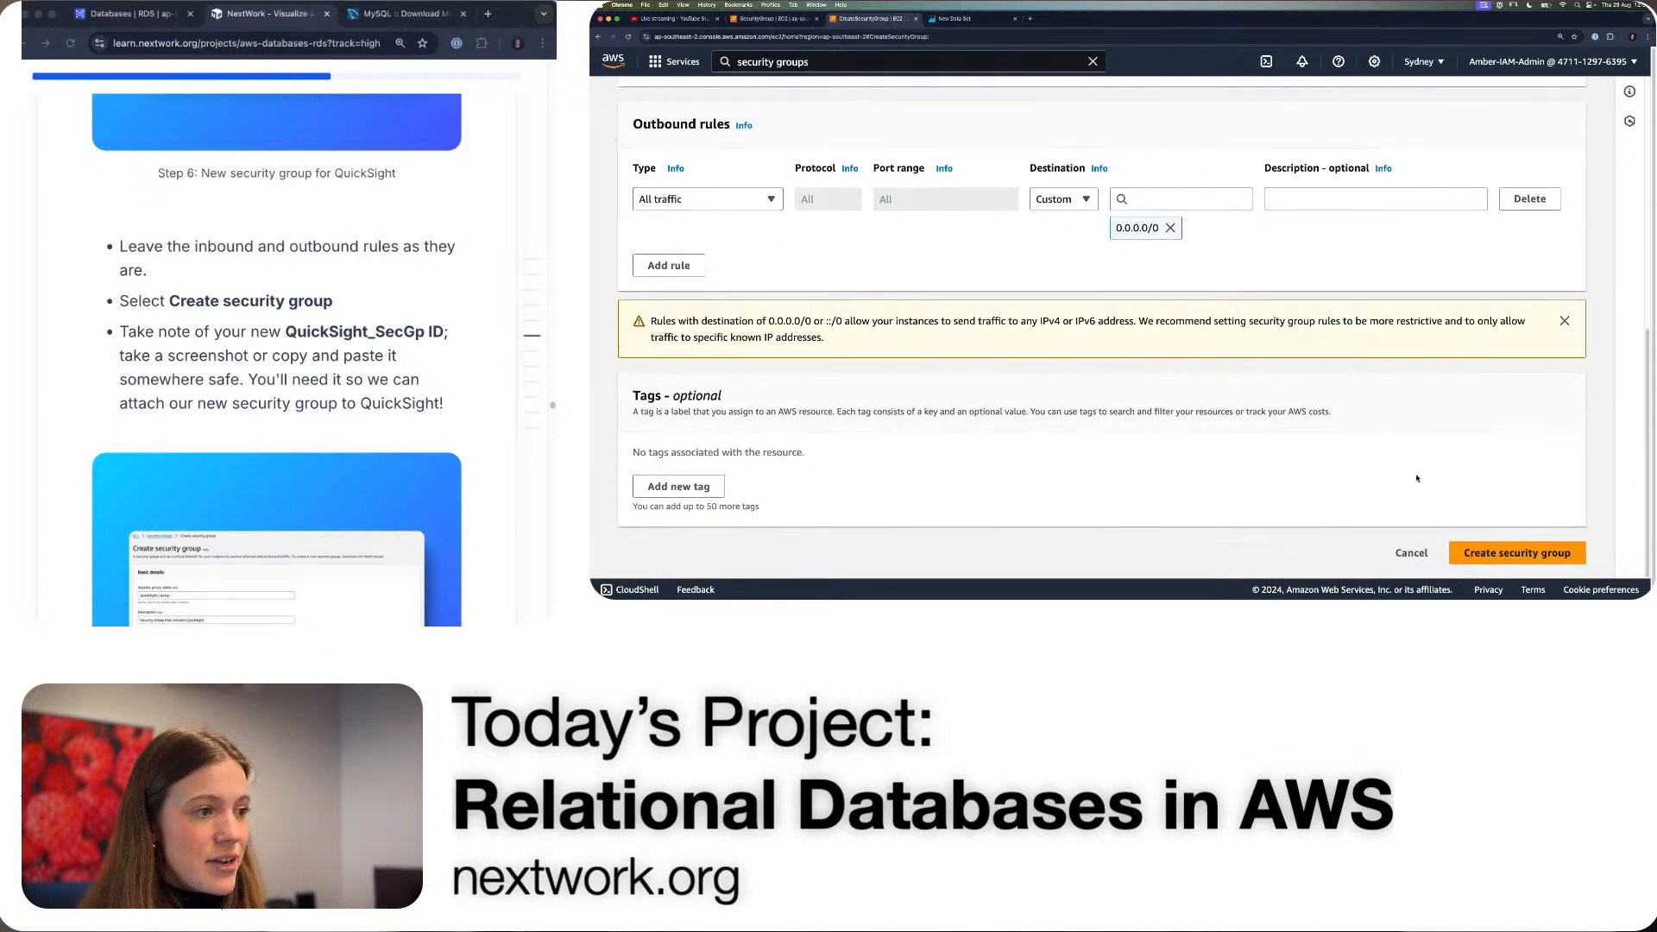
left_click(1535, 554)
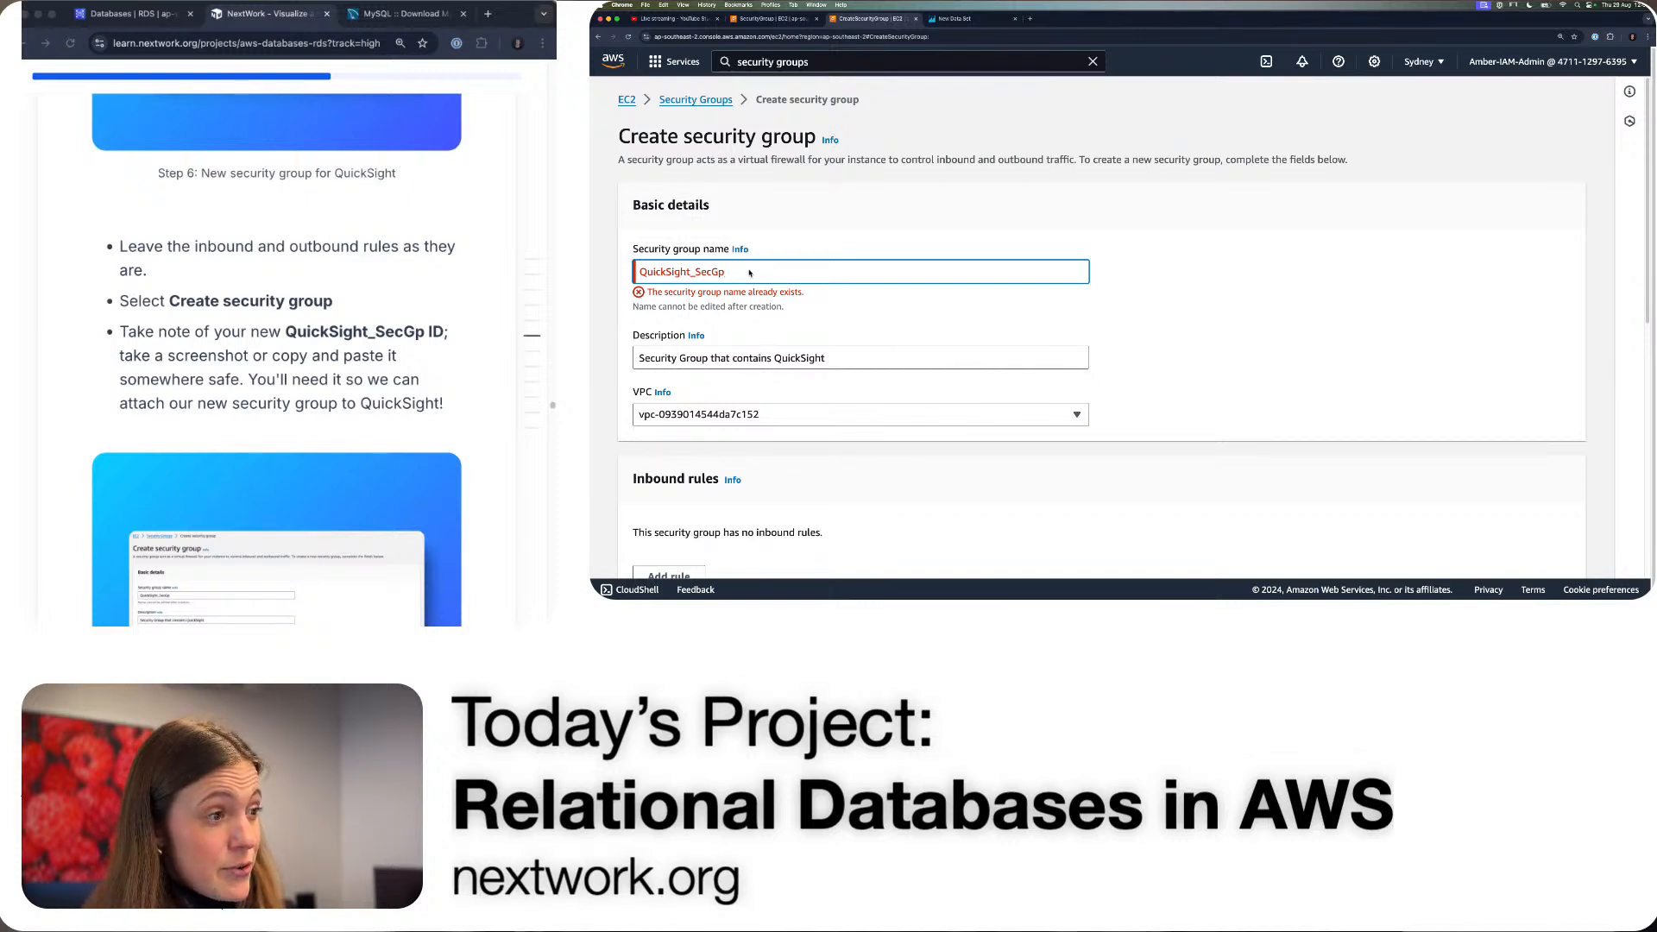
- Change the security group name to QuickSight_SecGp1 and create the group
type("2")
scroll(1122, 414, "down", 10)
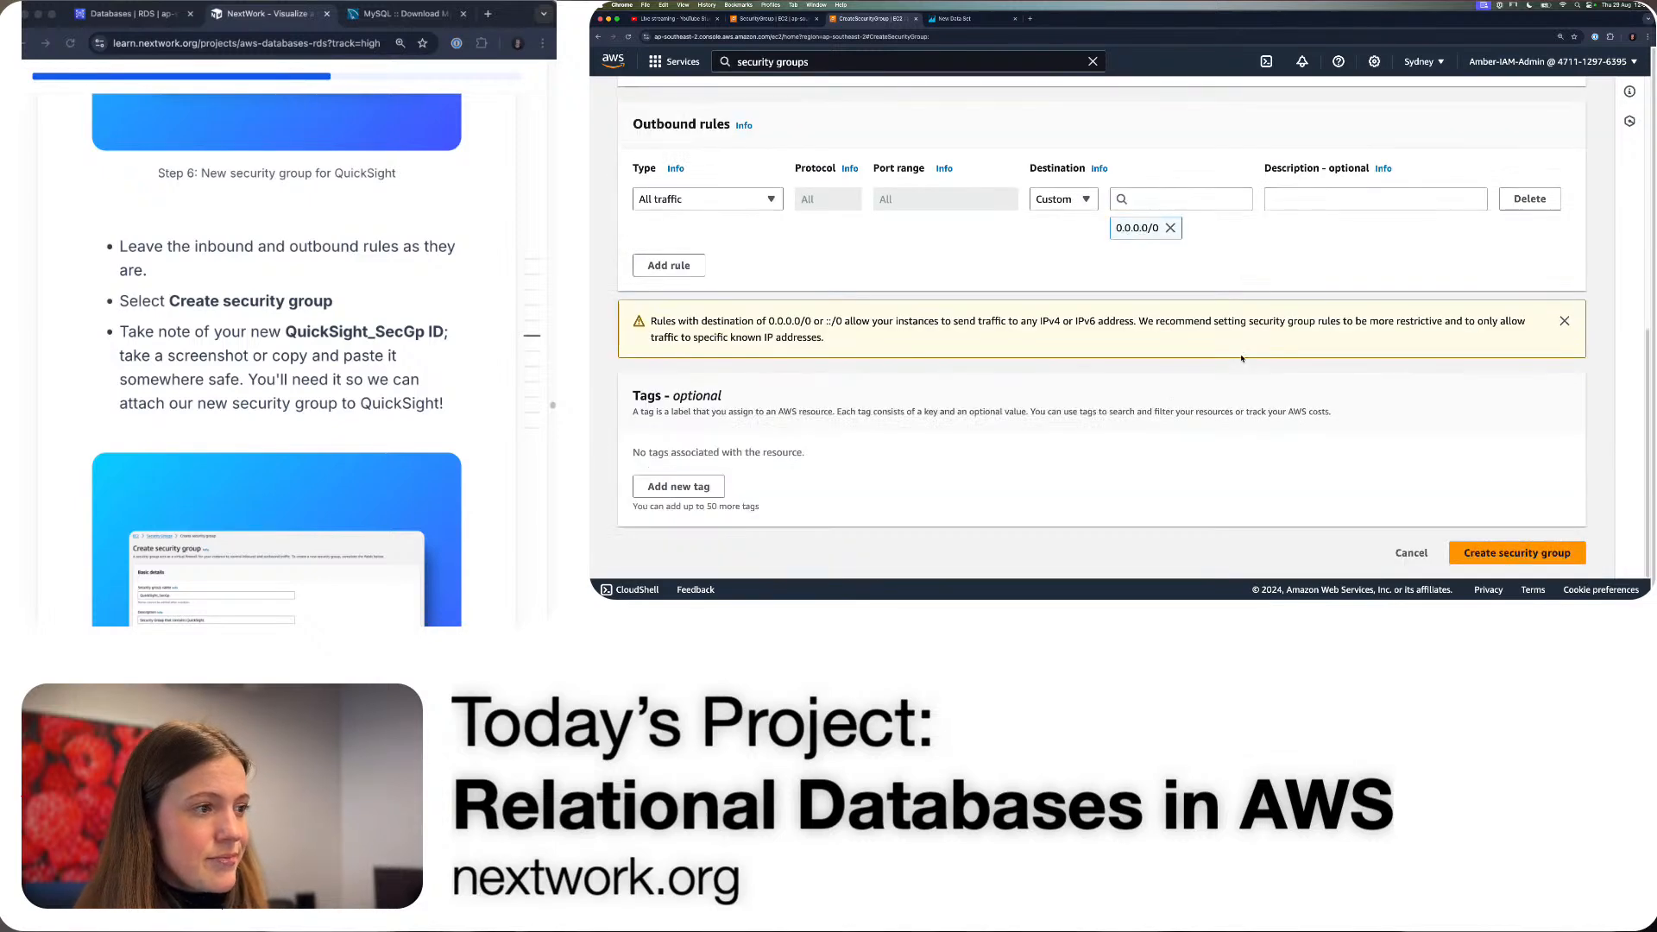
left_click(1468, 549)
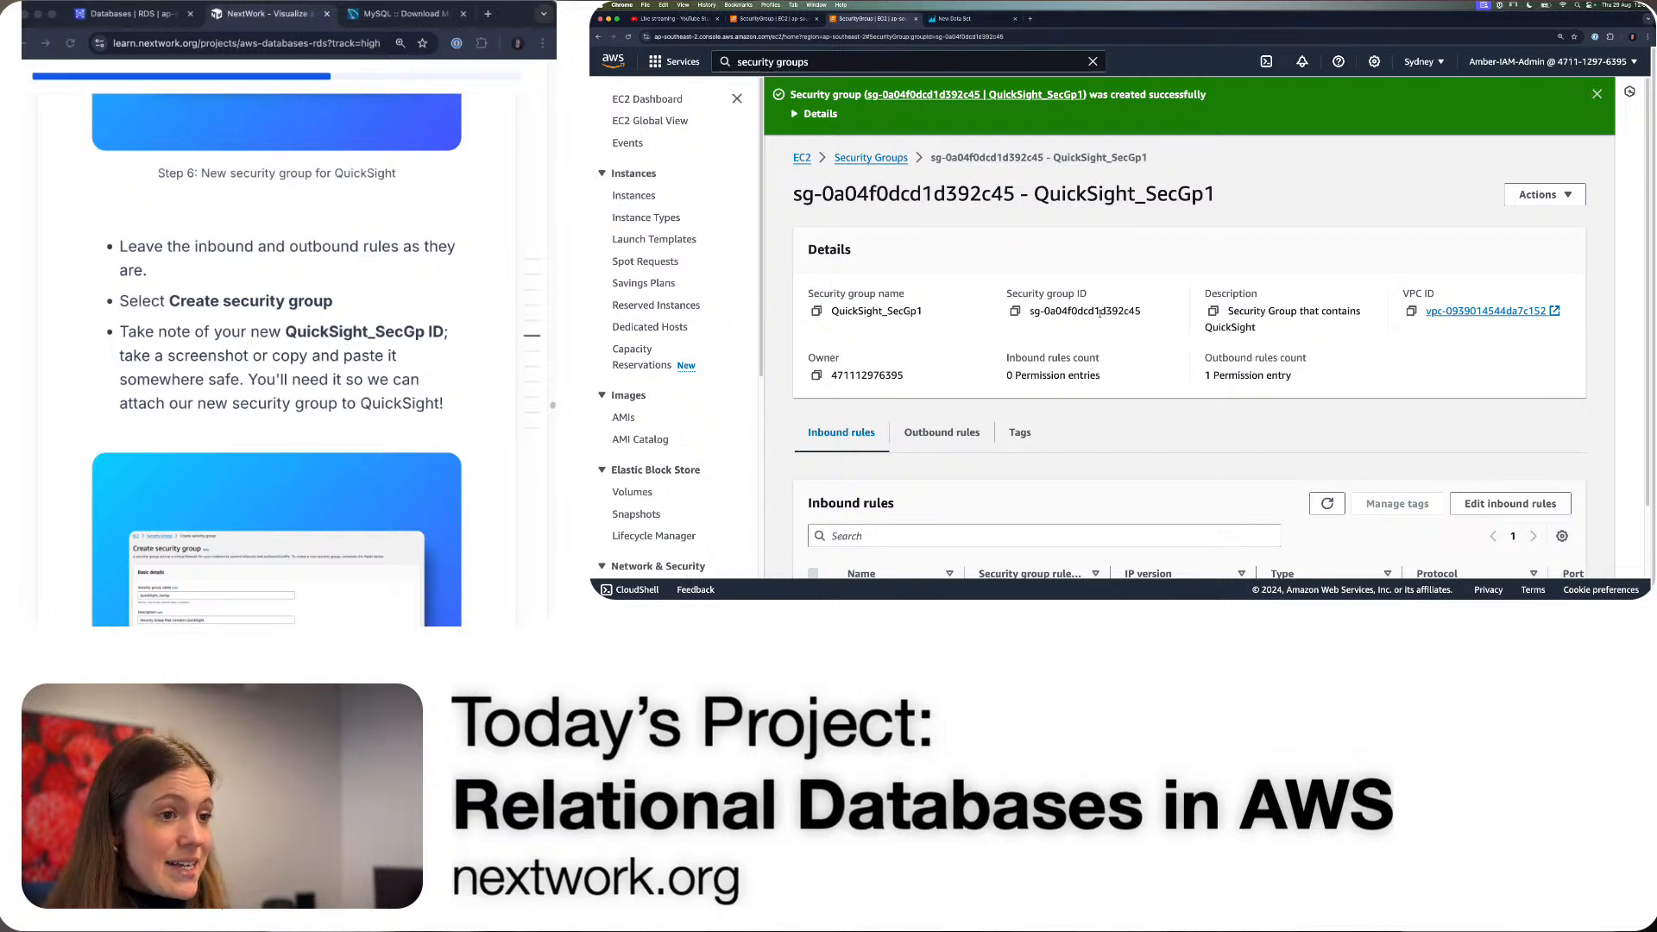
- Copy the new security group's ID, paste it into a new TextEdit document and return to the browser
left_click_drag(1031, 312, 1147, 311)
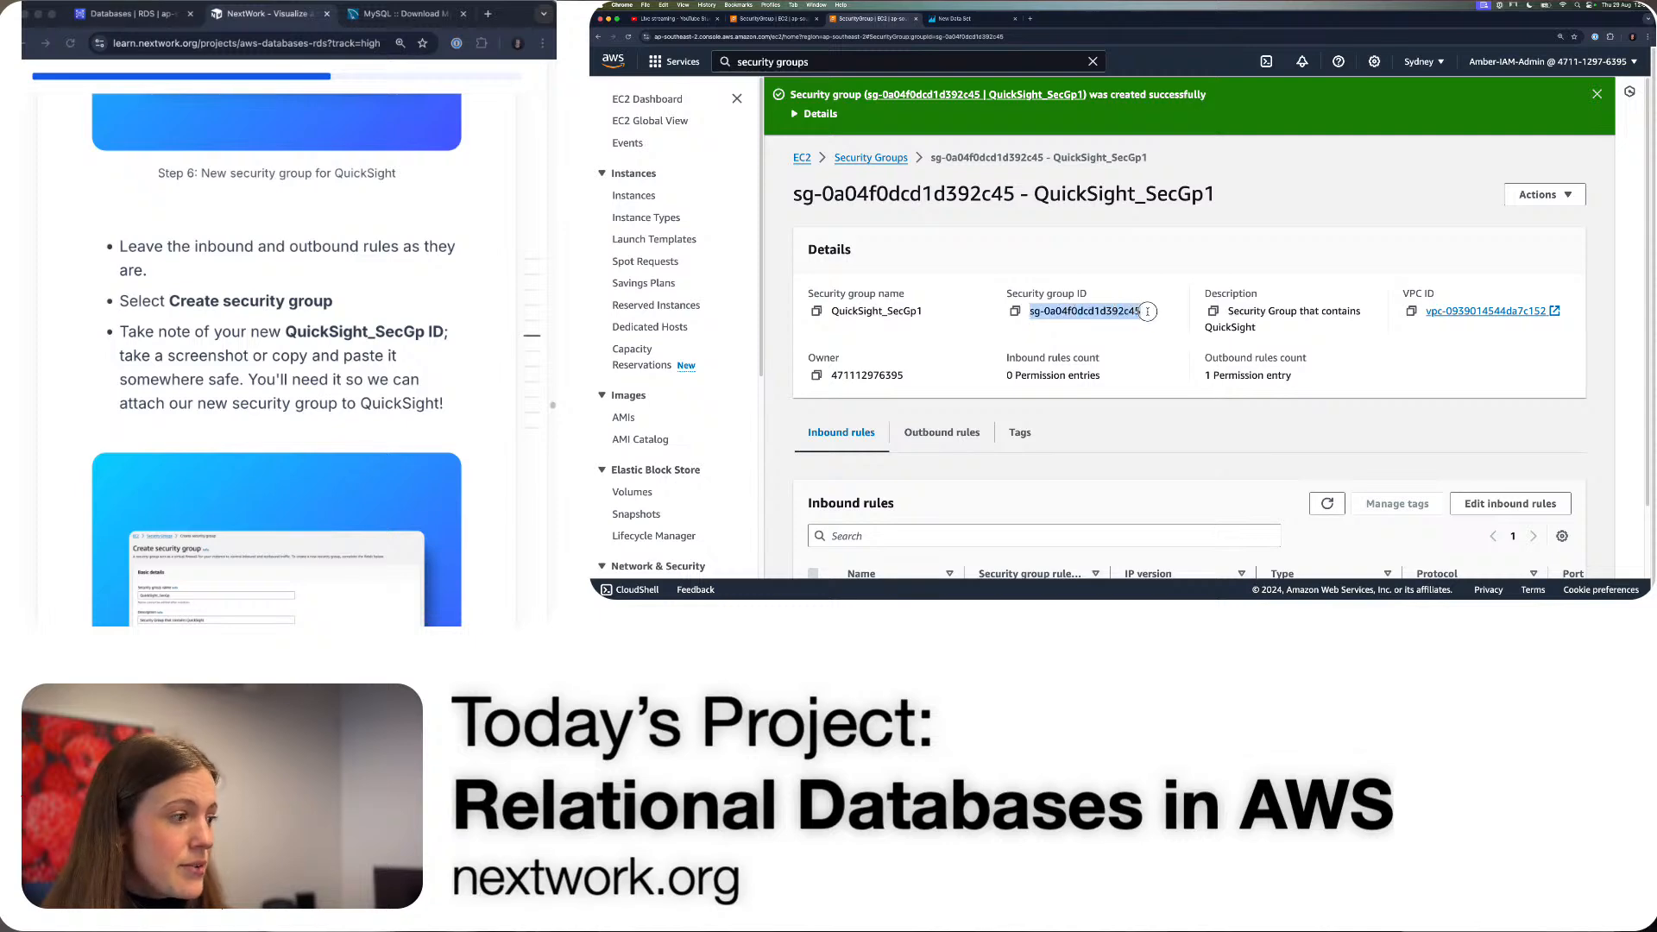
left_click(1015, 310)
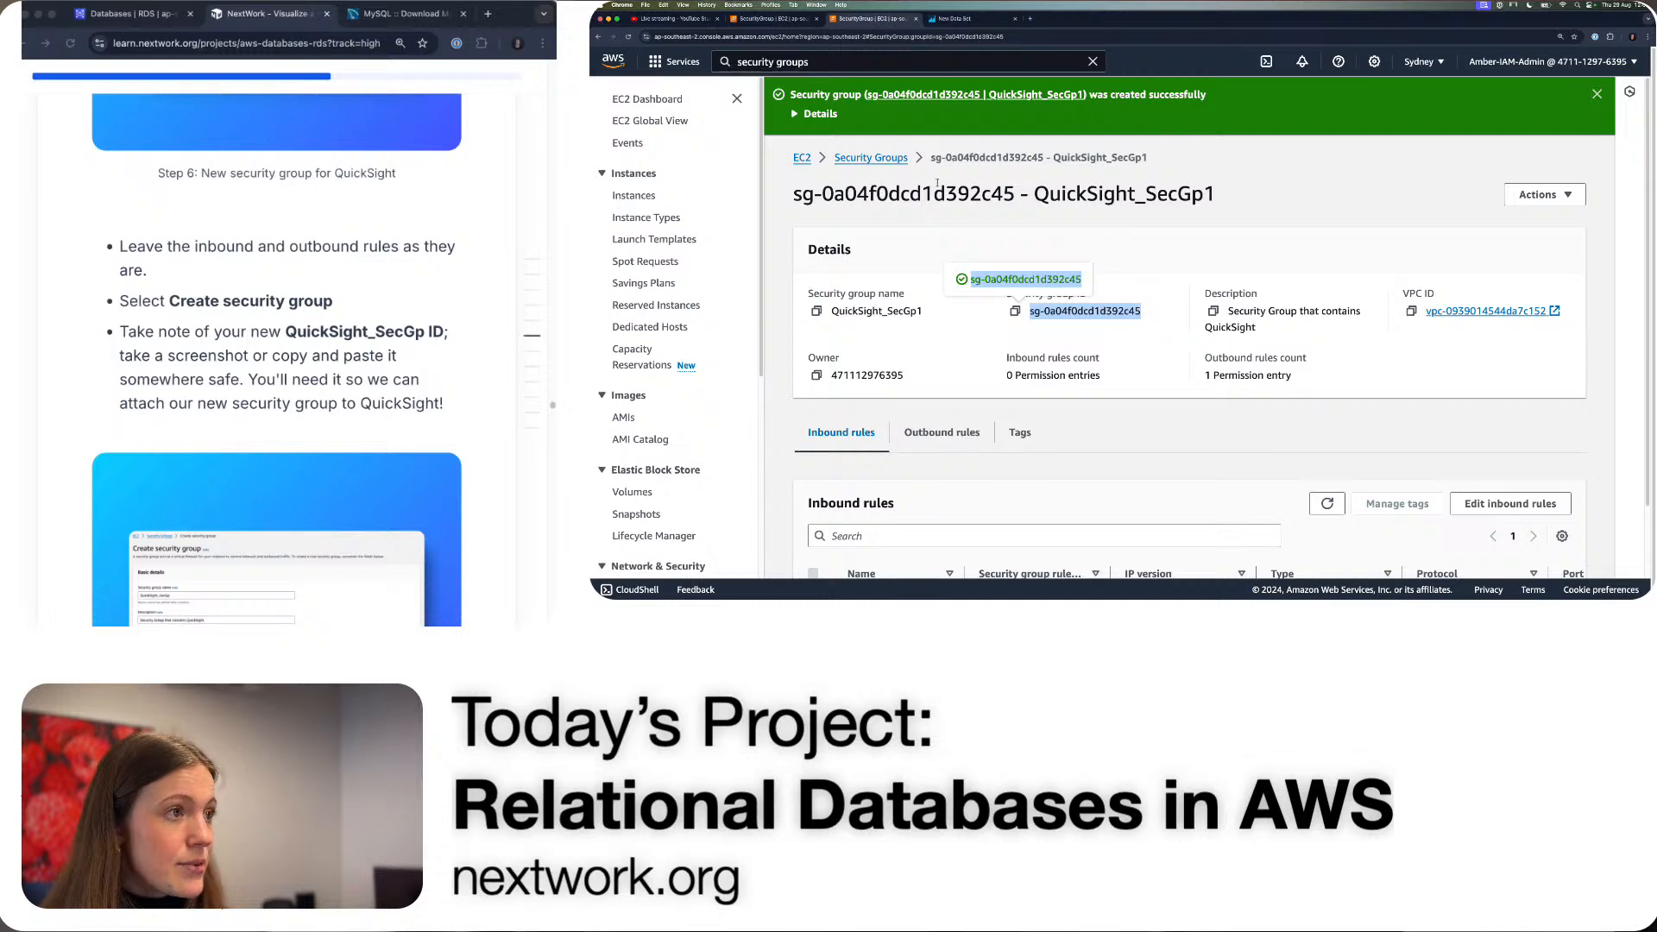
key("super+space")
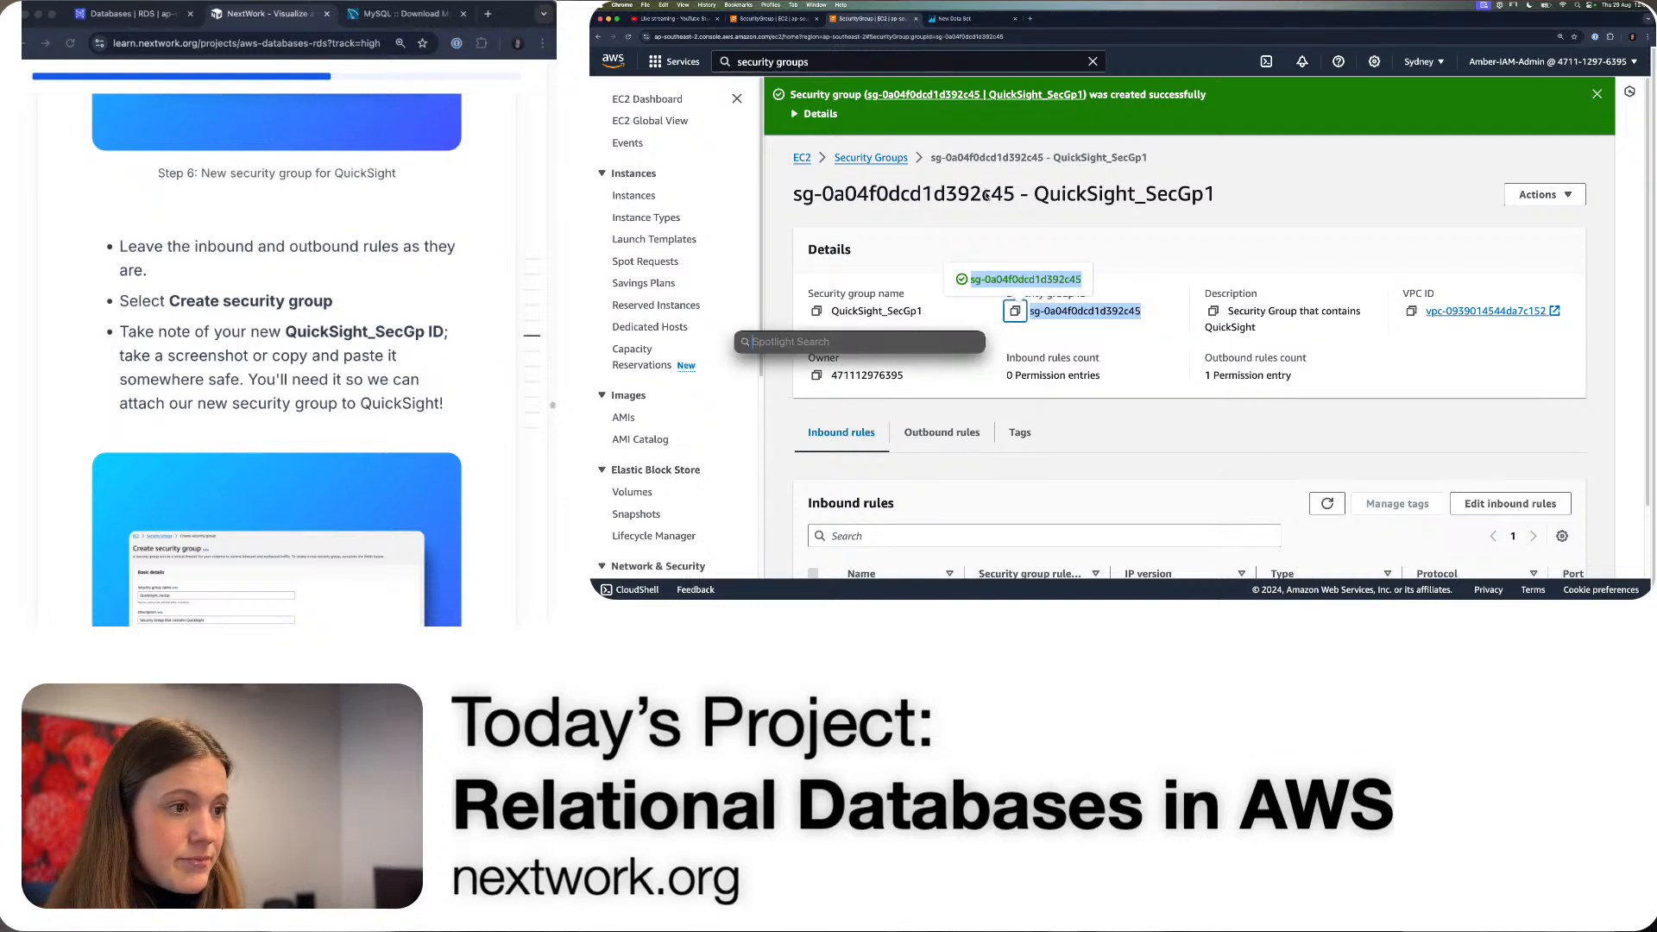
type("text")
key("Return")
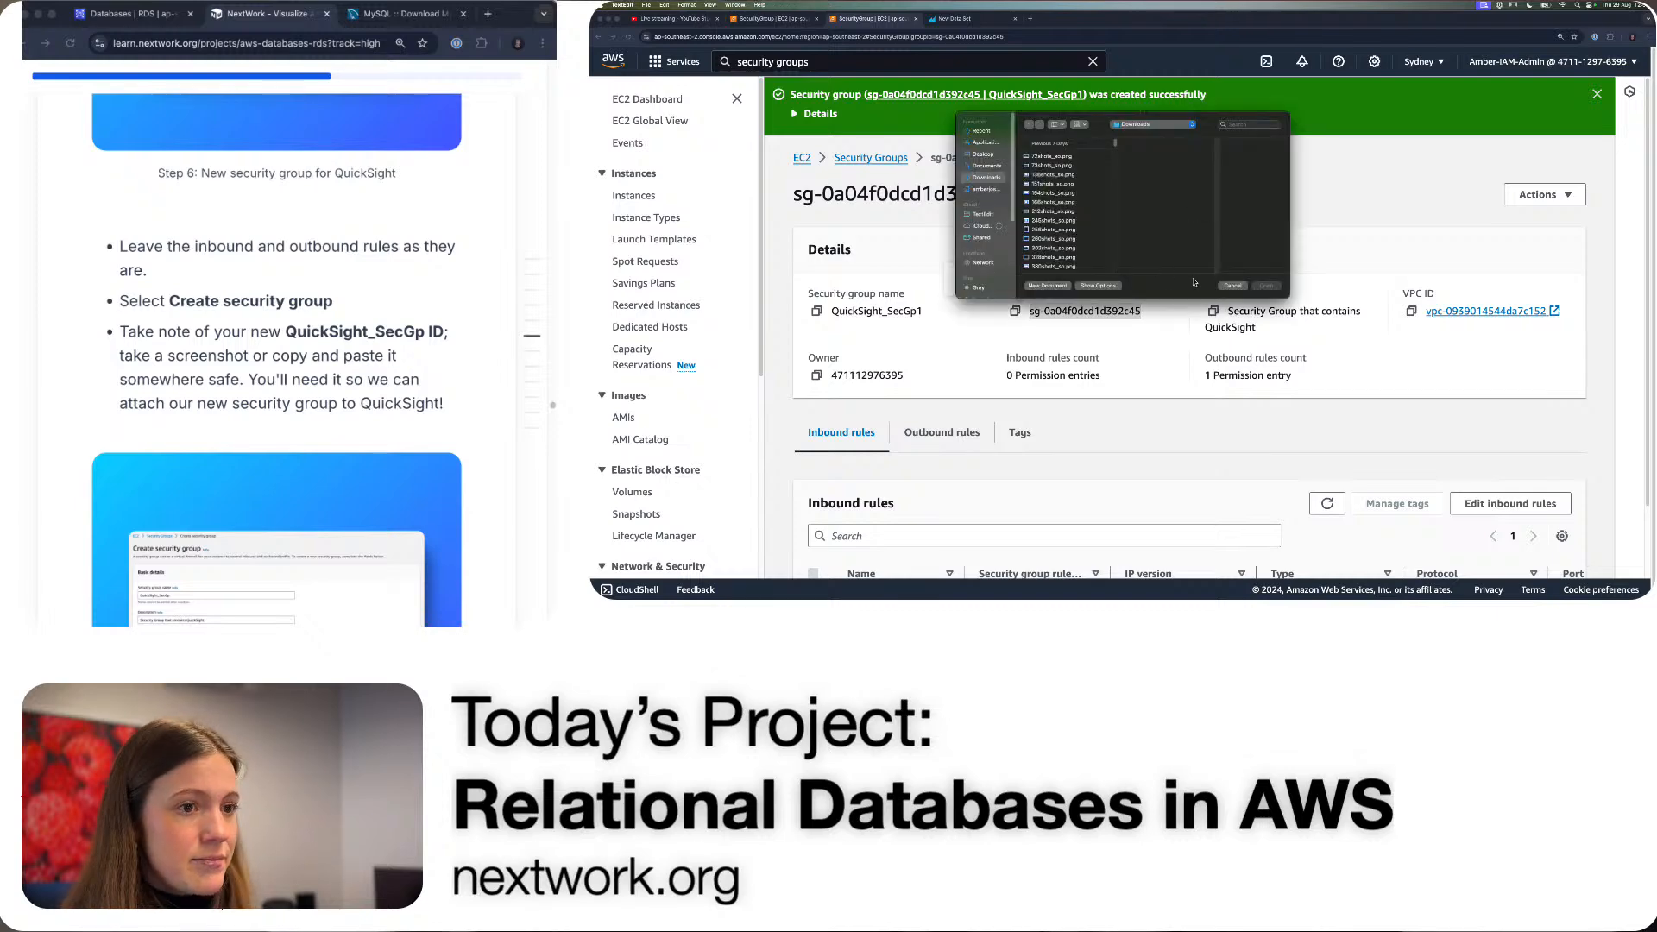
left_click(1047, 285)
key("super+v")
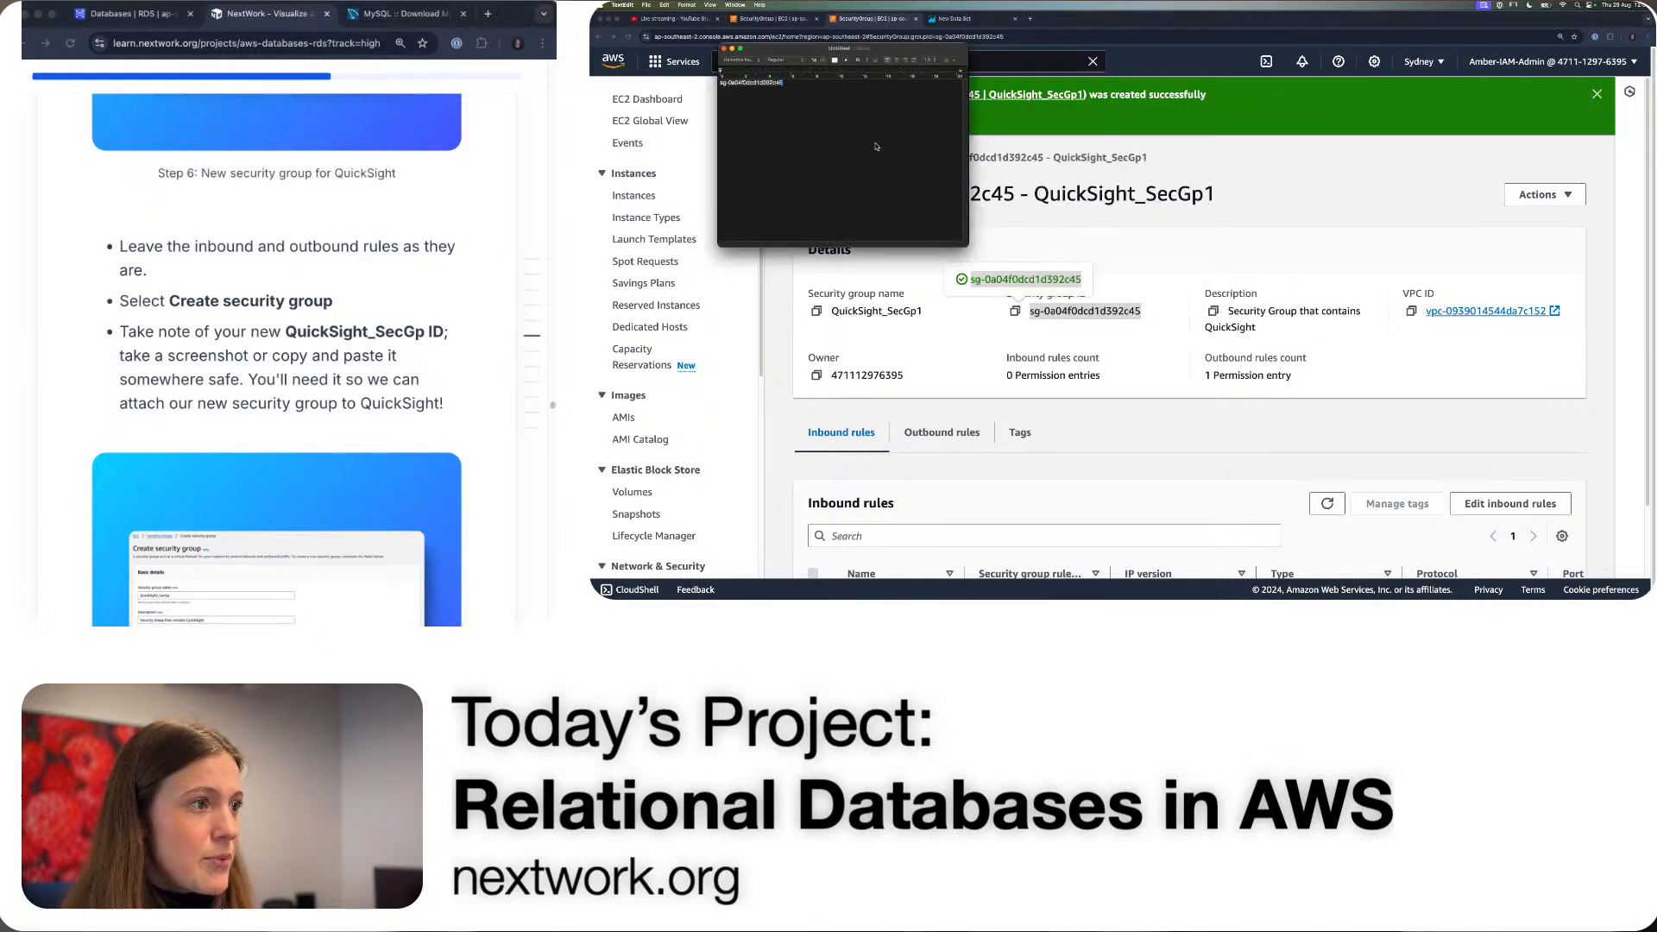
left_click(1247, 194)
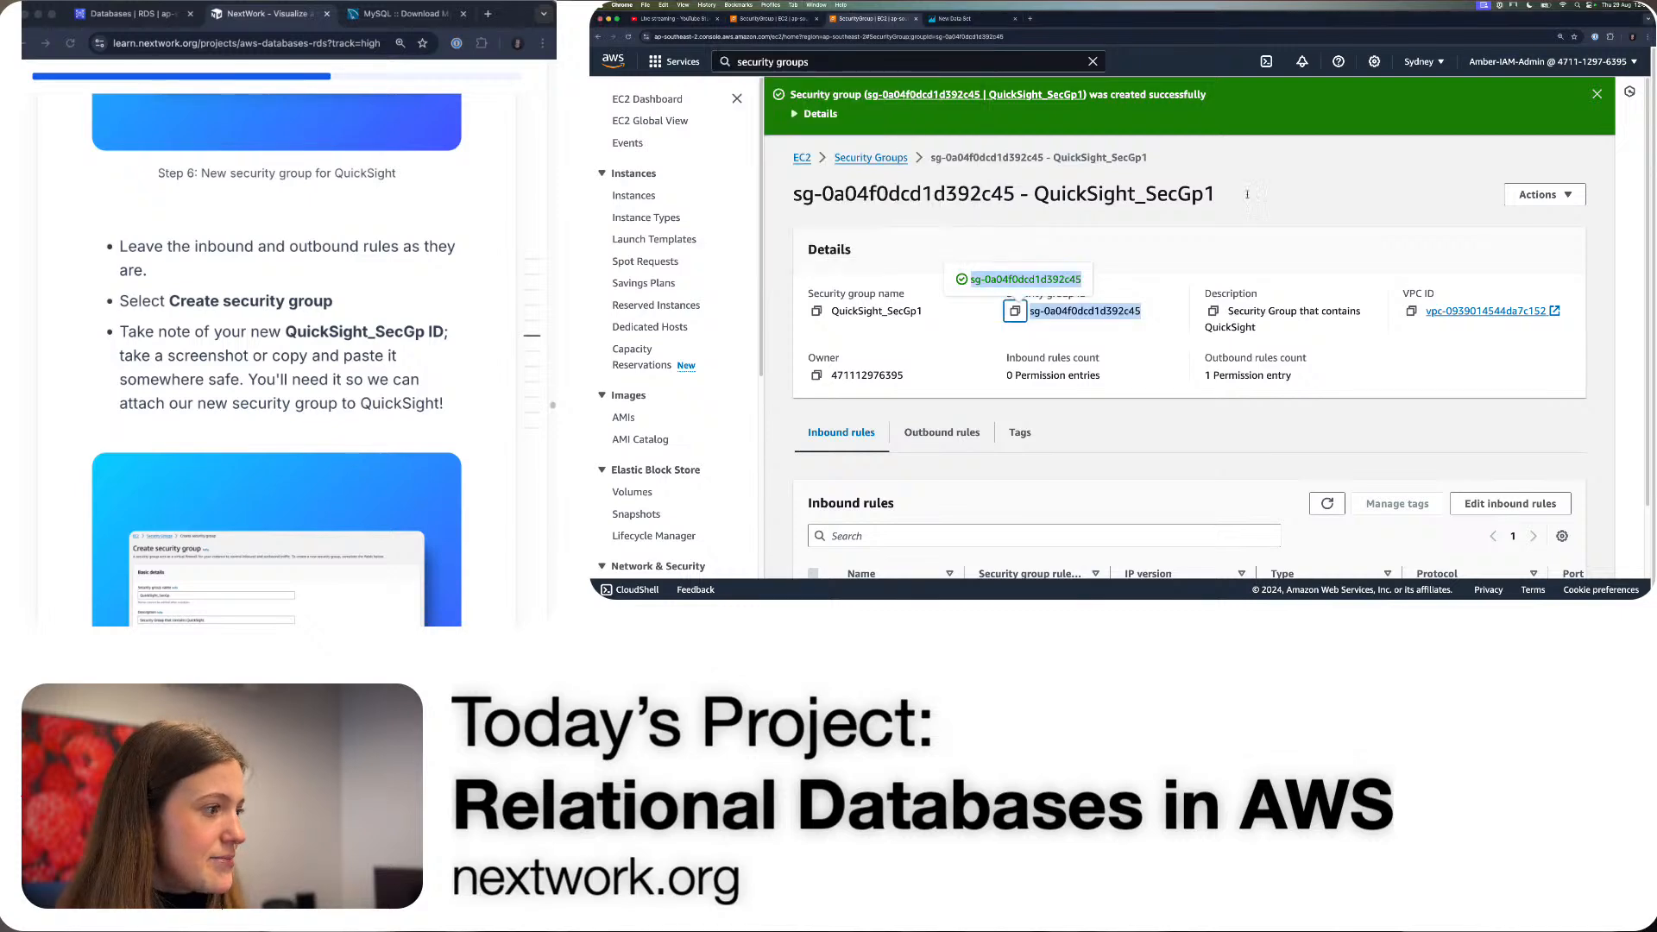
- Answer what the new security group is for with "First, I made a new security group so that my QuickSight will be secure."
scroll(158, 535, "down", 10)
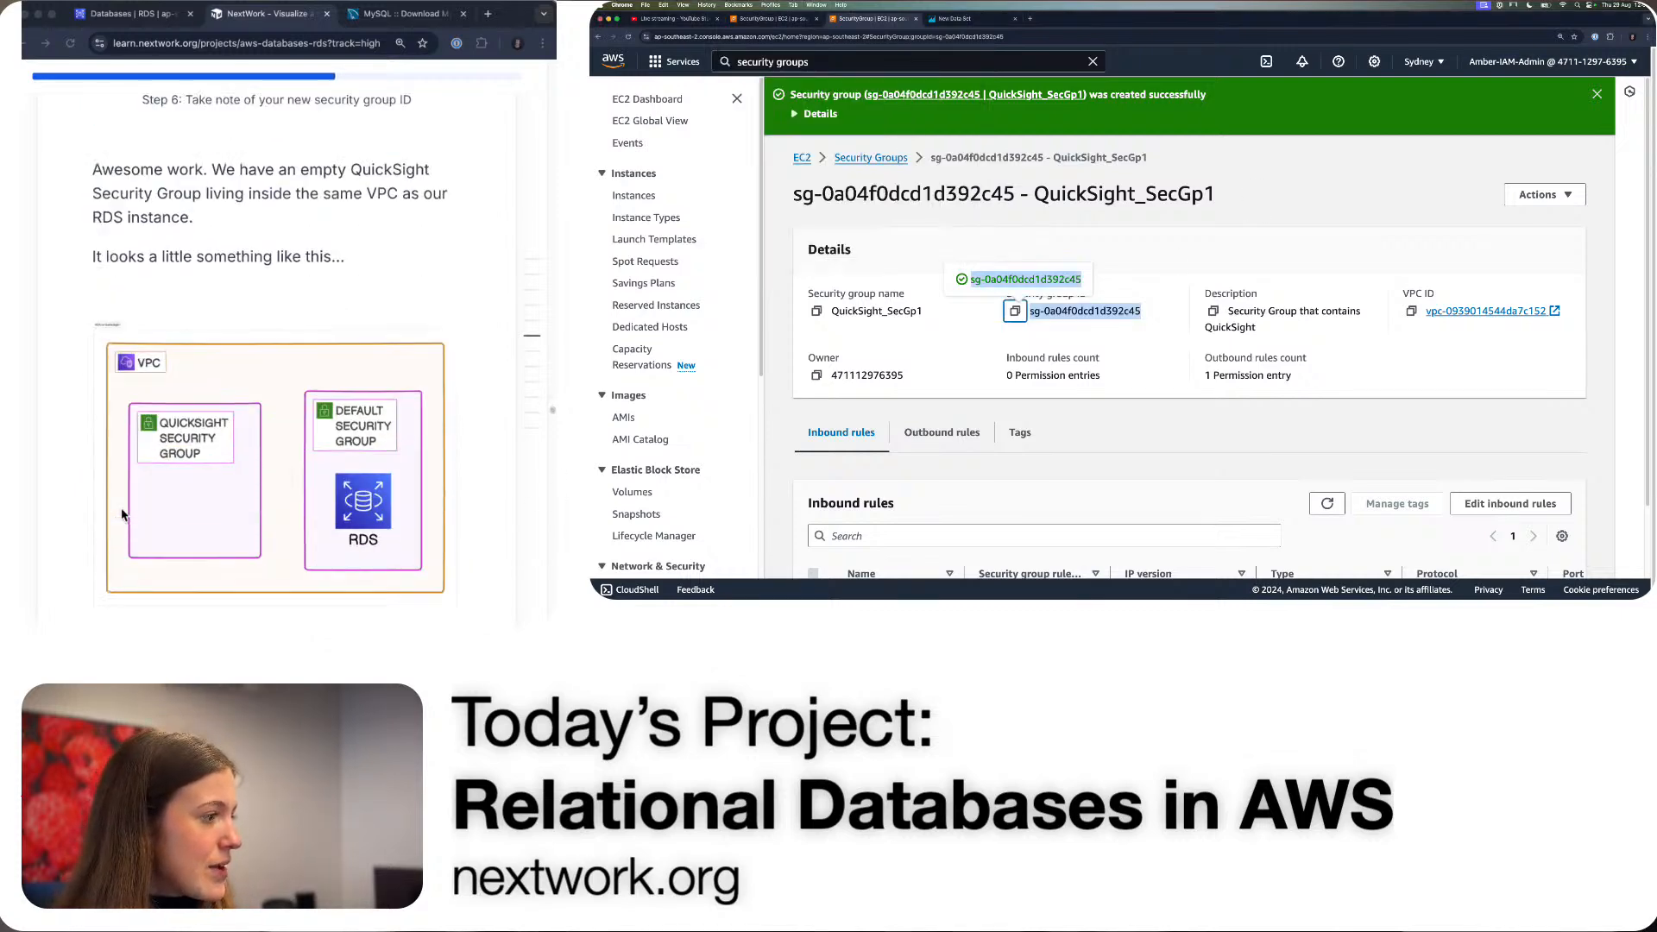
scroll(123, 514, "up", 2)
scroll(232, 300, "down", 1)
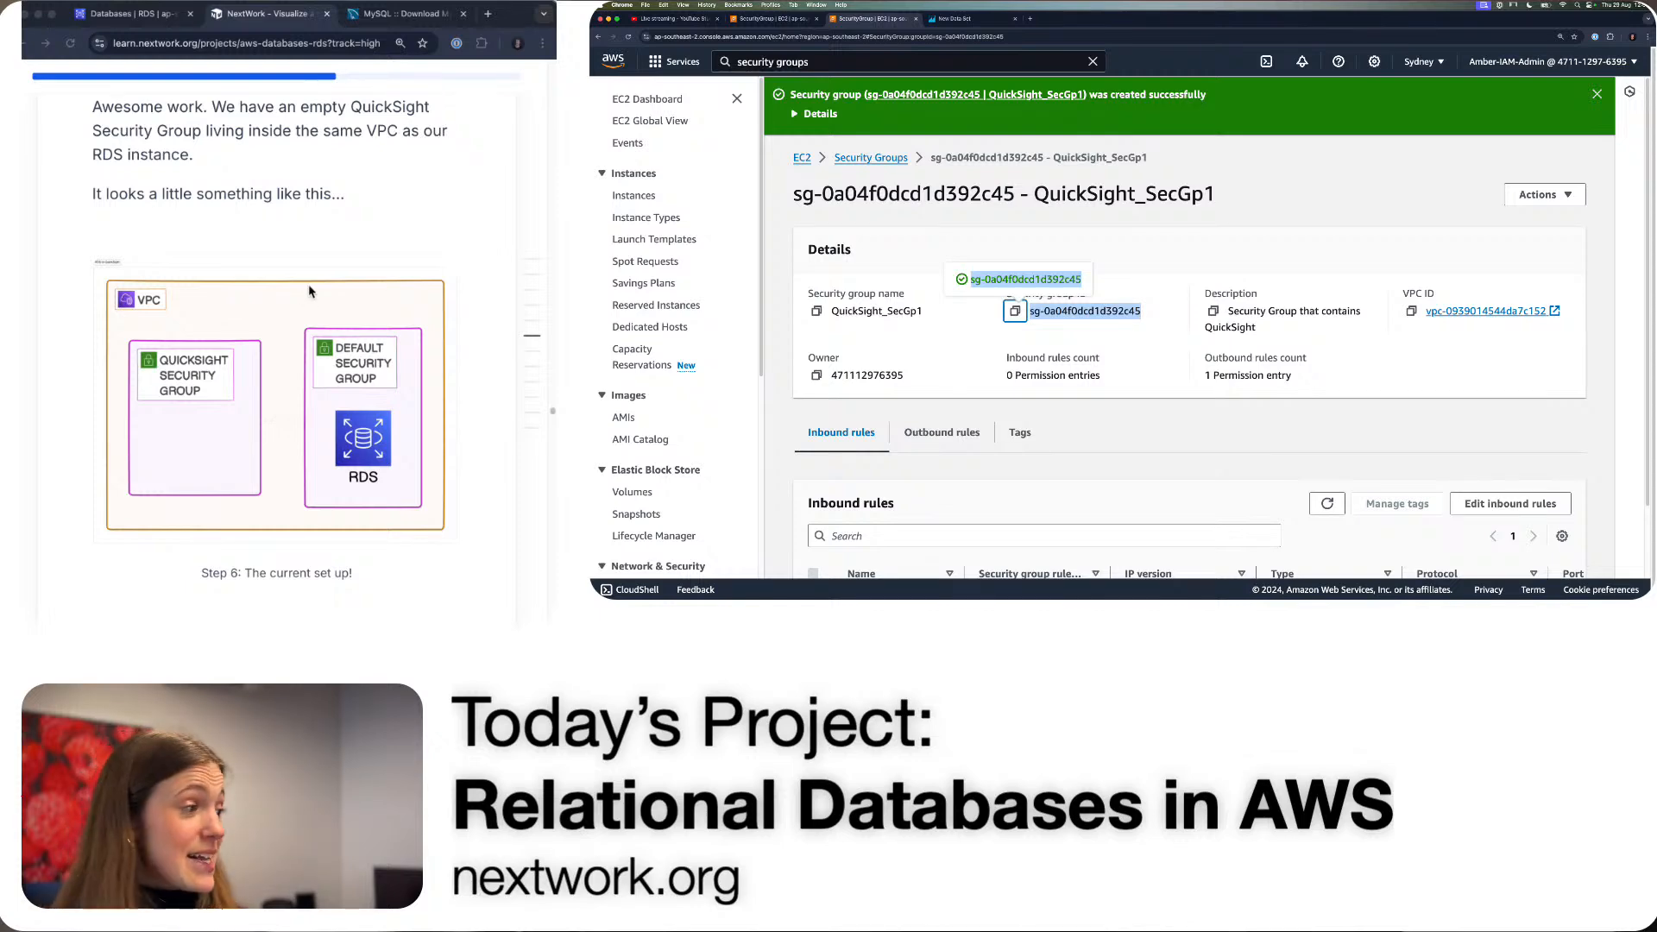
scroll(259, 293, "down", 3)
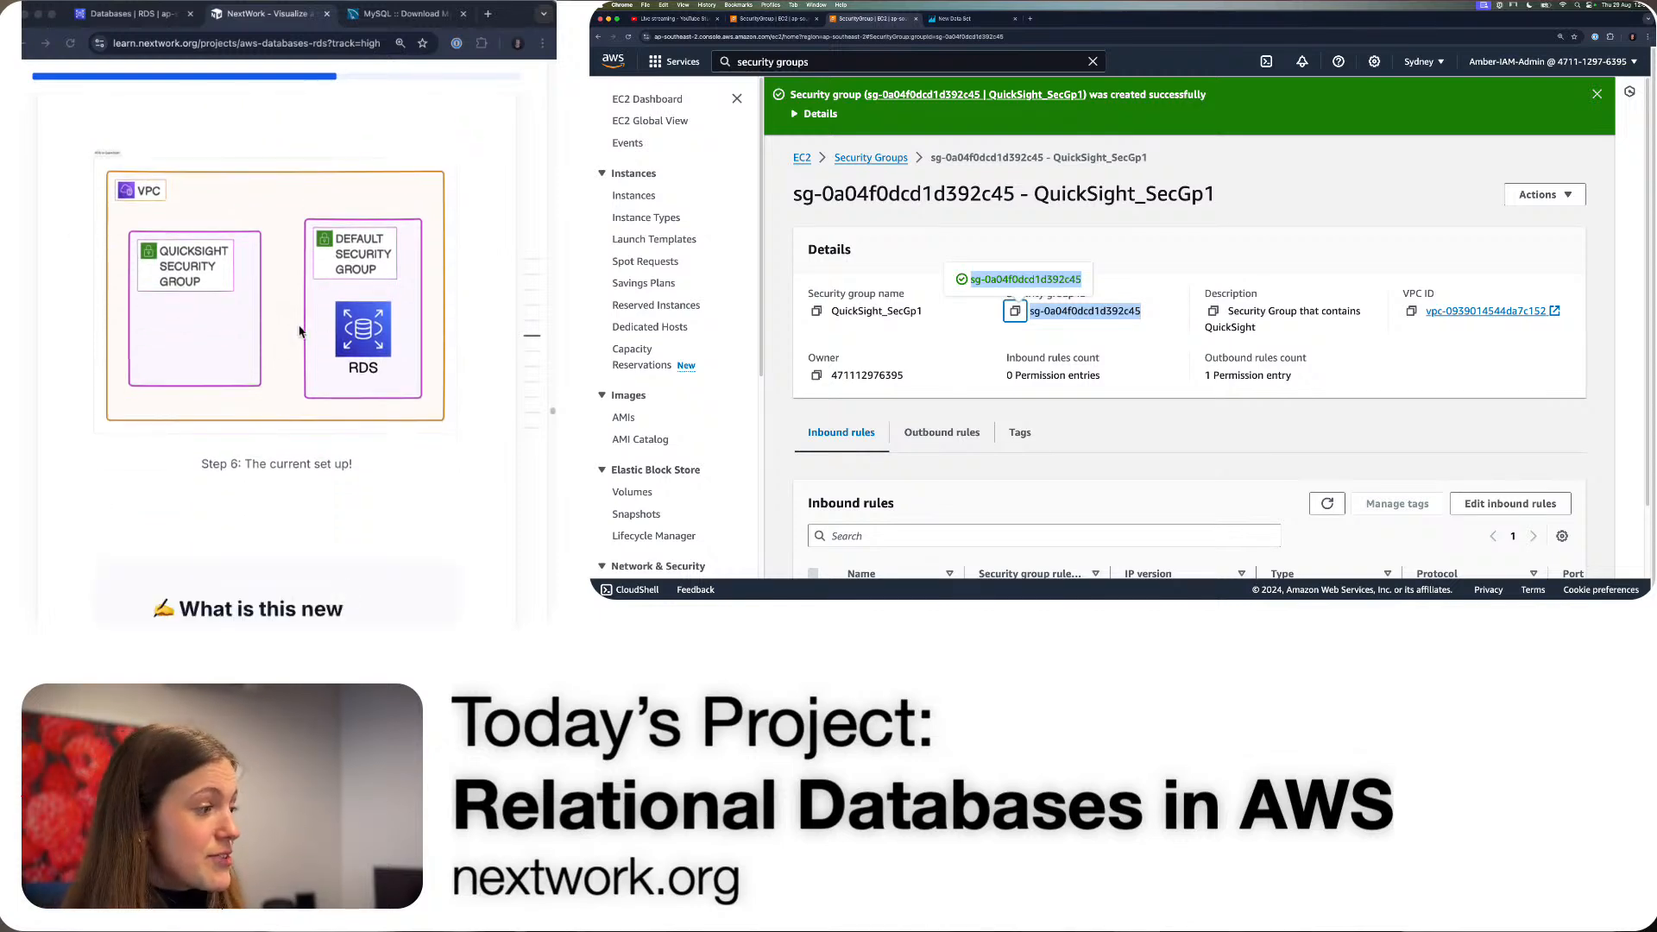
scroll(173, 315, "down", 10)
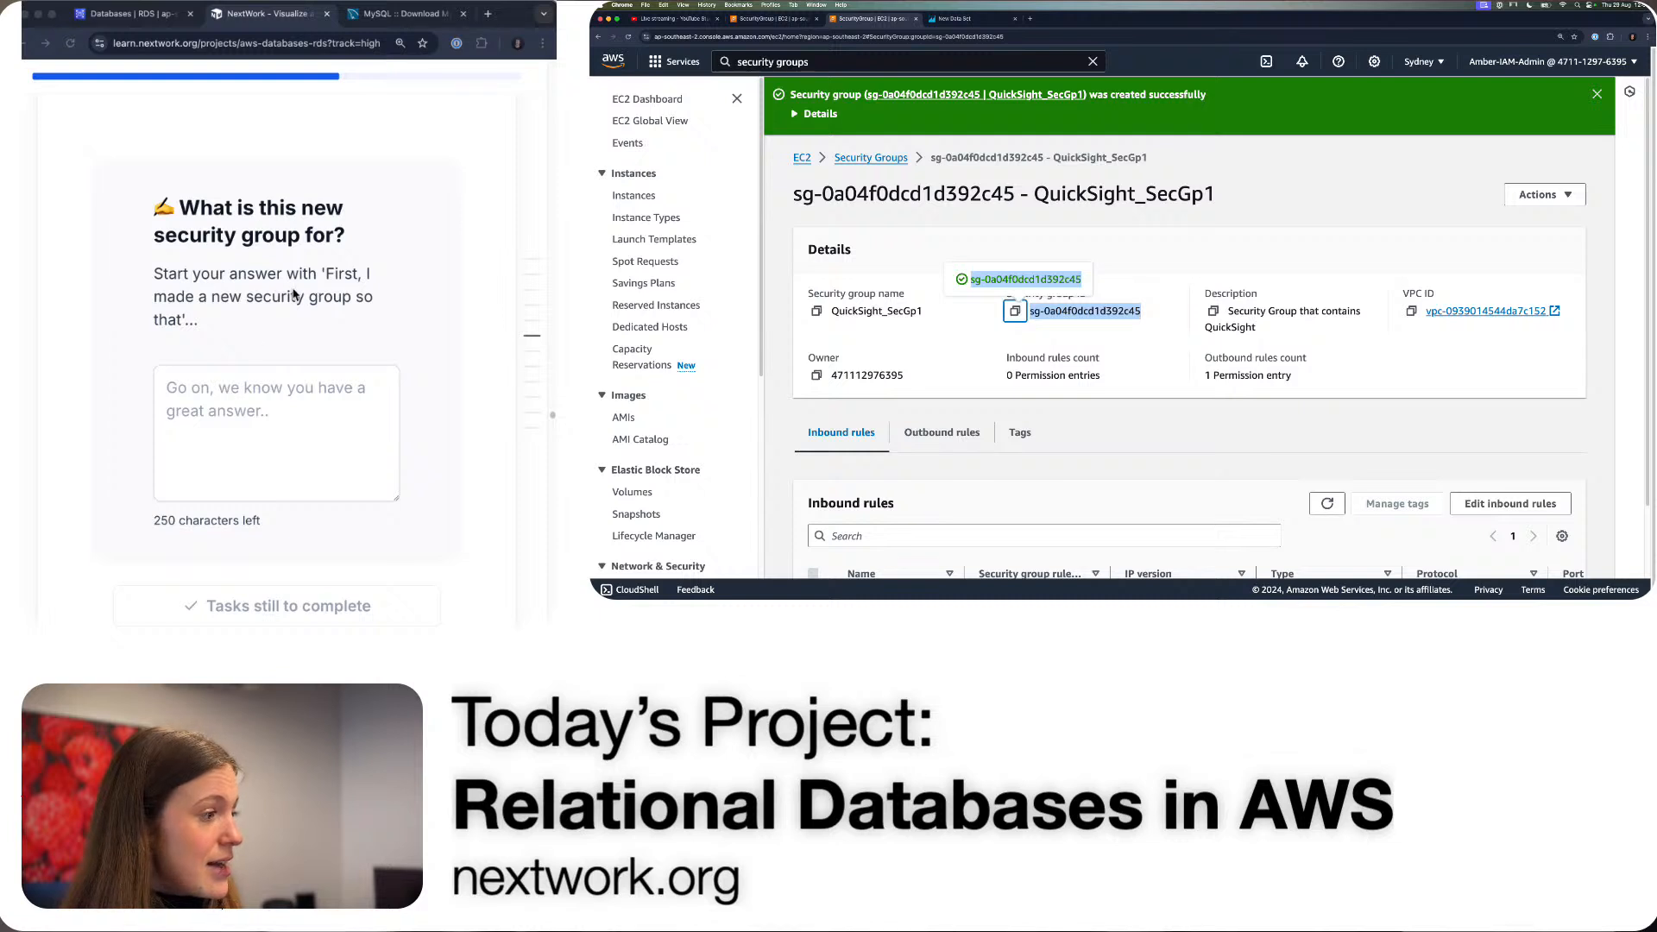
left_click_drag(326, 273, 182, 321)
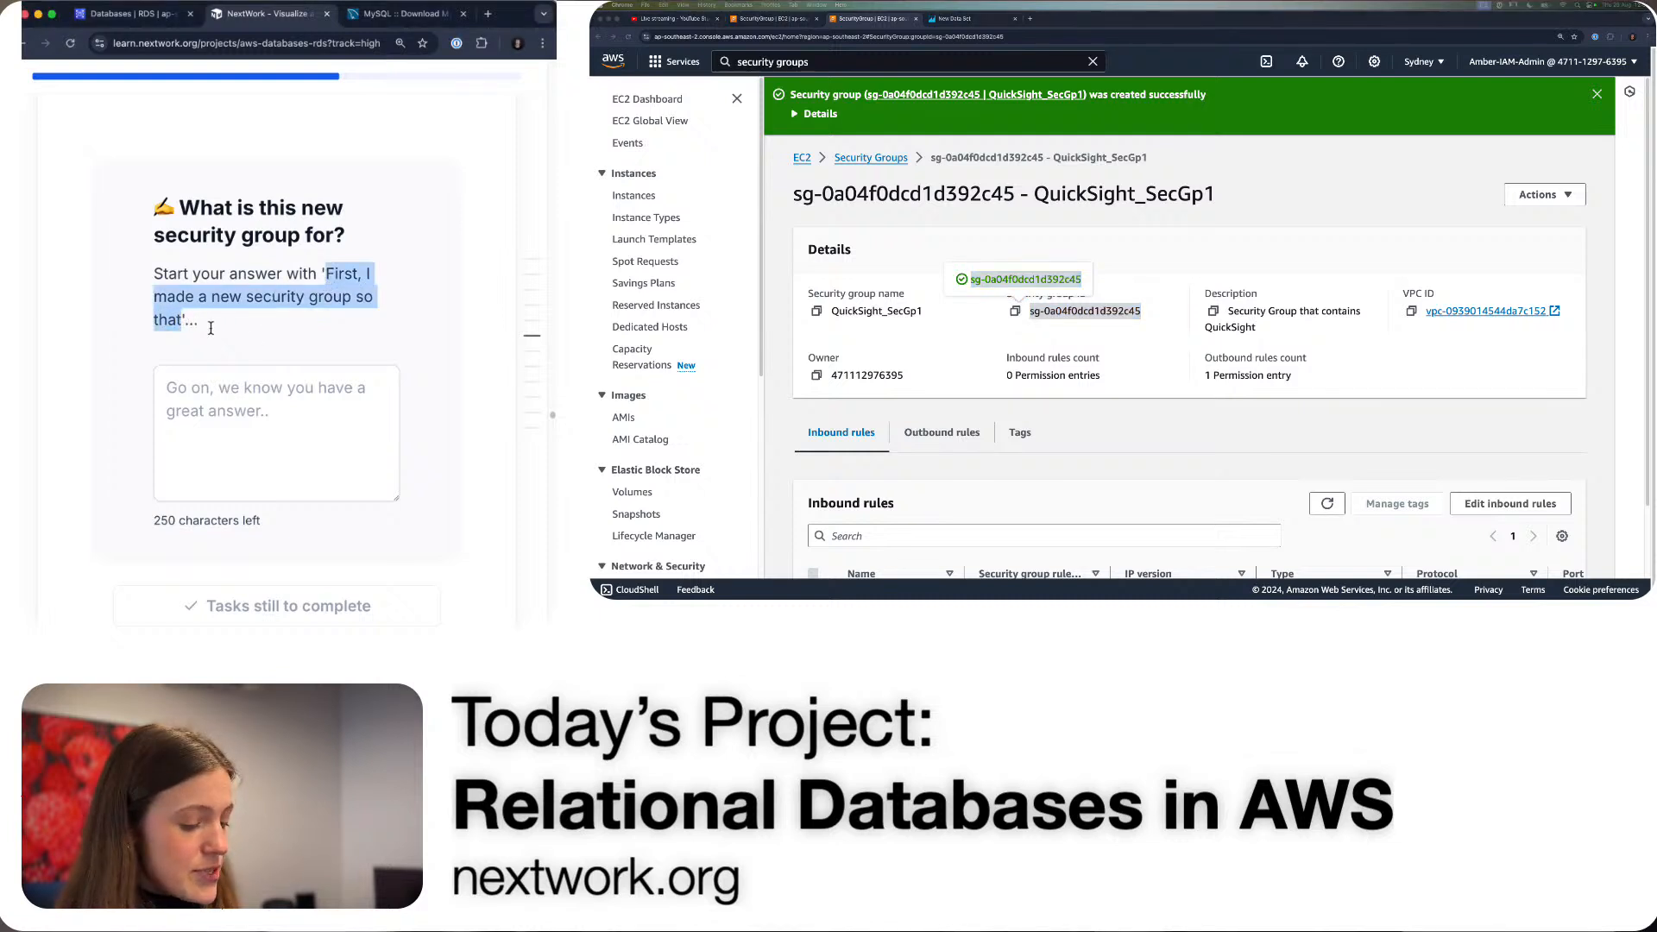
left_click(326, 406)
key("ctrl+v")
type("my QuickSight ")
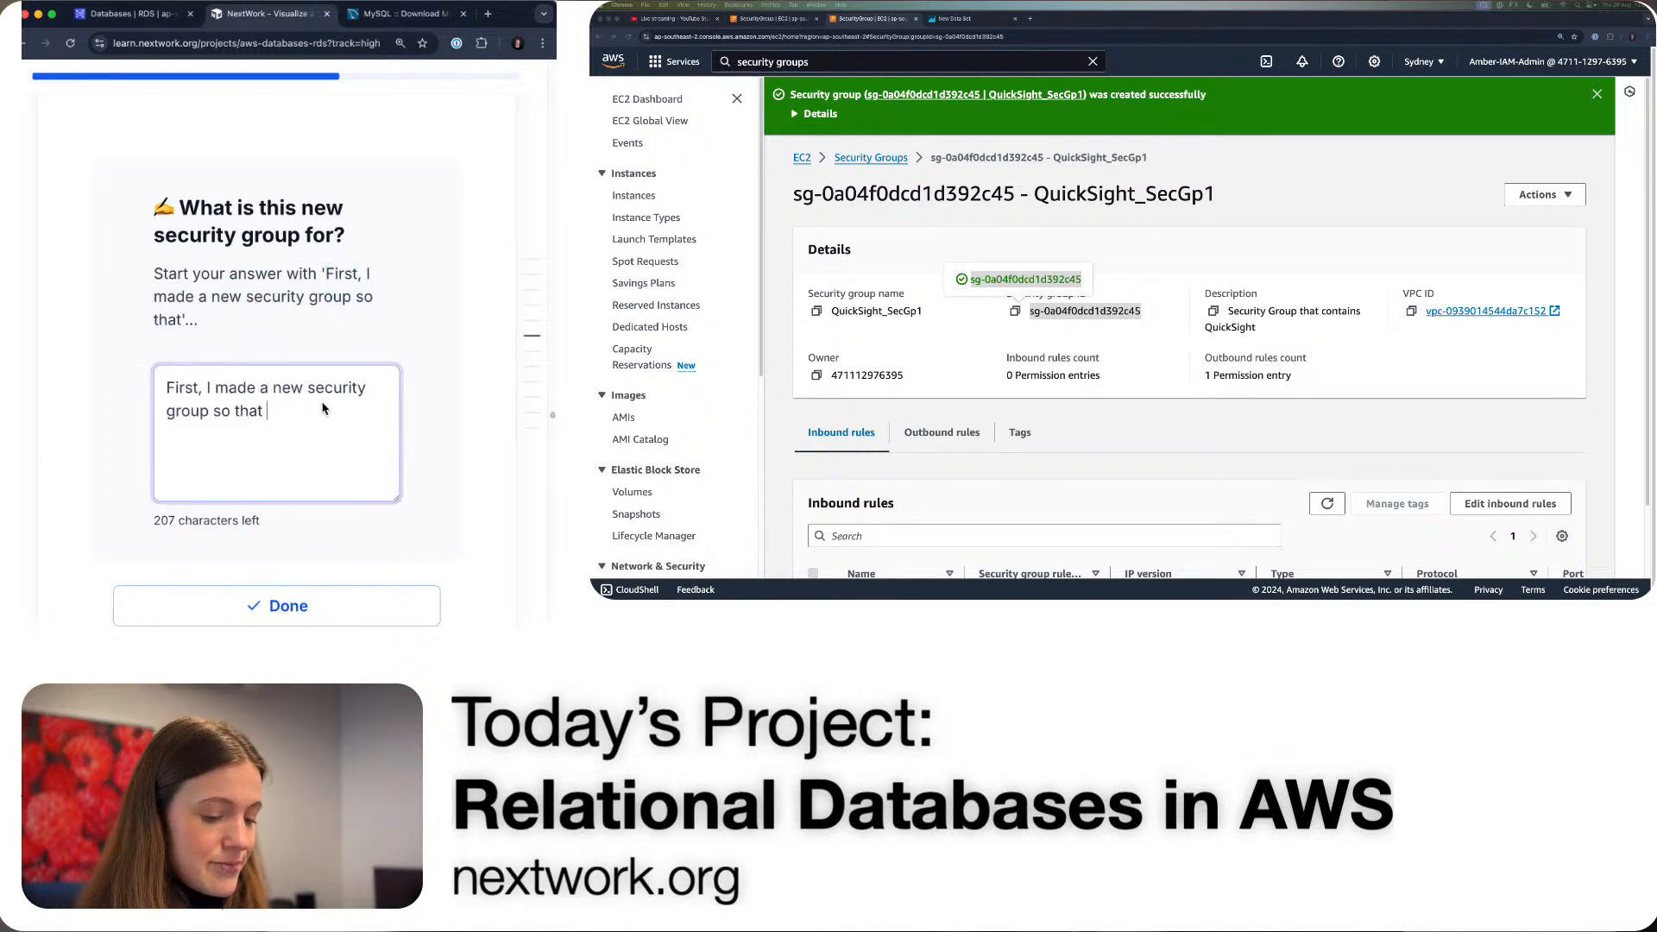
type("will")
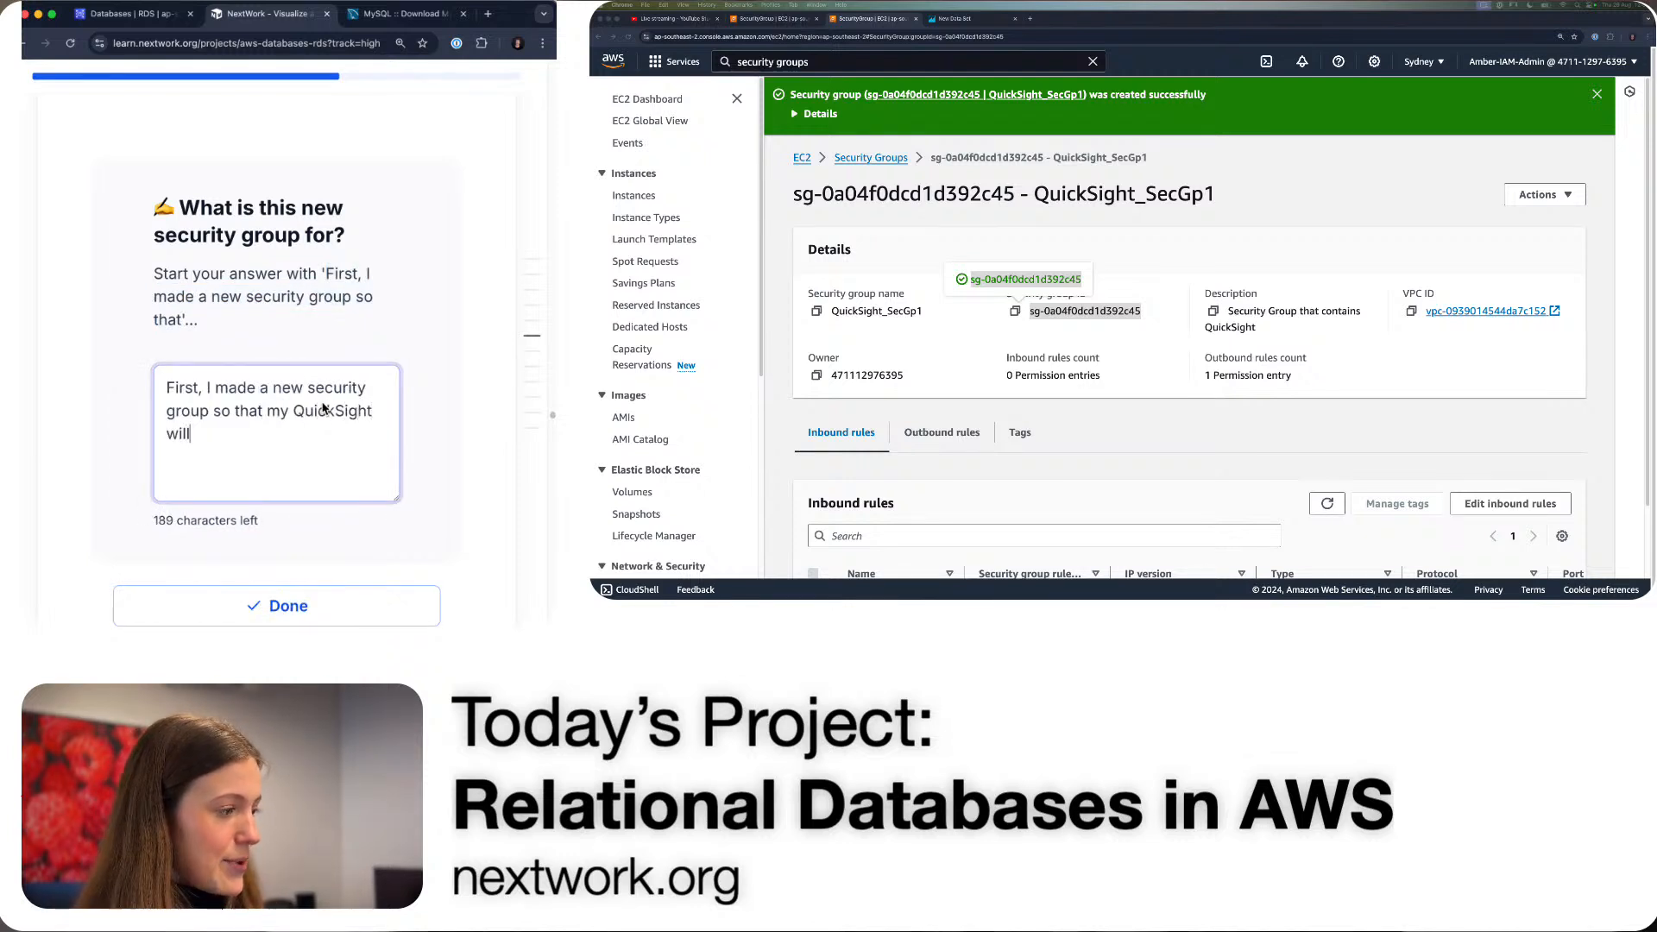
type(" be seucre/")
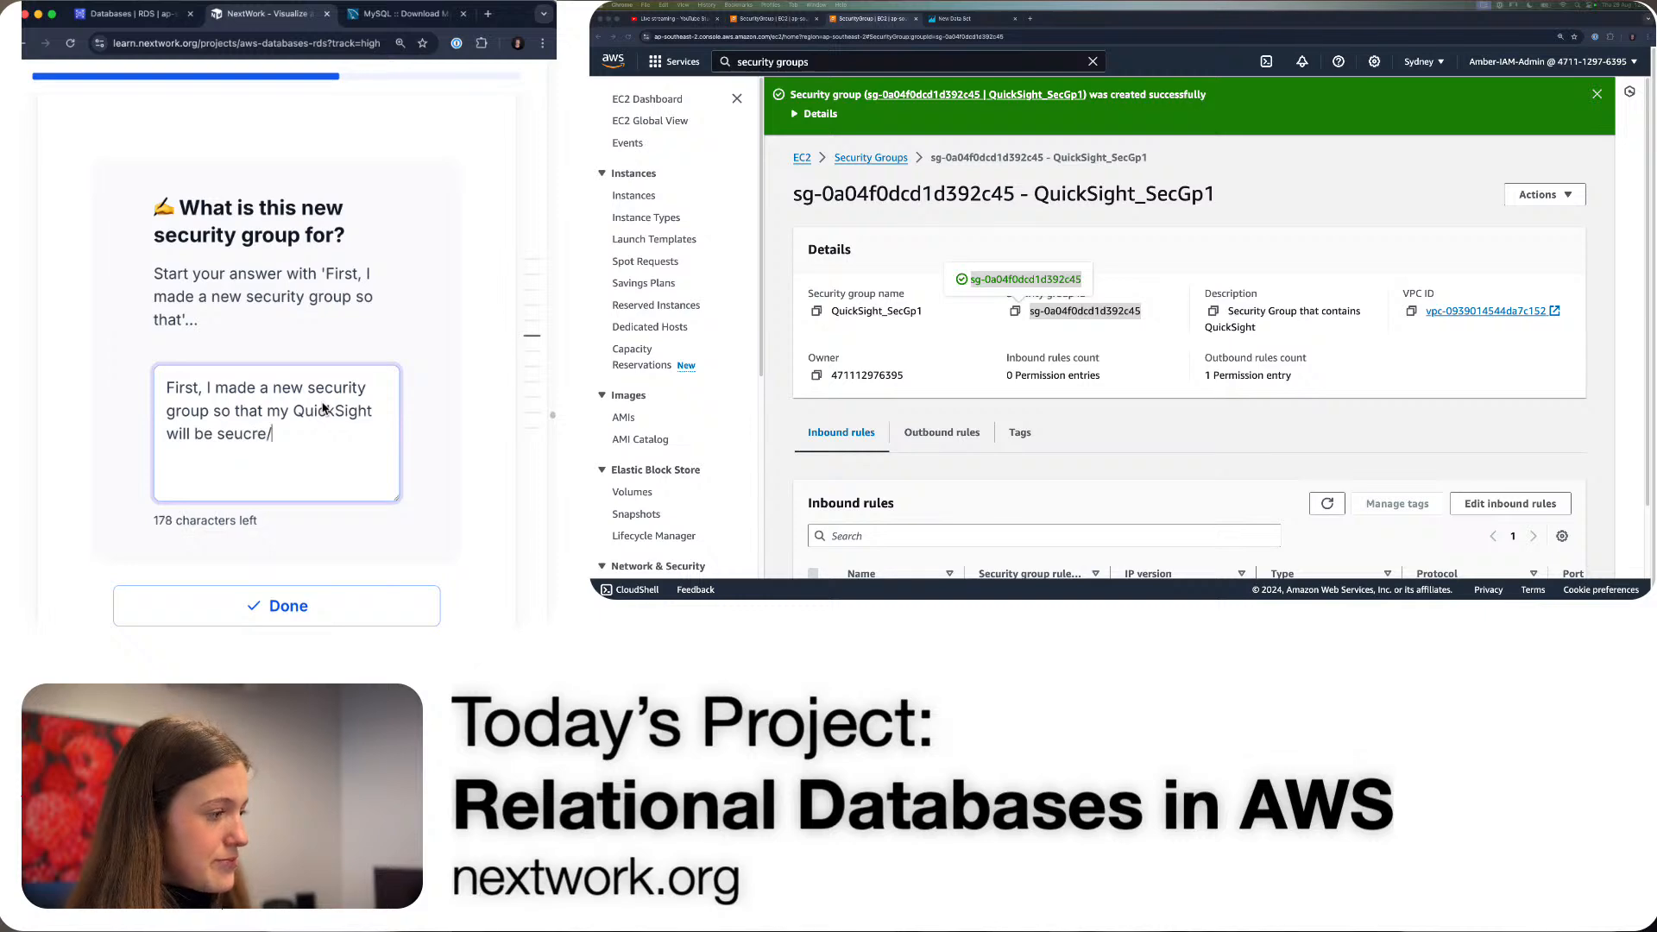
key("BackSpace")
key("BackSpace")
key("BackSpace")
key("BackSpace")
type("cure.")
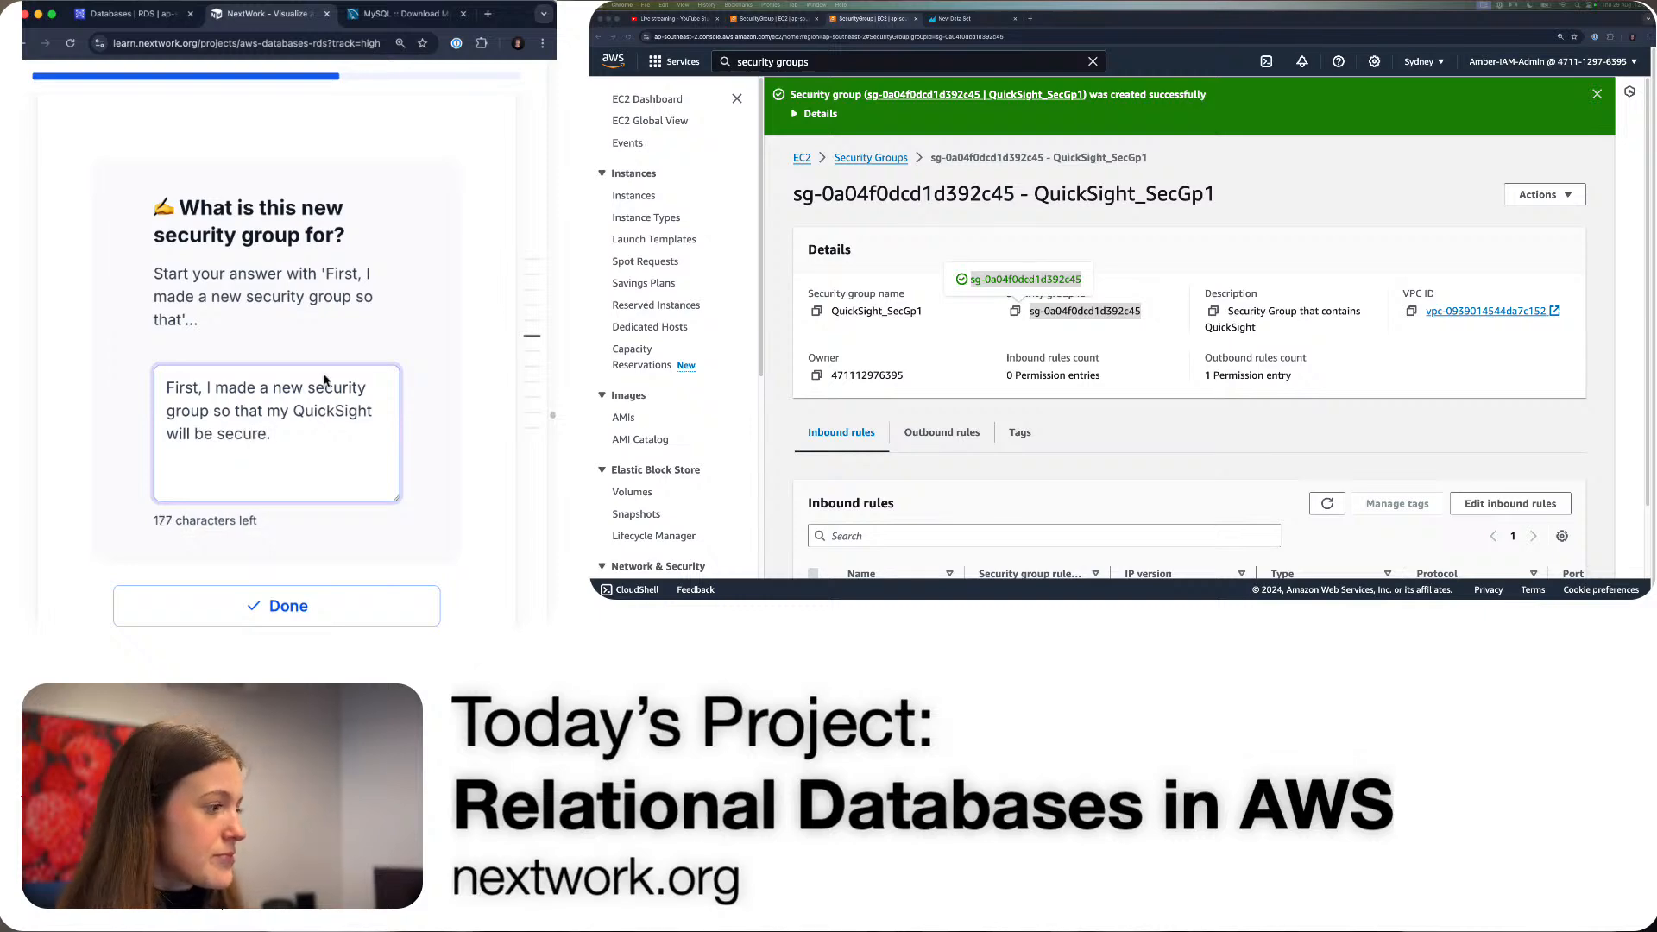
- Mark the answered project task as done and continue to the Attach Security Group to QuickSight instructions
scroll(324, 406, "down", 3)
left_click(321, 389)
scroll(341, 442, "down", 3)
scroll(341, 442, "down", 2)
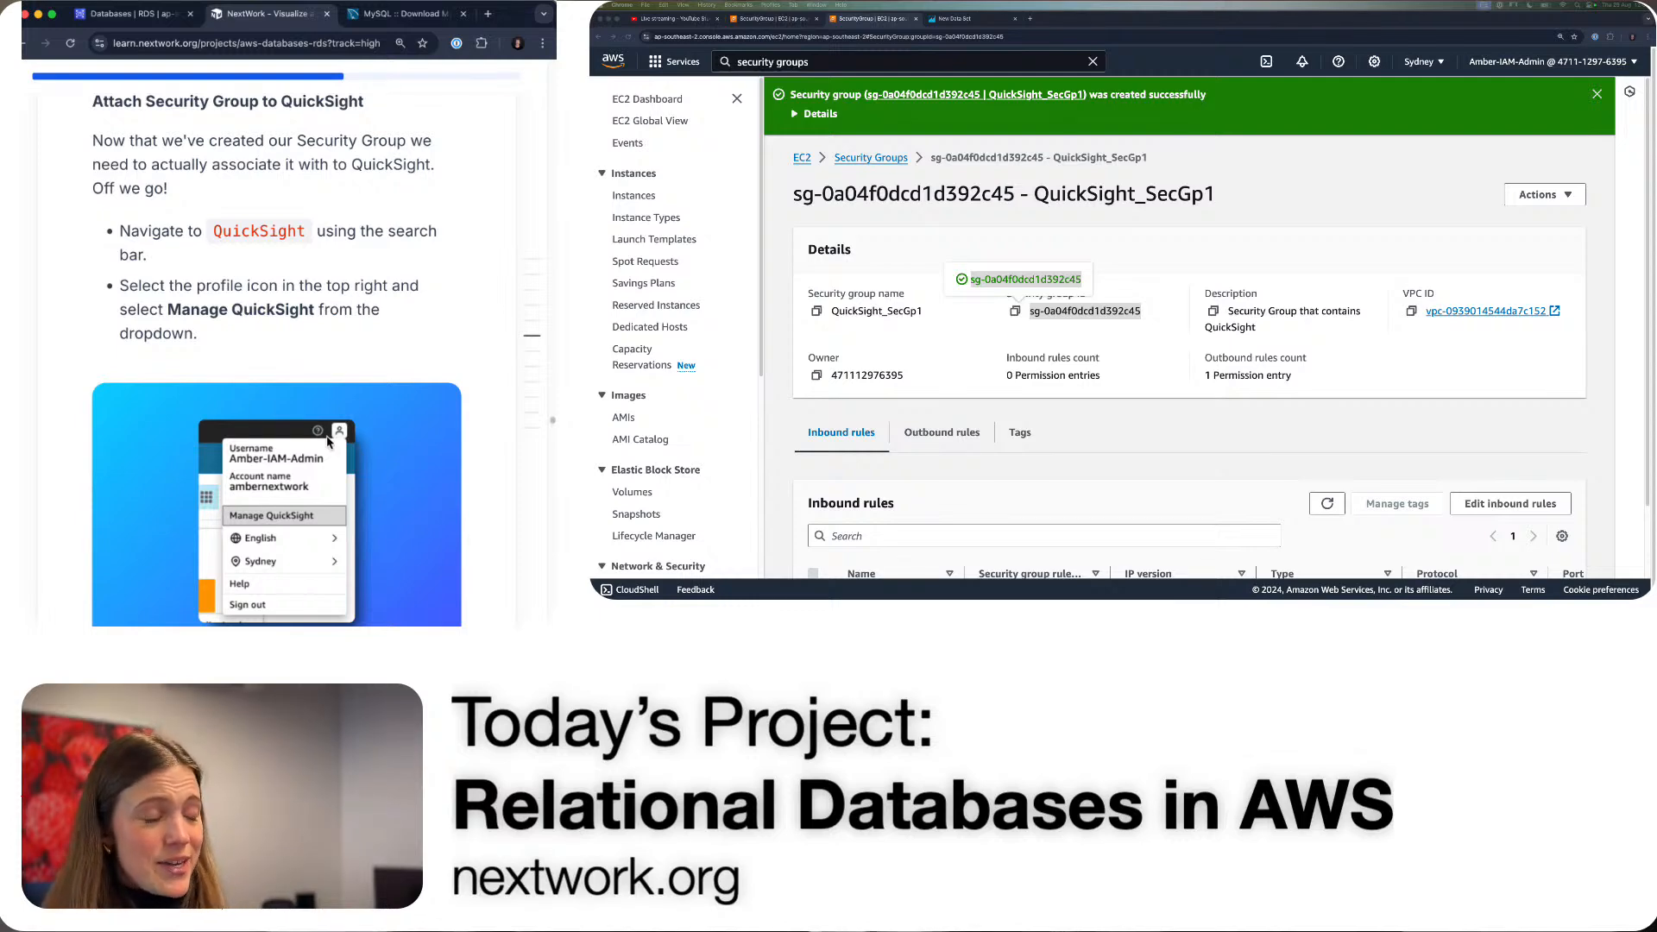
- Switch to QuickSight, close the New RDS data source form, and open Manage QuickSight, dismissing the prompt to save the login
left_click(958, 19)
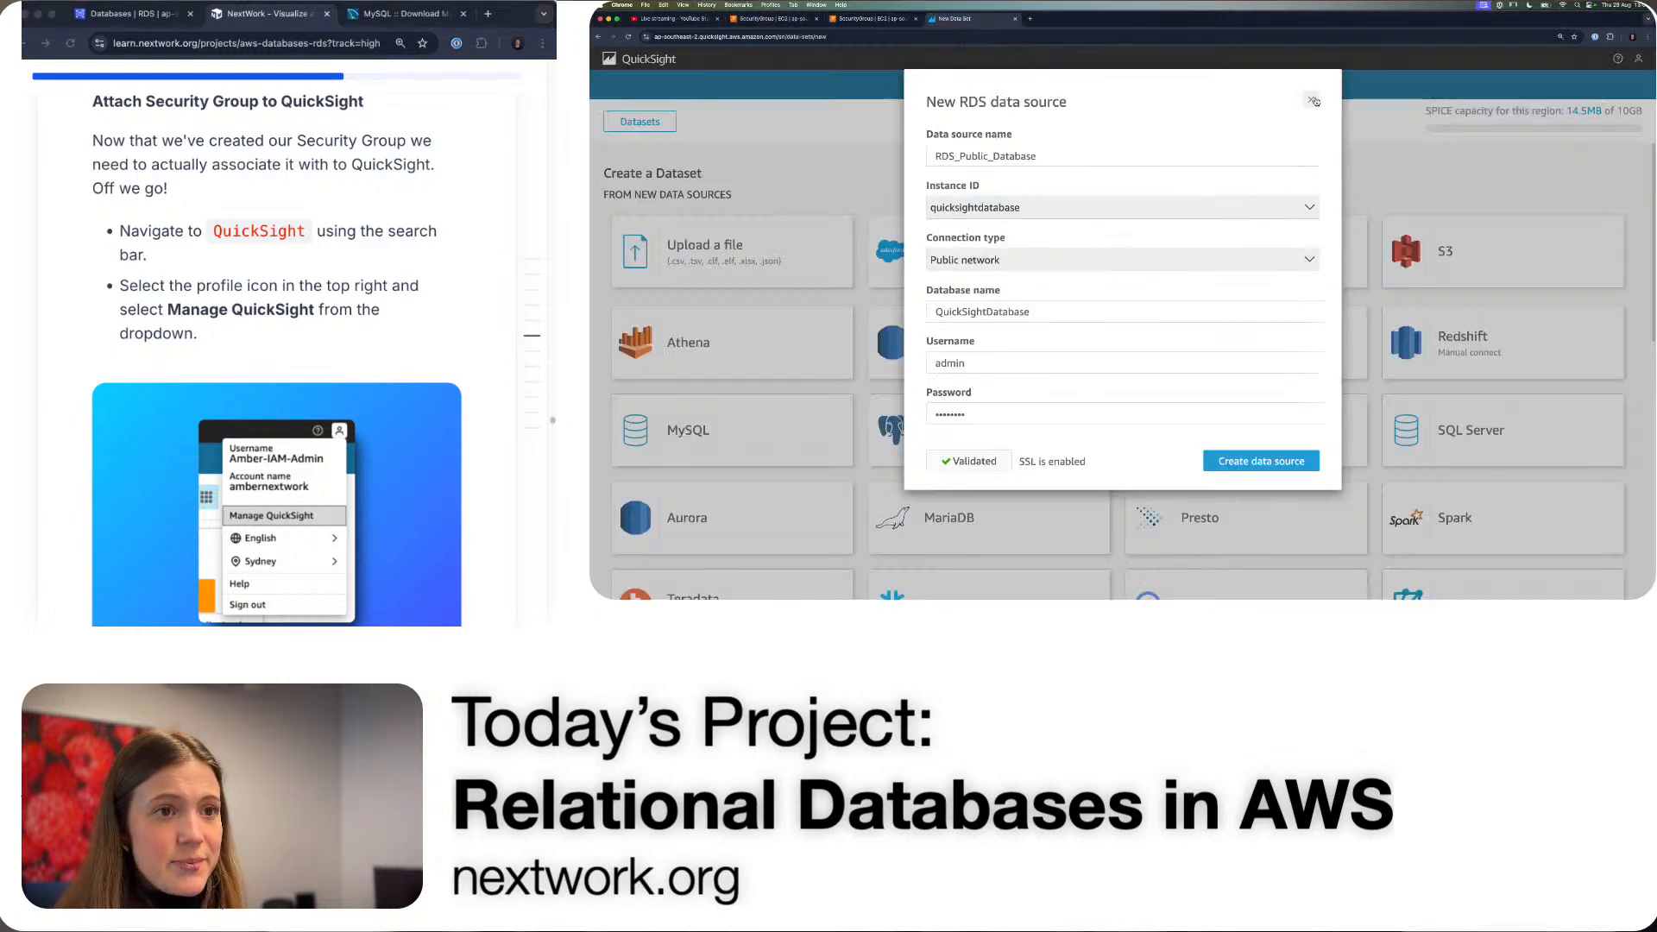
left_click(1312, 100)
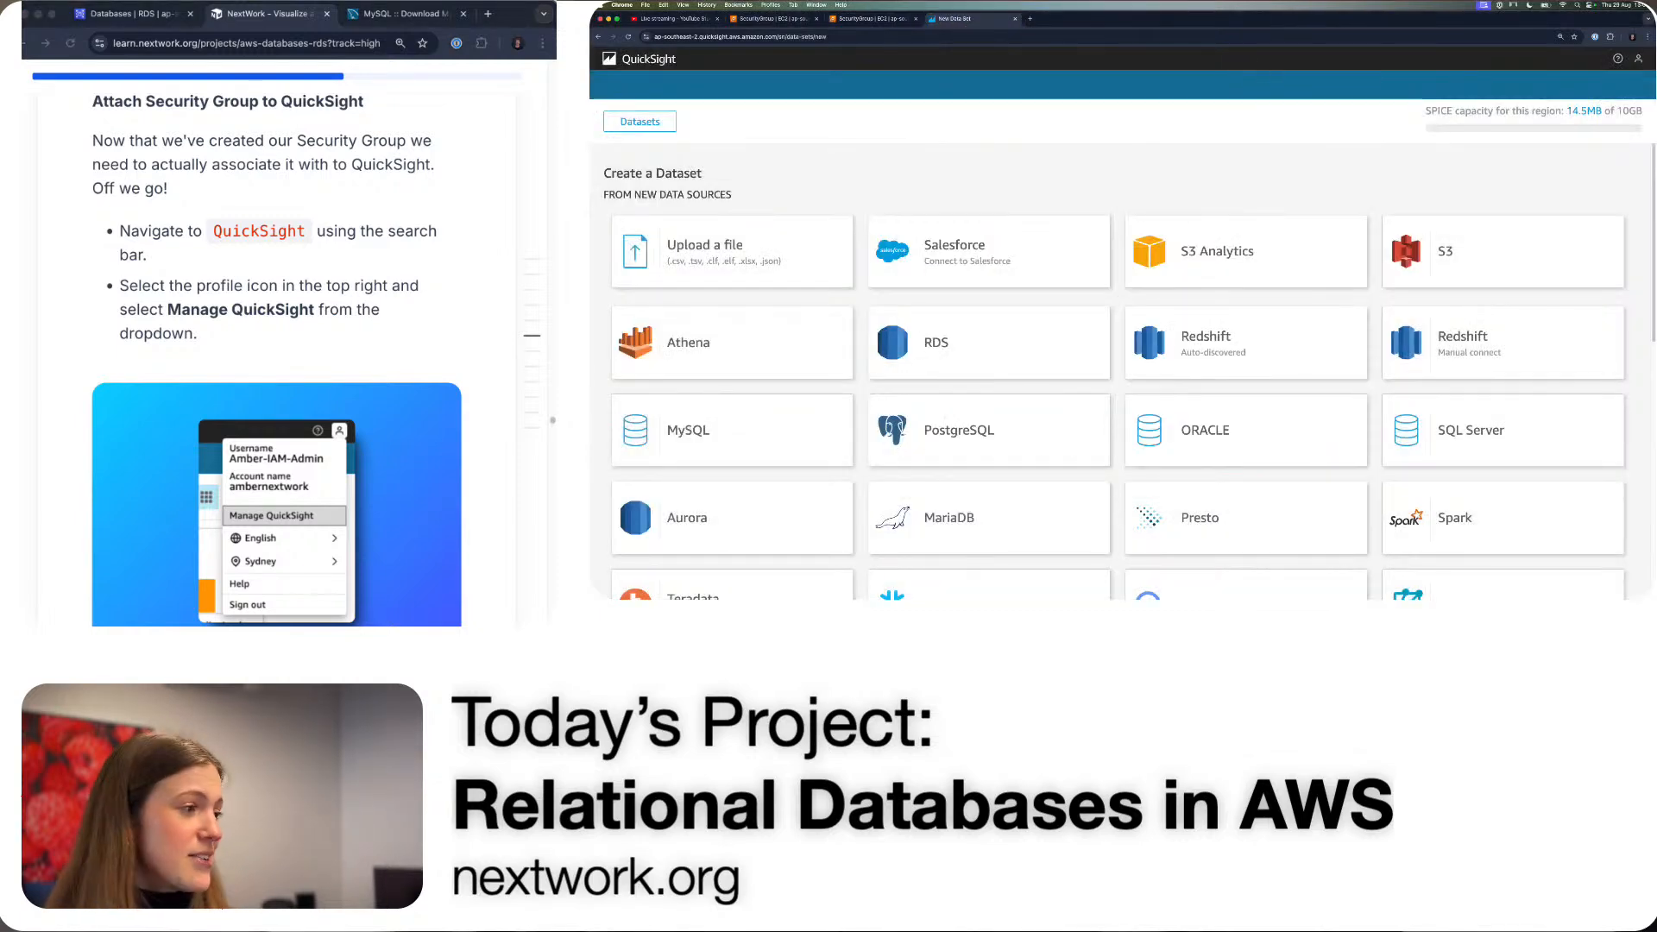
scroll(254, 282, "down", 3)
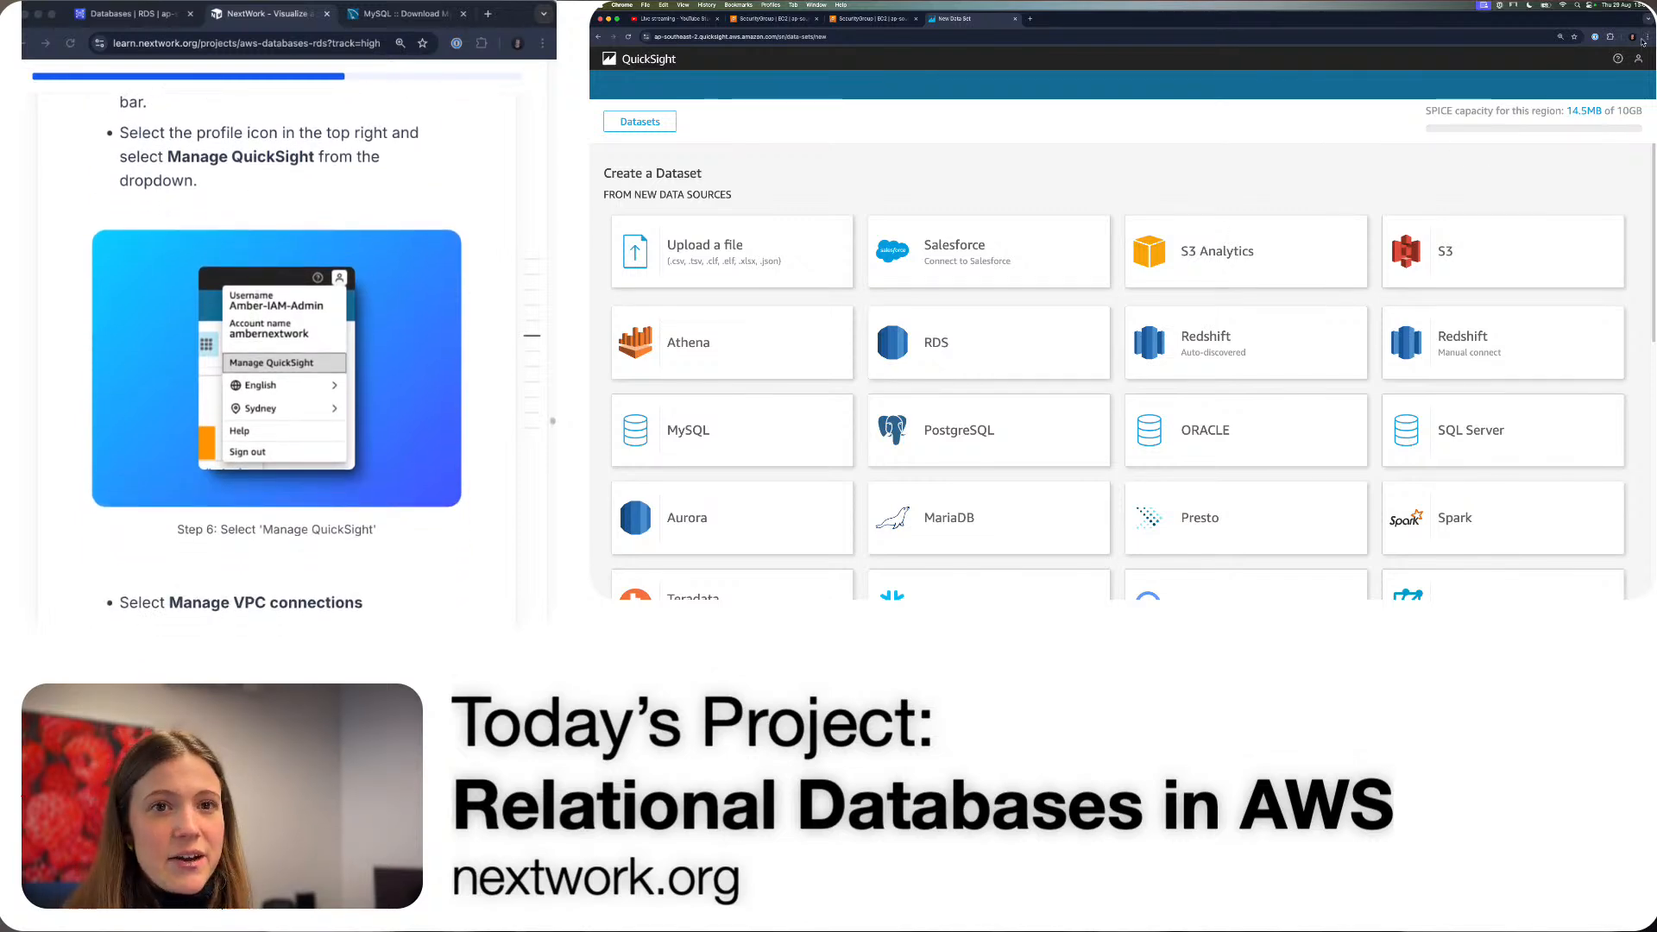
left_click(1639, 59)
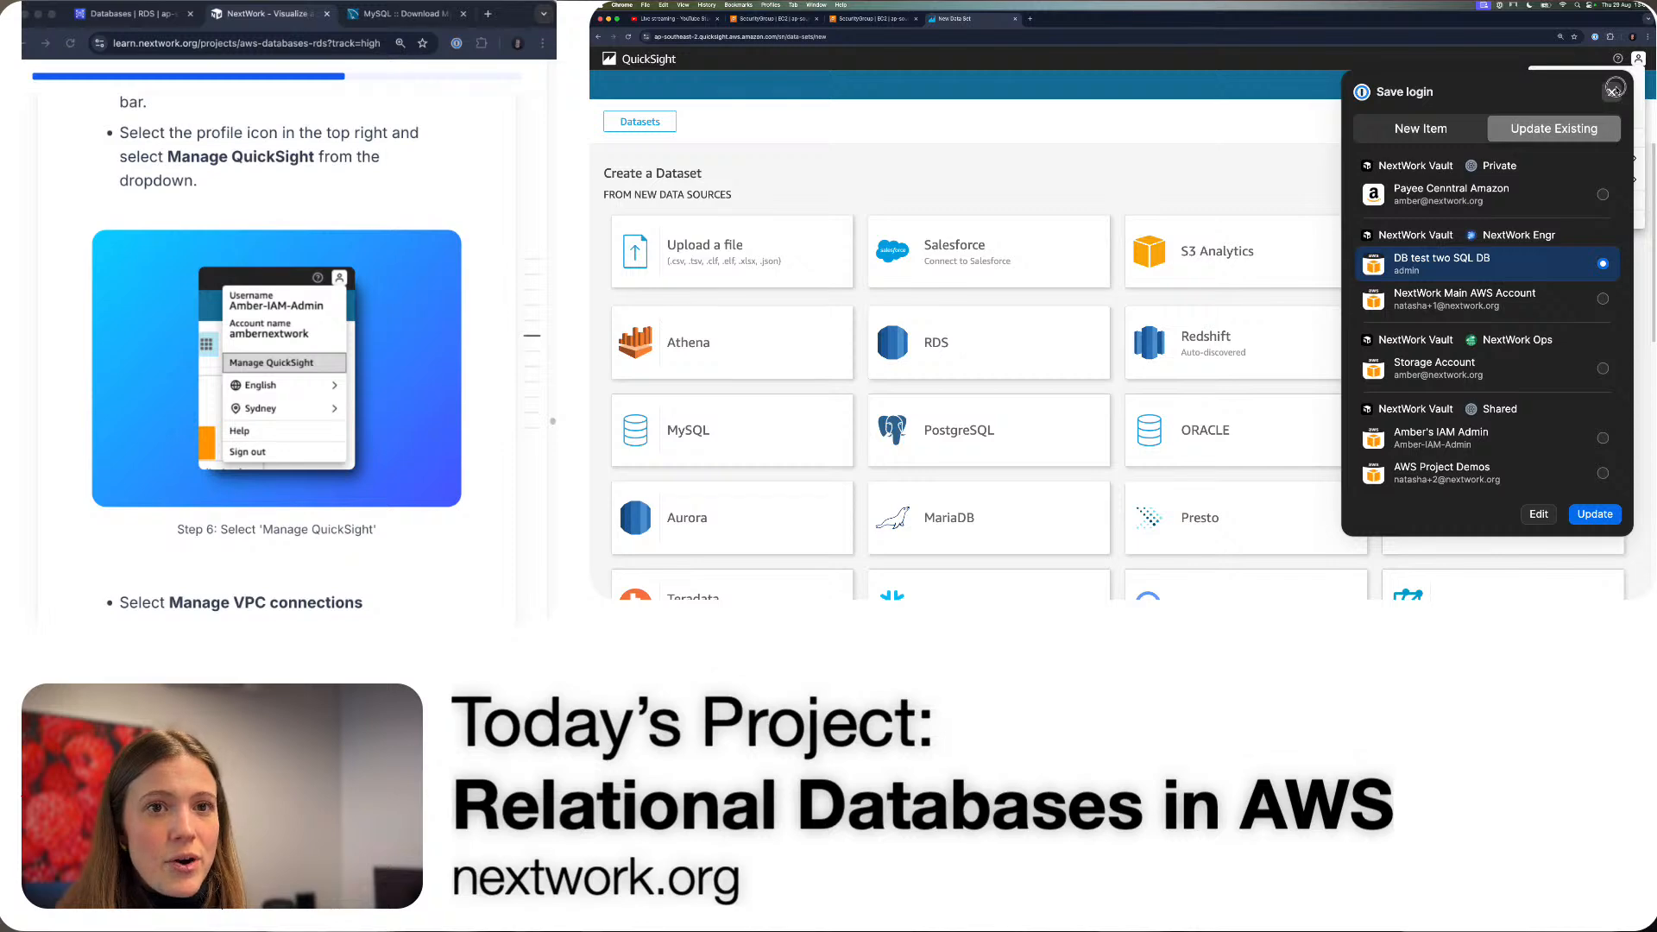
left_click(1617, 87)
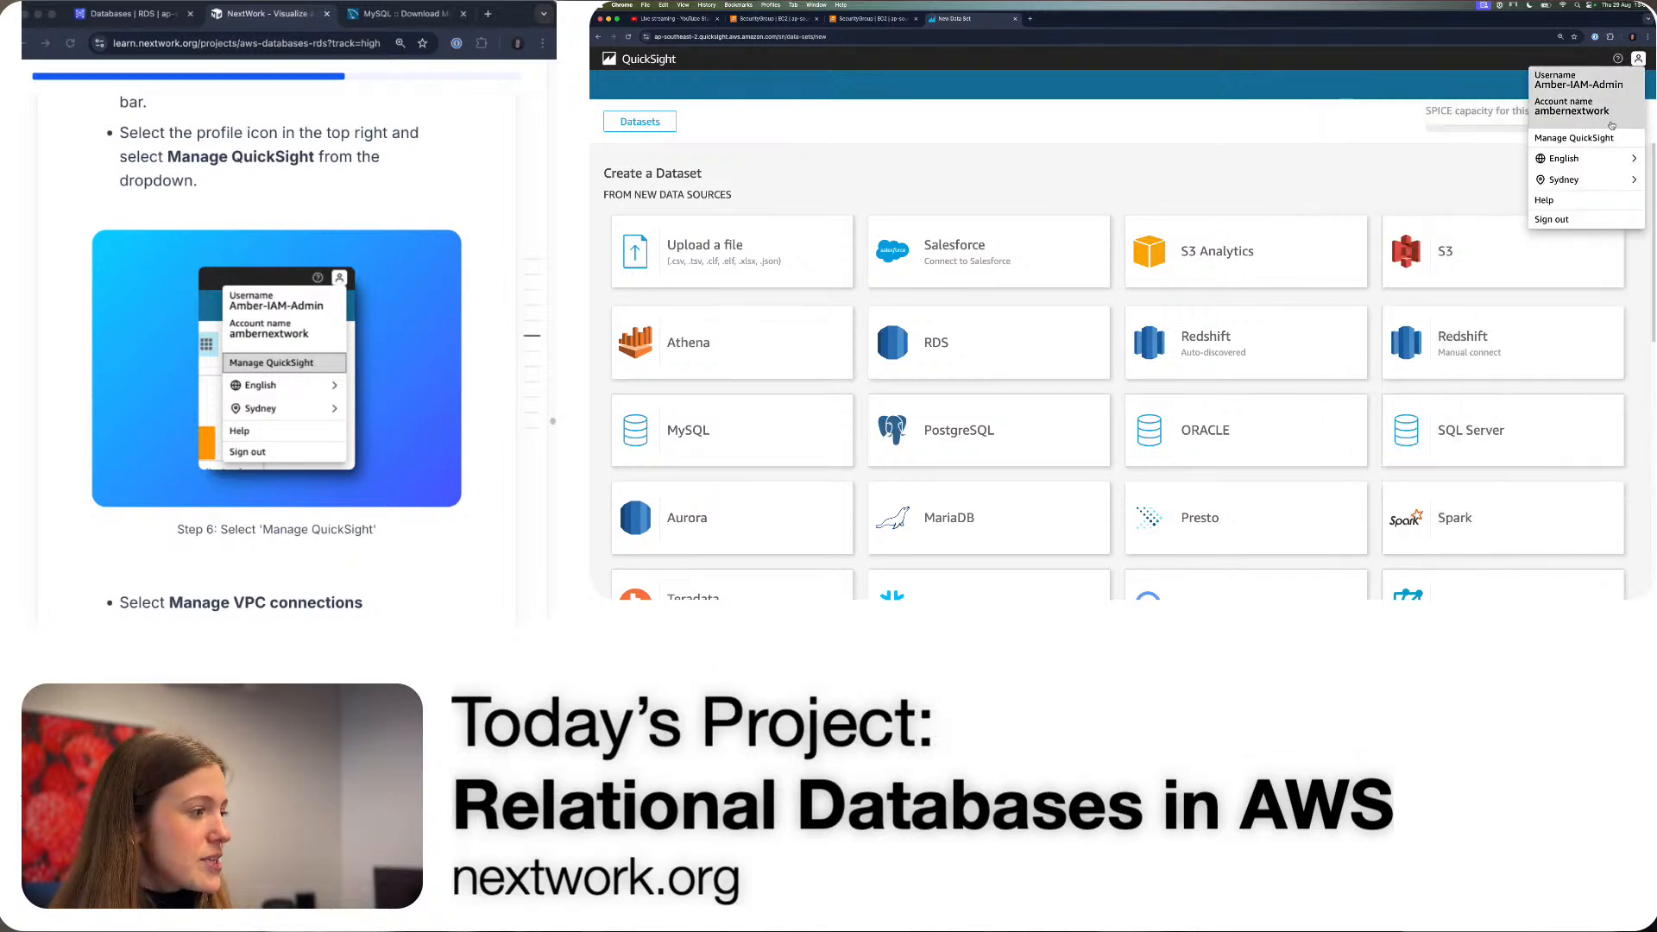
left_click(1604, 138)
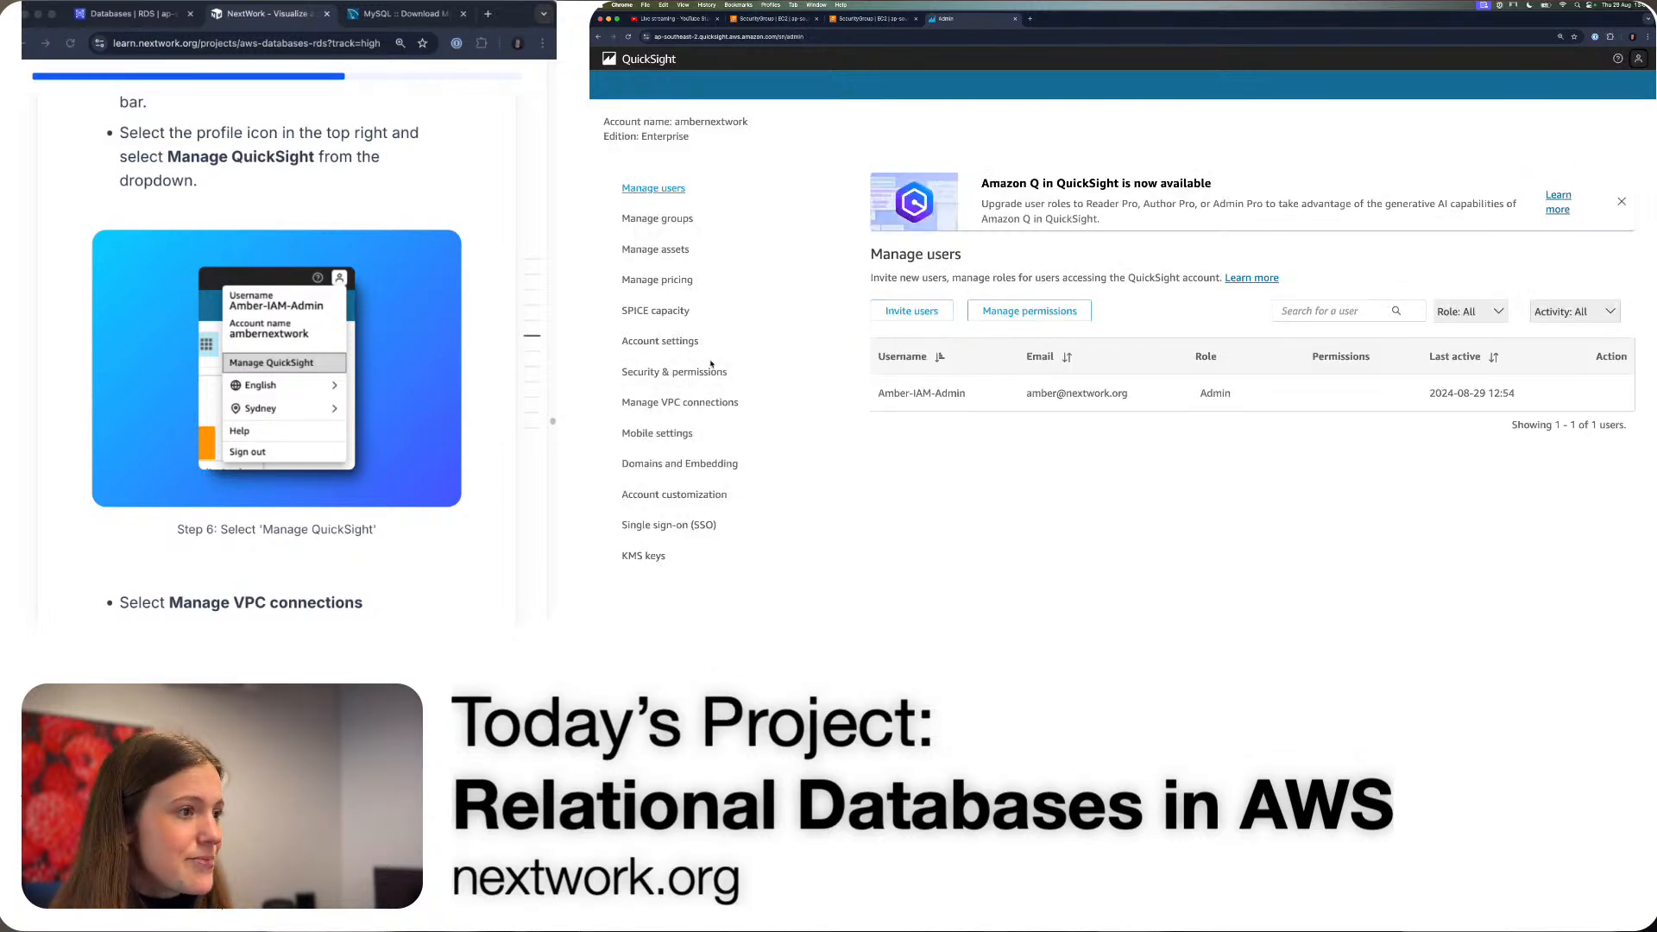
- Go to the VPC connections management page and start adding a VPC connection
scroll(492, 431, "down", 3)
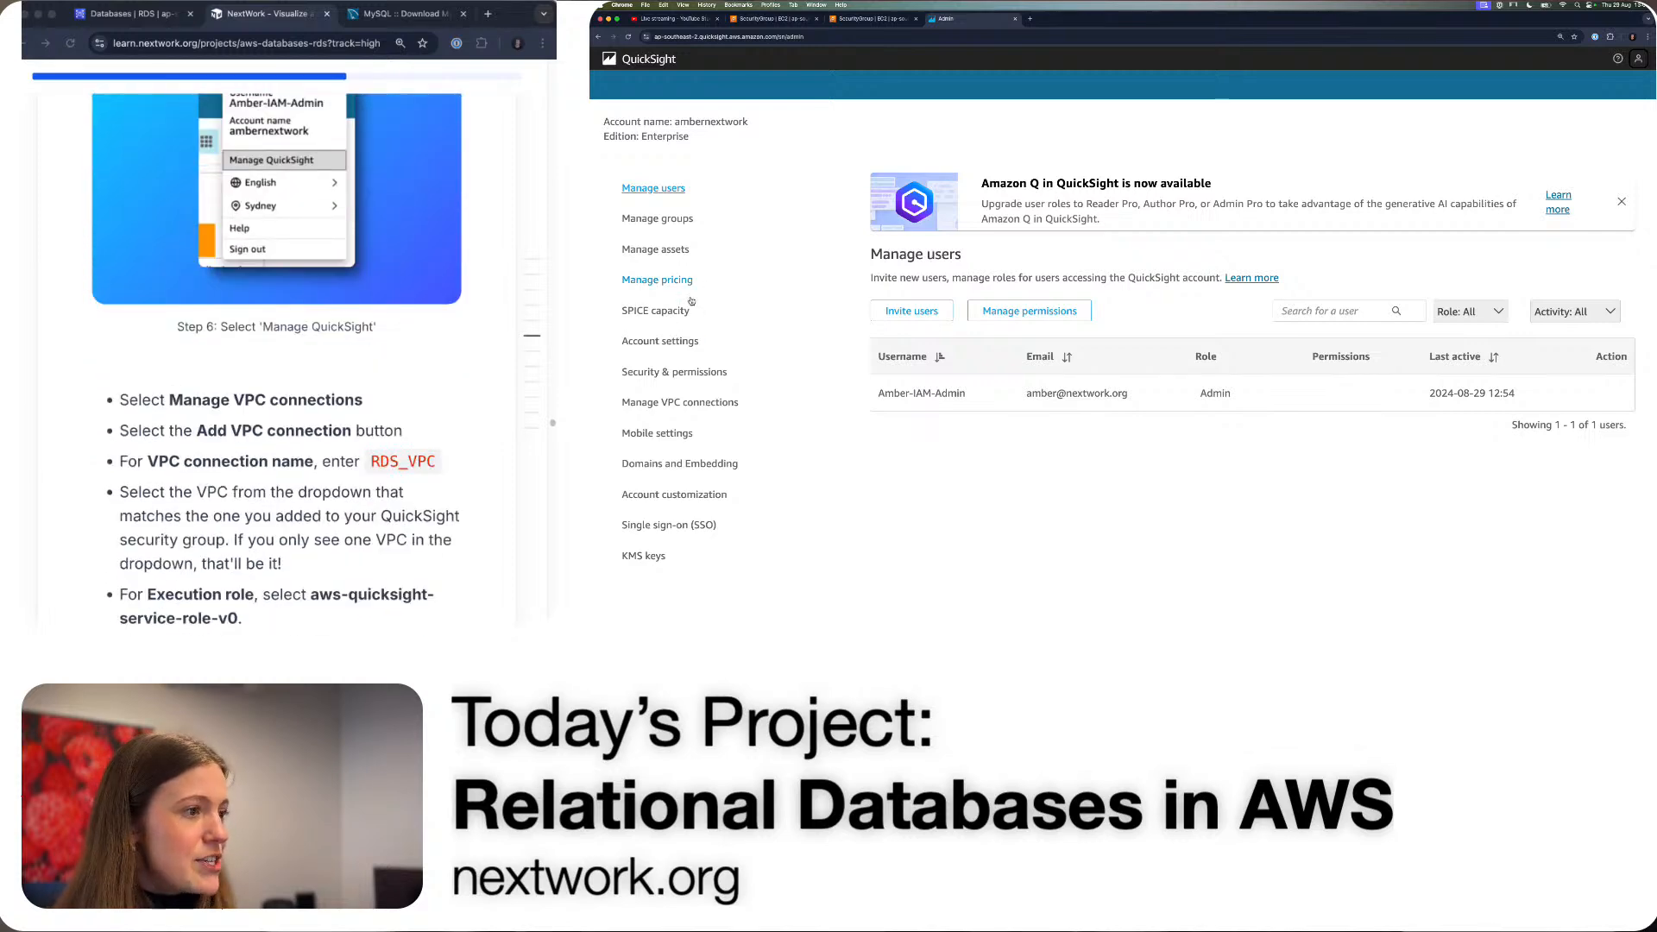
left_click(679, 403)
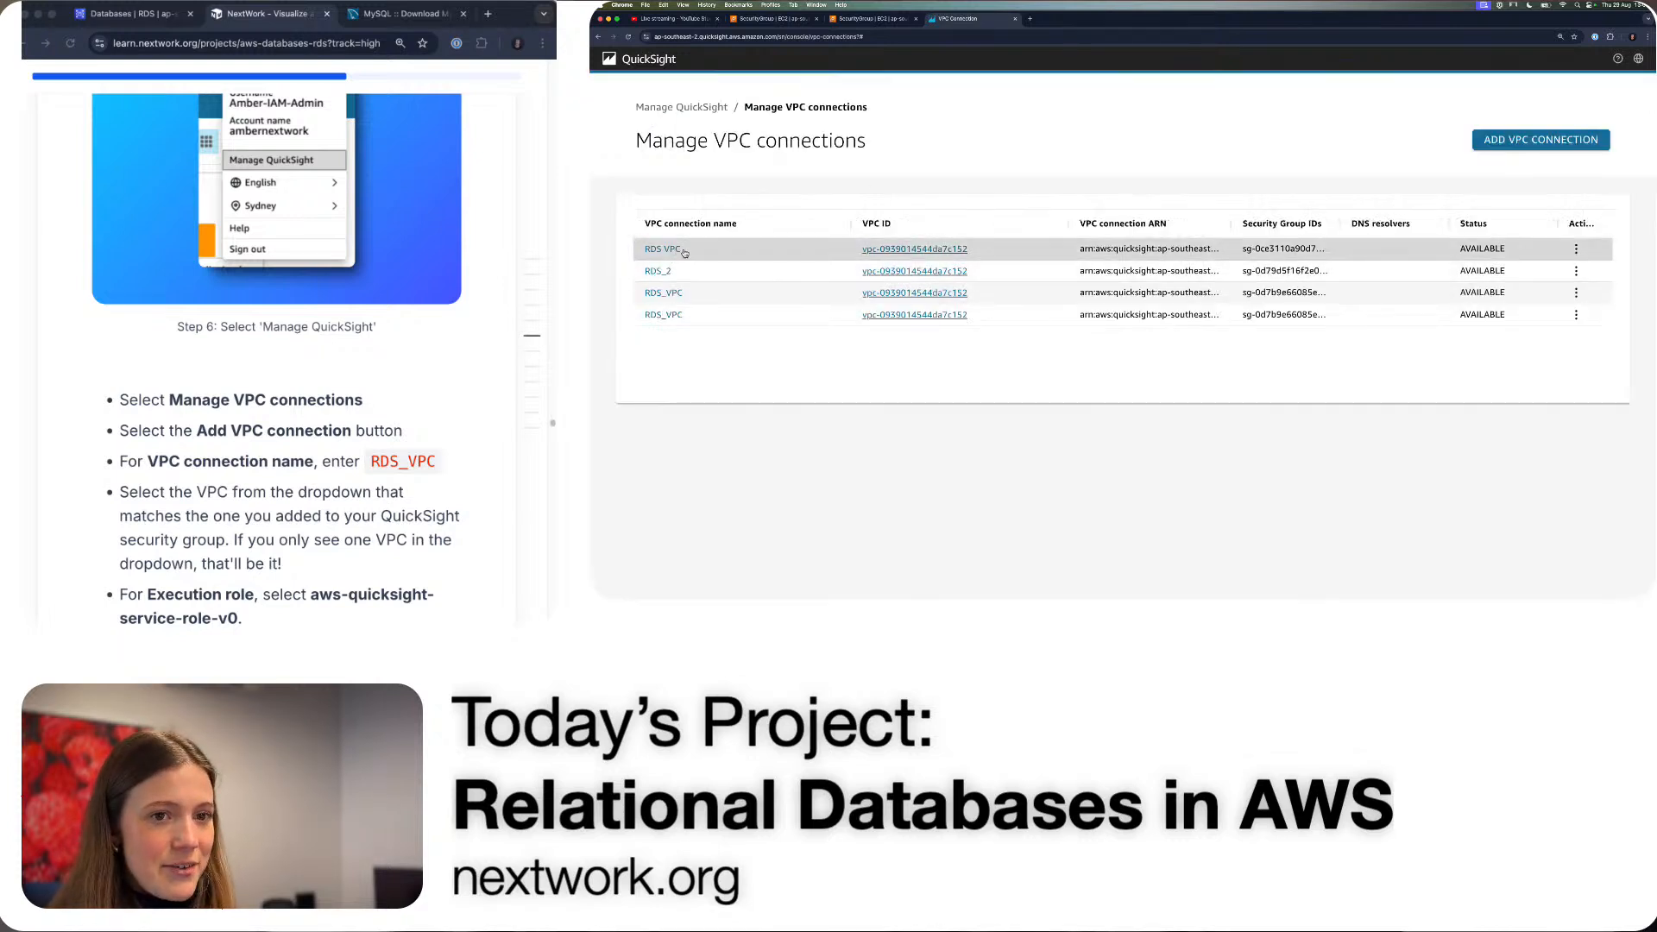
scroll(143, 516, "down", 3)
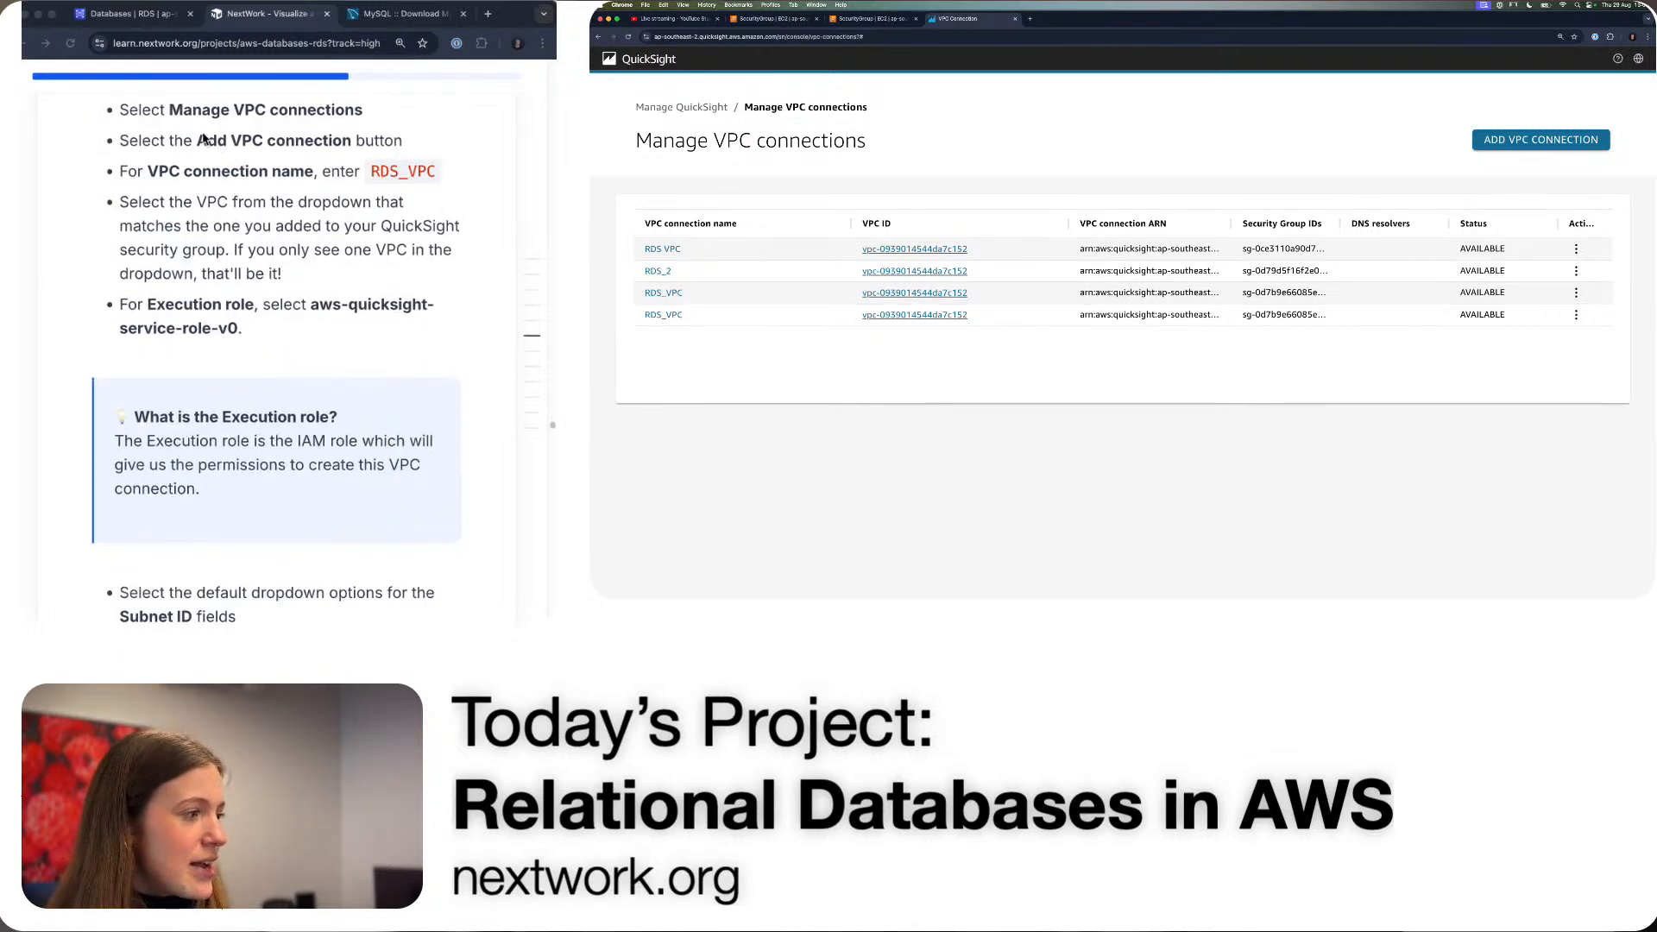
left_click(1533, 140)
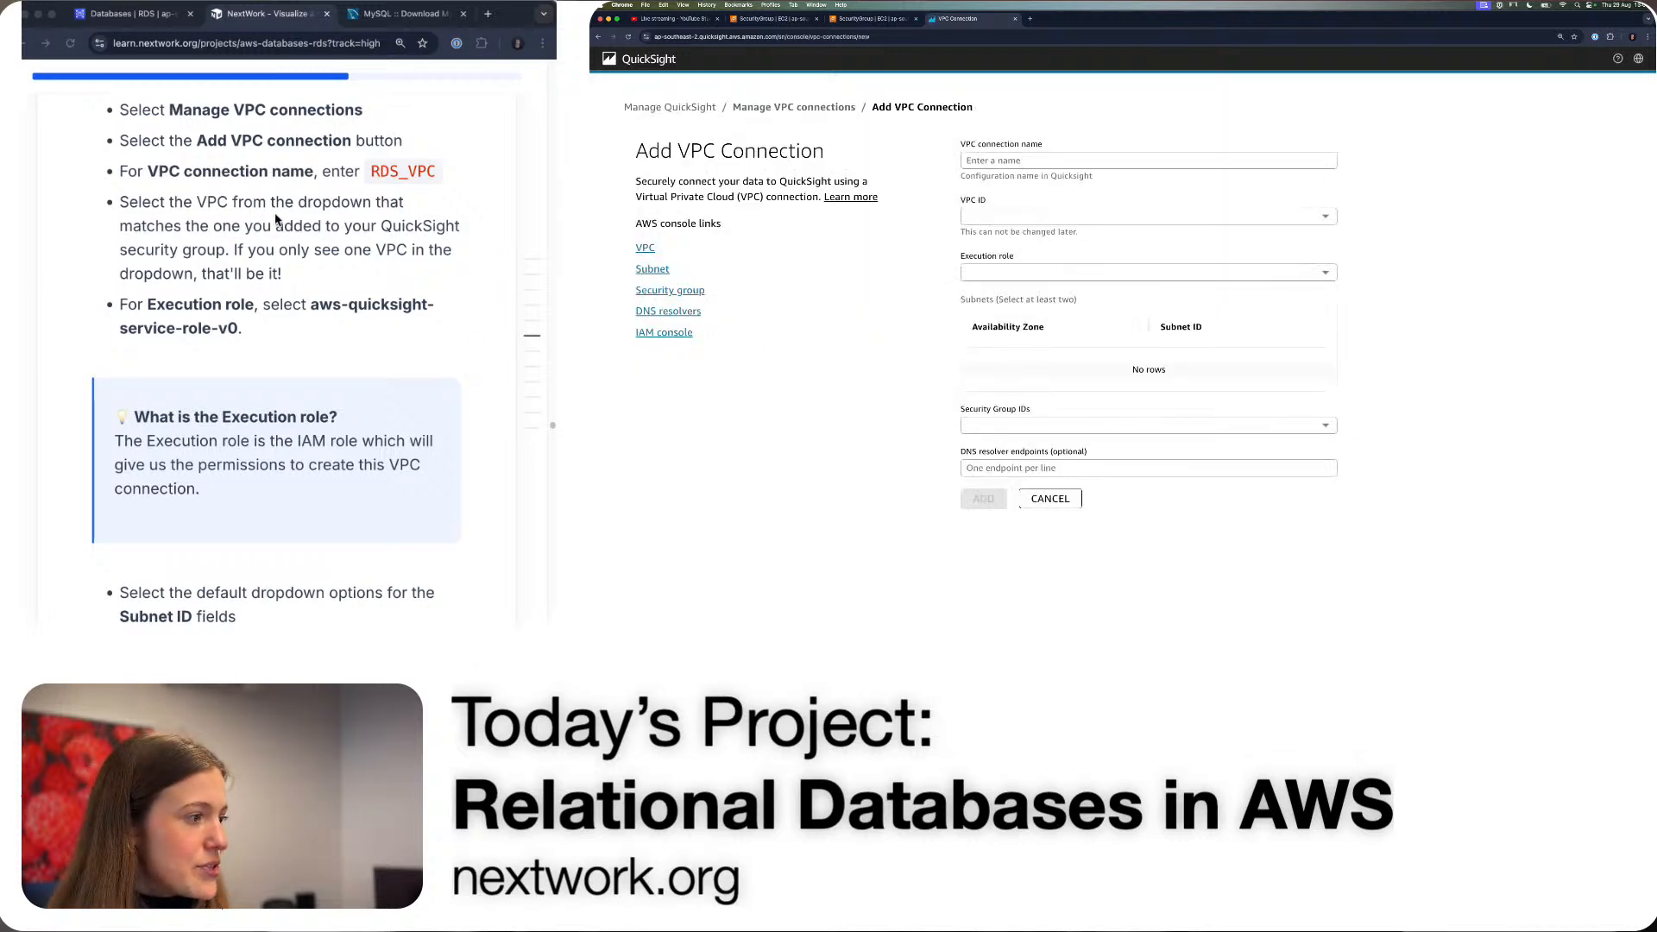
- Copy the name RDS_VPC from the project instructions and enter it as the VPC connection name
left_click(398, 175)
left_click(399, 177)
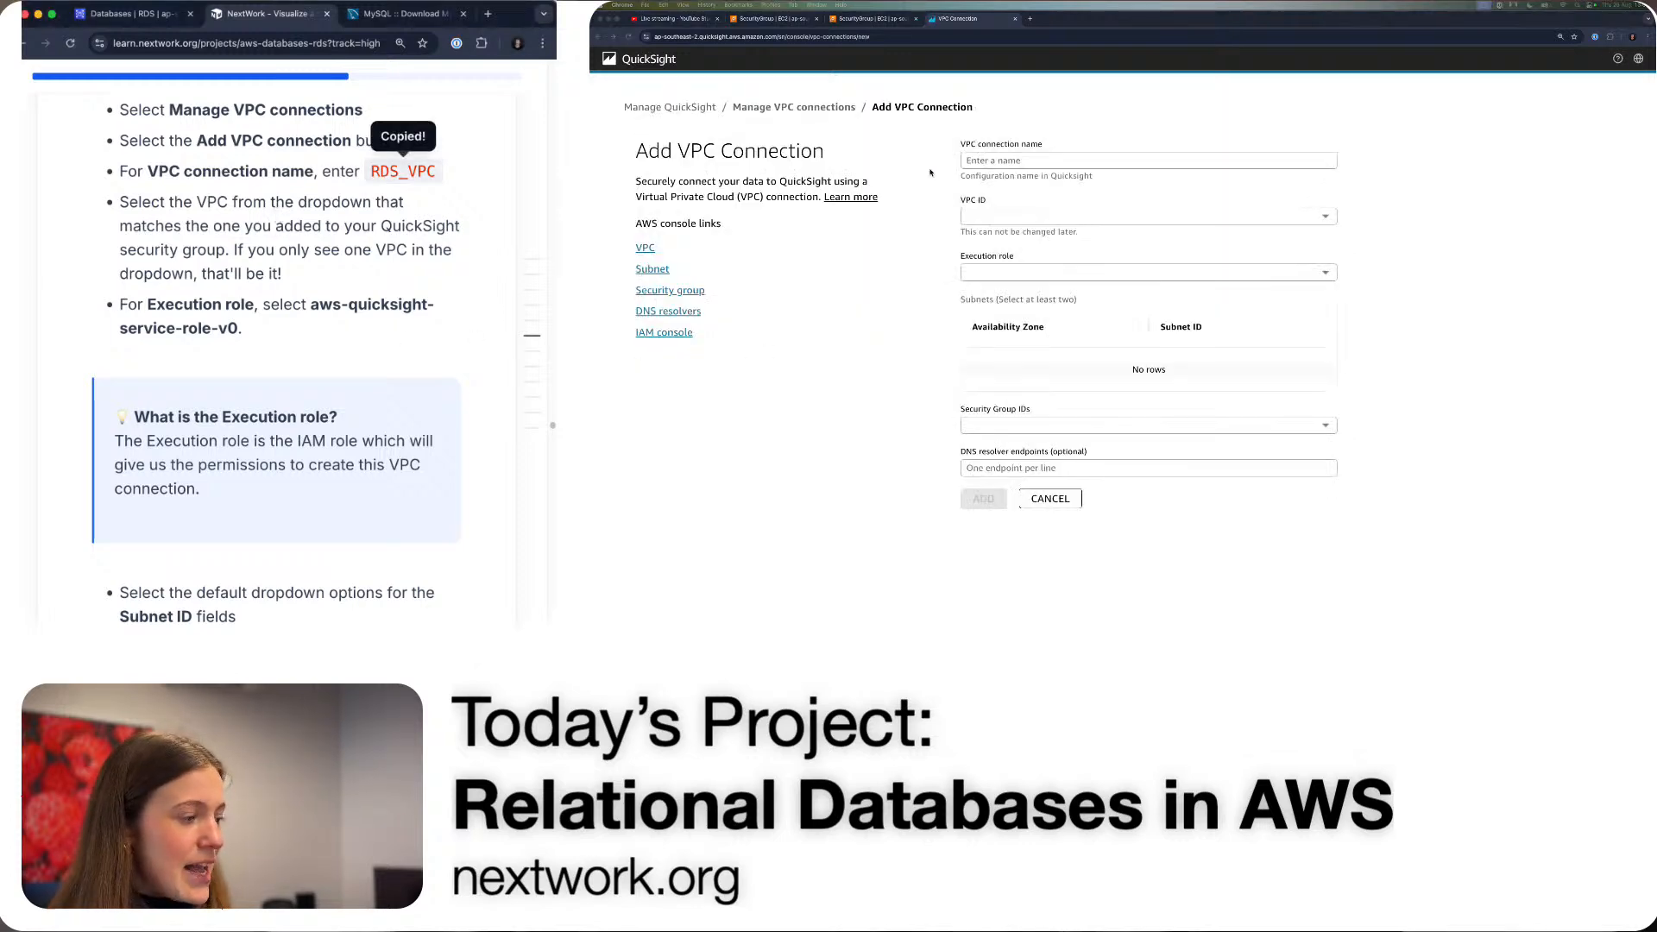
left_click(1043, 162)
key("cmd+v")
left_click(1022, 216)
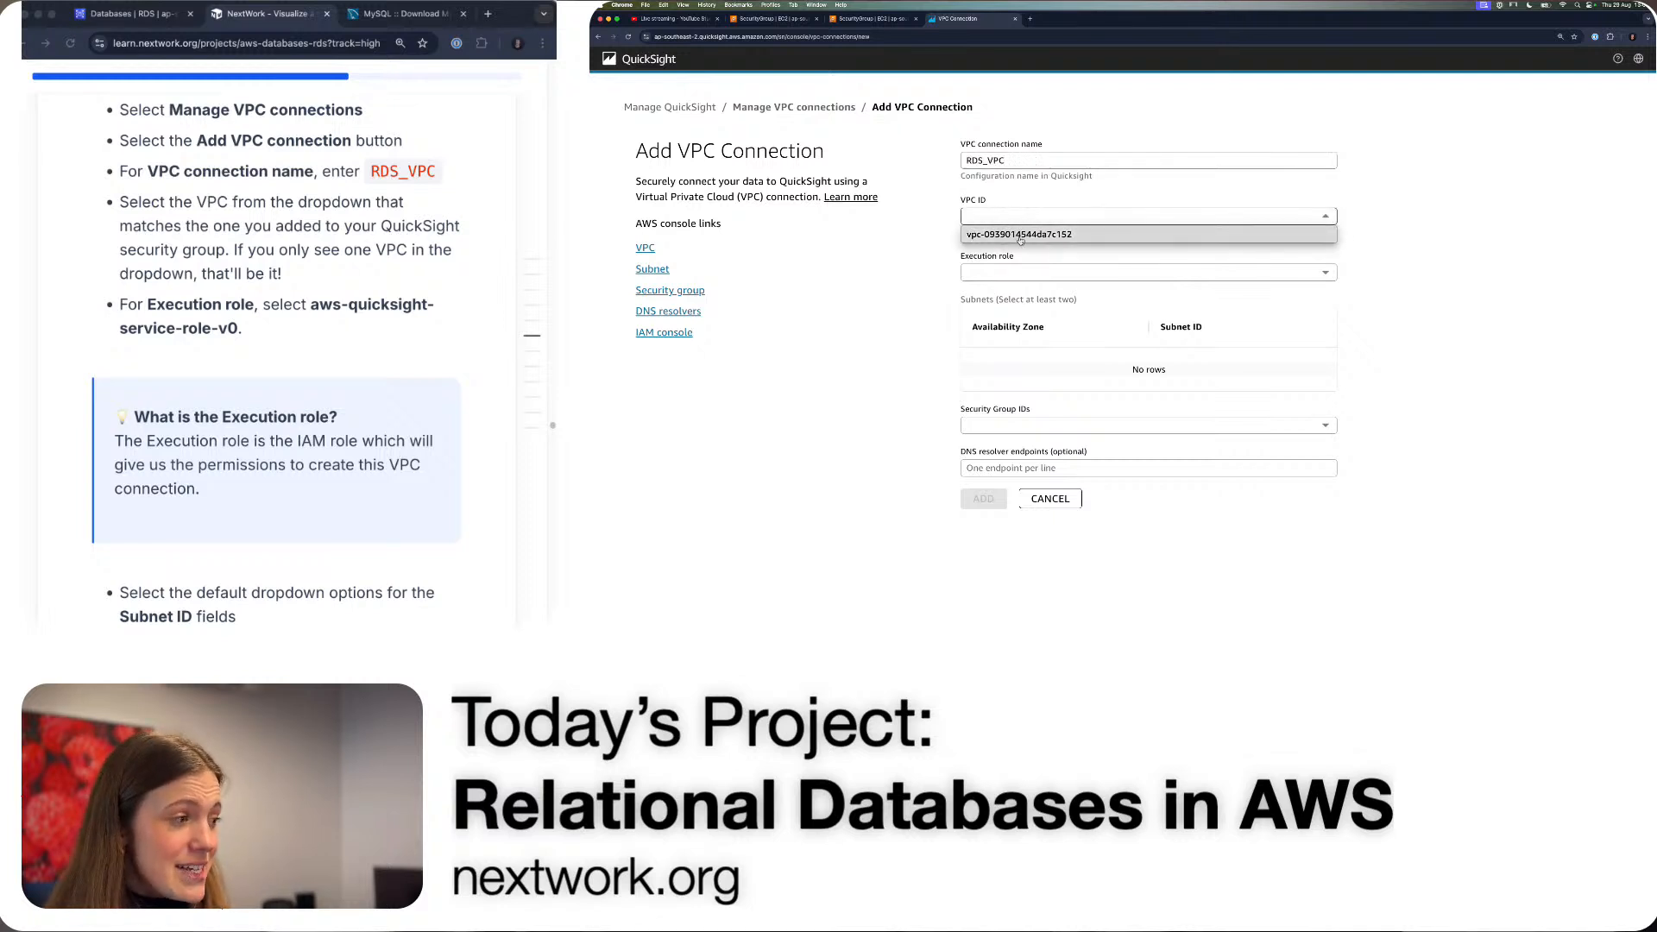
left_click(1021, 235)
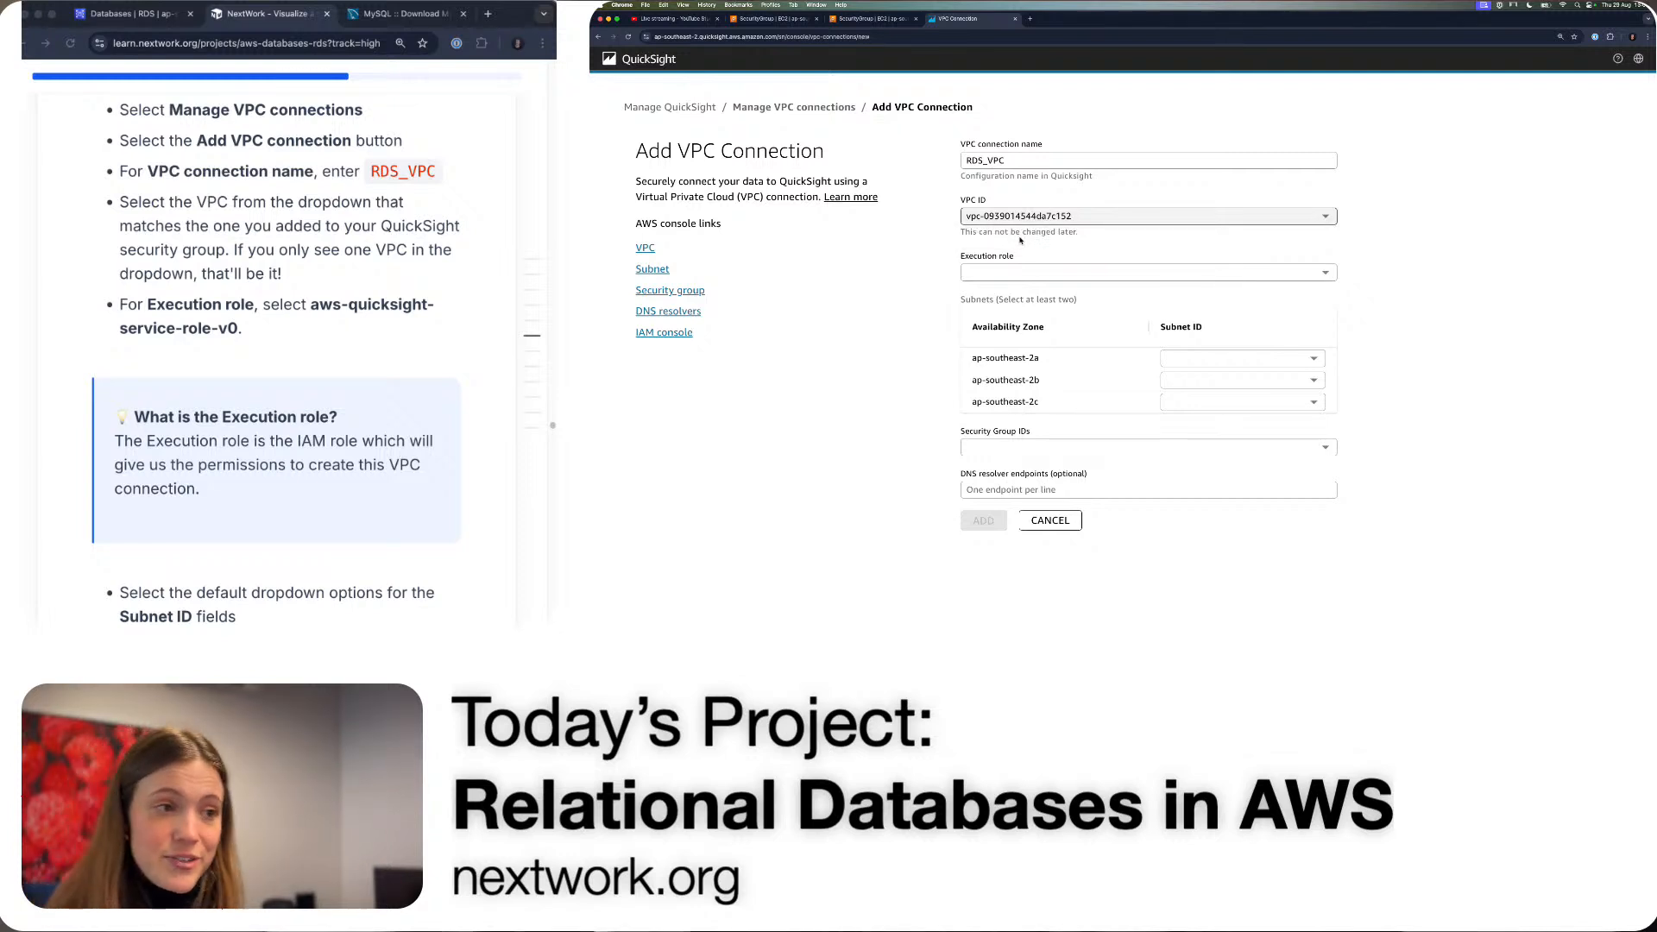
left_click(1017, 275)
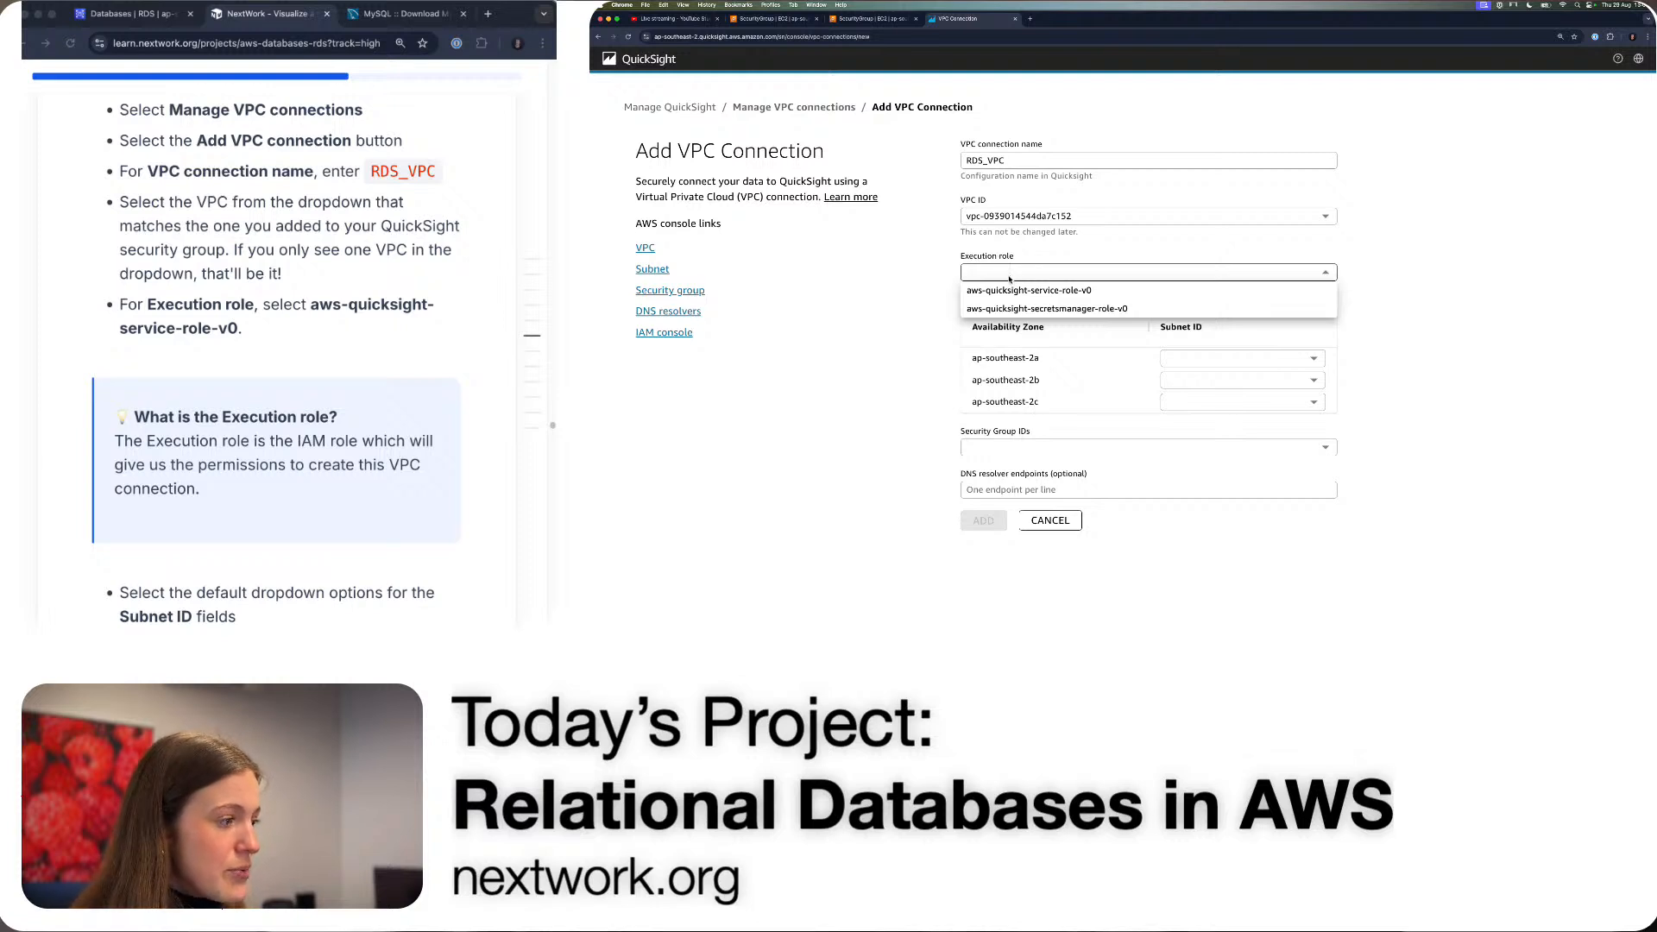
left_click(1009, 291)
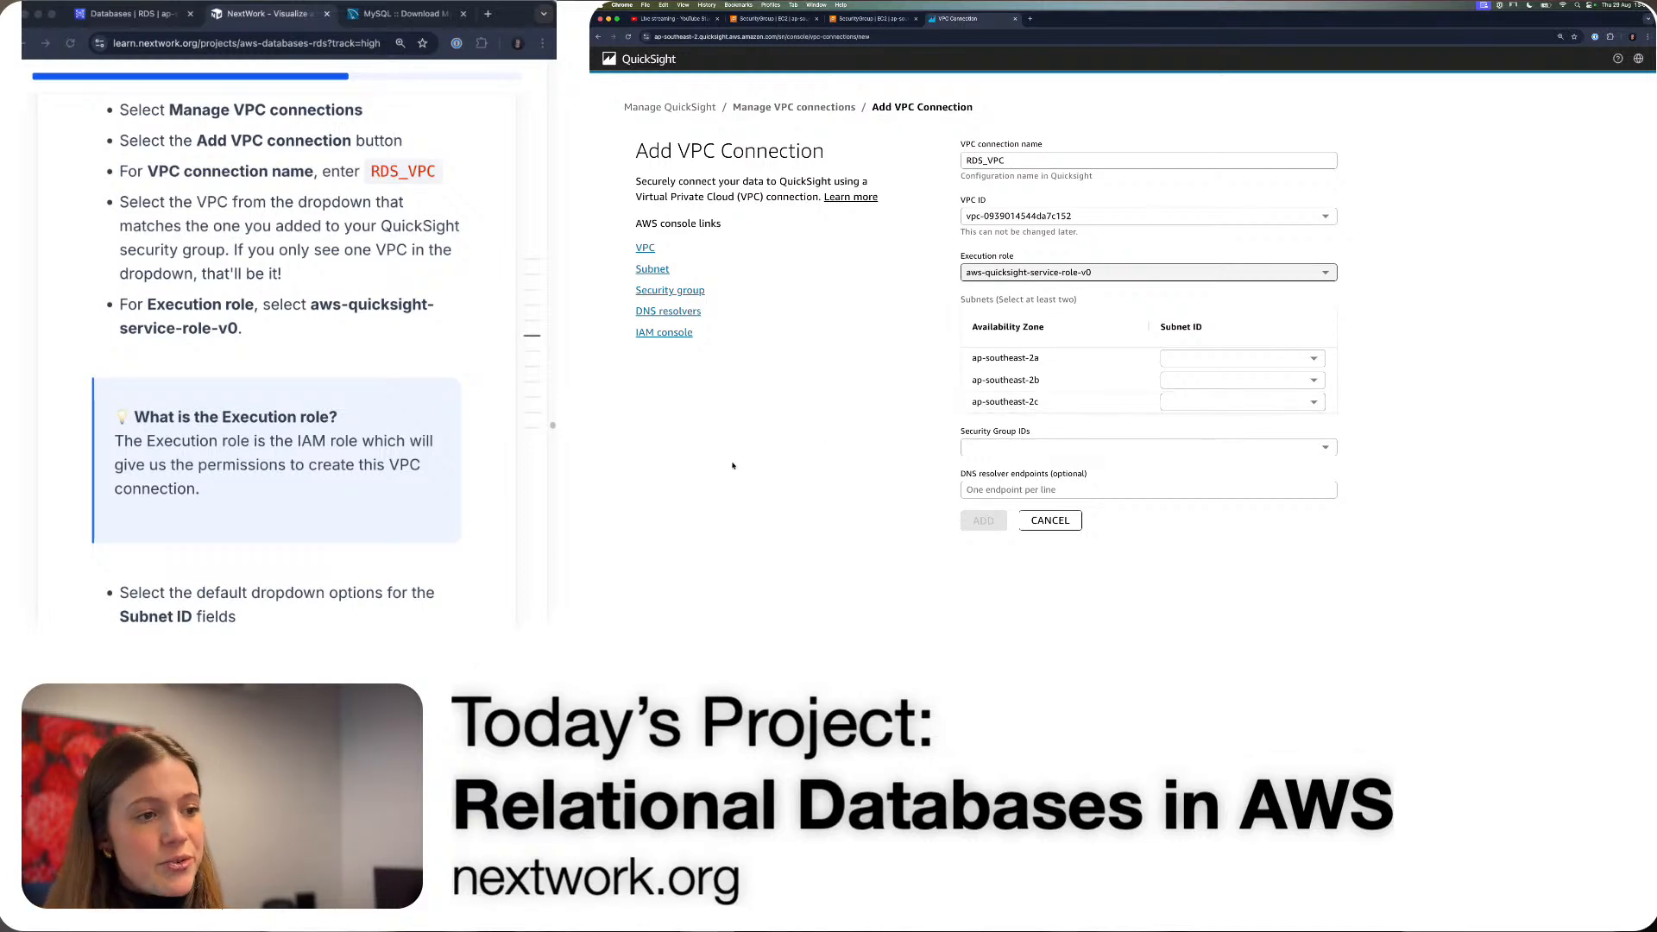
- Assign subnet-0ff21703bd01a70de to ap-southeast-2a, subnet-08bacd8fd86f6a19a to ap-southeast-2b and subnet-058fe1c9a14fa2704 to ap-southeast-2c
scroll(316, 426, "down", 5)
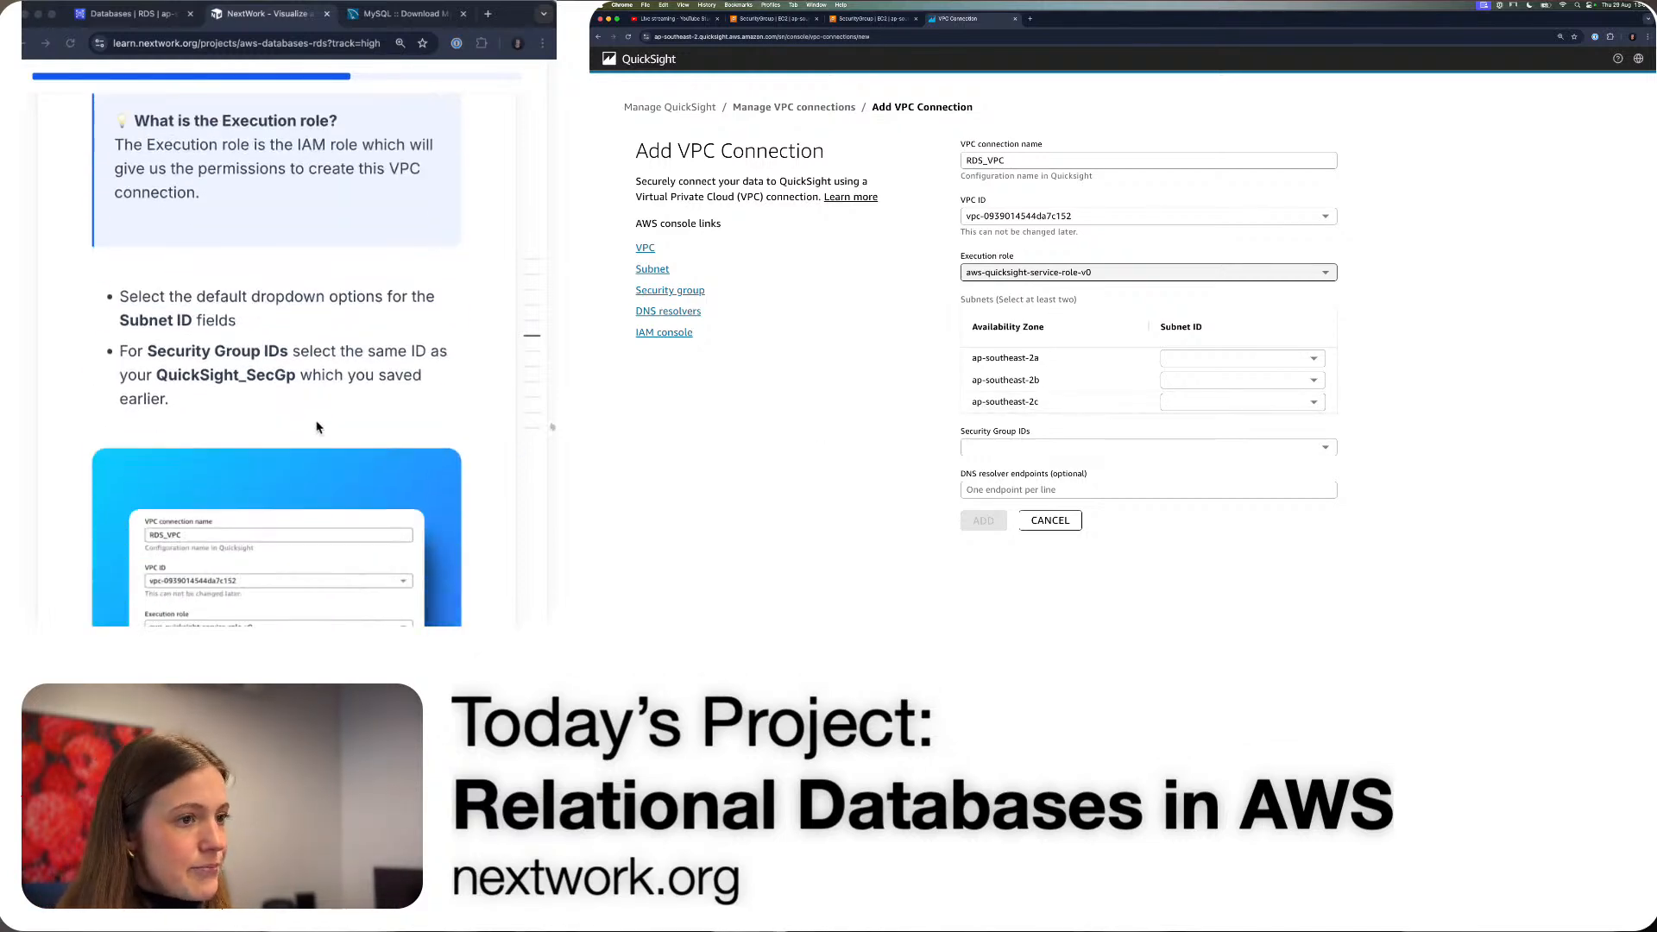
scroll(264, 433, "down", 2)
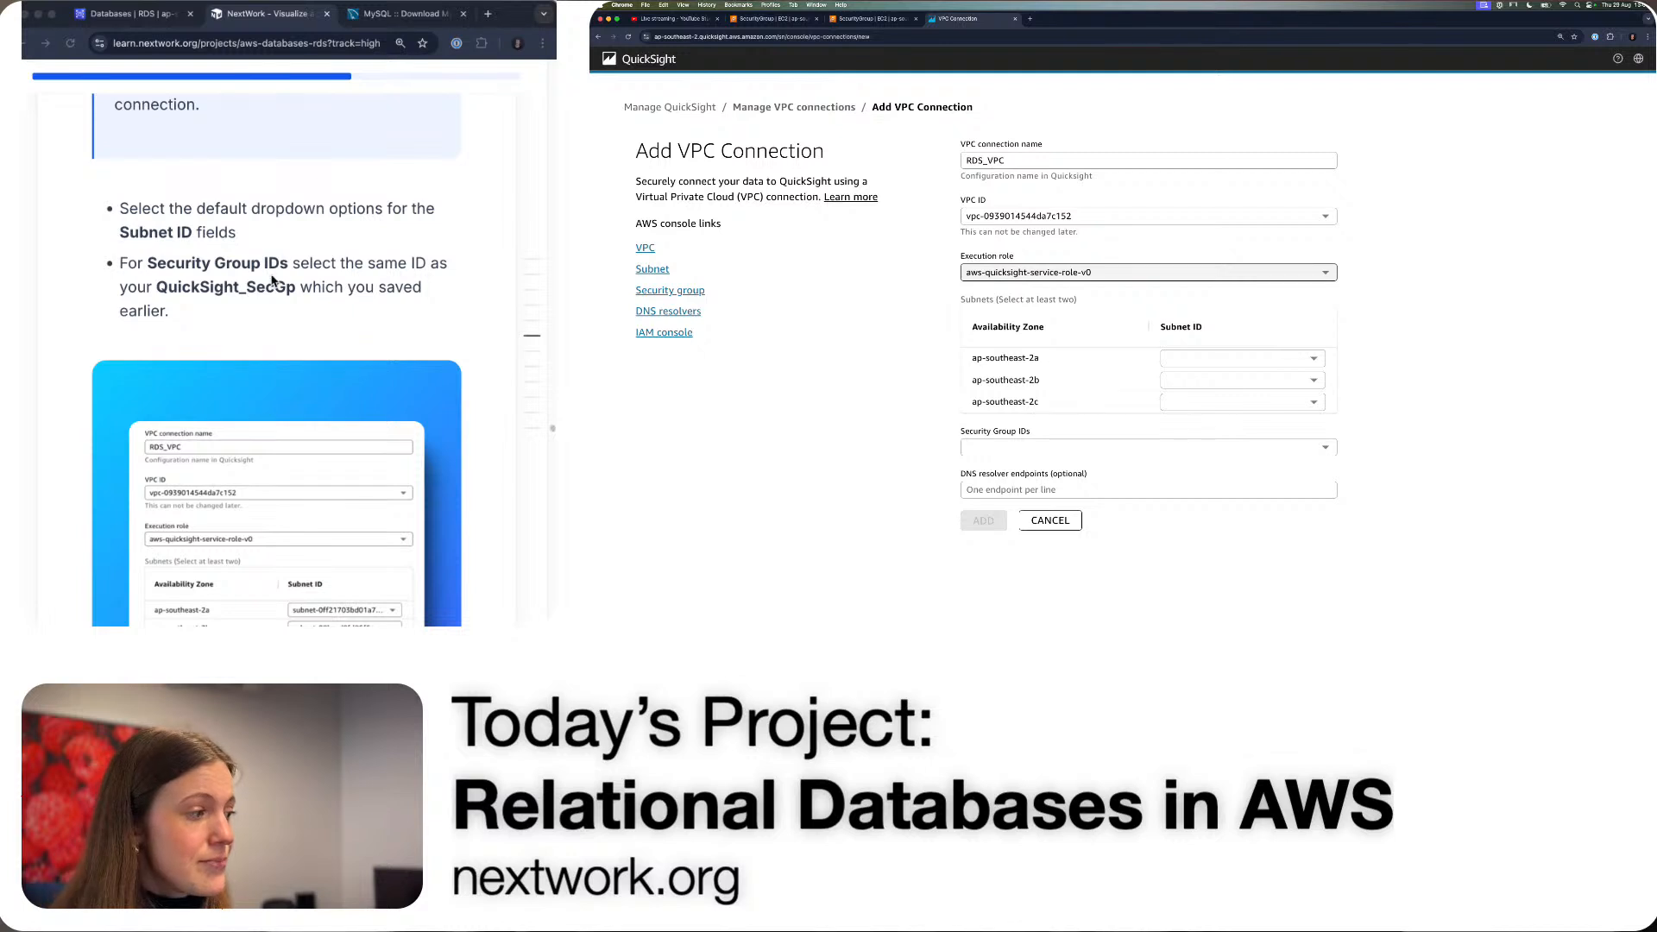
left_click(1261, 359)
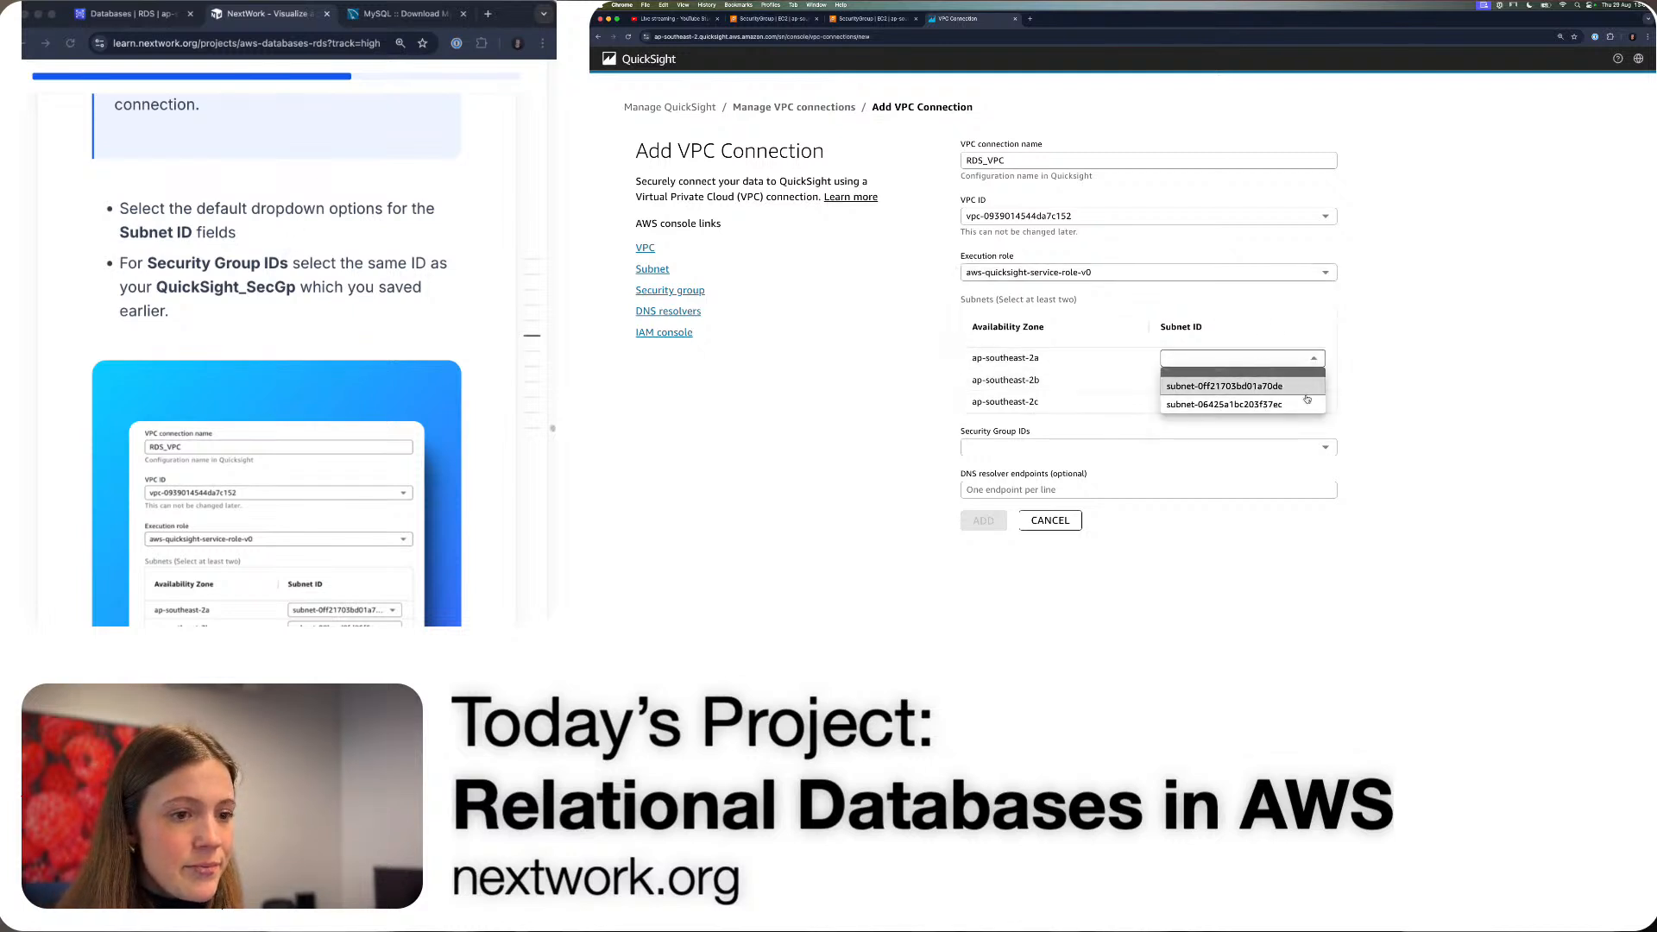
left_click(1387, 403)
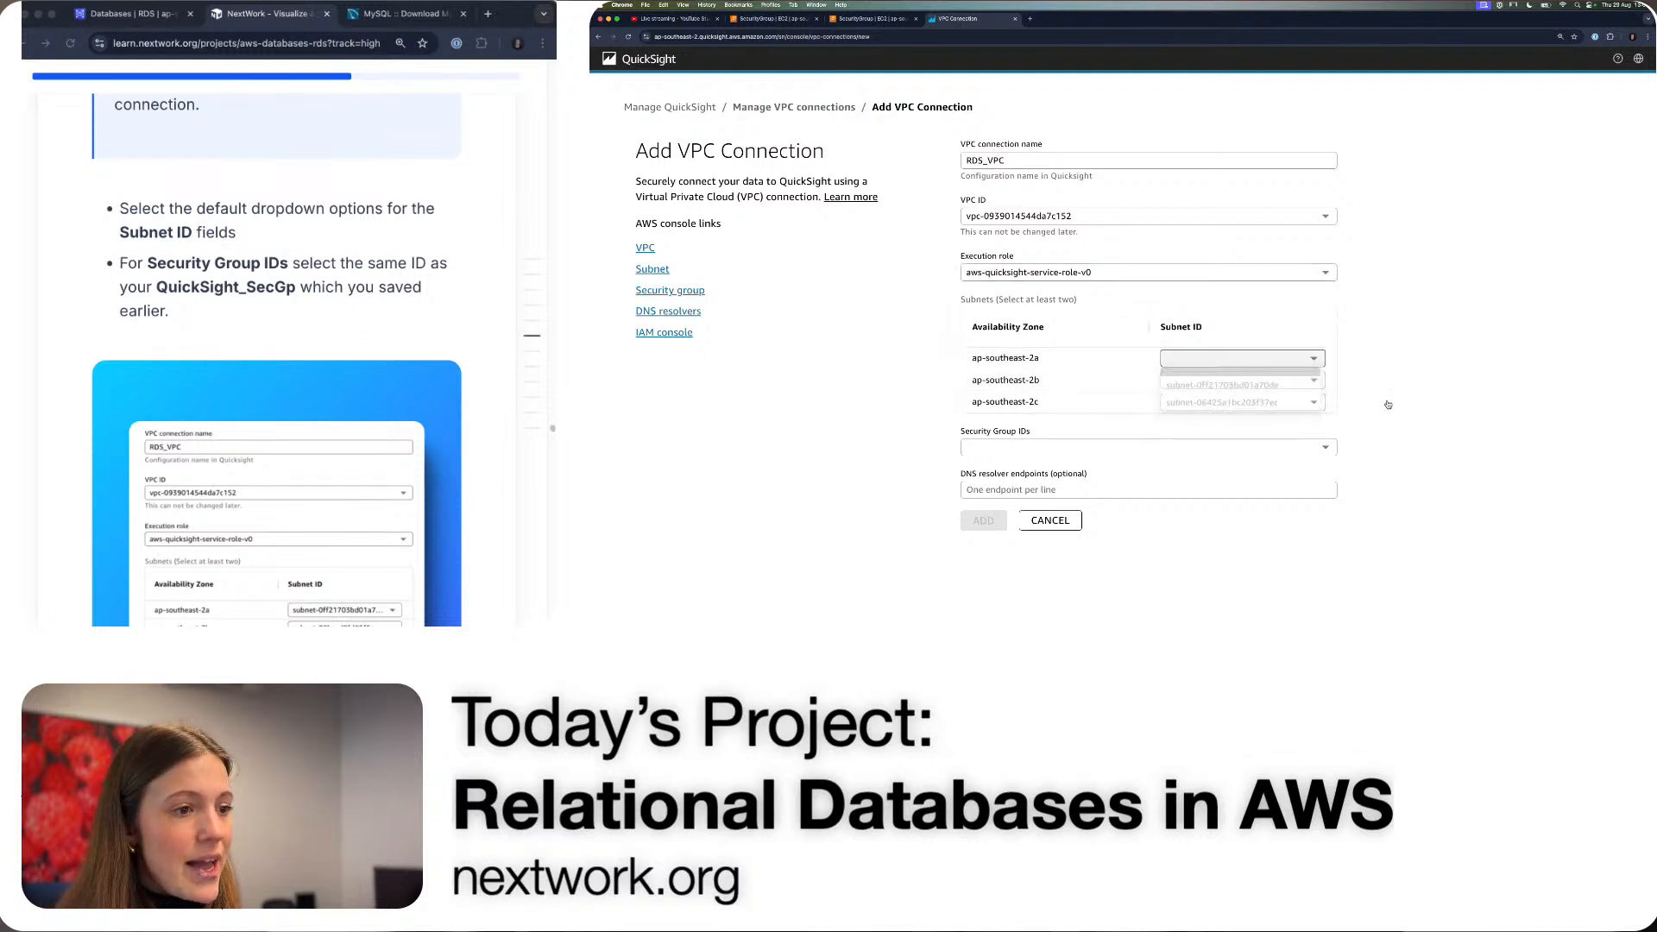
left_click(1242, 359)
left_click(1239, 383)
left_click(1239, 381)
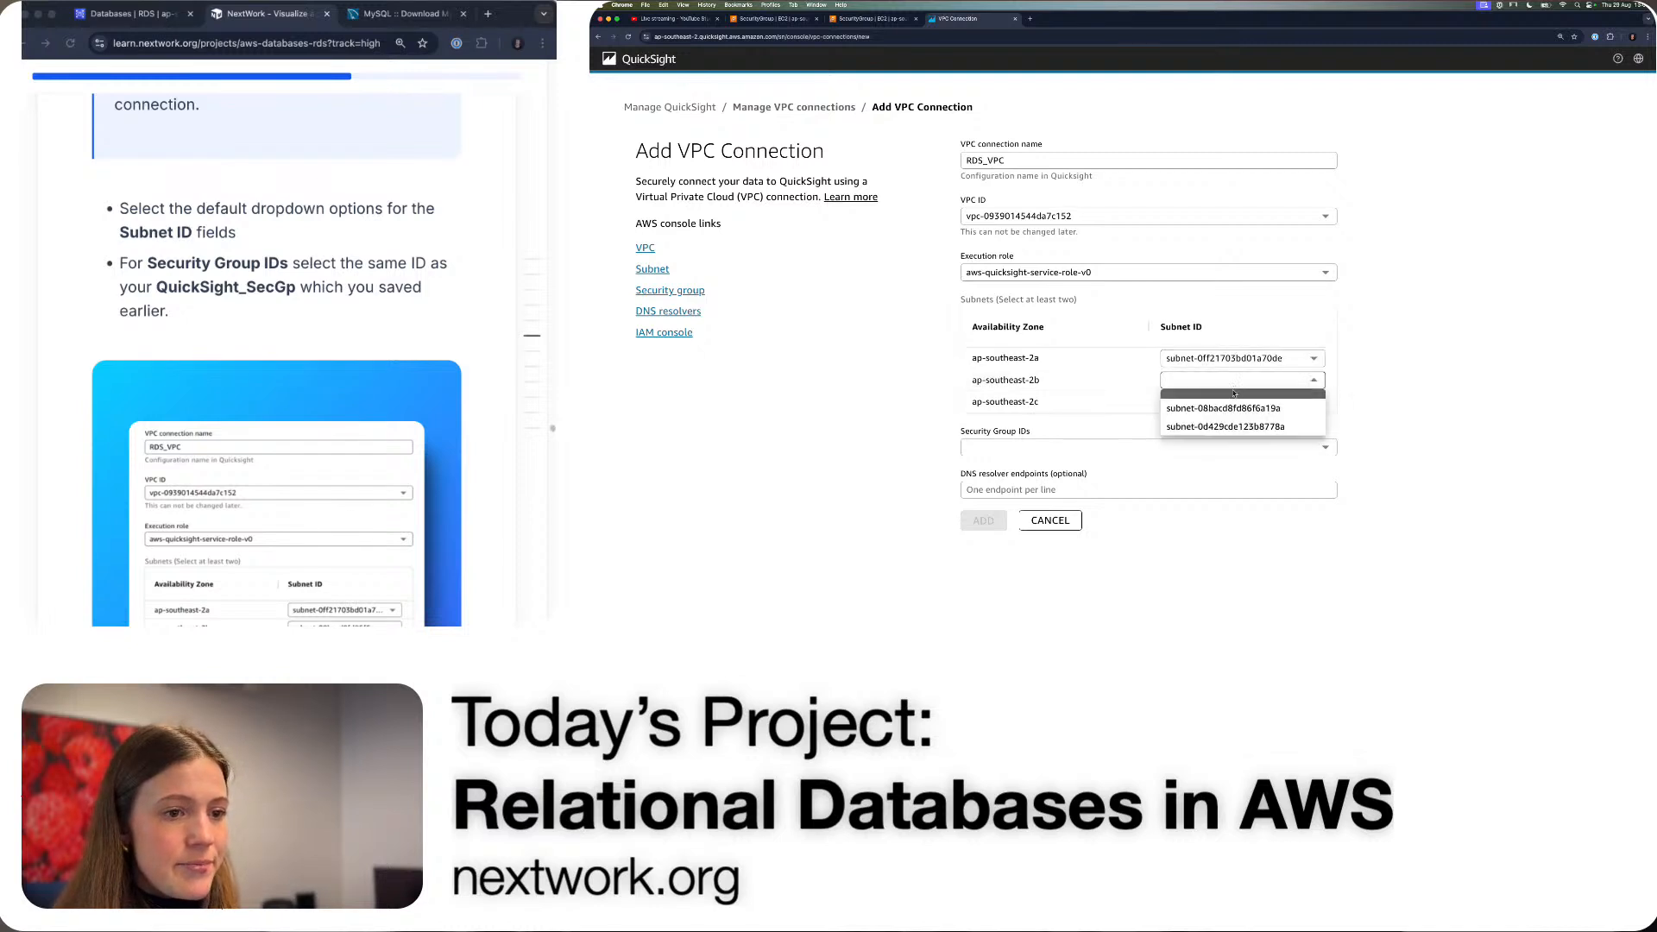
left_click(1234, 409)
left_click(1225, 403)
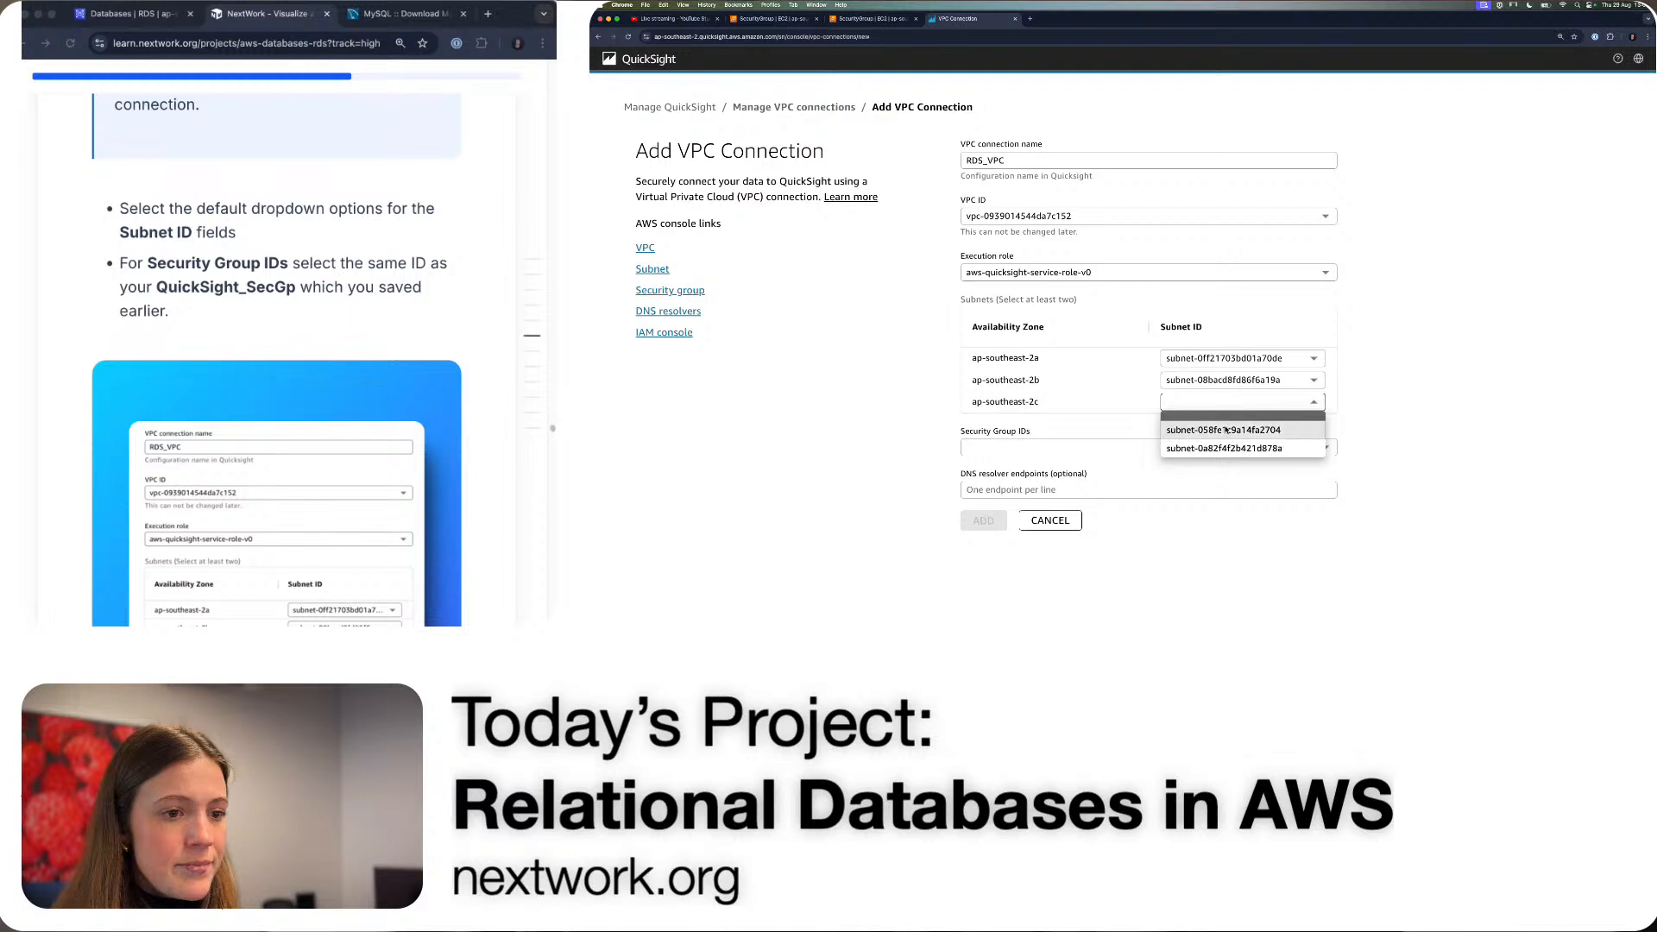
left_click(1225, 431)
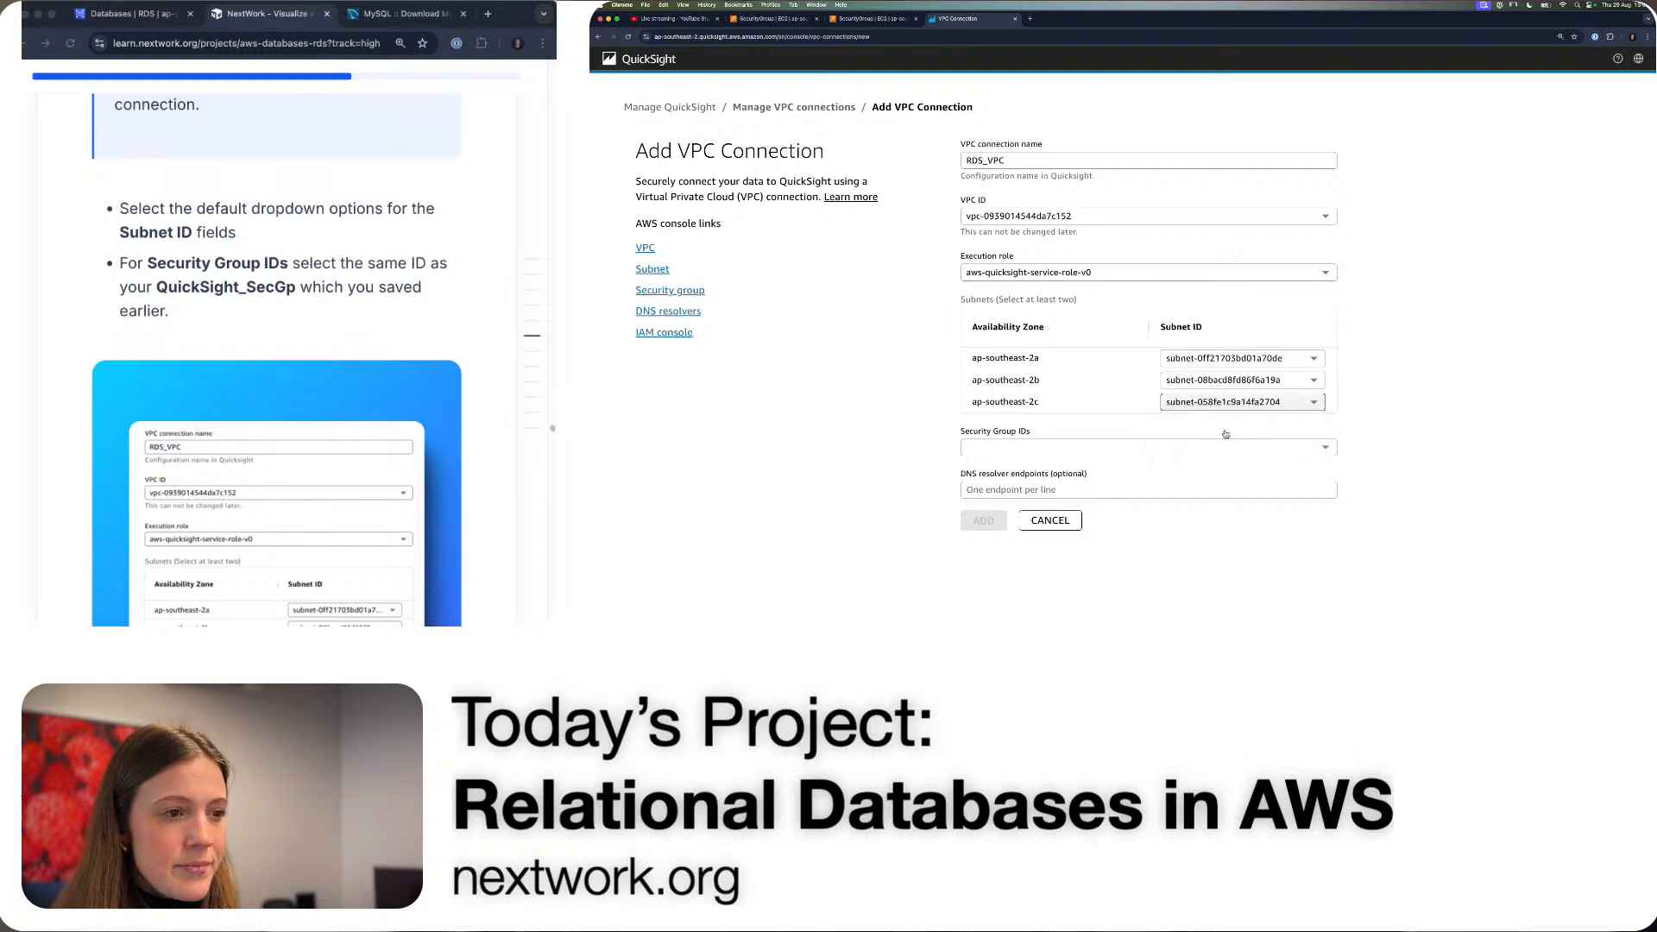
- Copy the saved security group ID from the note and select sg-0a04f0dcd1d392c45 as the VPC connection's security group
scroll(411, 336, "down", 2)
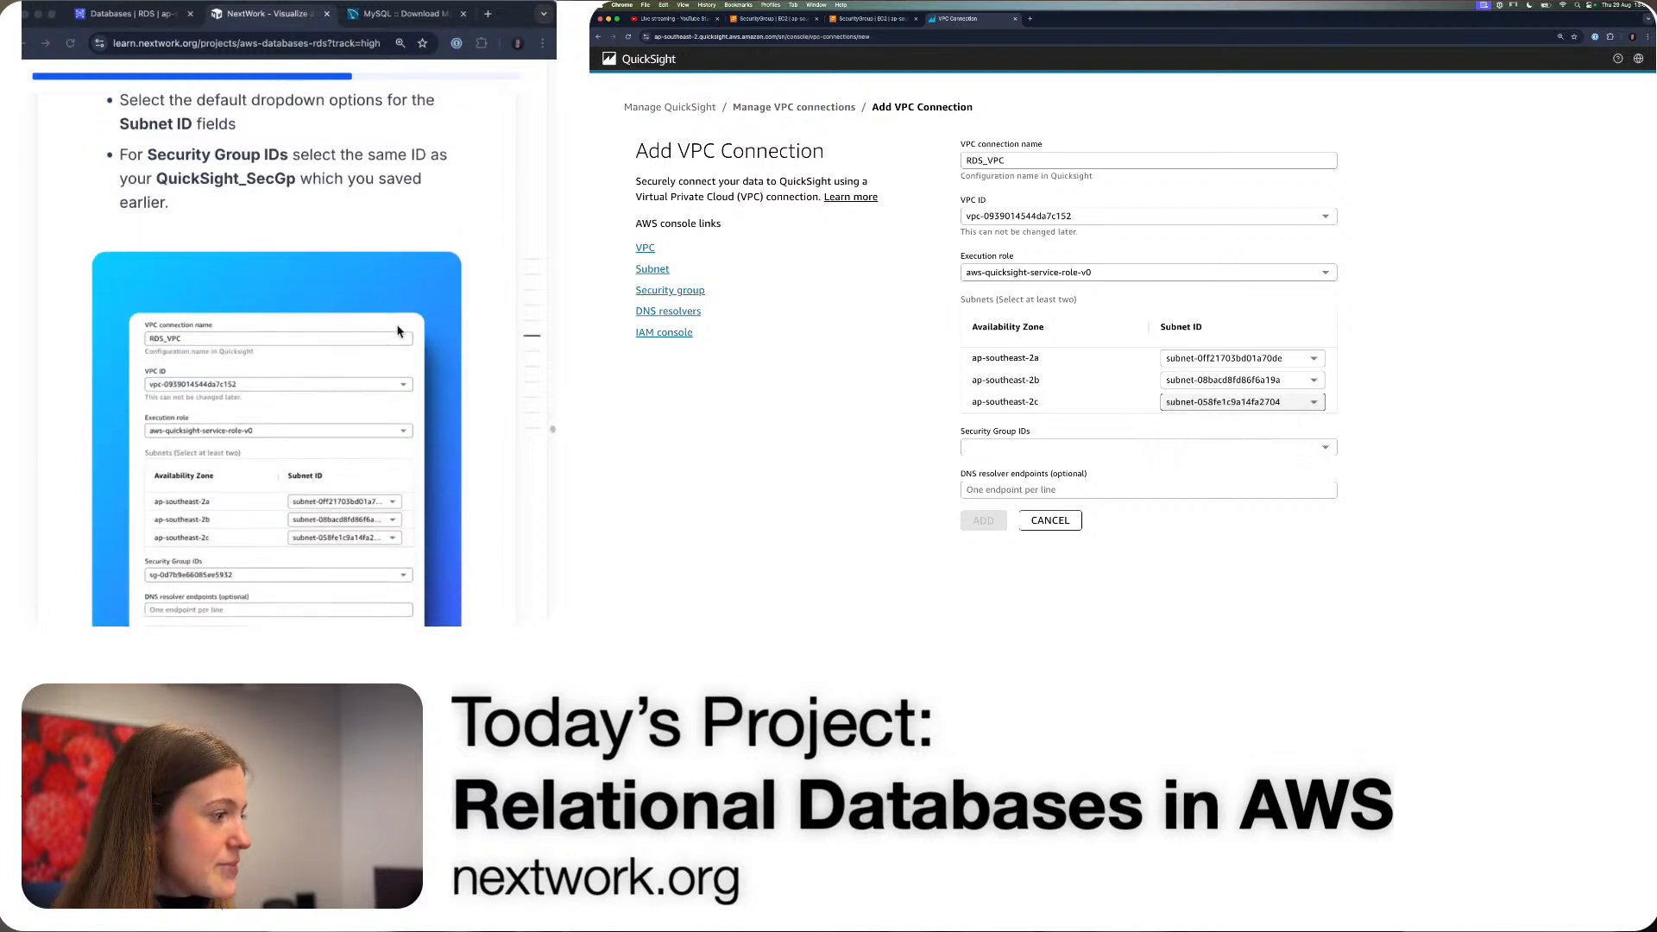
scroll(398, 331, "down", 1)
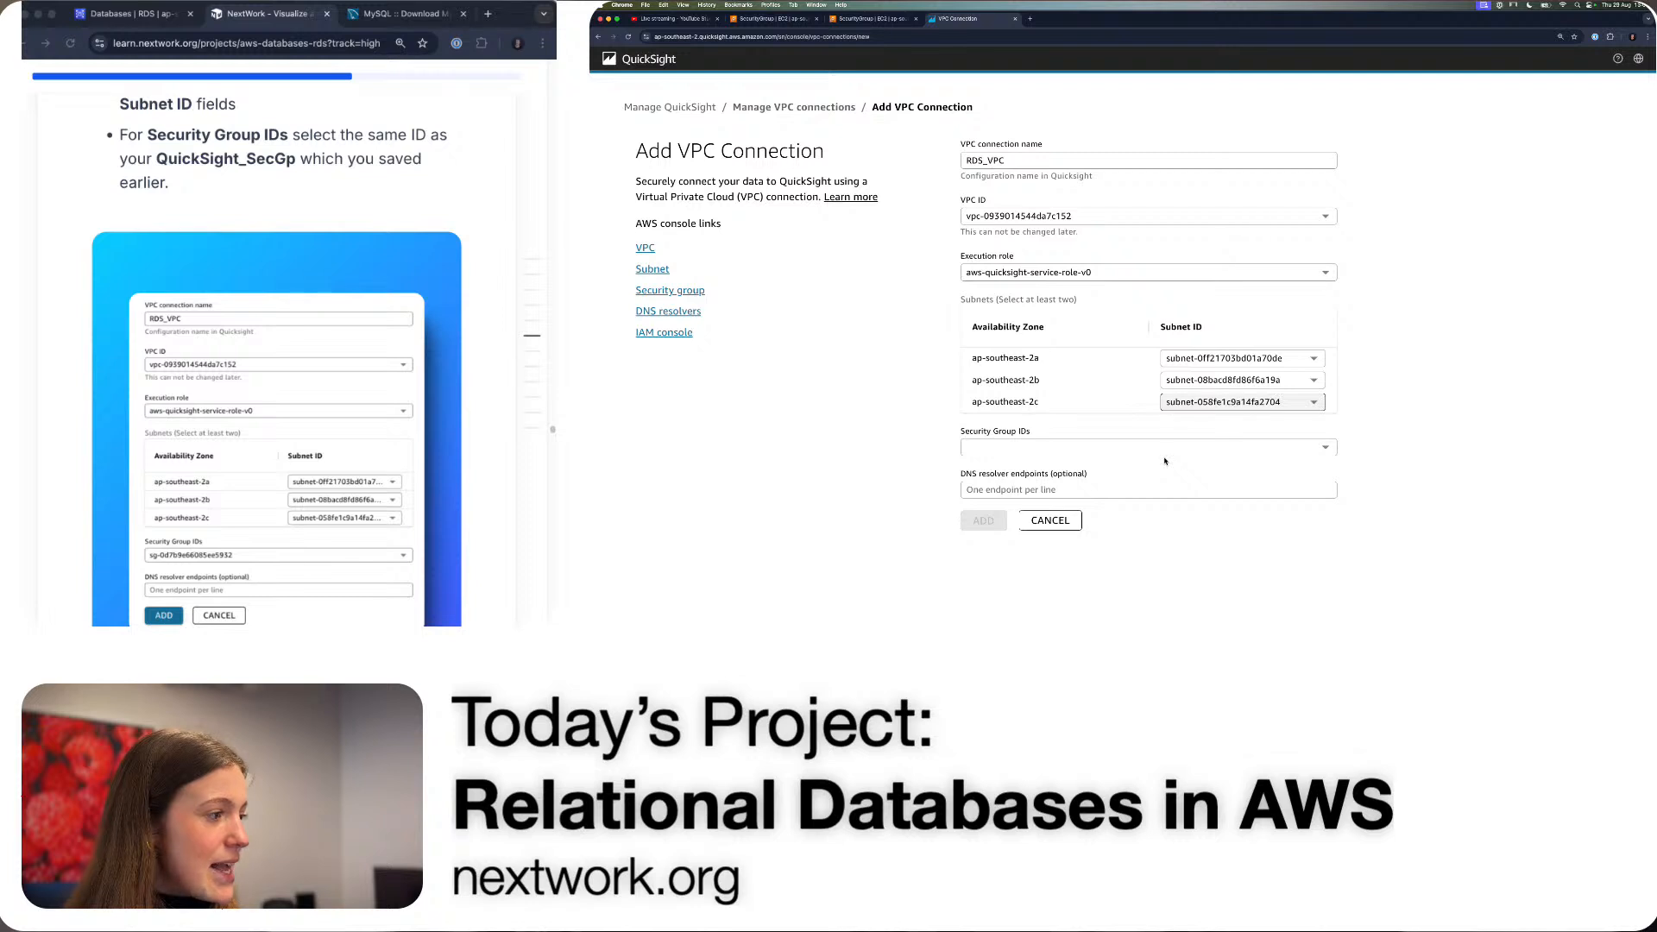
left_click(1190, 446)
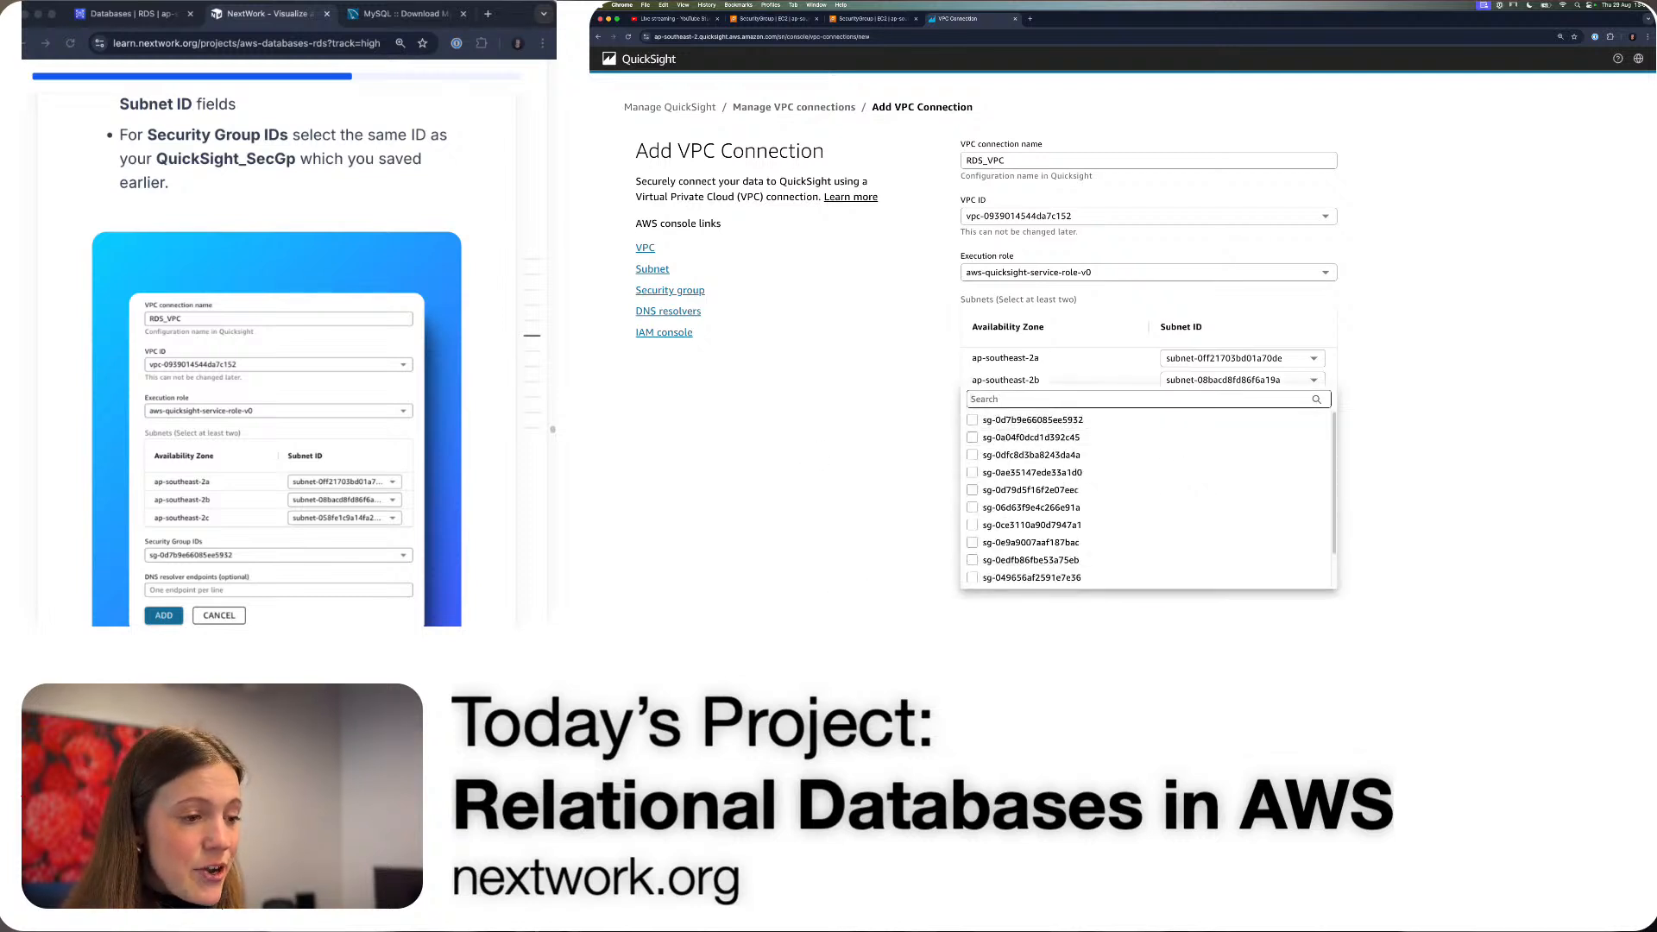
left_click(1191, 580)
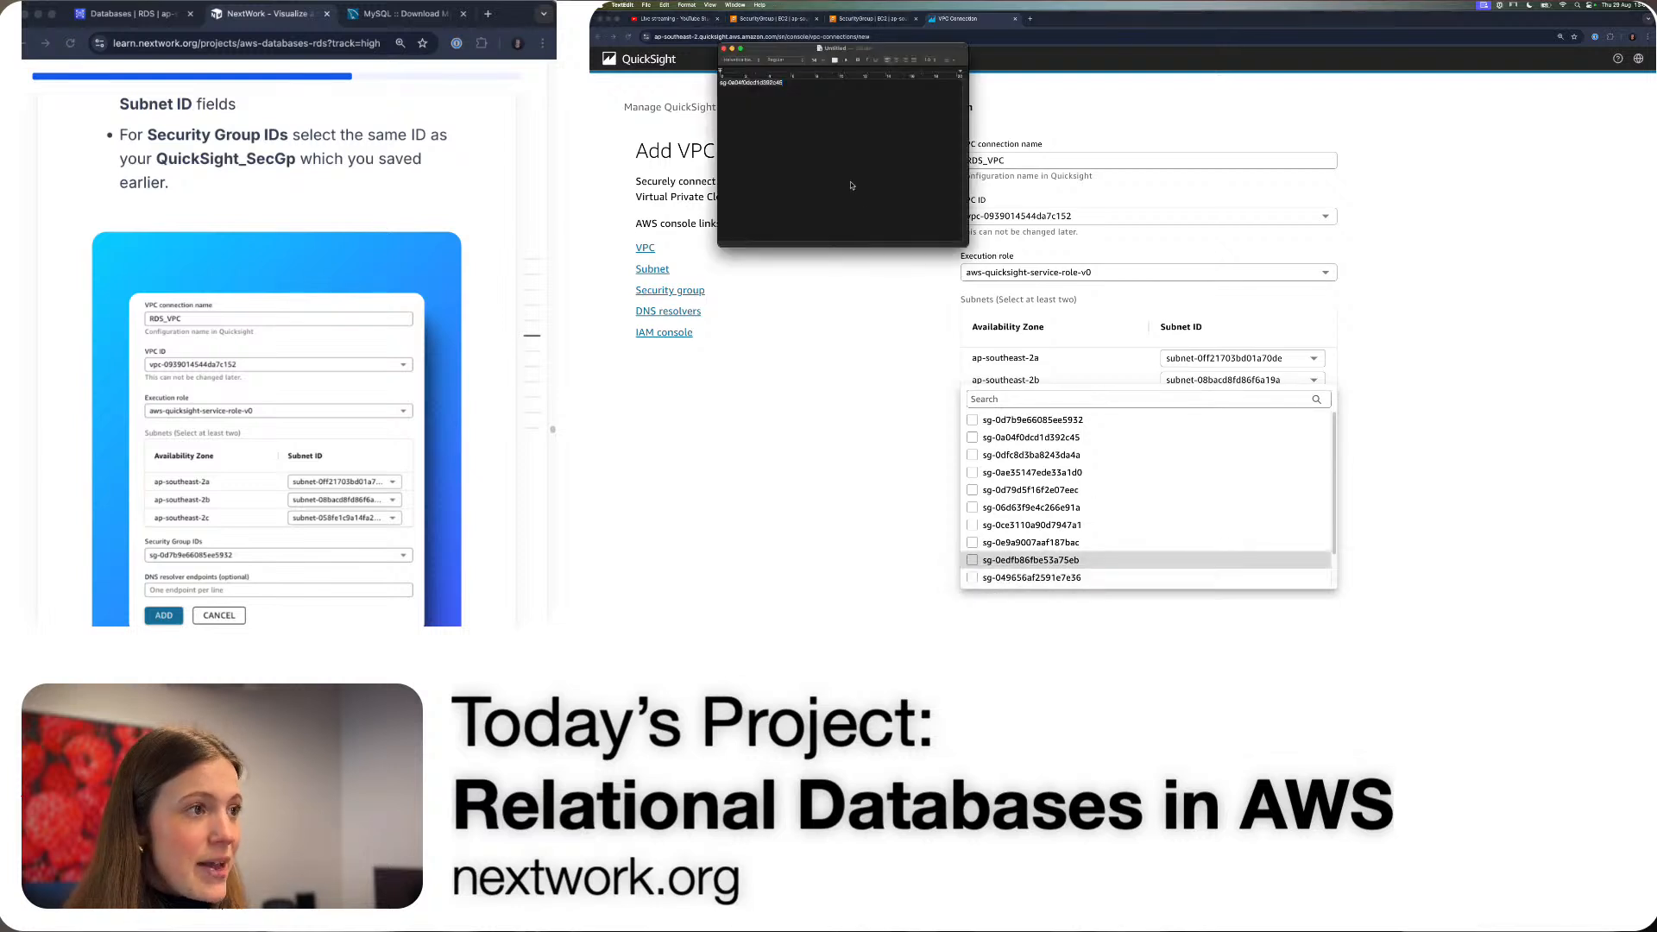
double_click(744, 83)
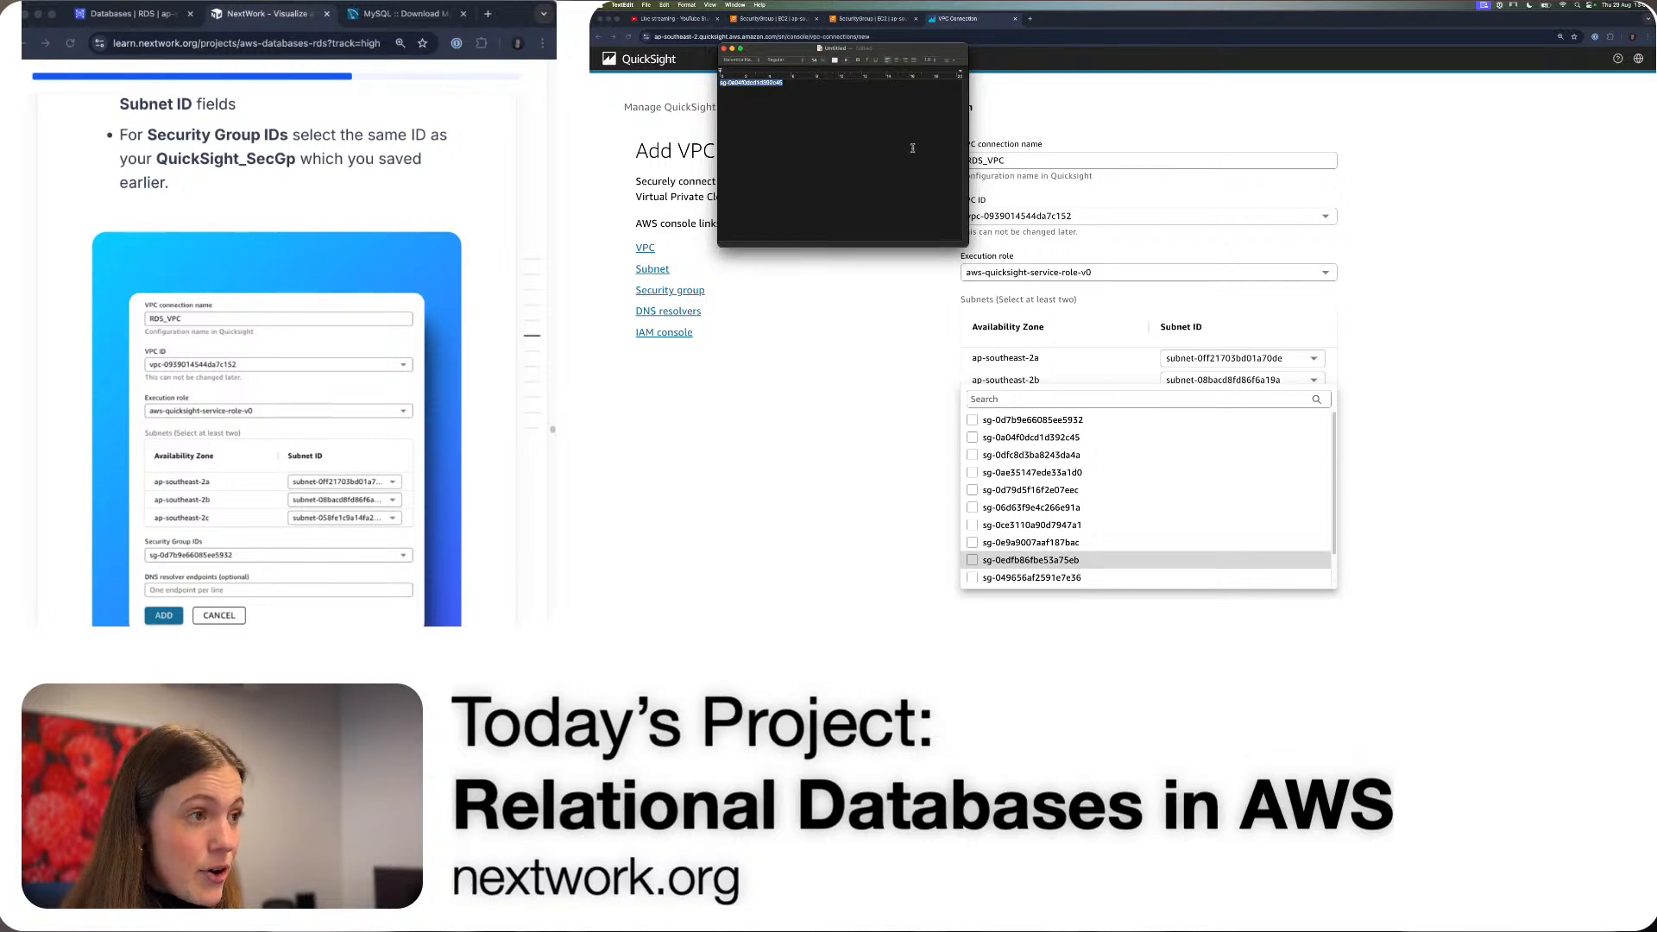
left_click(1064, 400)
type("sg-0a04f0dcd1d392c45")
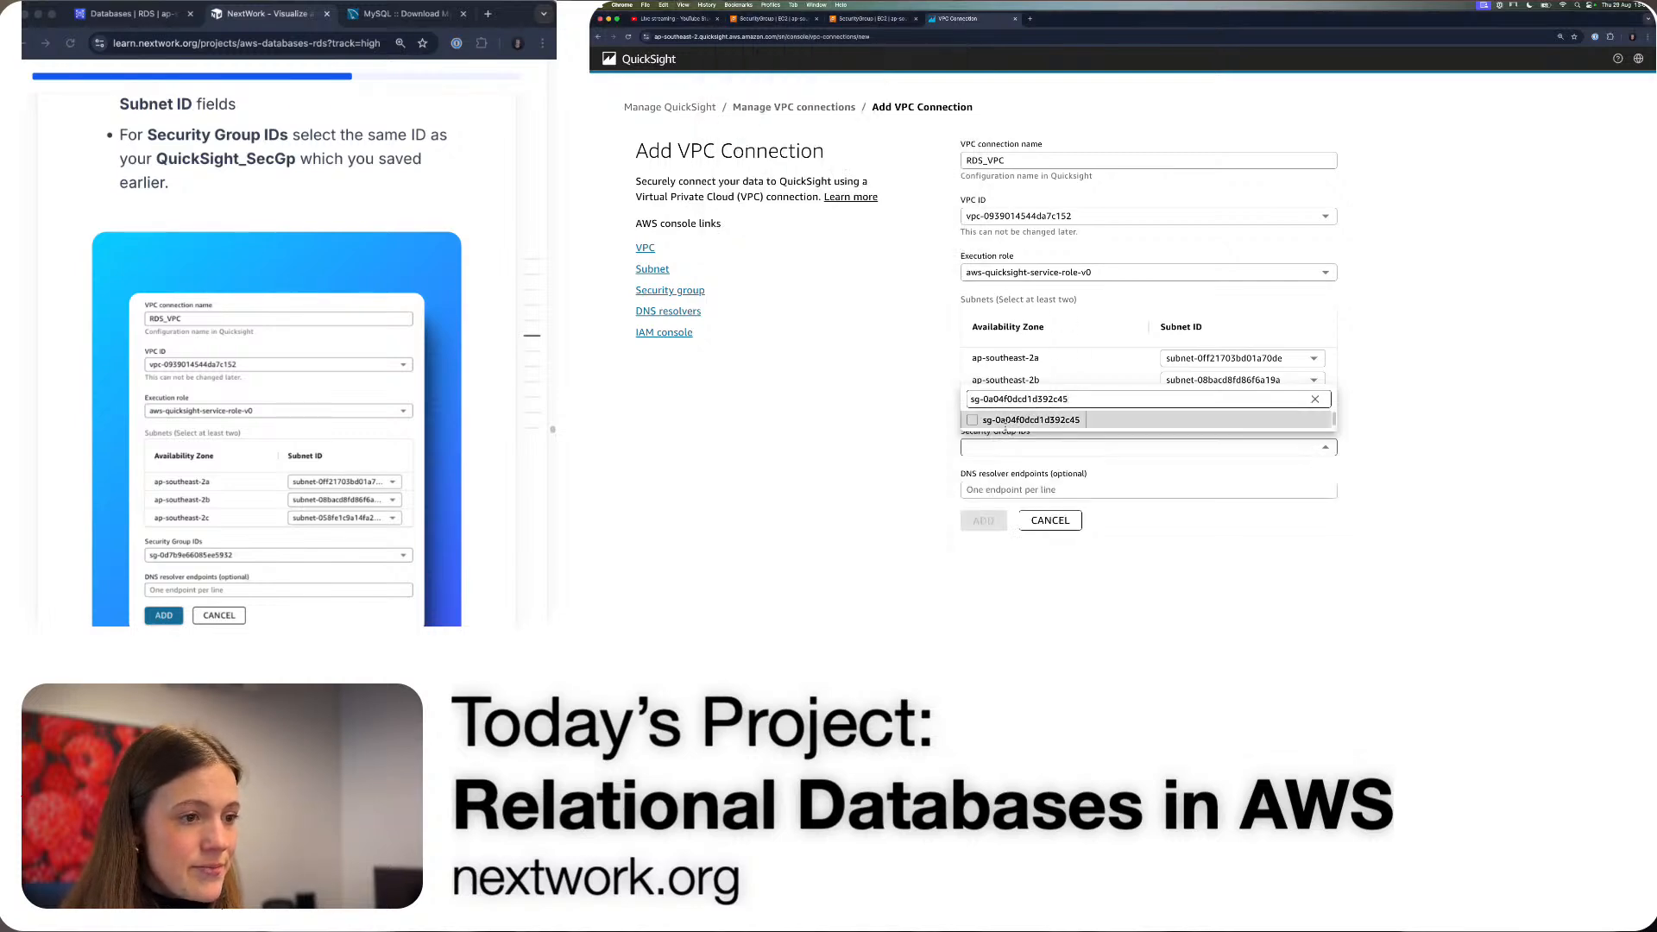
left_click(973, 419)
left_click(885, 498)
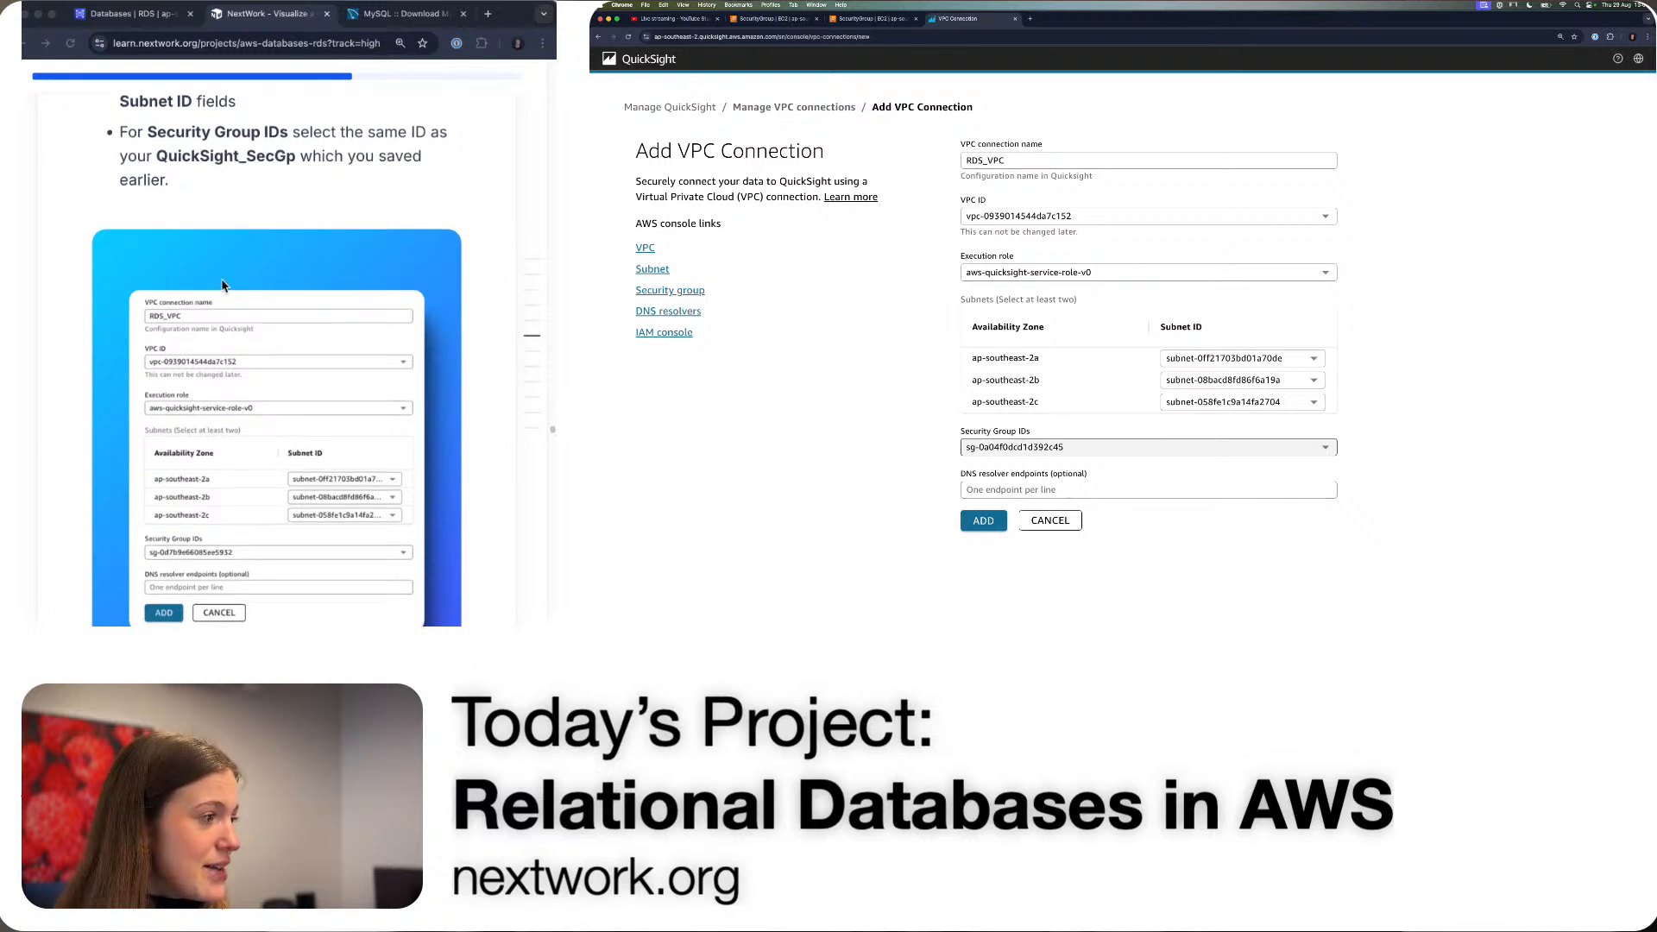
- Capture the filled-in VPC connection form and submit the screenshot to complete the project's VPC connection page task
scroll(242, 321, "down", 5)
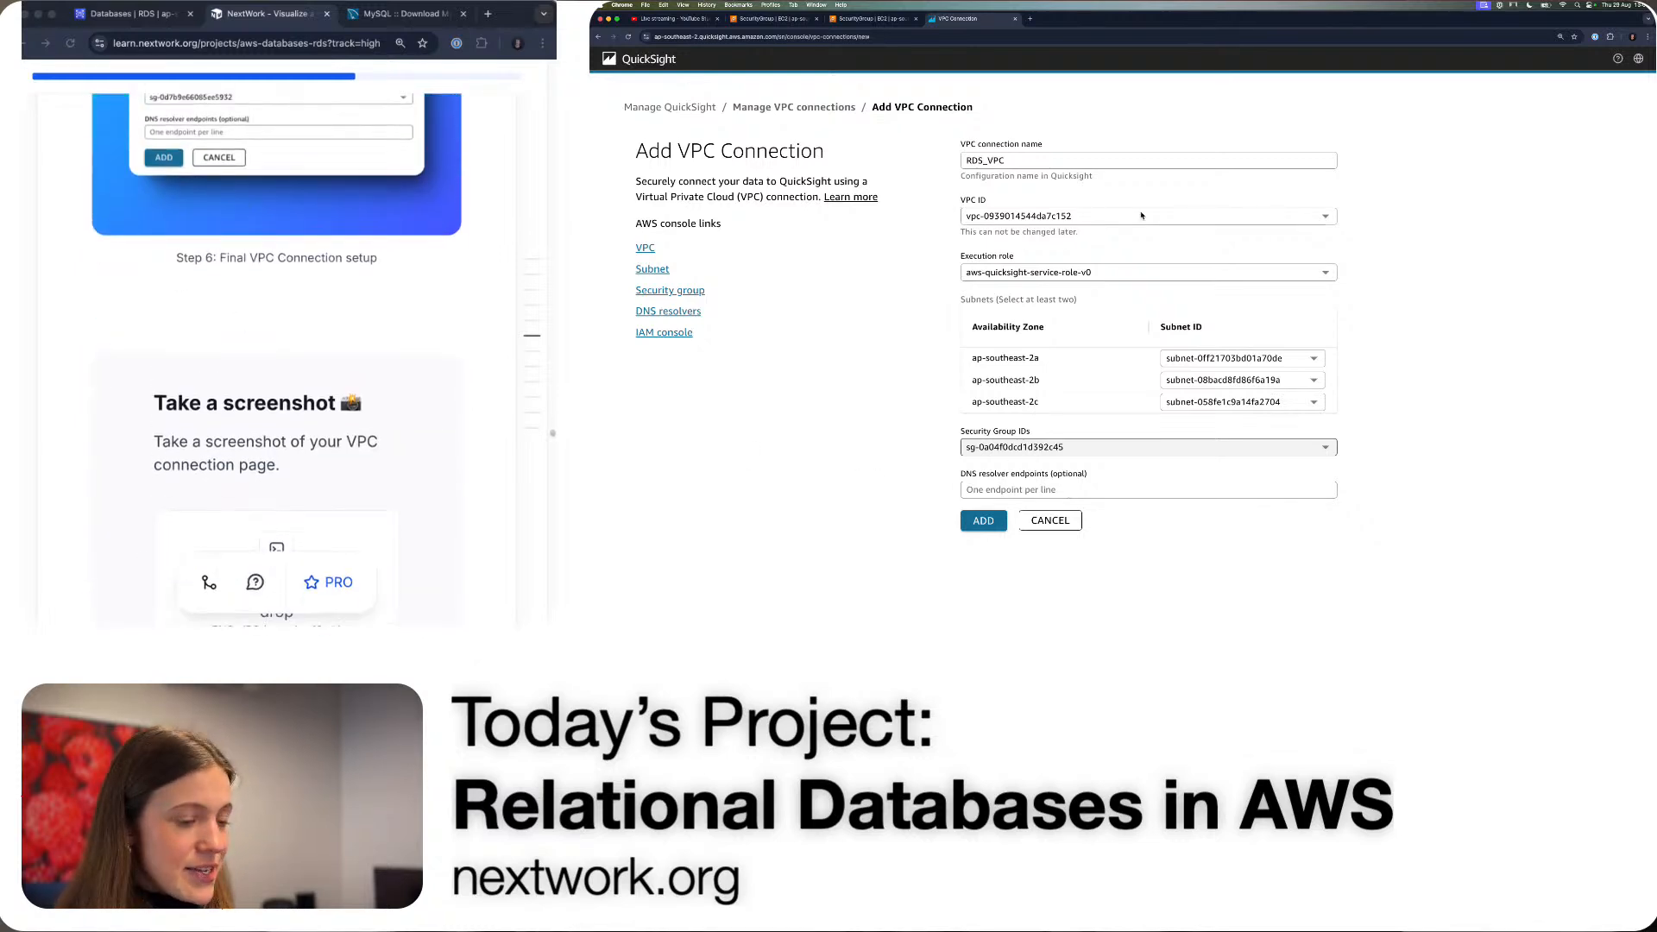
key("super+shift+4")
left_click_drag(940, 124, 1406, 562)
scroll(368, 381, "down", 3)
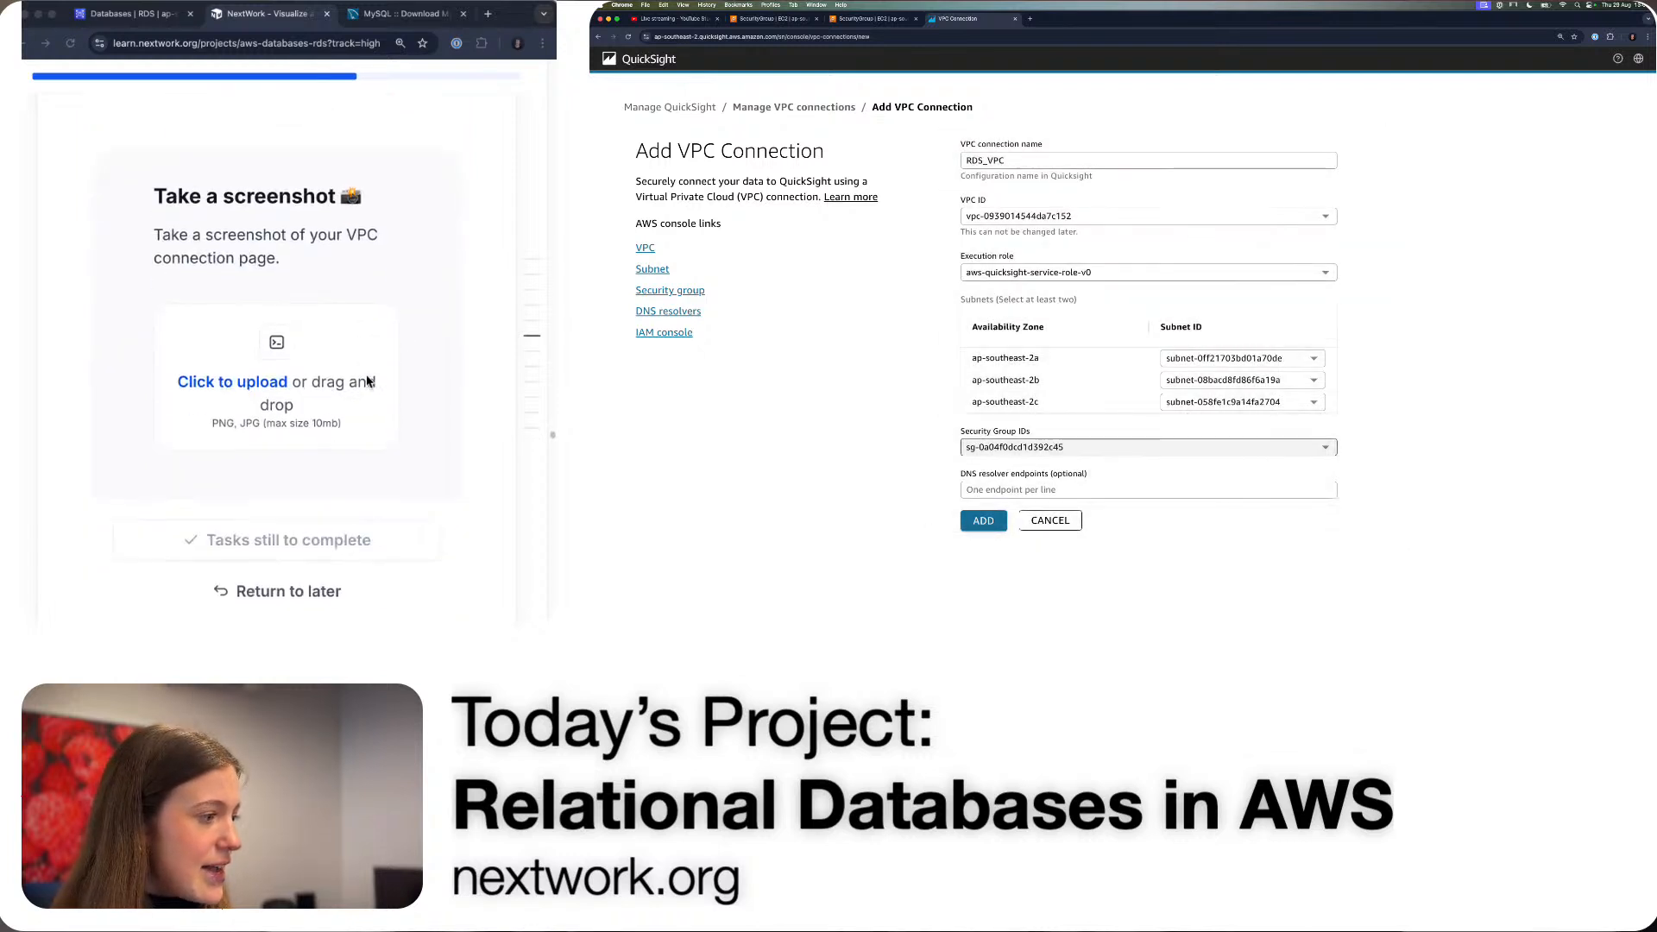
left_click_drag(269, 373, 210, 400)
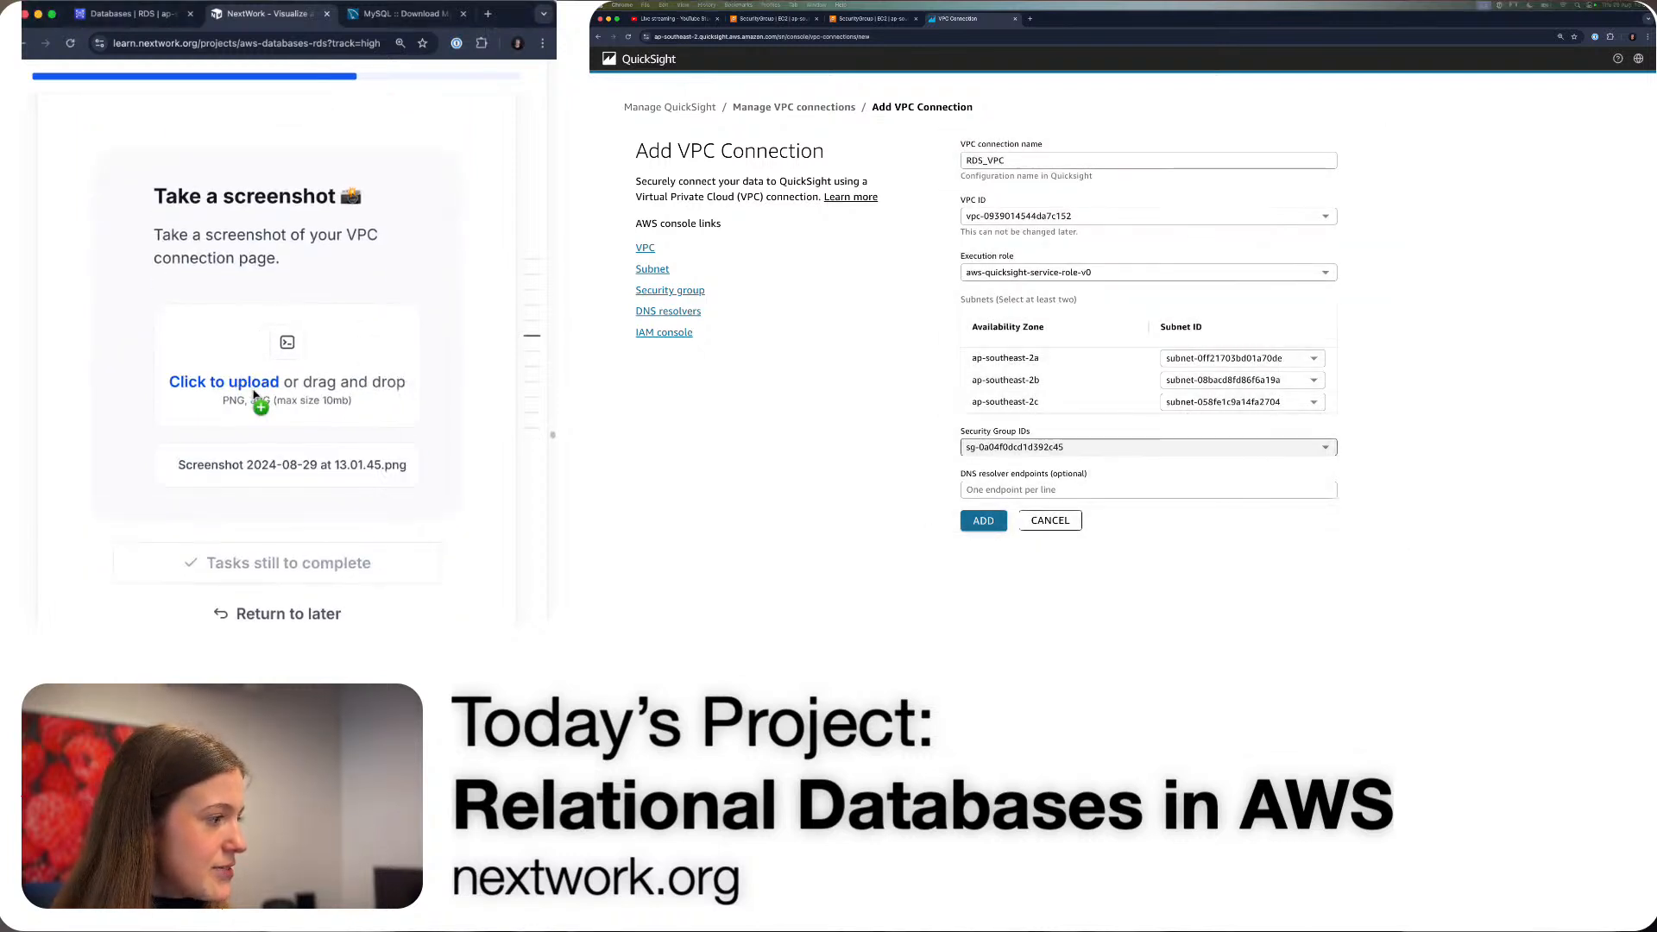
scroll(210, 400, "down", 2)
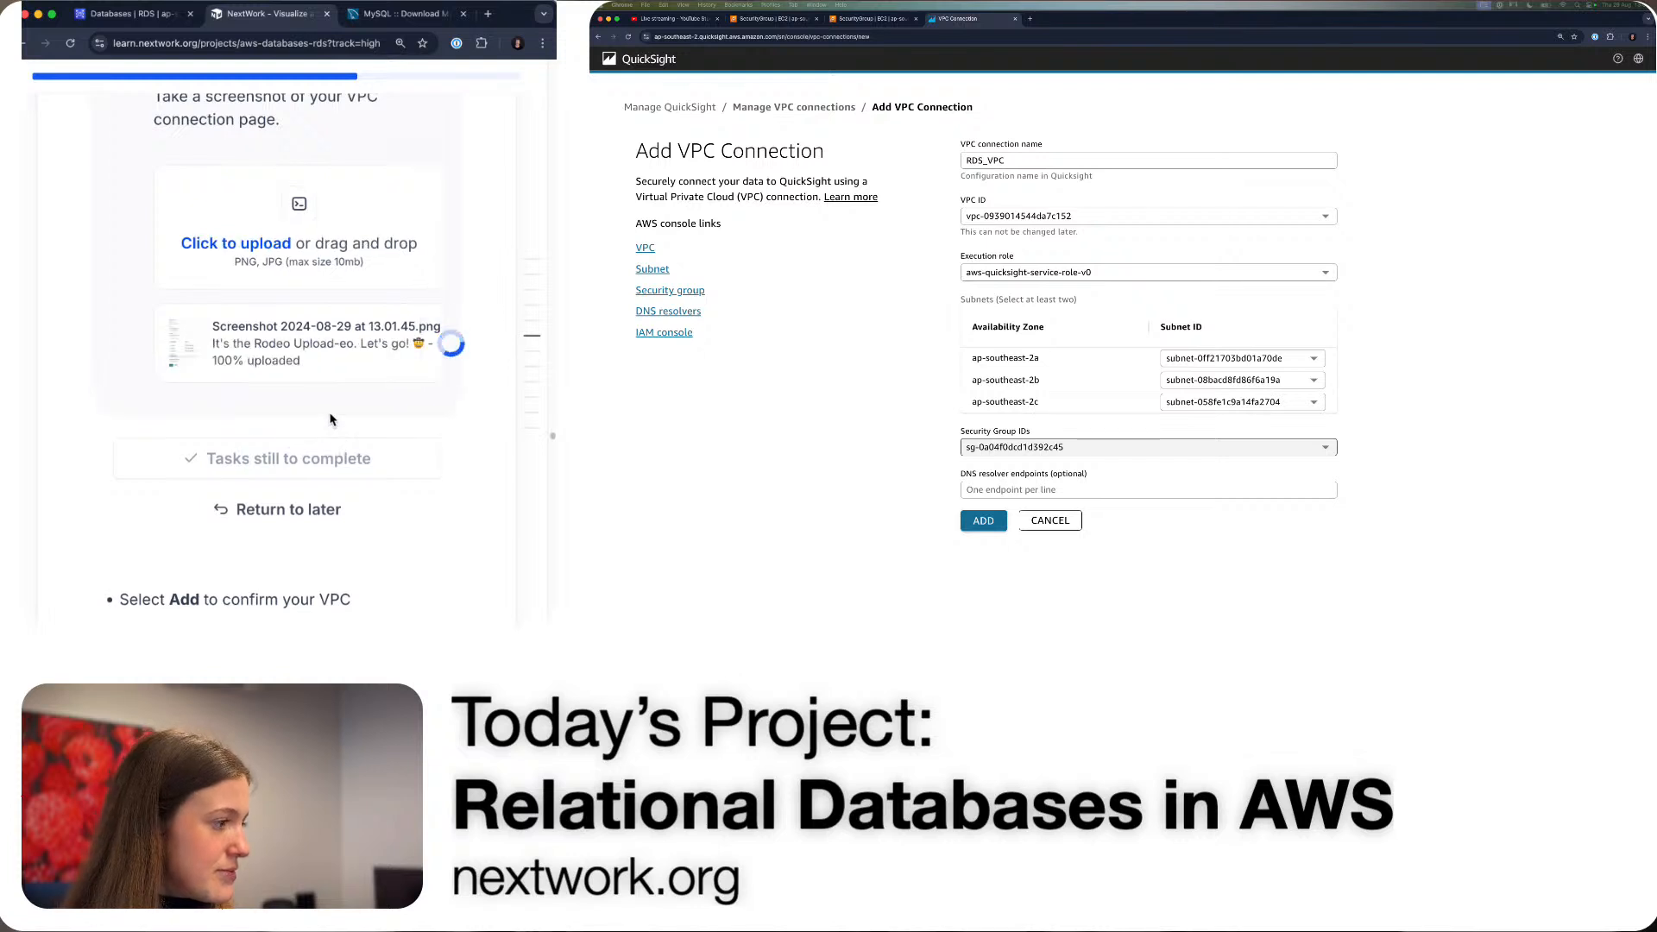
scroll(333, 423, "down", 2)
left_click(344, 341)
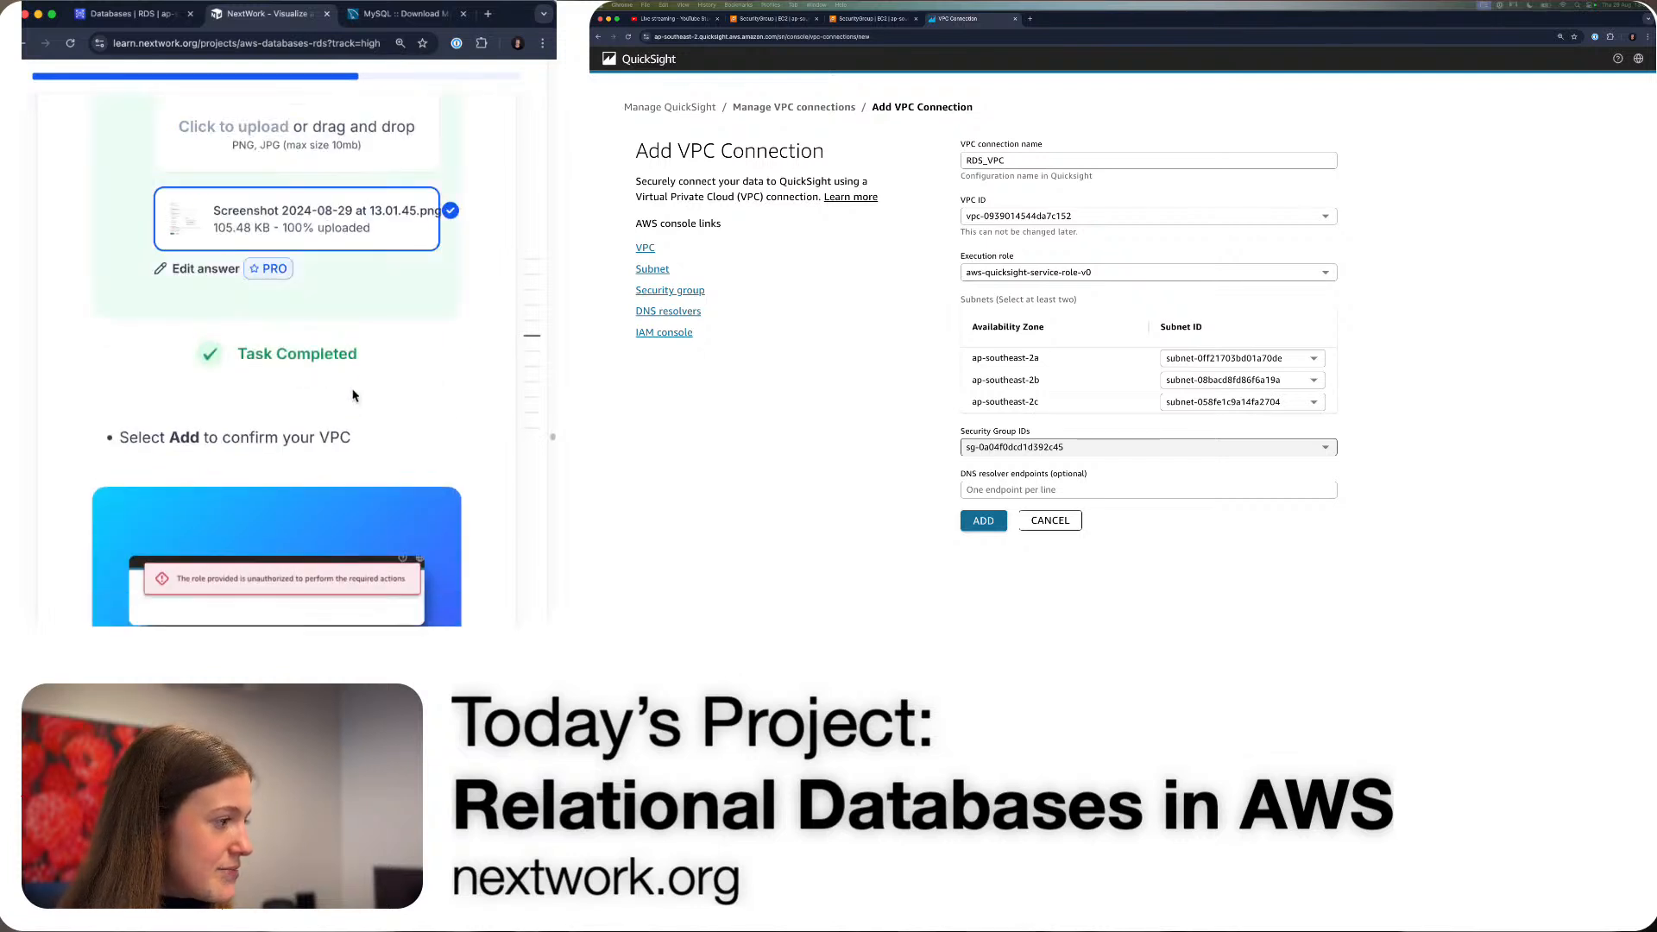
- Follow the project instruction to confirm the VPC setup and add the RDS_VPC connection
scroll(355, 397, "down", 2)
scroll(356, 405, "down", 1)
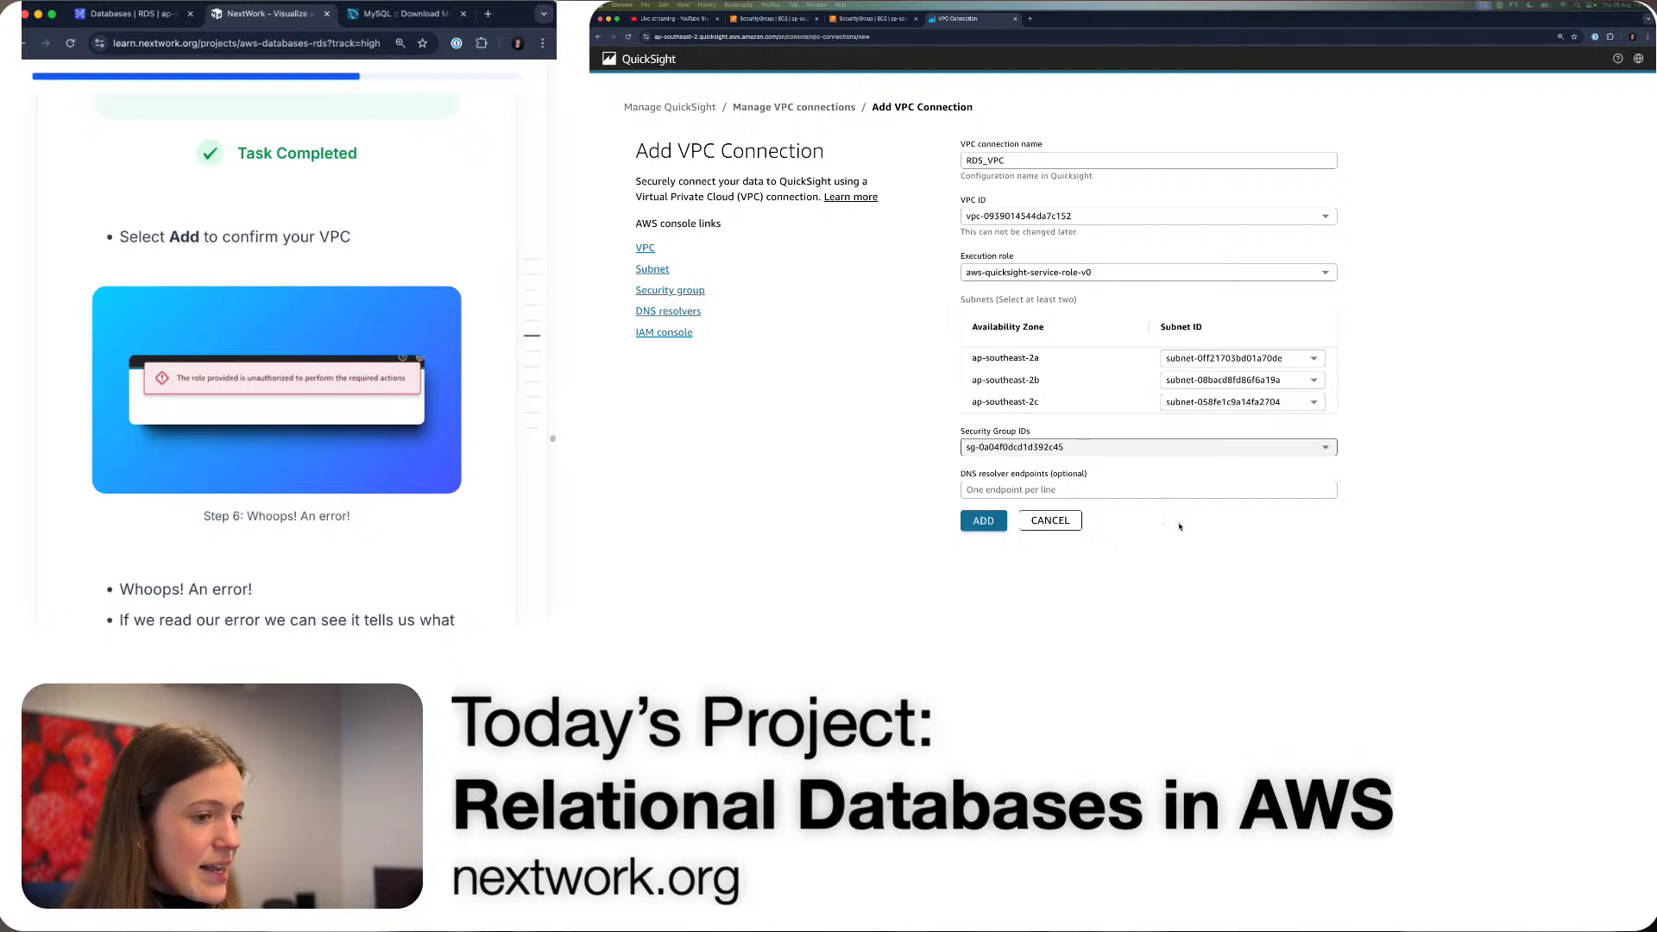
left_click(984, 521)
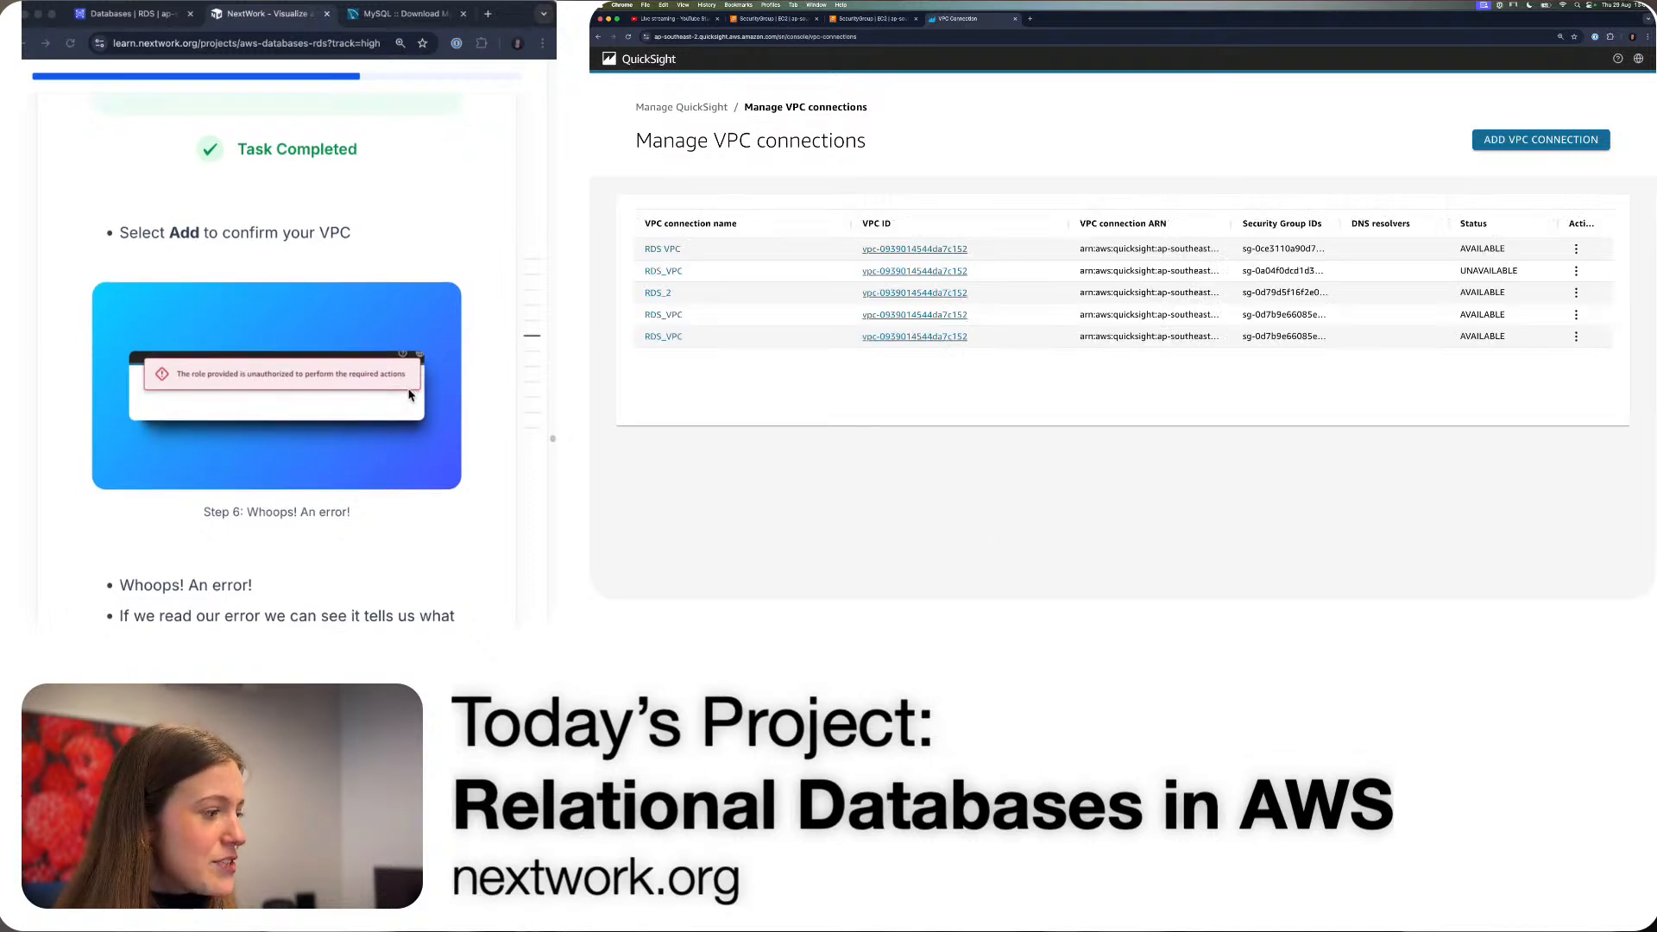
- Examine the project's explanation and enlarged picture of the unauthorized role error, down to the role update instructions
scroll(409, 394, "down", 3)
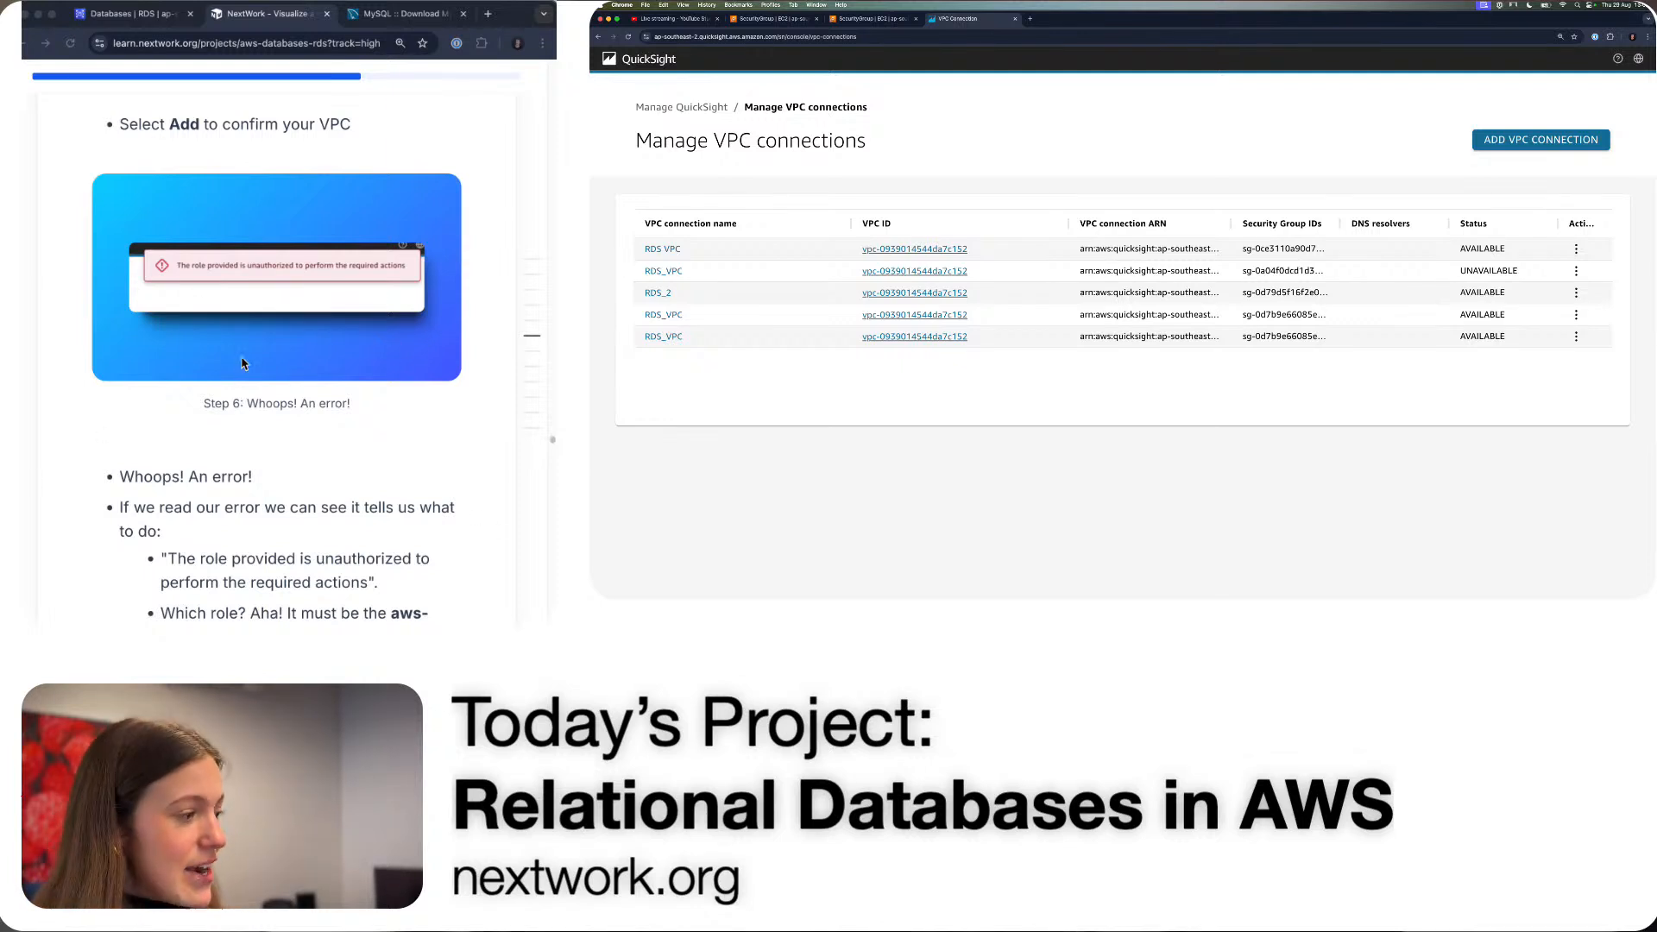
scroll(241, 364, "down", 3)
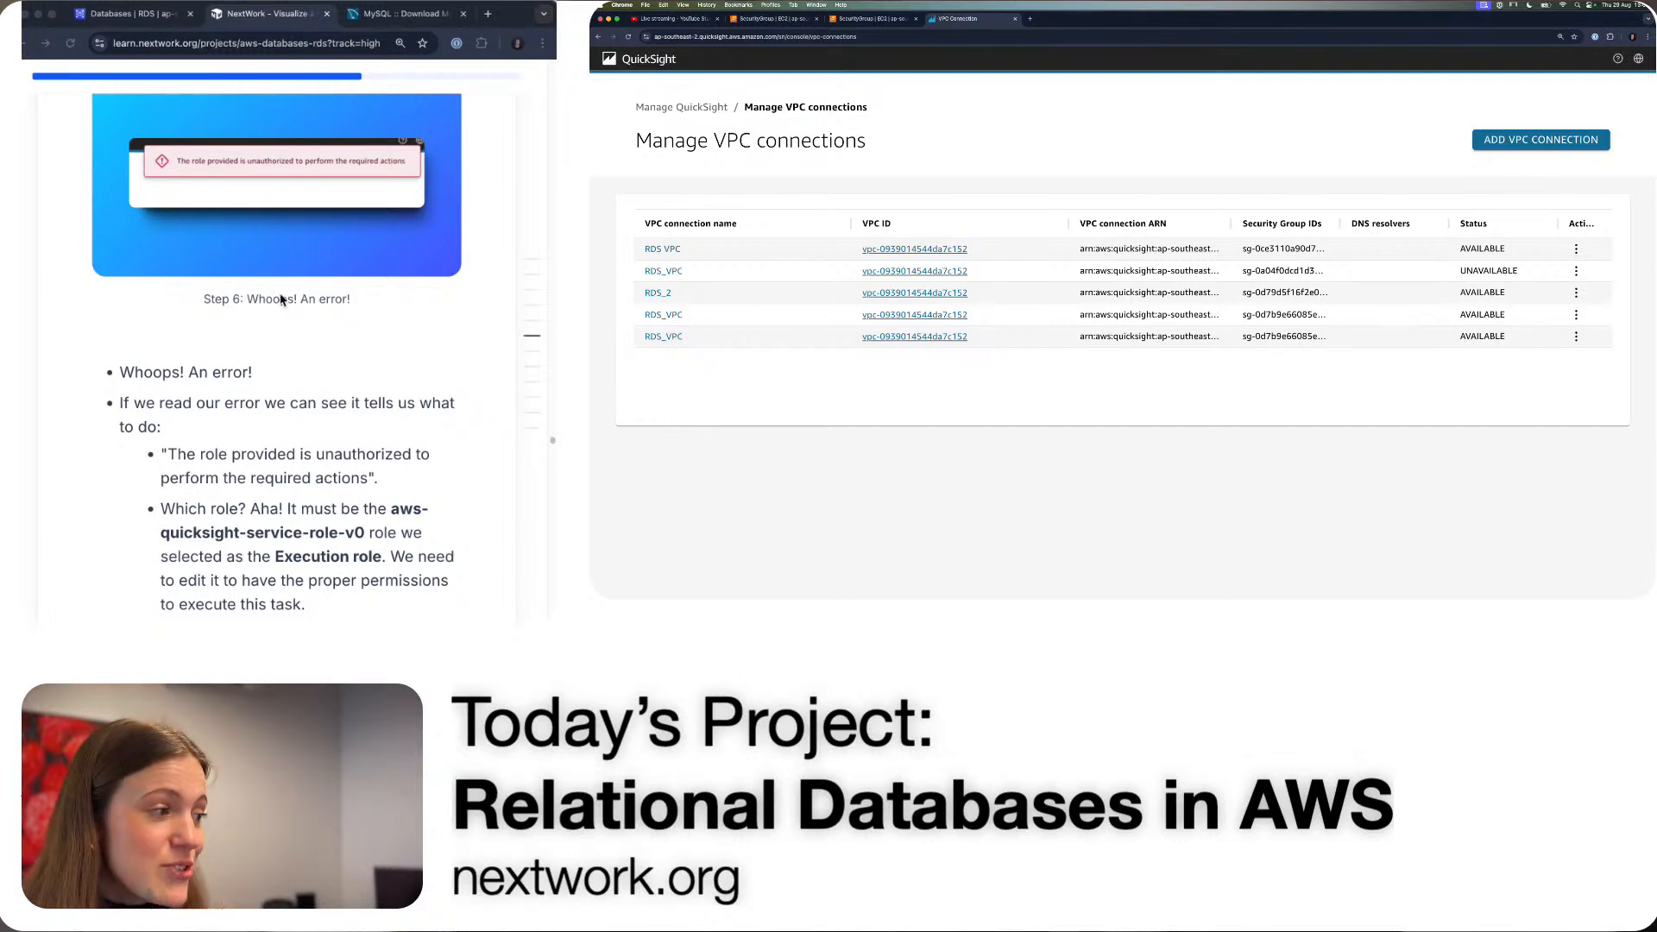
left_click(278, 197)
left_click(274, 188)
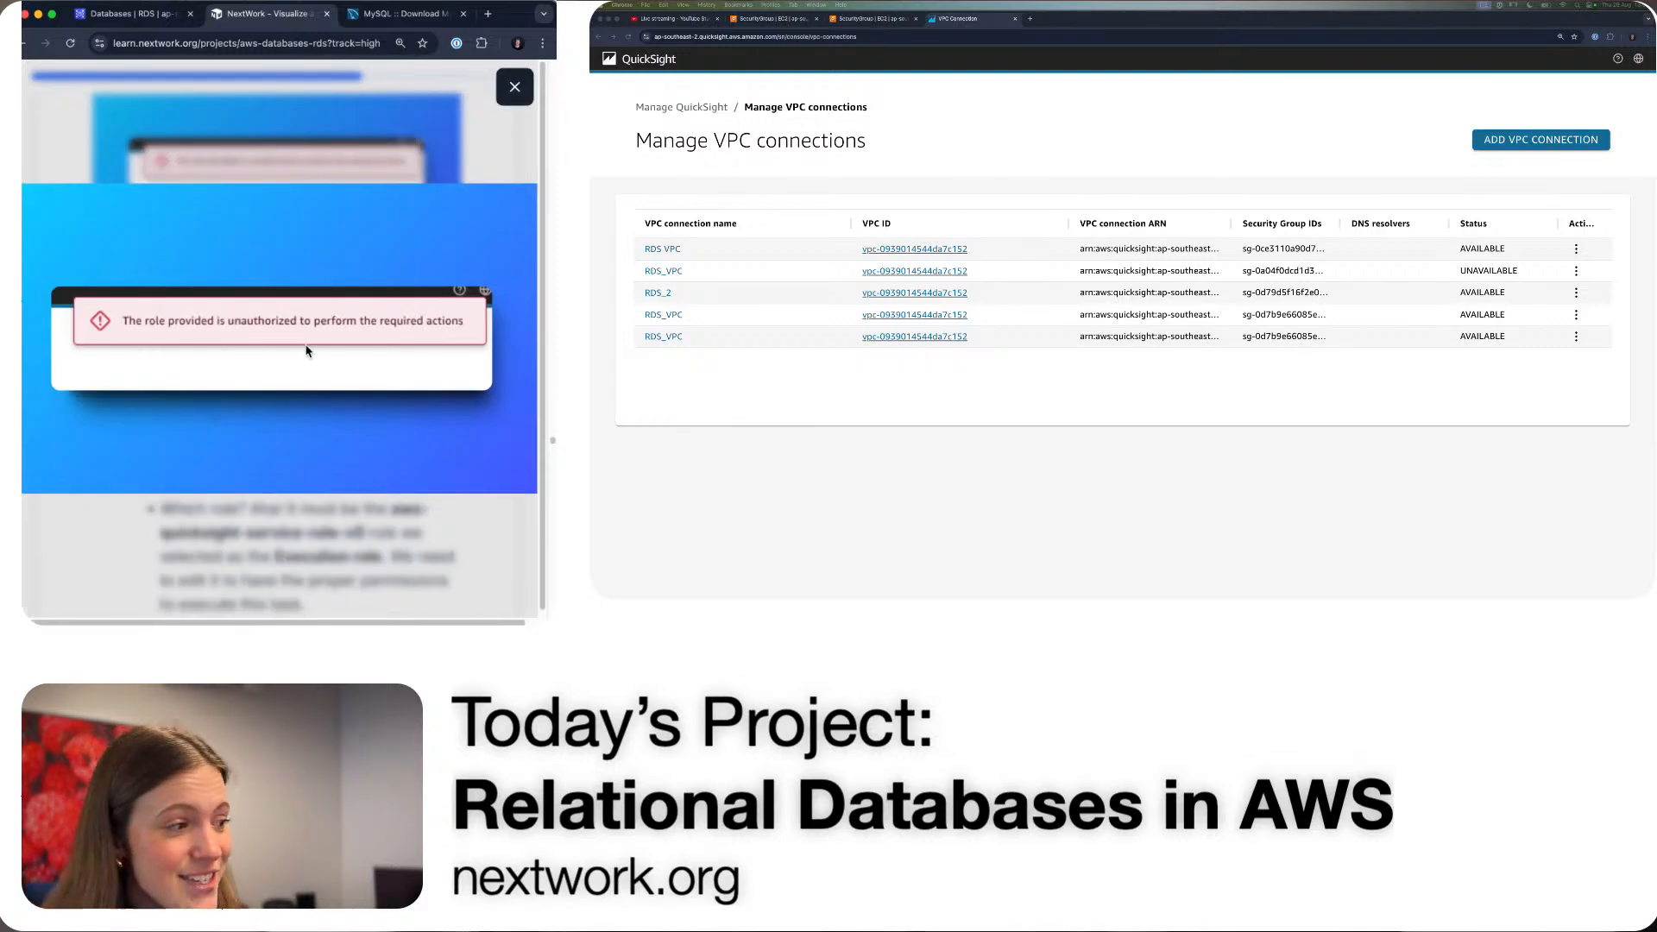
left_click(426, 132)
scroll(308, 324, "down", 3)
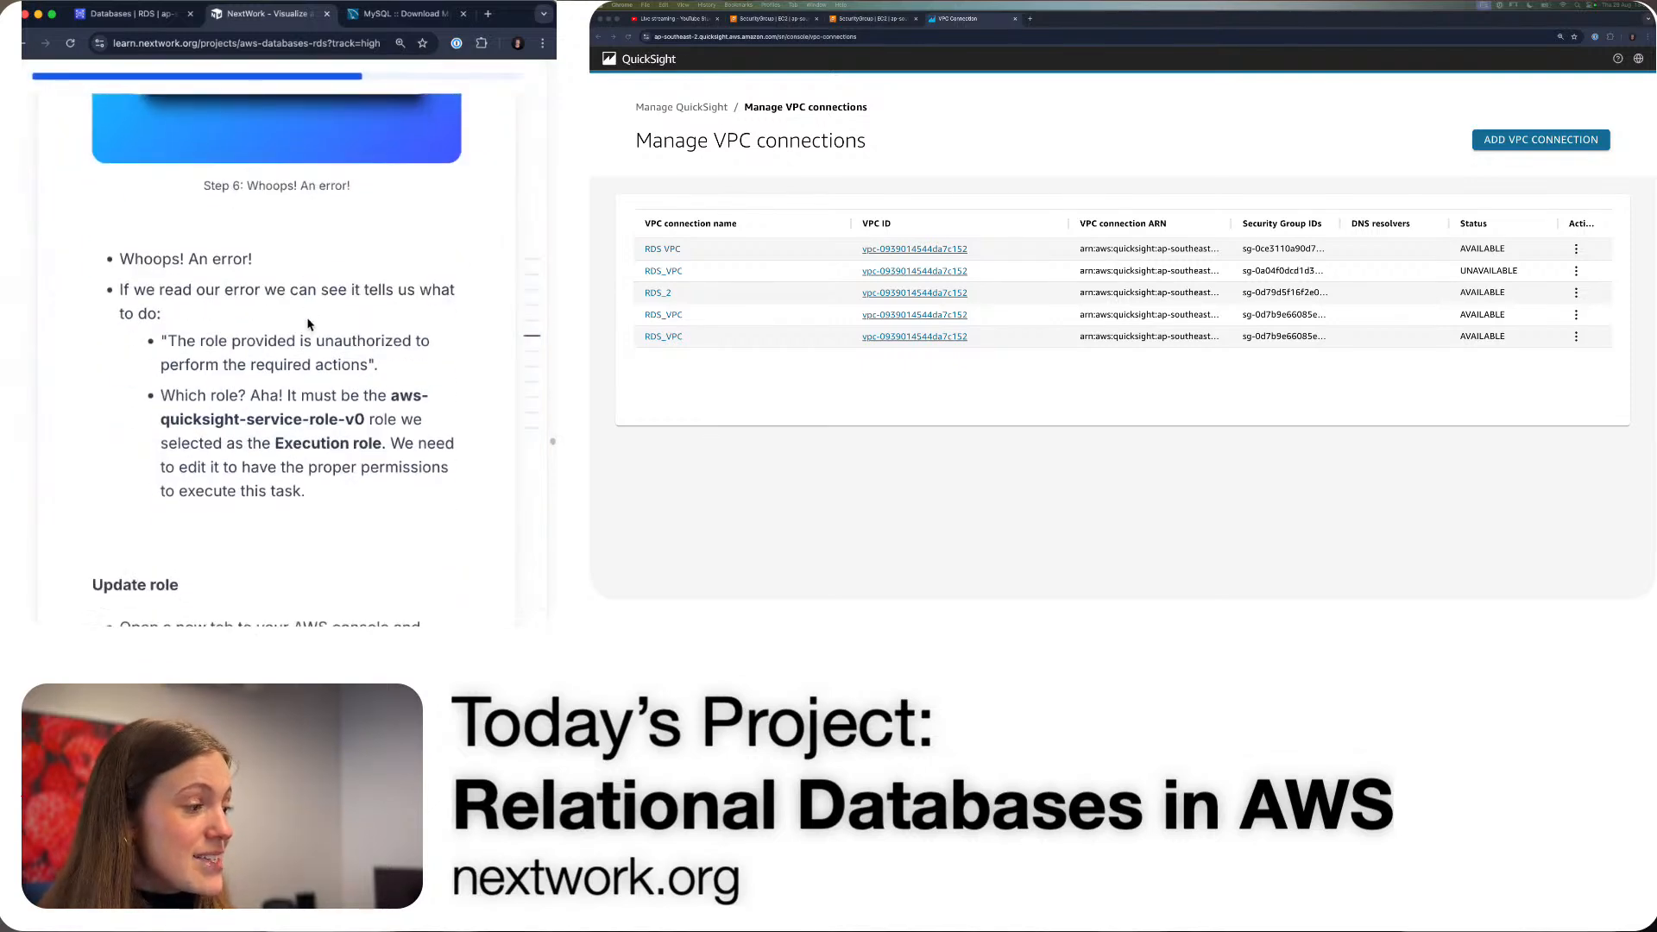
scroll(337, 380, "down", 1)
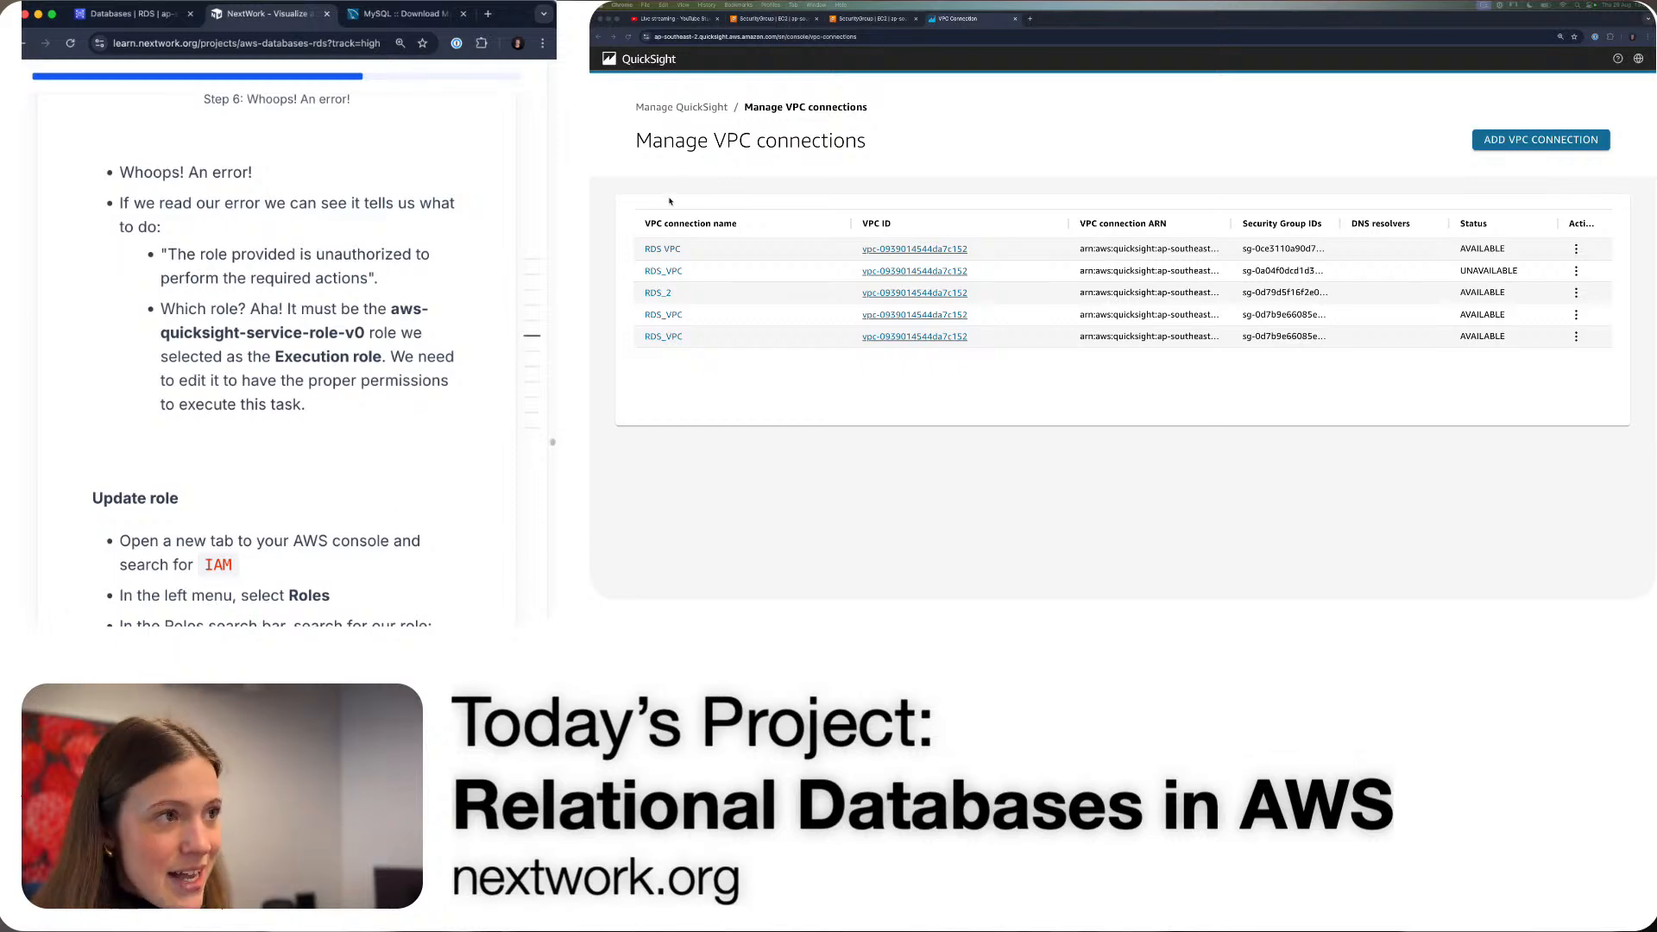
- Open the AWS console home in a new browser tab and go to the IAM service
left_click(781, 19)
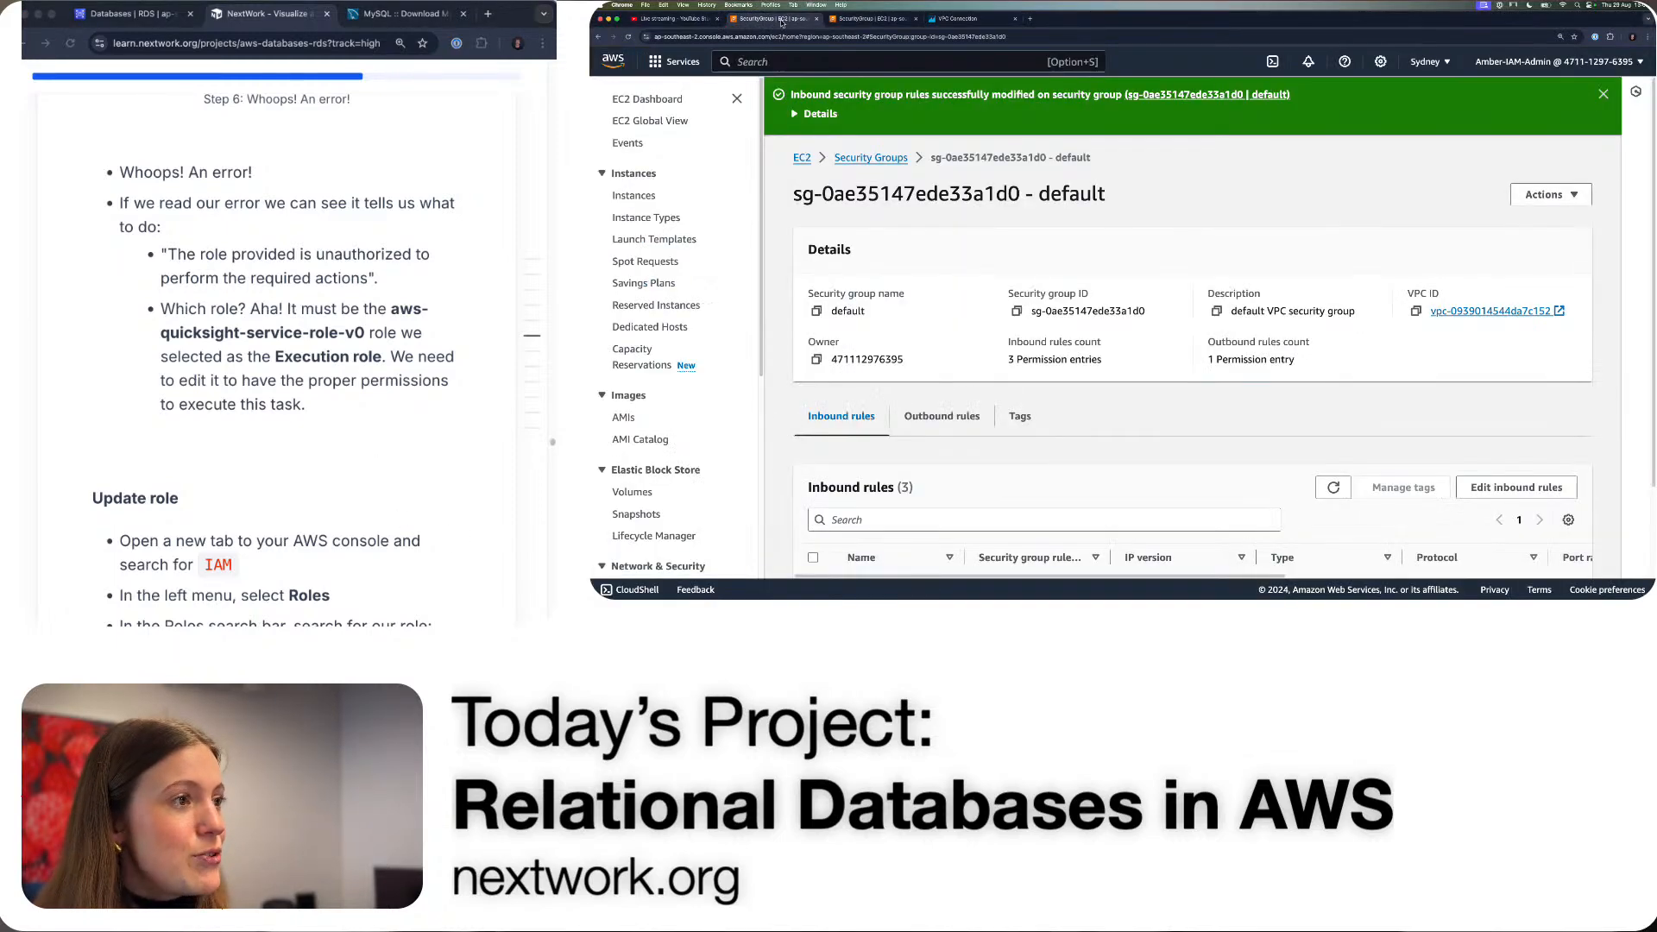
right_click(614, 58)
left_click(665, 68)
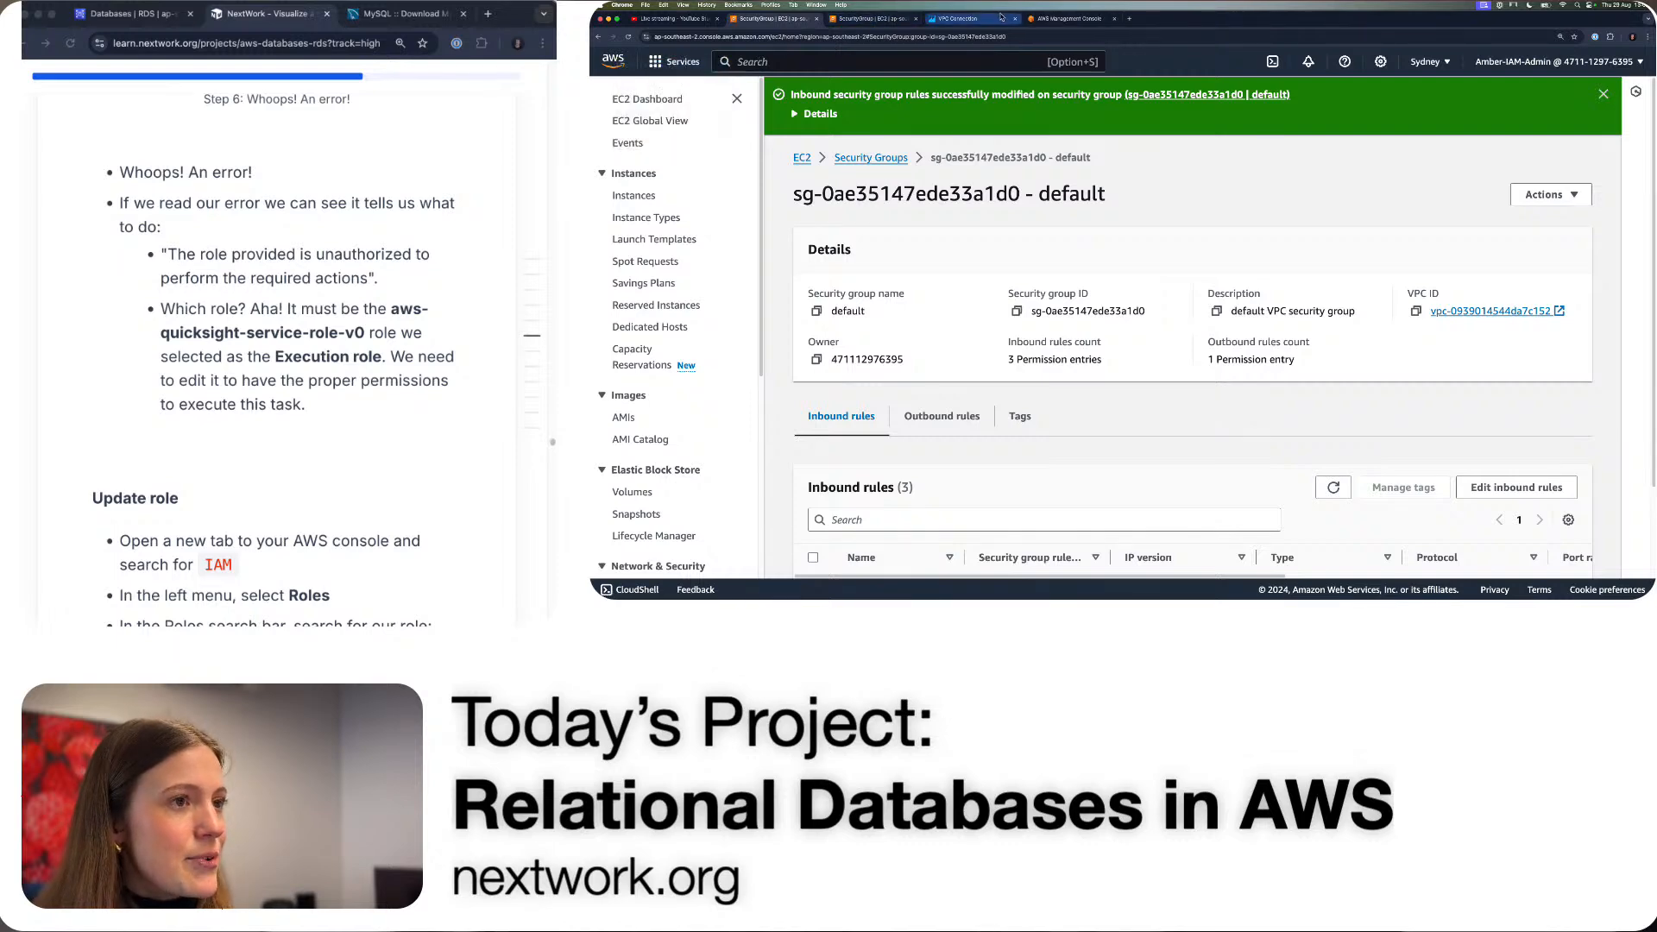
left_click(1066, 18)
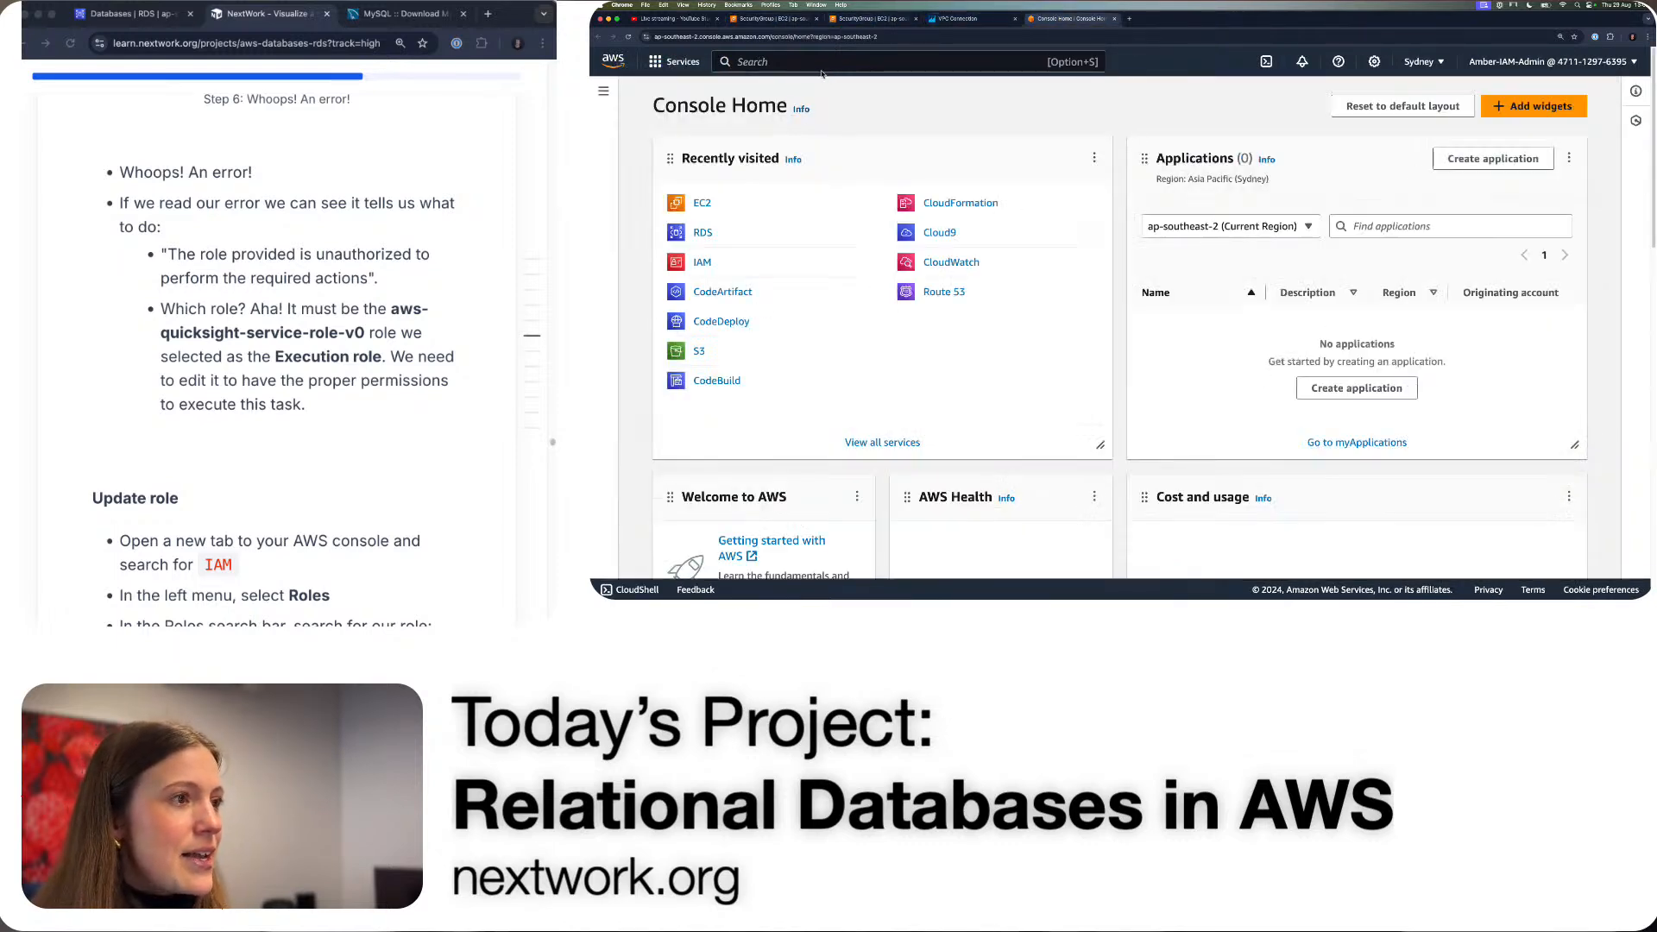
left_click(821, 65)
type("iam")
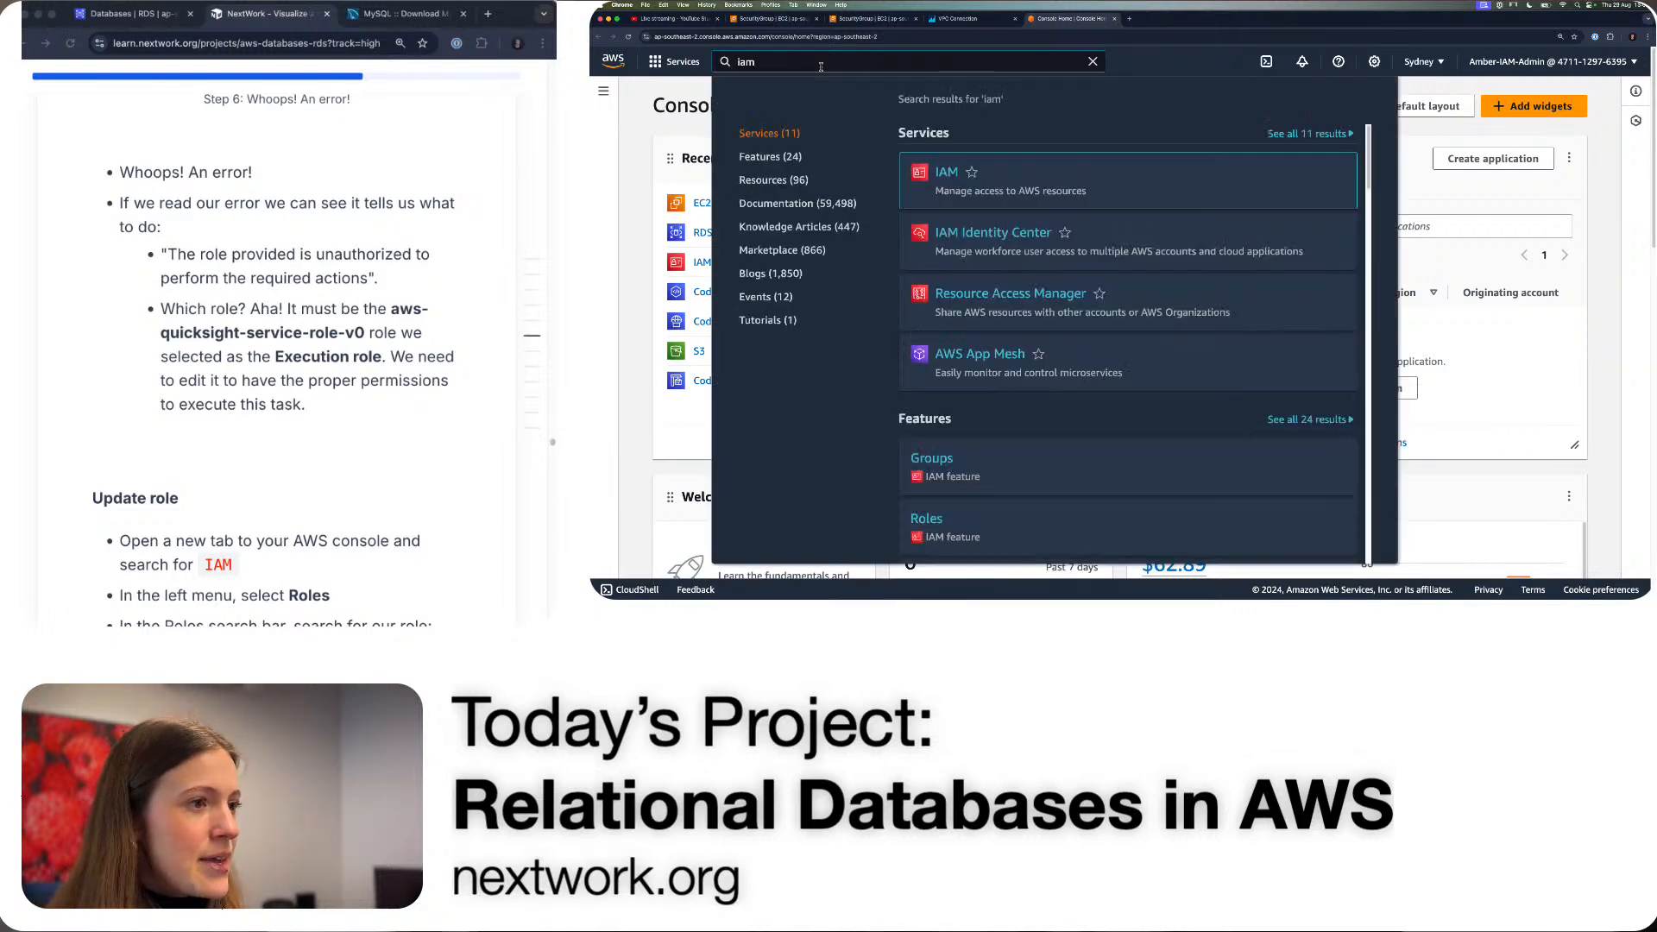
key("Return")
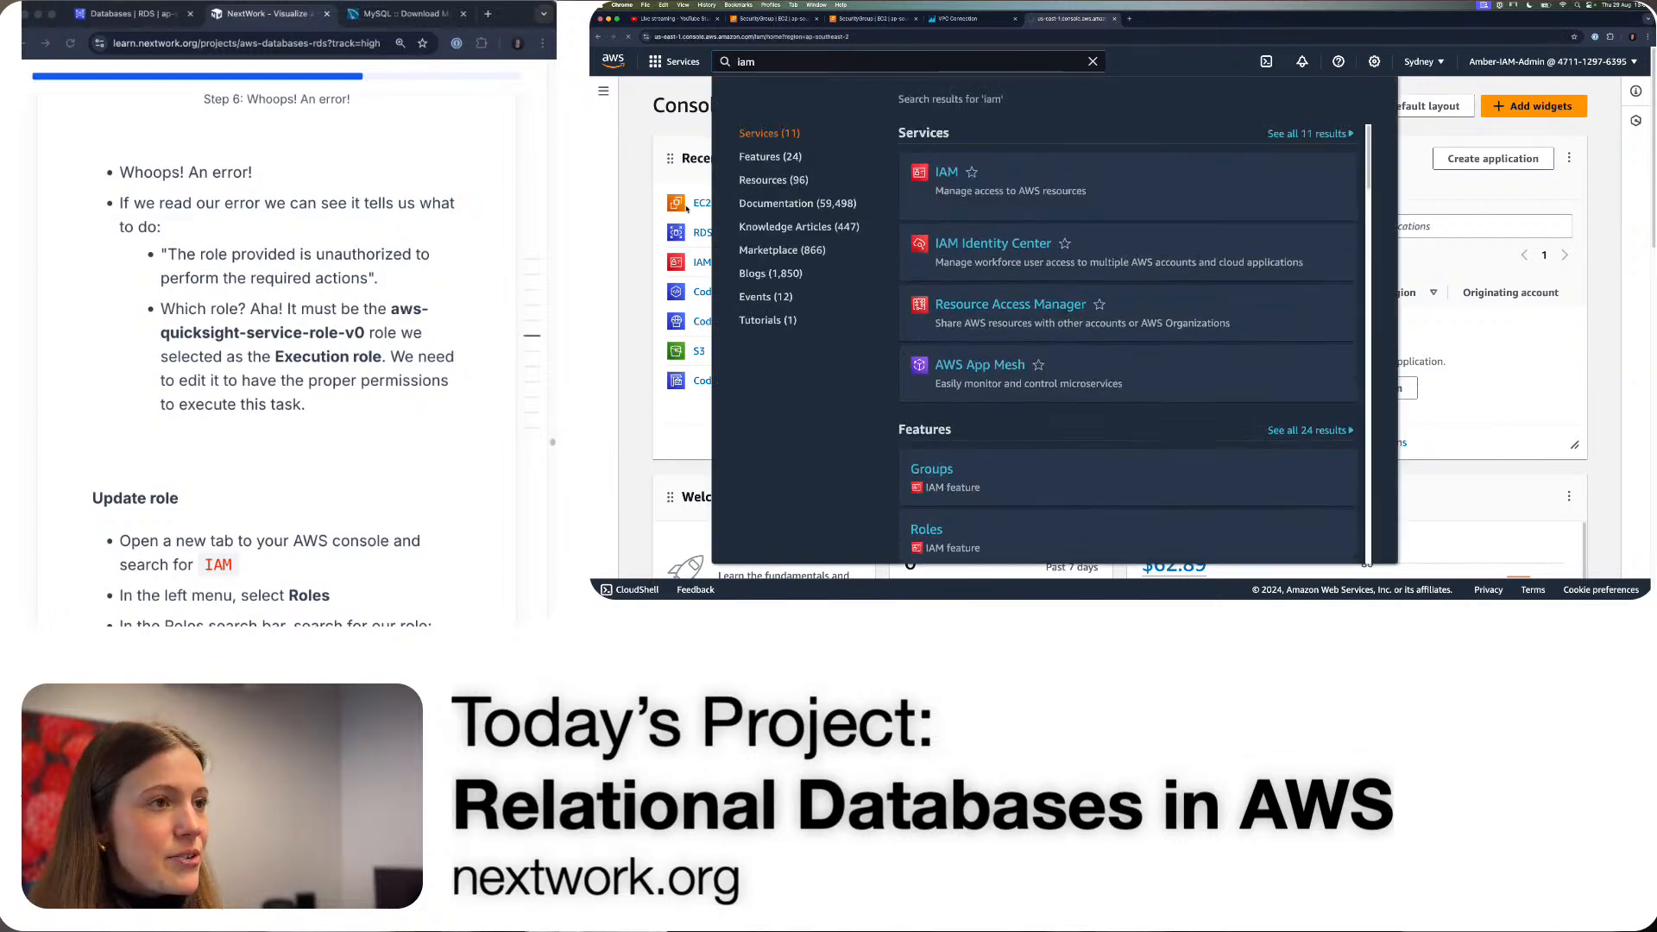
- Copy the role name from the project instructions, search the IAM roles for it and open aws-quicksight-service-role-v0
scroll(246, 362, "down", 5)
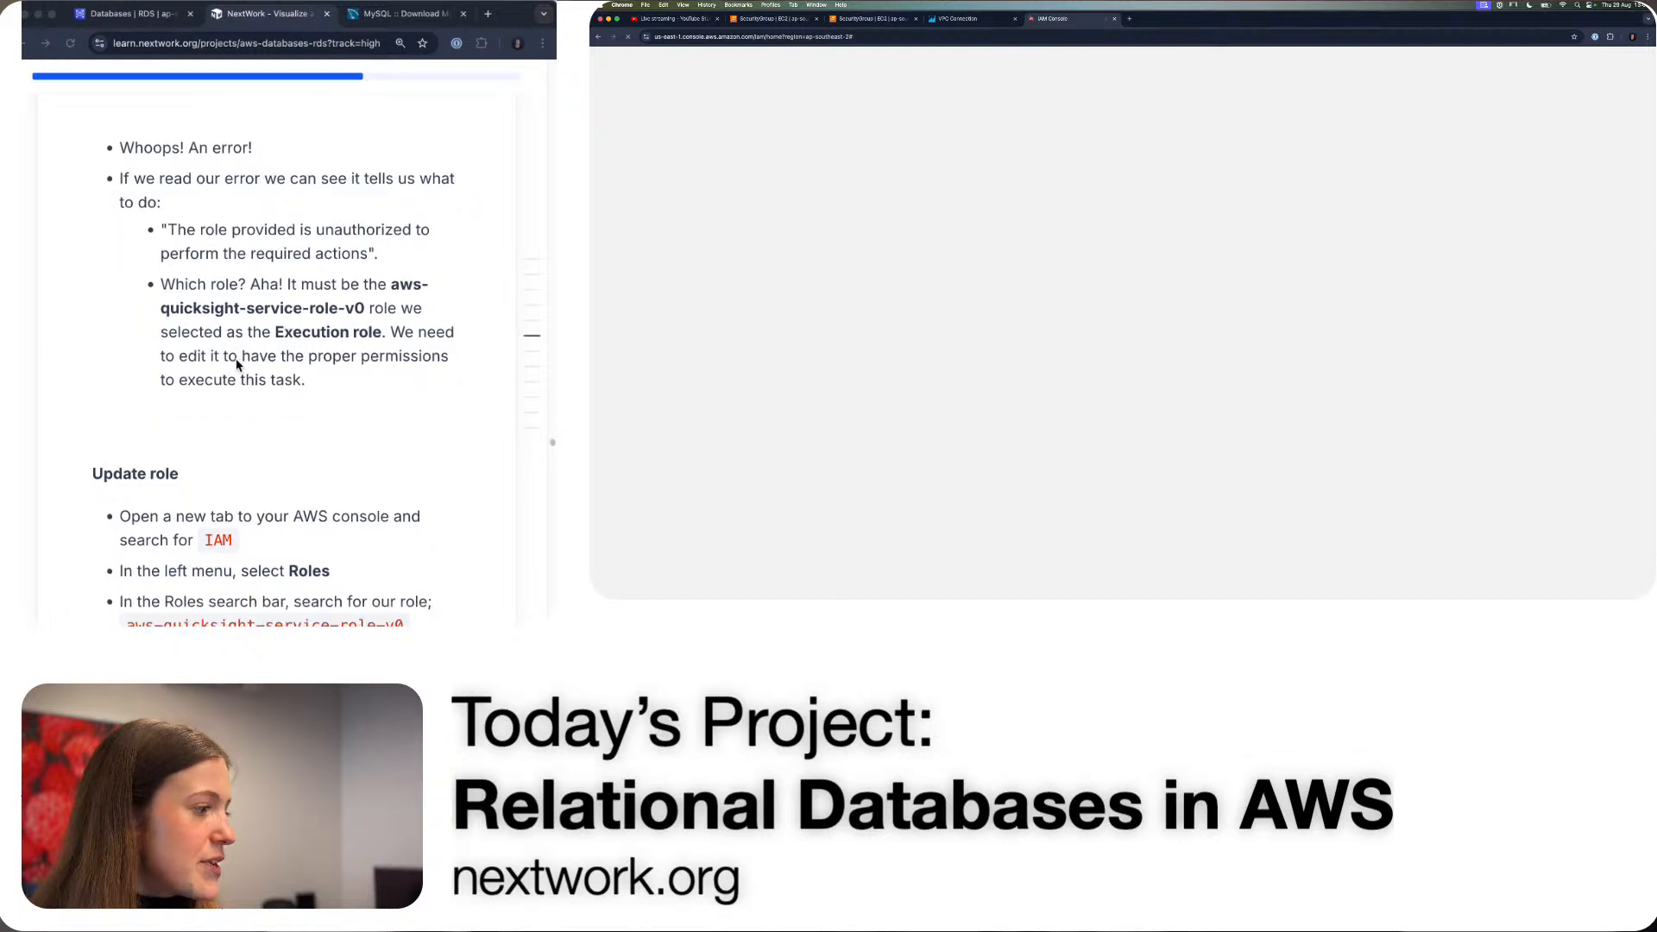
left_click(296, 388)
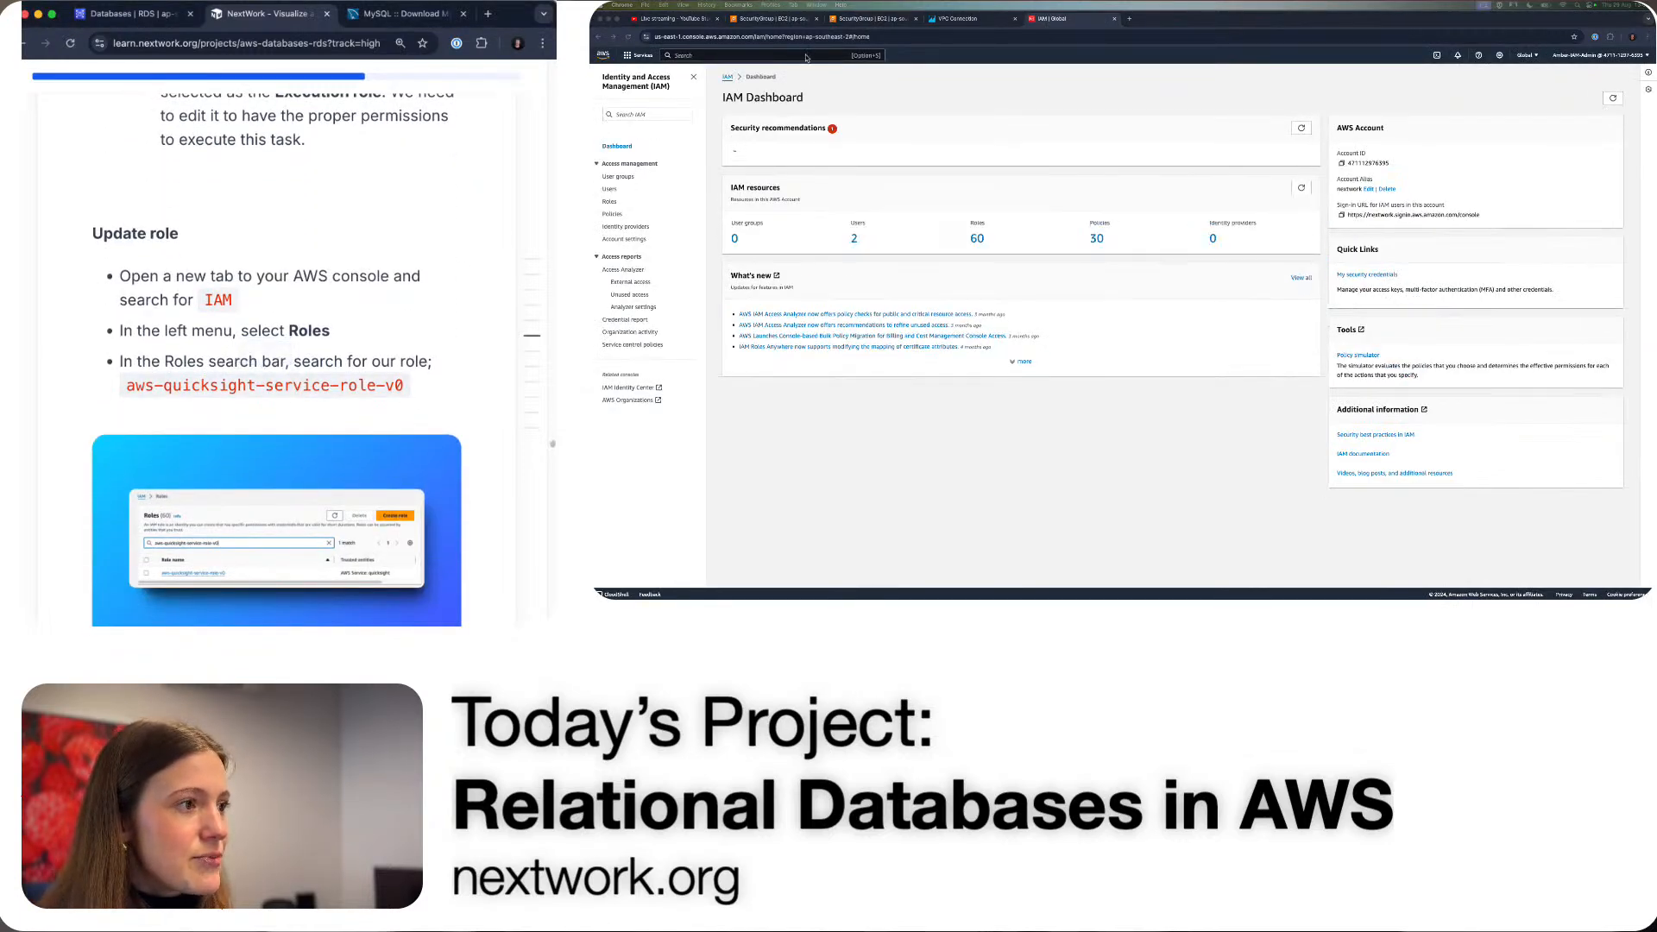
left_click(611, 201)
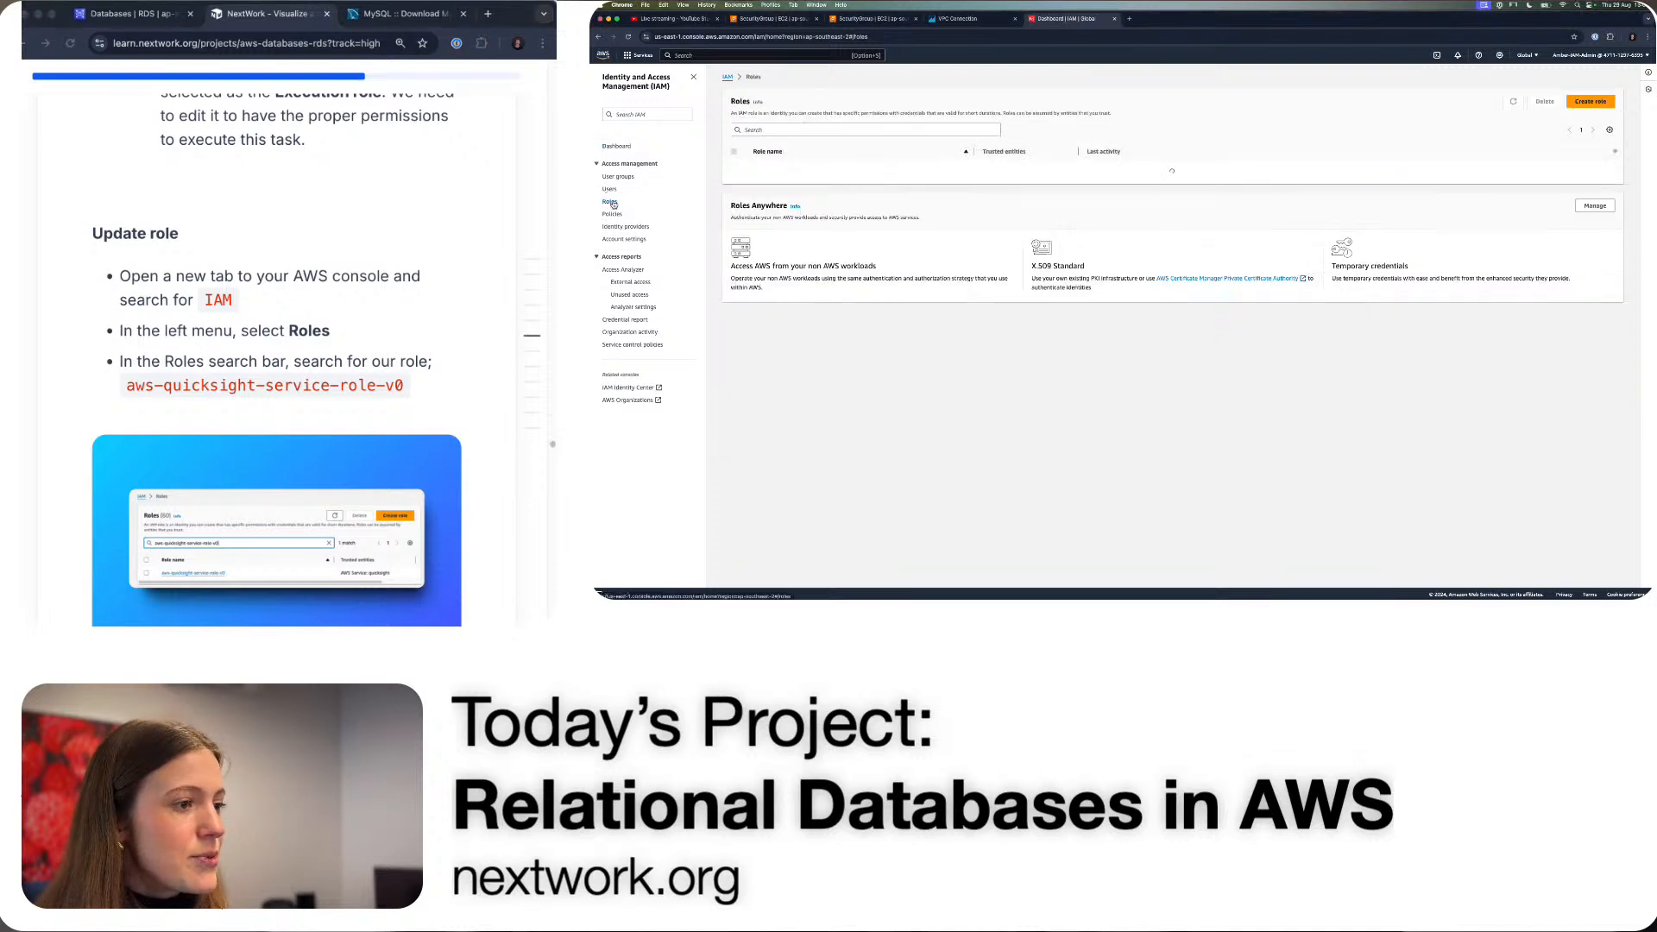
left_click(839, 129)
key("ctrl+v")
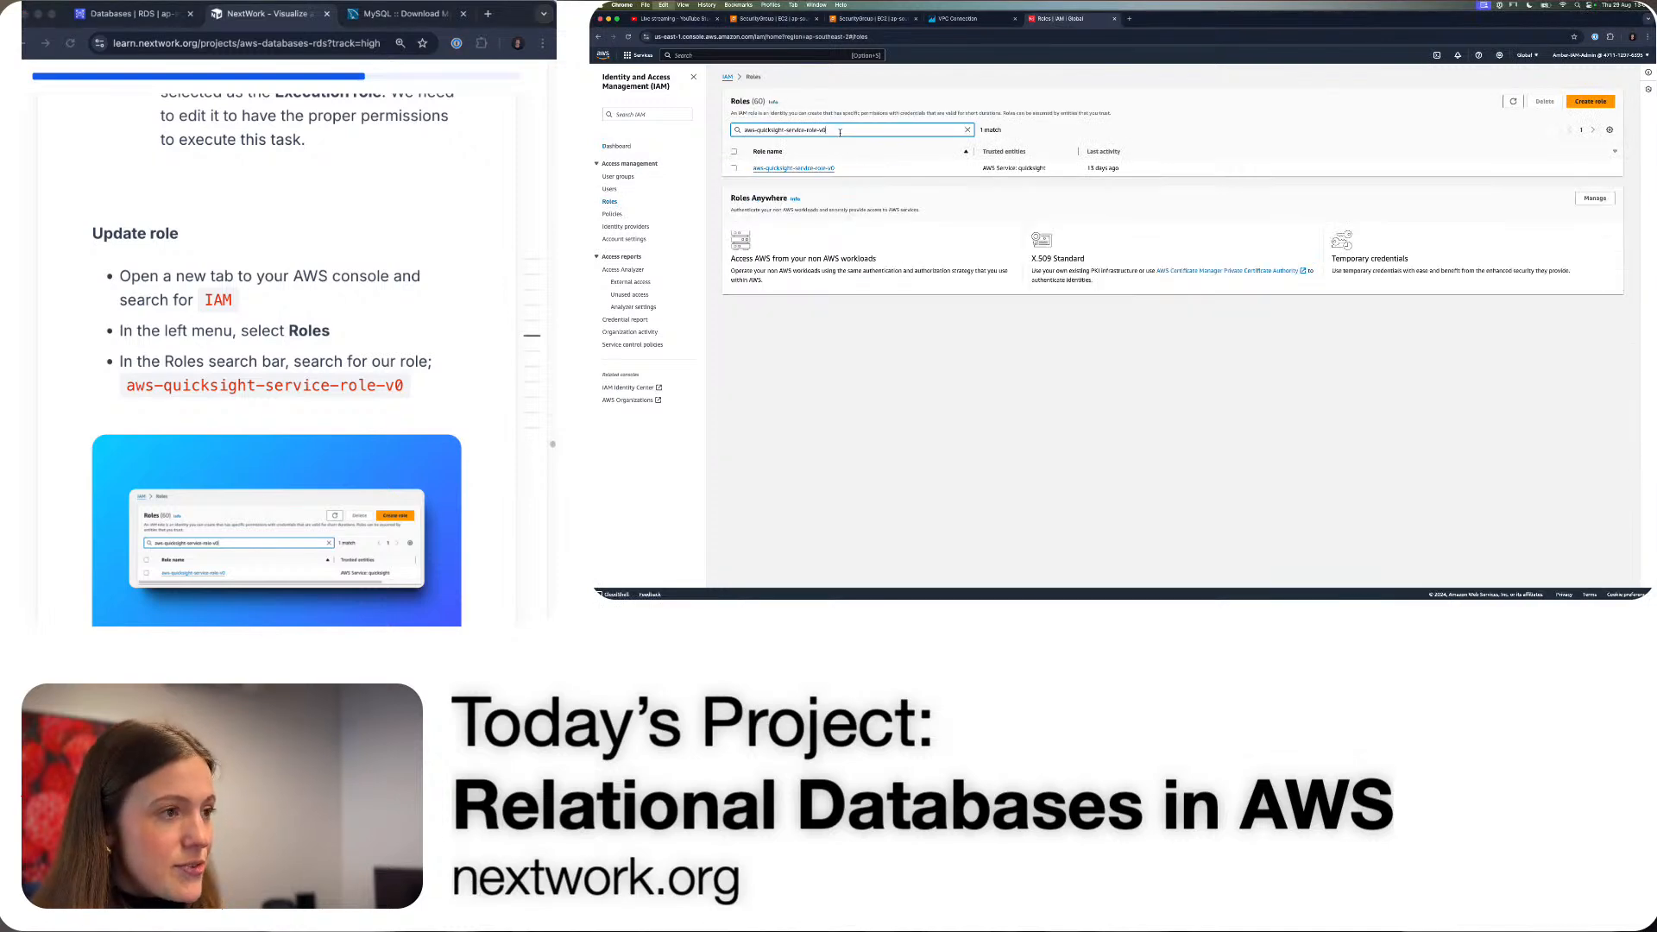
left_click(818, 169)
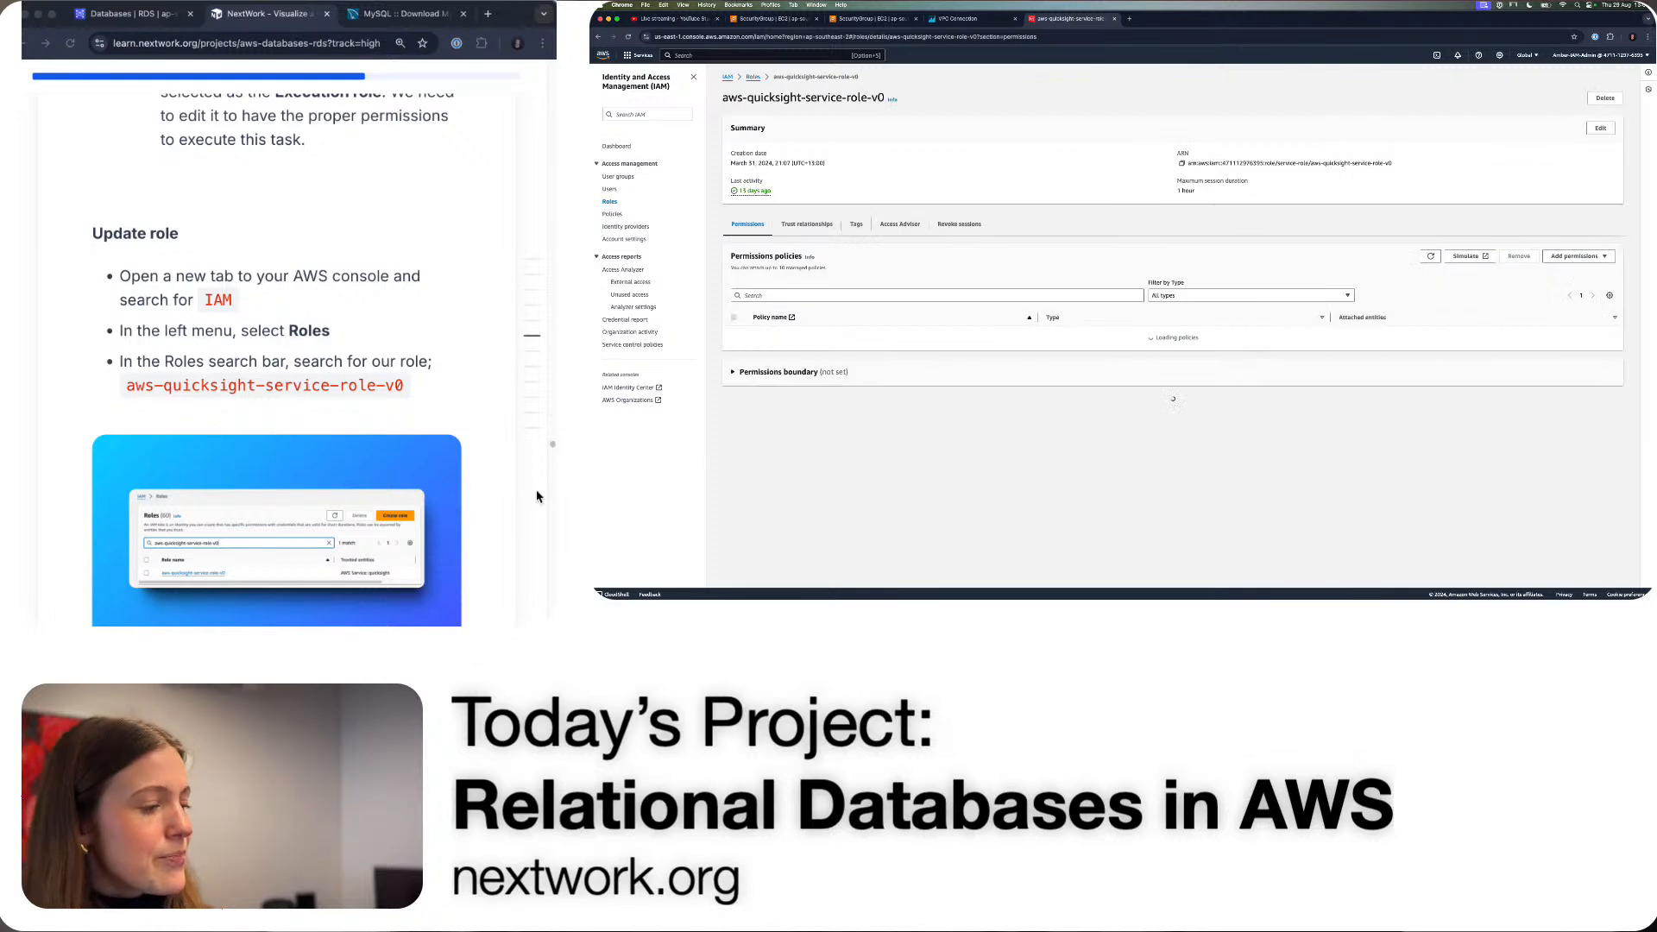
- Following the project instructions, start creating an inline policy for aws-quicksight-service-role-v0 and switch the policy editor to JSON
scroll(422, 477, "down", 1)
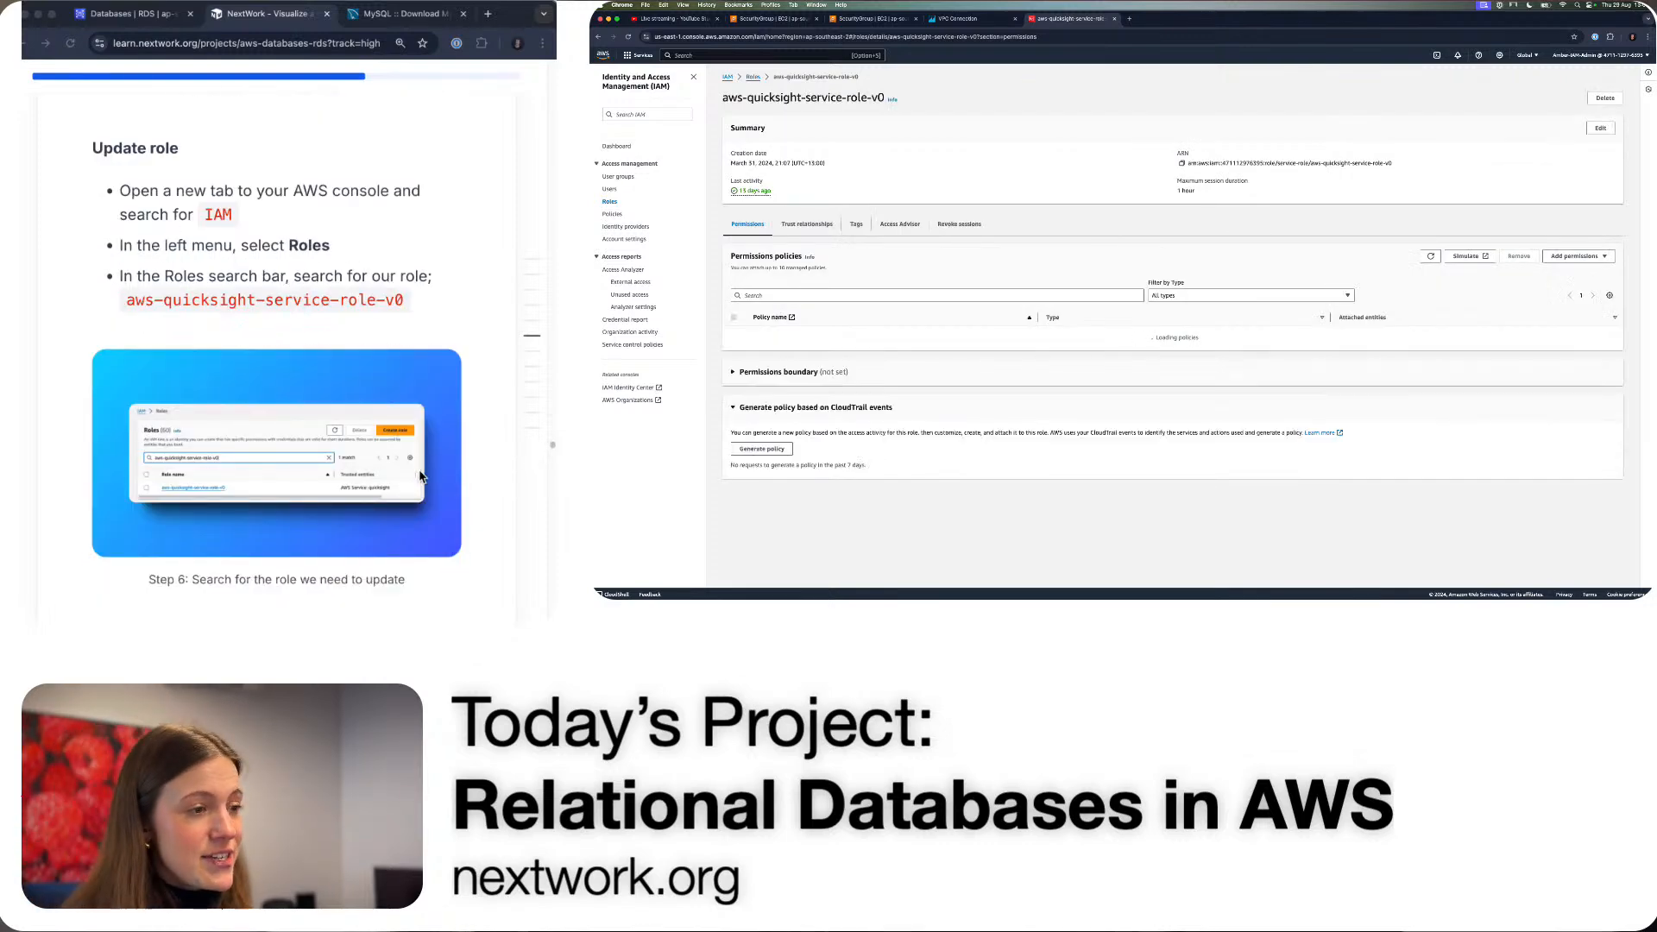
scroll(417, 481, "down", 1)
scroll(417, 485, "down", 5)
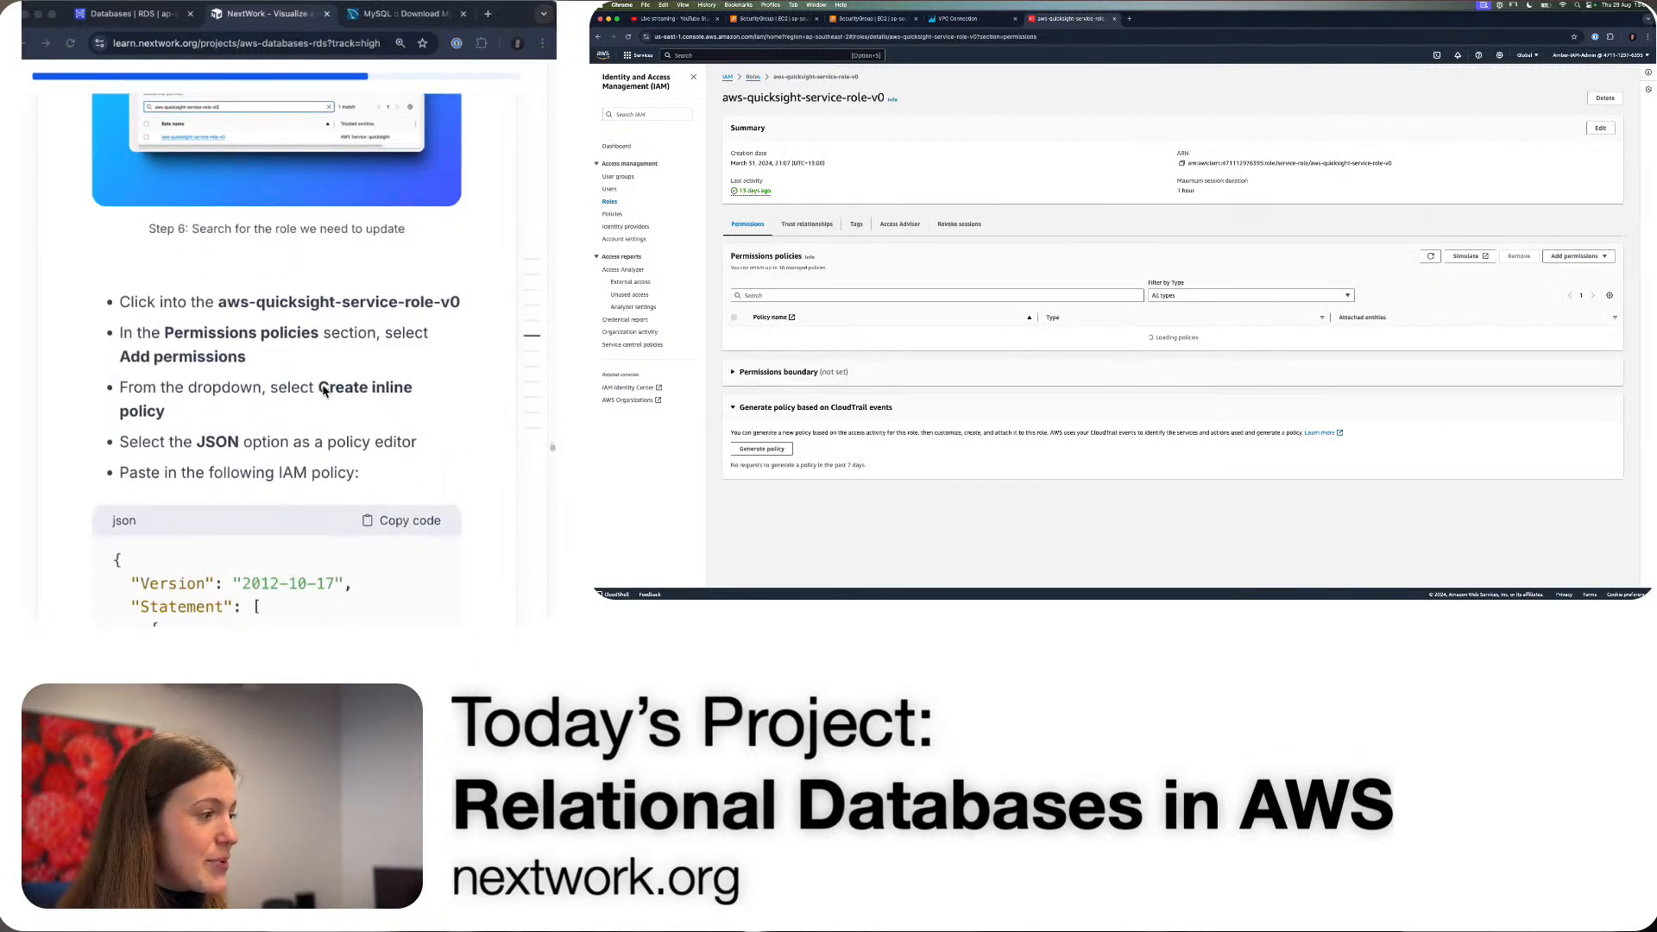
scroll(324, 391, "down", 1)
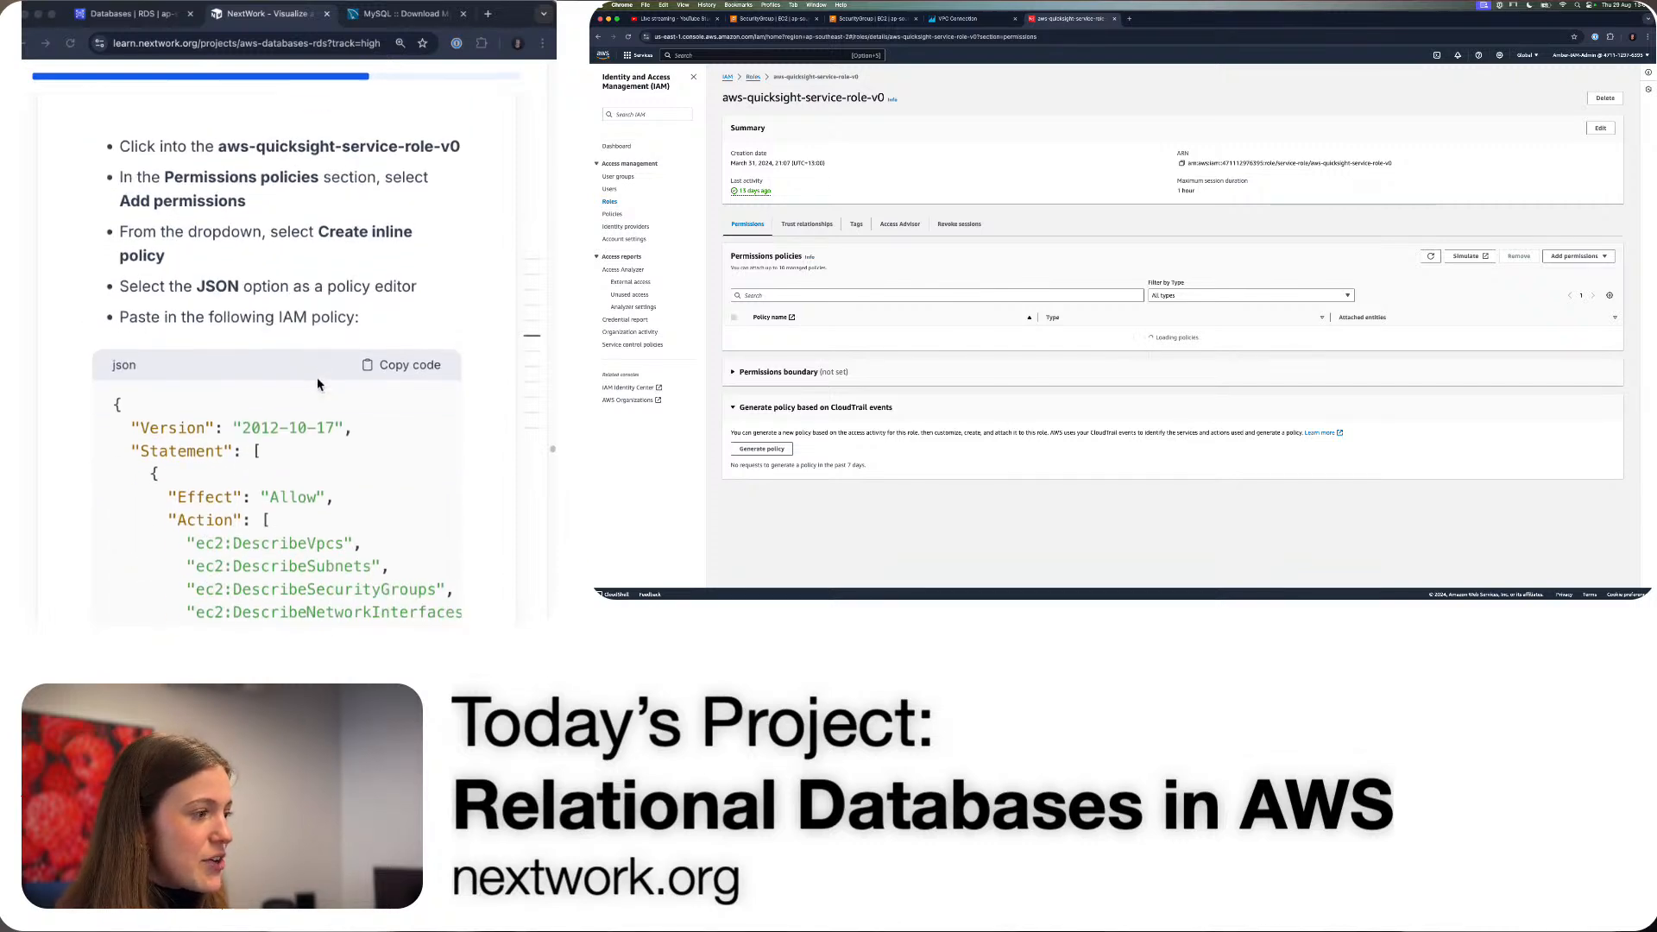
left_click(1579, 256)
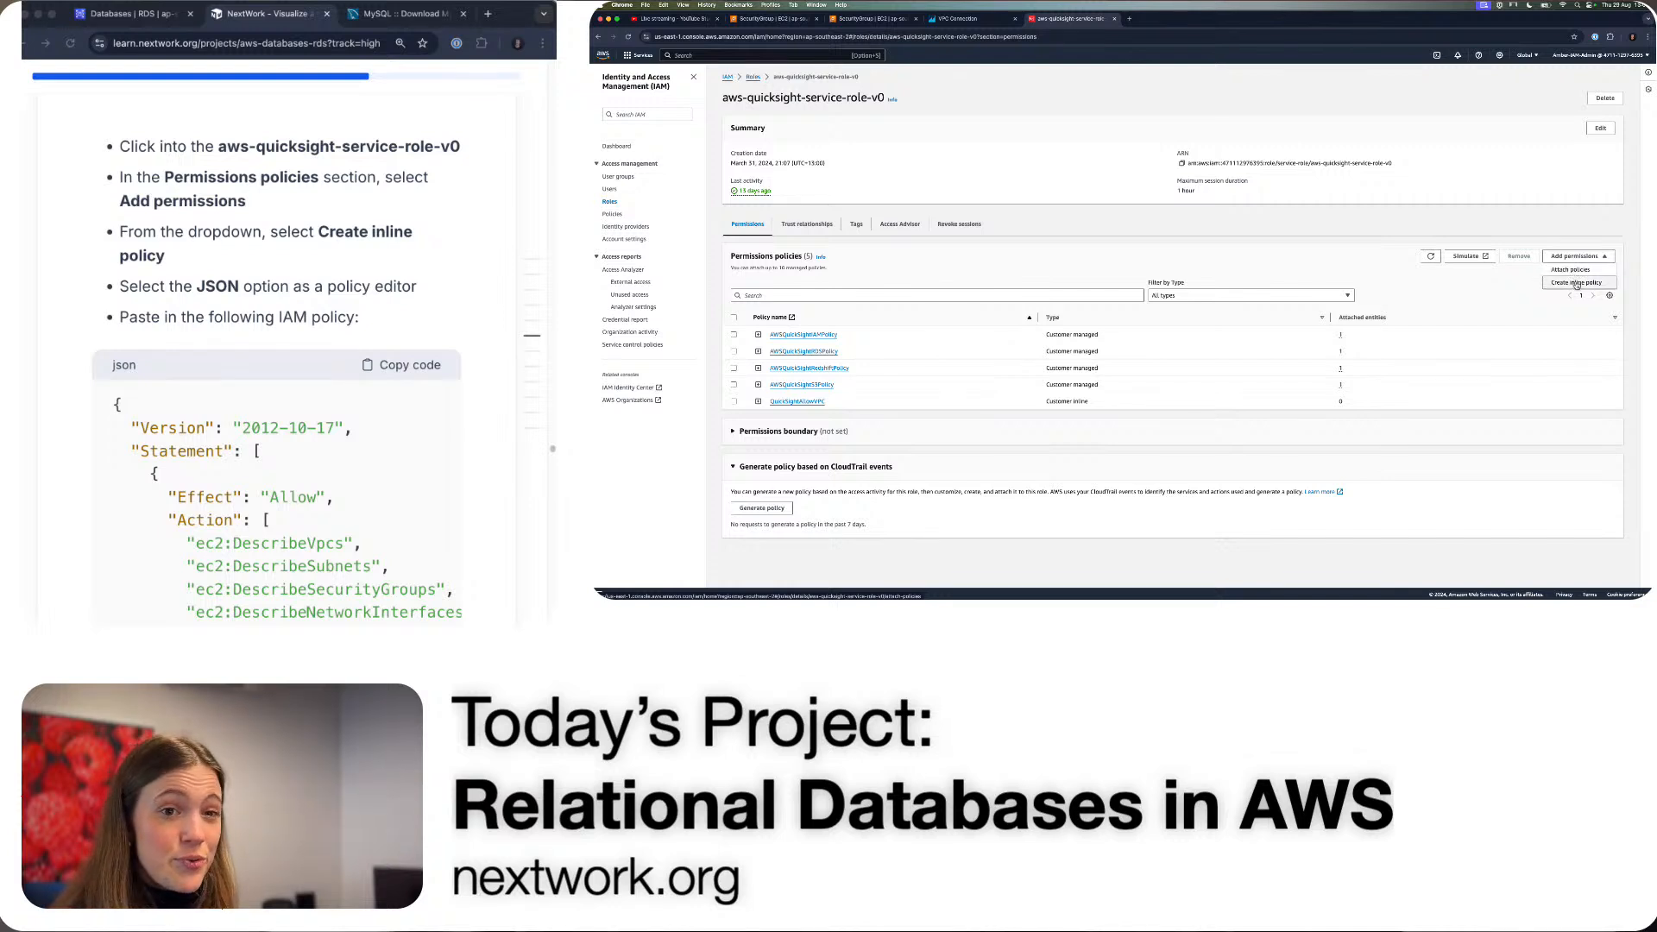
left_click(1576, 282)
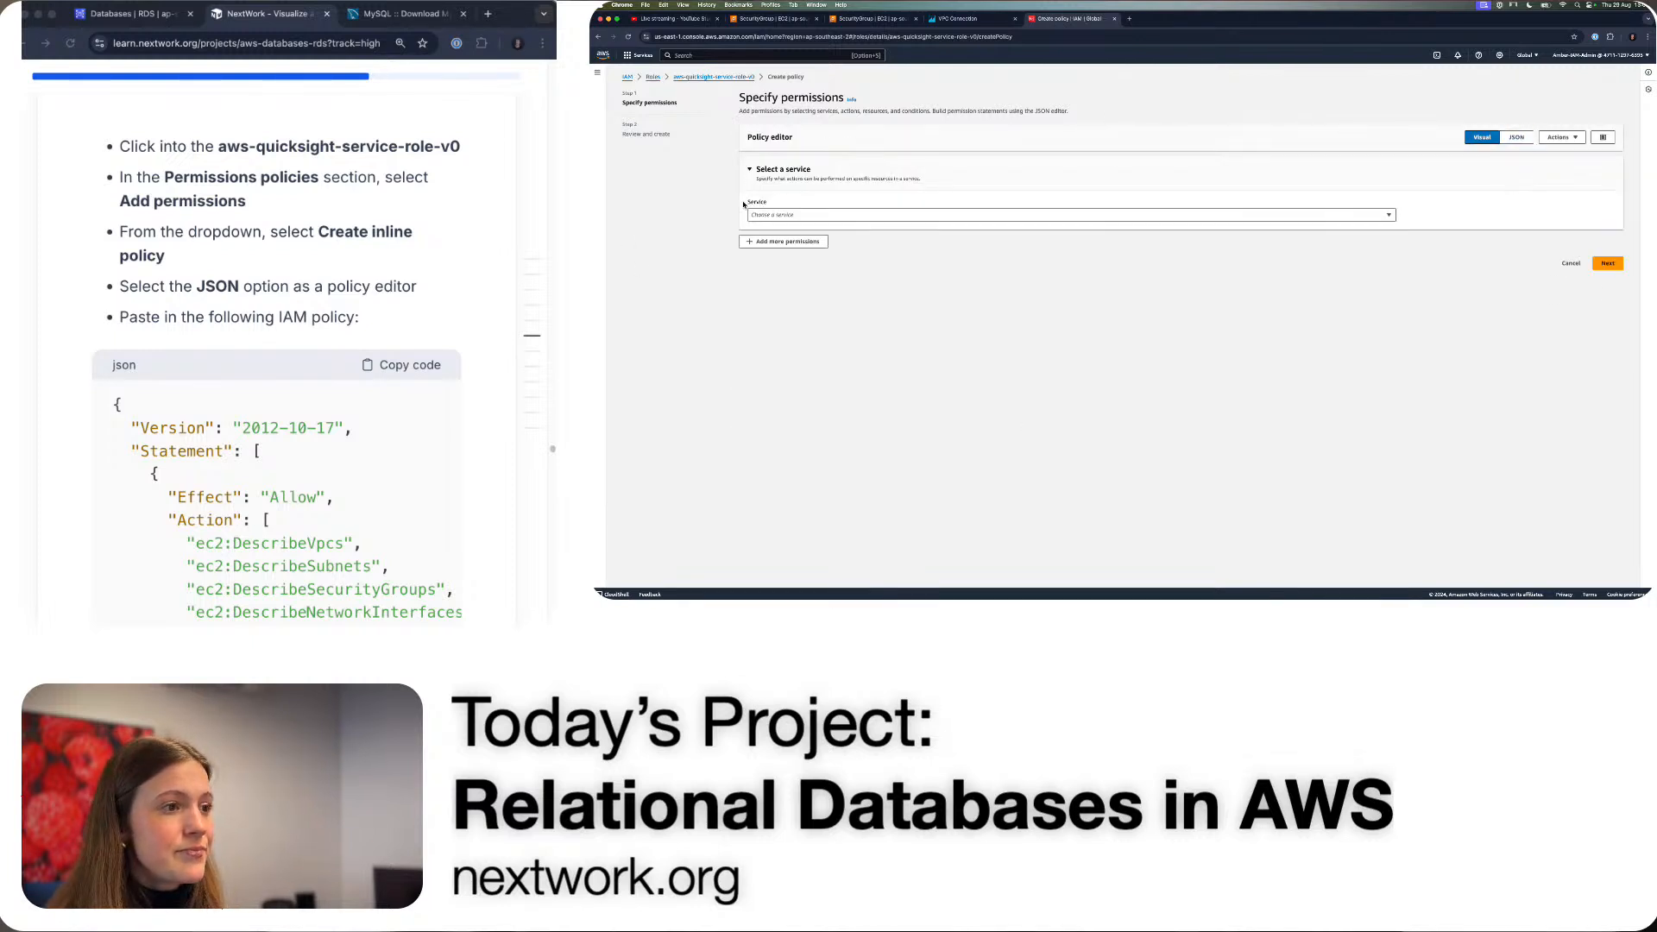
left_click(1517, 137)
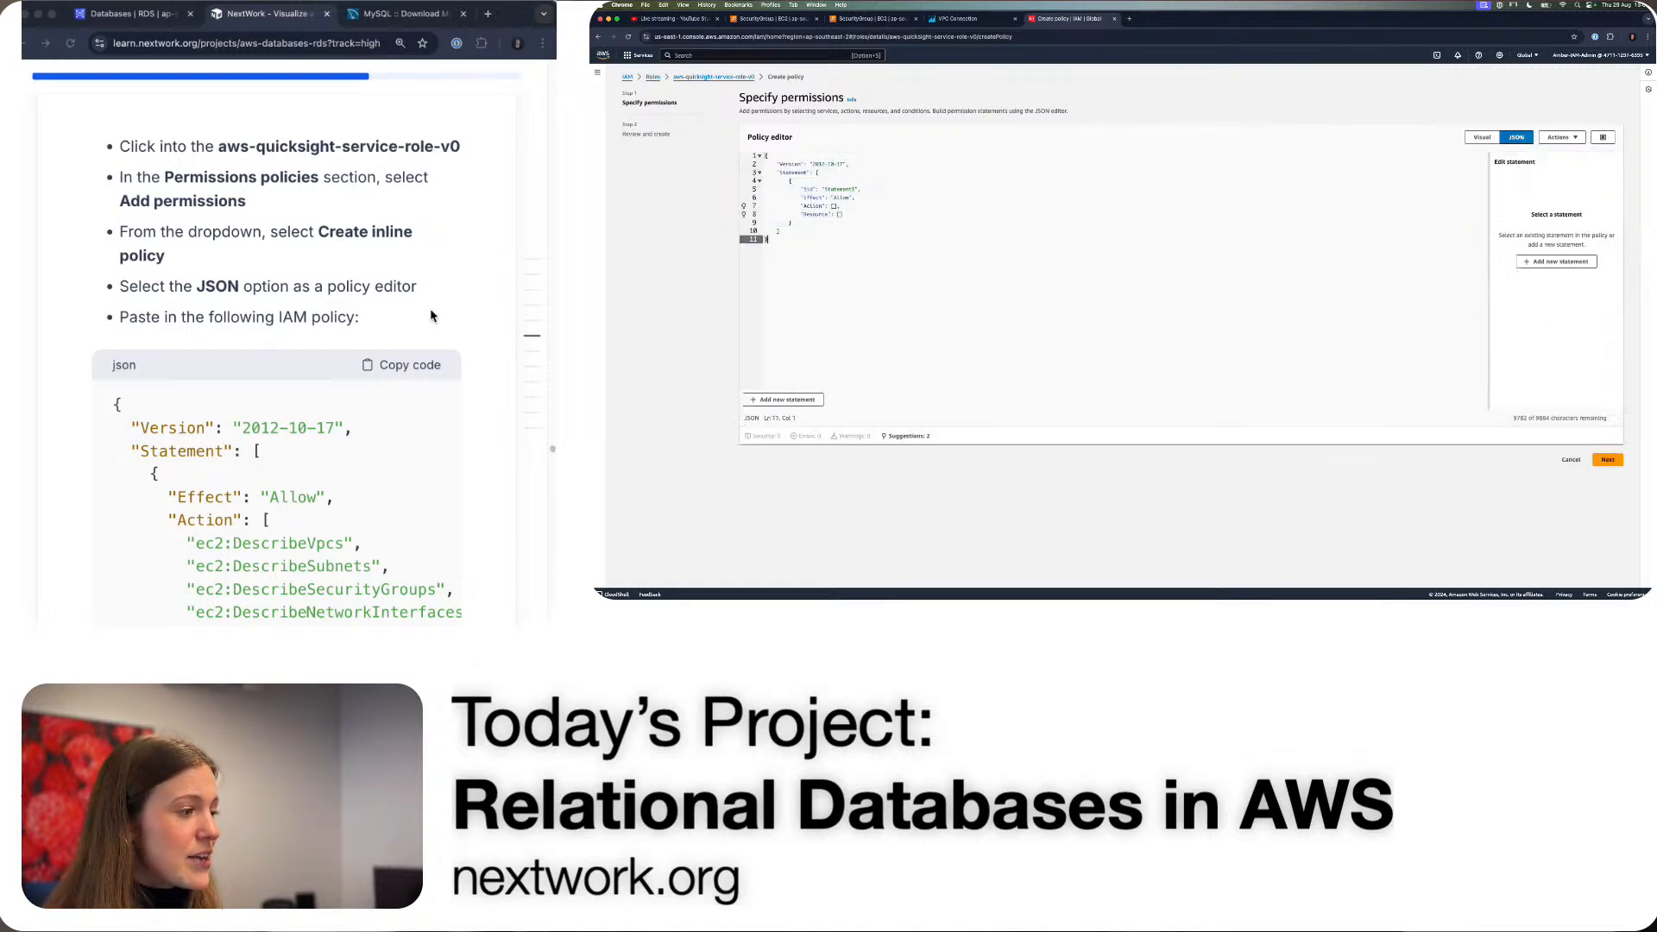
- Replace the default JSON in the inline policy editor with the IAM policy copied from the project instructions
scroll(431, 316, "down", 3)
left_click(397, 217)
left_click(404, 166)
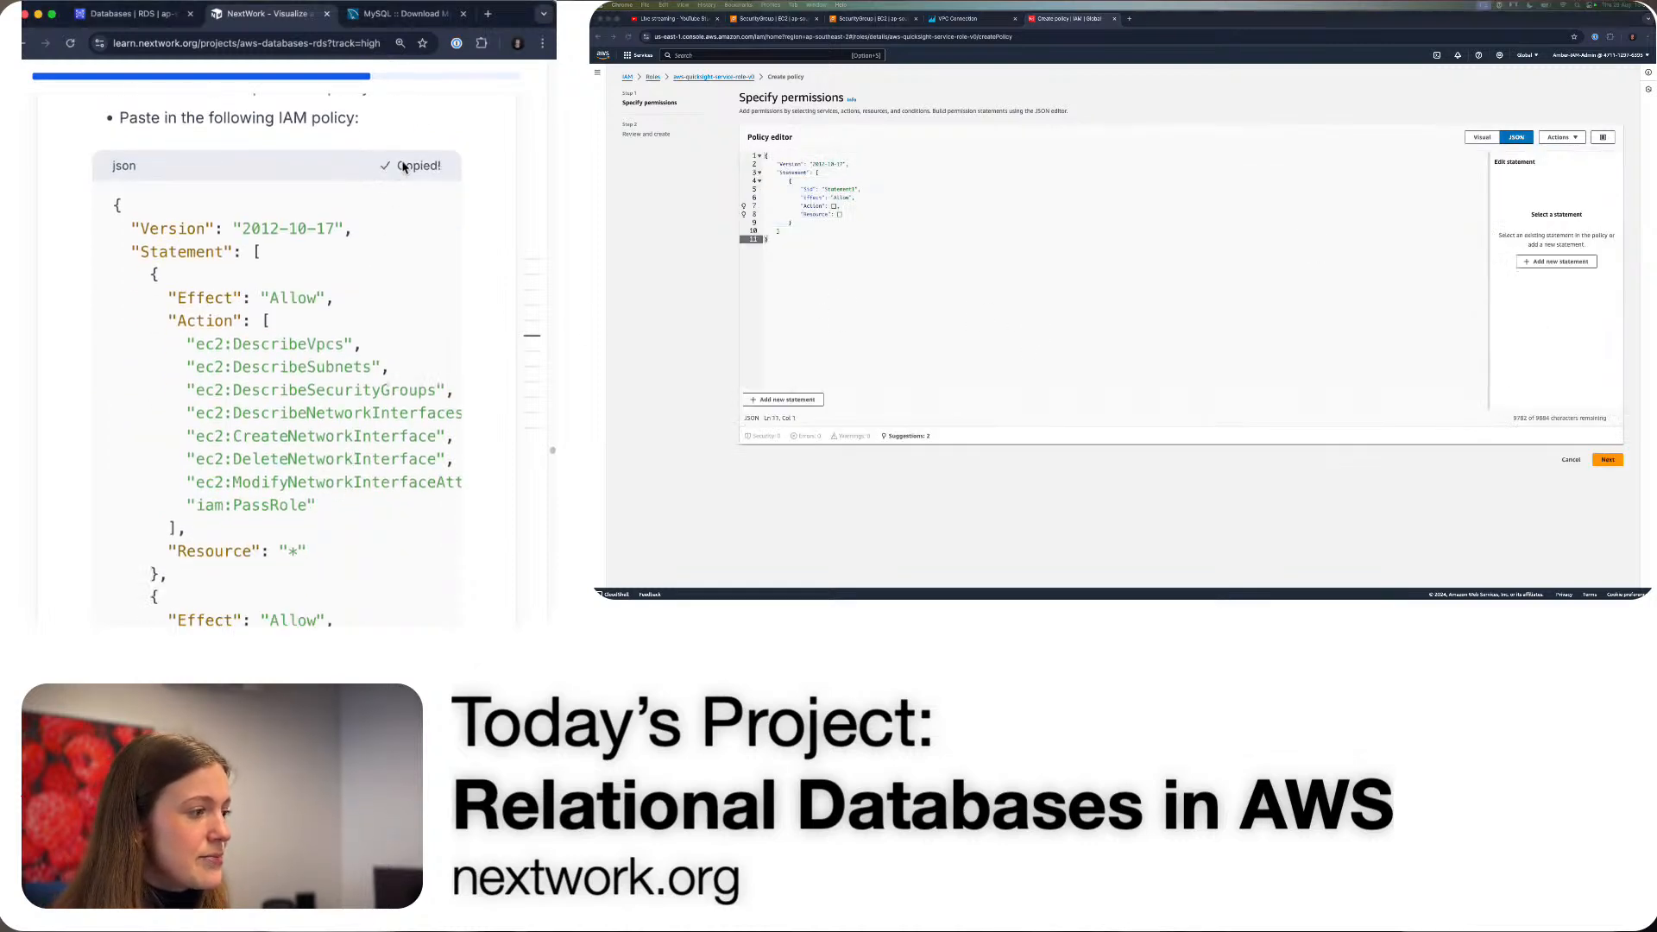
left_click(926, 248)
key("super+a")
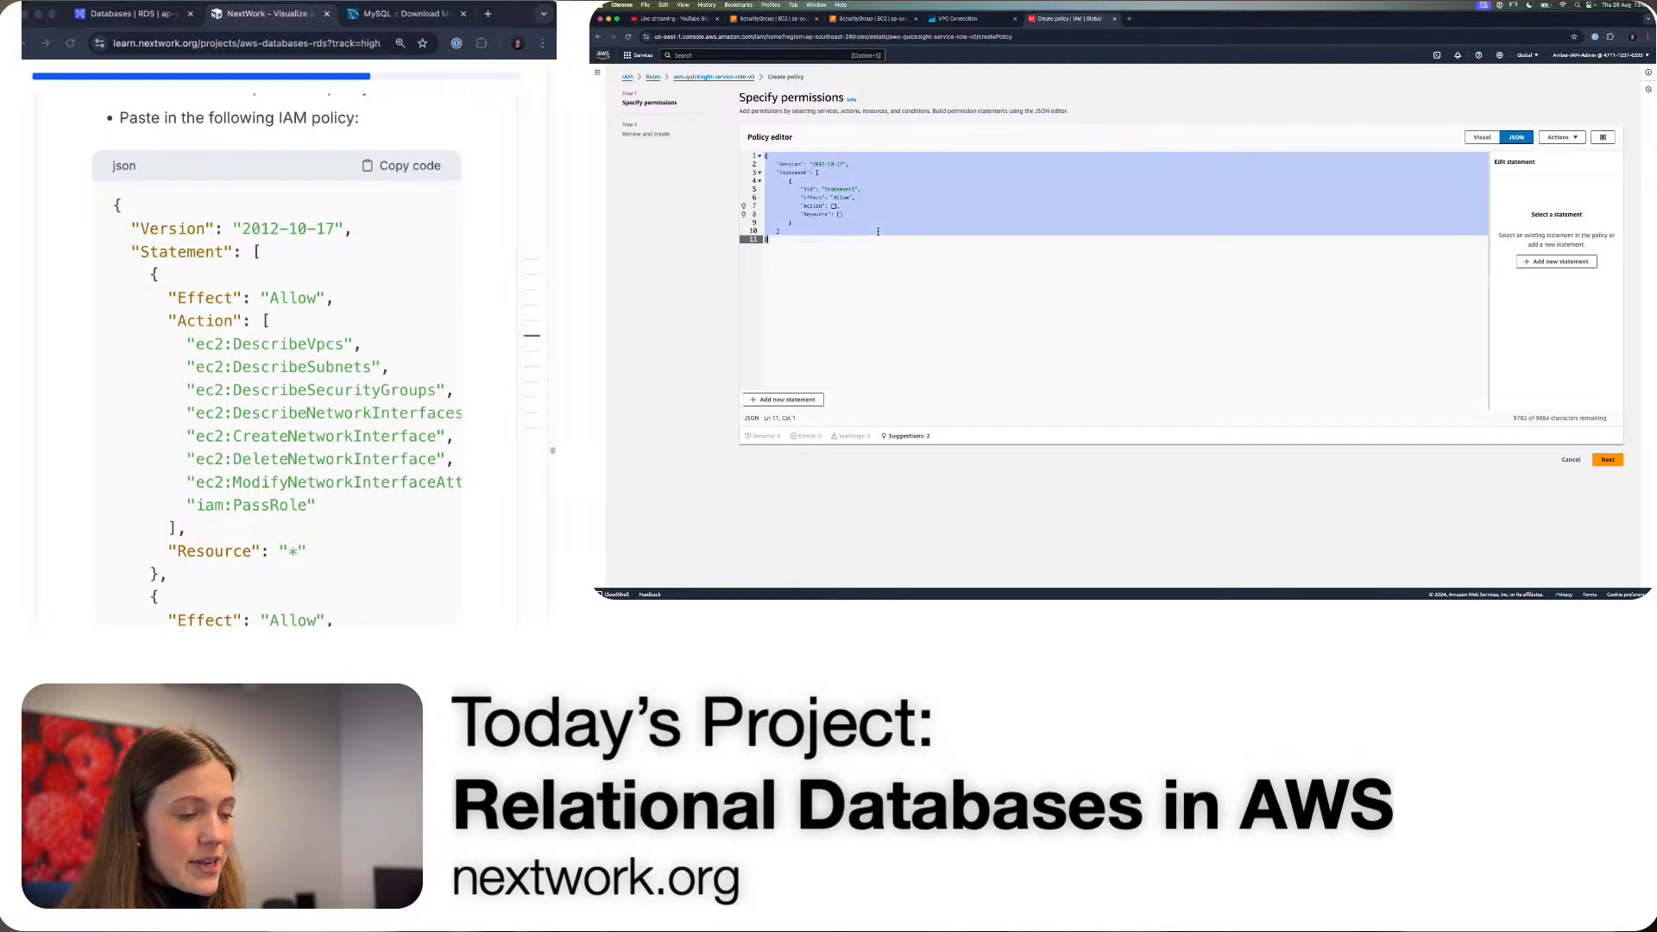
key("super+v")
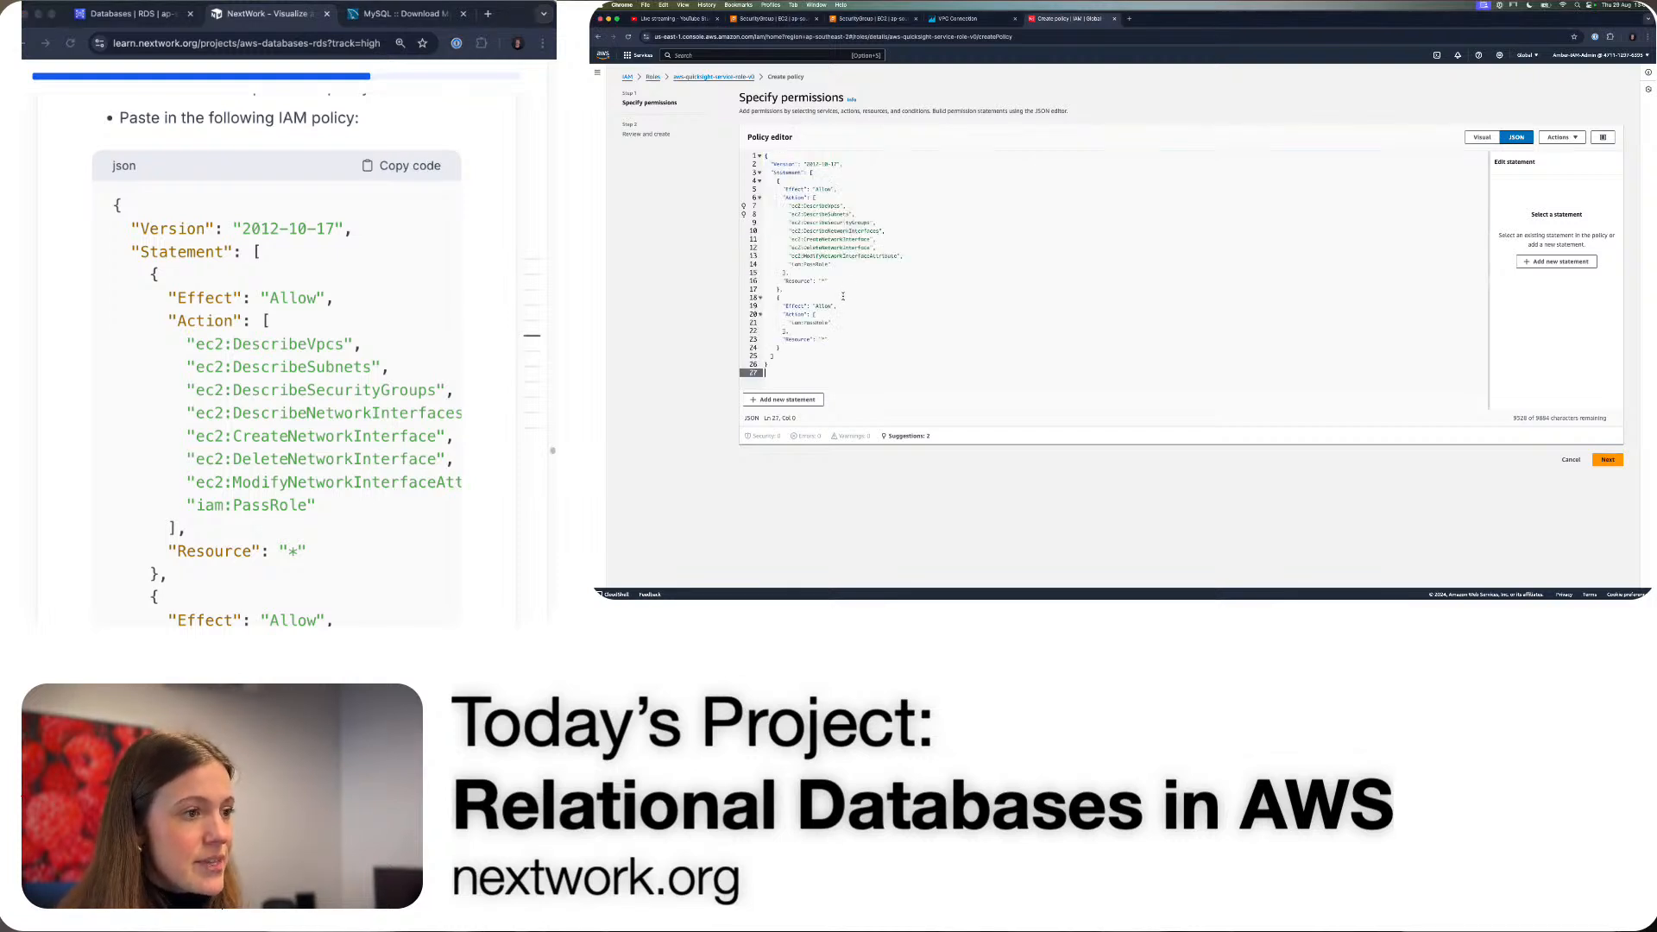
- Examine the pasted policy's first statement and the project's explanation of how to find the right policies, down to the policy naming instructions
left_click_drag(844, 355, 886, 231)
left_click(833, 222)
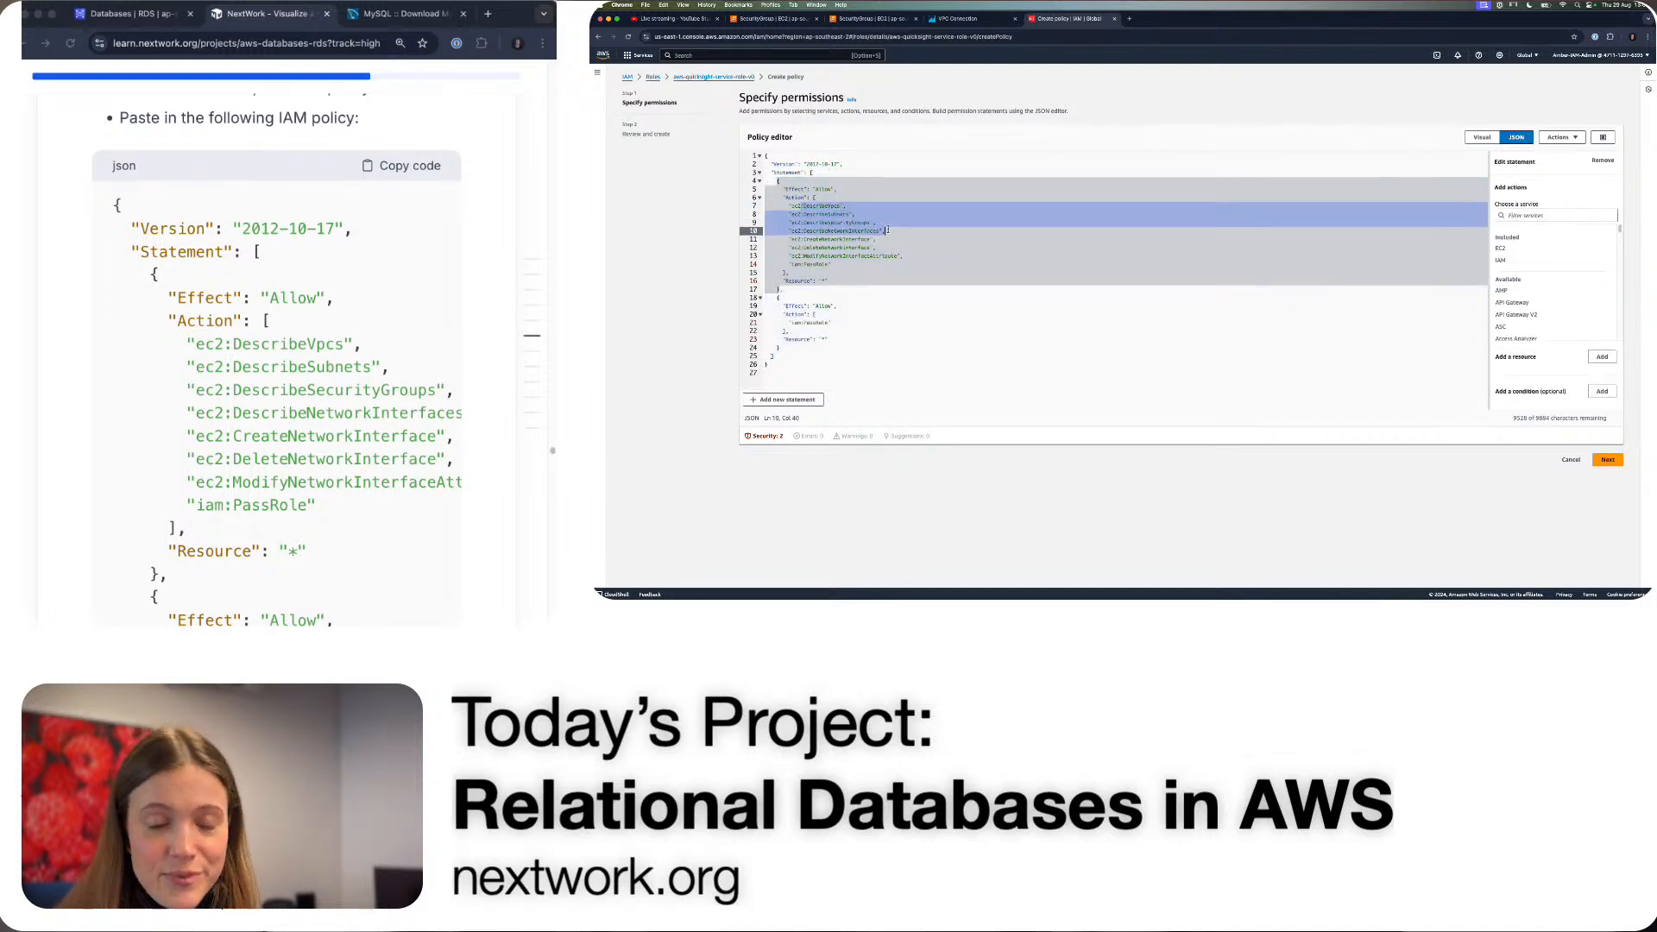
left_click(915, 279)
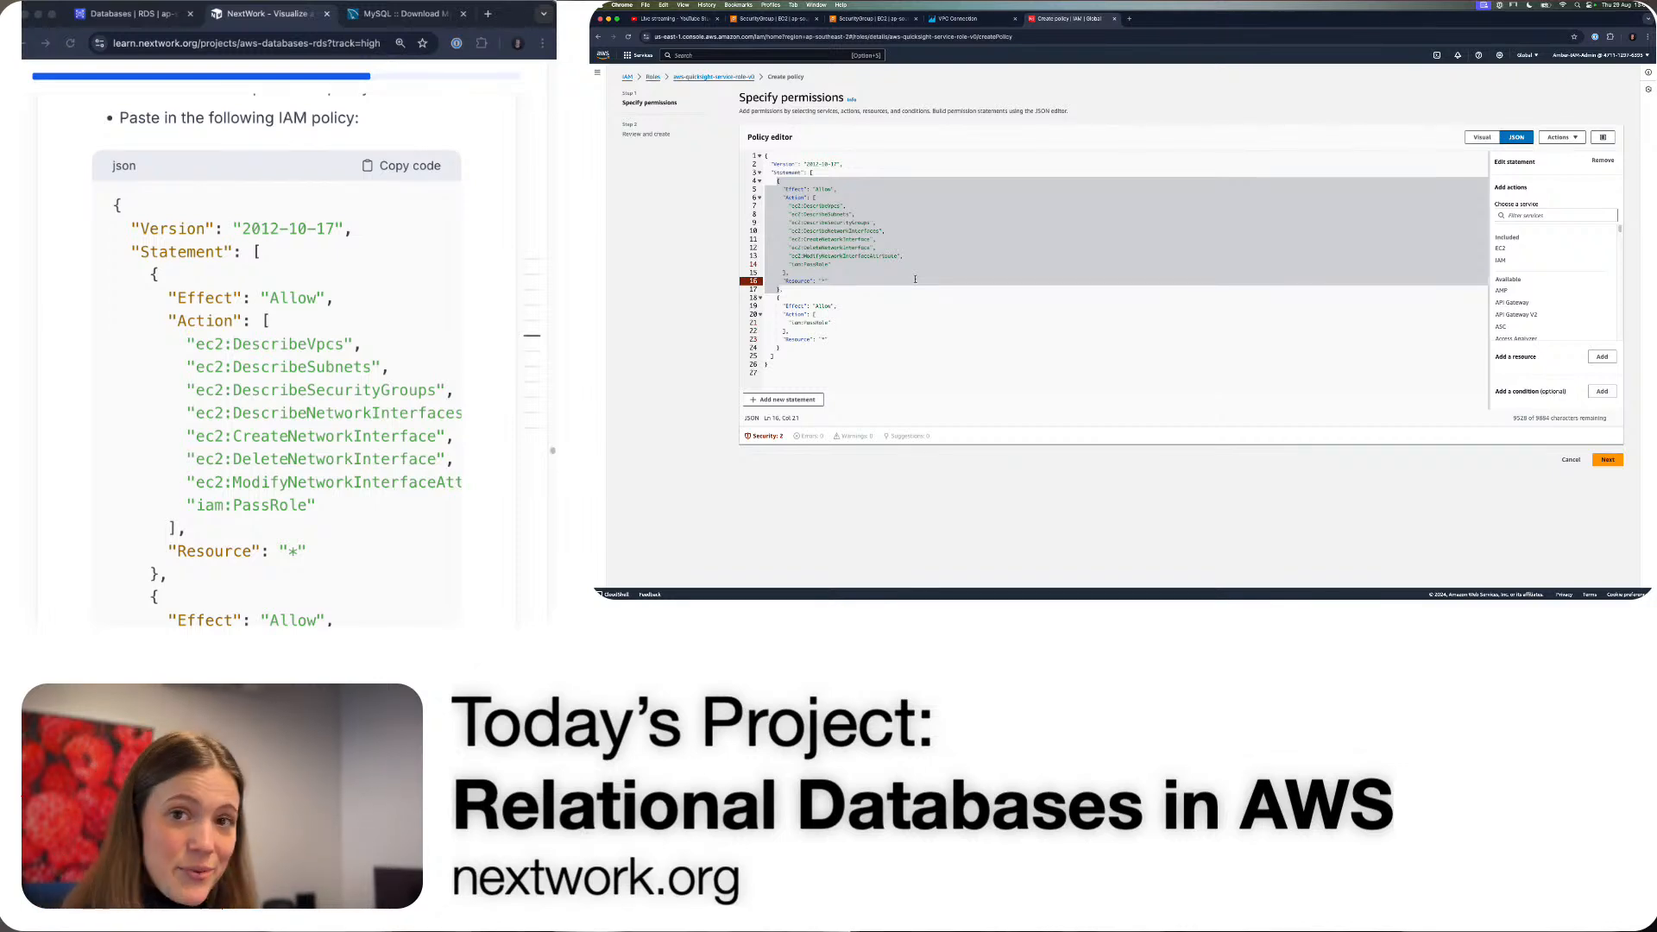
scroll(221, 534, "down", 10)
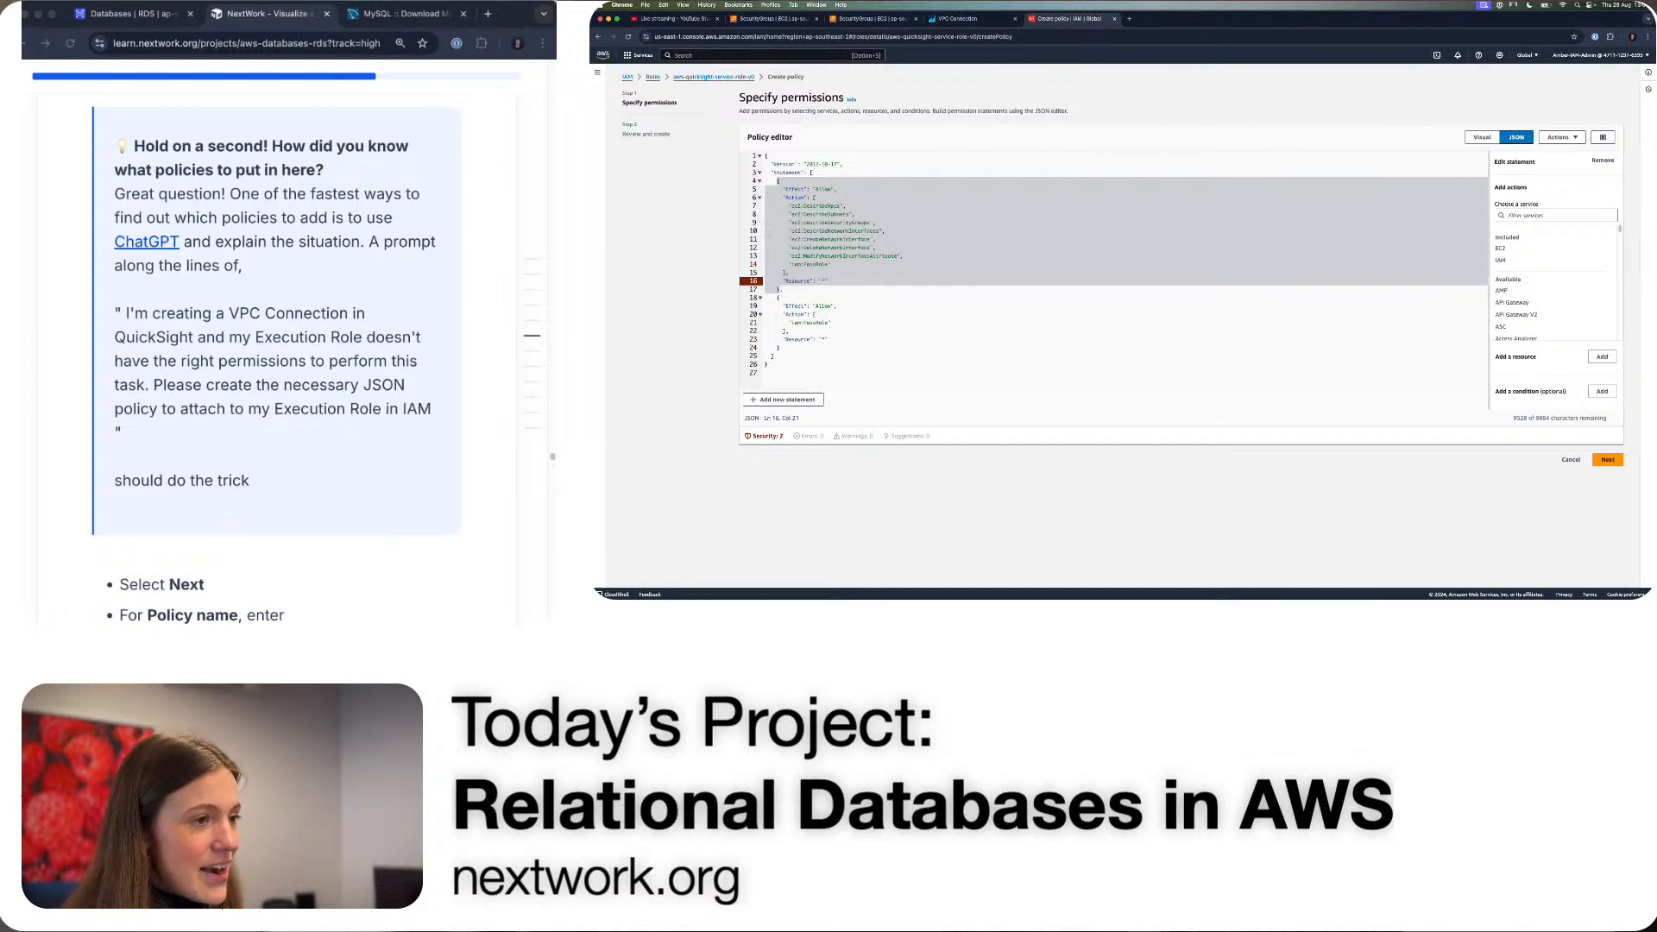
left_click(1041, 274)
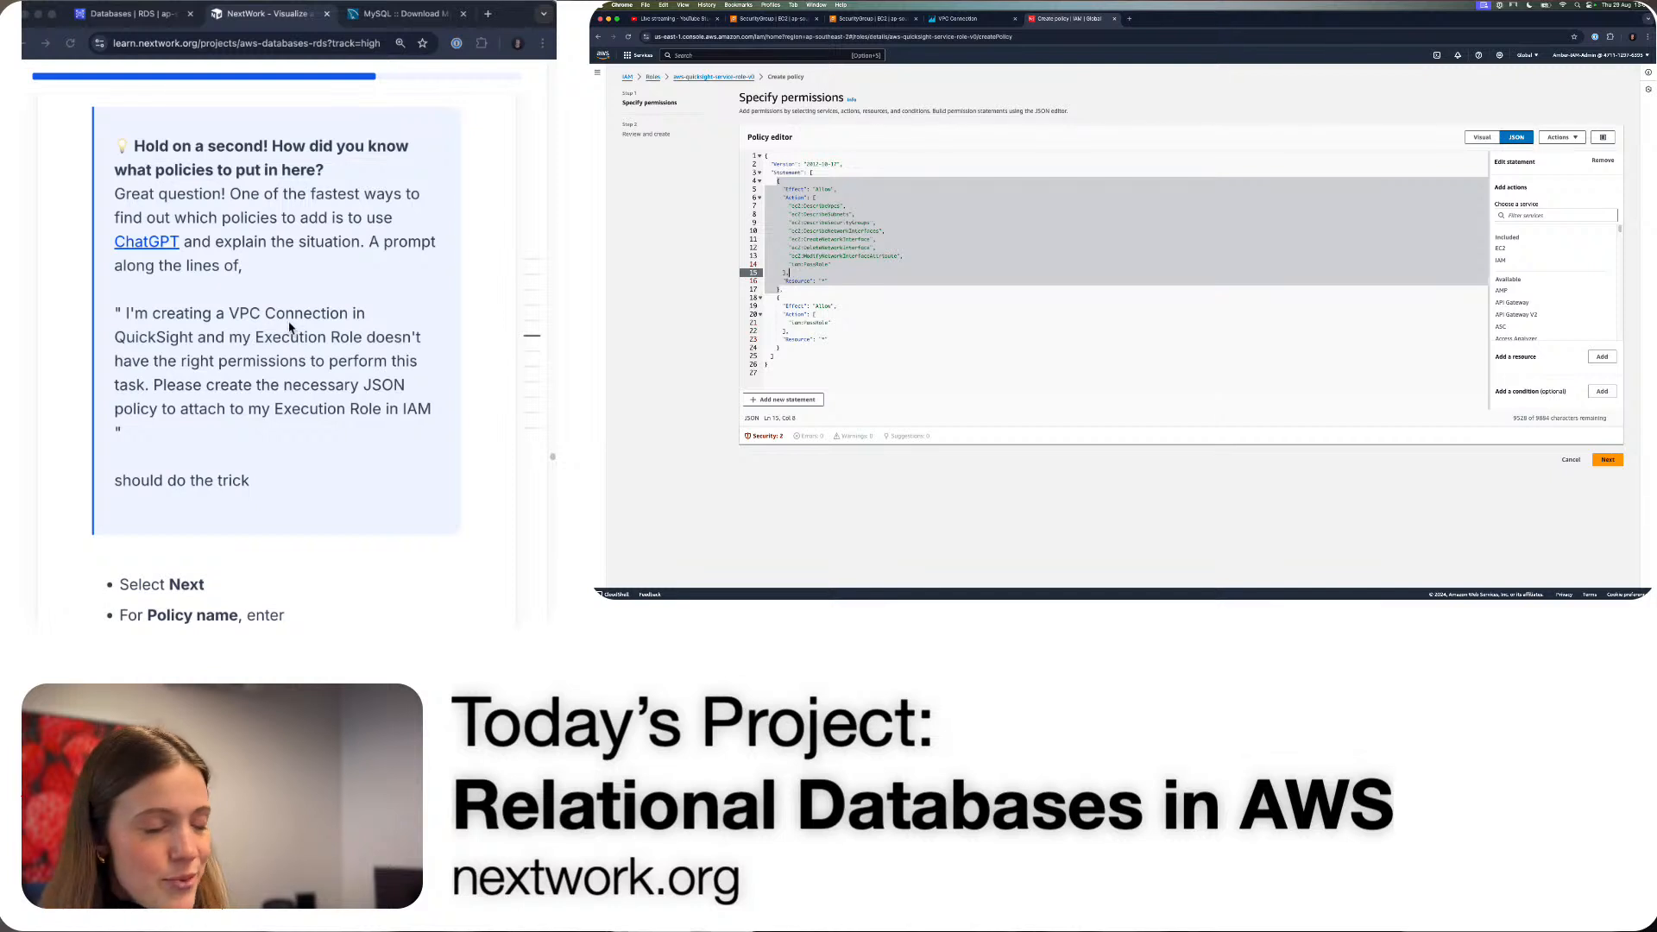
scroll(291, 328, "down", 1)
scroll(291, 328, "down", 5)
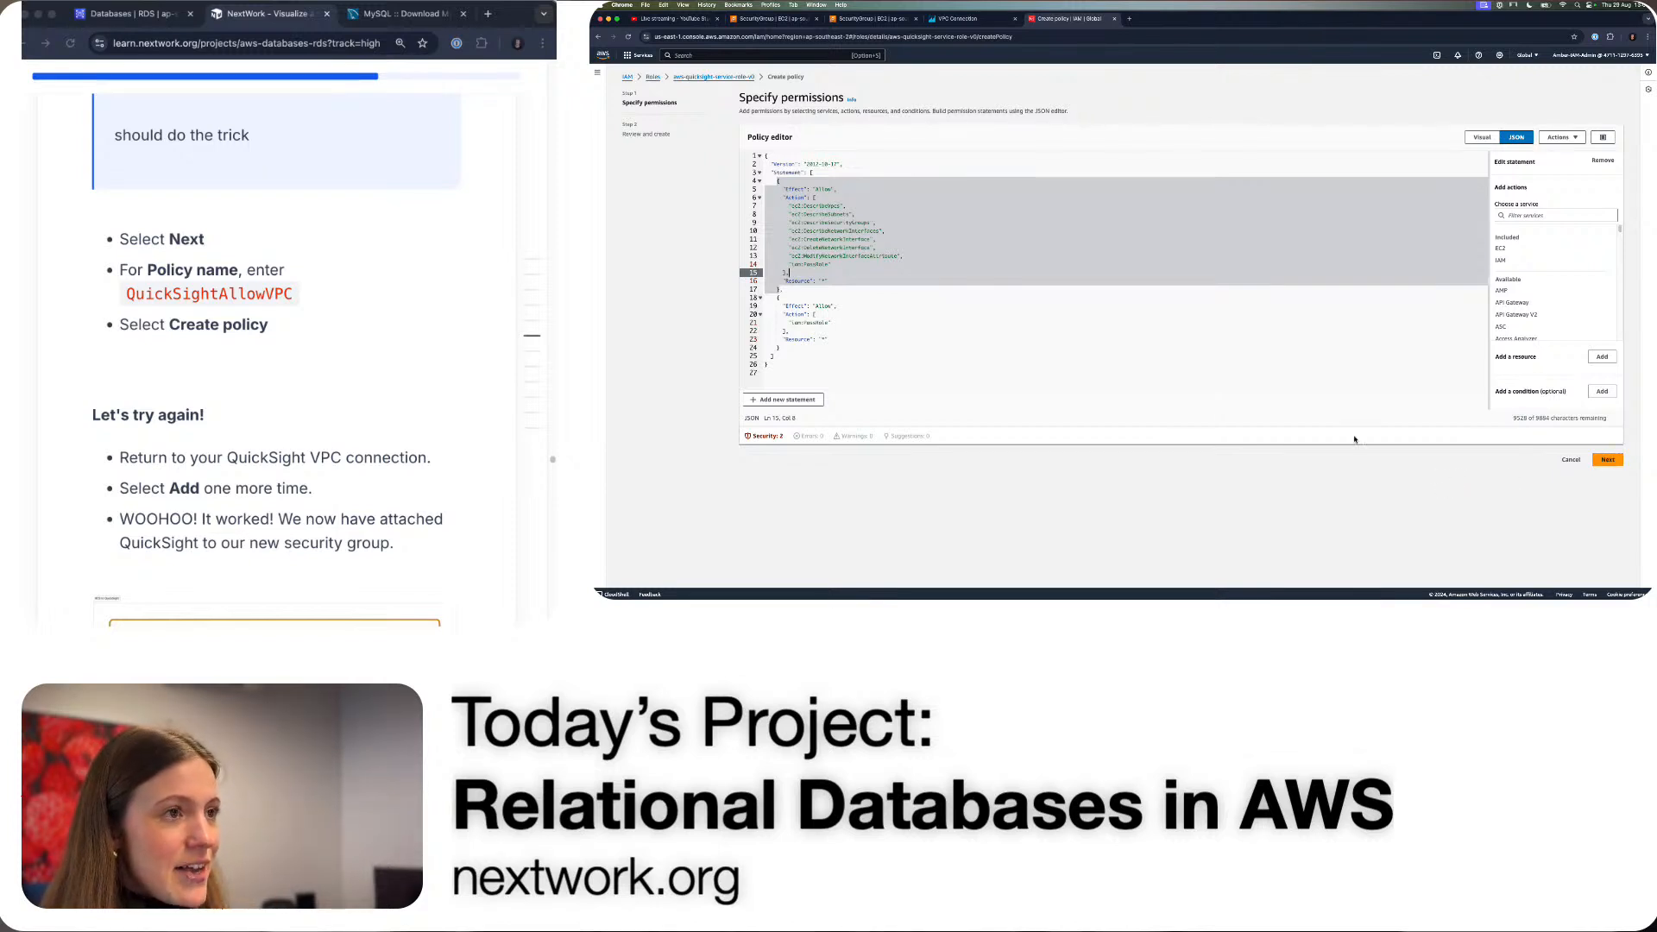
- Check the QuickSight VPC connections list and review the project's VPC connection and role update instructions, down to the security group question
left_click(963, 19)
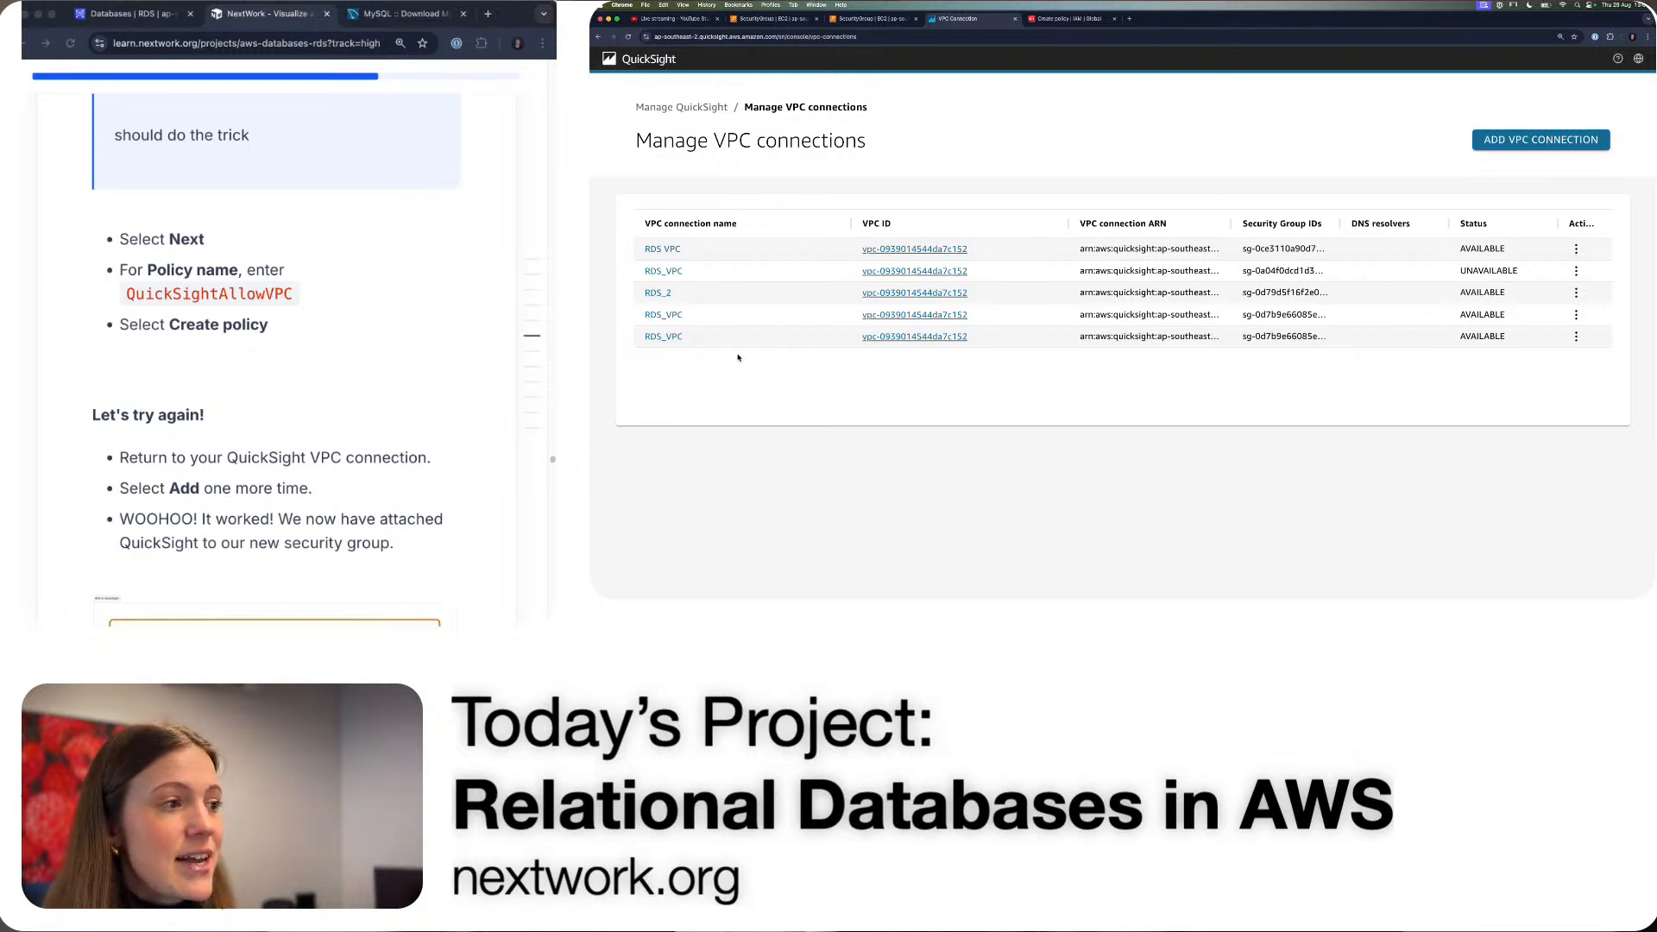
scroll(344, 407, "down", 3)
scroll(343, 408, "up", 15)
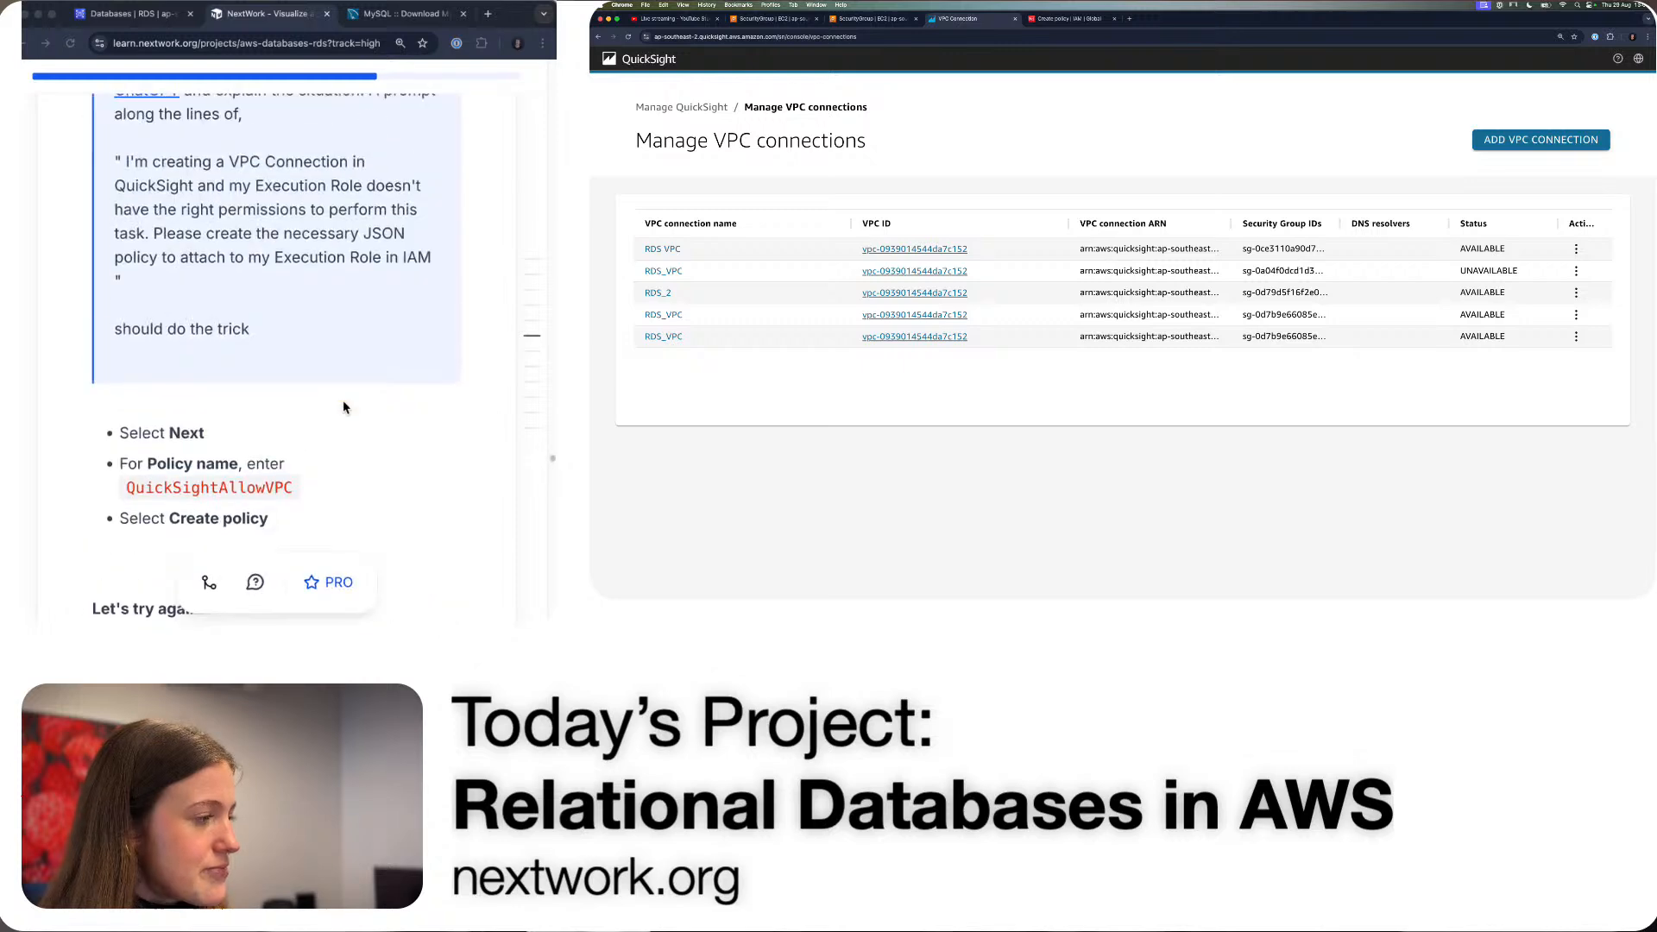
scroll(344, 408, "up", 10)
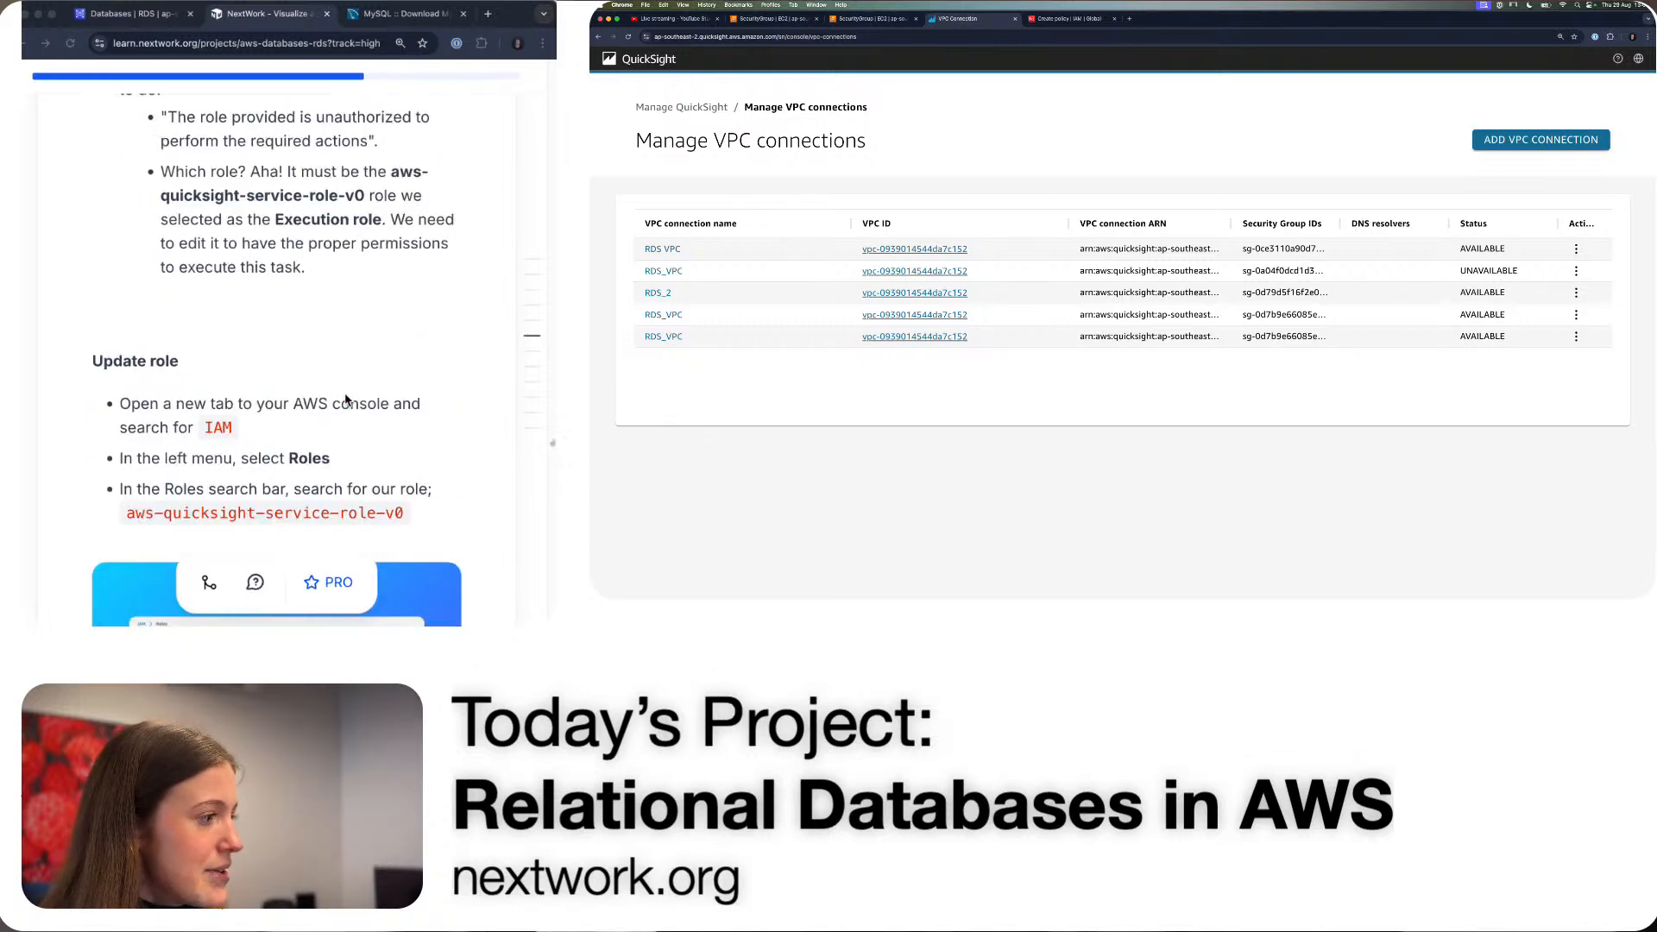
scroll(345, 397, "up", 10)
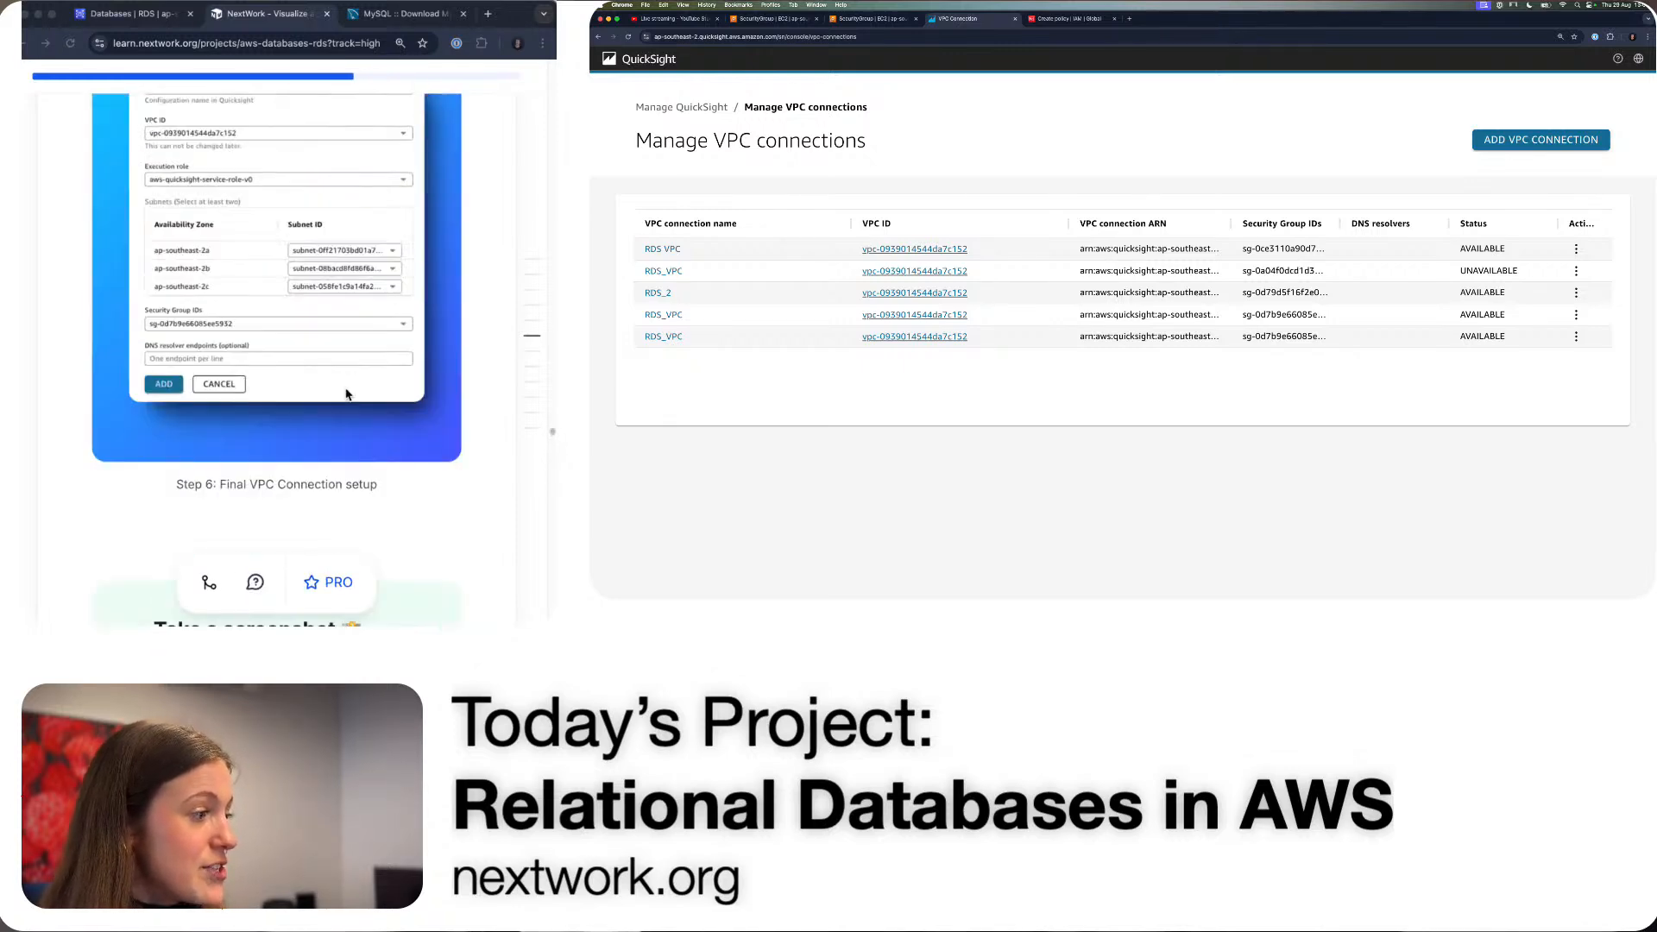
scroll(346, 394, "down", 15)
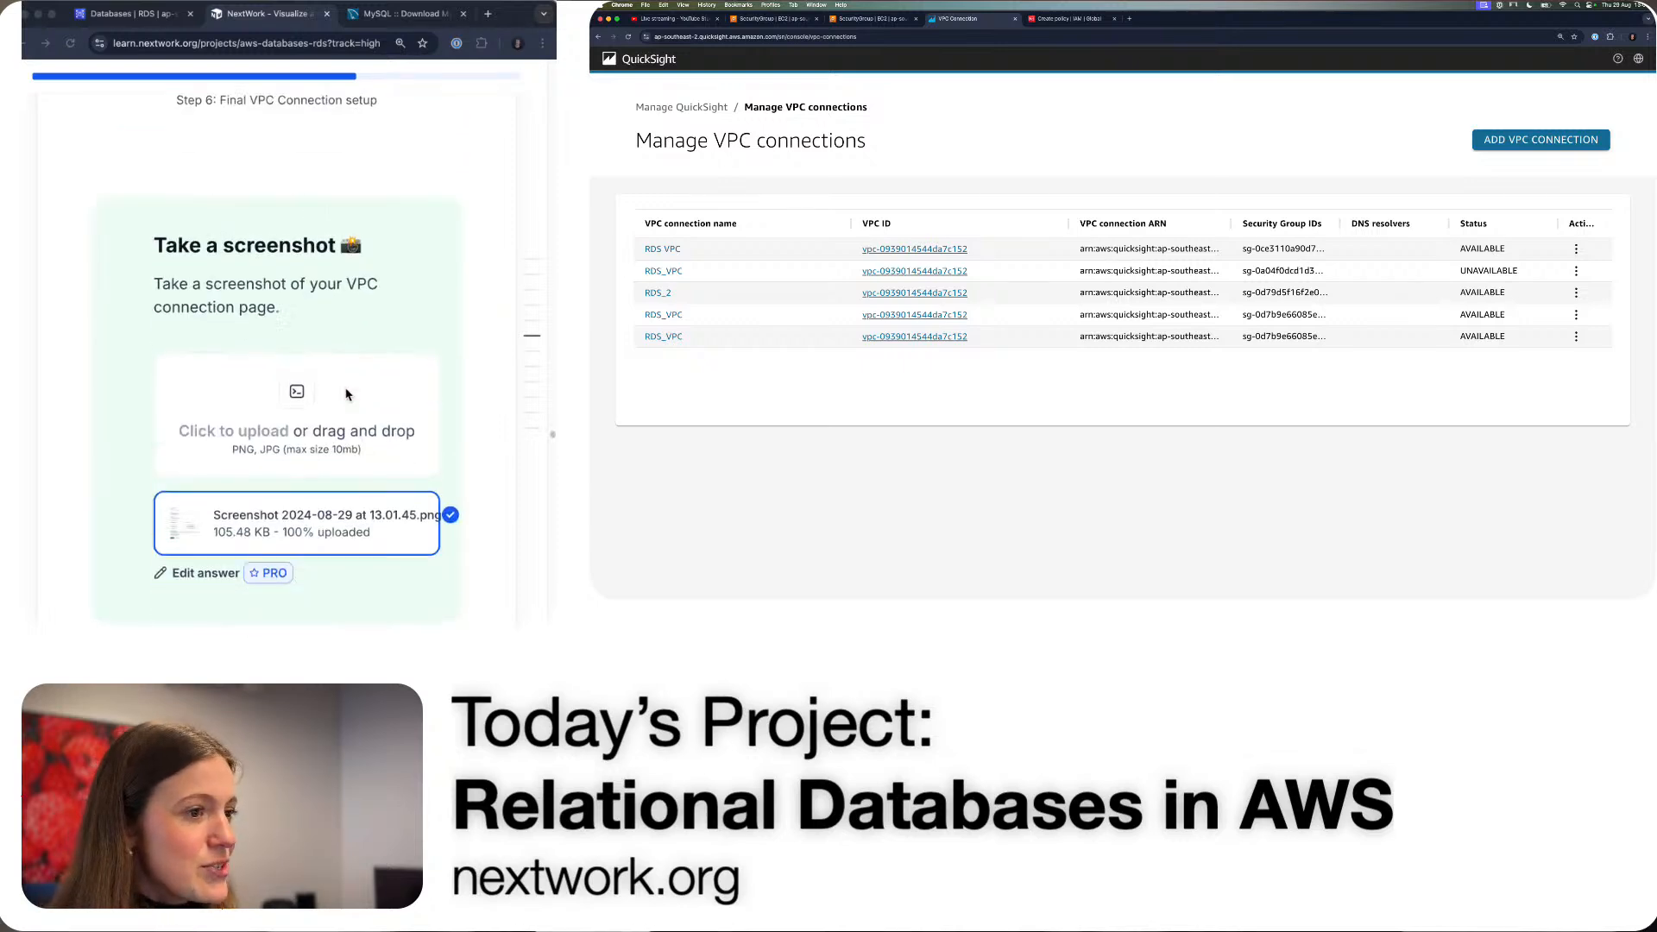
scroll(349, 393, "down", 20)
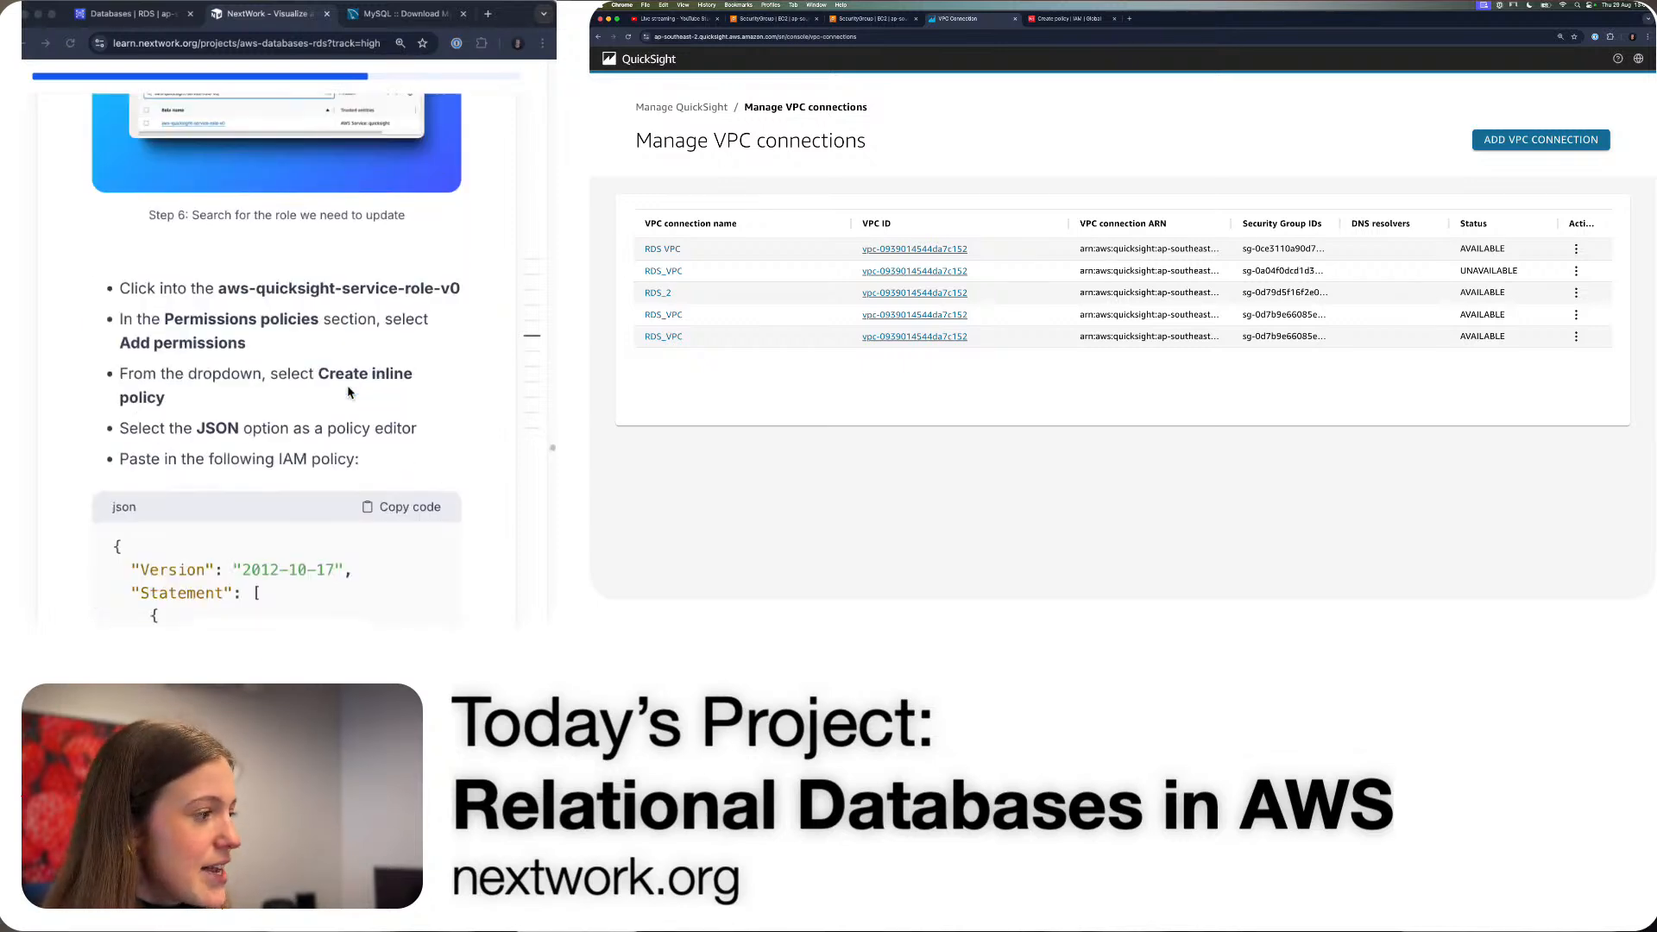
scroll(348, 393, "down", 20)
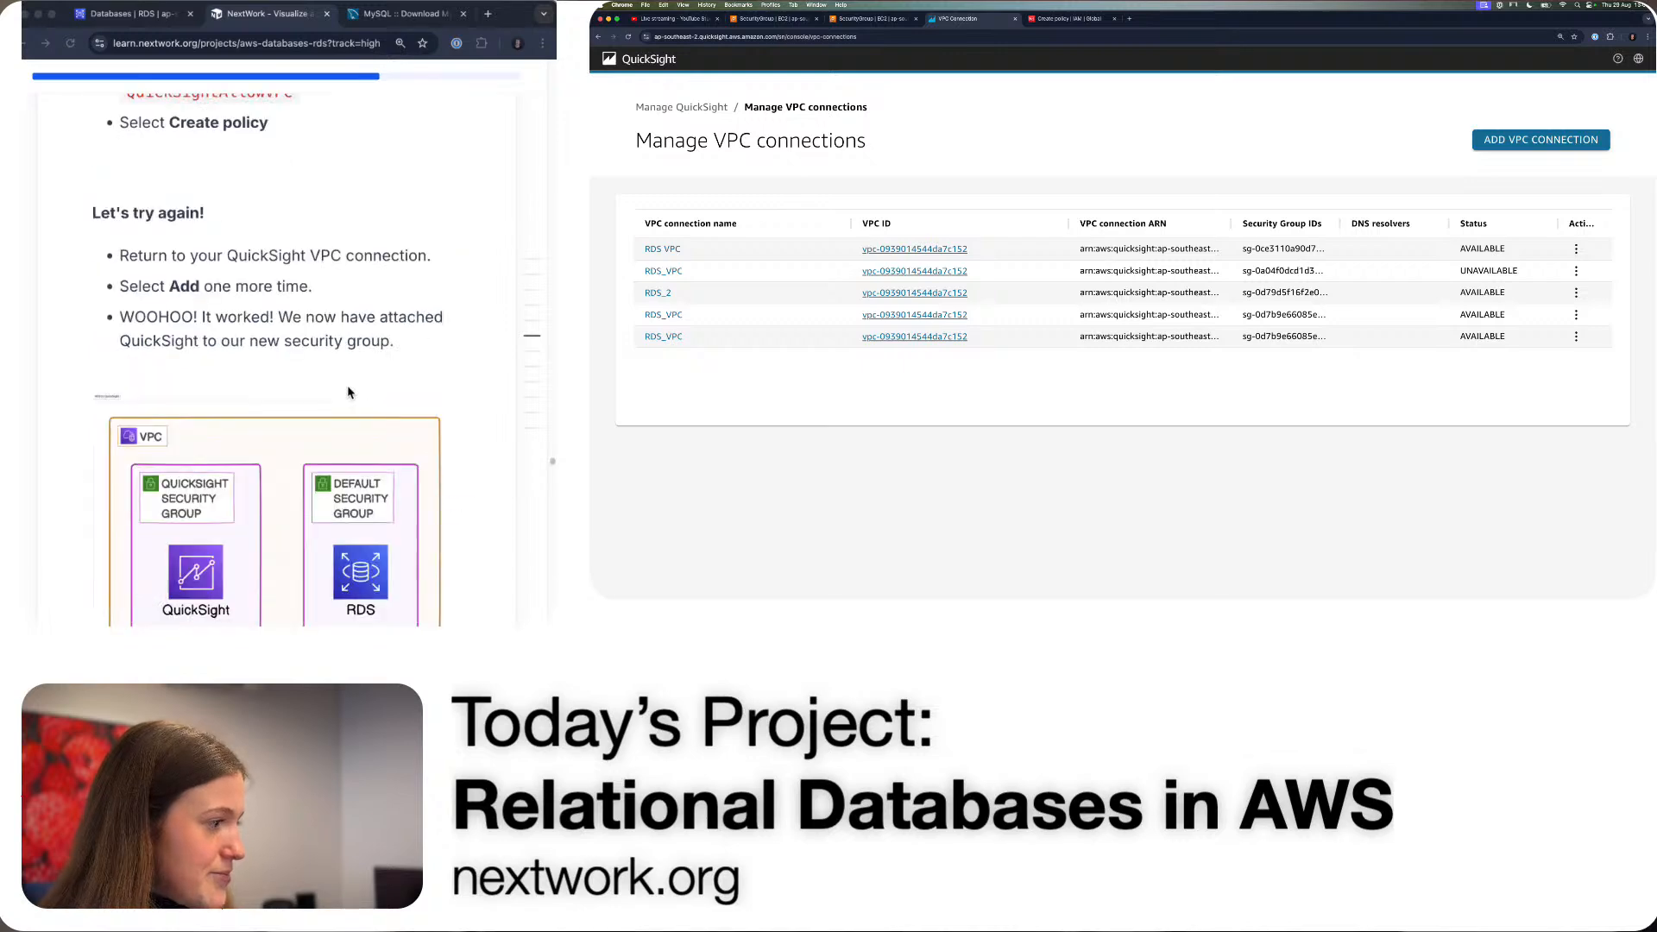
scroll(348, 393, "down", 5)
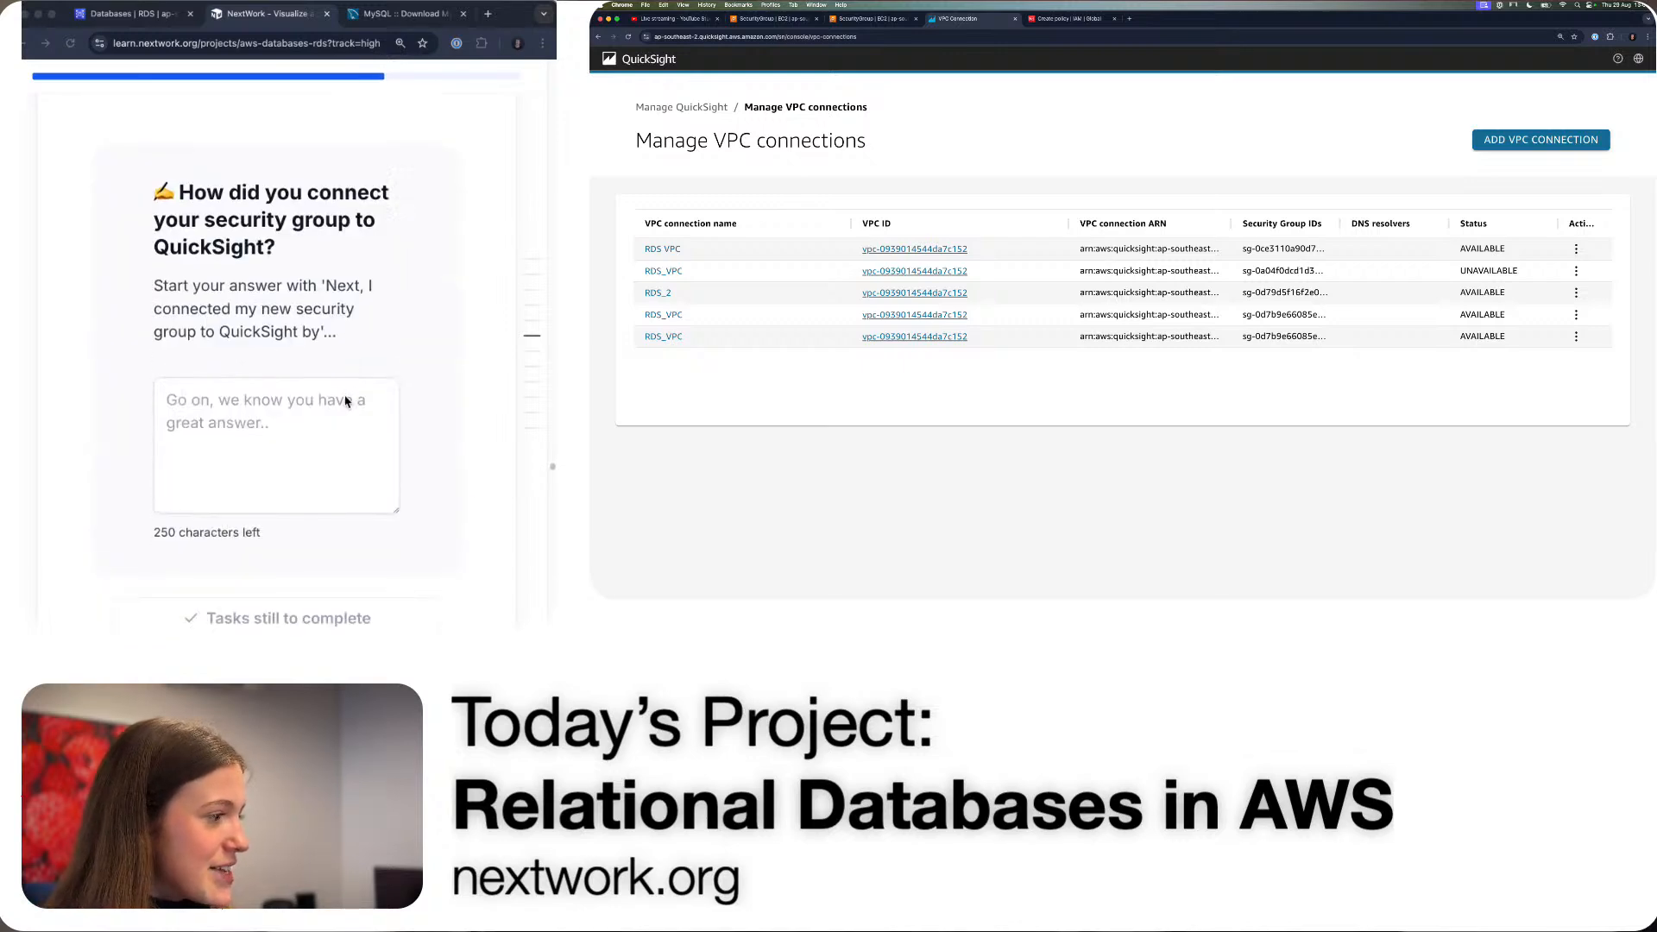
- Begin the security group answer with the suggested opening "Next, I connected my new security group to QuickSight by"
left_click_drag(327, 286, 325, 336)
key("super+c")
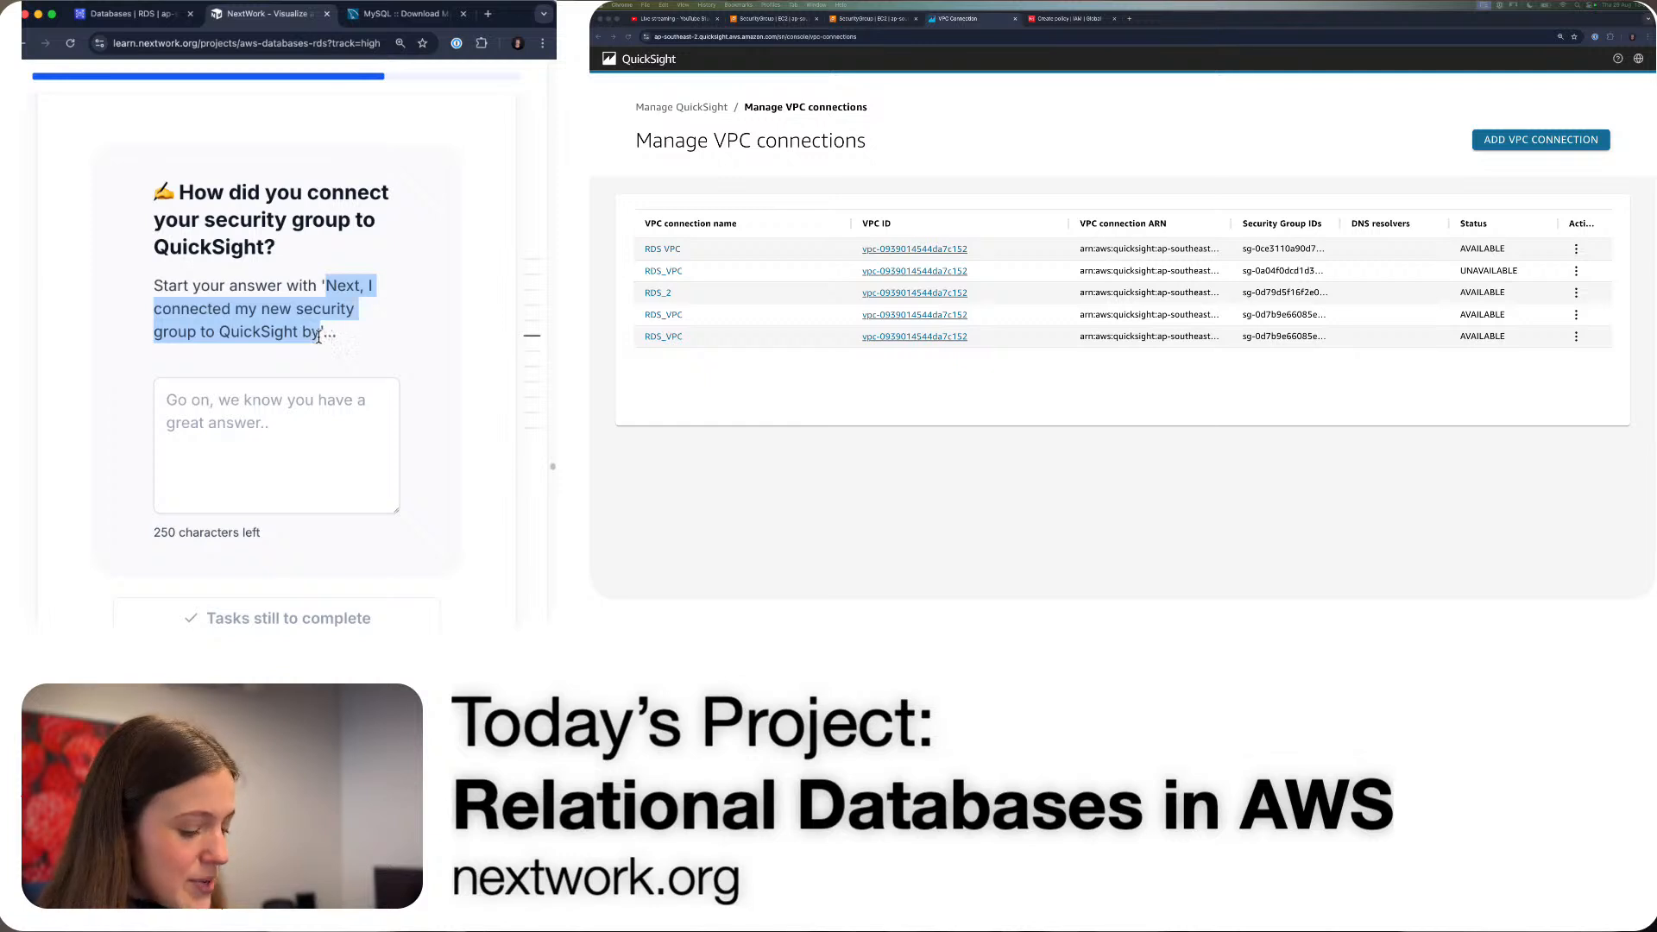
left_click(300, 416)
key("super+v")
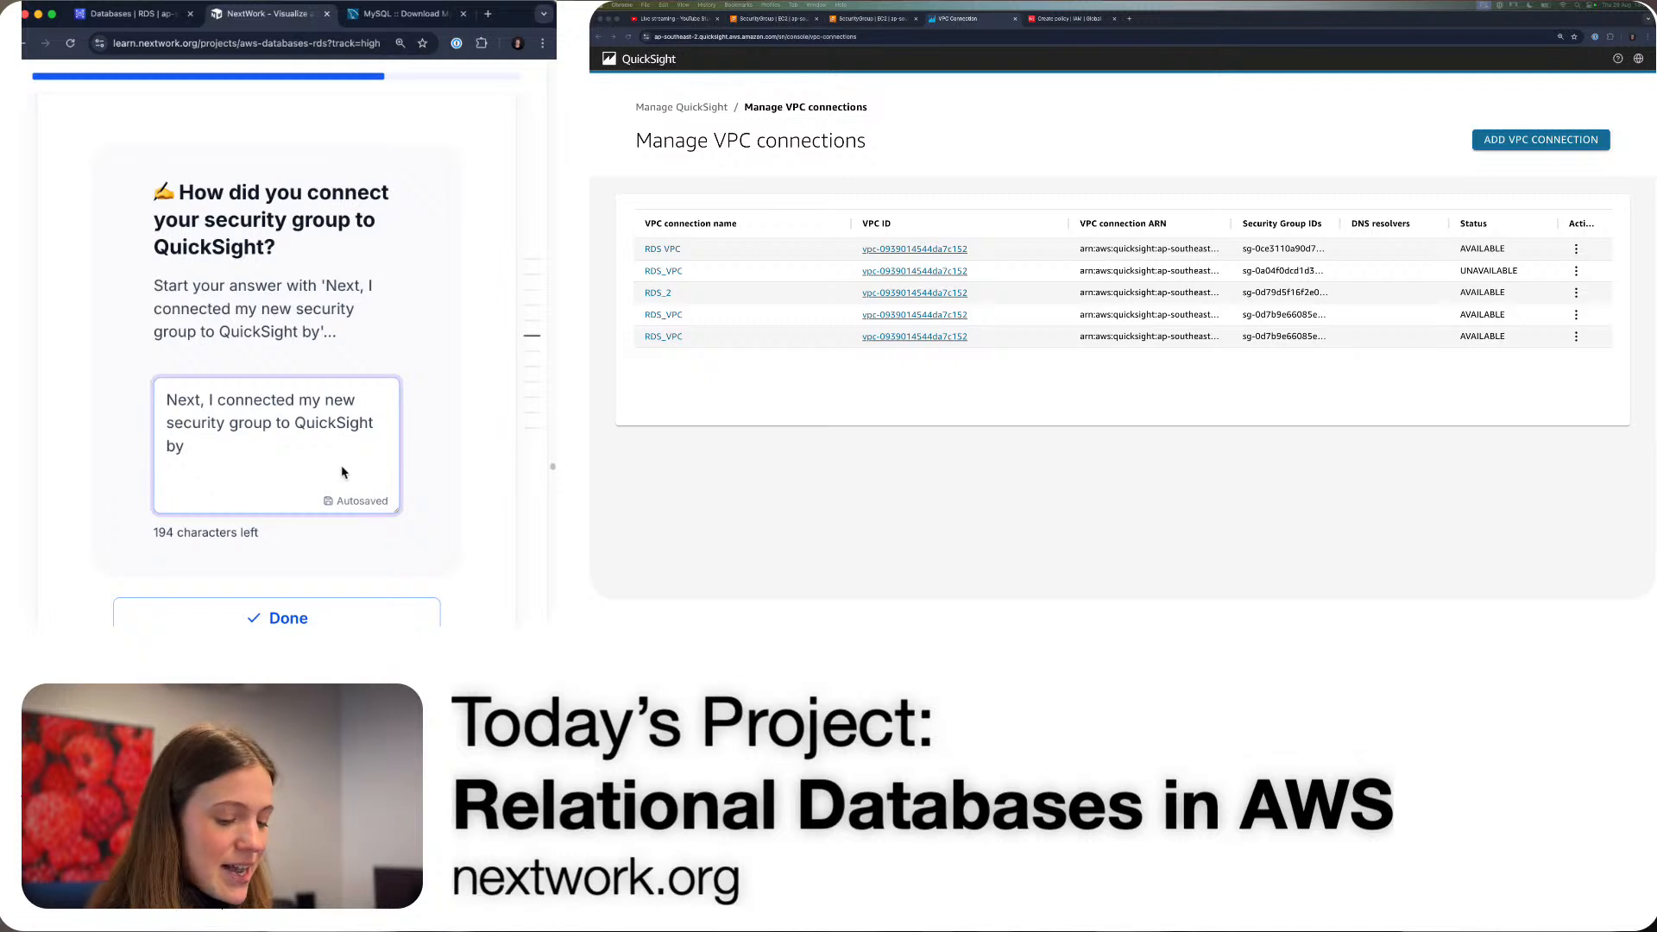
type("updating my")
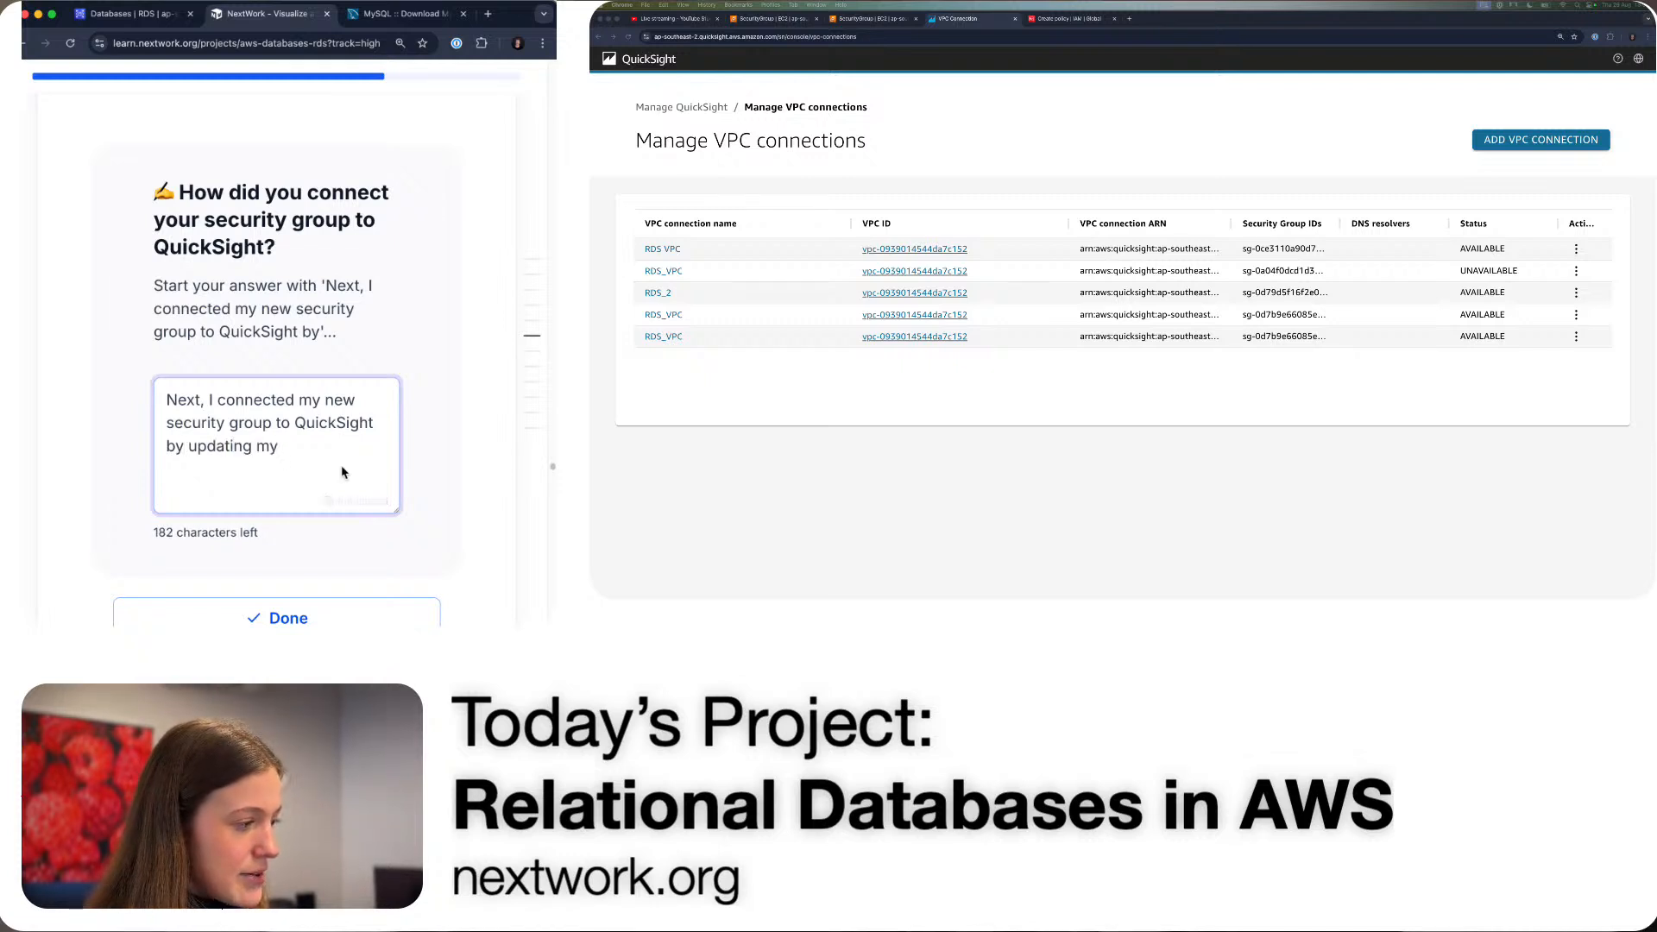
key("BackSpace")
key("BackSpace")
key("BackSpace")
key("BackSpace")
key("BackSpace")
key("BackSpace")
key("BackSpace")
key("BackSpace")
key("BackSpace")
key("BackSpace")
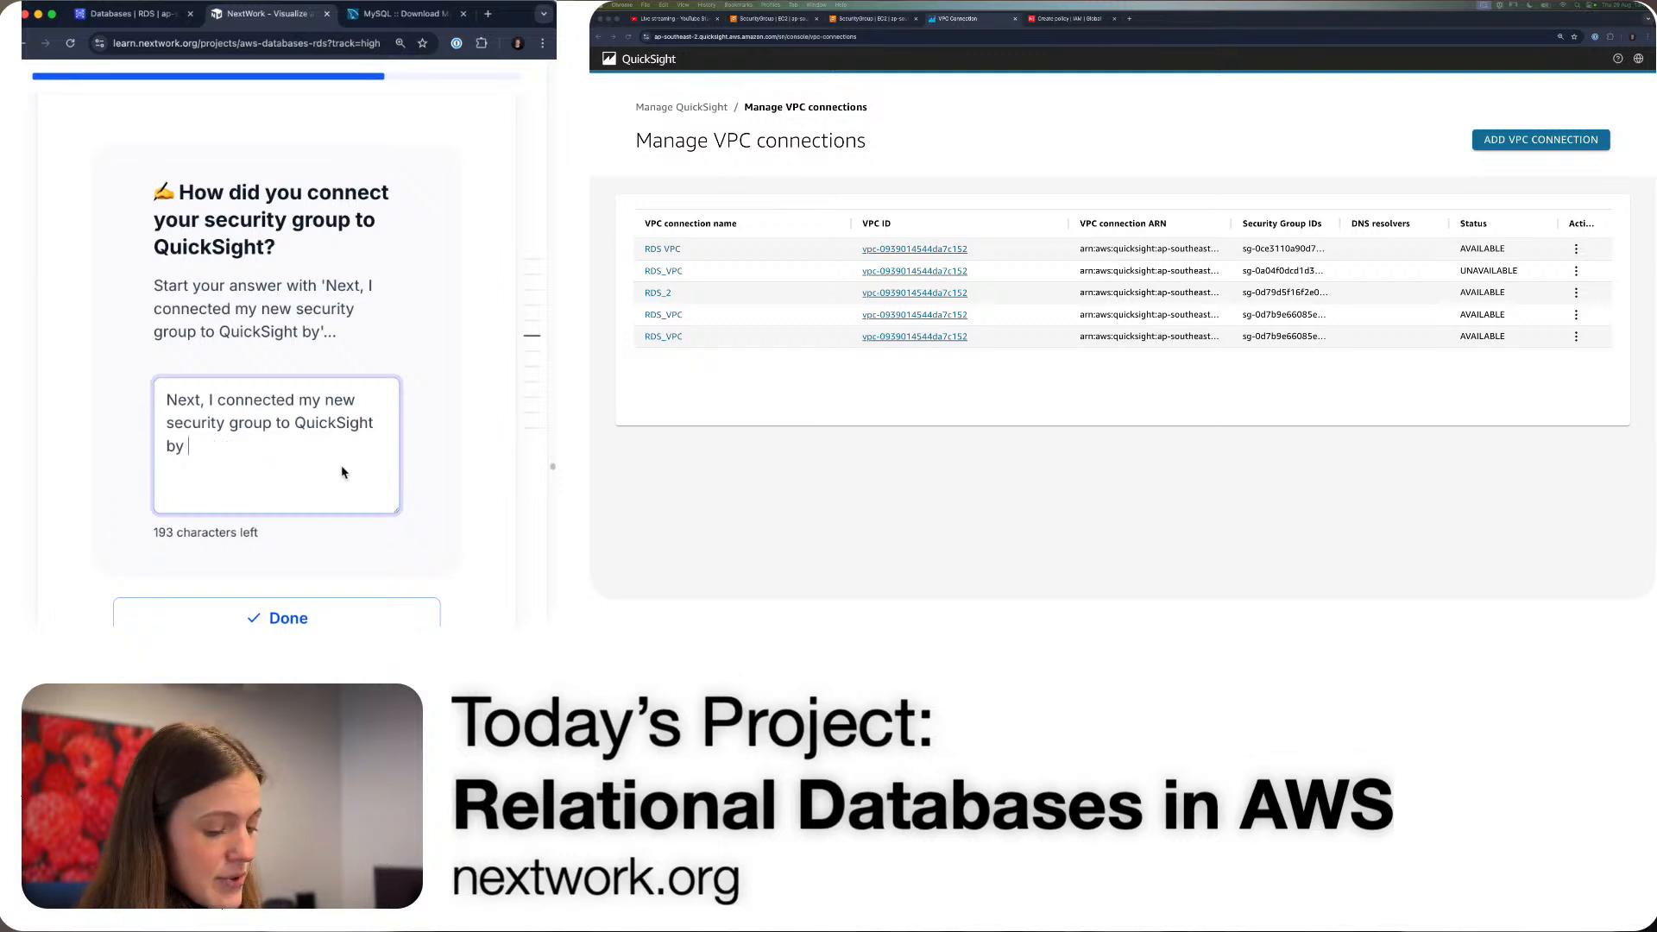
- Continue the answer with "creating a connection to QuickSight and my VPC, and then my security group."
type("creating a connectio")
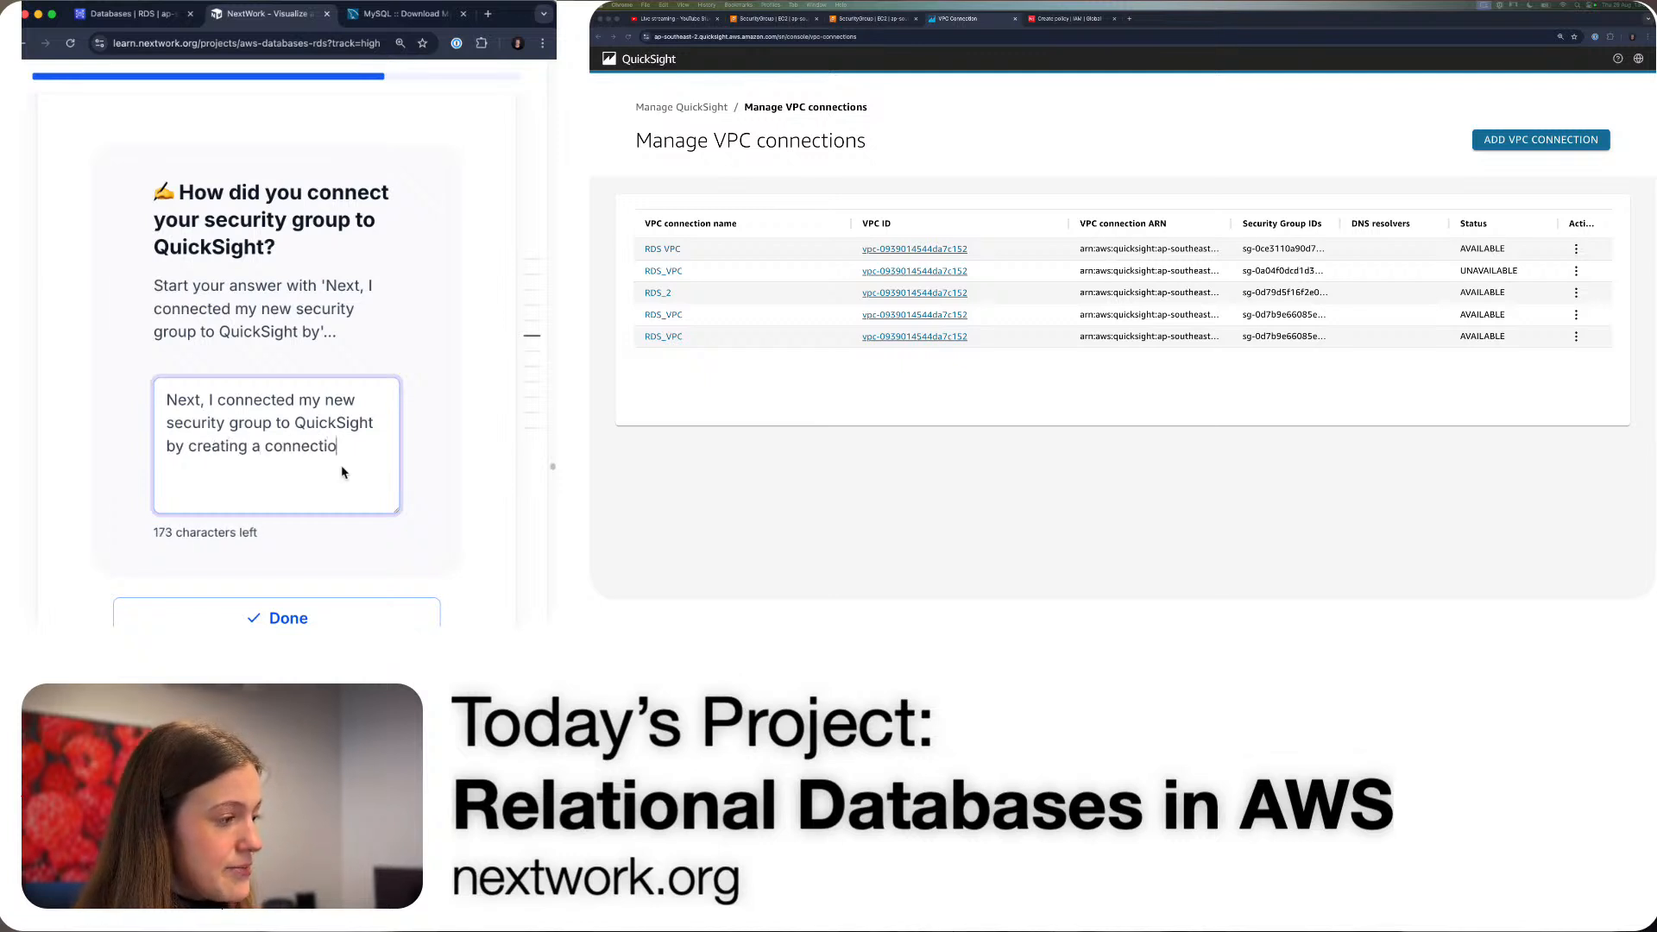
type("n to Q")
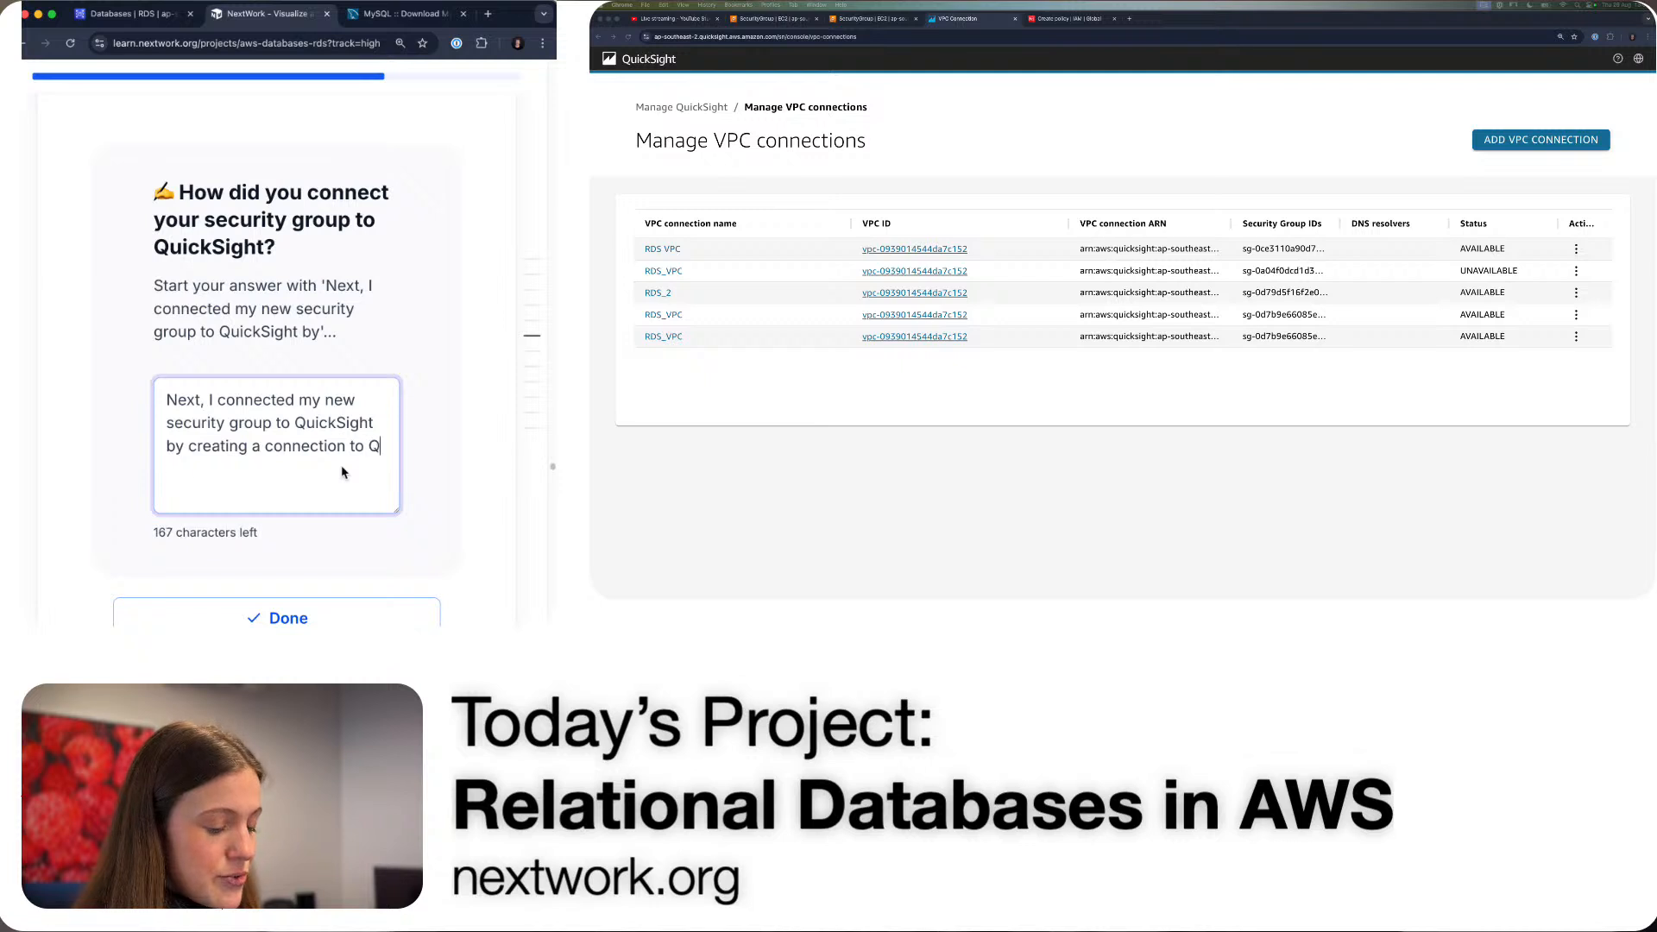
type("uickSight and ")
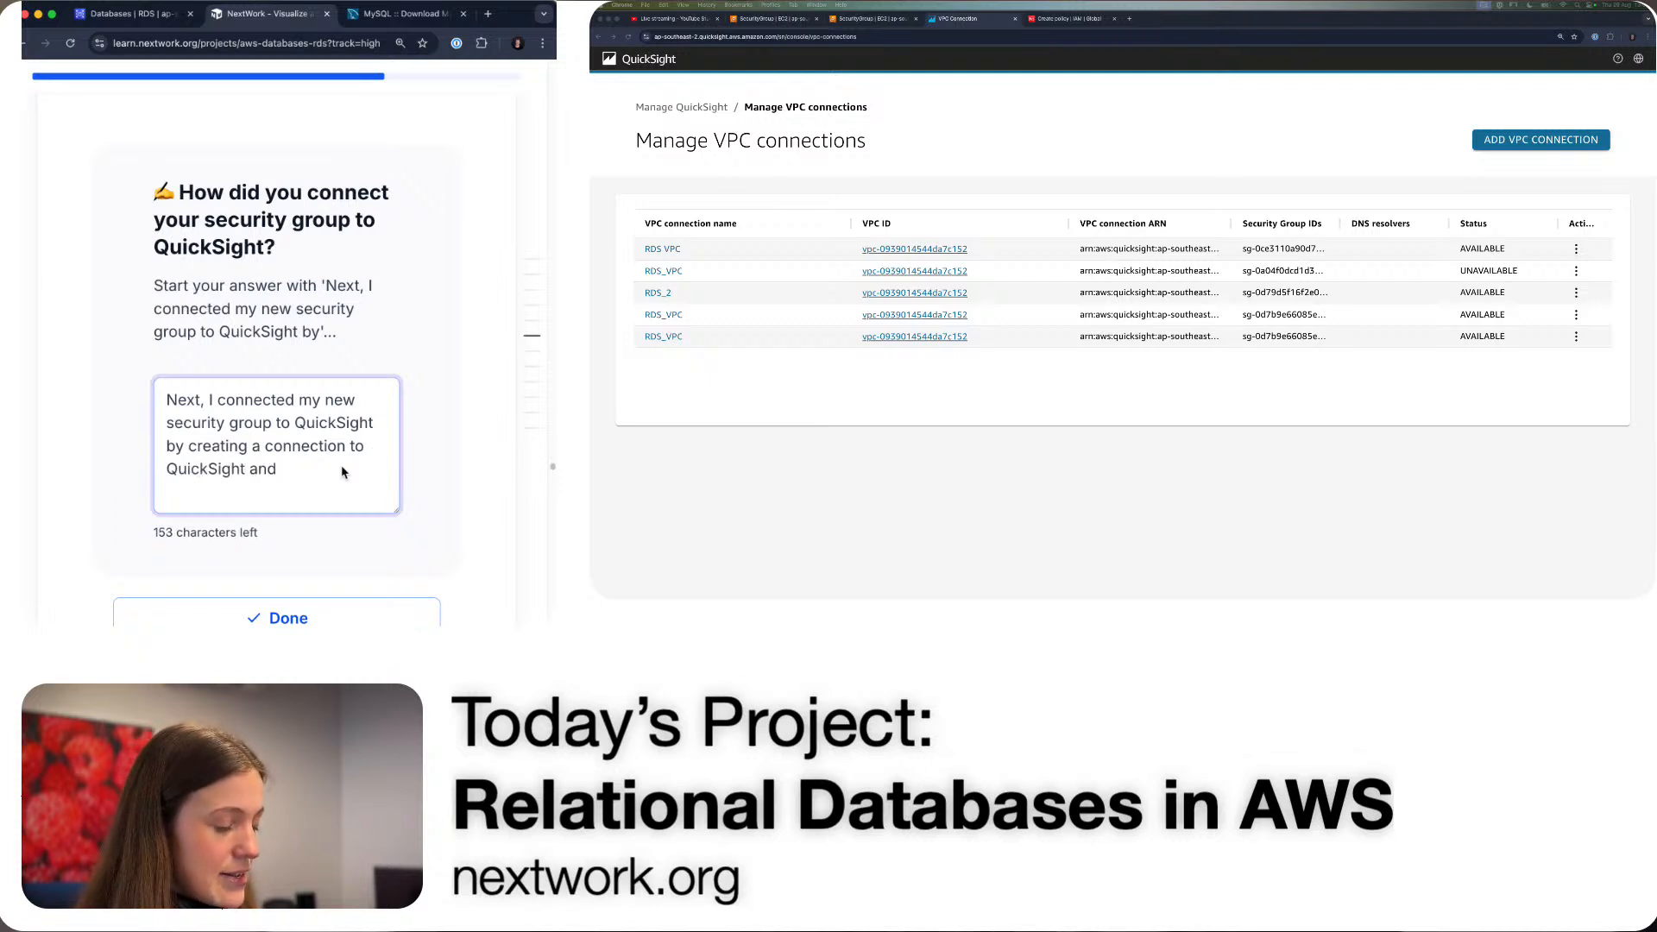
type("my ")
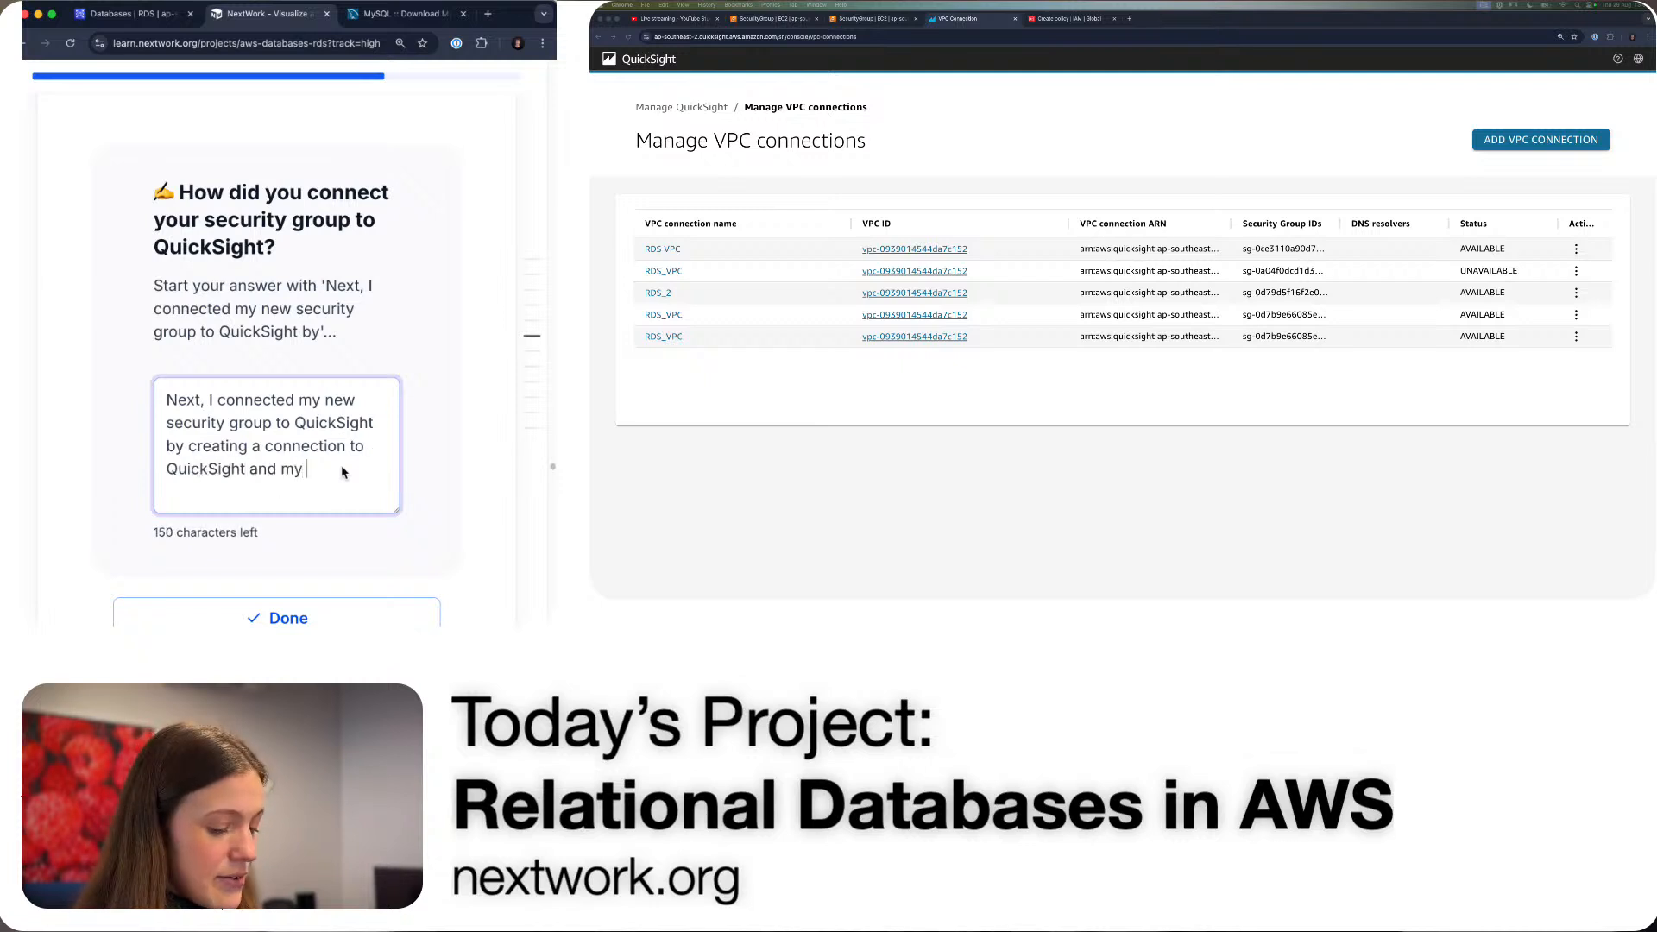
type("VPC and")
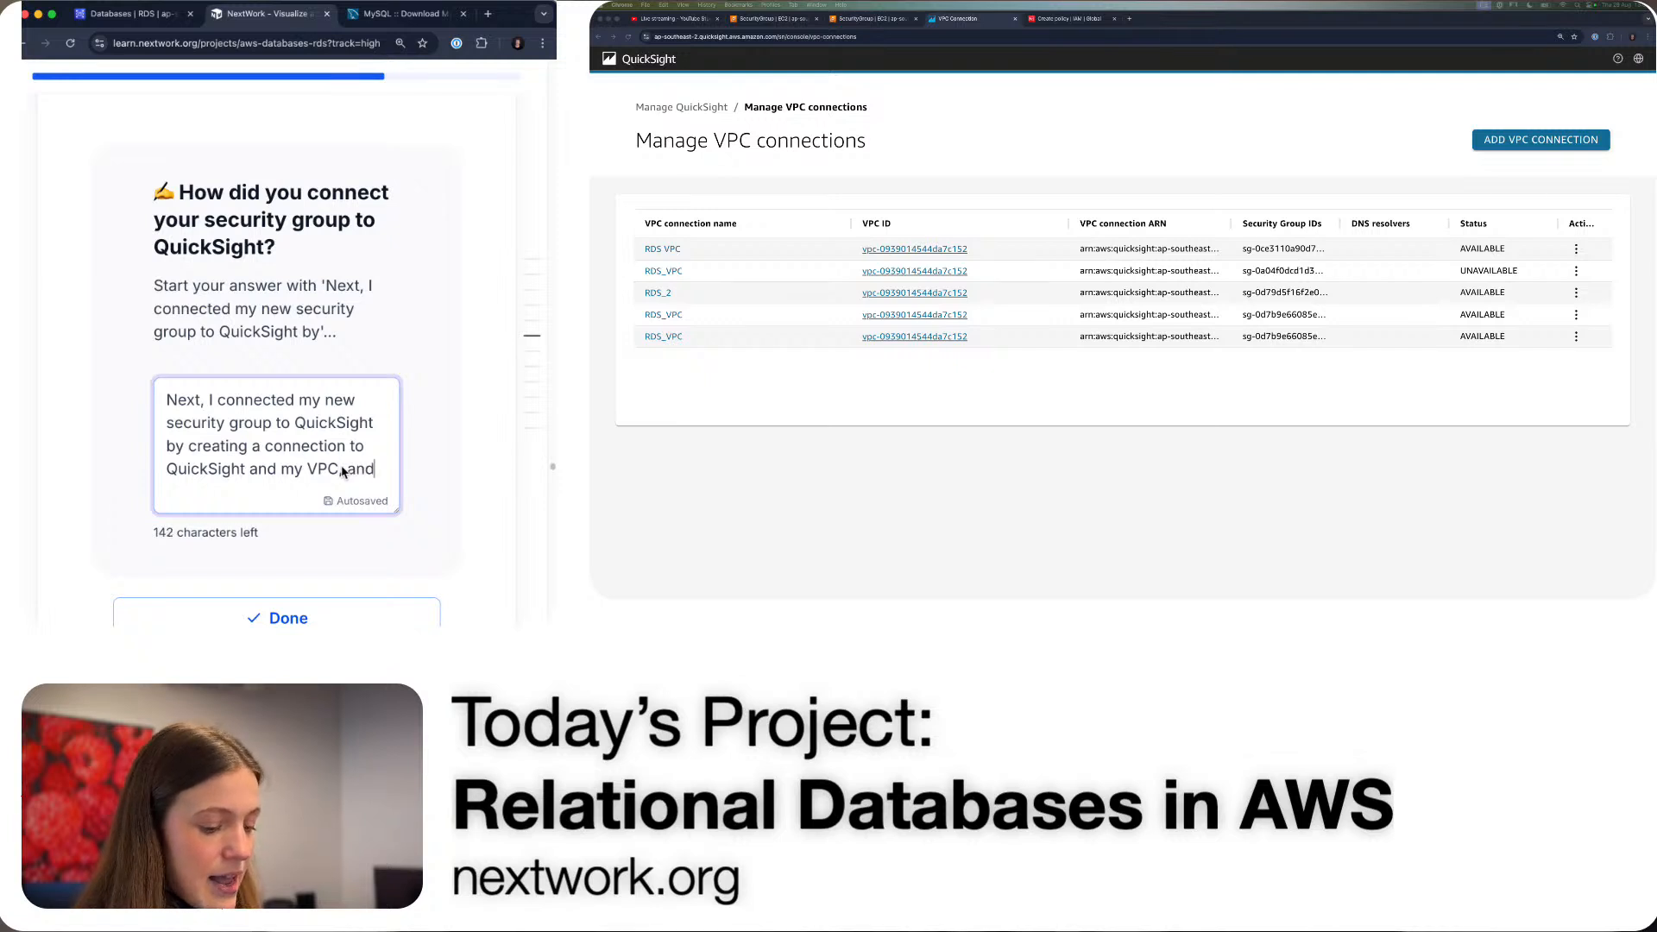
type(" then my secuirty")
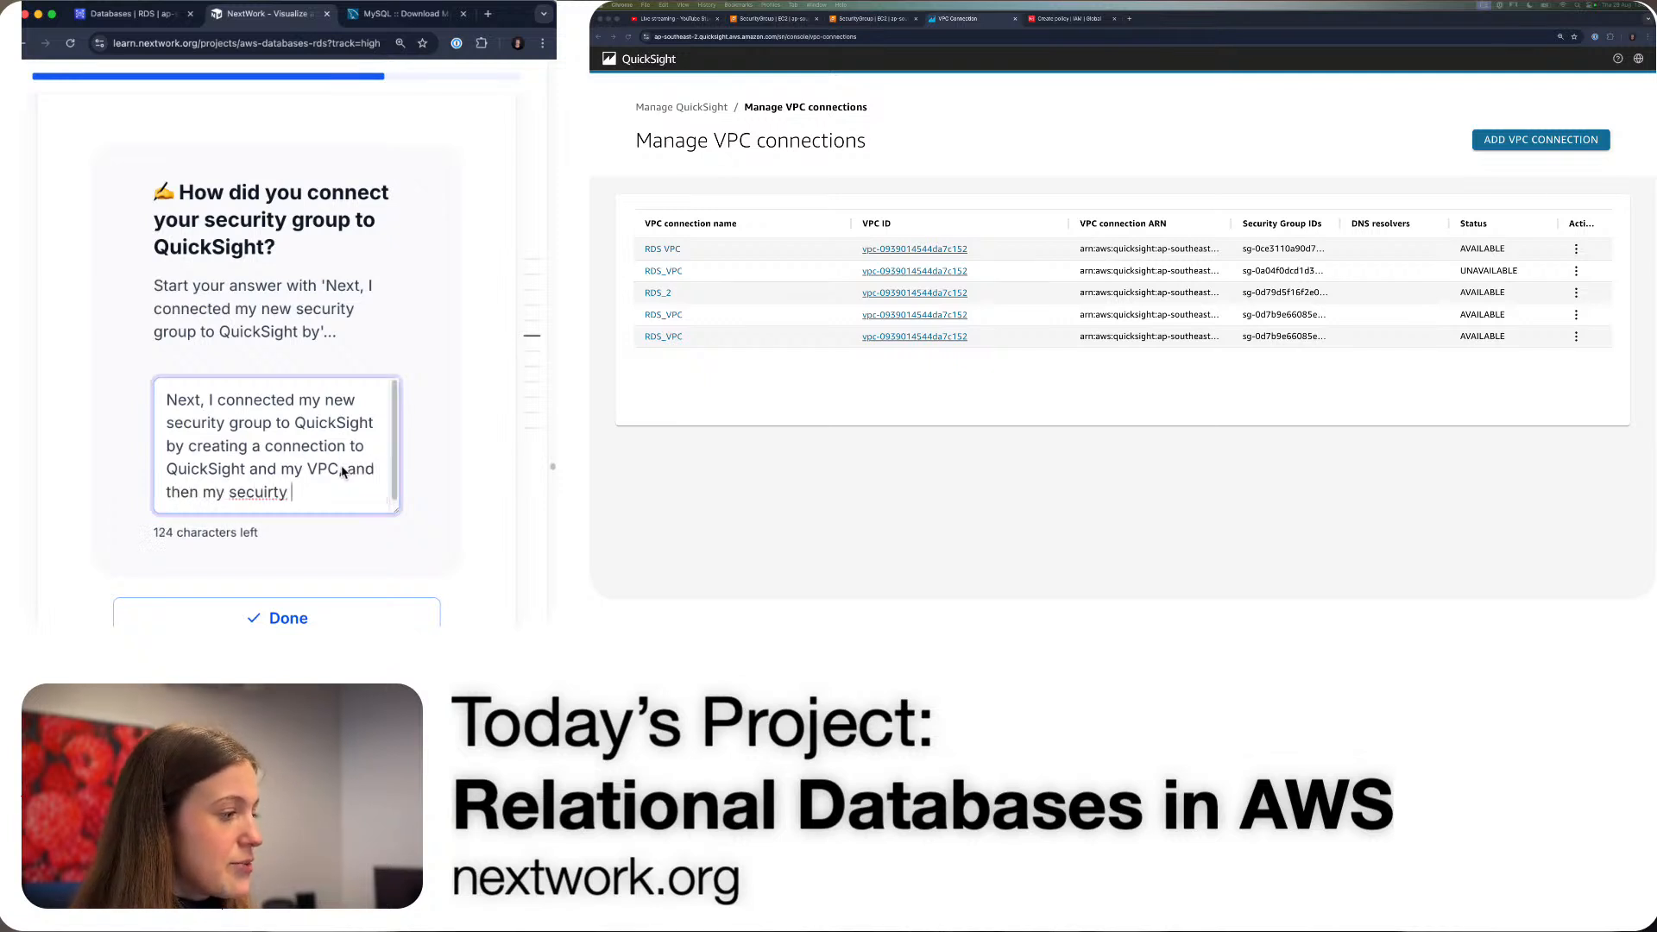
key("BackSpace")
key("BackSpace")
key("BackSpace")
key("BackSpace")
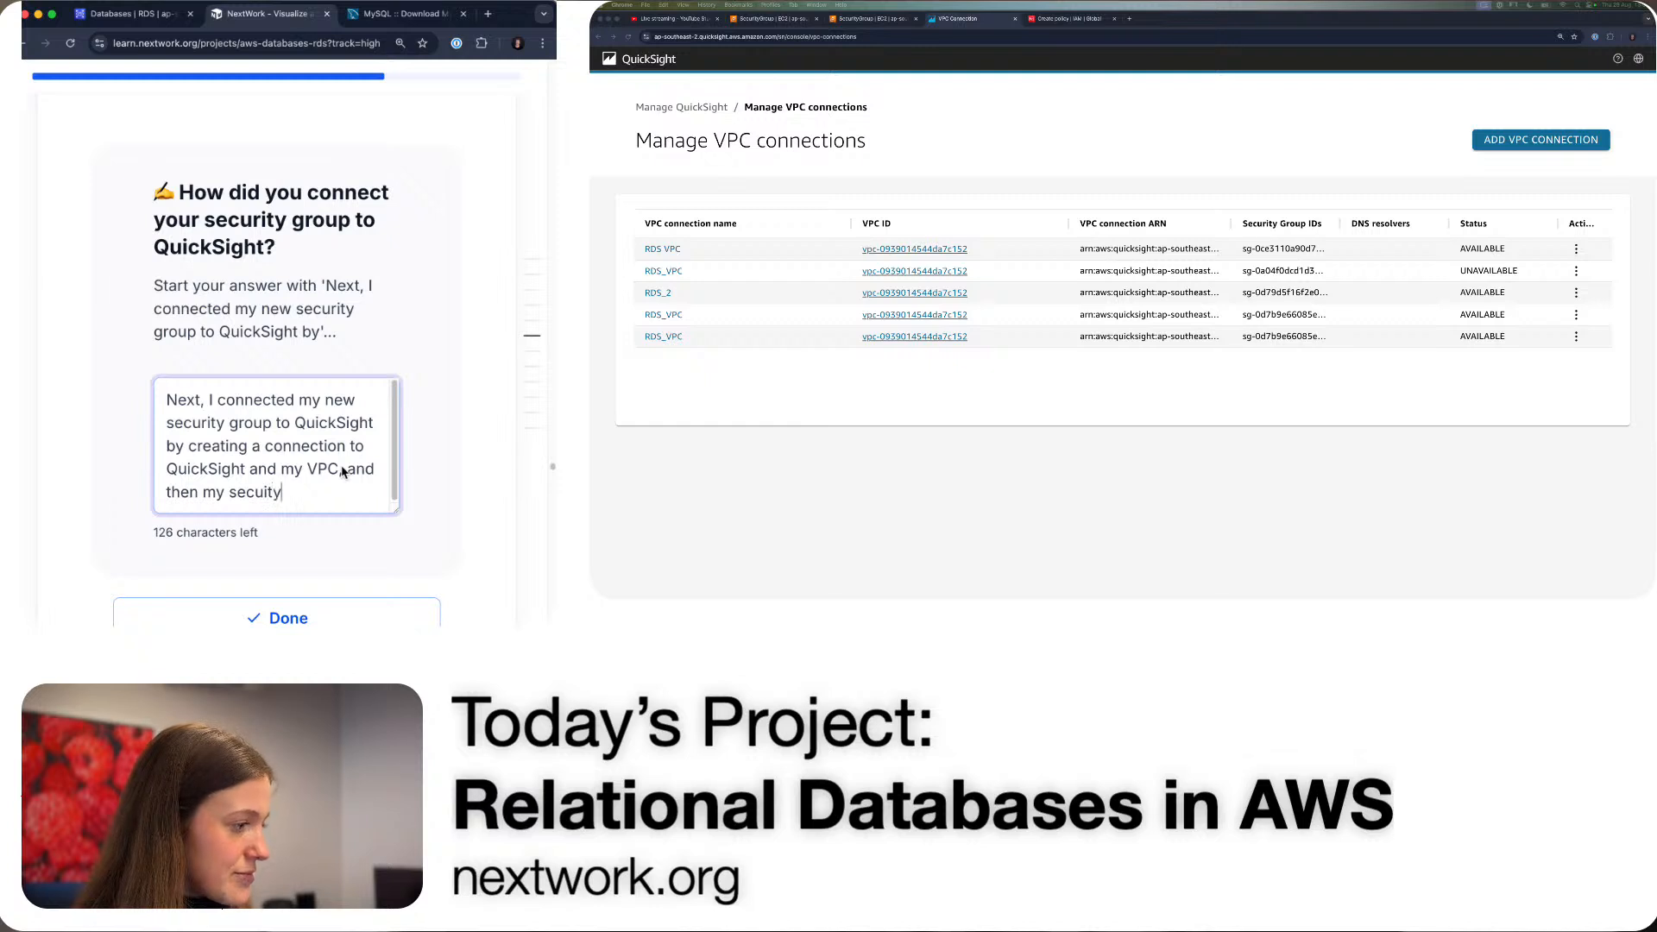
type("roup. I")
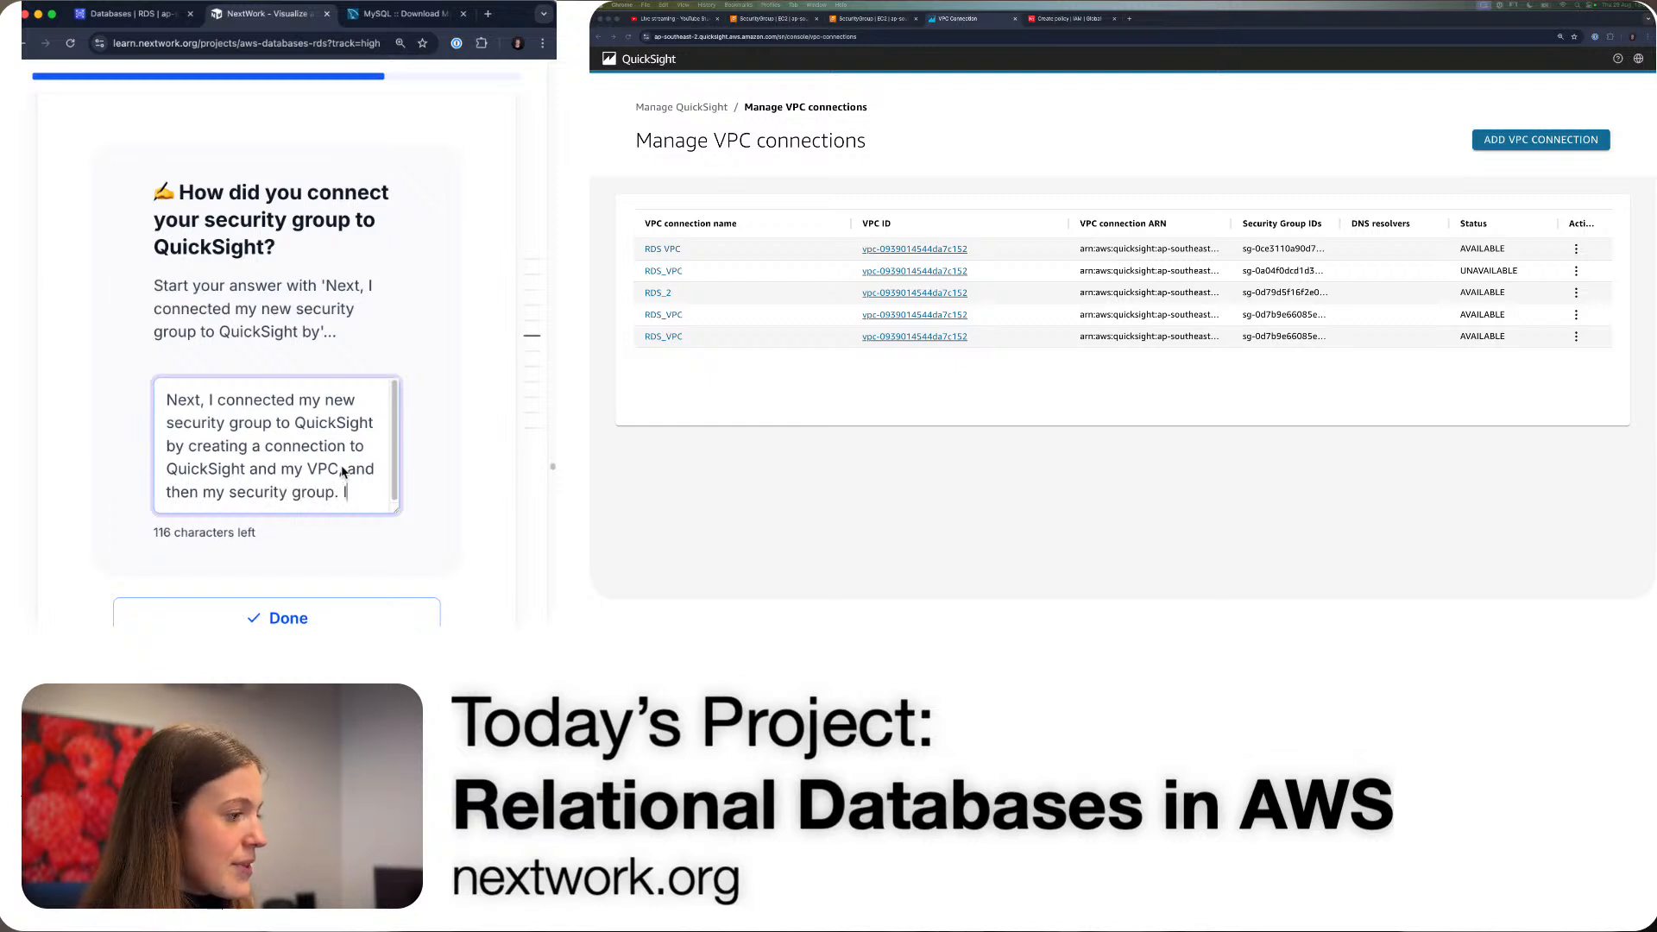
- Finish the answer with "I had to update my IAM role that was used to to this." and mark the task as done
type(" had to update my IAM")
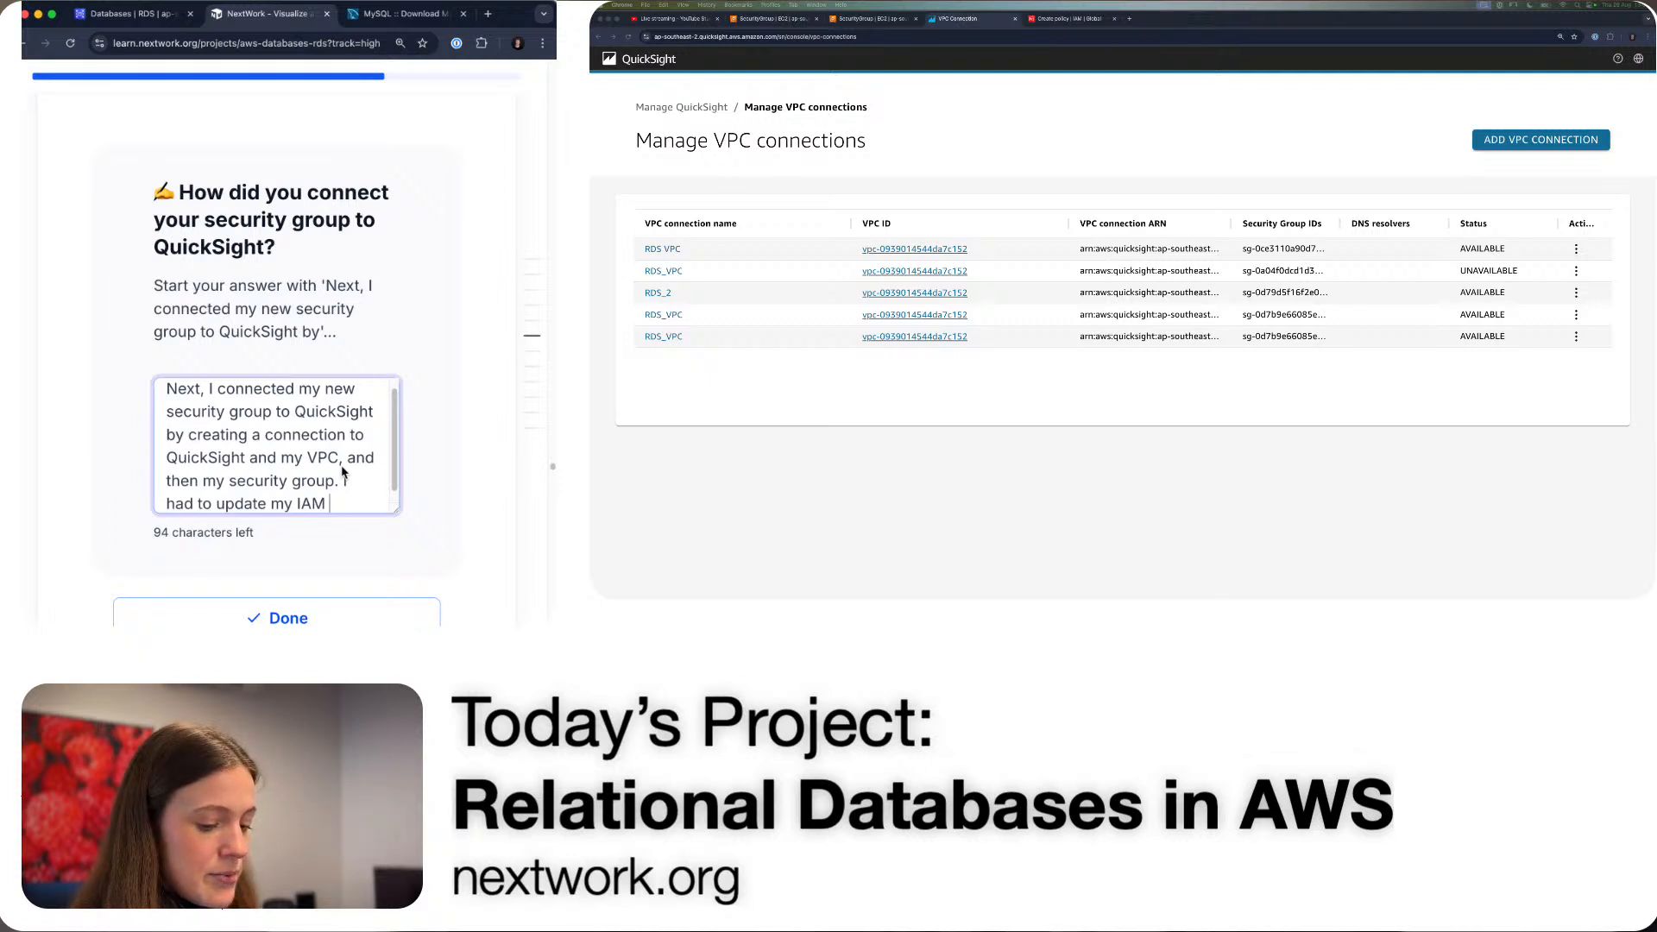
type(" roles")
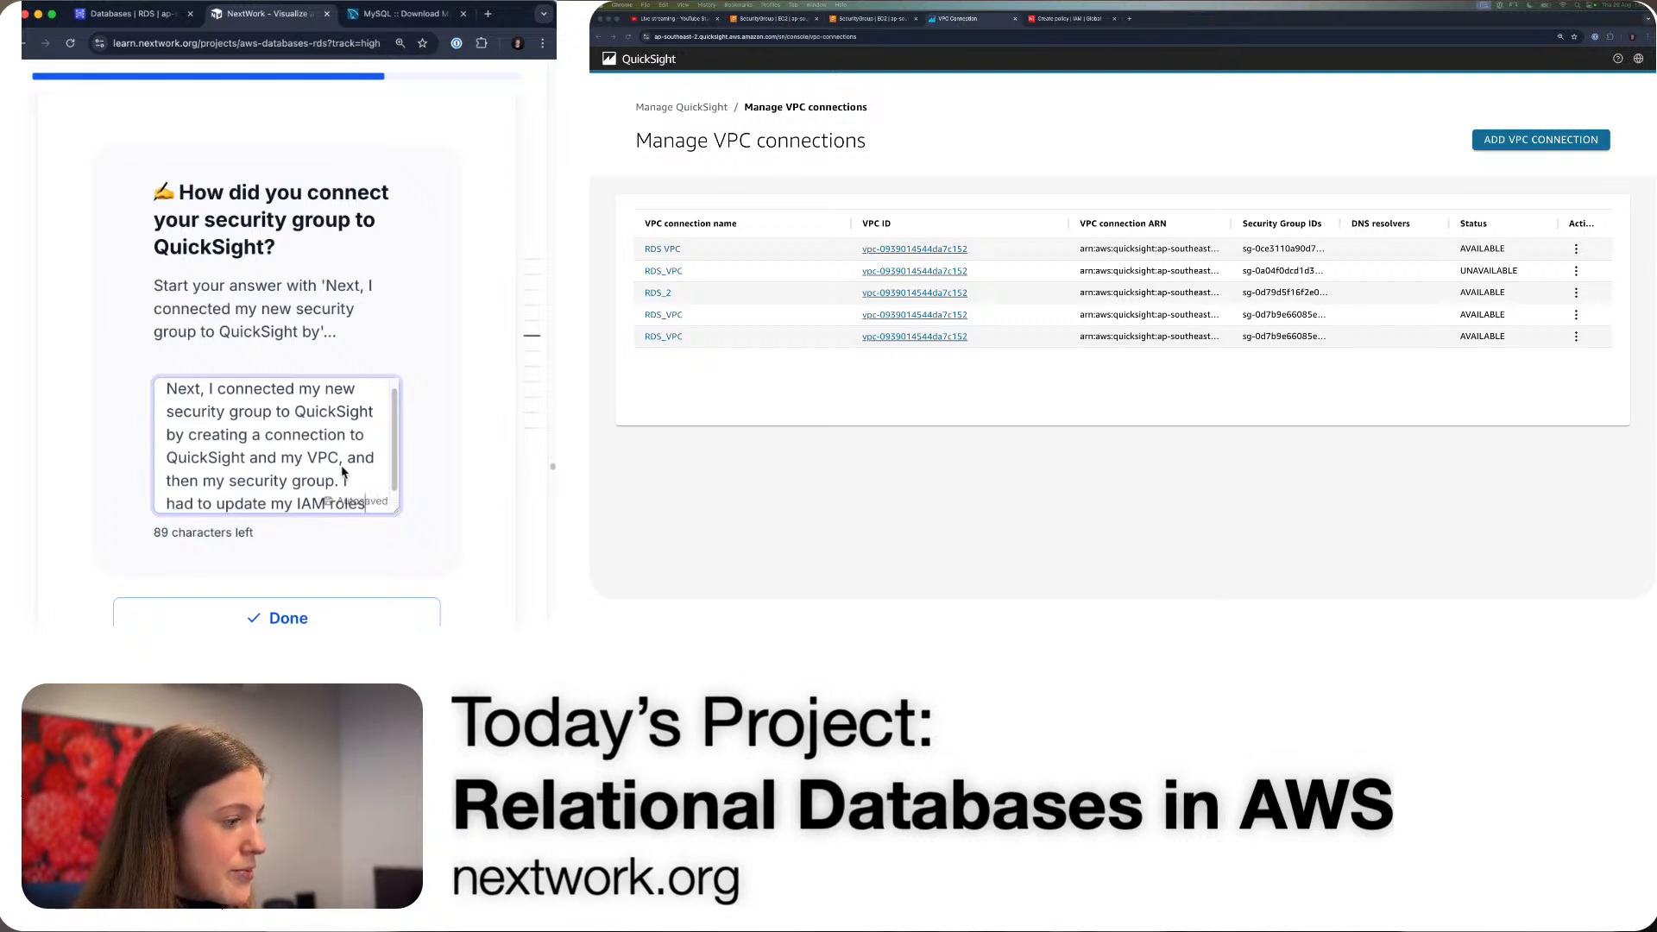
key("BackSpace")
type("that was used to t")
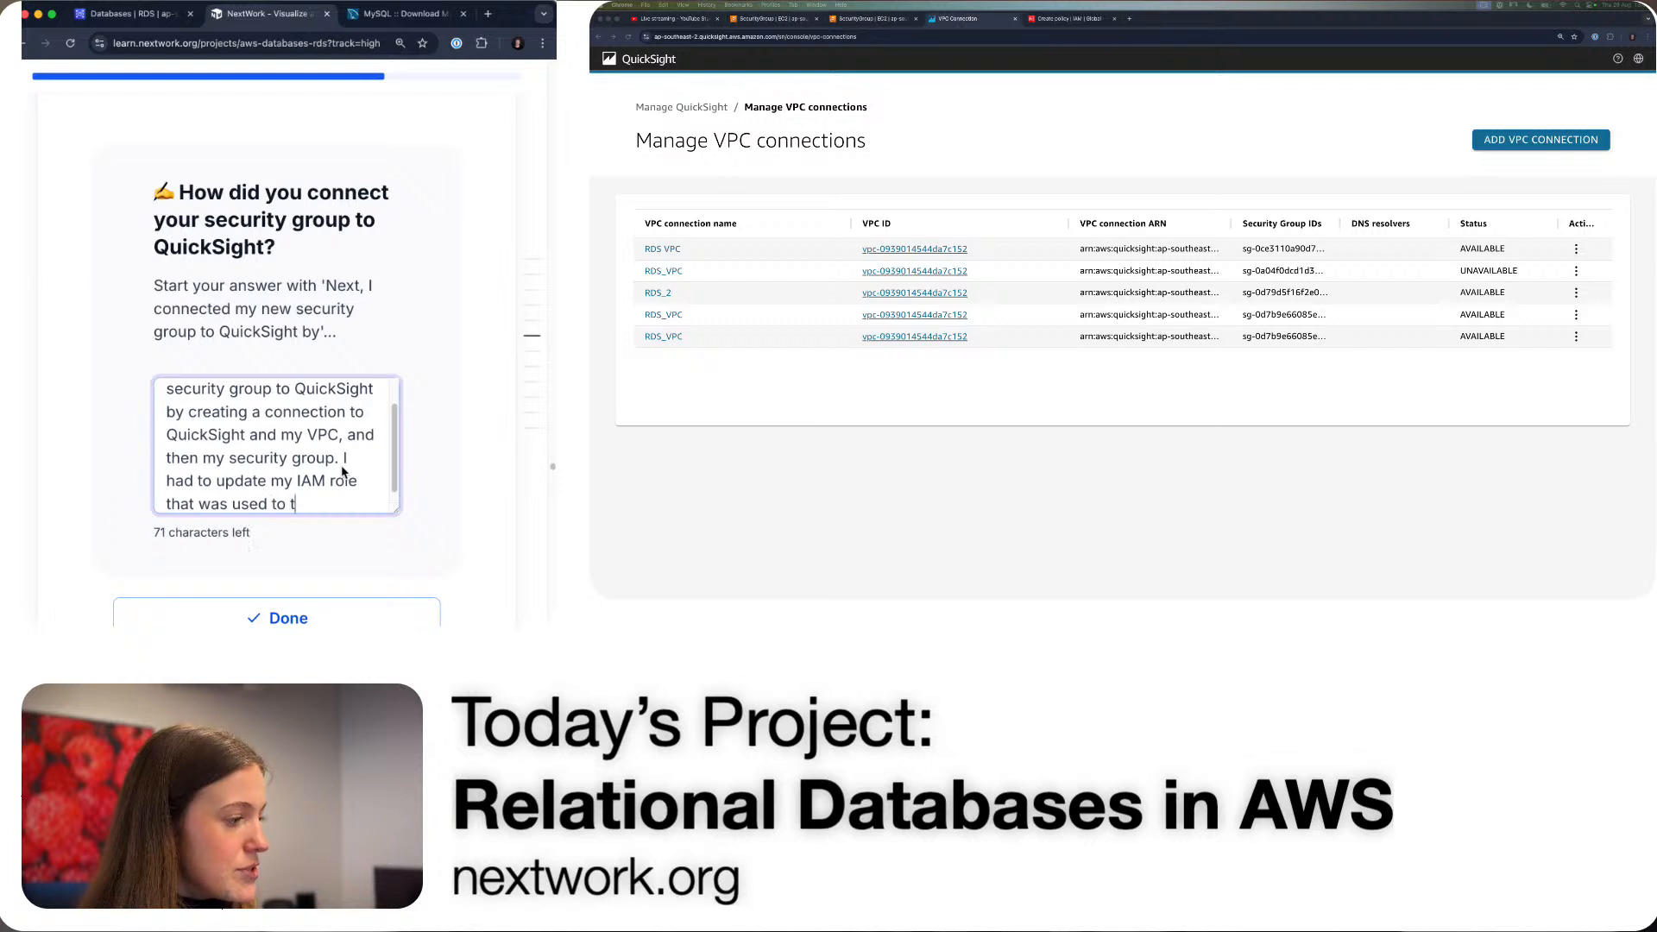
type("o this.")
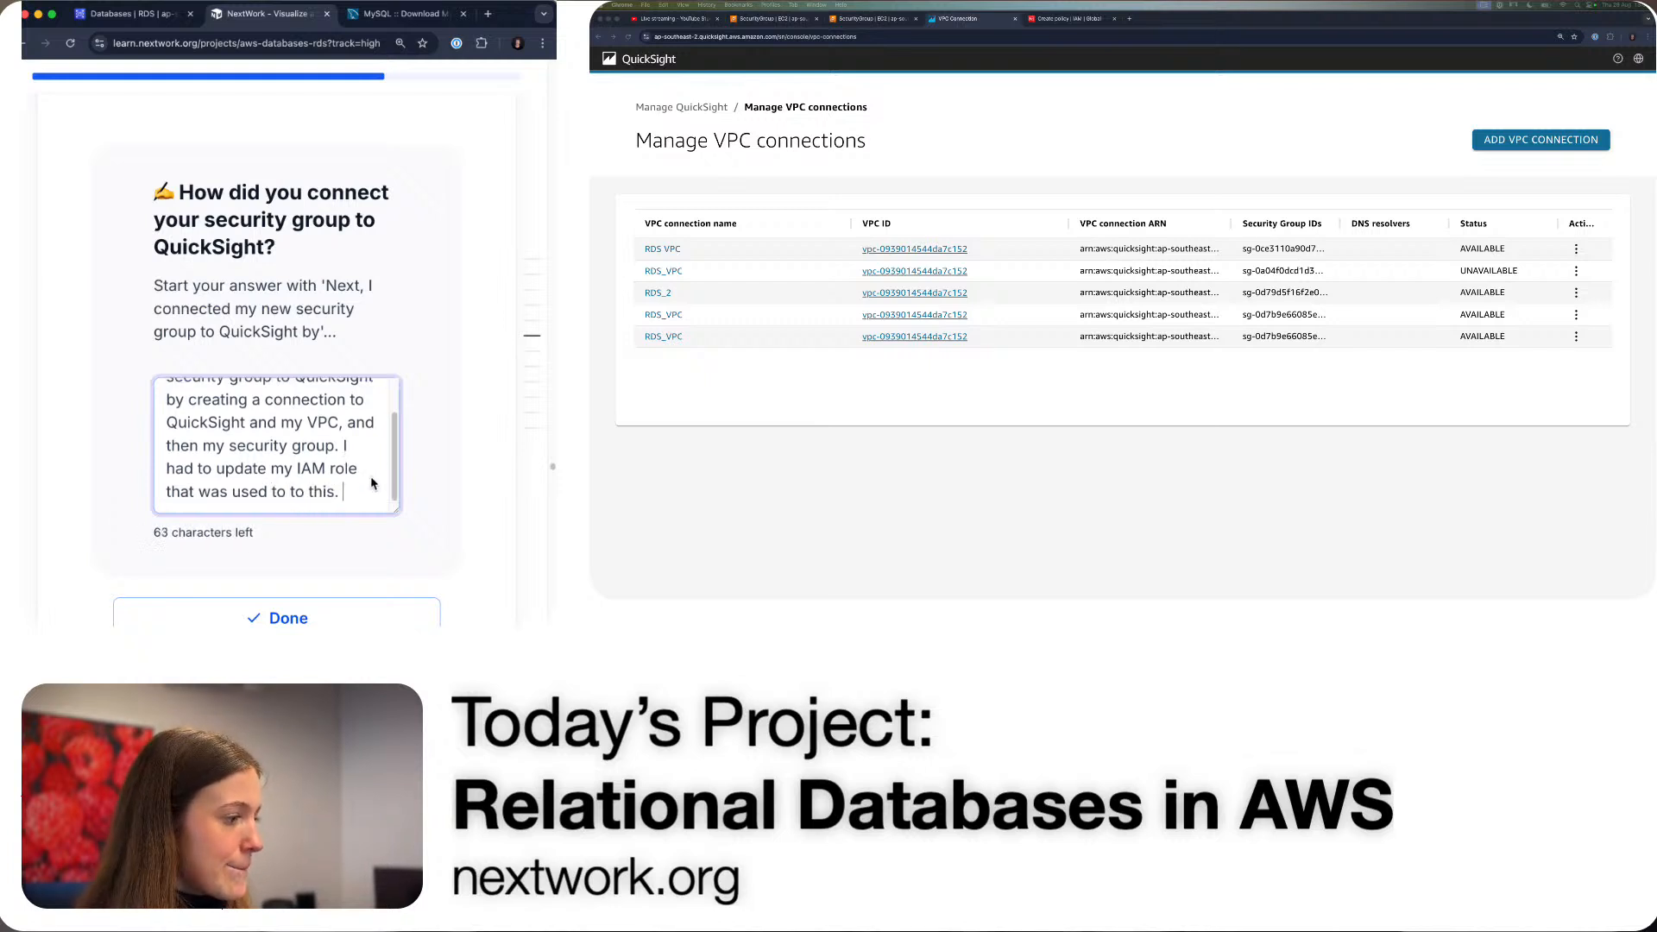
scroll(380, 483, "down", 2)
left_click(400, 490)
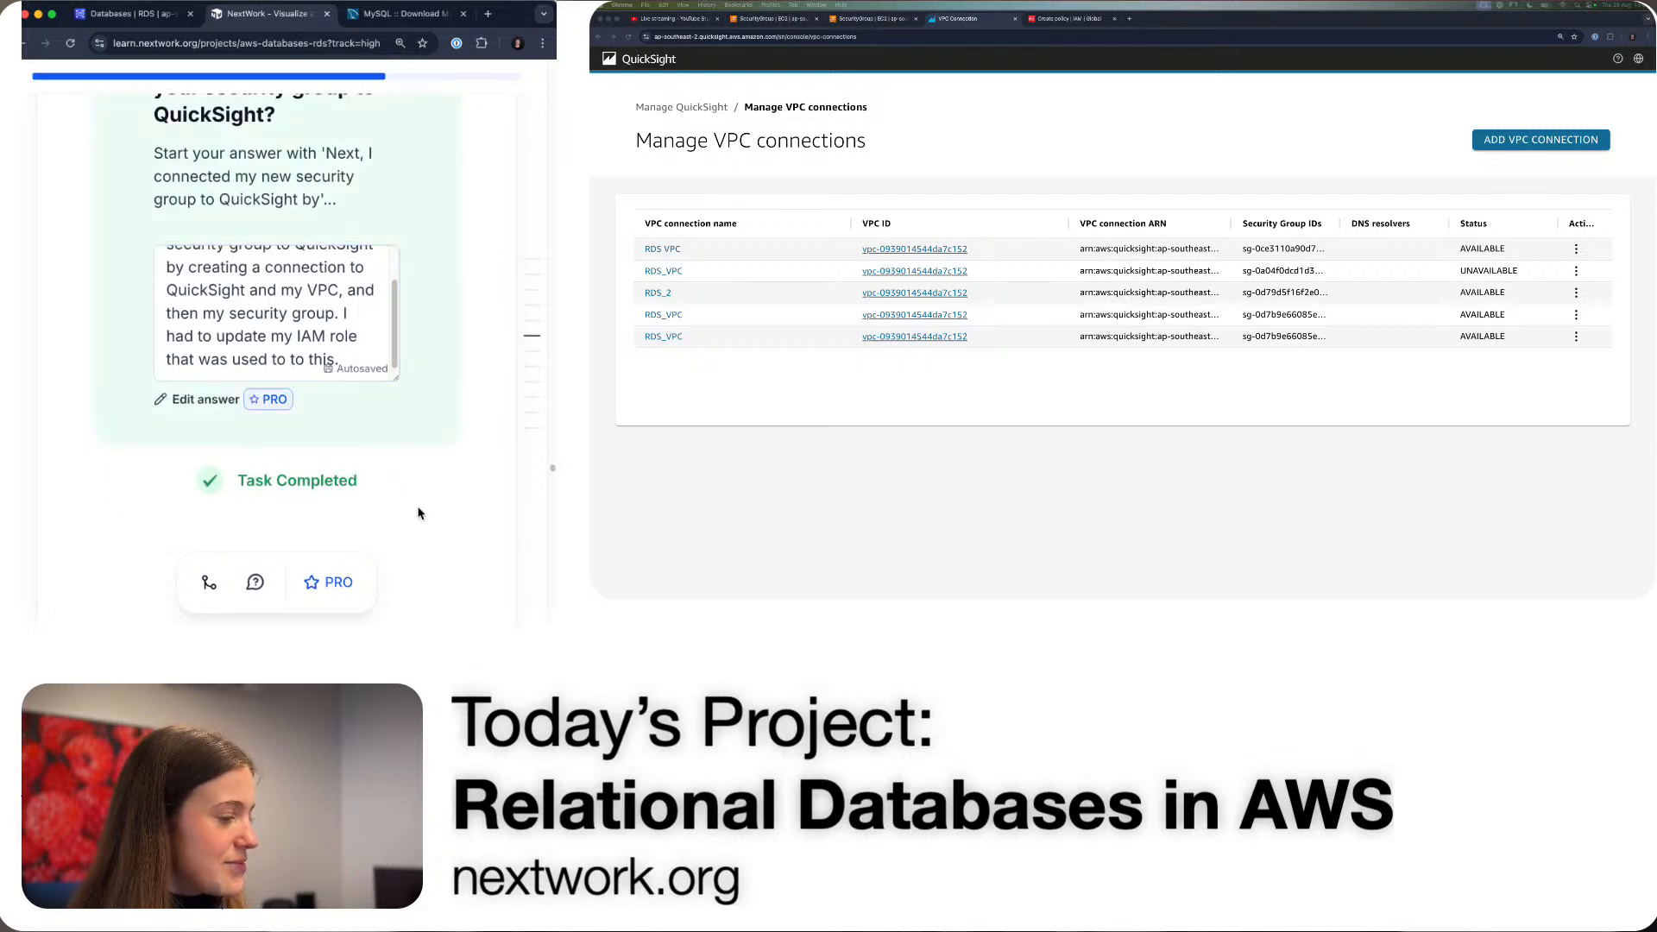
- Read the introduction and list of objectives for Step 7, Secure RDS, in the project instructions
scroll(419, 513, "down", 3)
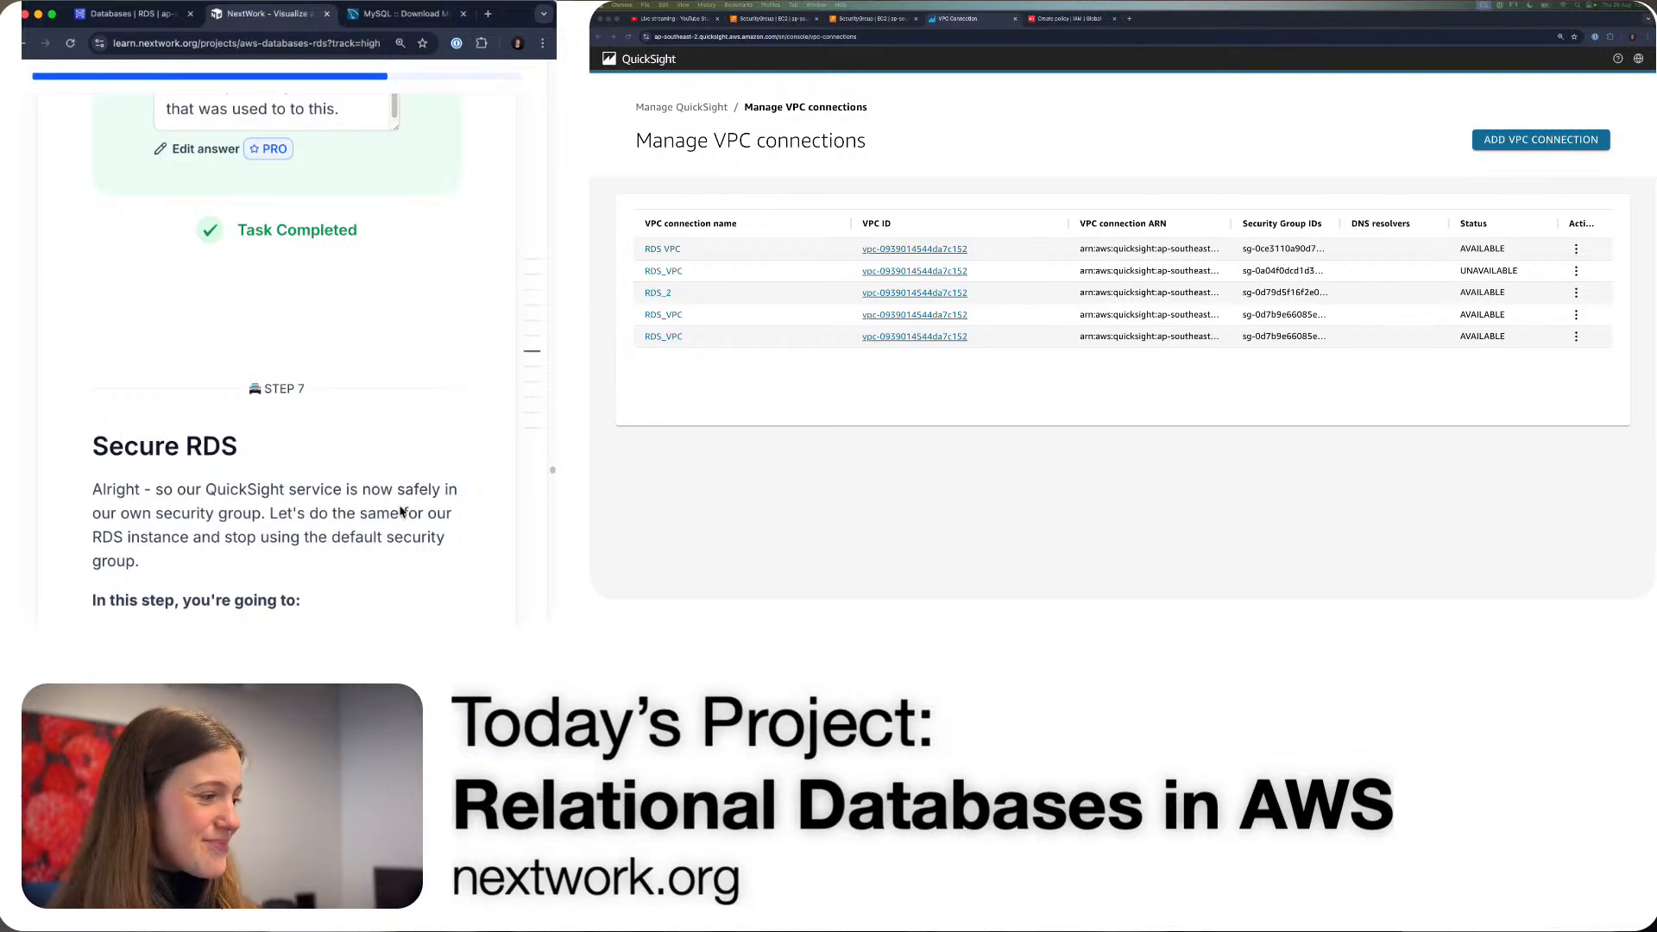
scroll(351, 525, "down", 3)
scroll(351, 524, "down", 5)
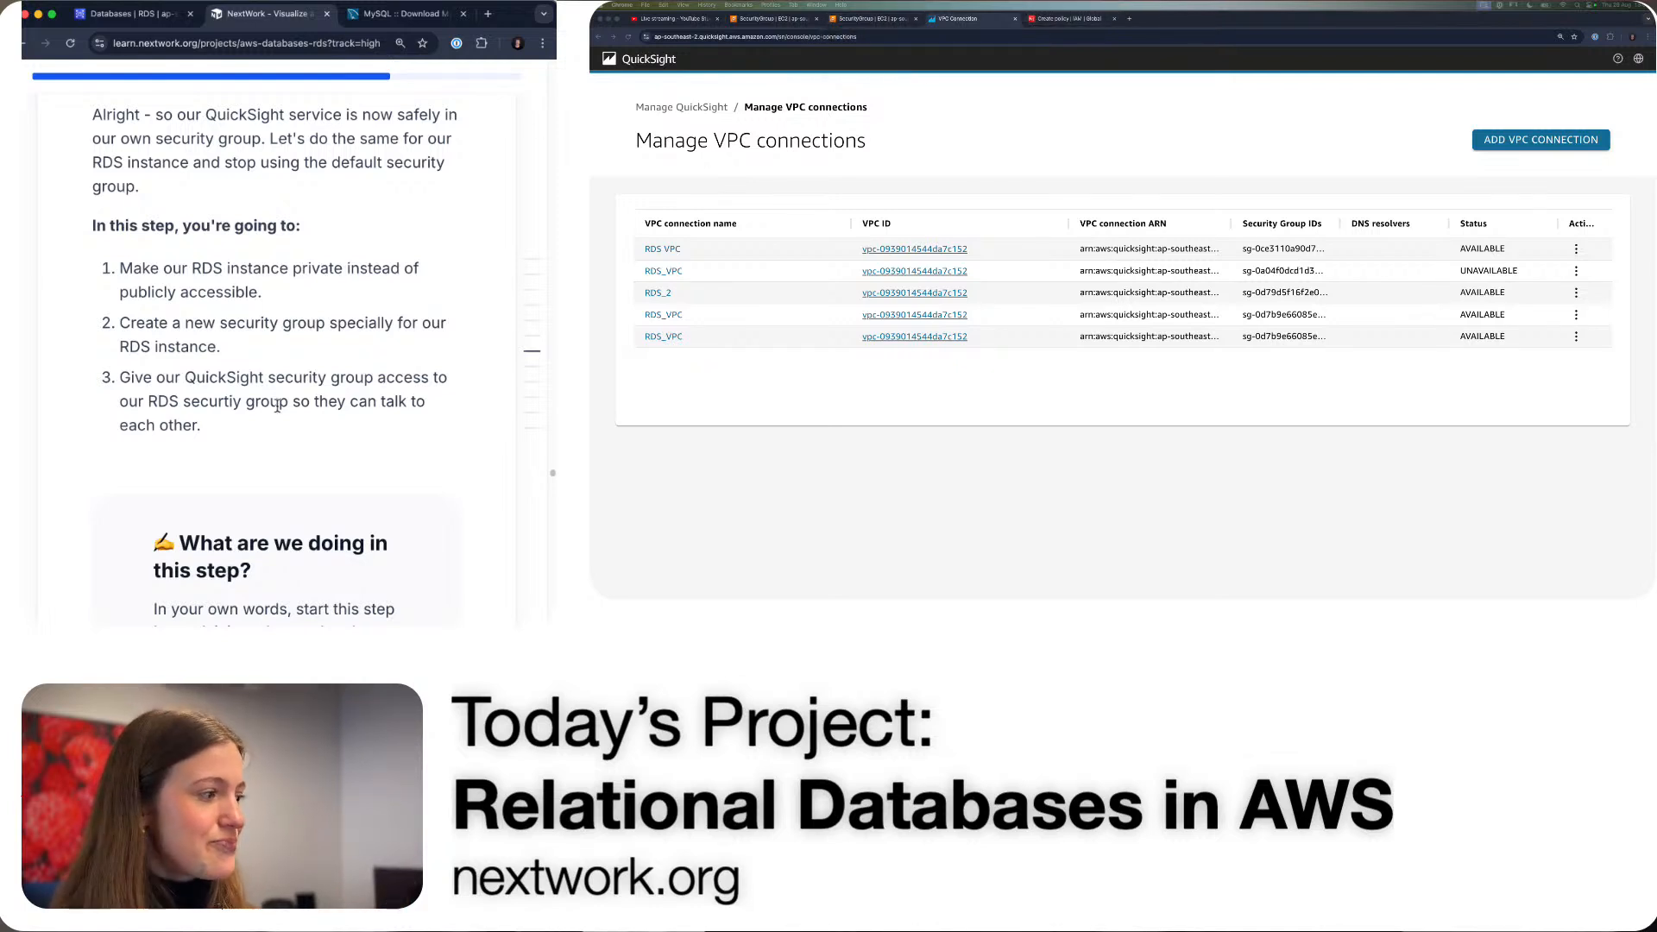
- Start the Step 7 "What are we doing in this step?" answer with "1. Create a new security group for RDS."
scroll(250, 417, "down", 2)
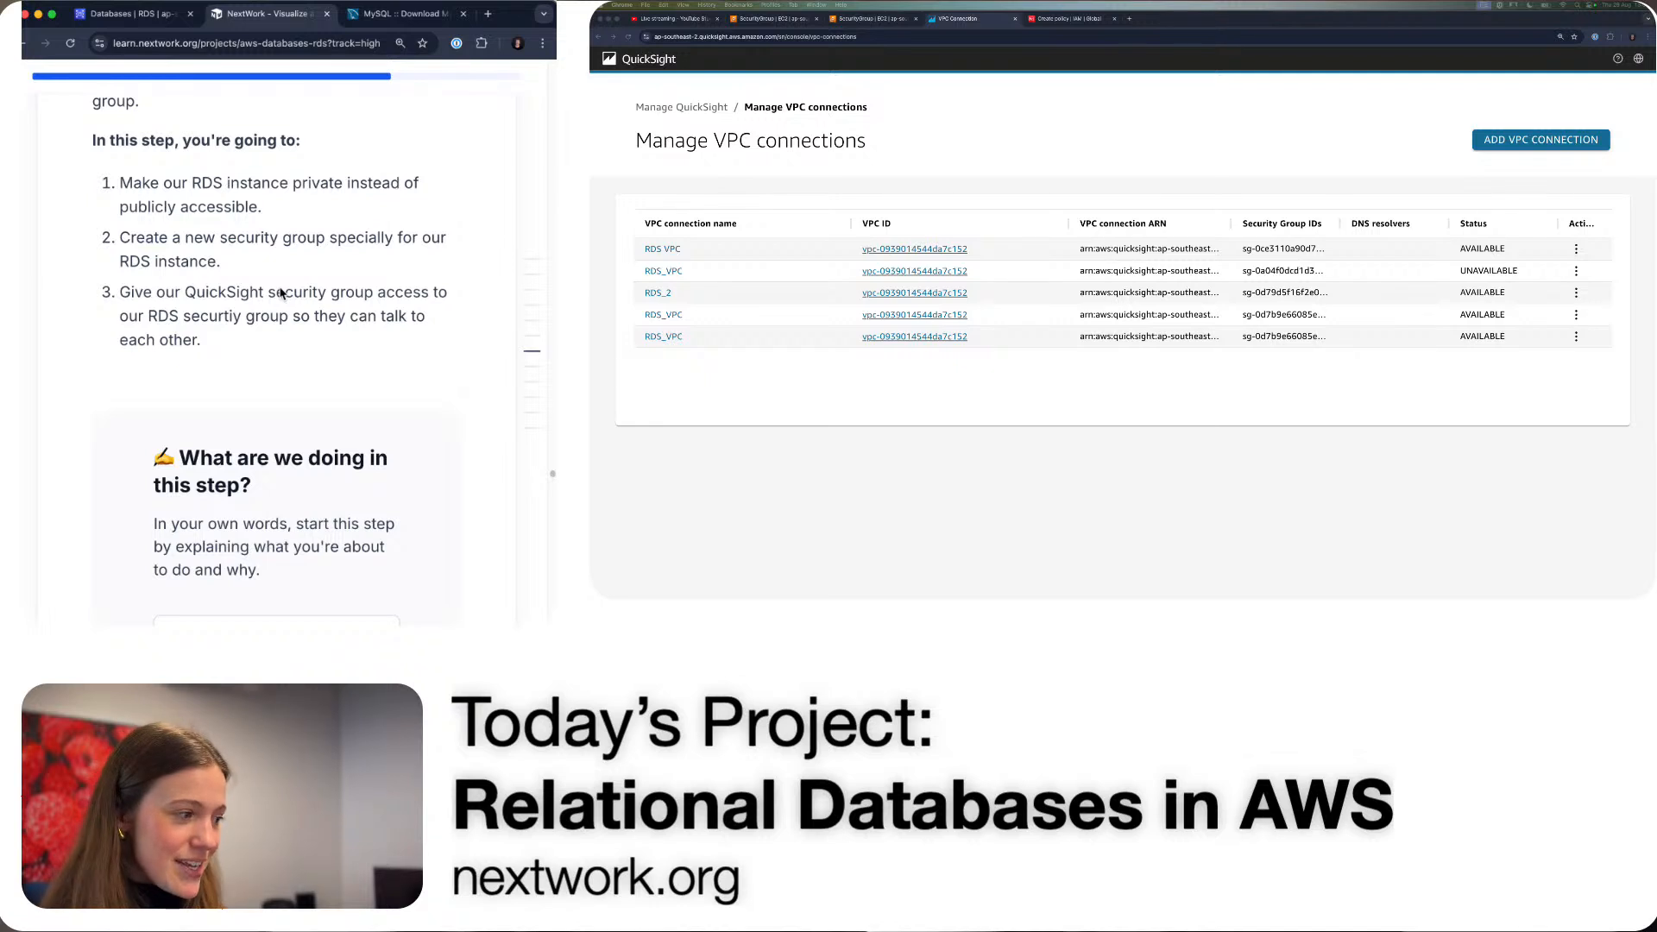
scroll(280, 294, "down", 3)
scroll(280, 294, "down", 1)
left_click(200, 436)
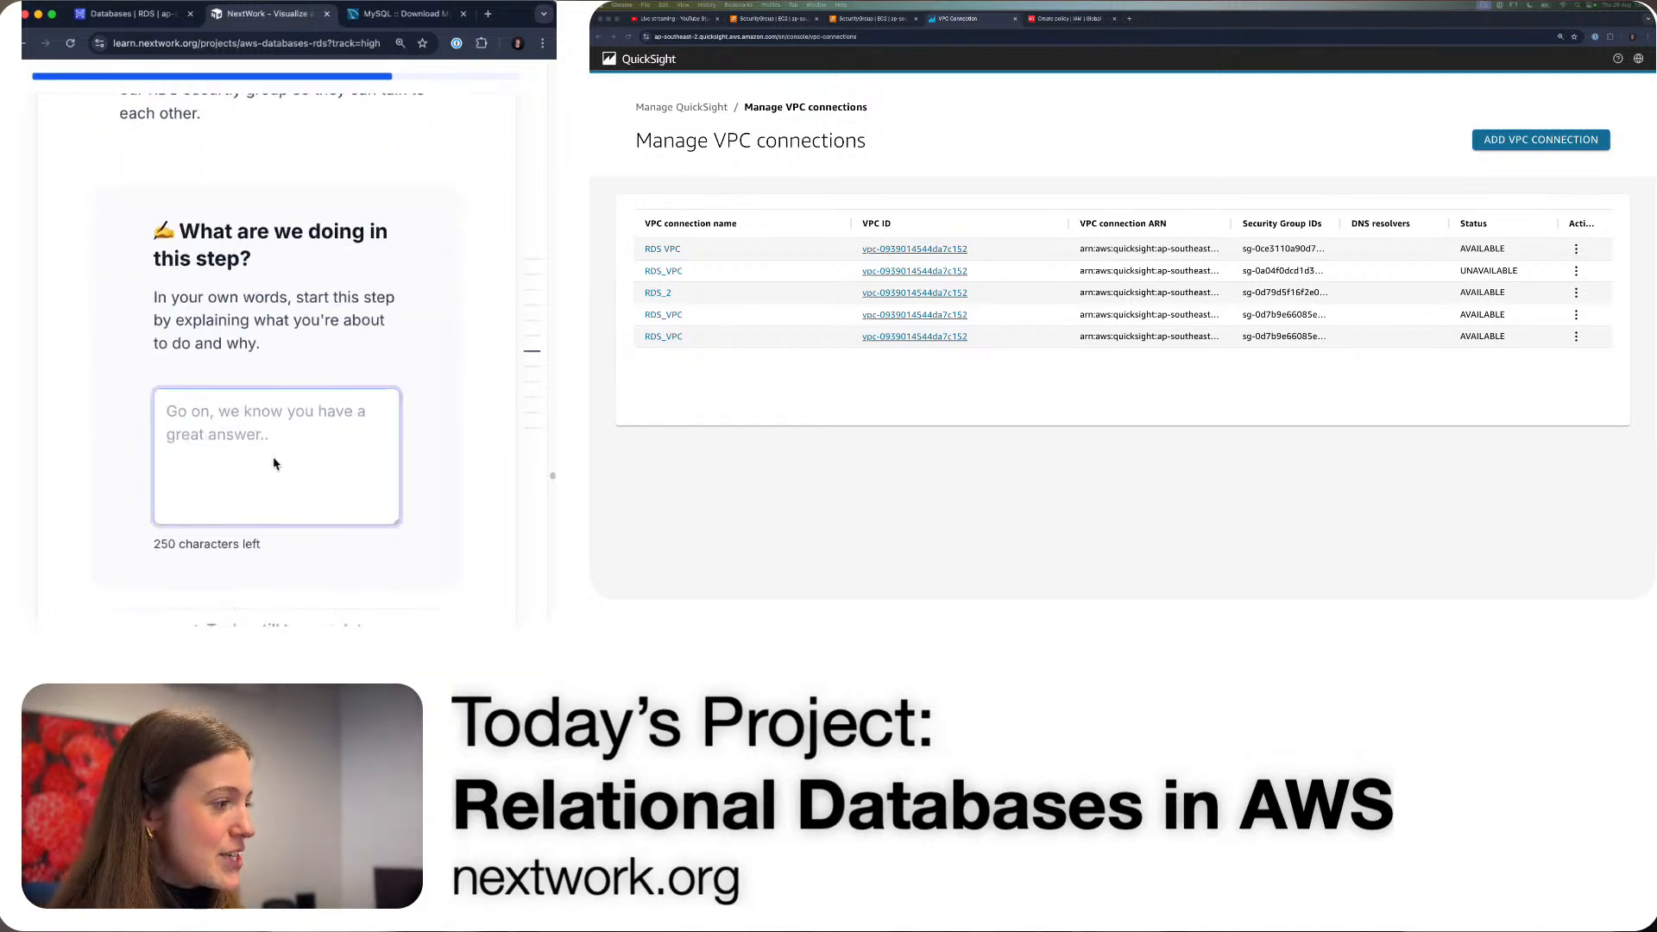
type("1")
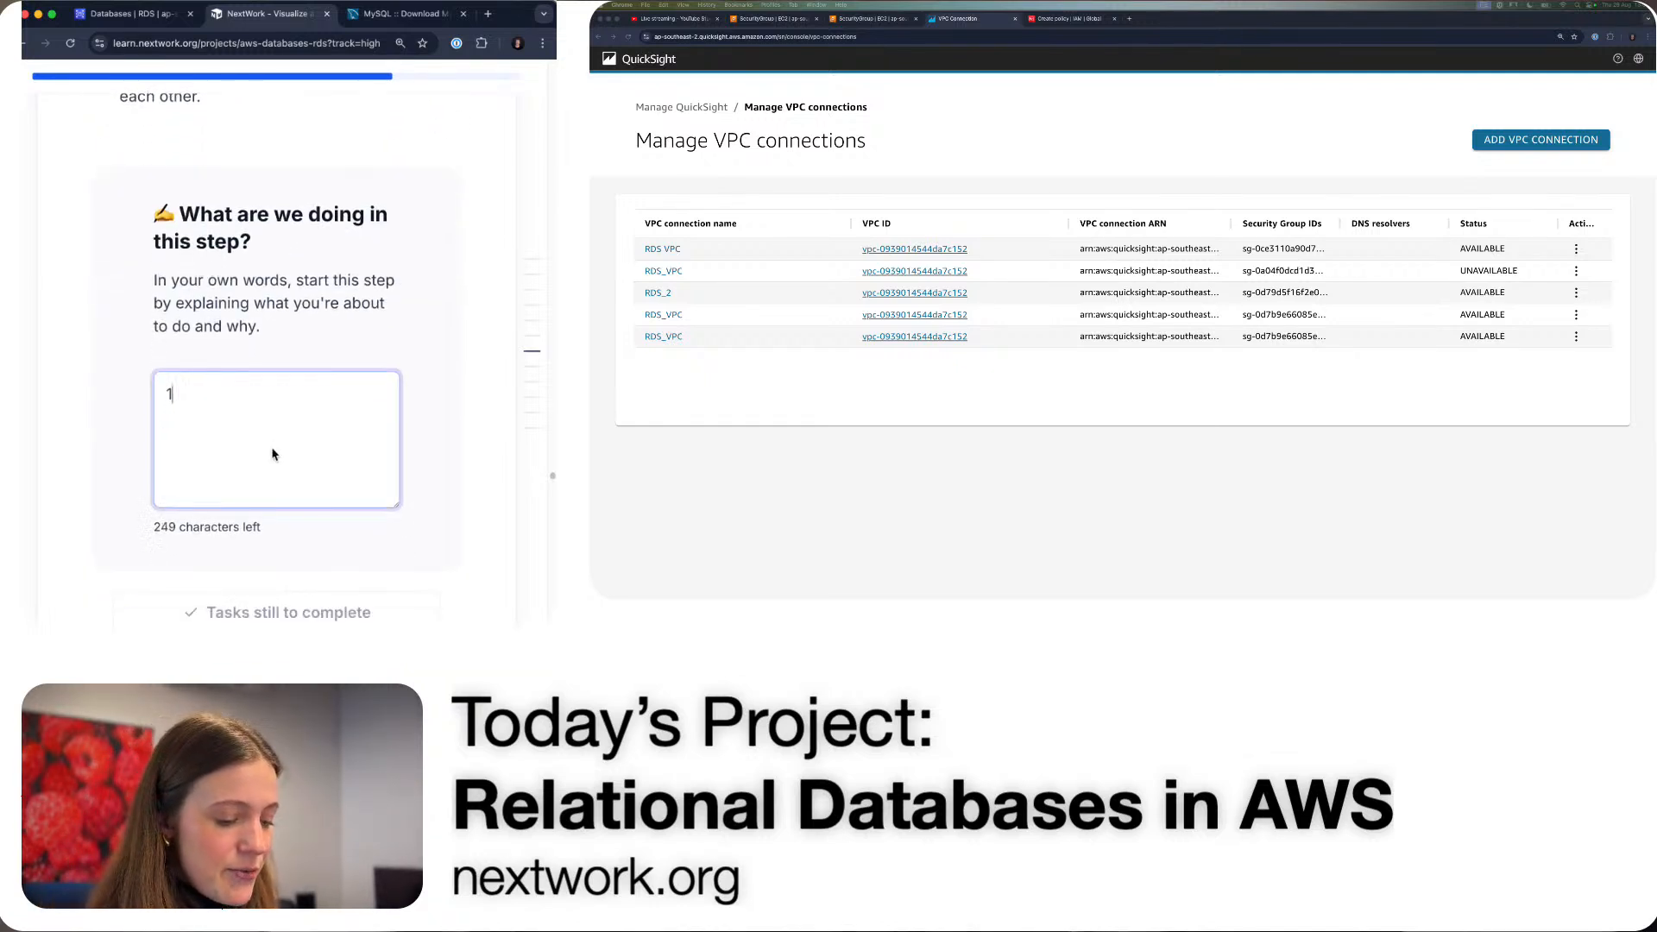
type(". Create a s")
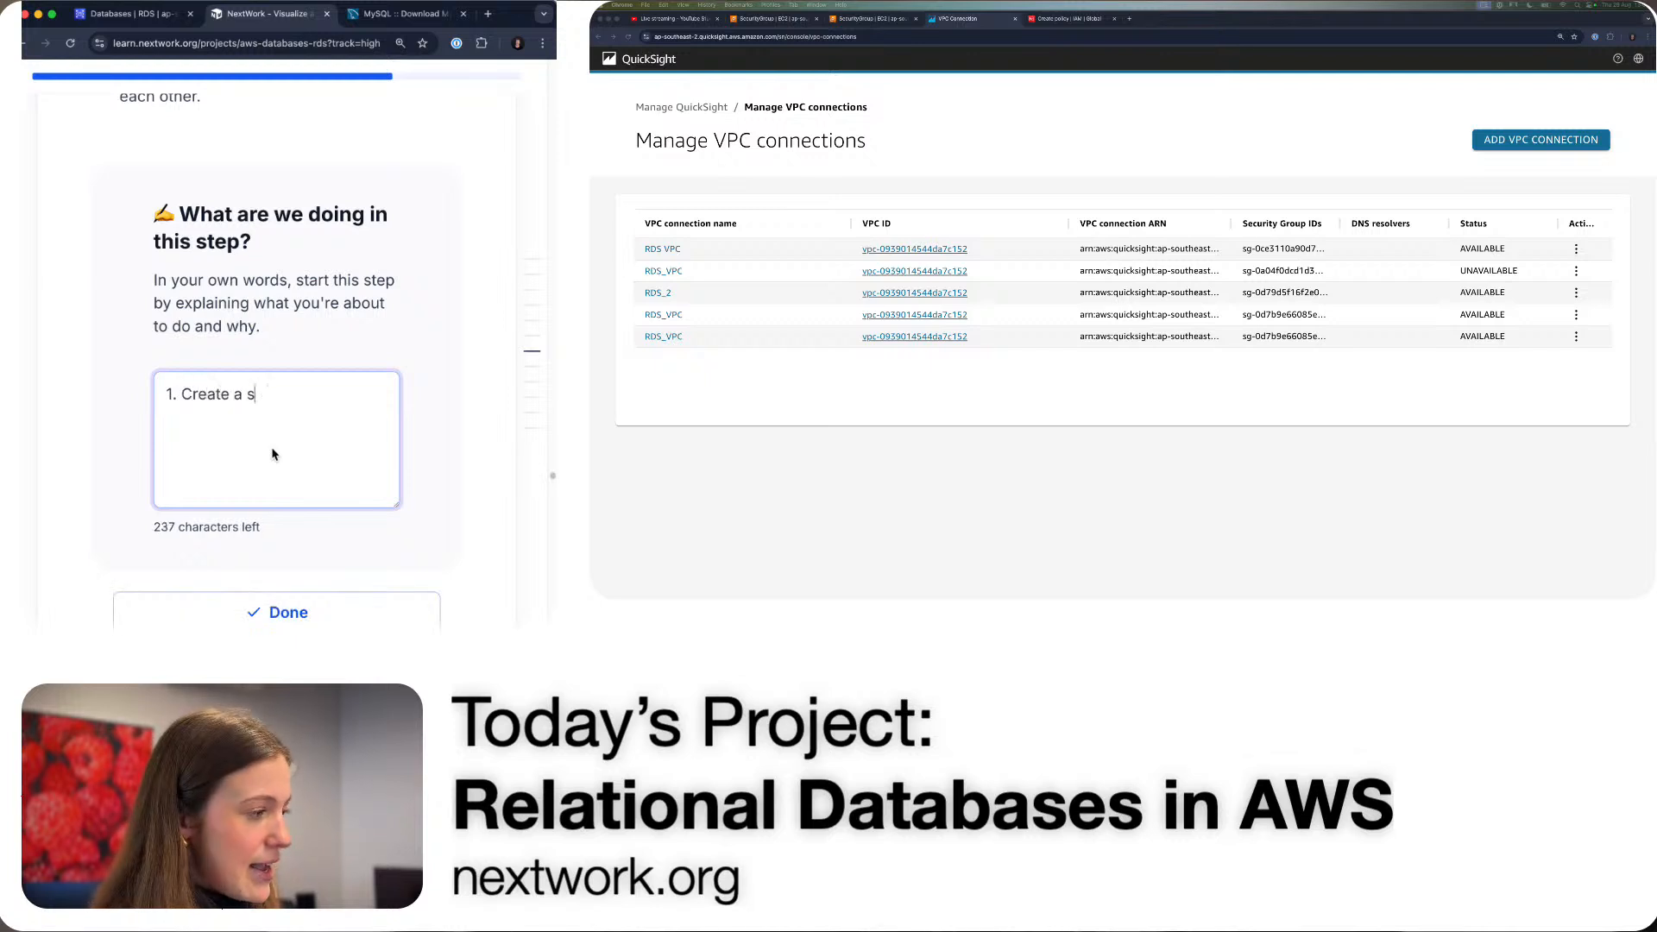
key("BackSpace")
type("new s")
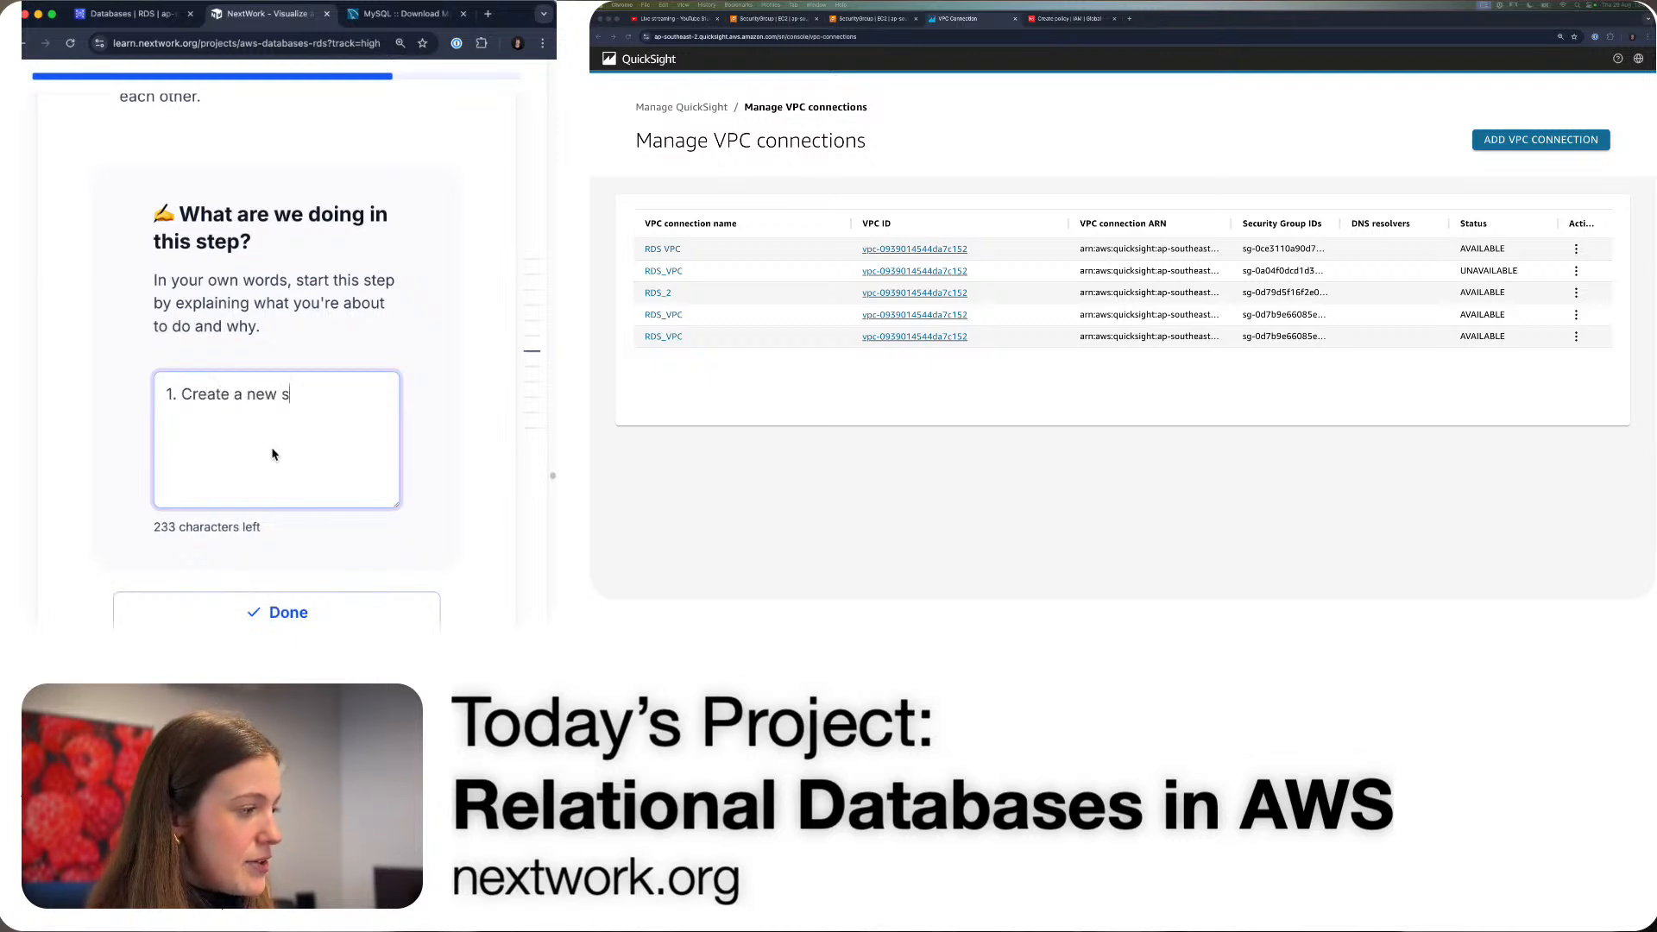
type("ecurity group for R")
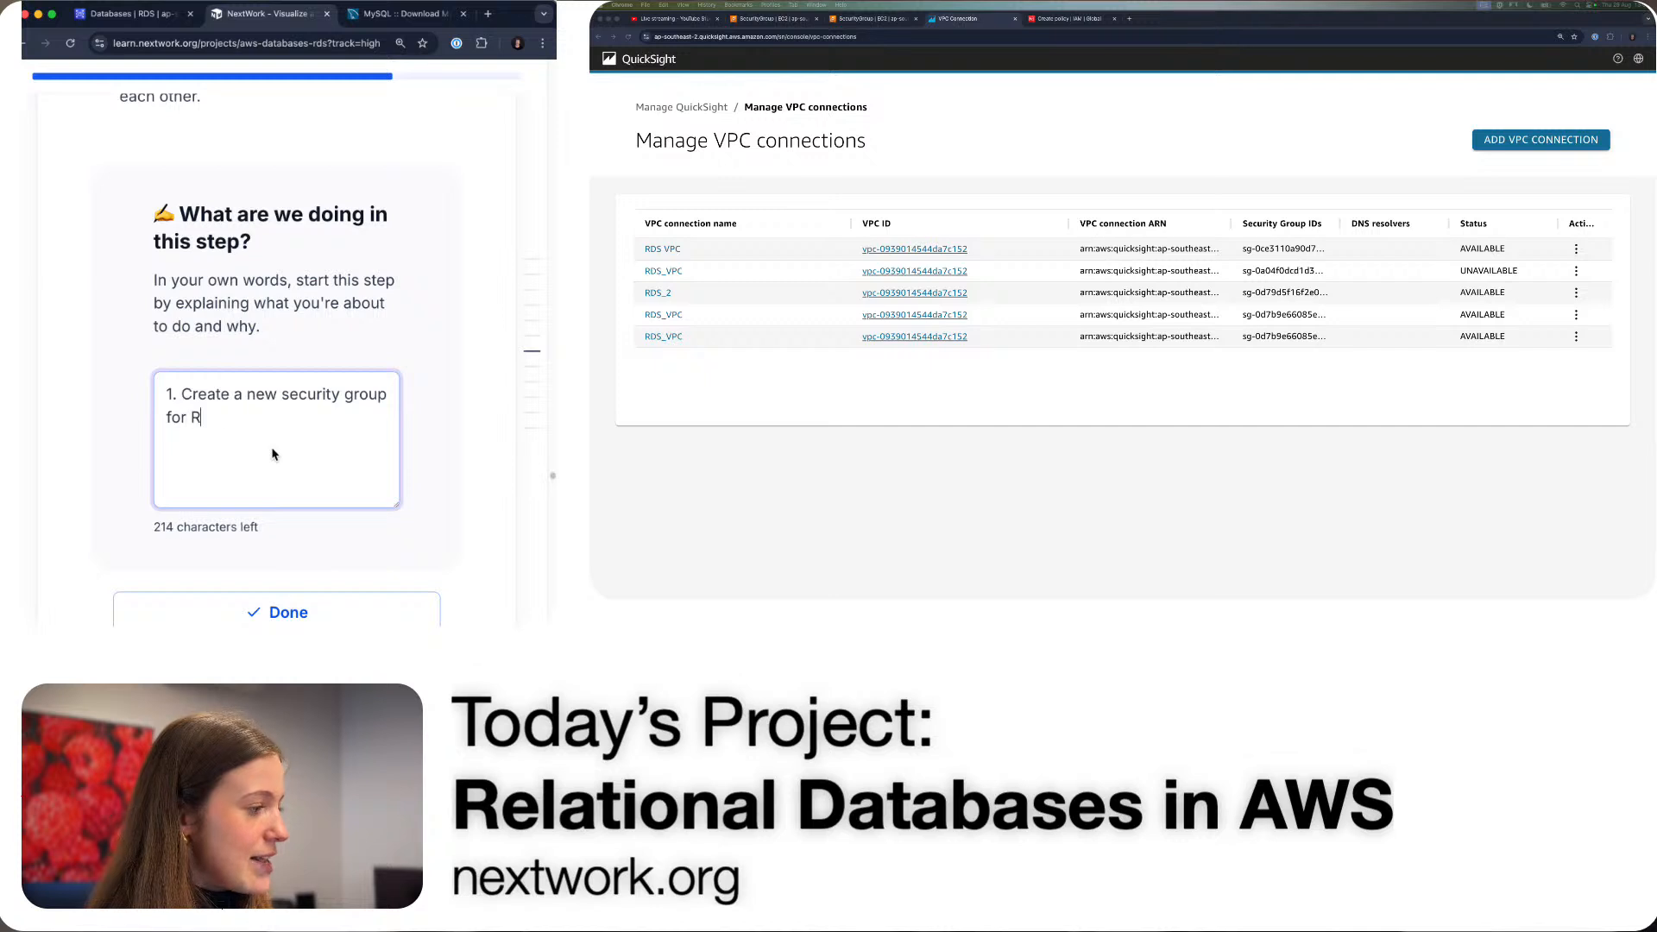
type("DS. ")
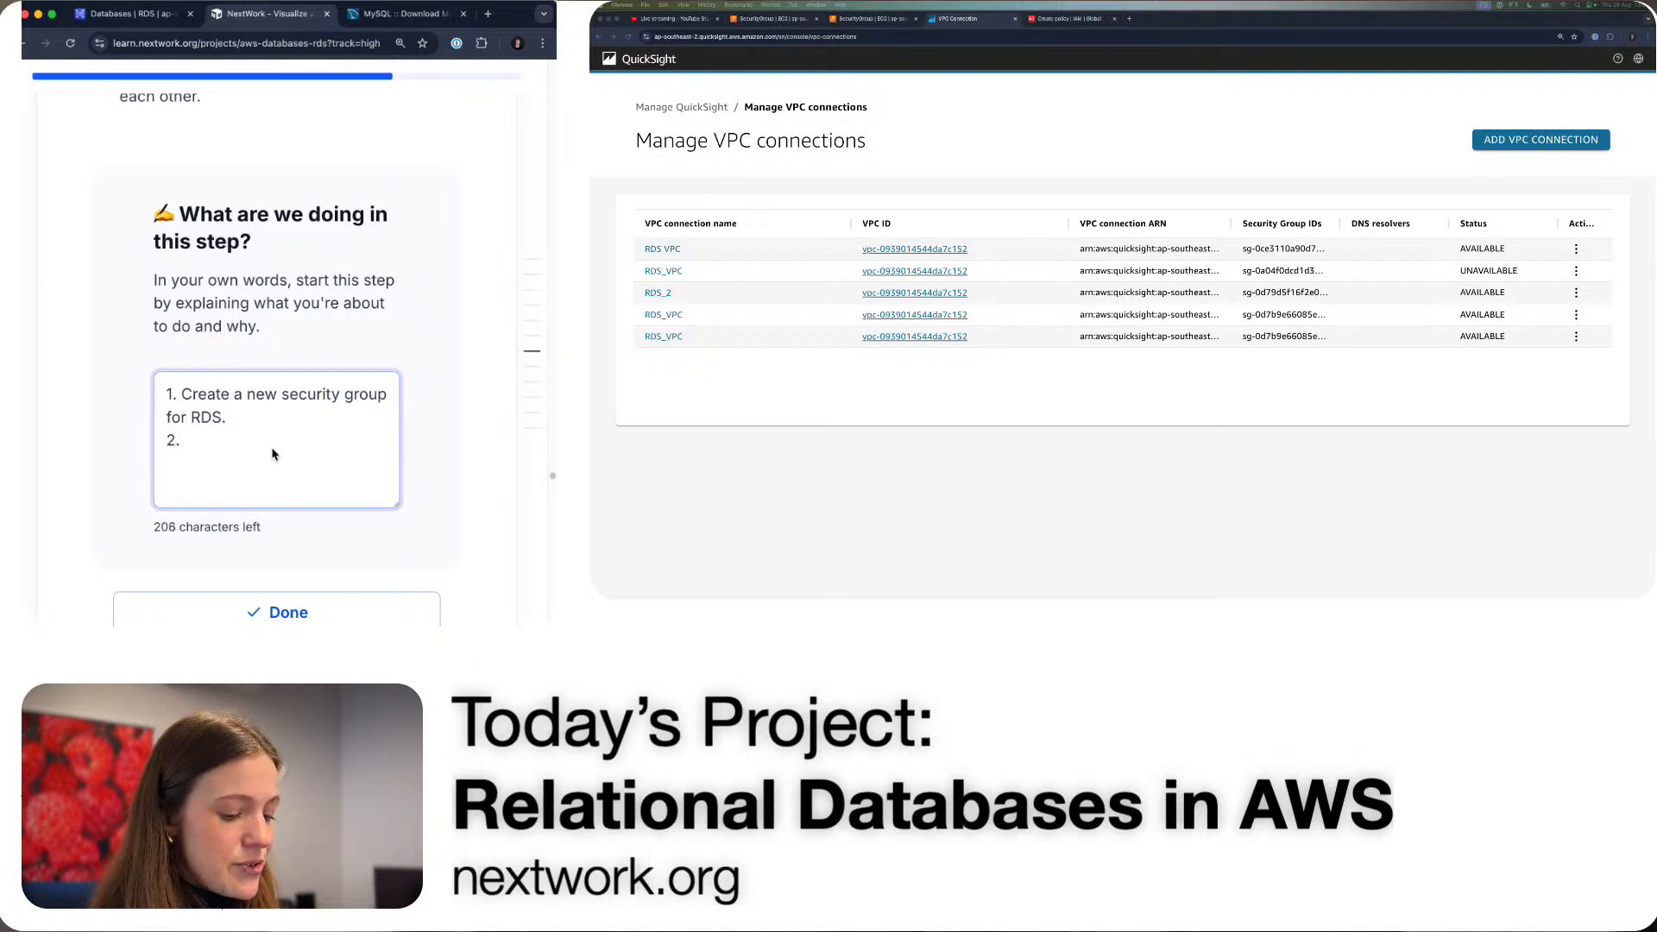
- Add the second line "2. Put our RDS instance in that security group." to the Step 7 answer
type("2. Put our RDS i")
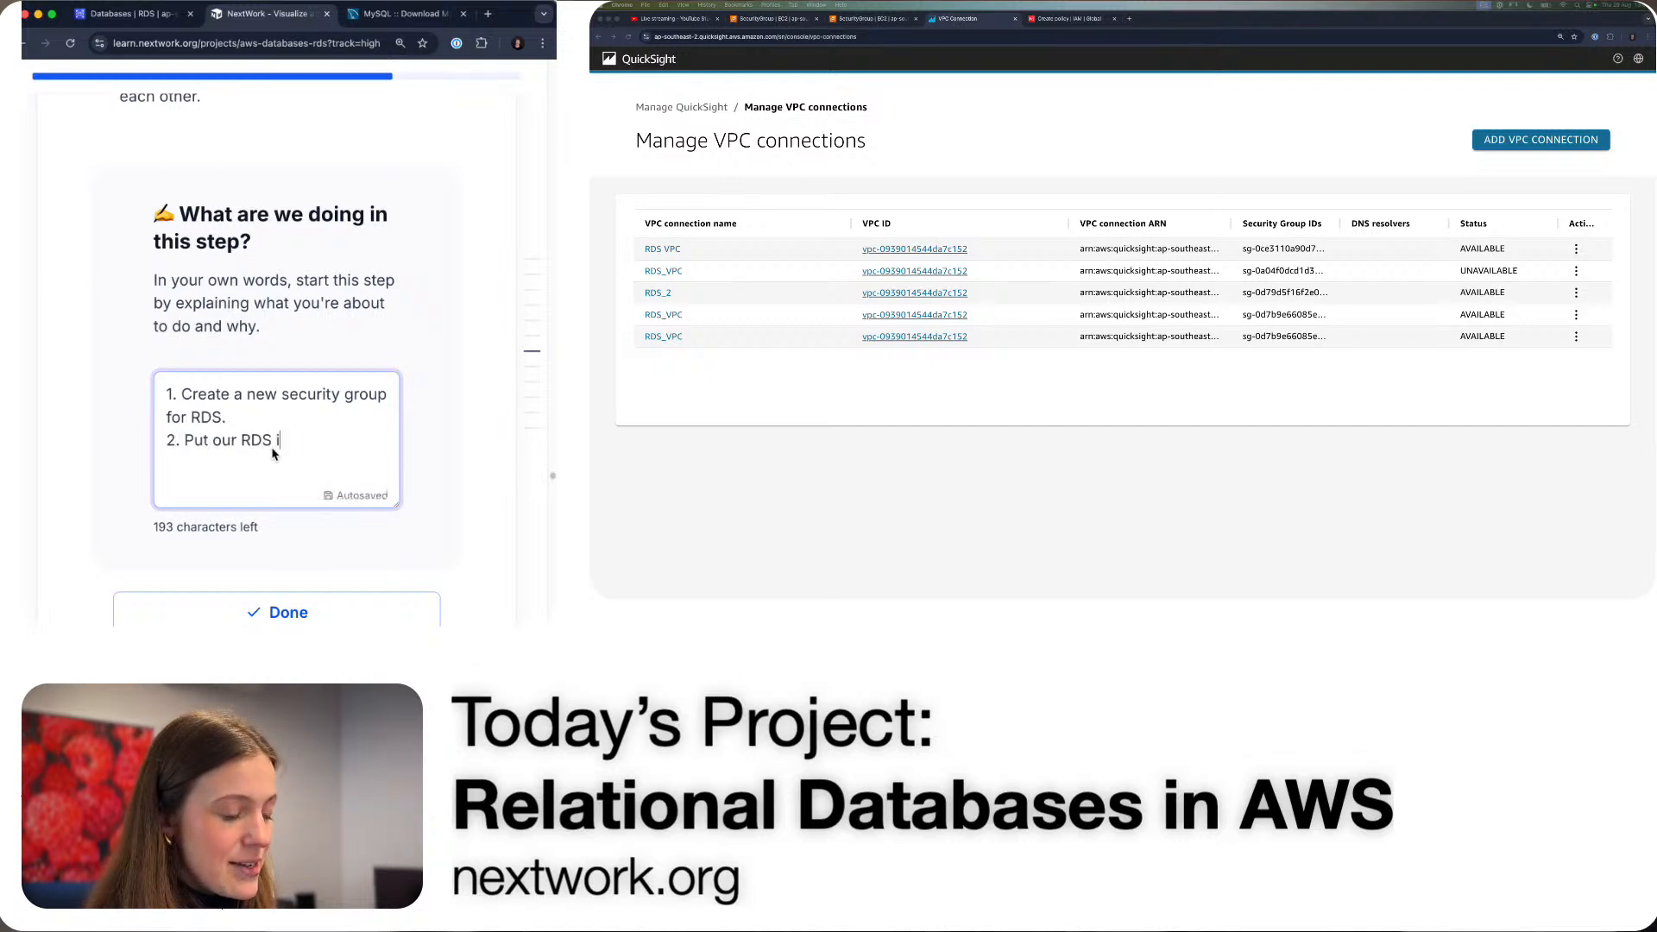
type("nstance in that security group.")
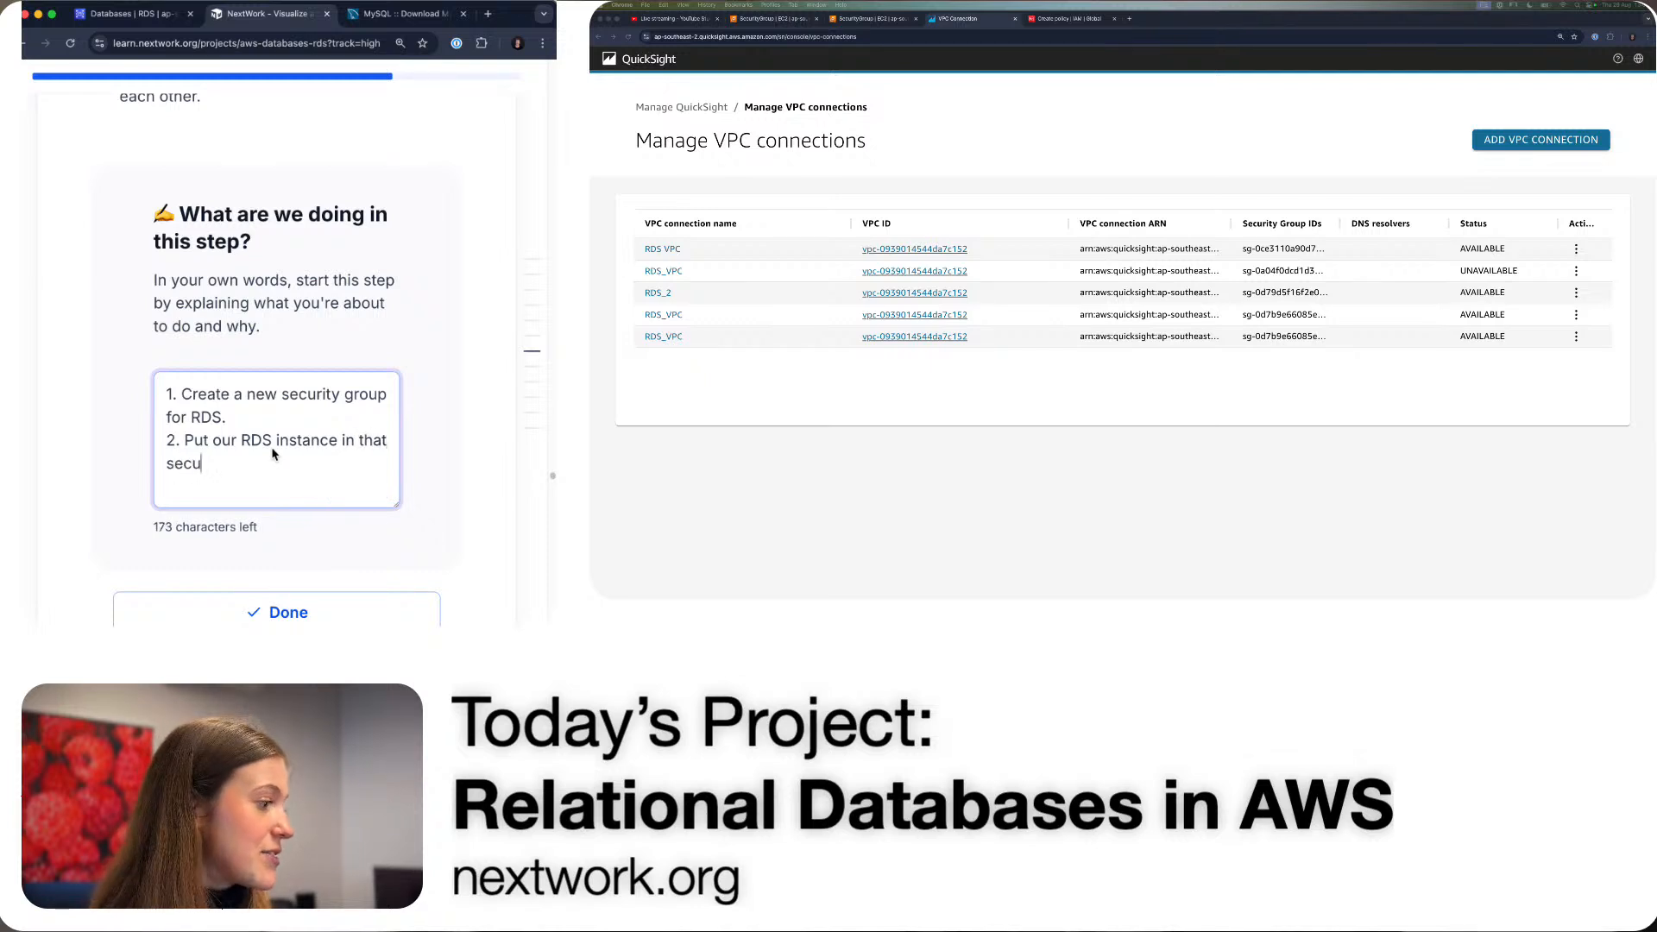
key("Return")
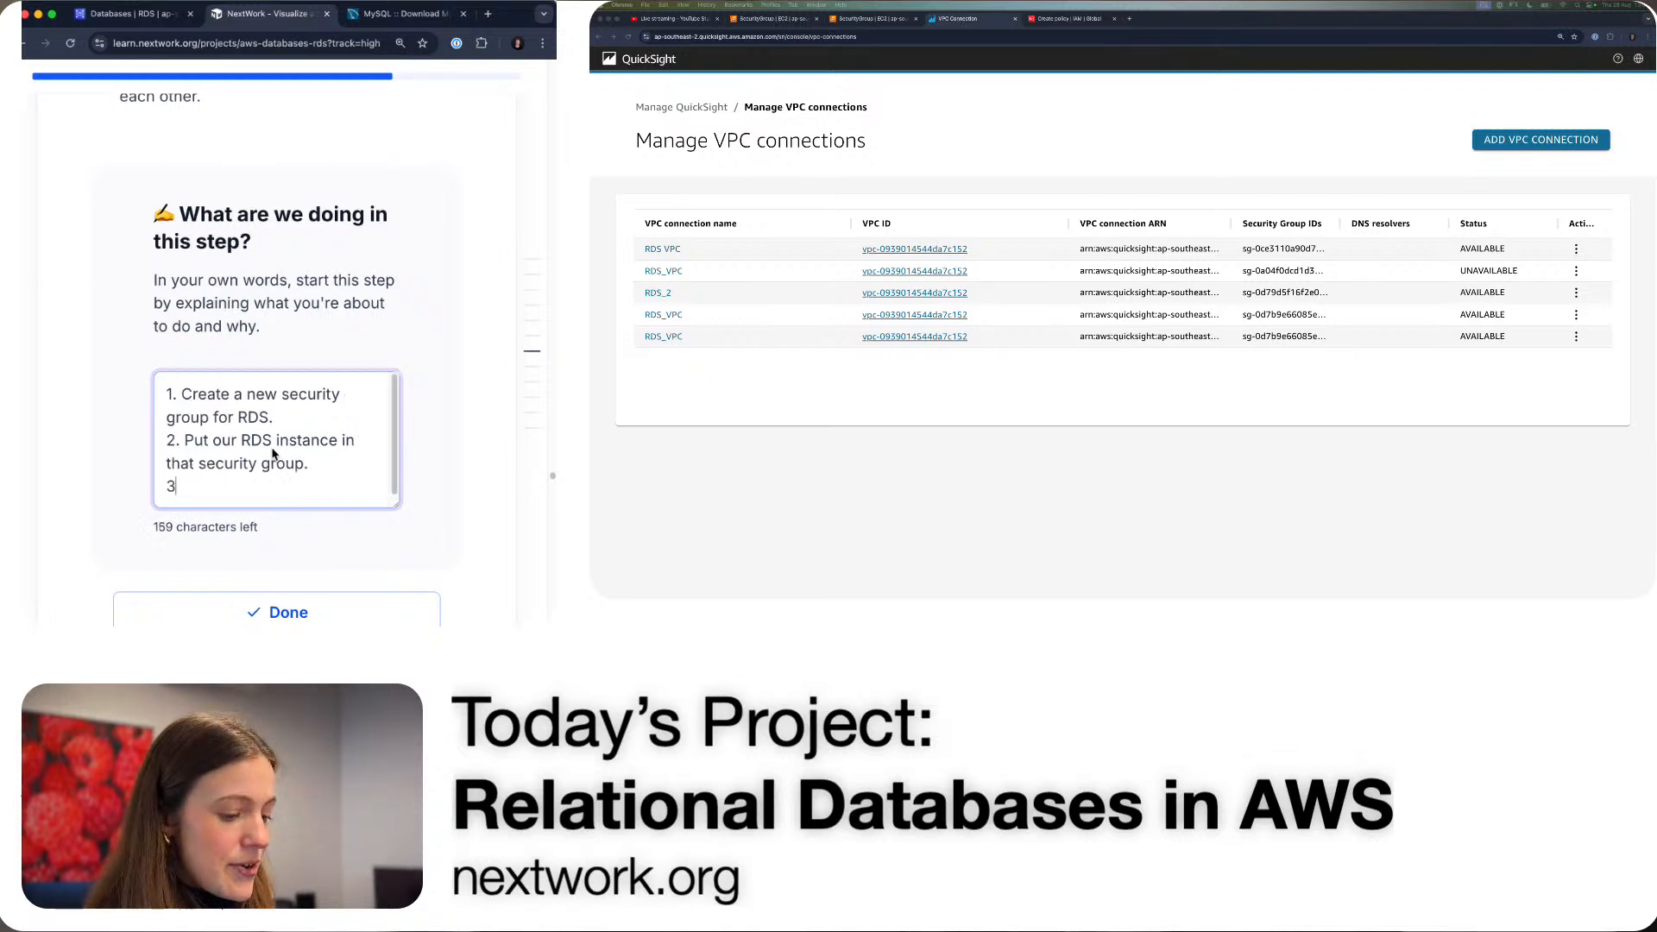
- Finish the Step 7 answer with "3. Allow connections between RDS and QuickSight." and mark the task as done
type("3. Allow ")
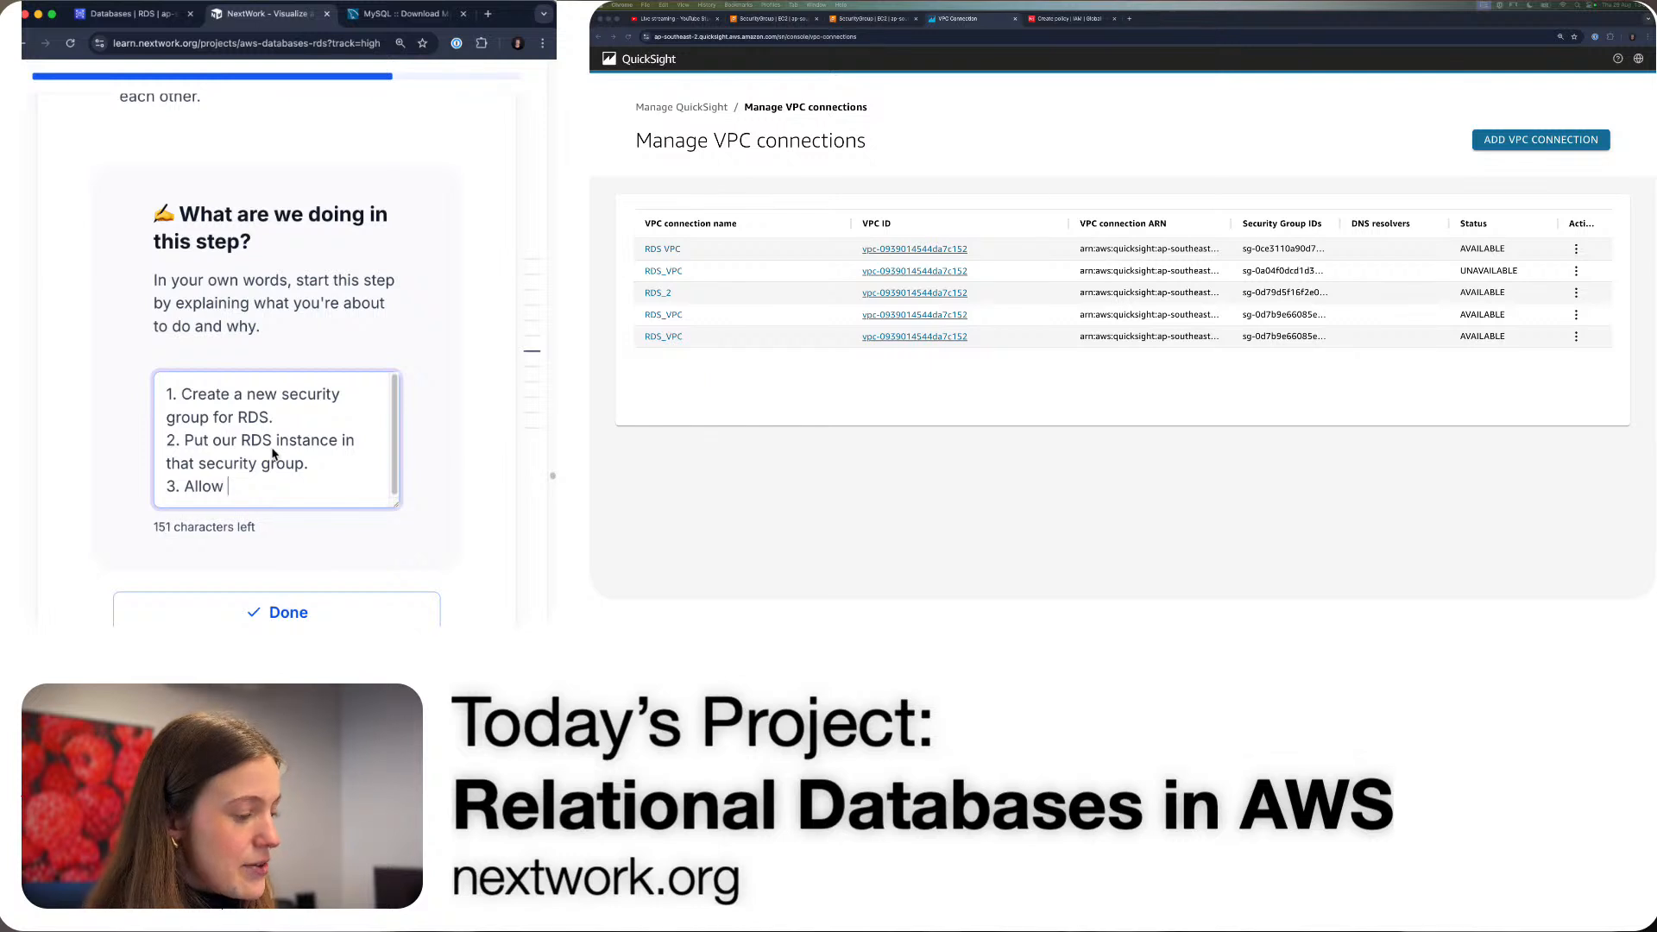
type("connections between ")
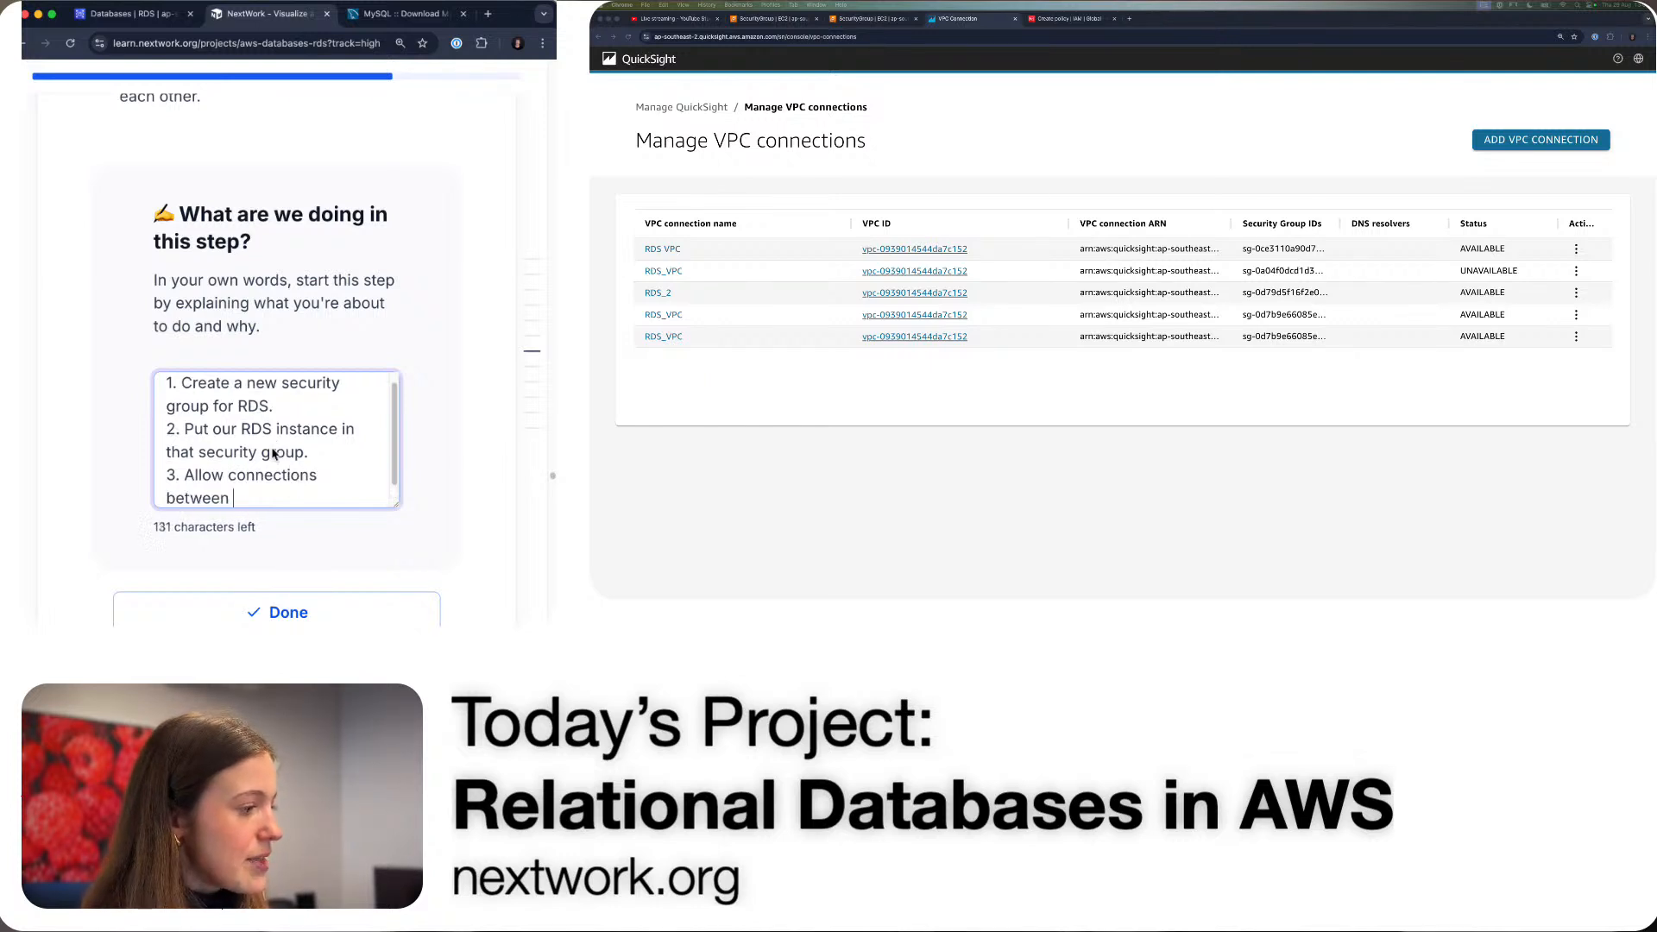
type("RDS and QuickSight.")
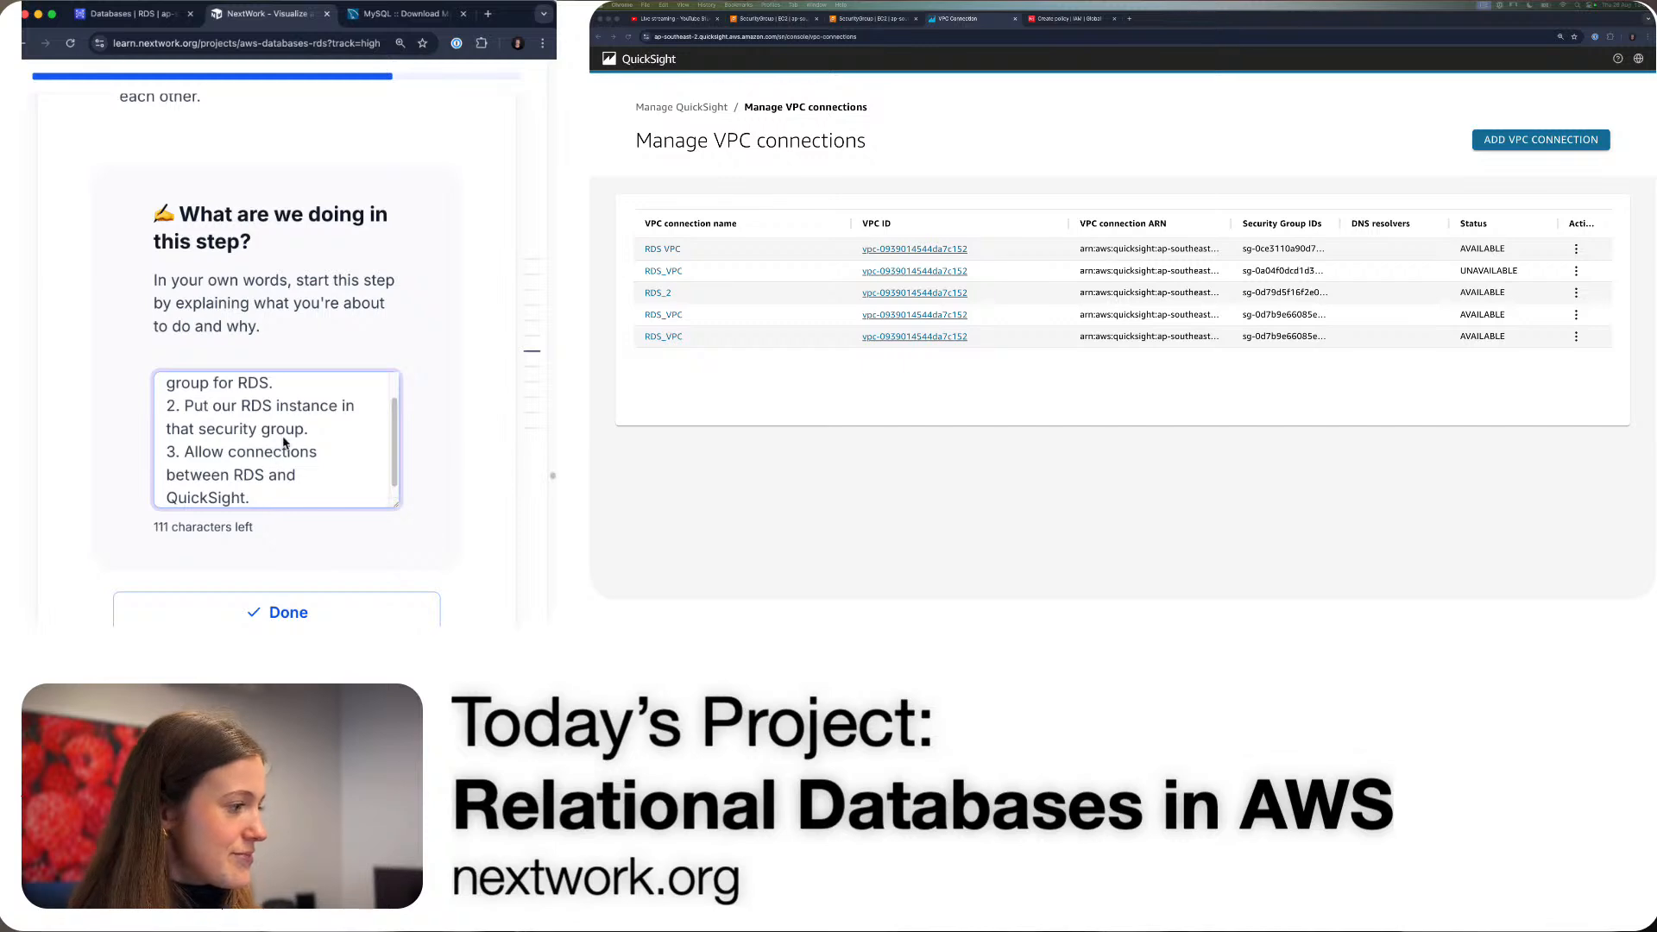
scroll(285, 448, "down", 3)
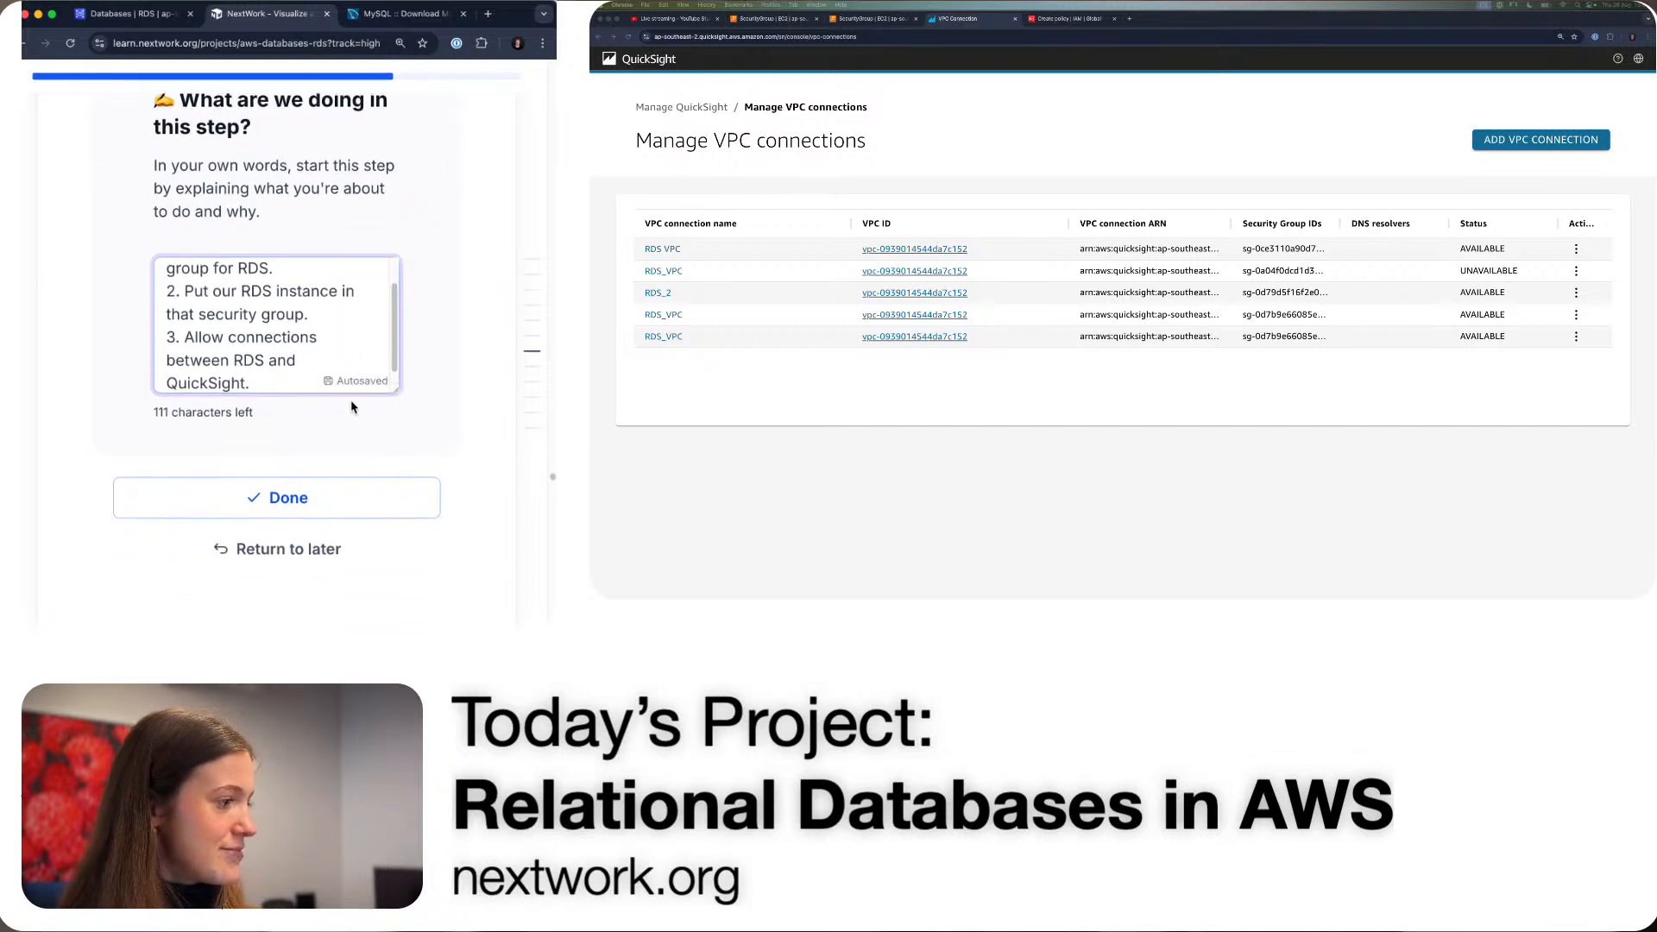
left_click(371, 499)
- Read the instructions for making the database private and open the quicksightdatabase instance in the Amazon RDS console
scroll(374, 512, "down", 5)
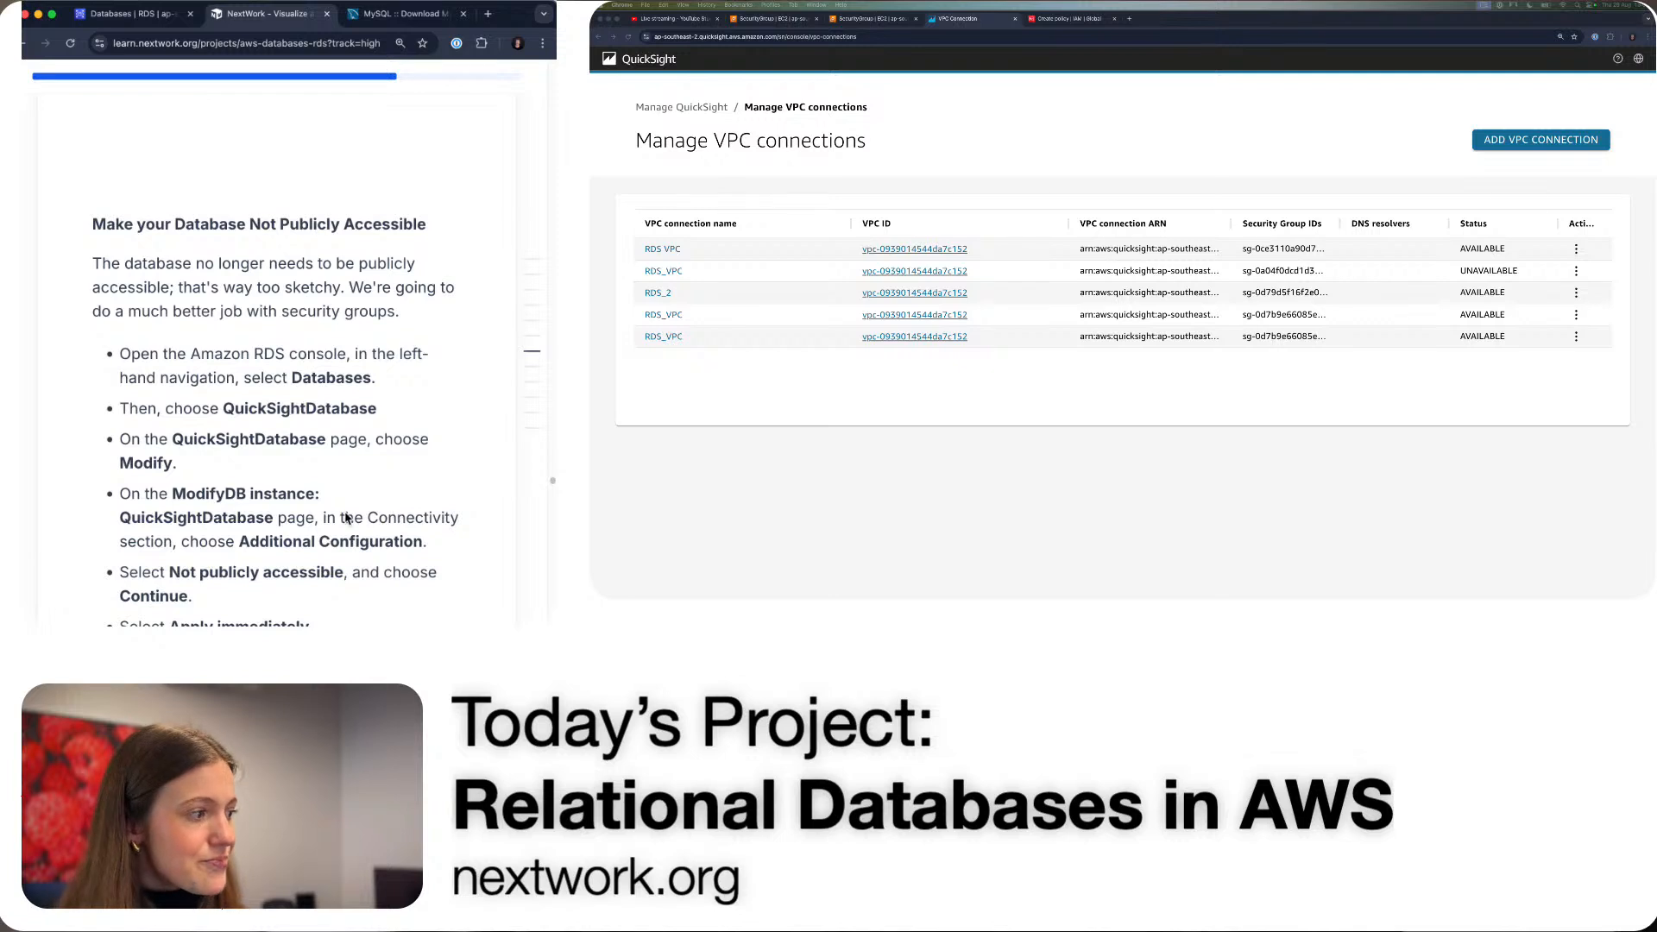
scroll(346, 517, "down", 3)
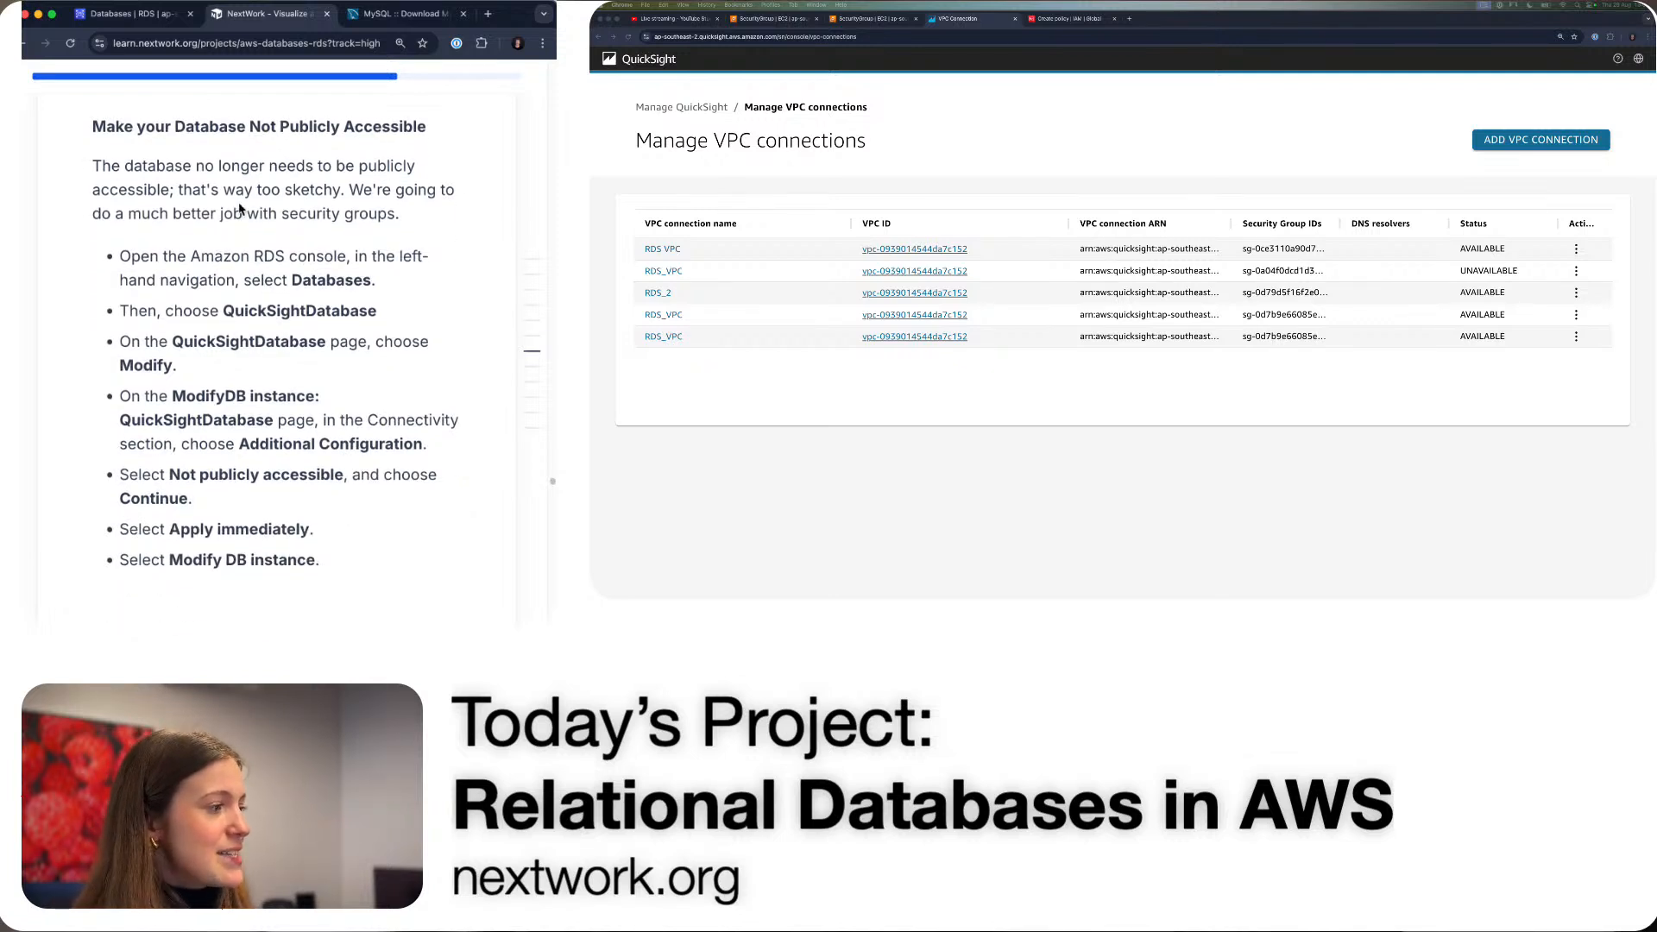
scroll(268, 215, "down", 3)
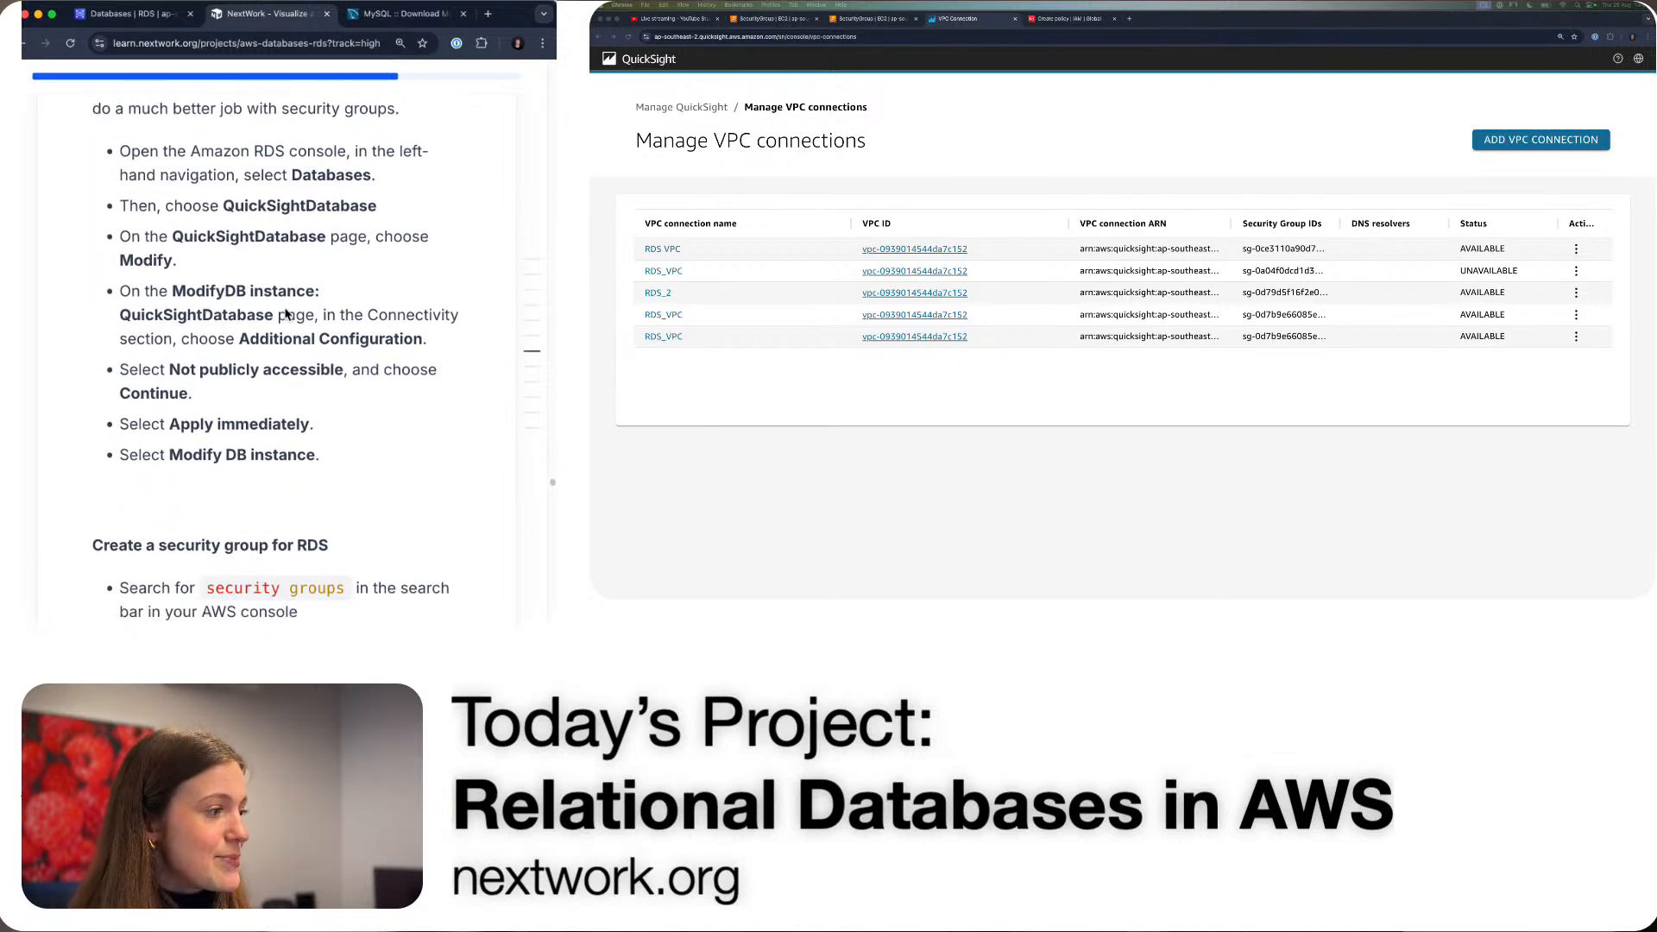
left_click(785, 21)
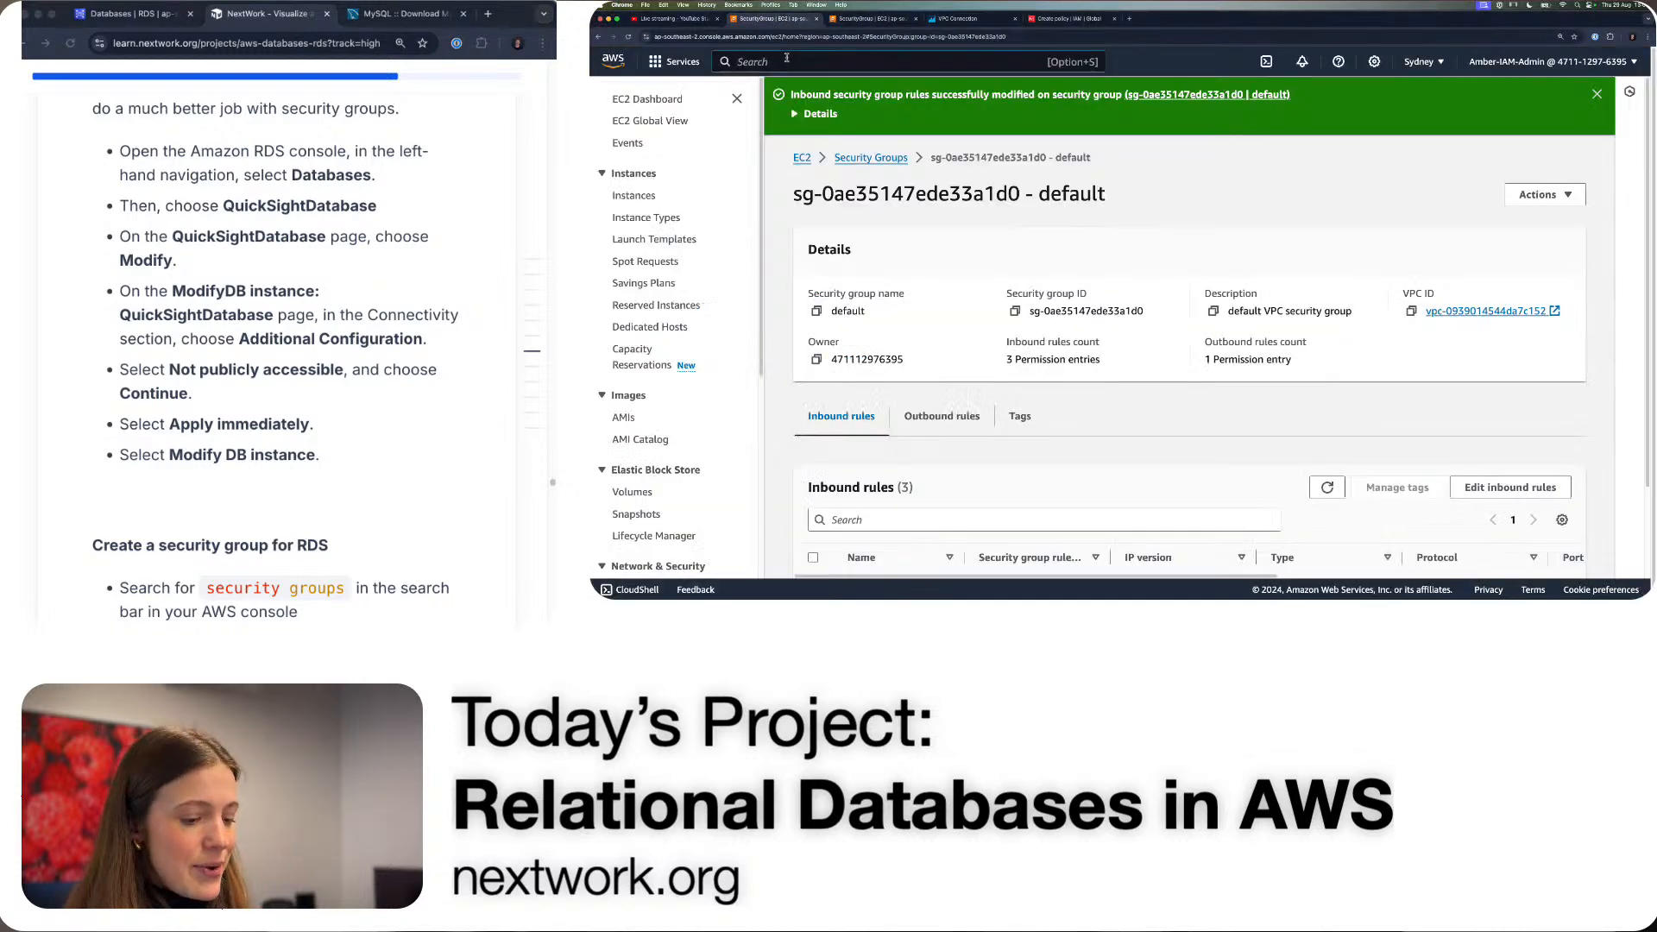
left_click(787, 58)
type("rds")
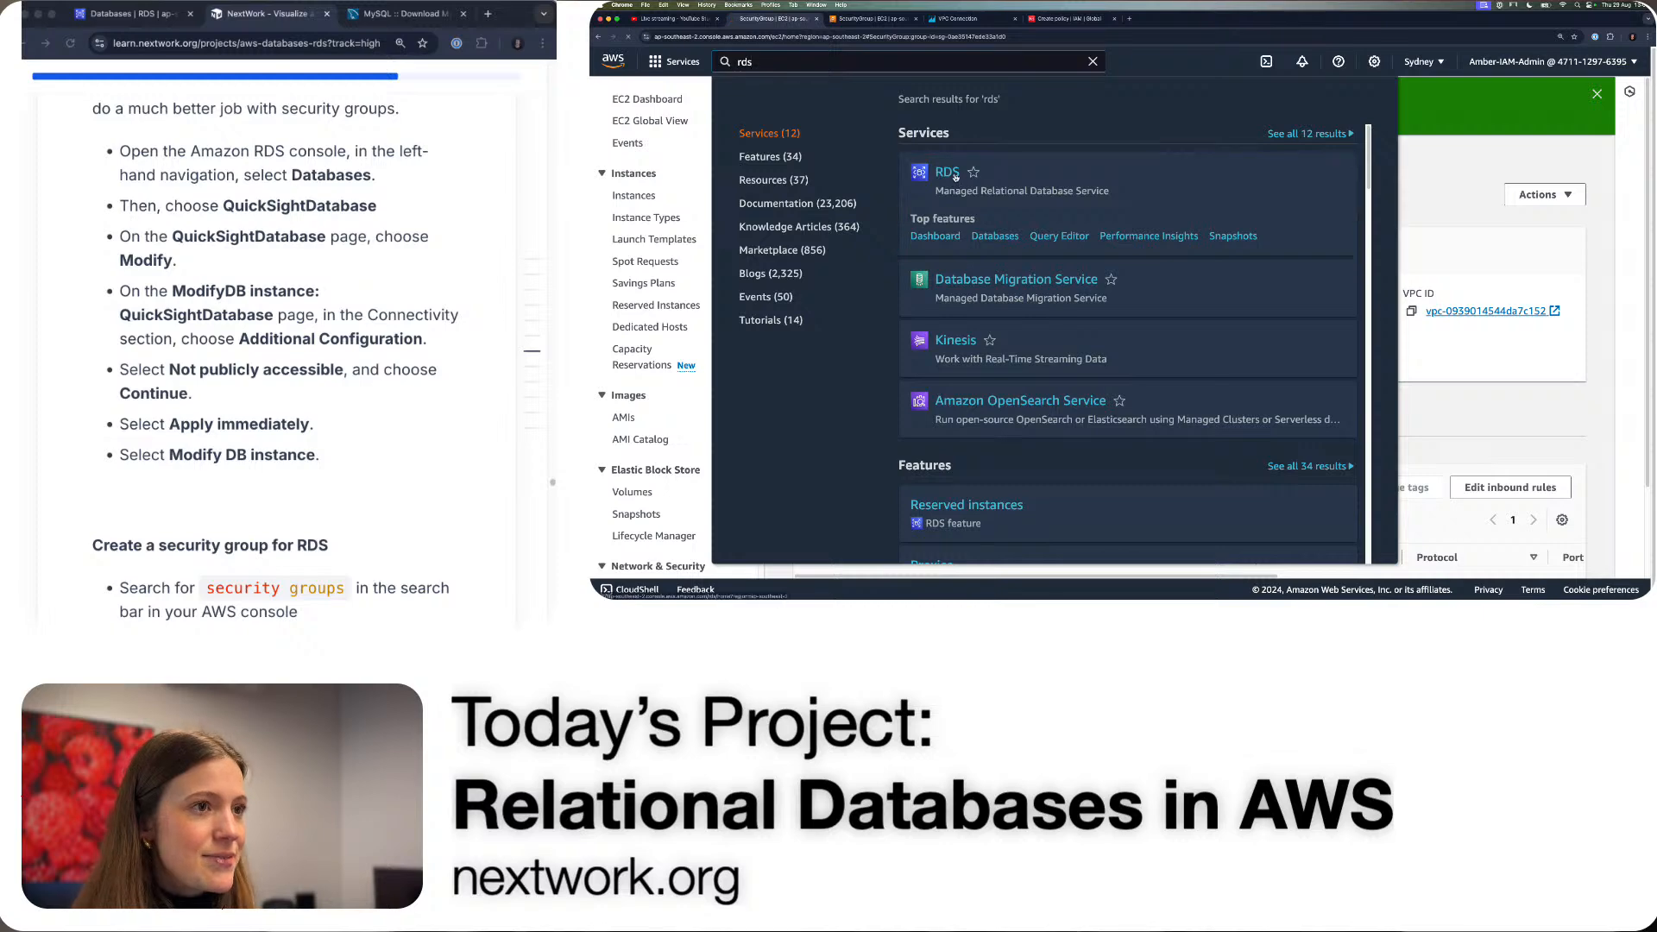
left_click(947, 173)
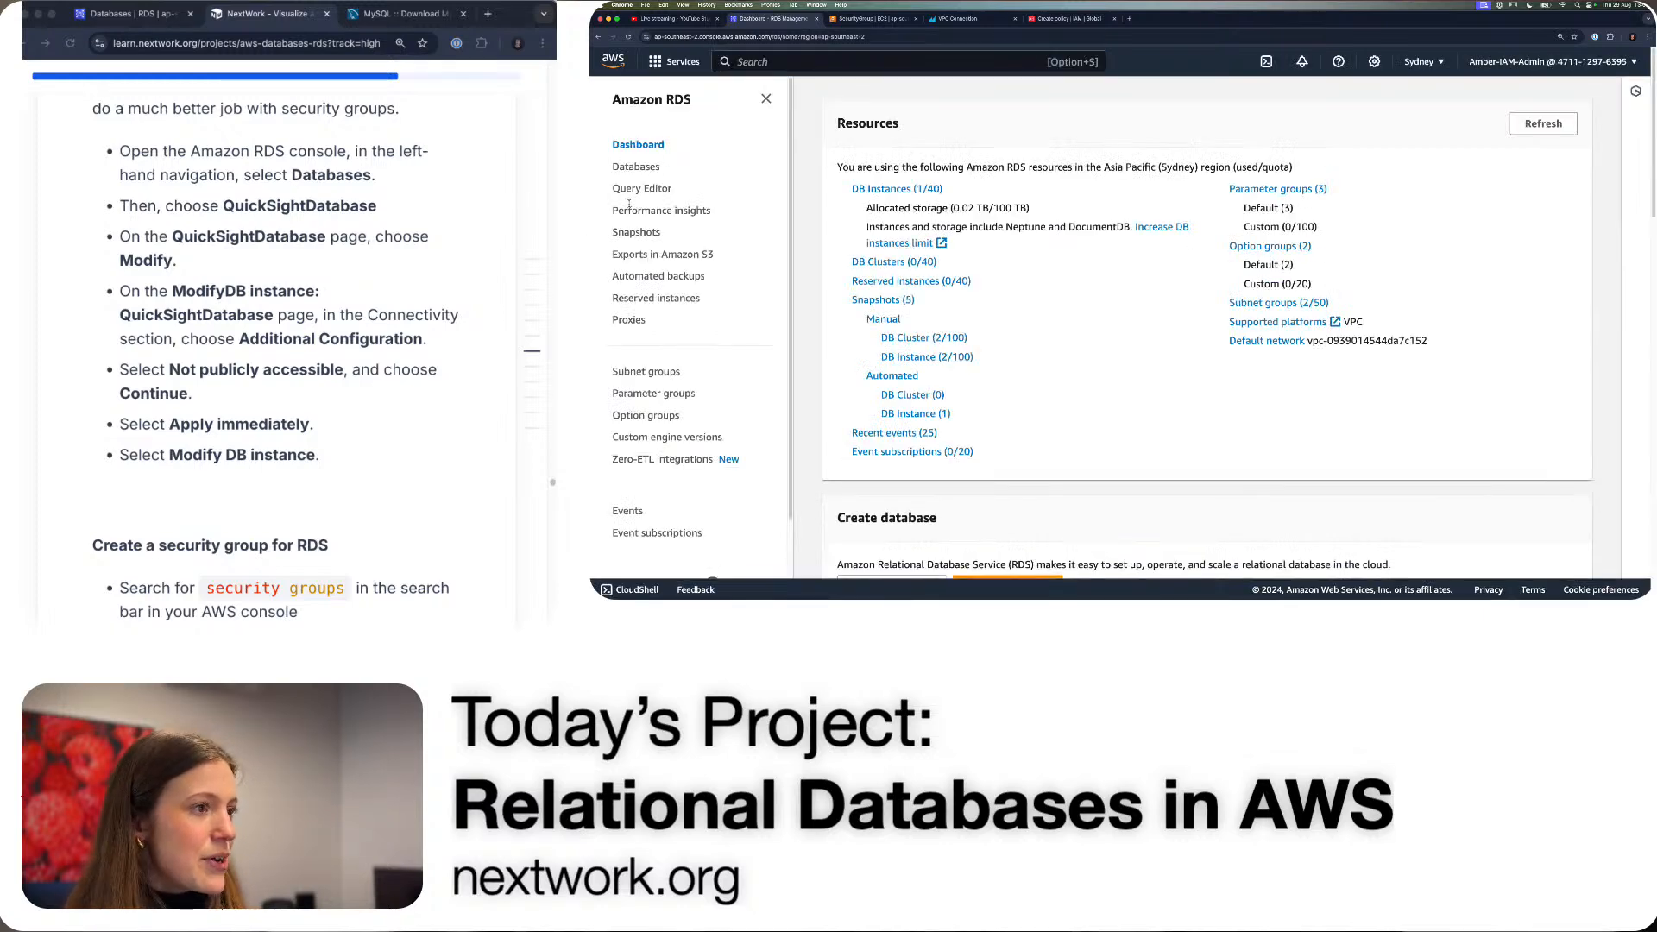
scroll(629, 204, "down", 3)
left_click(637, 167)
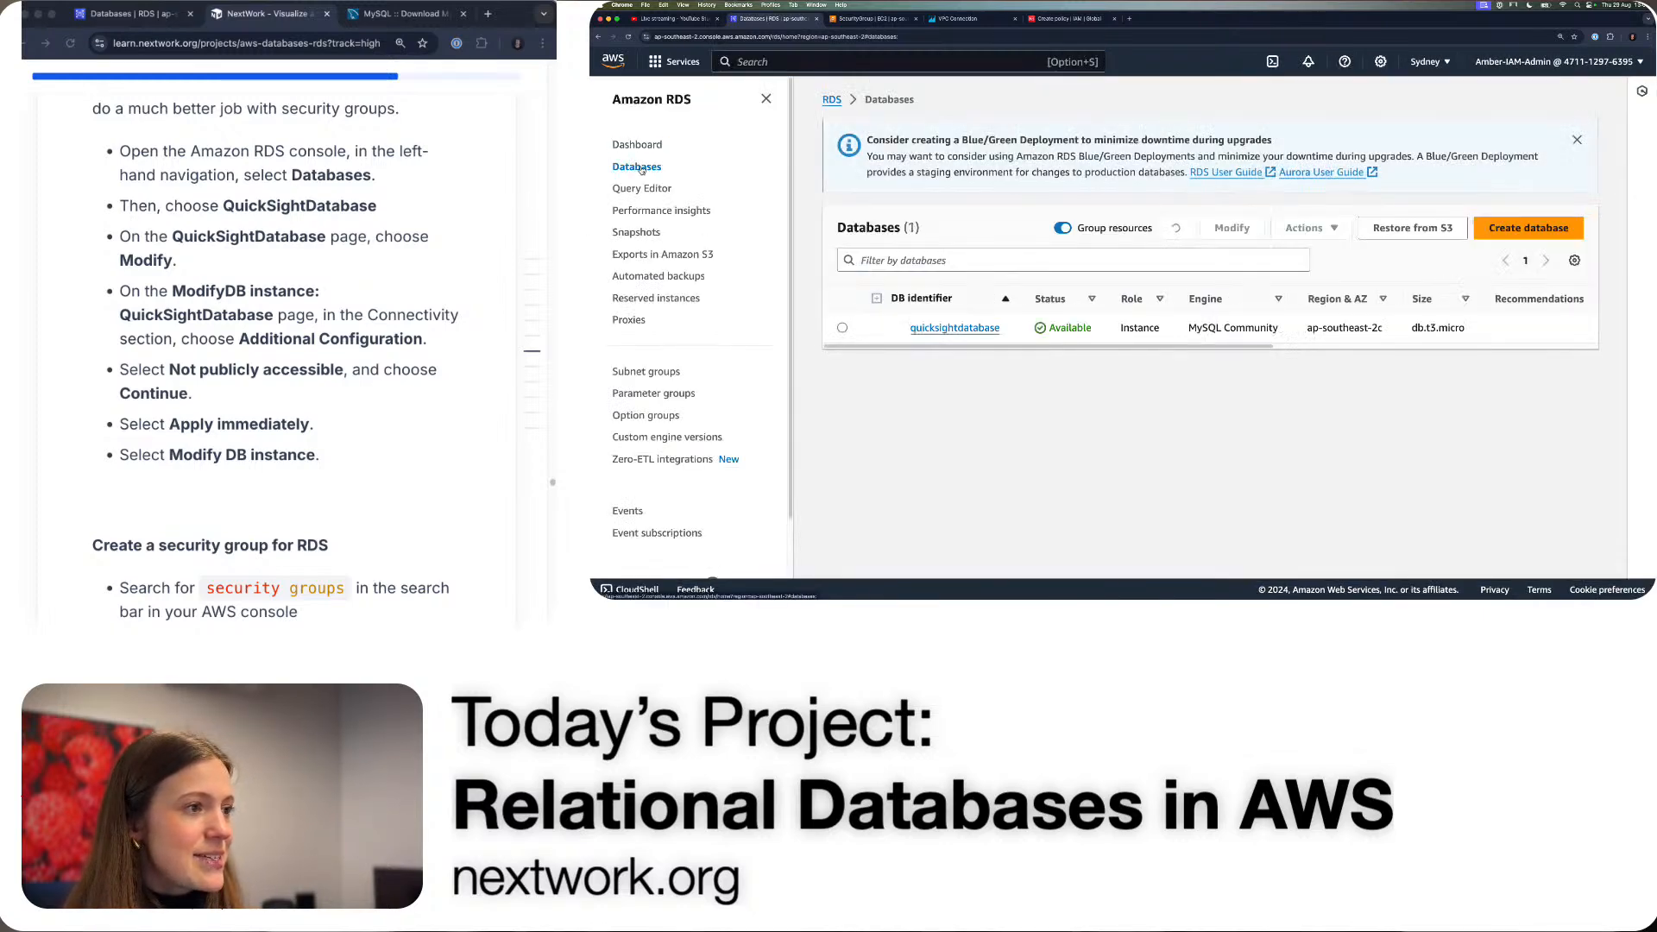
left_click(954, 329)
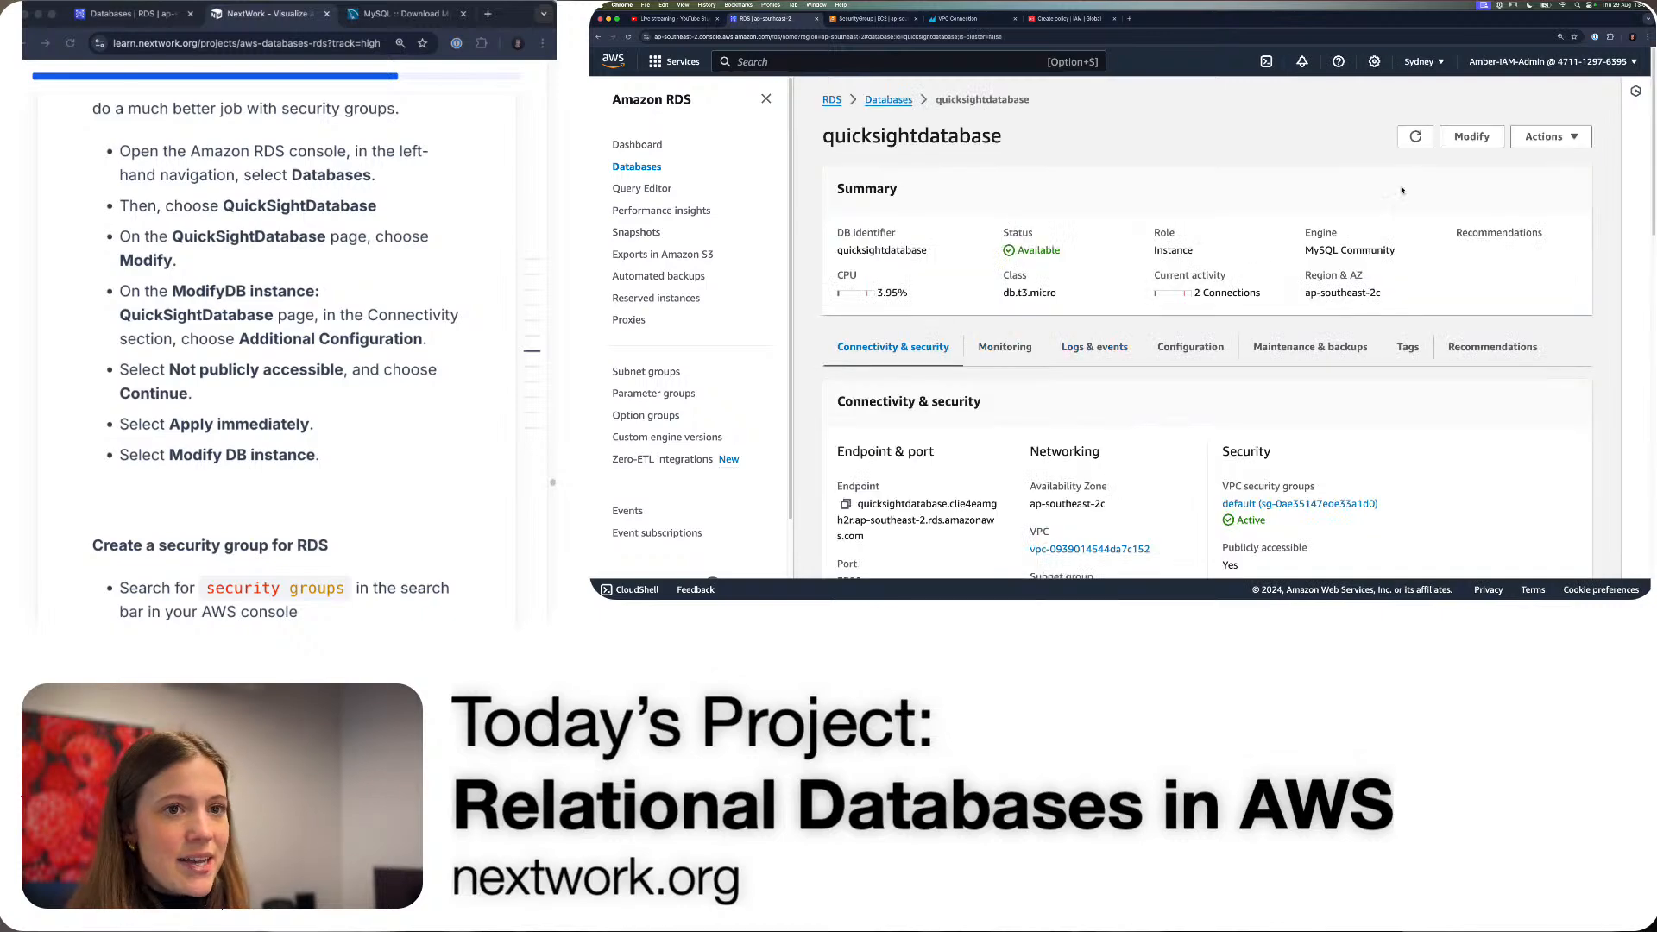
- Modify the quicksightdatabase instance's additional connectivity configuration so that public access is Not publicly accessible
left_click(1471, 140)
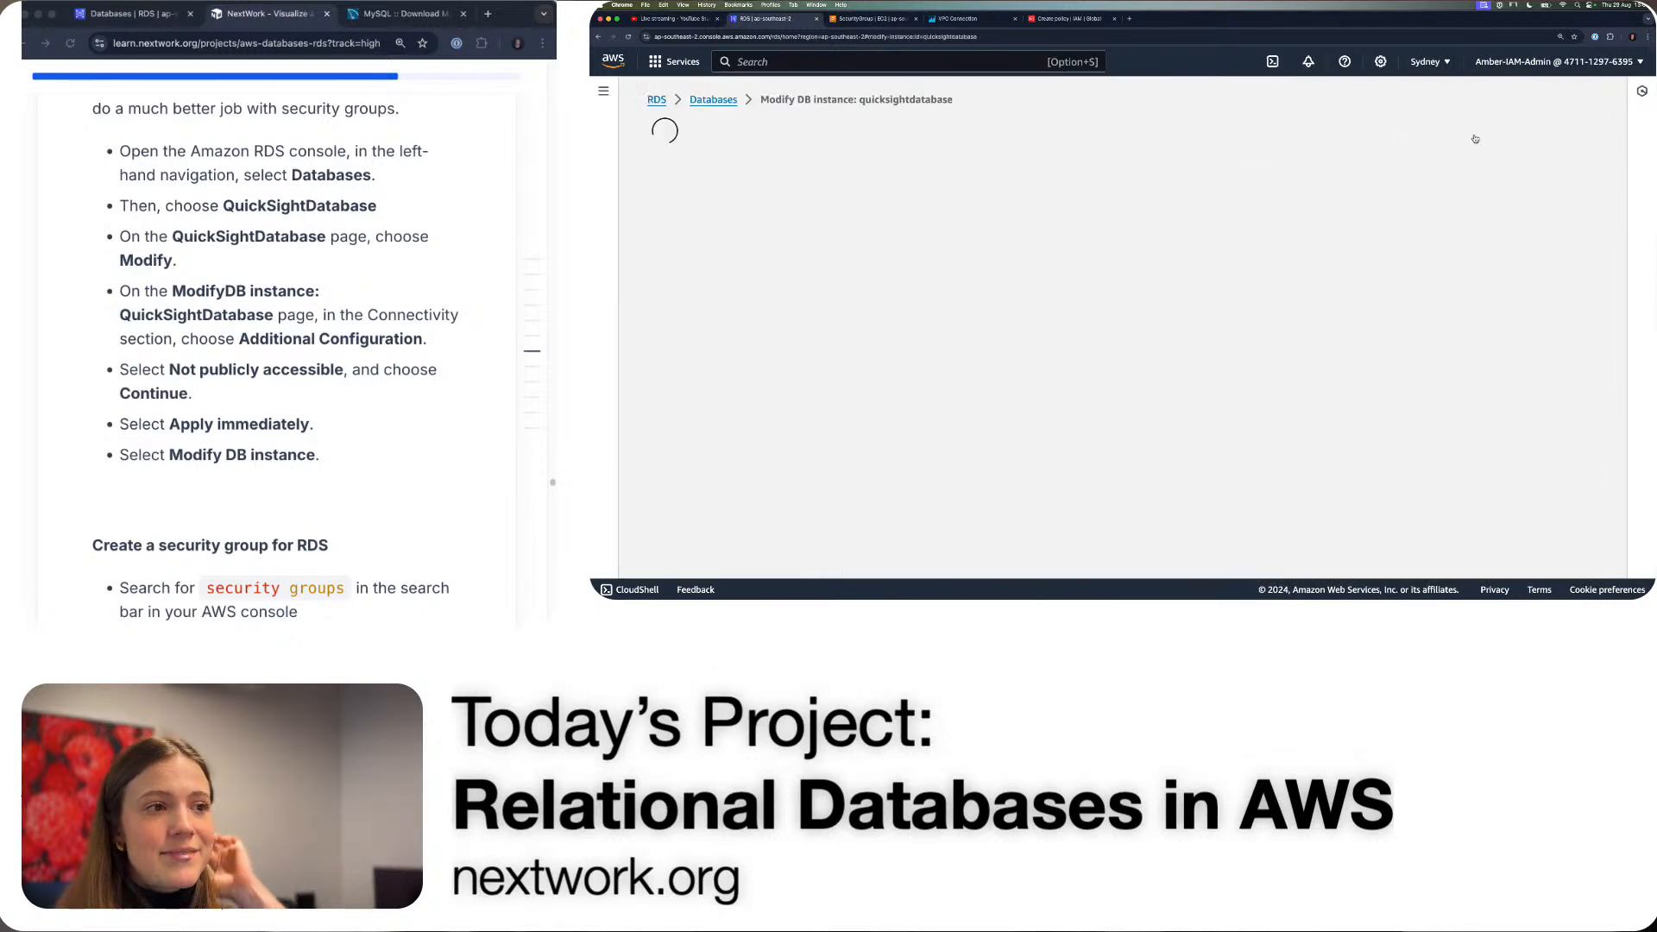
scroll(1011, 250, "down", 4)
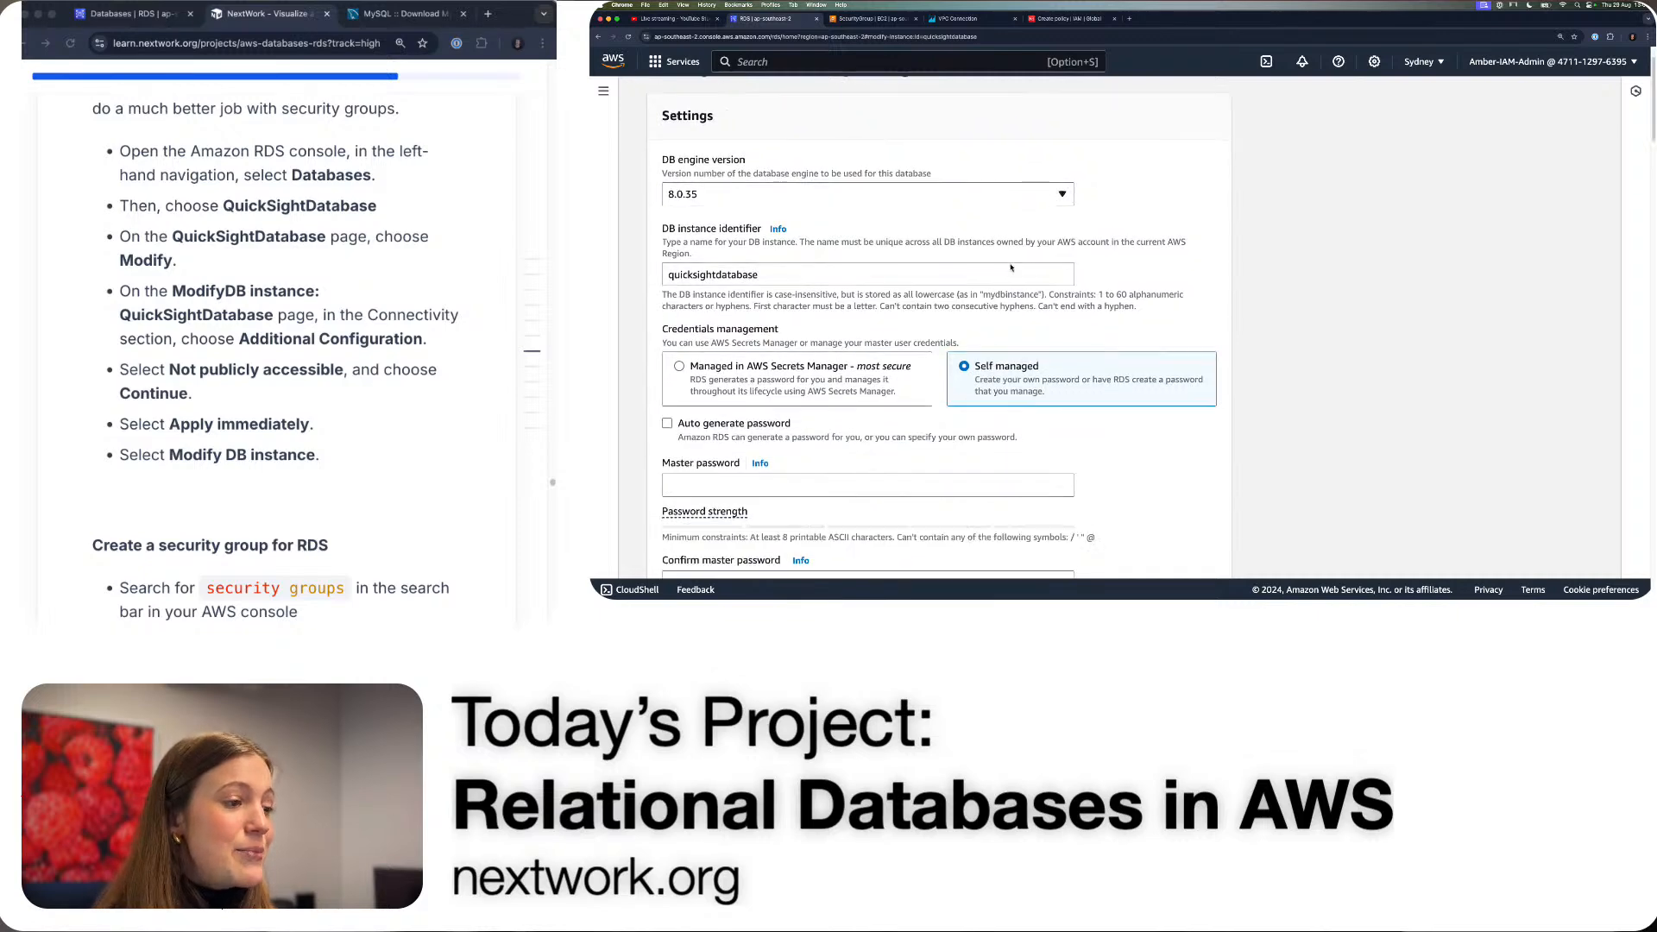
scroll(1010, 268, "down", 20)
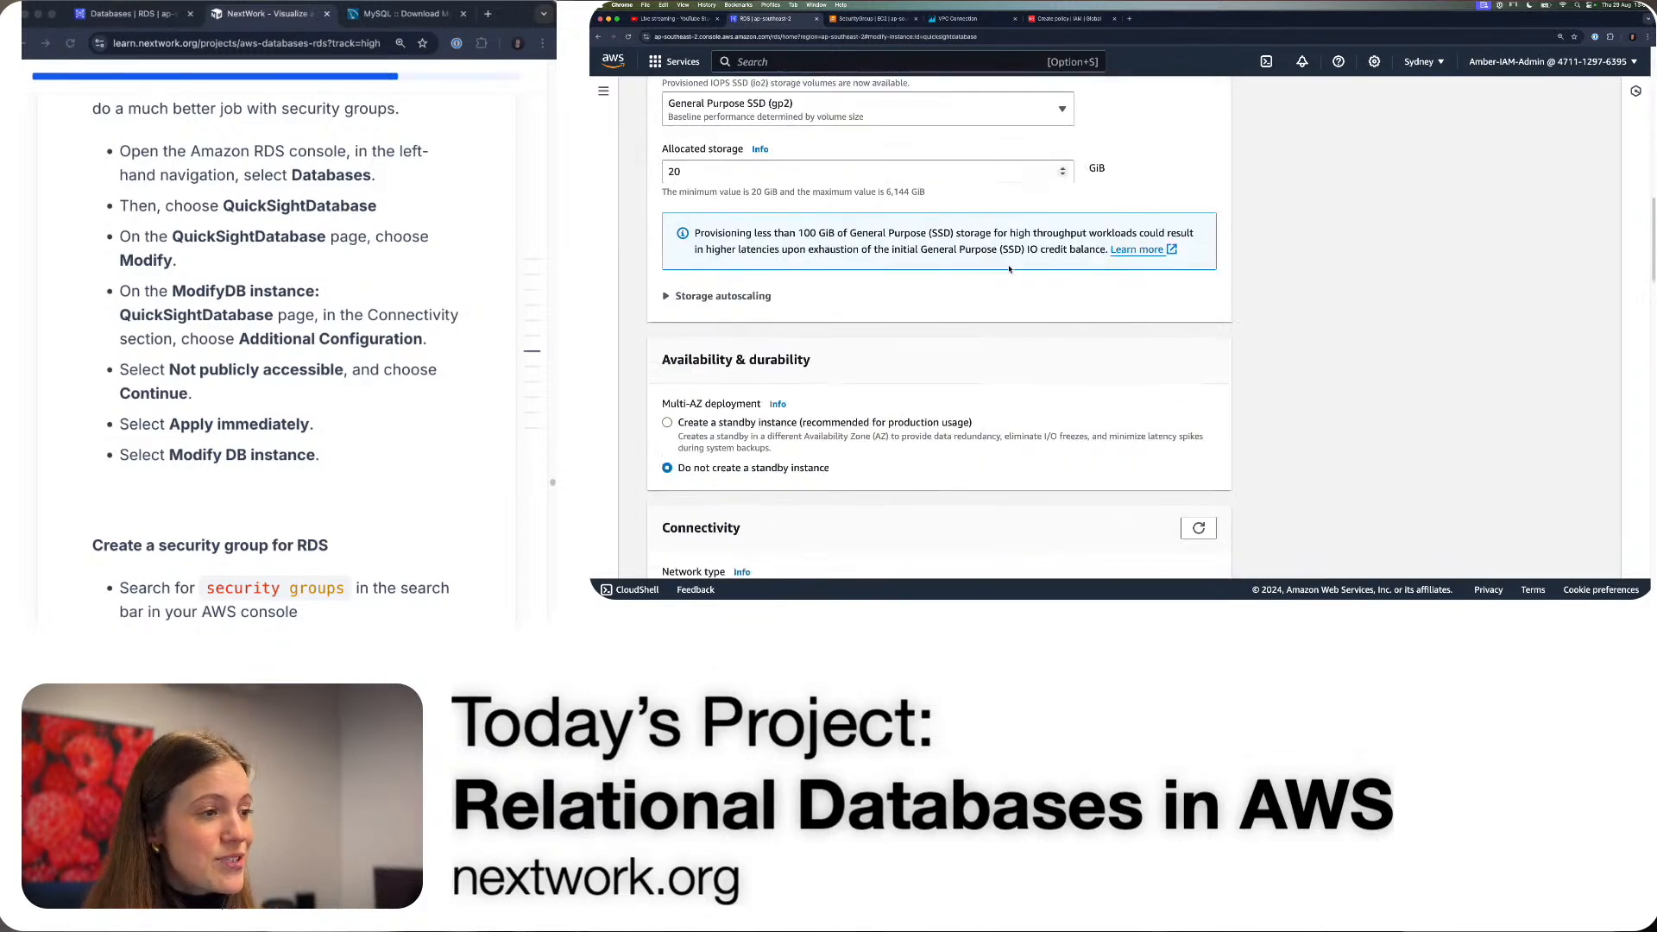
scroll(1010, 271, "down", 8)
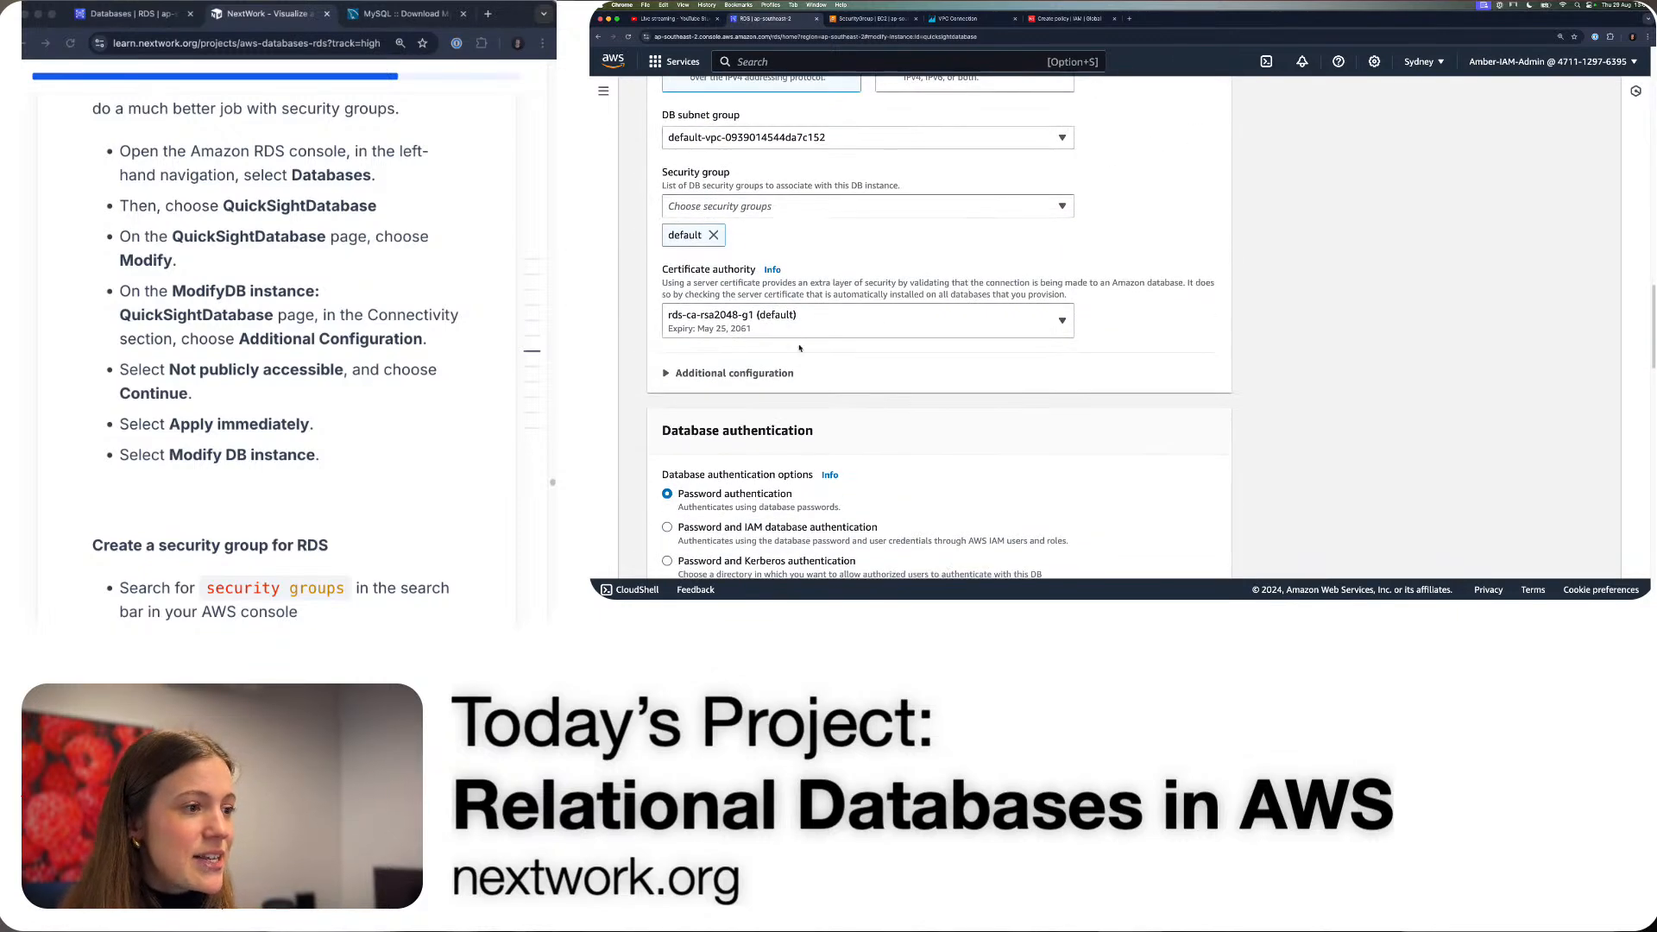
left_click(777, 372)
scroll(792, 389, "down", 1)
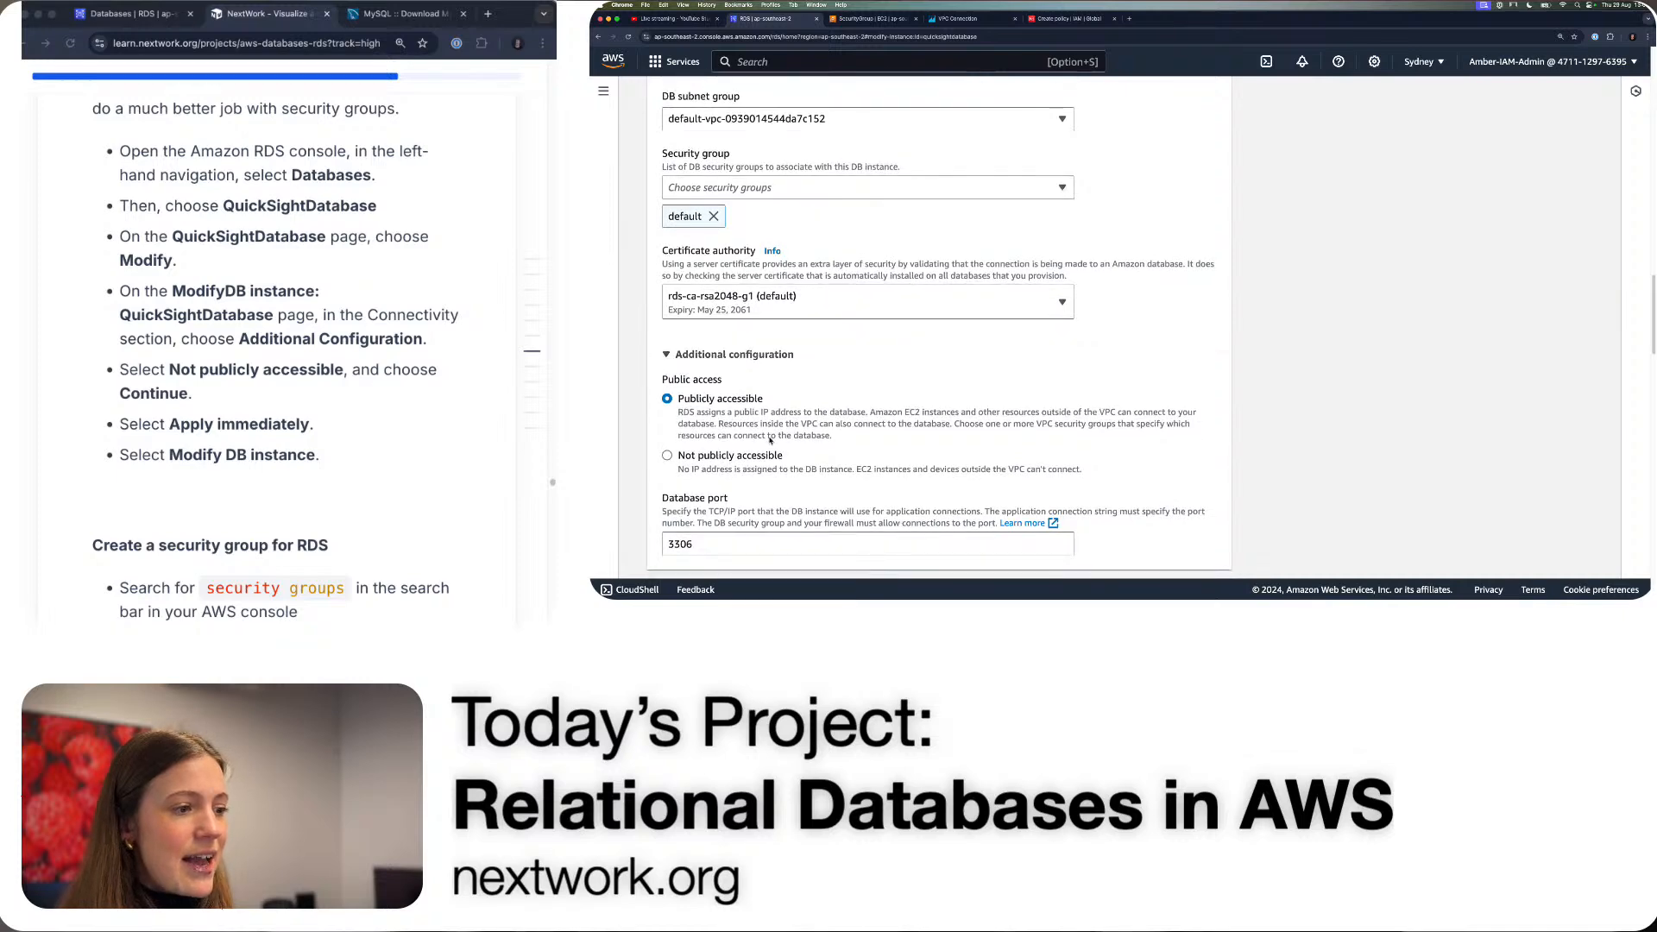
left_click(760, 460)
- Continue to the summary of modifications, choose Apply immediately, and submit the DB instance modification
scroll(1172, 415, "down", 15)
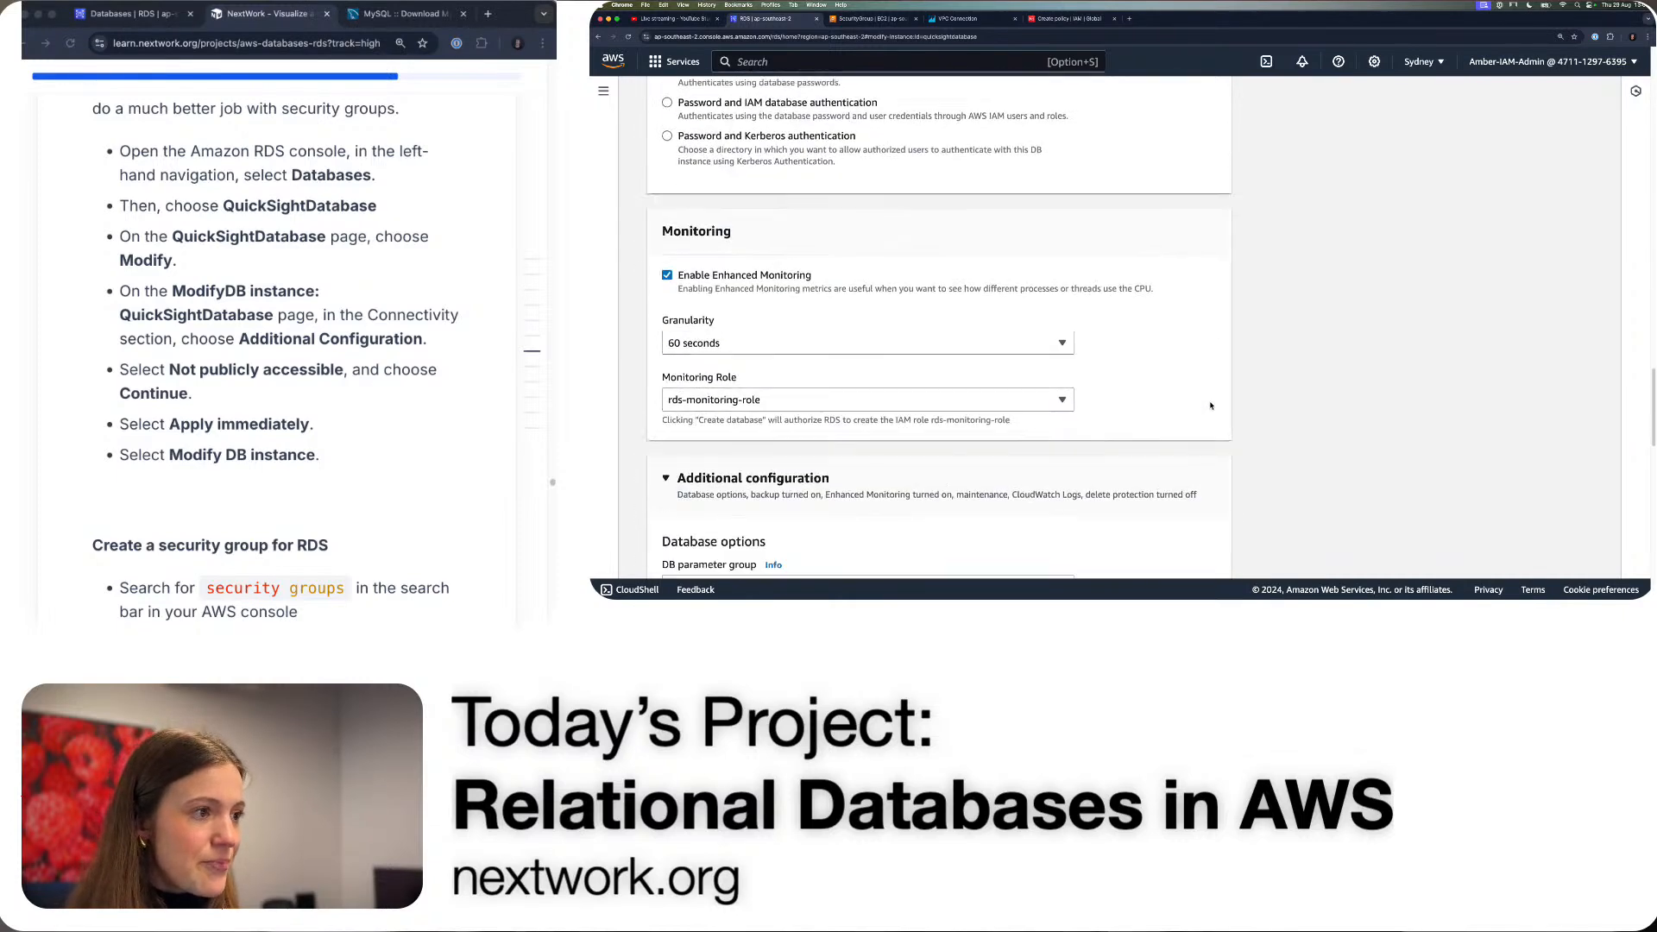
left_click(1194, 552)
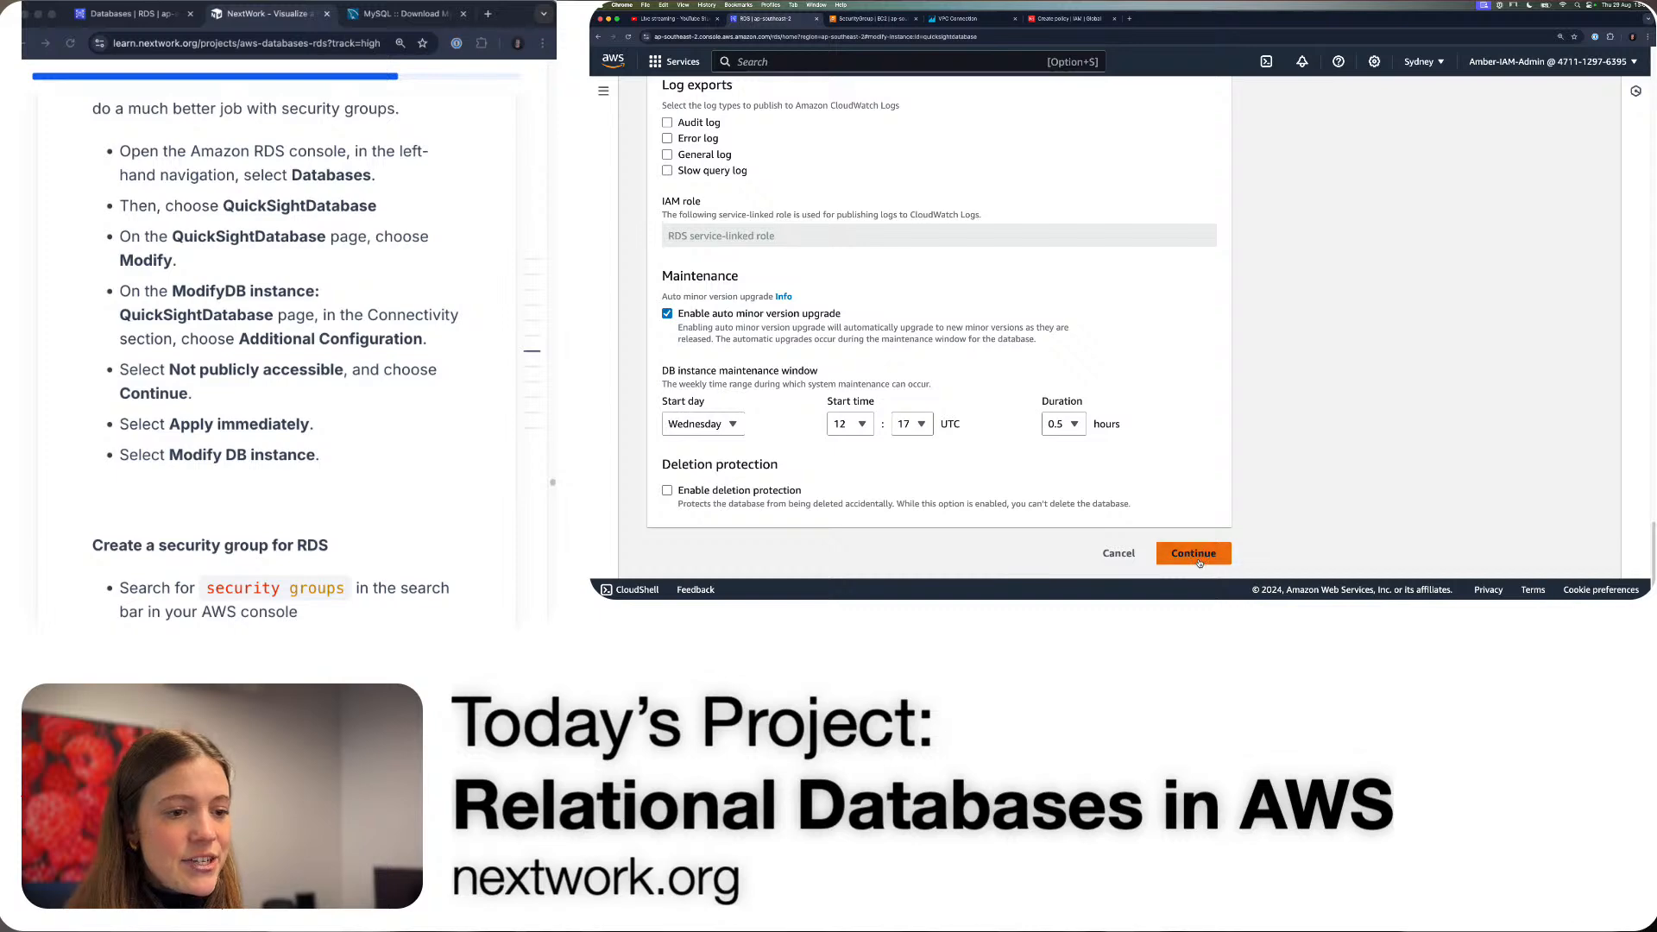
left_click(842, 430)
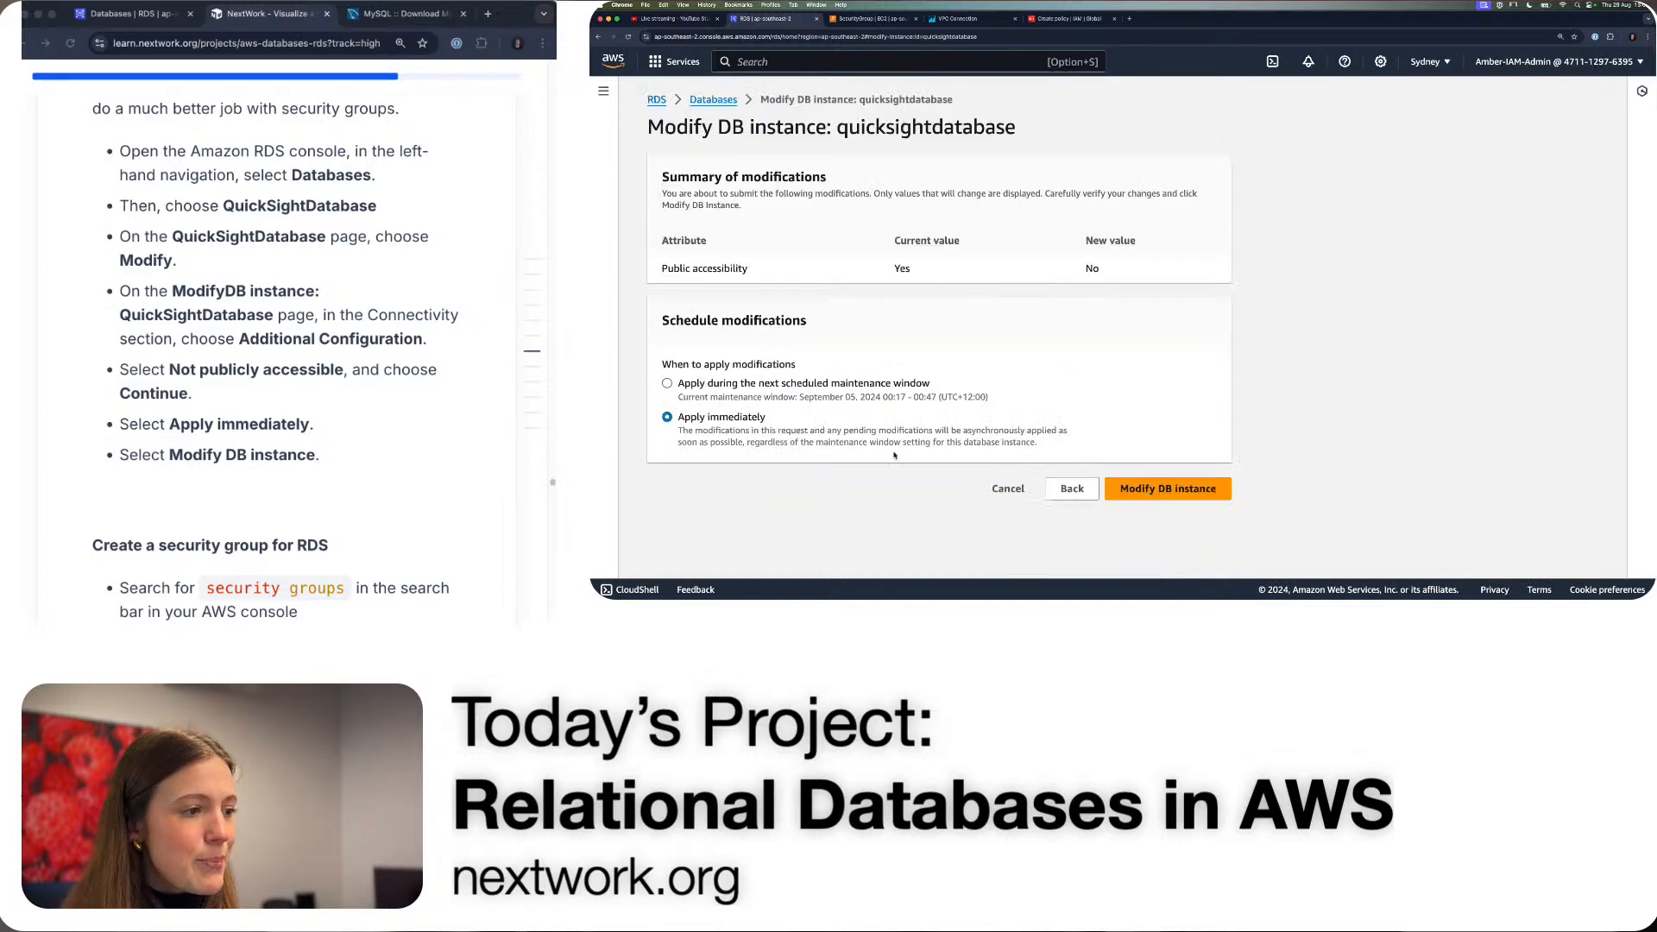
left_click(1167, 489)
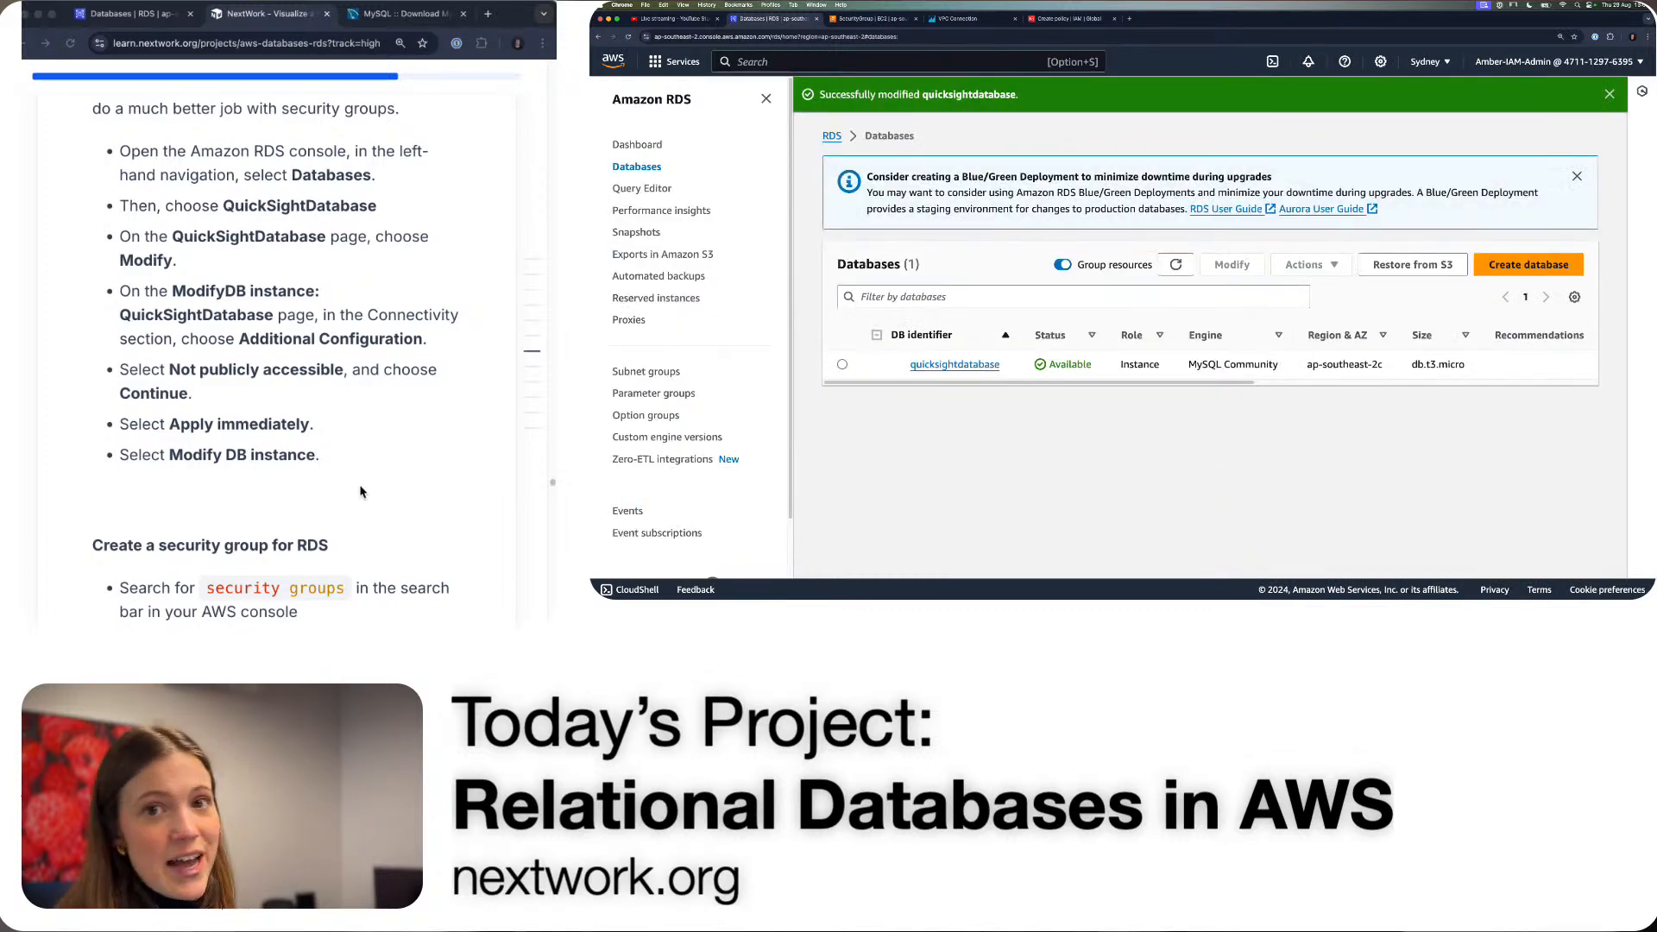
- Read the instructions for creating the RDS security group and open the Security Groups list in the EC2 console
scroll(361, 491, "down", 5)
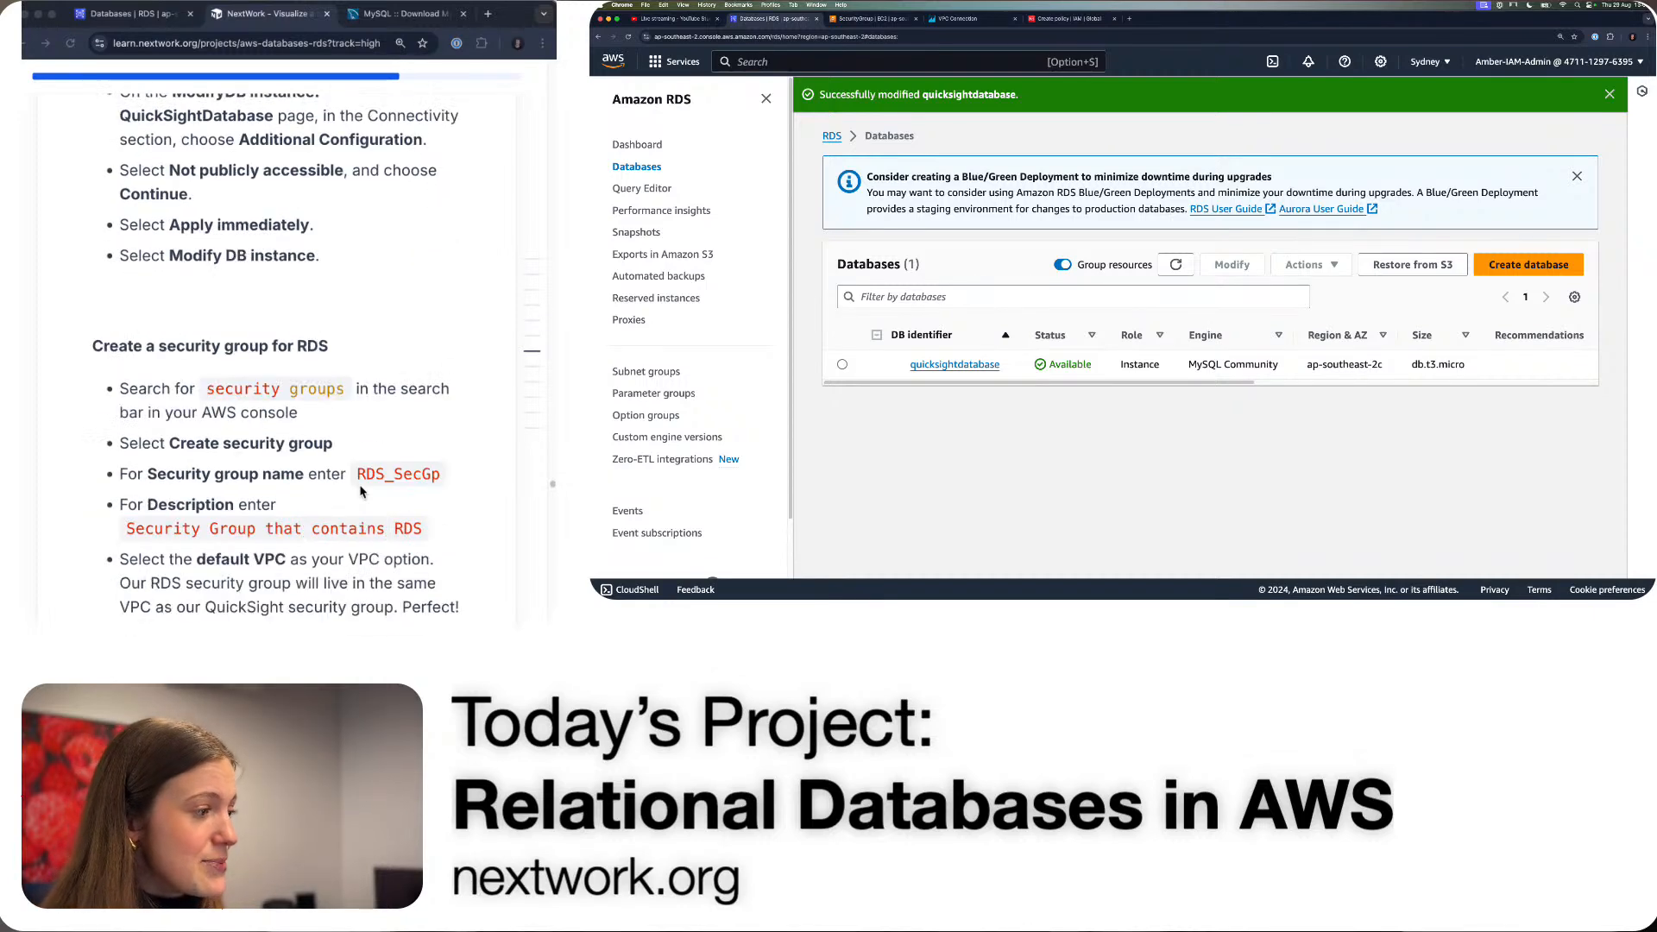
scroll(360, 491, "down", 1)
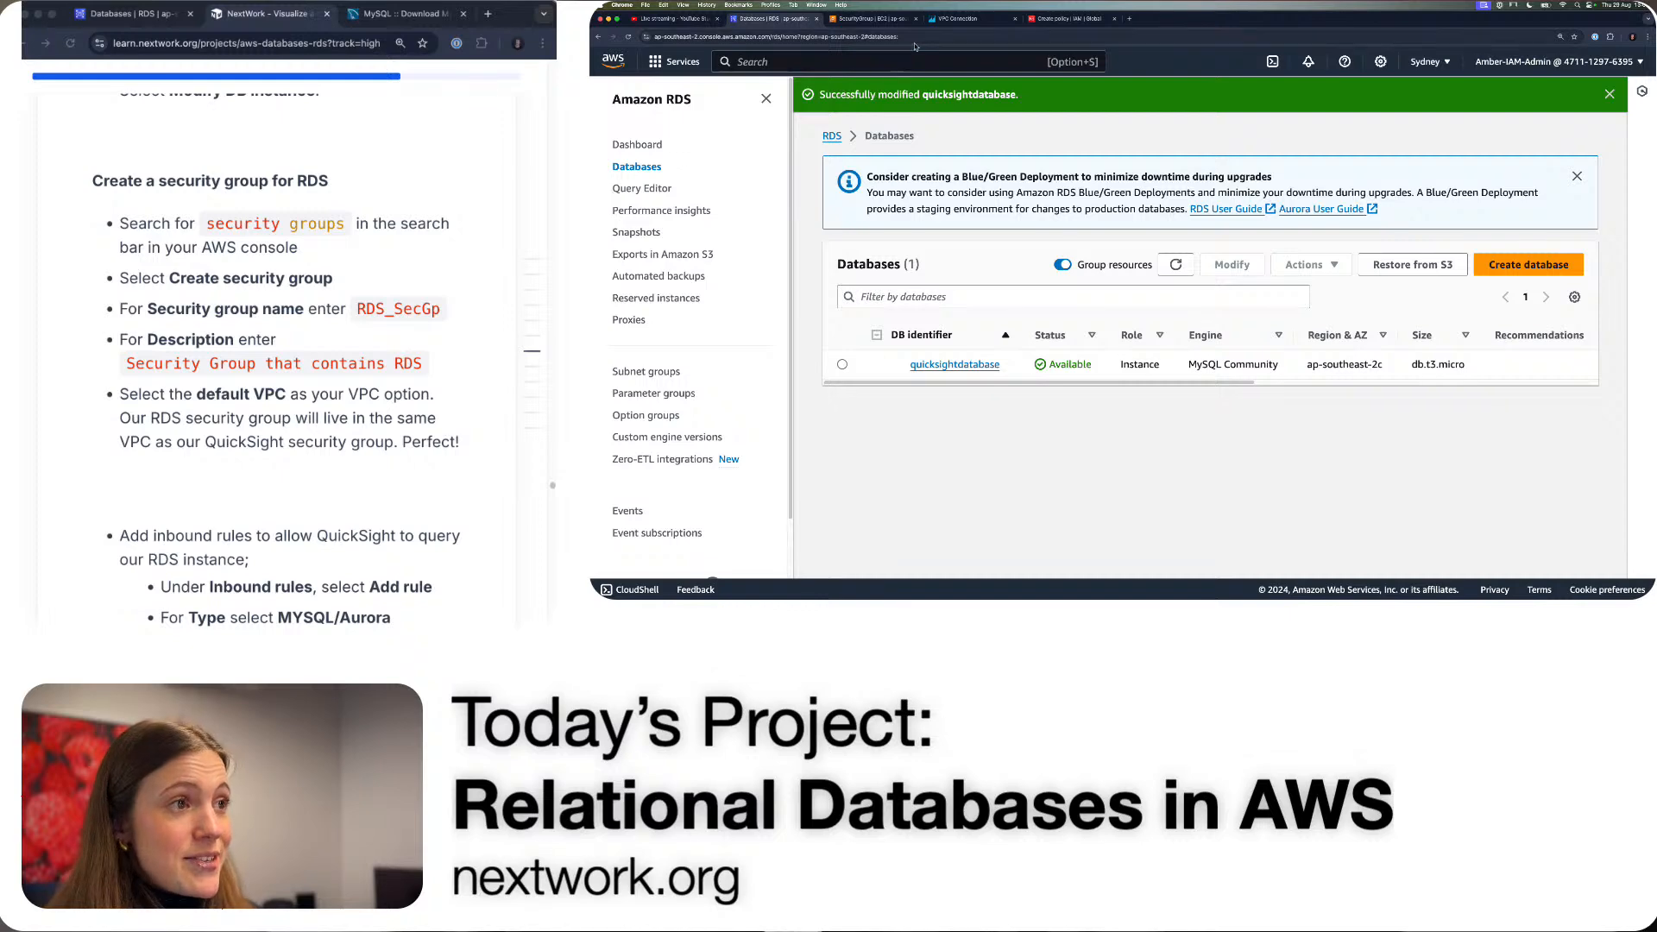
left_click(886, 19)
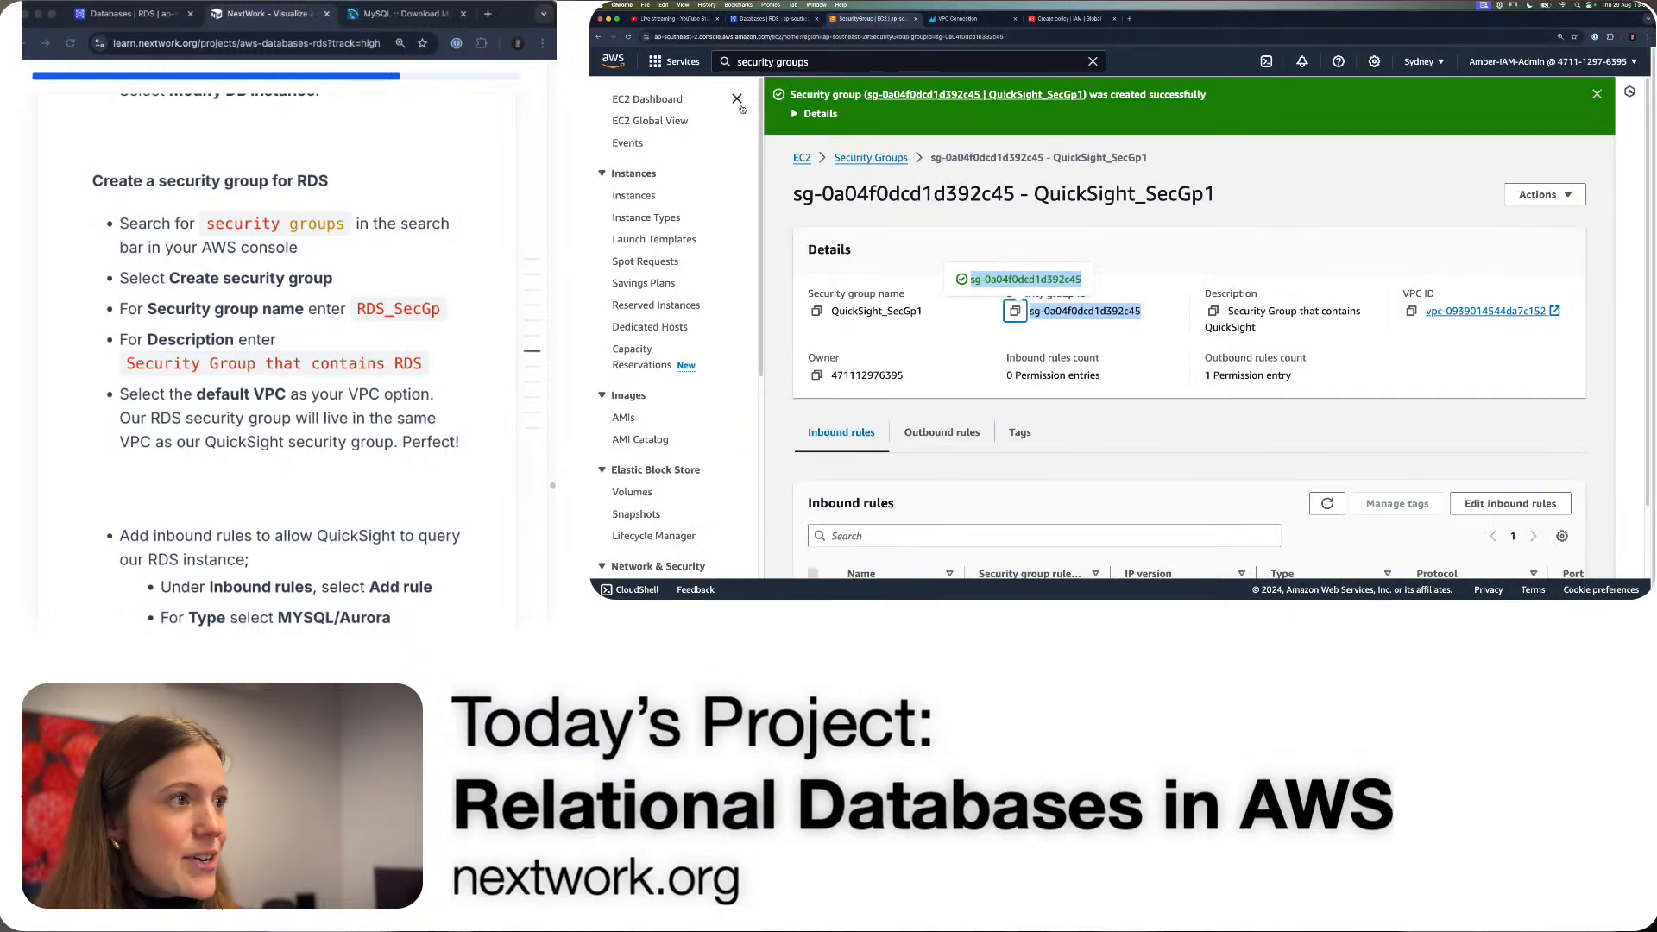
left_click(872, 157)
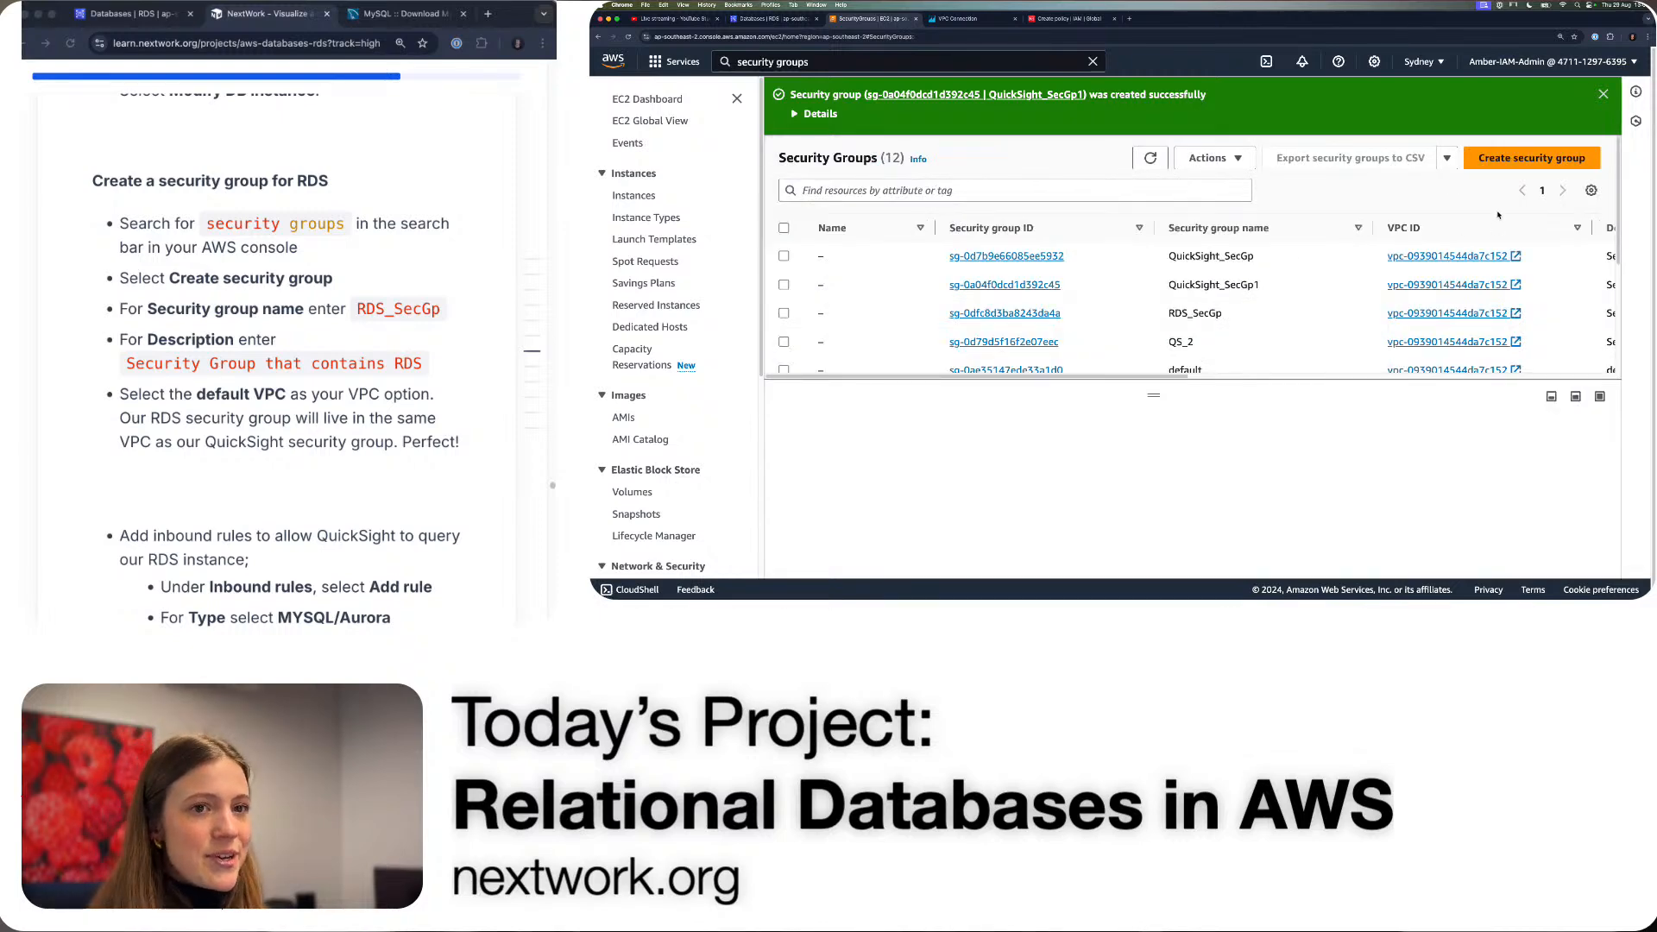
- Start creating a new security group and set its security group name to RDS_SecGp1
left_click(1509, 160)
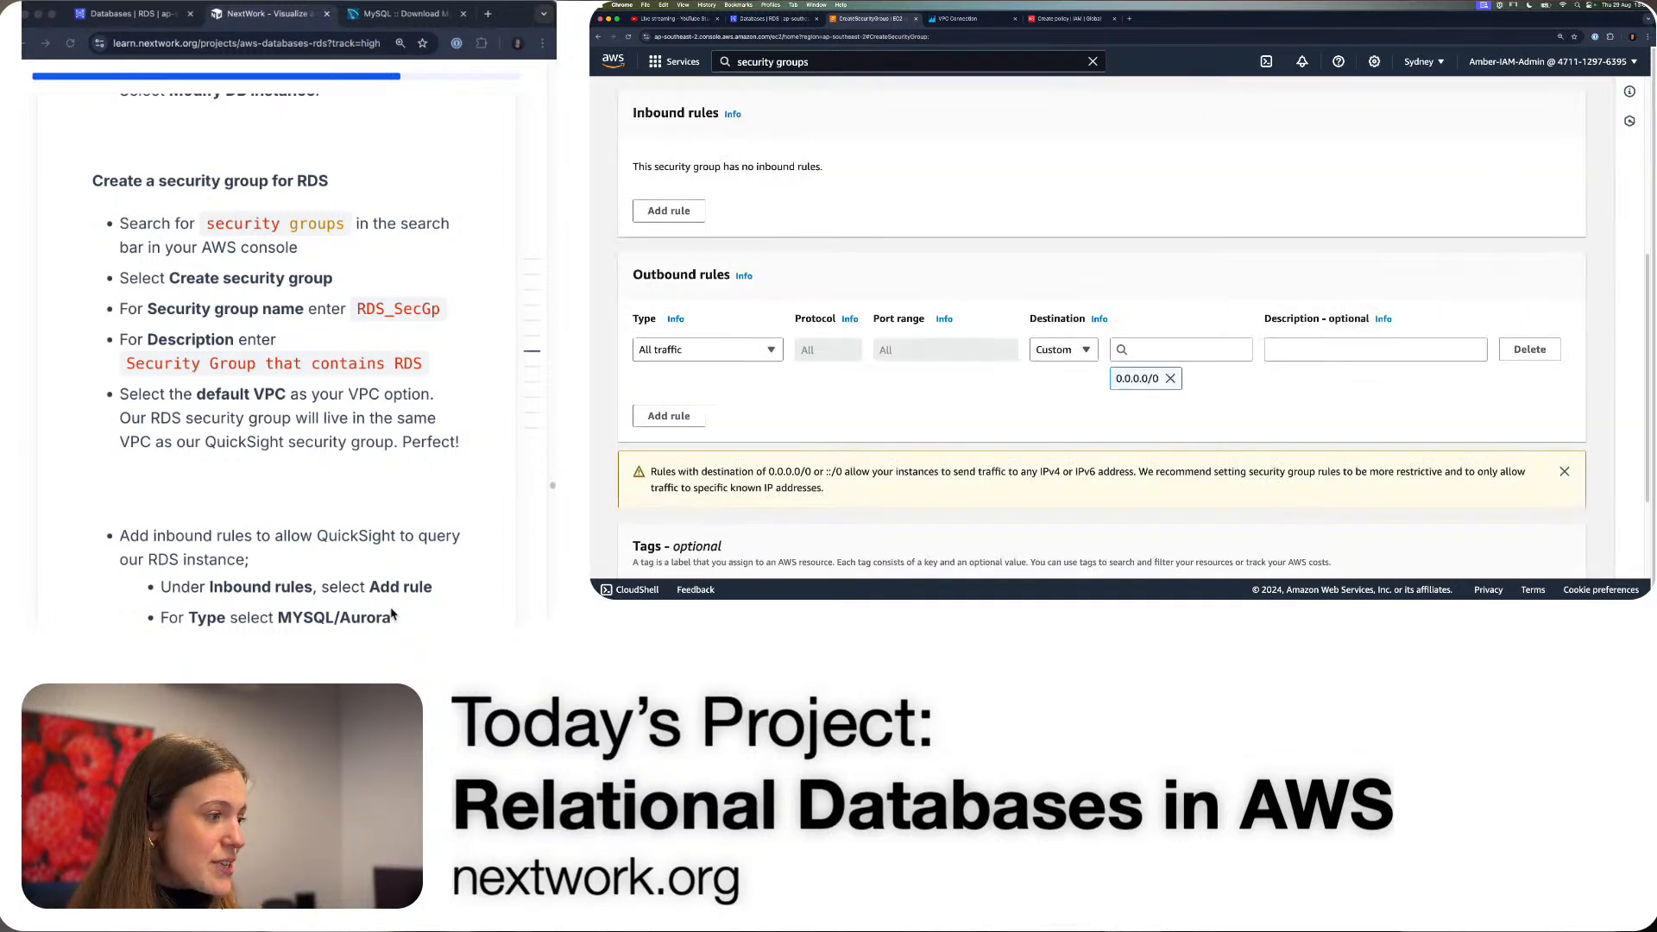
left_click(398, 308)
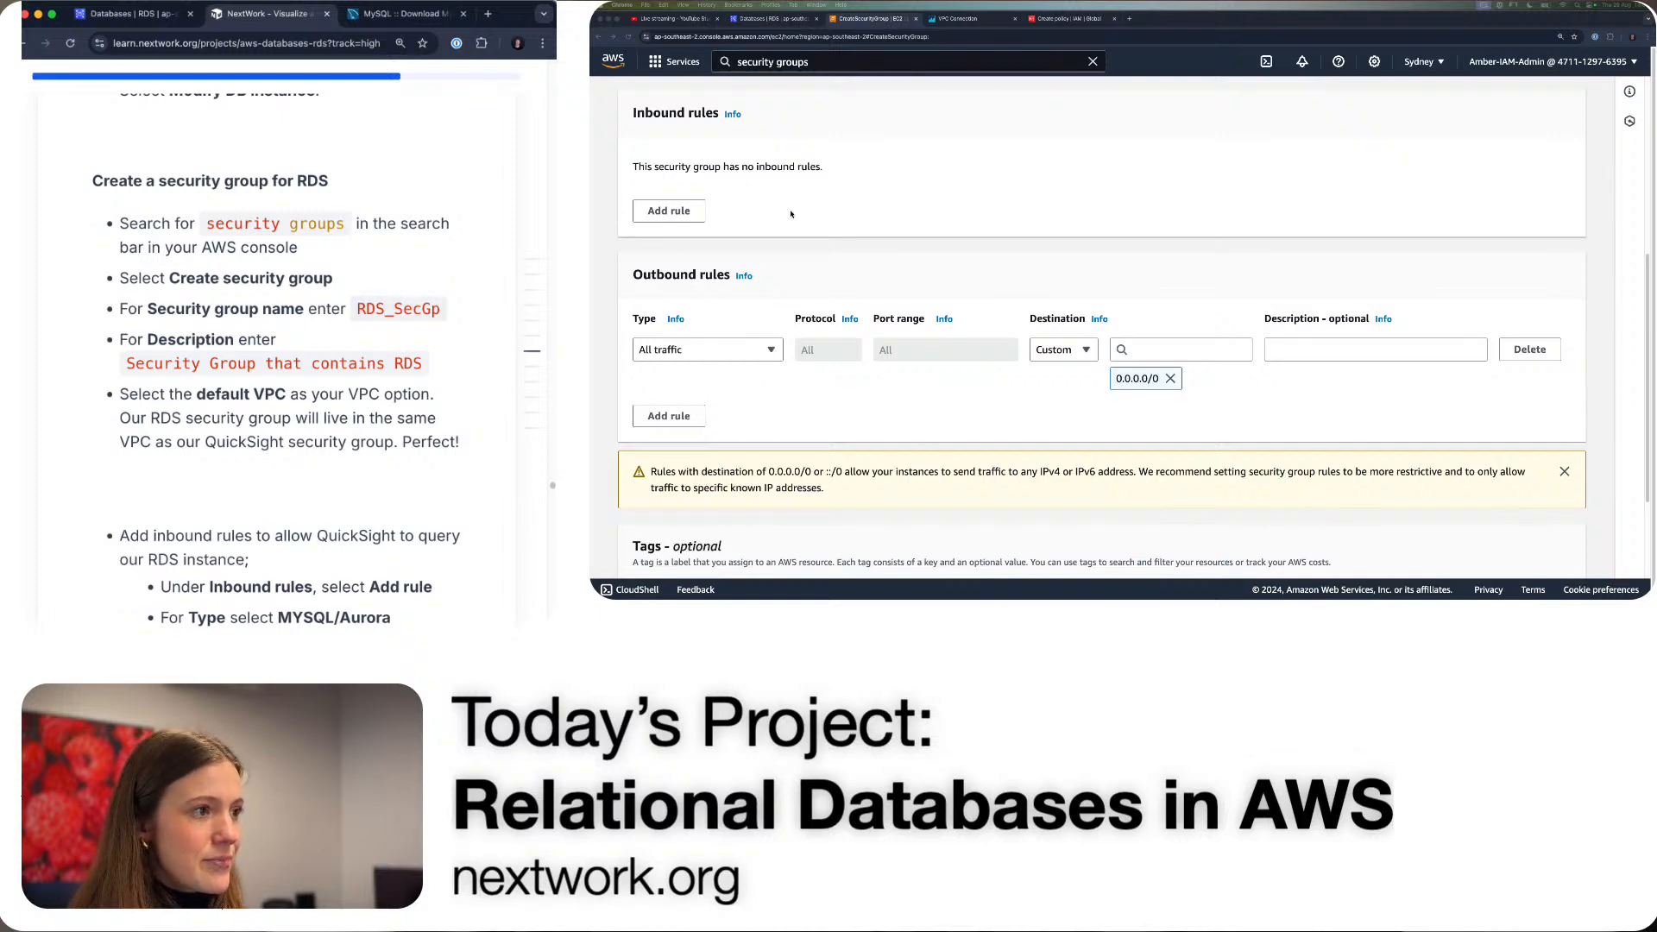
scroll(807, 227, "up", 5)
left_click(756, 267)
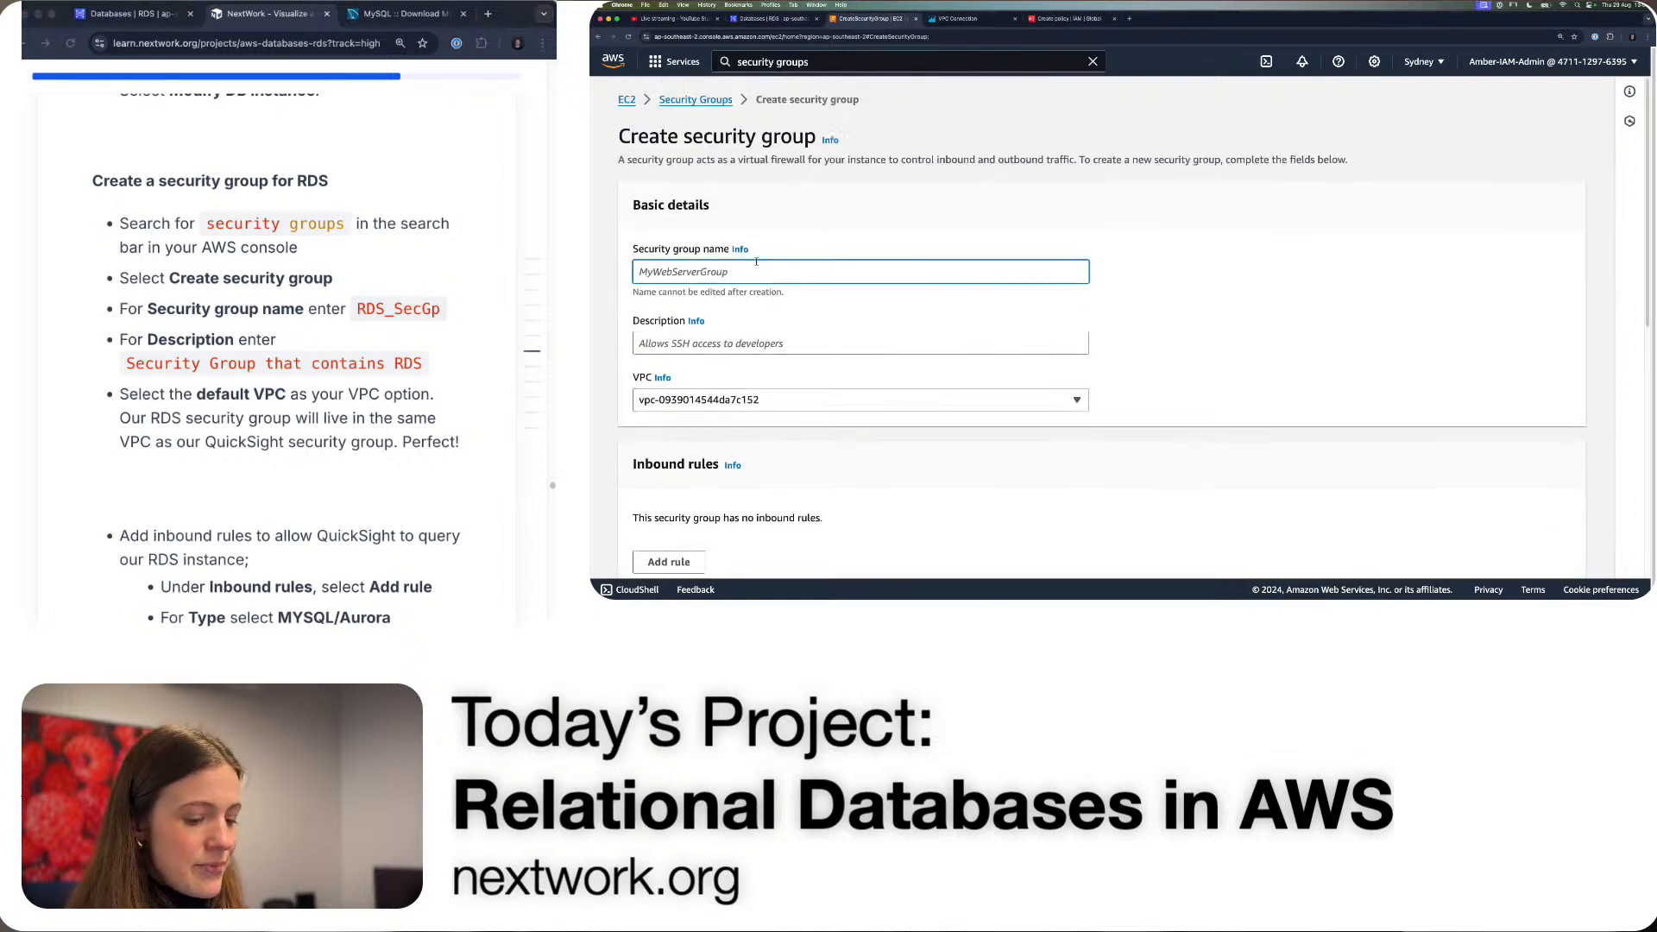
key("super+v")
scroll(766, 298, "down", 2)
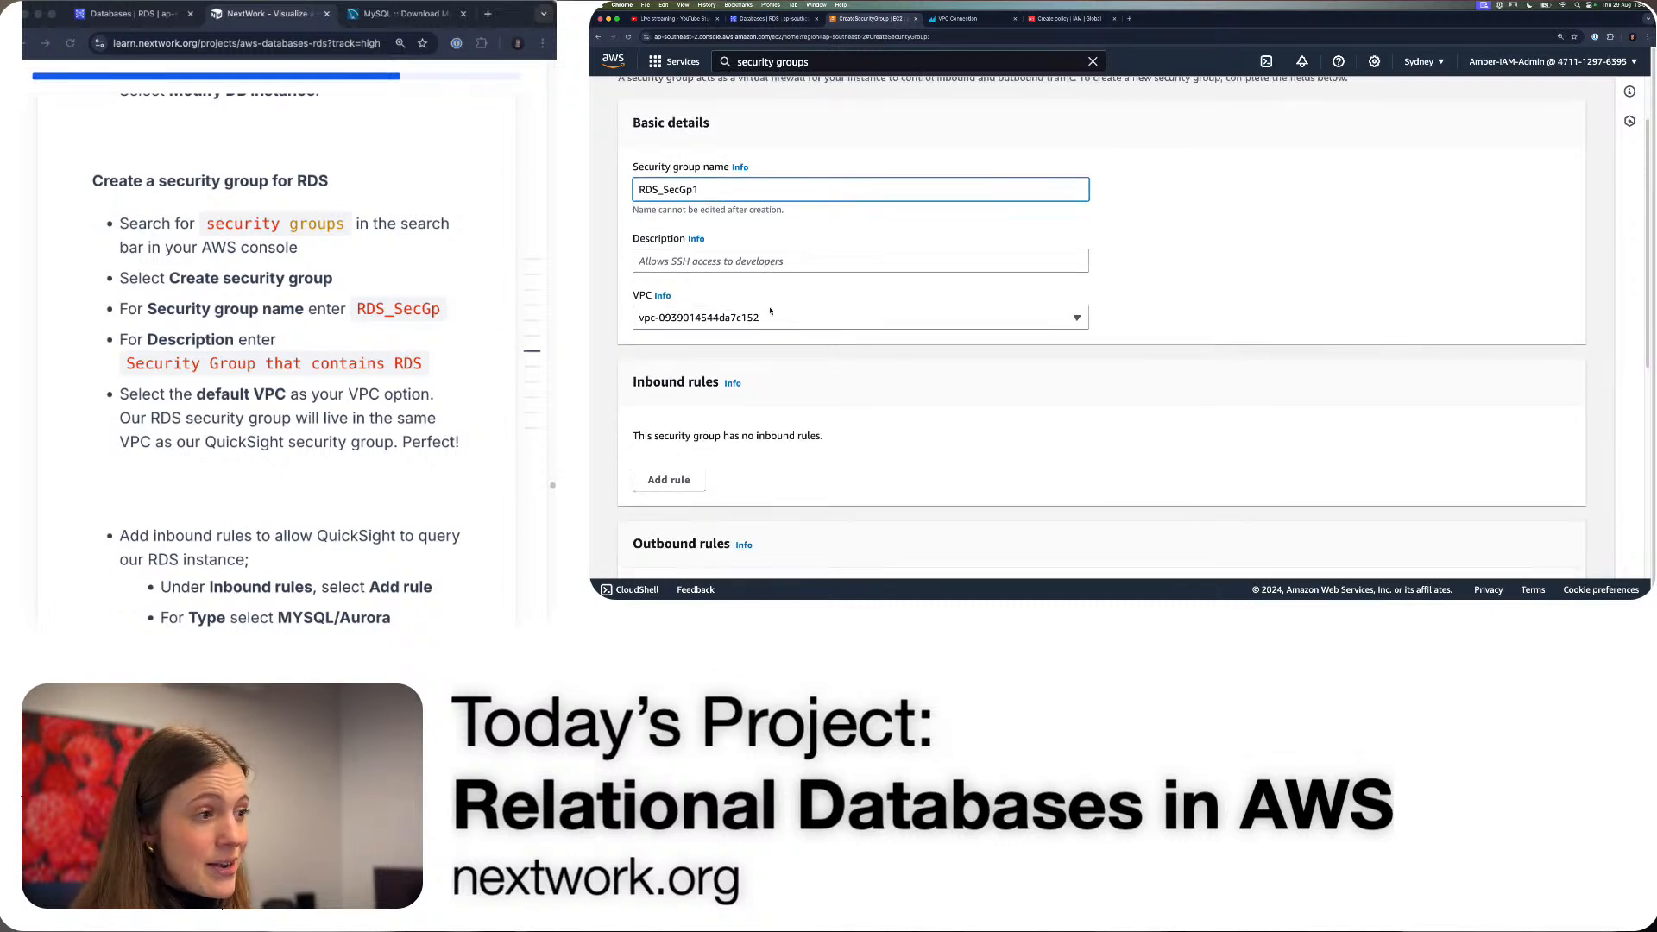
- Set the security group's description to "Security Group that contains RDS" and keep the default VPC
left_click(274, 444)
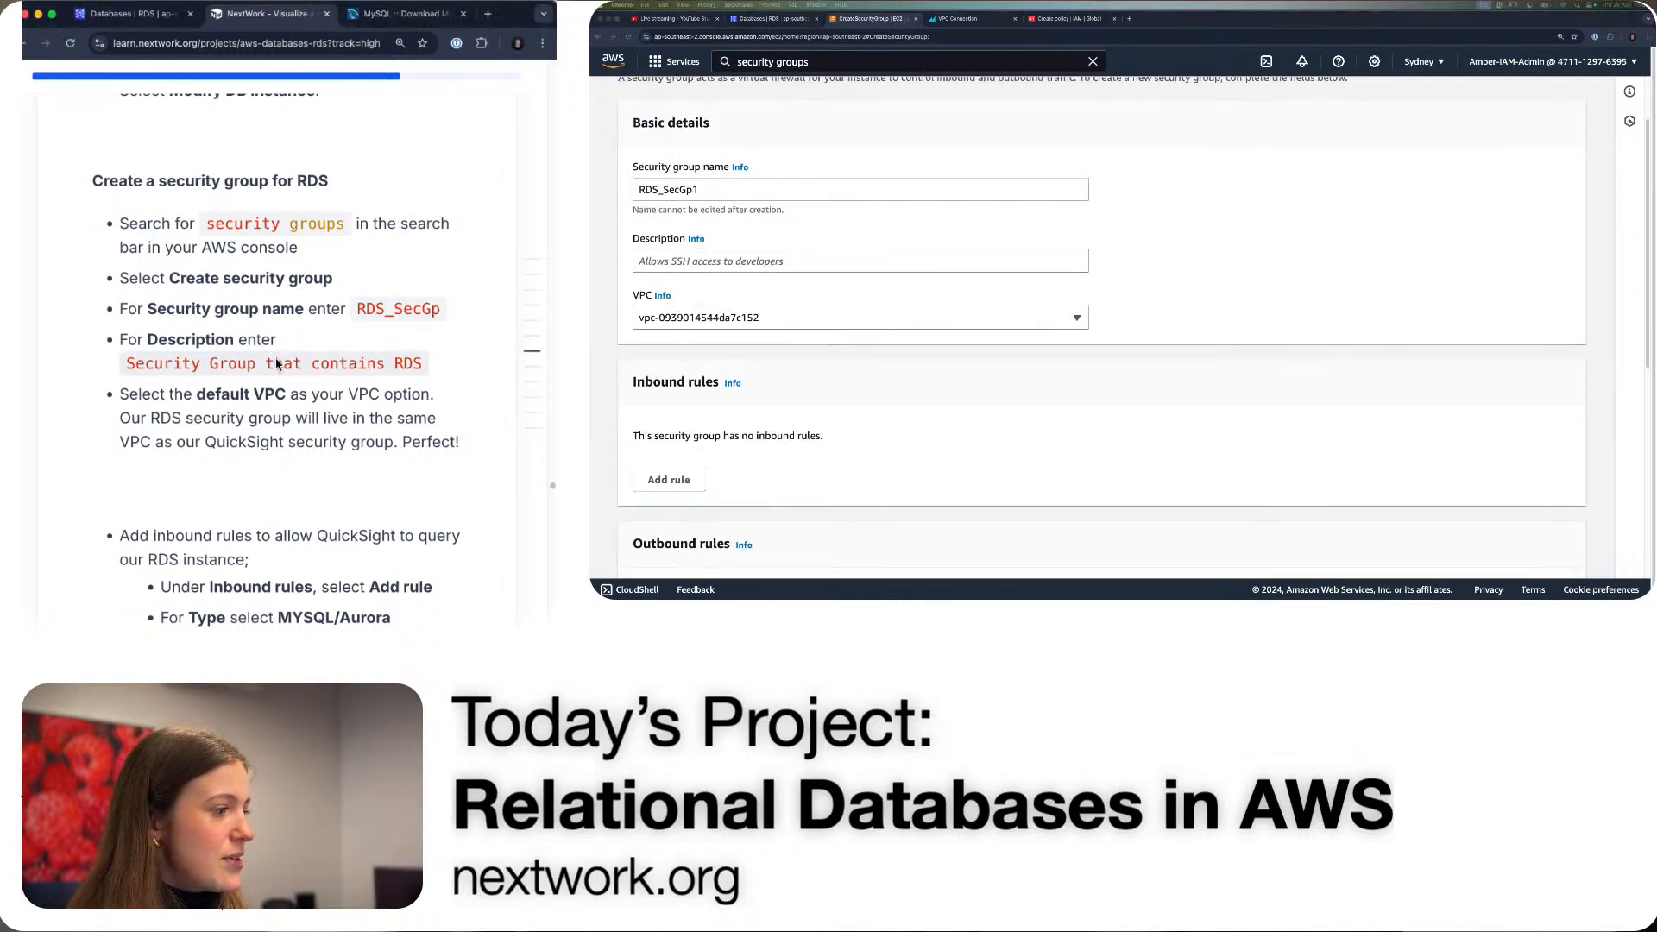
left_click(274, 364)
left_click(691, 271)
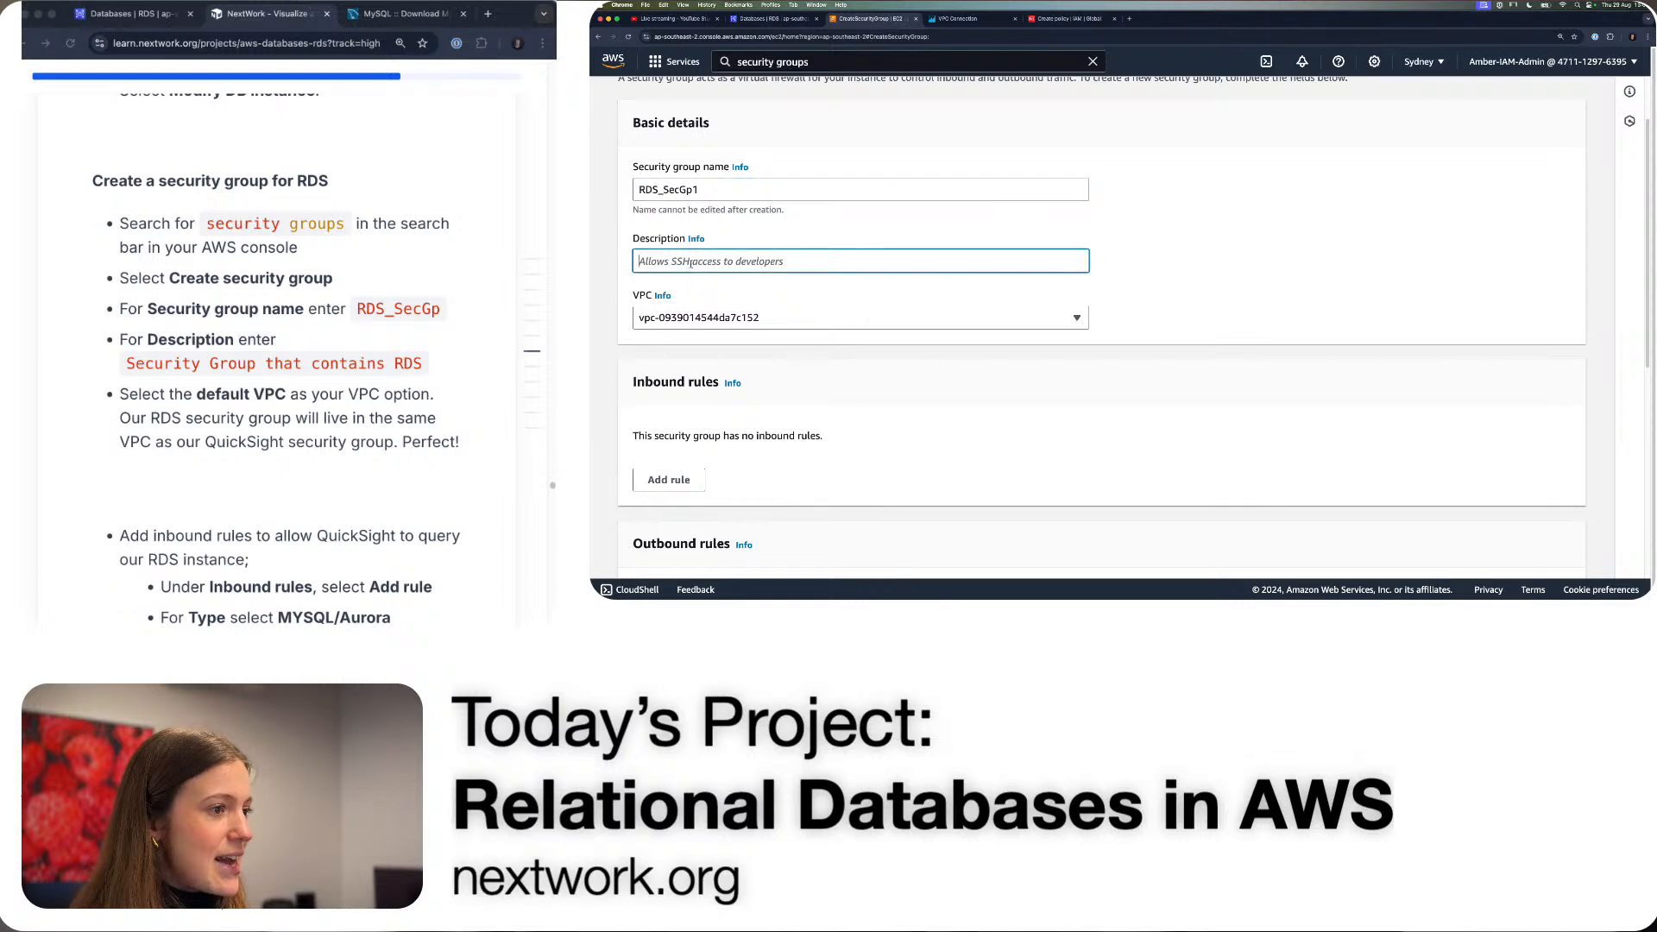
key("super+v")
left_click(774, 314)
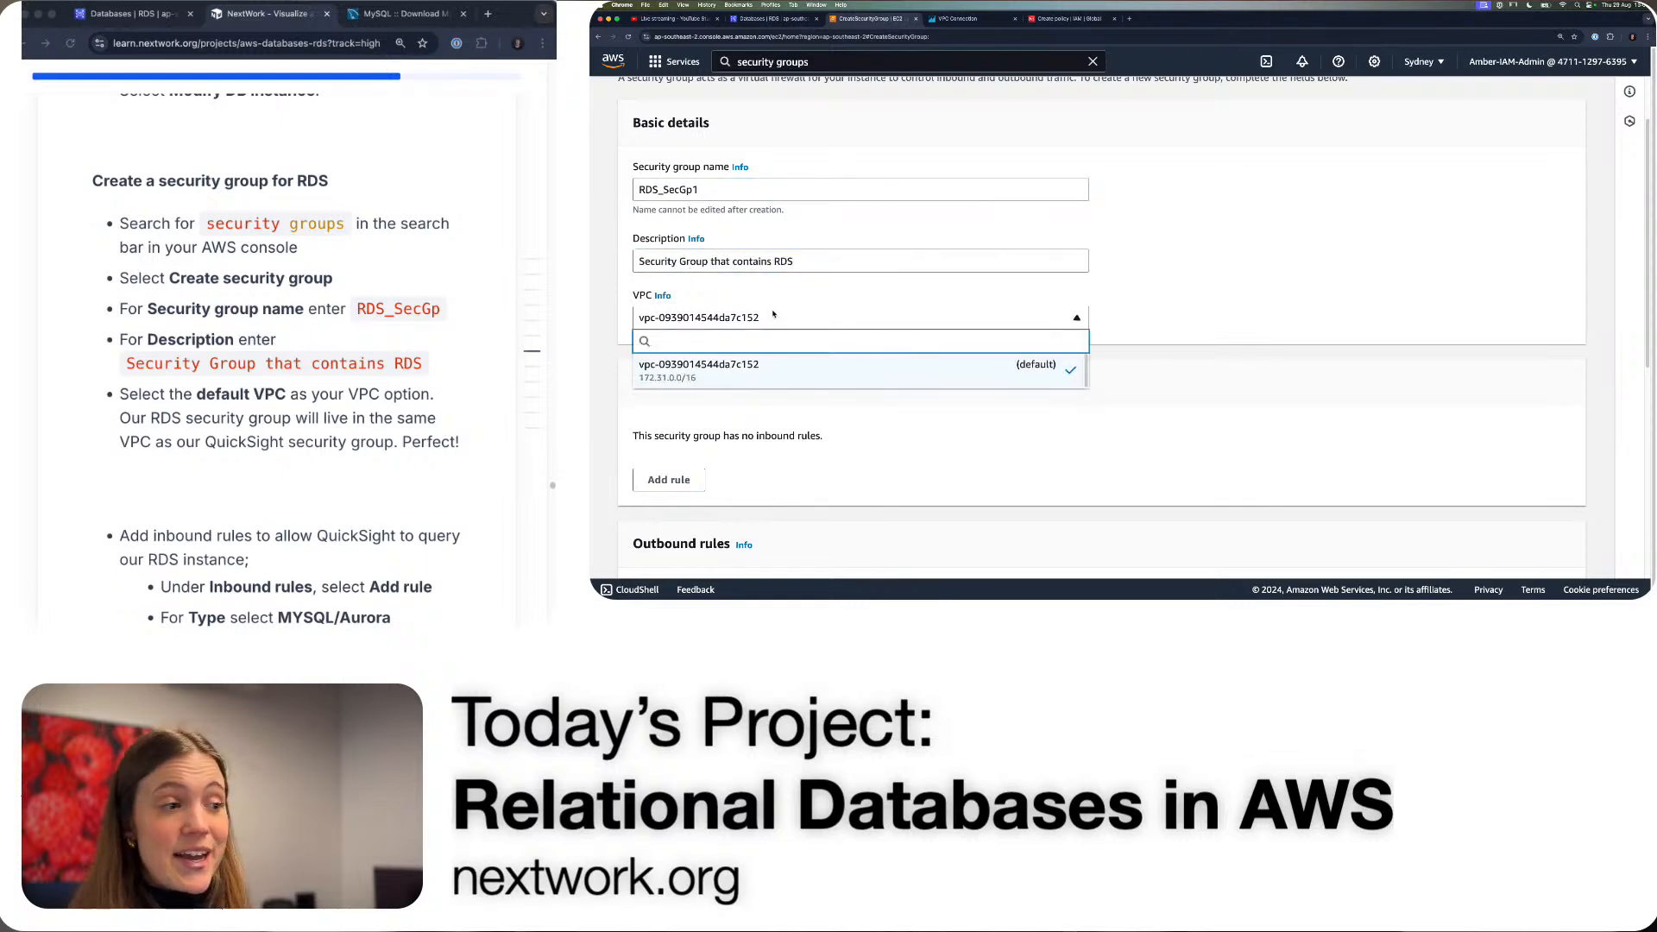
left_click(1268, 334)
- Add an inbound rule of type MYSQL/Aurora with a custom source of the QuickSight_SecGp1 security group
scroll(440, 486, "down", 4)
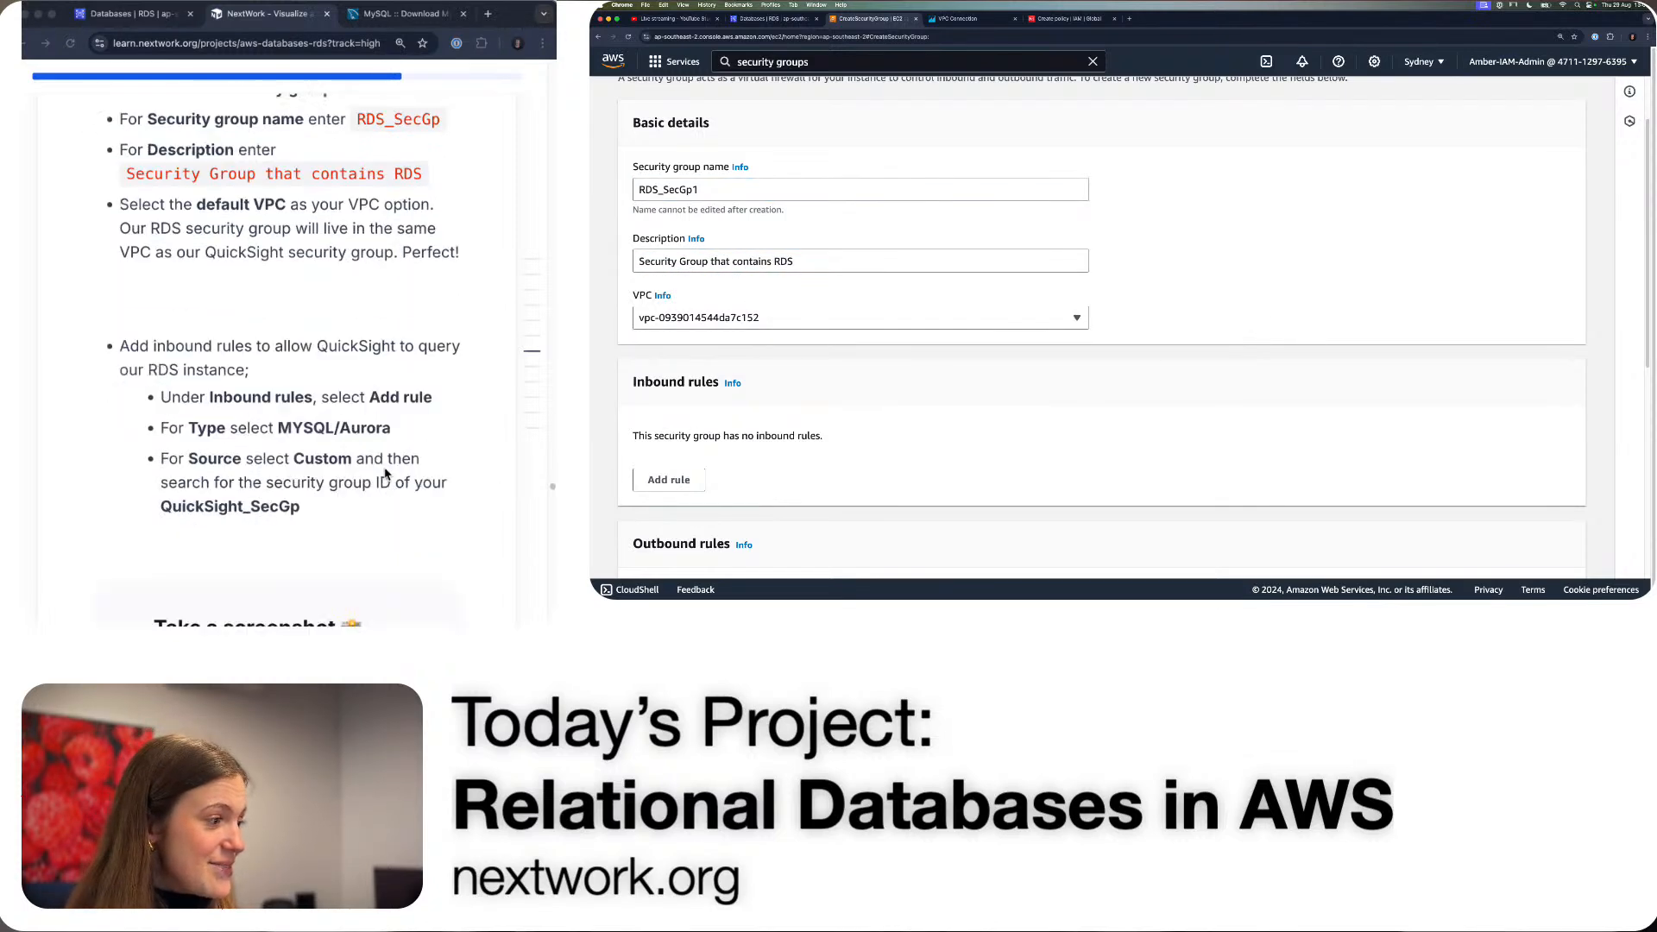
scroll(788, 419, "down", 3)
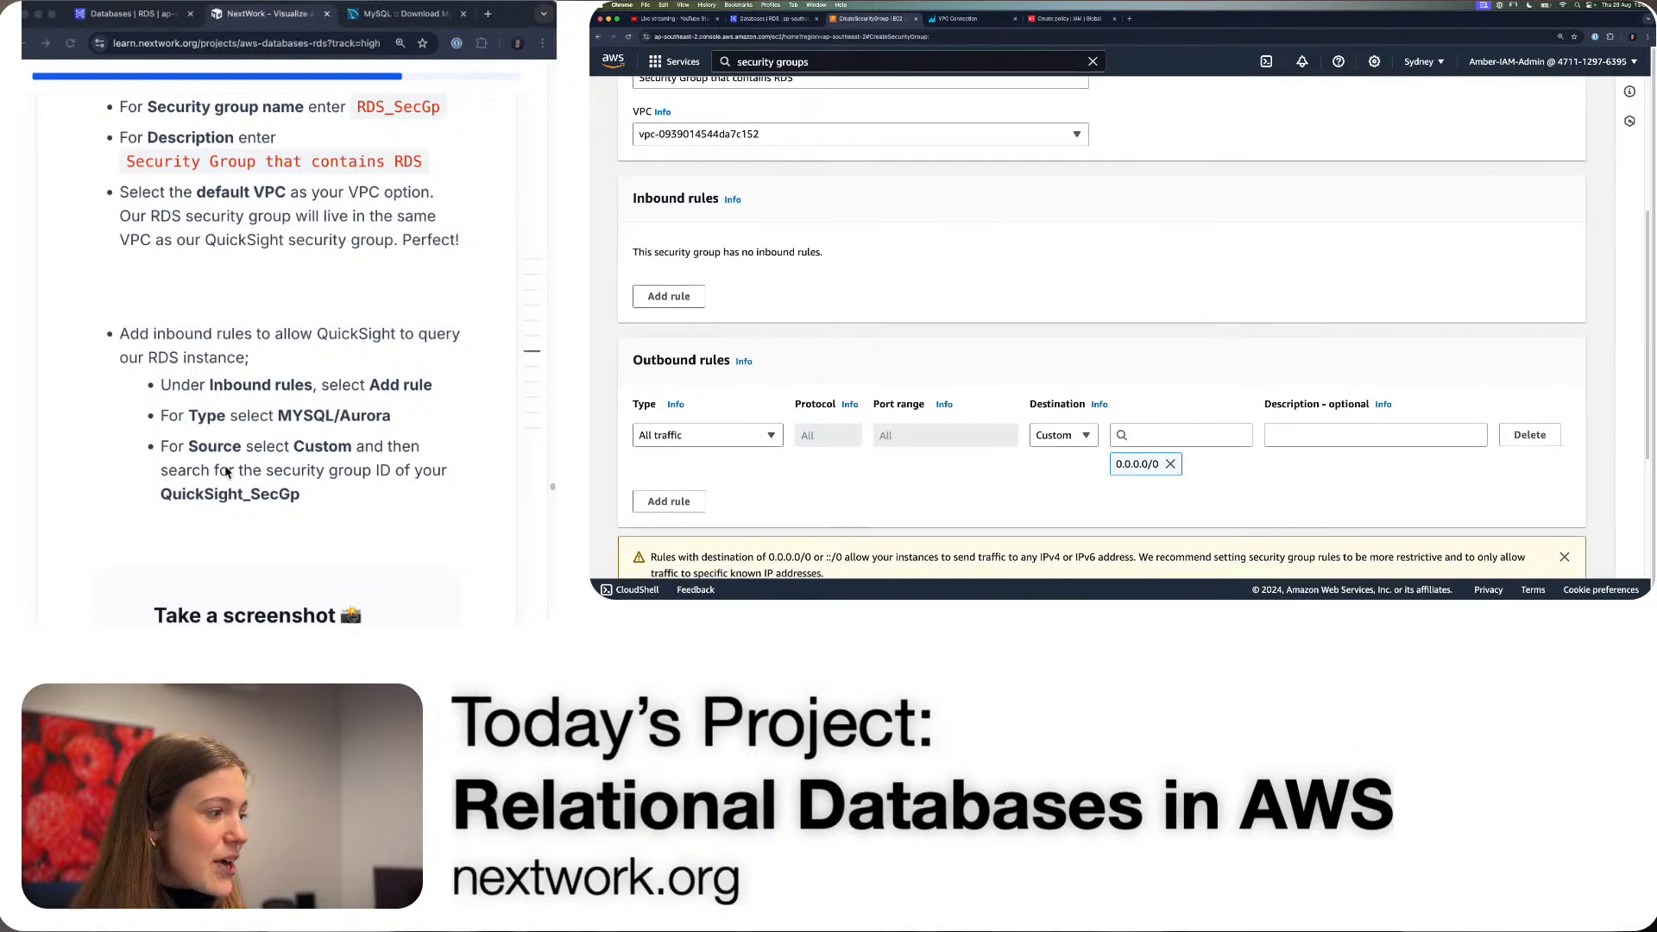
scroll(226, 473, "down", 5)
scroll(197, 456, "up", 3)
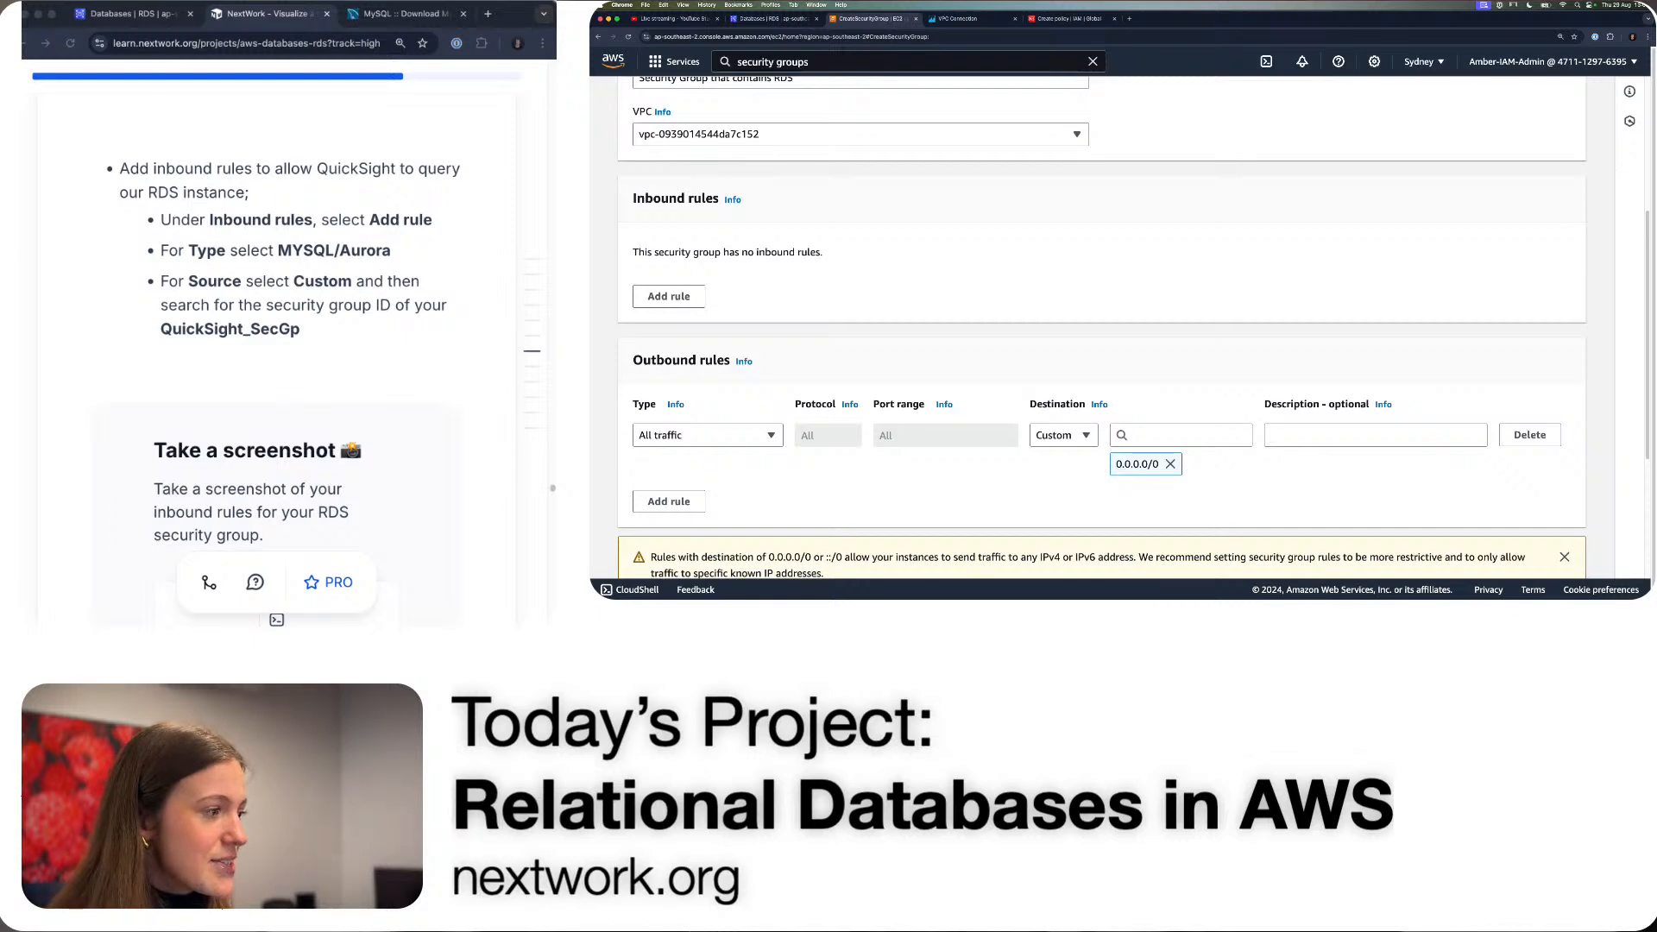
left_click(678, 294)
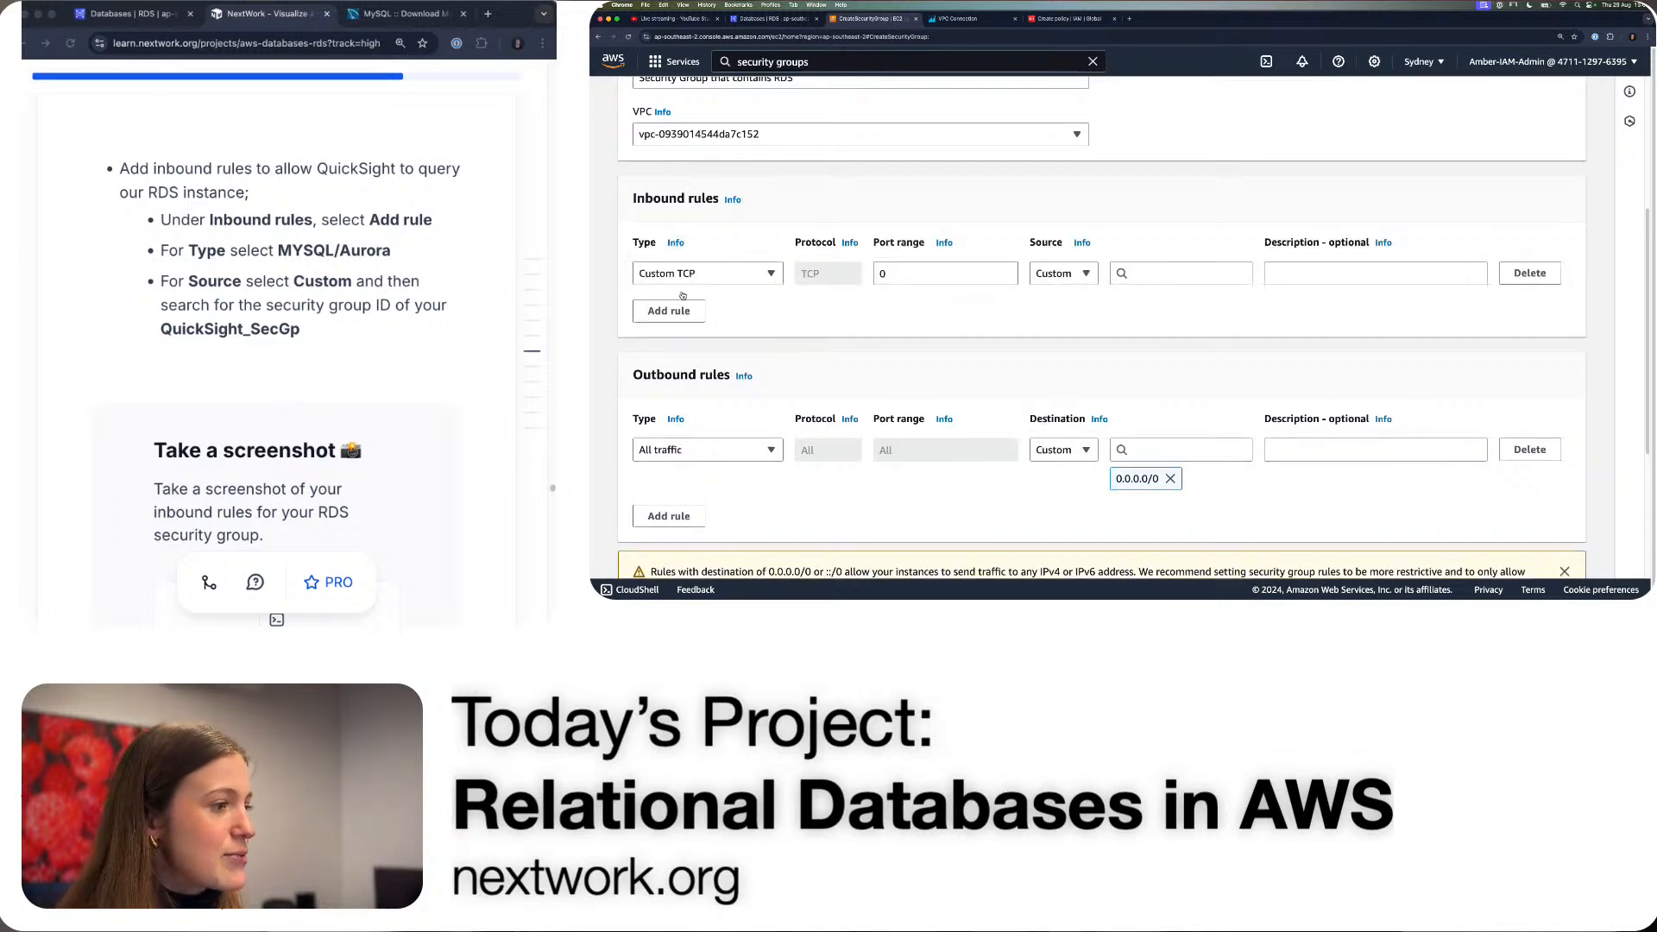
left_click(728, 274)
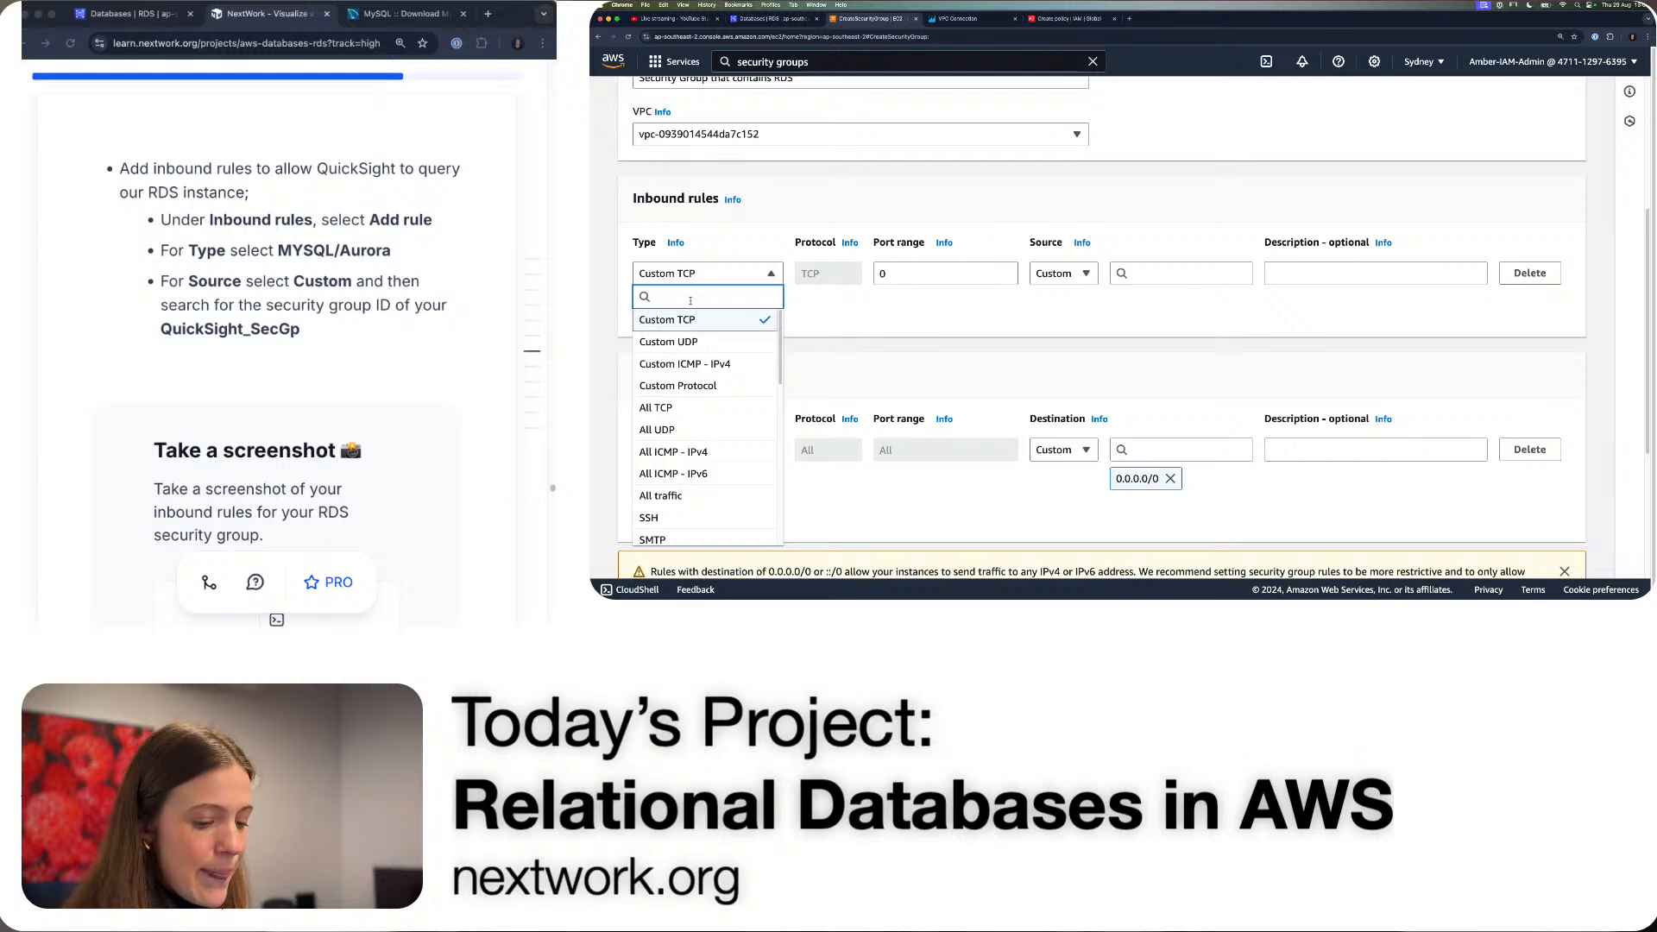
type("mysql")
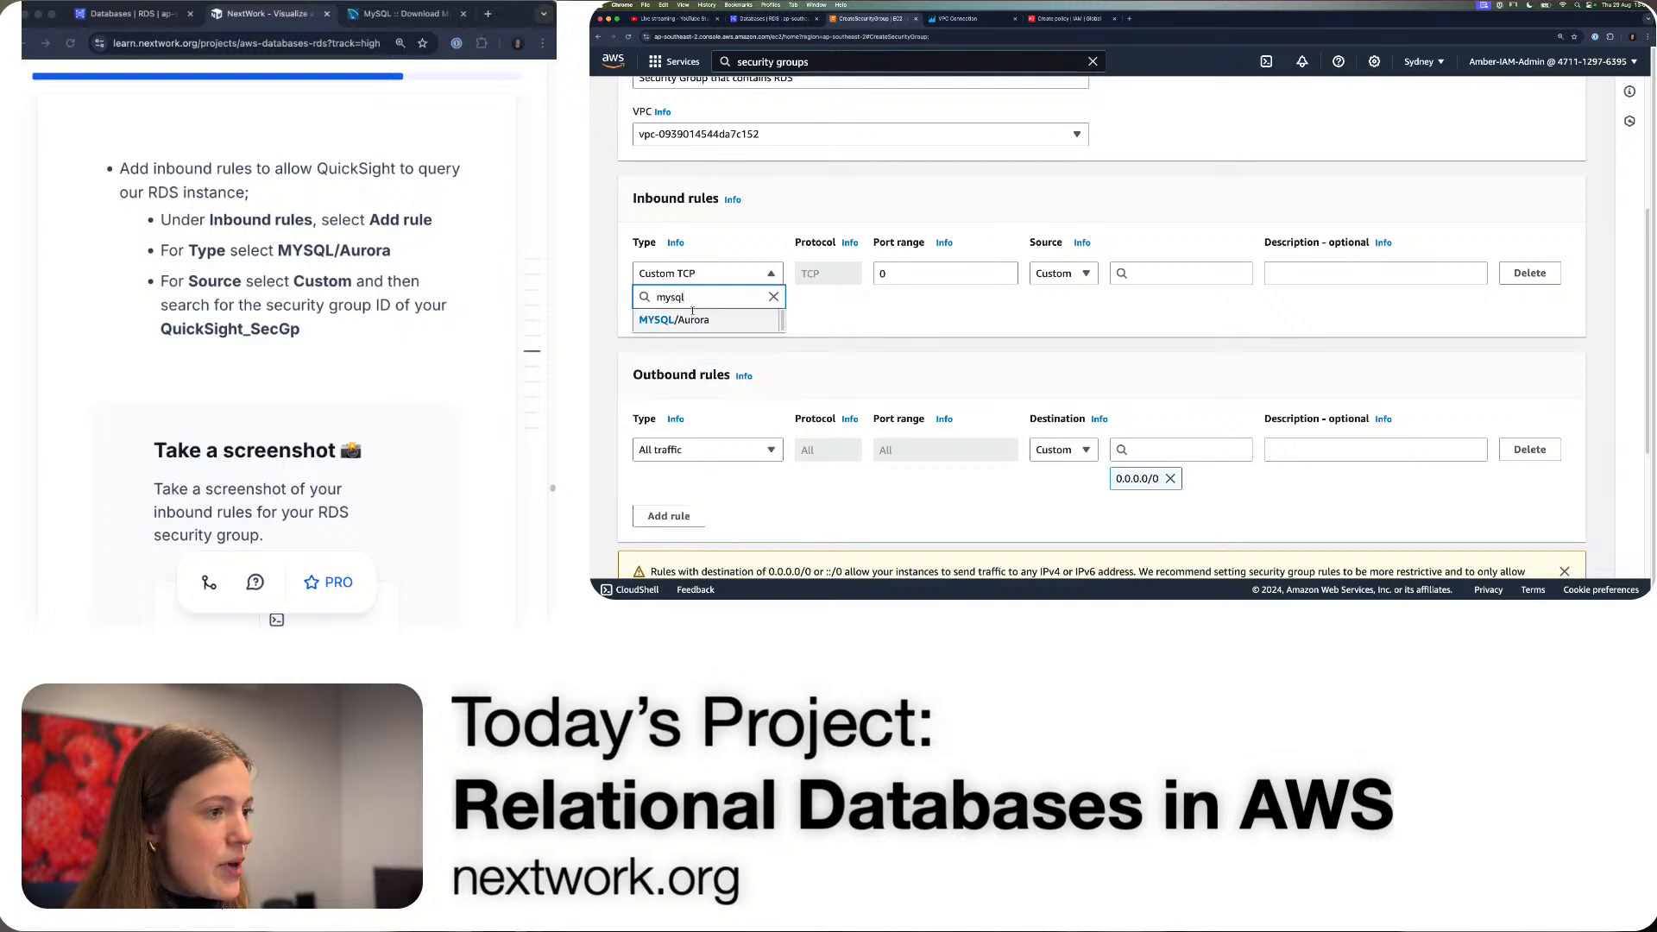
left_click(695, 321)
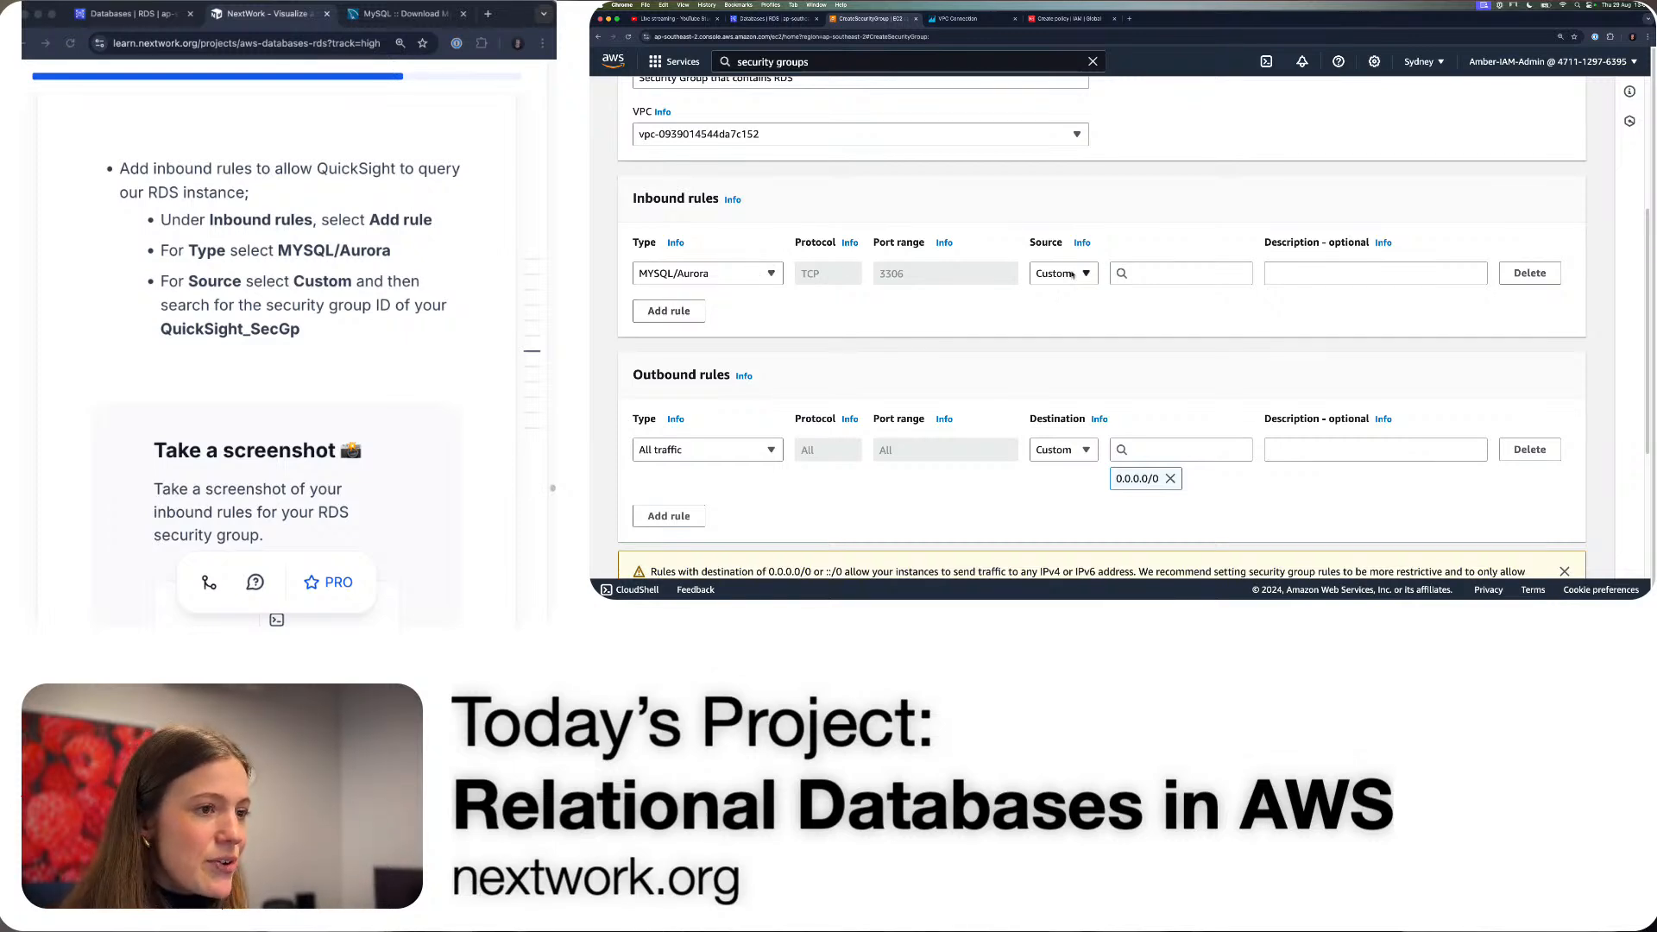
left_click(1174, 273)
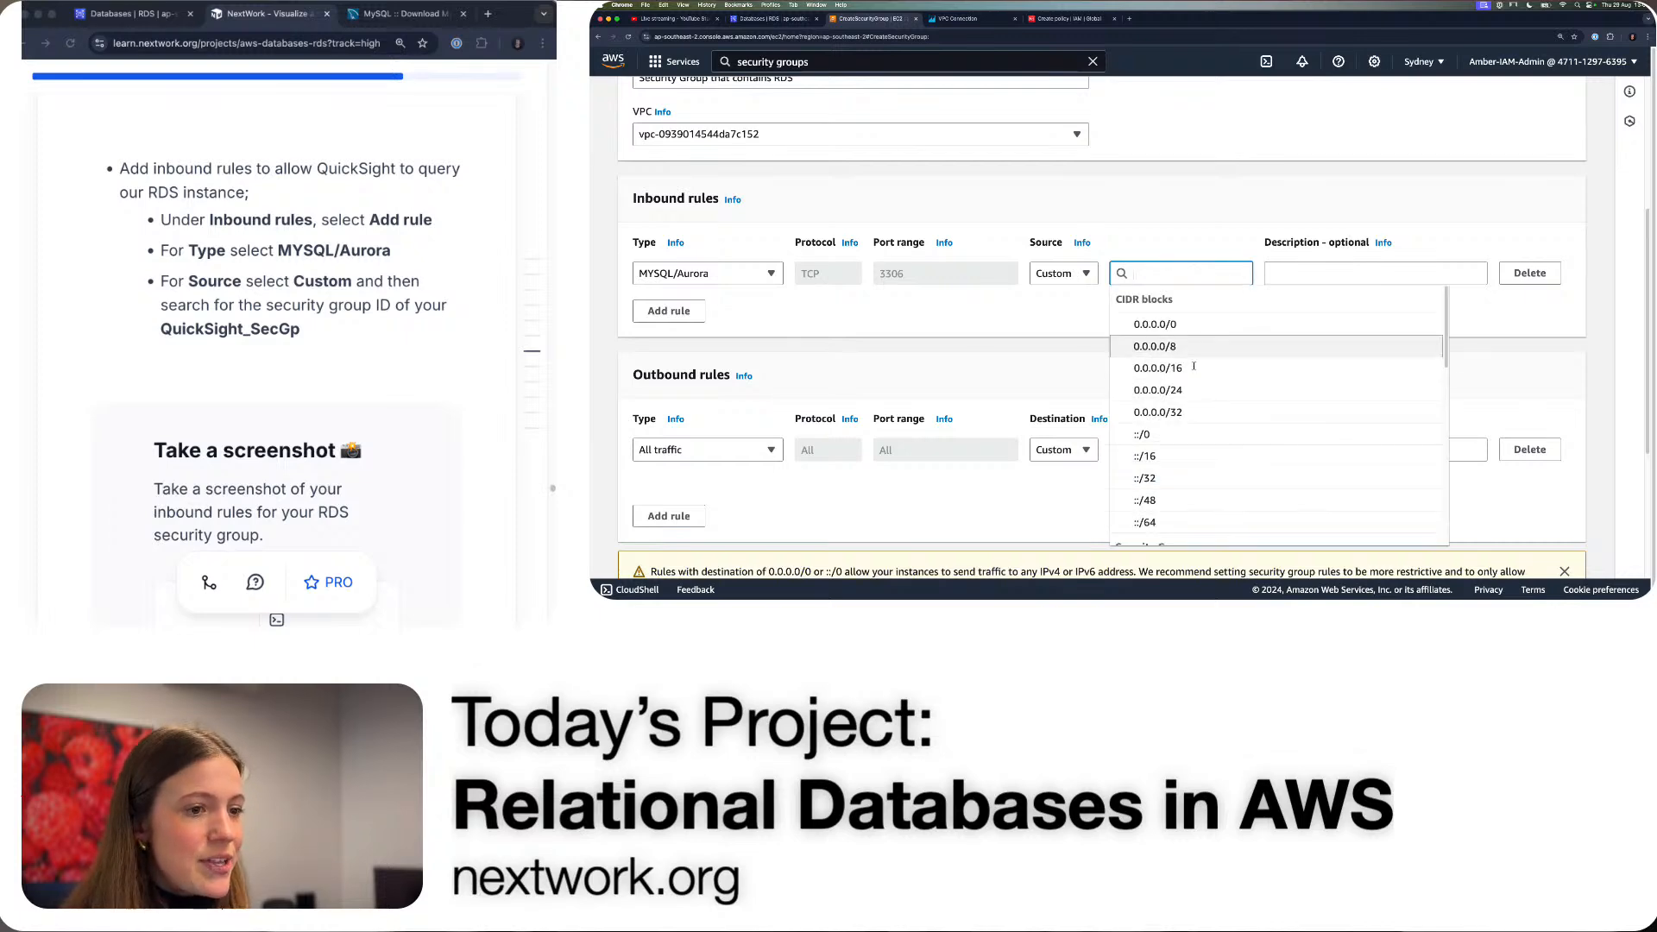
scroll(1206, 398, "down", 3)
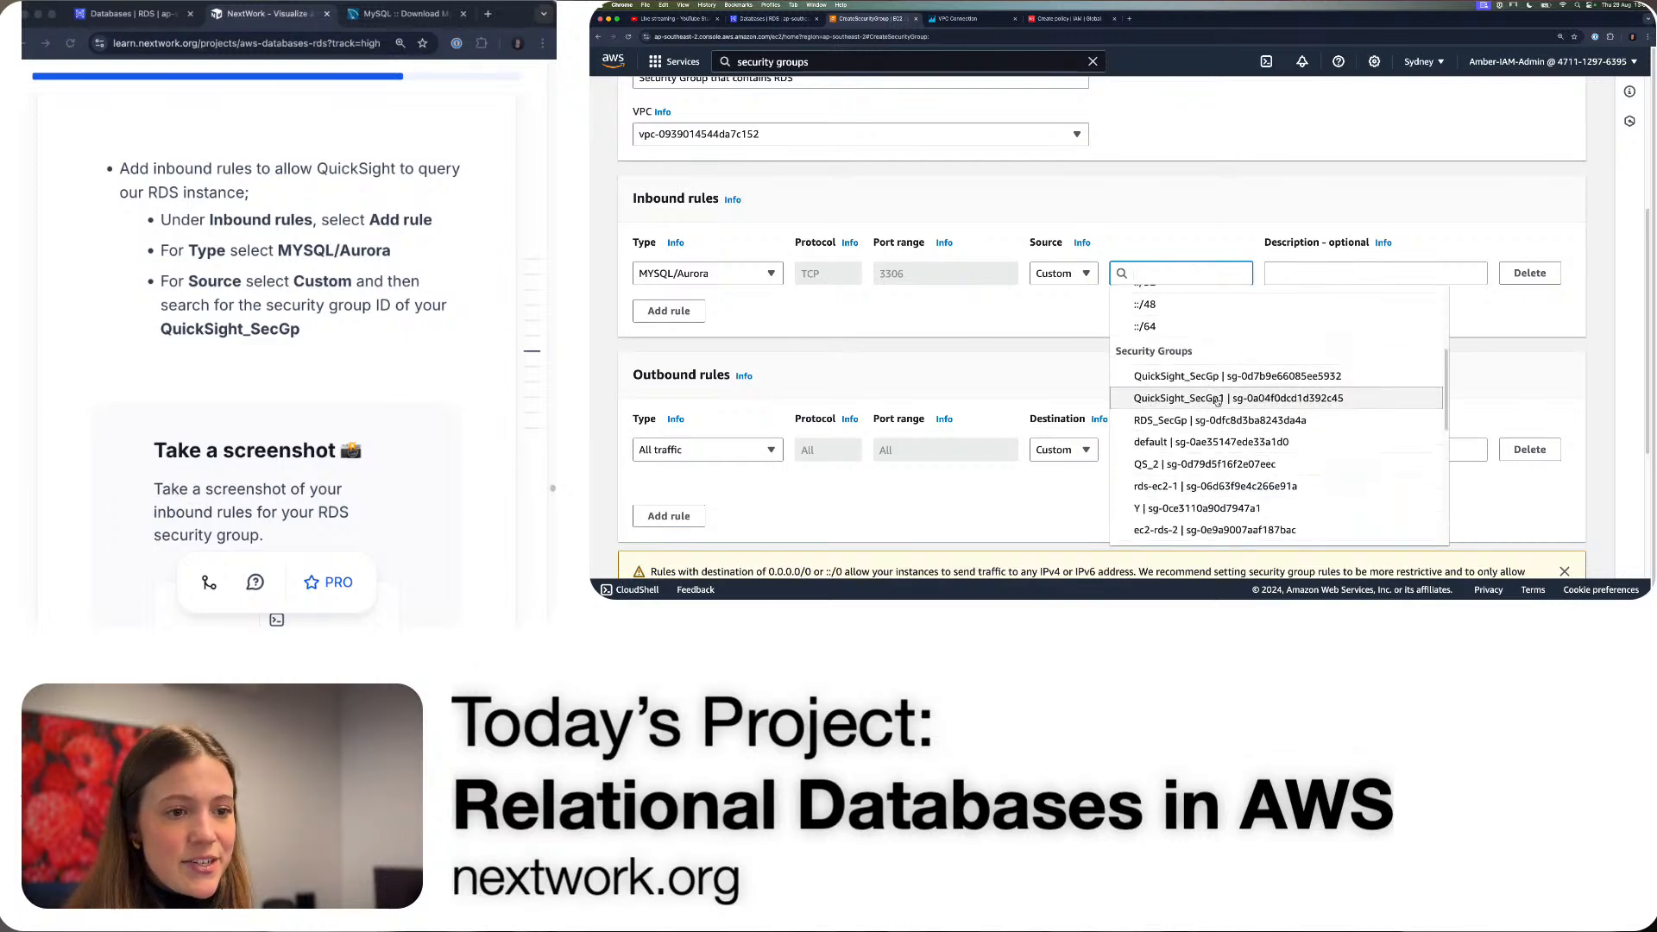
left_click(1215, 399)
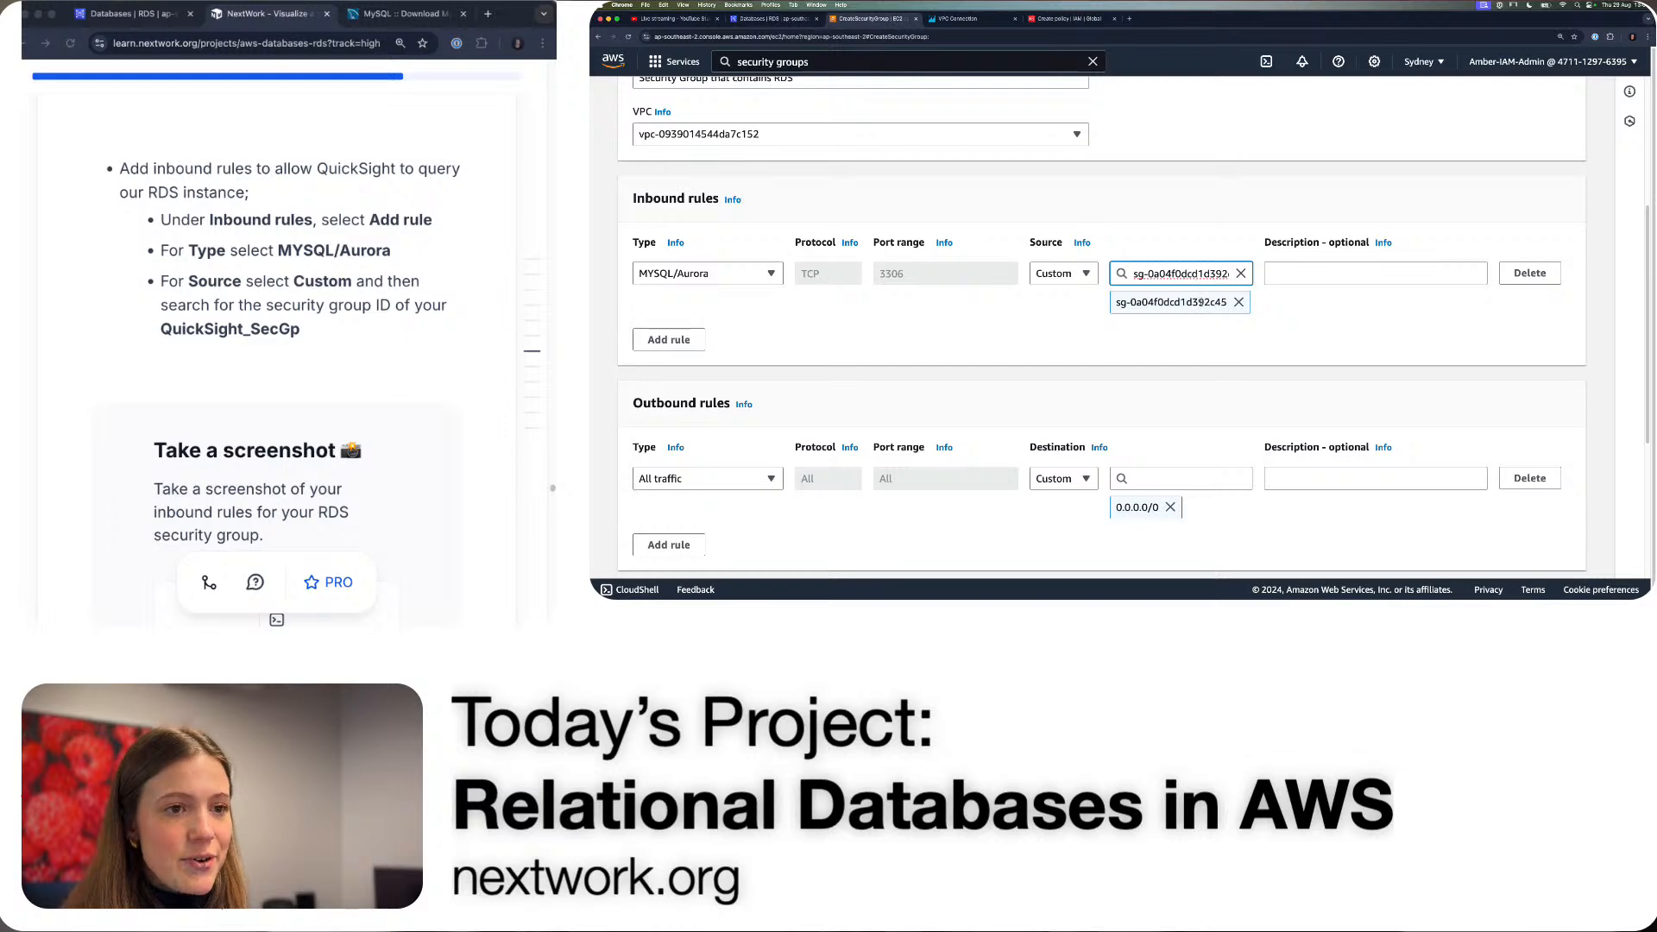
- Capture a screenshot of the inbound rules, upload it to the NextWork screenshot task, and mark the task done
scroll(164, 414, "down", 5)
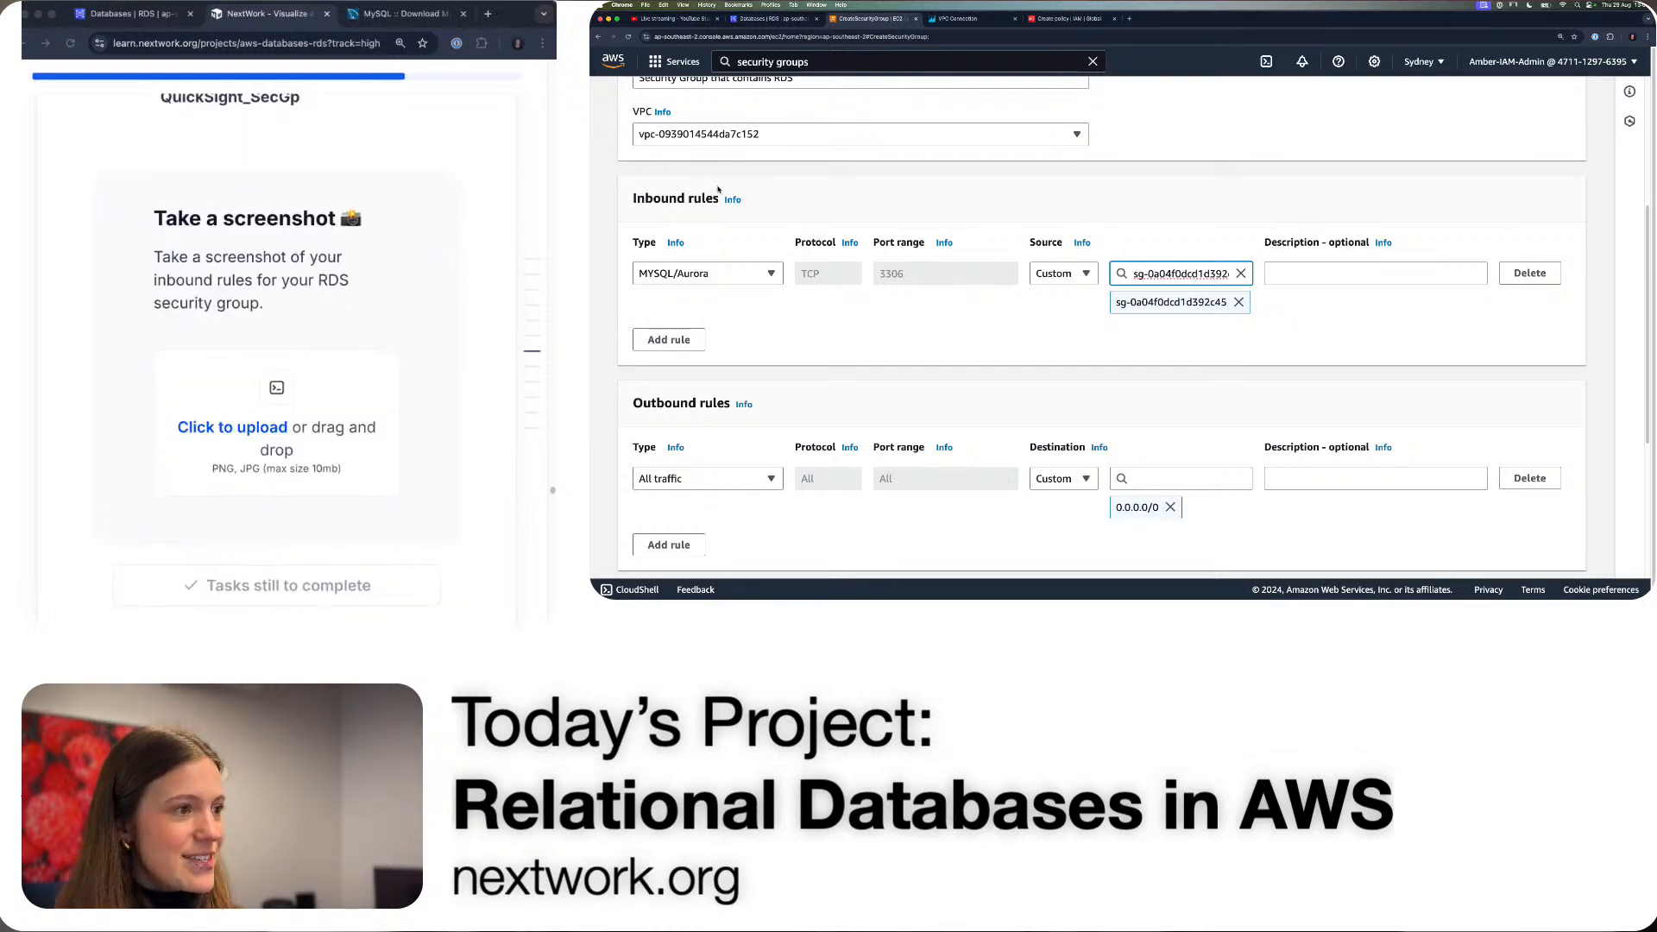
key("super+shift+4")
left_click_drag(612, 168, 1597, 366)
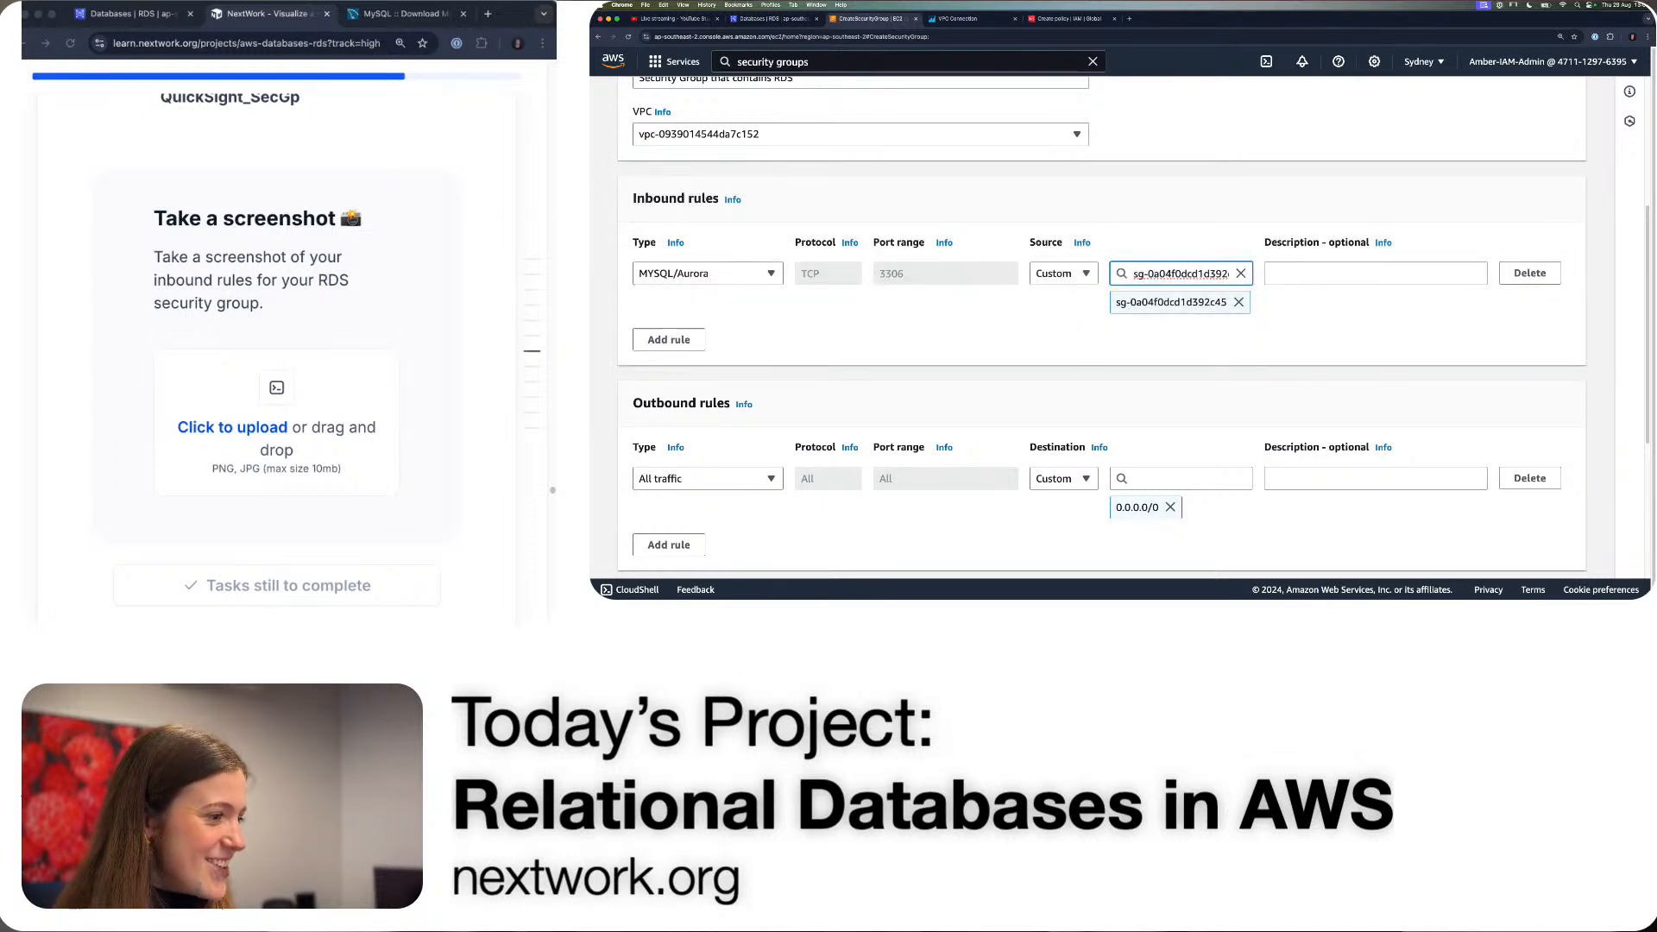
left_click_drag(525, 520, 278, 456)
scroll(362, 464, "down", 3)
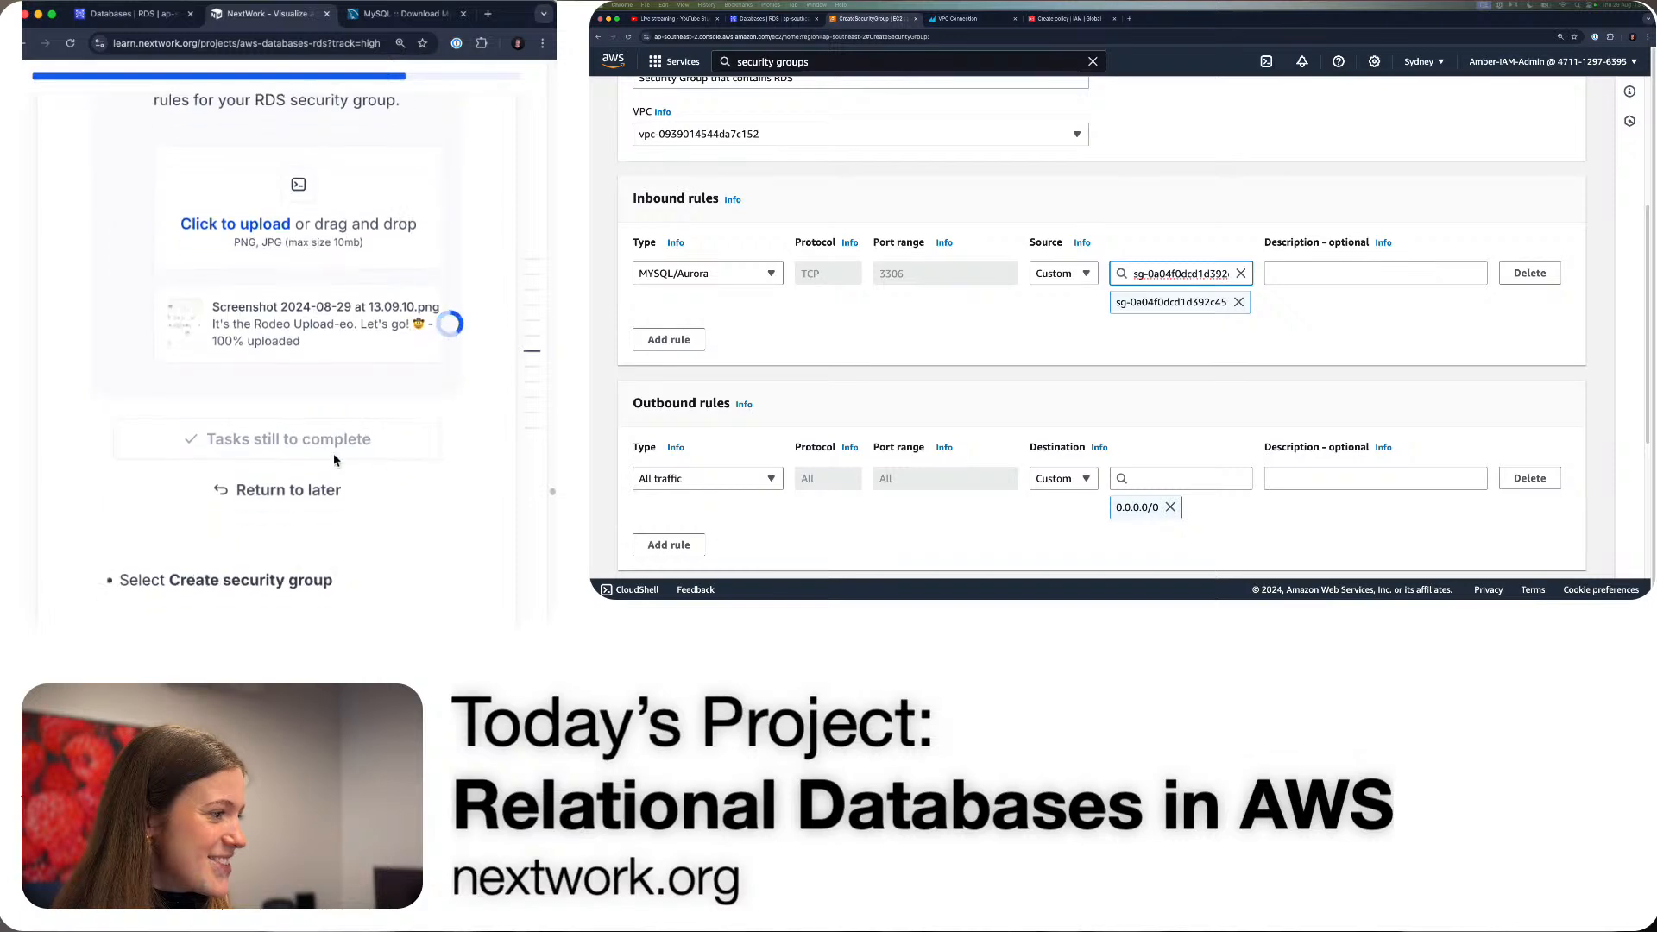
left_click(329, 440)
- Submit the completed form to create the RDS security group
scroll(1126, 373, "down", 3)
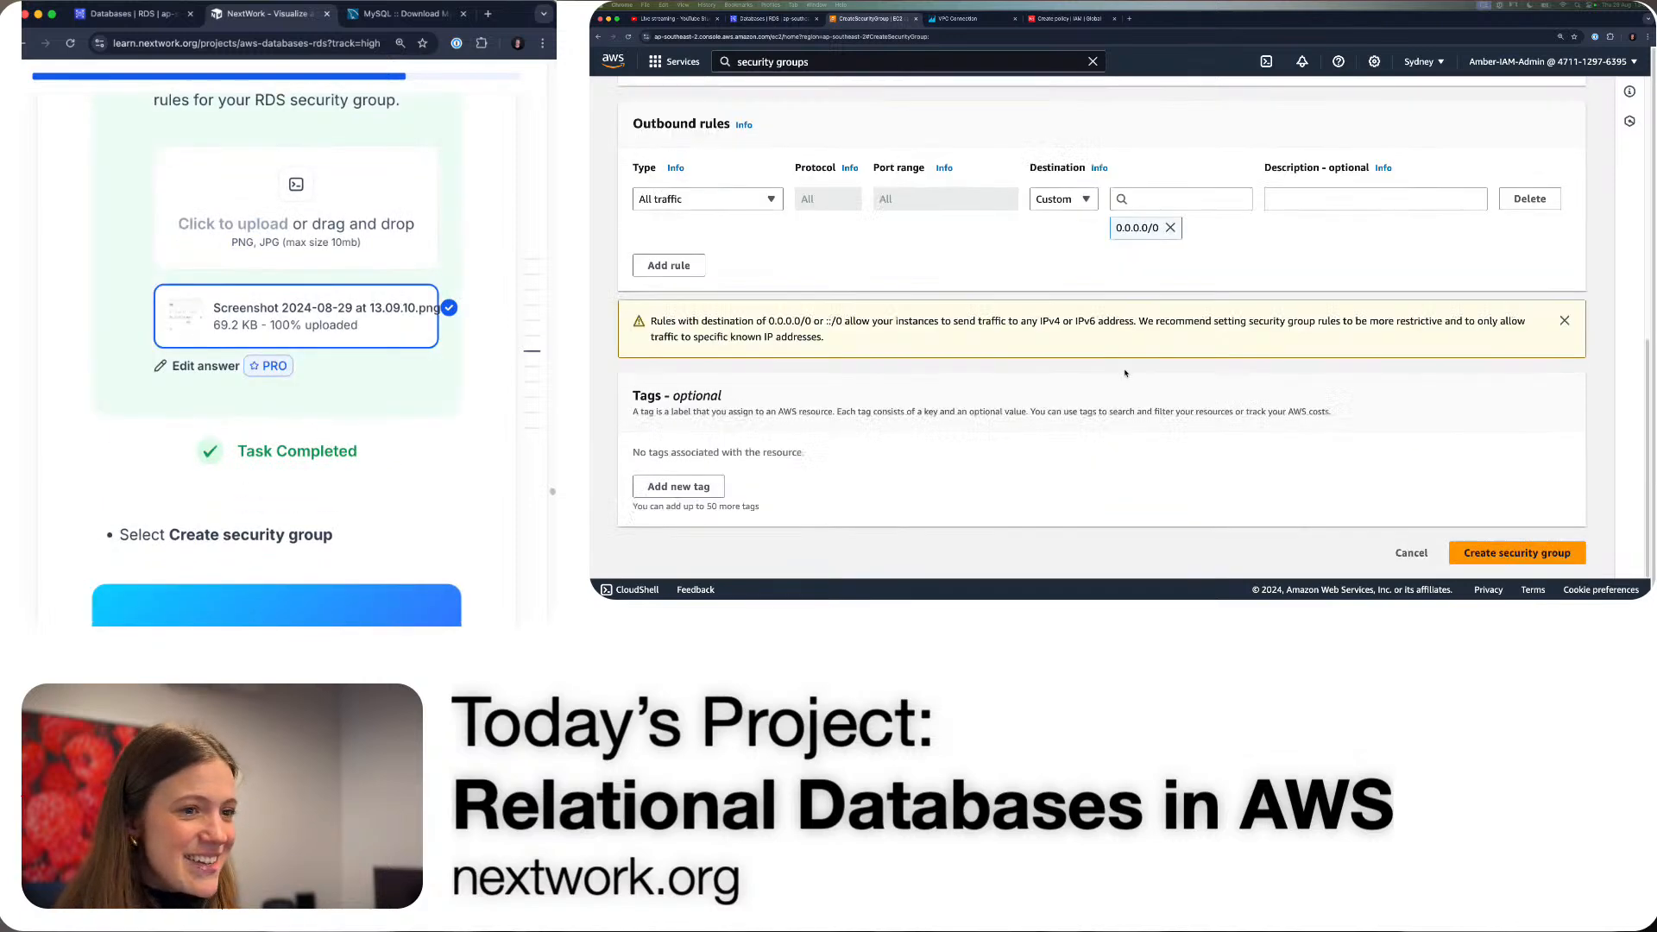
left_click(1479, 556)
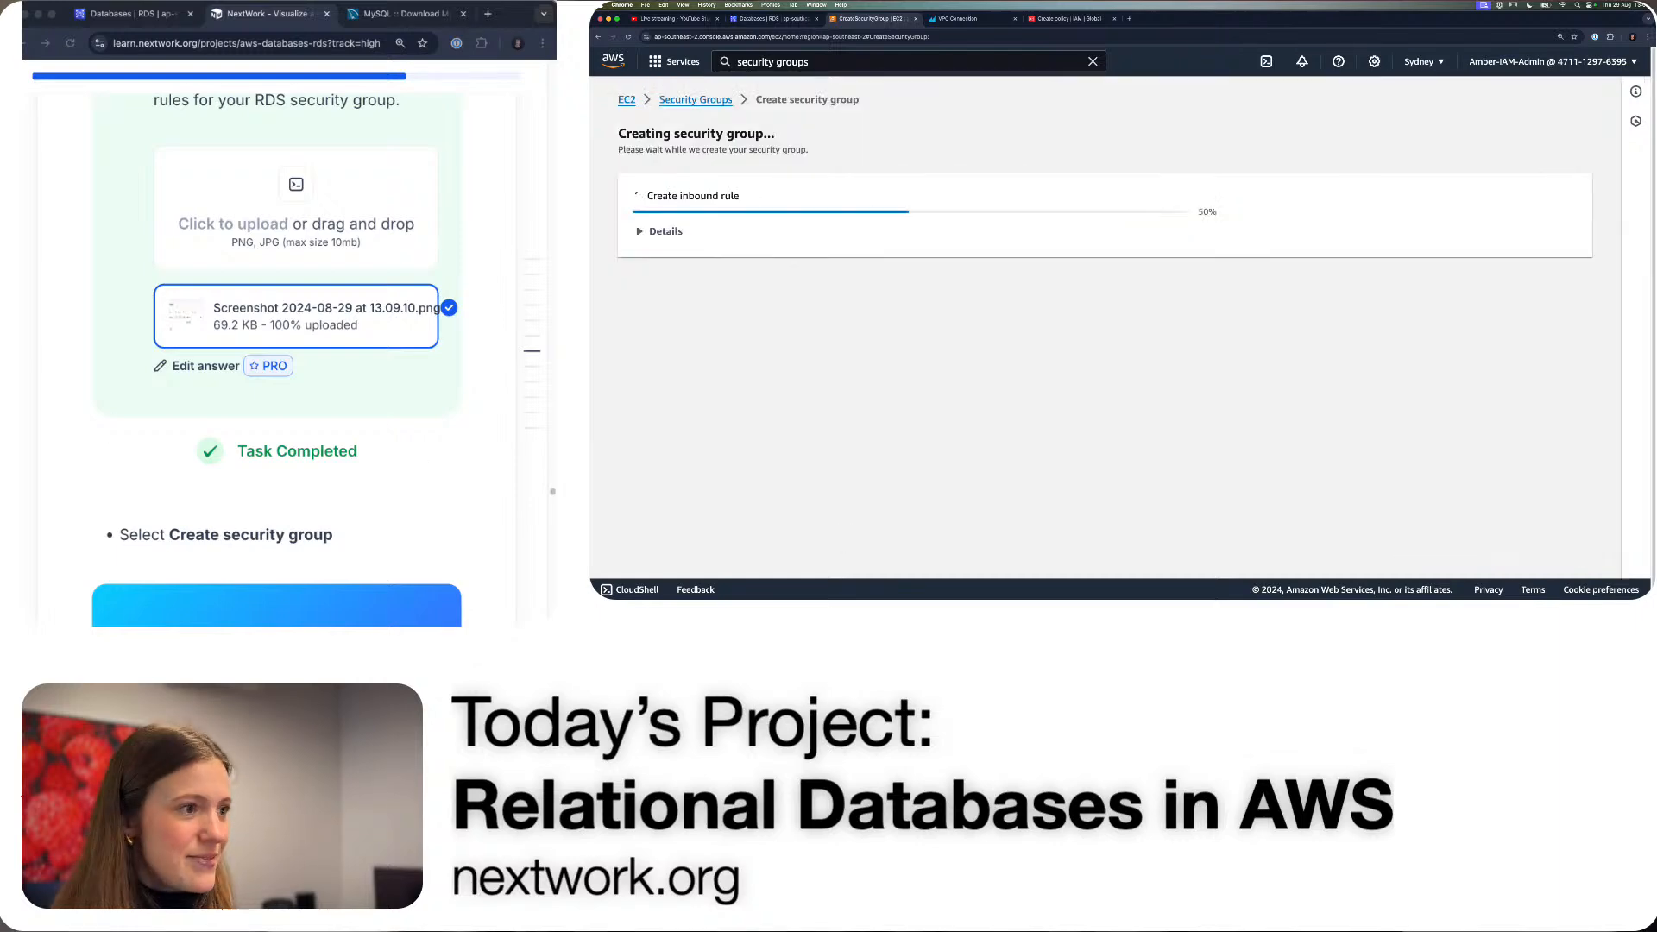
- Copy the suggested opening "To make my RDS instance secure I" into the answer to "How did you secure your RDS instance?"
scroll(298, 398, "down", 3)
scroll(298, 399, "down", 5)
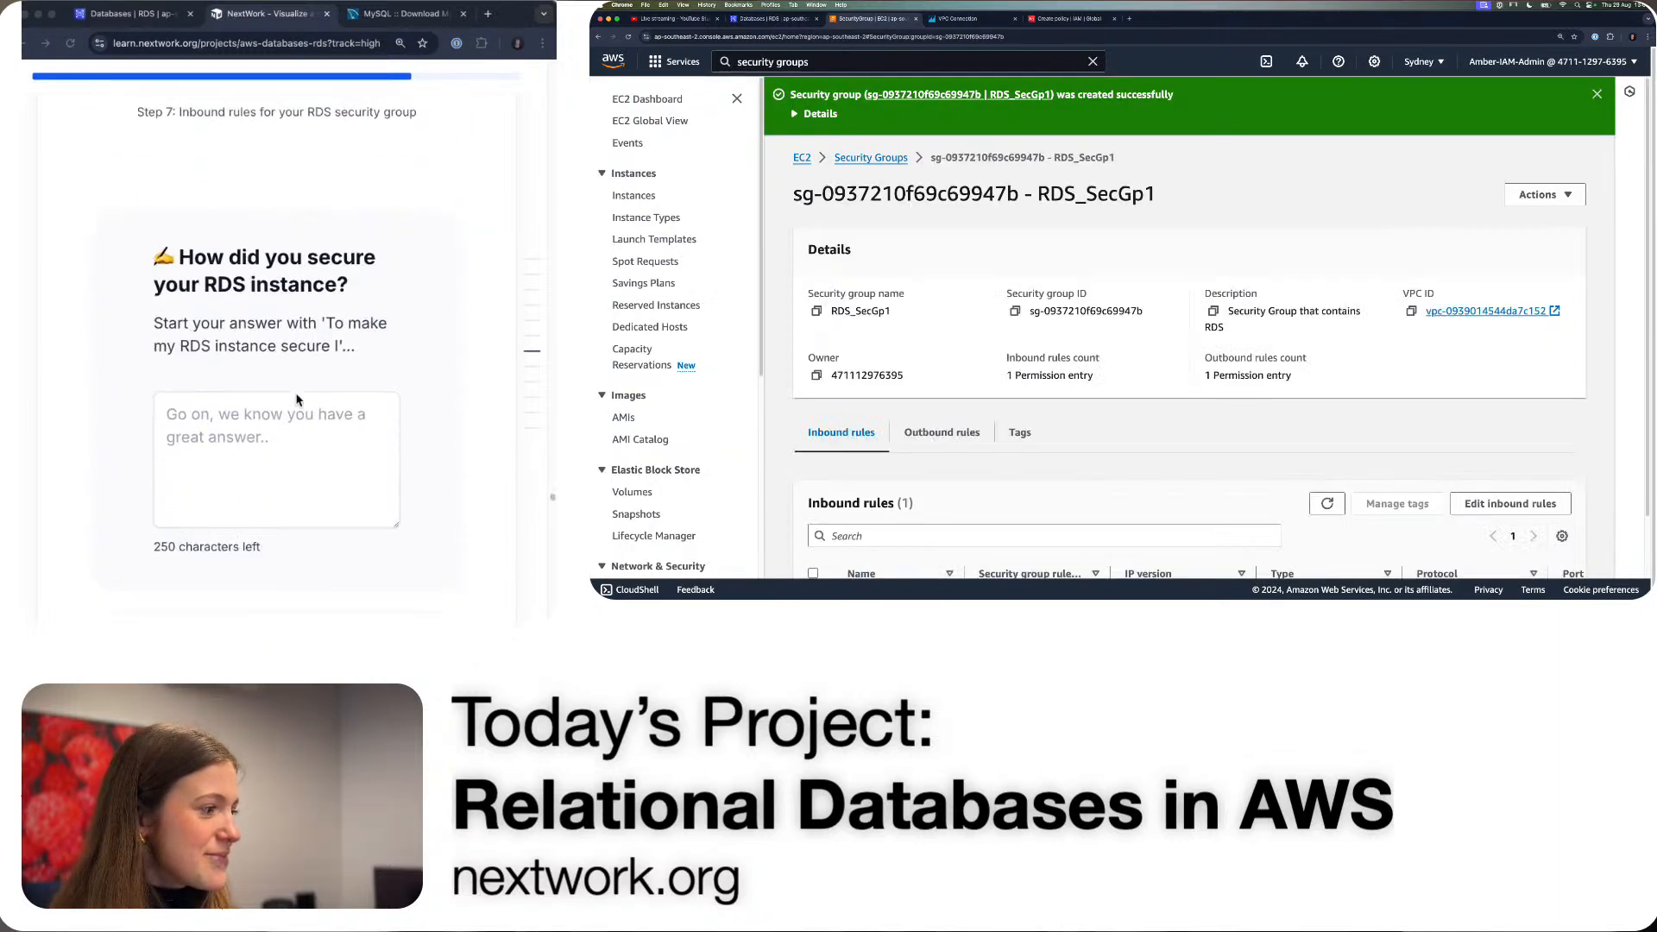
left_click(296, 398)
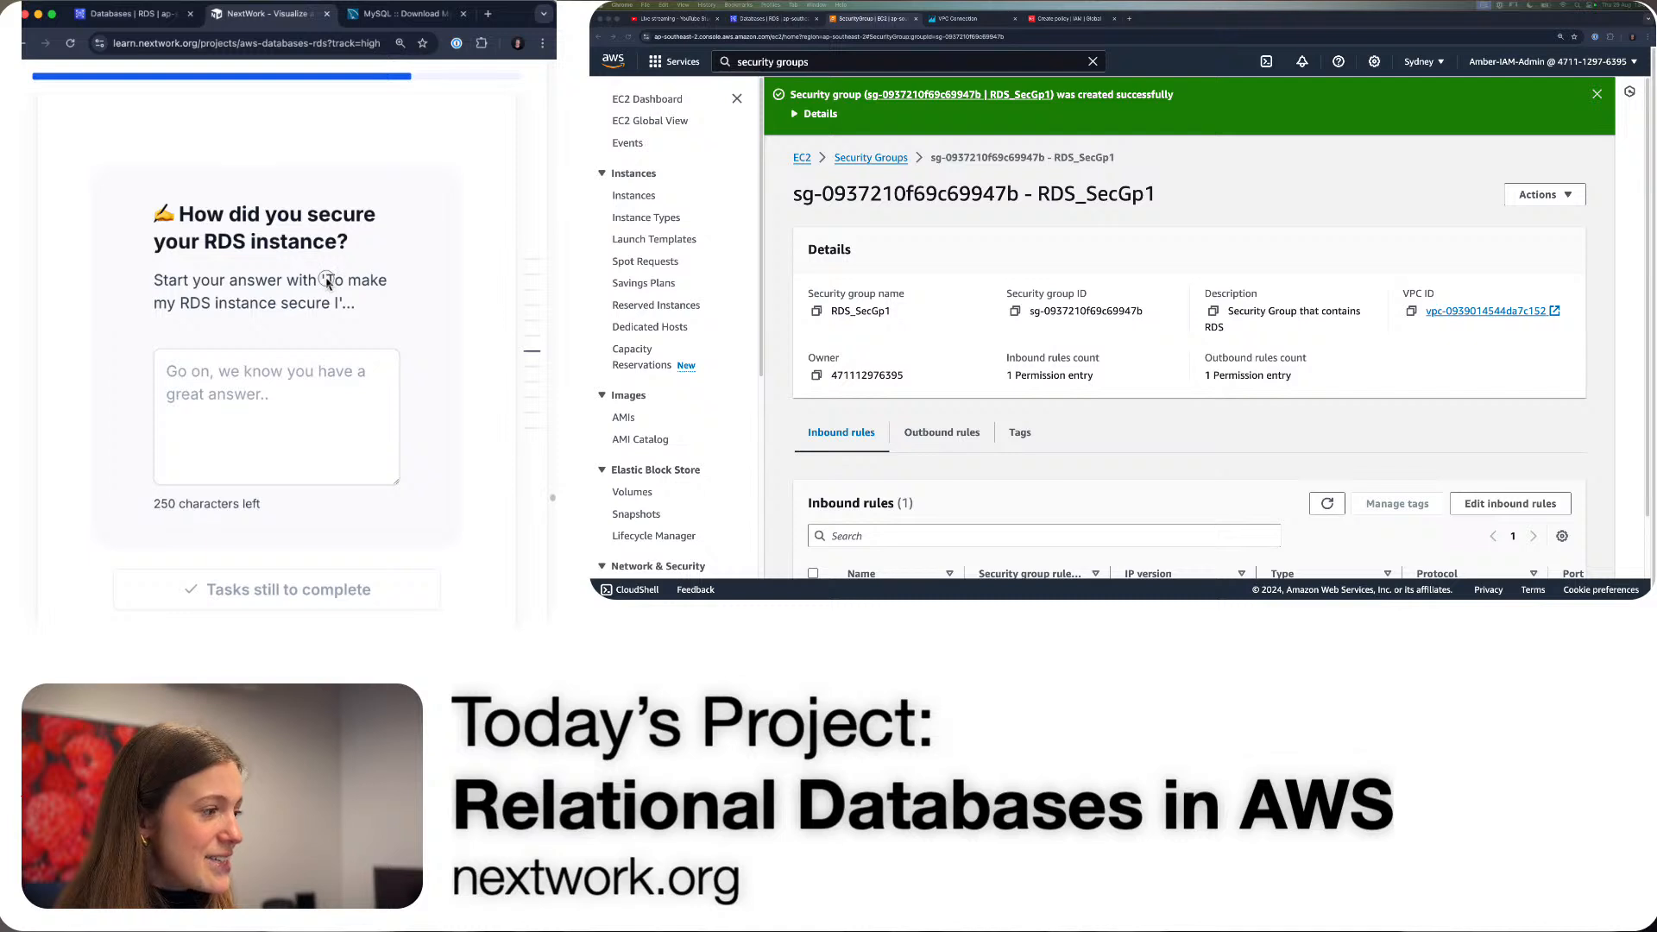
left_click_drag(328, 283, 350, 308)
key("super+c")
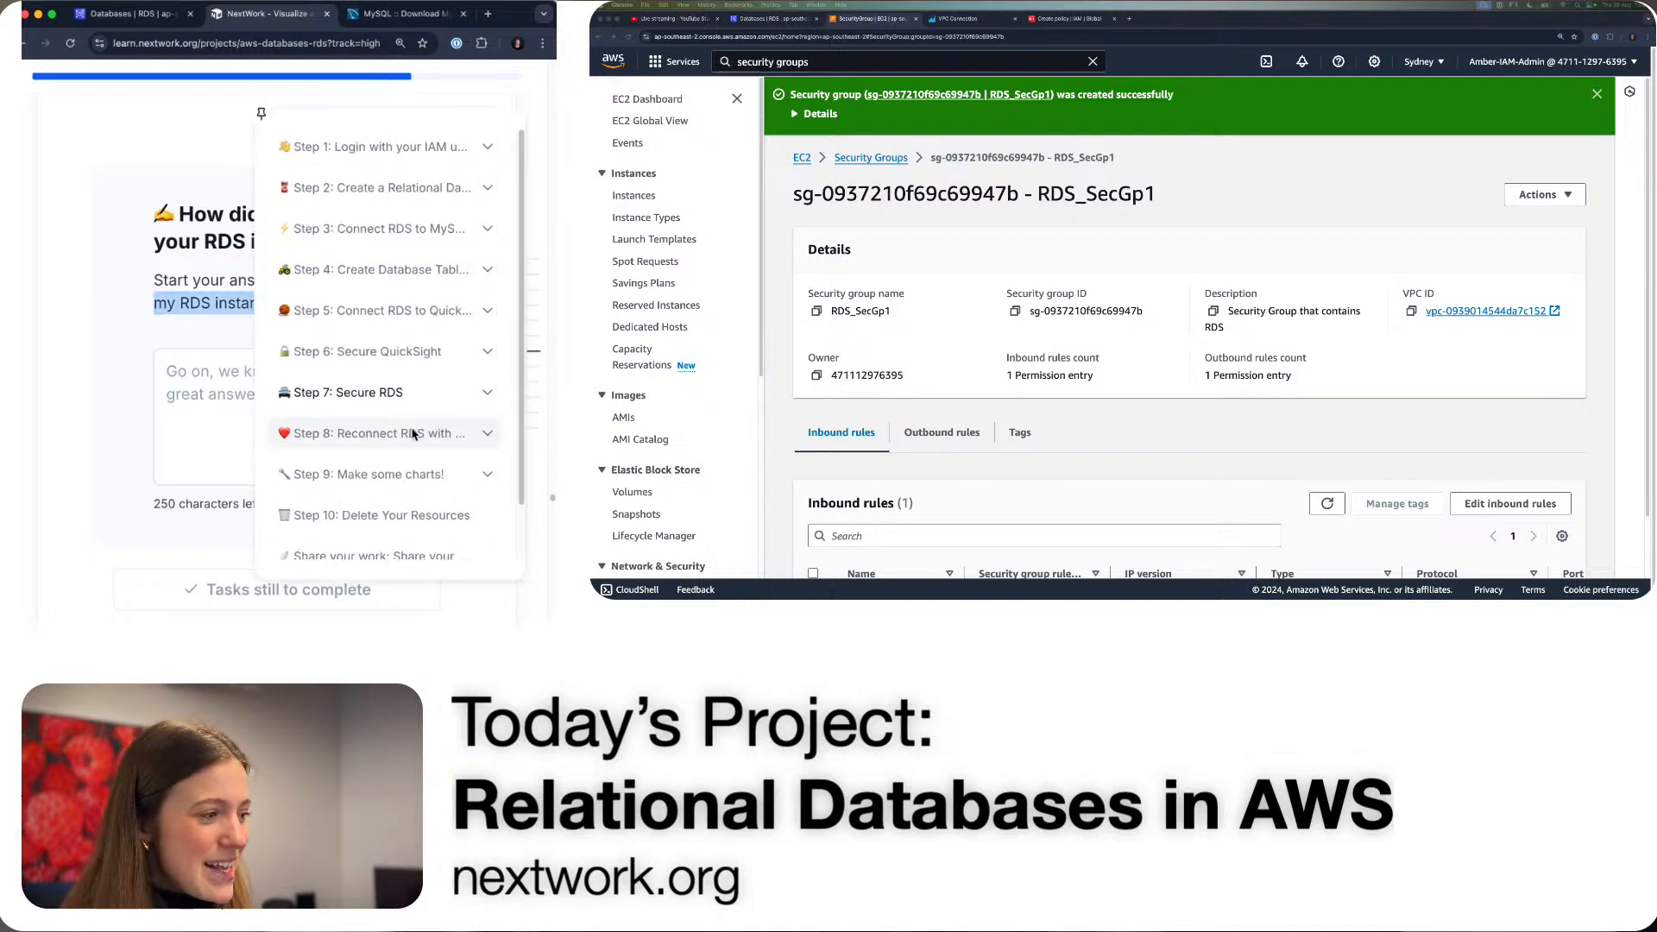
left_click(245, 422)
key("super+v")
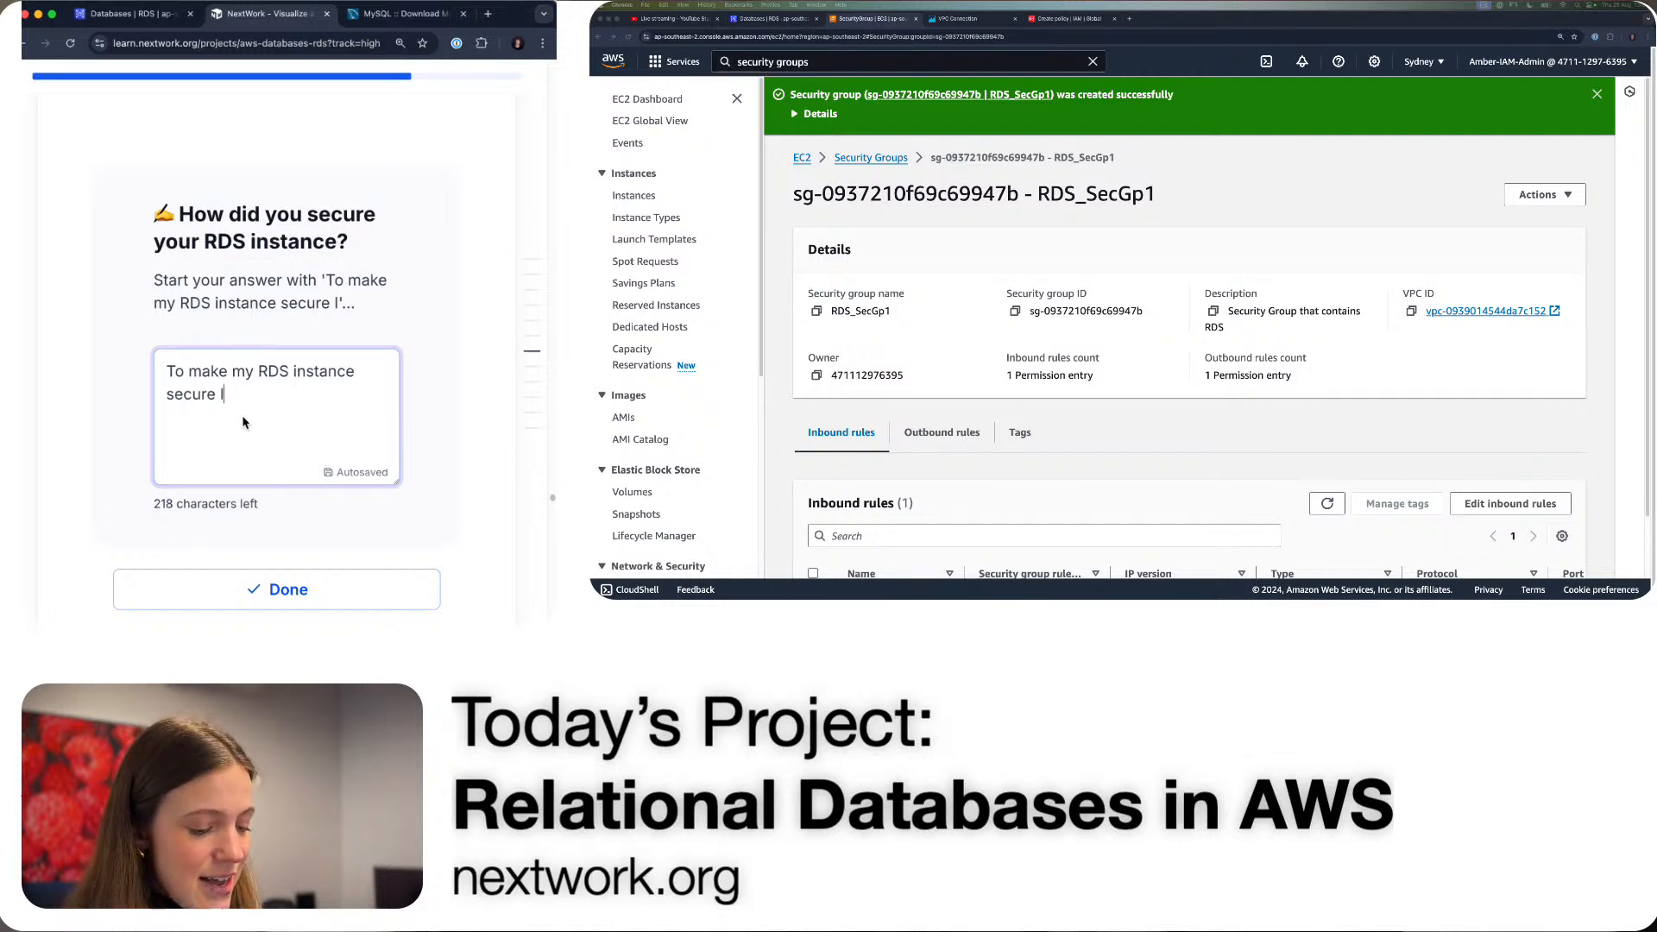
- Complete the answer with "made it not publicly accessible and then created a new security group for my RDS instance." and mark it done
type("made it n")
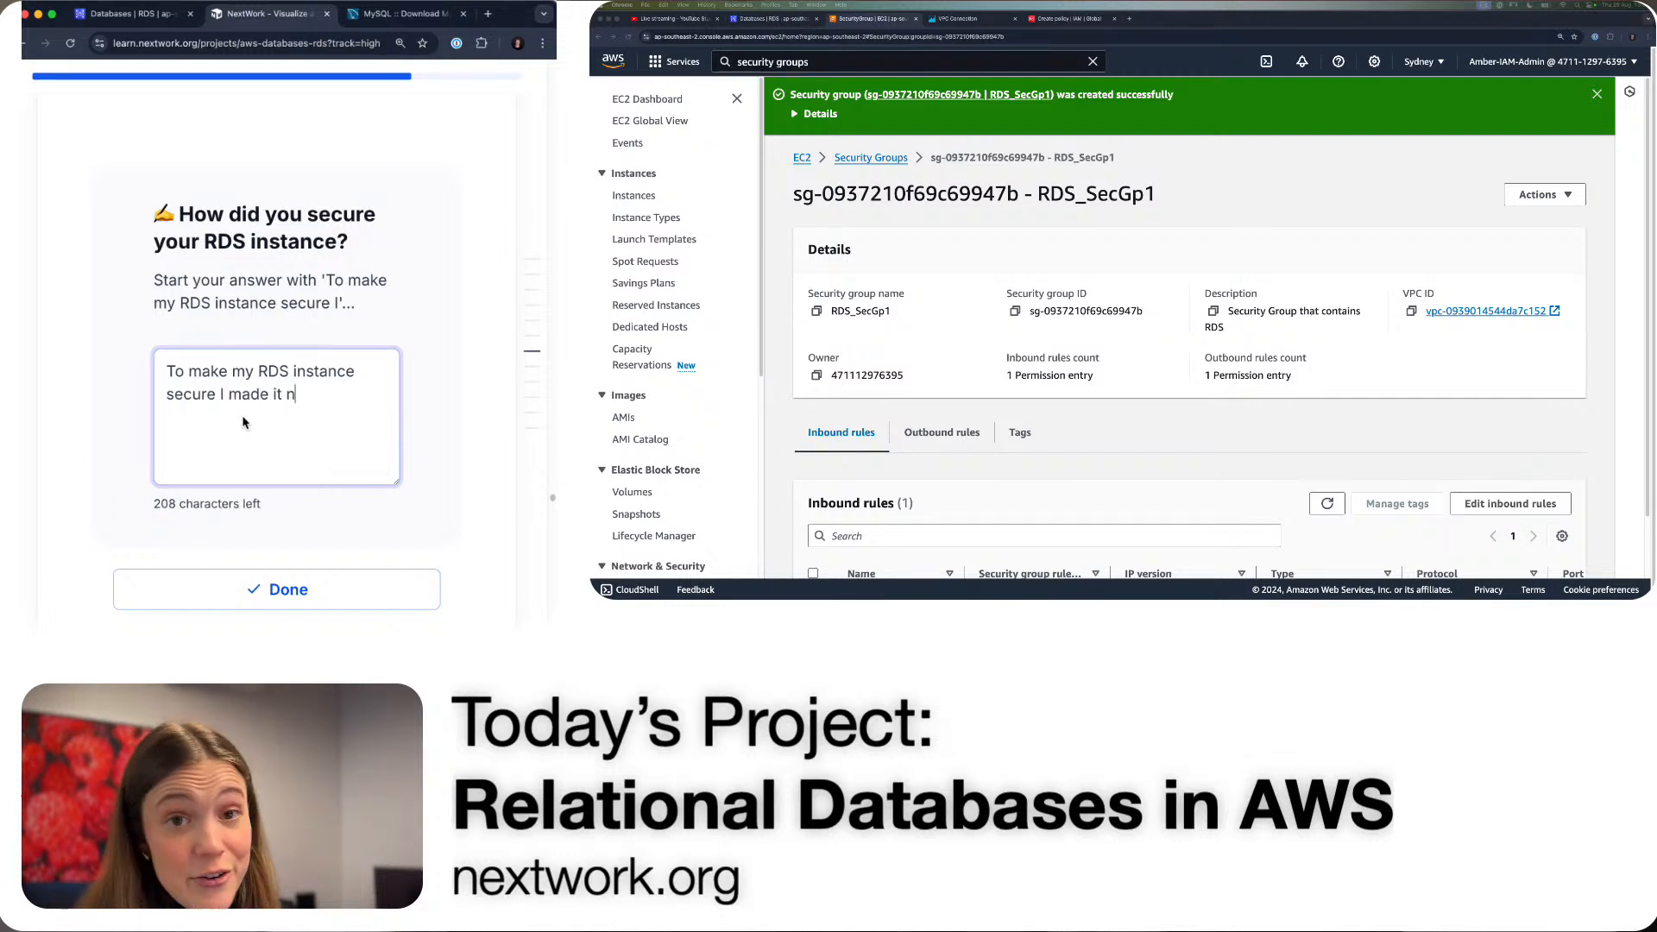
type("ot publicall")
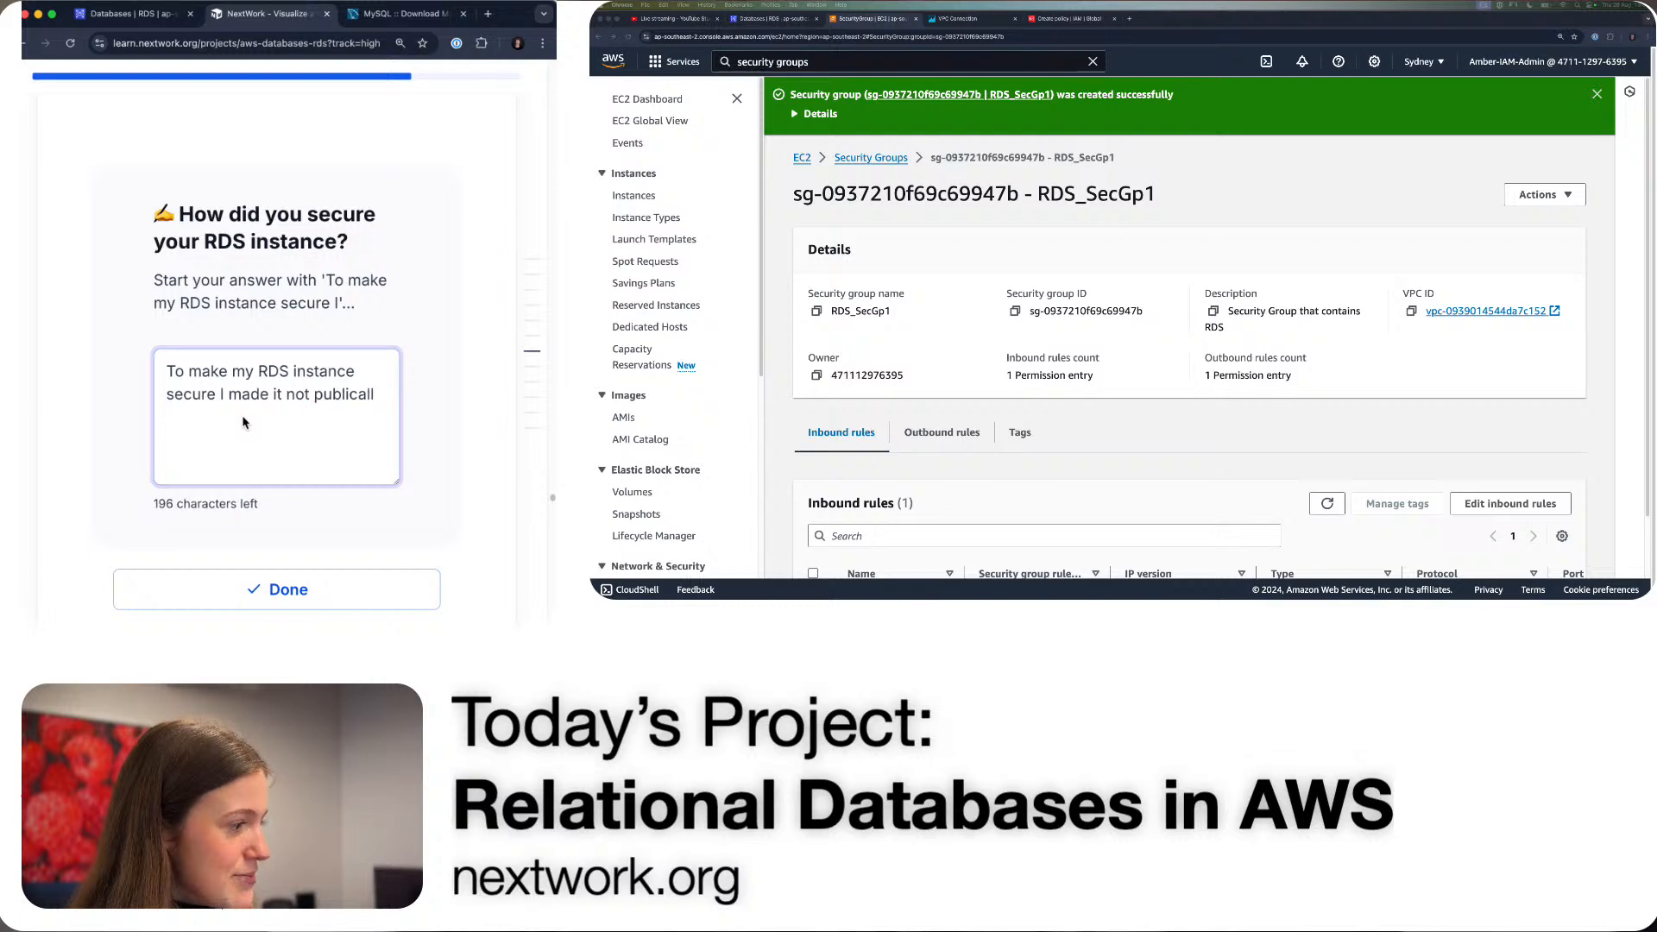
key("BackSpace")
key("BackSpace")
key("BackSpace")
type("ly acce")
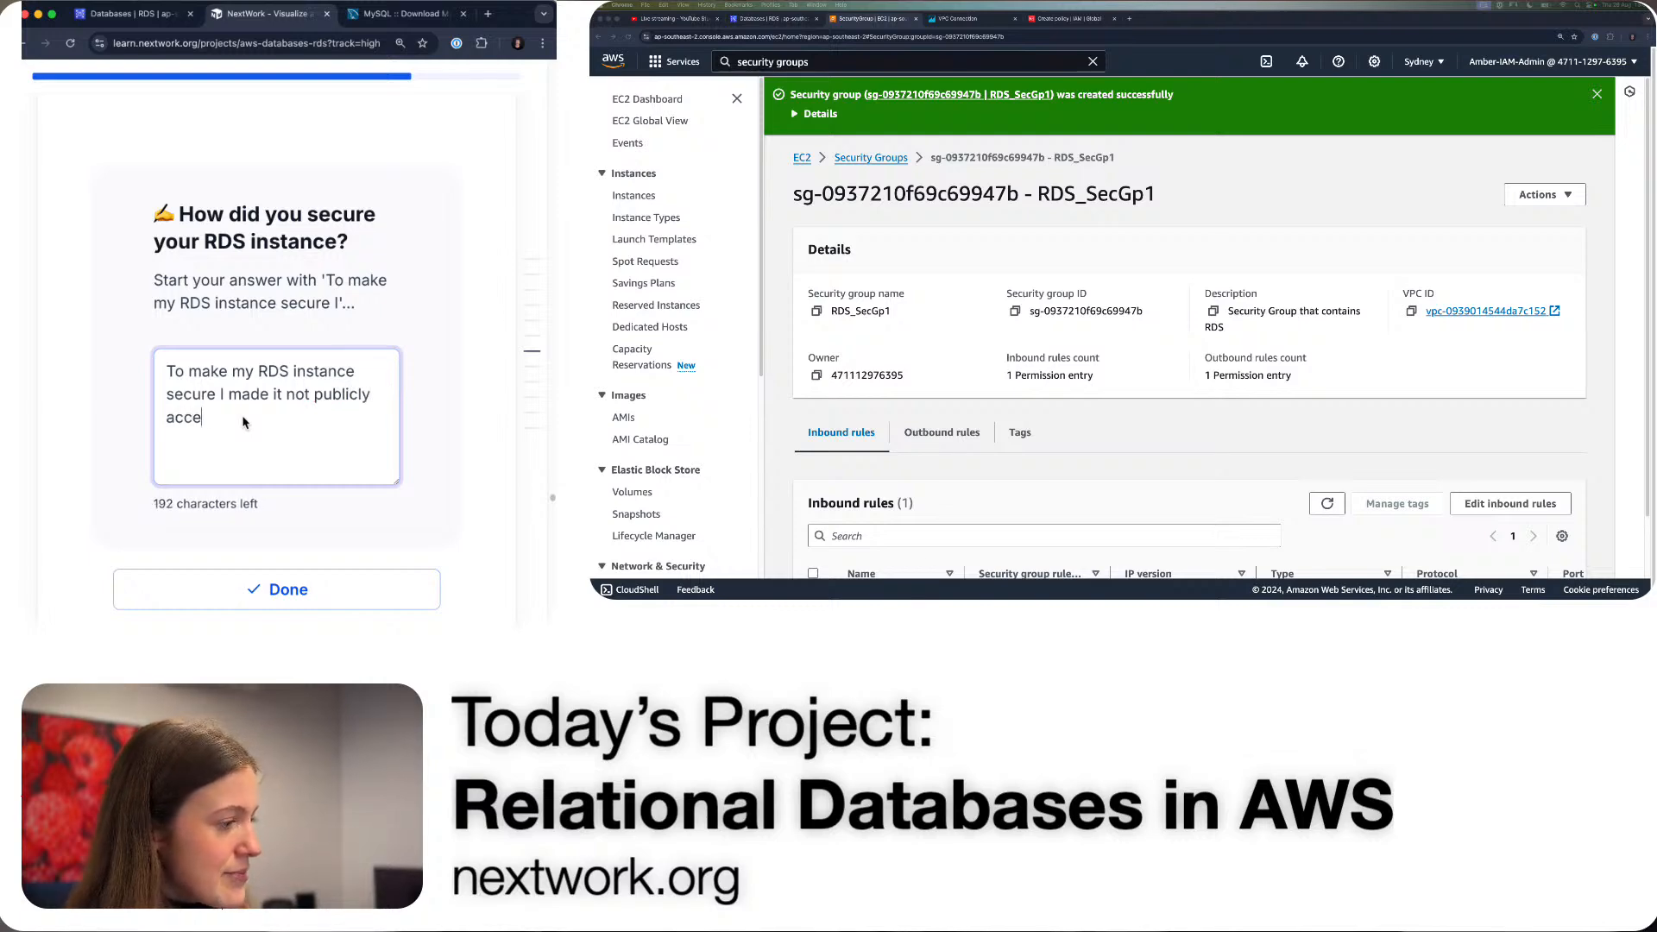
type("ssible and then ")
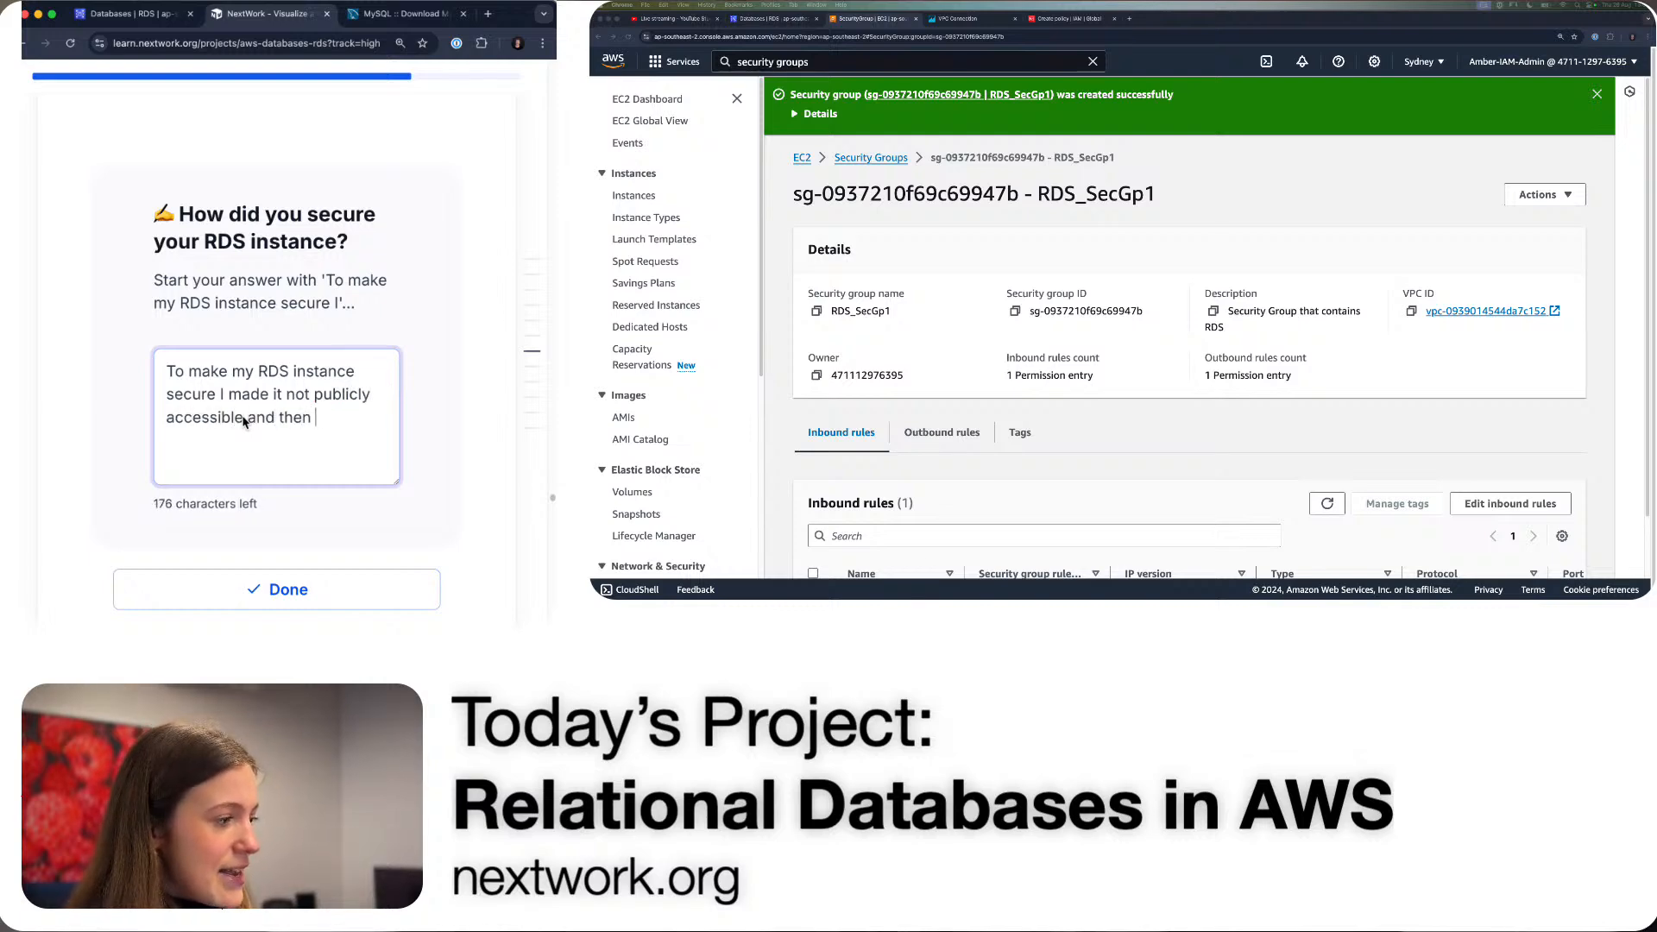
type("created a new secu")
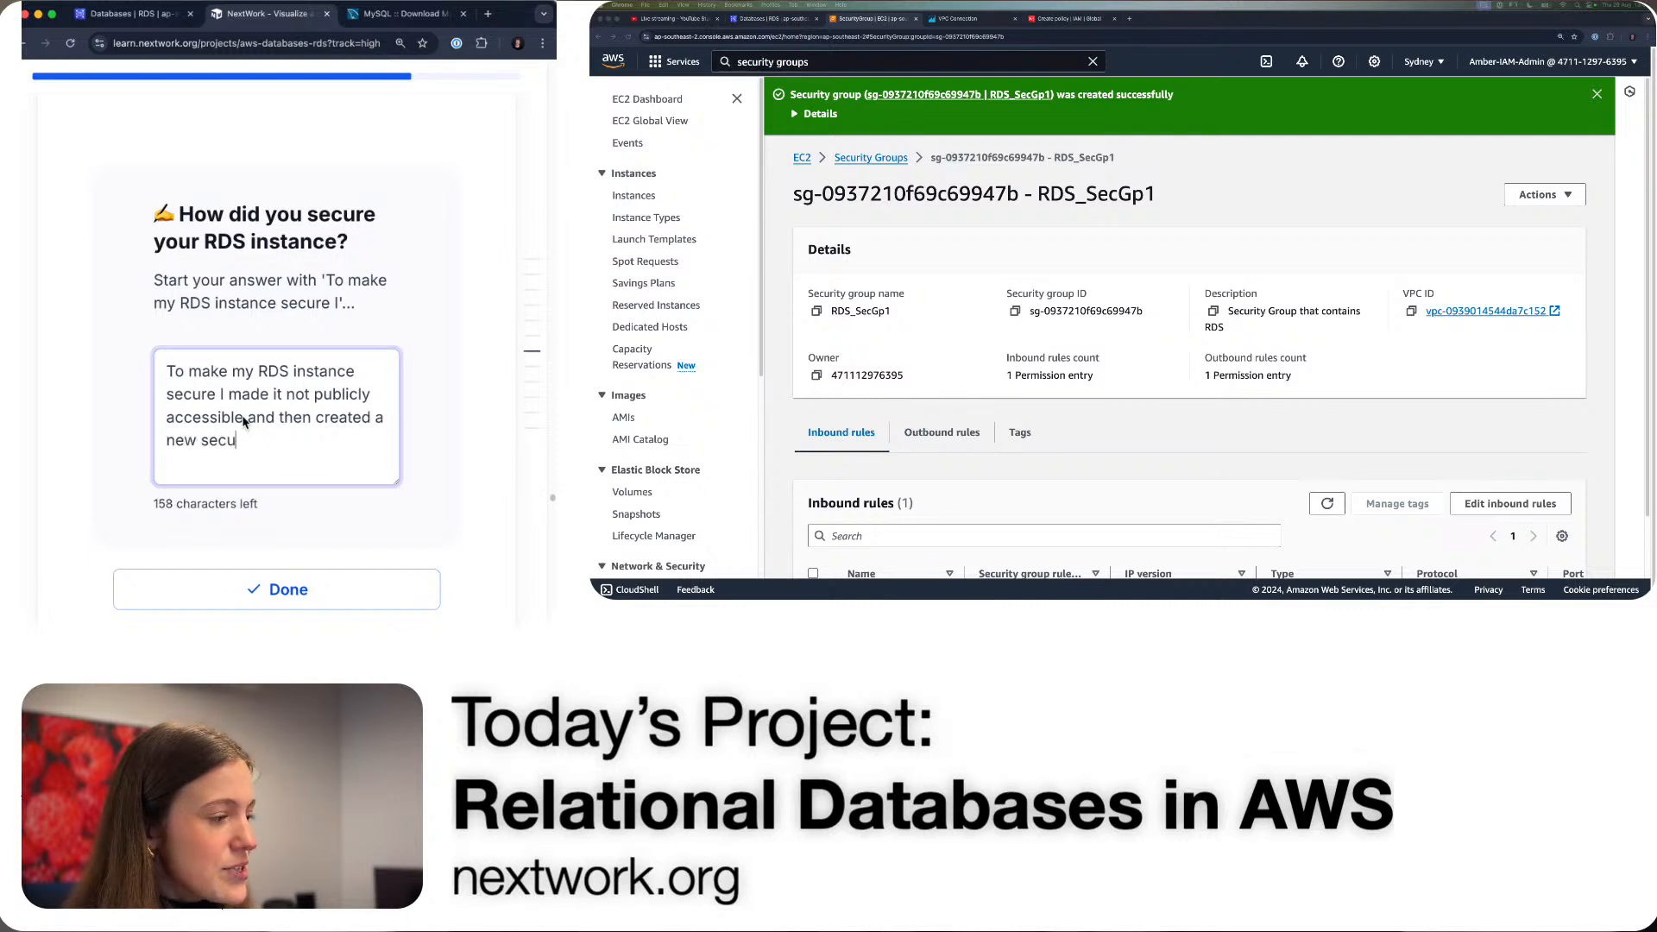
type("rity group fo")
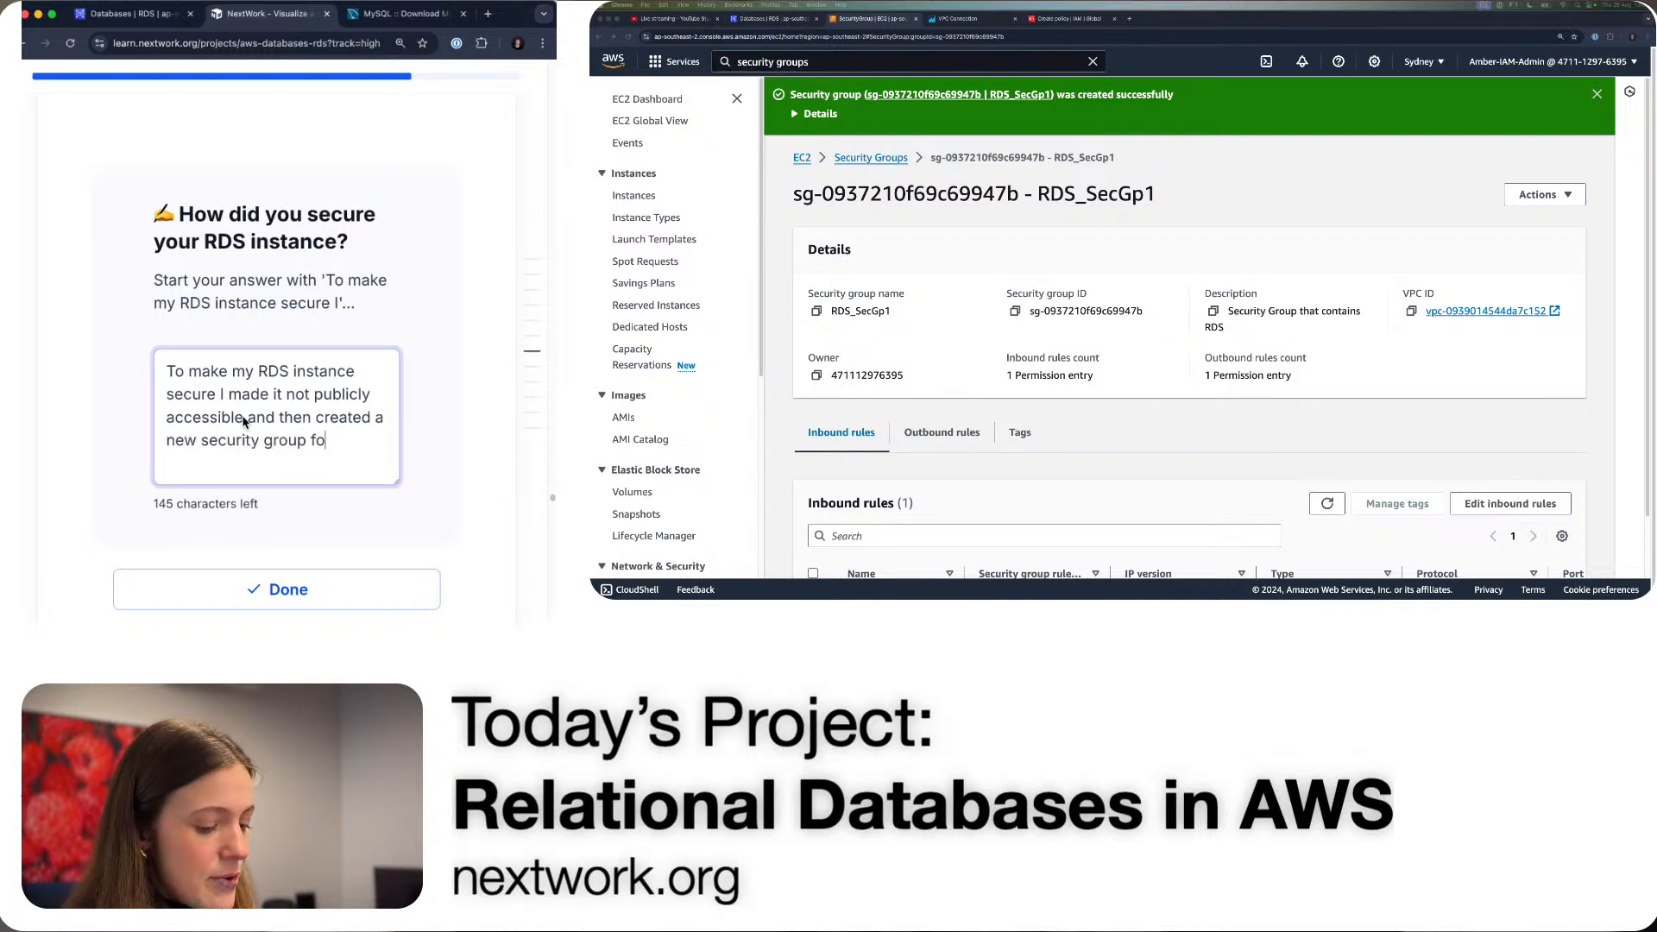
type("r my RDS instac")
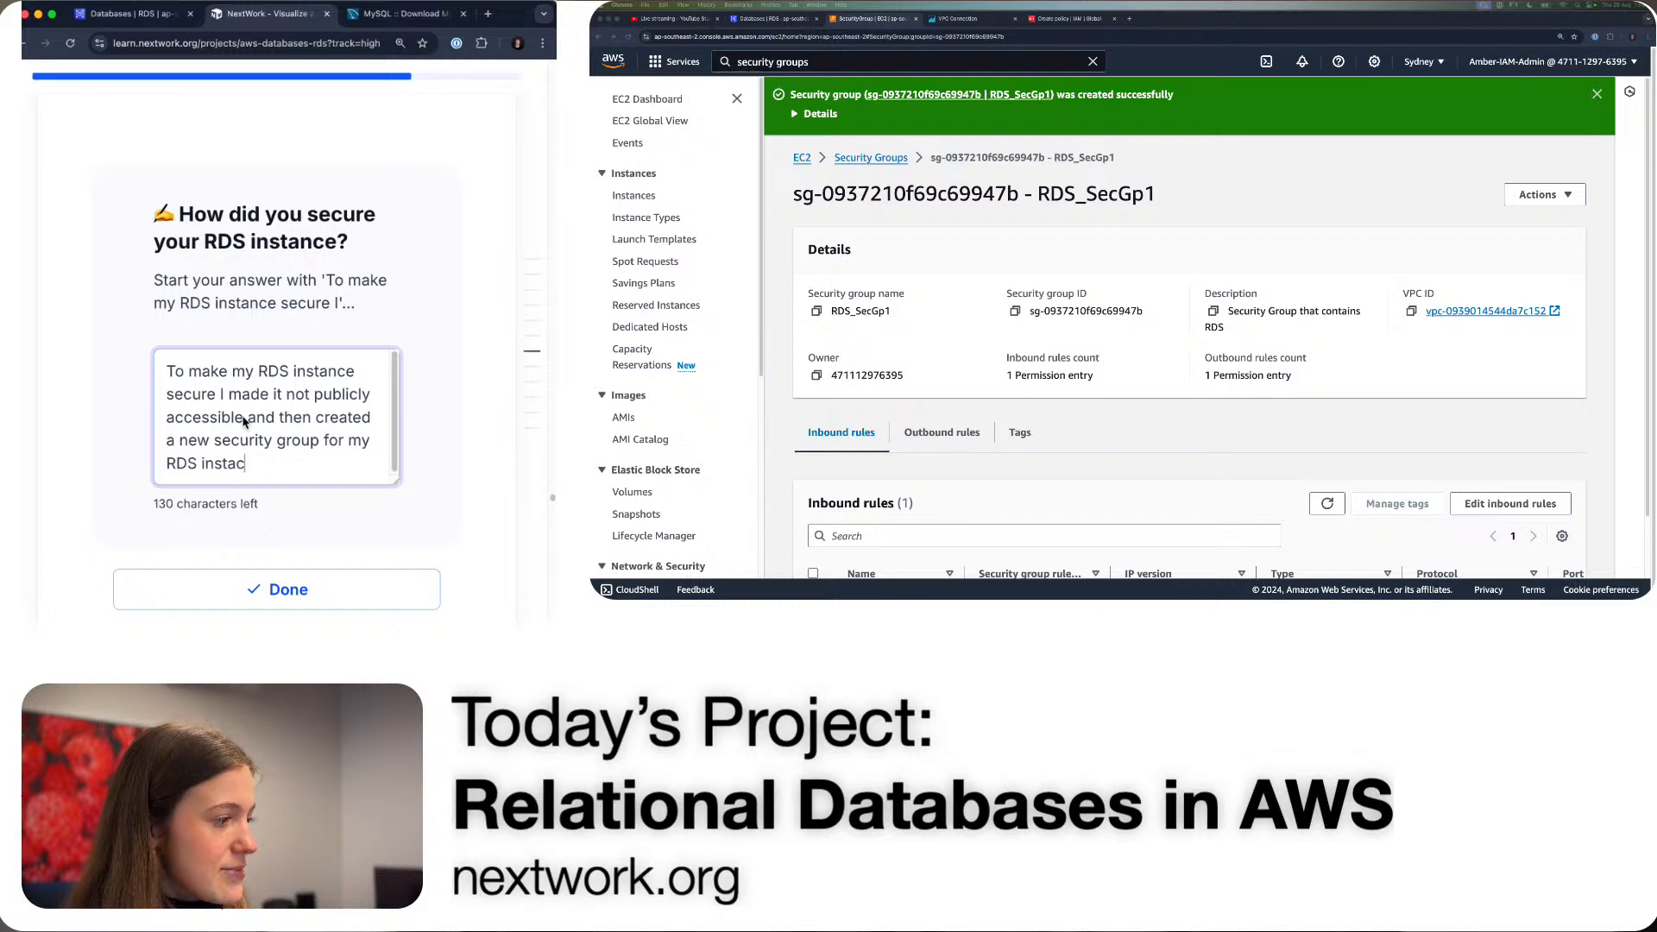
key("BackSpace")
type("nce.")
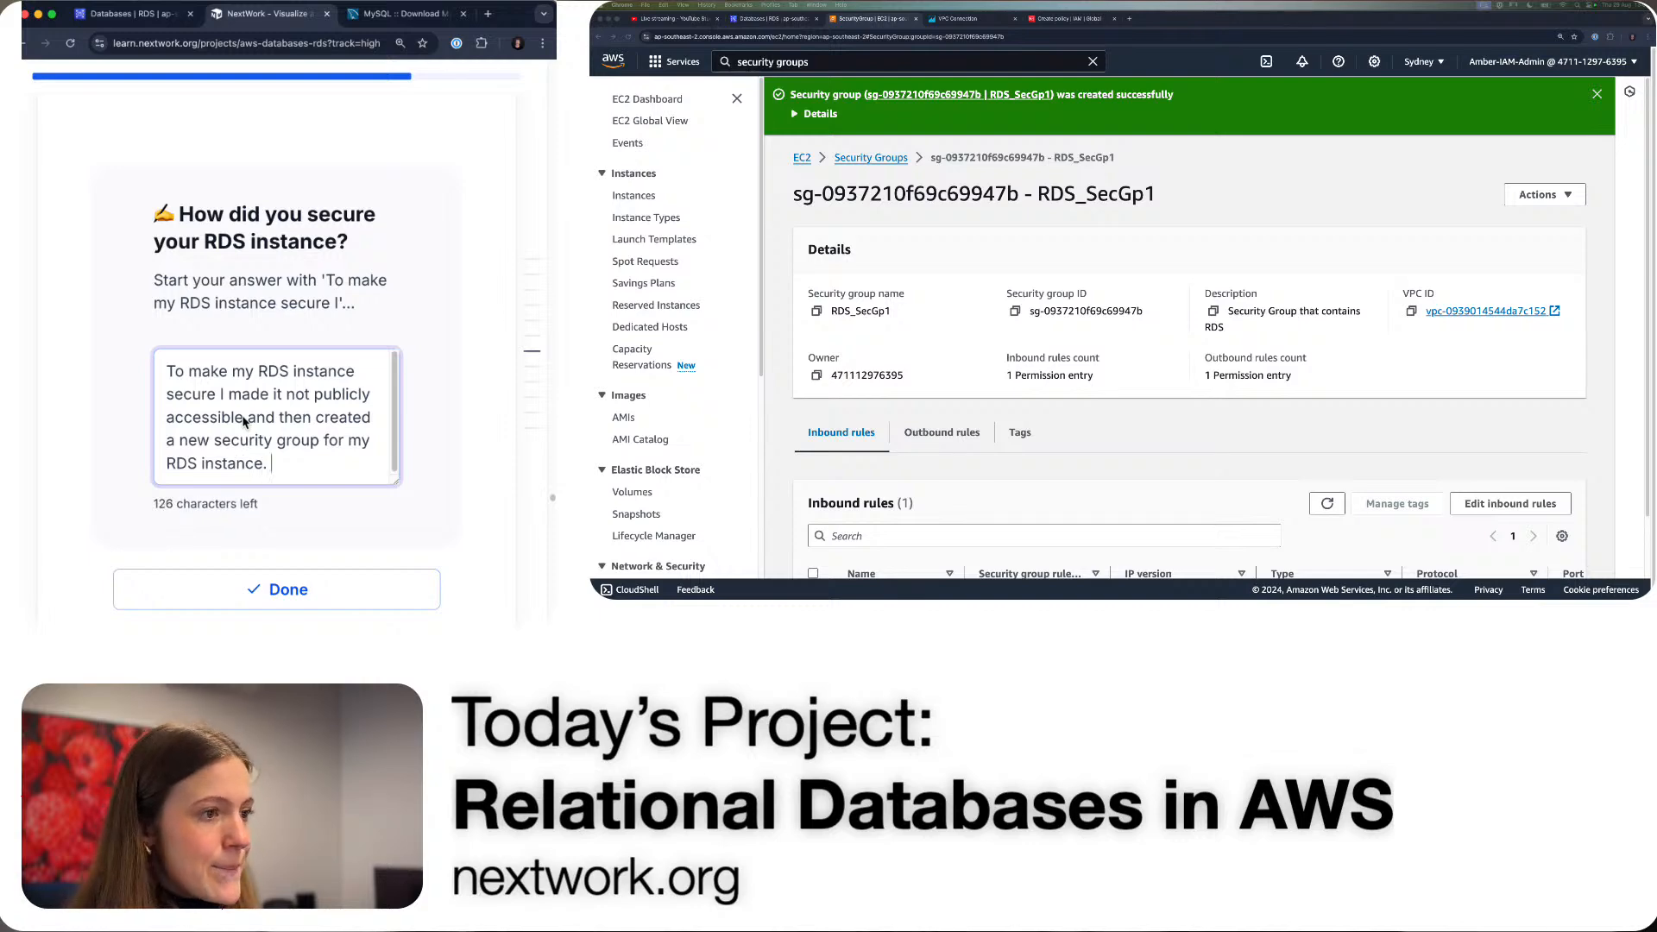
left_click(320, 579)
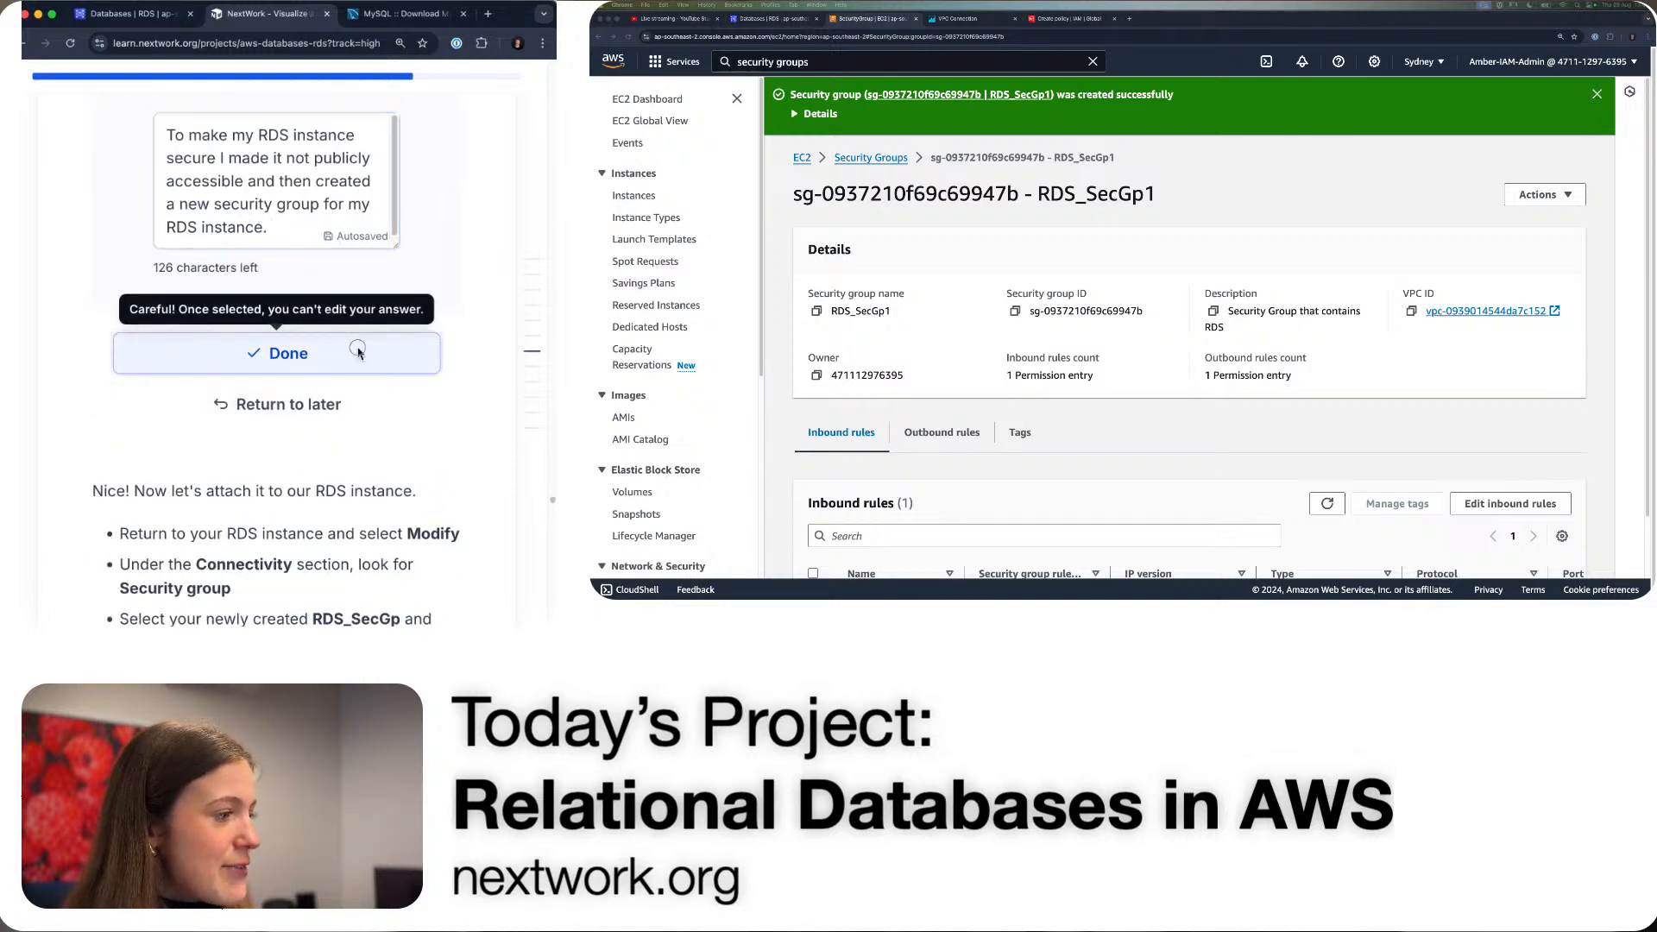
- Mark the RDS security answer done and open the quicksightdatabase instance for modification in the RDS console
left_click(358, 353)
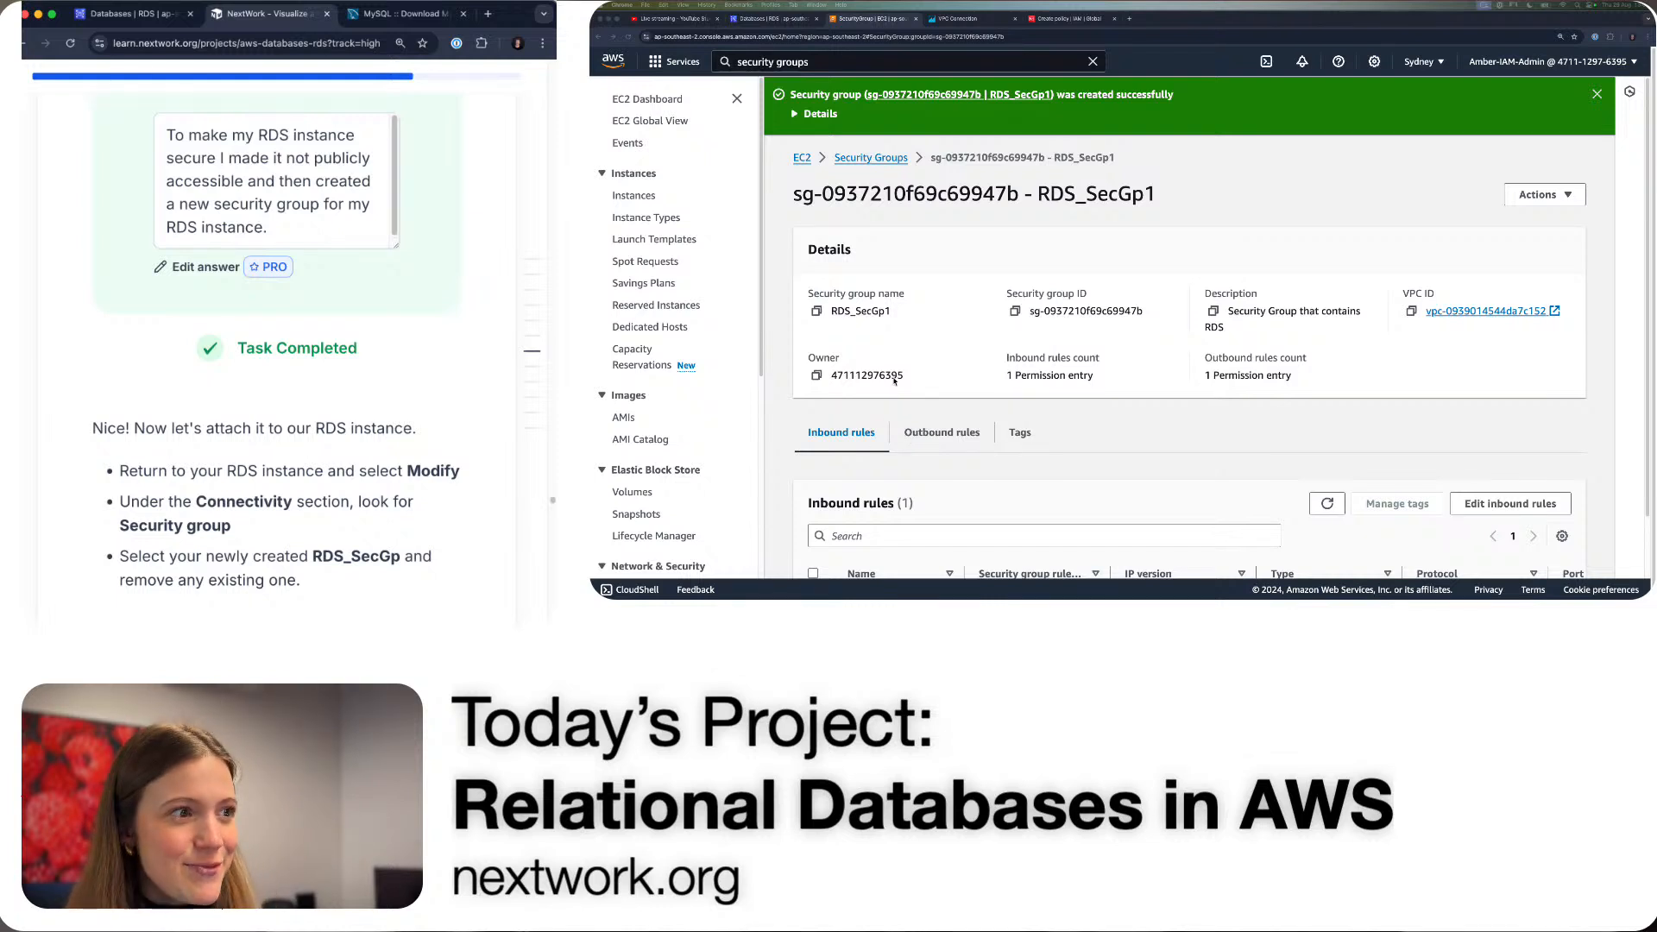
scroll(894, 380, "down", 1)
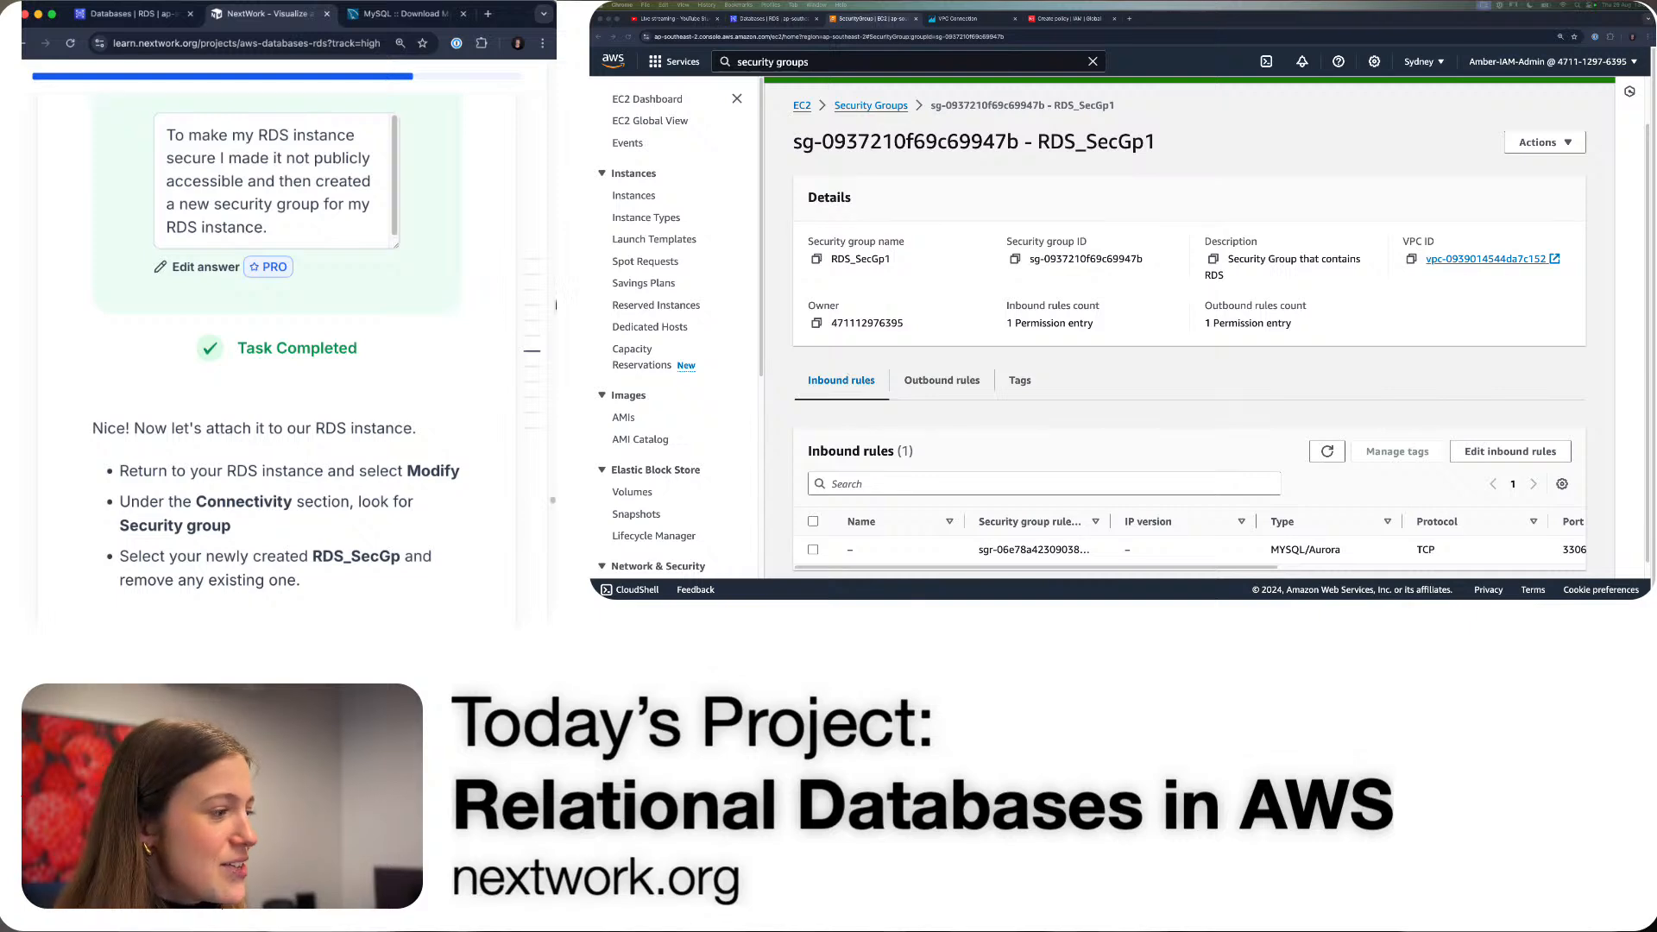
left_click(765, 19)
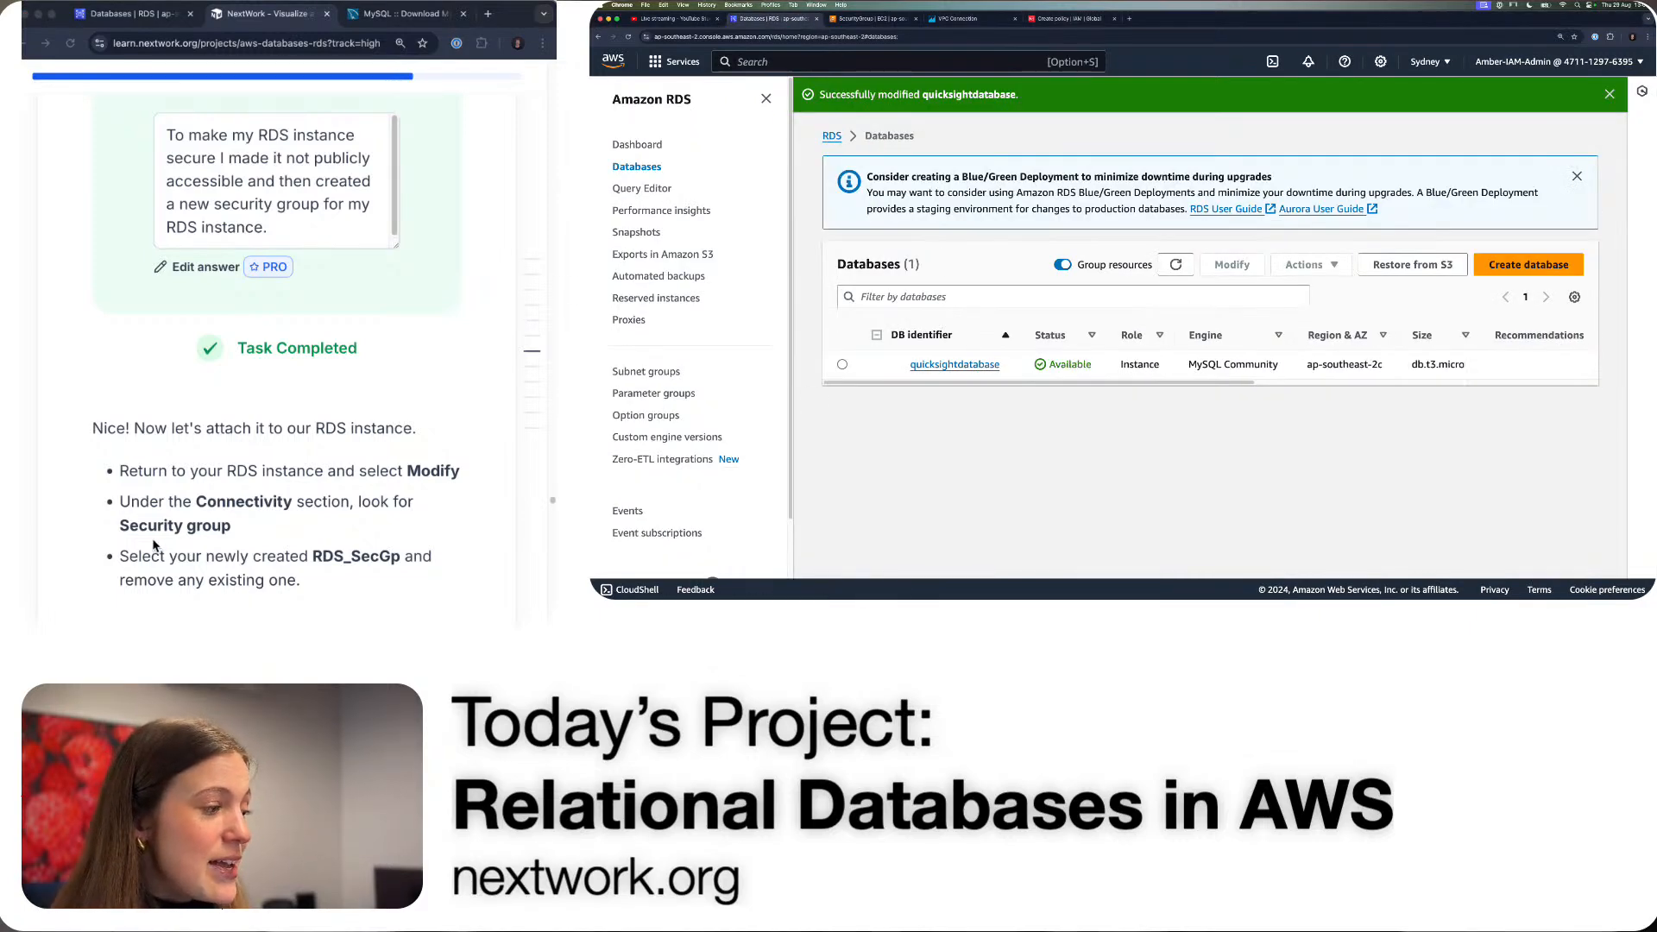
scroll(179, 531, "down", 2)
scroll(179, 528, "down", 3)
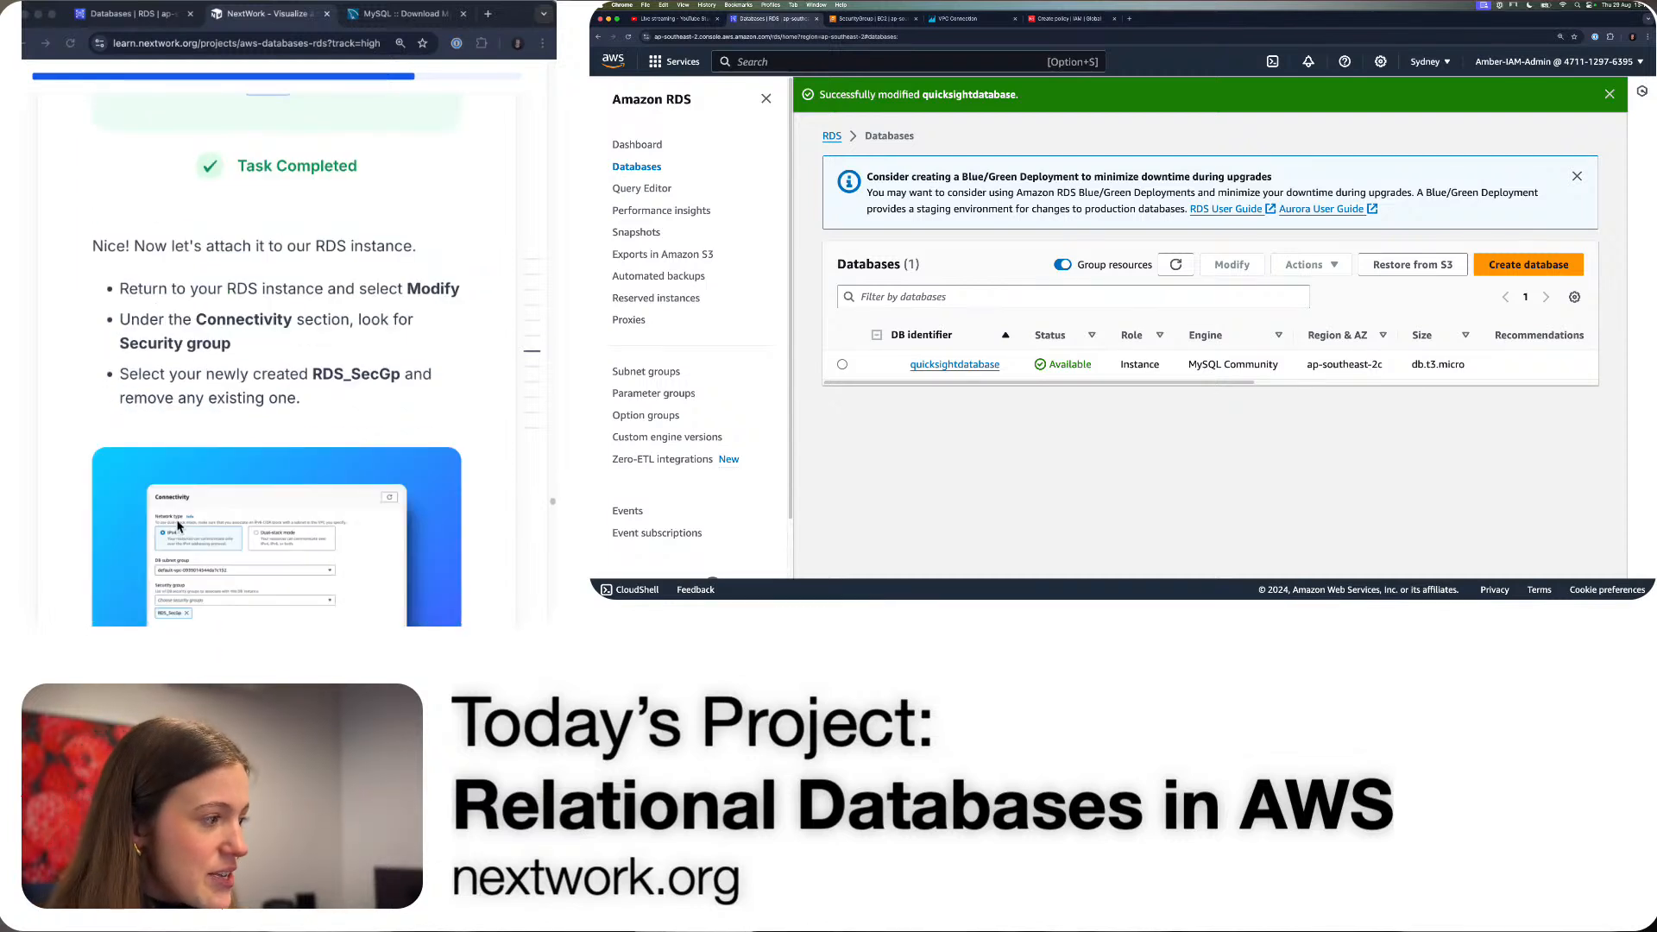
left_click(843, 365)
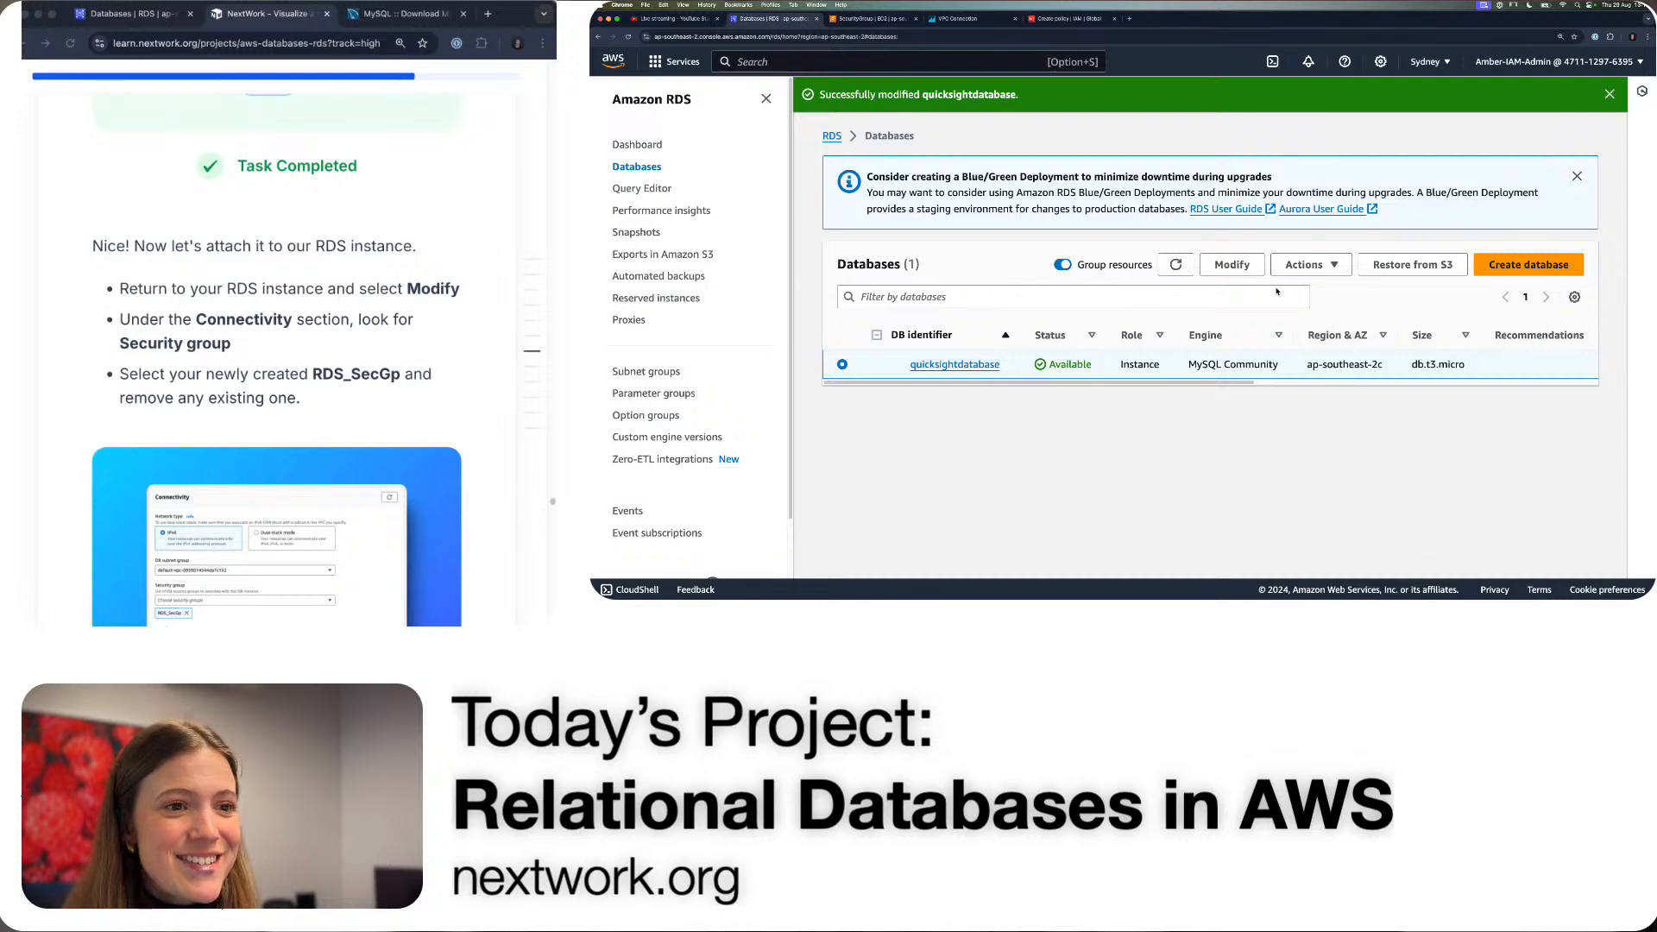
left_click(1231, 265)
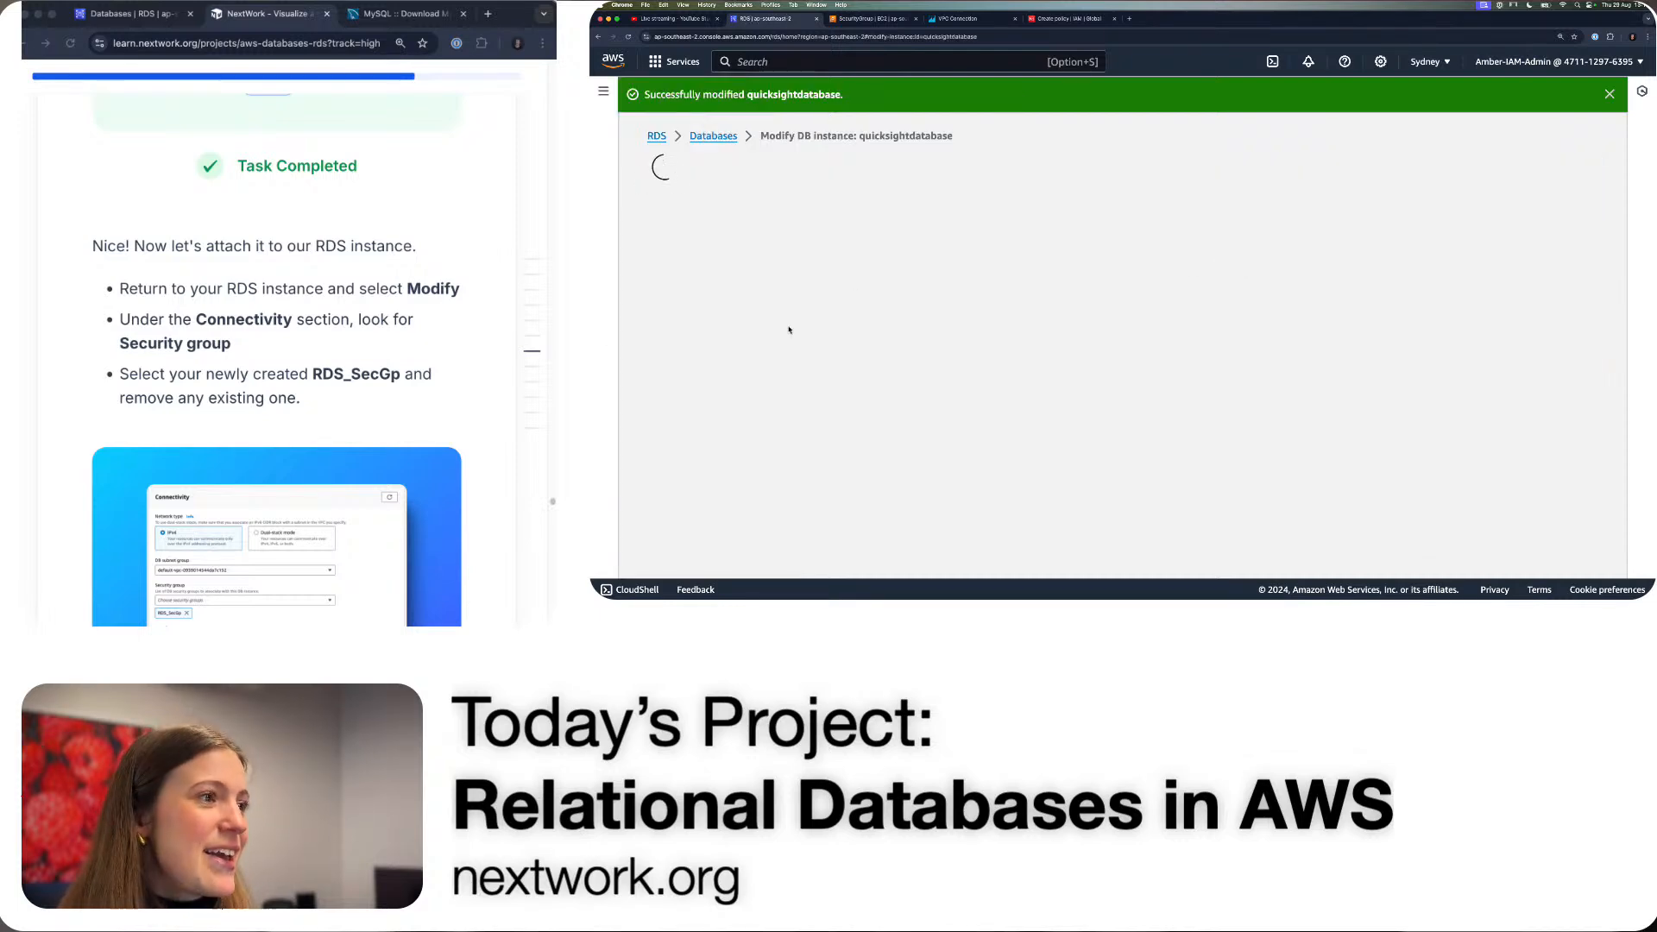
- In the instance's connectivity settings, add the RDS_SecGp1 security group and remove the default one
scroll(776, 418, "down", 10)
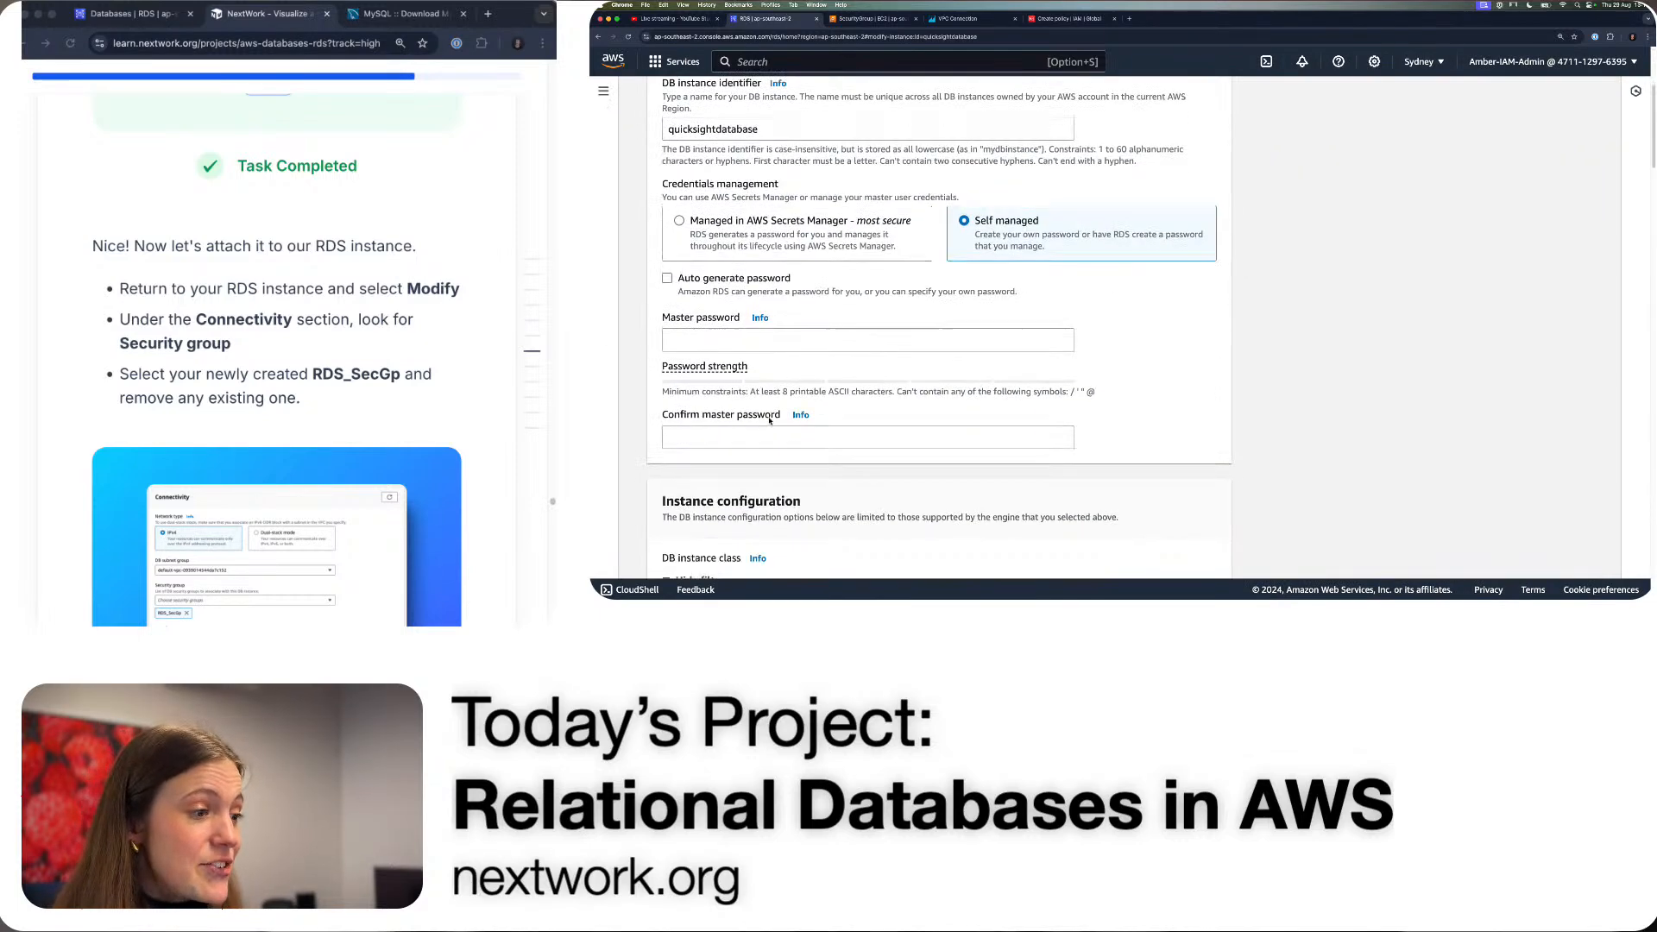
scroll(872, 426, "down", 3)
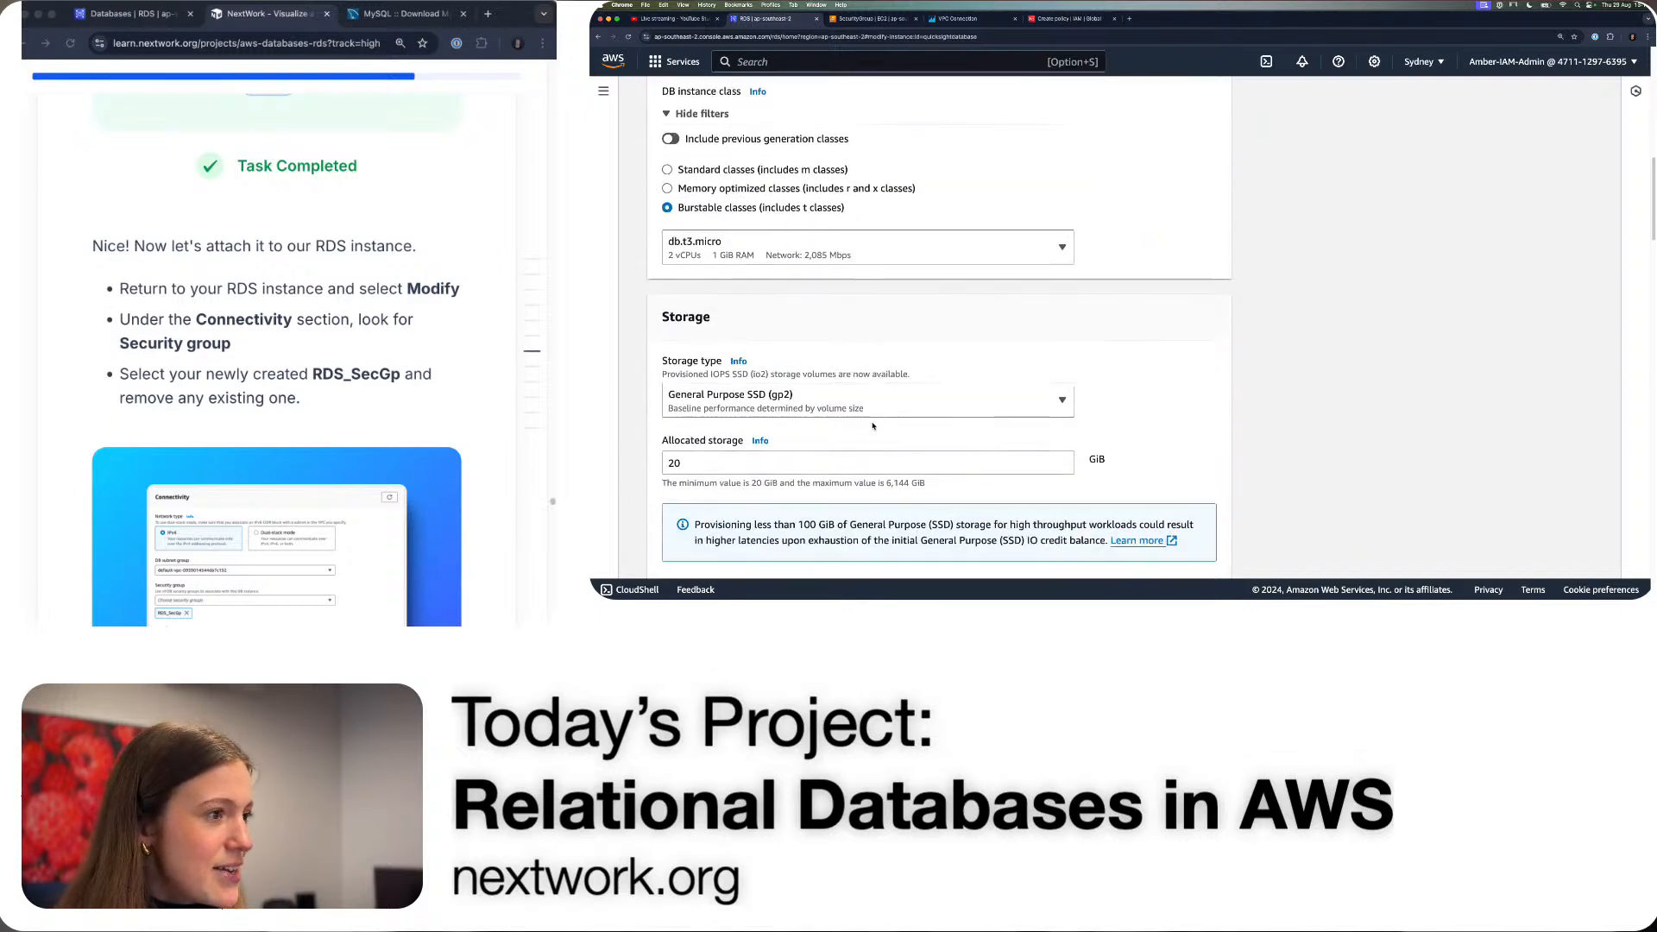
scroll(1099, 403, "down", 10)
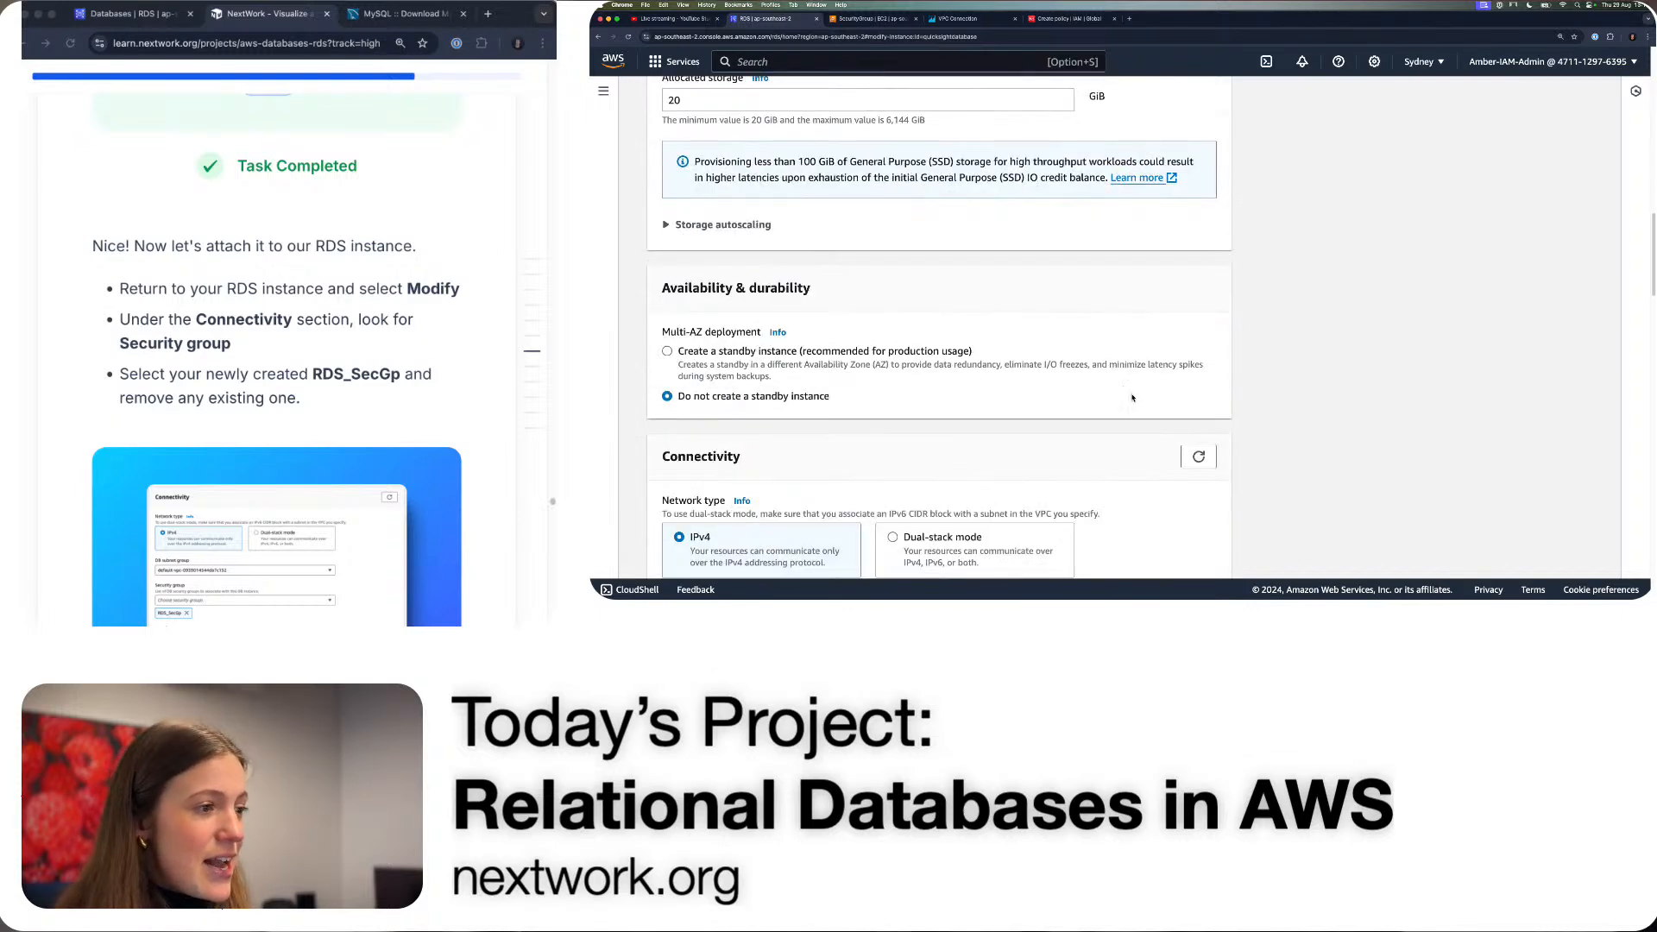
scroll(1136, 399, "down", 5)
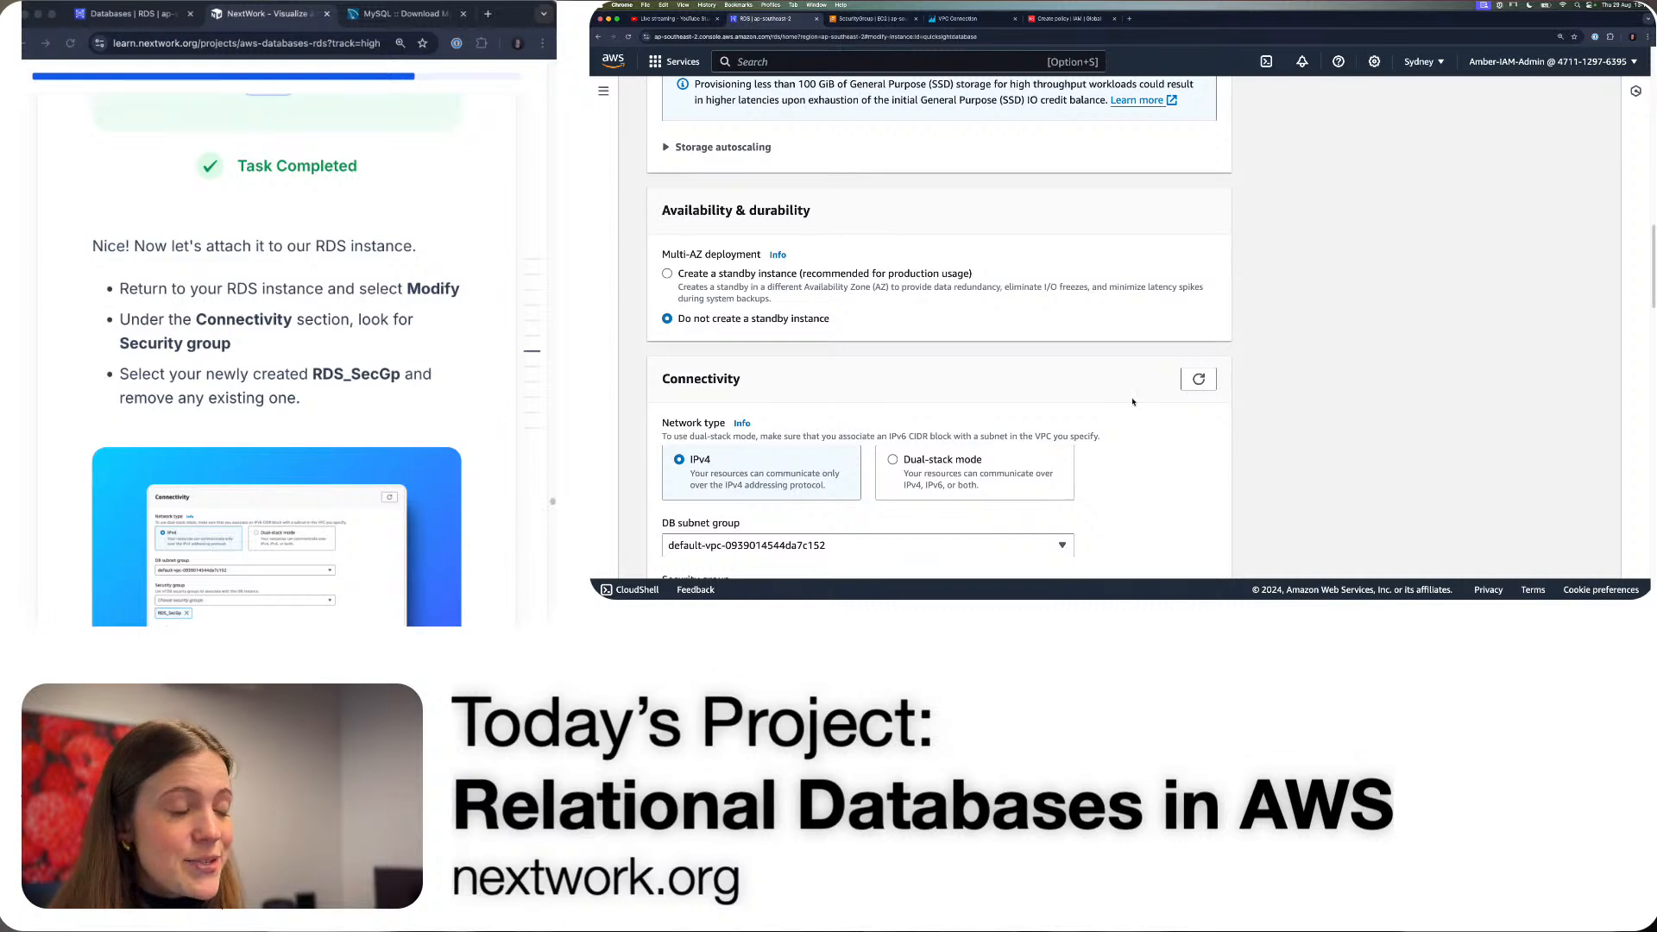
scroll(1071, 401, "down", 2)
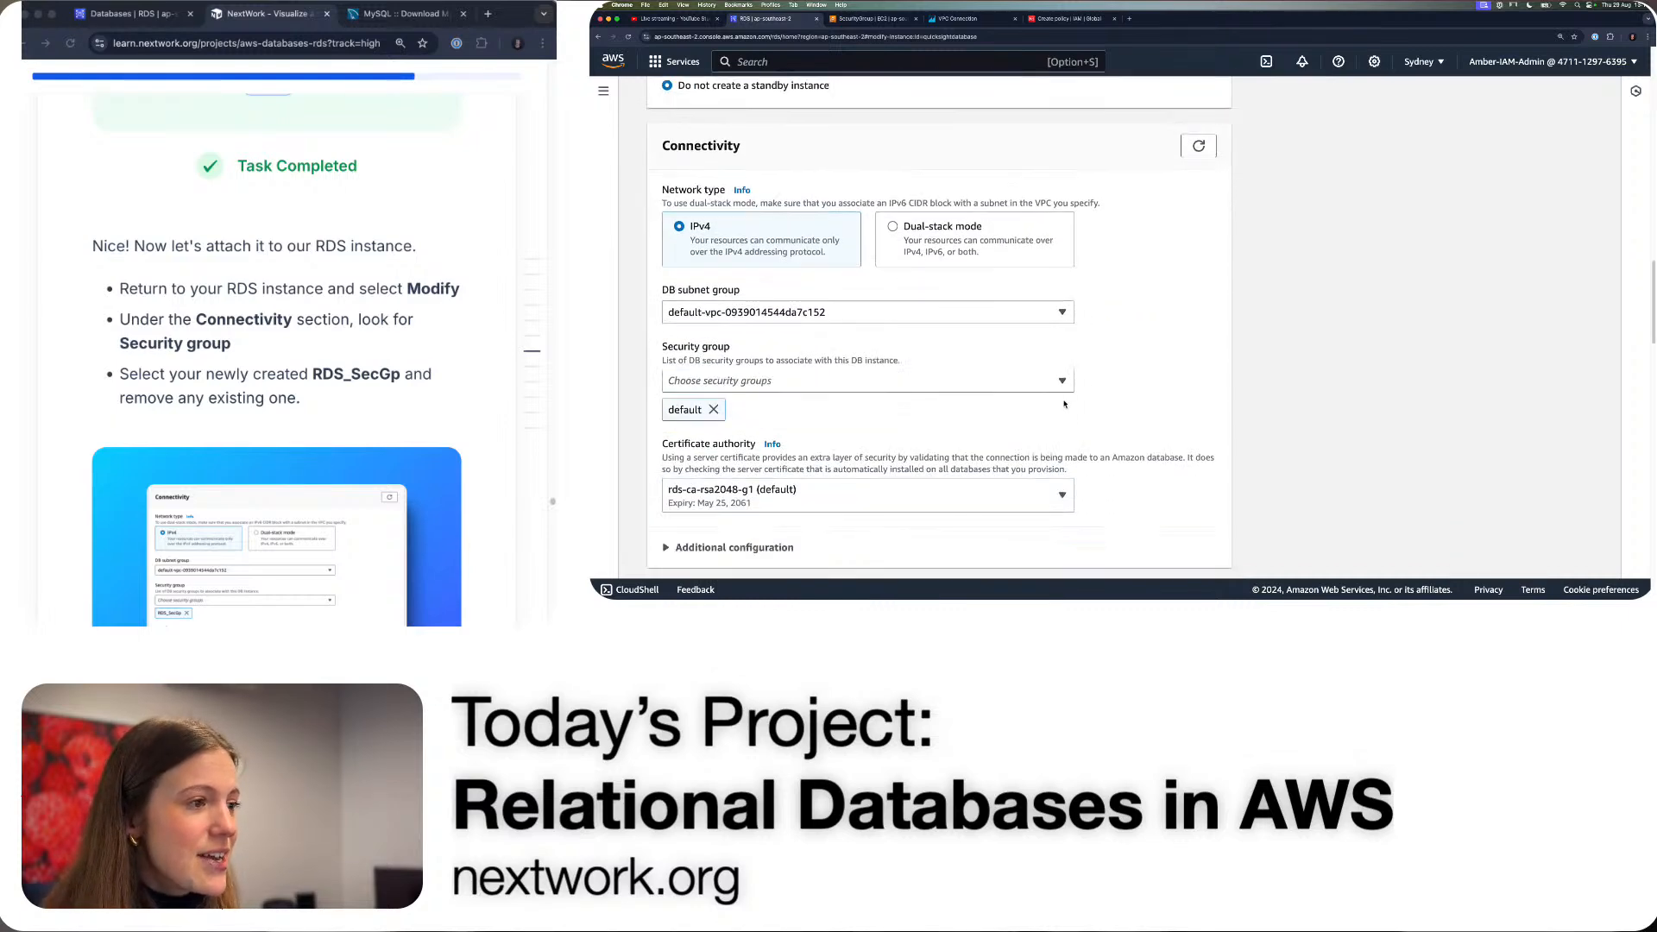
scroll(1064, 403, "down", 1)
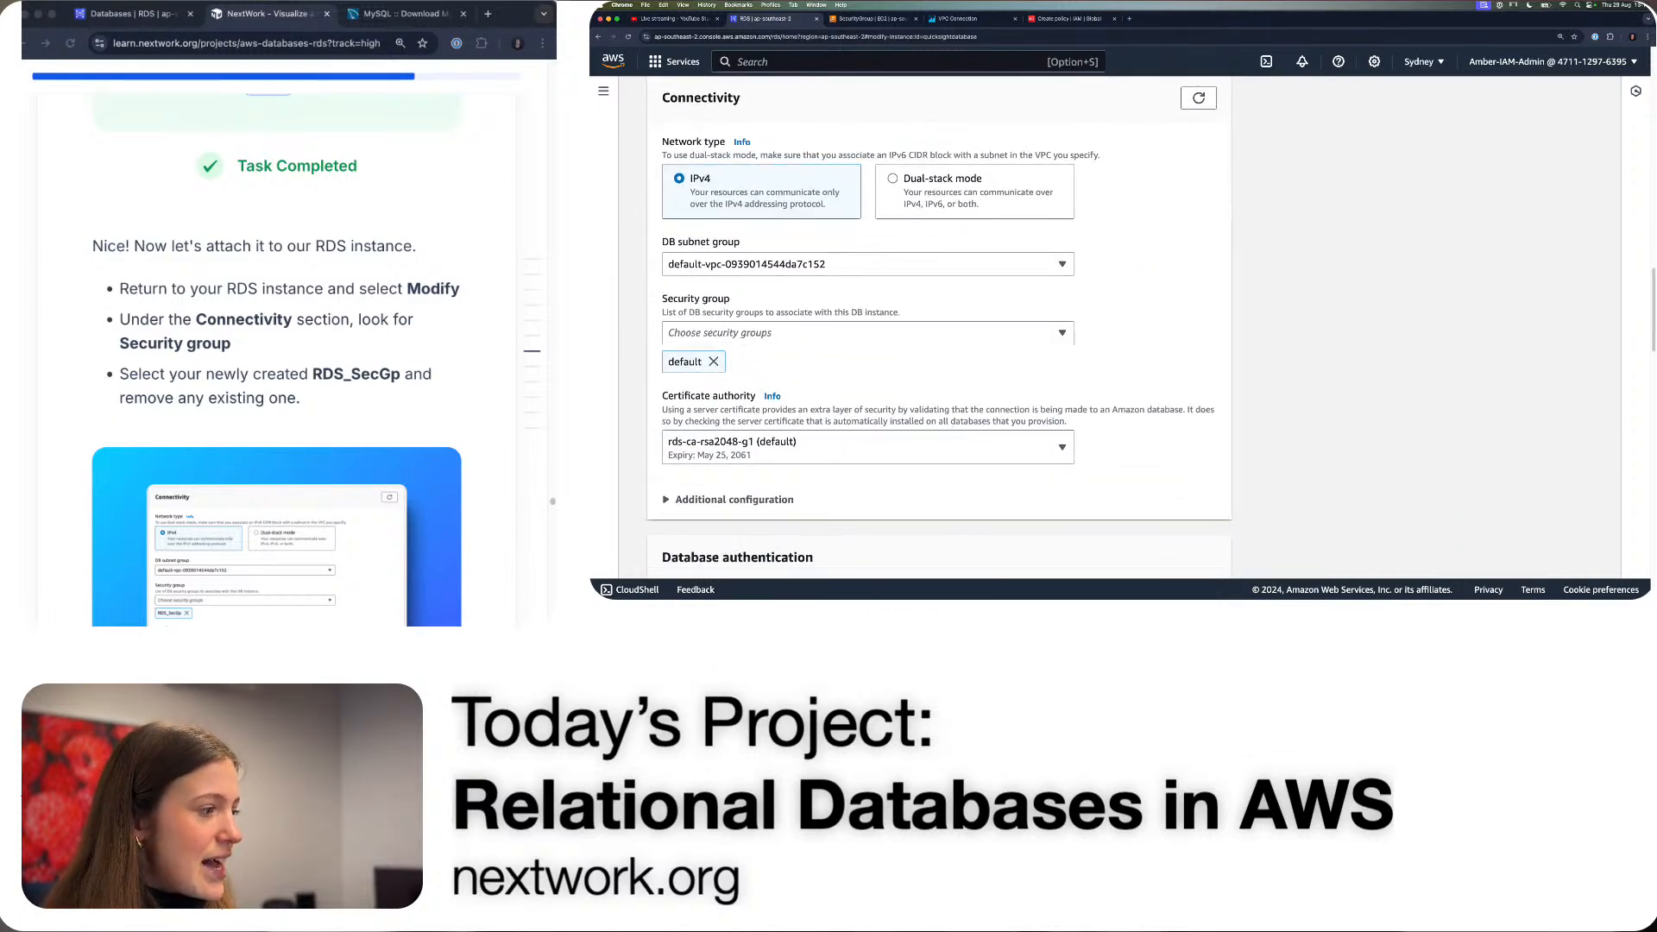
scroll(430, 359, "down", 8)
scroll(396, 367, "up", 4)
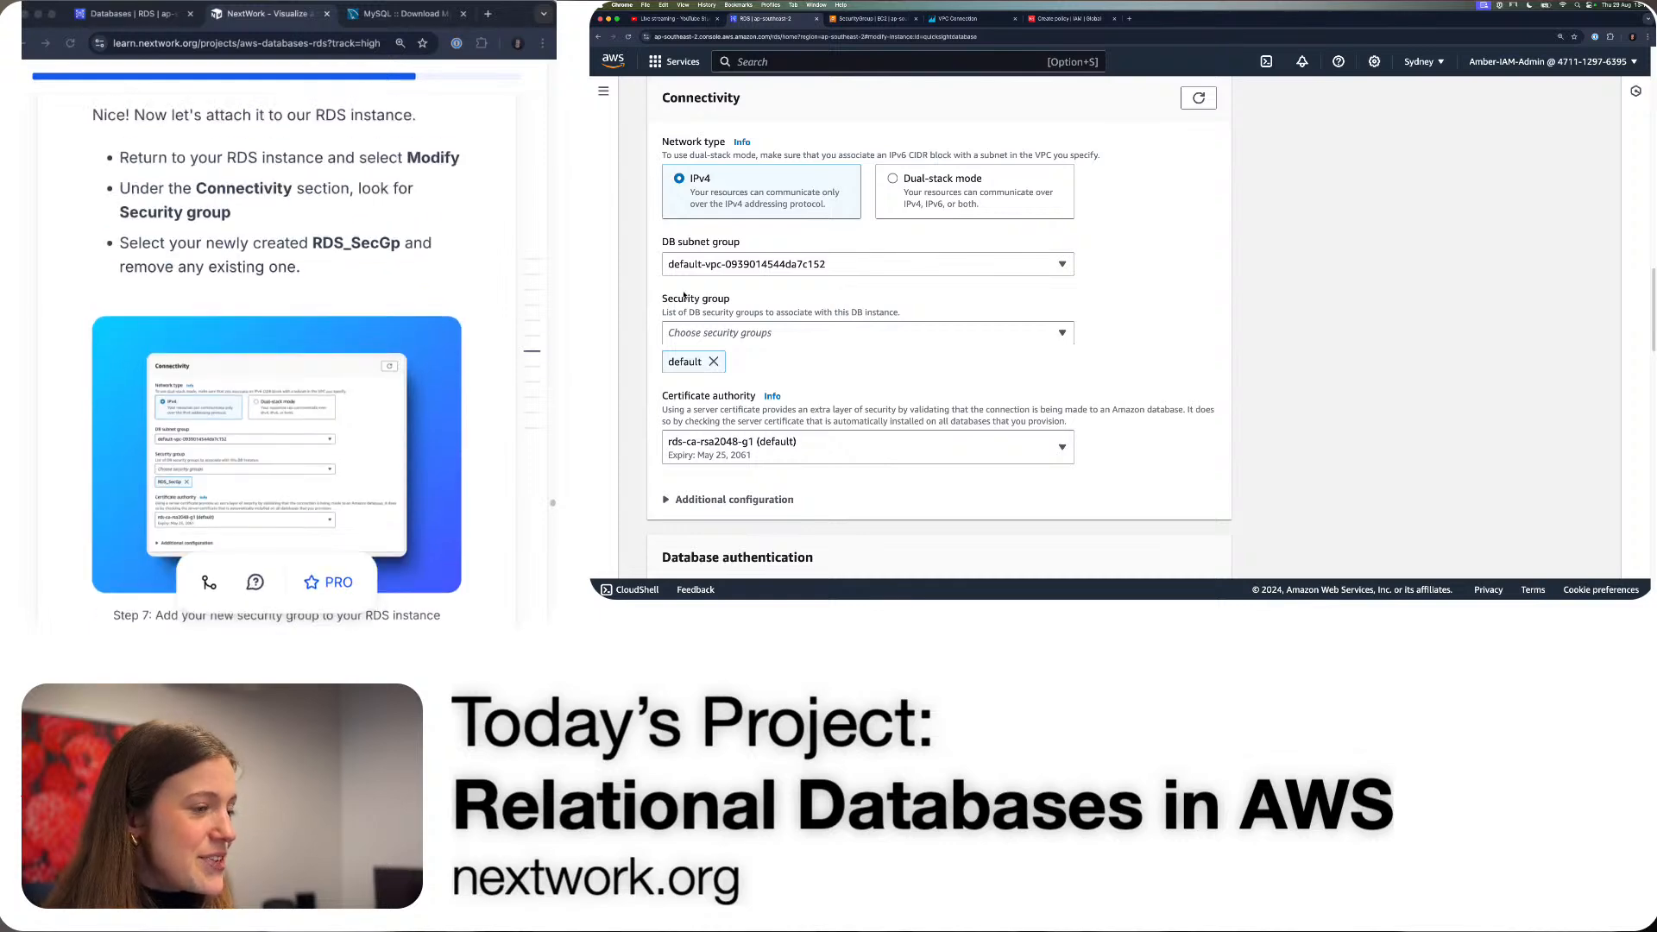
left_click(722, 335)
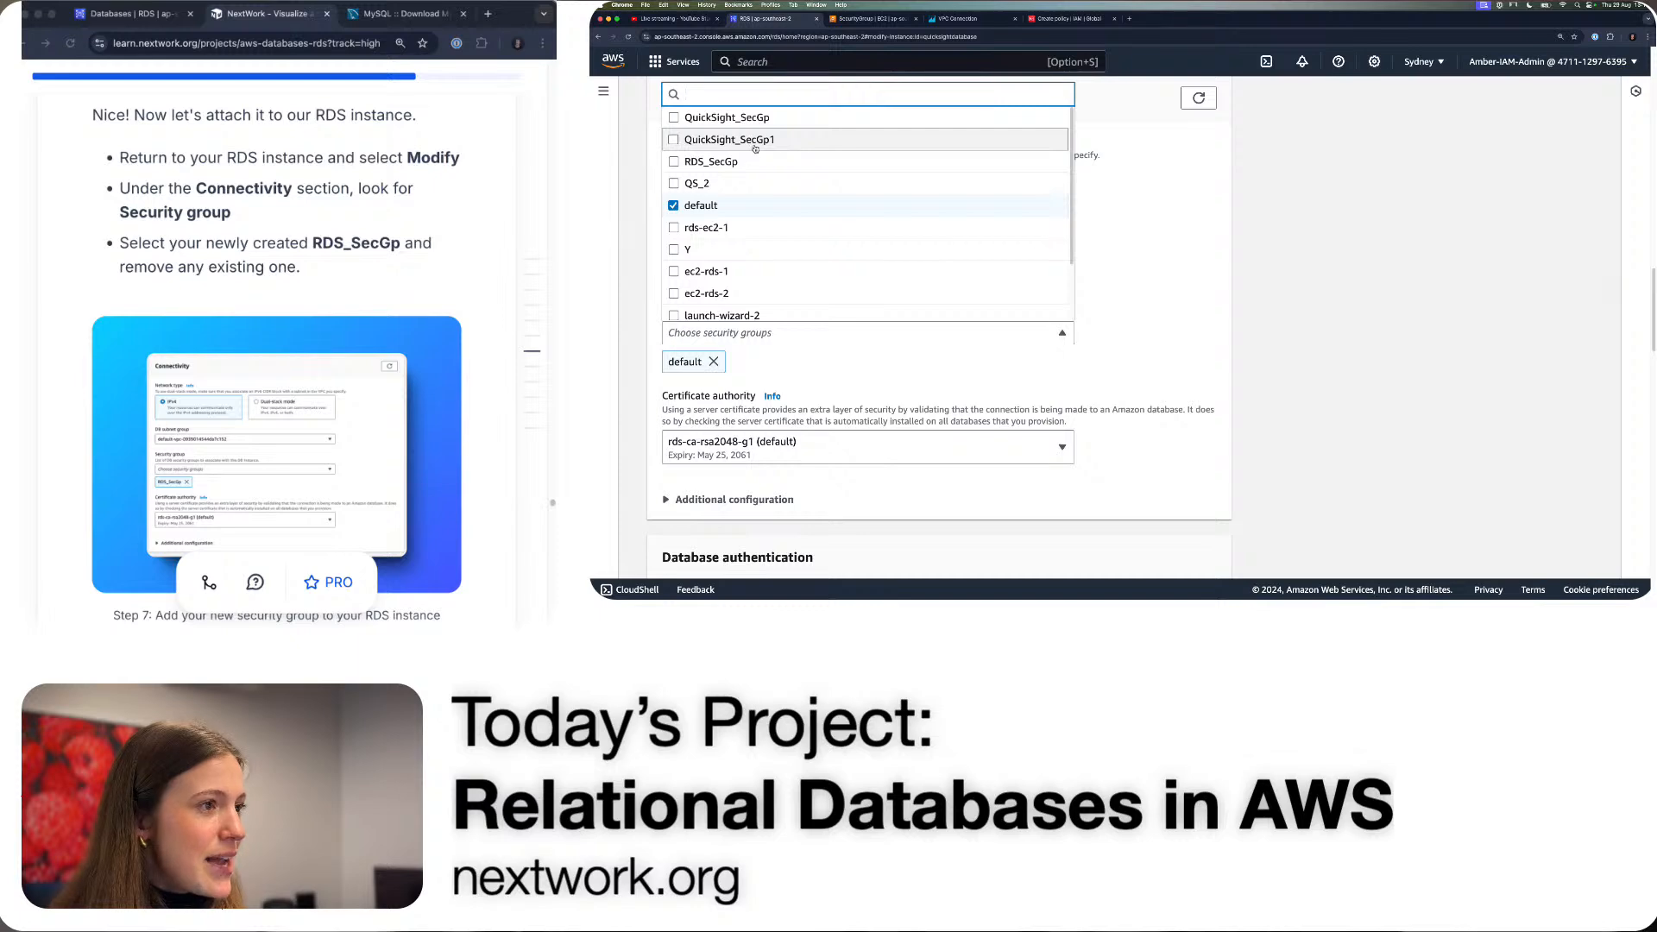
scroll(754, 164, "up", 1)
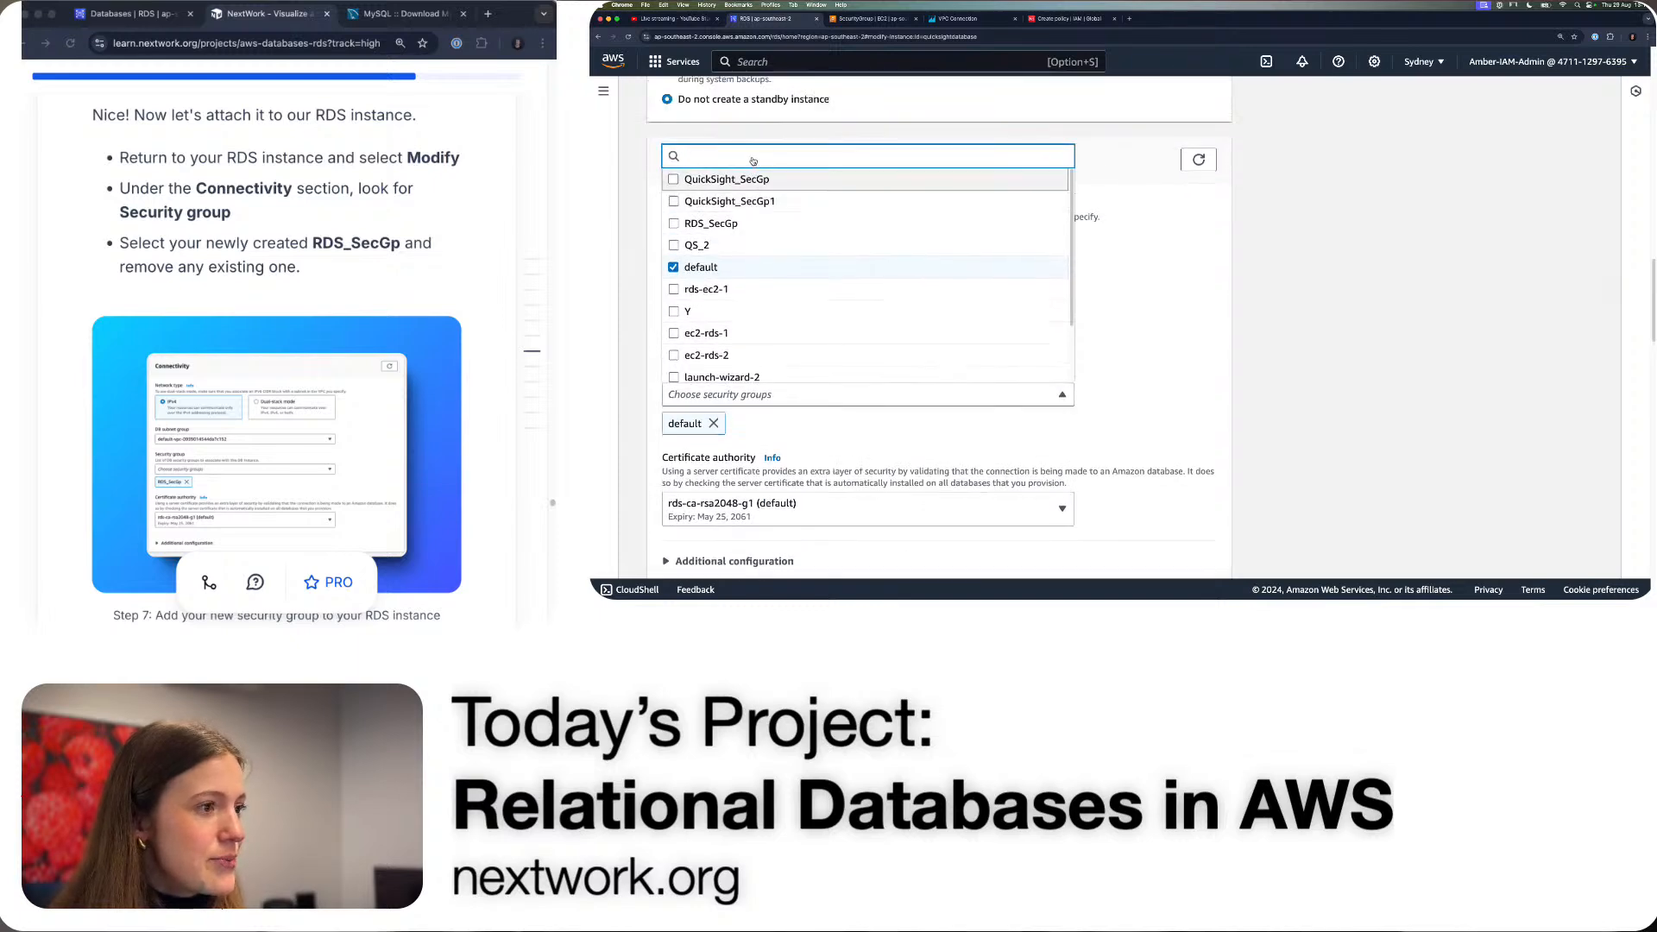
type("RDS")
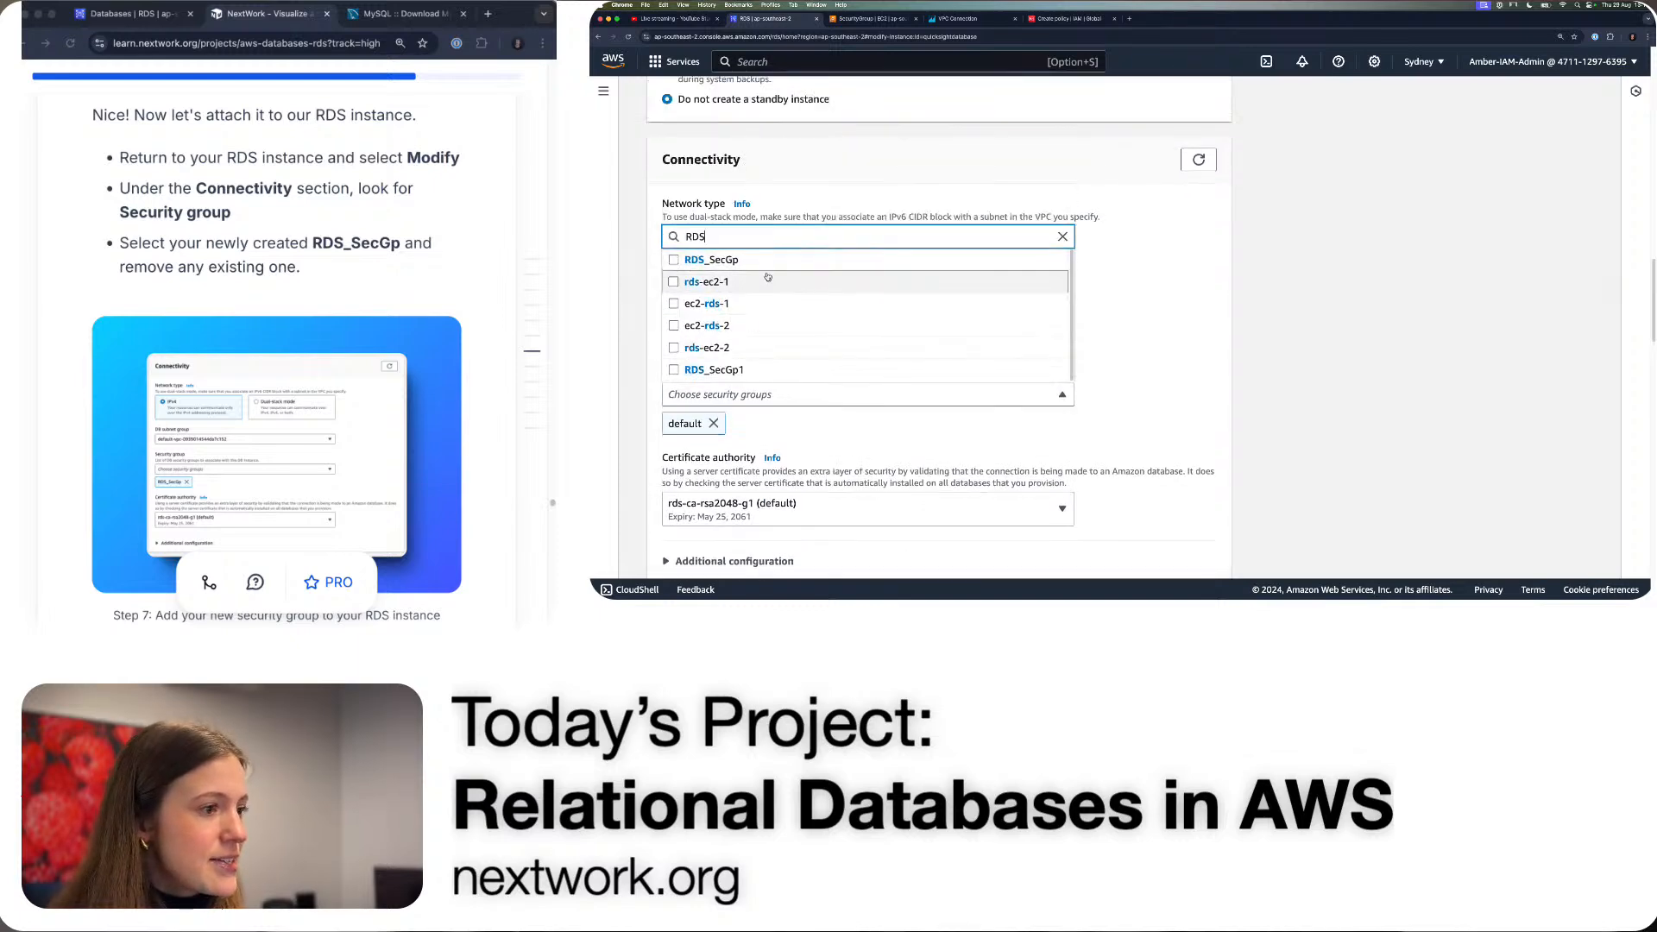
left_click(769, 371)
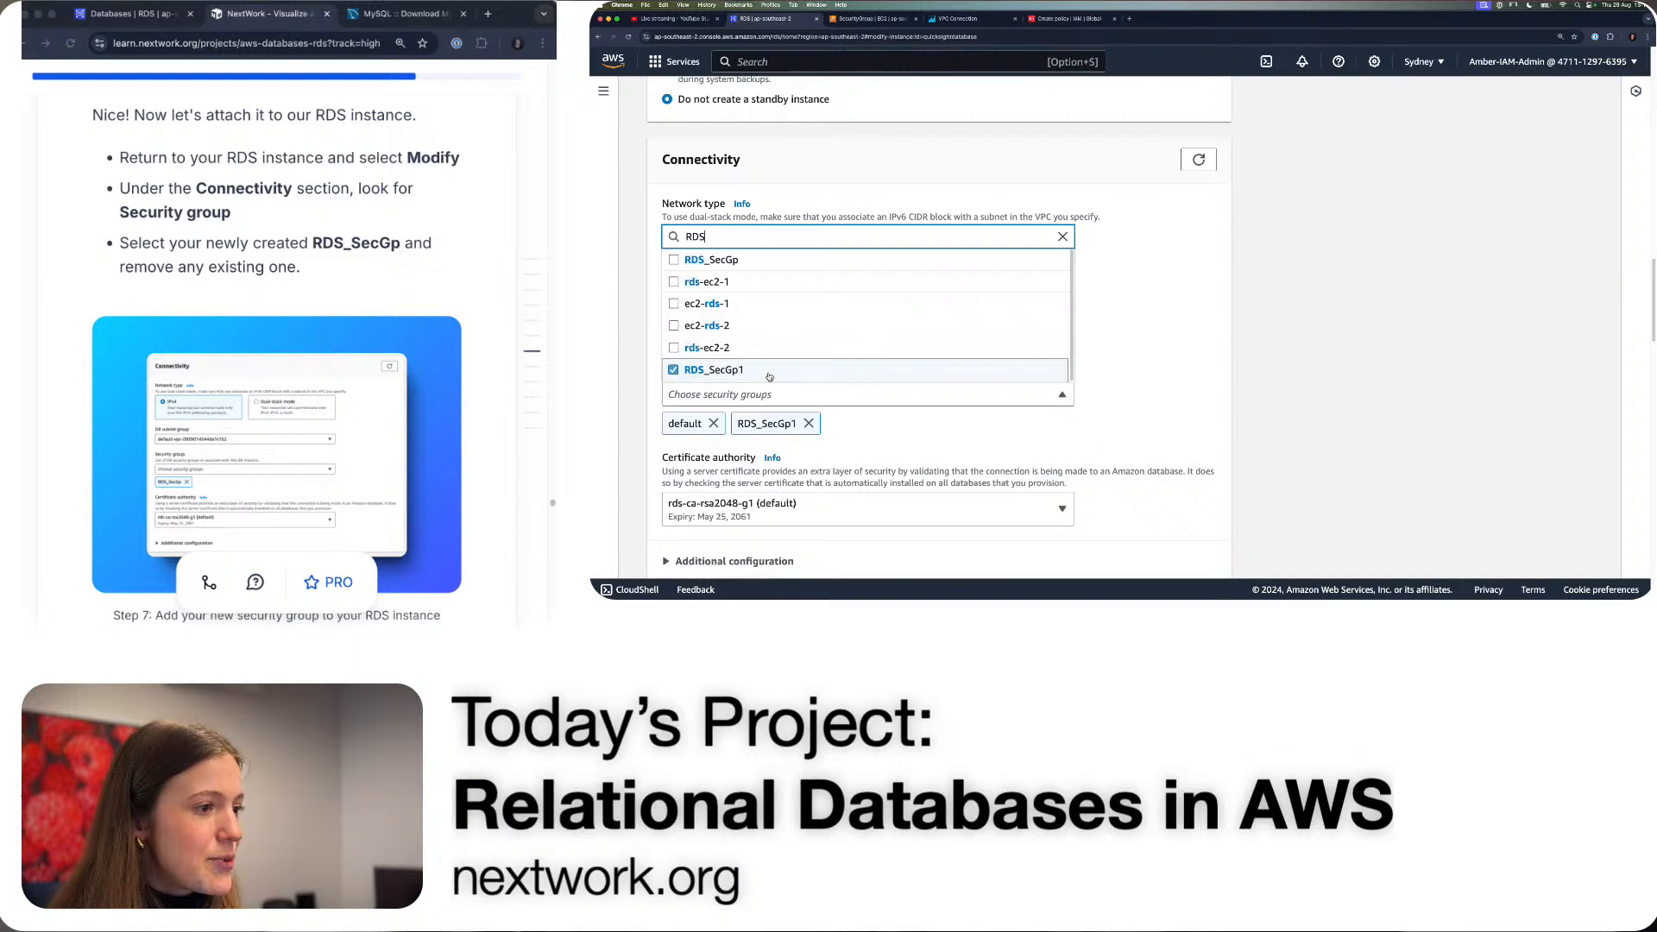
left_click(714, 424)
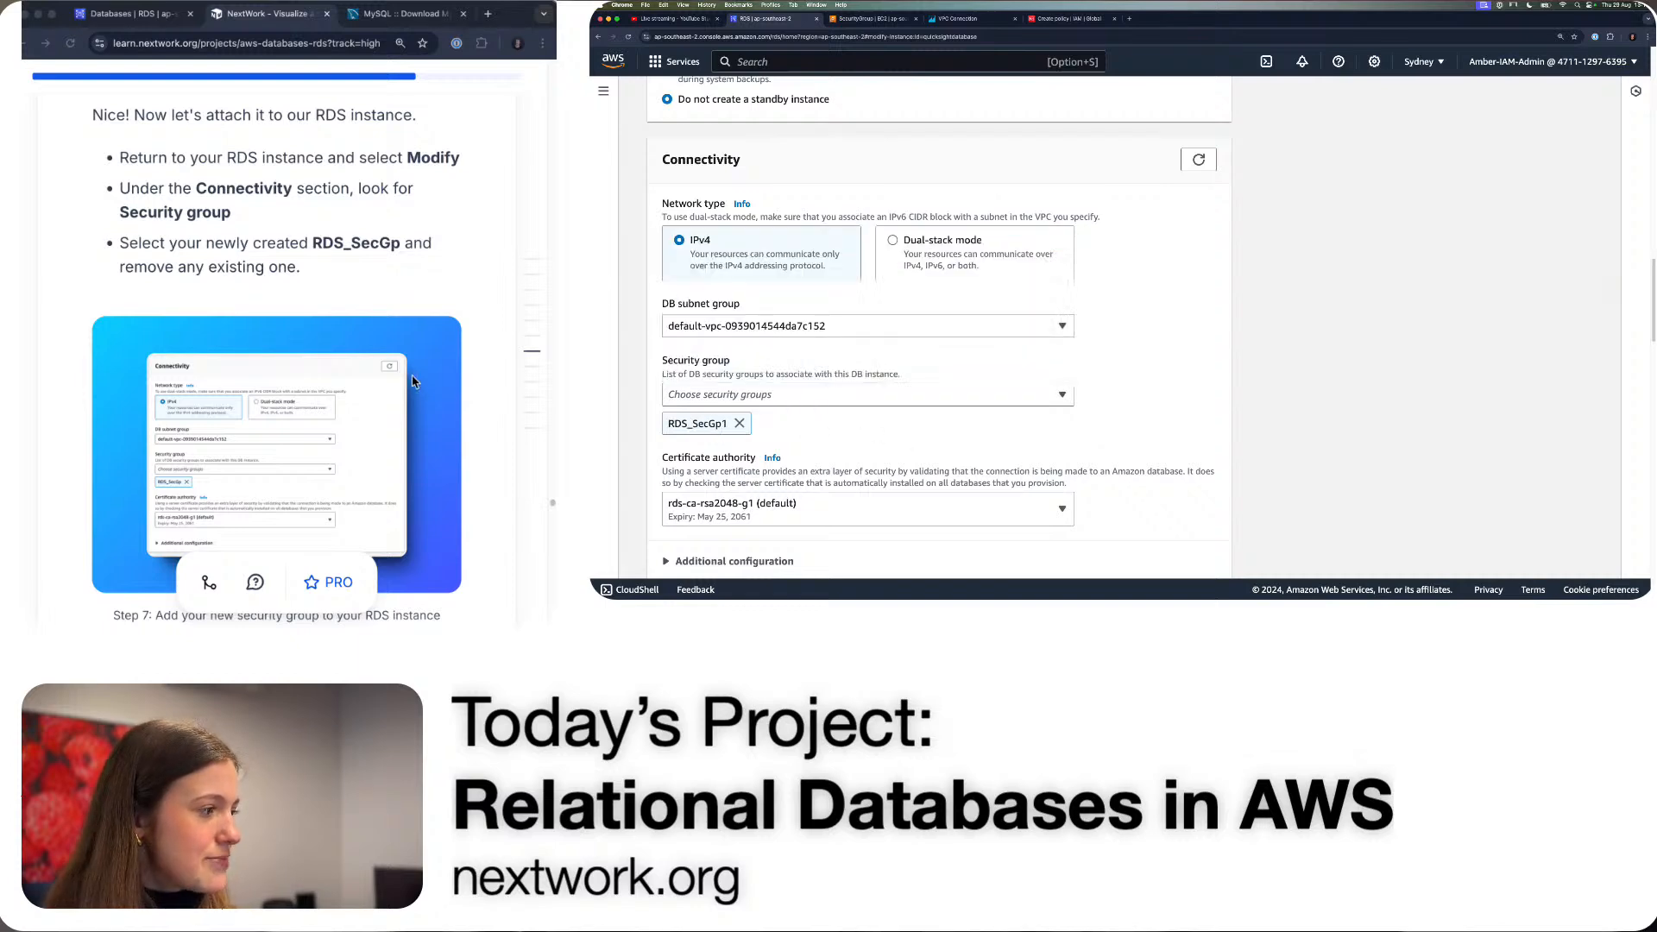
- Continue to the modification summary and submit the quicksightdatabase change with it applied immediately
scroll(413, 382, "down", 3)
scroll(1160, 423, "down", 6)
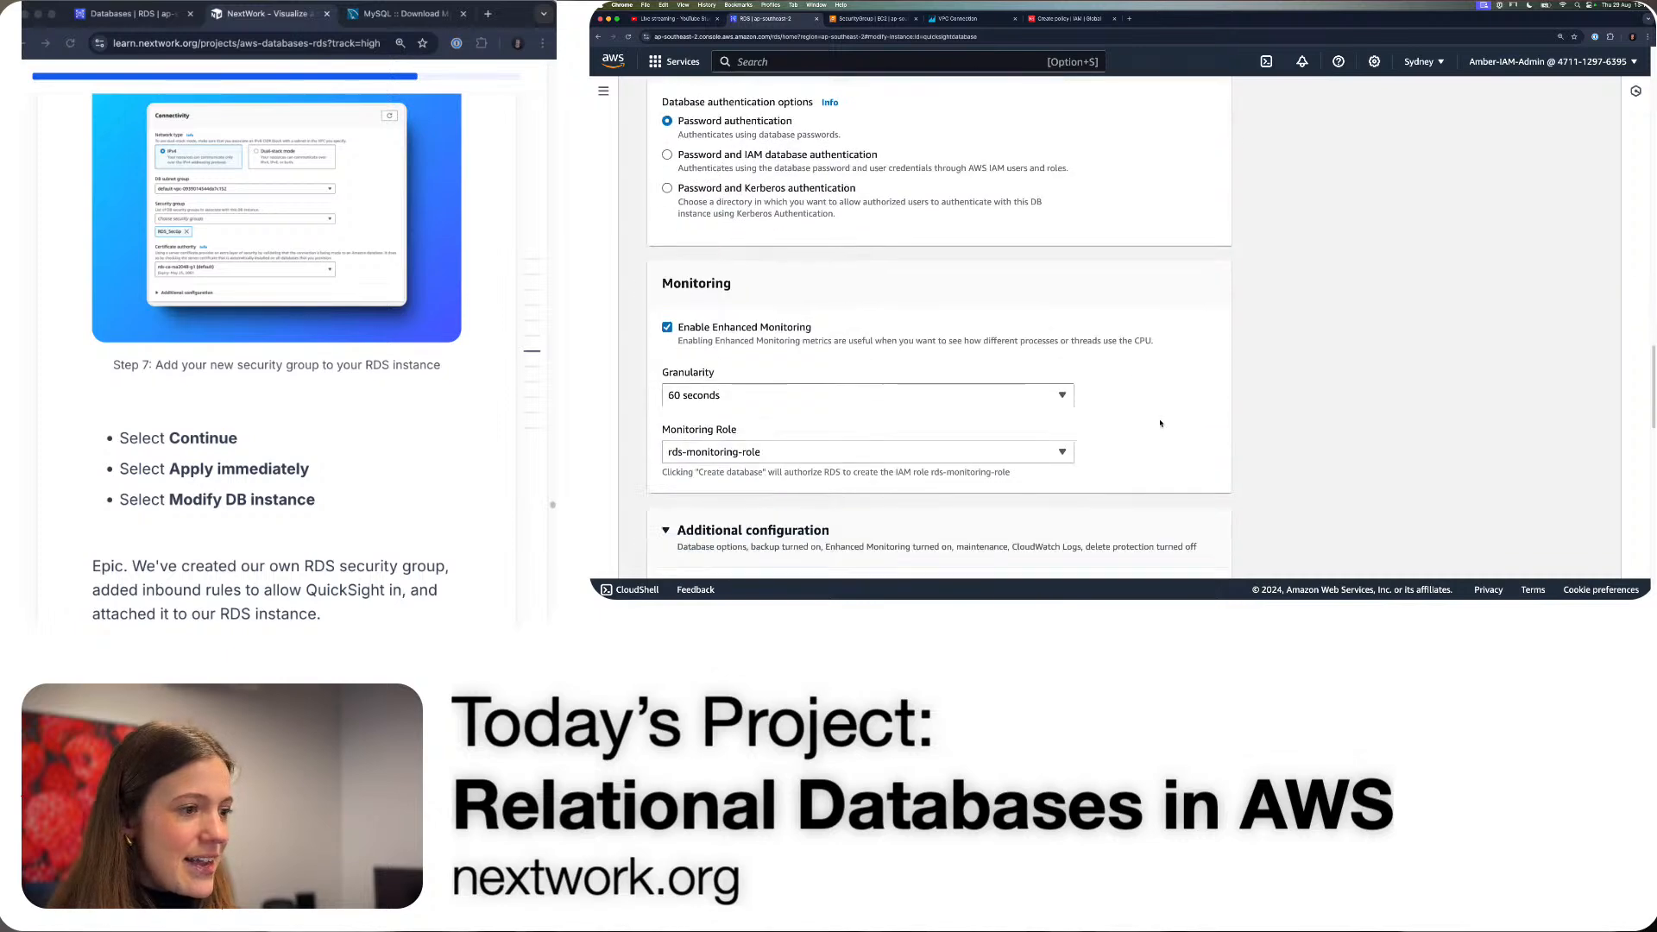
scroll(1160, 423, "down", 10)
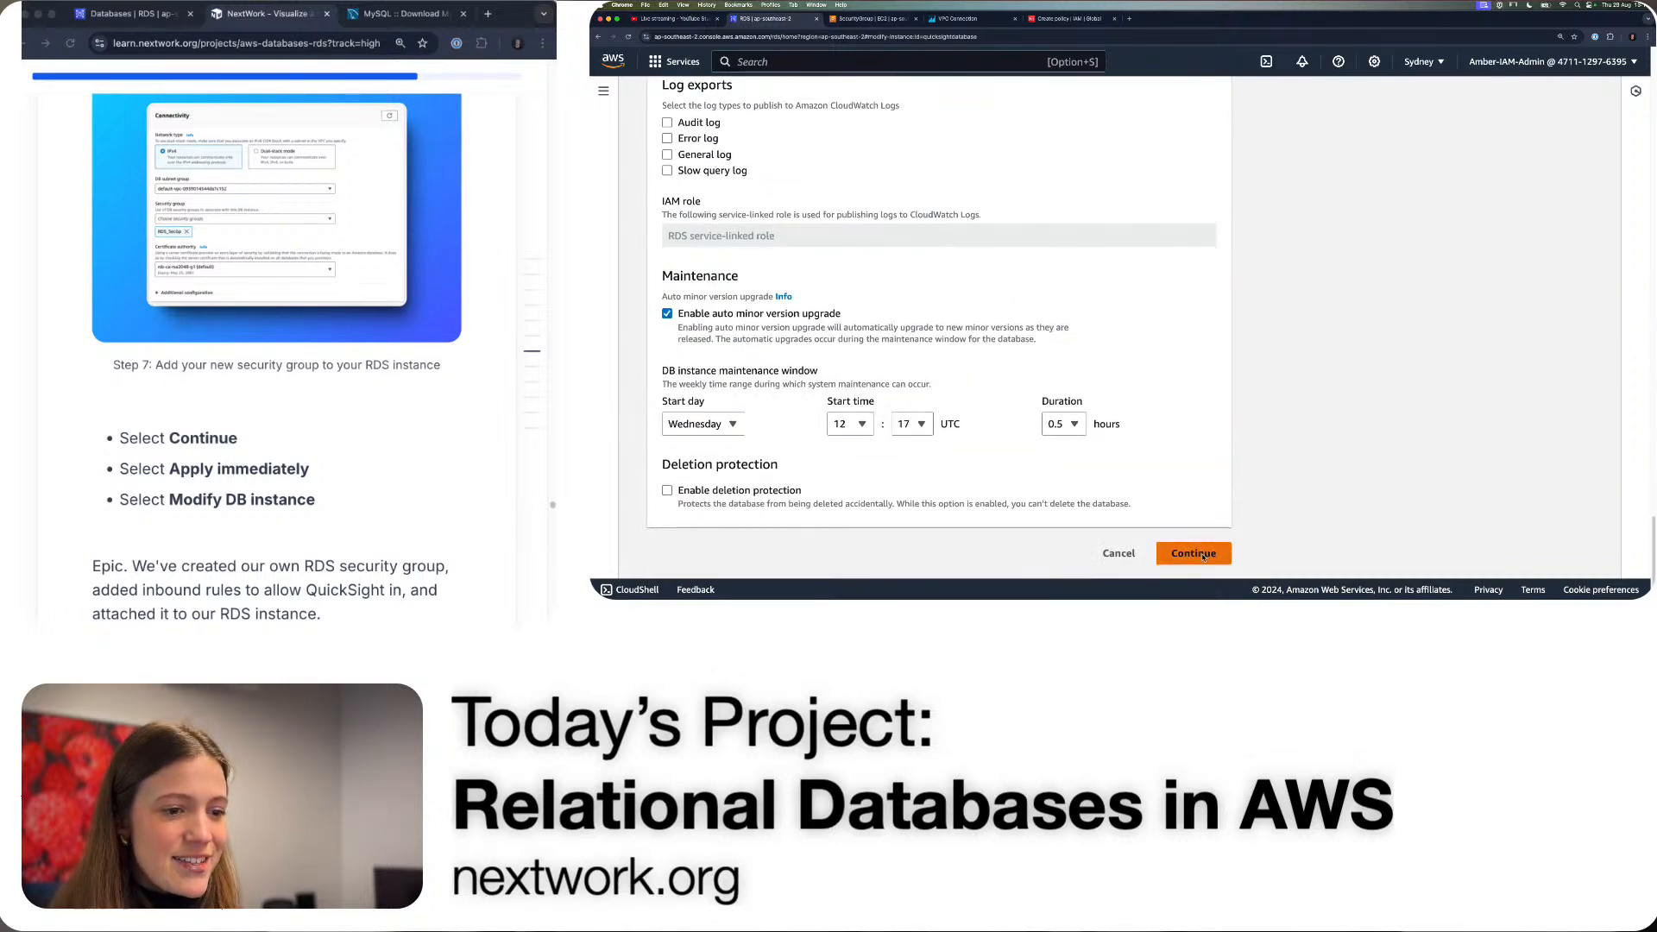
left_click(1192, 550)
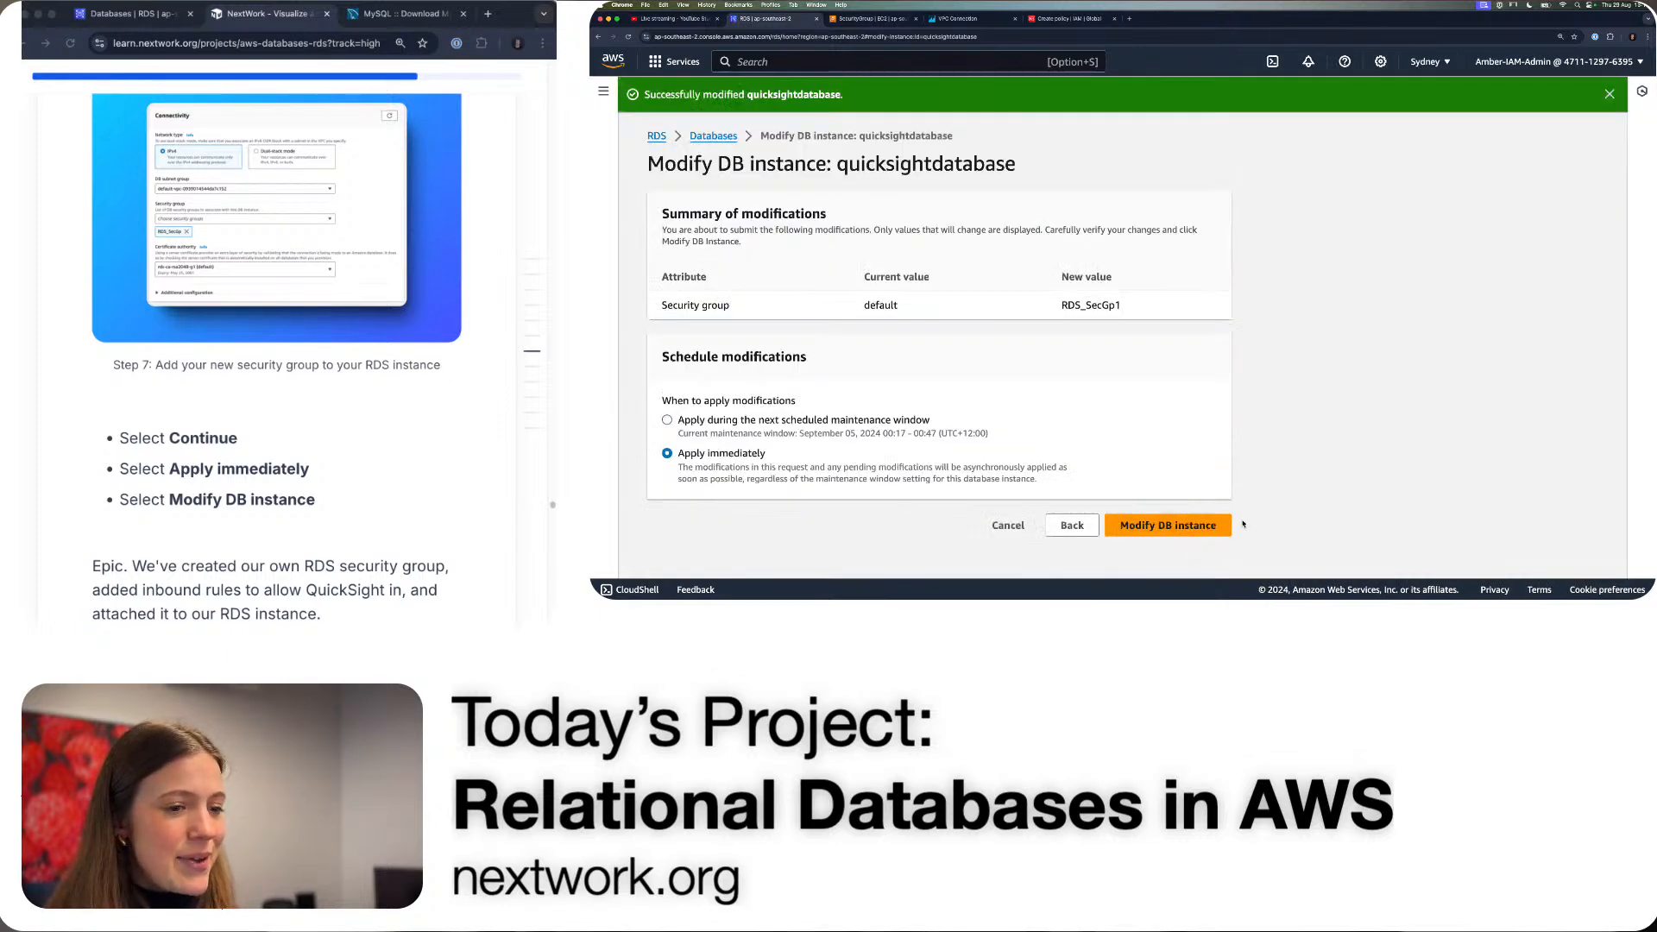
left_click(1204, 524)
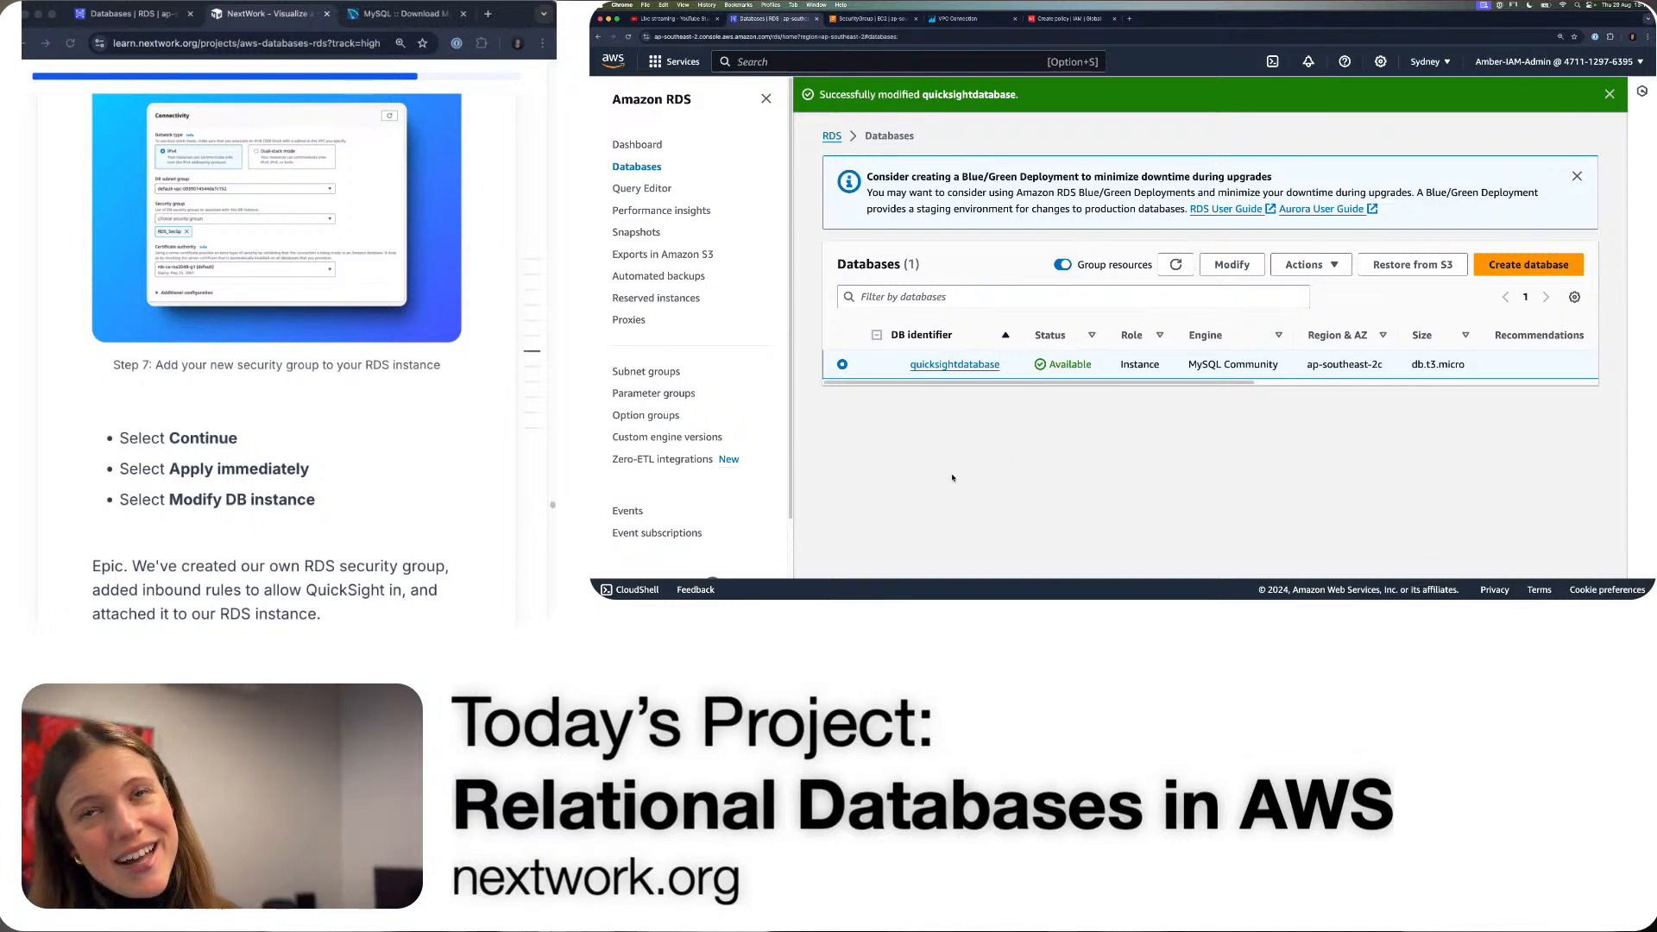
- Copy the suggested opening "I made sure that my RDS instance could be accessed from QuickSight by" into the QuickSight access answer
scroll(426, 352, "down", 6)
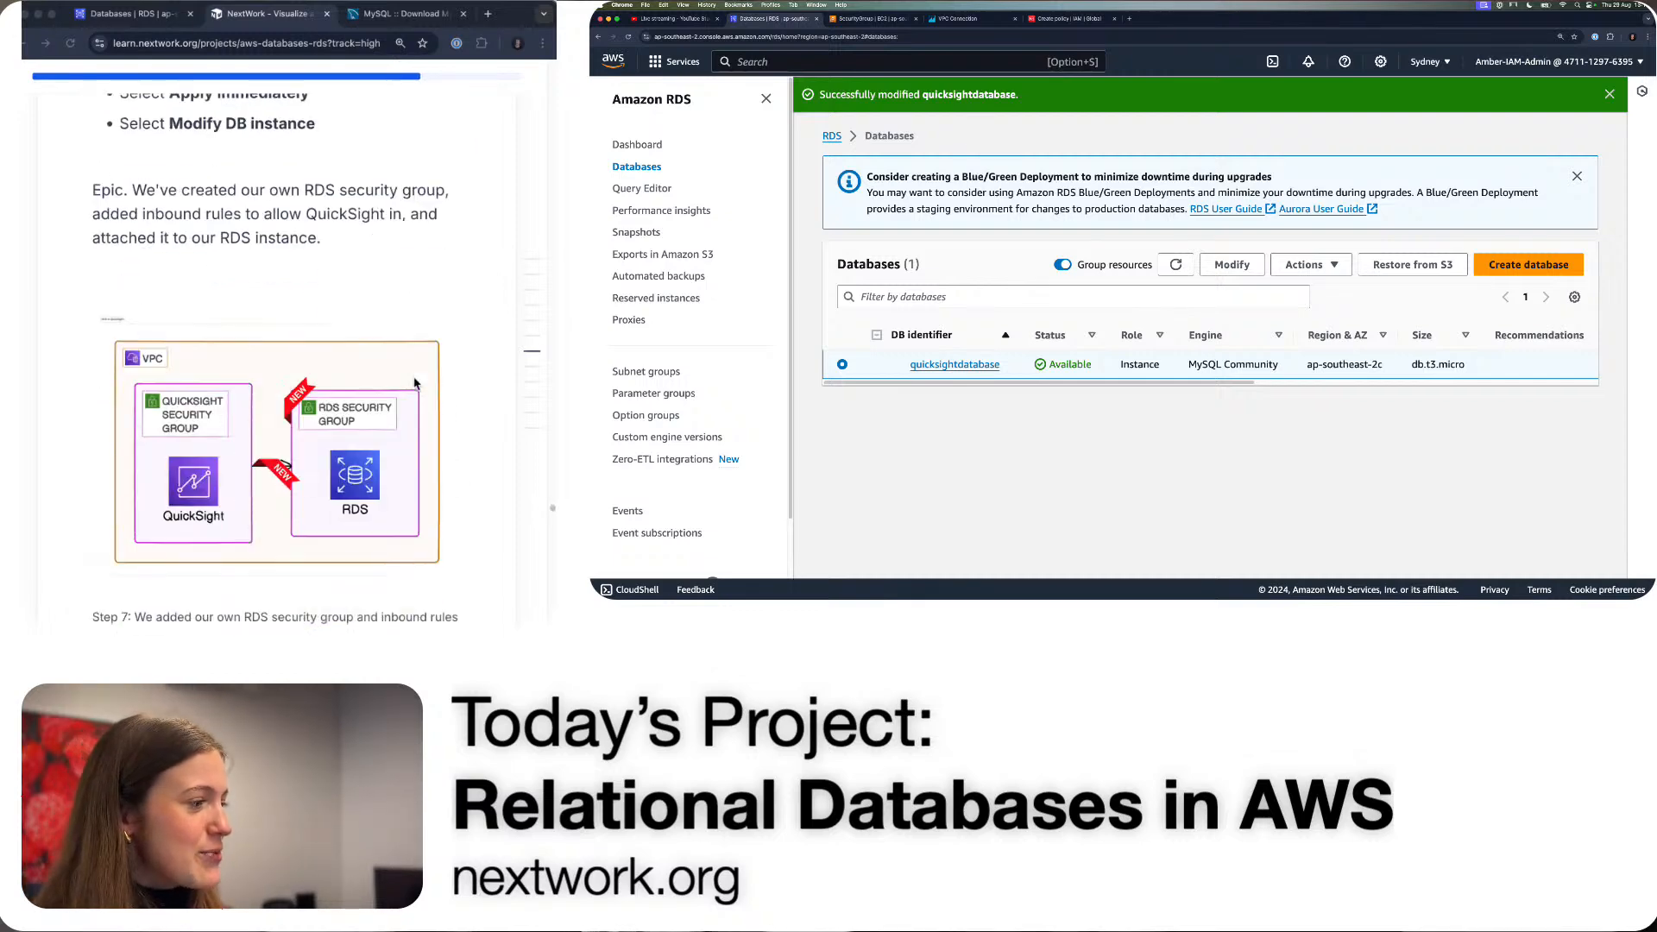
scroll(416, 383, "down", 2)
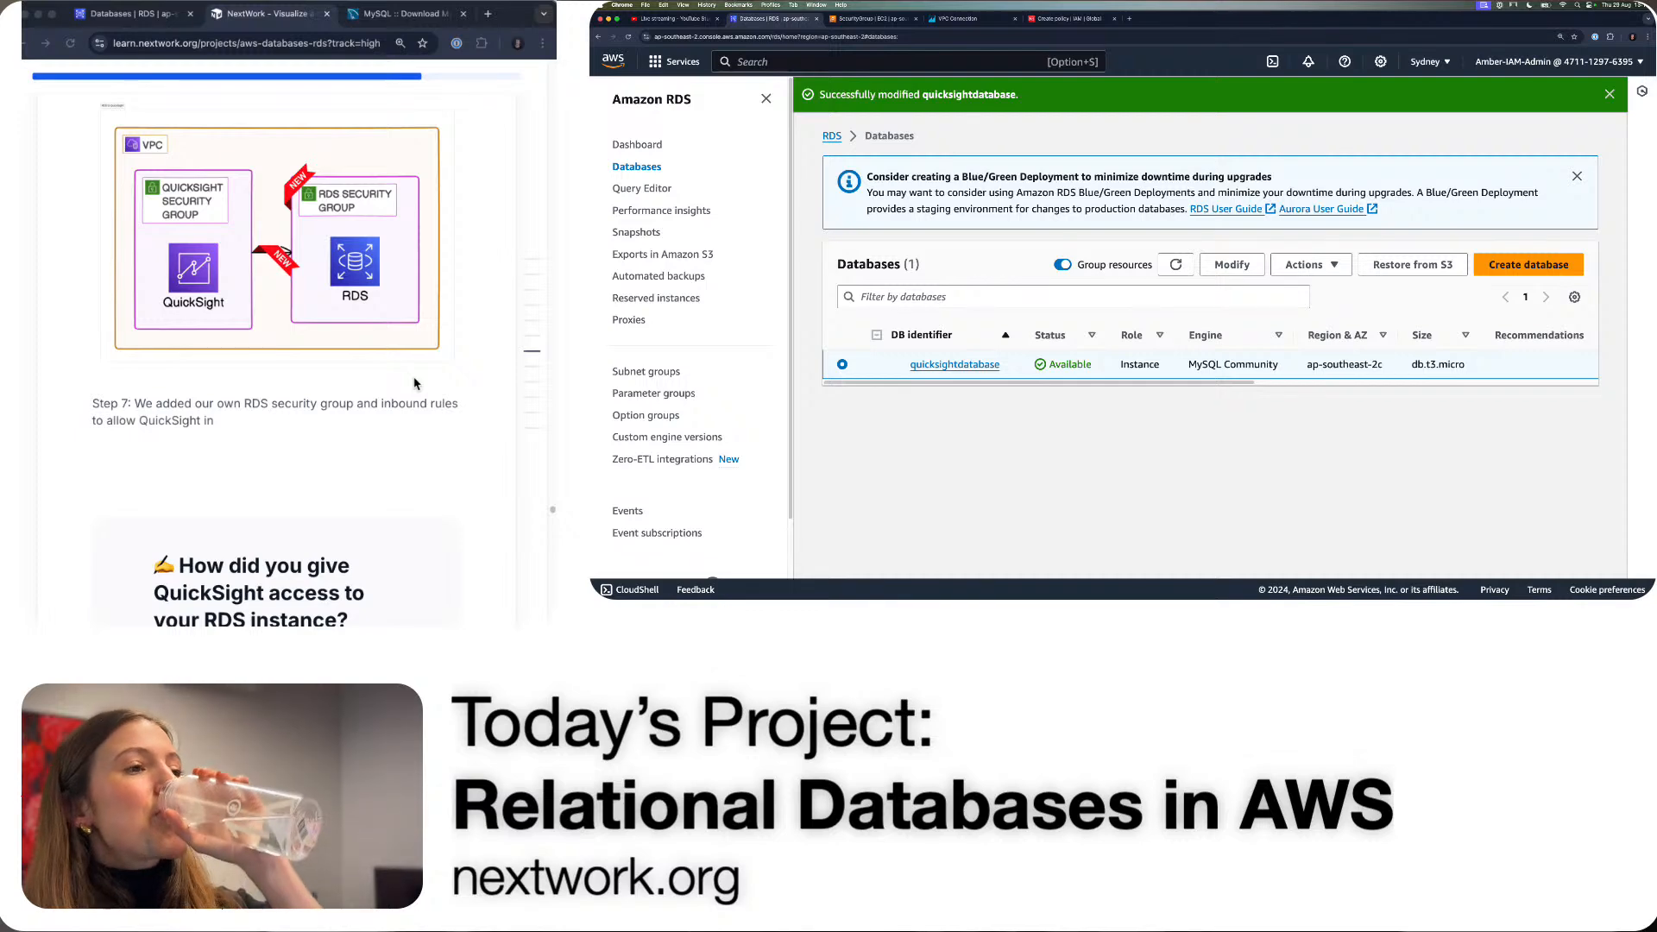
scroll(415, 383, "down", 8)
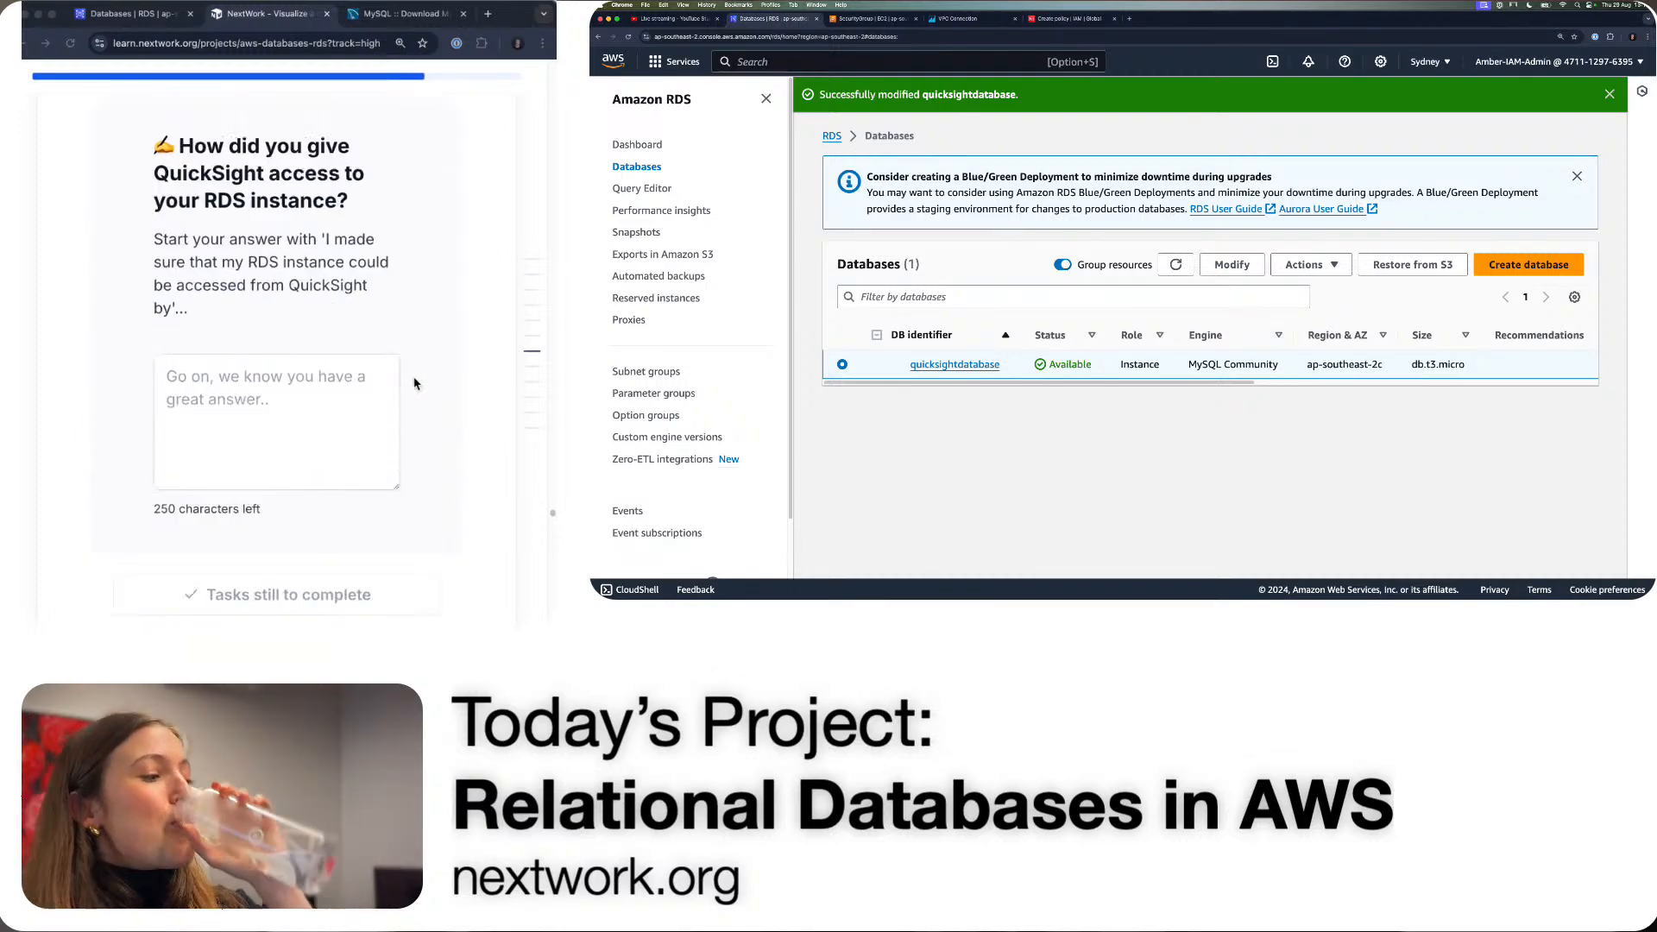
left_click(312, 416)
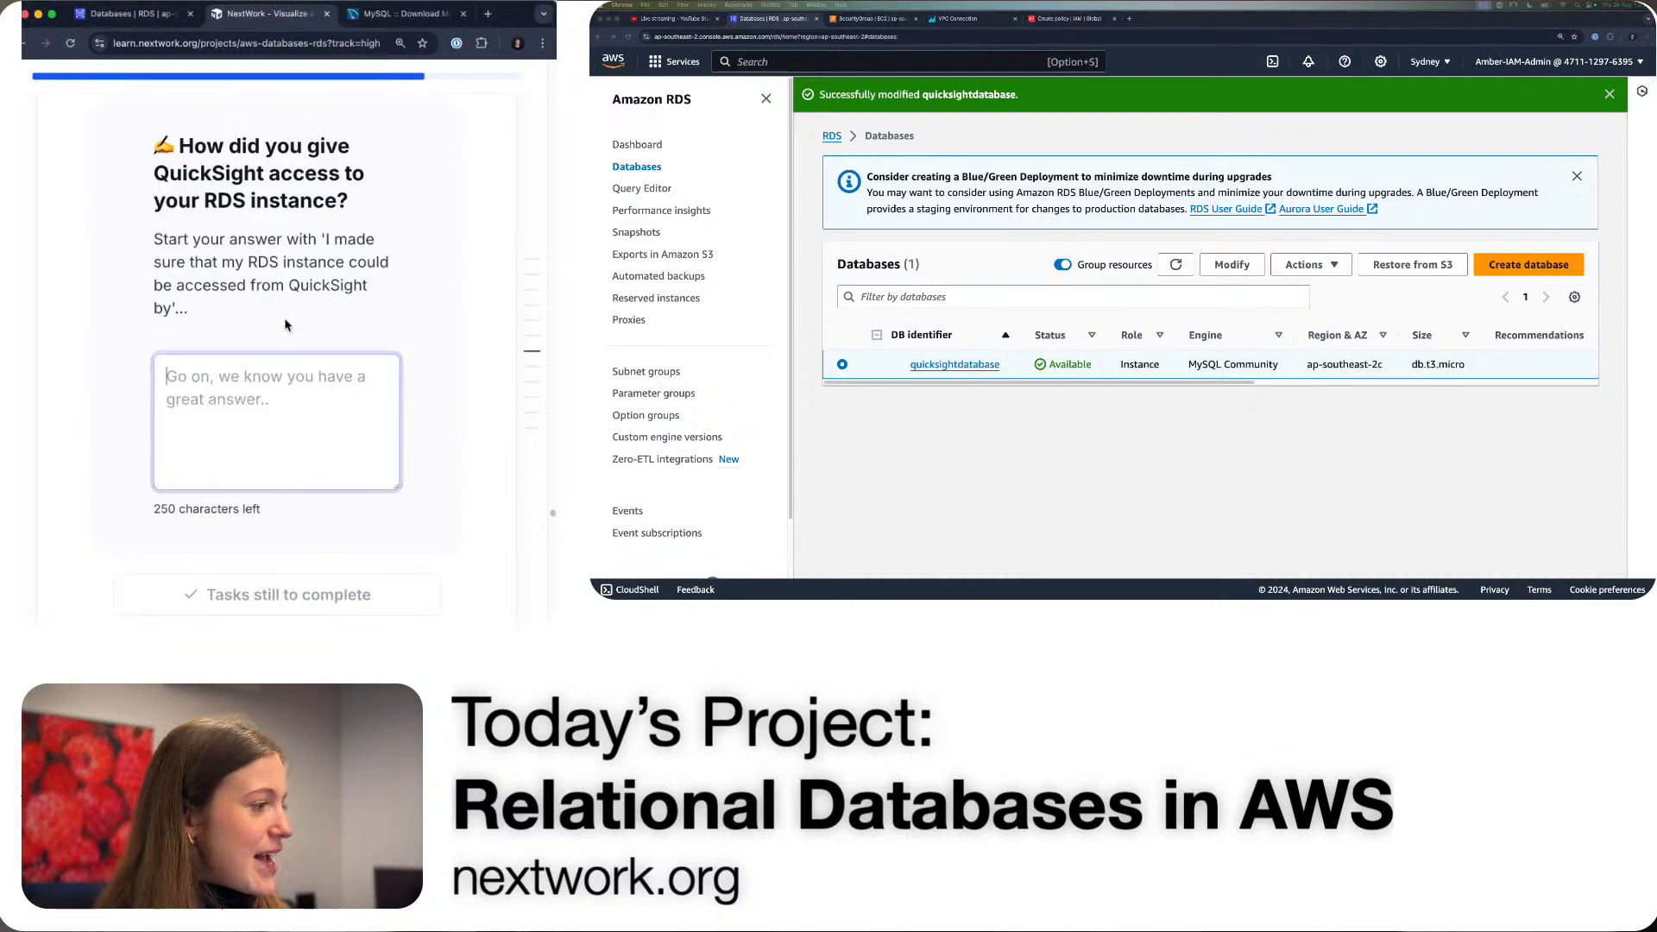
left_click_drag(327, 242, 172, 311)
key("super+c")
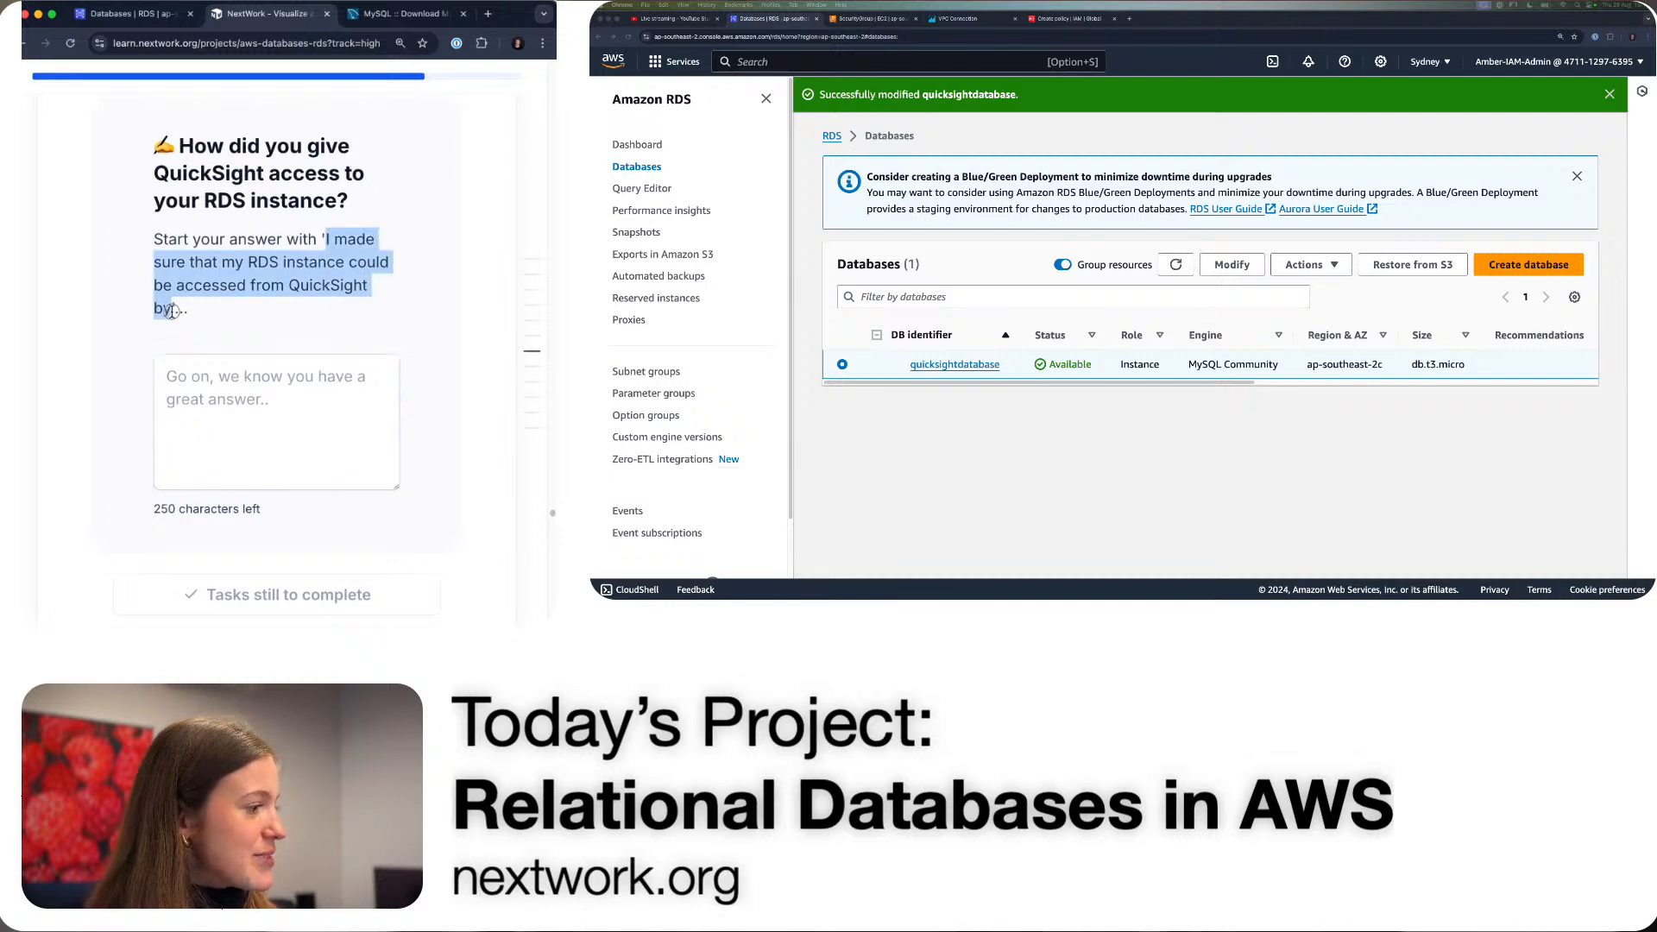
left_click(307, 407)
key("super+v")
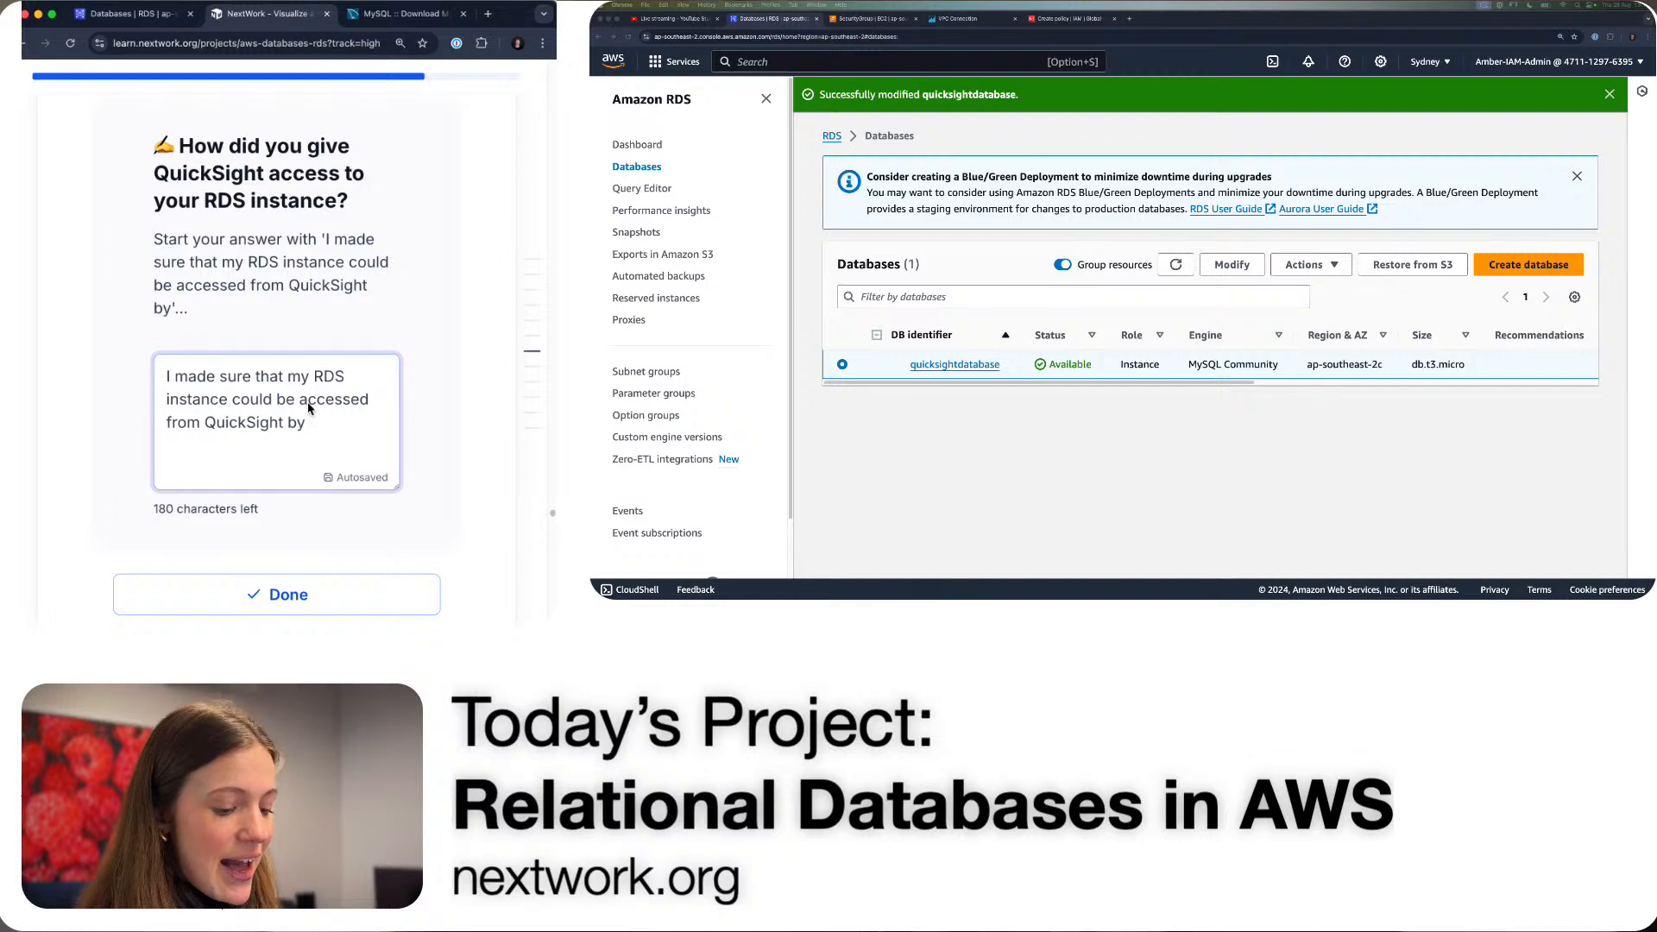
- Complete the QuickSight access answer with "creating the correct inbound rules that allowed querying of my RDS instance from my QuickSight security group."
type("creating the co")
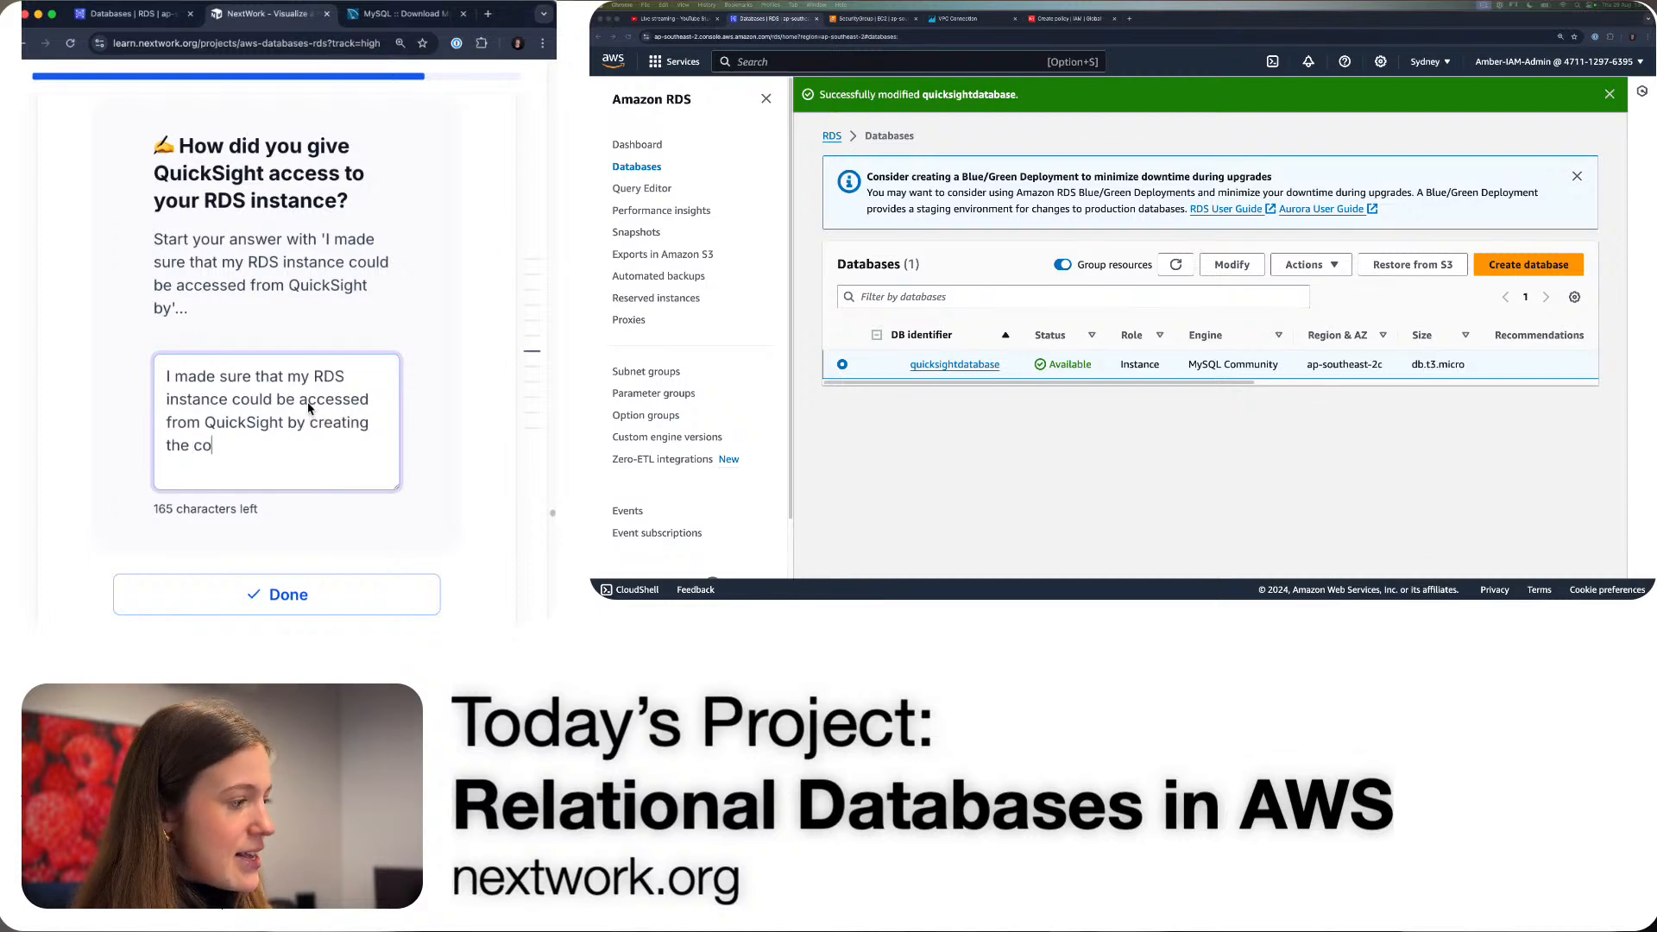
type("rrect inbound")
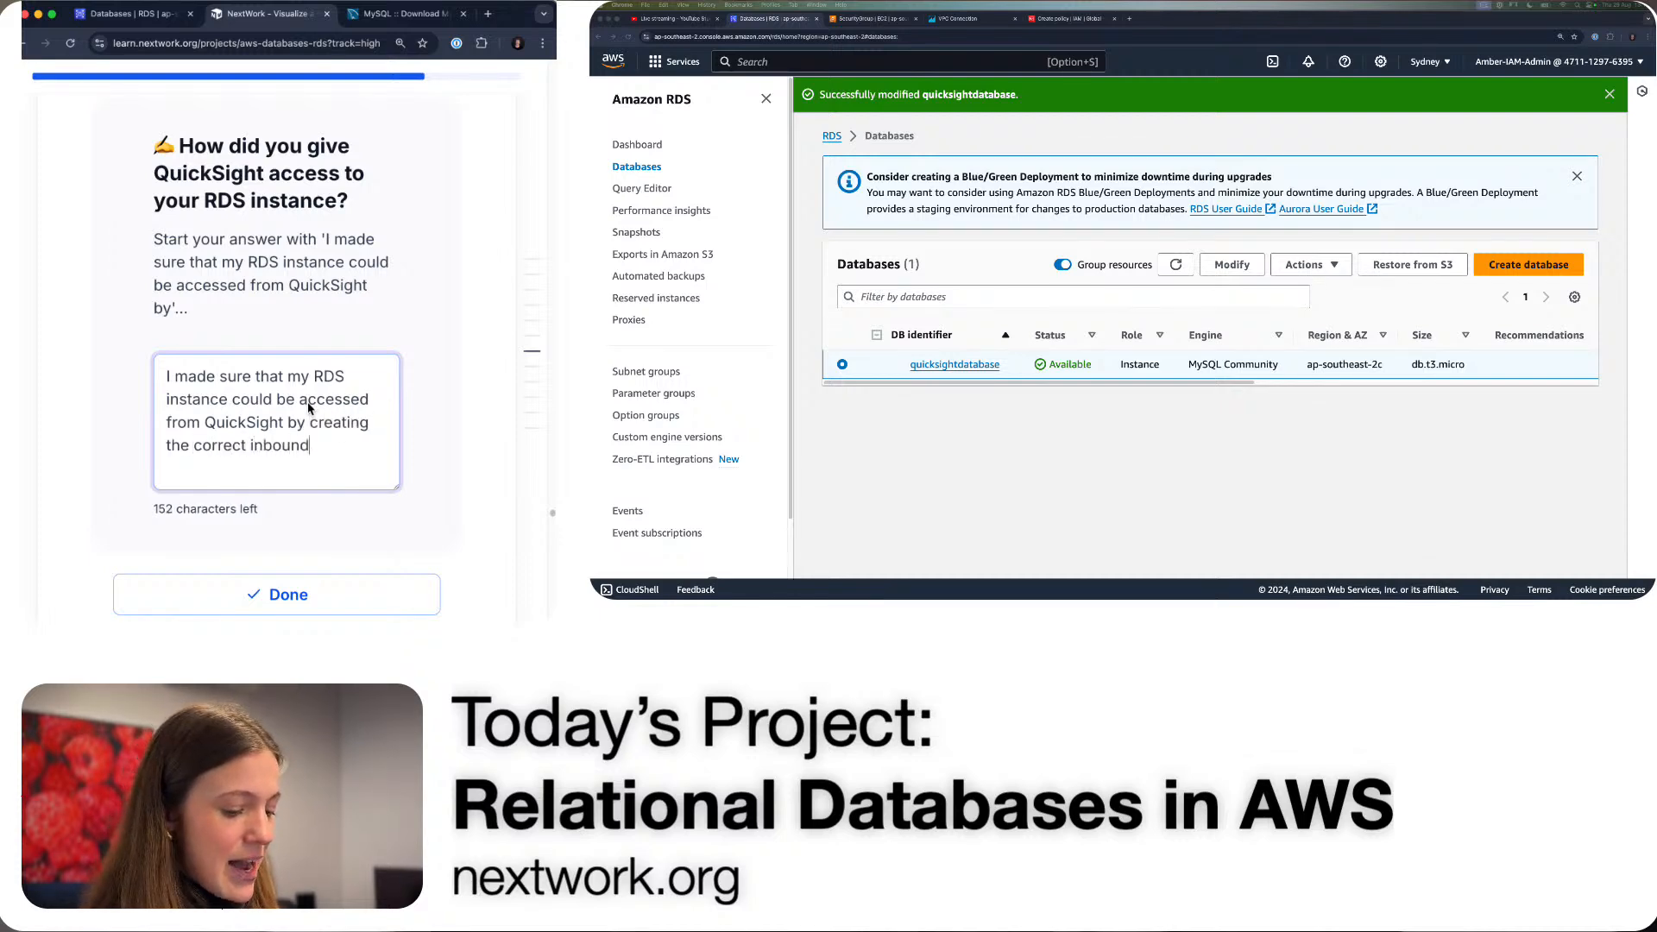
type(" rules that ")
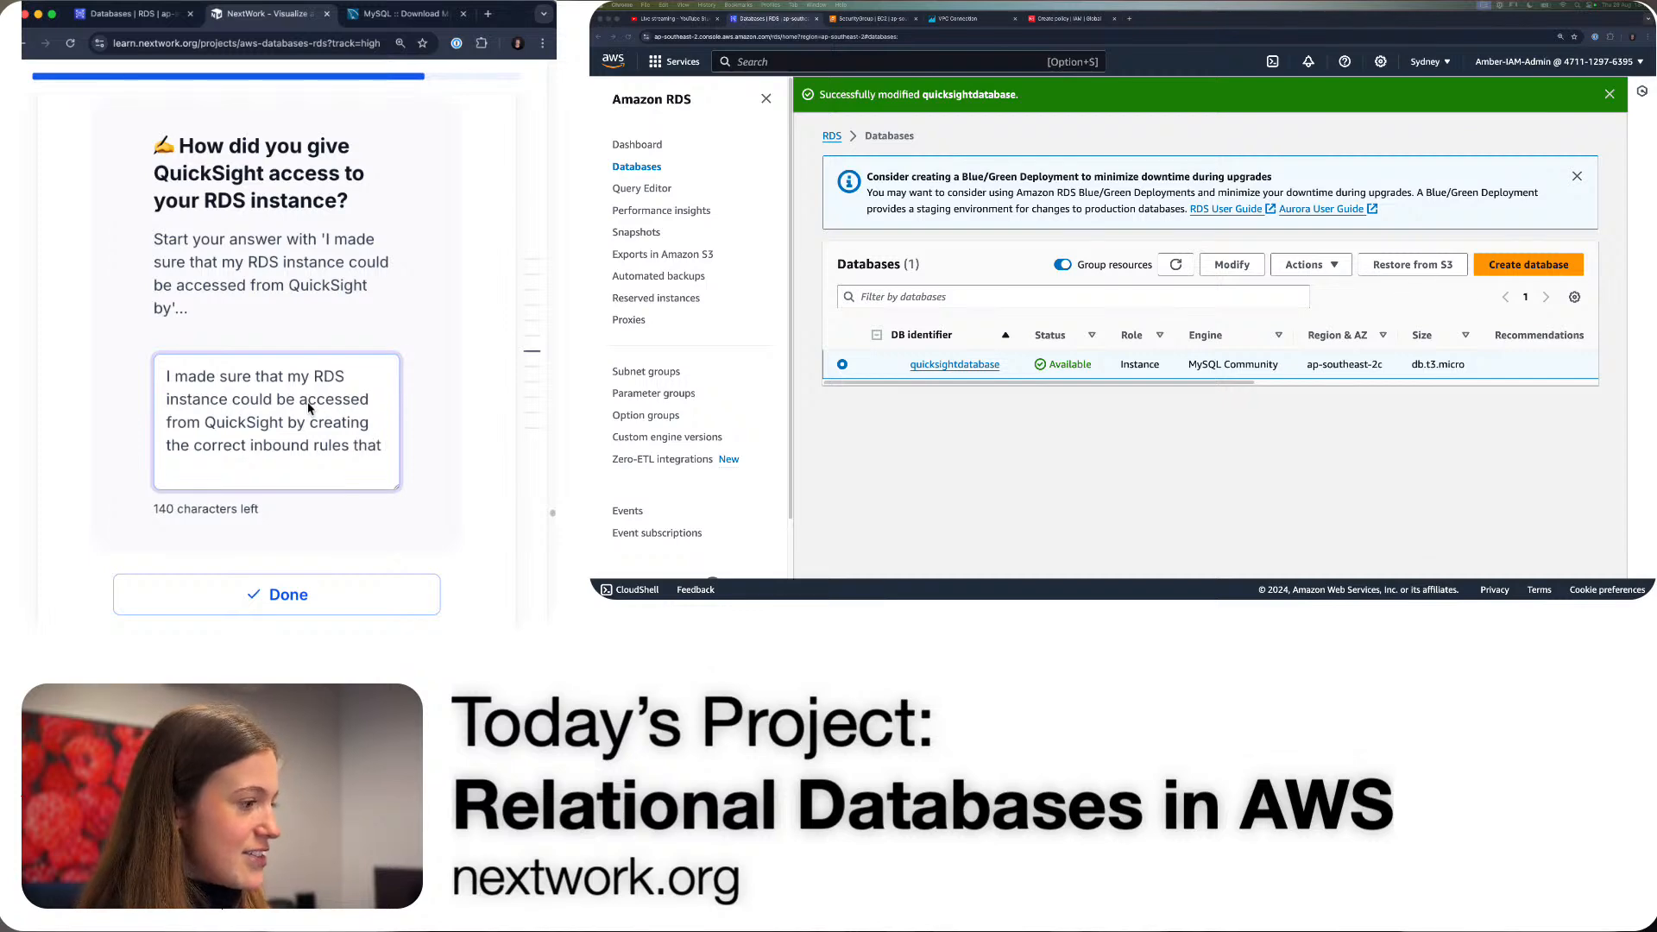
type("allowed c")
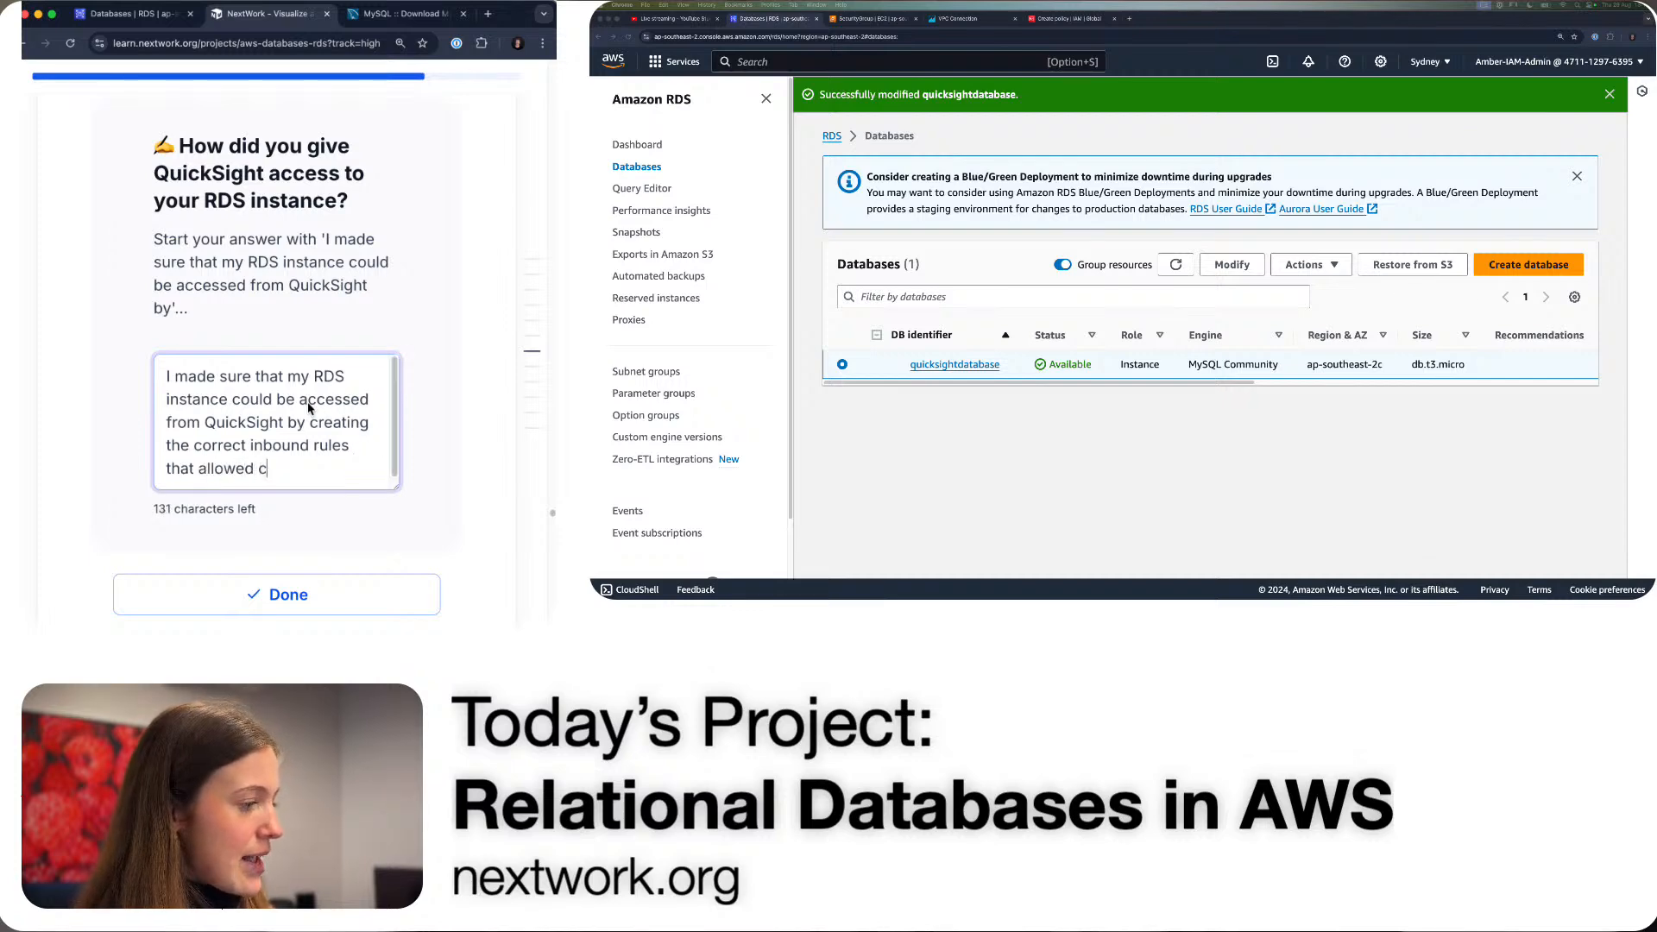
type("cc")
key("BackSpace")
key("BackSpace")
key("BackSpace")
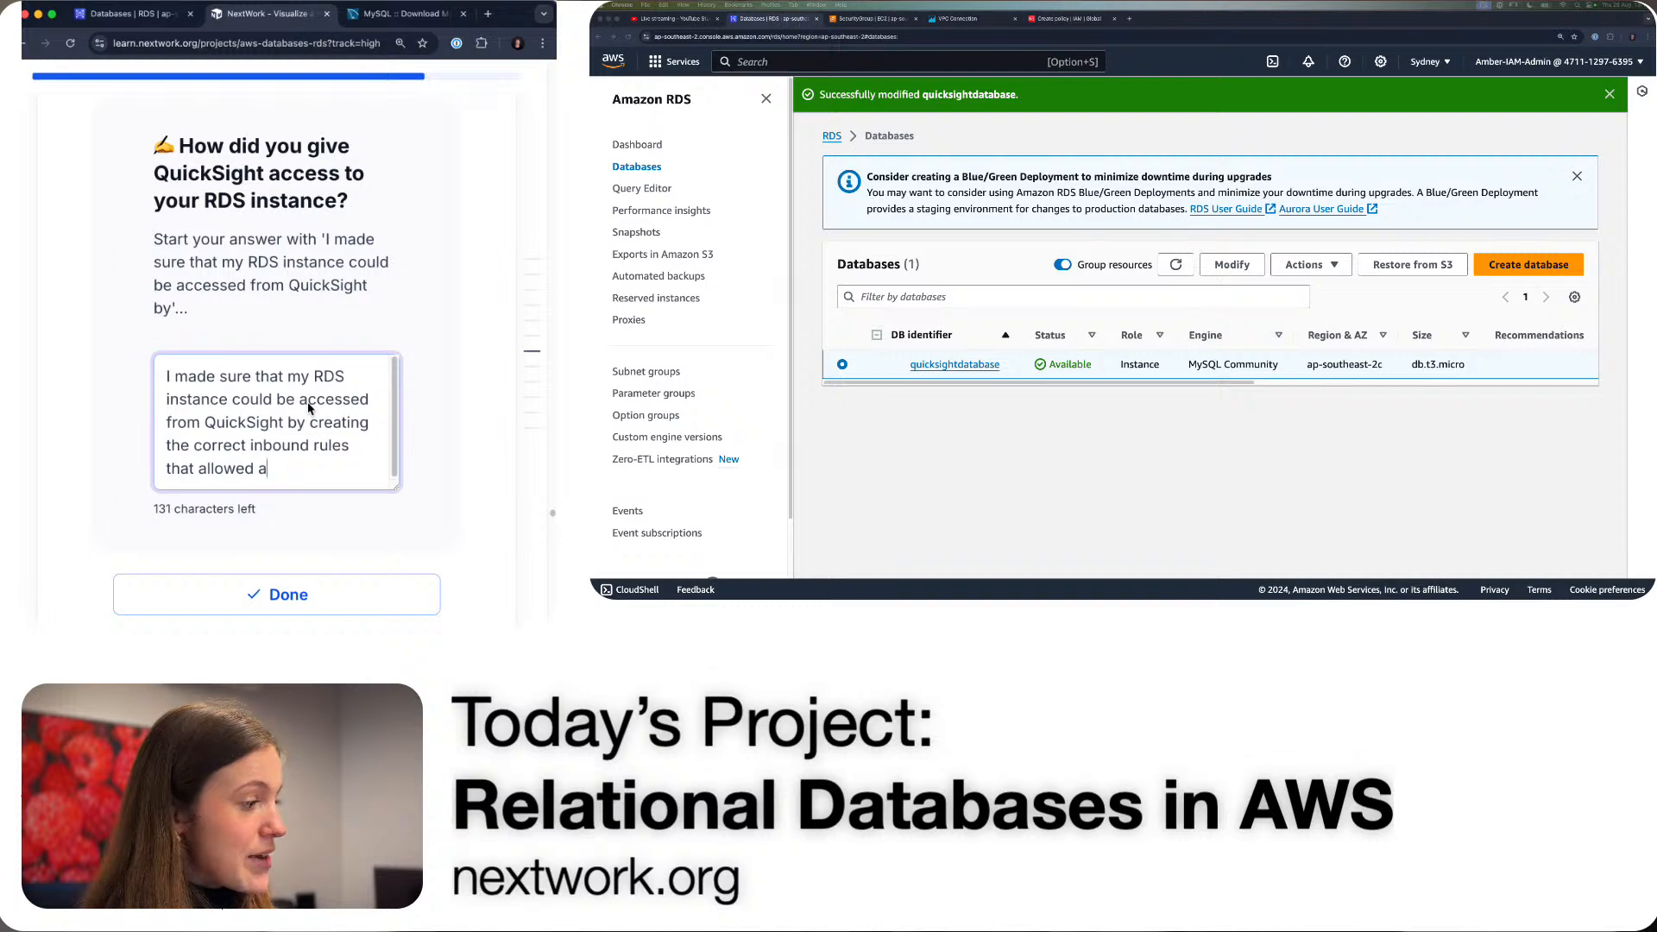
type("quer")
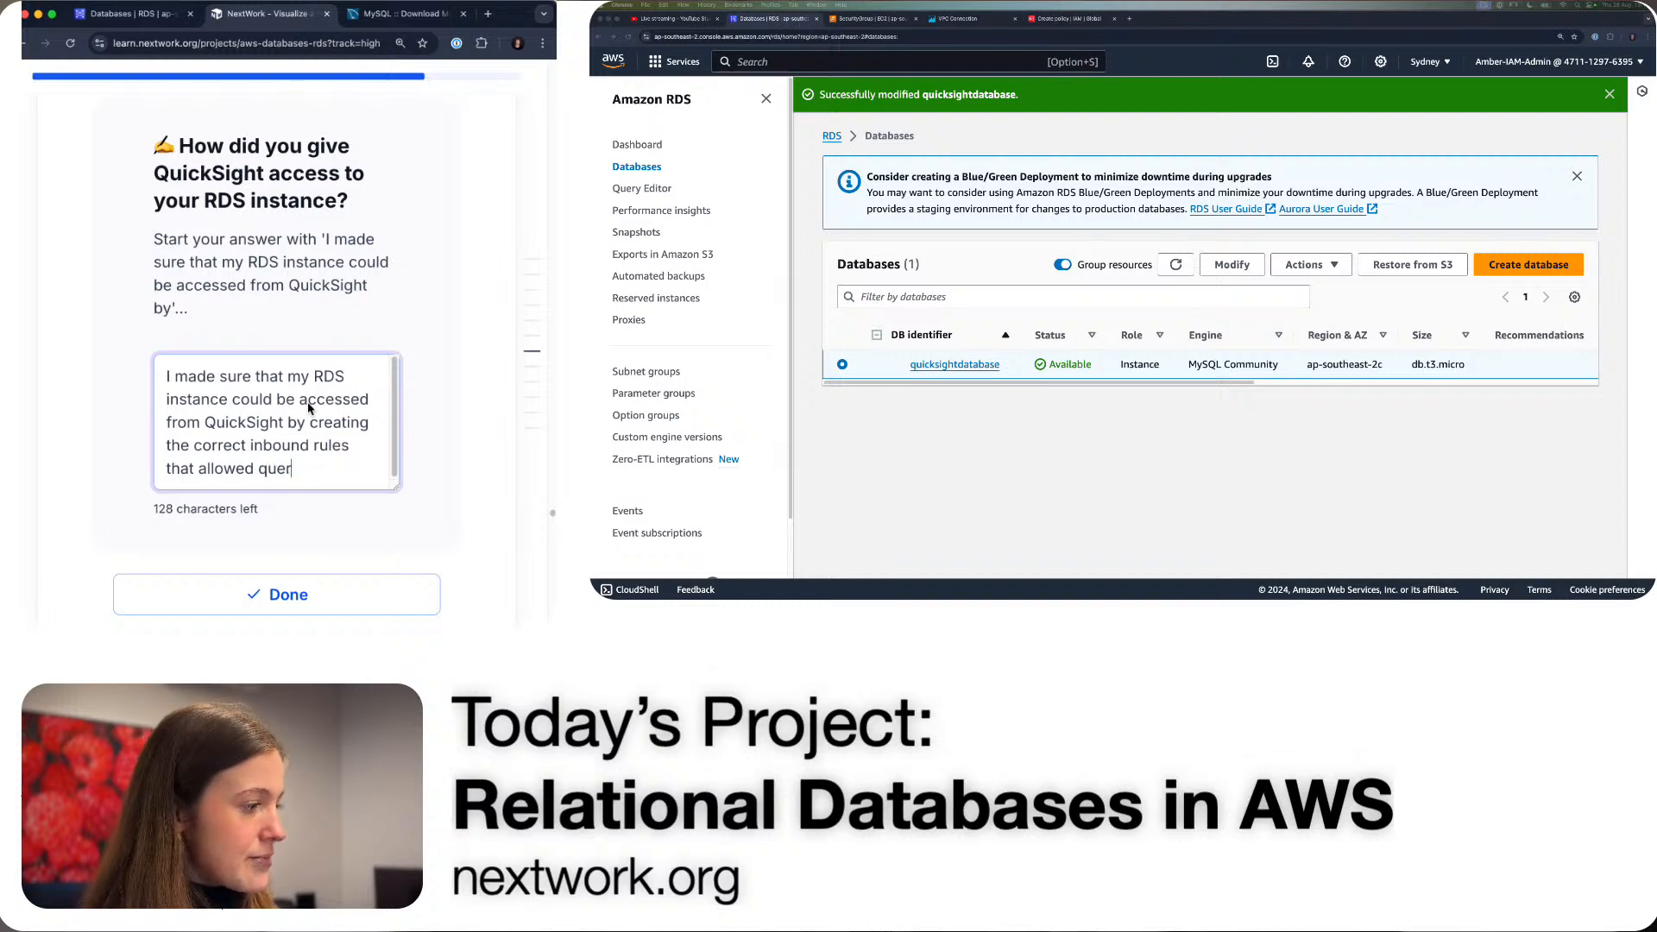
type("ingin")
key("BackSpace")
type("g o")
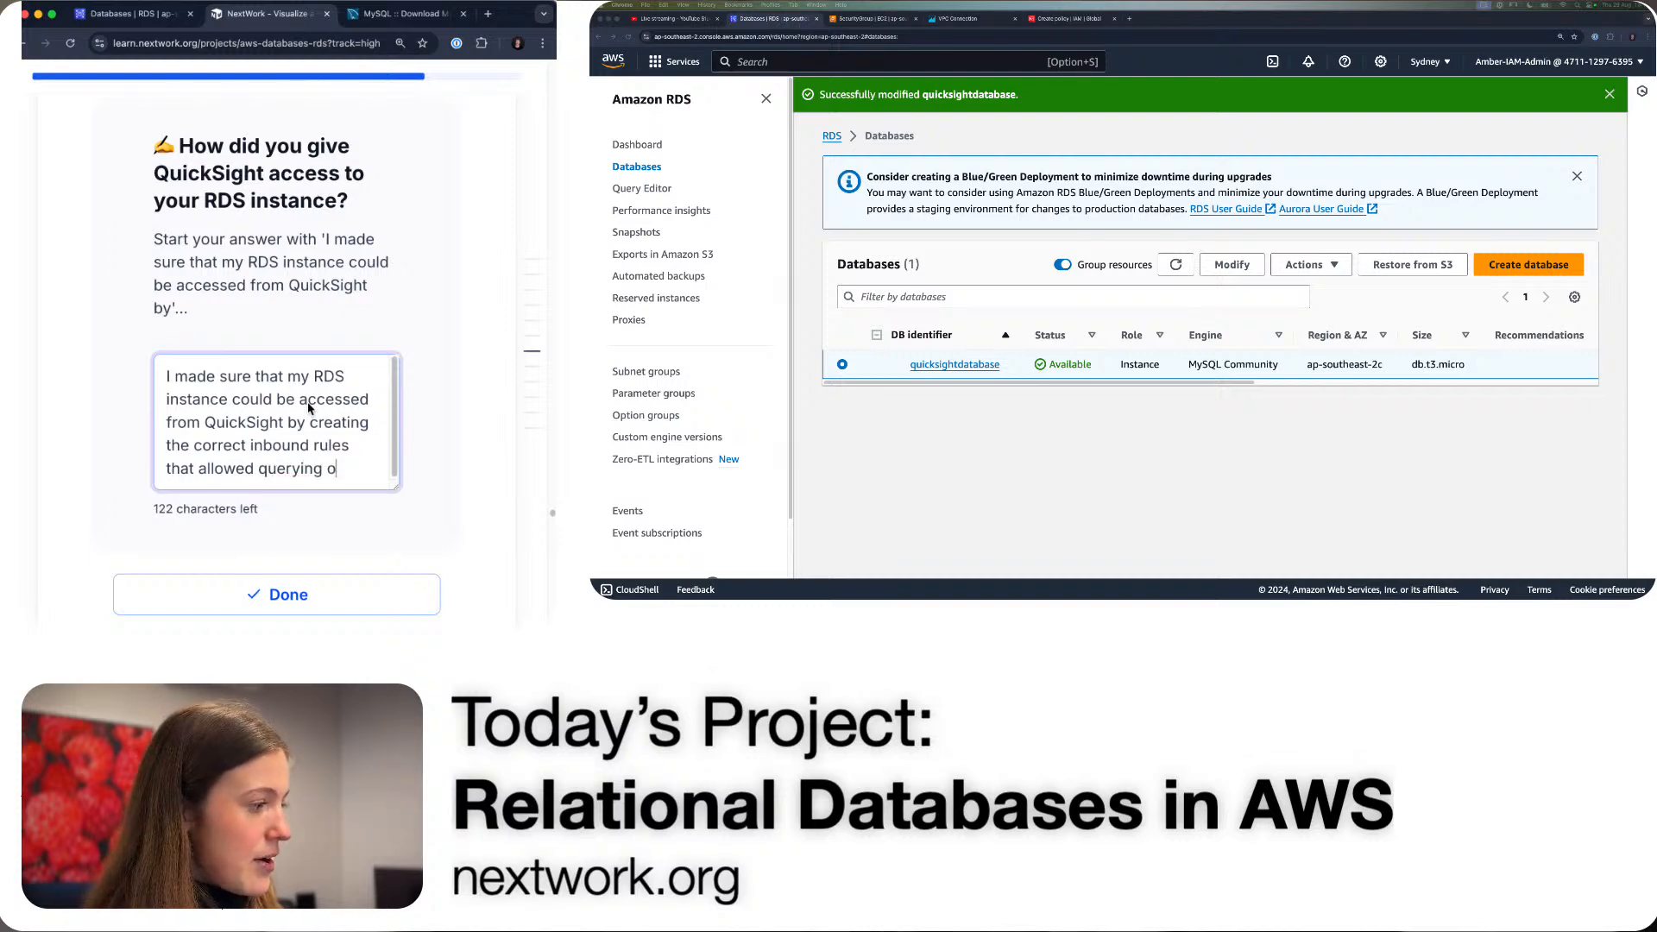
type("f my RDS instance f")
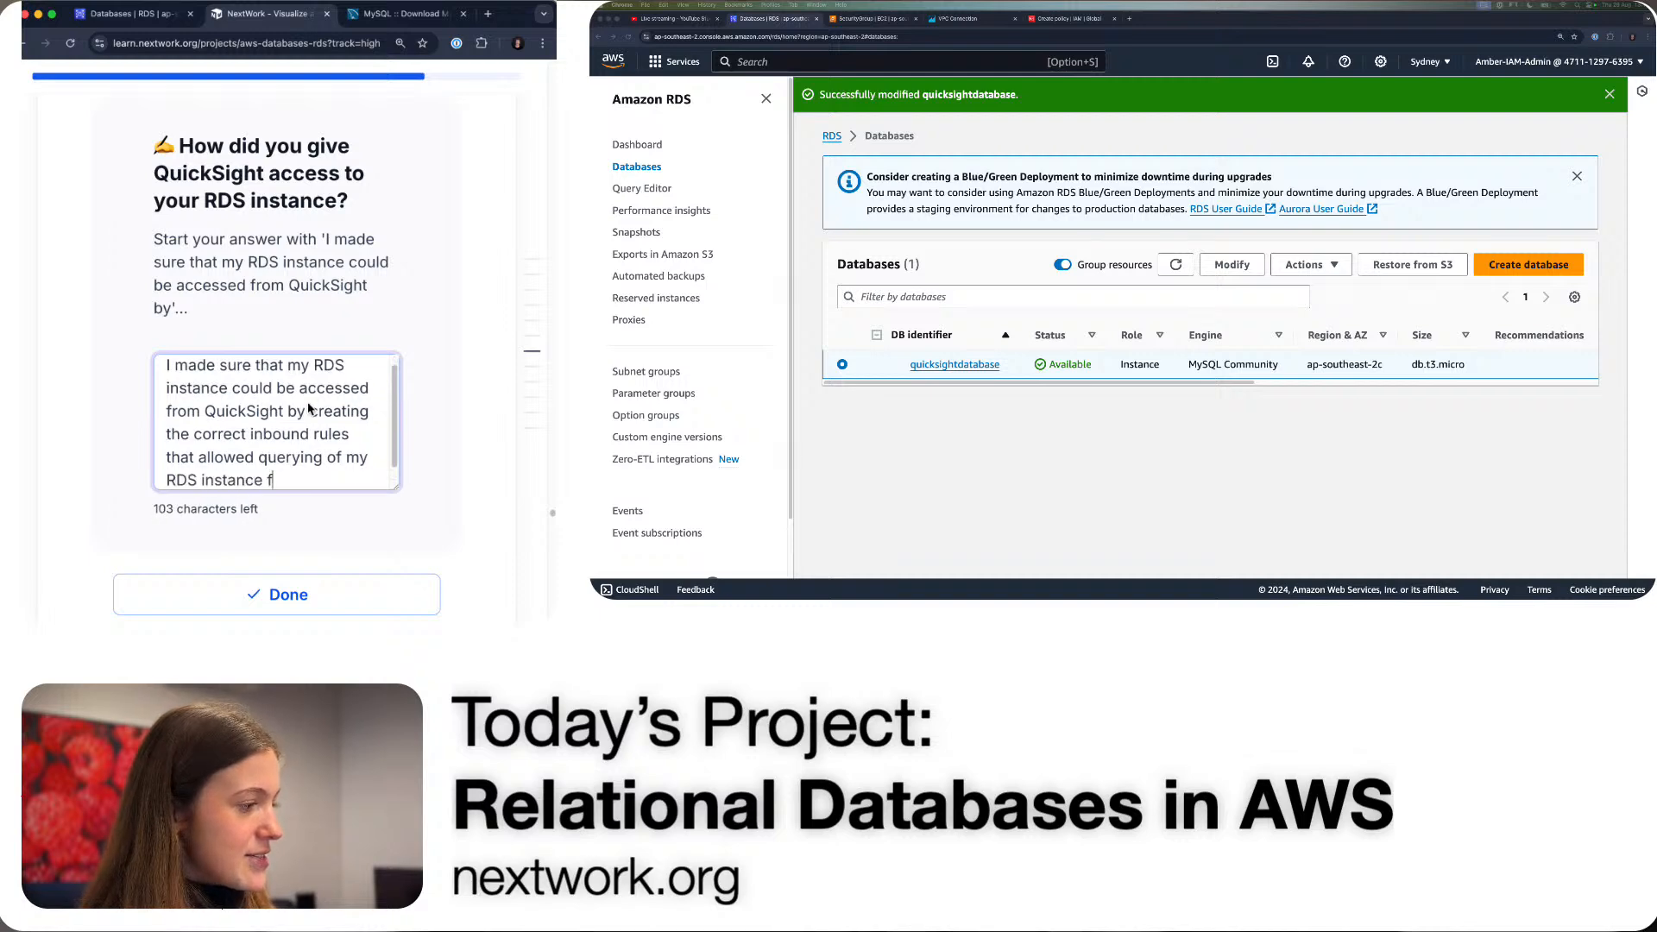
type("rom my Quic")
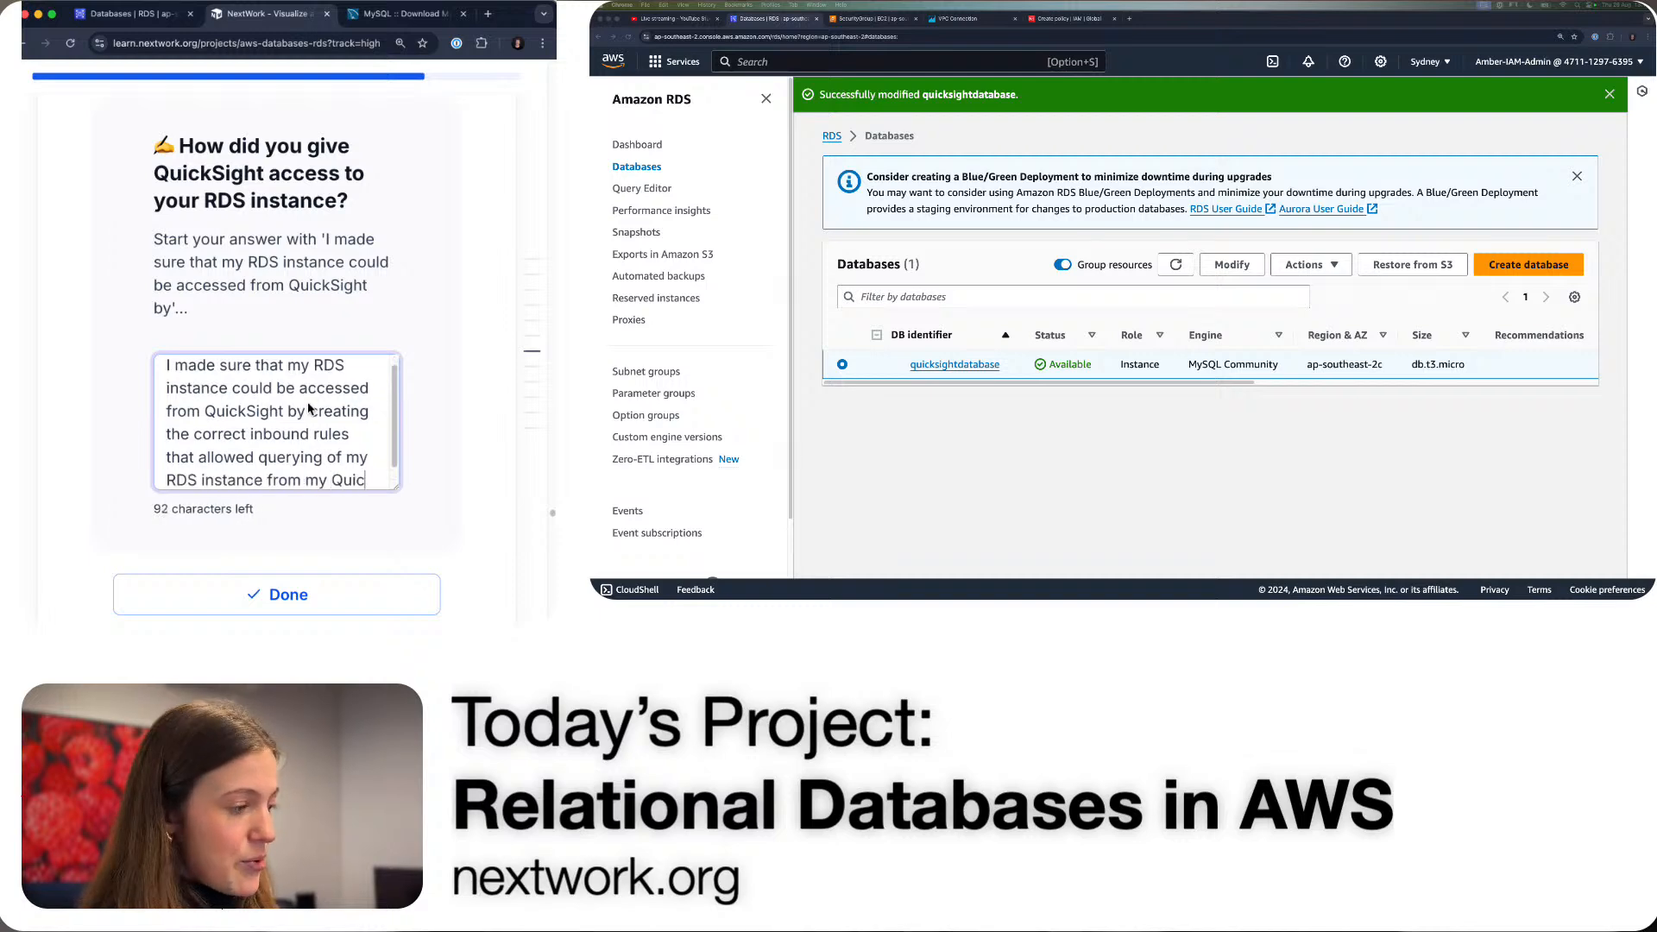
type("kSight se")
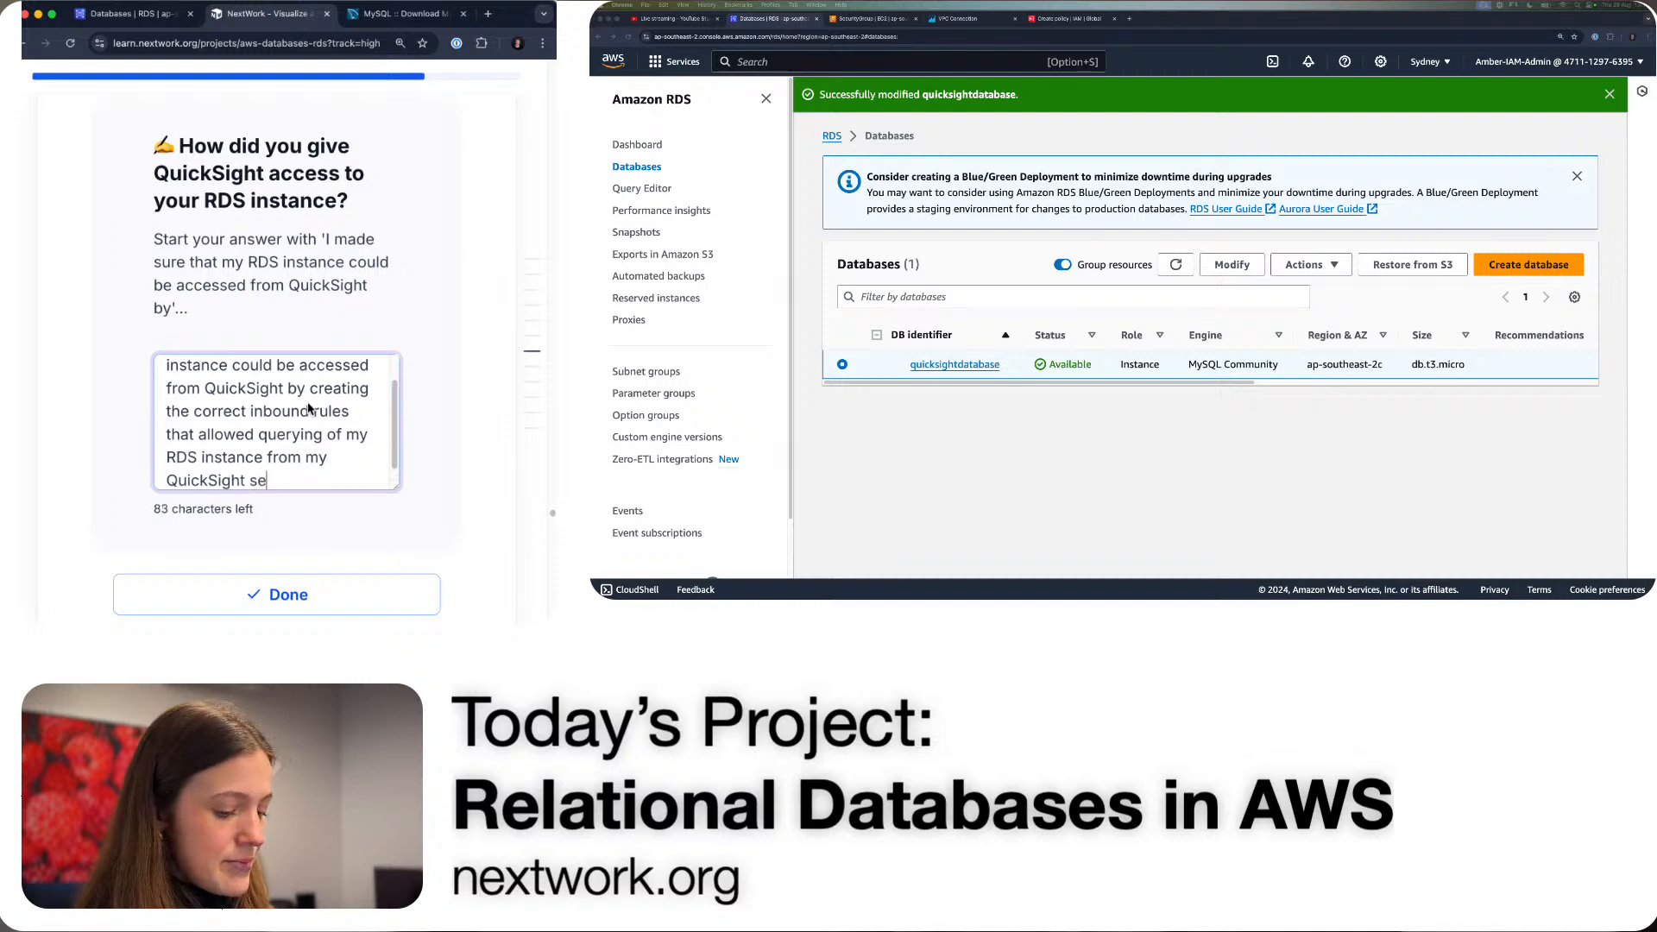
type("curity group.")
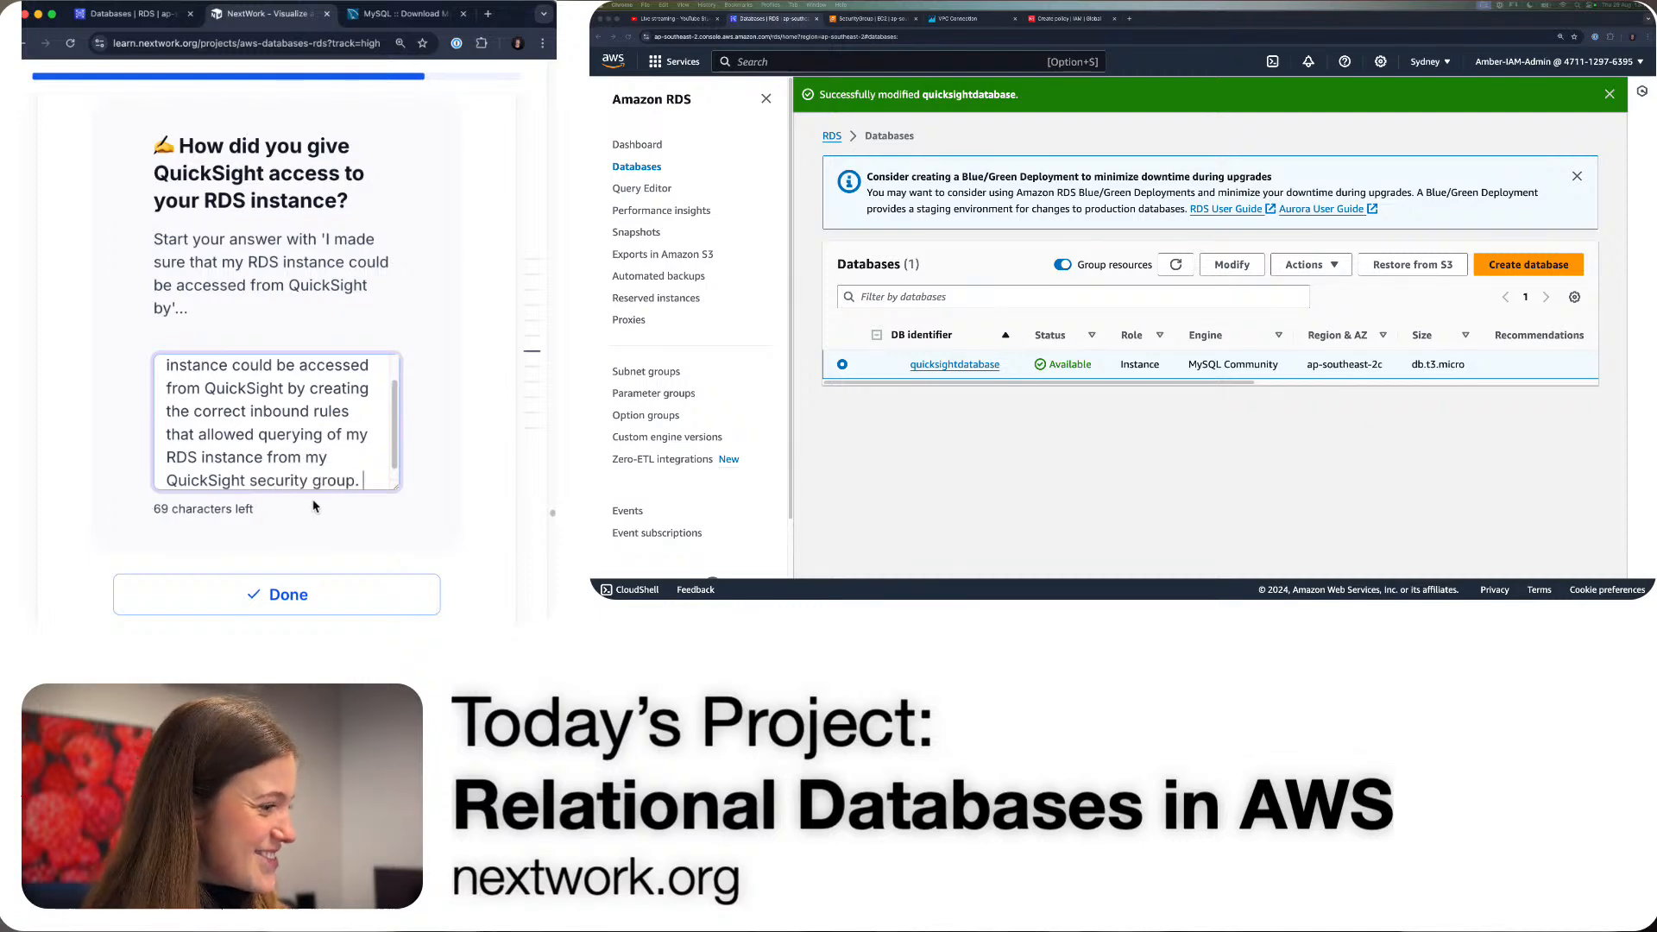
- Mark the QuickSight access answer done, move on to Step 8, and bring up the QuickSight VPC connections page
scroll(314, 506, "down", 1)
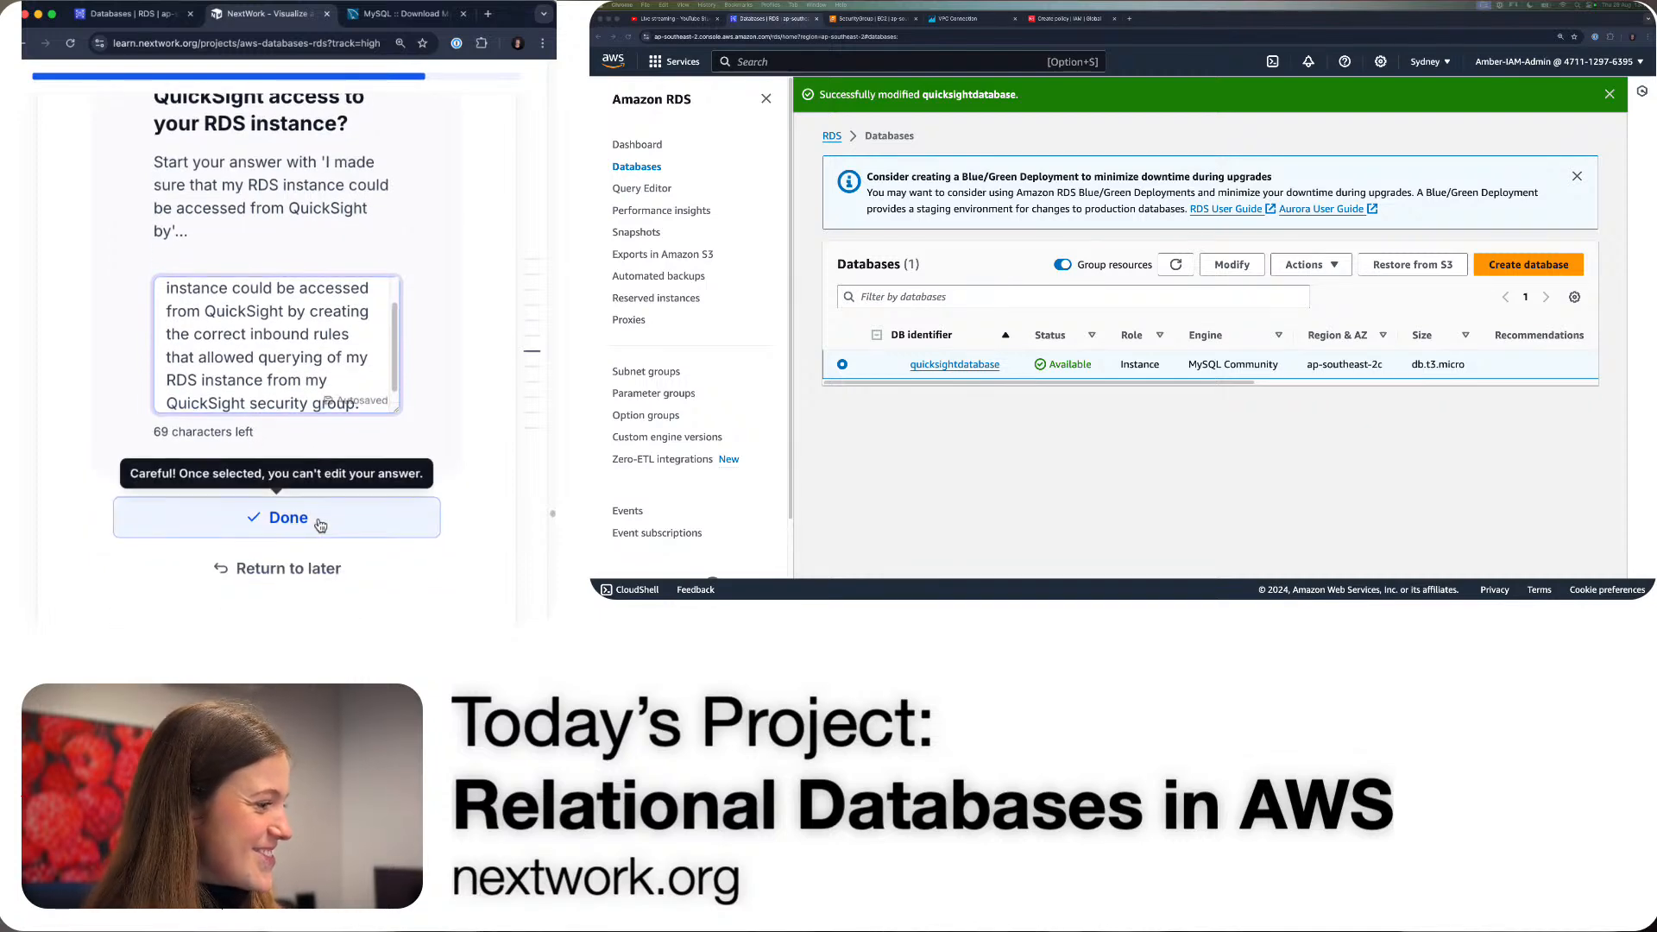
left_click(316, 515)
scroll(493, 507, "down", 3)
scroll(484, 500, "down", 4)
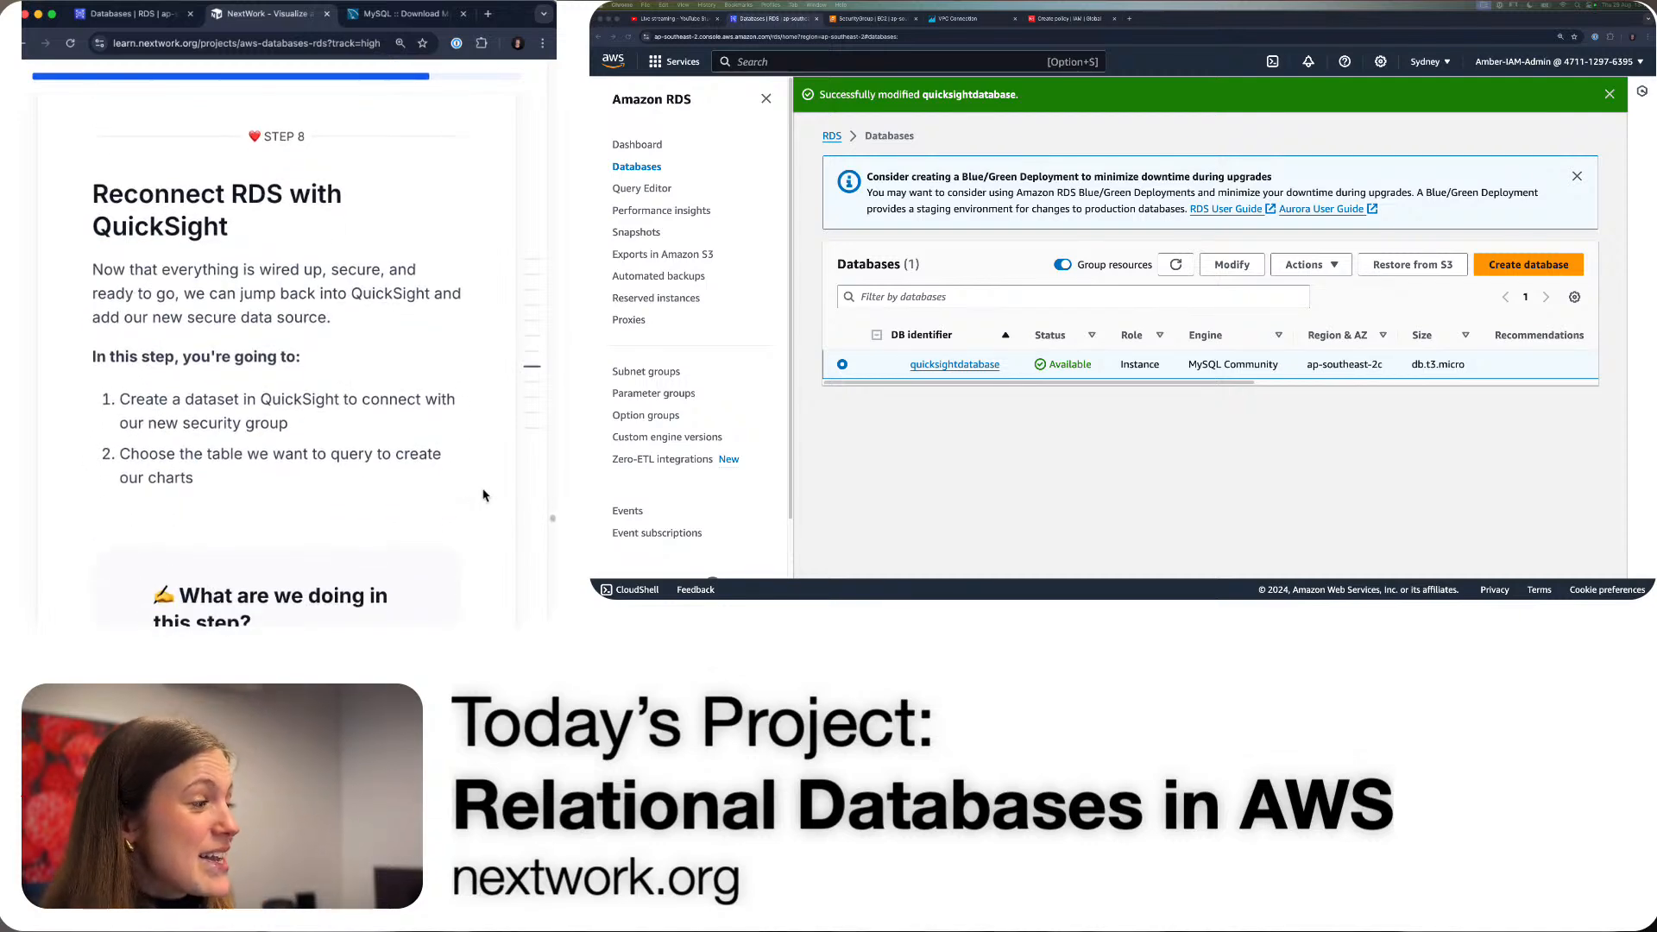
left_click(963, 19)
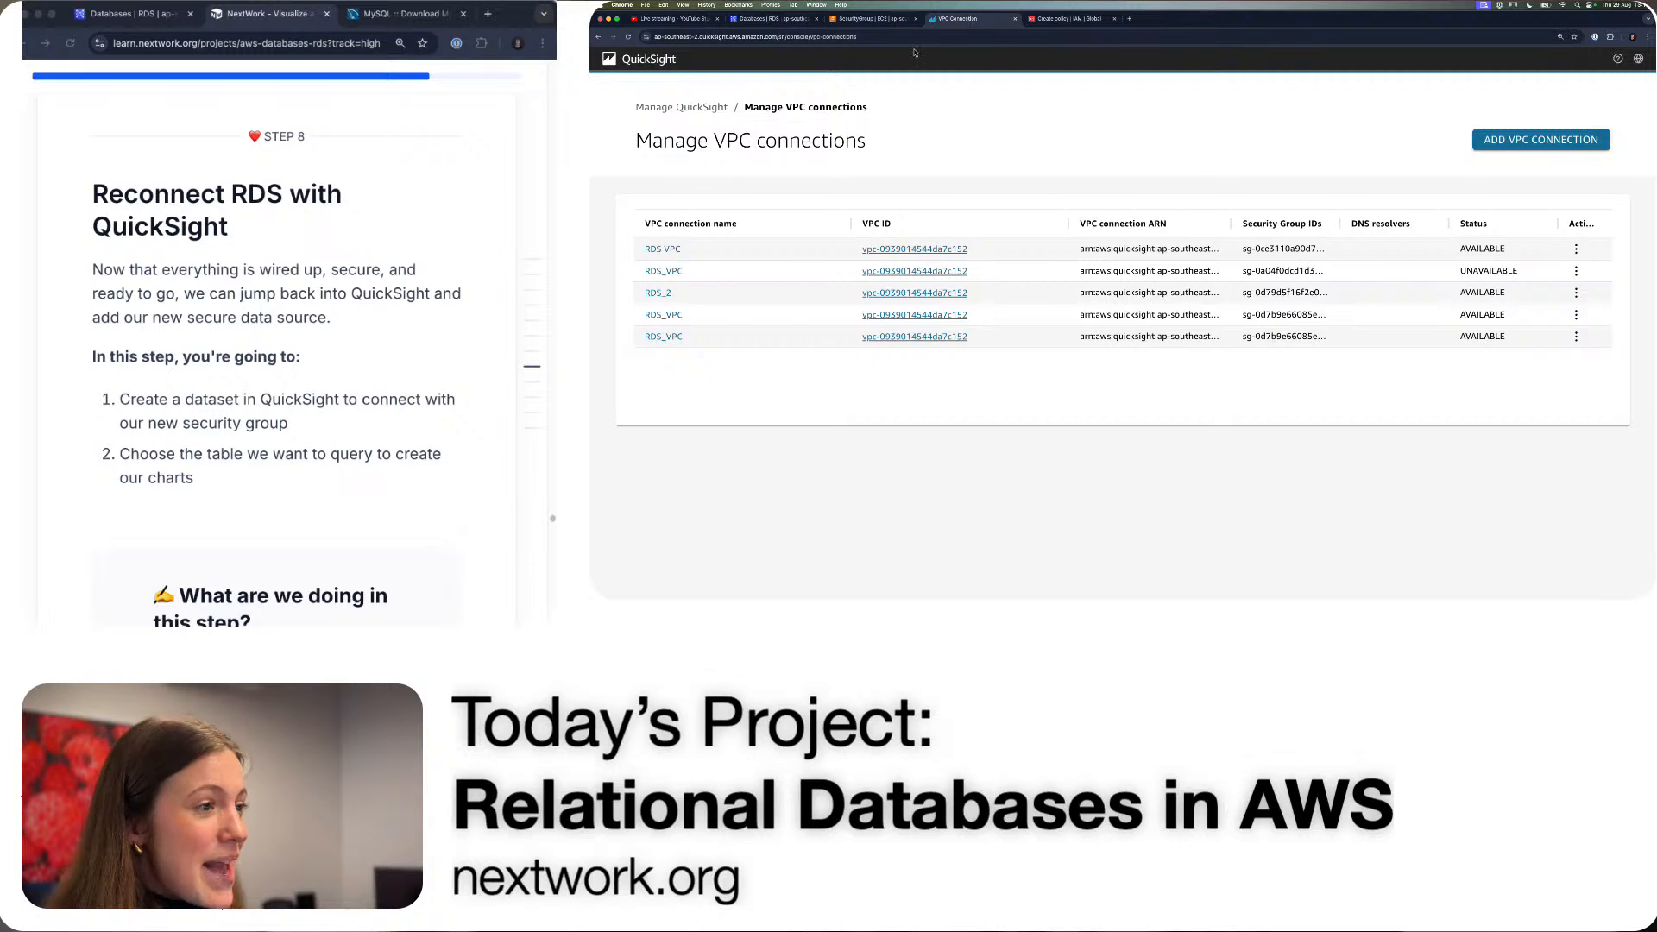
- Read the Step 8 tasks and answer what the step involves with "Create a new dataset and get creating!"
scroll(254, 337, "down", 3)
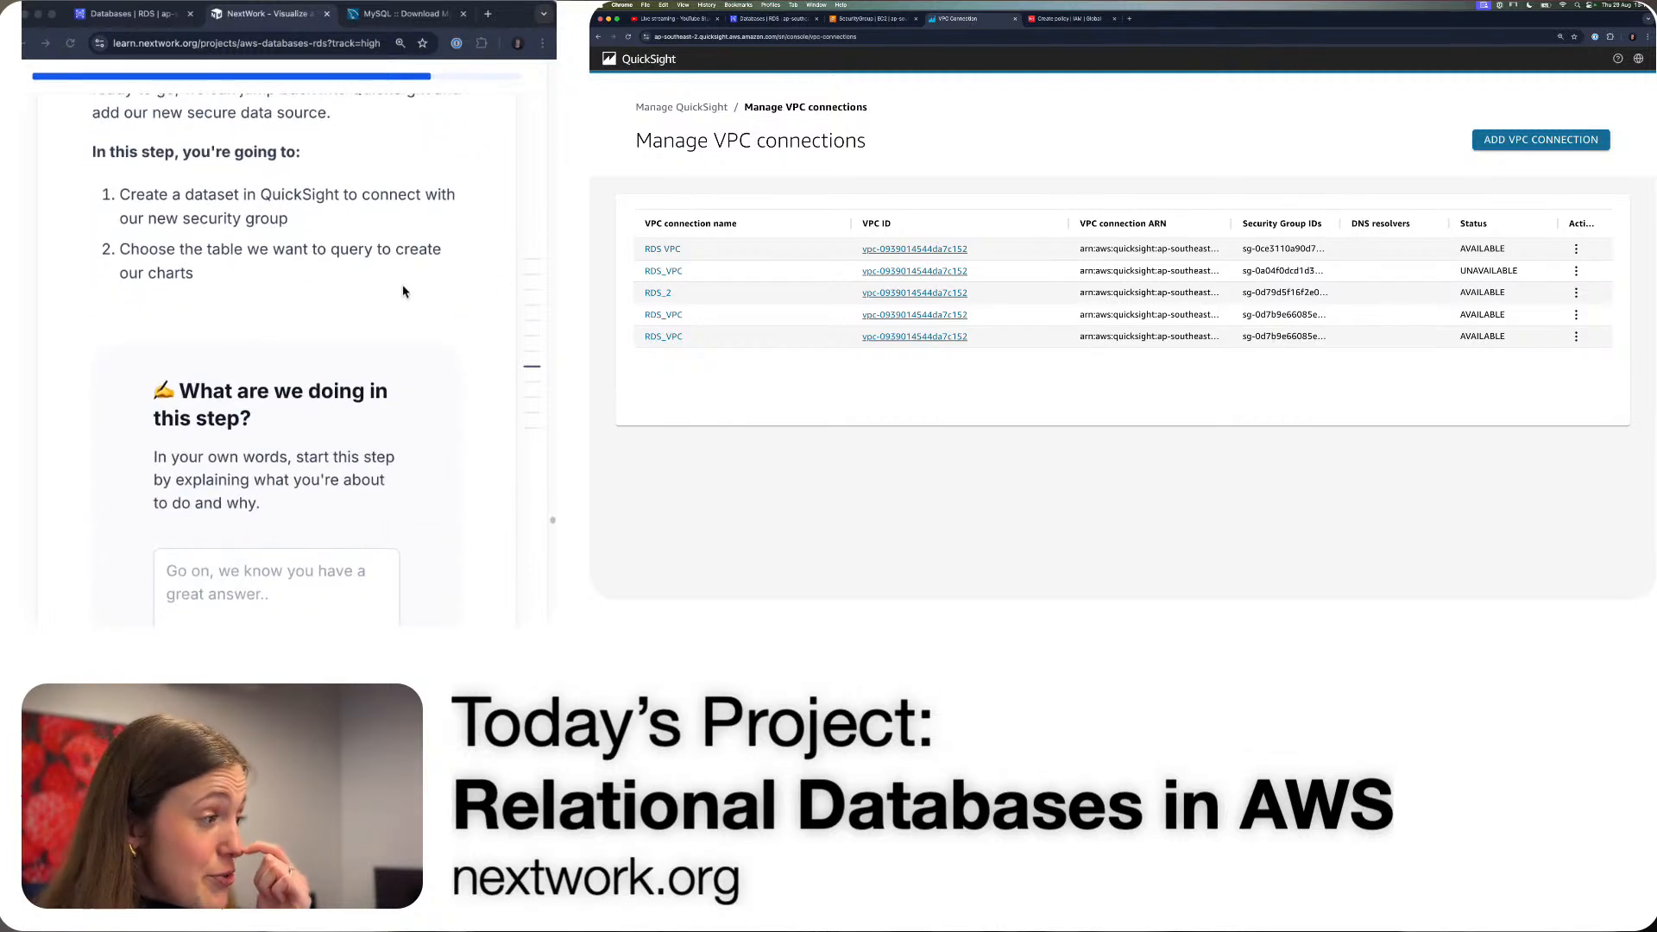
scroll(378, 288, "down", 1)
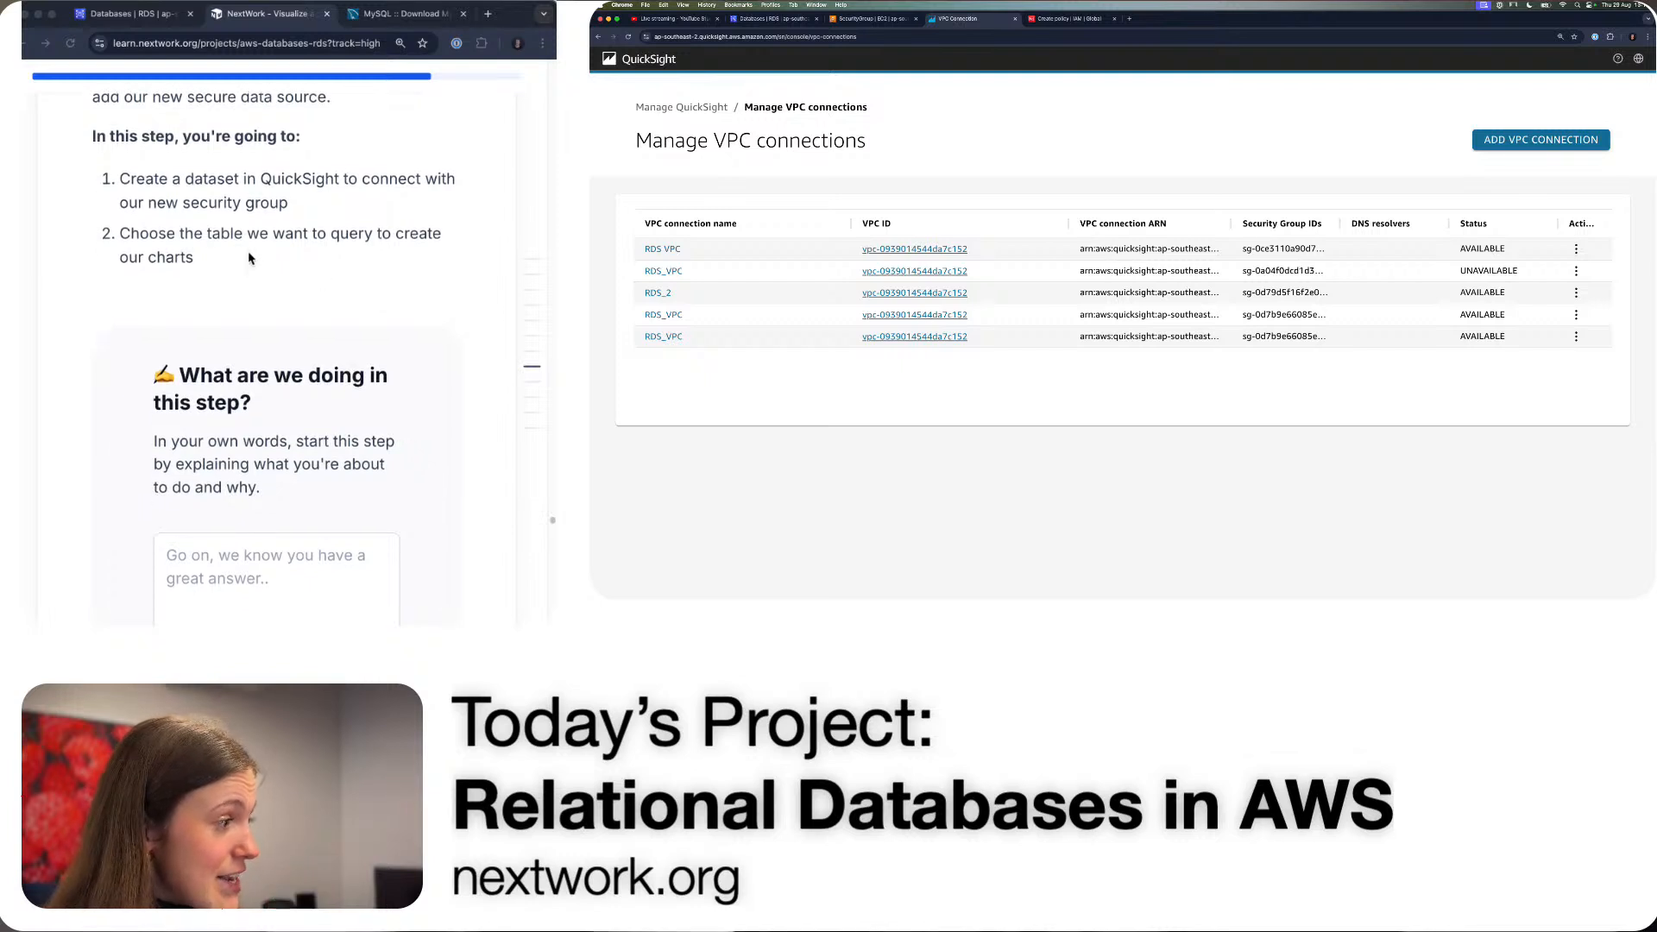
left_click(224, 244)
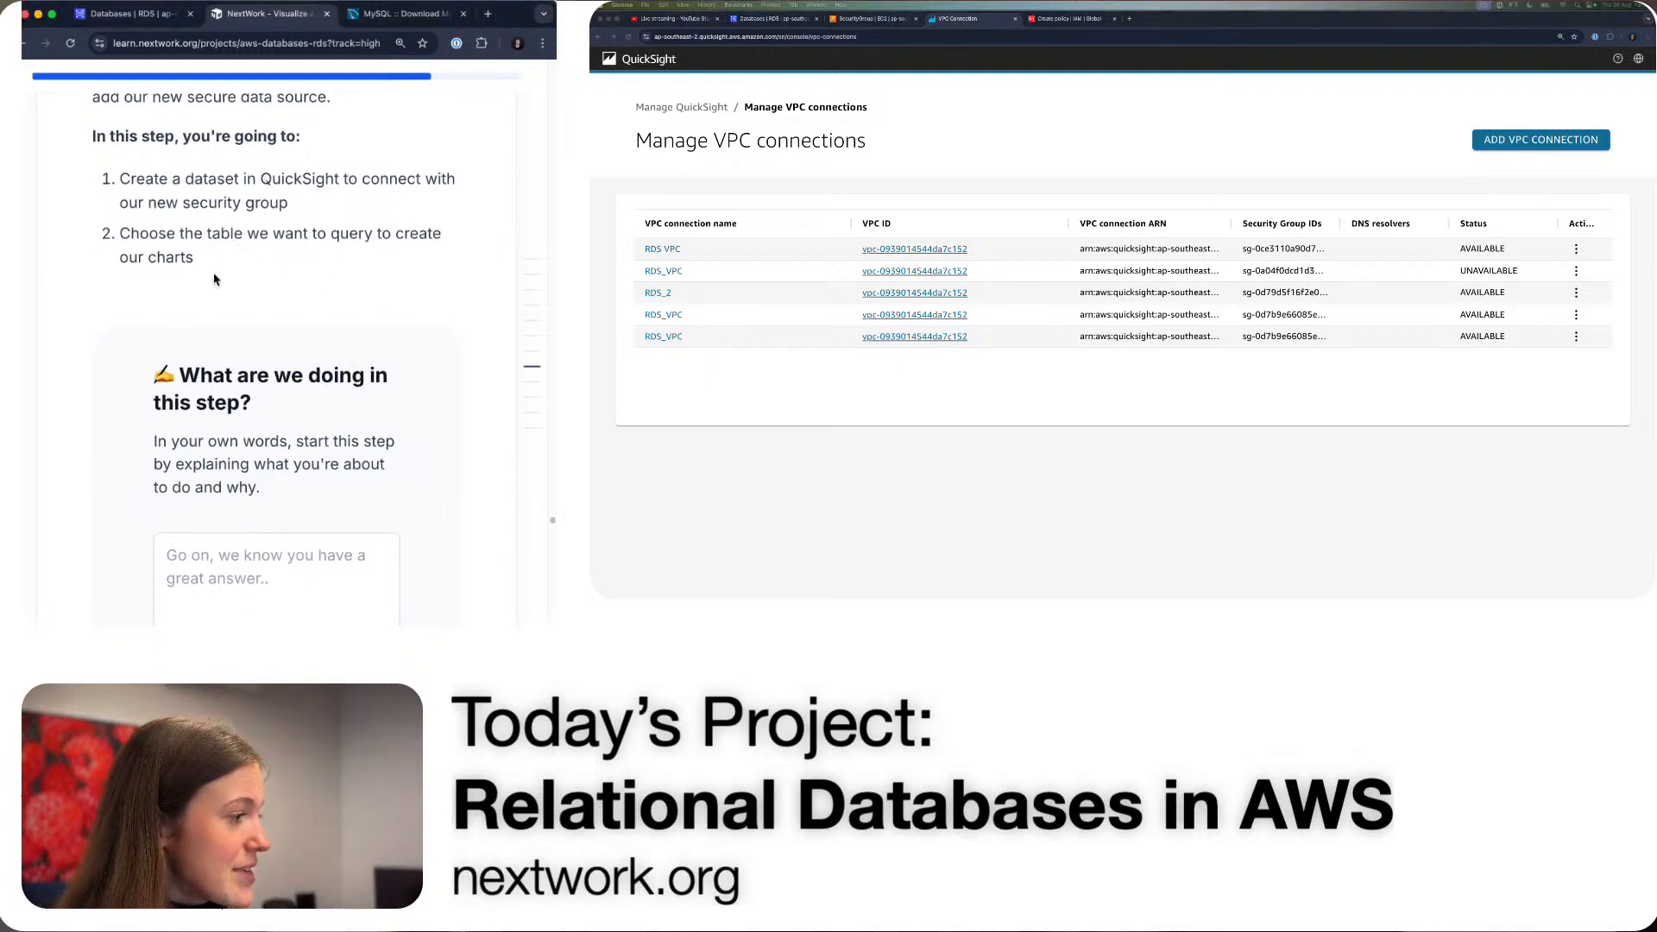
scroll(207, 259, "down", 1)
left_click_drag(120, 171, 290, 195)
scroll(230, 422, "down", 3)
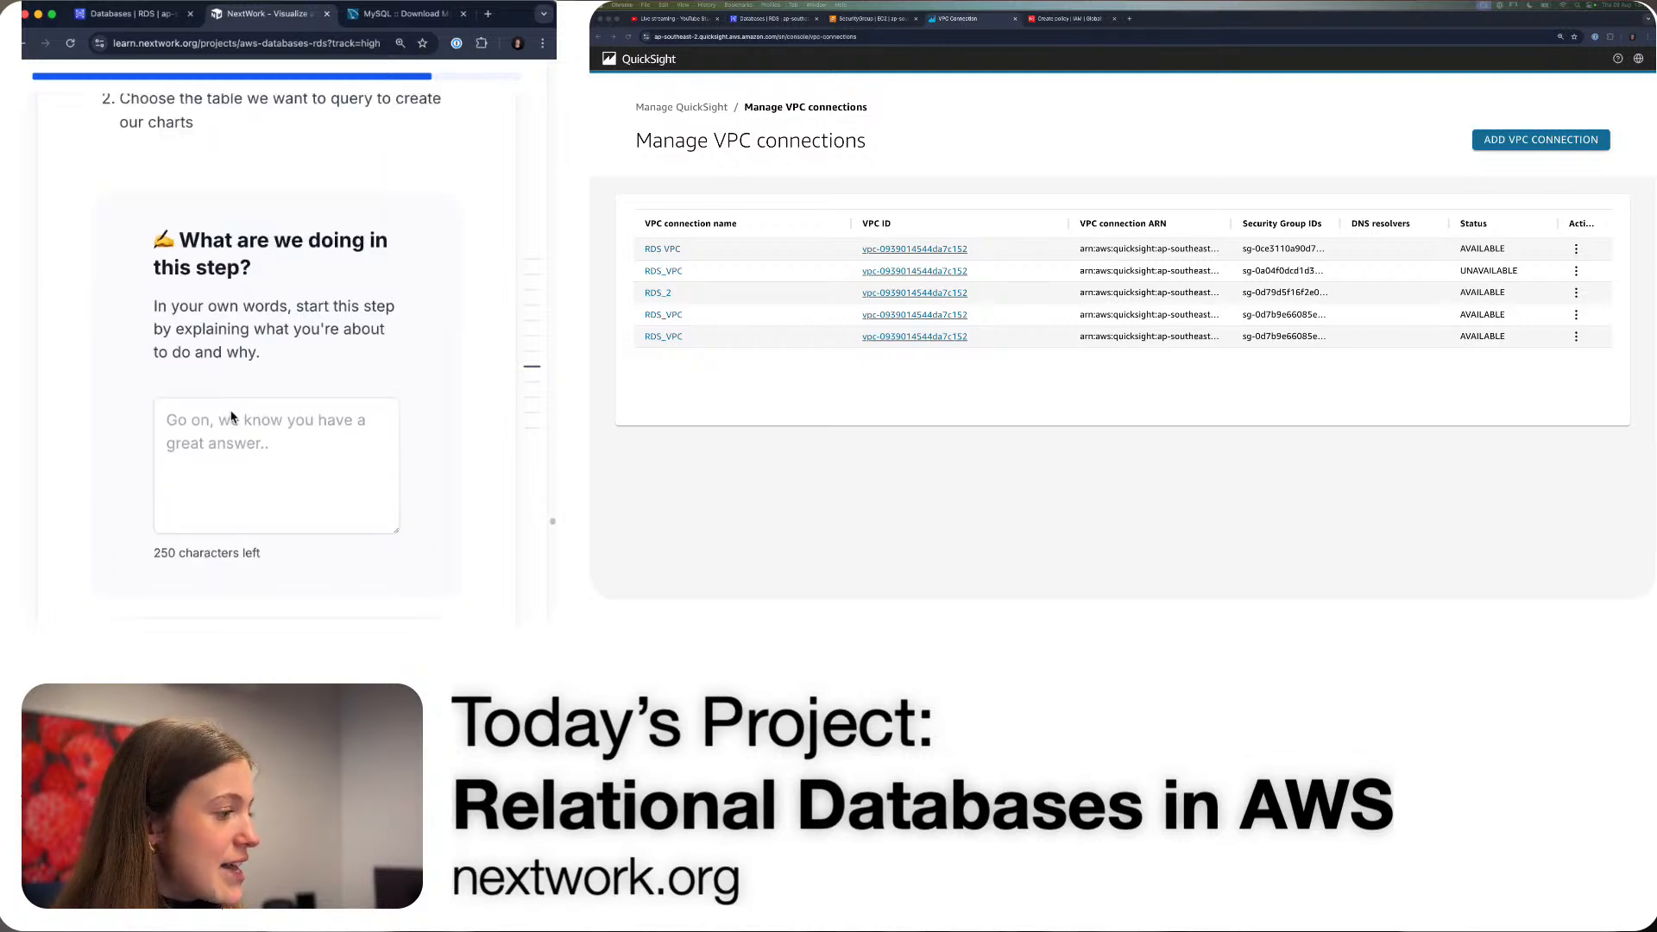
left_click(270, 498)
type("Create a ")
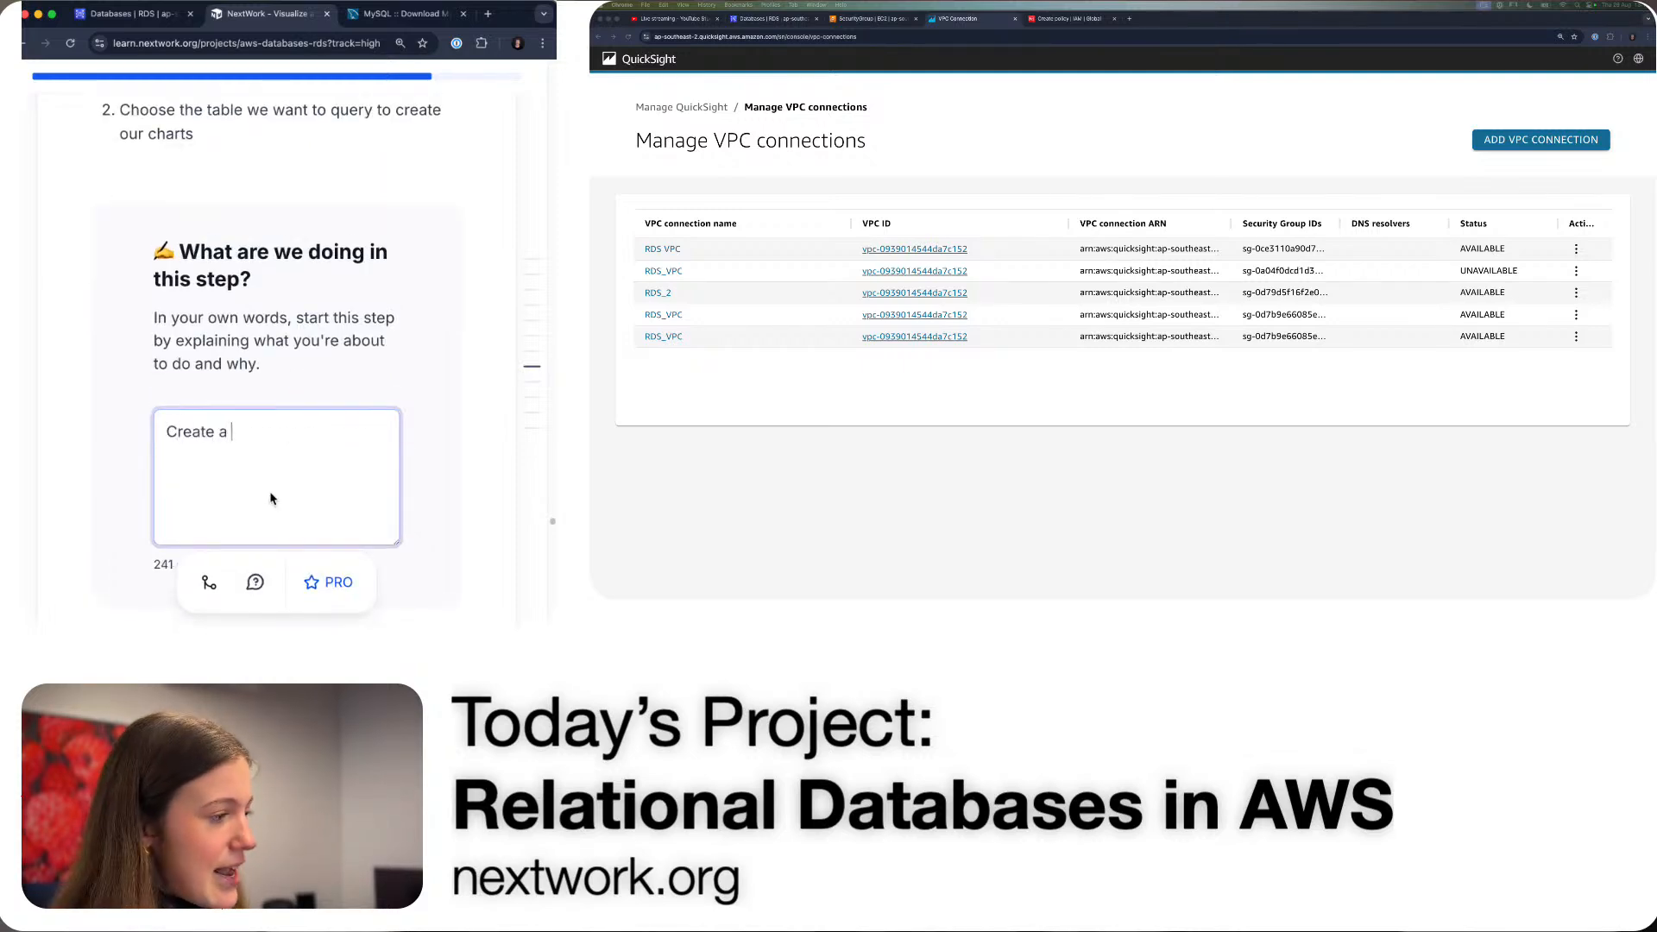
type("new database")
key("BackSpace")
key("BackSpace")
key("BackSpace")
key("BackSpace")
type("se")
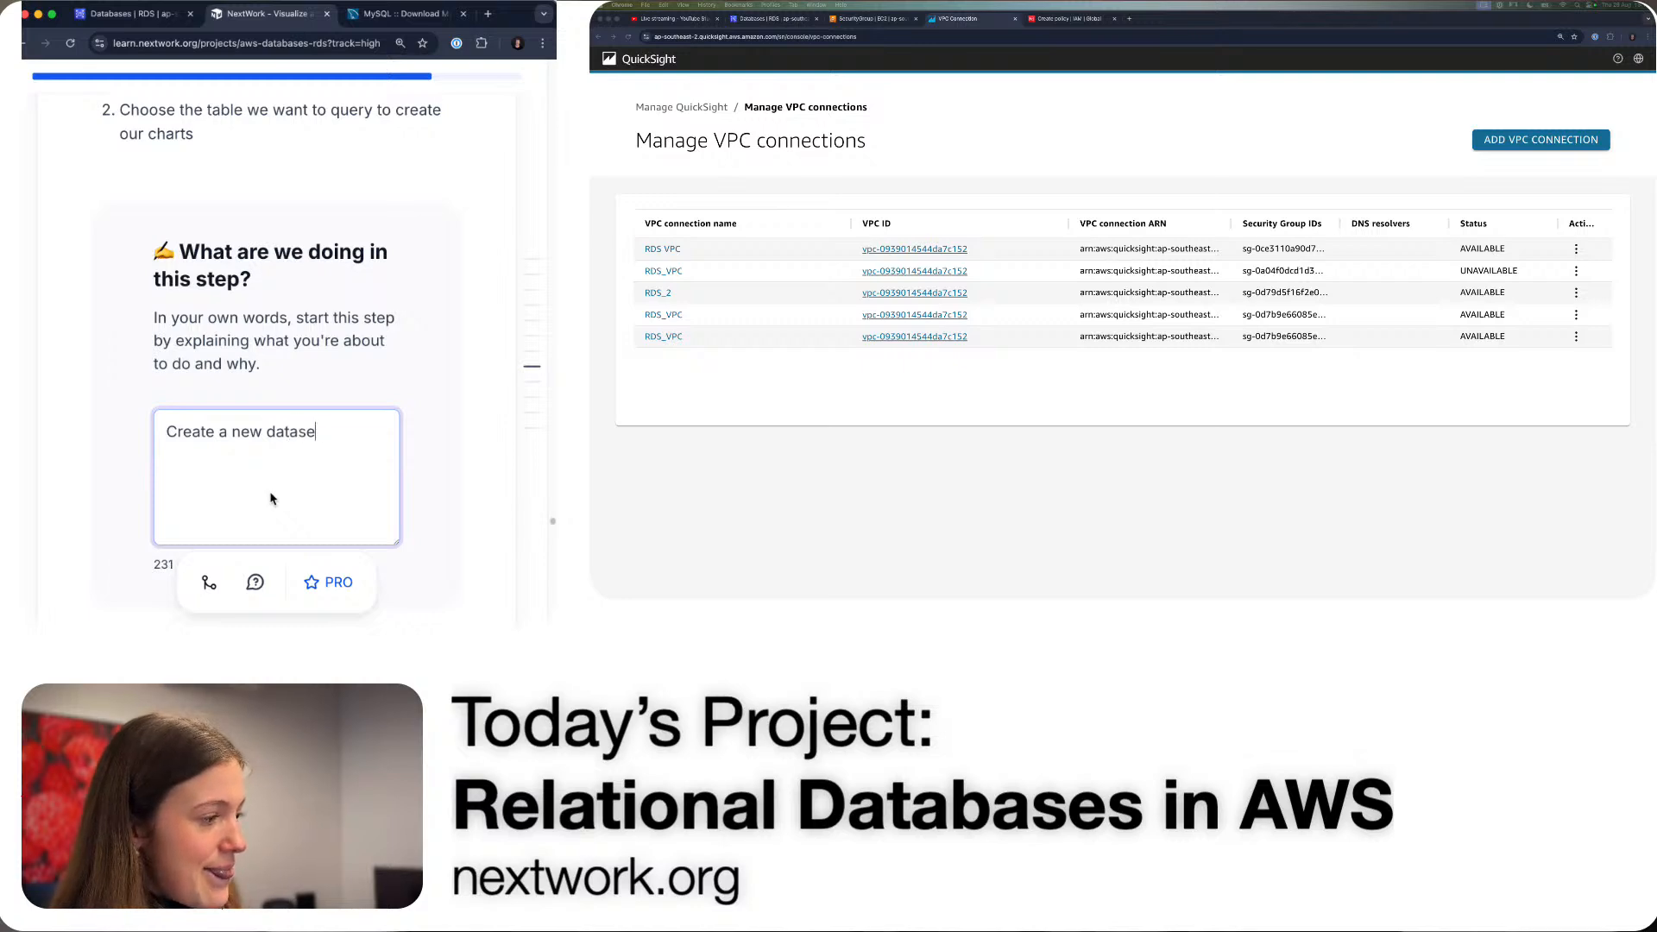
type("t and get creating")
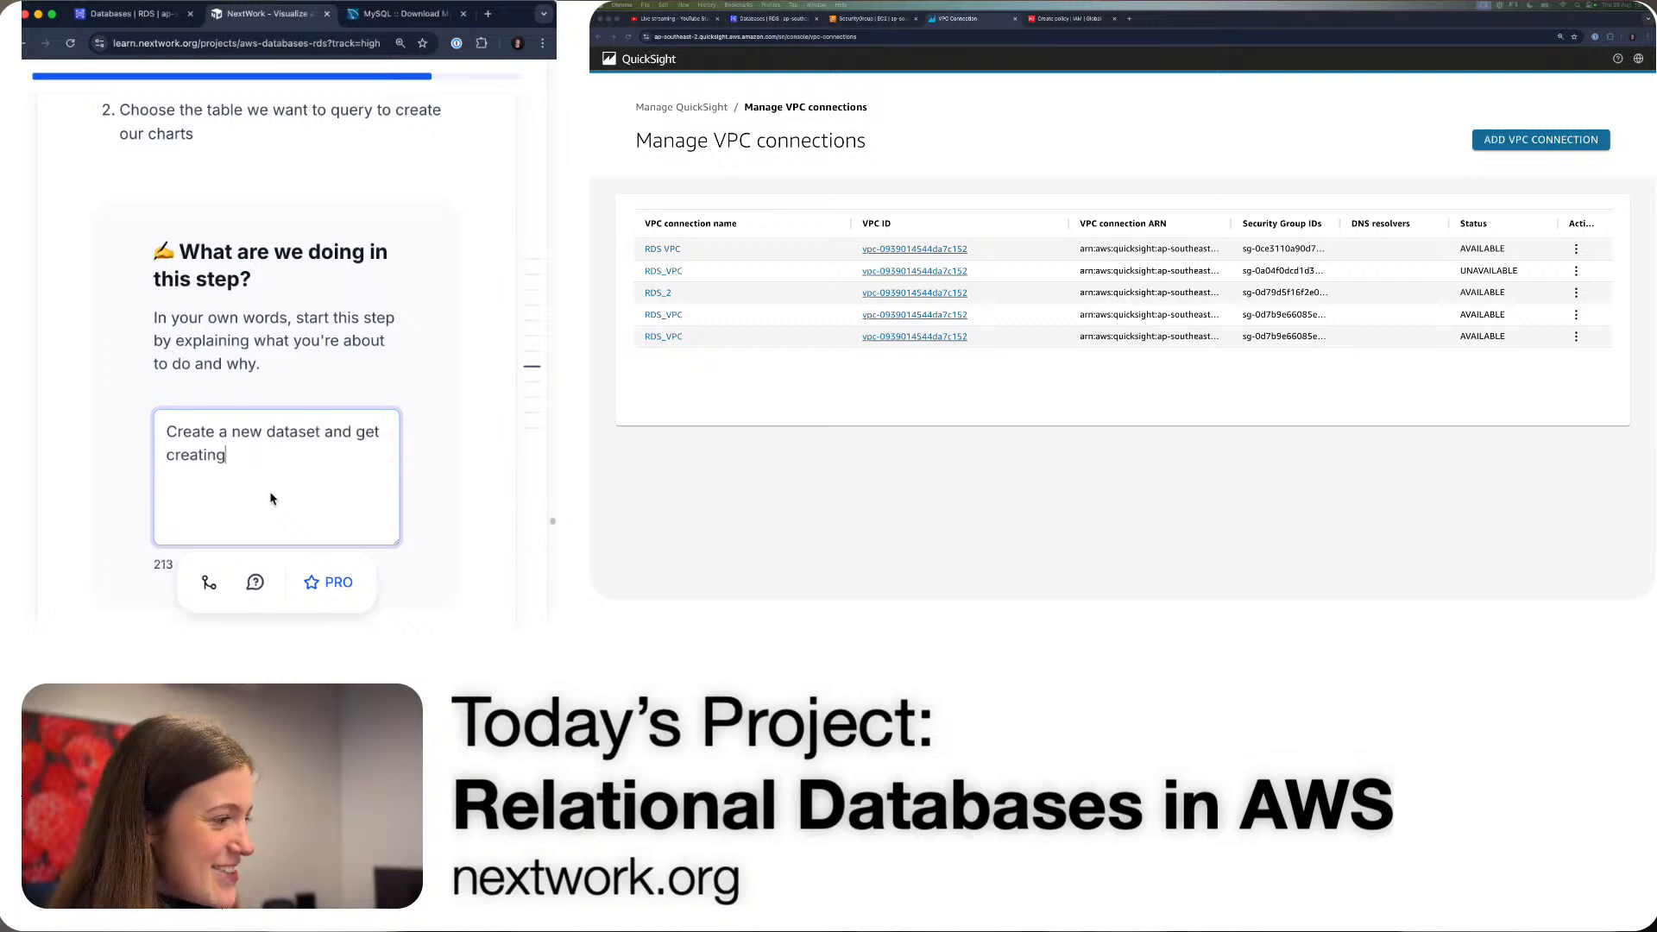
key("BackSpace")
type("!")
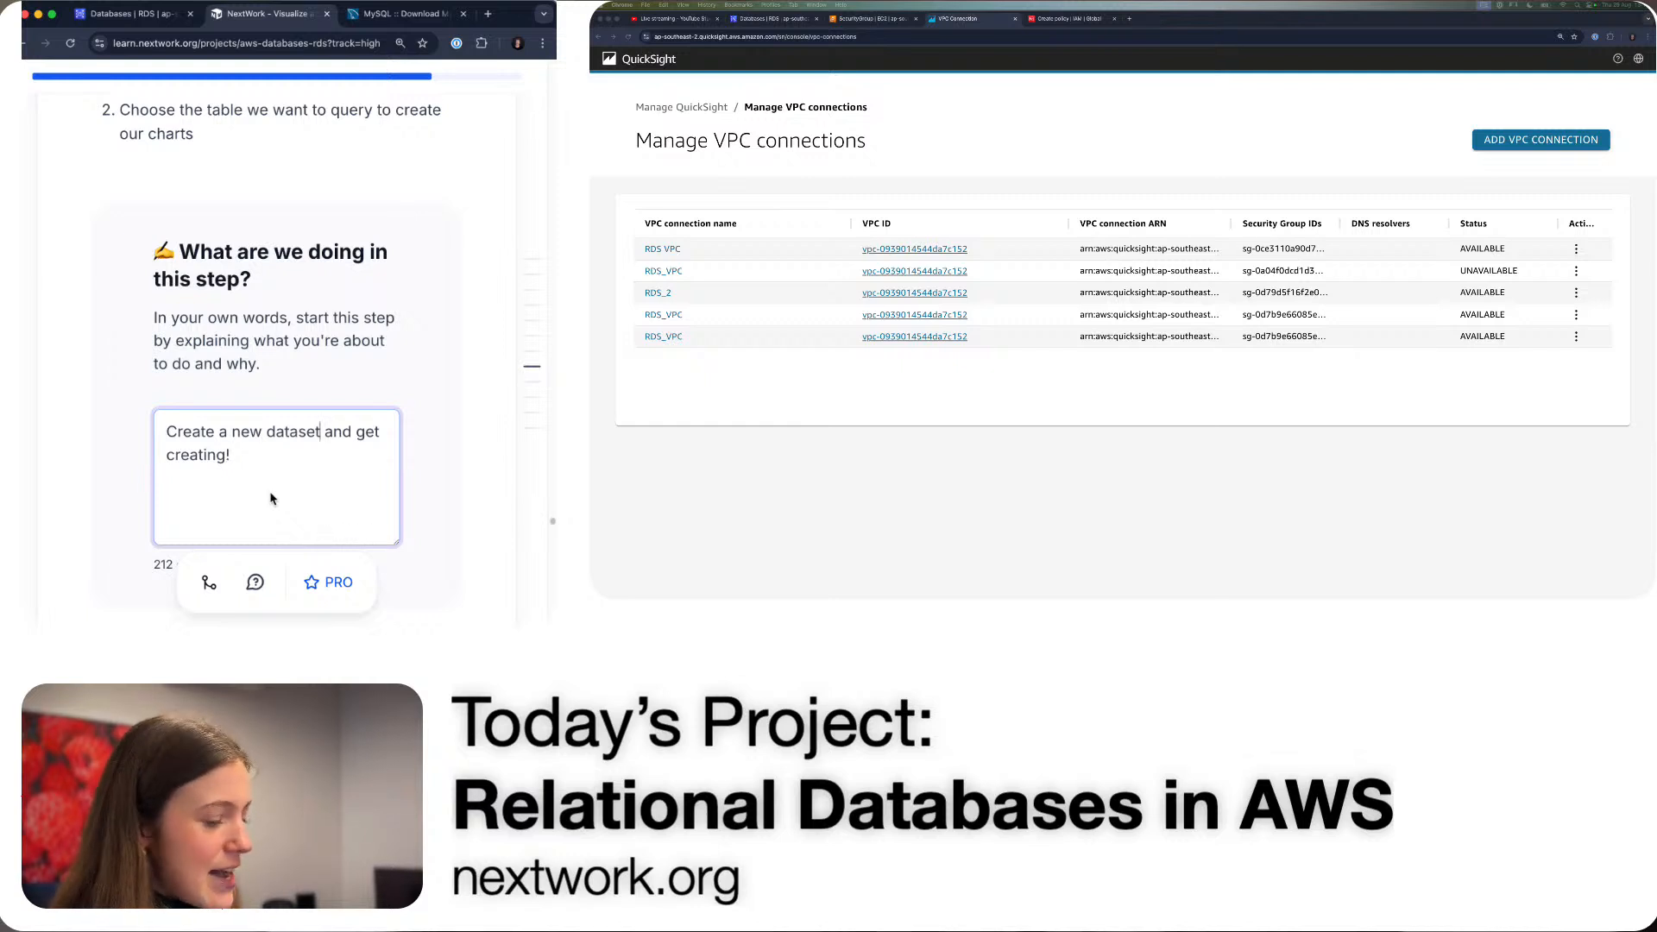
- Insert "in QuickSight that connects to ur RDS instance" after "dataset" in the Step 8 answer
type(" in QuickS ")
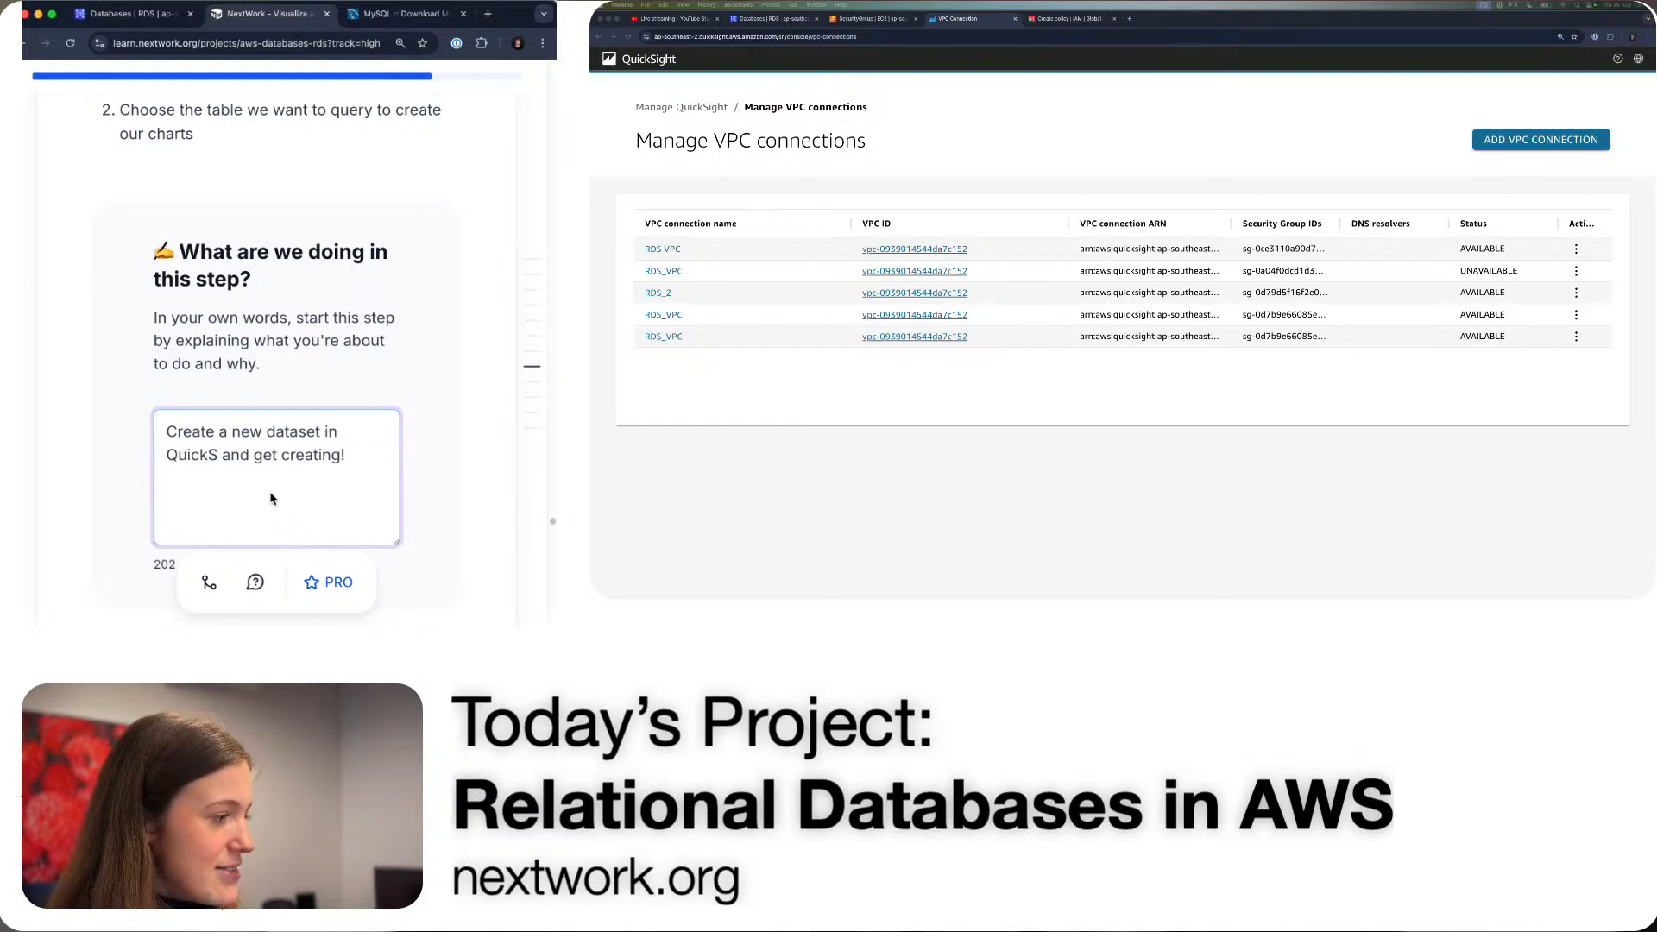
type("ight")
type(" that cone")
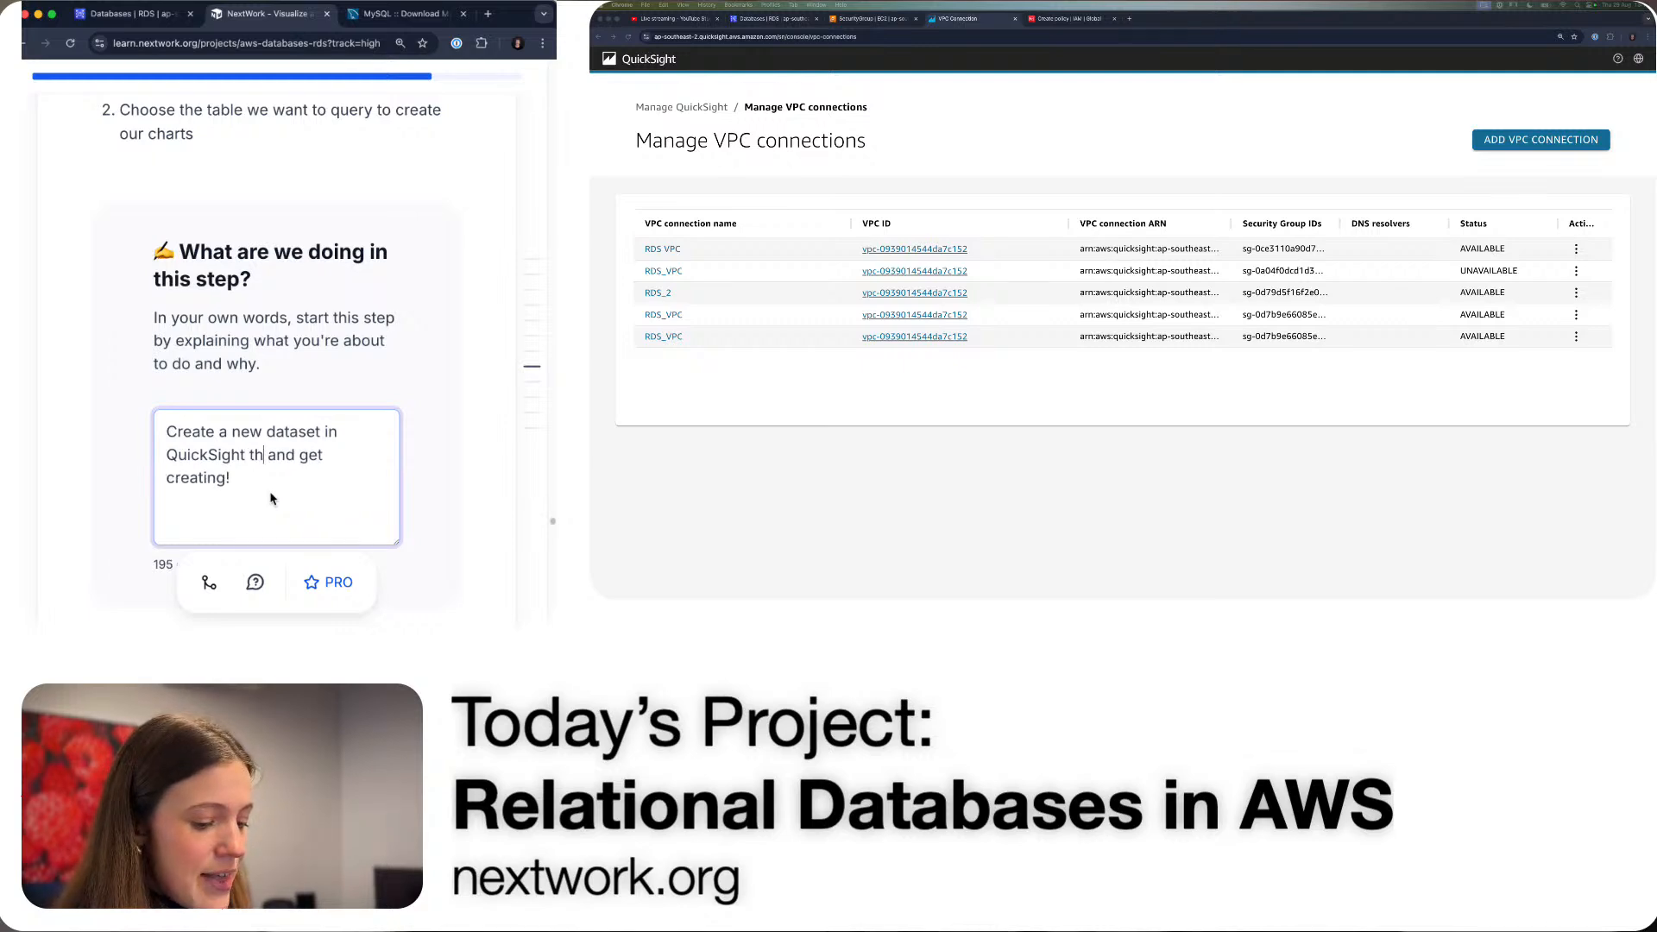
key("BackSpace")
type("nects")
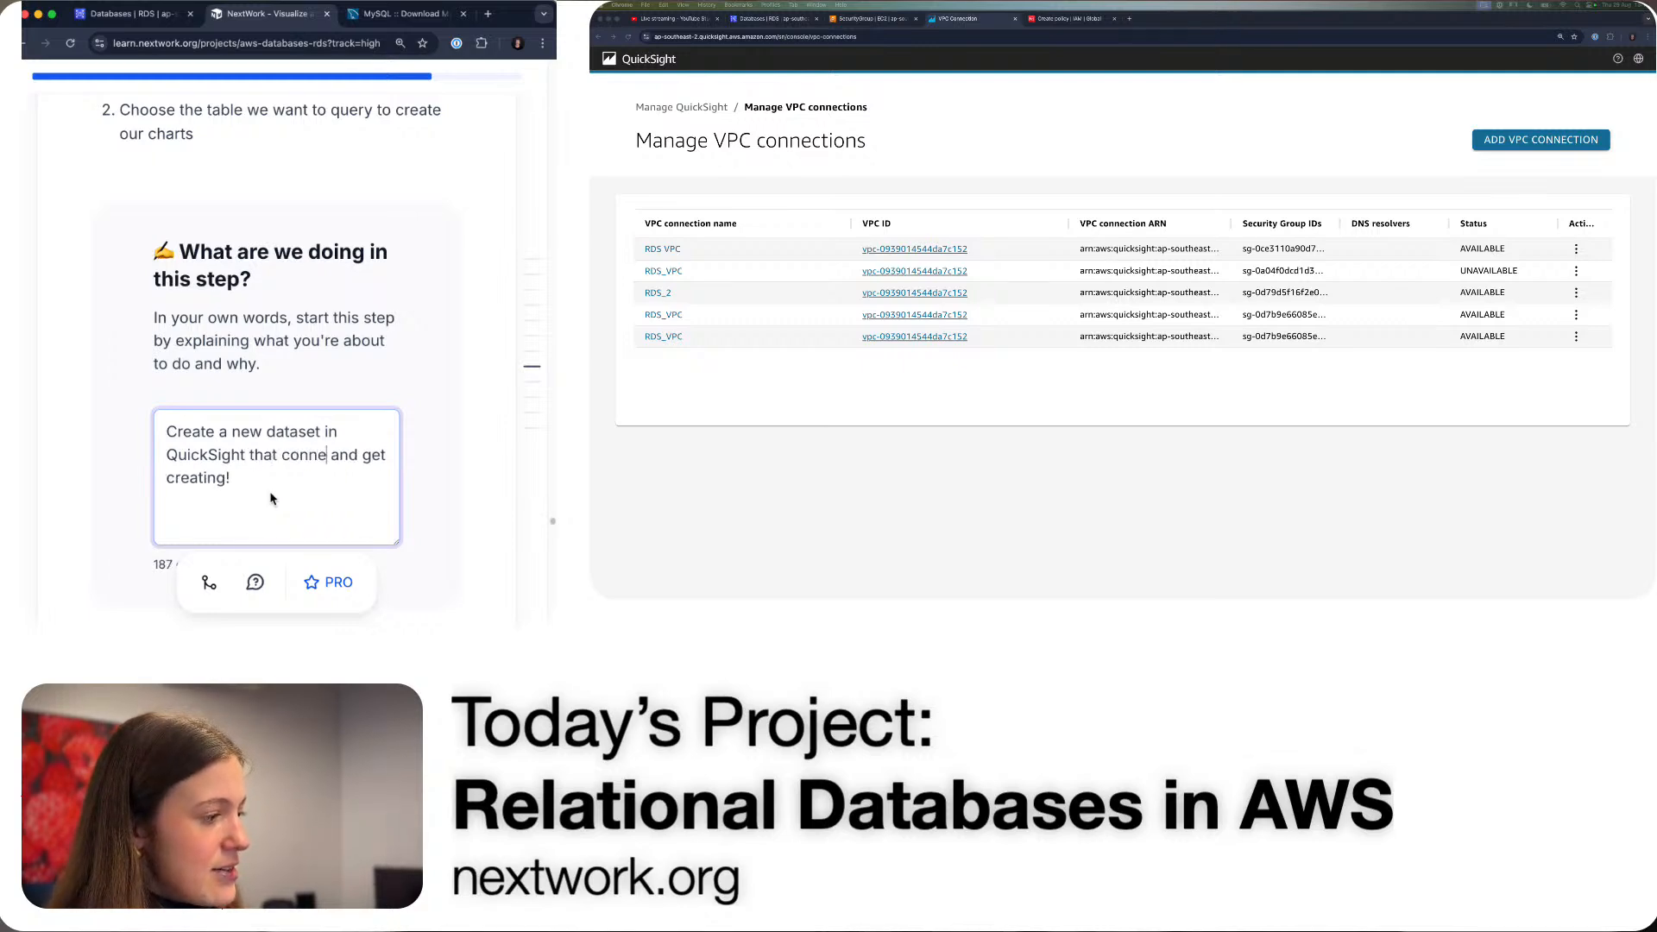
type("r RDS instance")
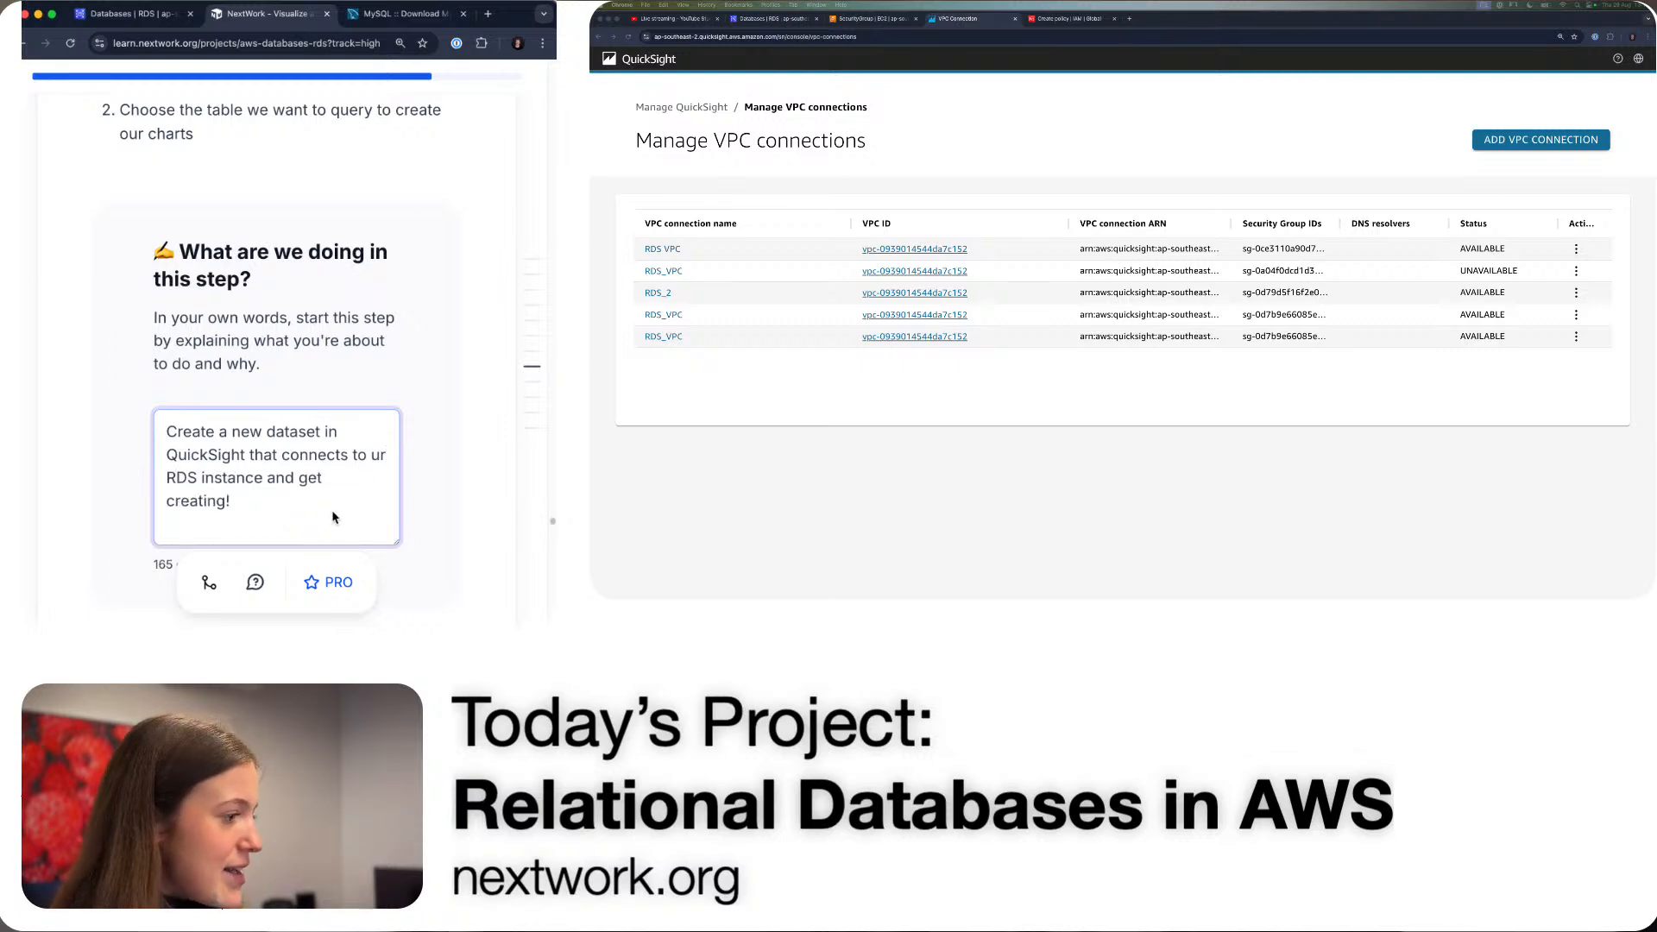
- Mark the Step 8 answer done and continue to the instructions for returning to the QuickSight console
scroll(271, 498, "down", 3)
left_click(345, 427)
scroll(344, 467, "down", 4)
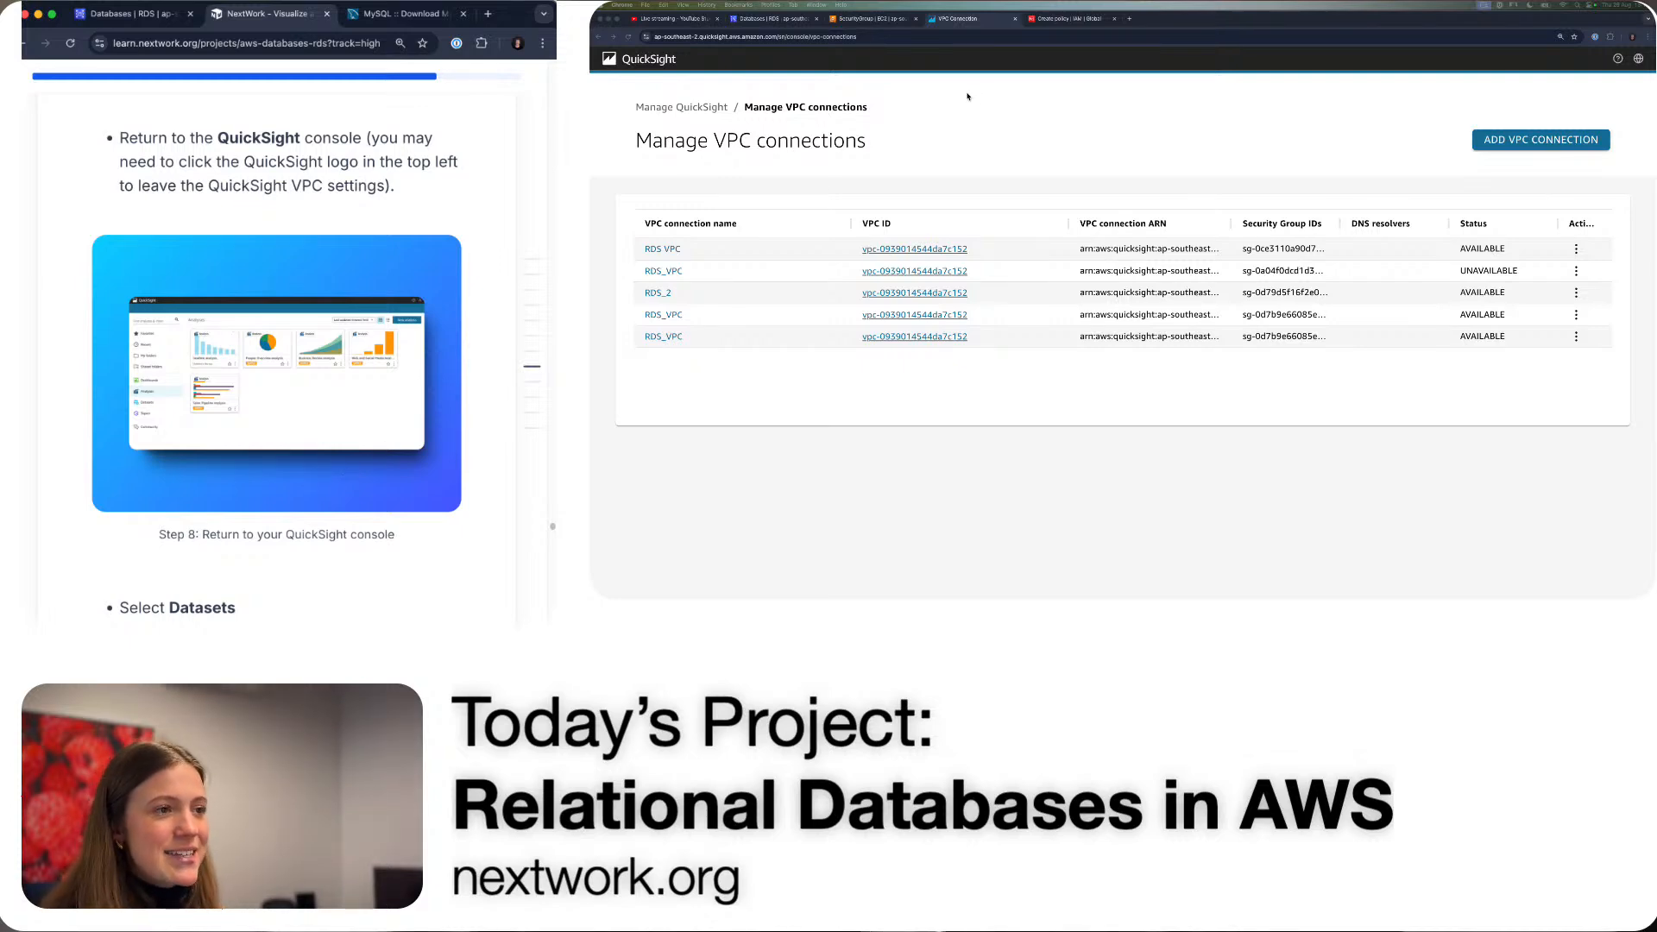
- Return to the QuickSight console from the VPC settings and start a new dataset with RDS as its source
left_click(698, 128)
left_click(646, 59)
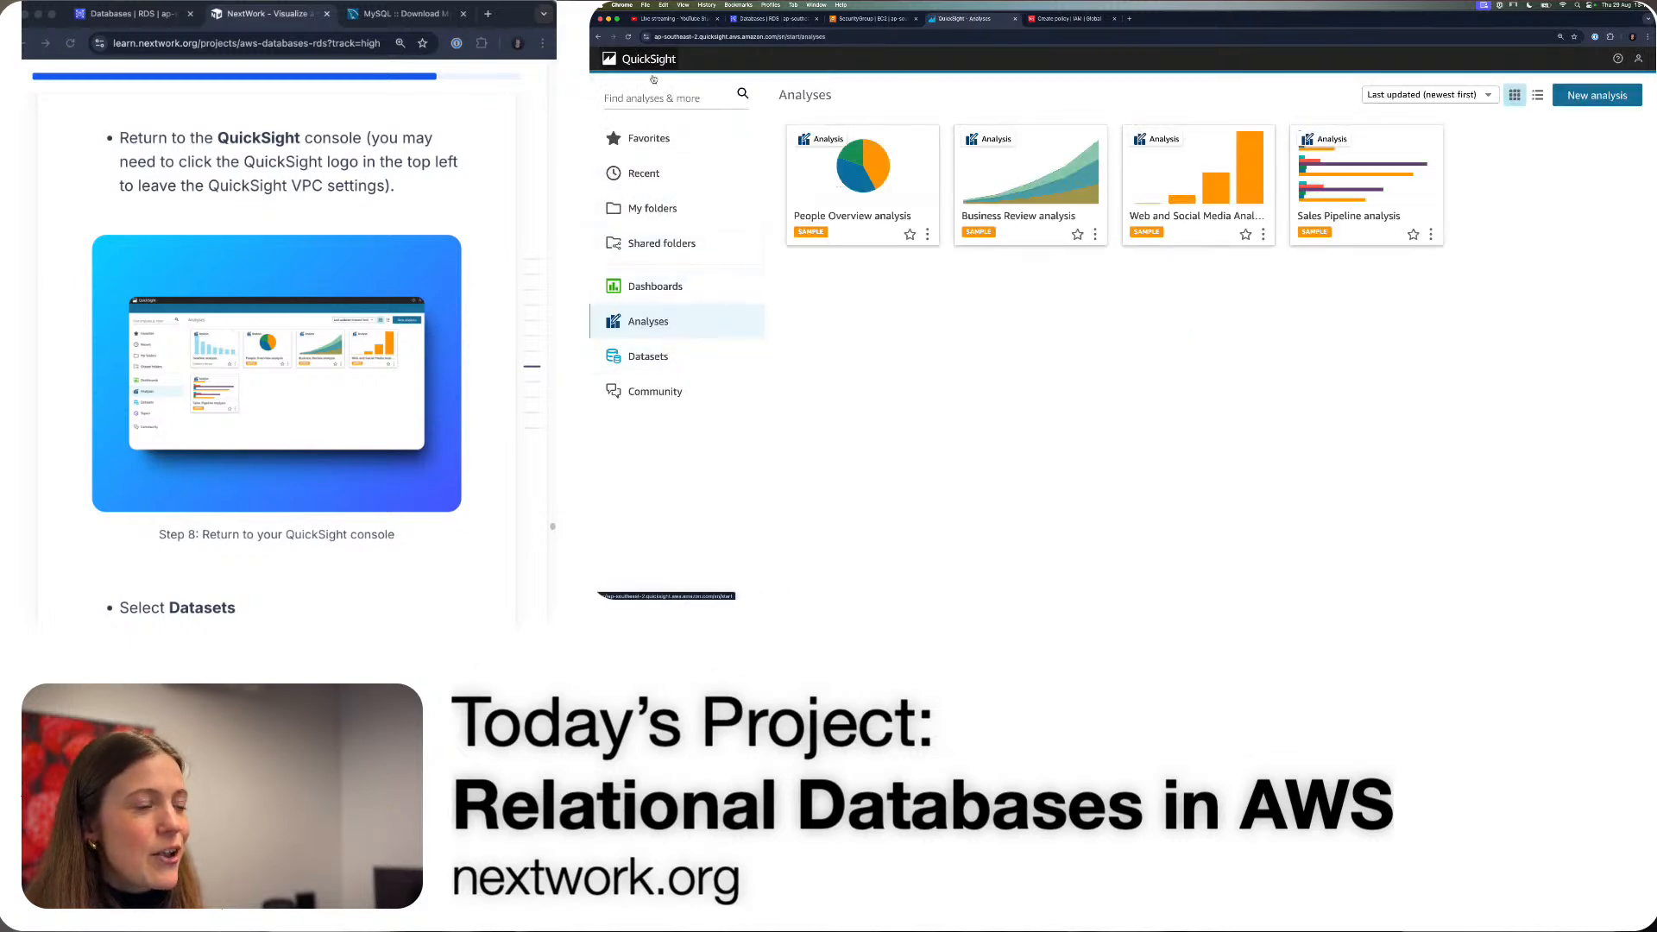
left_click(677, 357)
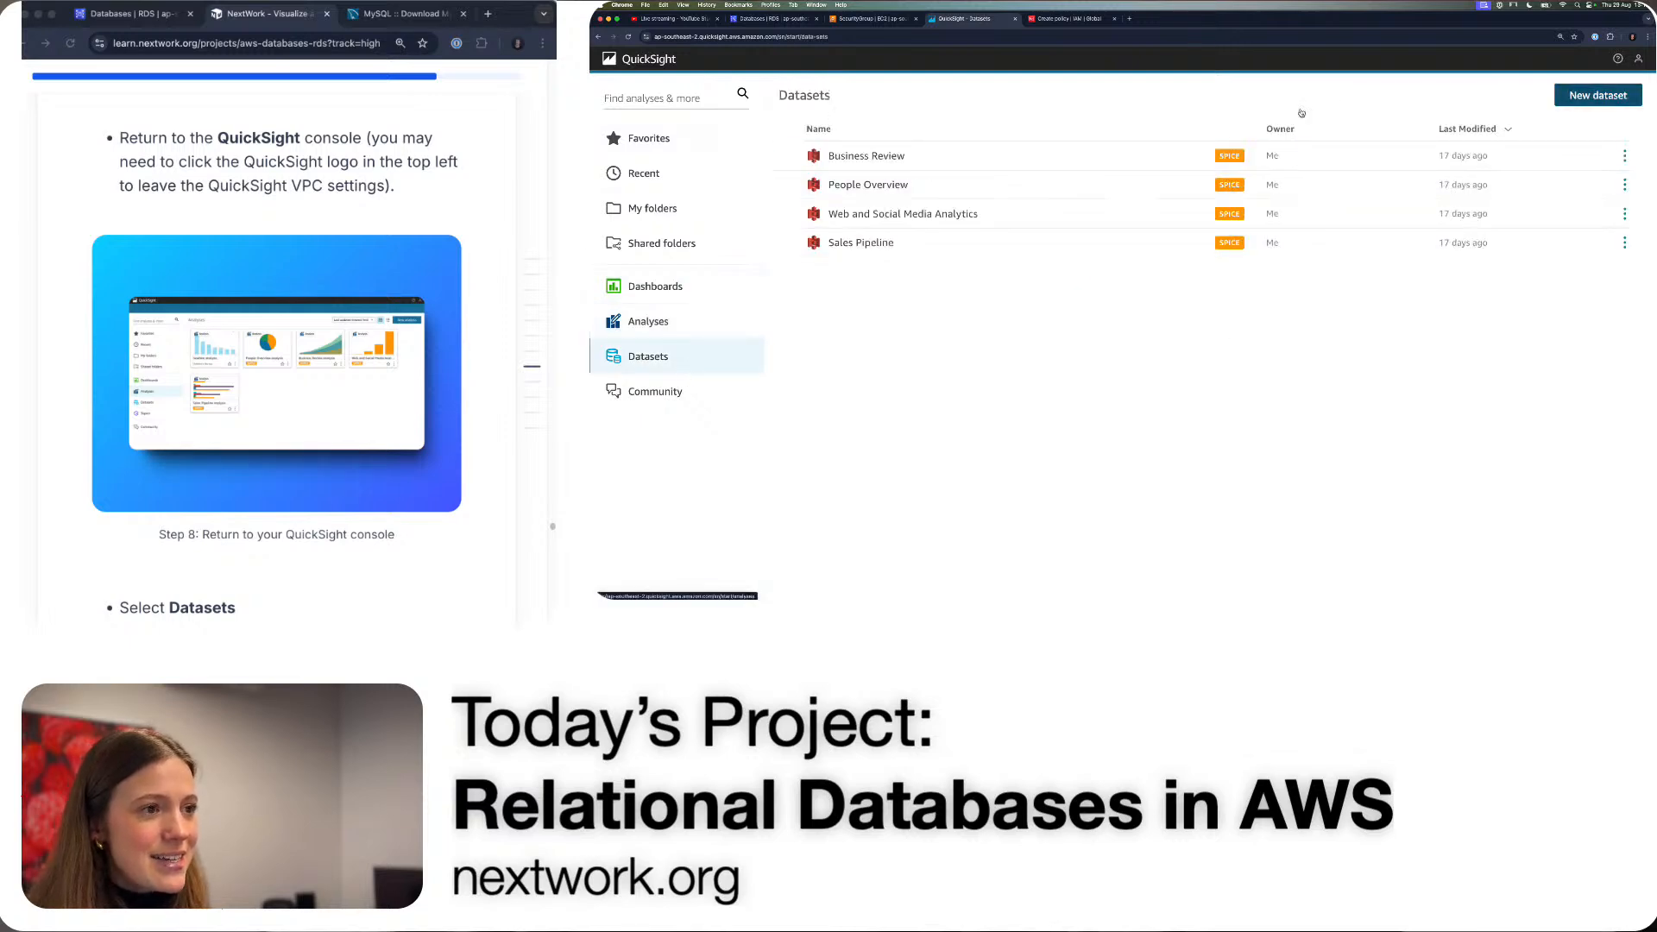
left_click(1598, 95)
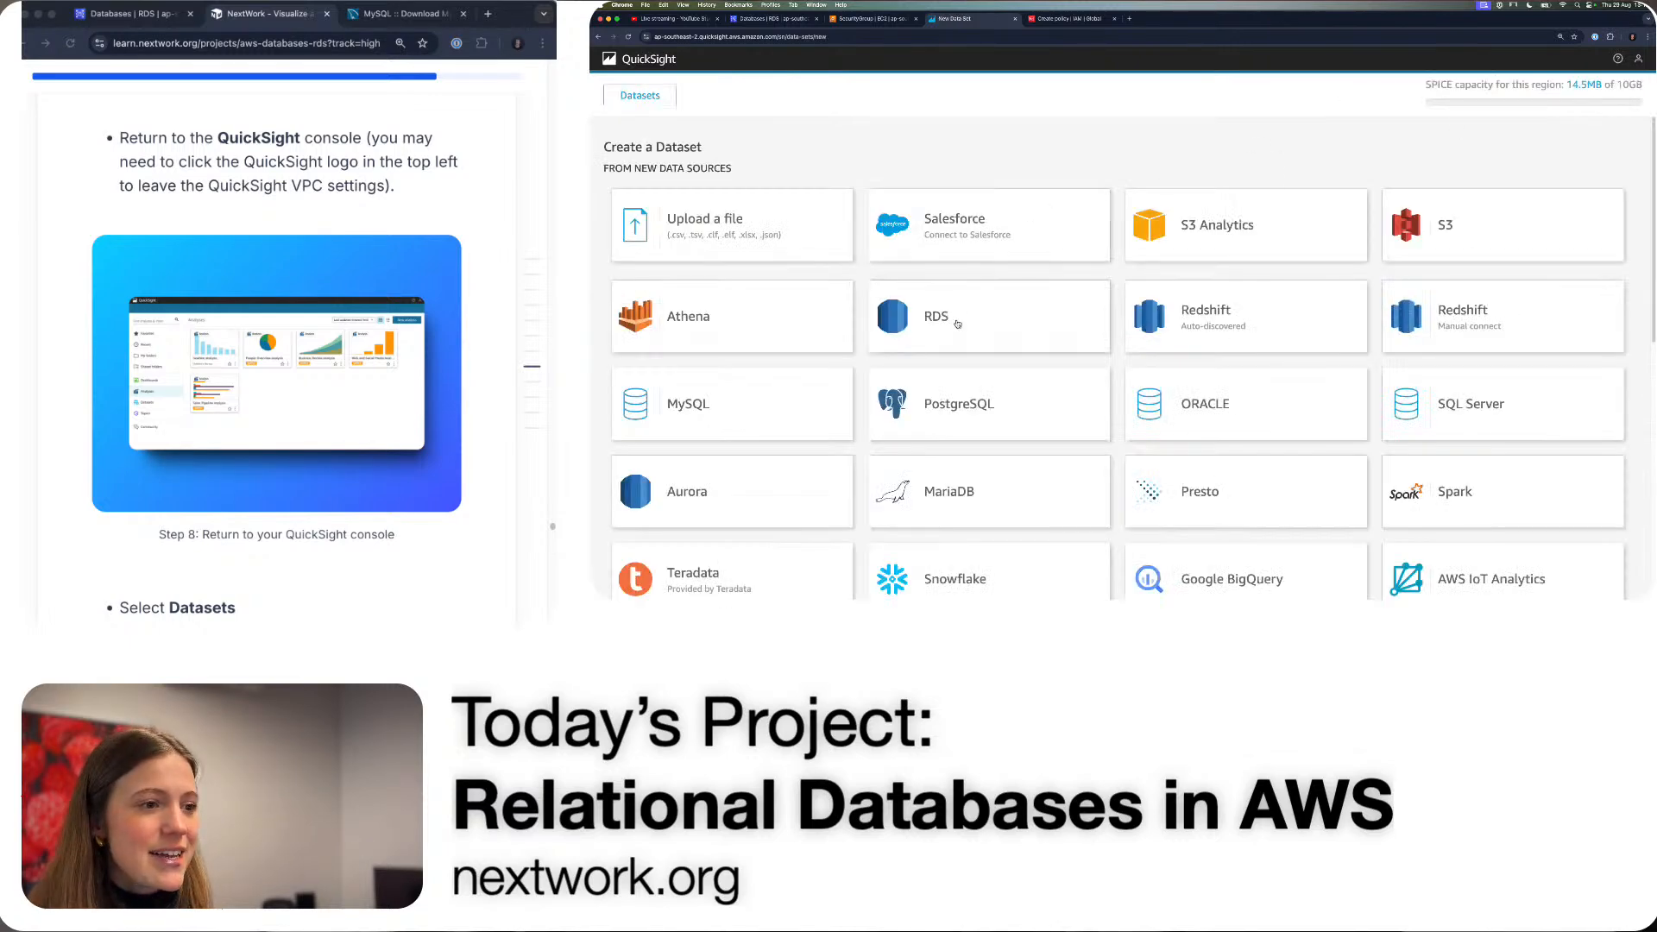
left_click(958, 324)
- Name the new RDS data source RDS_VPC_Database, choose the quicksightdatabase instance, and open its connection type choices
left_click(1011, 158)
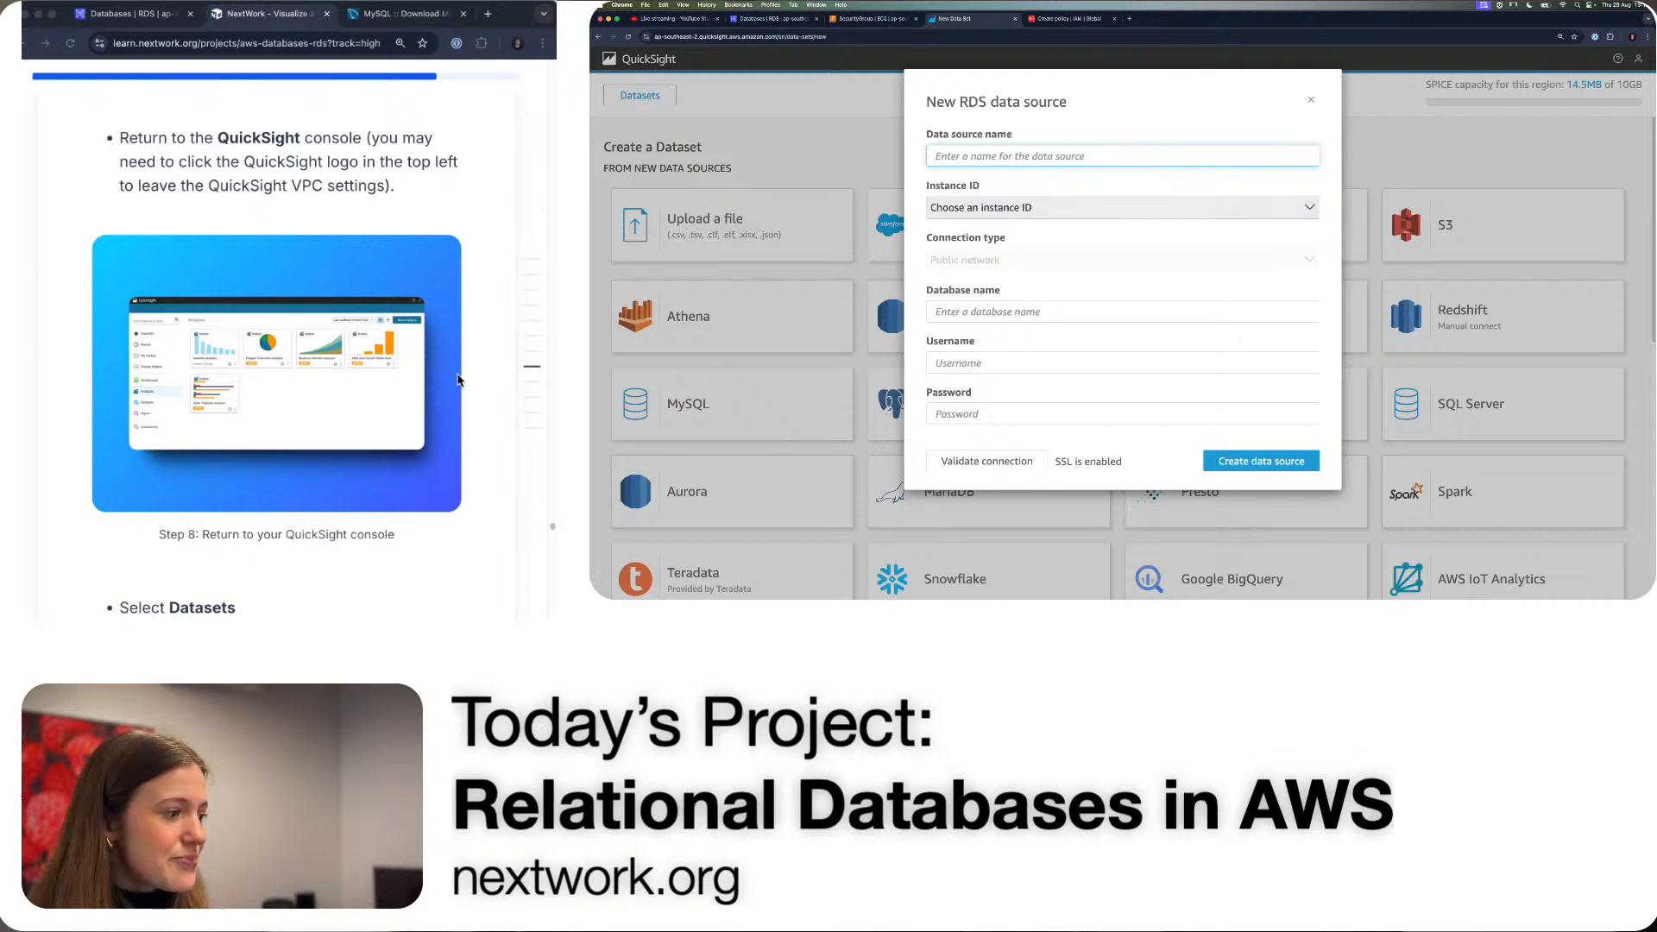
scroll(457, 380, "down", 5)
scroll(319, 374, "down", 2)
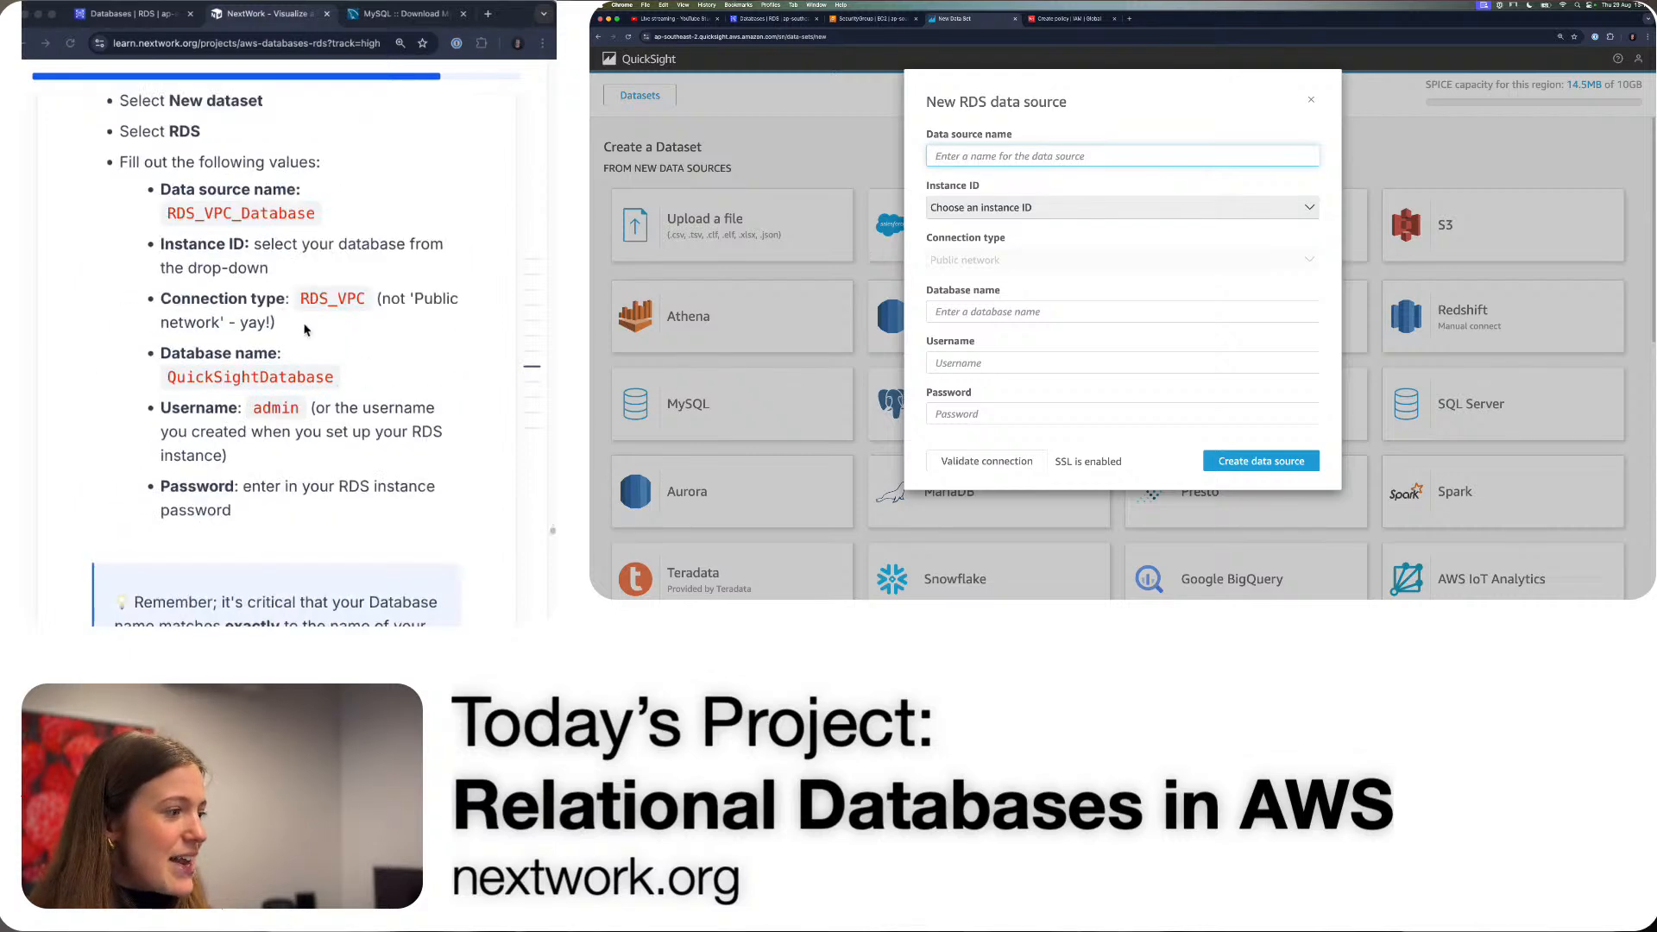
left_click(259, 213)
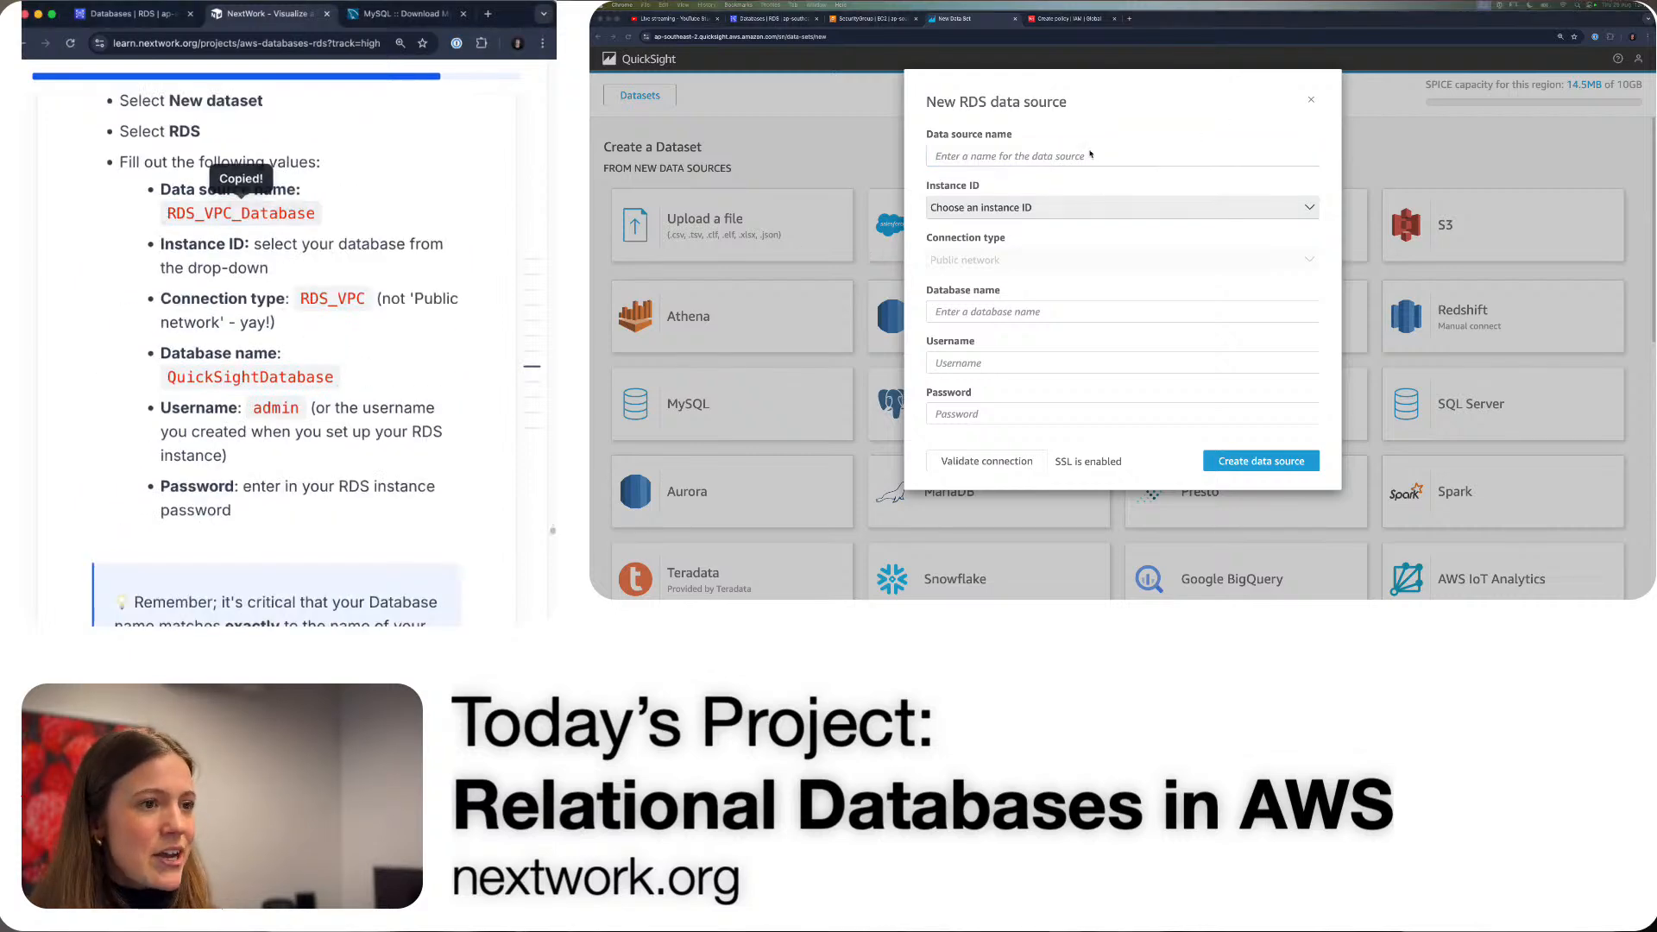
left_click(1088, 155)
type("RDS_VPC_Database")
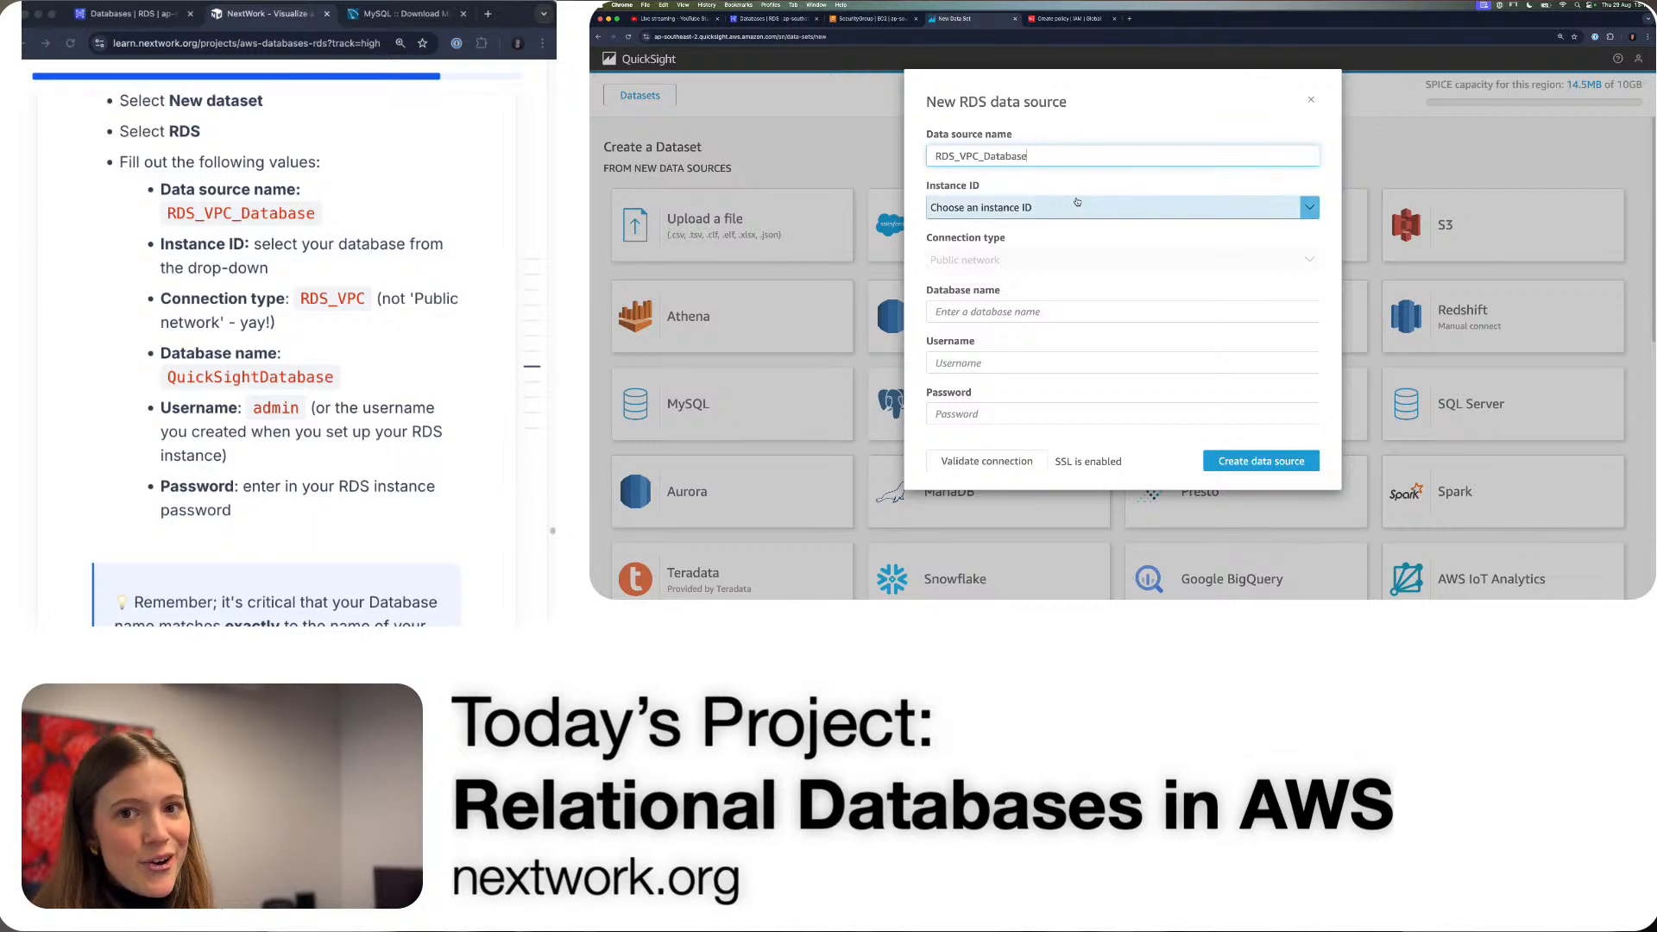
left_click(1075, 207)
left_click(1064, 233)
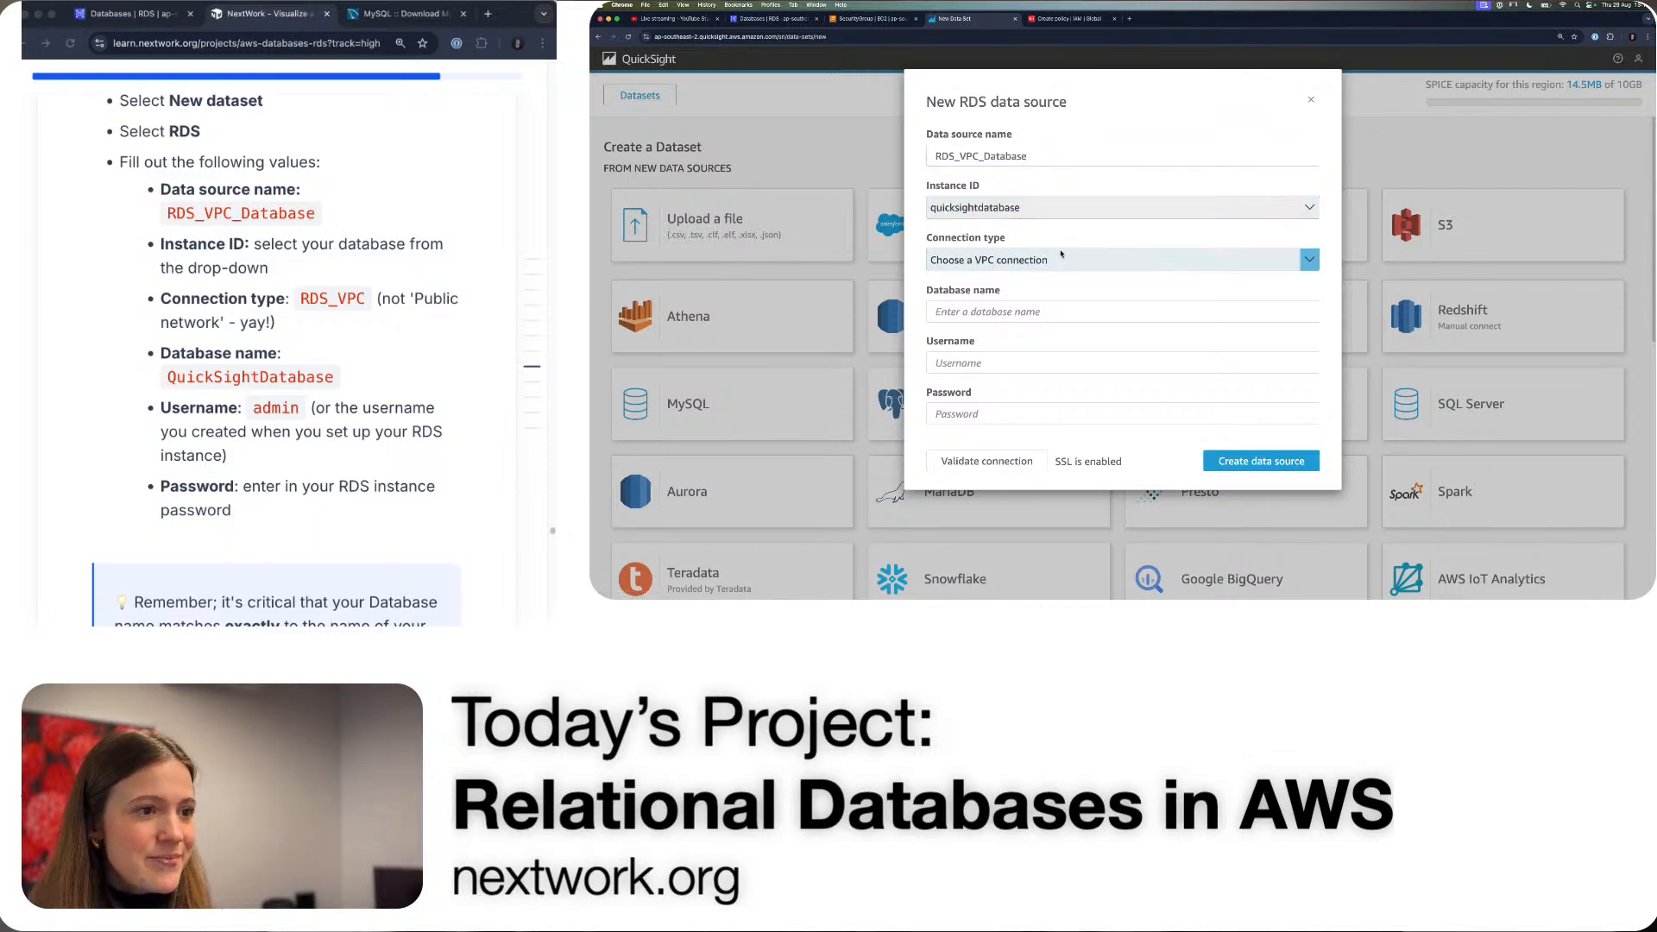
left_click(1001, 262)
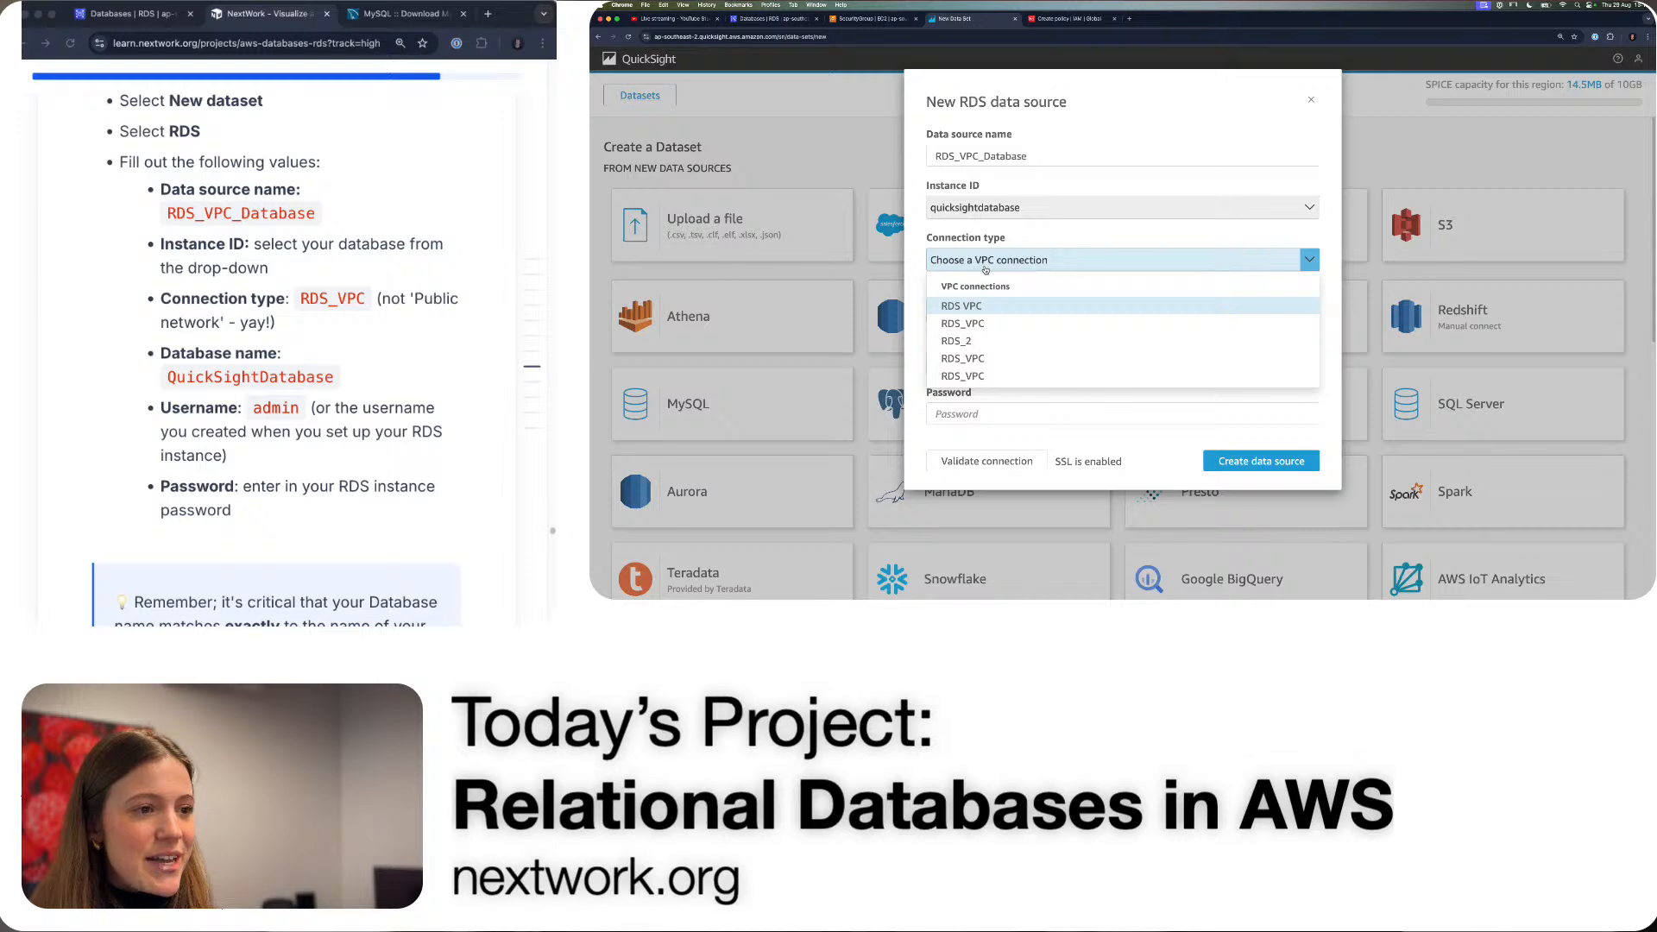